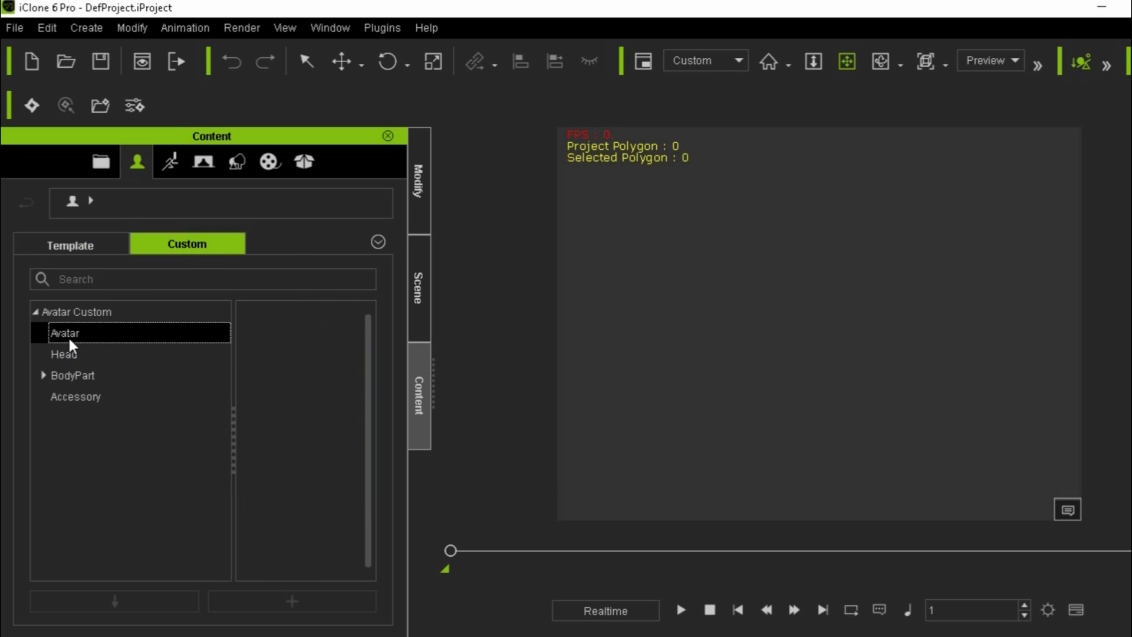
Step: Add the custom avatar named Template, the explorer with pith helmet, to the empty scene
left_click_drag(371, 350, 352, 527)
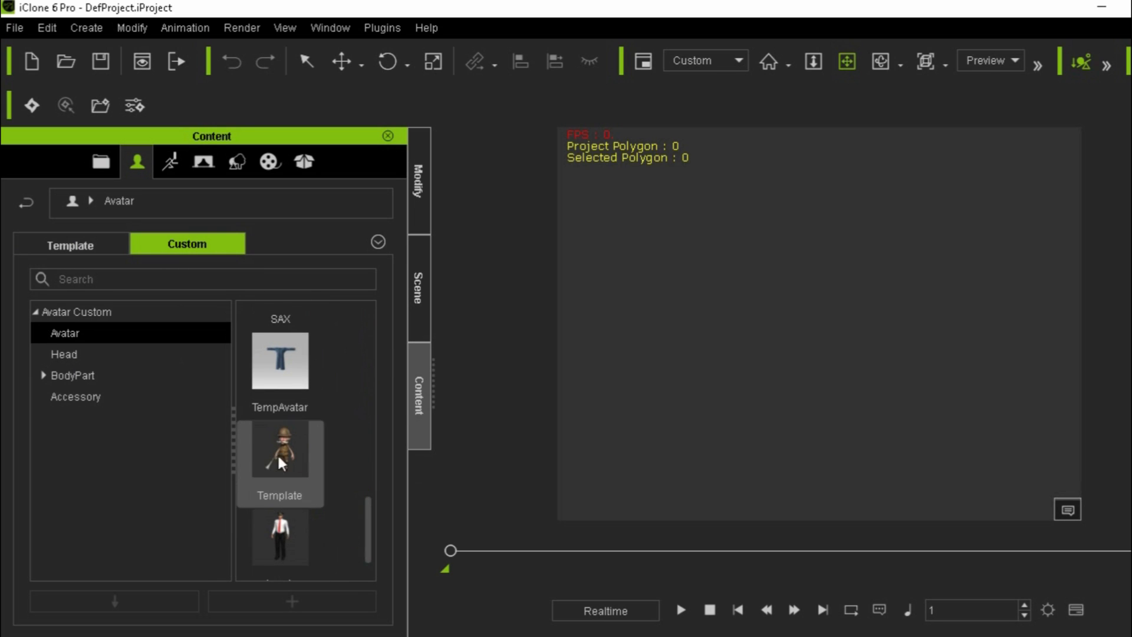
left_click_drag(281, 448, 799, 370)
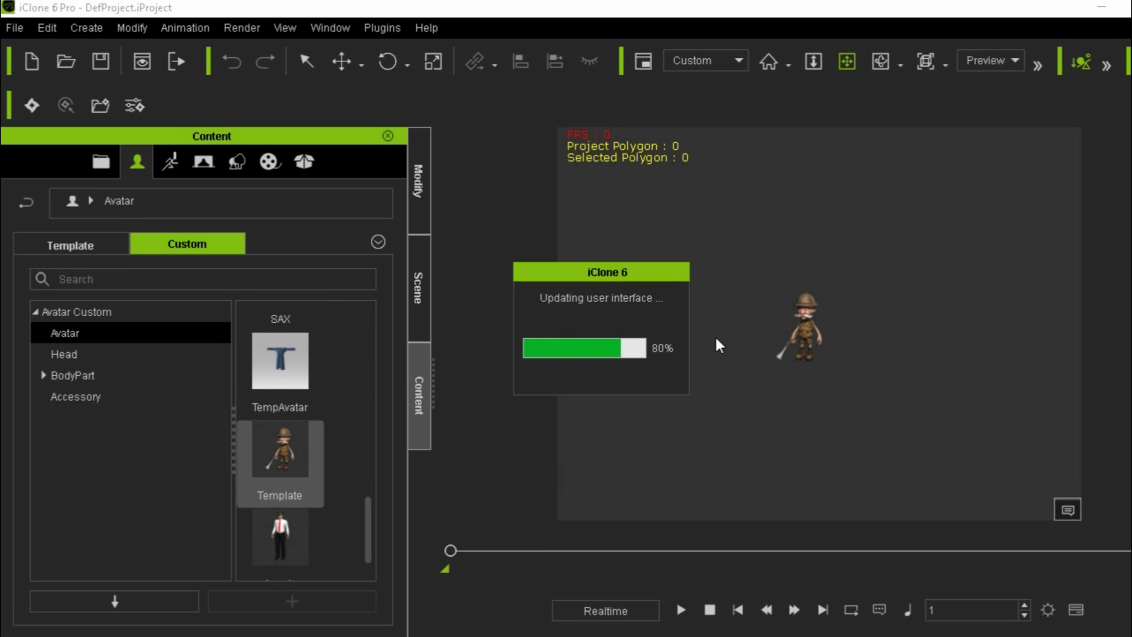
scroll(752, 354, "up", 4)
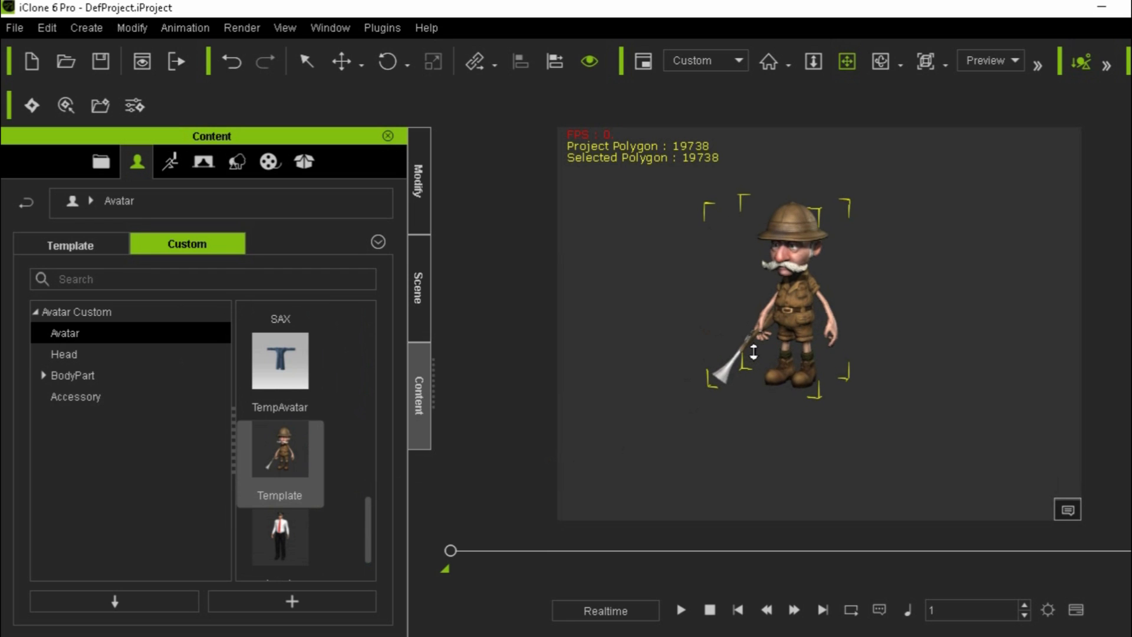
scroll(764, 295, "up", 3)
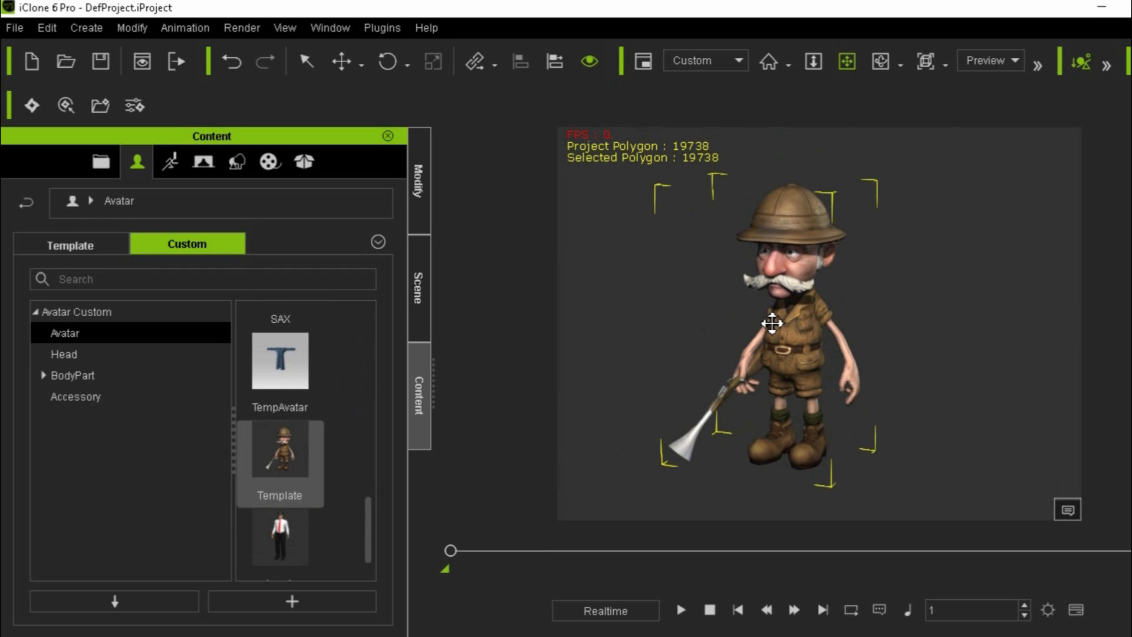
scroll(776, 334, "up", 4)
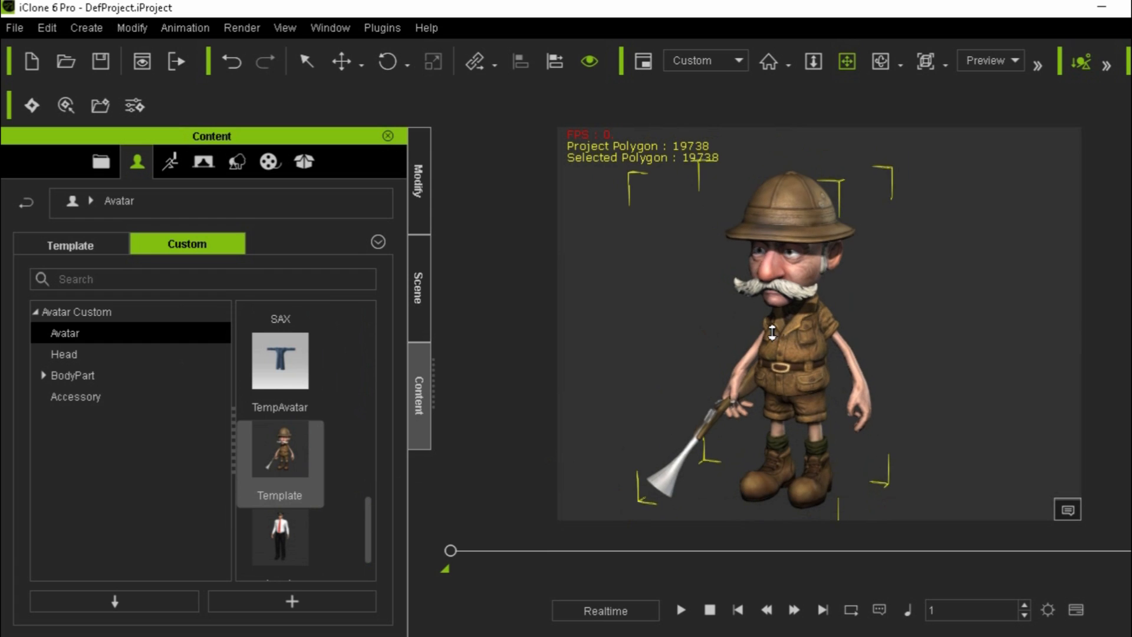
middle_click_drag(715, 343, 743, 342)
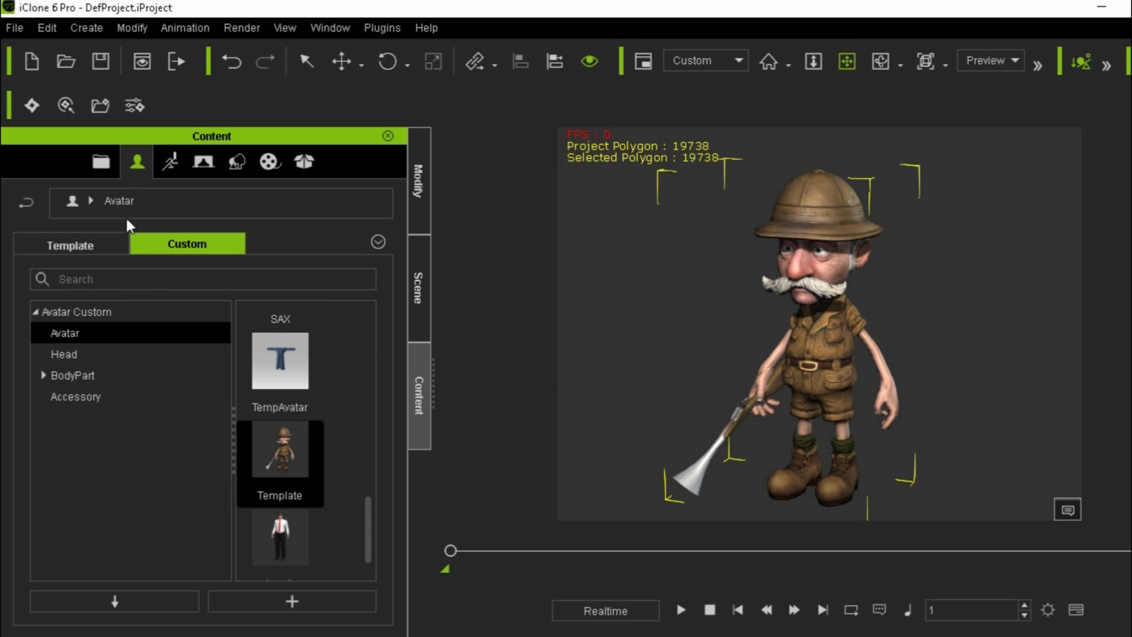
Step: Show the avatar template library and delete the explorer avatar from the scene
left_click(80, 247)
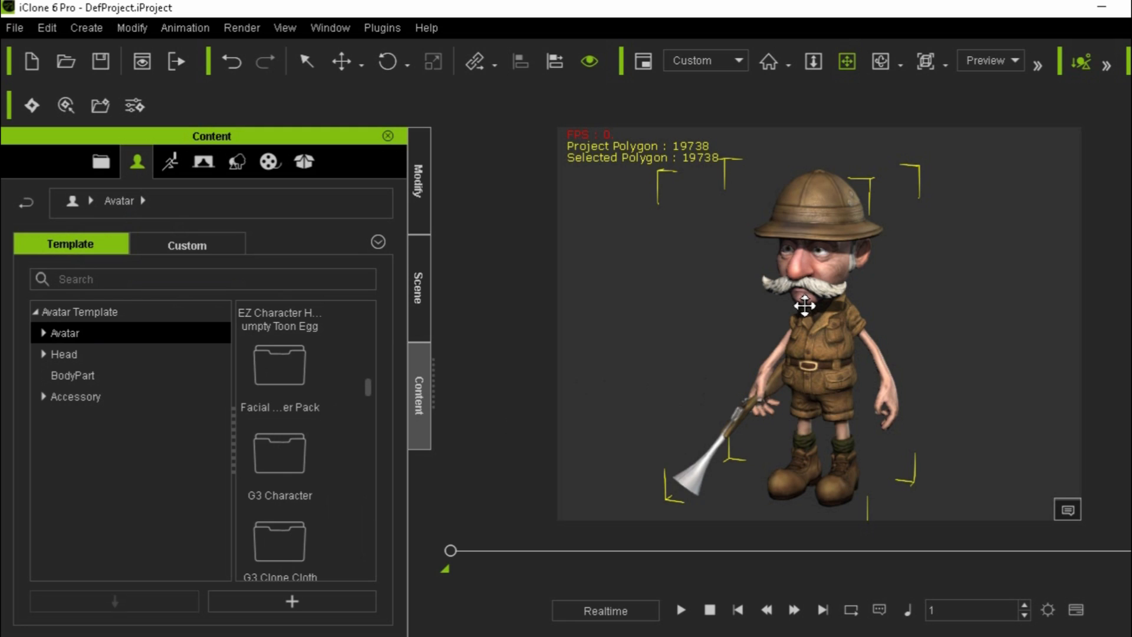
key("Delete")
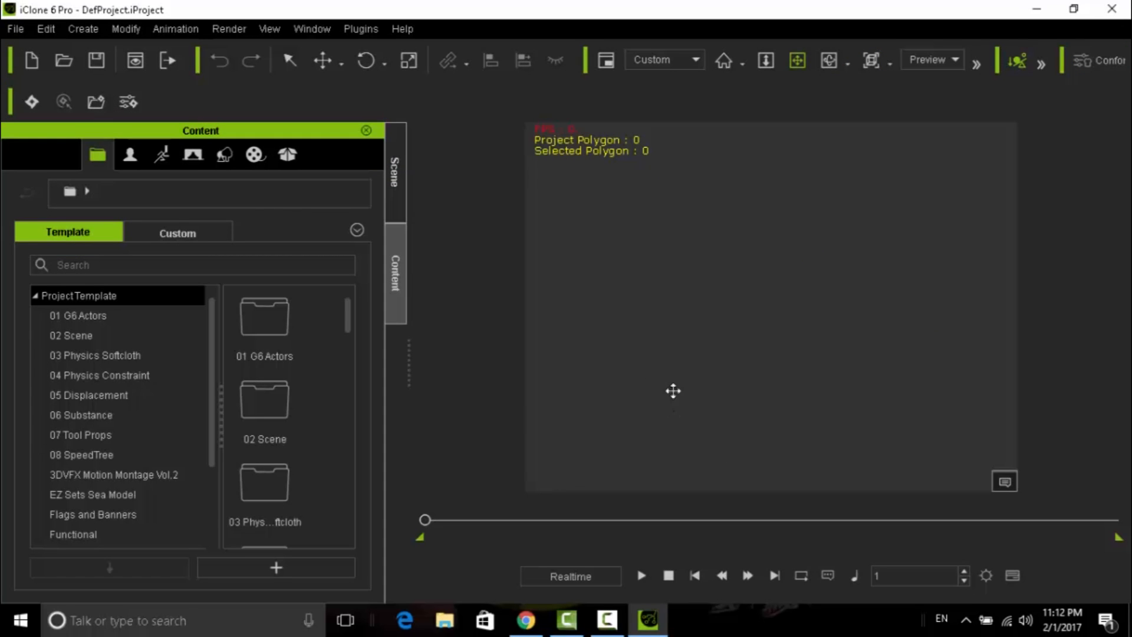
Step: Load the Athletic character from the Toon Maker avatar templates into the scene
left_click(130, 154)
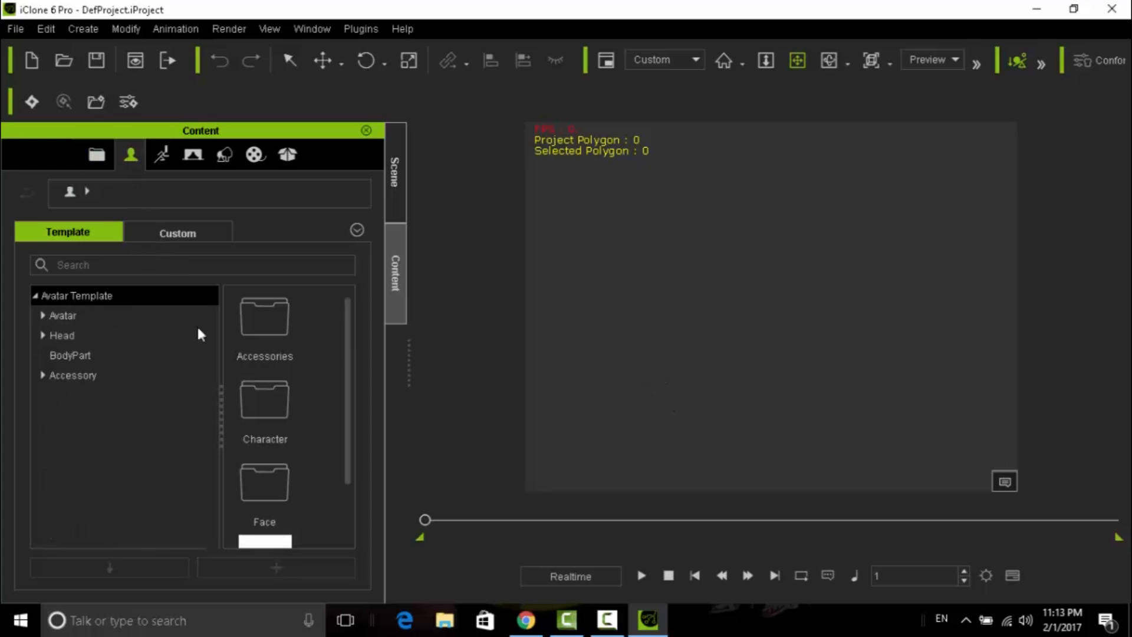
left_click(83, 356)
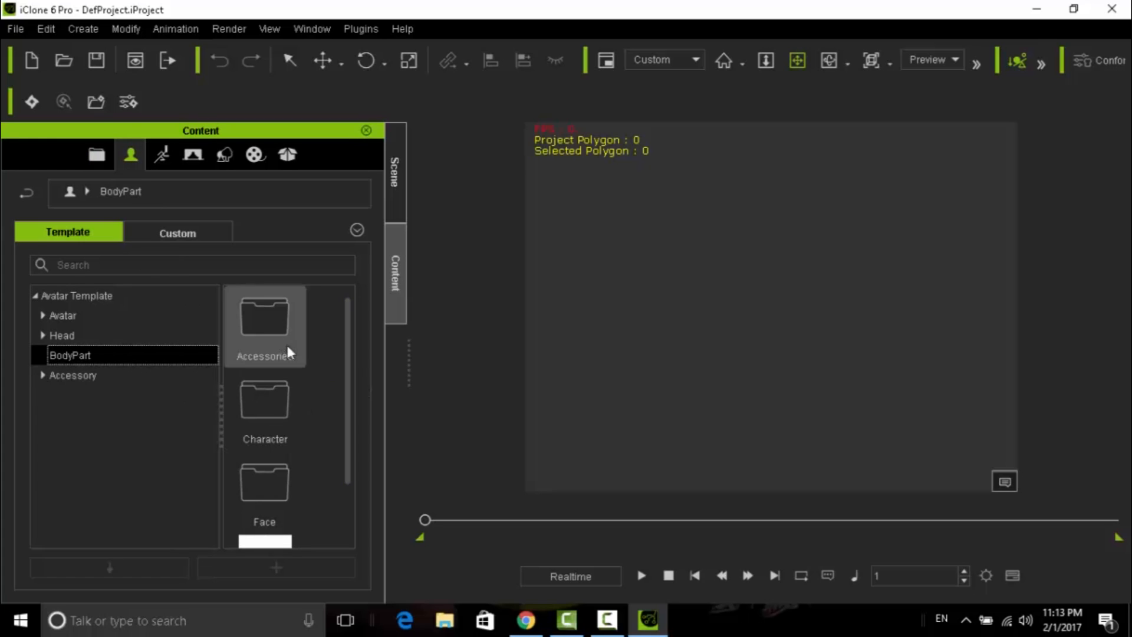
double_click(267, 416)
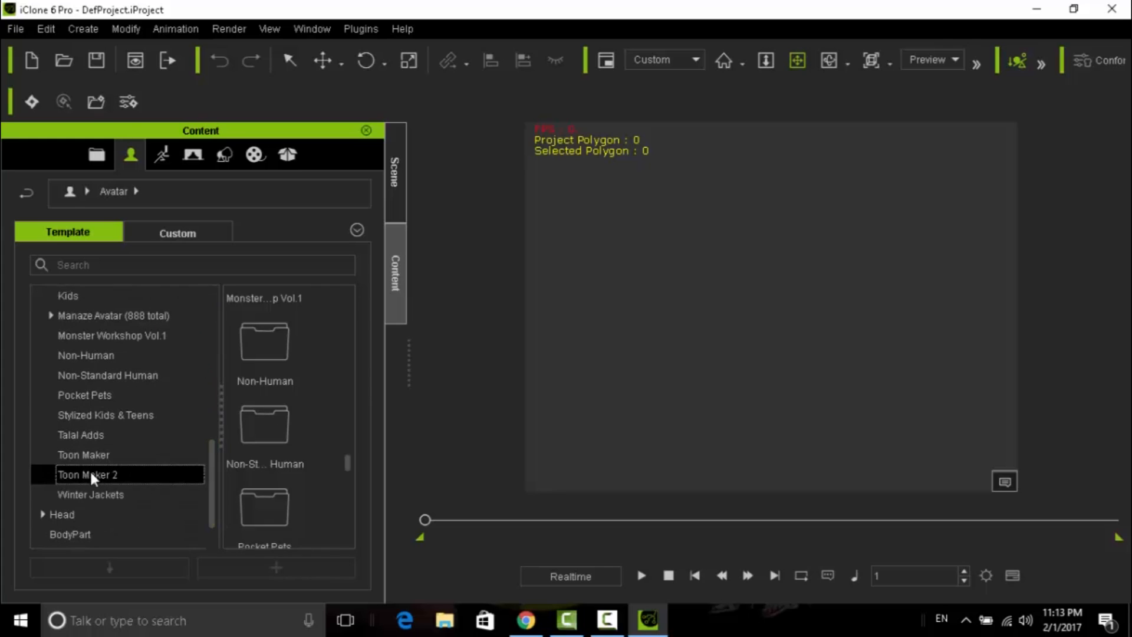
left_click(89, 471)
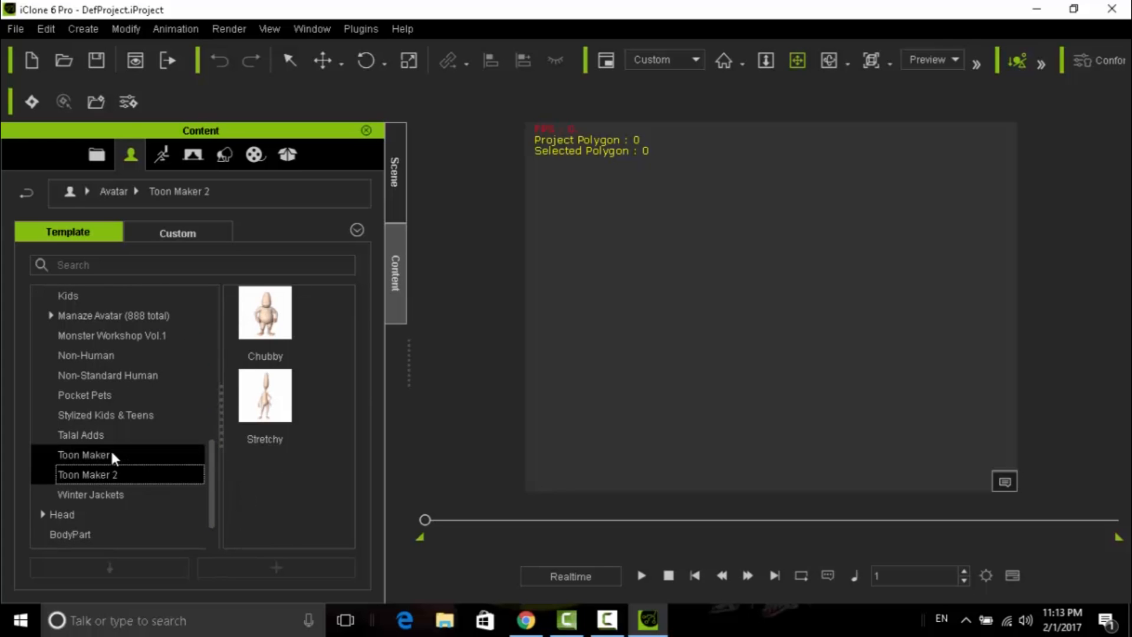
left_click(64, 451)
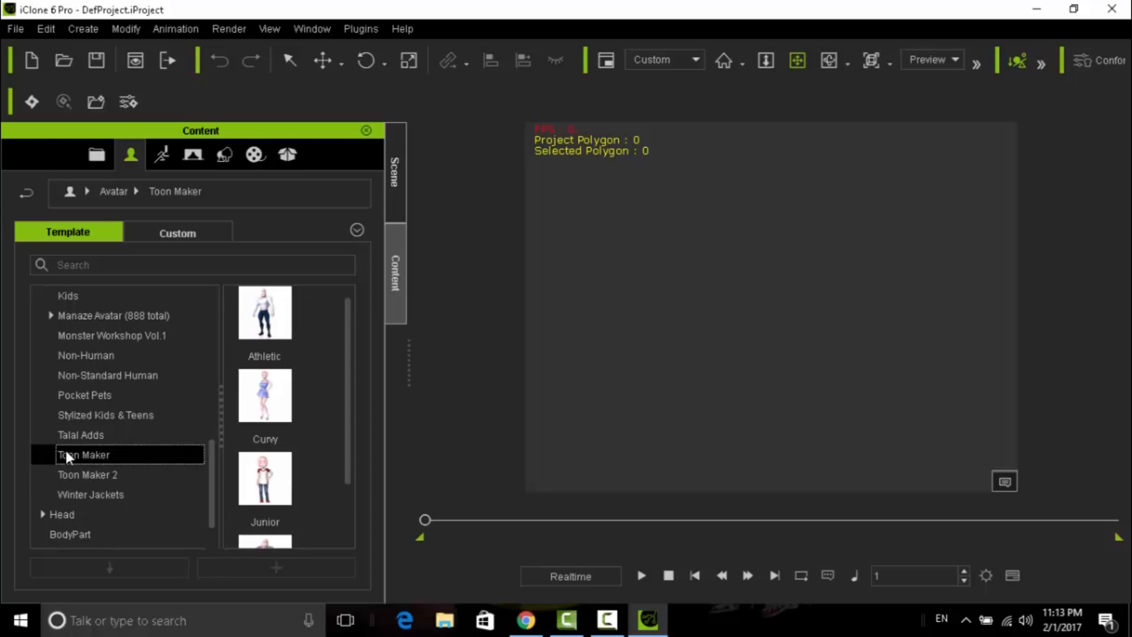
left_click_drag(347, 370, 348, 352)
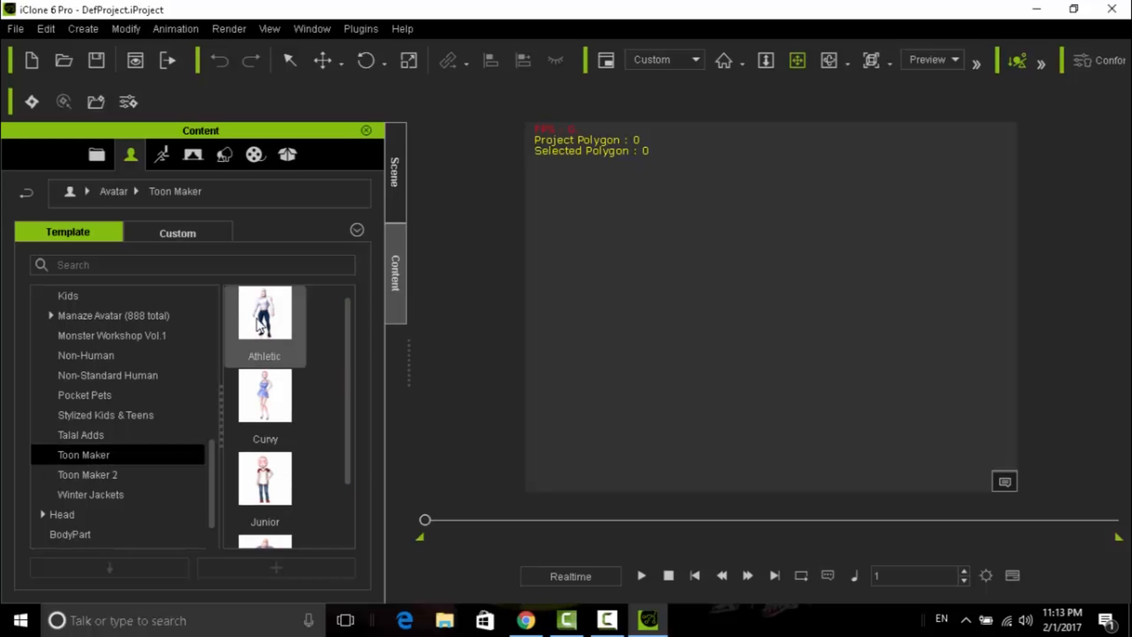
double_click(280, 334)
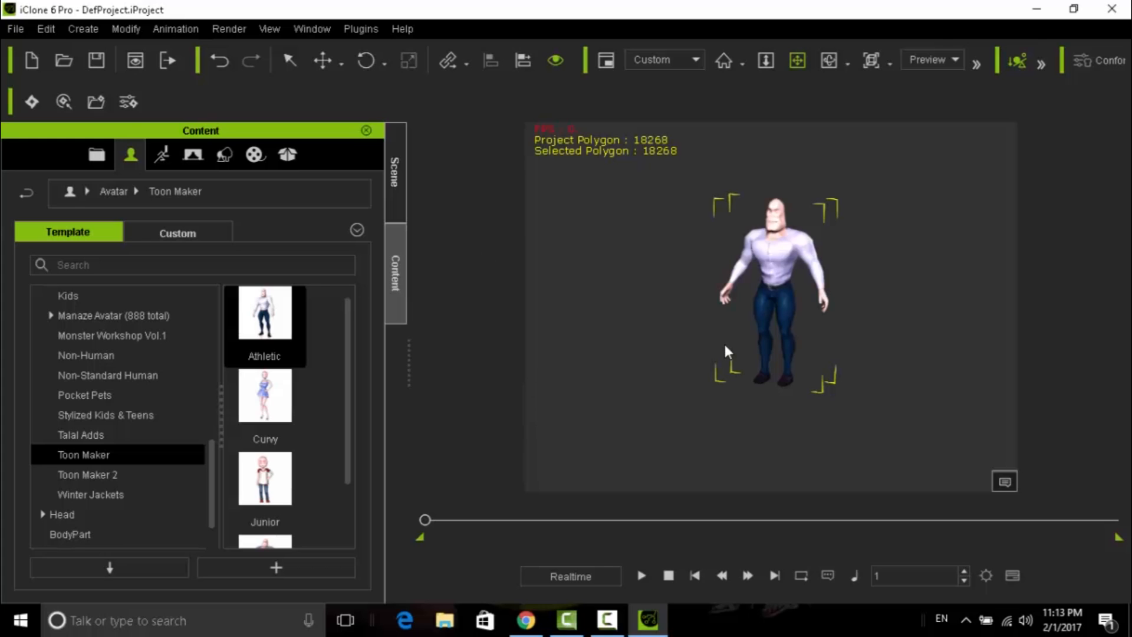
left_click_drag(758, 298, 723, 362)
scroll(723, 361, "up", 8)
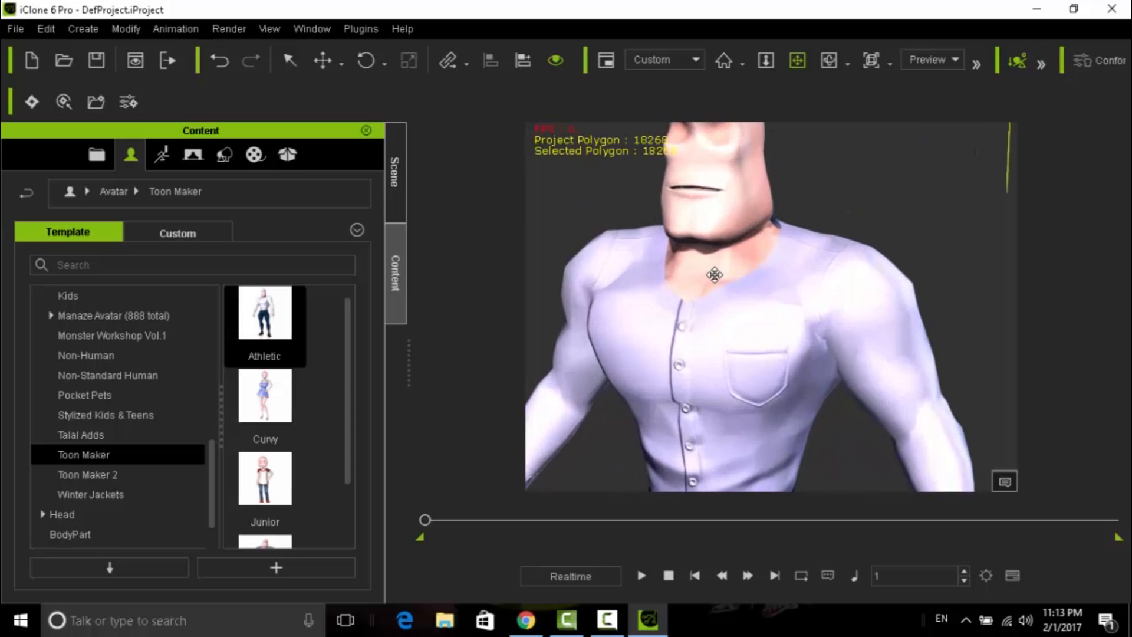
scroll(714, 275, "down", 6)
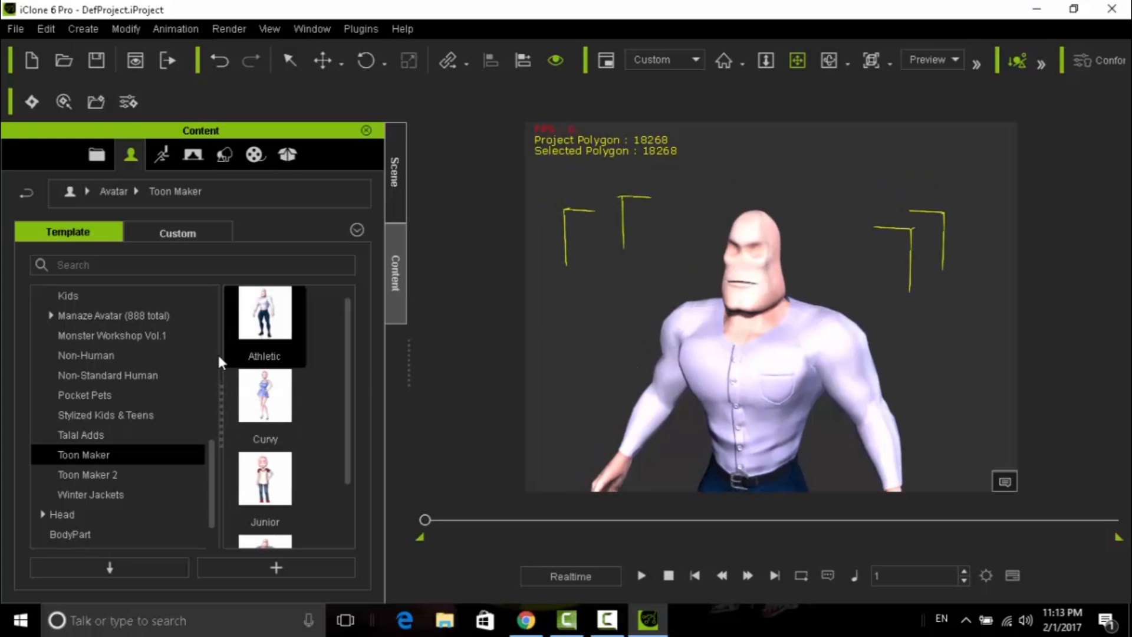
Step: Add Ear A from the Toon Maker ear accessories to the Athletic character's head
left_click(132, 448)
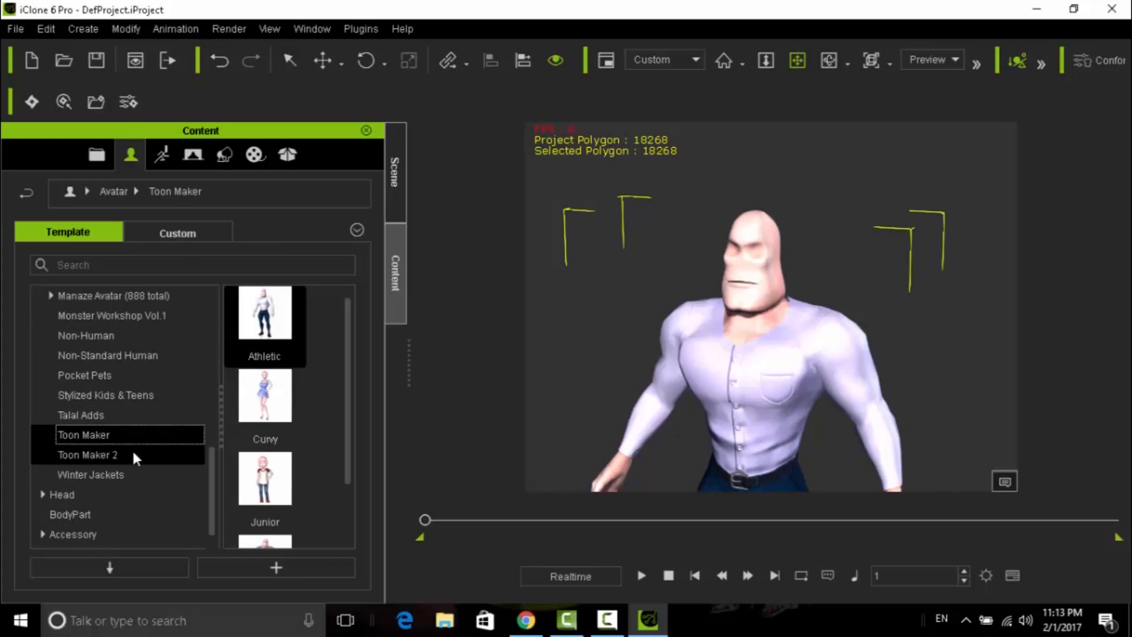
left_click(42, 533)
scroll(157, 437, "down", 3)
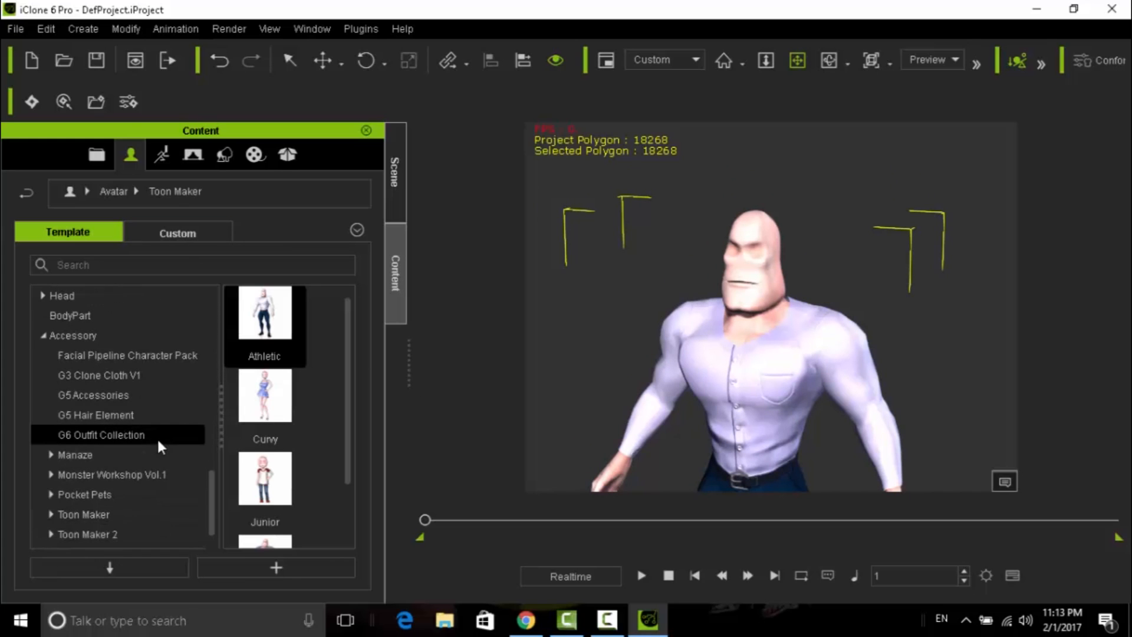
left_click(52, 515)
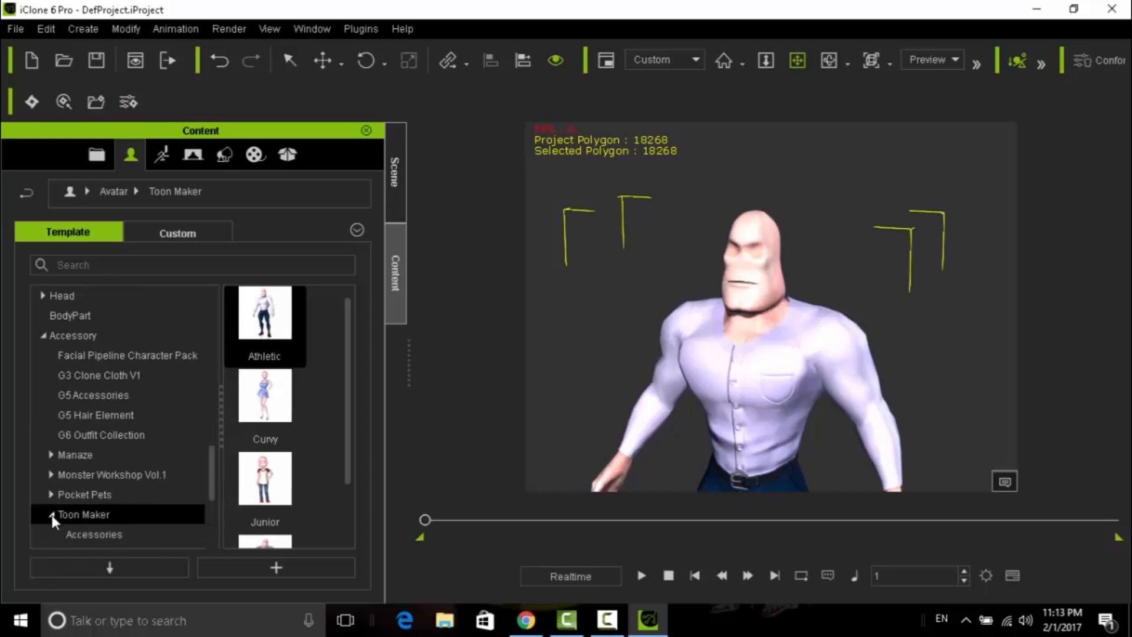
scroll(117, 479, "down", 2)
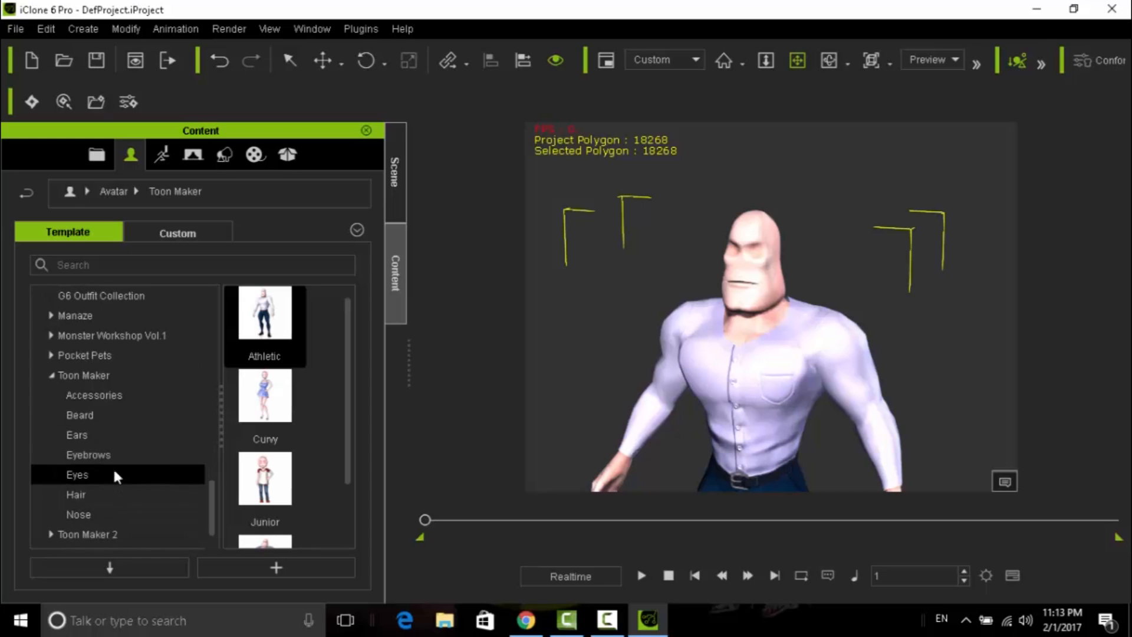
left_click(83, 415)
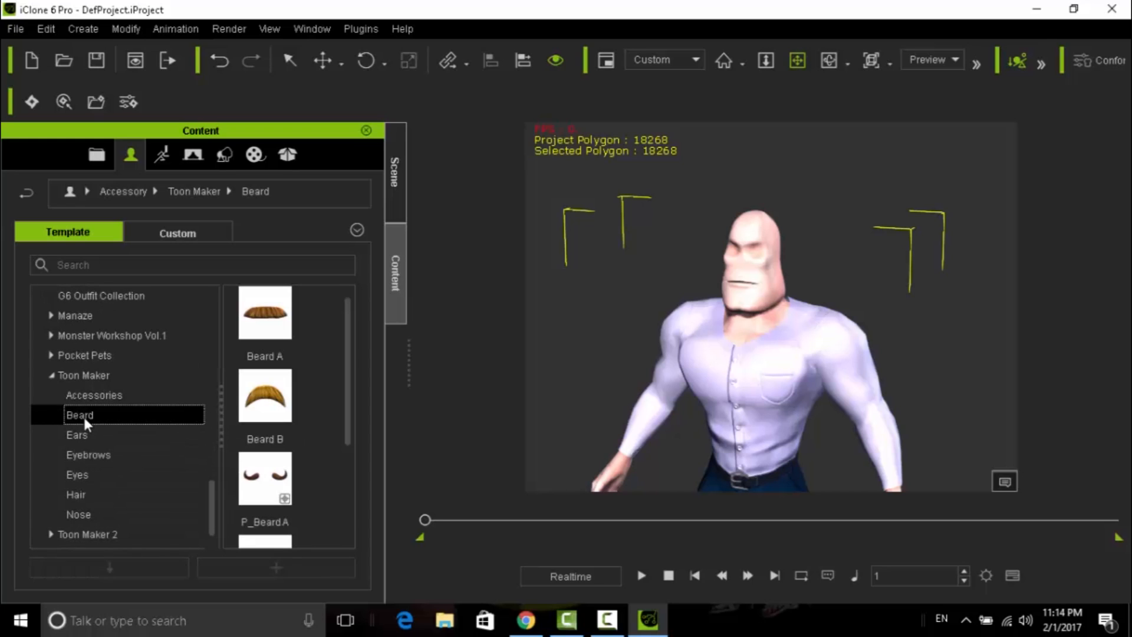
left_click(81, 436)
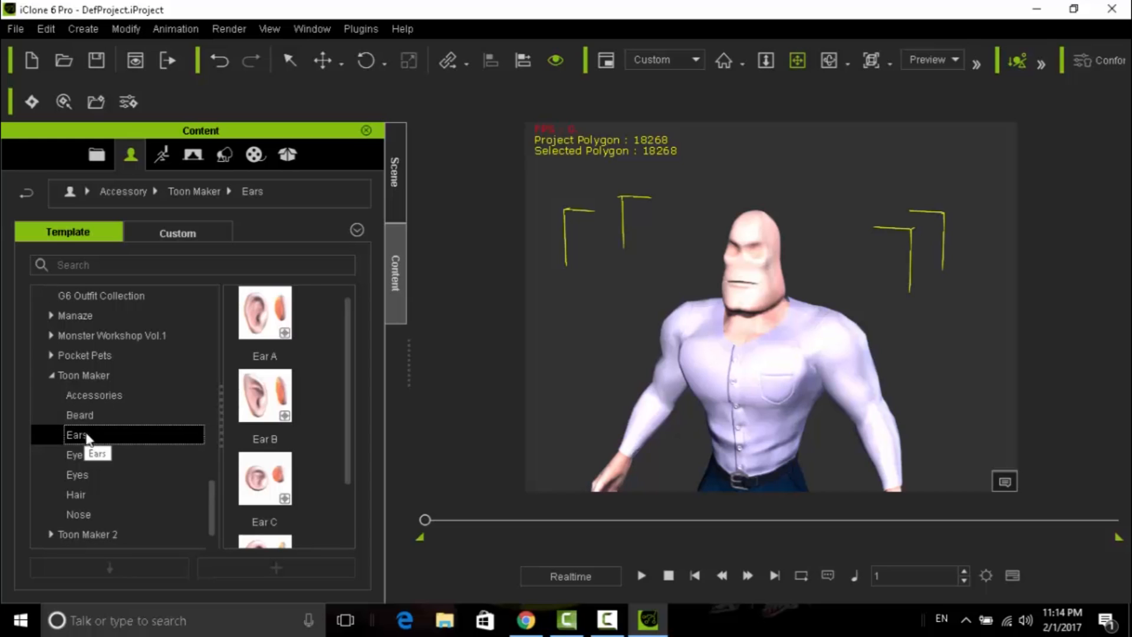
double_click(284, 332)
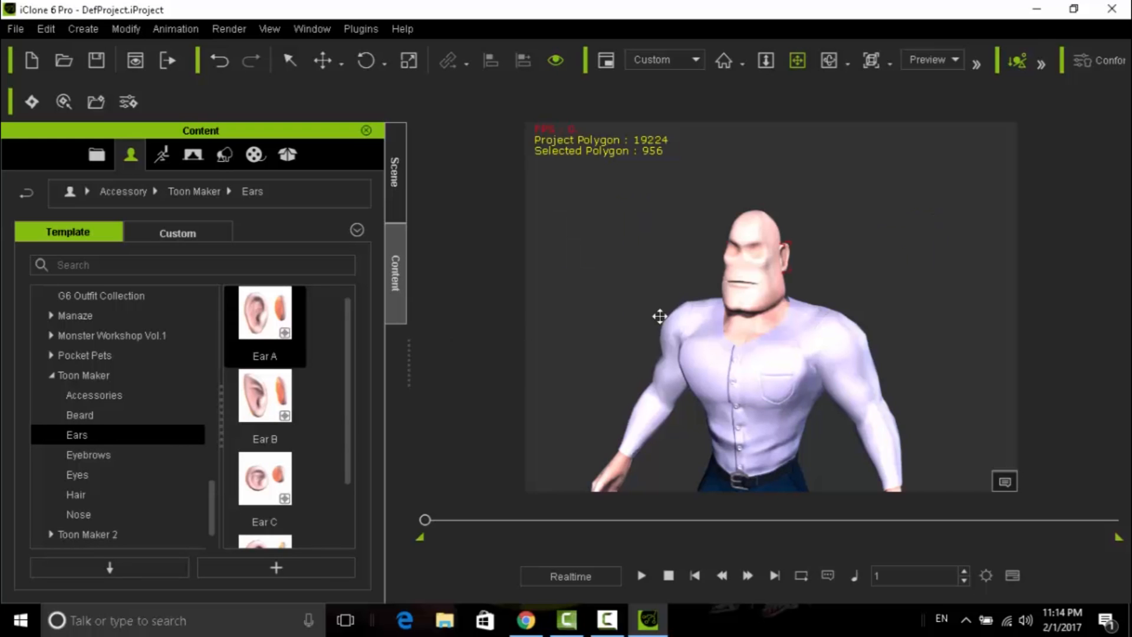
Step: Add the Eye_M03 eyes from the Toon Maker accessories to the character's face
left_click(829, 60)
left_click_drag(775, 283, 805, 272)
left_click(84, 472)
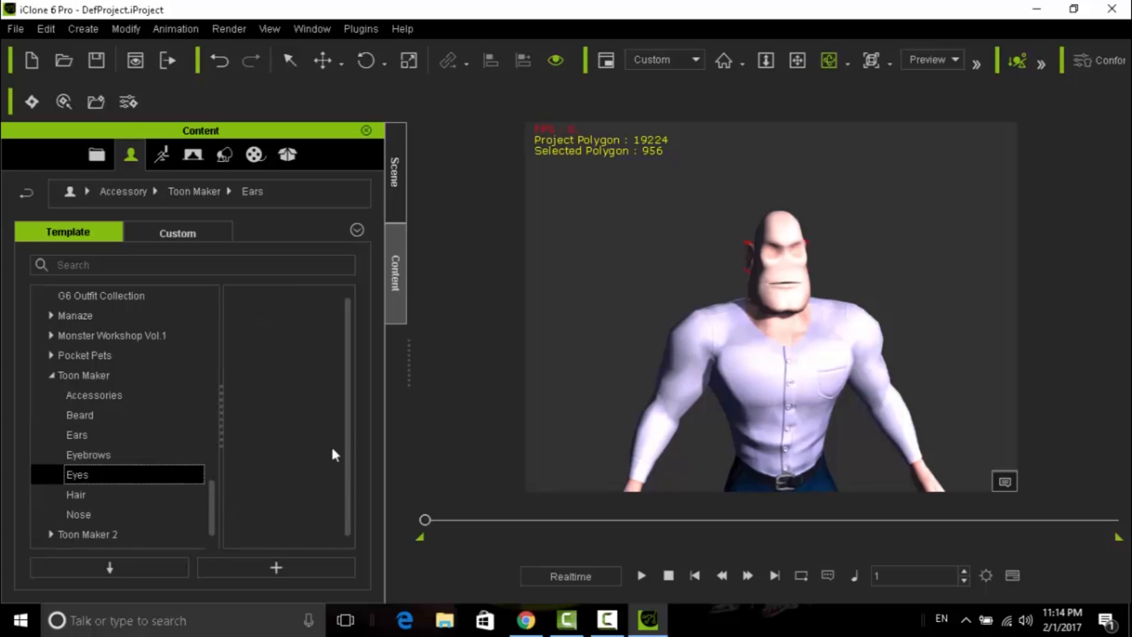
left_click_drag(352, 356, 538, 406)
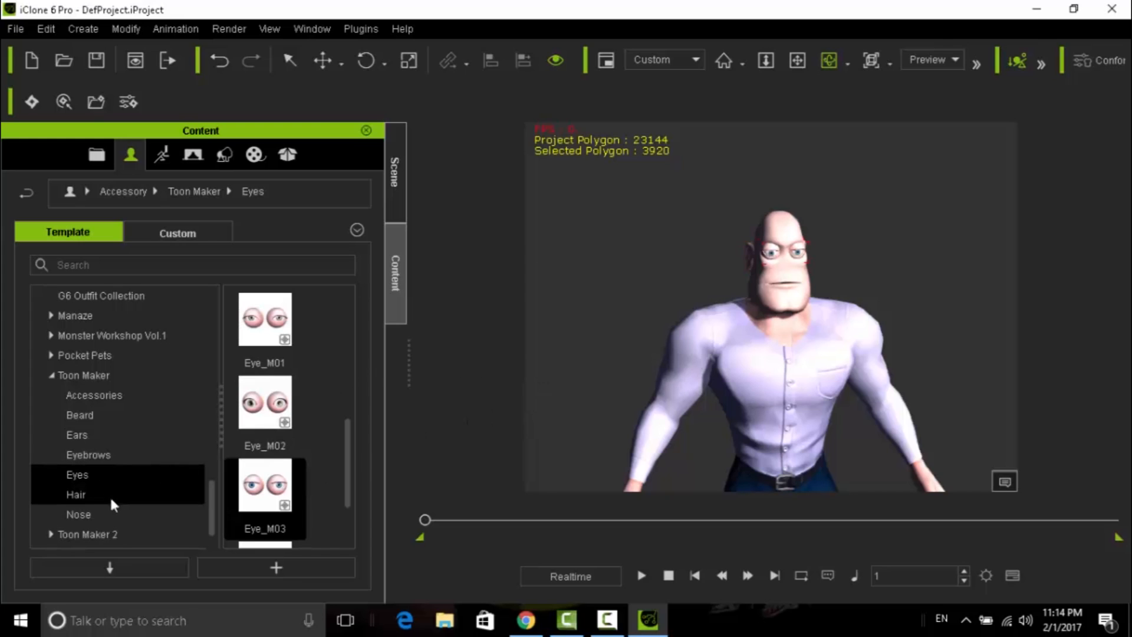
Step: Add the Nose_M03 nose from the Toon Maker accessories to the character's face
left_click(86, 512)
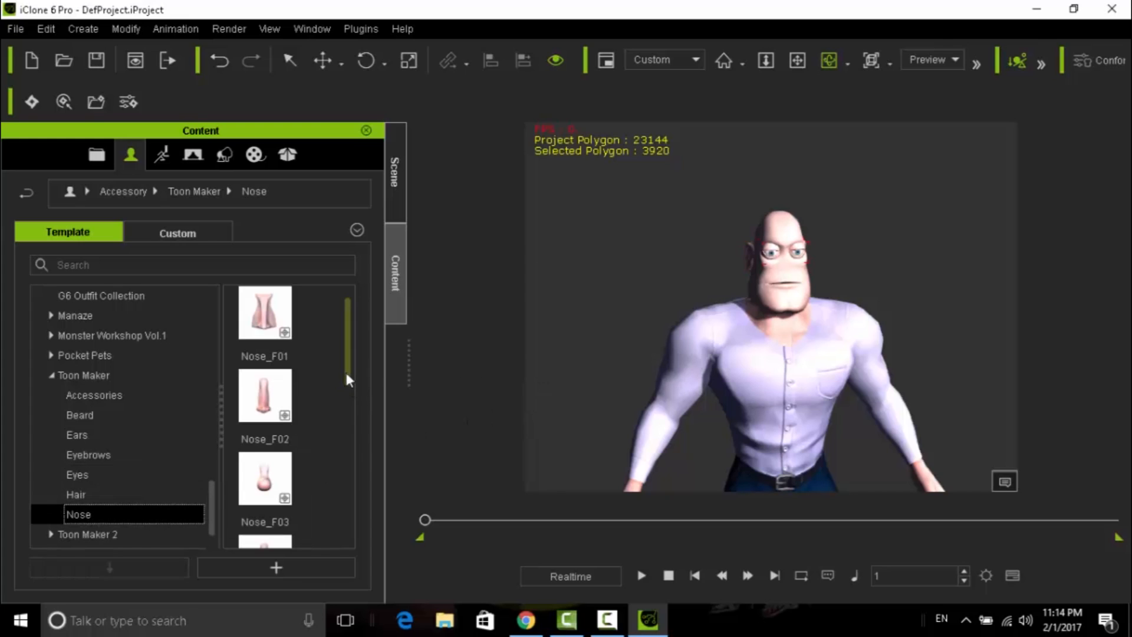
left_click_drag(346, 373, 339, 497)
double_click(259, 389)
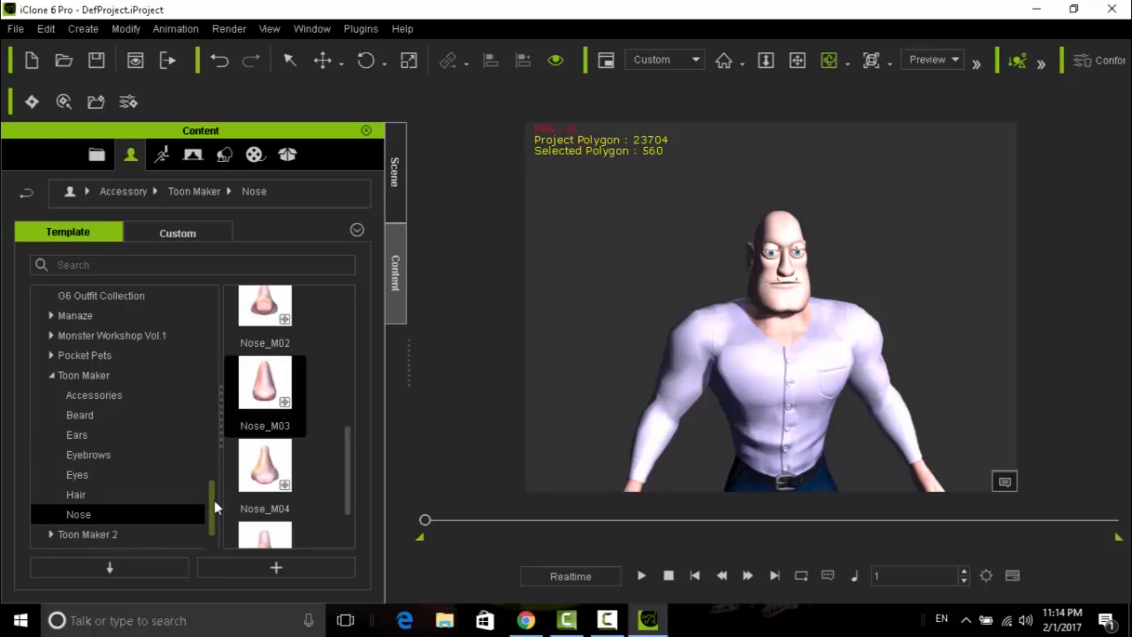
Step: Add the Eyebrows_M05 eyebrows from the Toon Maker accessories to the character's face
left_click_drag(214, 500, 213, 490)
left_click(101, 493)
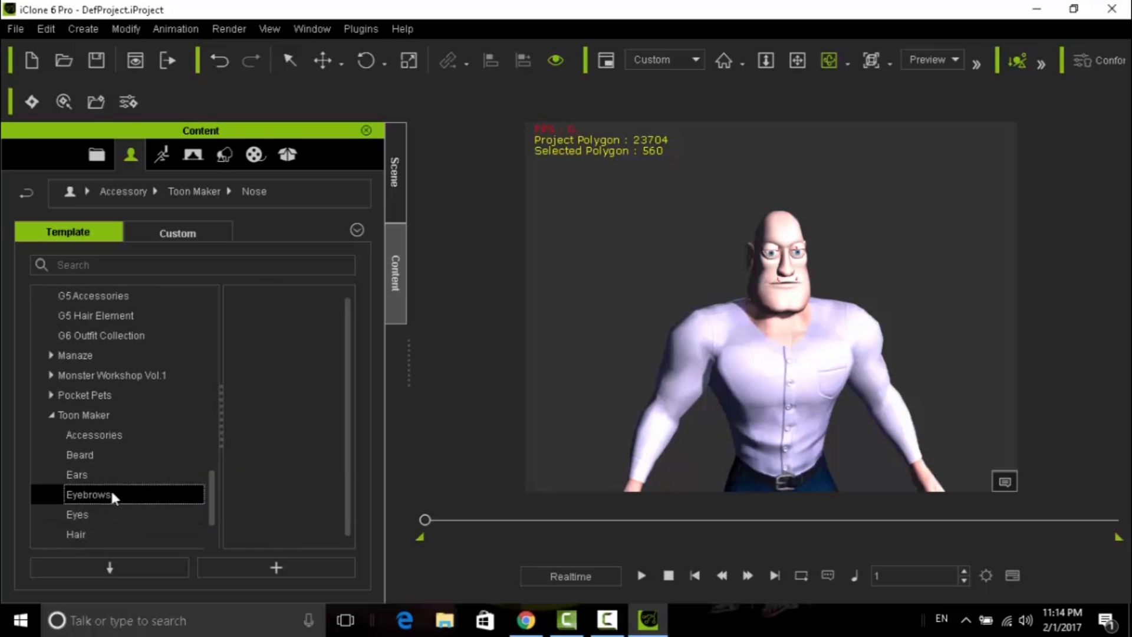
left_click_drag(347, 359, 331, 511)
double_click(270, 490)
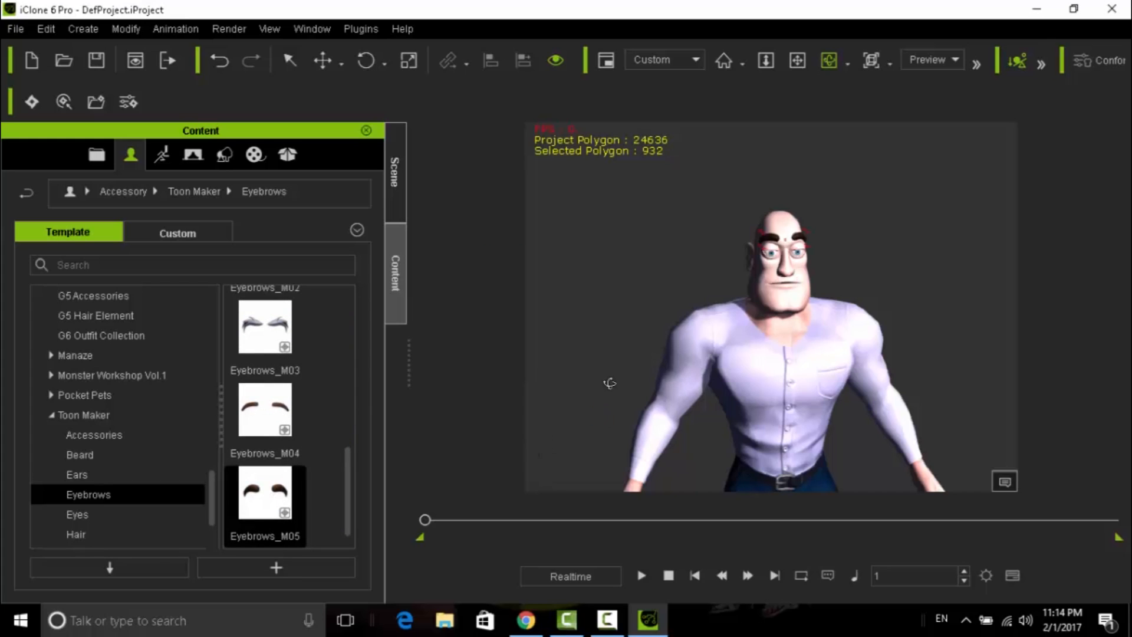
scroll(755, 315, "up", 5)
scroll(752, 311, "down", 1)
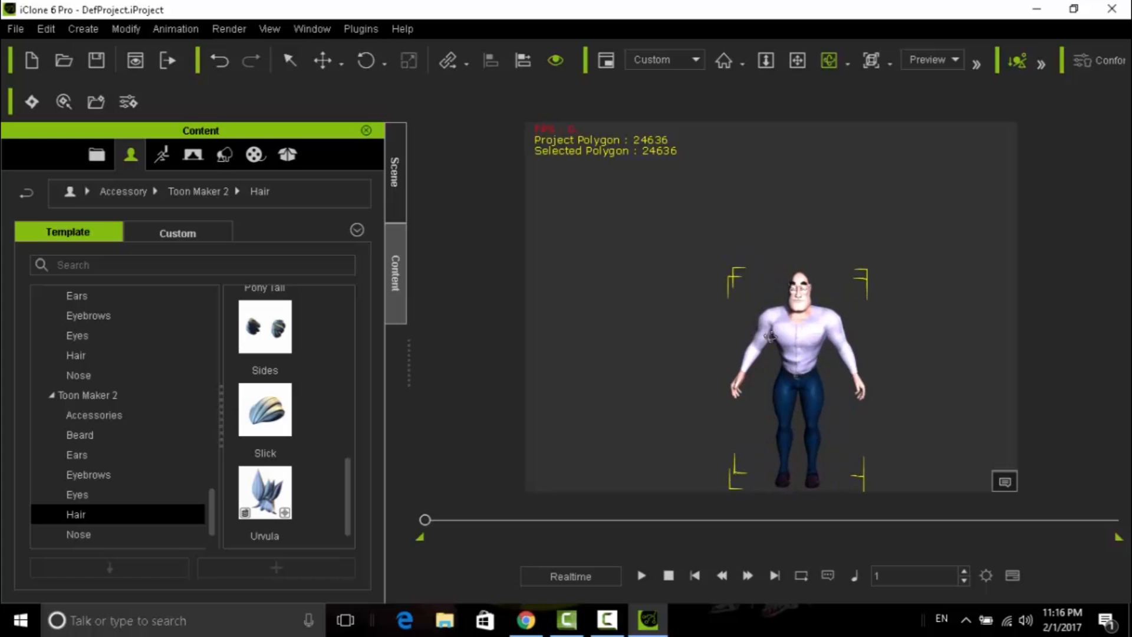
right_click_drag(770, 336, 653, 337)
left_click_drag(690, 332, 667, 318)
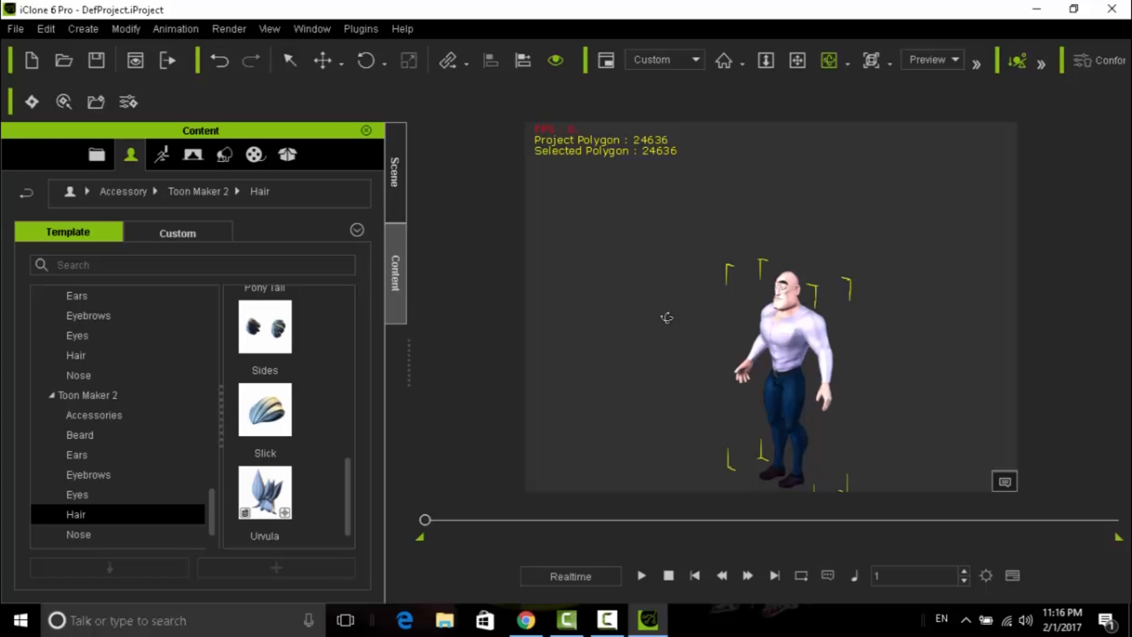
scroll(657, 336, "up", 10)
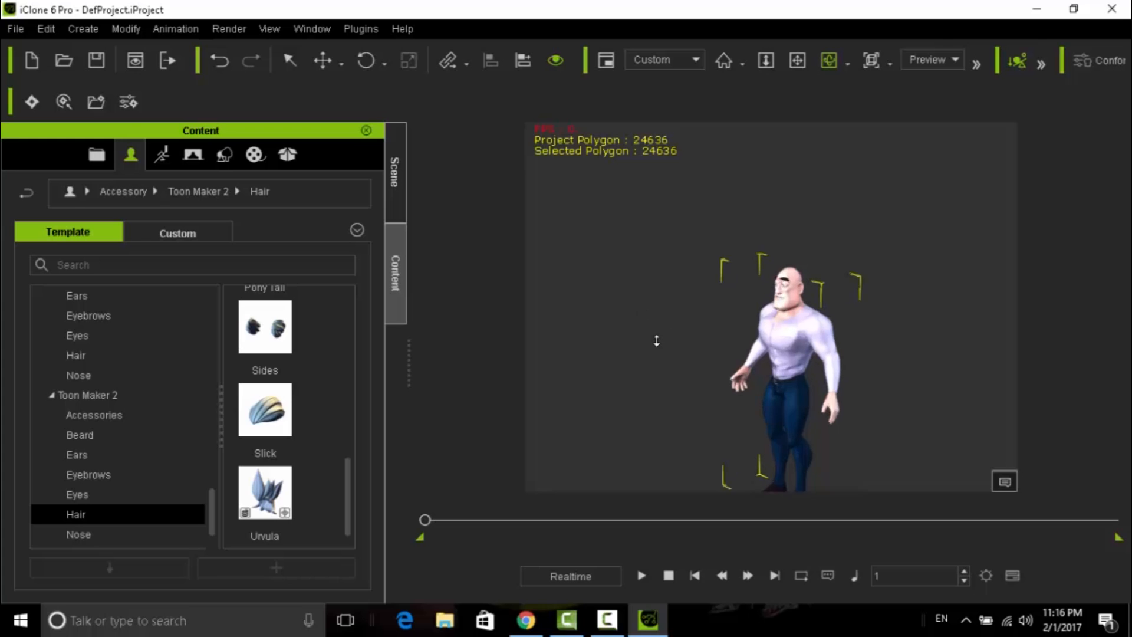
scroll(657, 339, "down", 10)
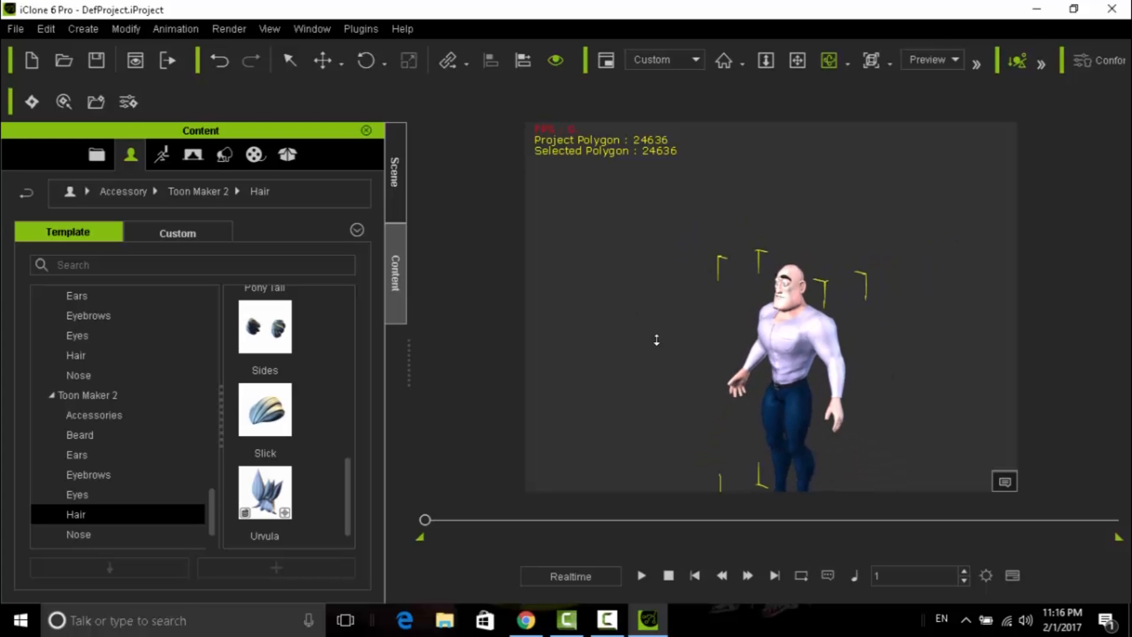
left_click_drag(644, 361, 950, 273)
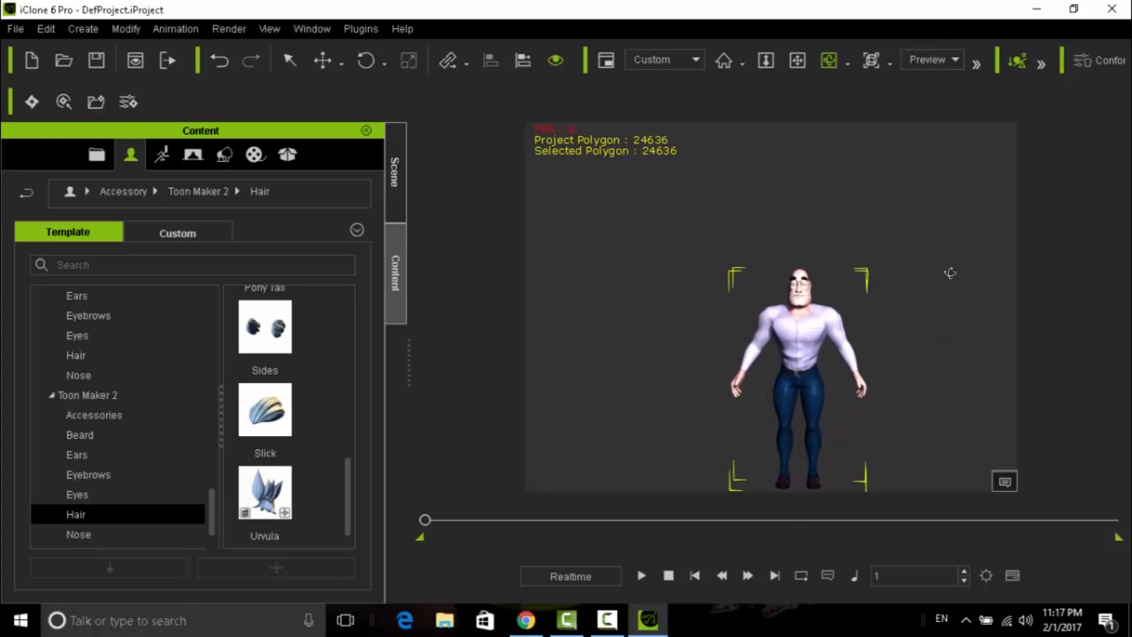
left_click_drag(630, 382, 707, 367)
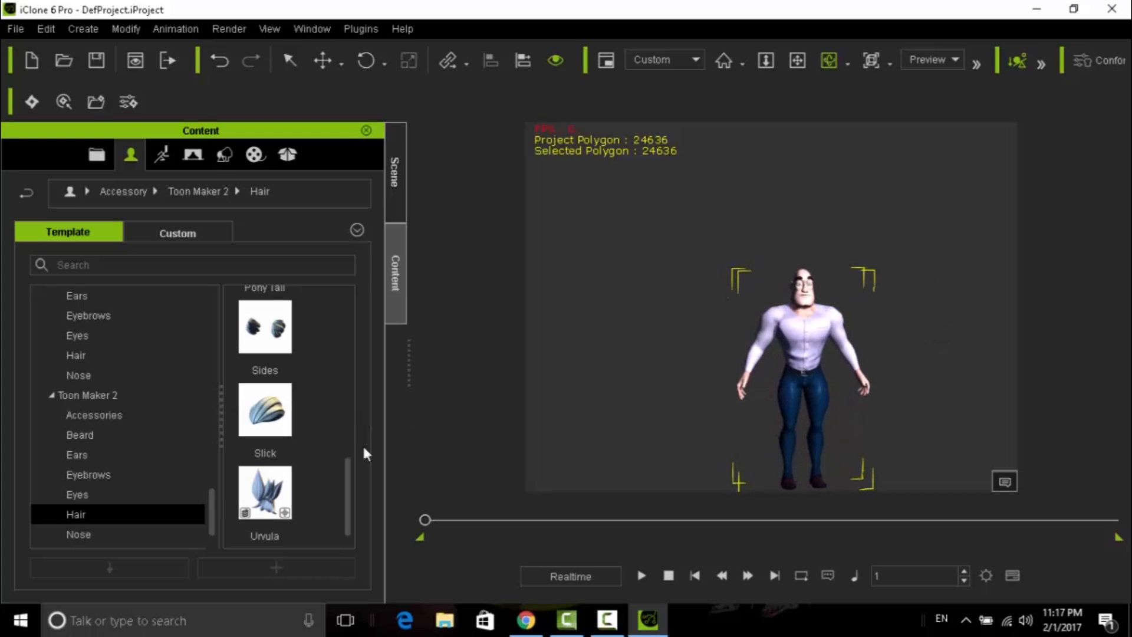
left_click_drag(348, 466, 349, 445)
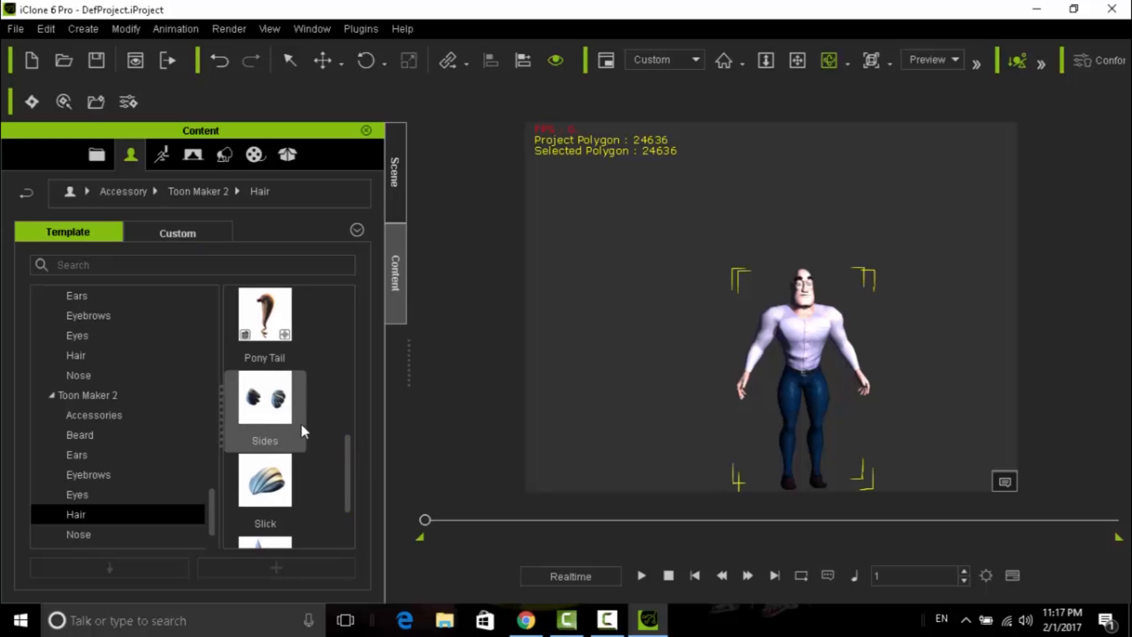
scroll(347, 462, "up", 5)
left_click(122, 266)
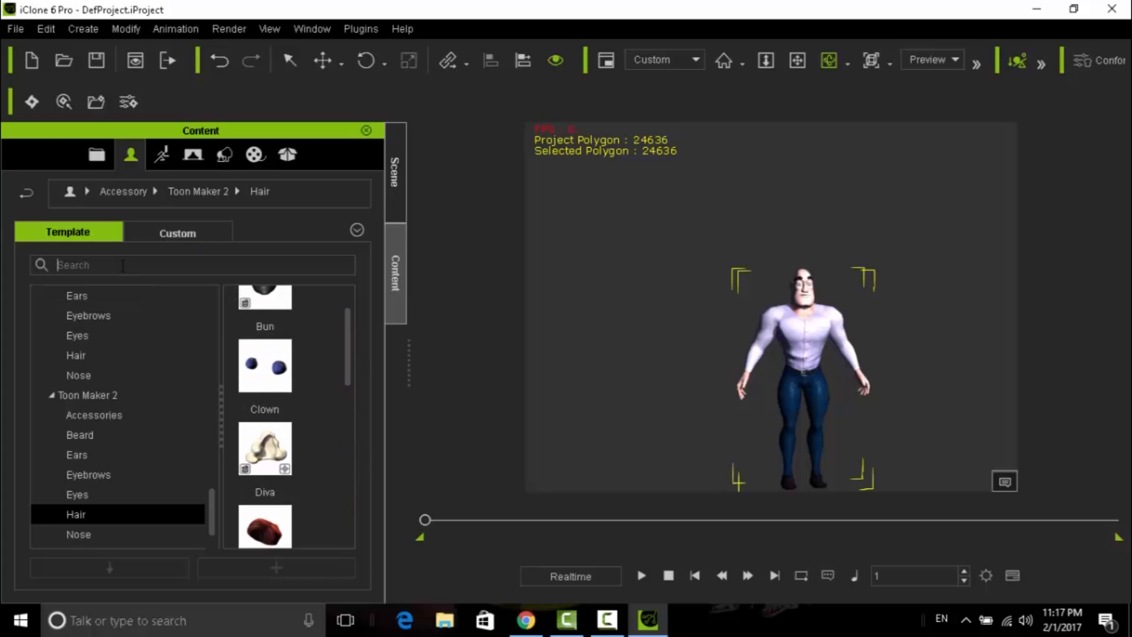
type("light")
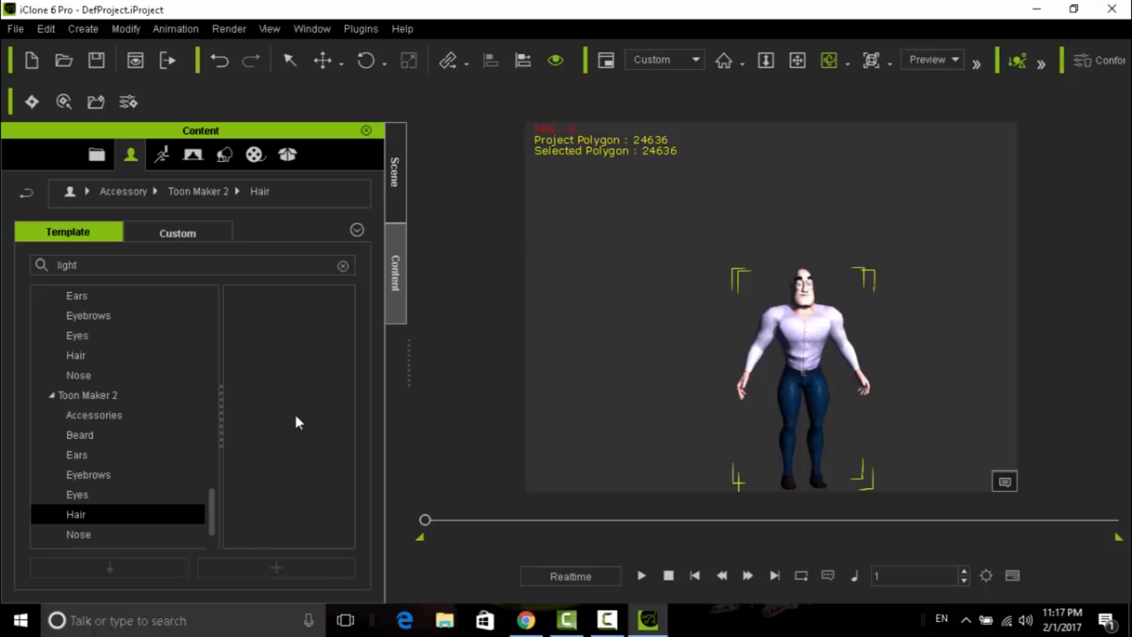
left_click_drag(211, 511, 204, 274)
left_click(69, 301)
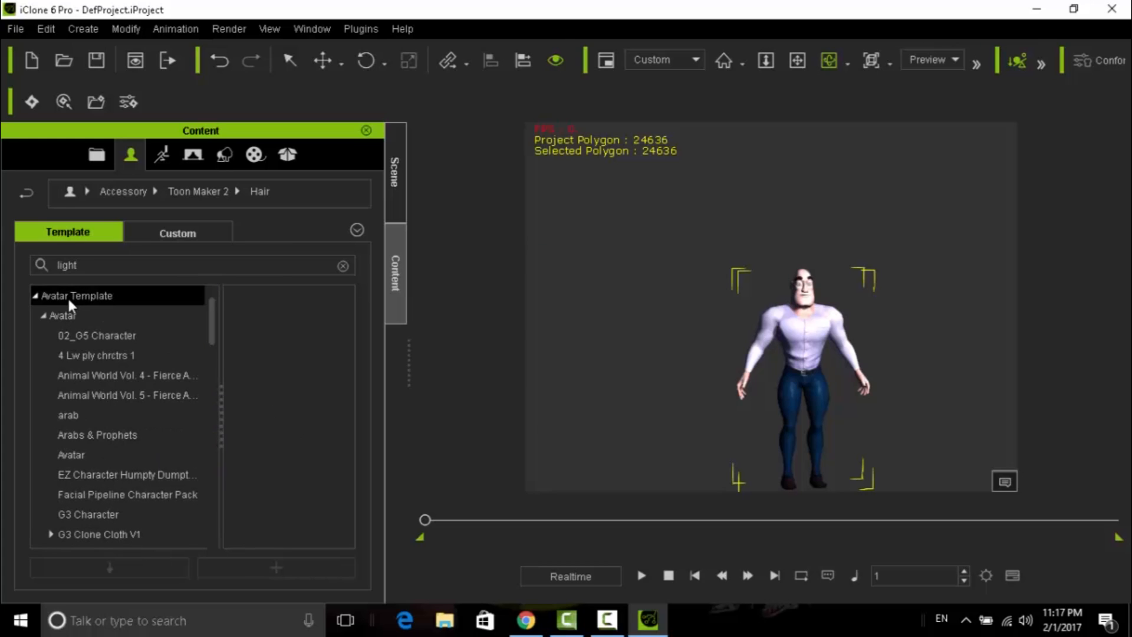
Step: Search the Set templates for "light" and add the Flashlight prop to the scene
left_click(222, 156)
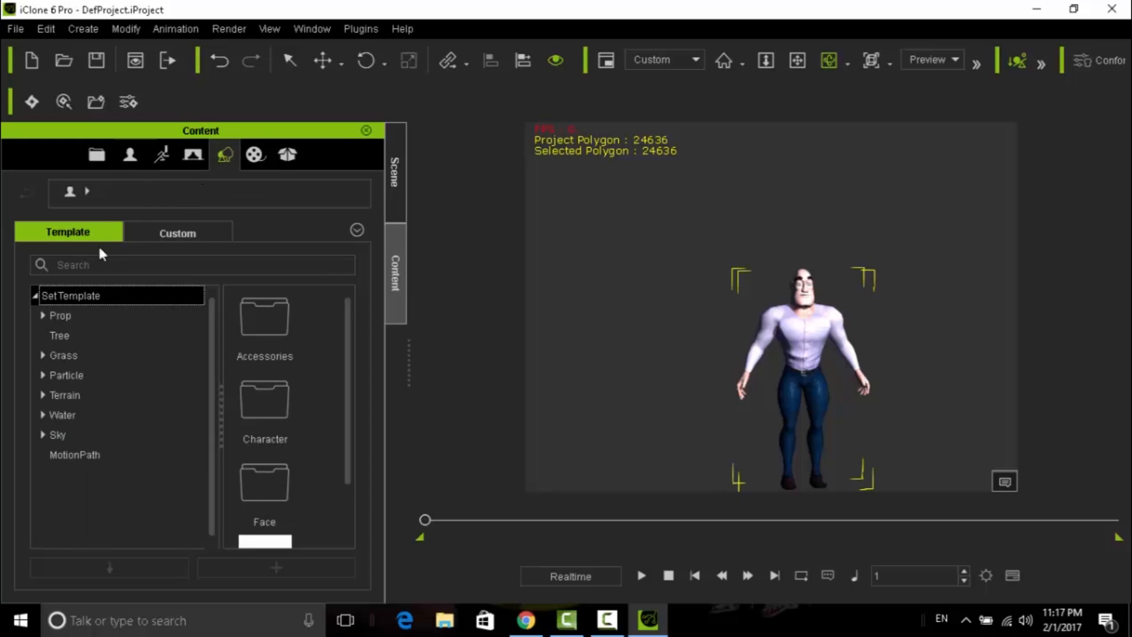
left_click(59, 265)
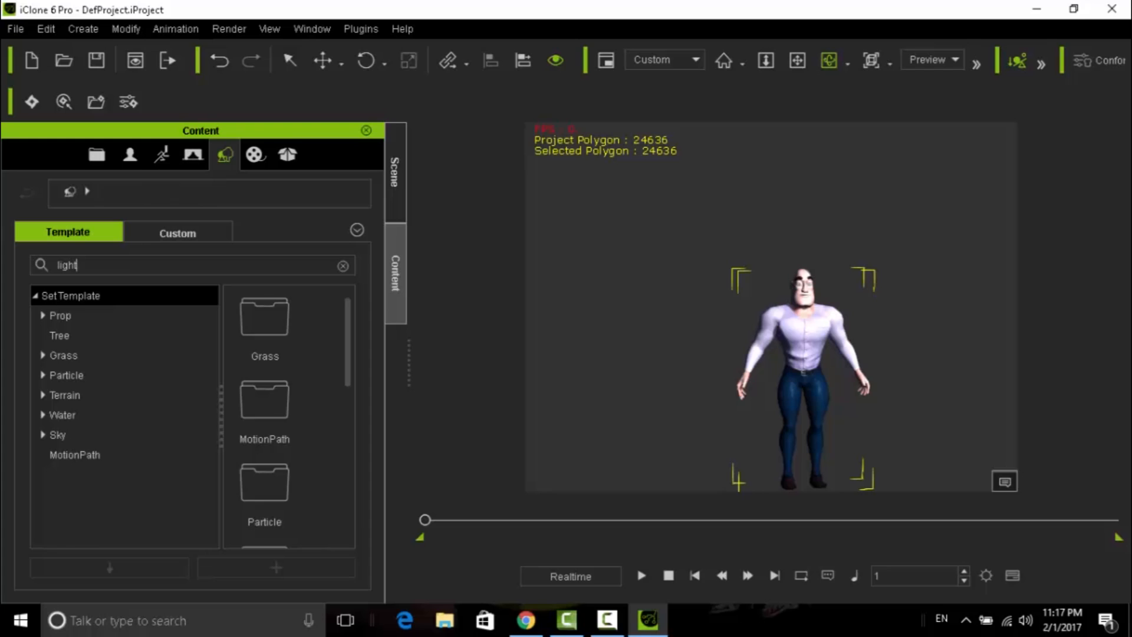
type("light")
key("Return")
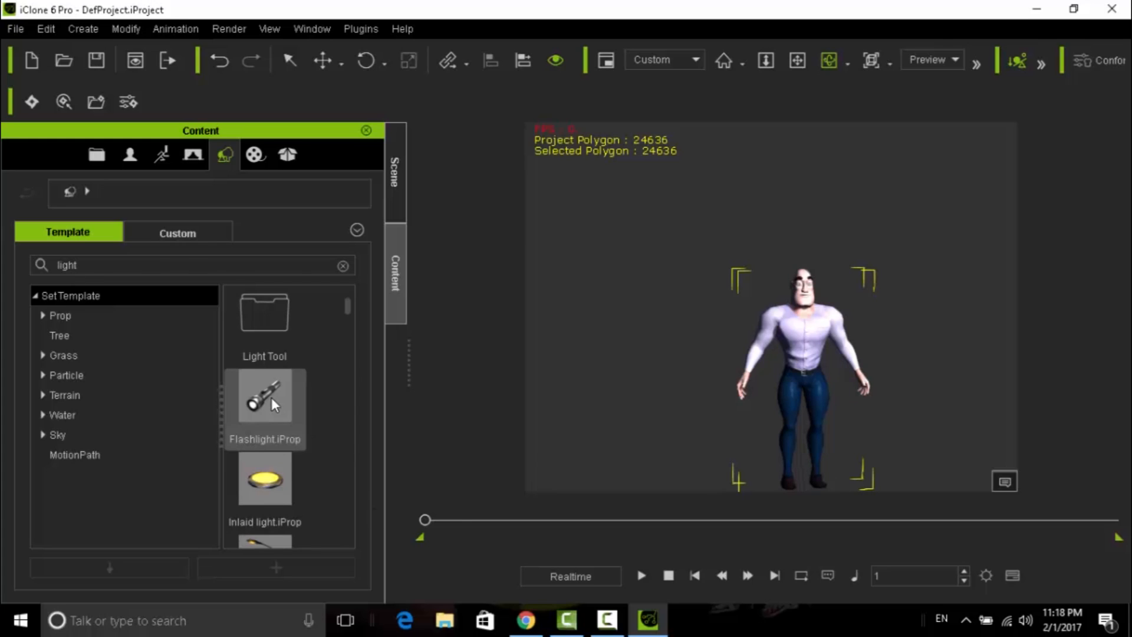
left_click_drag(271, 398, 630, 420)
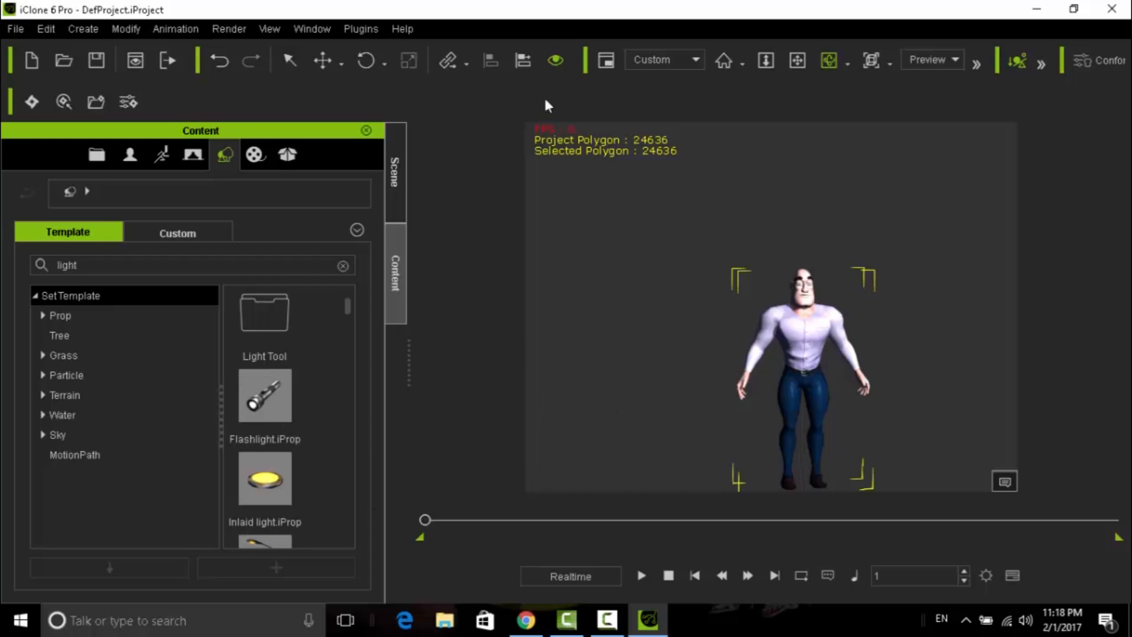
left_click(576, 341)
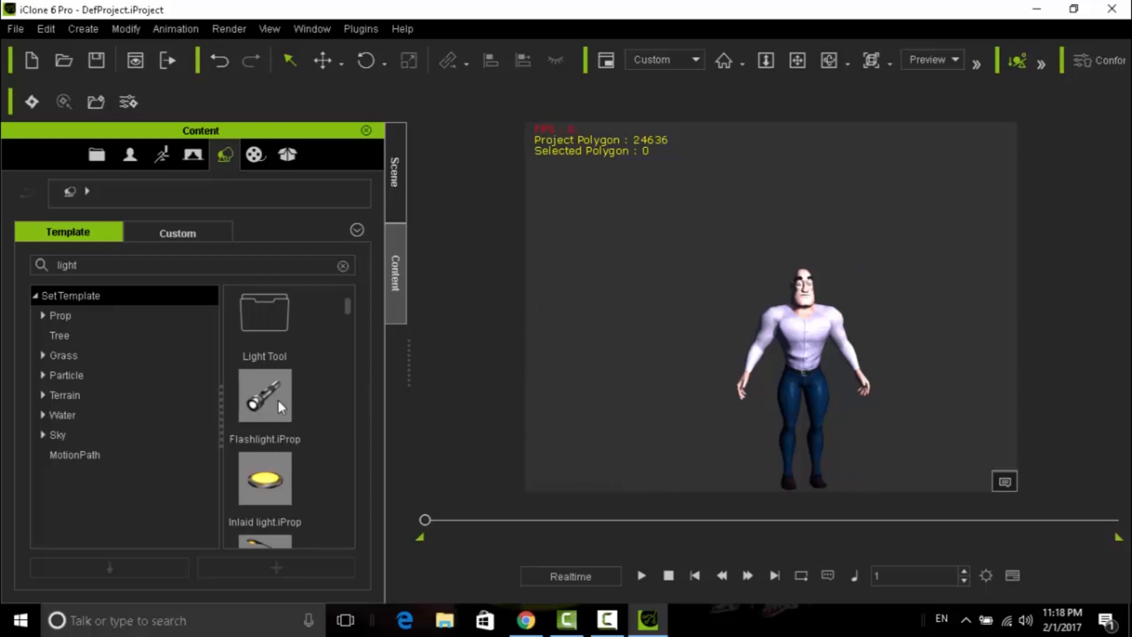
left_click_drag(273, 400, 544, 419)
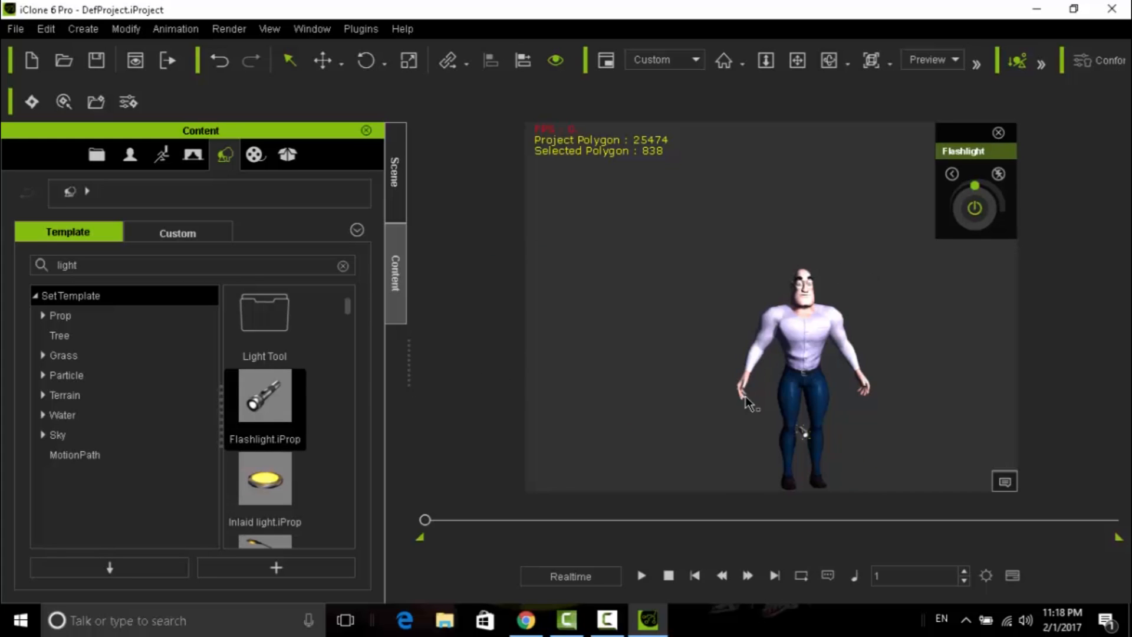
Step: Raise the flashlight to hand height and move it sideways to the character's left hand
scroll(743, 427, "up", 8)
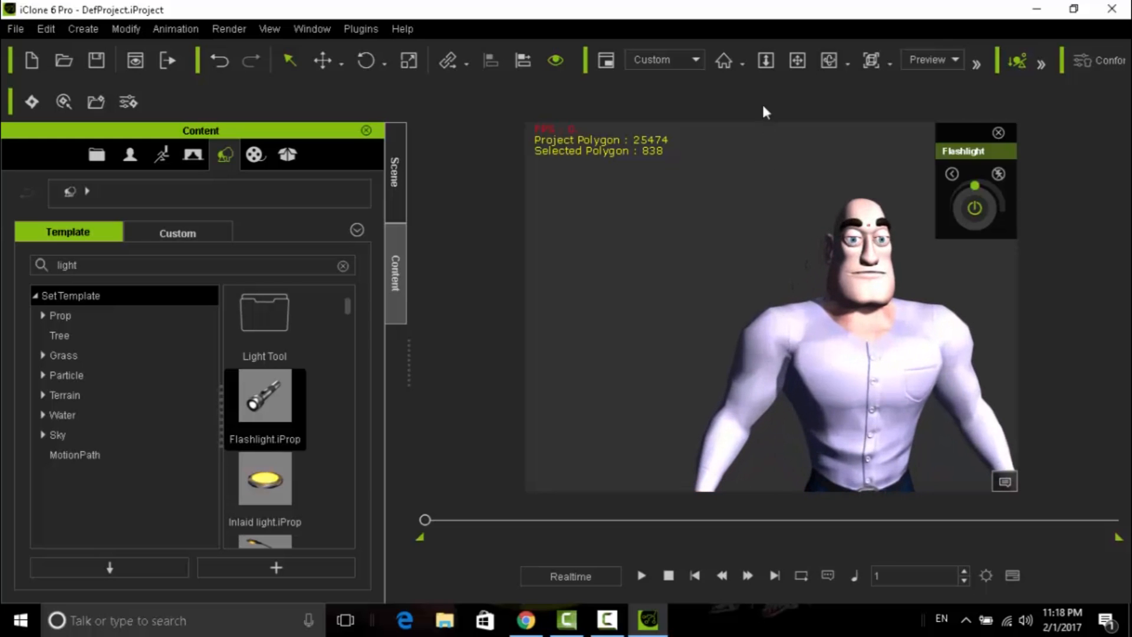
left_click(798, 60)
left_click_drag(748, 396, 717, 232)
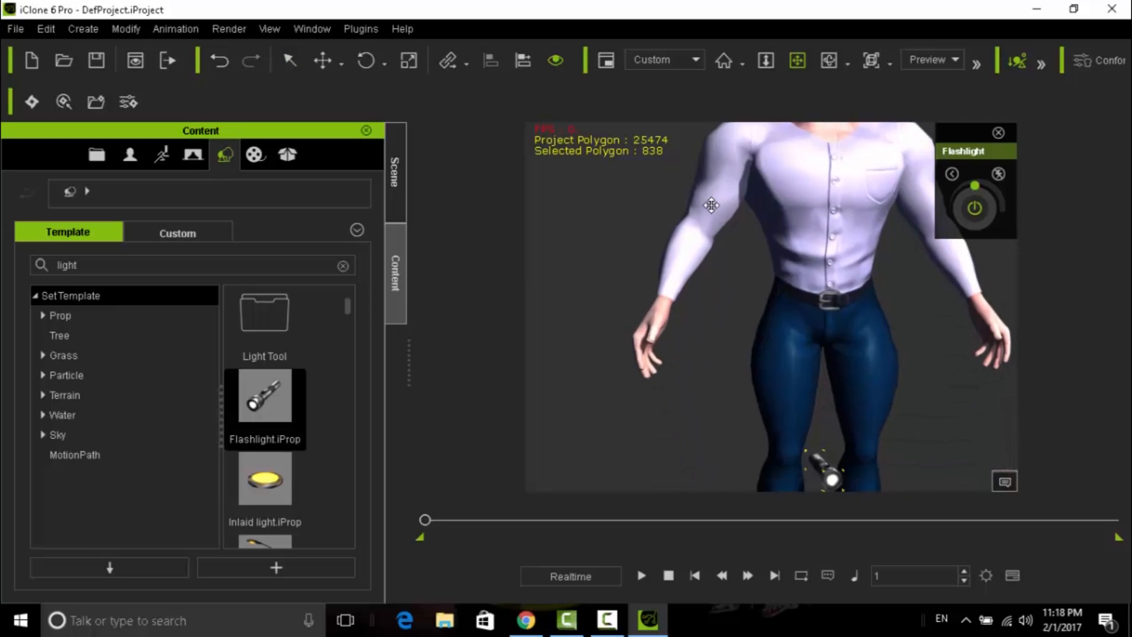
left_click_drag(744, 408, 730, 384)
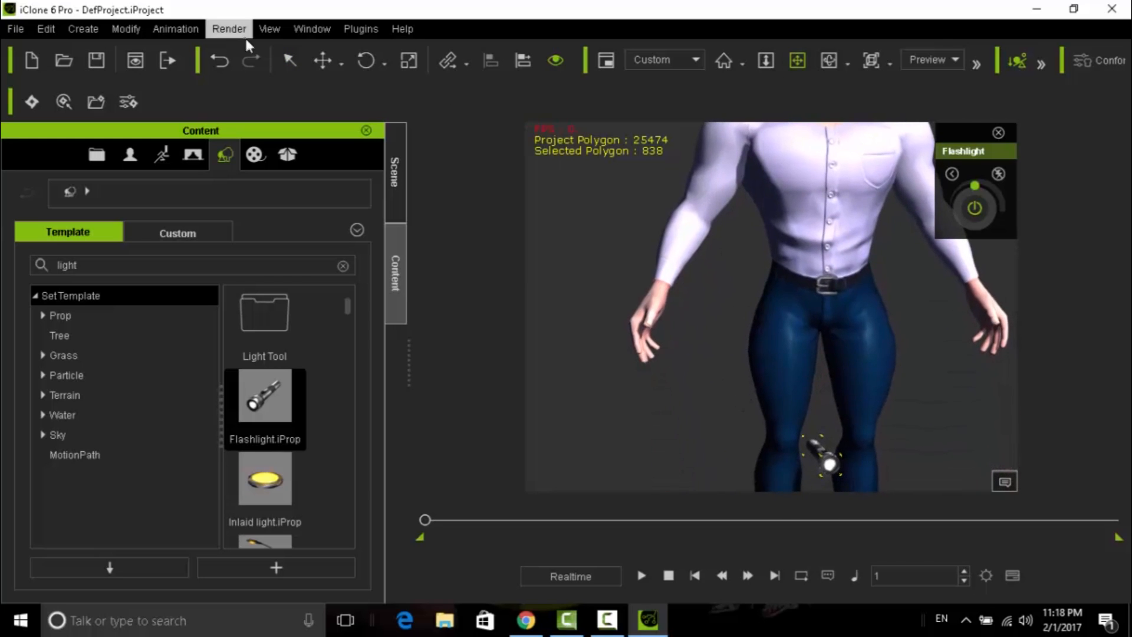
left_click(322, 60)
left_click_drag(820, 396, 808, 257)
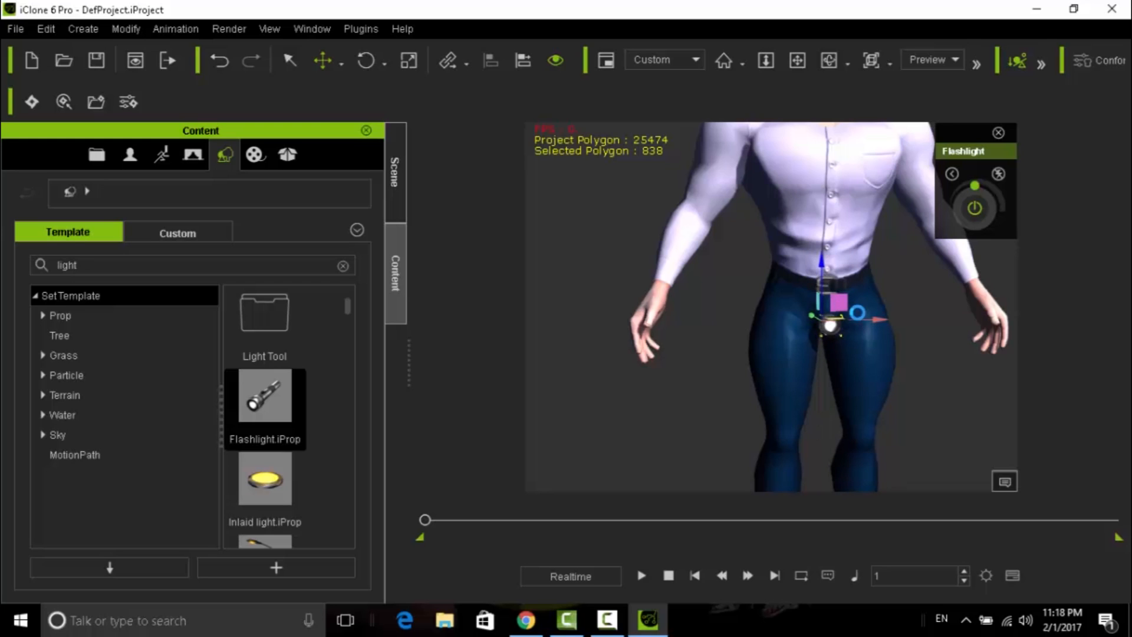
left_click_drag(878, 318, 1036, 349)
Step: Lower the flashlight slightly so it lies level with the fingers of the character's left hand in side view
left_click(798, 57)
left_click_drag(830, 311, 710, 321)
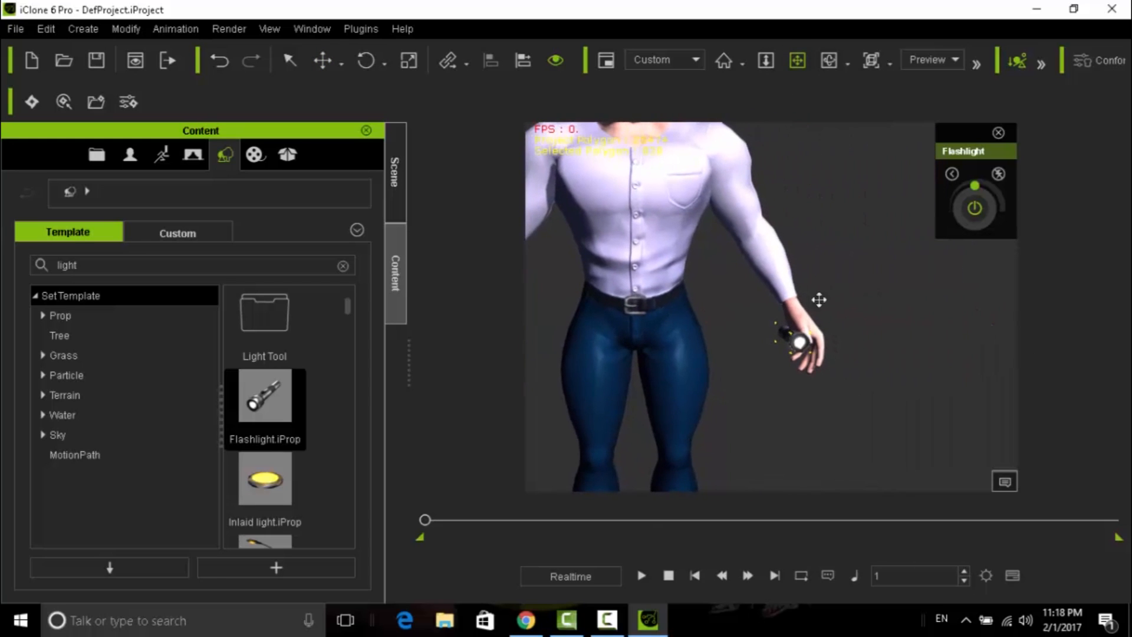
left_click(829, 59)
left_click_drag(895, 291, 625, 354)
left_click_drag(952, 347, 811, 352)
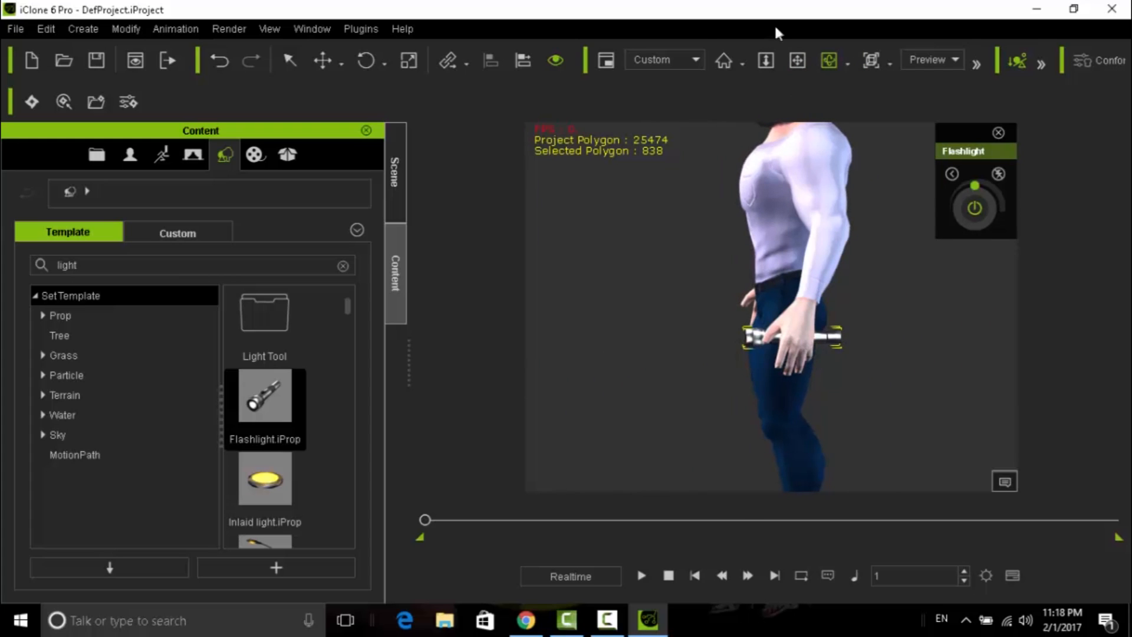
left_click(324, 61)
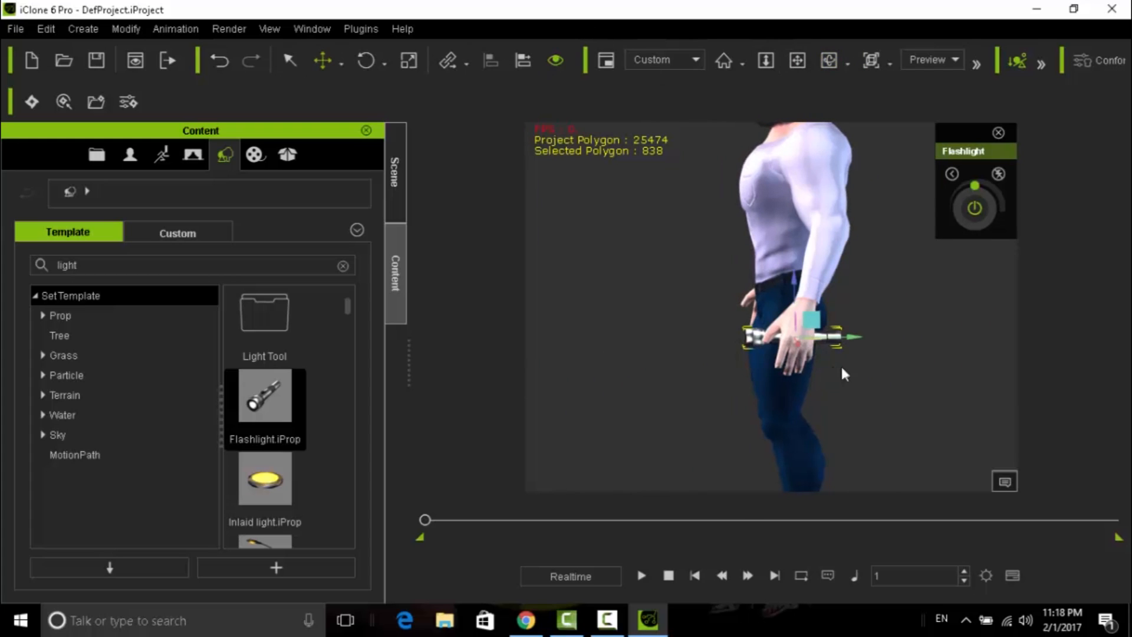
left_click_drag(796, 278, 796, 292)
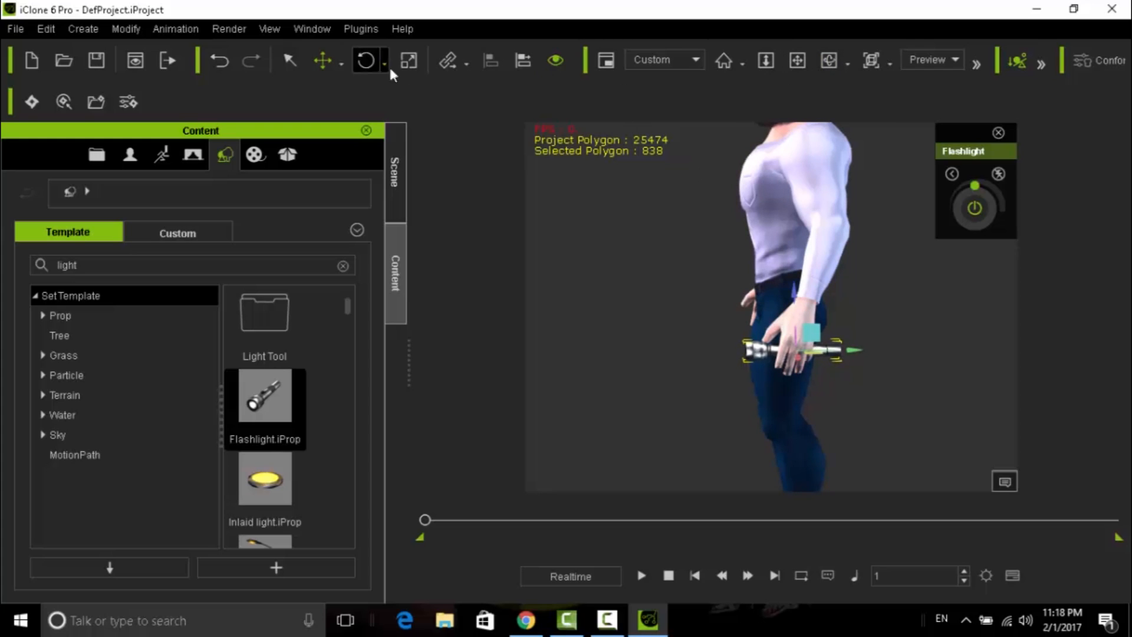
Step: Scale the flashlight up slightly in all directions and shift it a little forward in the character's hand
left_click(409, 61)
left_click_drag(797, 349, 860, 323)
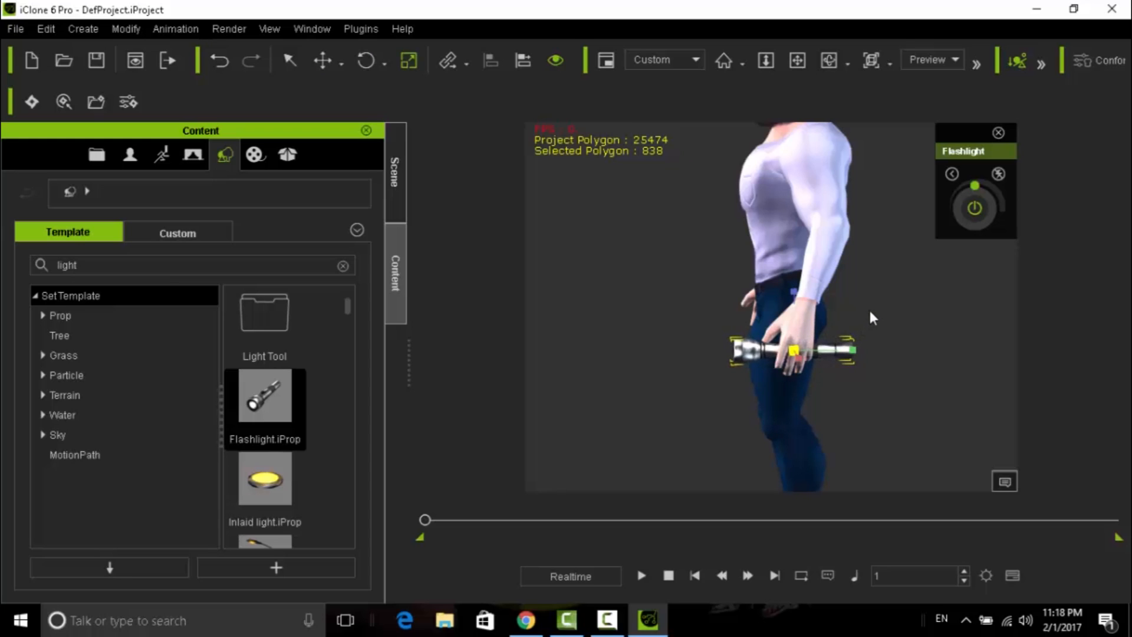
left_click(319, 63)
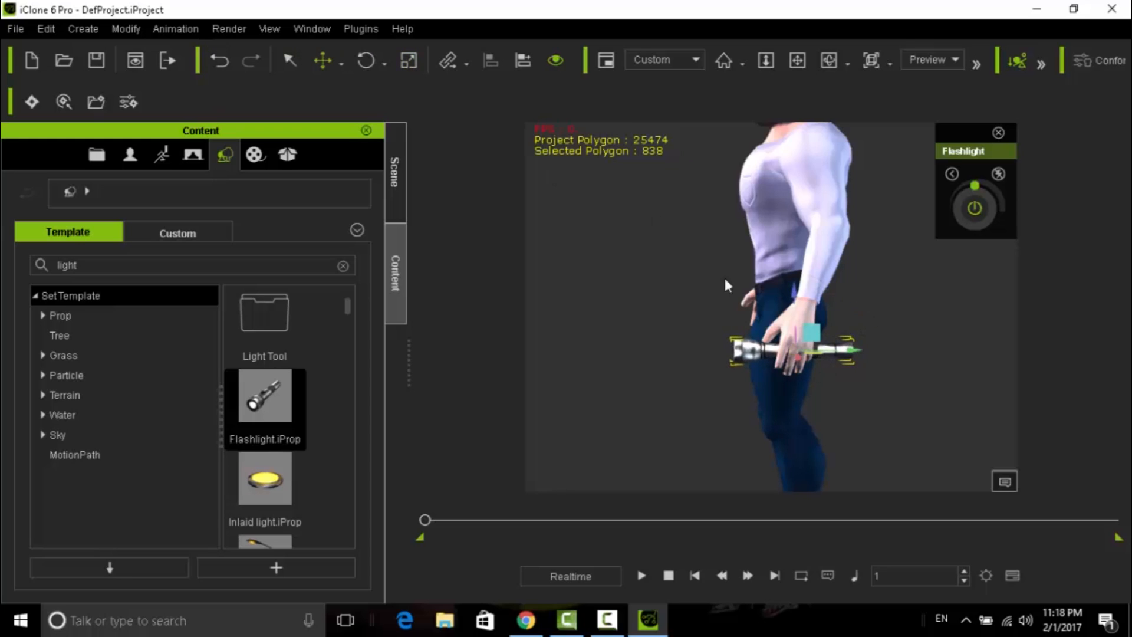
left_click_drag(849, 349, 838, 350)
Step: Shift the flashlight outward, away from the character's body, to line it up with the left hand in front view
left_click(829, 60)
left_click_drag(660, 313, 936, 323)
left_click(323, 60)
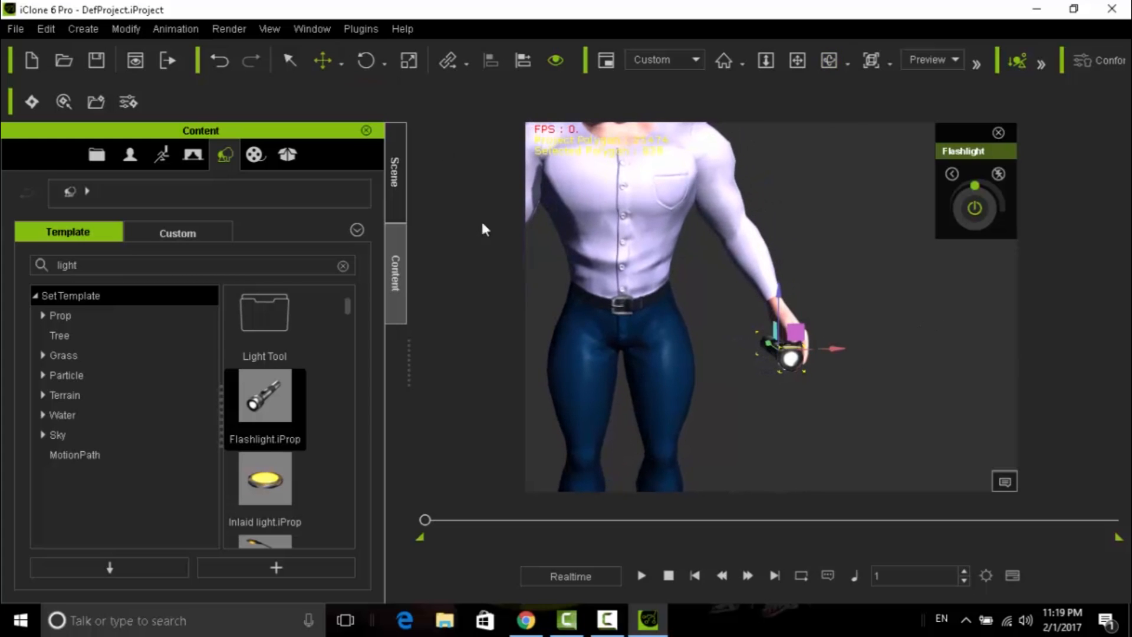
left_click_drag(836, 346, 854, 347)
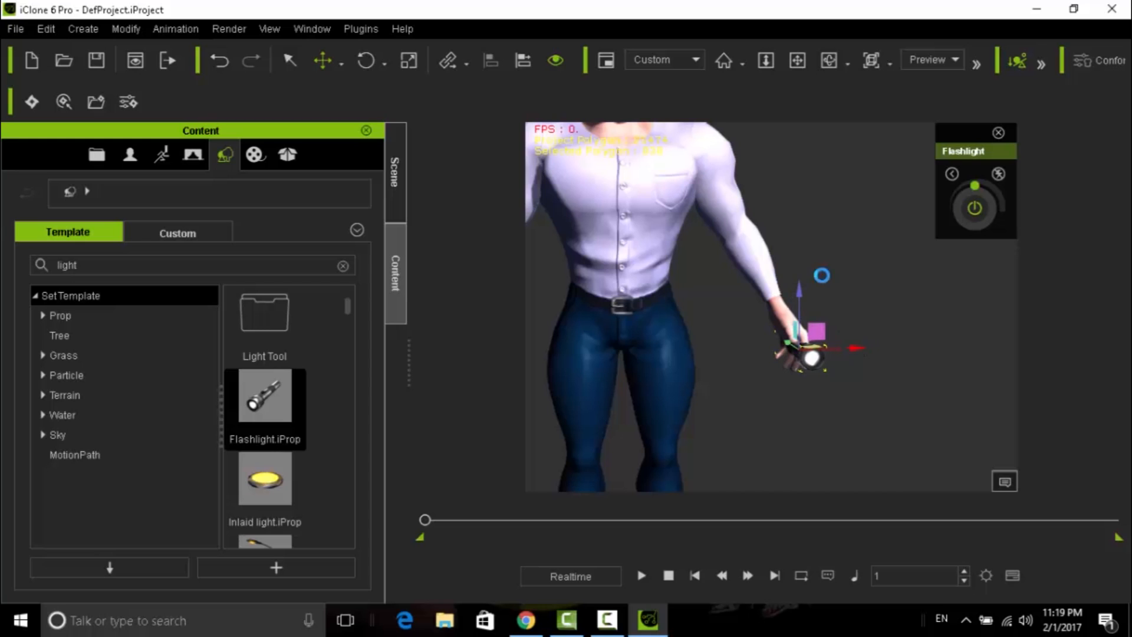
Step: Rotate the flashlight slightly about its vertical axis and raise it a little into the character's left hand
left_click(830, 61)
left_click_drag(894, 337, 720, 364)
left_click_drag(895, 367, 518, 362)
left_click_drag(701, 378, 683, 376)
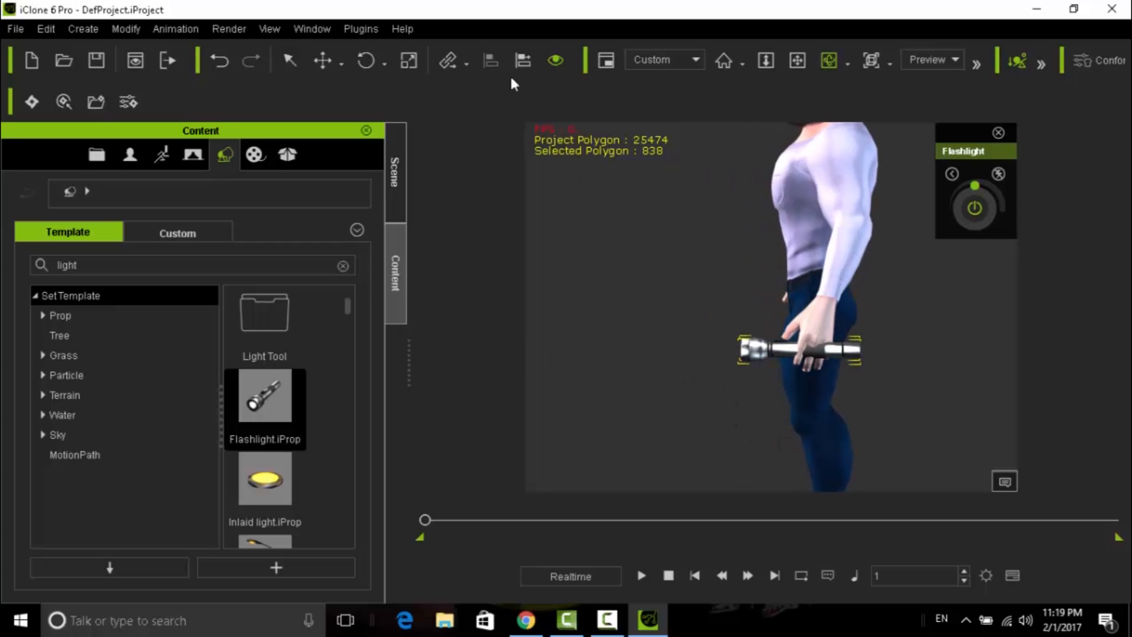
left_click(366, 60)
left_click_drag(806, 356, 837, 358)
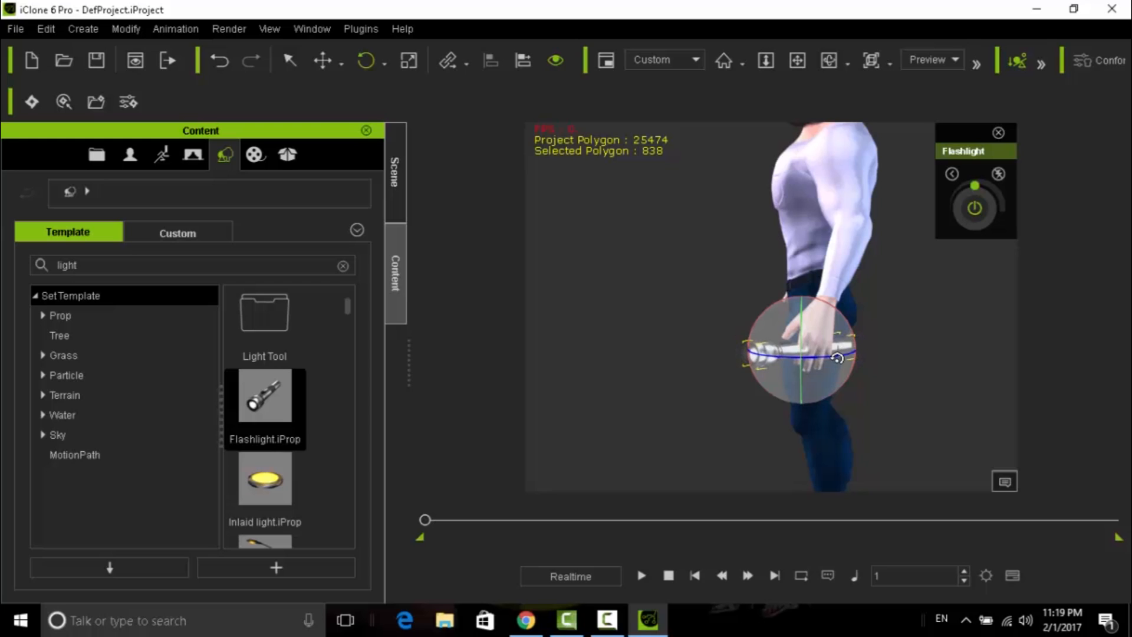
left_click(323, 60)
left_click_drag(803, 300, 803, 288)
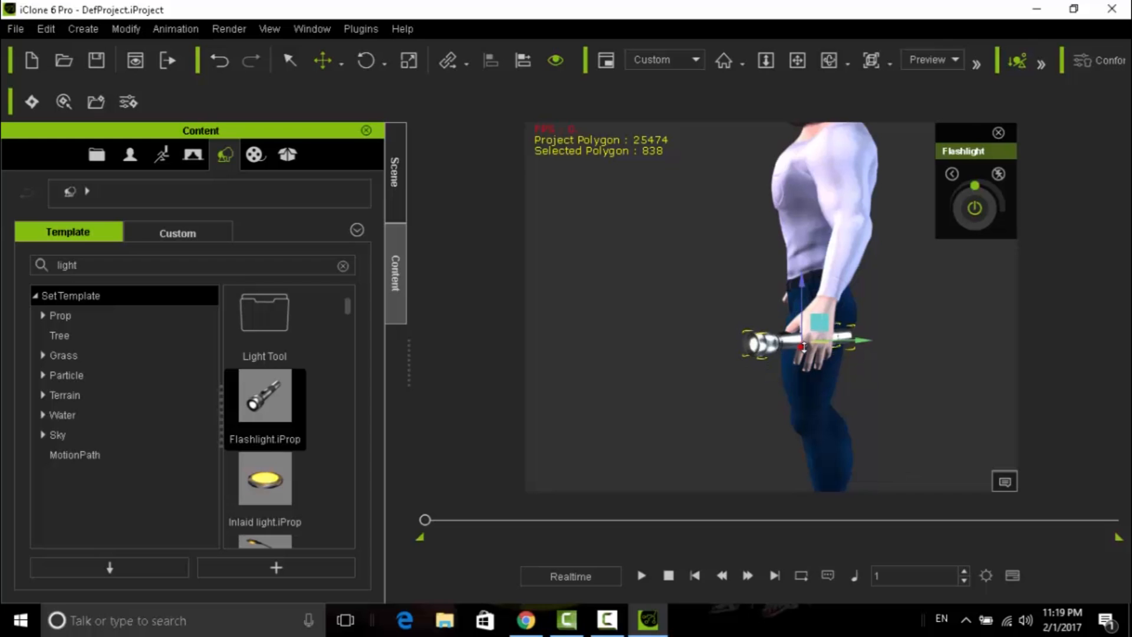
Step: Nudge the flashlight inward toward the character's body so it sits against the palm of the left hand
scroll(804, 347, "up", 8)
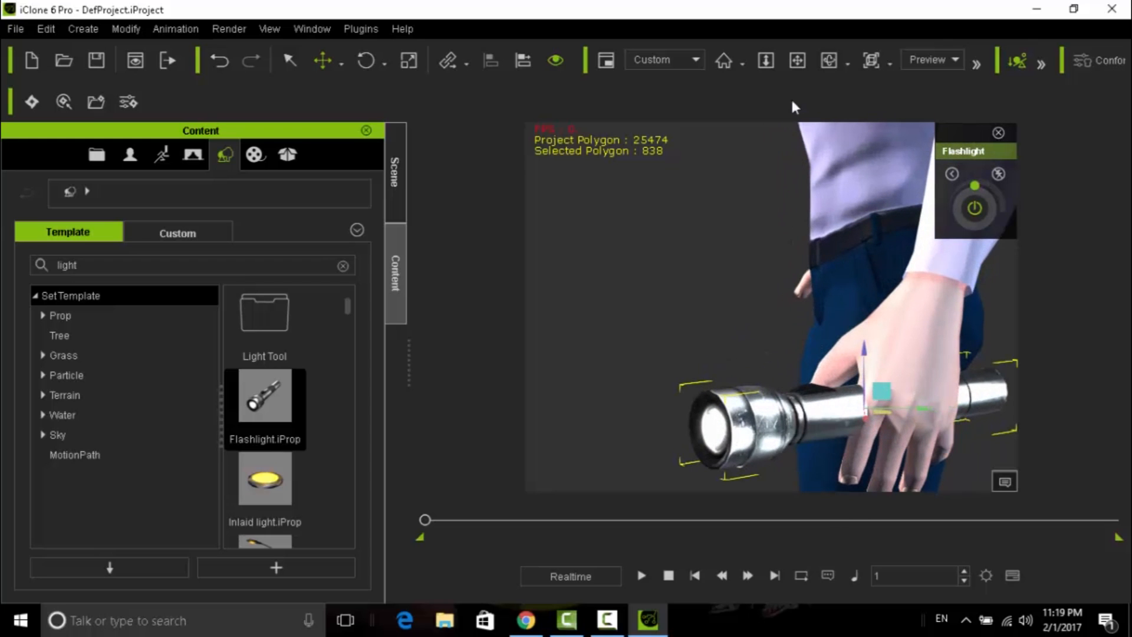
left_click(797, 60)
left_click_drag(852, 351, 741, 307)
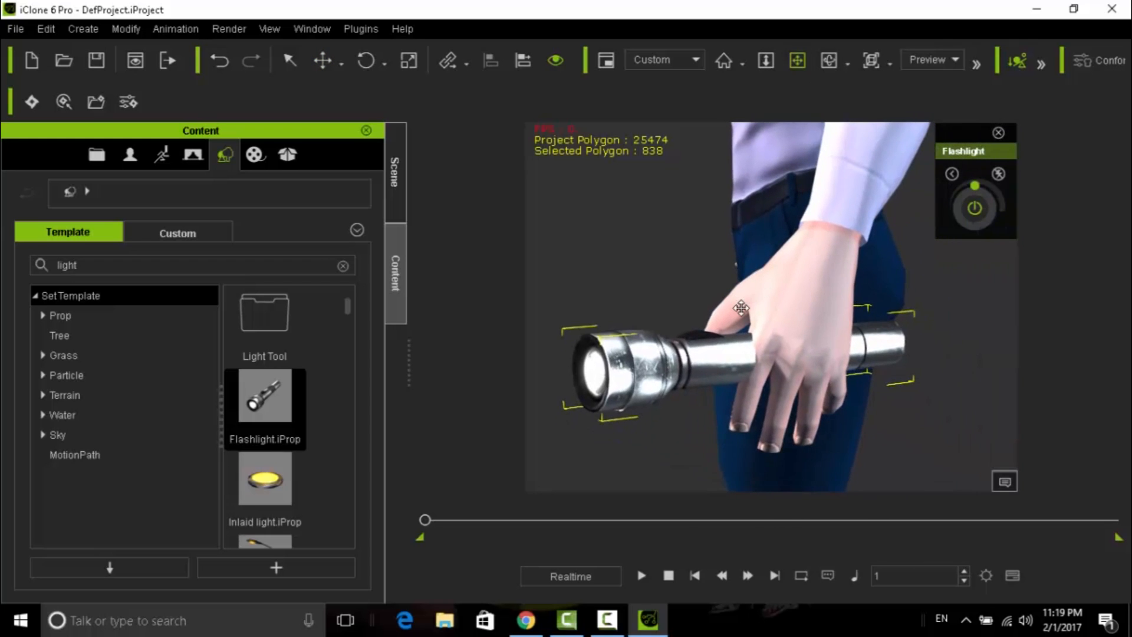
left_click(323, 60)
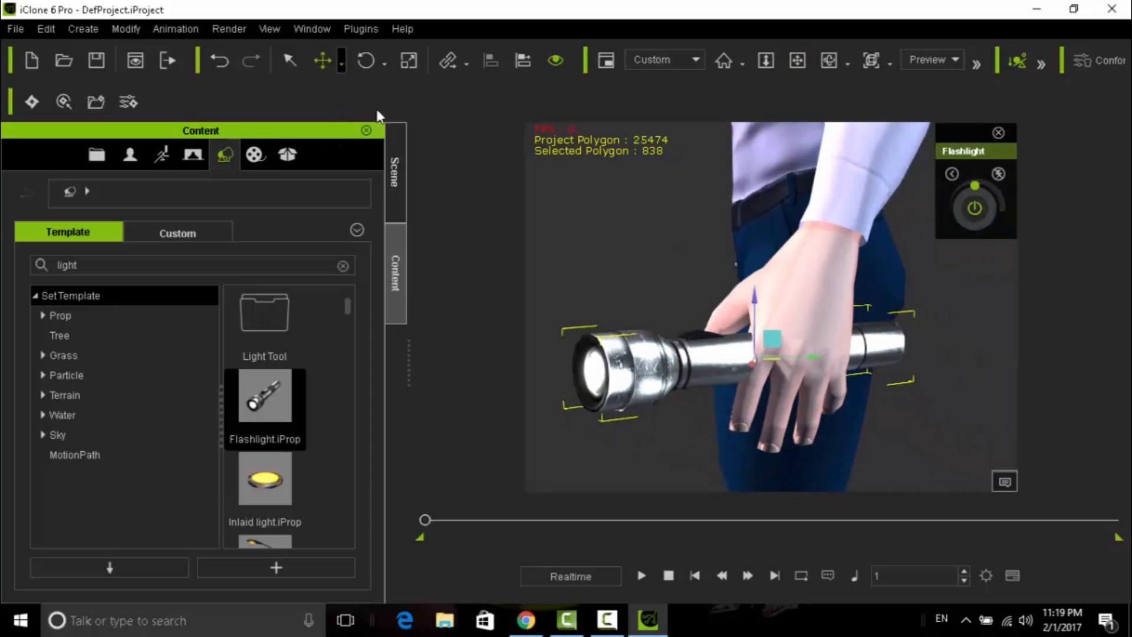
left_click(829, 60)
left_click_drag(787, 339, 925, 425)
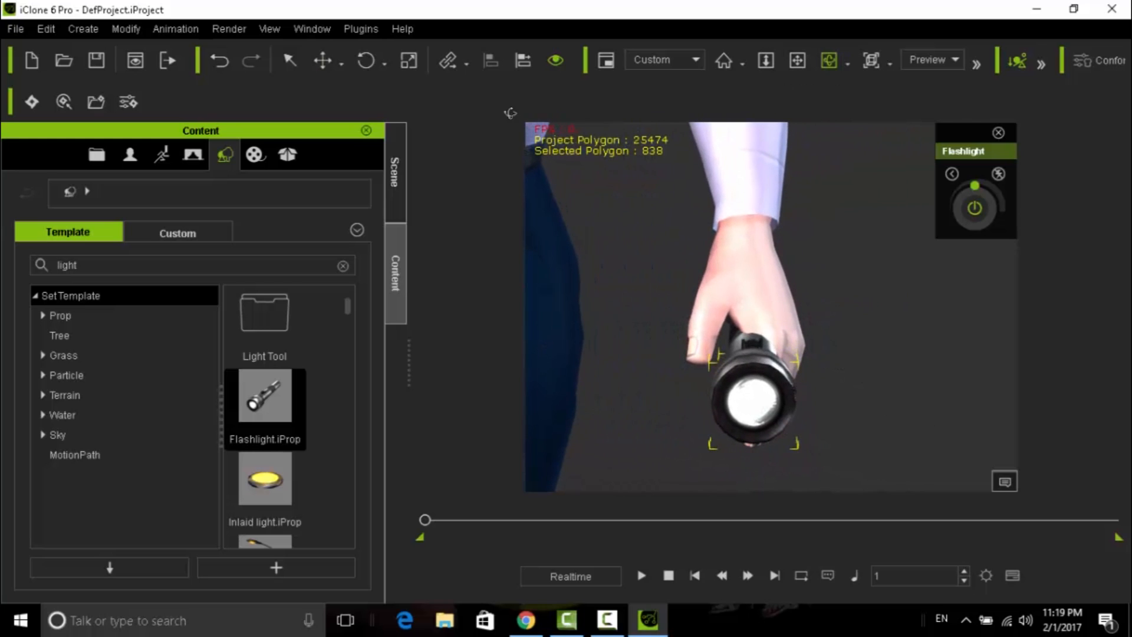
left_click(323, 60)
left_click_drag(796, 362, 779, 361)
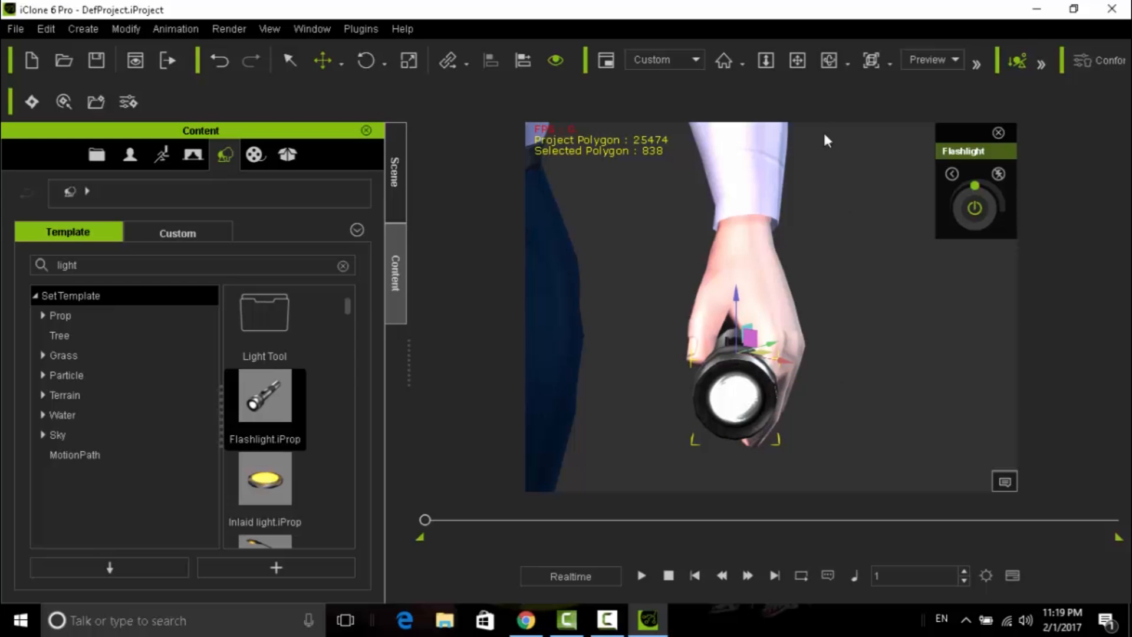
Step: Open the motion settings for the flashlight among its Modify options
left_click(829, 60)
left_click_drag(948, 387, 524, 383)
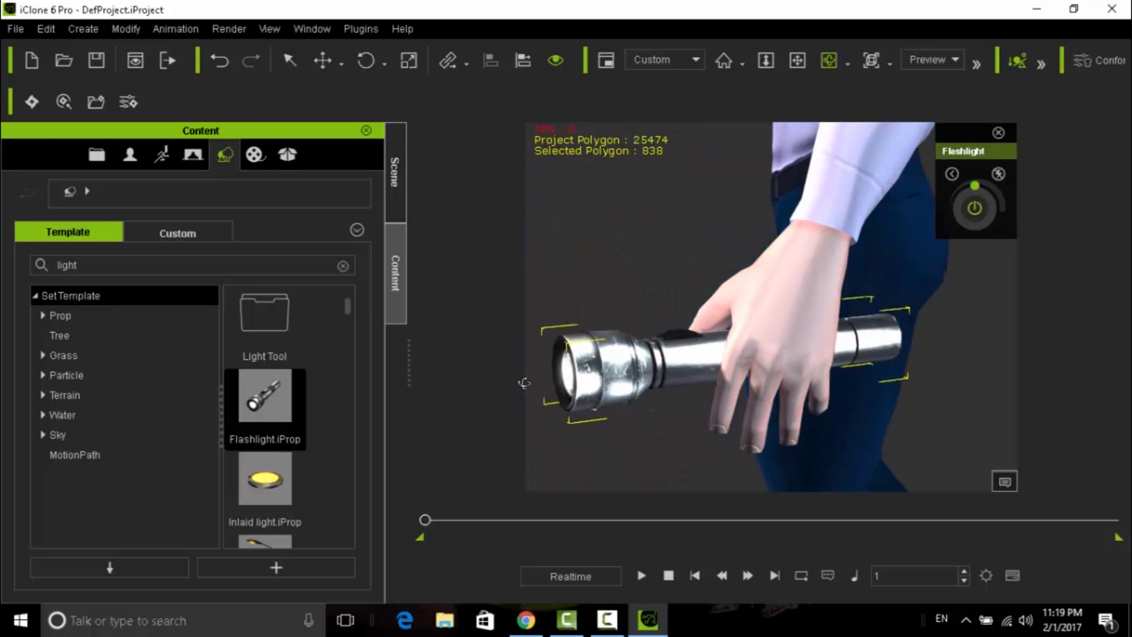
mouse_move(782, 402)
left_mouse_down()
mouse_move(734, 392)
mouse_move(776, 401)
left_mouse_up()
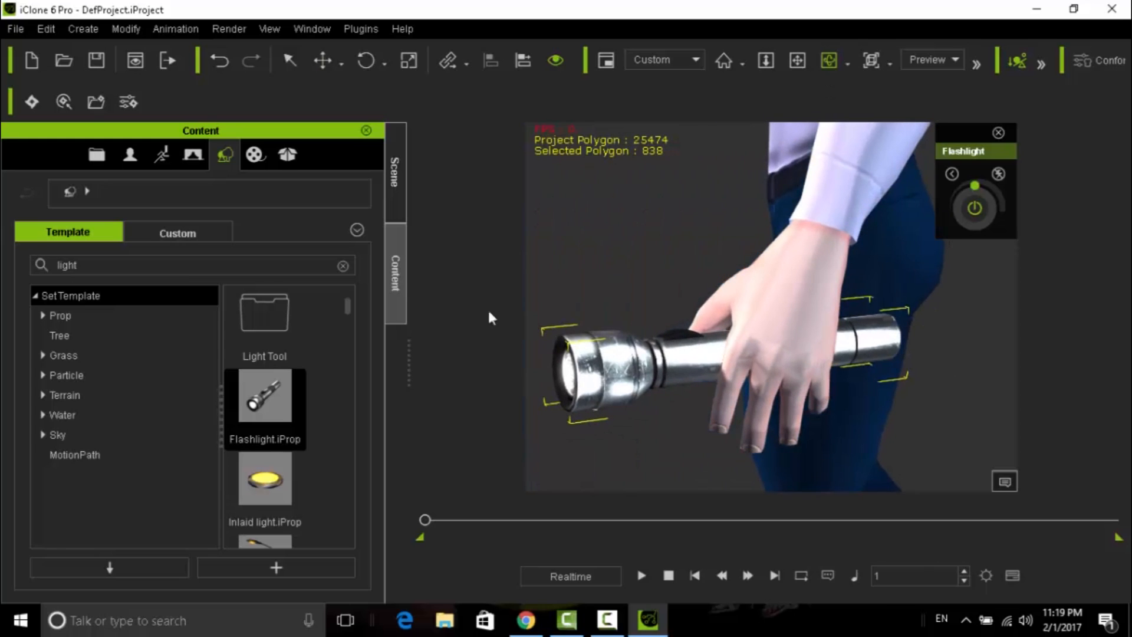
left_click(304, 33)
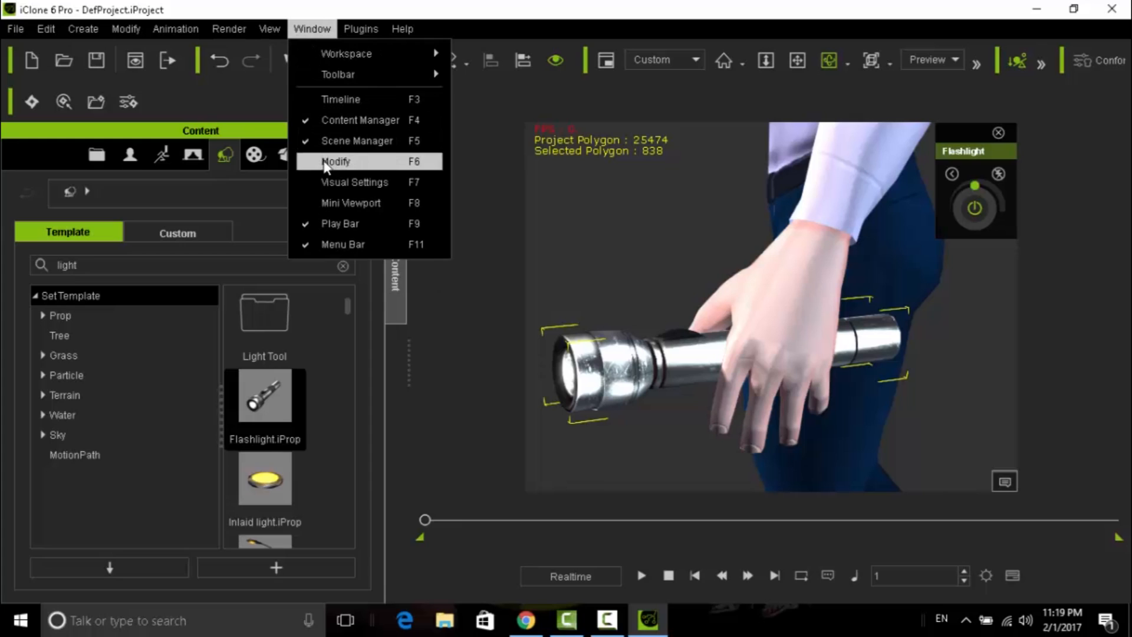
left_click(345, 161)
left_click(126, 136)
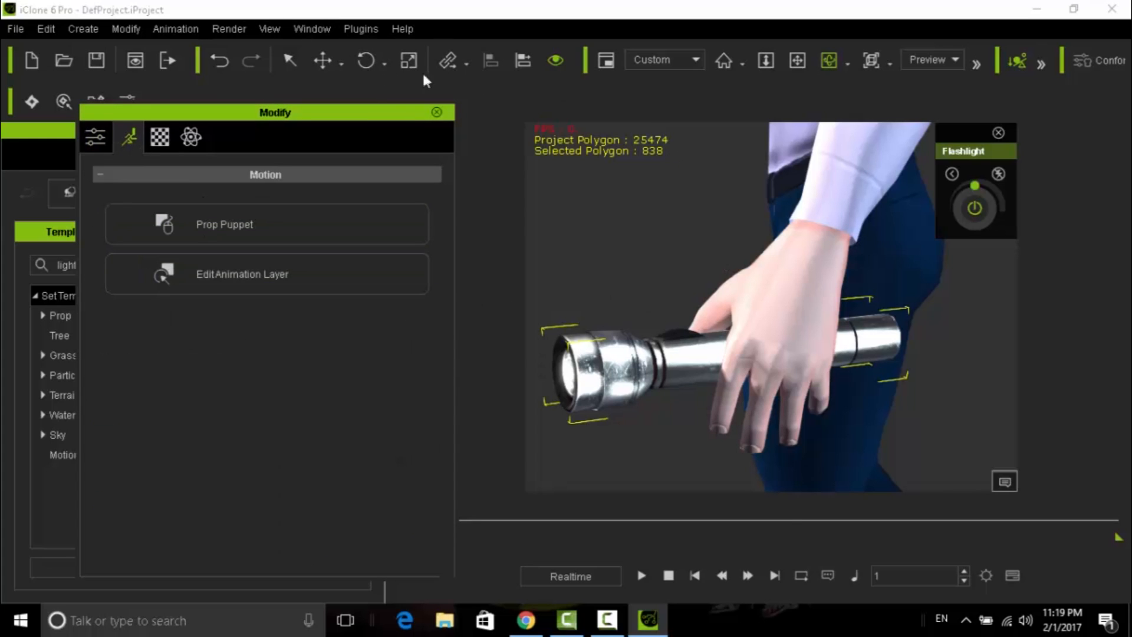
Step: Select the character and open the Edit Motion Layer settings from its body motion options
left_click(327, 61)
scroll(828, 163, "down", 5)
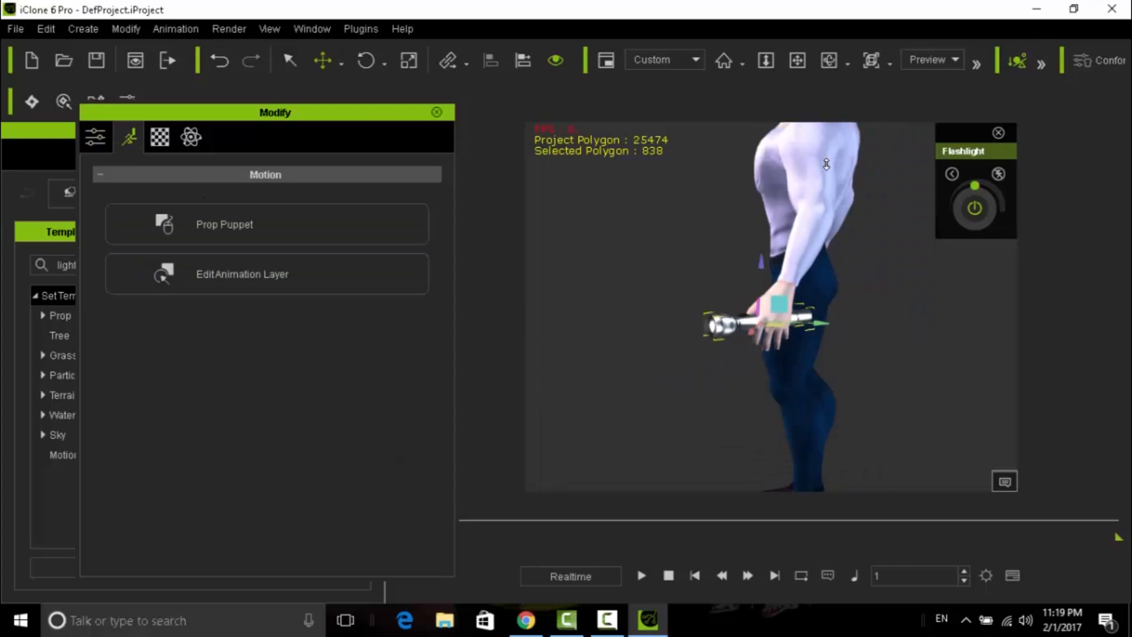
scroll(826, 165, "down", 2)
left_click(821, 176)
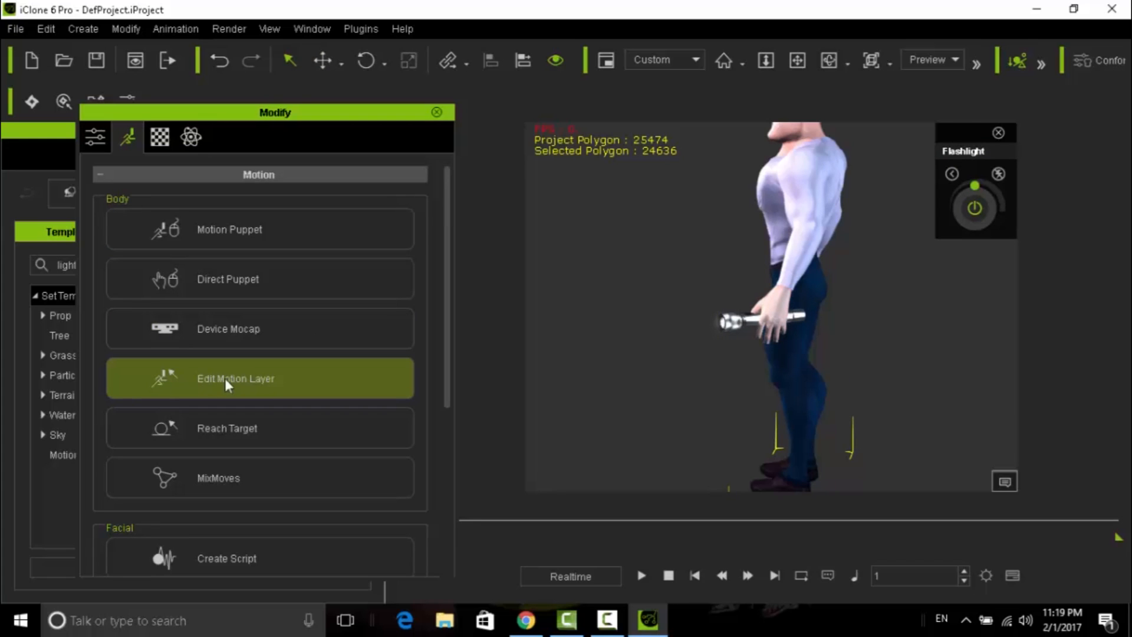
left_click(190, 387)
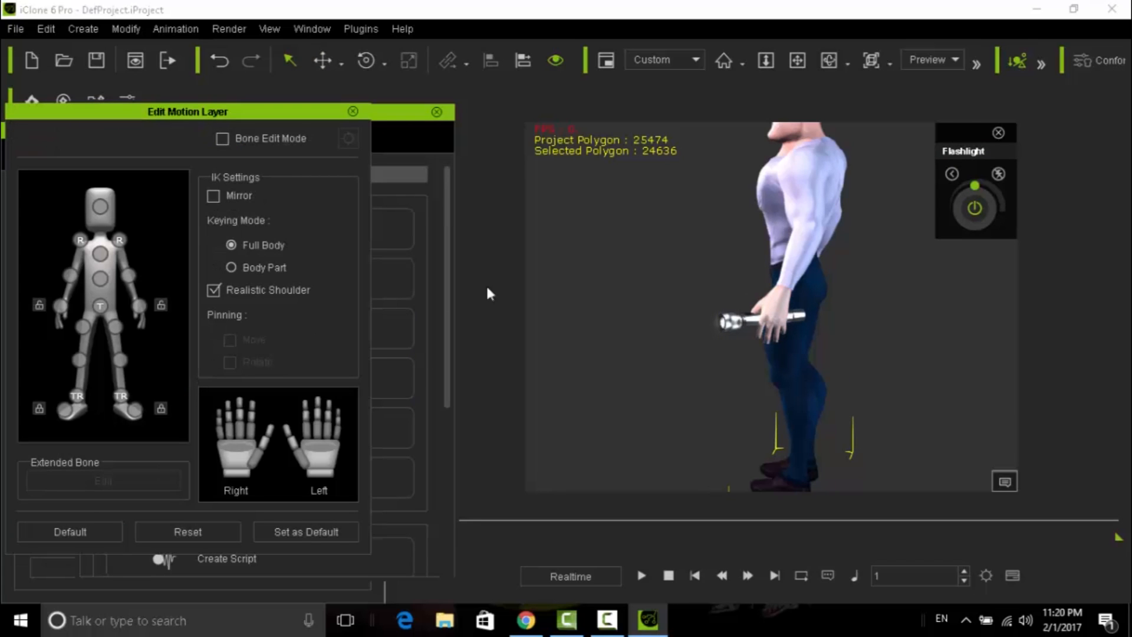
Step: Bend the base joint of the character's left index finger toward the flashlight
scroll(685, 273, "up", 5)
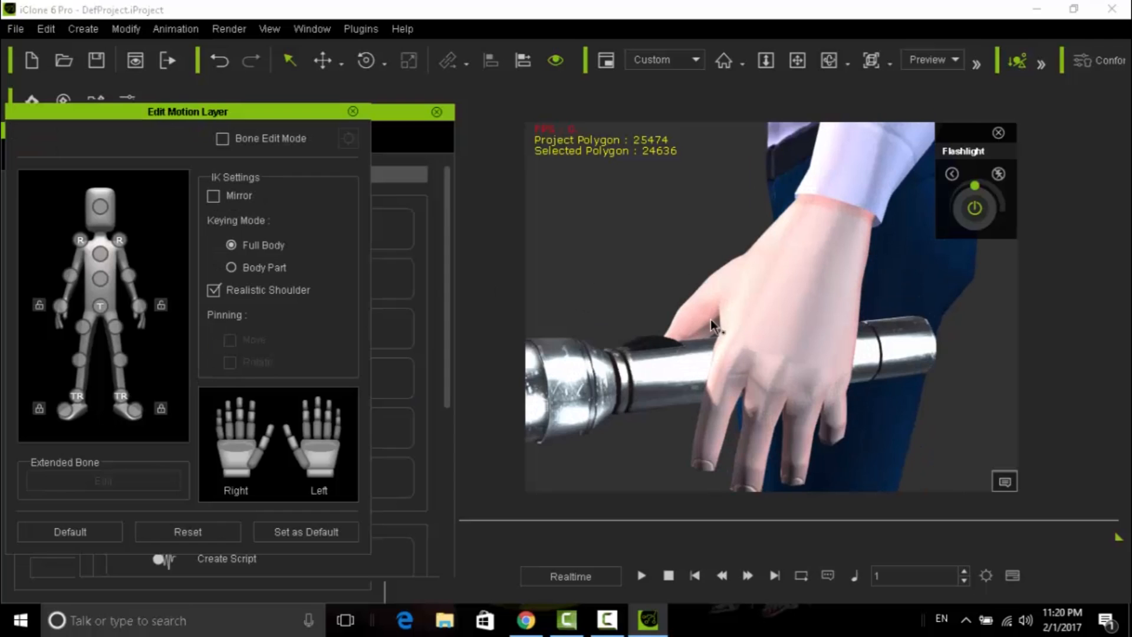
scroll(760, 254, "down", 2)
left_click(829, 59)
left_click_drag(697, 278, 899, 286)
left_click(797, 60)
left_click_drag(844, 333, 714, 312)
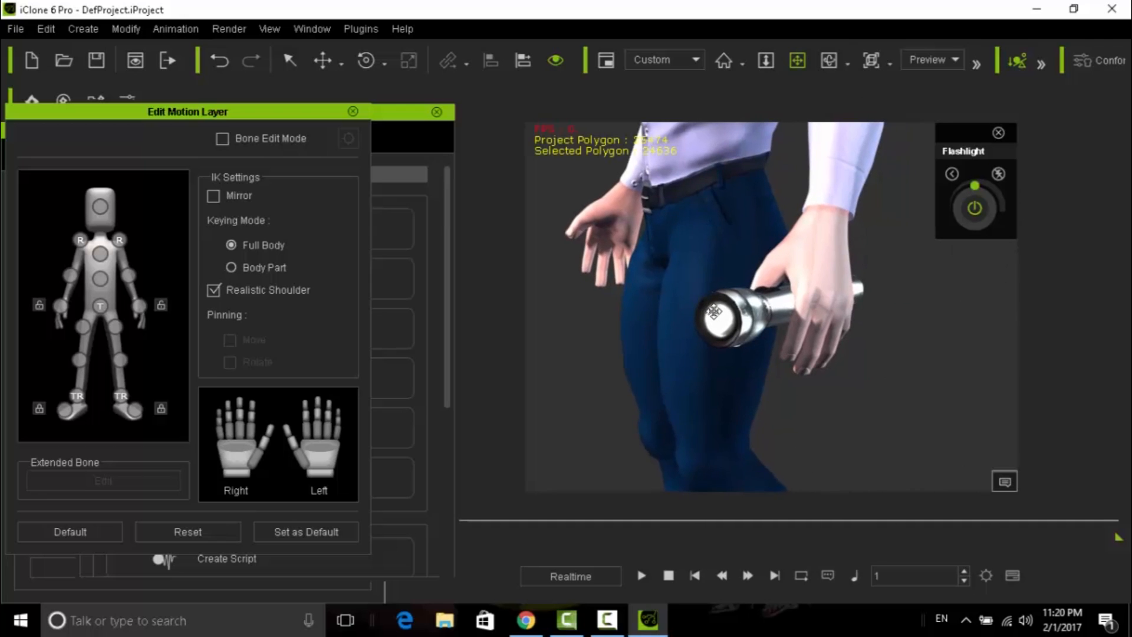
scroll(714, 311, "up", 4)
scroll(710, 305, "down", 2)
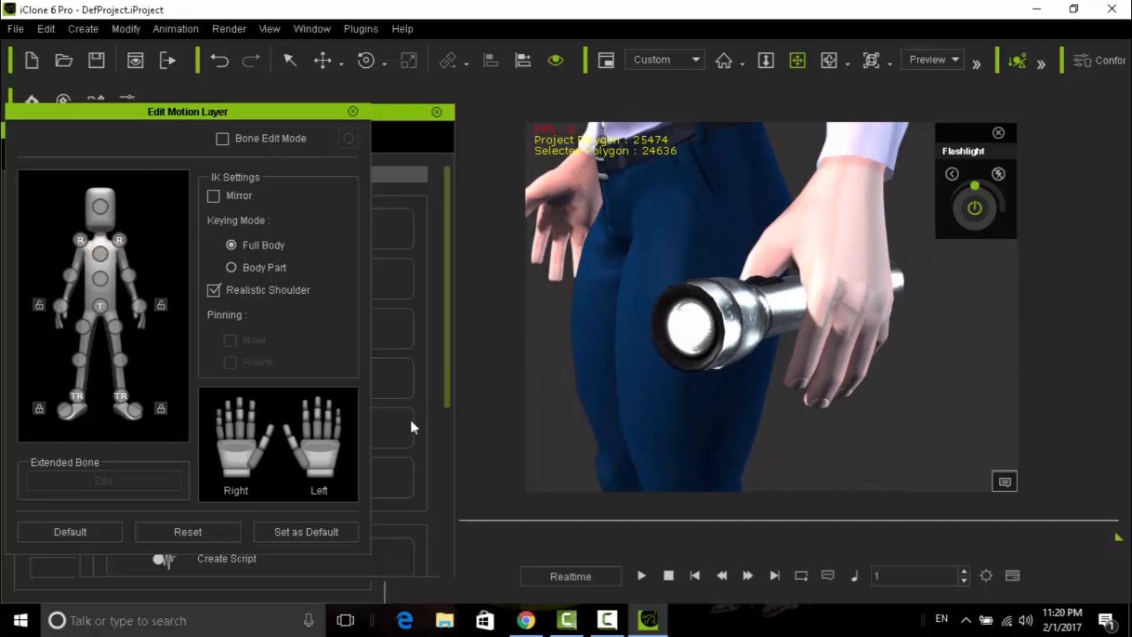
left_click(139, 307)
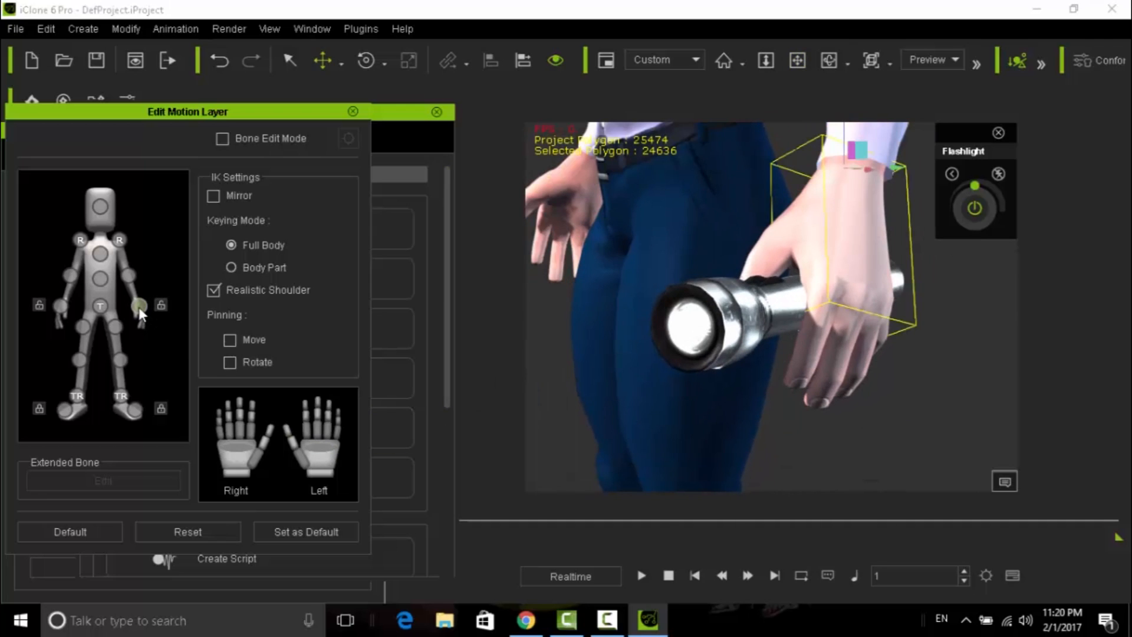
left_click(309, 426)
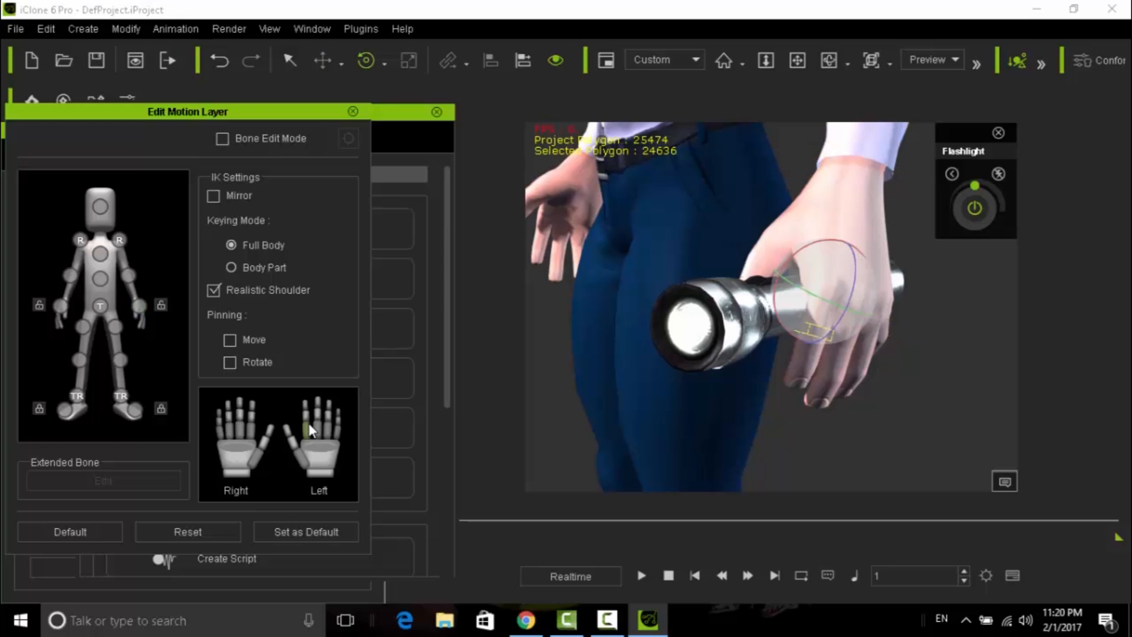
left_click_drag(309, 423, 309, 448)
Step: Curl the middle and tip joints of the left index finger around the flashlight, rotating the tip slightly
left_click(305, 416)
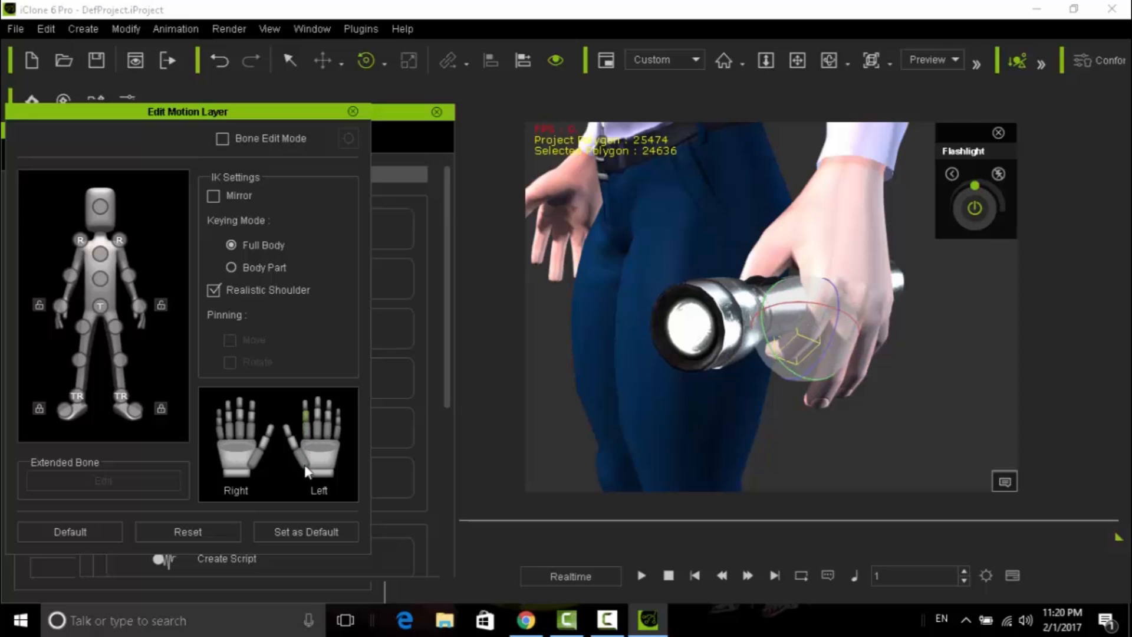
left_click(305, 405)
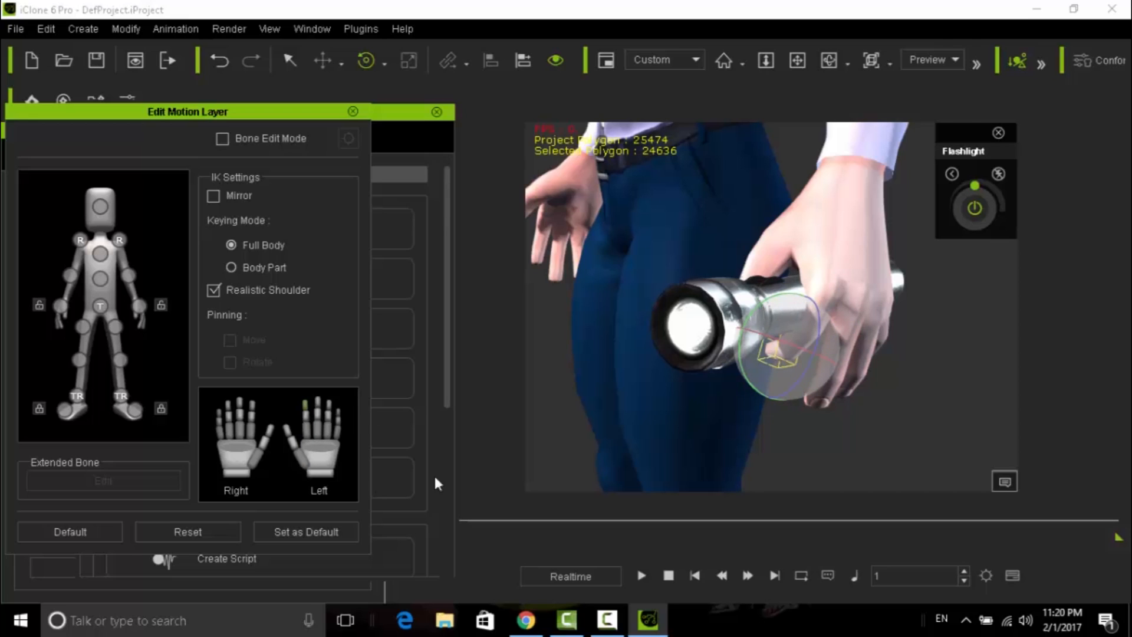
left_click_drag(813, 313, 814, 341)
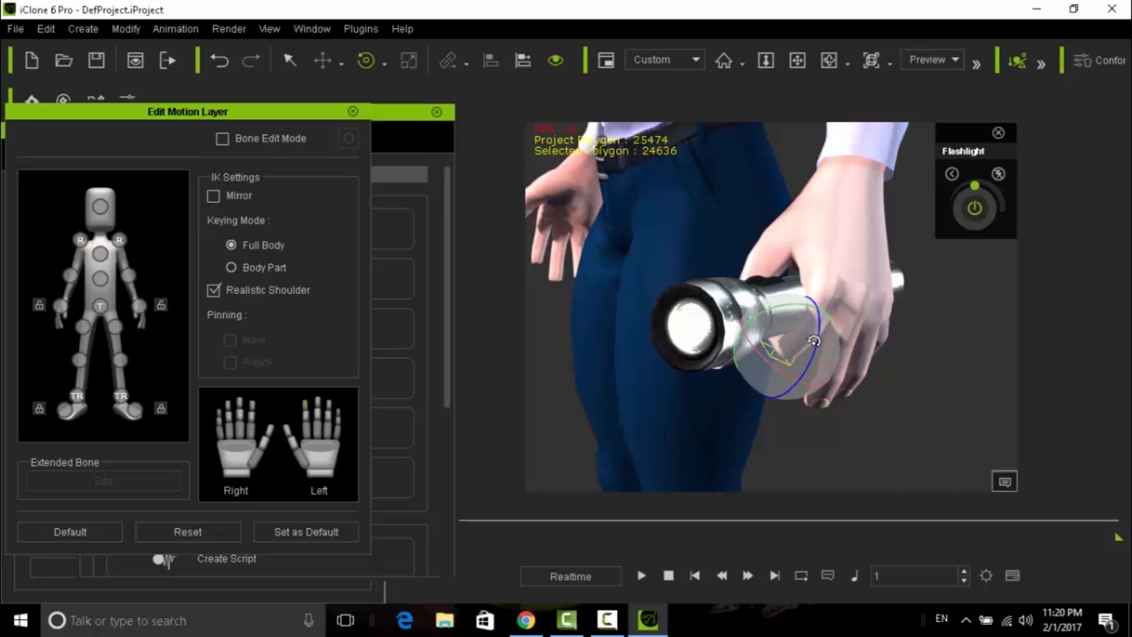
Step: Curl the left middle, ring and little fingers around the flashlight from their base joints
left_click(319, 431)
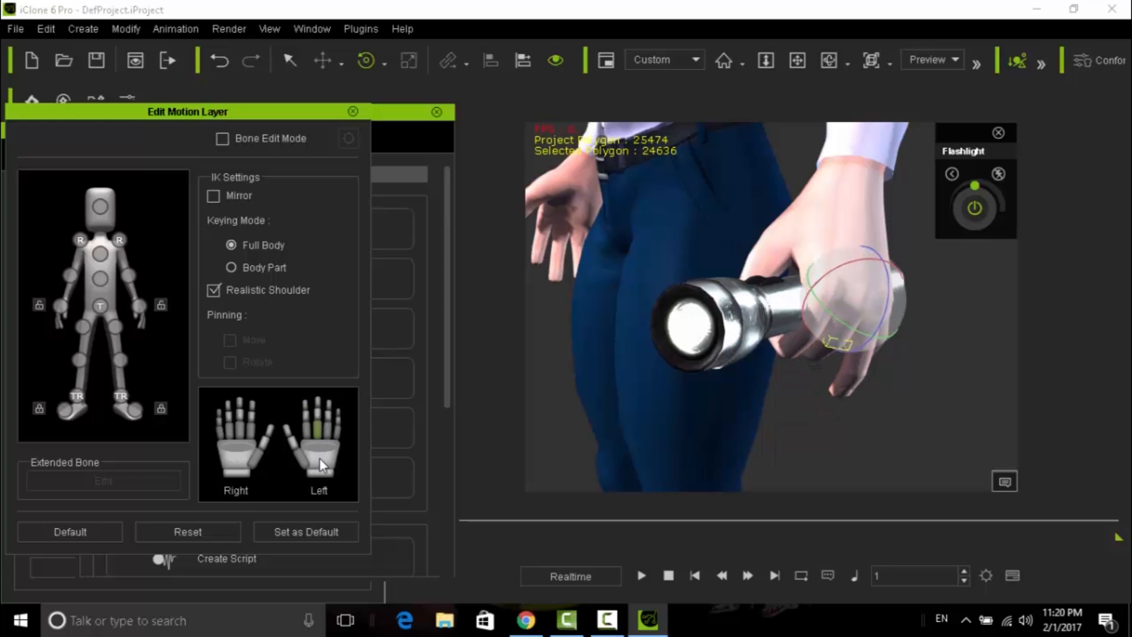
left_click(328, 430)
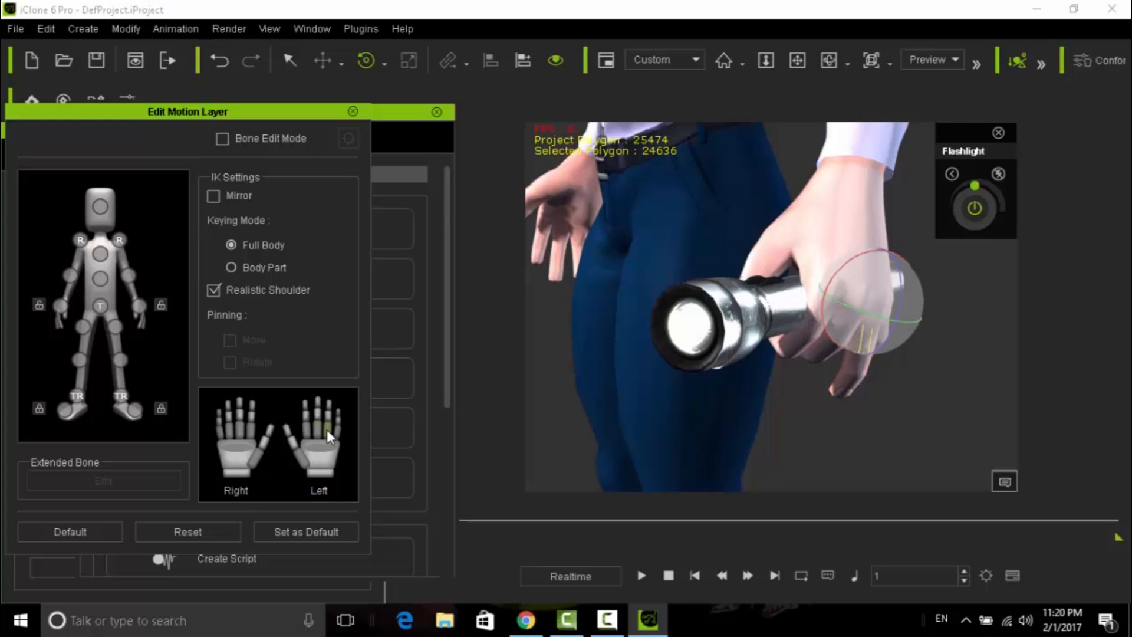
left_click_drag(327, 422, 327, 452)
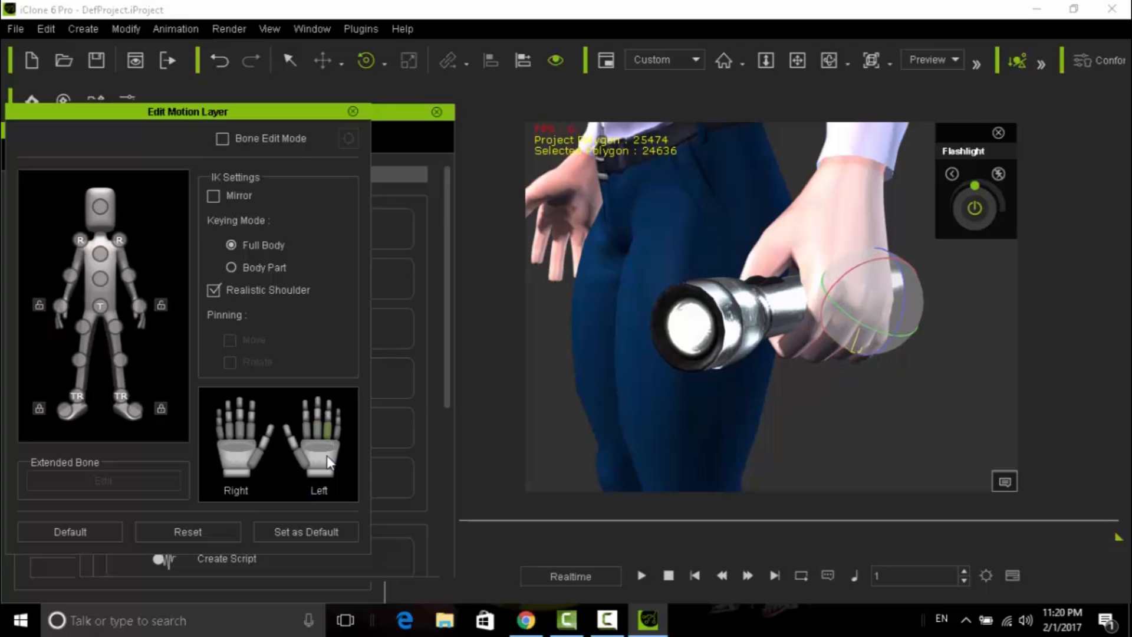
left_click(338, 428)
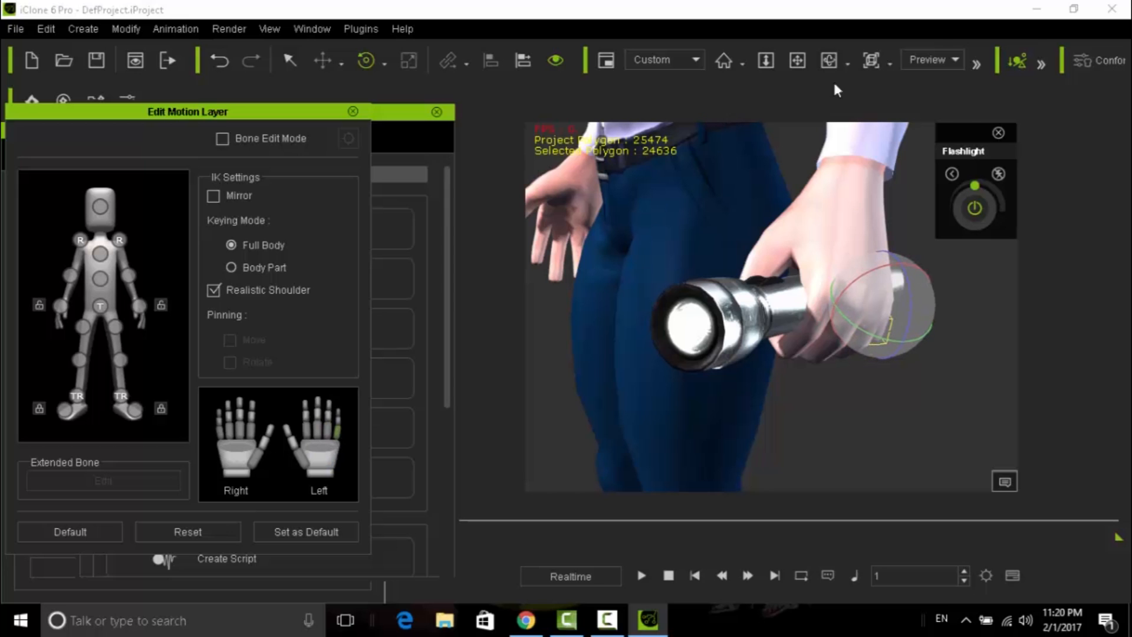
Step: From the palm side of the left hand, bend the index finger's base joint further and rotate it to angle toward the thumb
left_click(830, 59)
left_click_drag(644, 311, 1026, 271)
left_click(797, 60)
left_click_drag(907, 326, 780, 332)
left_click(830, 60)
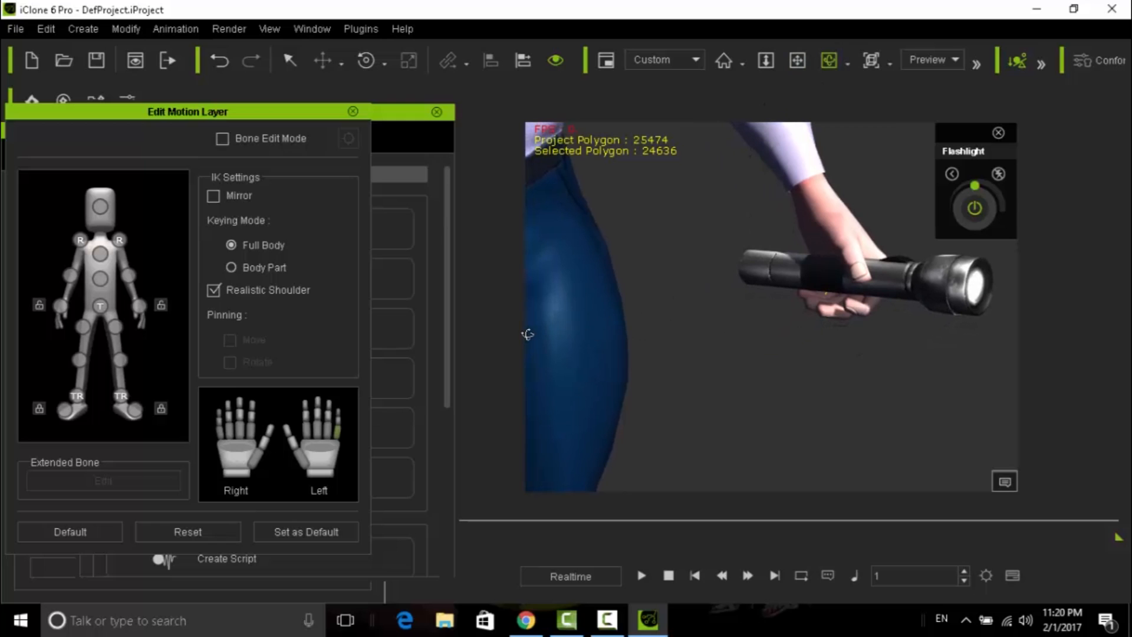
scroll(816, 326, "up", 6)
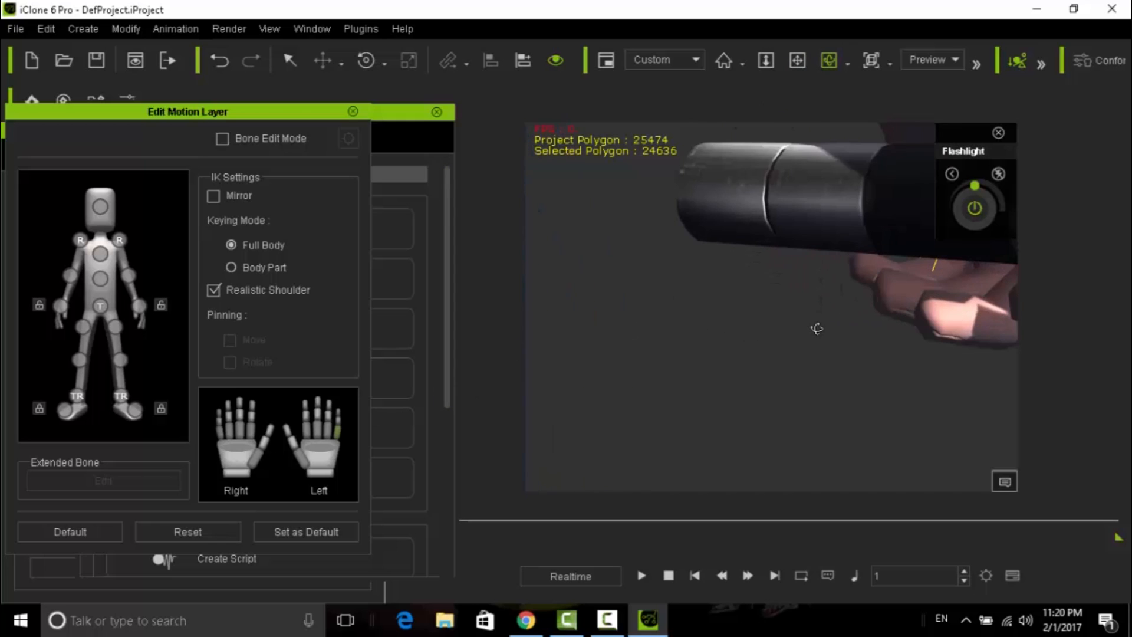
left_click(797, 60)
left_click_drag(784, 331, 512, 425)
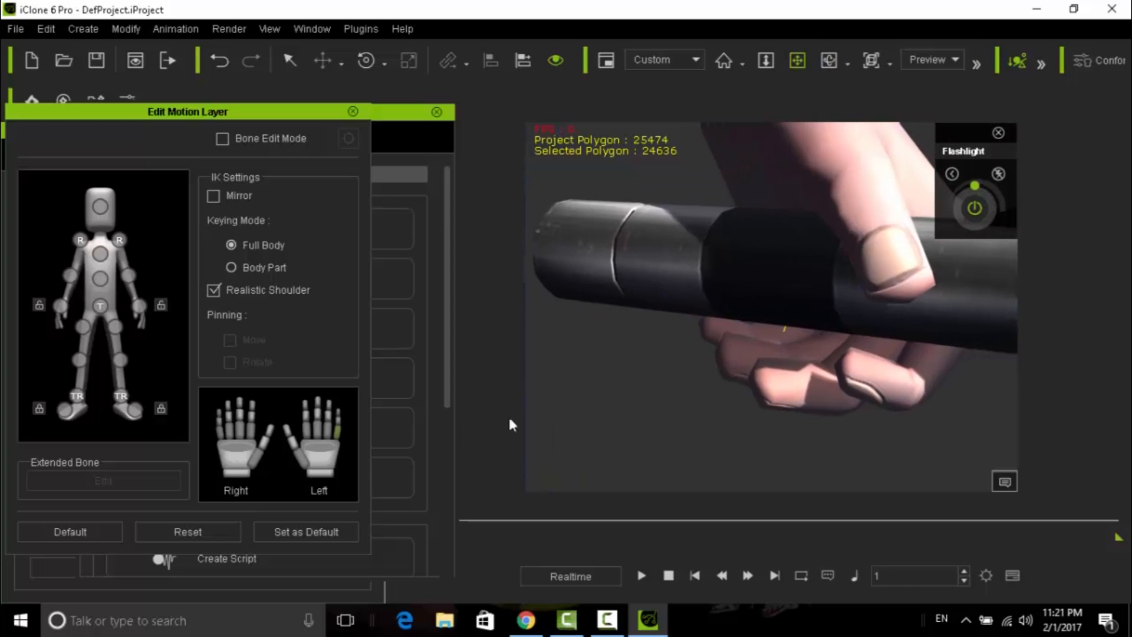
left_click(304, 416)
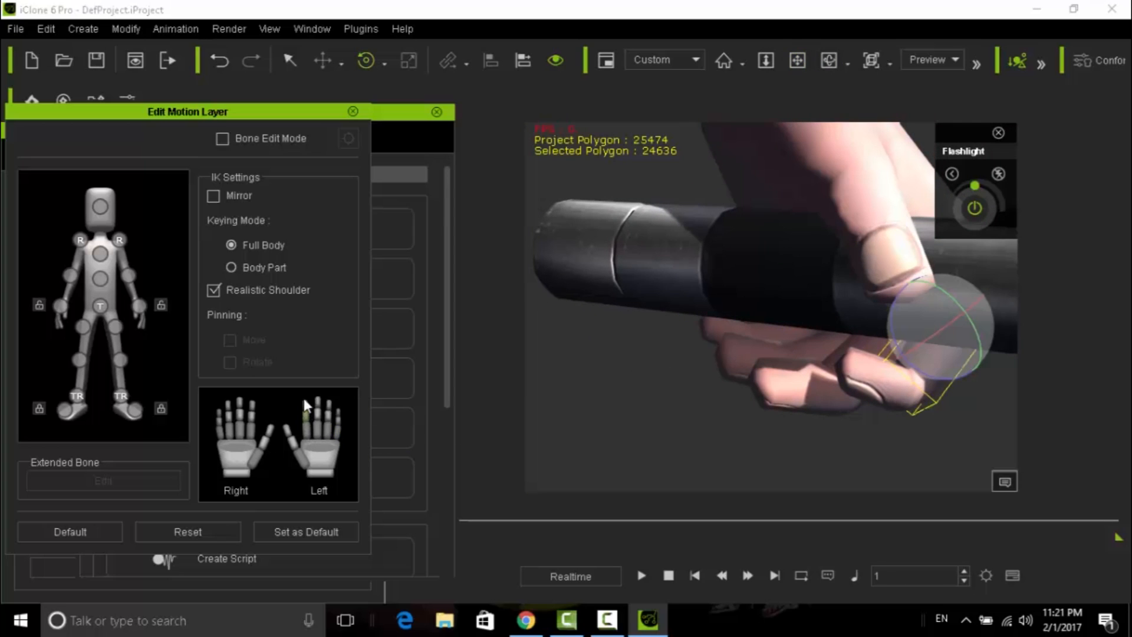
left_click(307, 430)
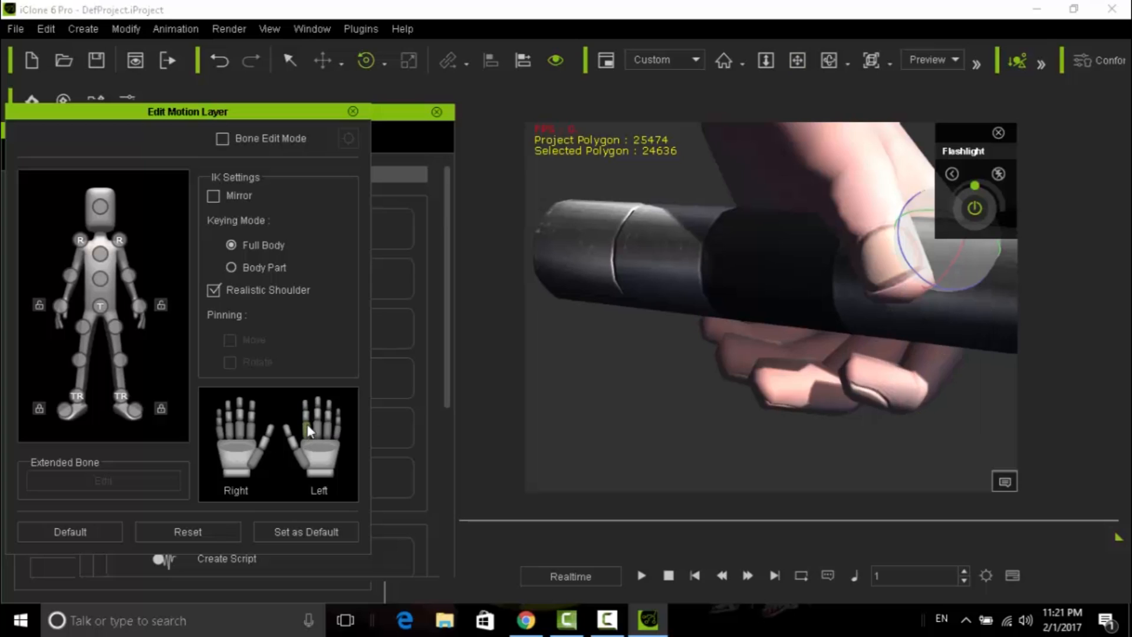
left_click_drag(310, 441, 312, 446)
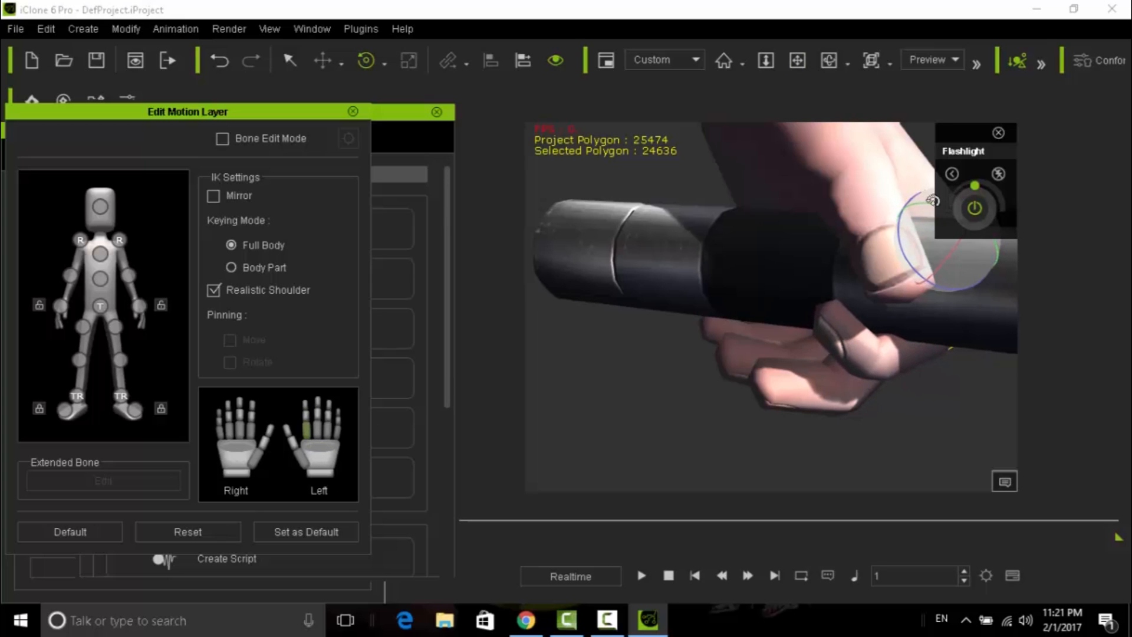
left_click_drag(933, 200, 954, 207)
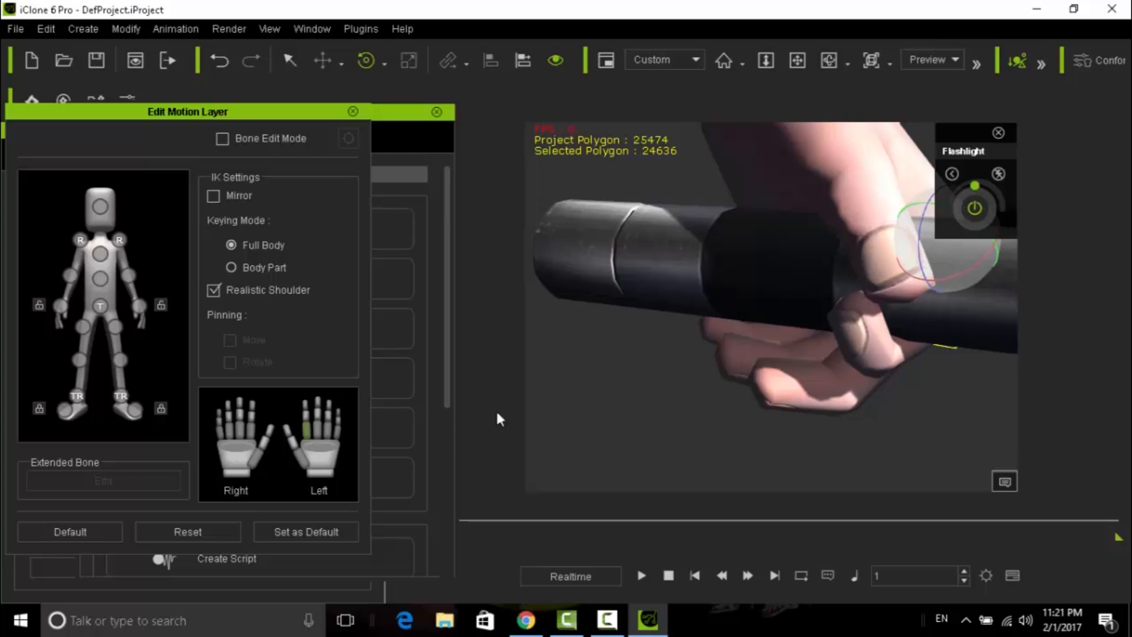
Step: Bend and rotate the left middle finger's base joint beside the index finger, and curl its tip against the flashlight
left_click(317, 431)
mouse_move(318, 431)
left_mouse_down()
mouse_move(317, 418)
mouse_move(325, 443)
left_mouse_up()
left_click_drag(908, 227, 946, 244)
left_click_drag(944, 244, 882, 260)
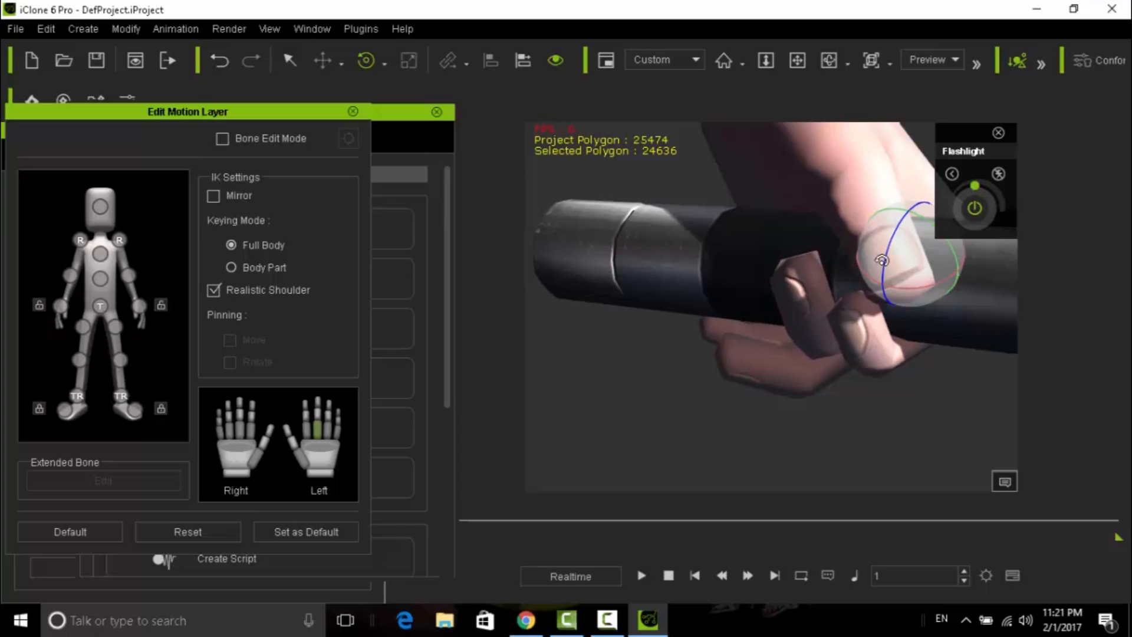
left_click(317, 403)
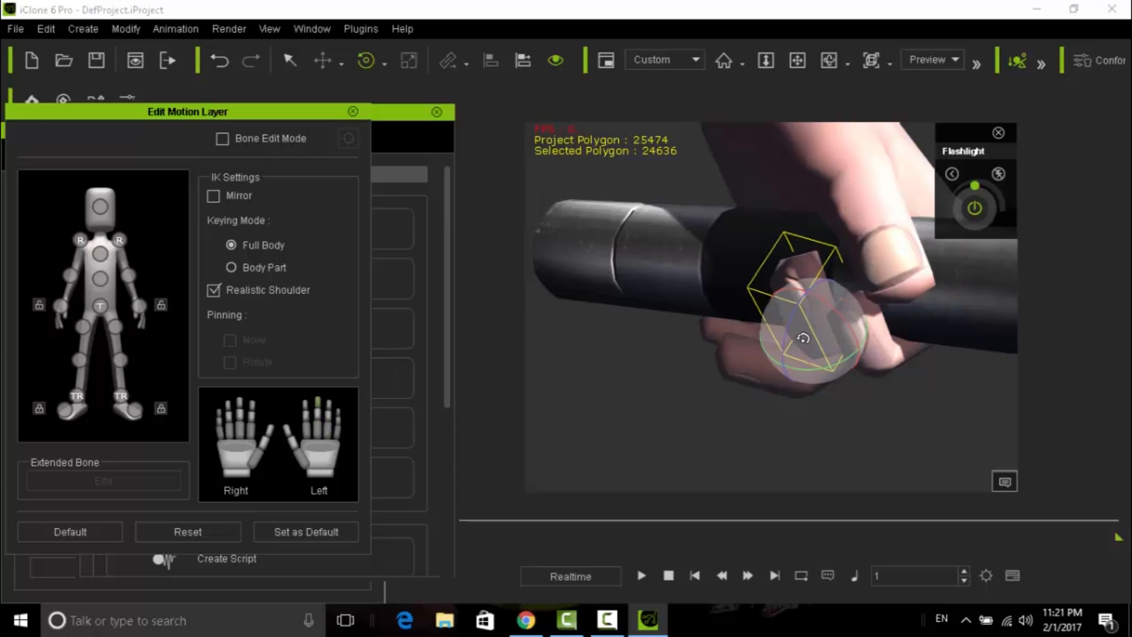
left_click_drag(788, 335, 789, 327)
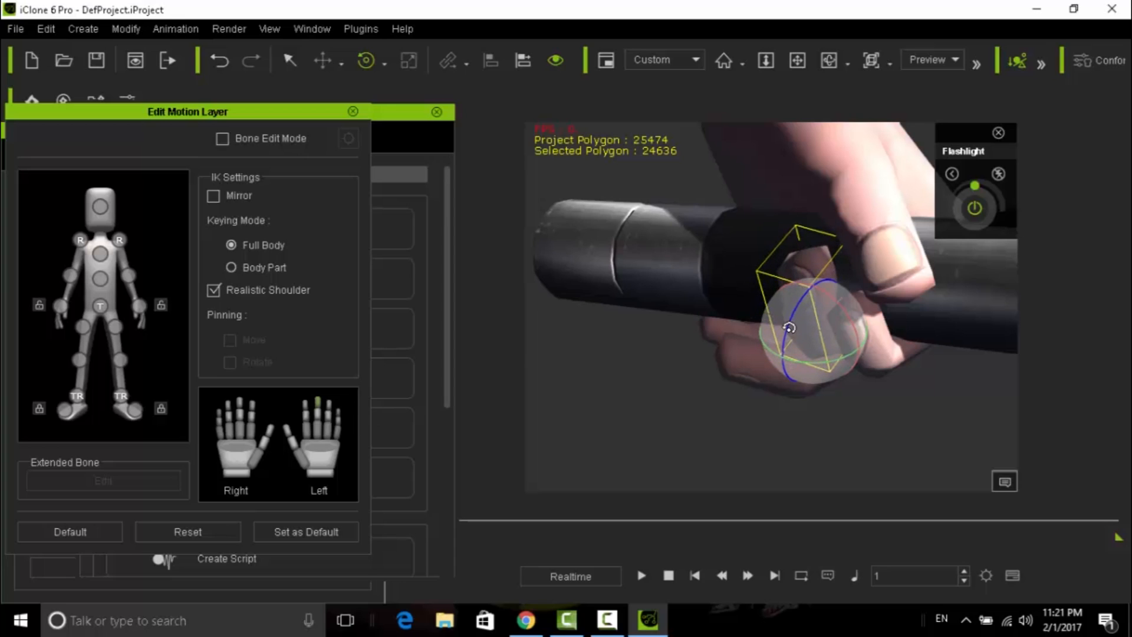
Step: Fine-tune the rotation of the left index finger's tip and middle joints so it wraps closer to the flashlight
left_click(306, 405)
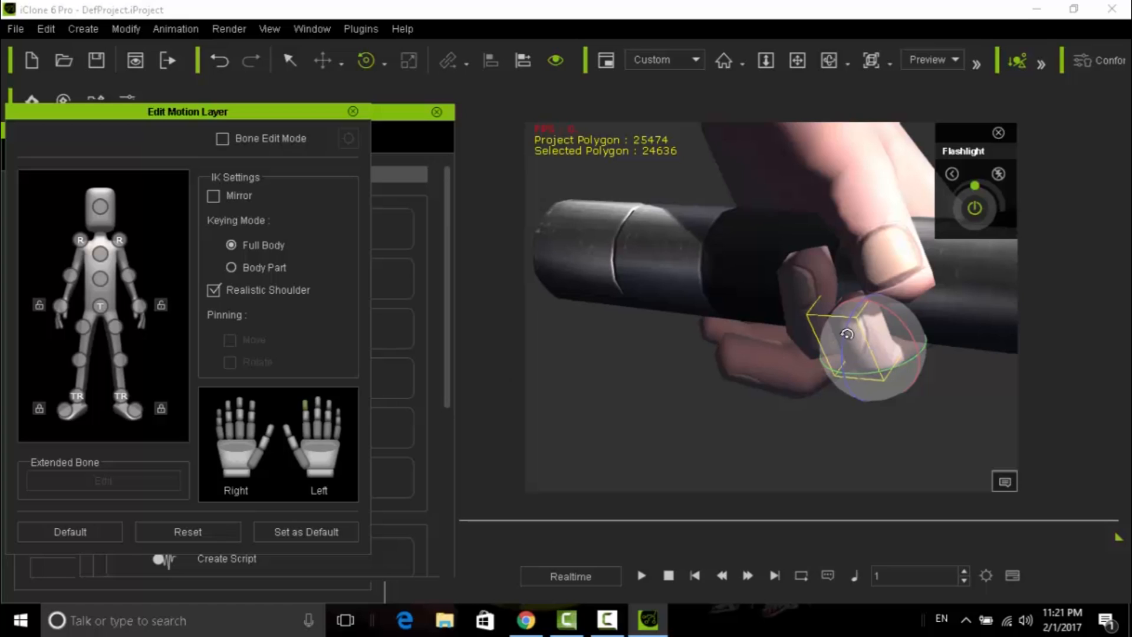
left_click_drag(846, 335, 850, 324)
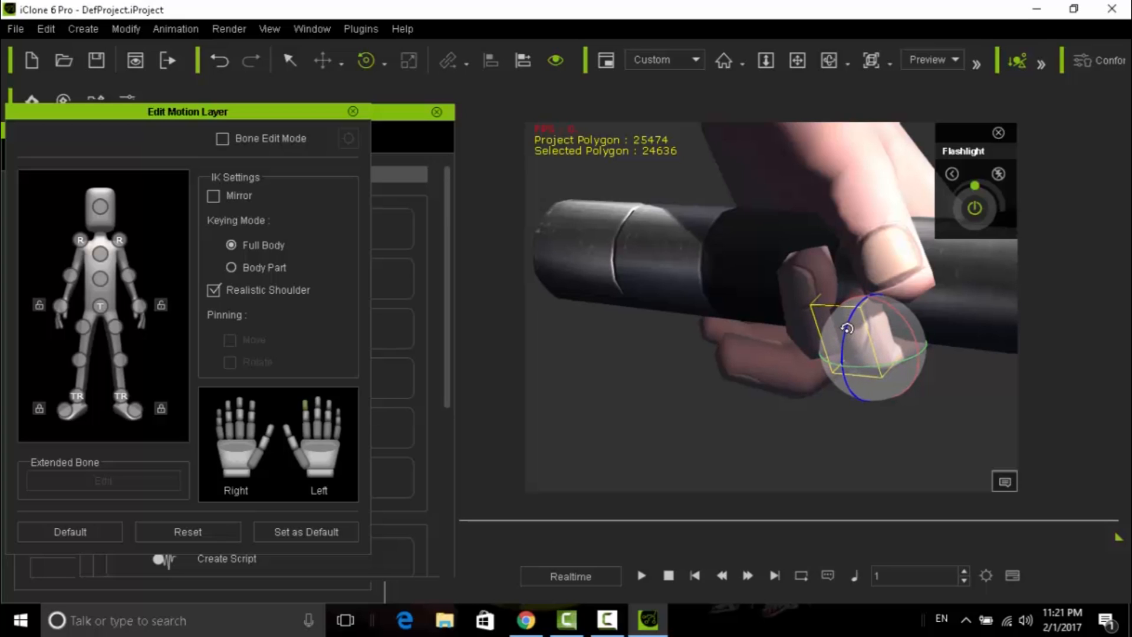
left_click(304, 415)
left_click_drag(889, 342, 883, 338)
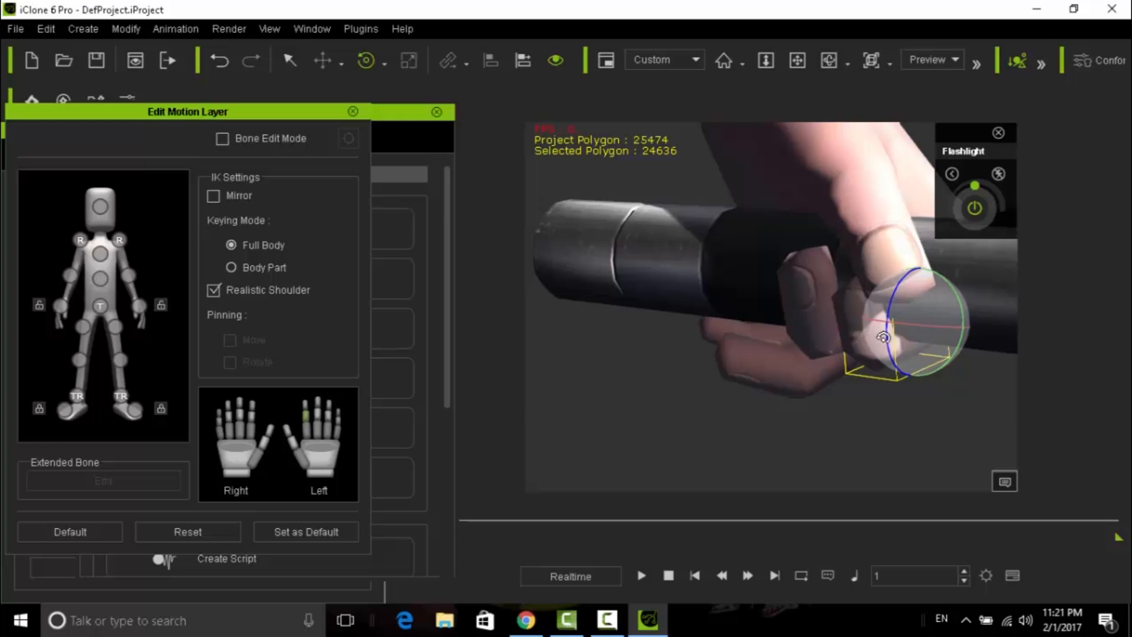
Step: Rotate the left ring finger's base joint to curl it inward and turn it toward the middle finger
left_click(321, 428)
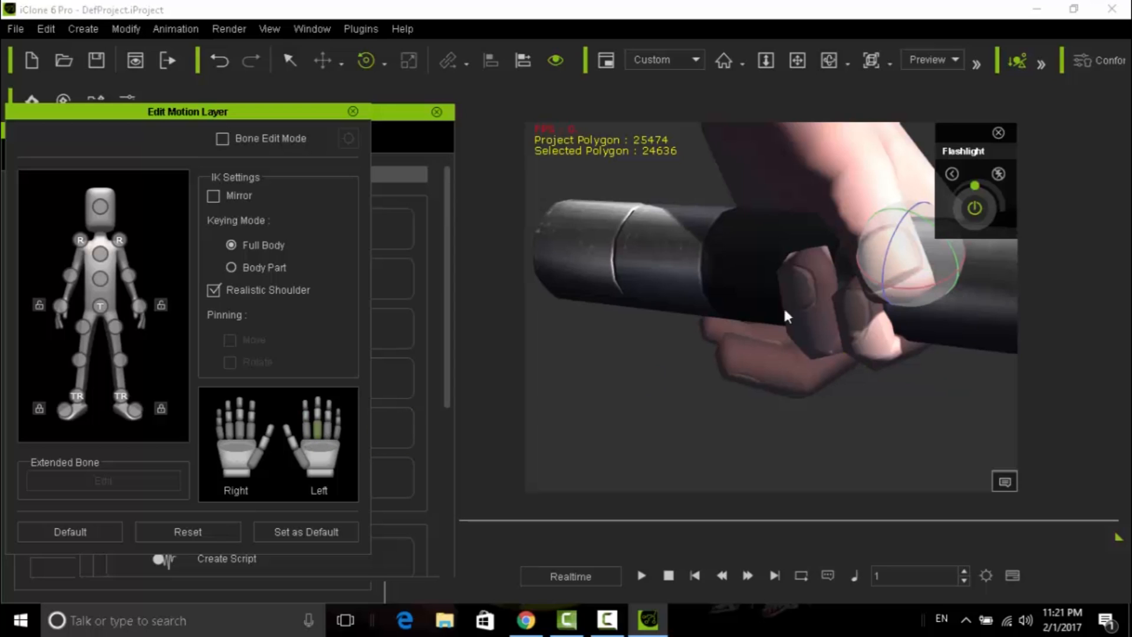
left_click(327, 430)
left_click_drag(817, 277, 815, 268)
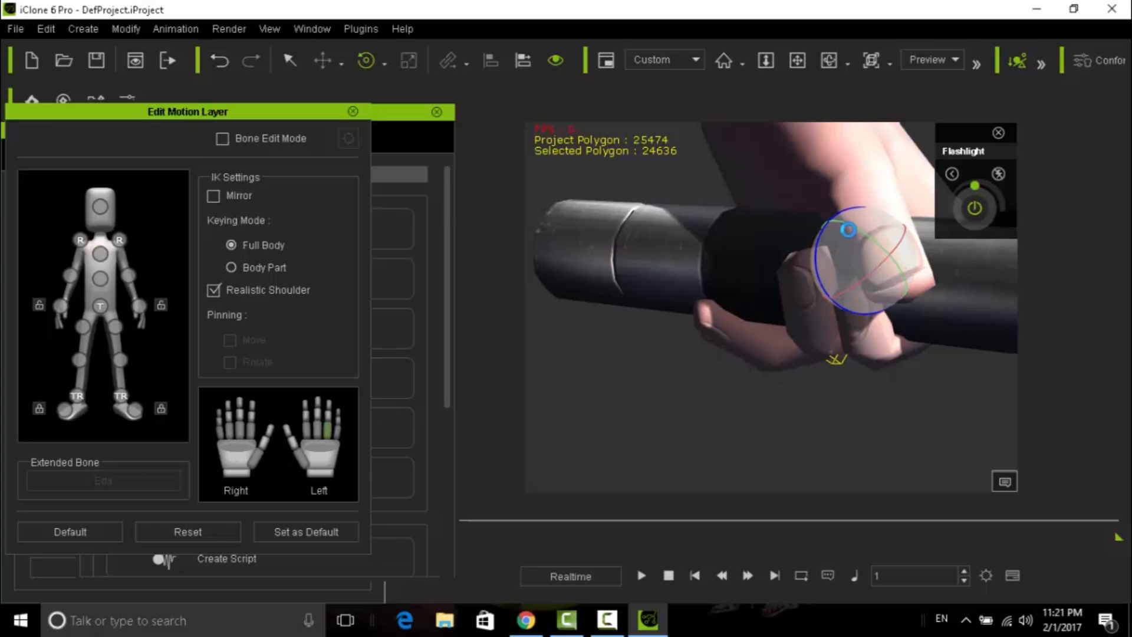
left_click_drag(854, 229, 897, 241)
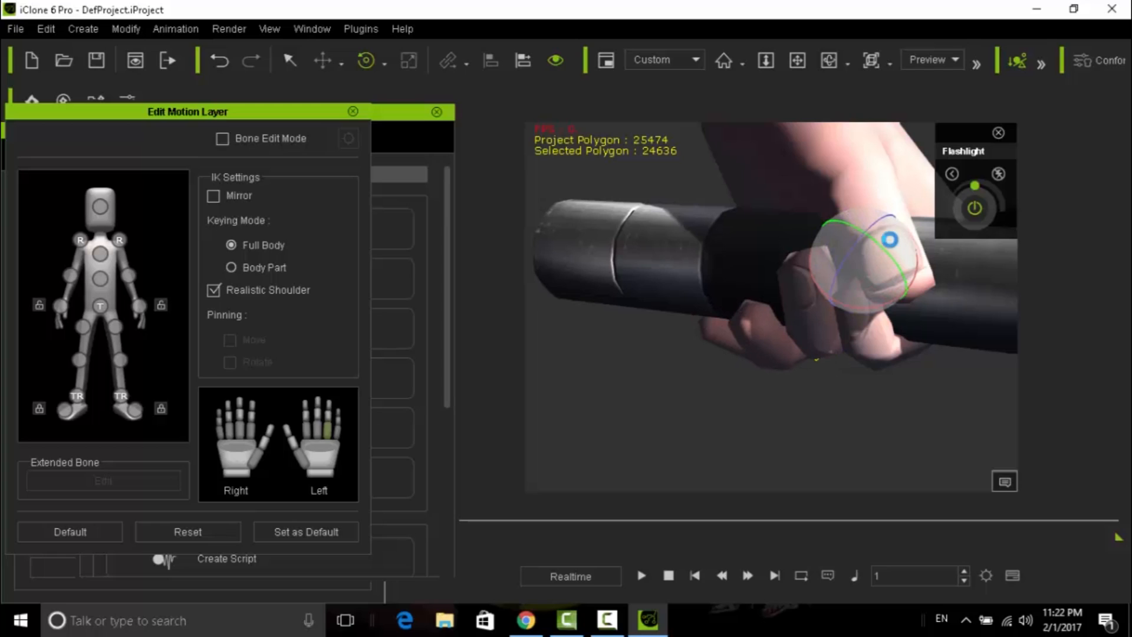
Step: Bend the left ring finger's middle joint slightly and refine its base joint rotation to tighten the grip
left_click(327, 415)
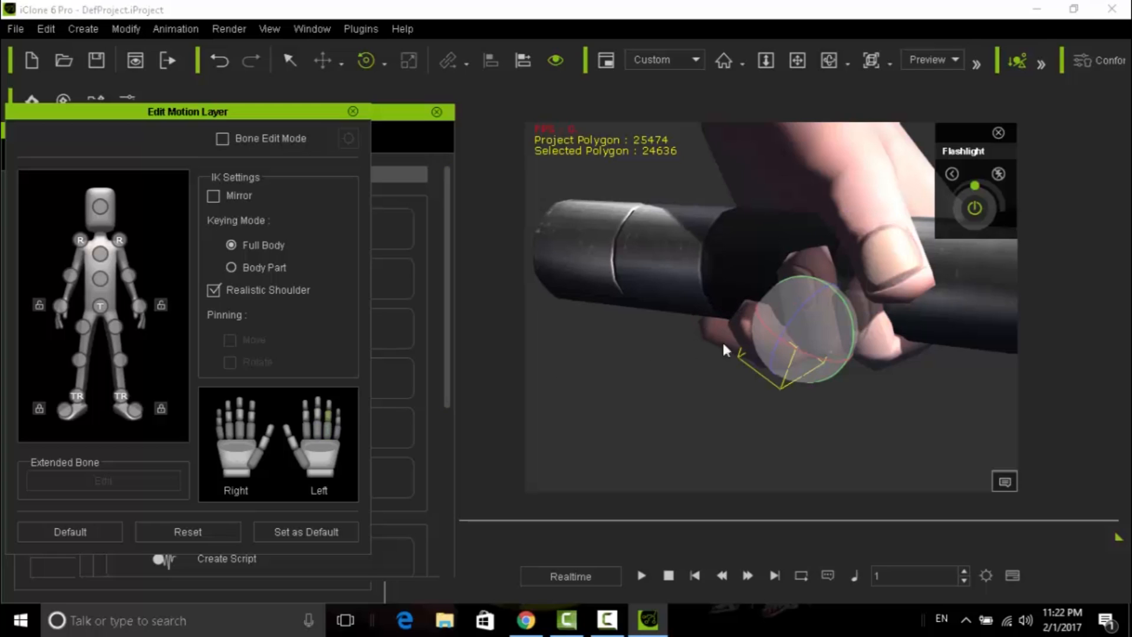
left_click_drag(791, 322, 789, 323)
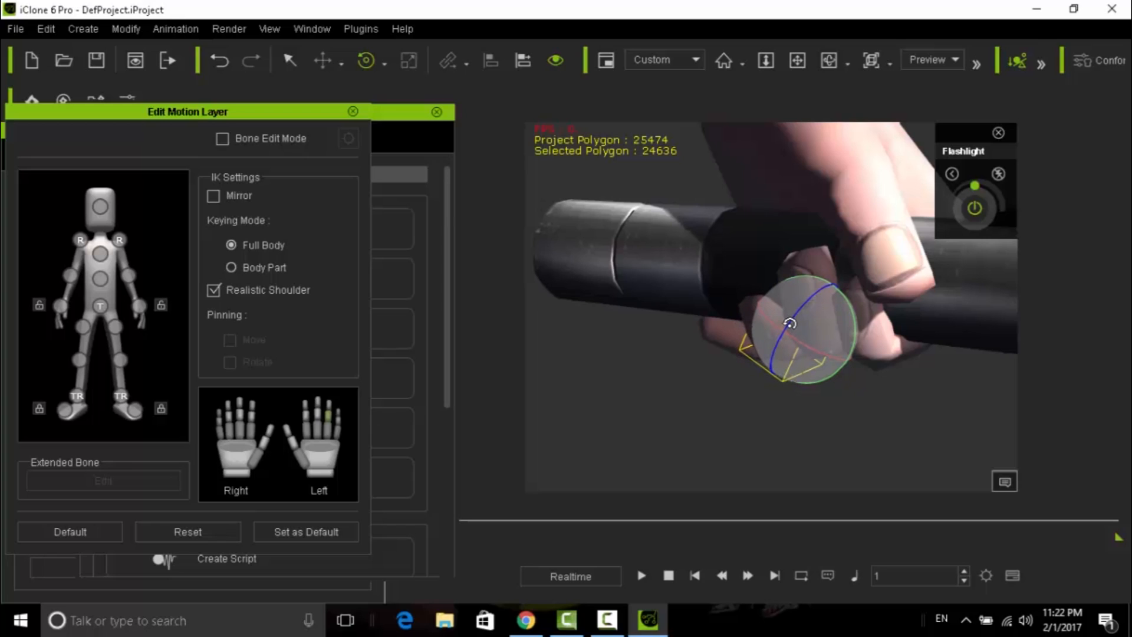
left_click(328, 429)
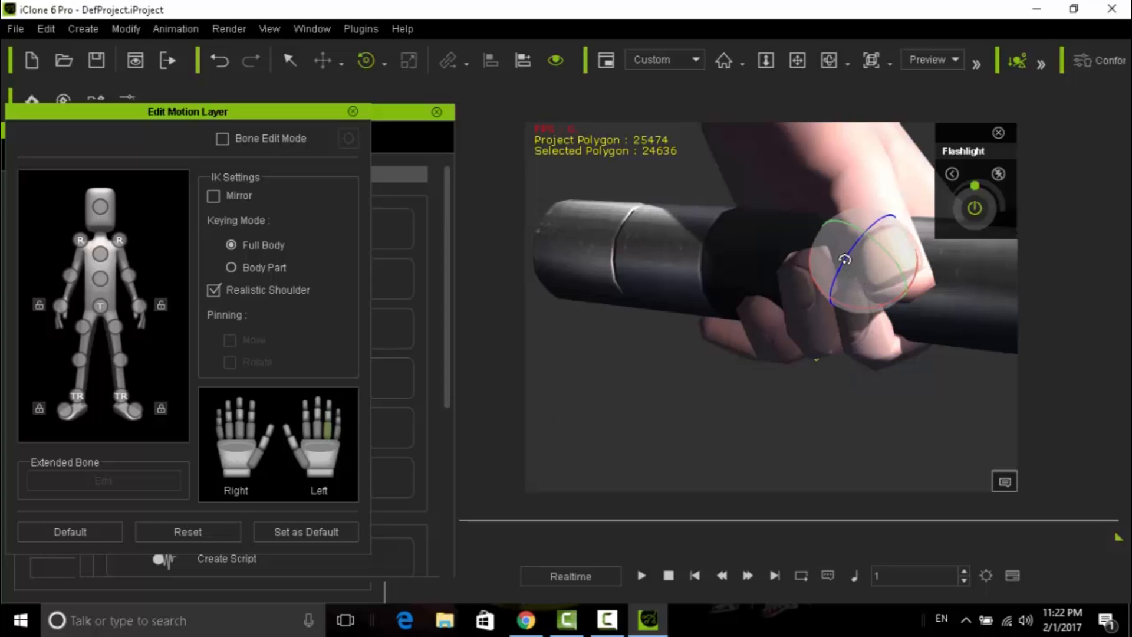
left_click_drag(845, 259, 844, 252)
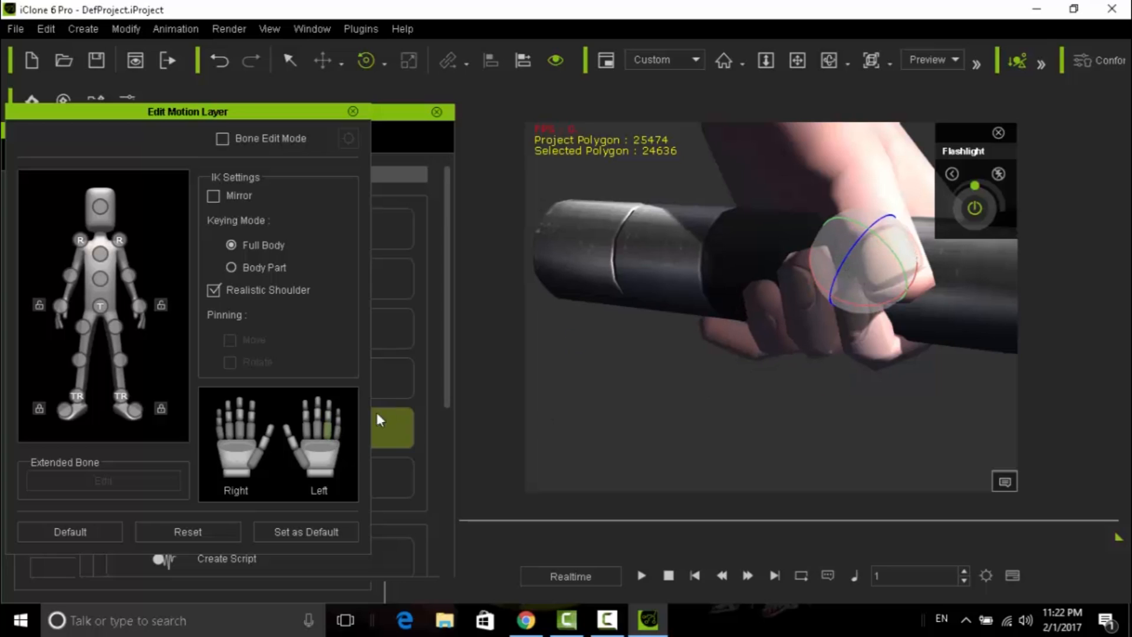
Step: Rotate the left little finger's base joint on several axes to curl it inward beside the ring finger
left_click(339, 433)
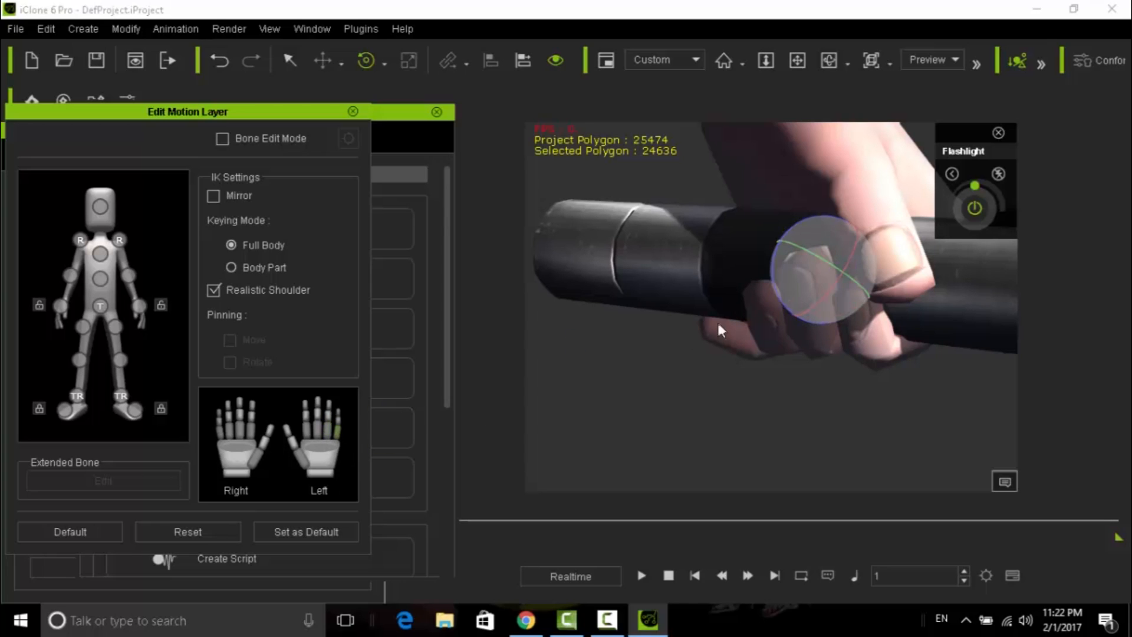
left_click_drag(827, 295, 841, 284)
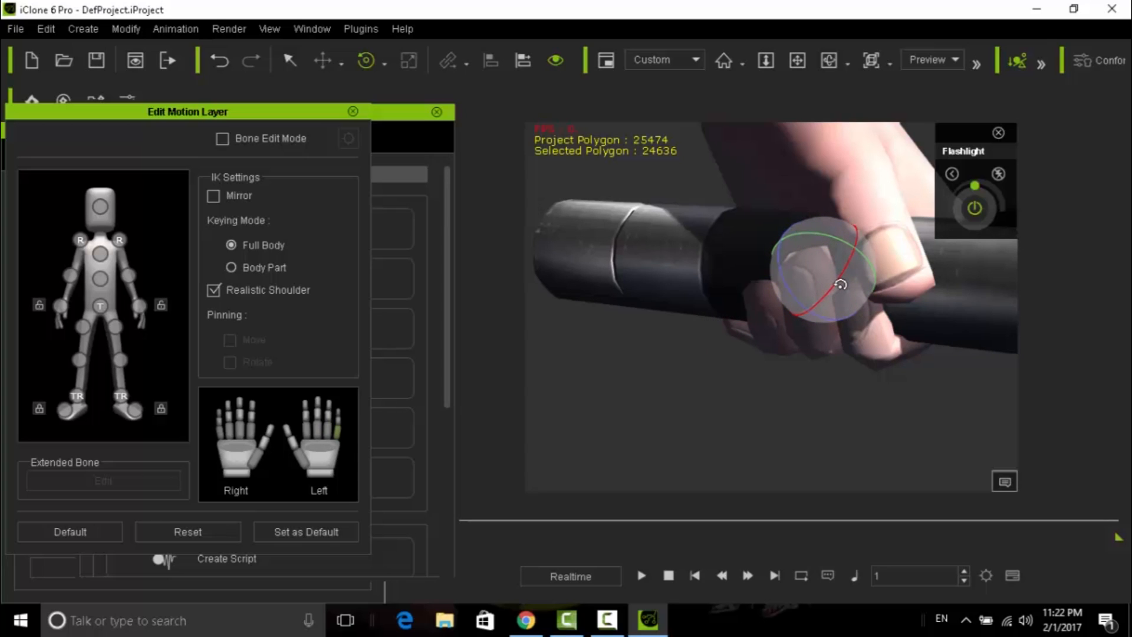
left_click_drag(776, 265, 746, 274)
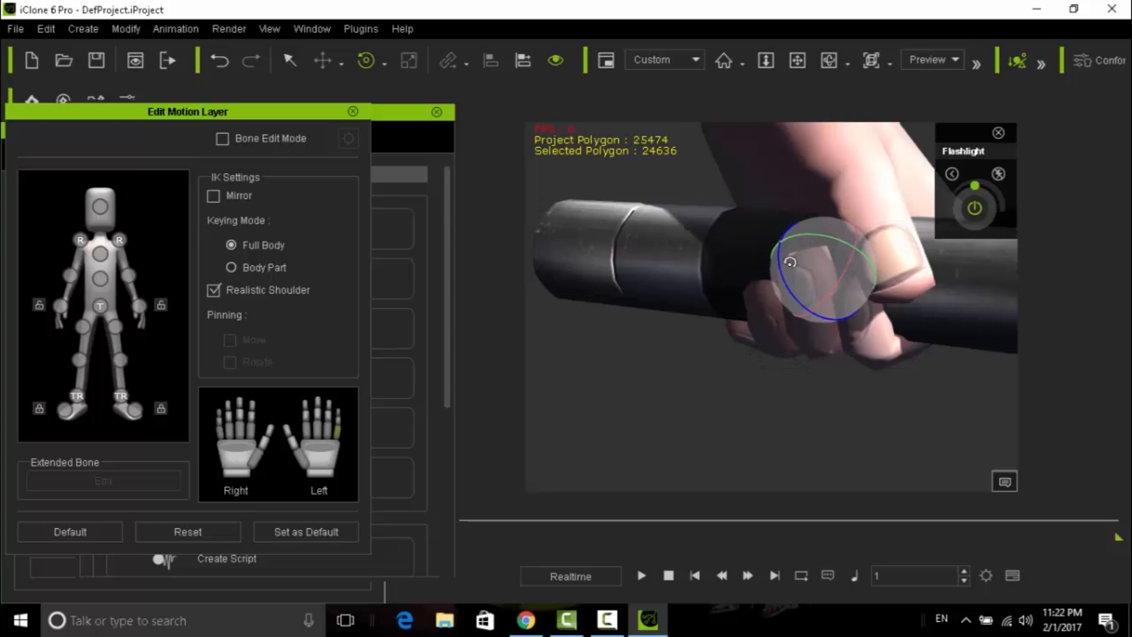
left_click_drag(818, 241, 799, 265)
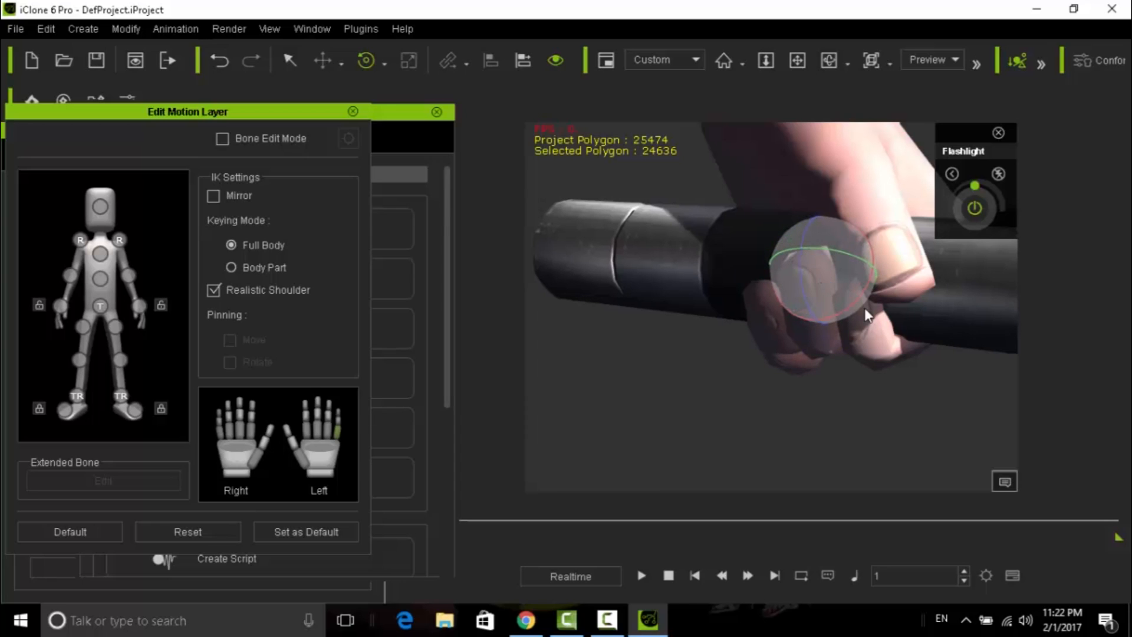
Step: Refine the left little finger's base joint rotation from a side view so it sits closer against the flashlight
left_click(830, 59)
left_click_drag(793, 207, 804, 296)
scroll(784, 286, "up", 3)
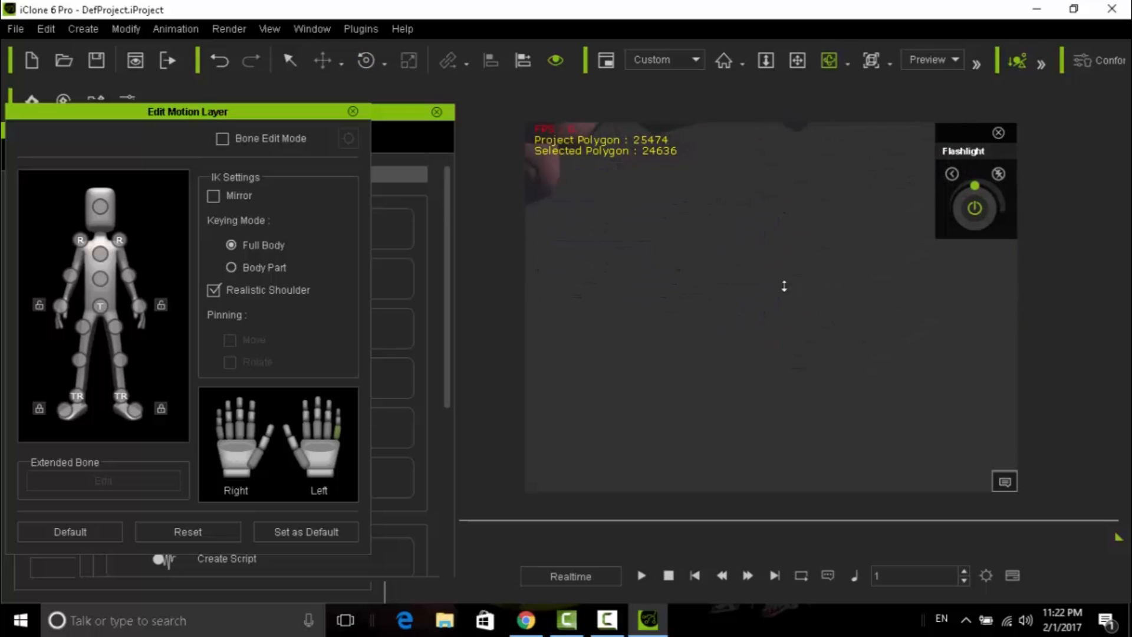
scroll(784, 287, "down", 4)
scroll(785, 287, "up", 1)
key("f")
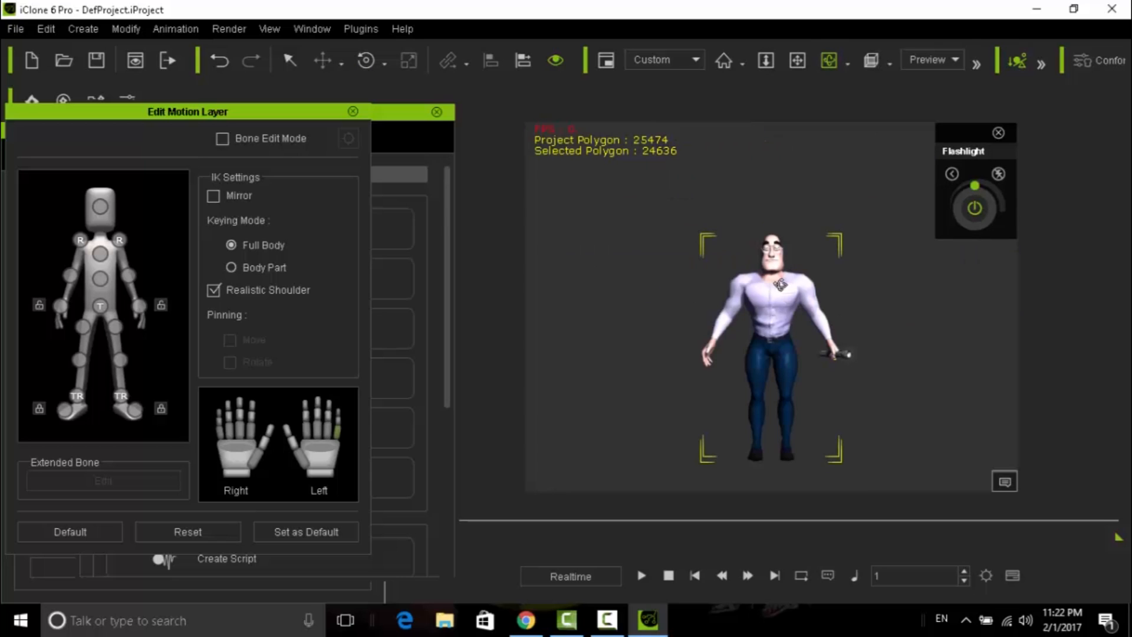
scroll(780, 330, "up", 2)
scroll(786, 338, "up", 4)
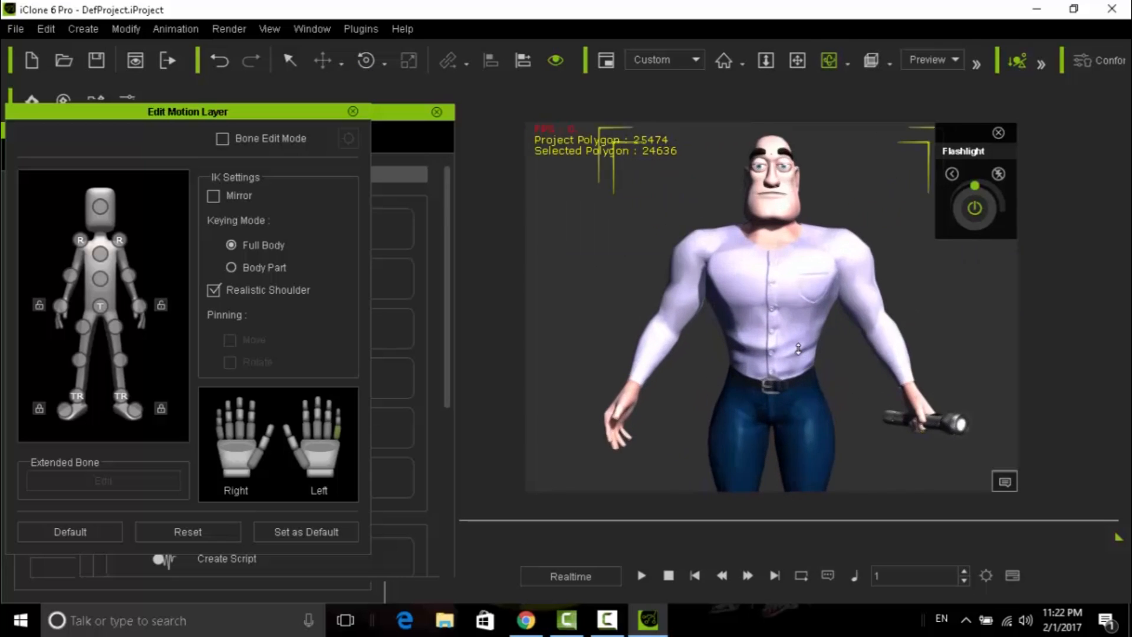
left_click(798, 67)
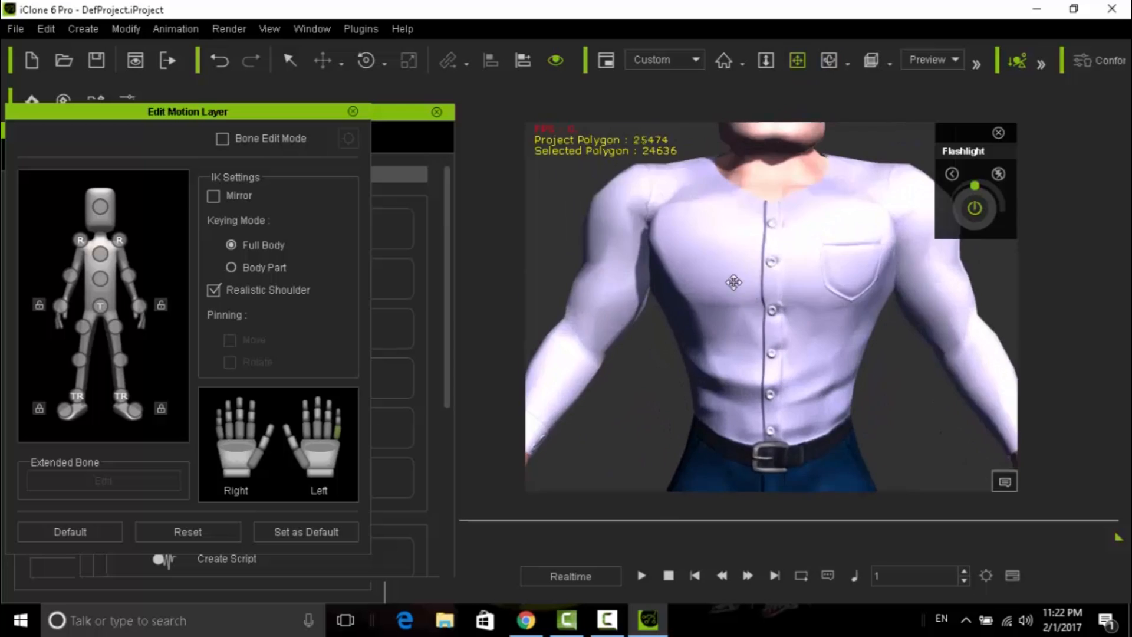
left_click_drag(747, 299, 682, 253)
scroll(763, 387, "up", 5)
left_click_drag(839, 413, 698, 278)
left_click(829, 59)
left_click_drag(873, 306, 940, 321)
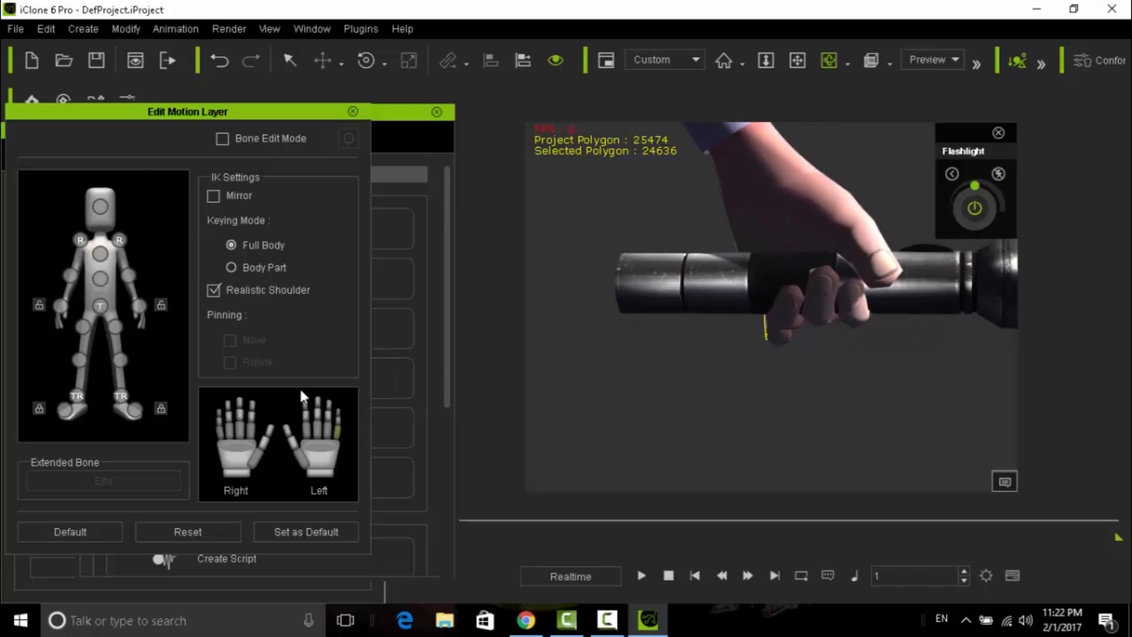
left_click(366, 59)
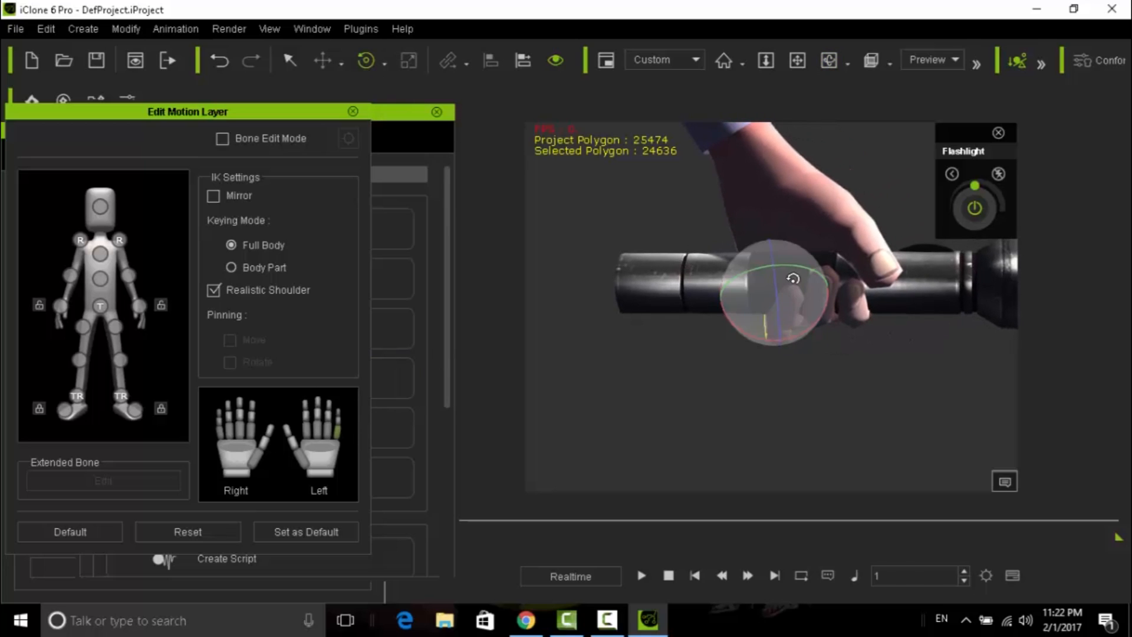
mouse_move(798, 266)
left_mouse_down()
mouse_move(769, 264)
mouse_move(790, 263)
left_mouse_up()
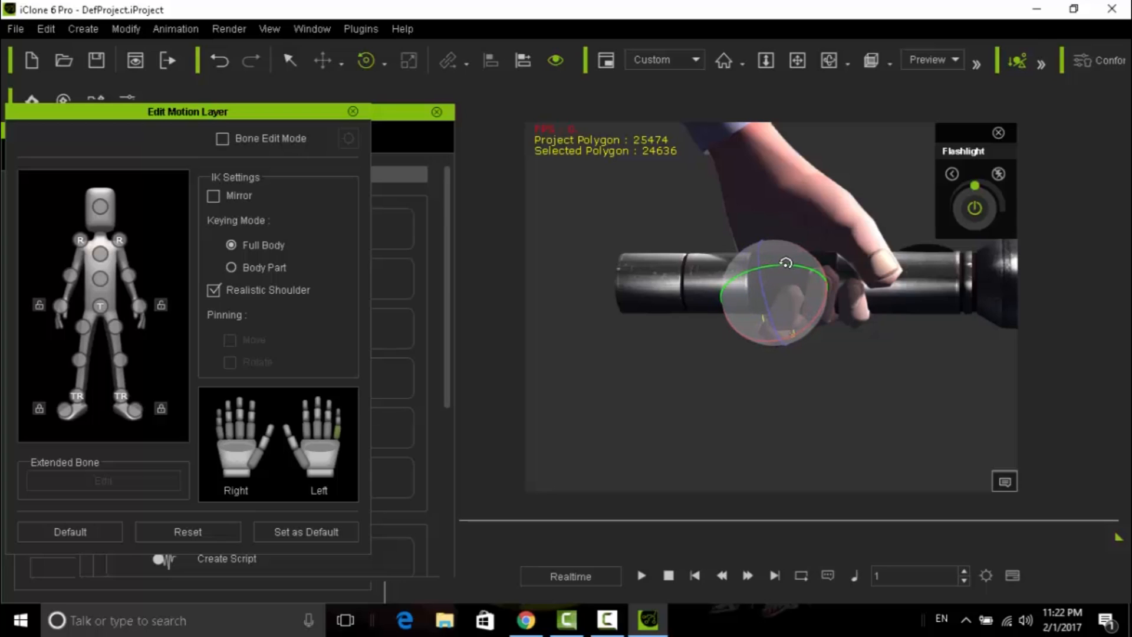
mouse_move(773, 320)
left_mouse_down()
mouse_move(761, 304)
mouse_move(765, 319)
left_mouse_up()
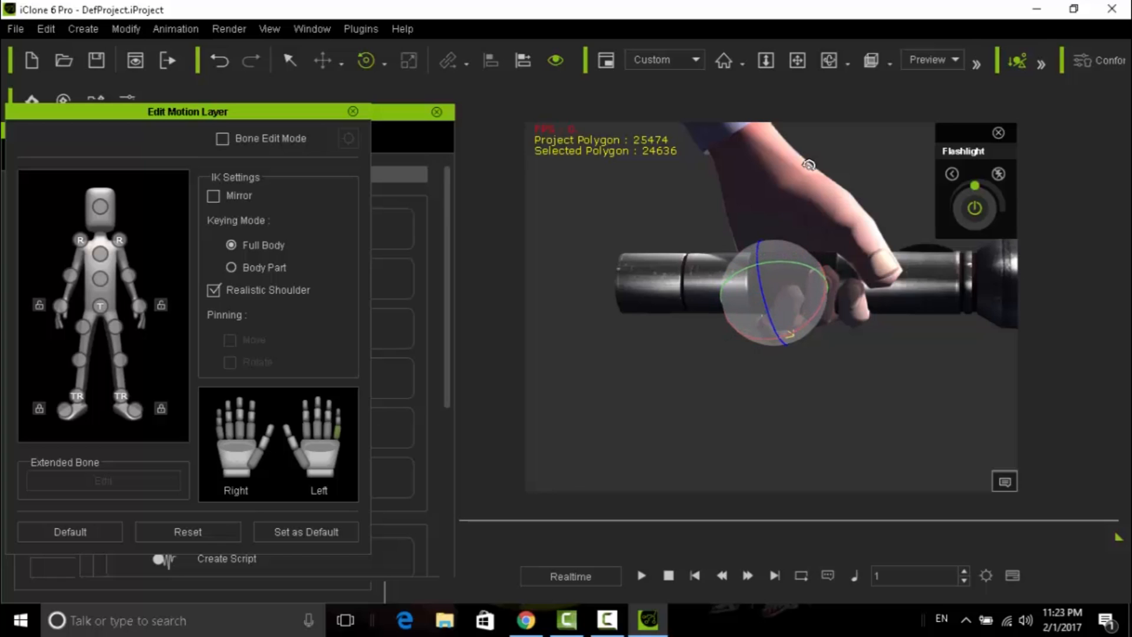
Step: Inspect the left hand's grip on the flashlight from the front
left_click(829, 59)
left_click_drag(712, 384, 638, 310)
left_click(797, 60)
left_click_drag(700, 248, 701, 304)
left_click_drag(780, 324, 684, 309)
left_click(830, 65)
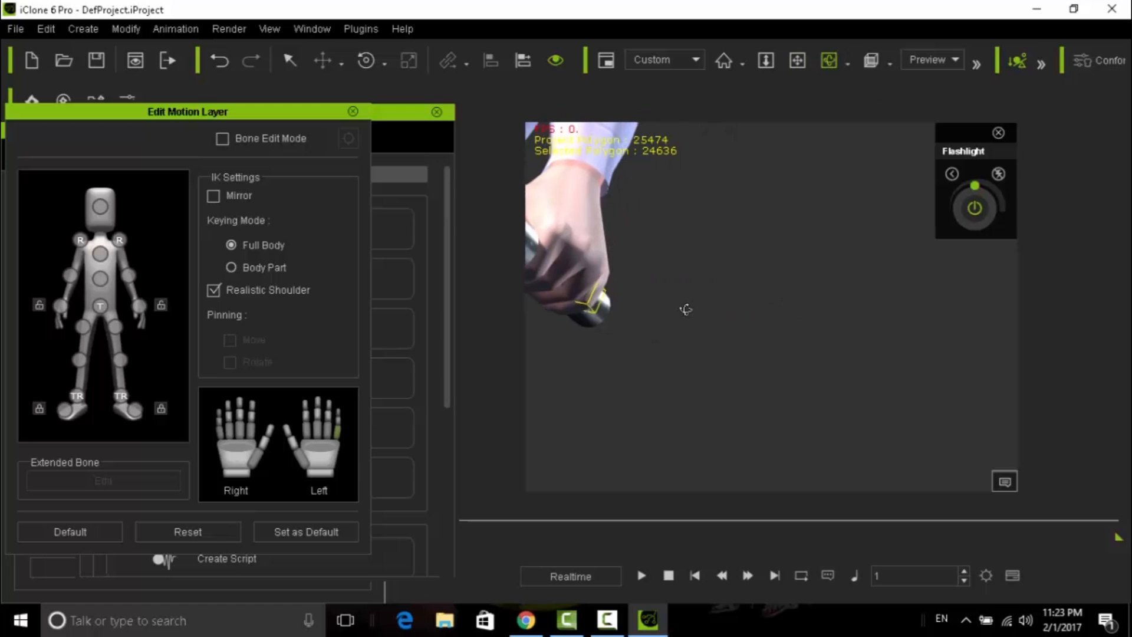
left_click(797, 59)
left_click_drag(736, 268, 794, 351)
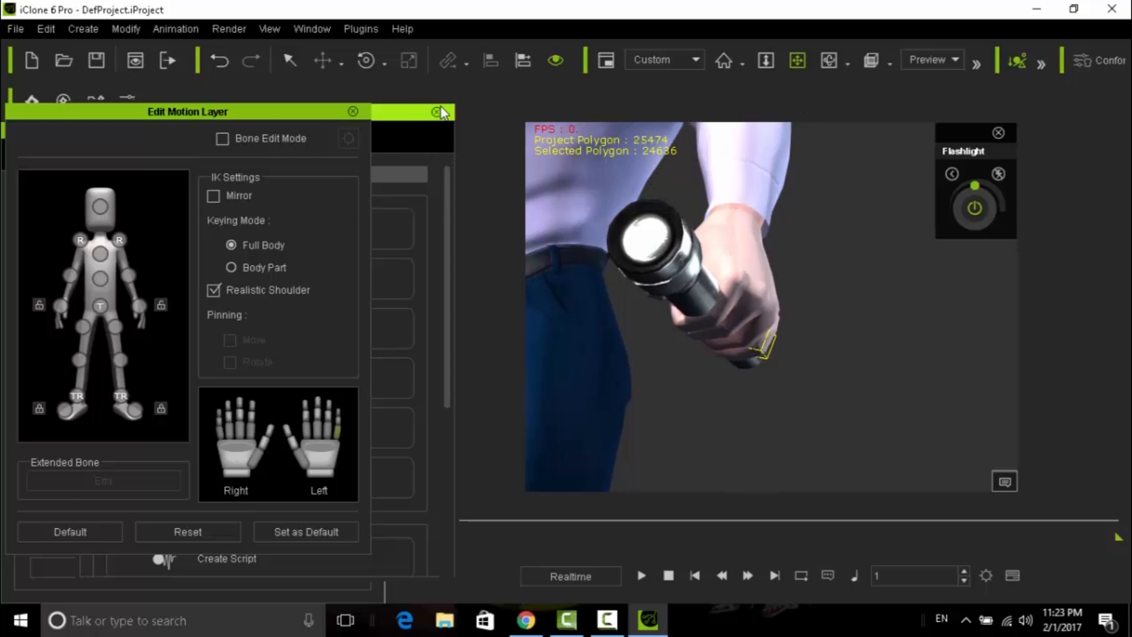
Step: Close the motion layer editor, show the scene's object list, and reopen the Modify settings
left_click(444, 135)
left_click(436, 112)
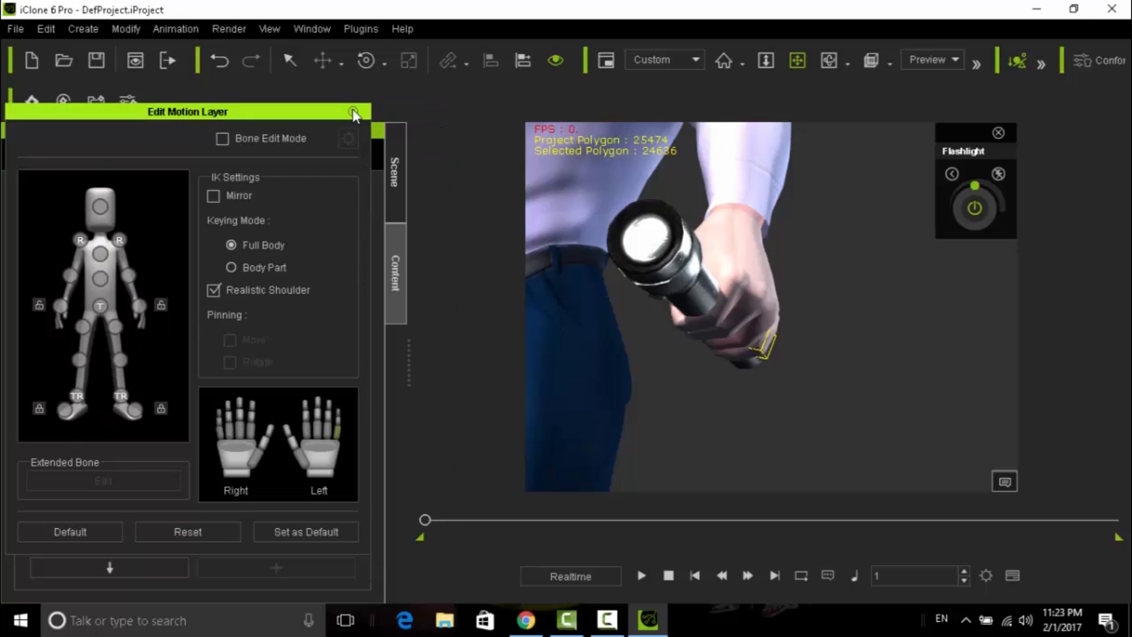
left_click(394, 245)
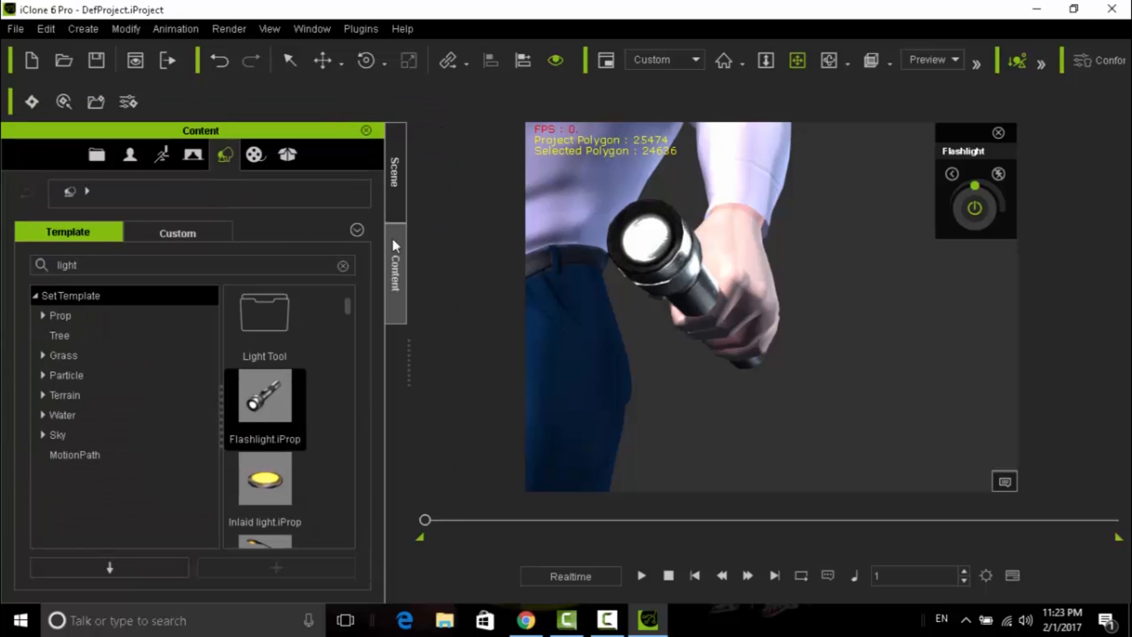
left_click(390, 176)
left_click(312, 28)
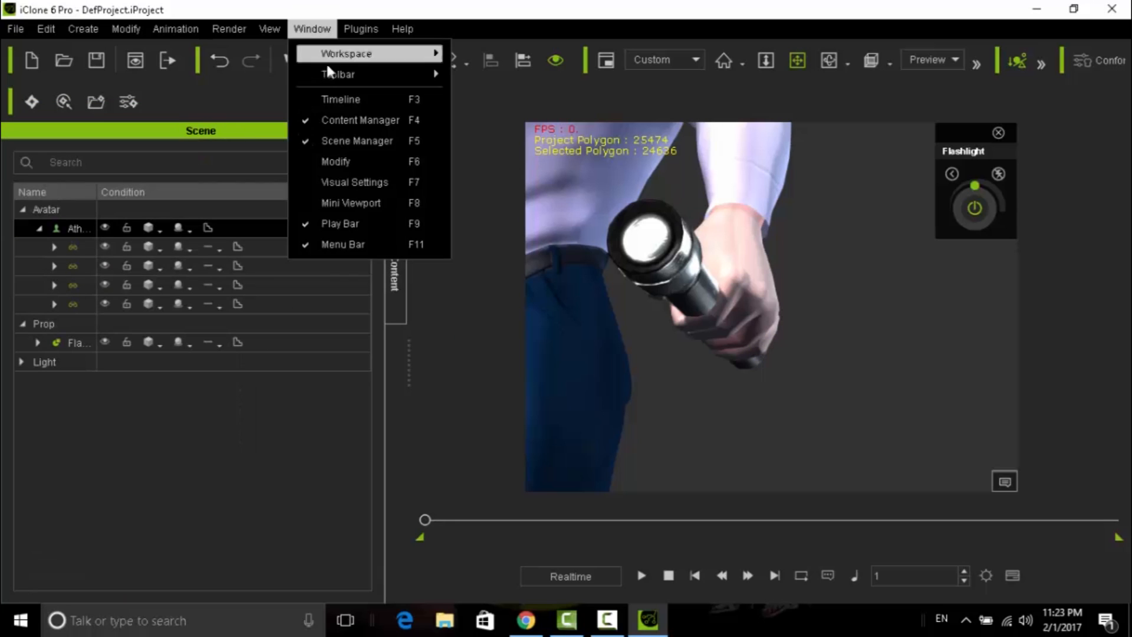
left_click(318, 162)
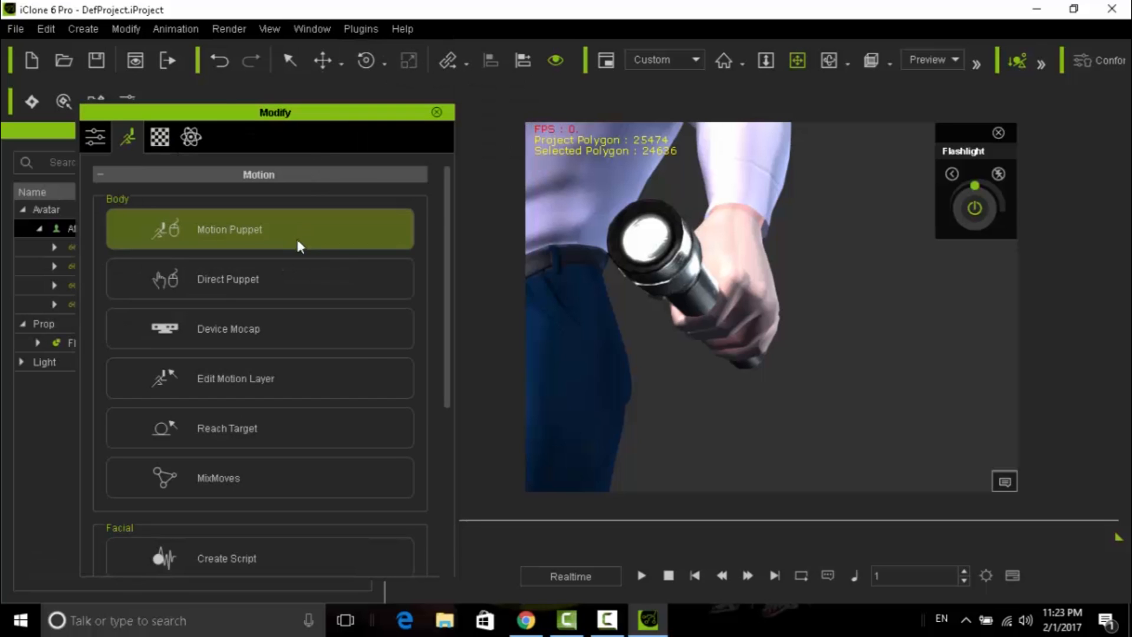
Step: Attach the flashlight prop to the avatar's left hand, RL_L_Hand, and close the Modify settings
left_click(95, 139)
left_click_drag(446, 245, 437, 481)
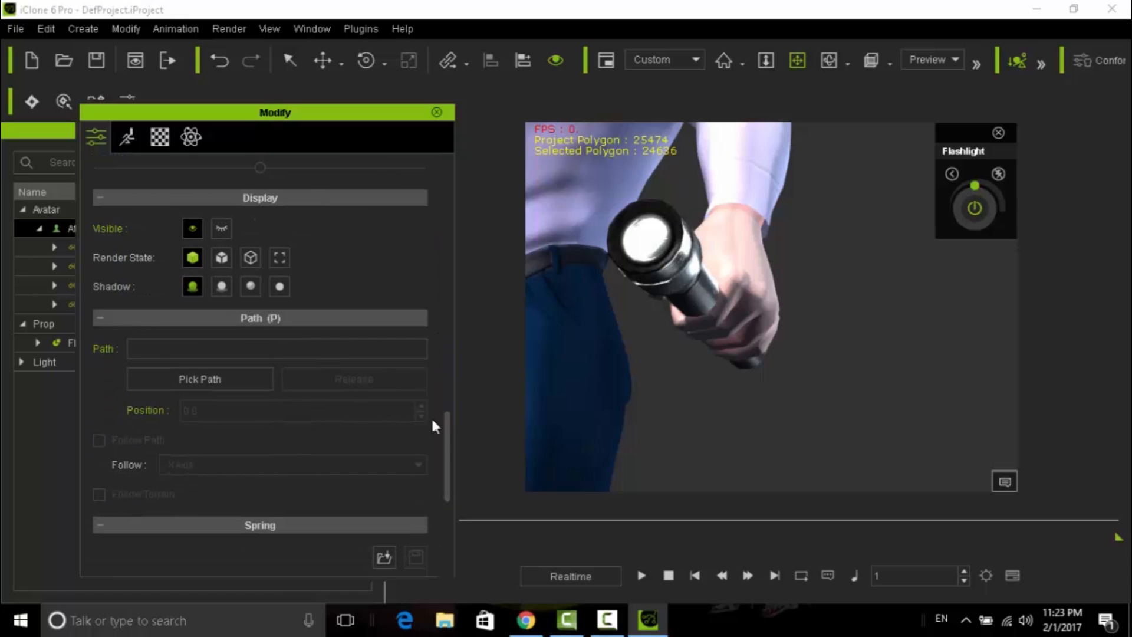
left_click_drag(445, 431, 451, 352)
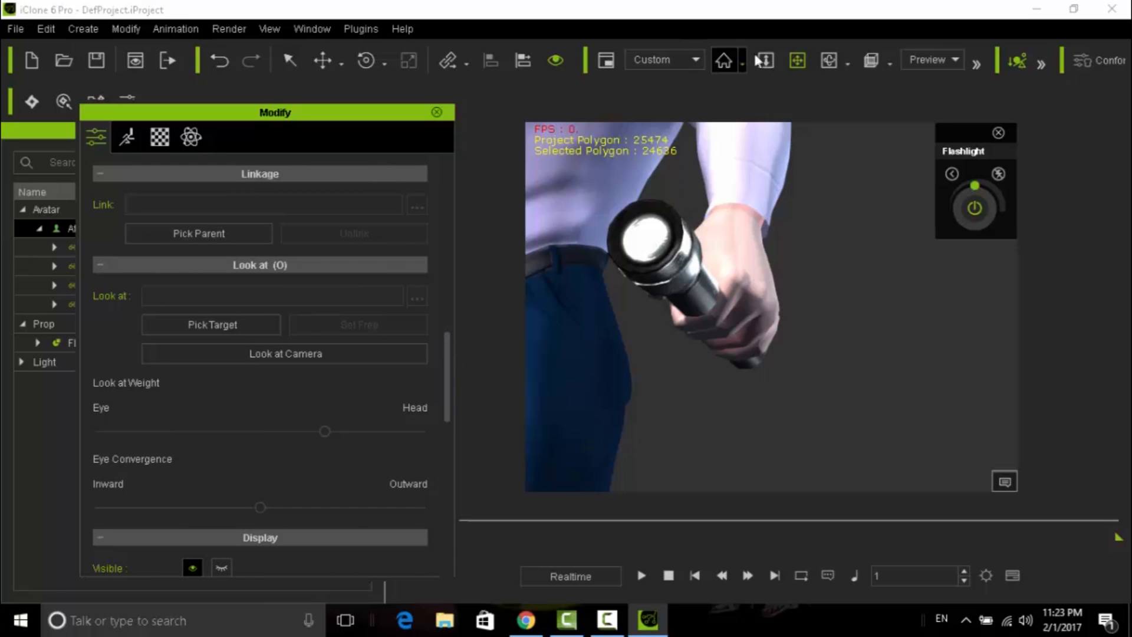
left_click(287, 61)
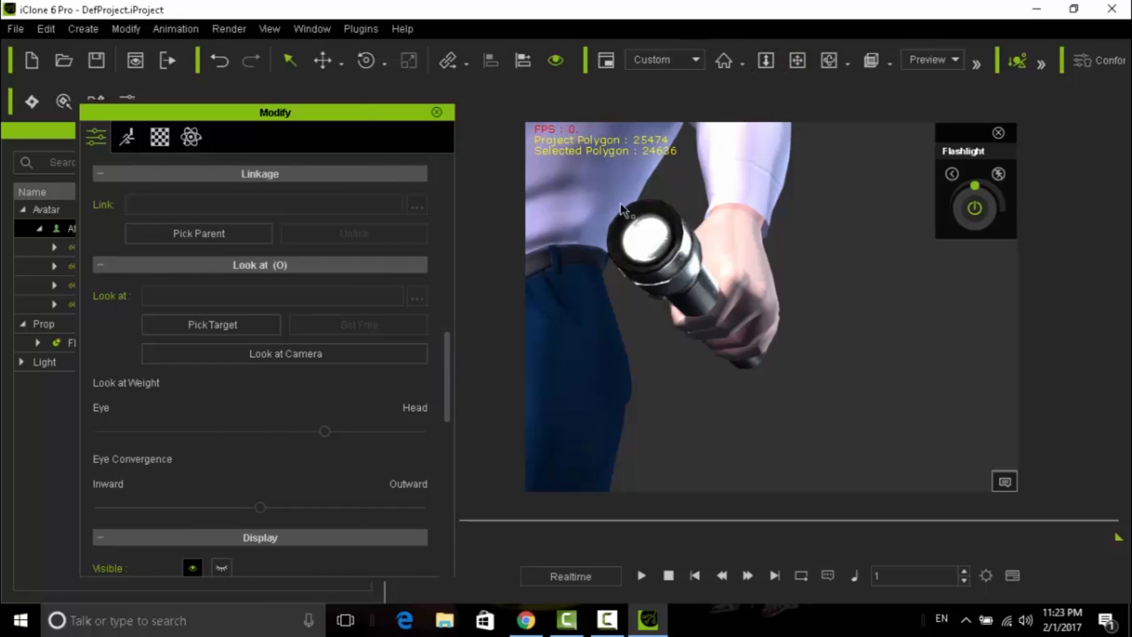
left_click(654, 251)
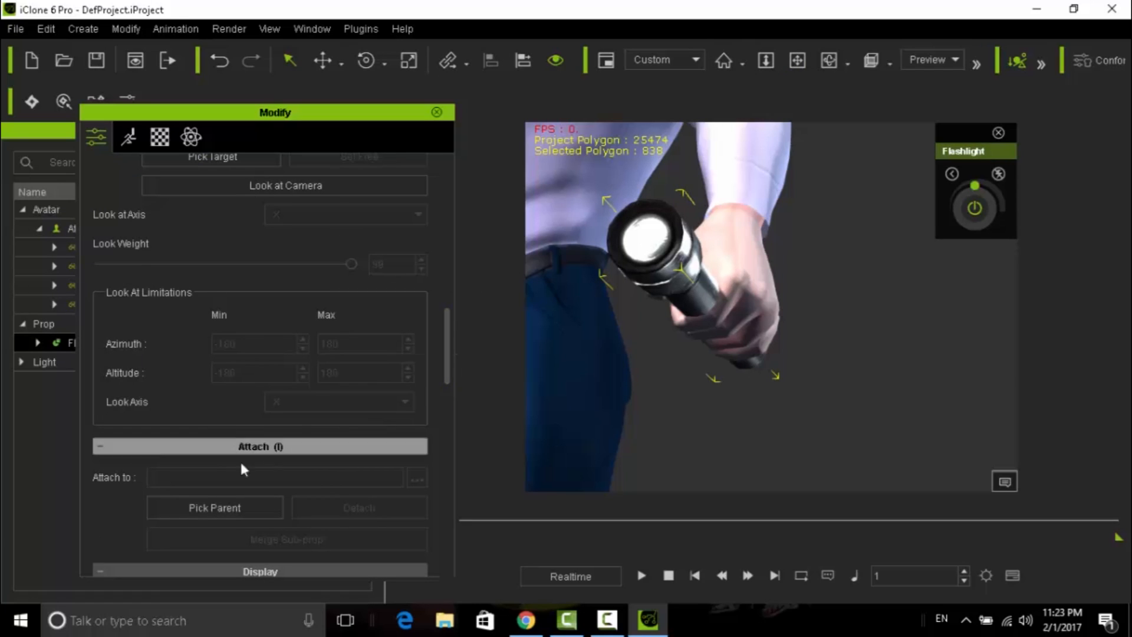
left_click(209, 502)
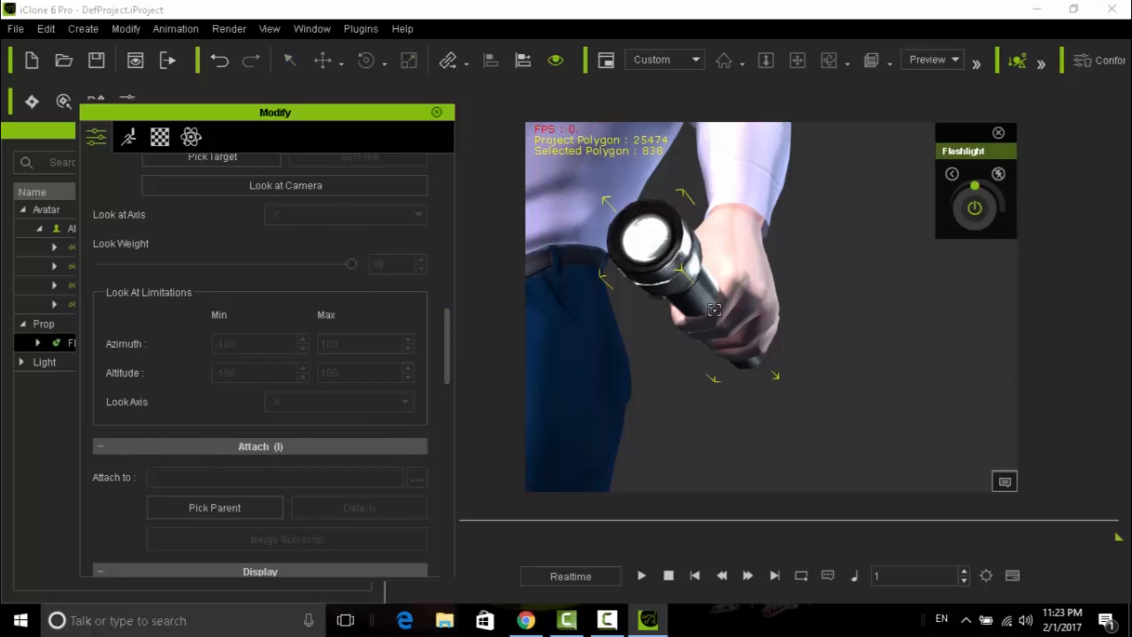
left_click(743, 295)
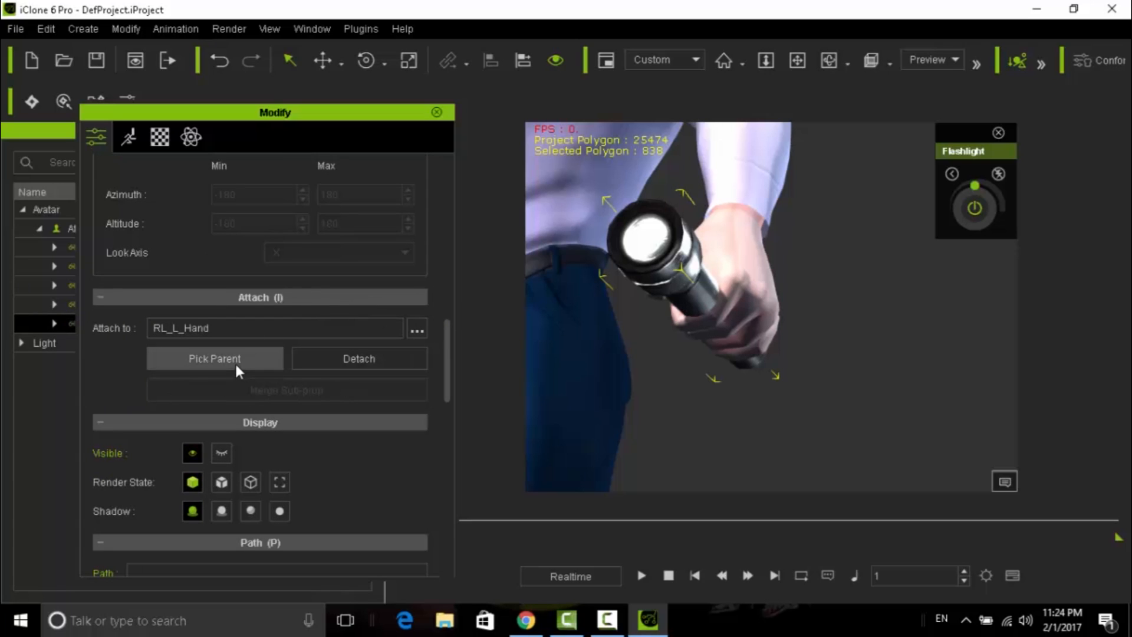
left_click(436, 112)
Step: Turn off the Key and Rim lights in the scene
scroll(616, 289, "down", 5)
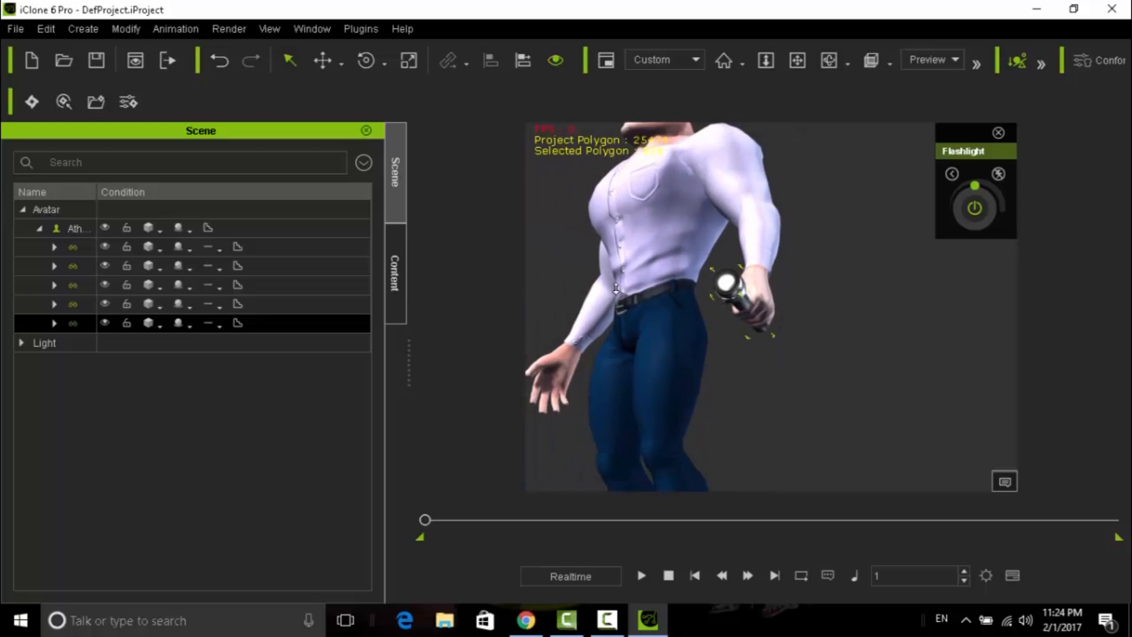
scroll(616, 288, "down", 4)
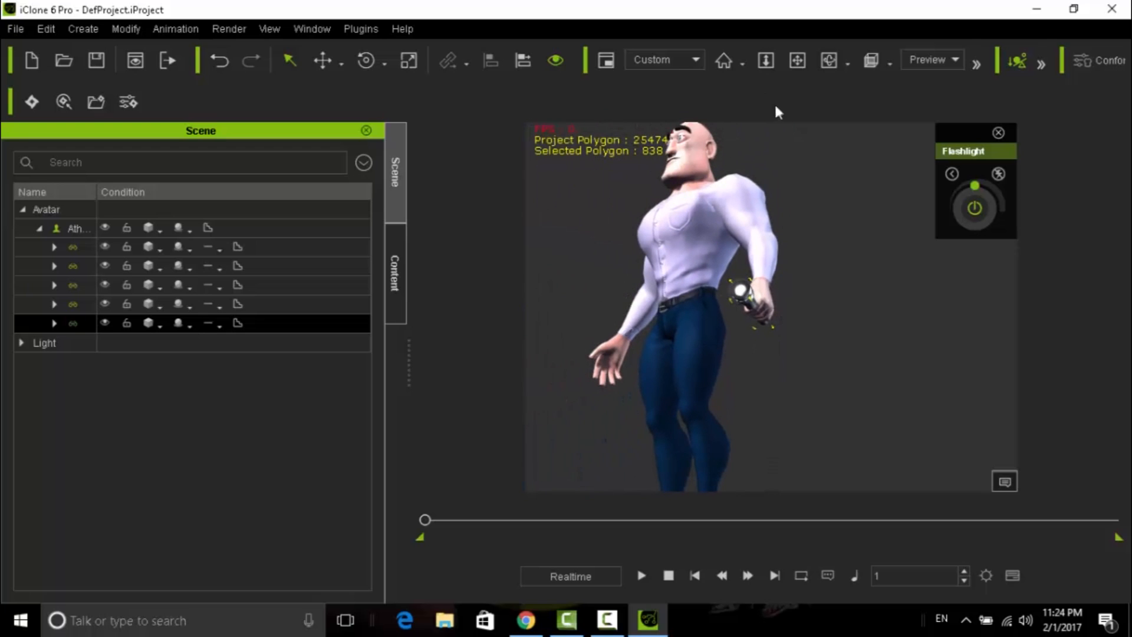
left_click(830, 57)
left_click_drag(630, 219, 714, 289)
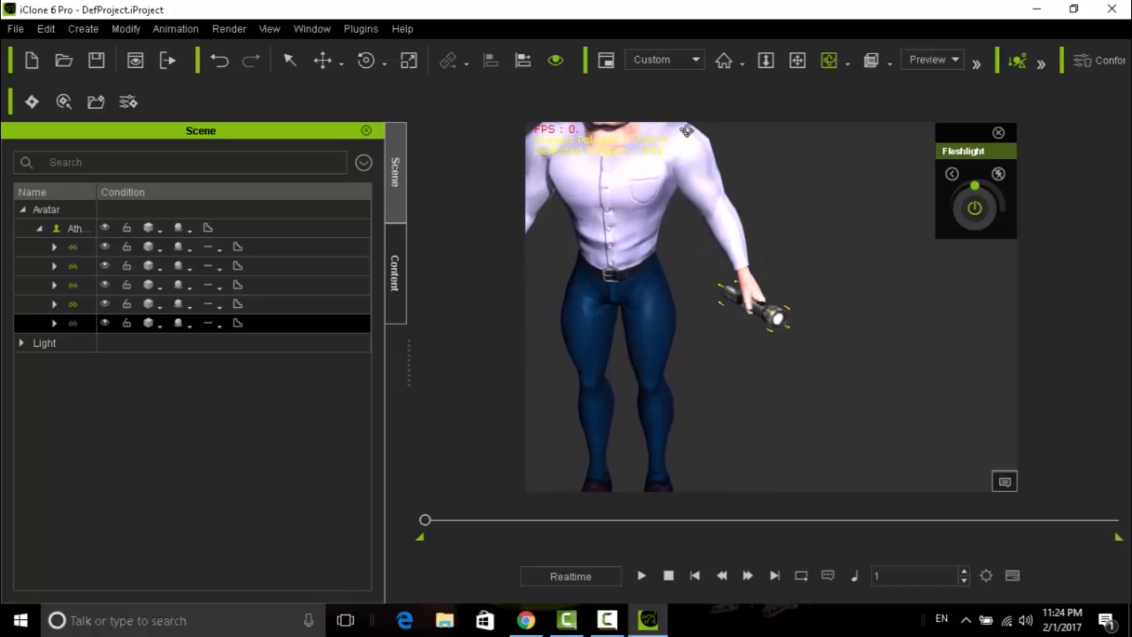
left_click(21, 342)
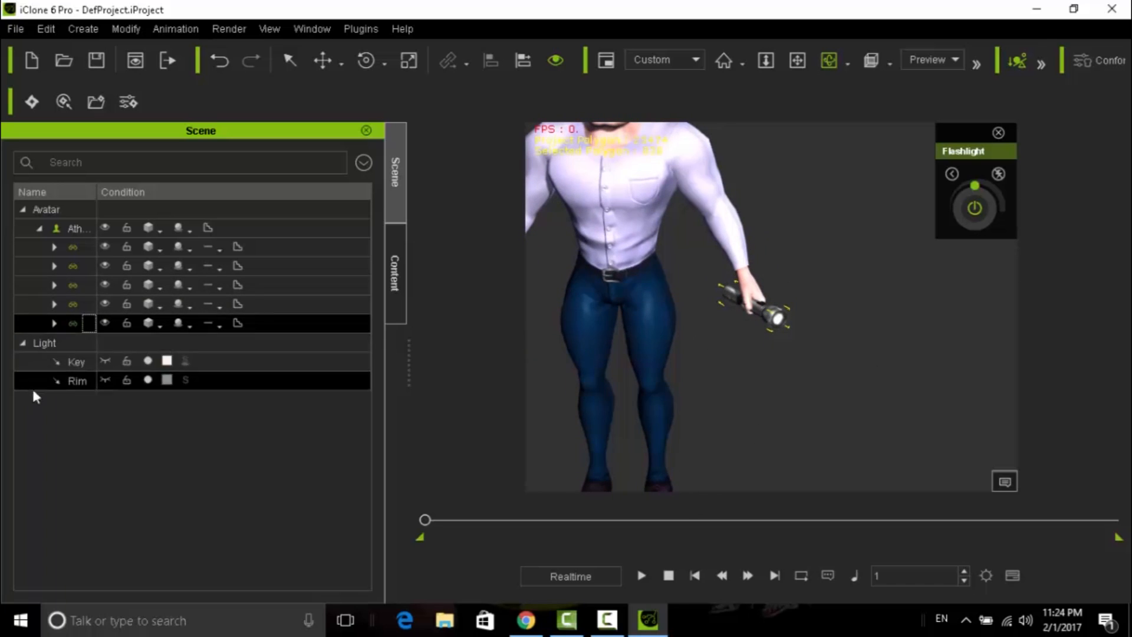
left_click(148, 361)
left_click(148, 380)
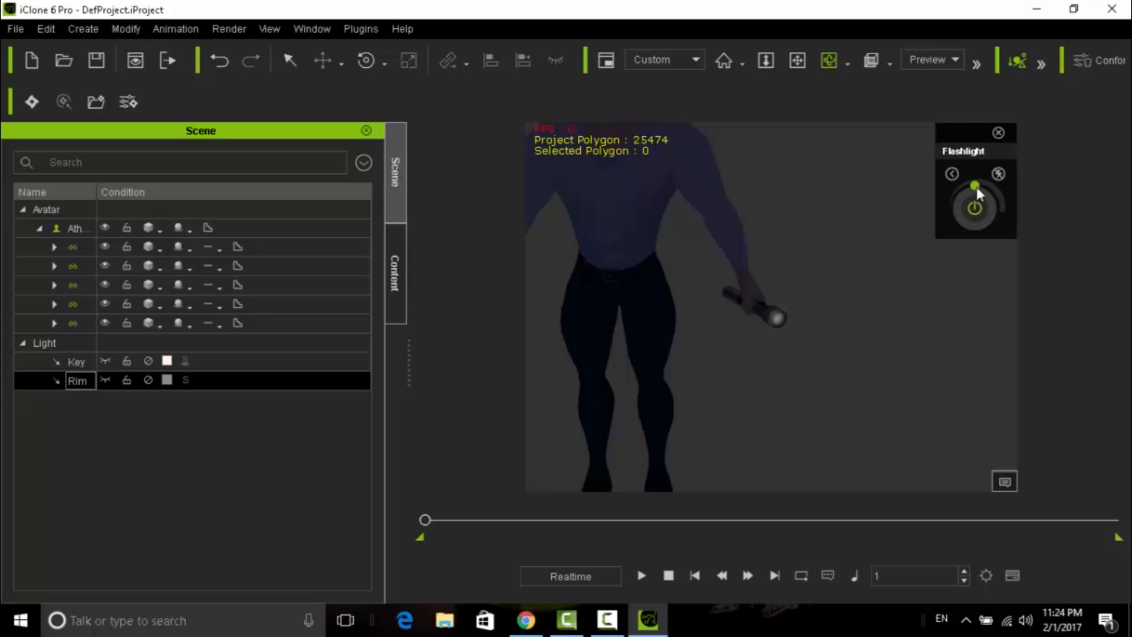
Step: Turn the flashlight's control dial clockwise by about a quarter turn
left_click_drag(976, 187, 1018, 232)
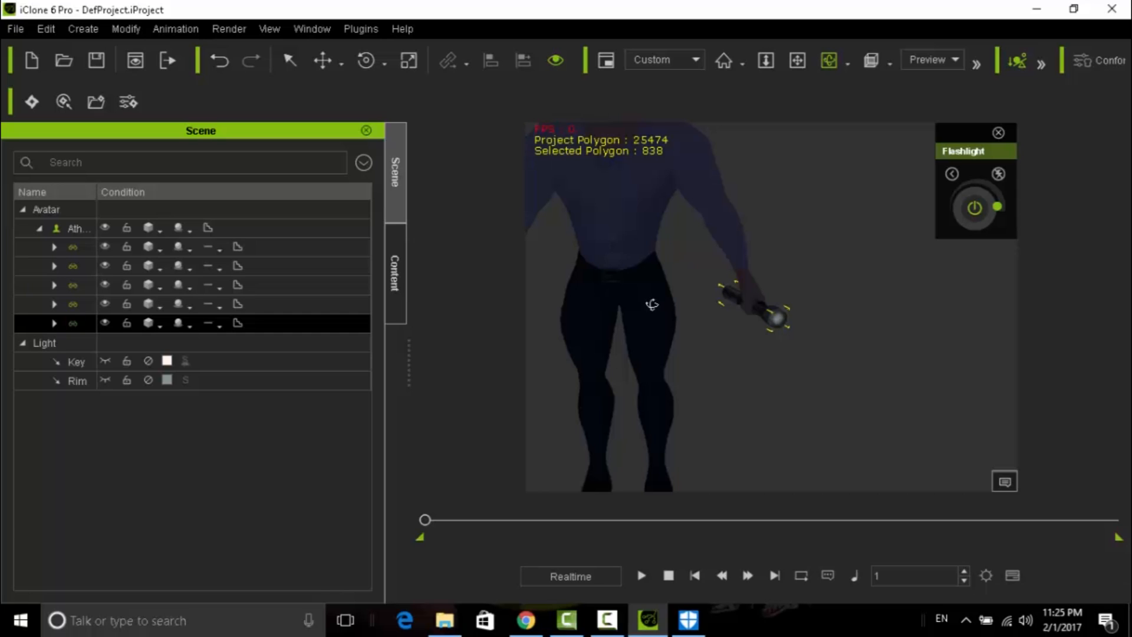
scroll(652, 305, "down", 5)
scroll(661, 323, "down", 1)
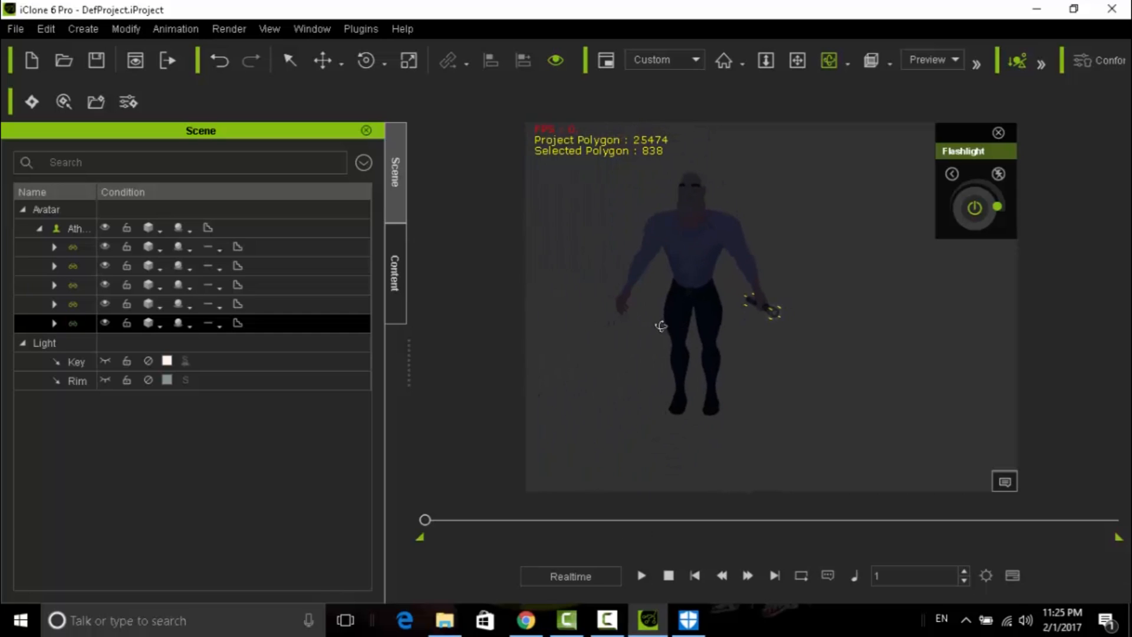
Step: Turn the Rim light back on, and switch the Key light on and off again to compare the lighting
left_click(139, 387)
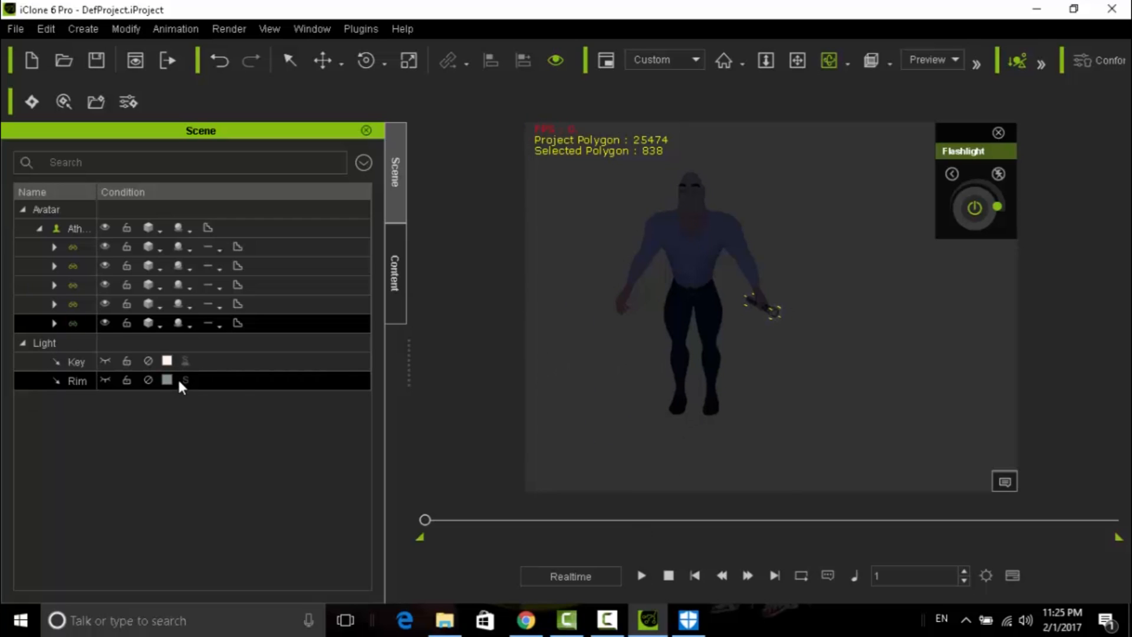
left_click(148, 379)
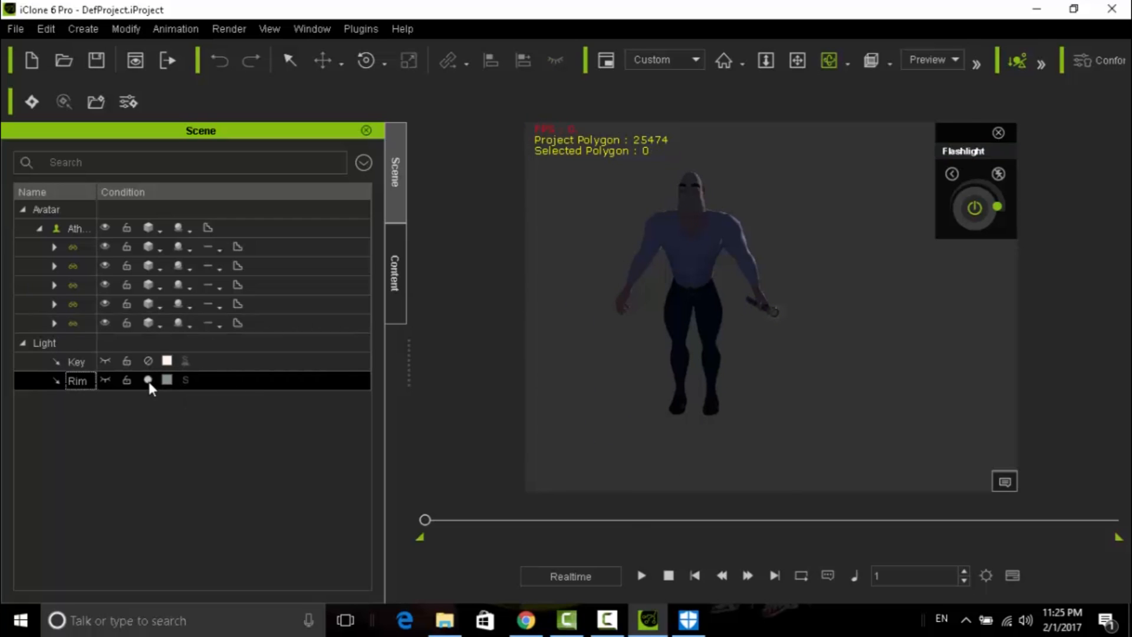
left_click(148, 361)
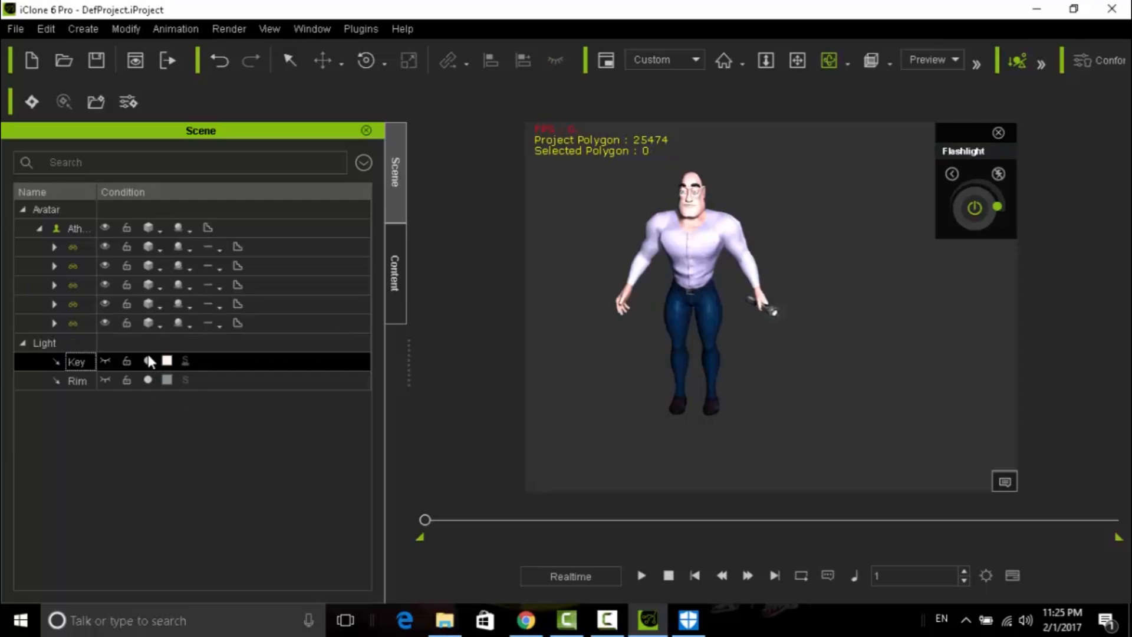
left_click(147, 360)
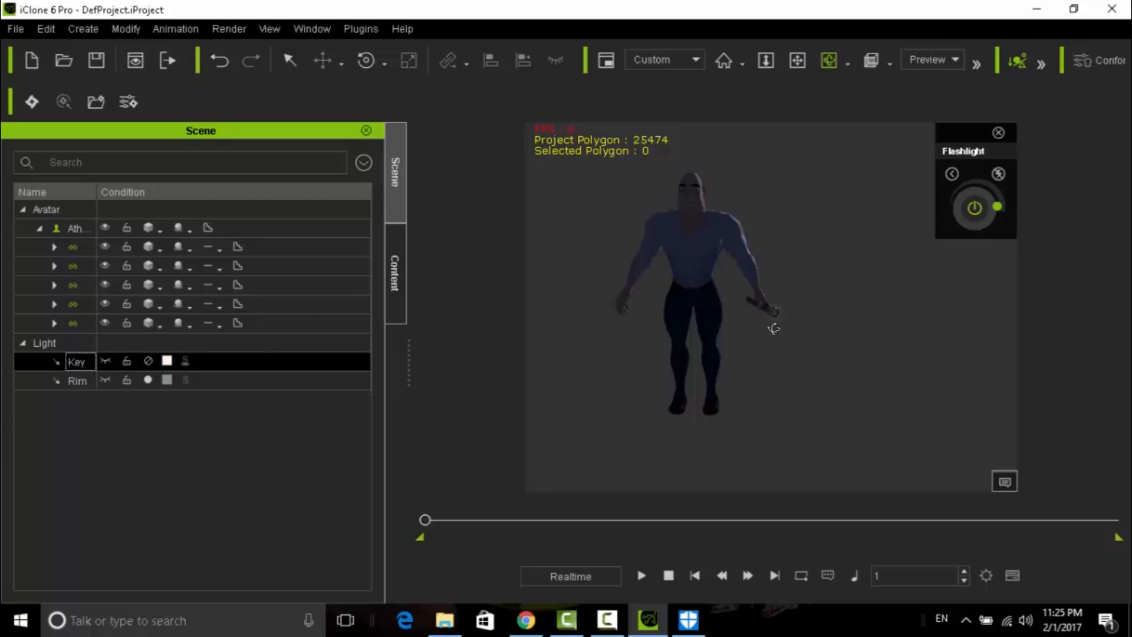
Step: Turn the Key light on and the Rim light off in the scene
key("e")
mouse_move(800, 298)
left_mouse_down()
mouse_move(758, 307)
mouse_move(808, 305)
mouse_move(779, 330)
mouse_move(801, 318)
left_mouse_up()
left_click(105, 361)
left_click(145, 360)
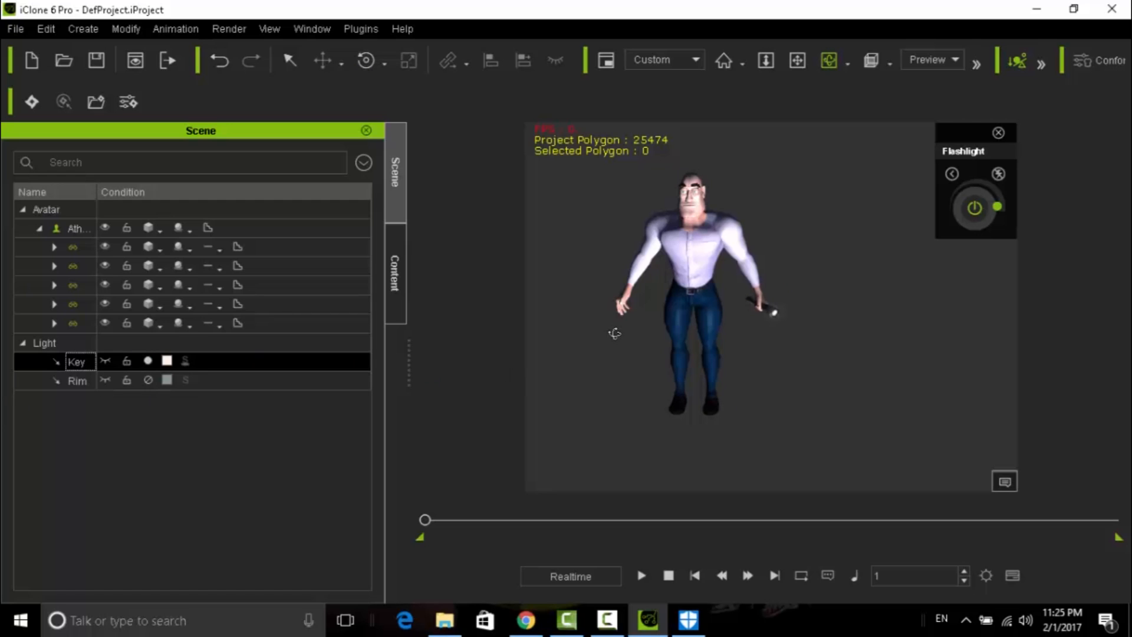
Step: Rotate the Key light slightly to change the angle at which it lights the character
key("e")
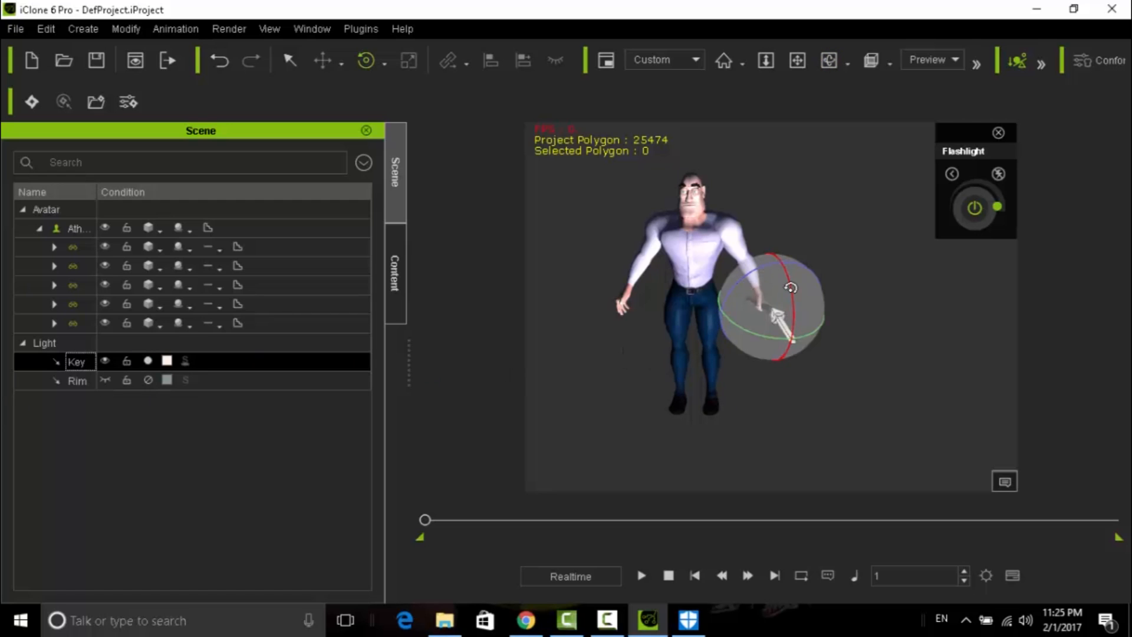
left_click_drag(794, 317, 794, 313)
key("c")
scroll(718, 310, "up", 5)
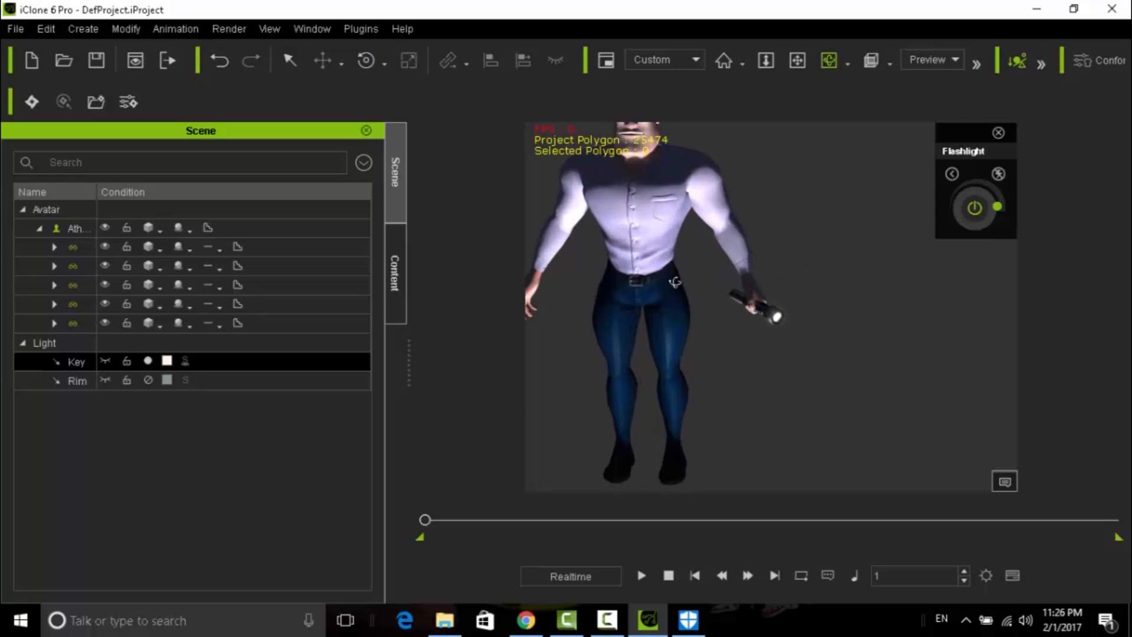
scroll(652, 279, "up", 3)
scroll(652, 281, "down", 6)
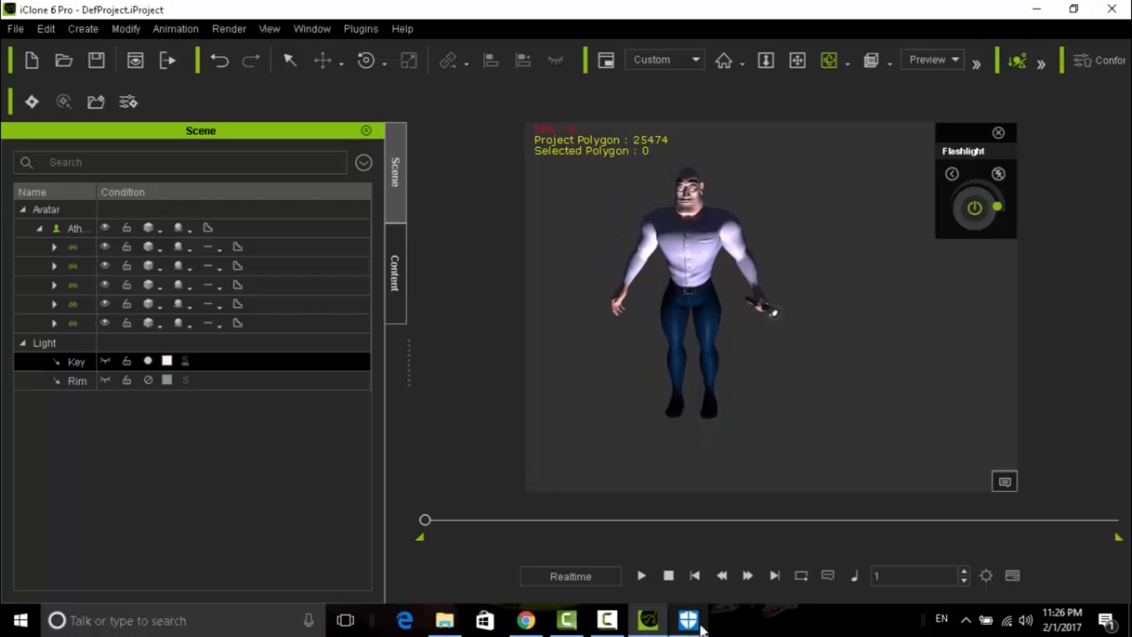
left_click(607, 621)
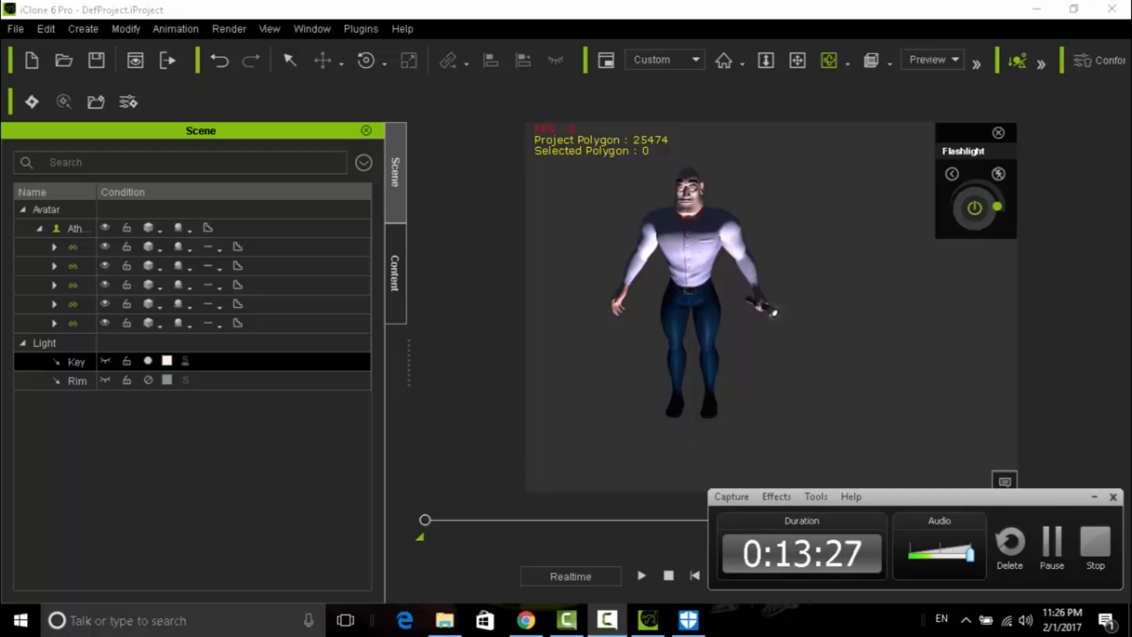
left_click(1053, 542)
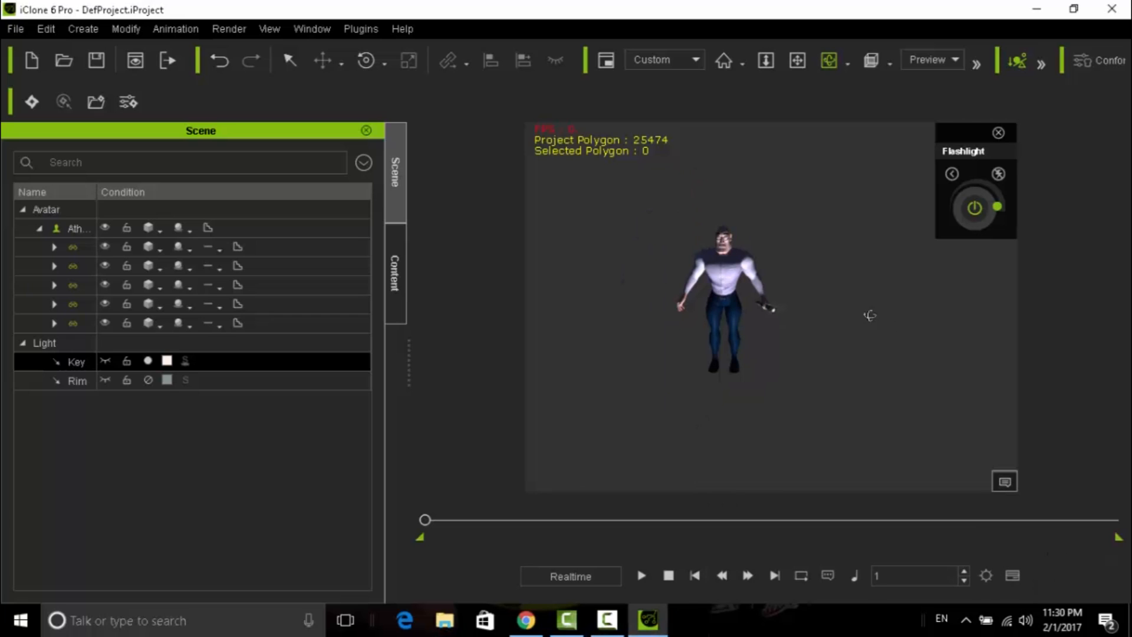
scroll(705, 283, "up", 4)
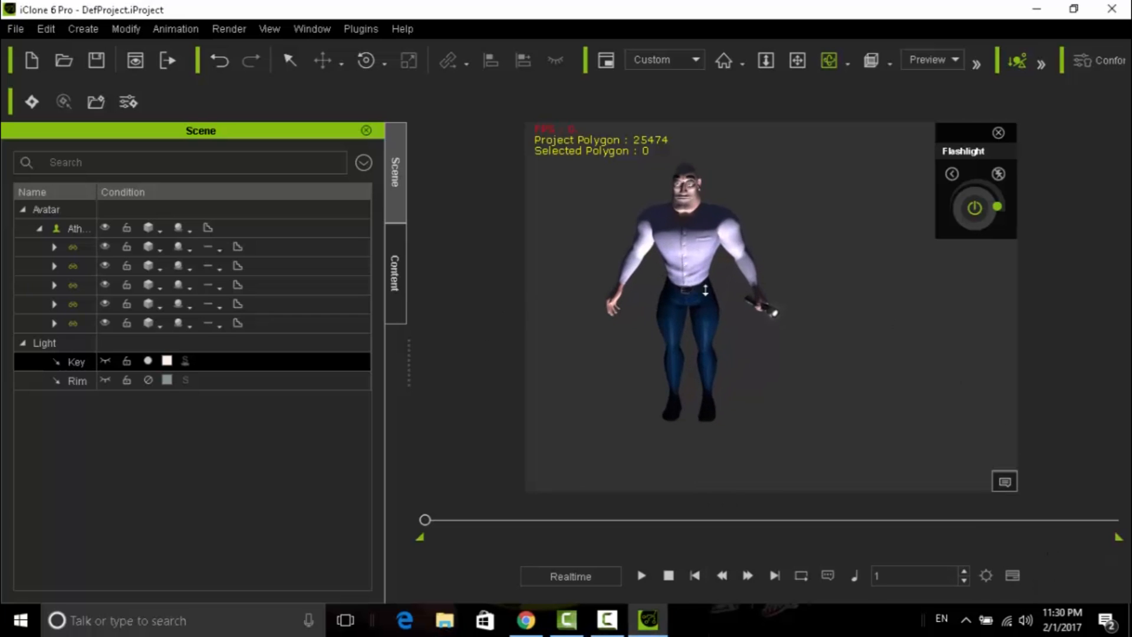
scroll(705, 291, "down", 1)
scroll(706, 291, "down", 5)
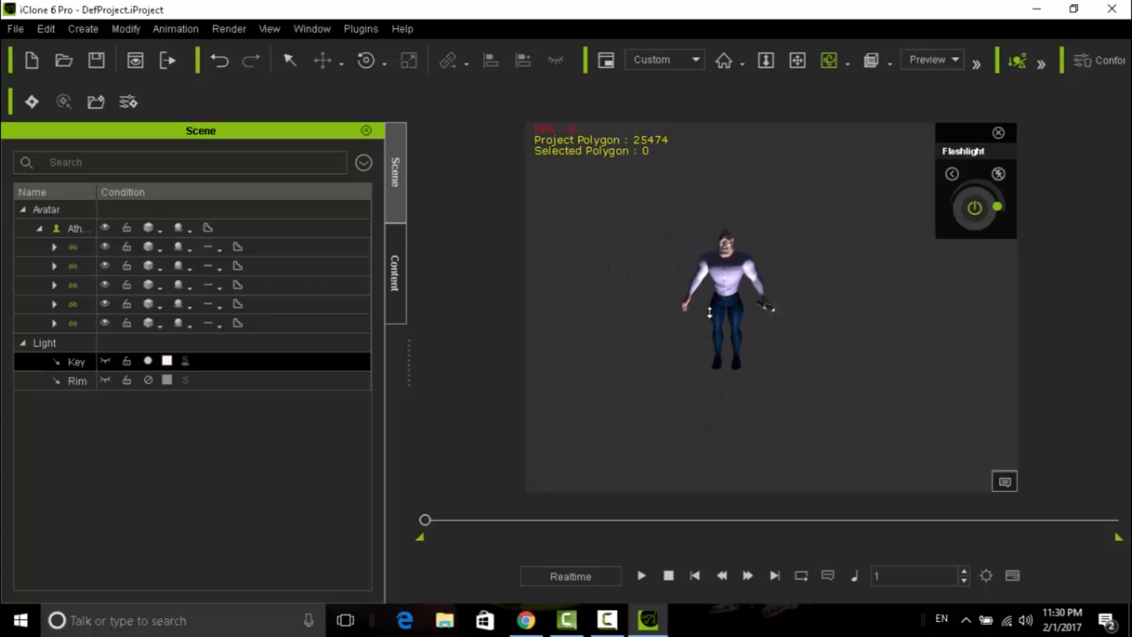
scroll(711, 315, "up", 1)
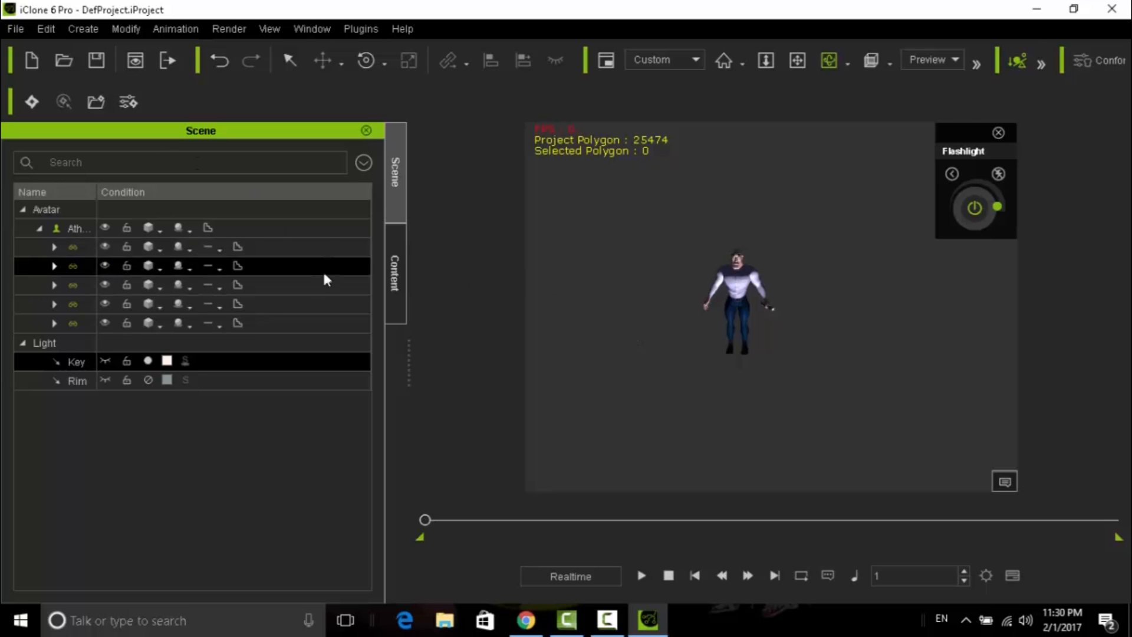
Step: Save the character with its flashlight to the custom Avatar library as man_1, and deselect the character
left_click(365, 131)
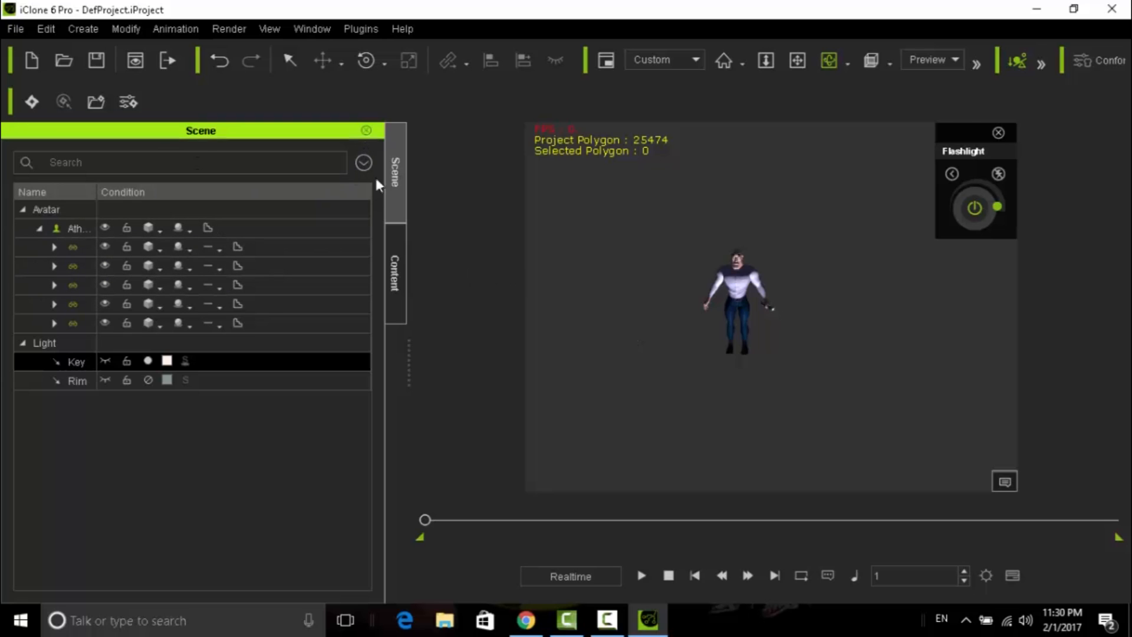
left_click(391, 253)
left_click(181, 232)
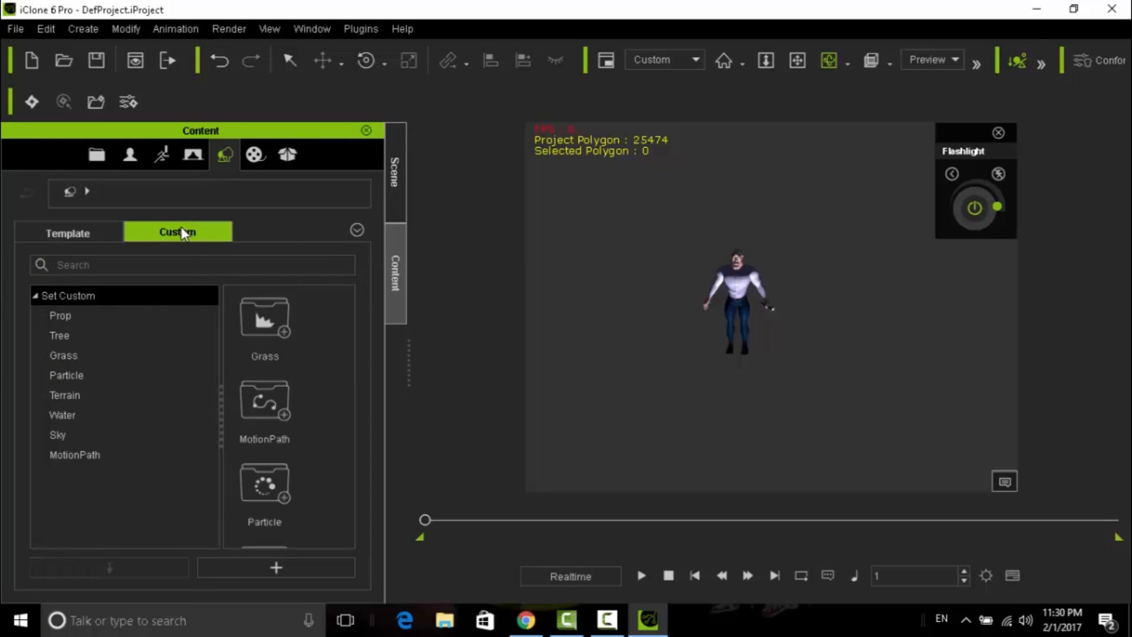
left_click(130, 155)
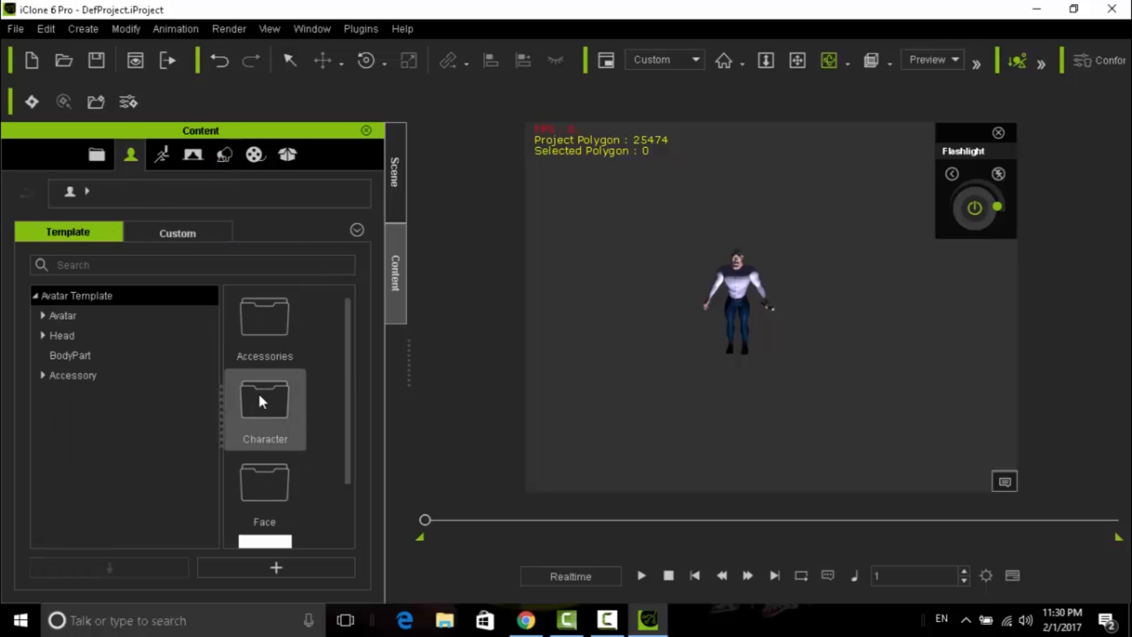
double_click(258, 415)
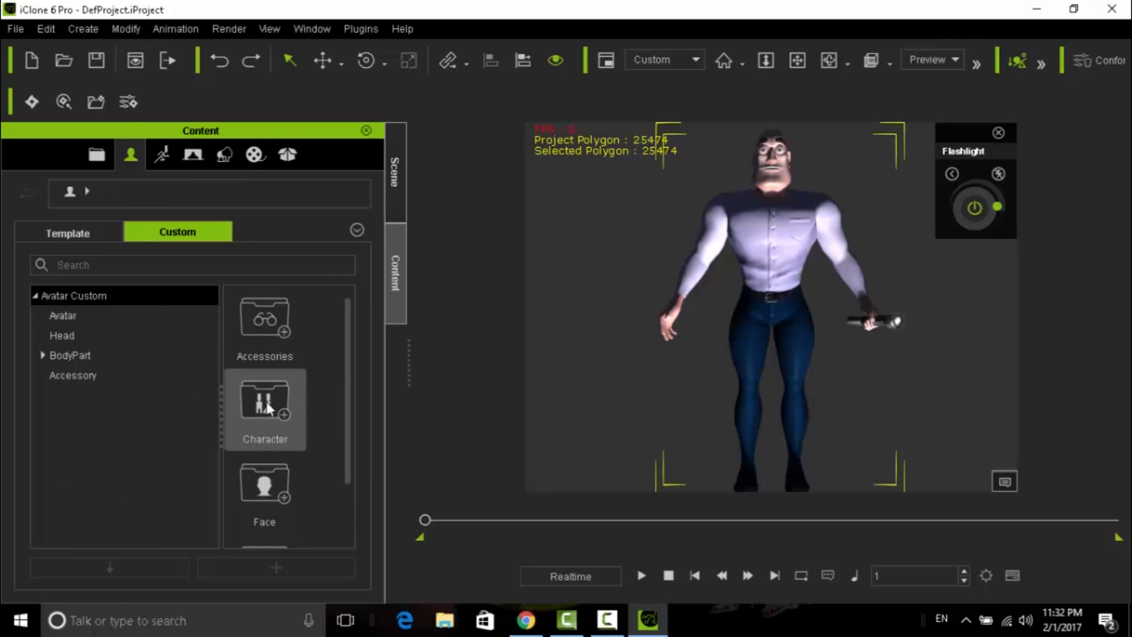
double_click(268, 403)
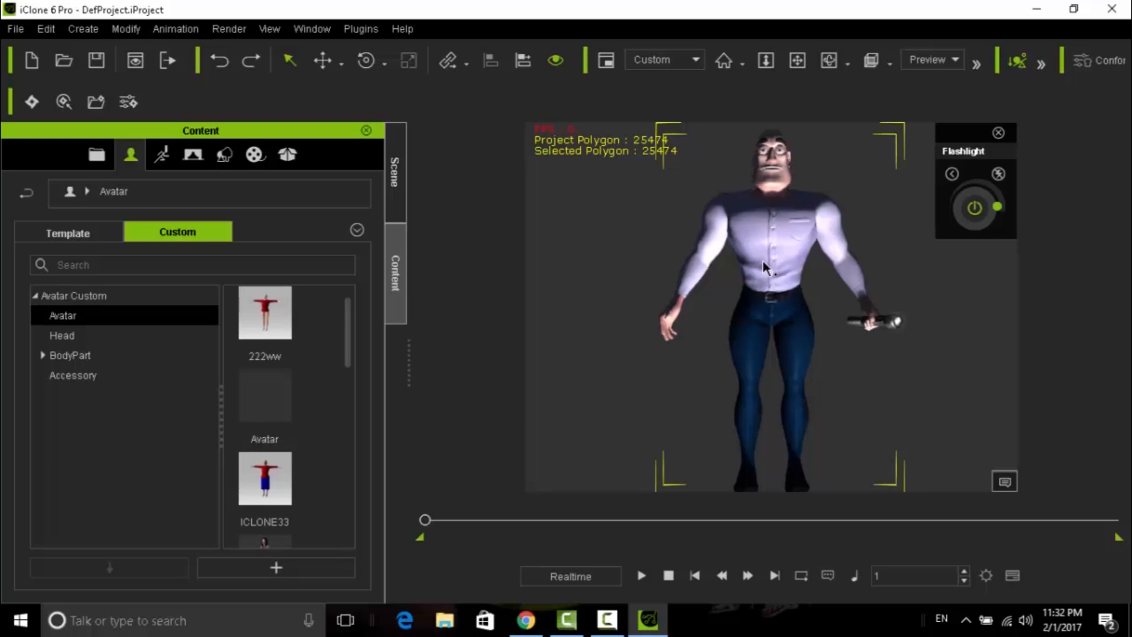
left_click(266, 567)
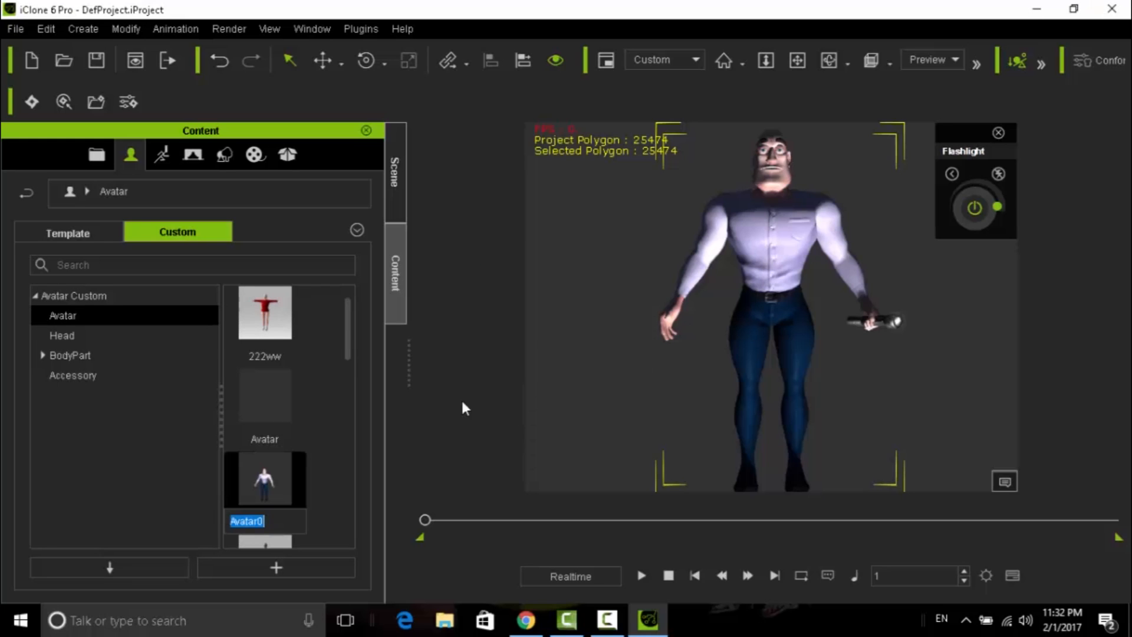
type("man_1")
key("Return")
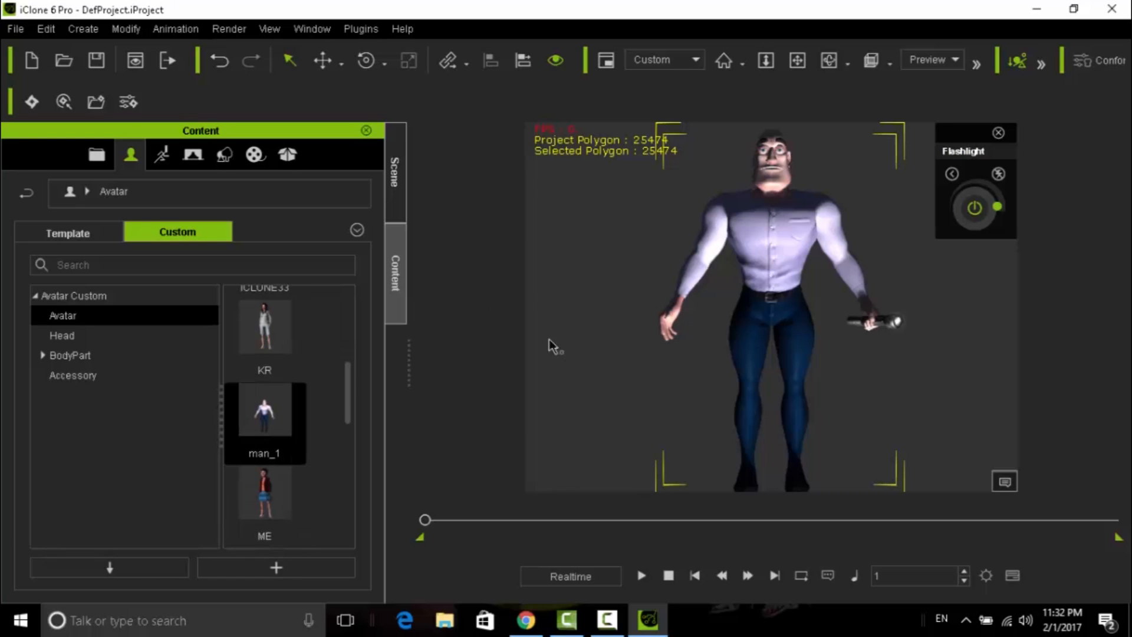
scroll(556, 320, "down", 5)
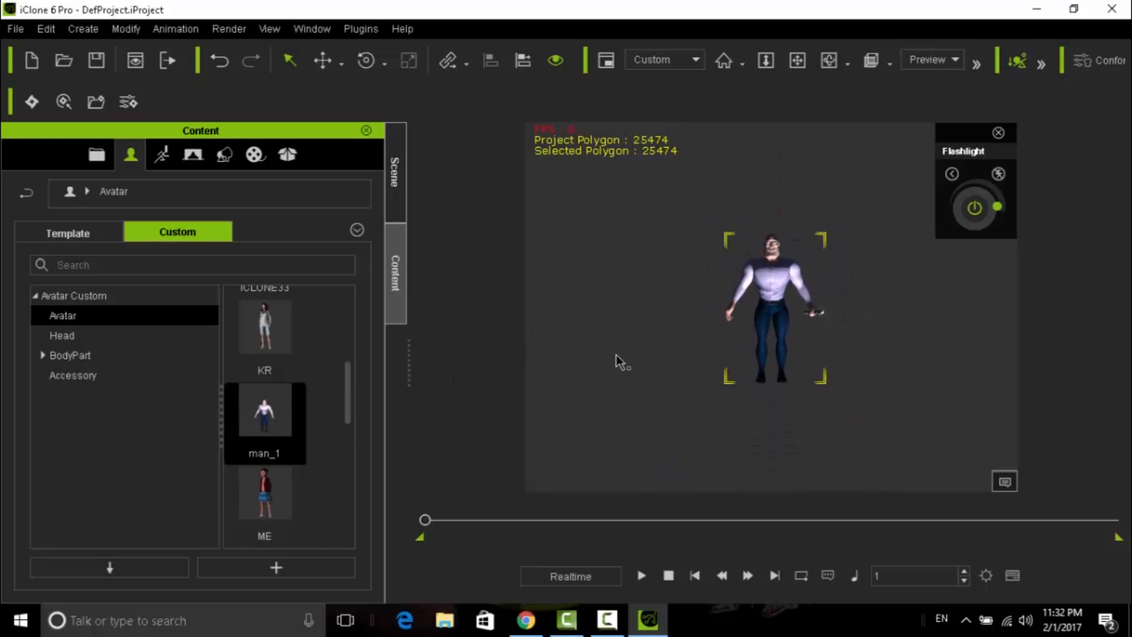
left_click(617, 355)
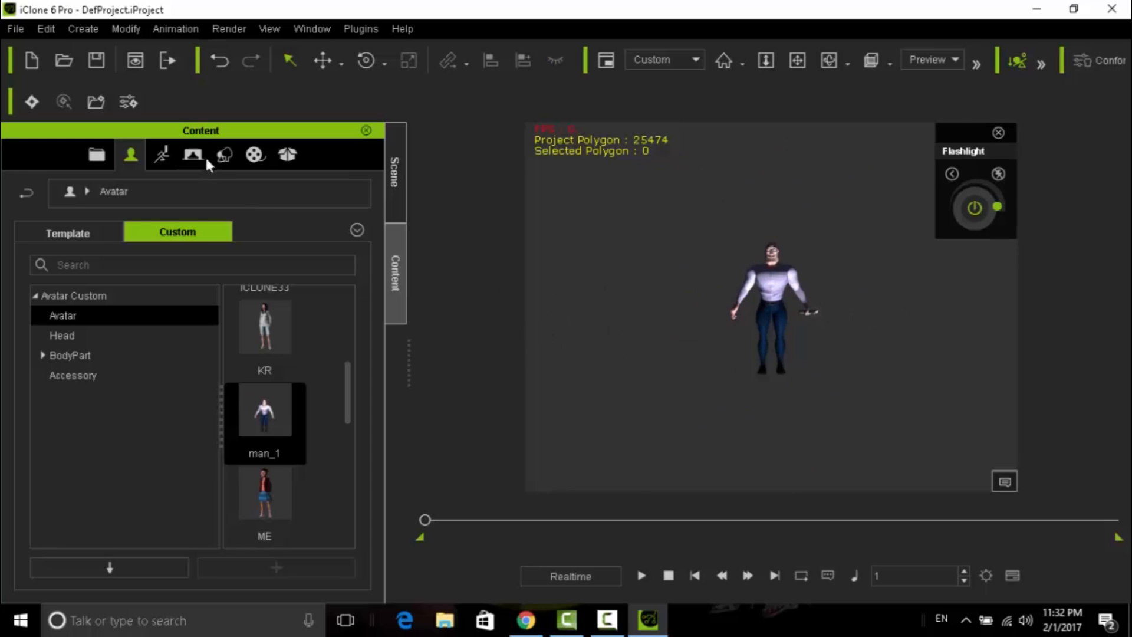
Step: Add the Floor_001 prop from the Wall and Floor set of 3D Blocks (Substance) to the scene and dismiss the file reminder
left_click(225, 154)
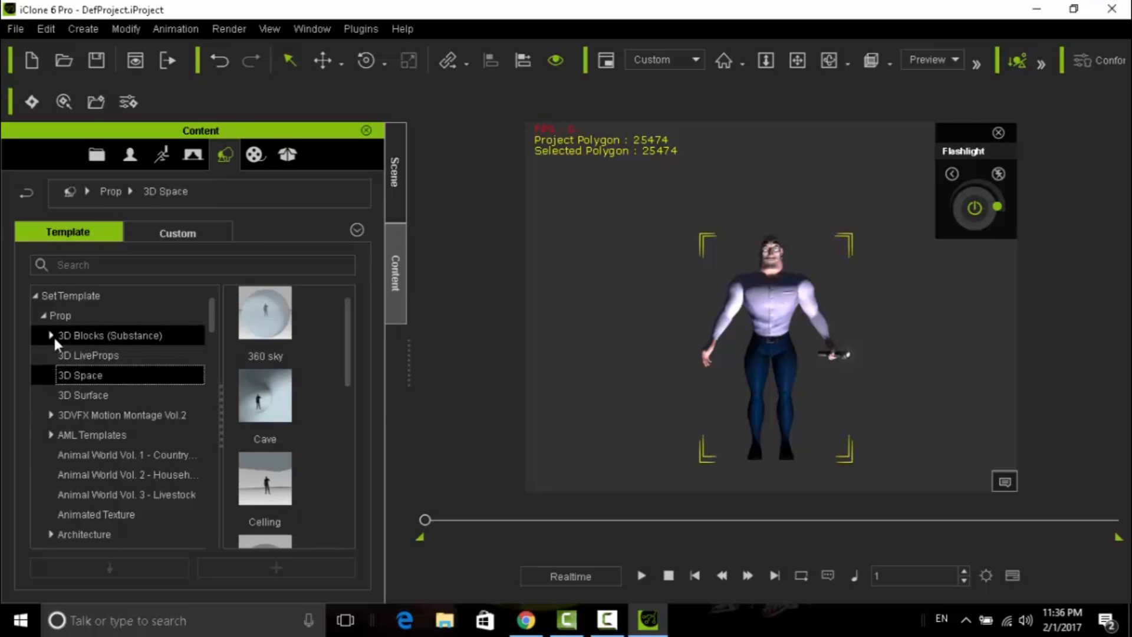
left_click(52, 335)
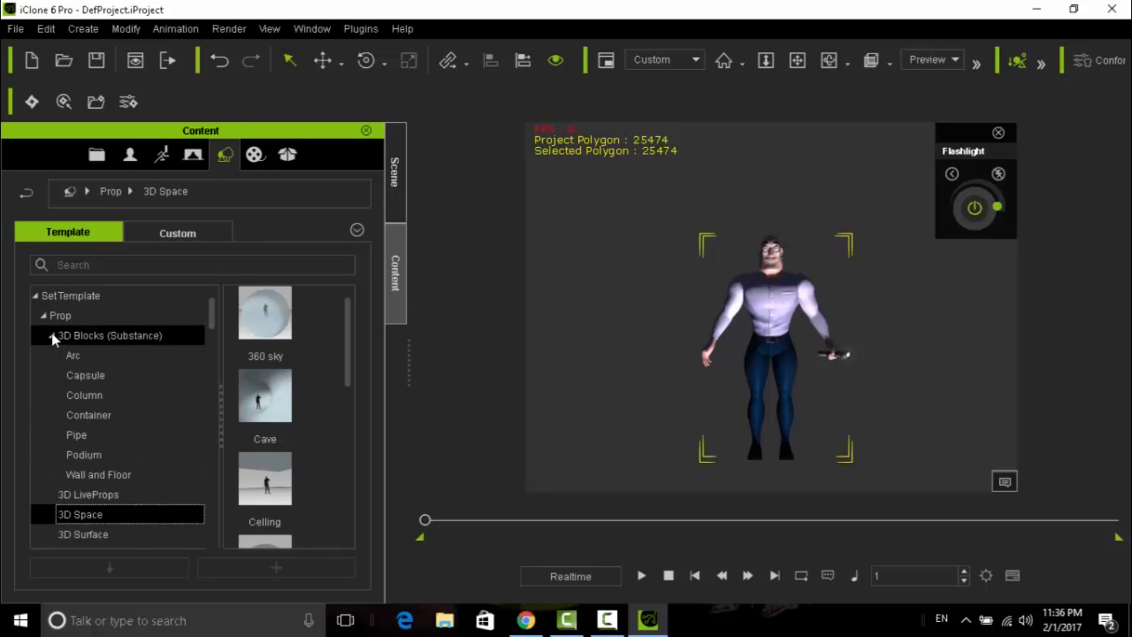
left_click(94, 474)
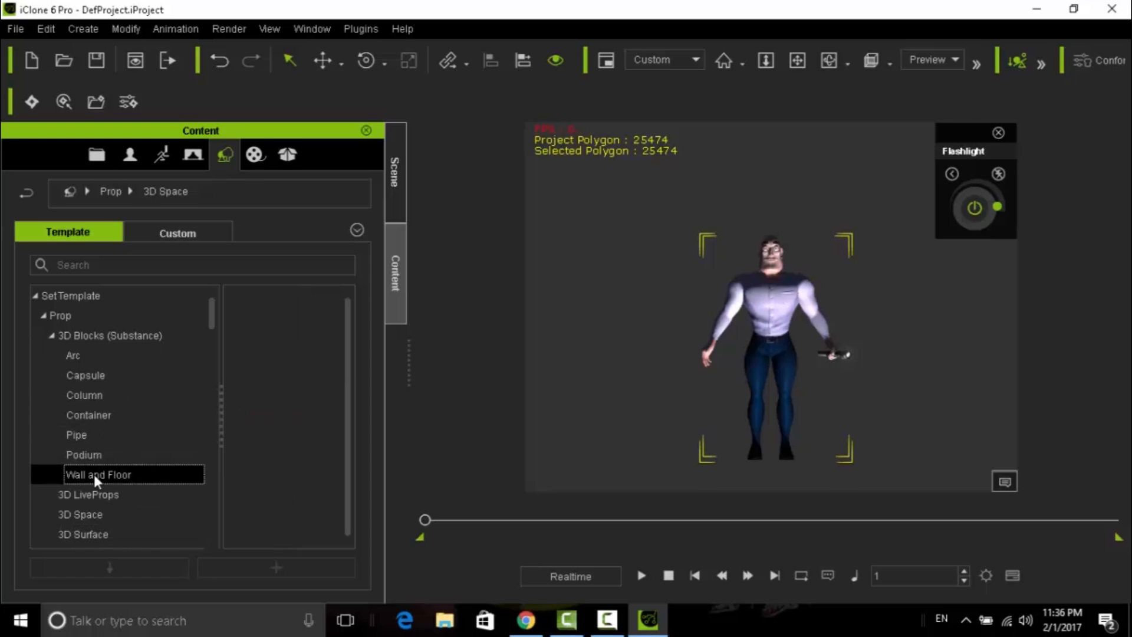
left_click_drag(348, 404, 347, 417)
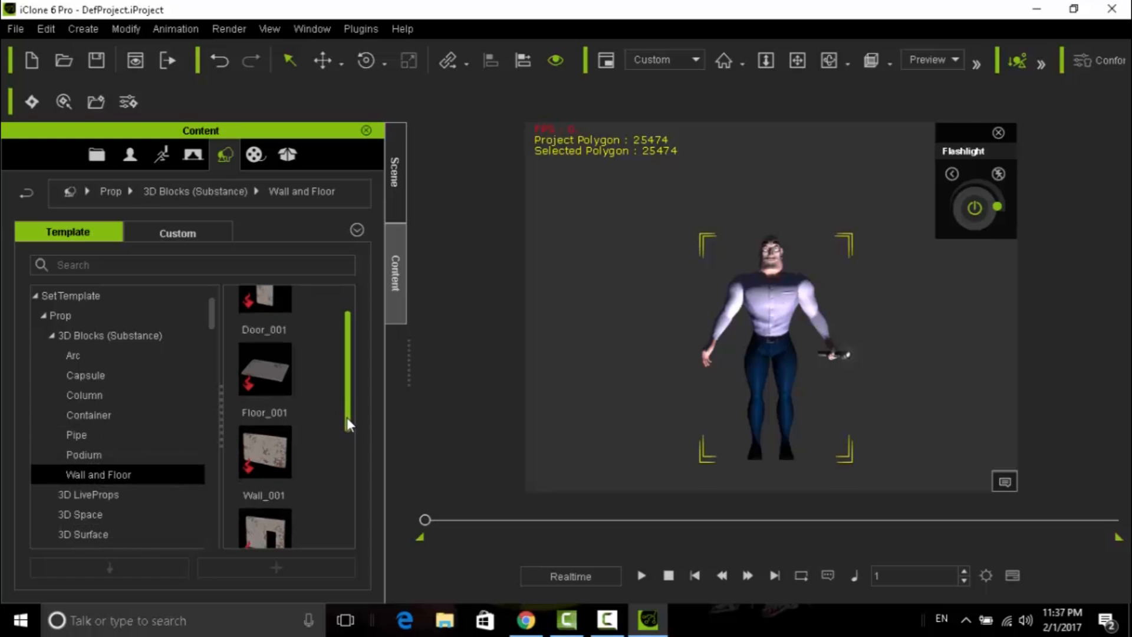
double_click(280, 378)
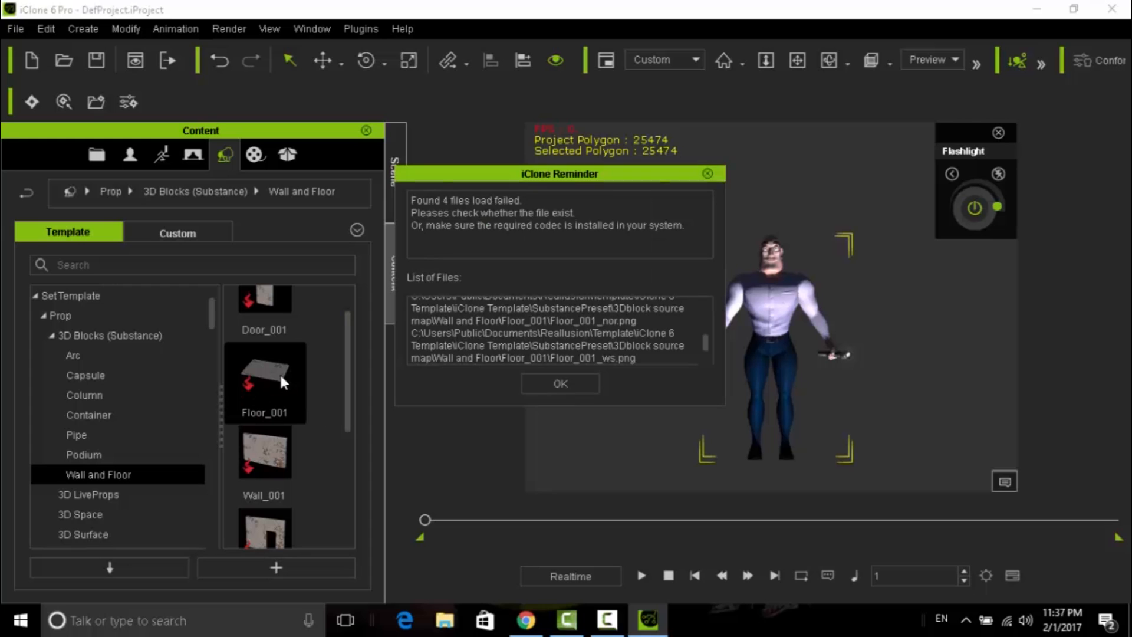
left_click(559, 392)
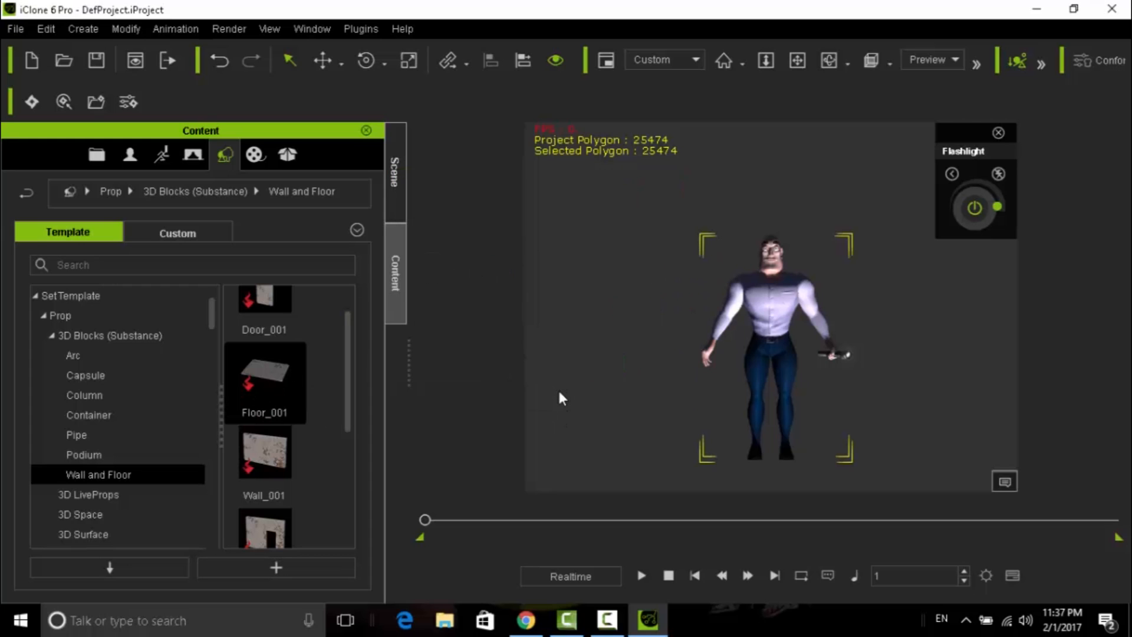
scroll(599, 371, "down", 8)
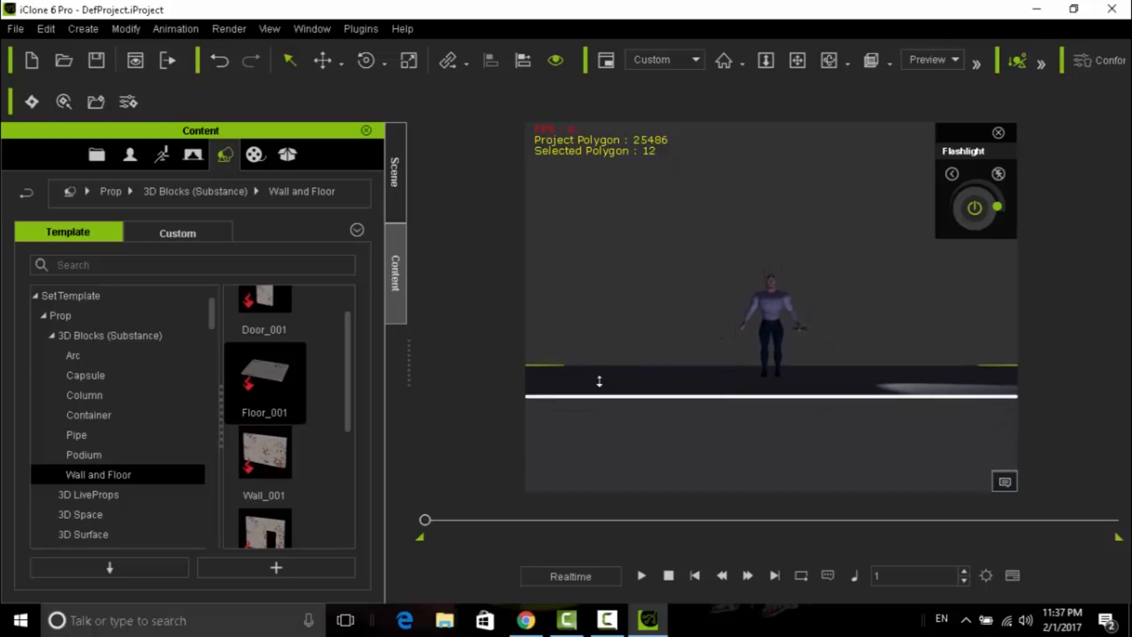
scroll(599, 381, "up", 4)
scroll(599, 381, "down", 3)
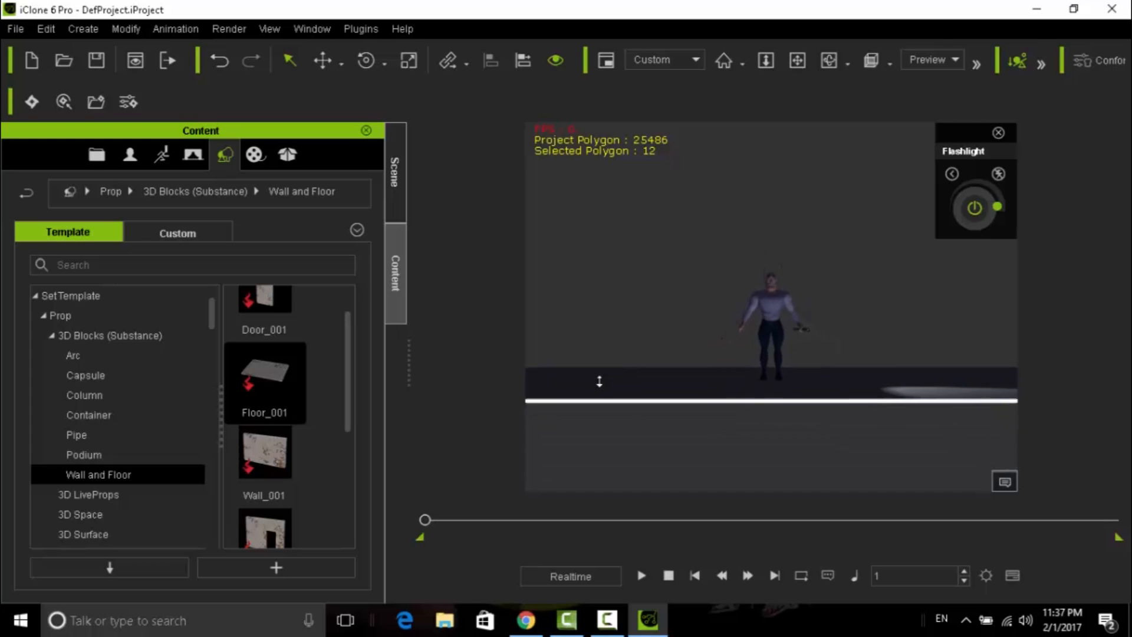
left_click(829, 61)
left_click_drag(690, 283, 704, 426)
scroll(682, 348, "down", 6)
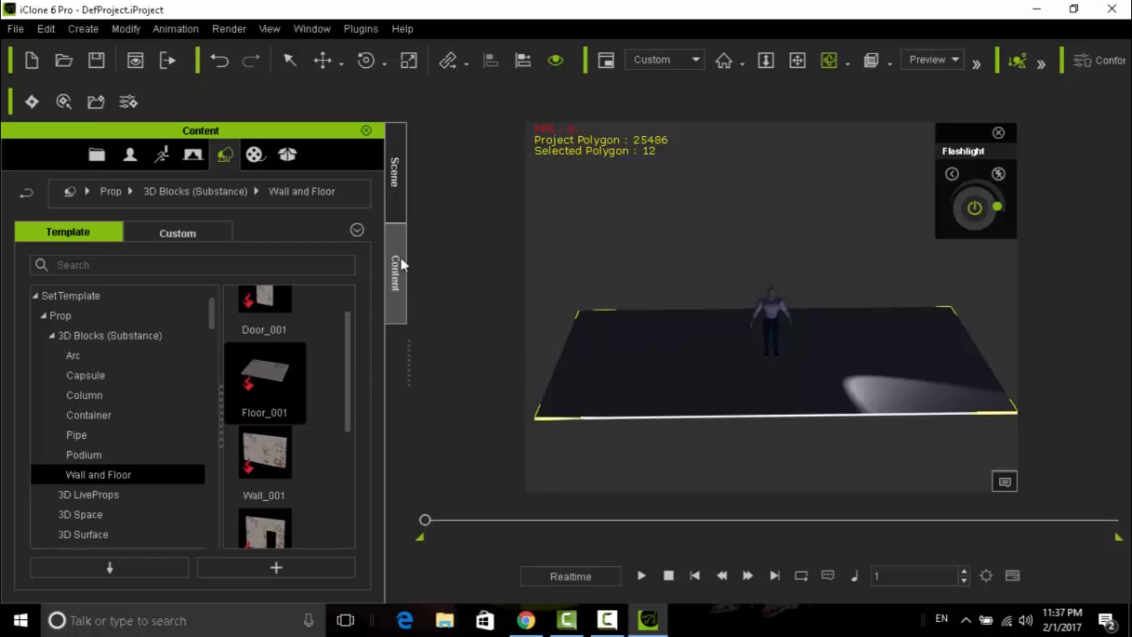
Step: Open the material and texture settings of the Floor_001 prop
left_click(395, 176)
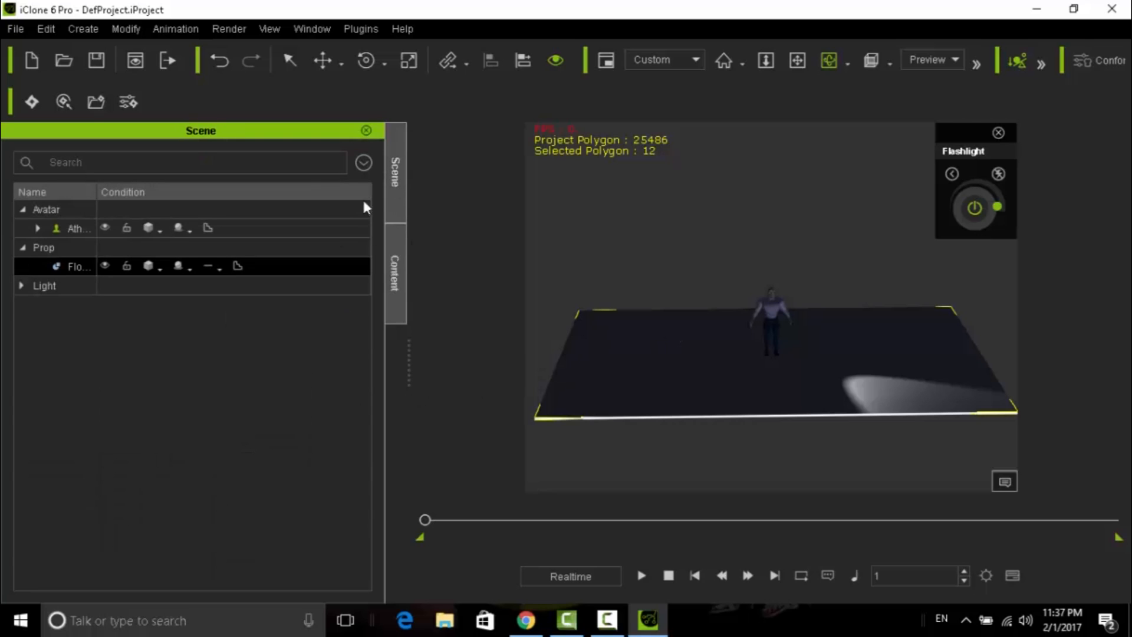
left_click(312, 28)
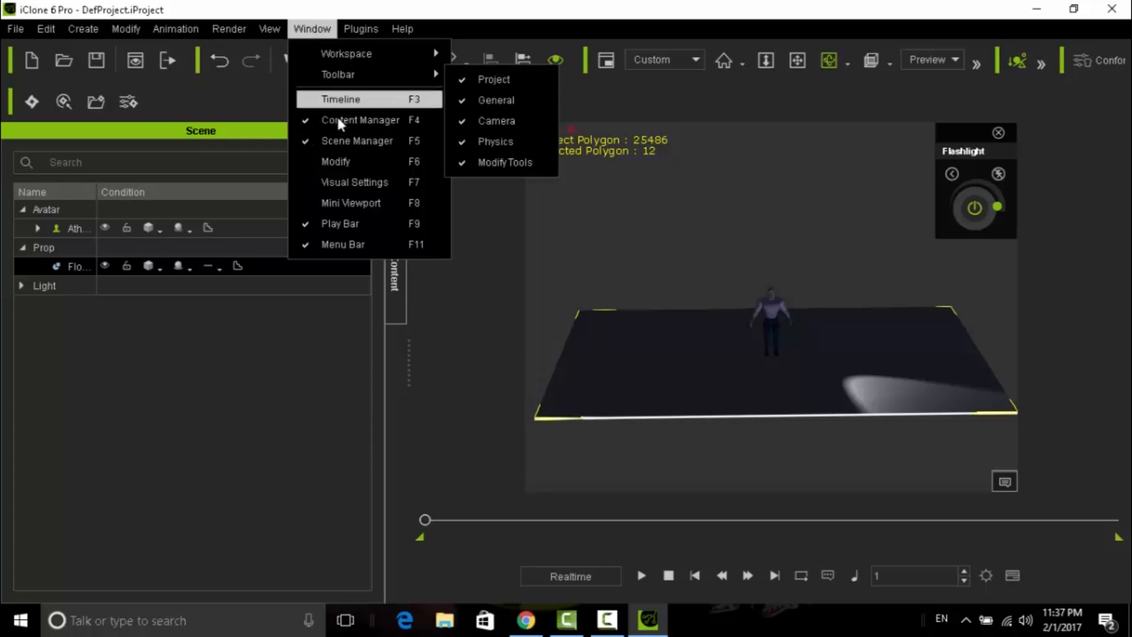
left_click(334, 161)
left_click(159, 137)
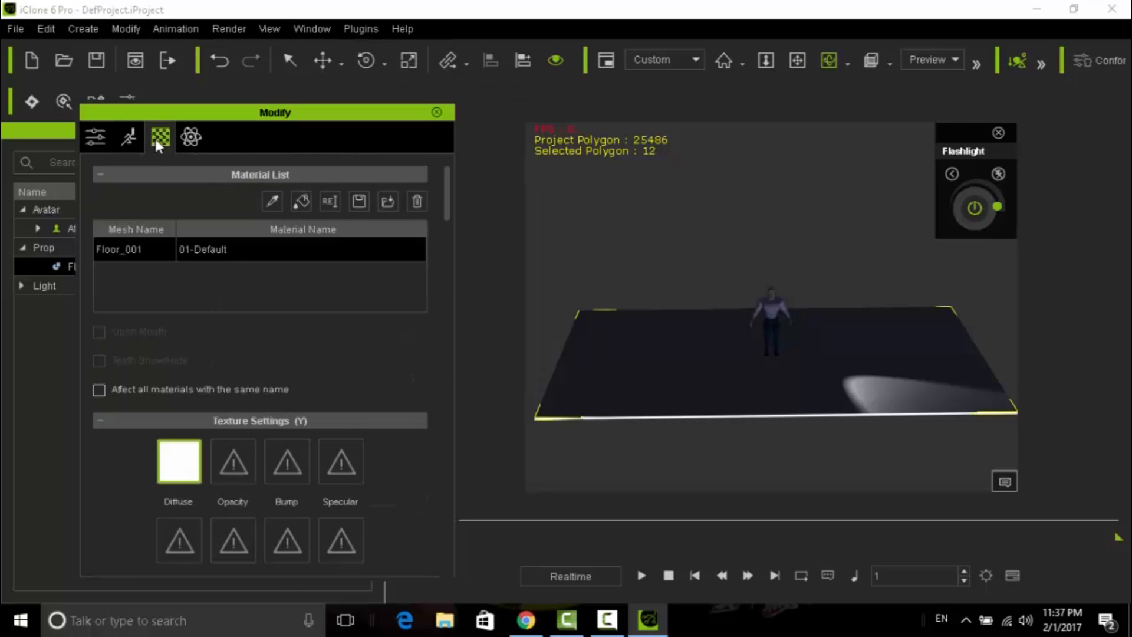
double_click(187, 462)
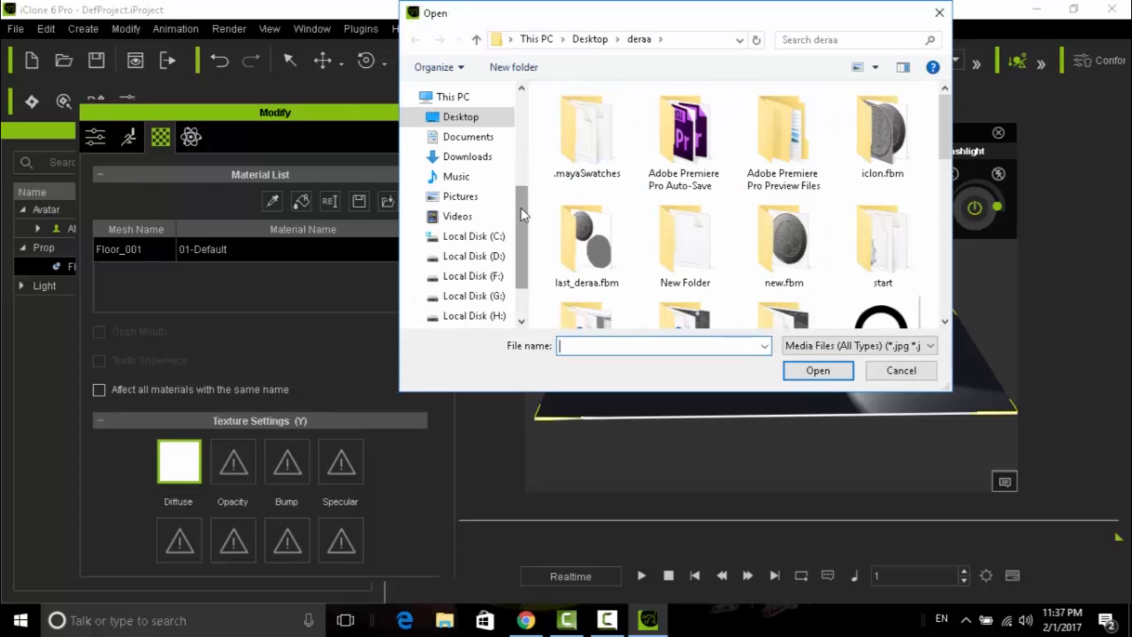
left_click(902, 371)
scroll(200, 449, "down", 2)
scroll(204, 455, "down", 3)
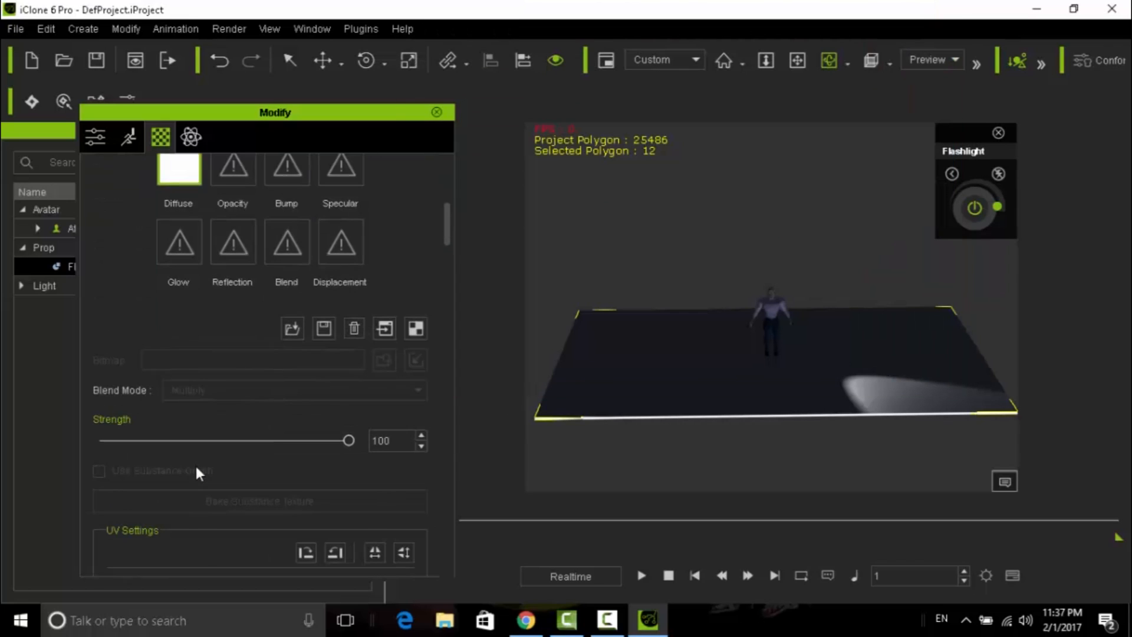
left_click_drag(447, 232, 450, 189)
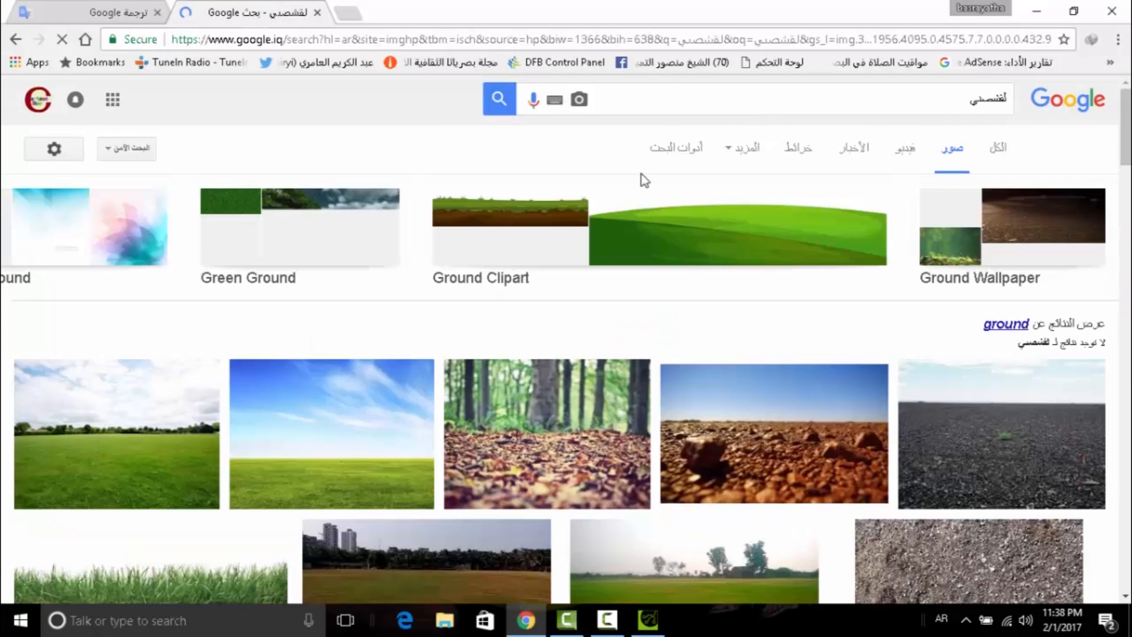
Step: Find the plain brown Texturify ground texture in the image results and save it to the Desktop as download
scroll(622, 328, "down", 10)
scroll(624, 327, "down", 1)
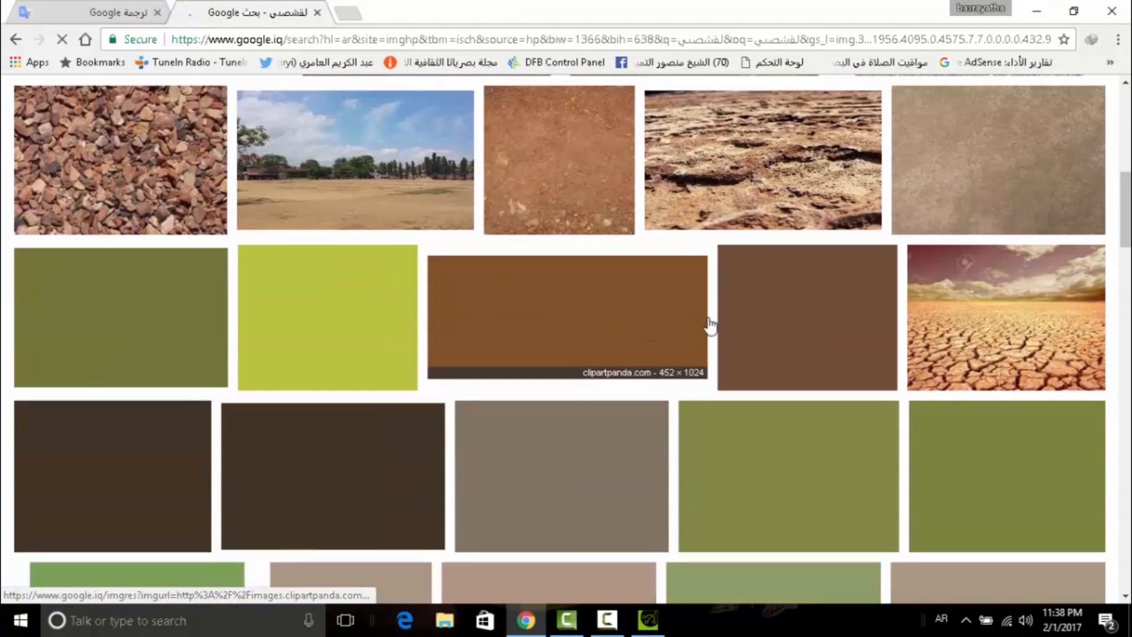
left_click(963, 157)
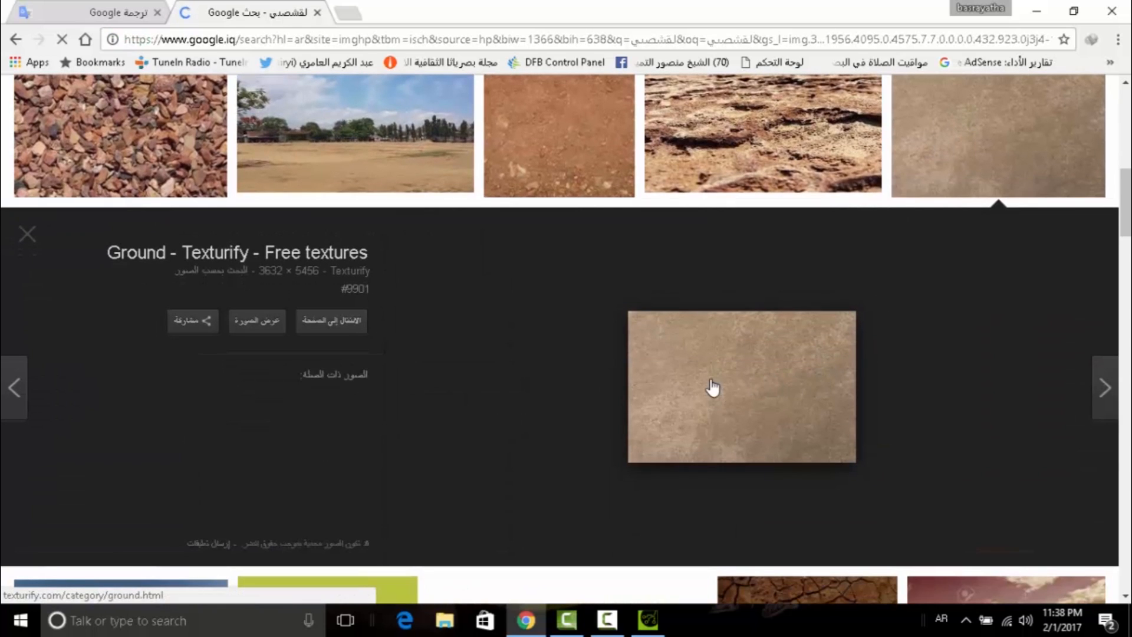
right_click(699, 388)
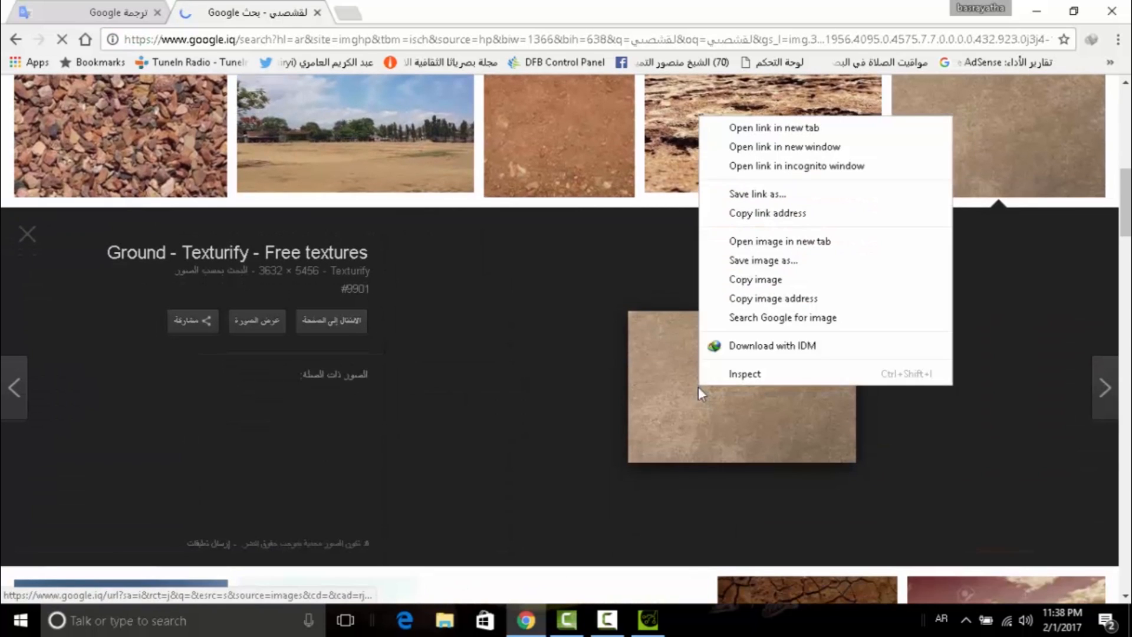
left_click(753, 264)
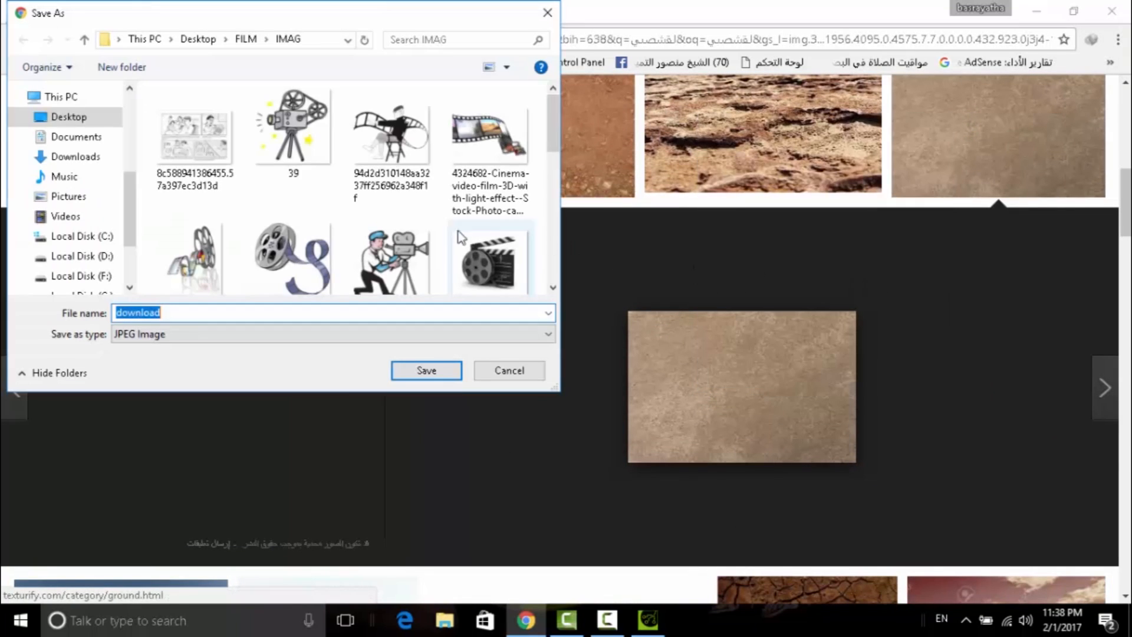
left_click(61, 118)
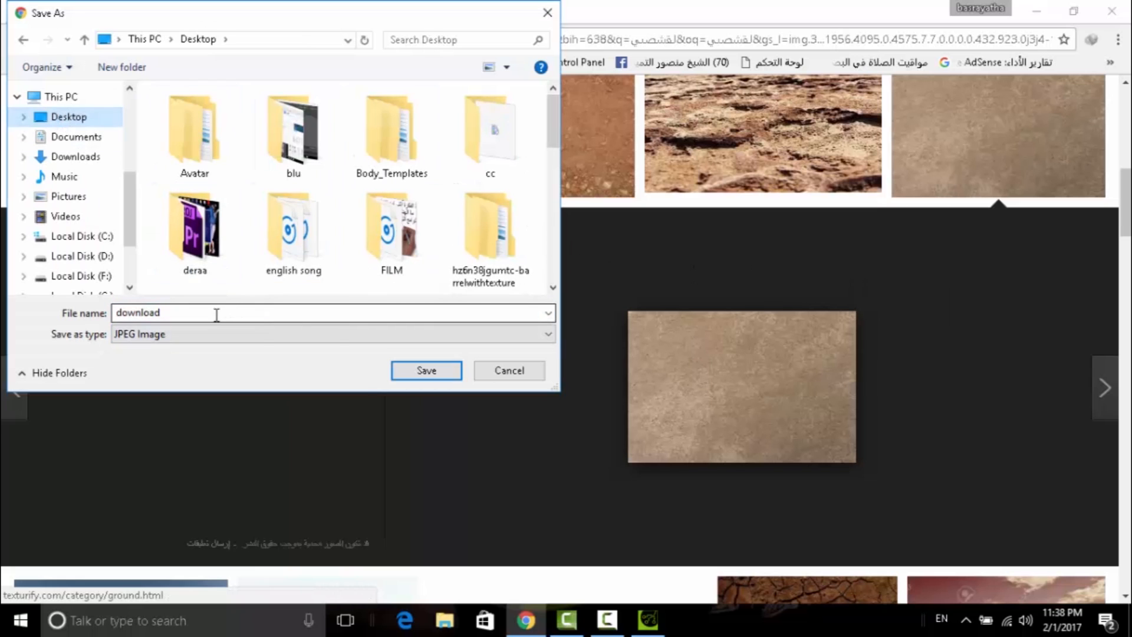
left_click(420, 372)
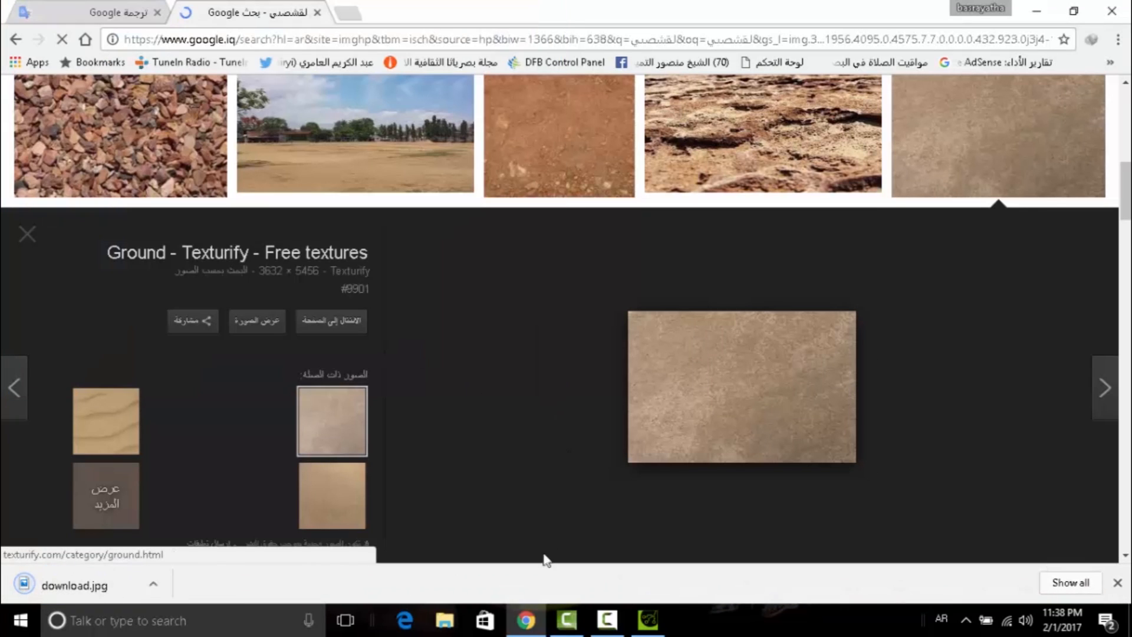
Step: Switch to iClone and load the download image from the Desktop as the floor's Diffuse texture
left_click(652, 622)
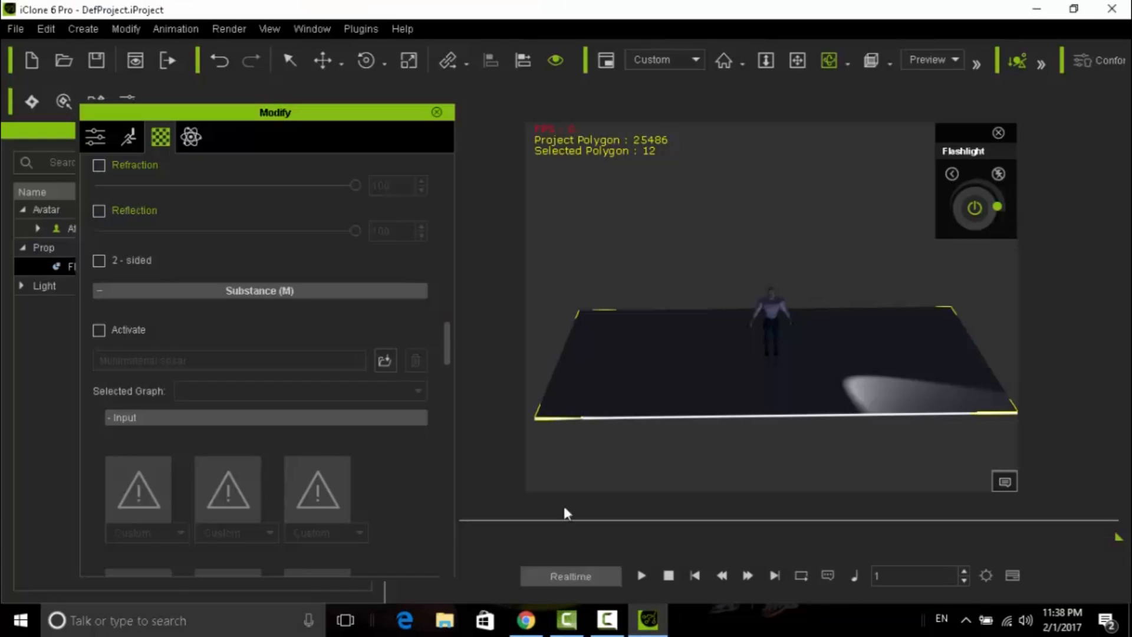
scroll(230, 313, "up", 5)
left_click_drag(447, 292, 445, 192)
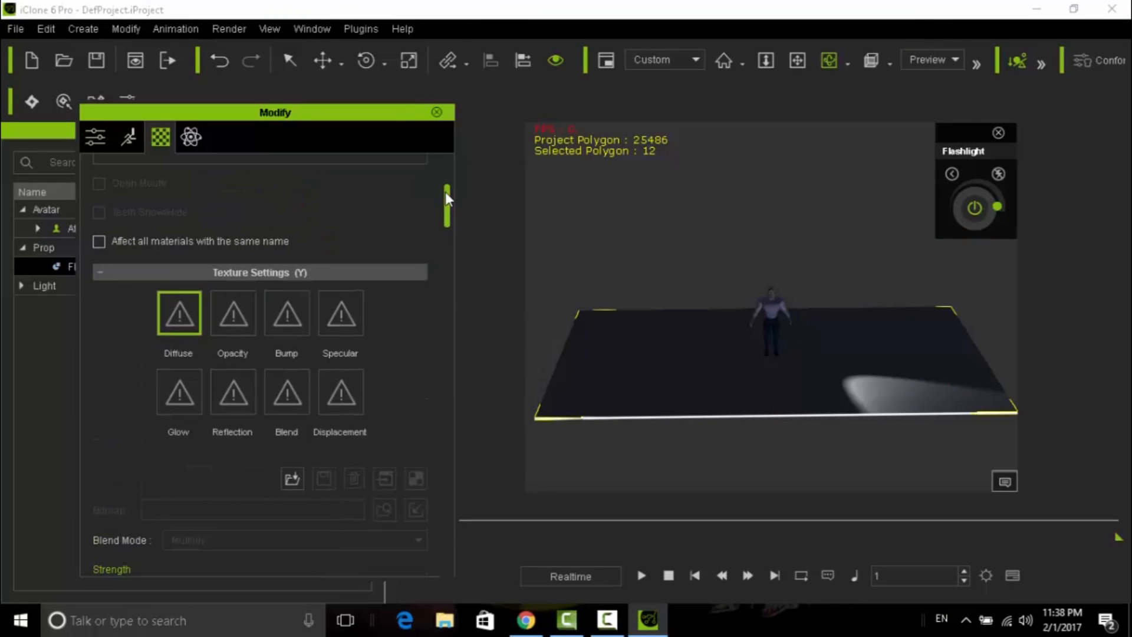
double_click(192, 309)
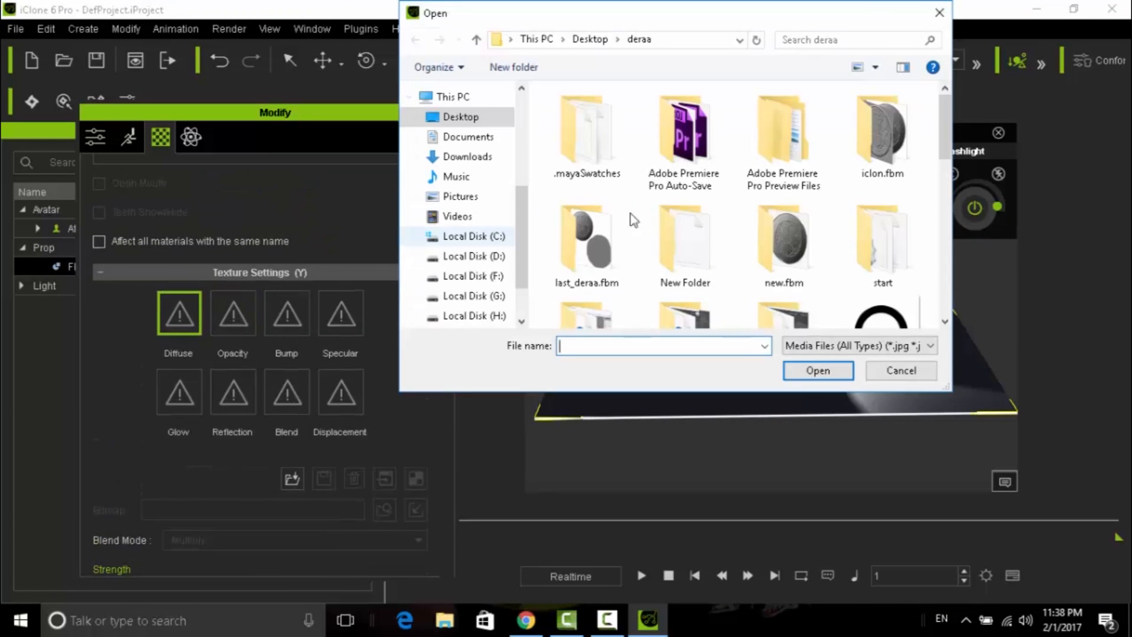
left_click(590, 39)
scroll(946, 227, "down", 3)
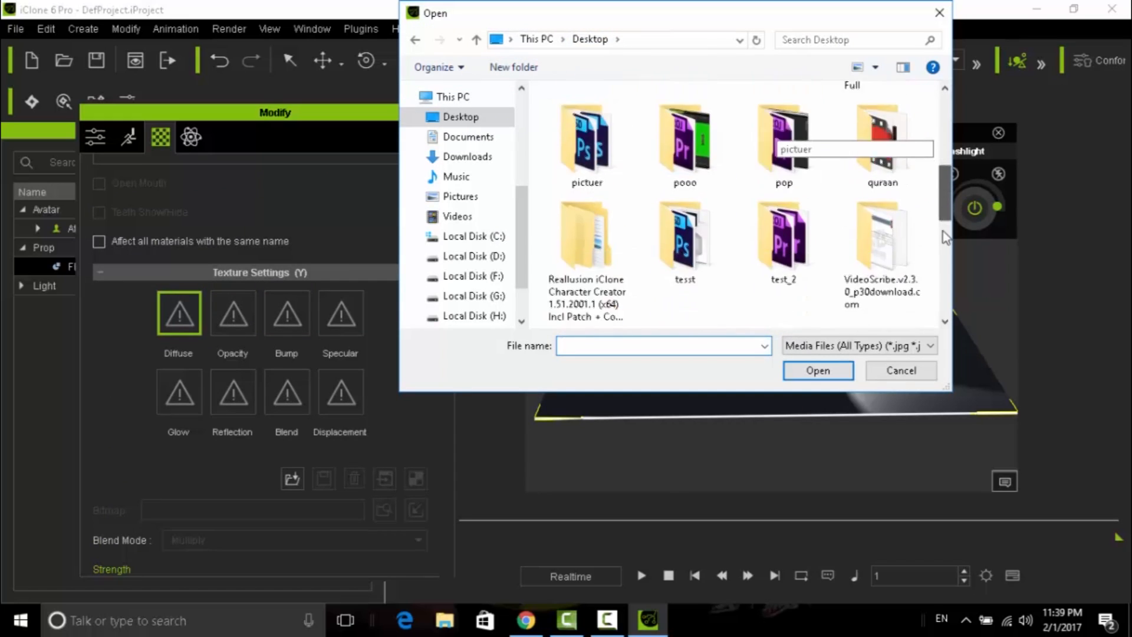
scroll(946, 227, "down", 5)
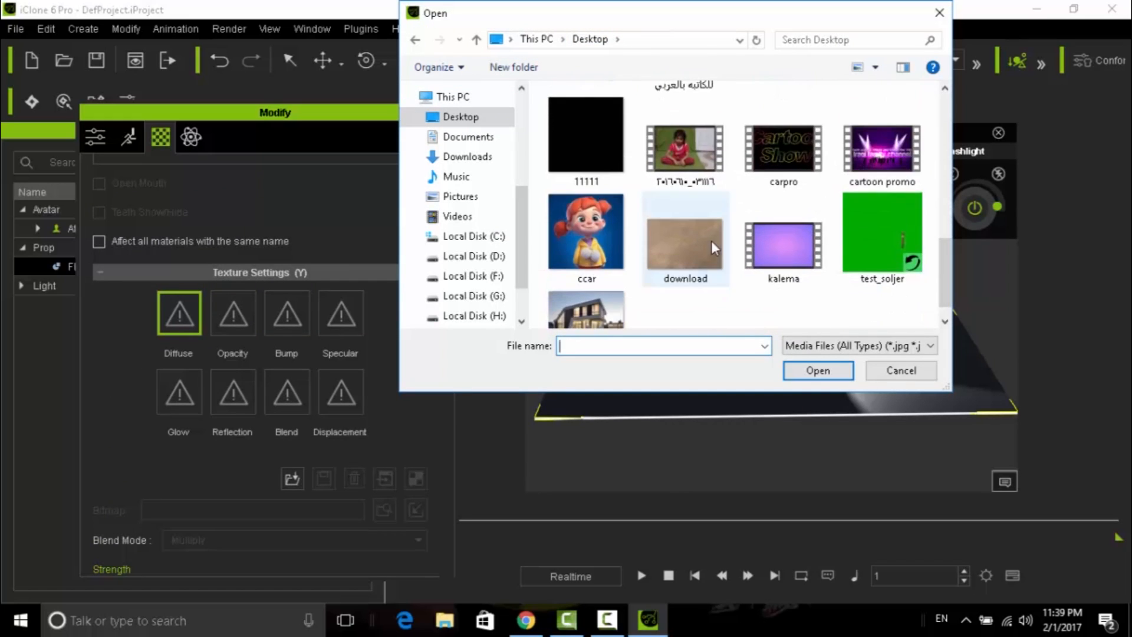
double_click(711, 240)
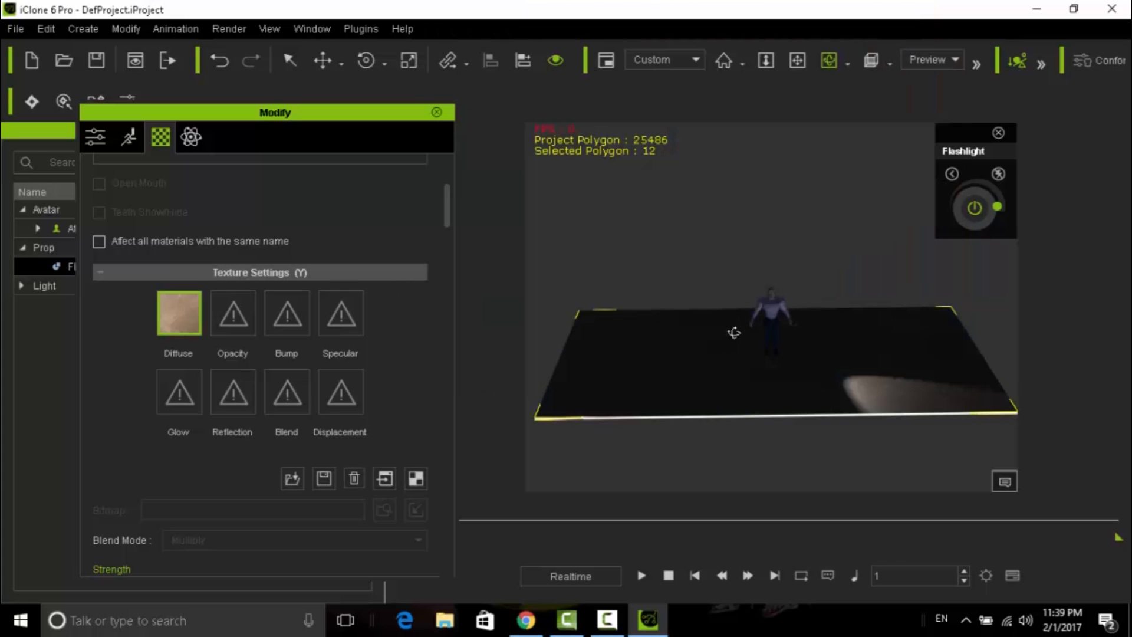
scroll(735, 332, "up", 4)
scroll(728, 325, "down", 3)
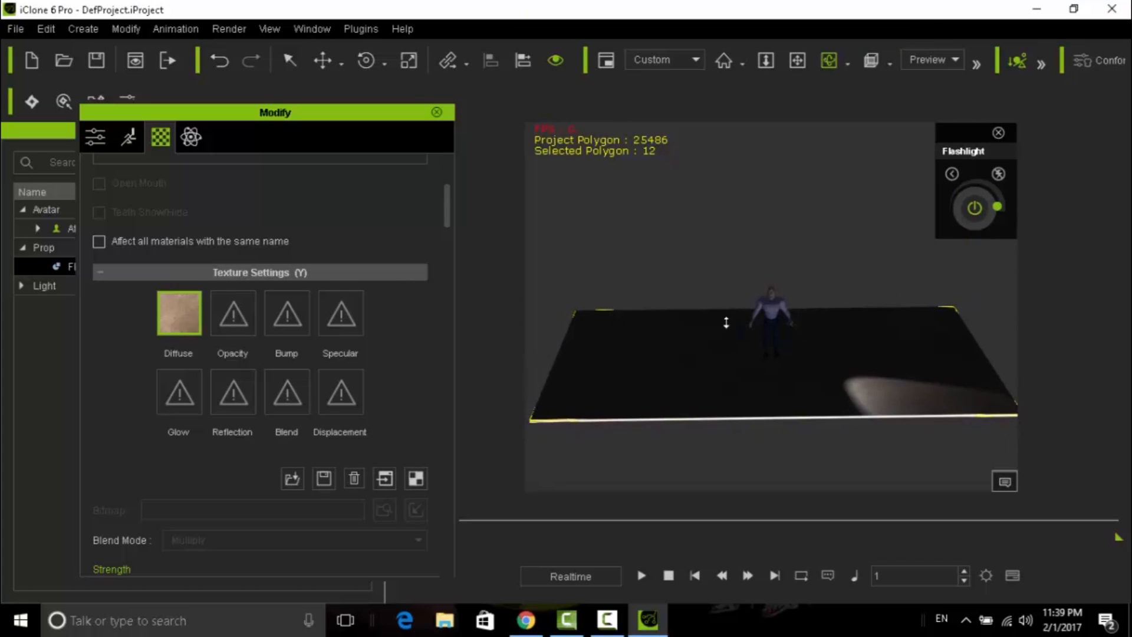
scroll(721, 313, "up", 4)
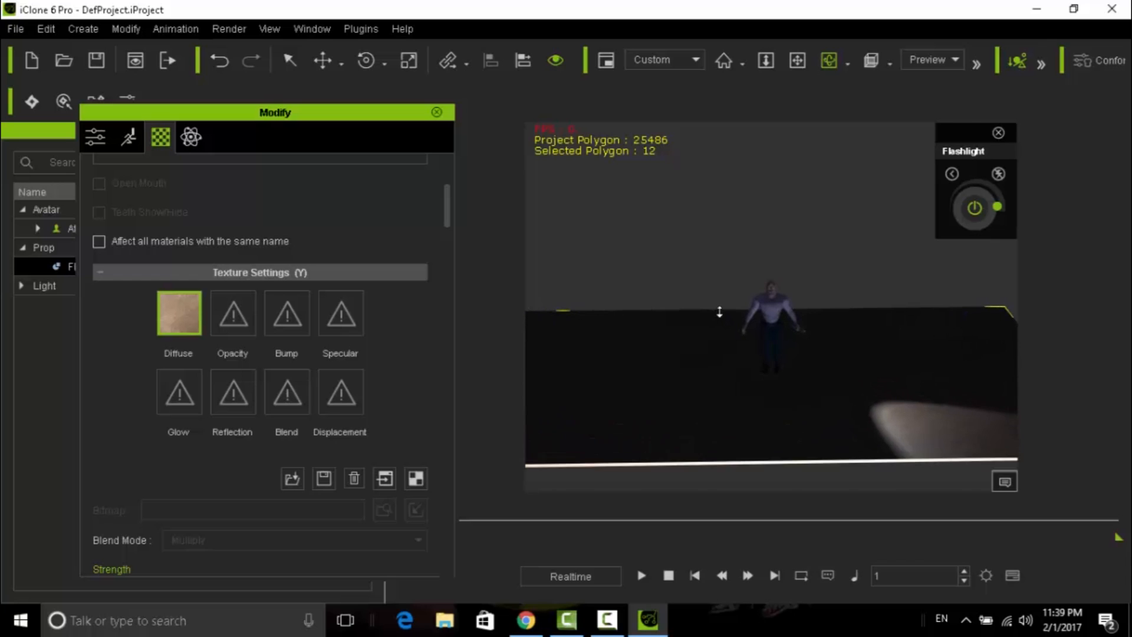
scroll(720, 312, "down", 4)
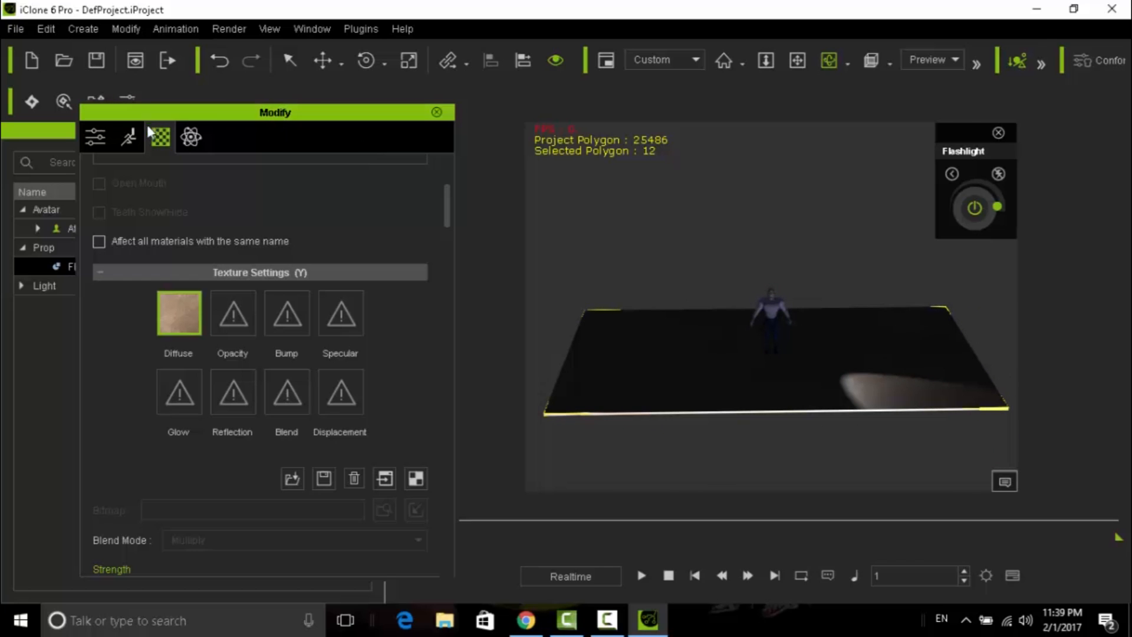
Step: Dock the floating Modify panel, add the Wall_001 prop from the Wall and Floor set, and dismiss the file reminder
left_click_drag(397, 114, 330, 395)
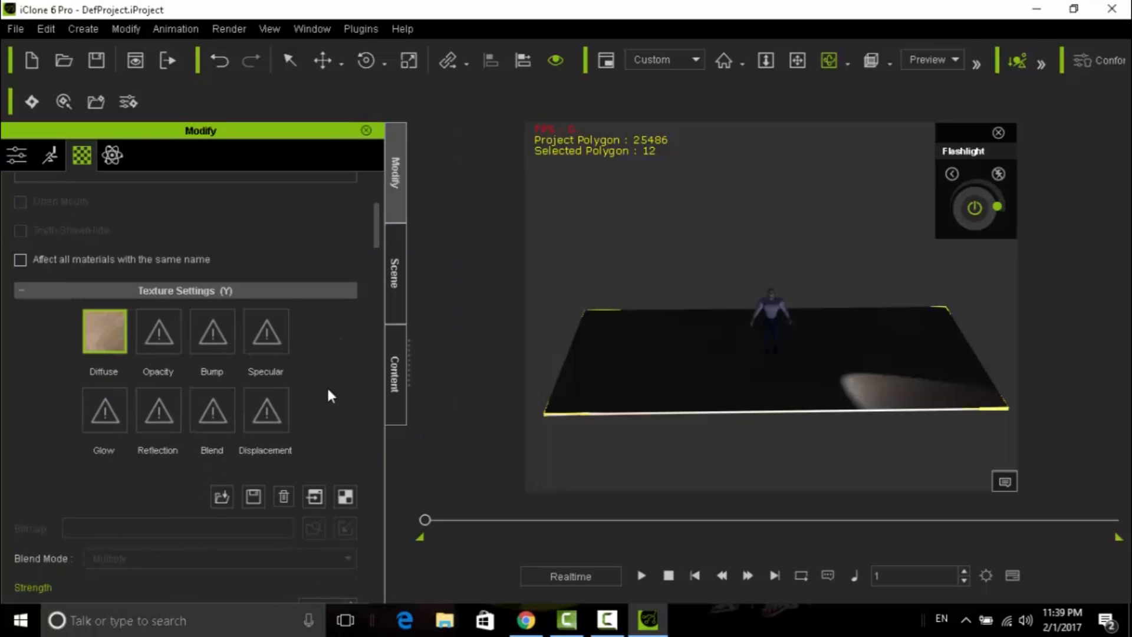
left_click(394, 364)
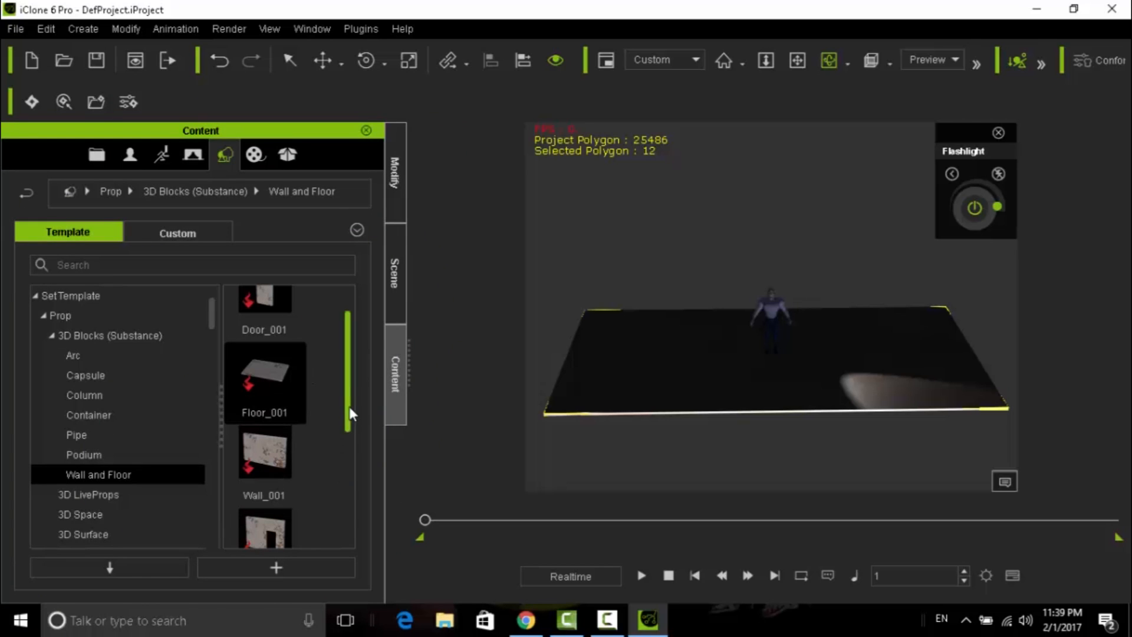
left_click_drag(349, 413, 348, 437)
double_click(264, 391)
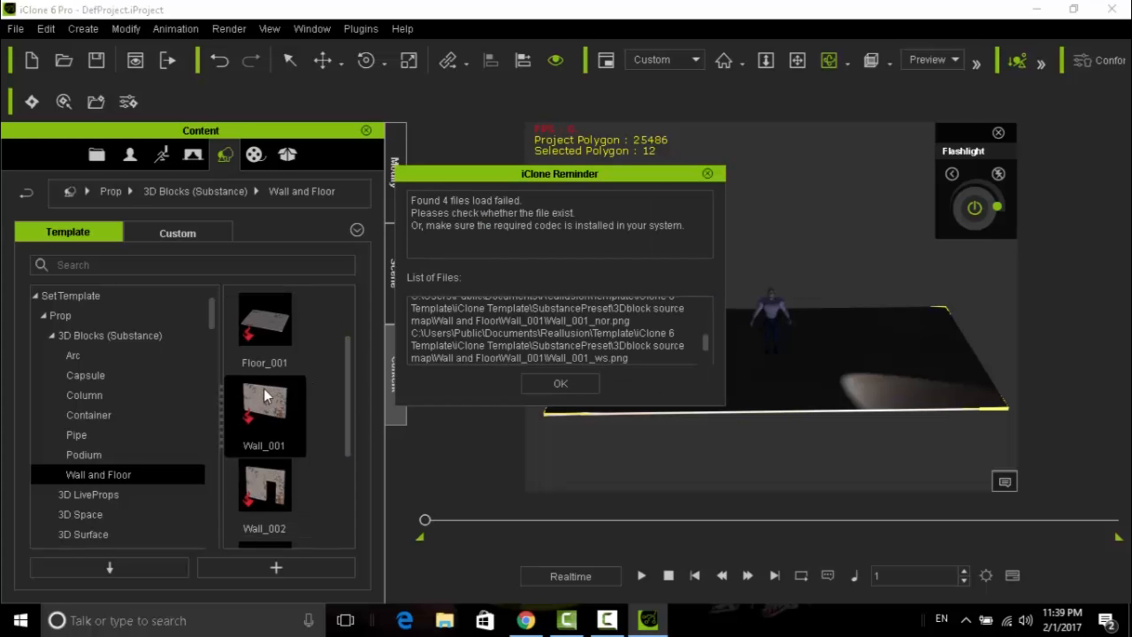
left_click(553, 385)
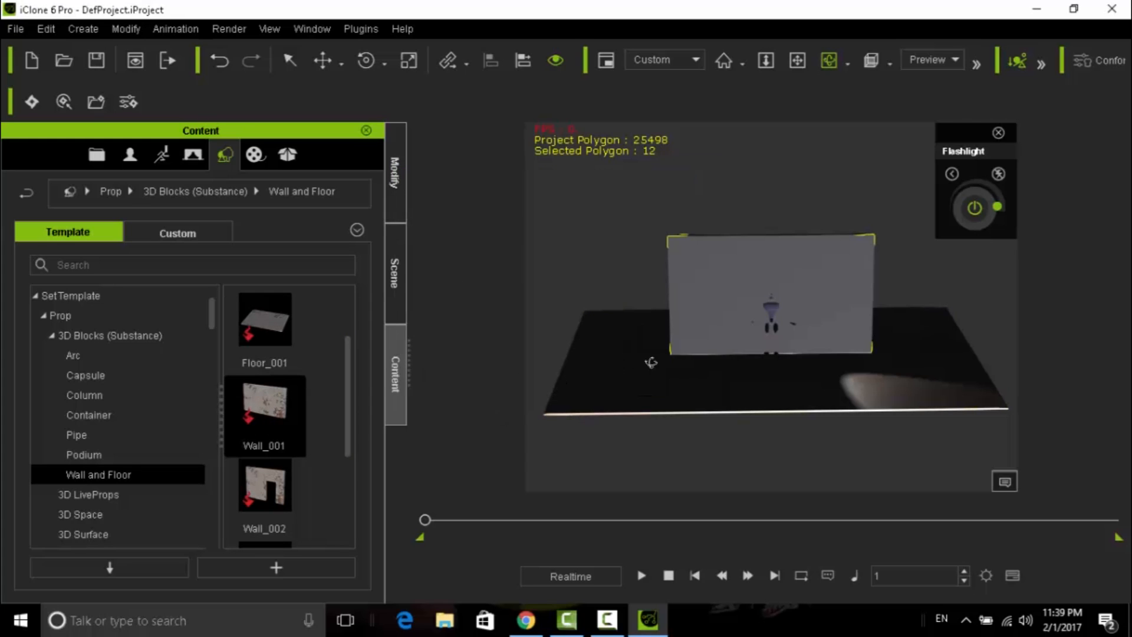
Step: Move the wall behind the character to the back edge of the floor
left_click(326, 53)
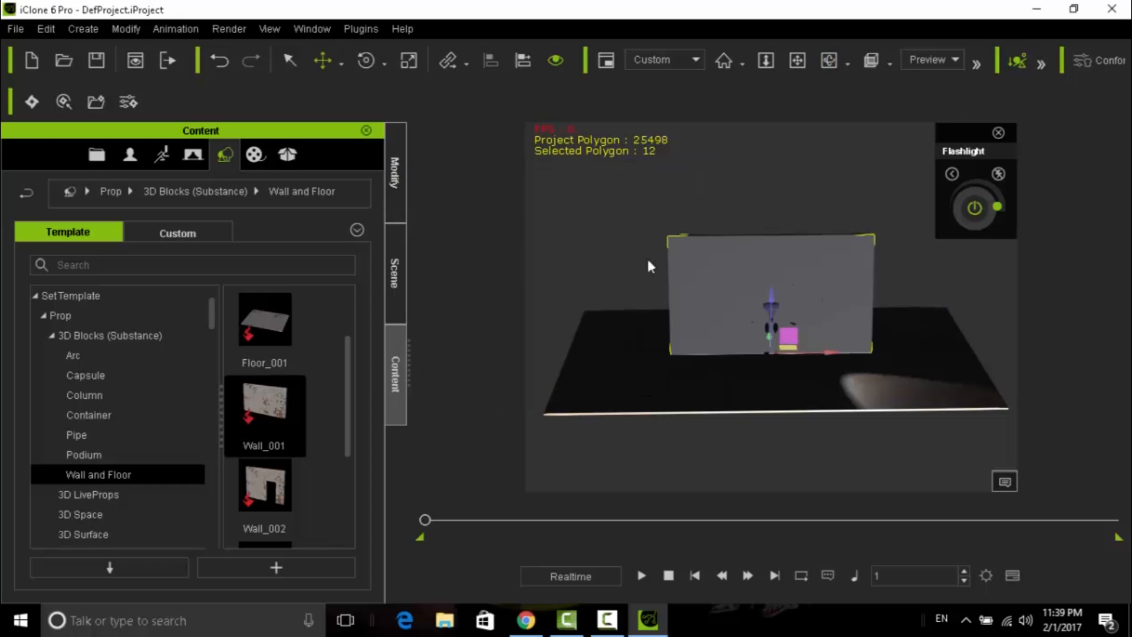
left_click(835, 59)
left_click_drag(708, 354, 668, 392)
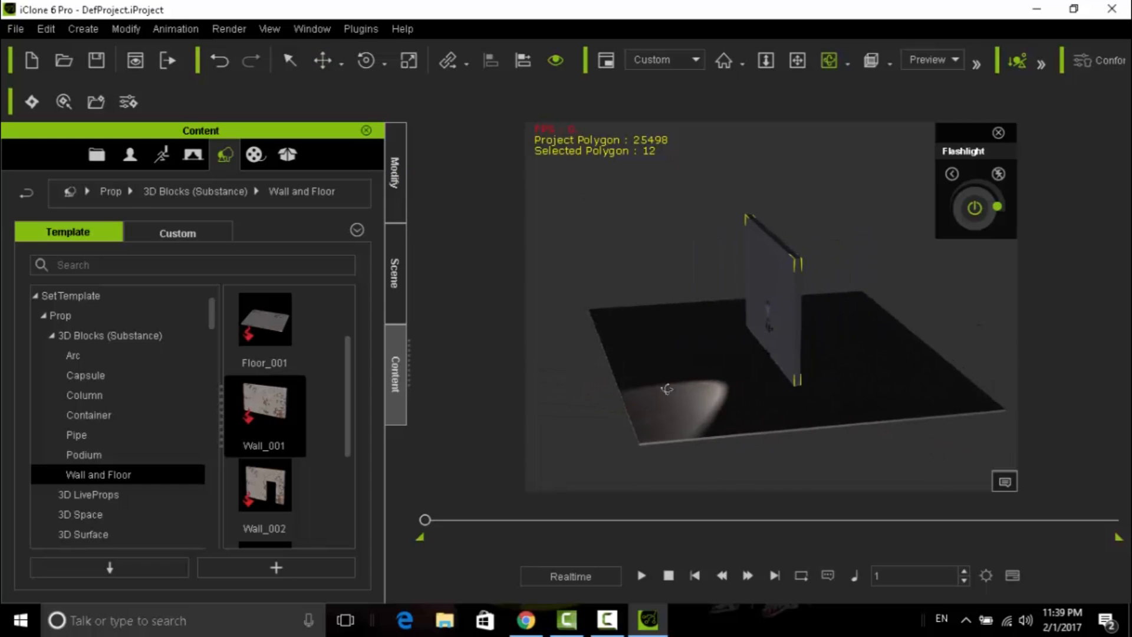
left_click(322, 60)
left_click_drag(825, 352, 947, 338)
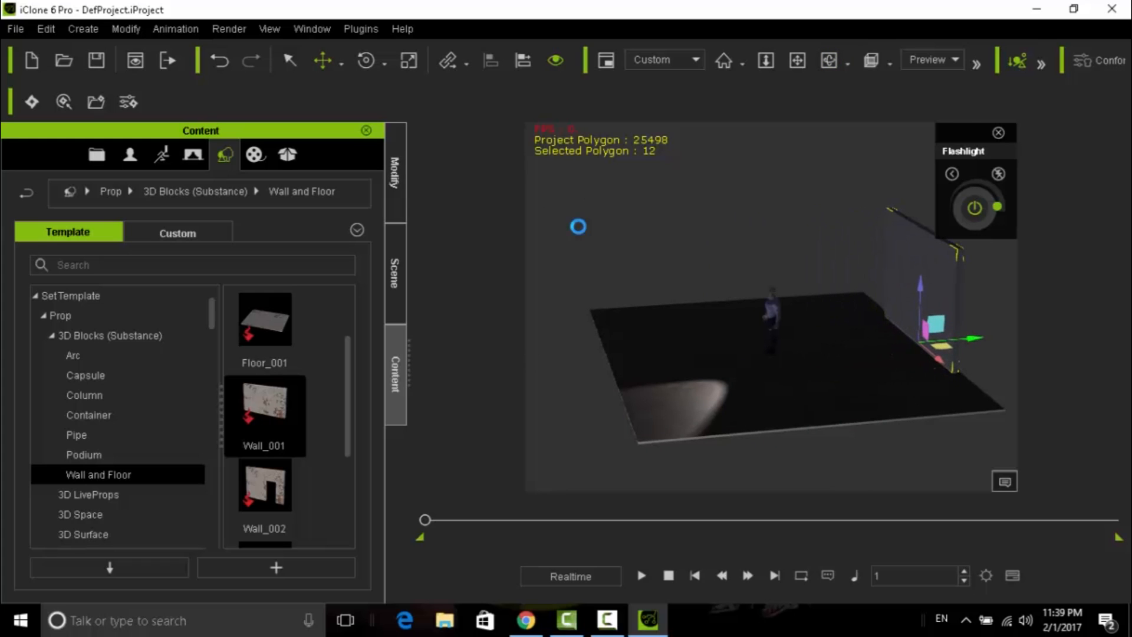
left_click(46, 28)
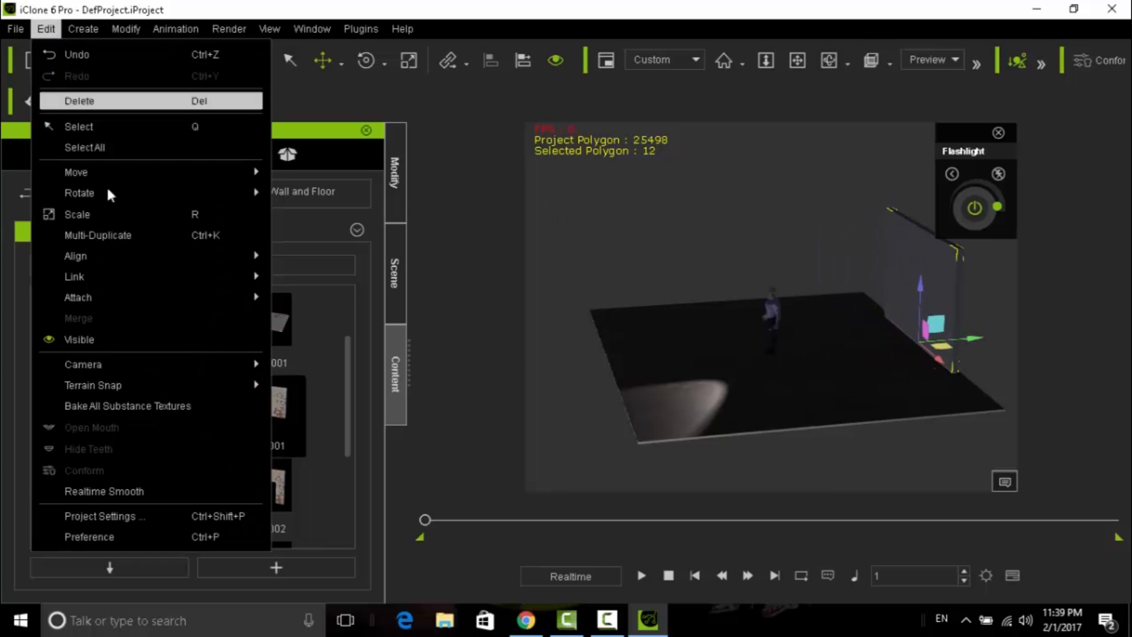
left_click(116, 518)
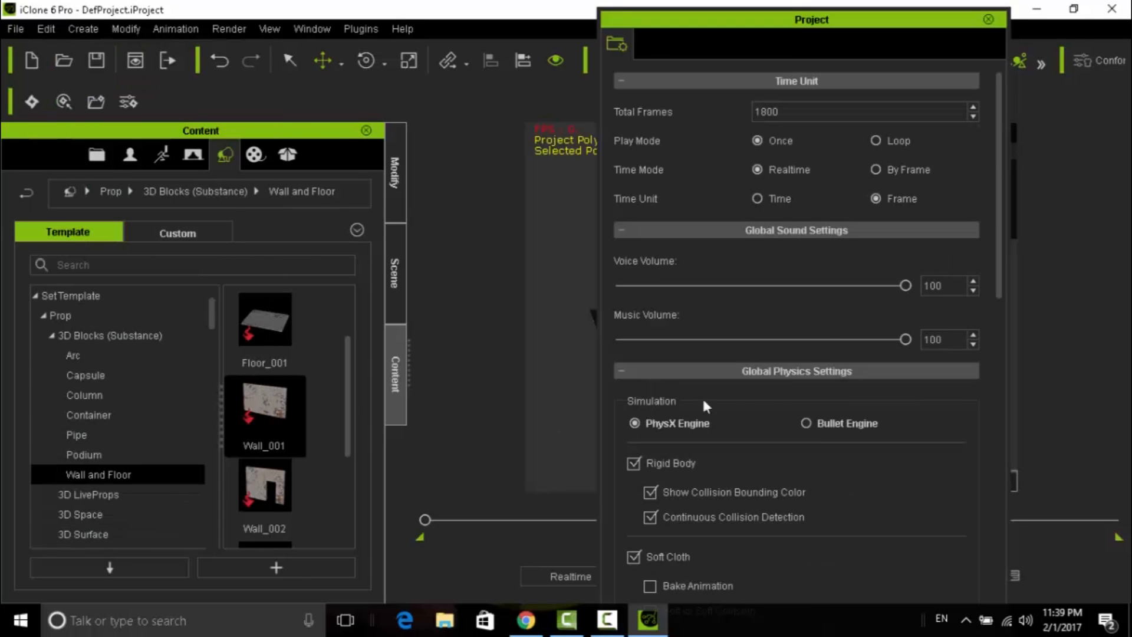
left_click(988, 19)
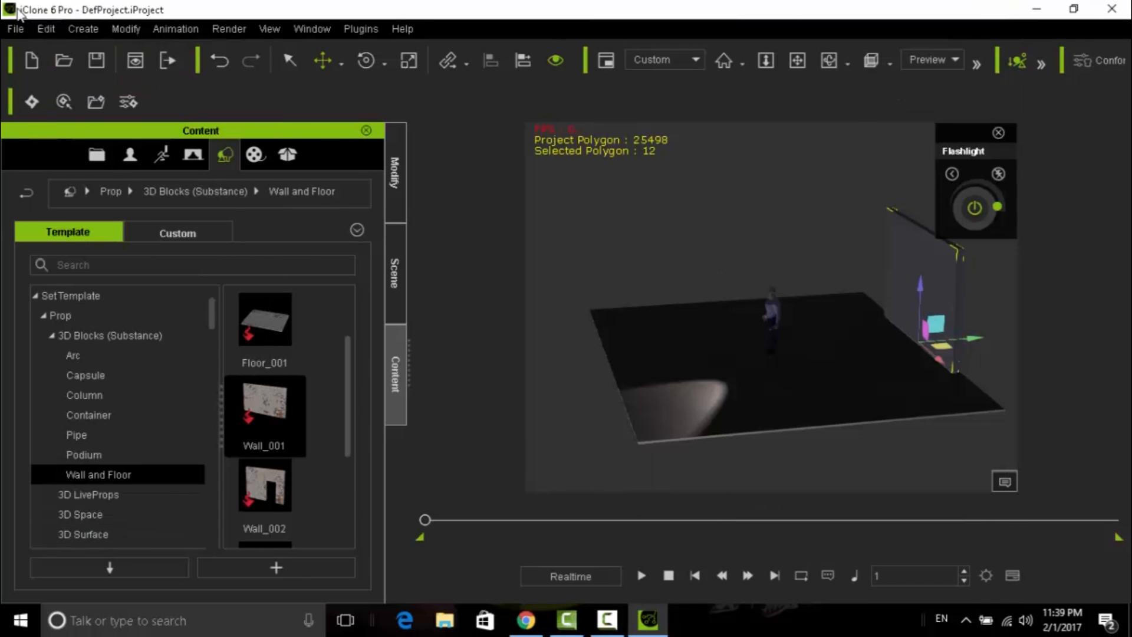
Step: Enable the Snap to Model option in the program preferences
left_click(46, 29)
left_click(102, 531)
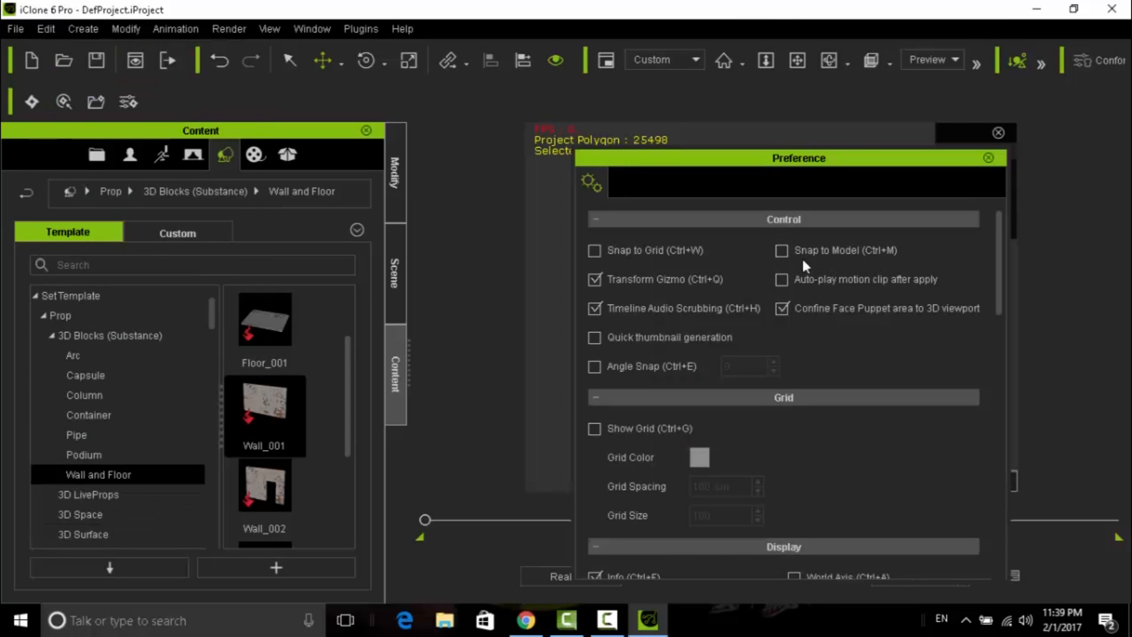
left_click(782, 251)
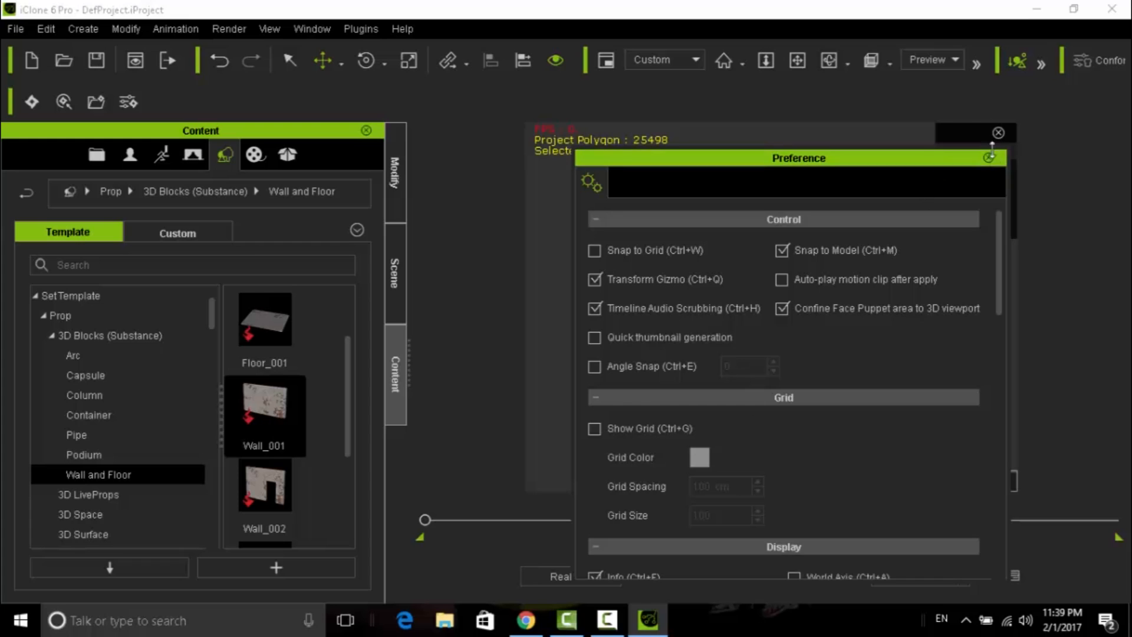
left_click(989, 158)
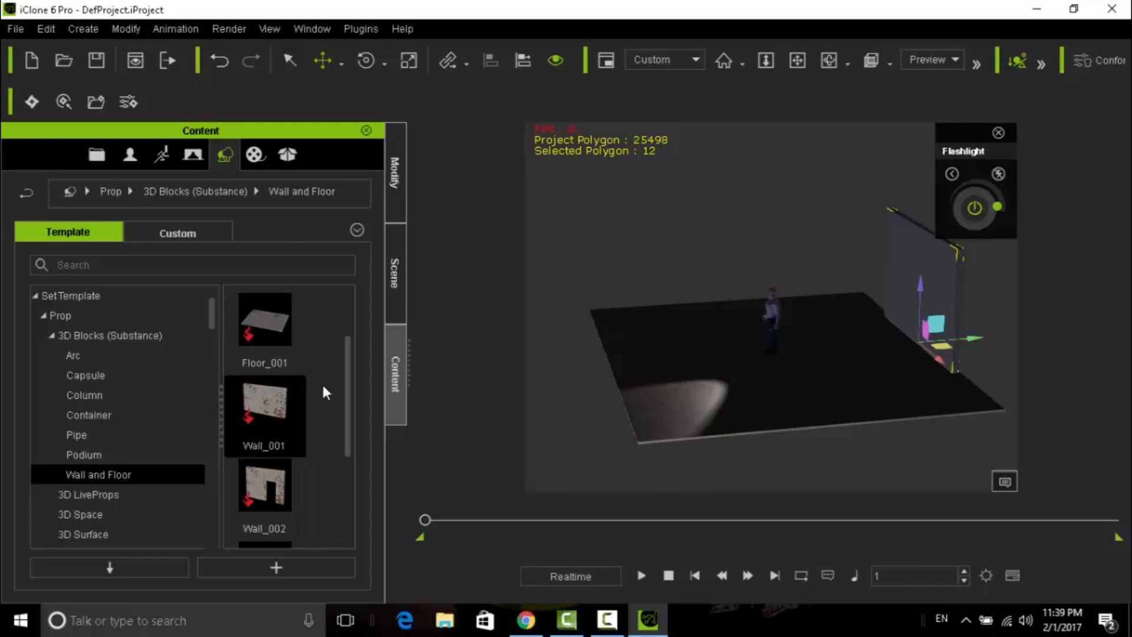
Step: Add a second Wall_001 prop, dismiss the file reminder, and move it back in line with the first wall
double_click(262, 413)
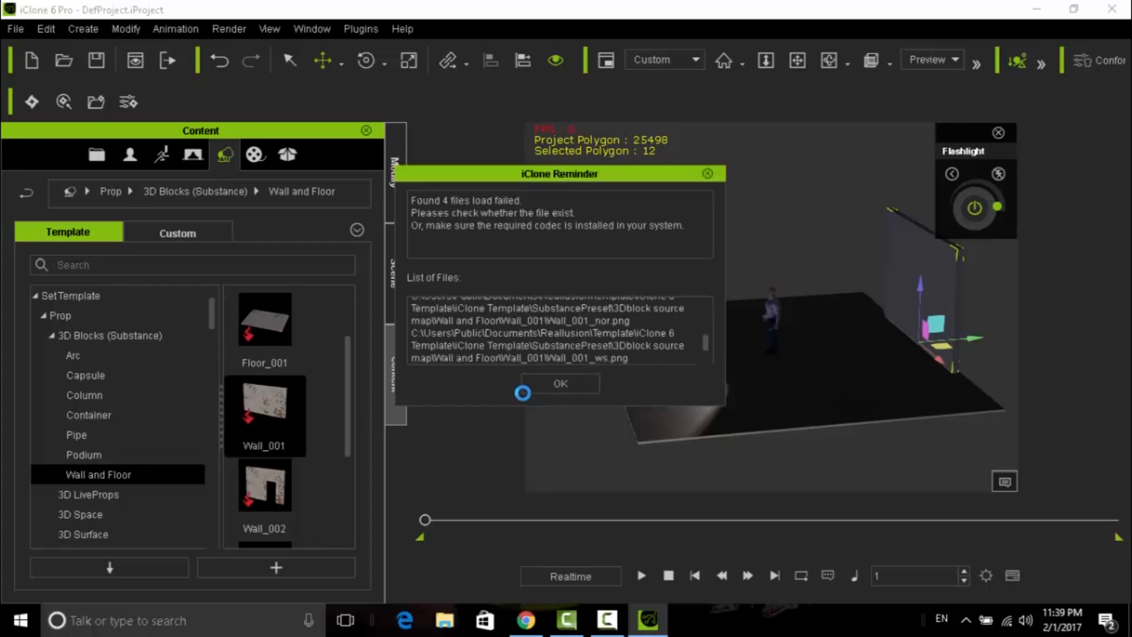
left_click(580, 386)
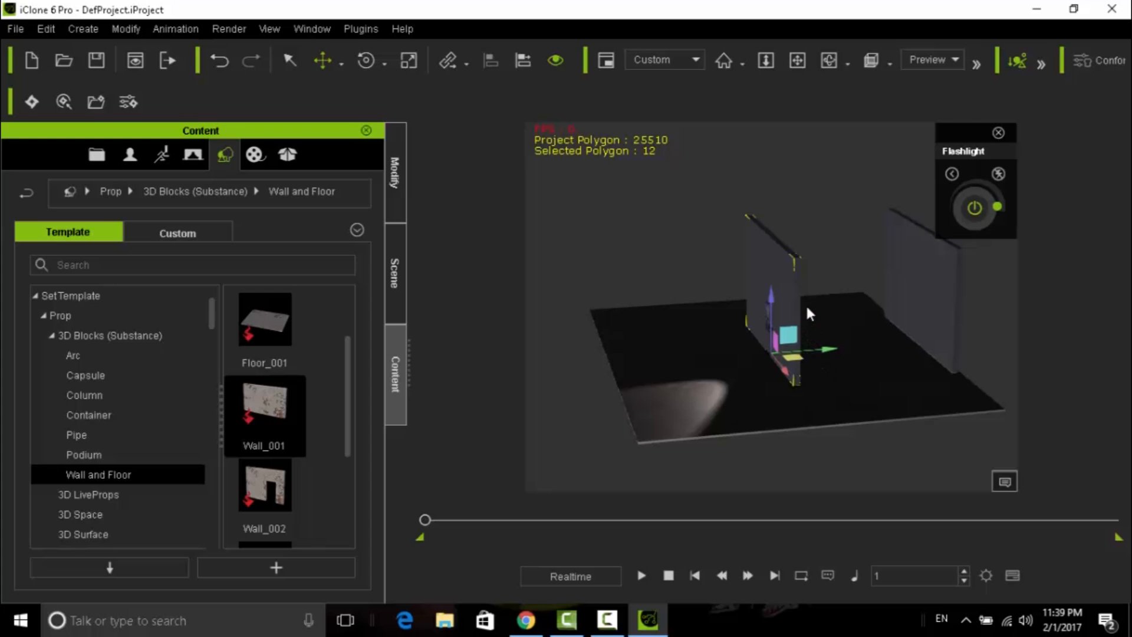
left_click(830, 60)
left_click_drag(833, 330, 845, 302)
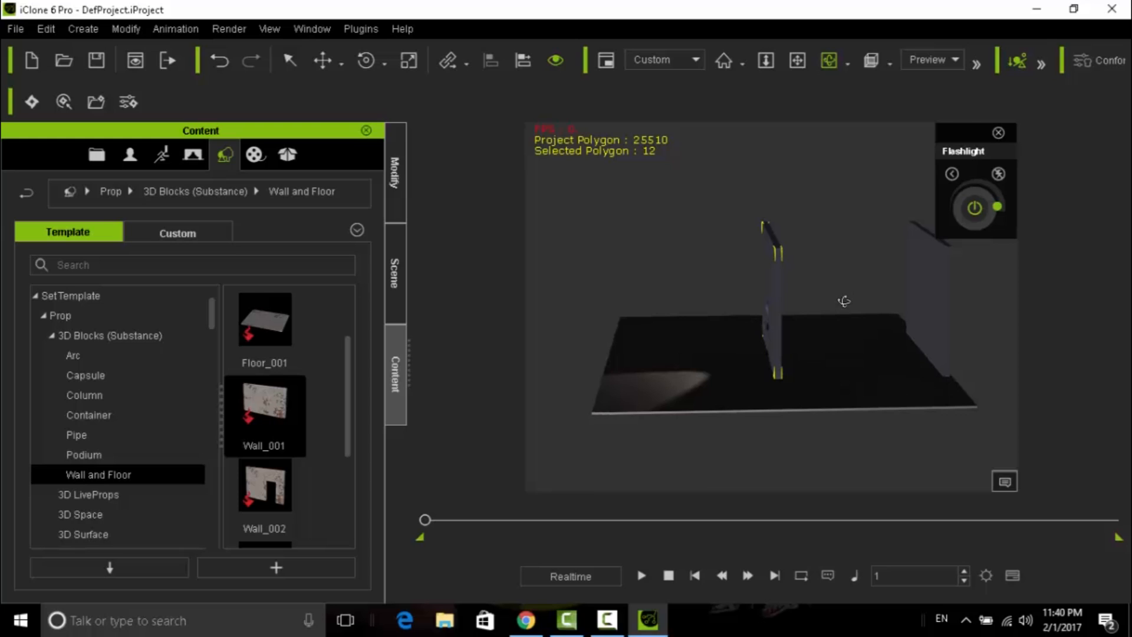
left_click(322, 60)
left_click_drag(825, 357, 968, 370)
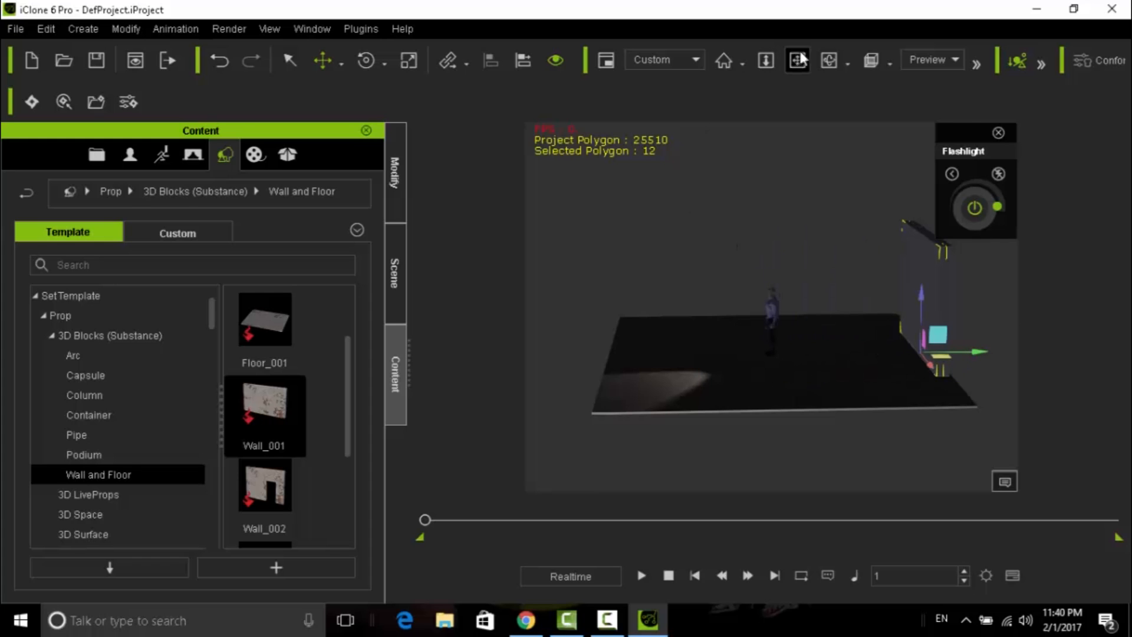
Step: Slide the second wall sideways along the first one so that the two form one longer back wall
left_click(829, 60)
left_click_drag(825, 148, 878, 199)
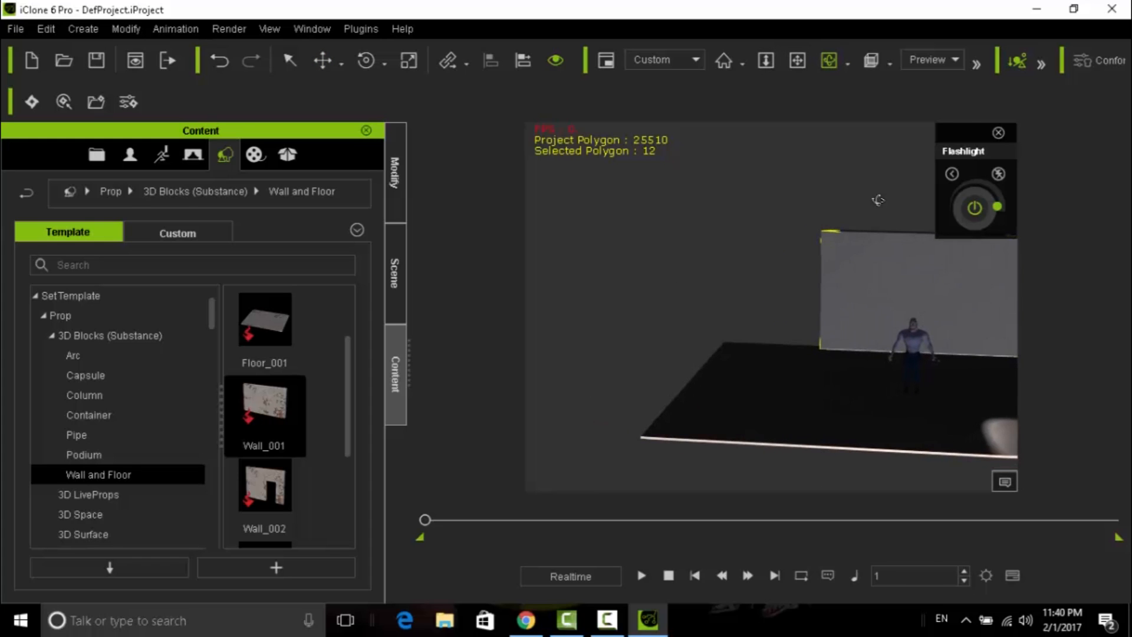
left_click(327, 61)
left_click_drag(978, 355, 765, 348)
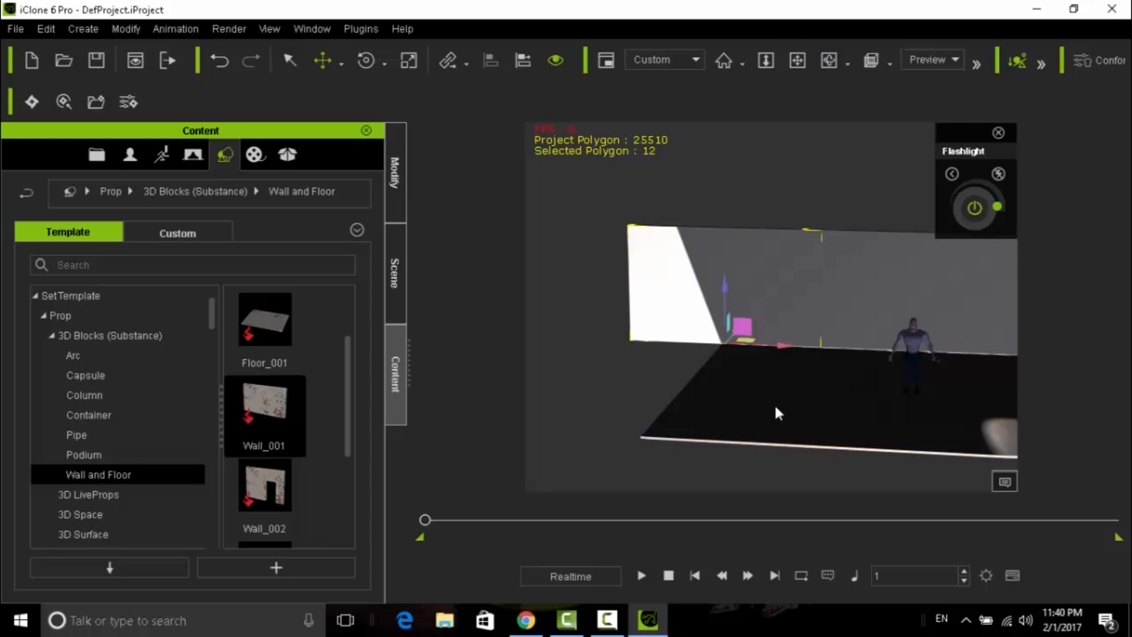
Step: Duplicate the floor and place the copy flush against the original's side edge to widen the ground
left_click(691, 439)
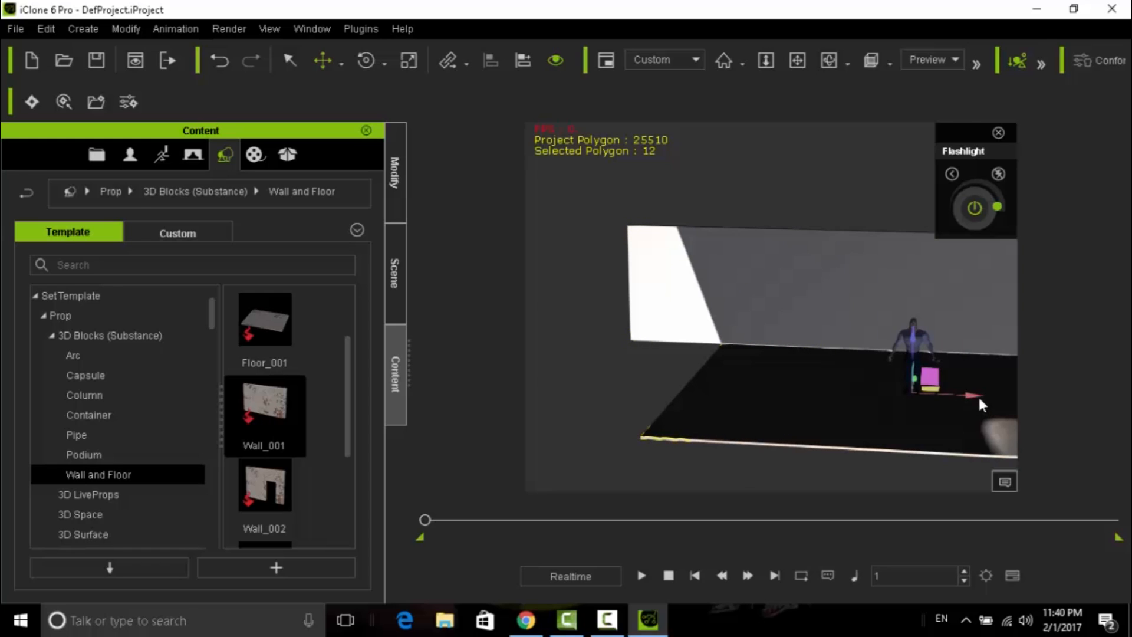
left_click_drag(976, 396, 546, 374)
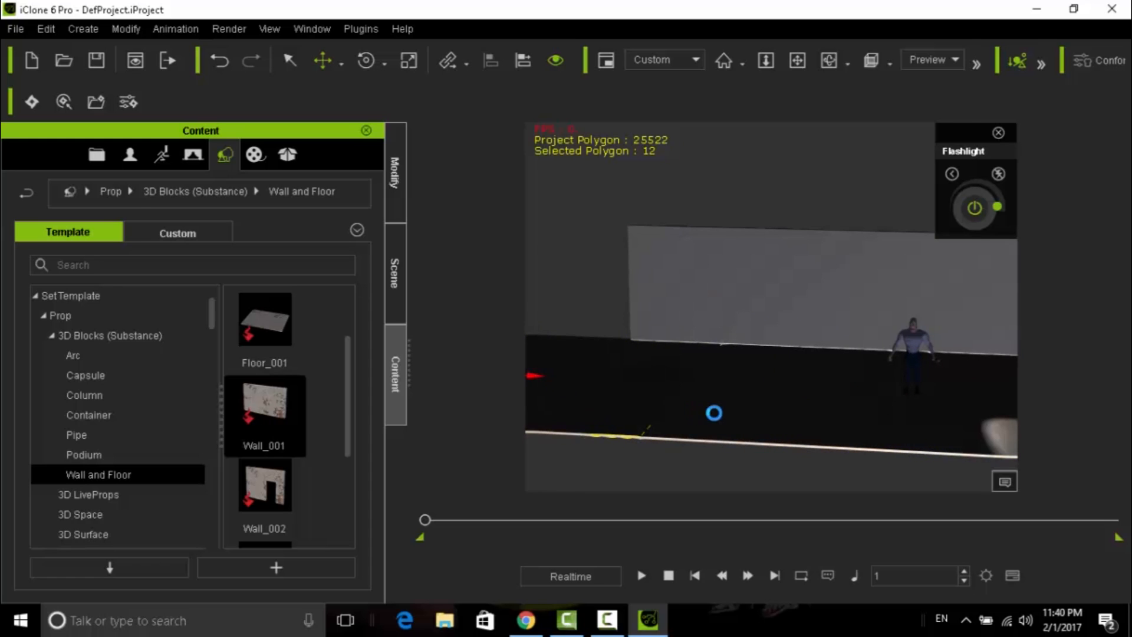
scroll(715, 422, "down", 5)
scroll(715, 422, "down", 3)
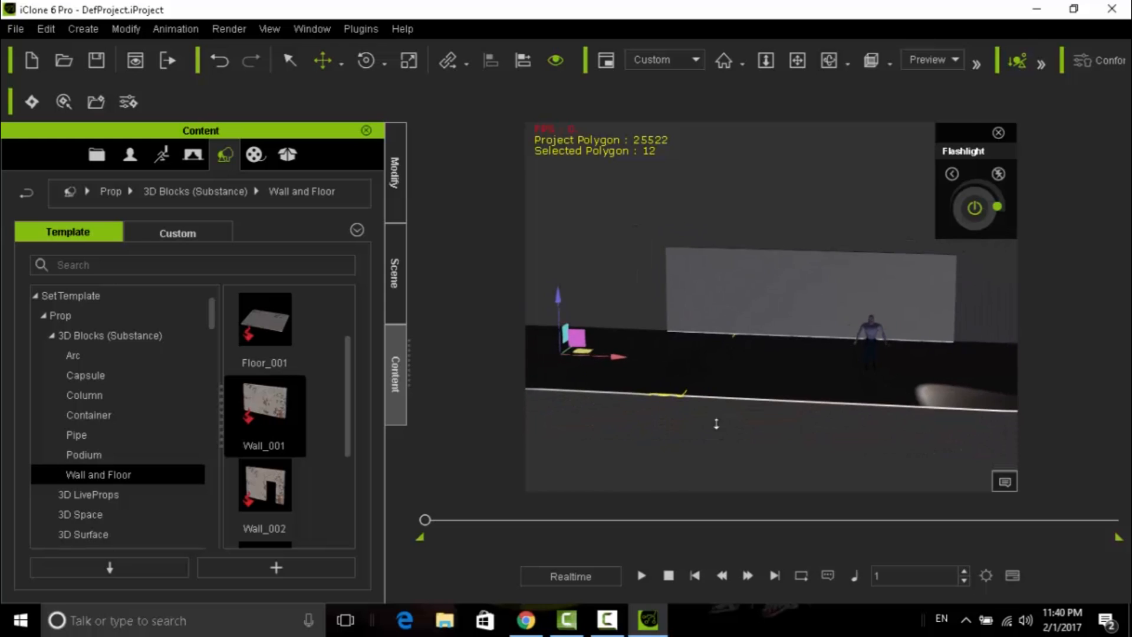
Step: Duplicate the floor twice more and arrange the copies in front so that four pieces form one large floor
left_click(828, 61)
left_click_drag(825, 195, 785, 241)
left_click_drag(727, 294, 783, 243)
left_click(324, 61)
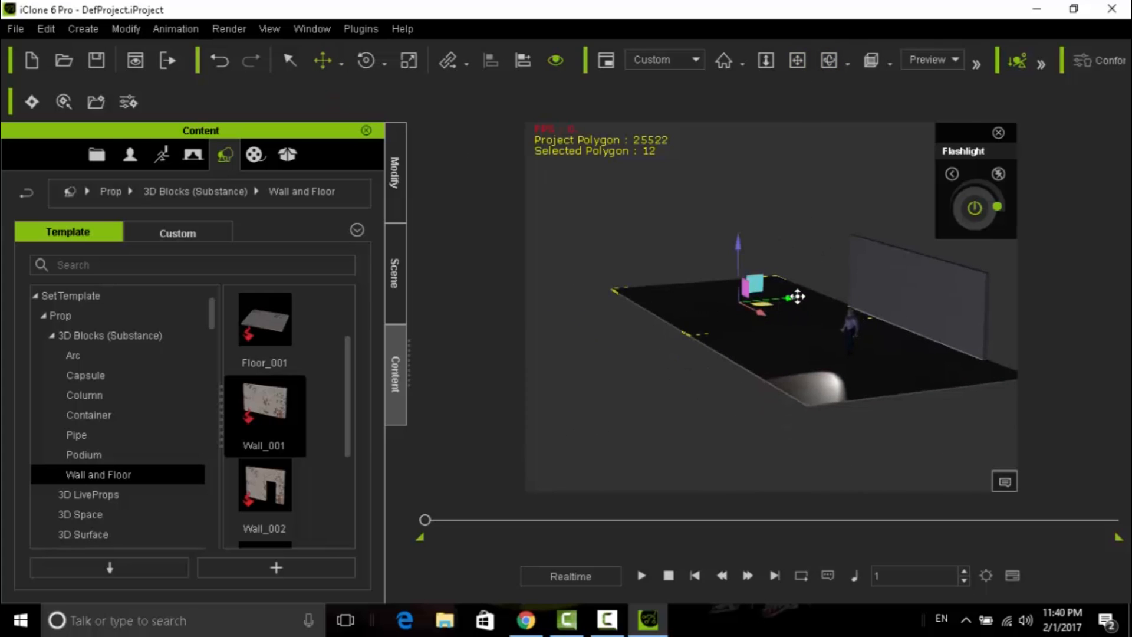
left_click_drag(756, 302, 621, 333)
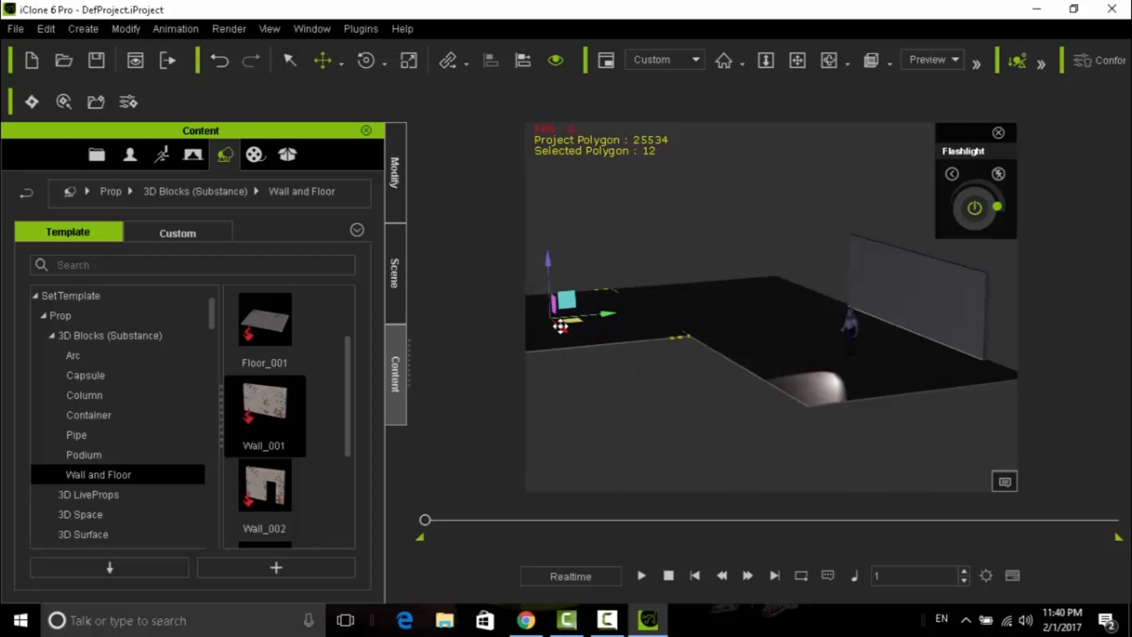
left_click_drag(601, 384, 641, 436)
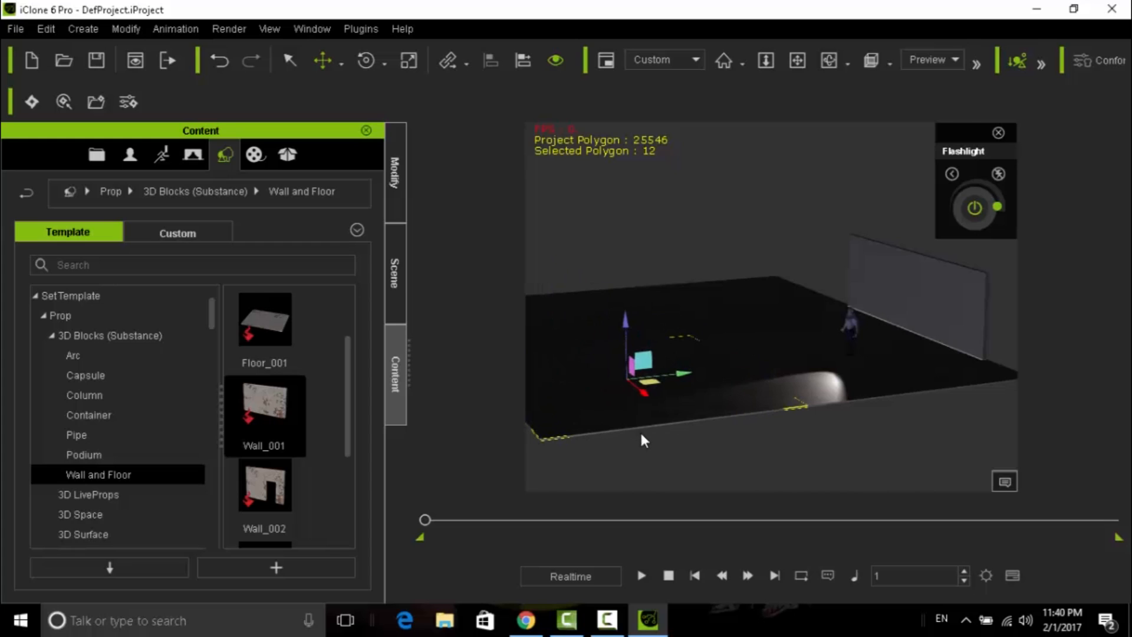
left_click(645, 251)
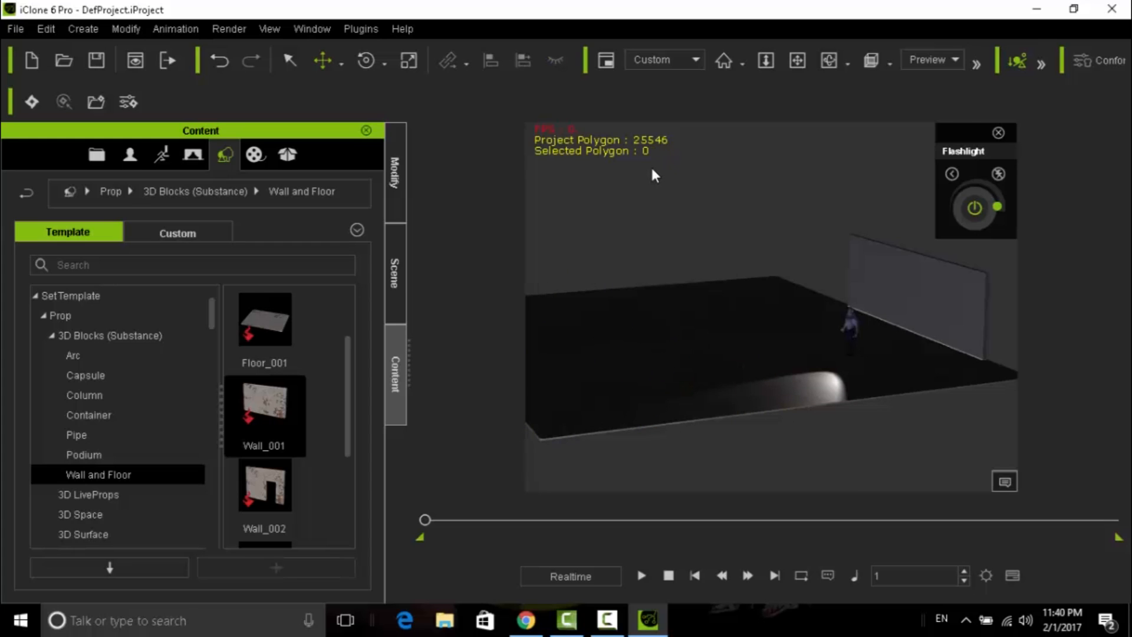
Step: Duplicate the back wall to lengthen it, and rotate another wall copy perpendicular to it as a side wall
left_click(827, 62)
left_click_drag(649, 345, 745, 484)
left_click_drag(750, 249, 743, 399)
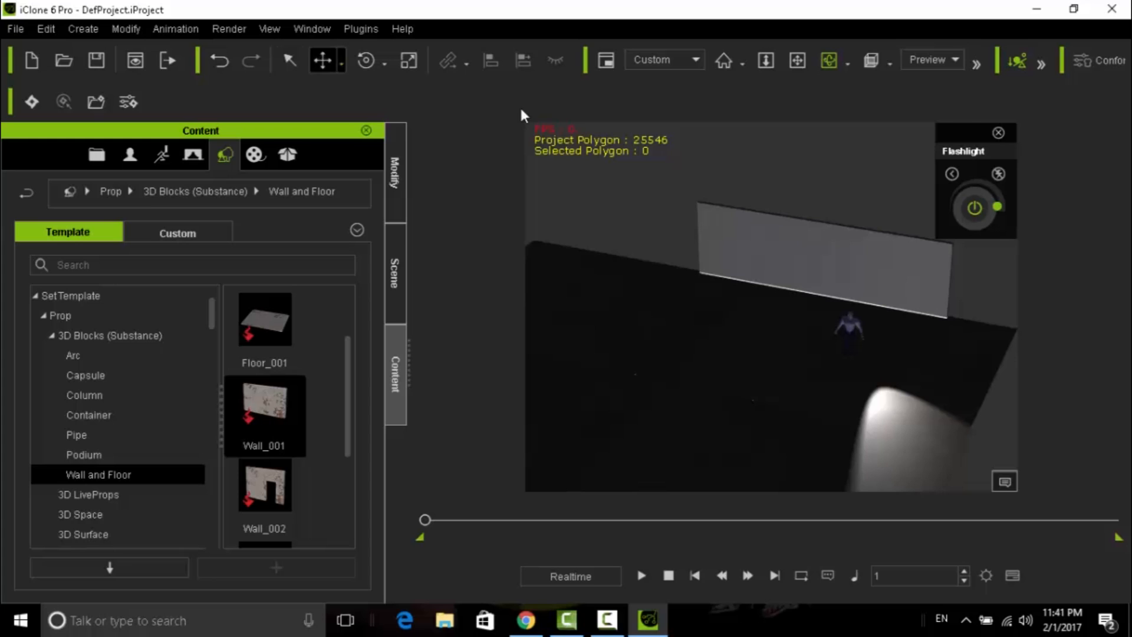
left_click(290, 60)
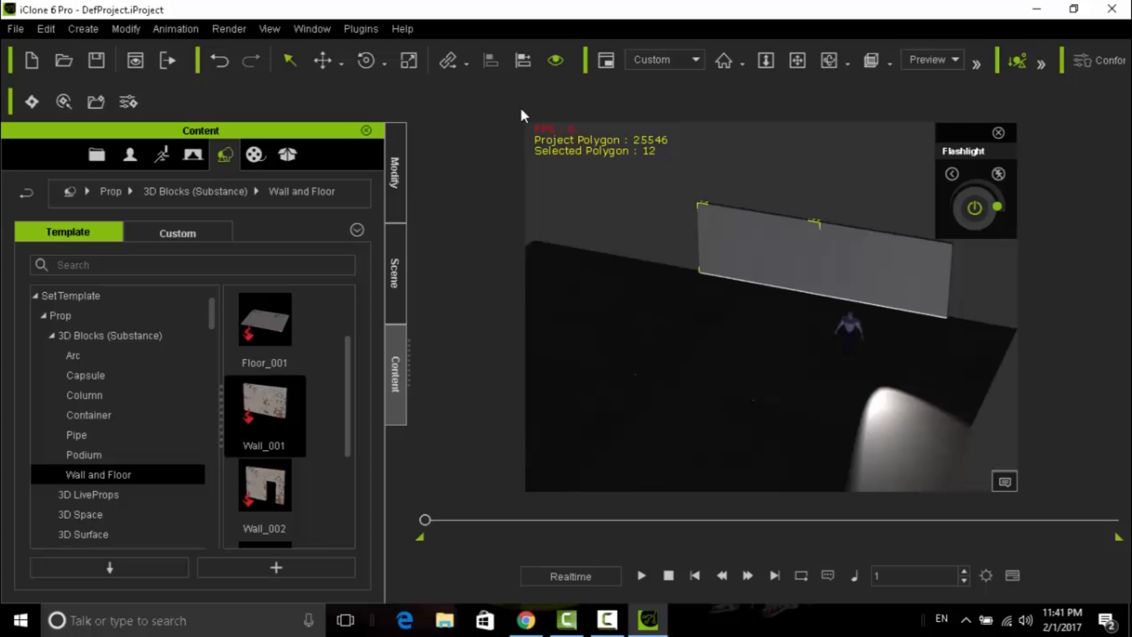
key("e")
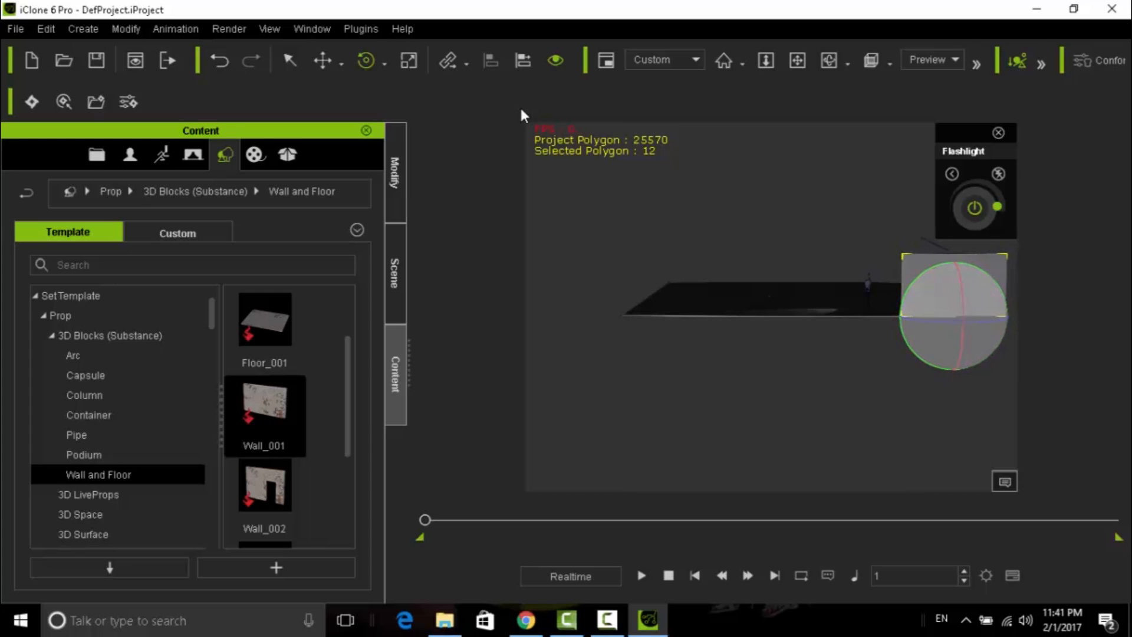
key("x")
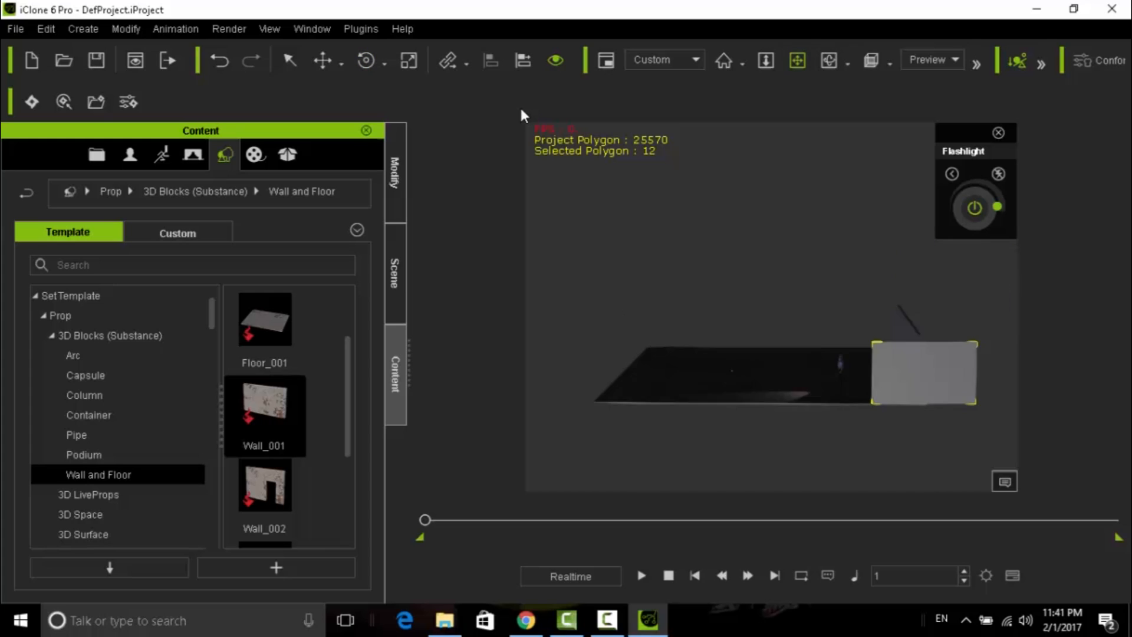
mouse_move(838, 348)
left_mouse_down()
mouse_move(750, 321)
mouse_move(849, 348)
mouse_move(900, 327)
left_mouse_up()
key("c")
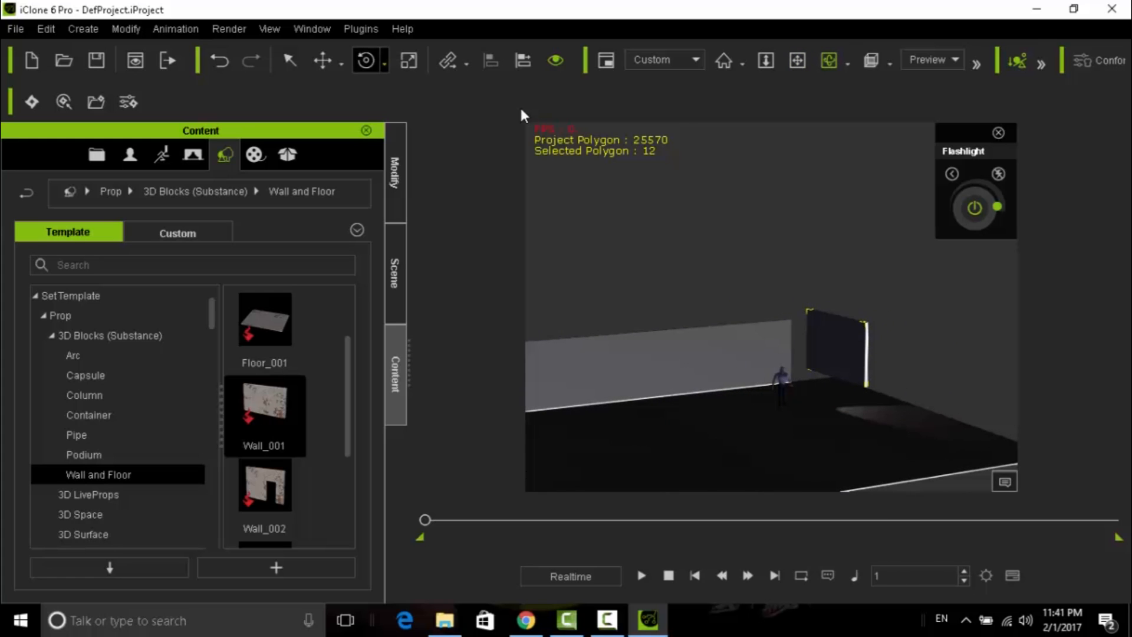
Step: Move the perpendicular side wall against the end of the back wall so that they form a corner
left_click(322, 61)
mouse_move(809, 368)
left_mouse_down()
mouse_move(848, 380)
mouse_move(793, 383)
left_mouse_up()
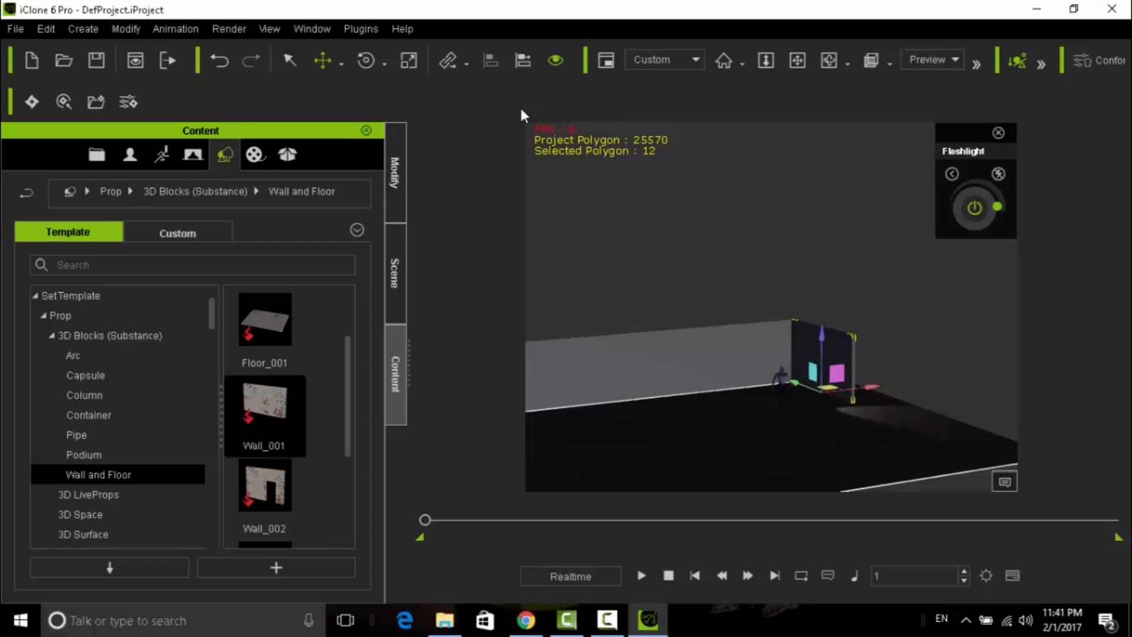
left_click(849, 271)
mouse_move(766, 354)
middle_mouse_down("alt")
mouse_move(710, 373)
mouse_move(763, 315)
middle_mouse_up("alt")
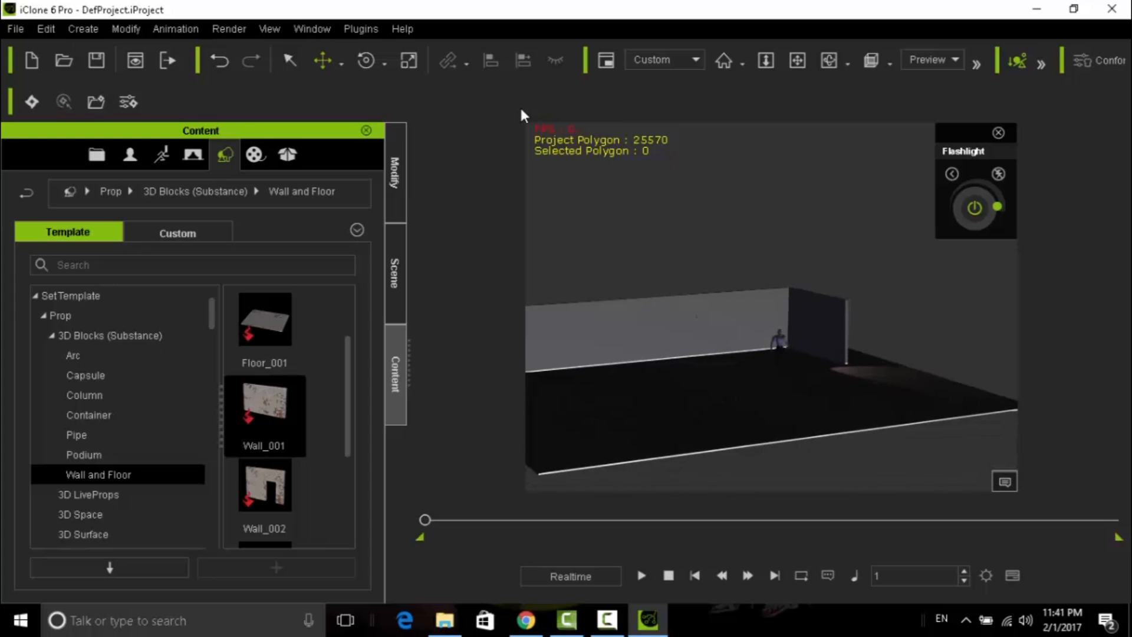
left_click(607, 621)
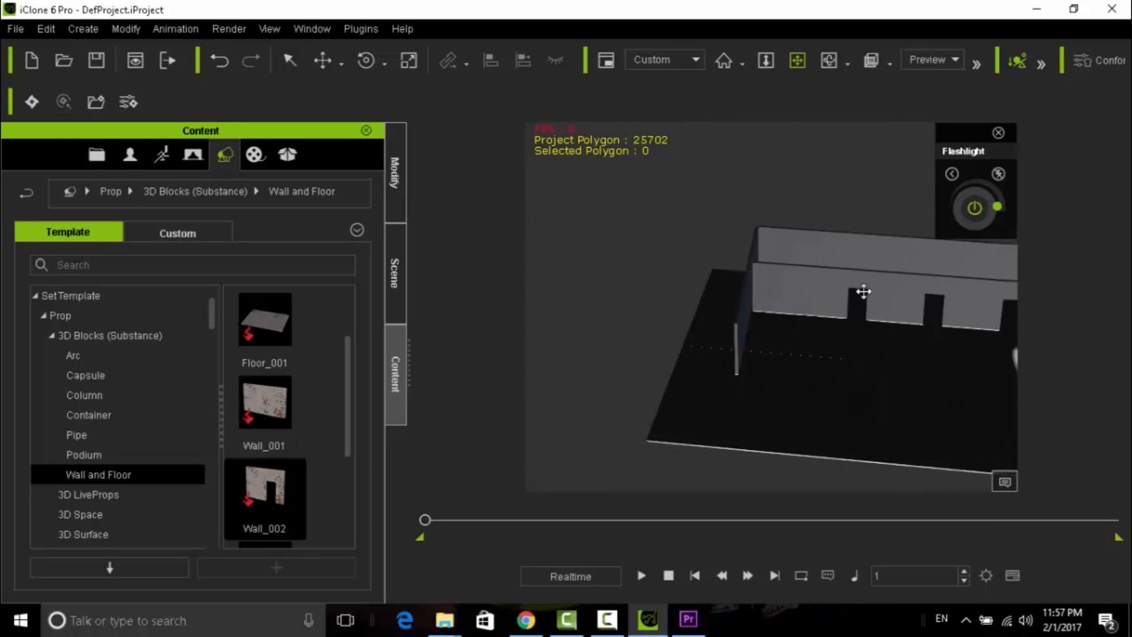
Step: Brighten the scene by switching on the Rim light
middle_click_drag(862, 293, 407, 365, "alt")
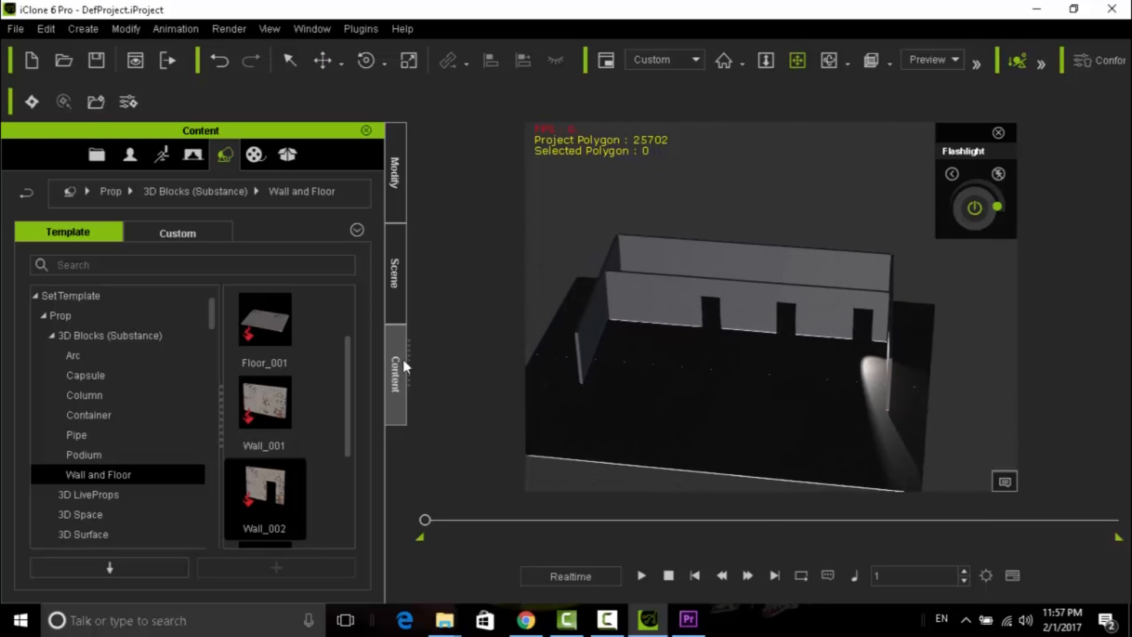
left_click(395, 273)
left_click(21, 247)
left_click(23, 267)
left_click(76, 305)
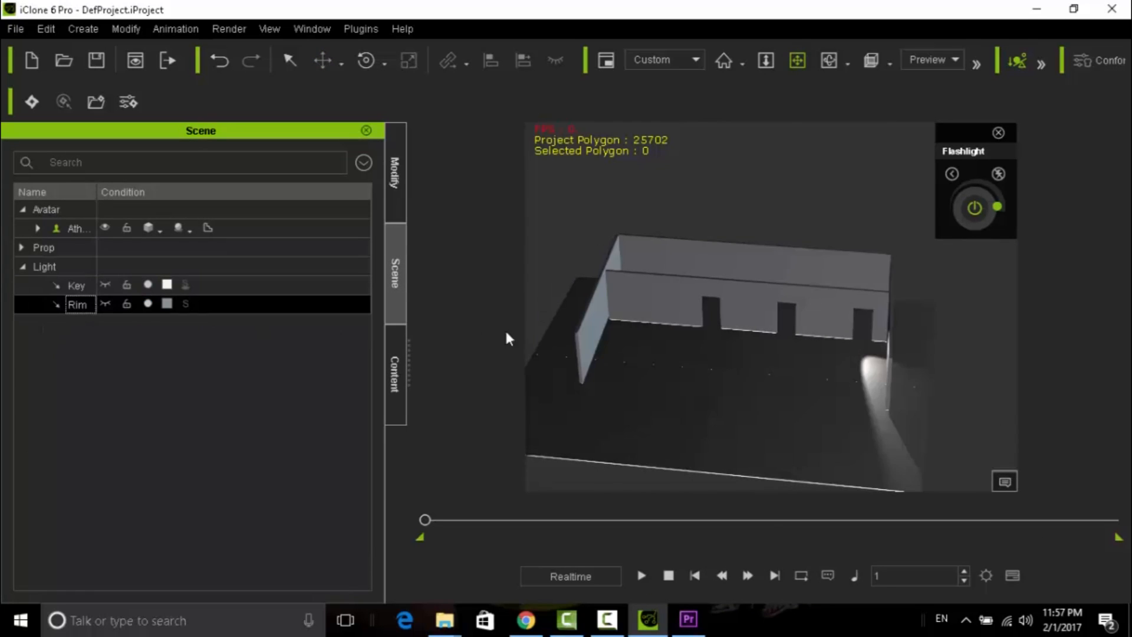
Step: Add a Wall_004 prop with two windows and move it forward to start the front wall at the side wall's end
left_click(395, 374)
scroll(348, 437, "down", 1)
left_click_drag(349, 434, 349, 489)
double_click(299, 477)
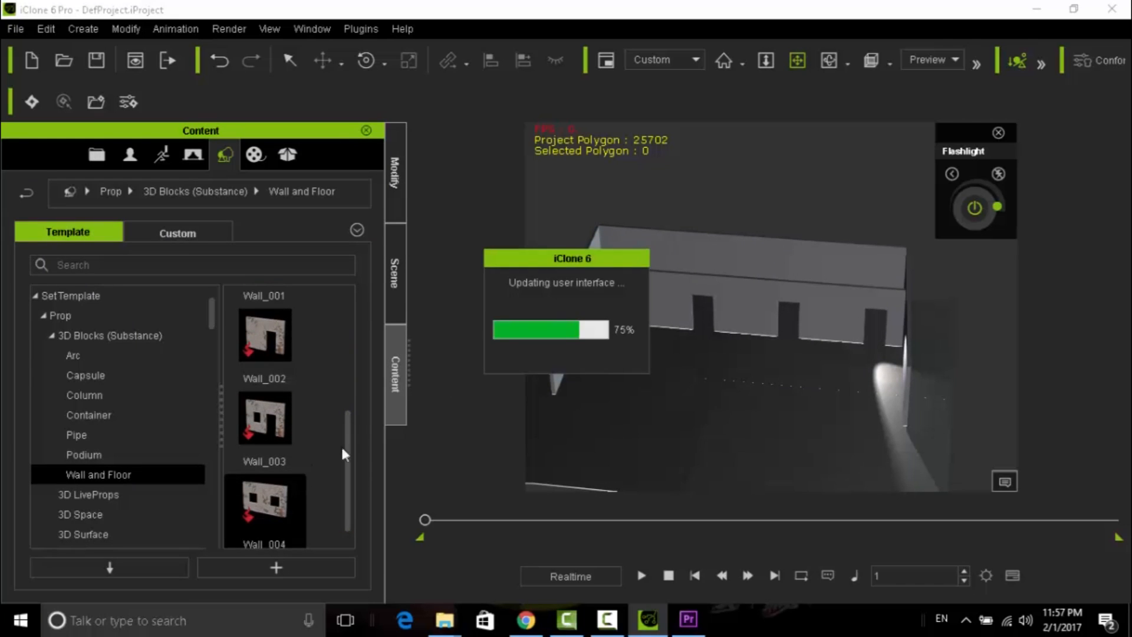
left_click(559, 385)
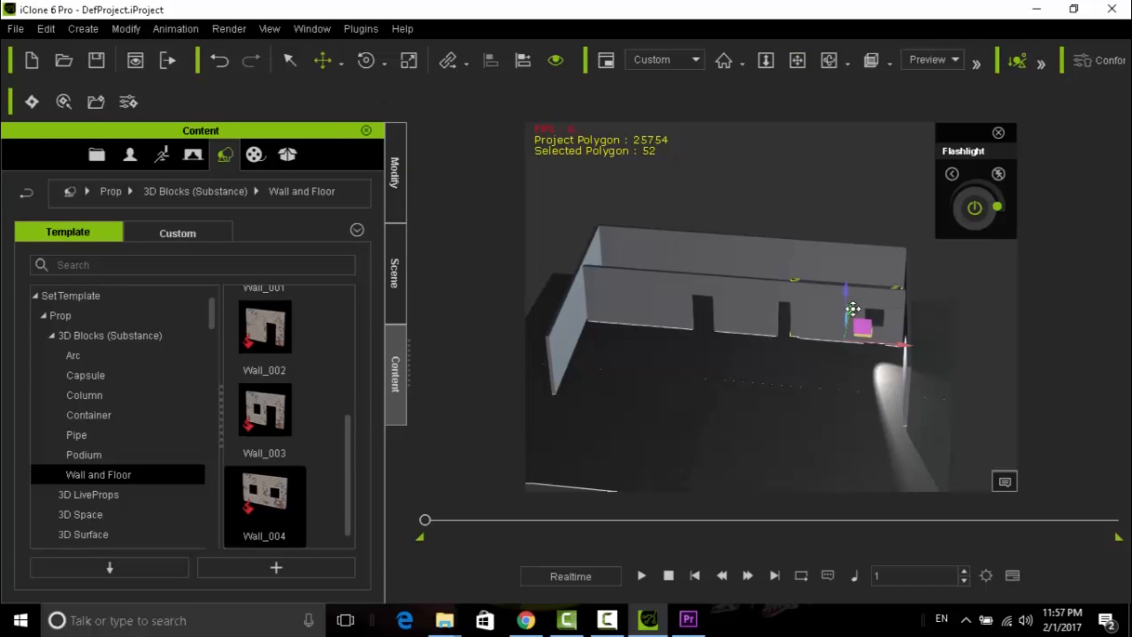
left_click_drag(853, 309, 845, 394)
Step: Add a Wall_003 prop with a door and window, and place it in line beside the windowed front wall
double_click(265, 412)
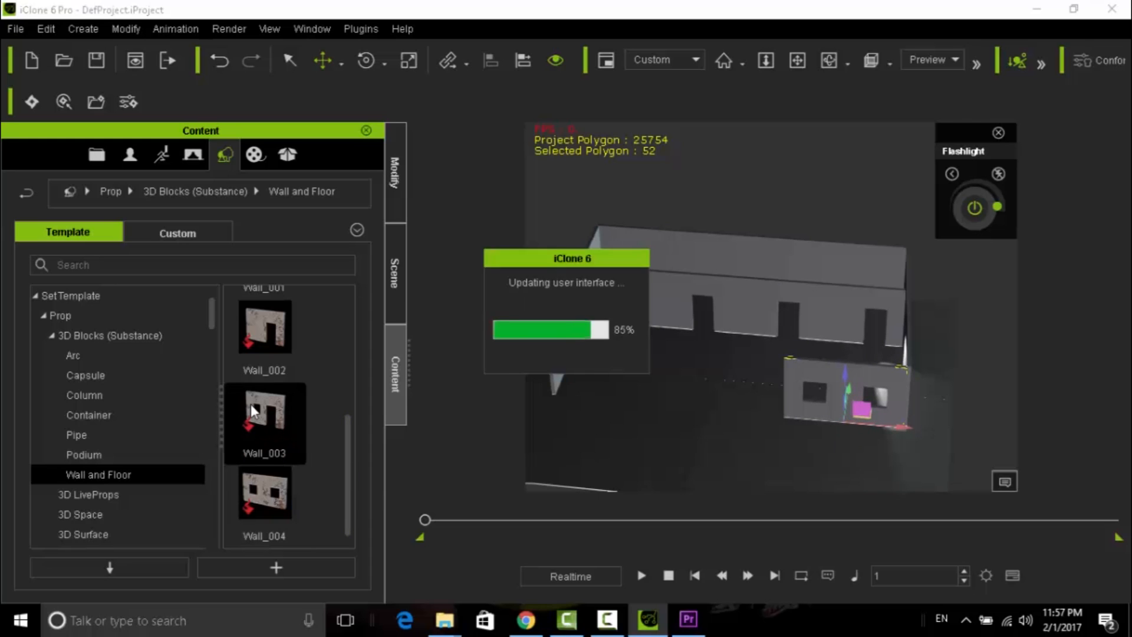
left_click_drag(844, 337, 705, 440)
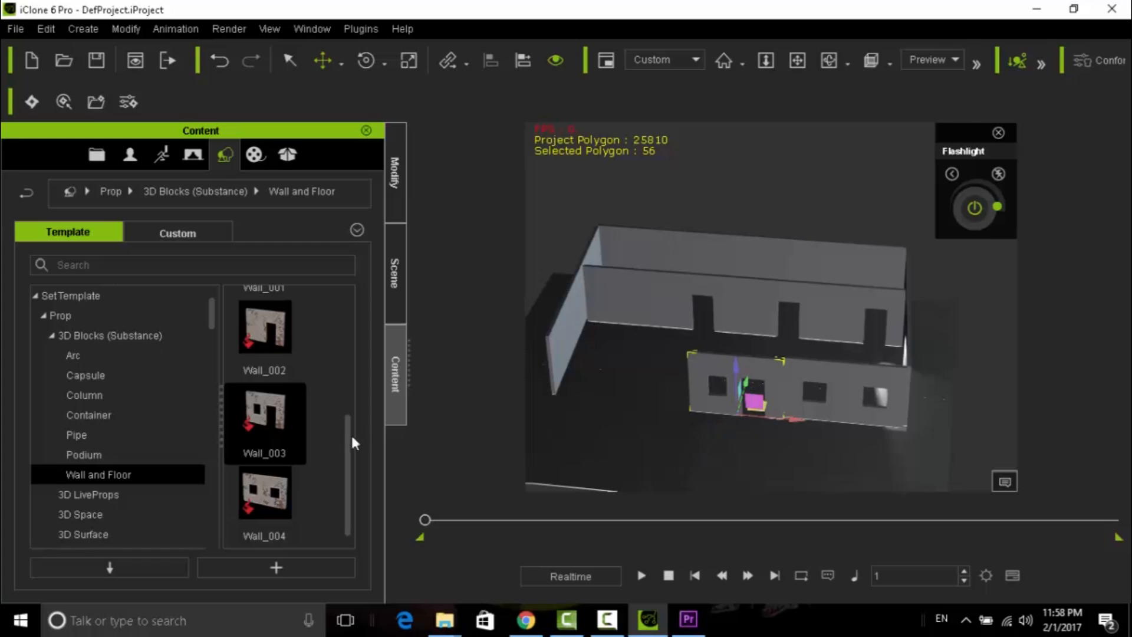
Step: Duplicate a solid back wall piece and fit the copy into the remaining gap in the front wall
scroll(348, 427, "up", 1)
left_click(724, 257)
left_click_drag(764, 258, 715, 371, "ctrl")
left_click_drag(775, 413, 659, 401)
left_click(408, 61)
left_click(323, 60)
key("r")
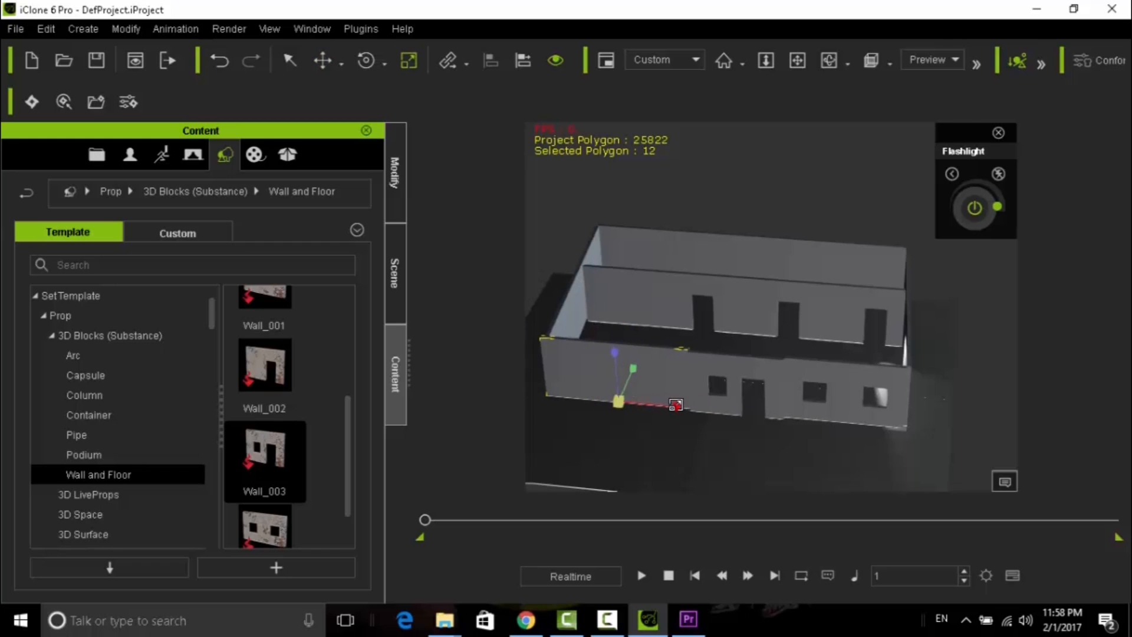
key("w")
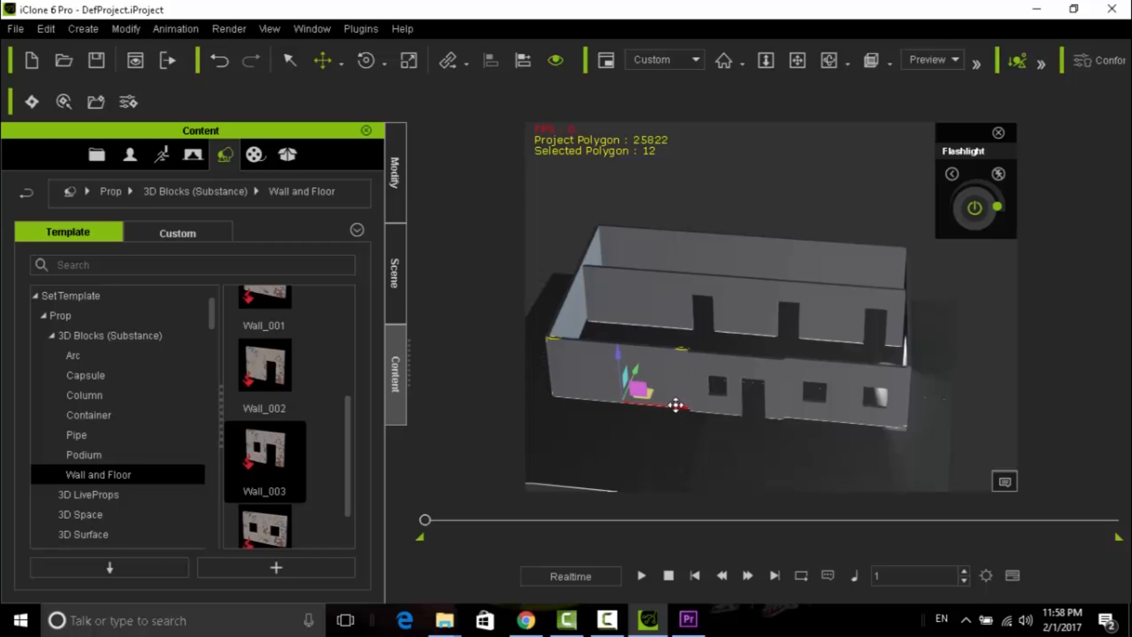
Step: Align the front wall pieces and the side wall so that the building's corners meet
left_click(829, 61)
left_click_drag(779, 454, 560, 466)
left_click(323, 64)
left_click_drag(671, 390, 689, 423, "ctrl")
scroll(730, 436, "down", 3)
left_click(744, 455)
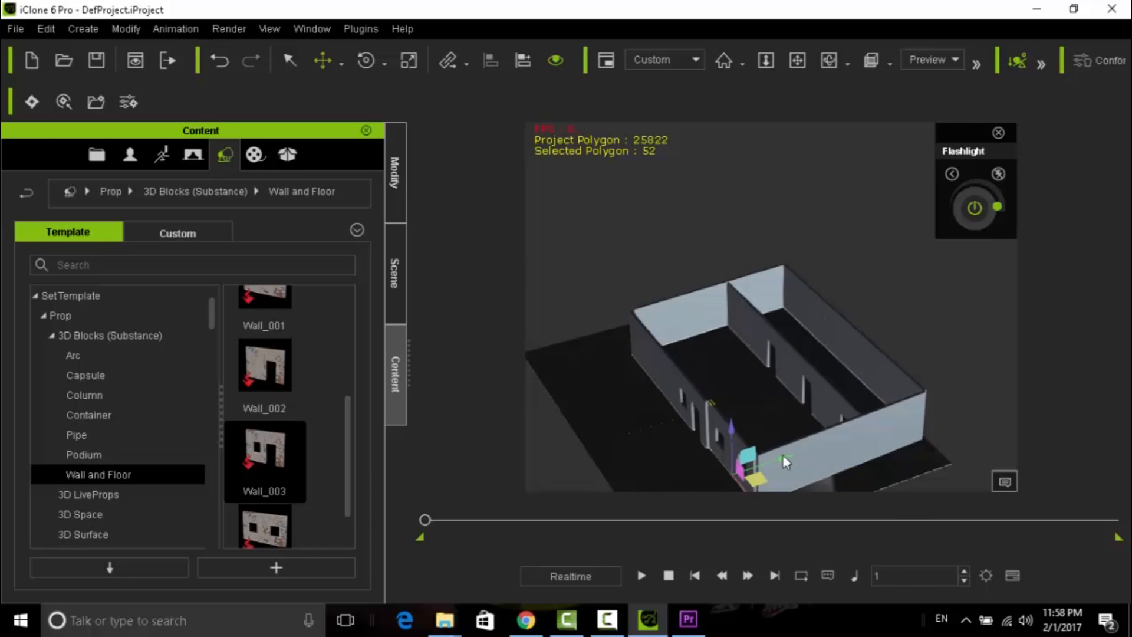
left_click(648, 355)
left_click(684, 314)
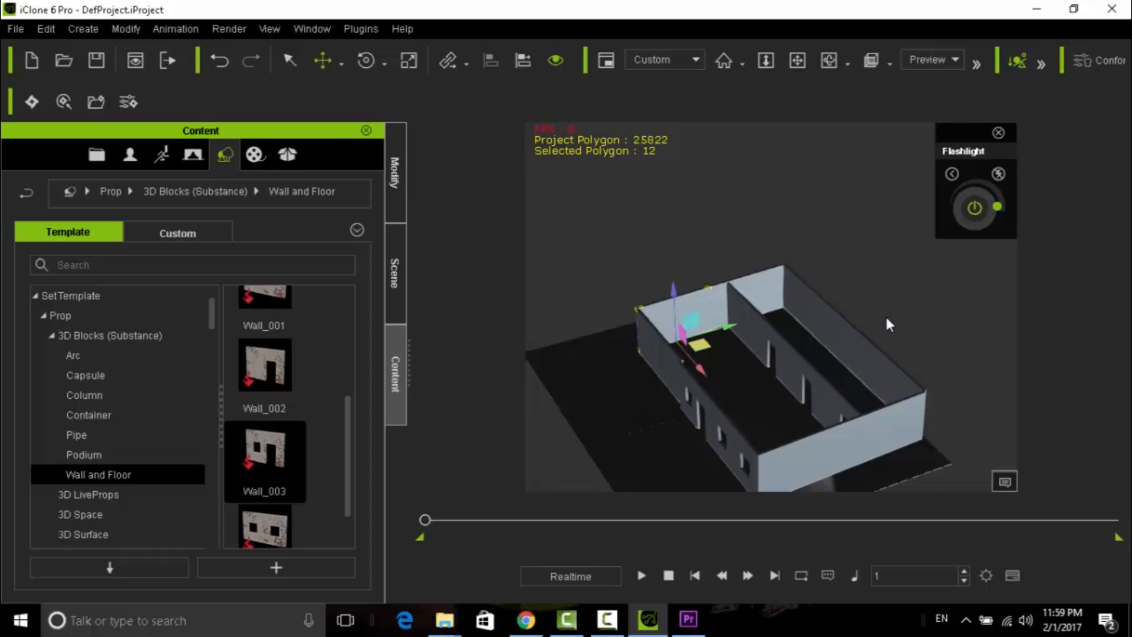
Step: Duplicate a floor piece and position the copy above the rear part of the building as a roof
left_click(618, 386)
left_click_drag(614, 332, 753, 331, "ctrl")
key("r")
left_click(323, 61)
left_click_drag(809, 302, 829, 298)
Step: Scale and shift the roof piece so that it covers the space between the back wall and the inner doorway wall
left_click(409, 61)
left_click_drag(816, 341, 837, 363)
left_click(323, 61)
left_click(404, 65)
left_click(328, 63)
left_click(829, 61)
left_click_drag(840, 177, 883, 462)
left_click(408, 60)
left_click_drag(865, 333, 877, 336)
left_click(323, 61)
left_click(781, 401)
scroll(777, 392, "up", 4)
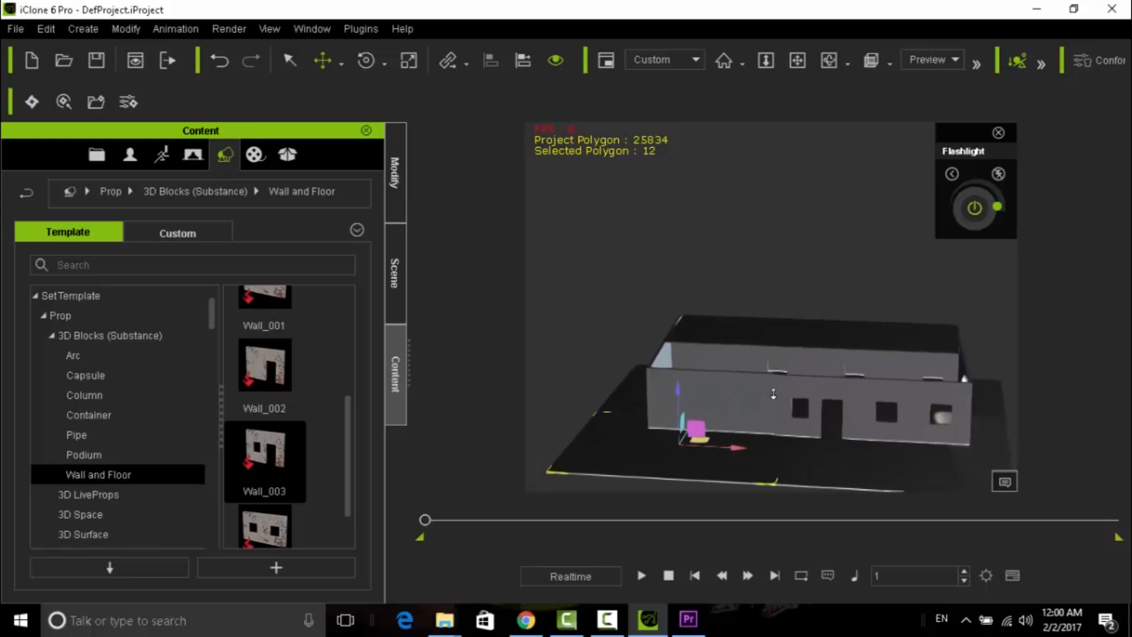
Step: Examine the door and window openings of the building up close
left_click(797, 61)
left_click_drag(825, 399, 811, 309)
scroll(786, 401, "up", 4)
left_click(829, 60)
left_click_drag(749, 218, 633, 220)
left_click_drag(349, 469, 349, 455)
left_click_drag(755, 291, 769, 348)
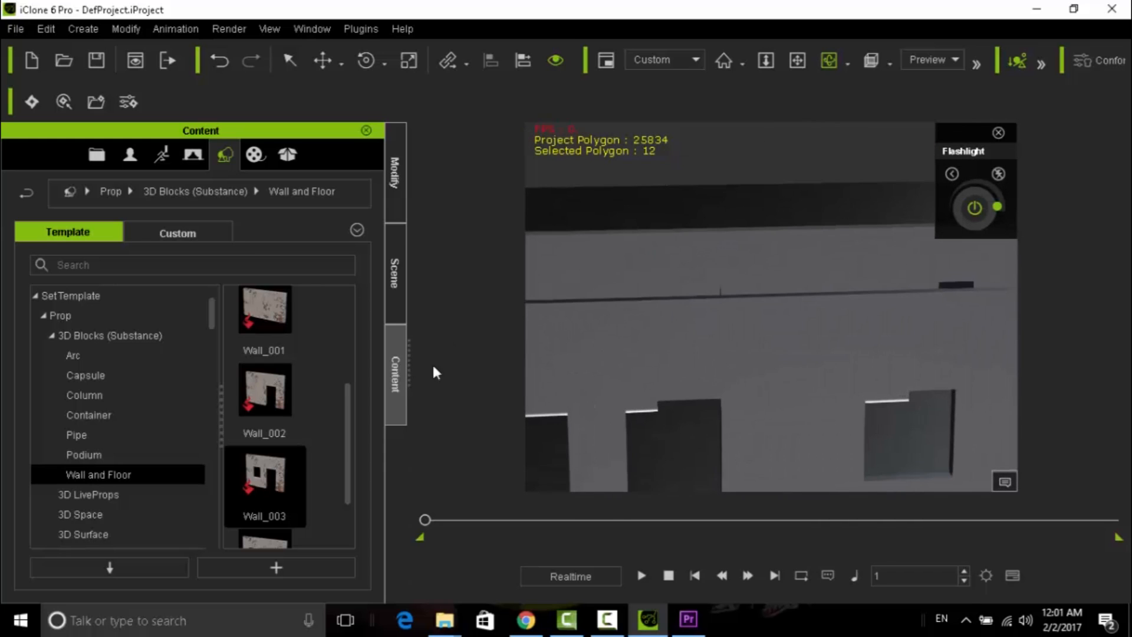
Step: Attach all the other wall and floor props to the first floor piece as their parent, and check the scene hierarchy
left_click(396, 301)
scroll(236, 315, "up", 1)
left_click_drag(364, 305, 363, 401)
left_click(76, 511)
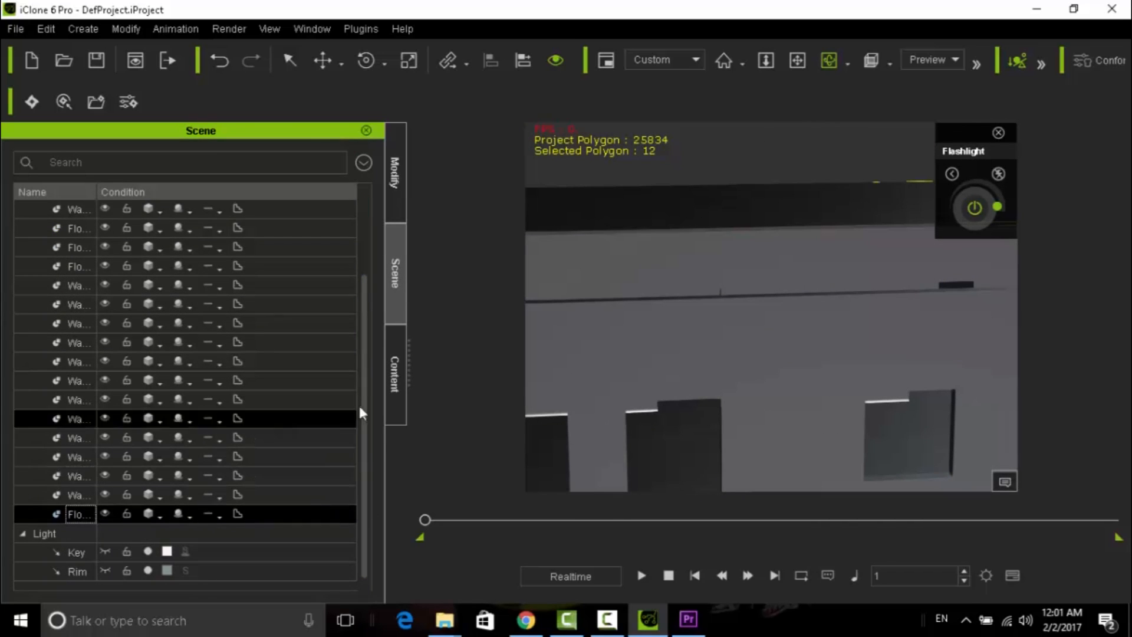
scroll(364, 382, "up", 1)
left_click(101, 300, "shift")
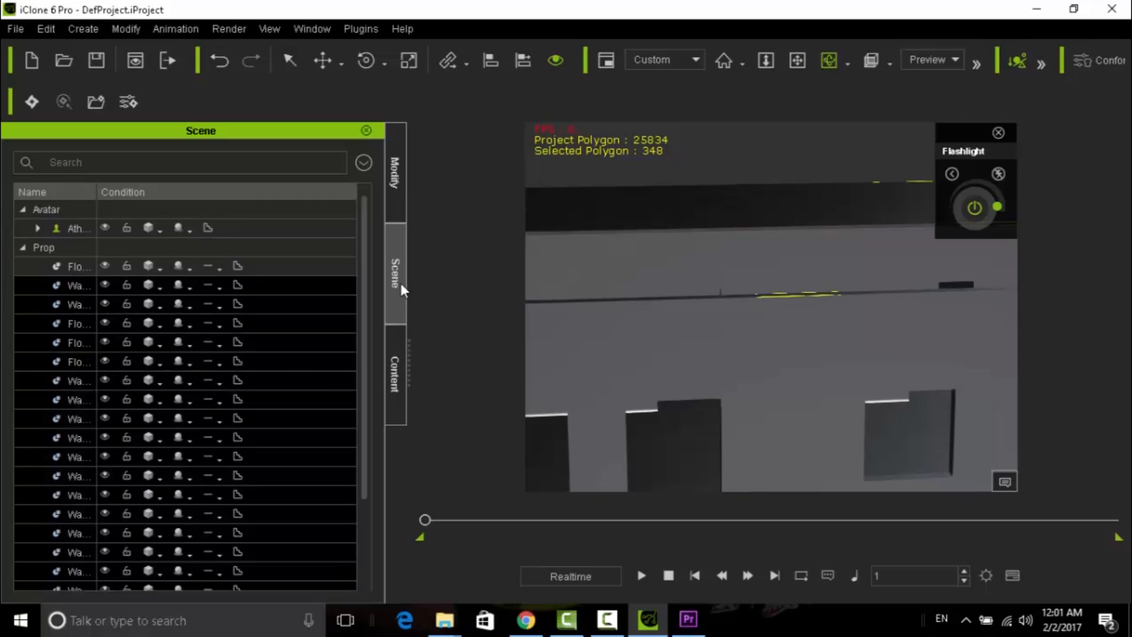
left_click(396, 175)
left_click(161, 440)
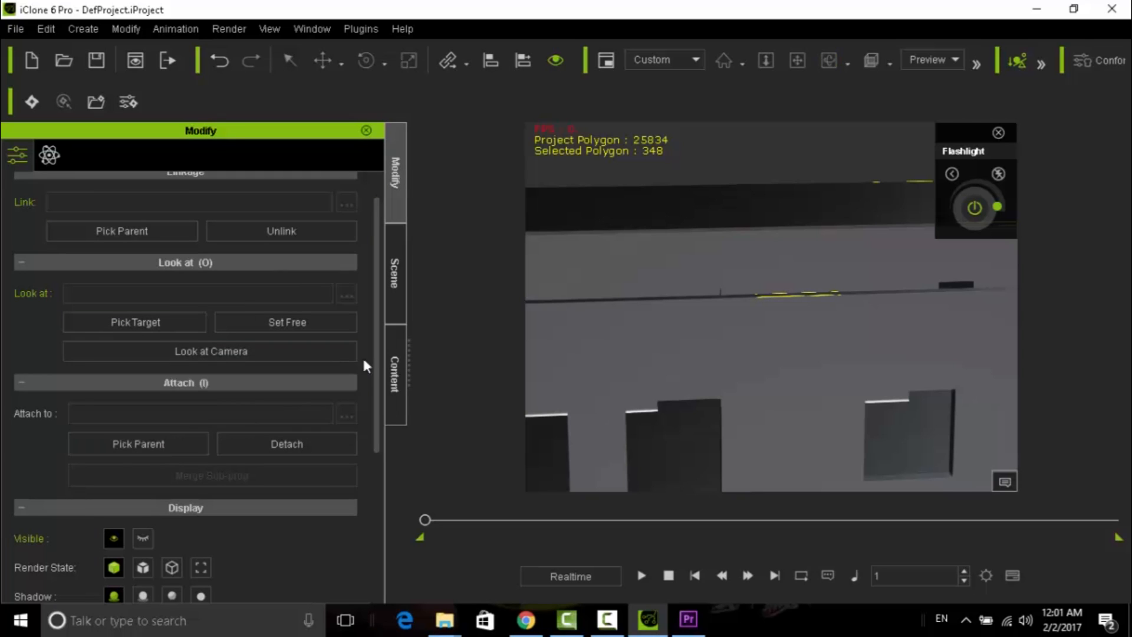
left_click(395, 278)
left_click(69, 265)
left_click(39, 228)
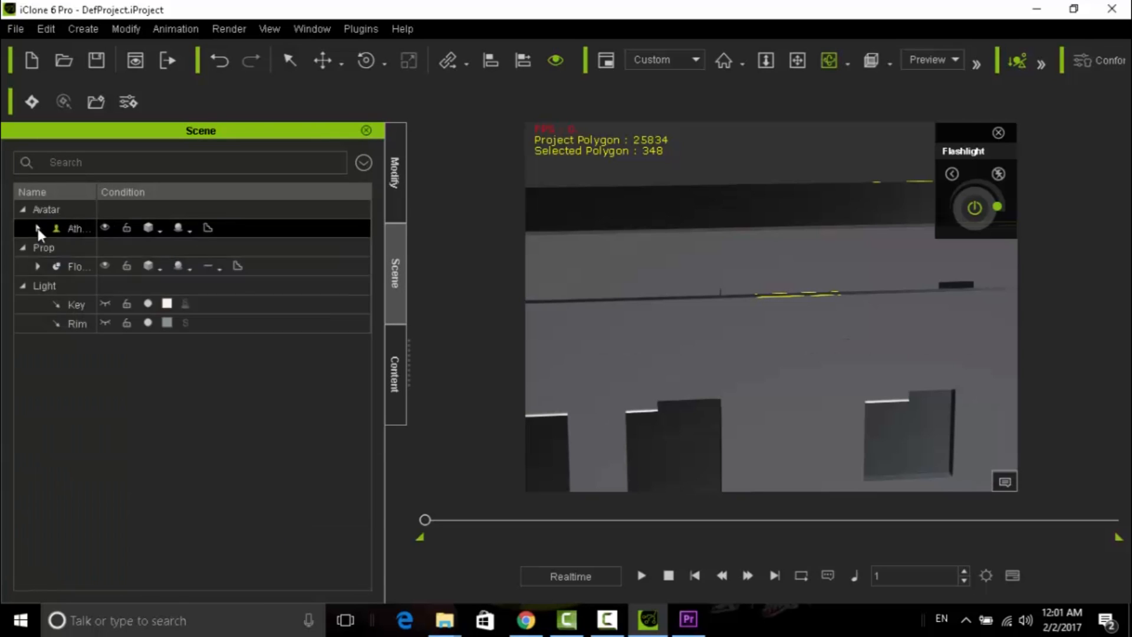
left_click(39, 229)
left_click(39, 229)
left_click(38, 266)
left_click(38, 267)
Step: Rotate the flashlight-holding character to face the inner wall with the doorways
left_click(65, 228)
mouse_move(682, 333)
right_mouse_down()
mouse_move(685, 437)
mouse_move(708, 334)
mouse_move(717, 388)
mouse_move(708, 313)
mouse_move(754, 384)
mouse_move(682, 312)
right_mouse_up()
left_click_drag(801, 396, 694, 447)
scroll(694, 446, "down", 3)
left_click(829, 61)
left_click_drag(793, 271, 661, 220)
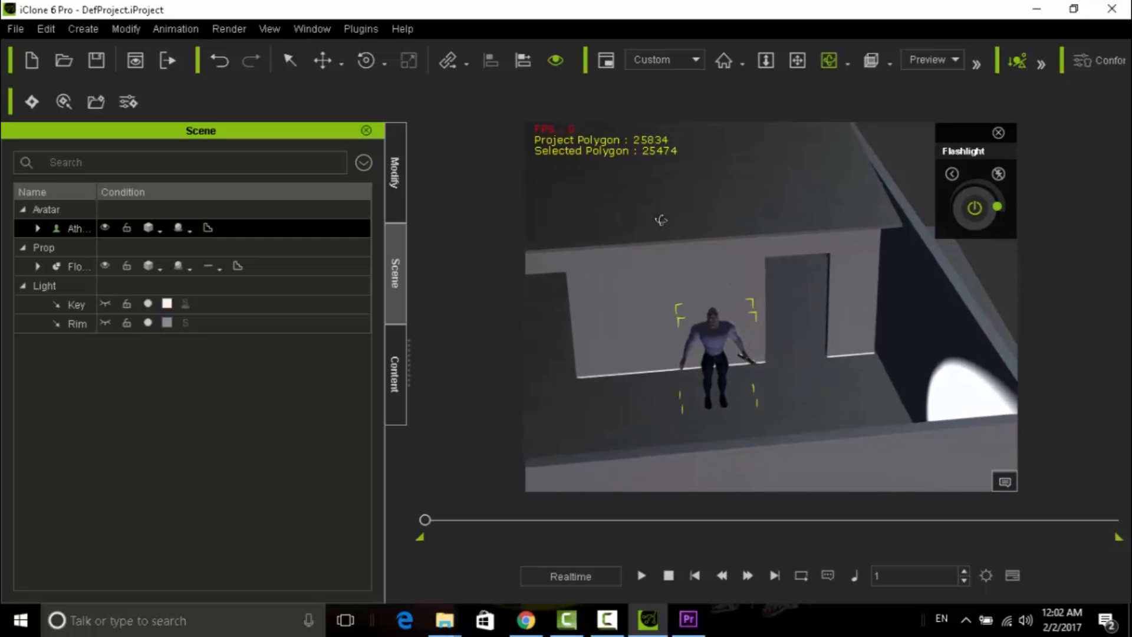
left_click(362, 62)
left_click_drag(718, 426, 694, 430)
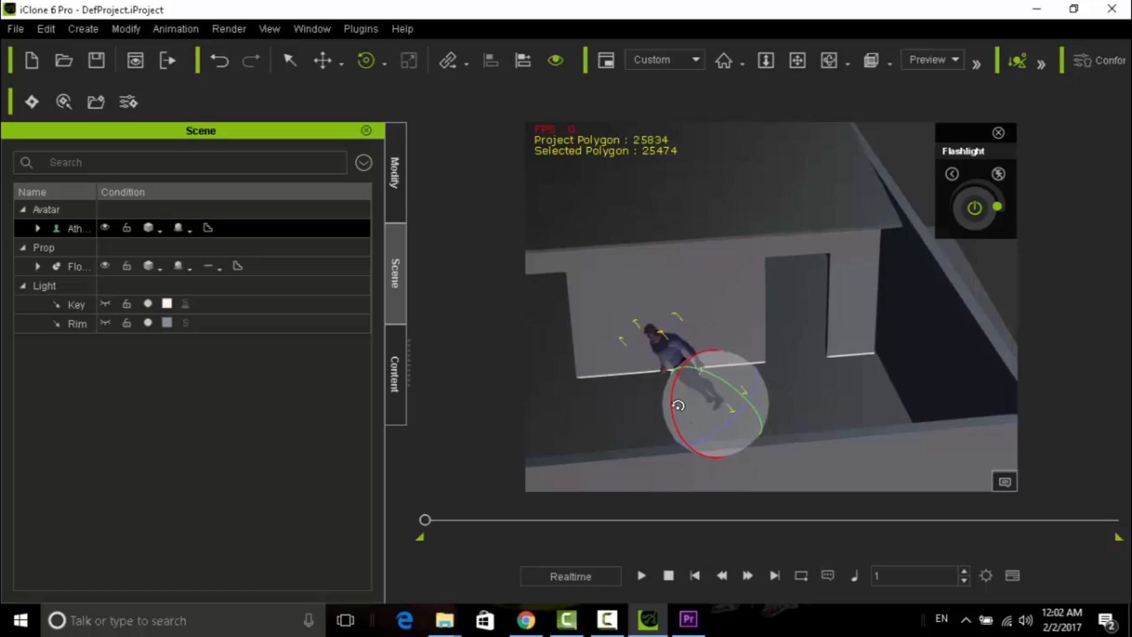
left_click_drag(737, 421, 531, 374)
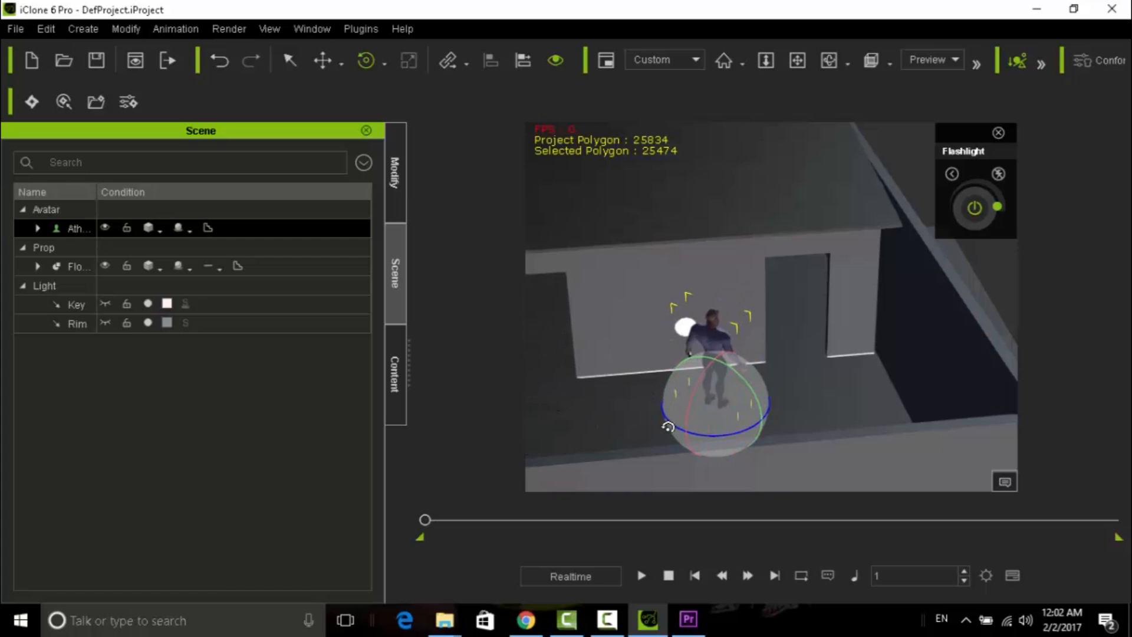
Step: Expand the parent floor prop in the scene hierarchy and review the wall and floor pieces attached to it
left_click(63, 324)
left_click(43, 288)
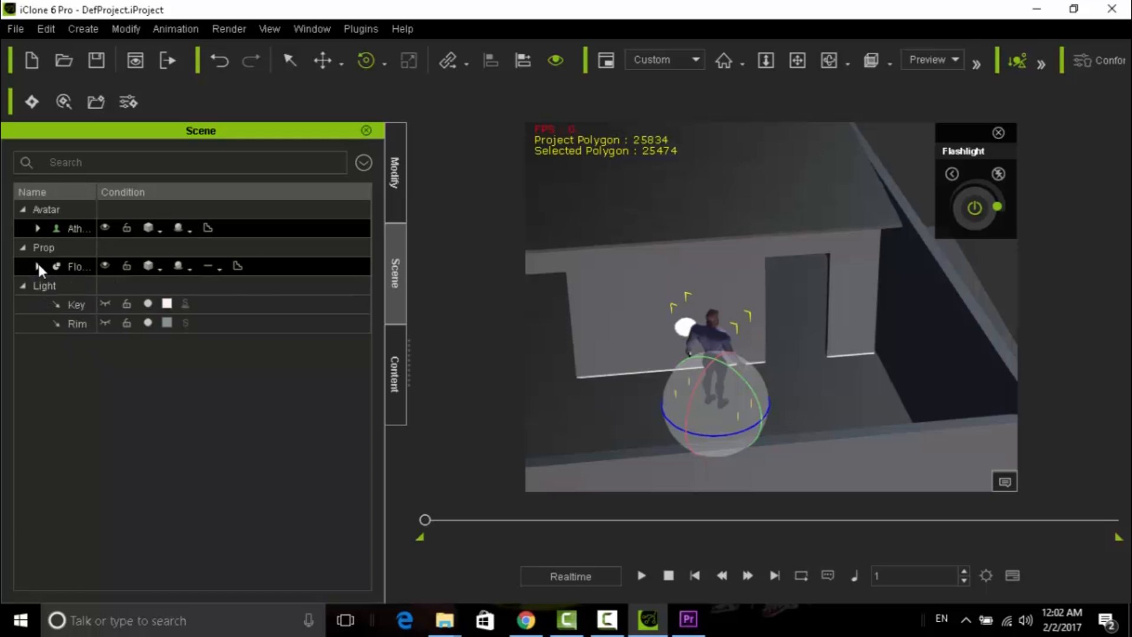
left_click(37, 265)
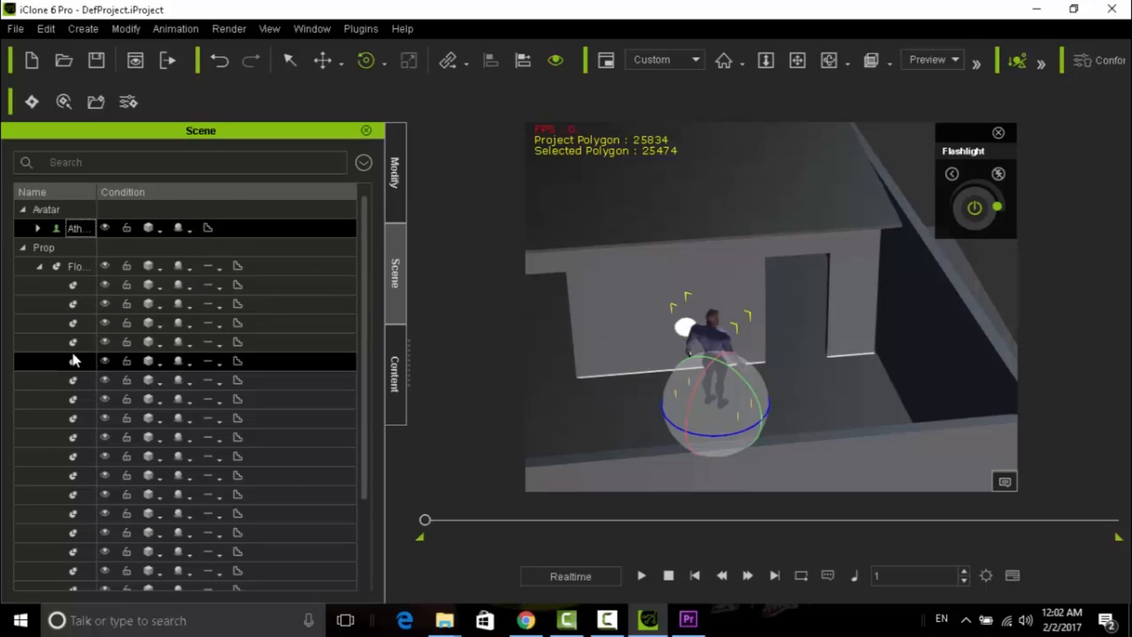
scroll(73, 354, "down", 2)
scroll(72, 353, "up", 1)
scroll(73, 360, "up", 1)
scroll(72, 351, "down", 2)
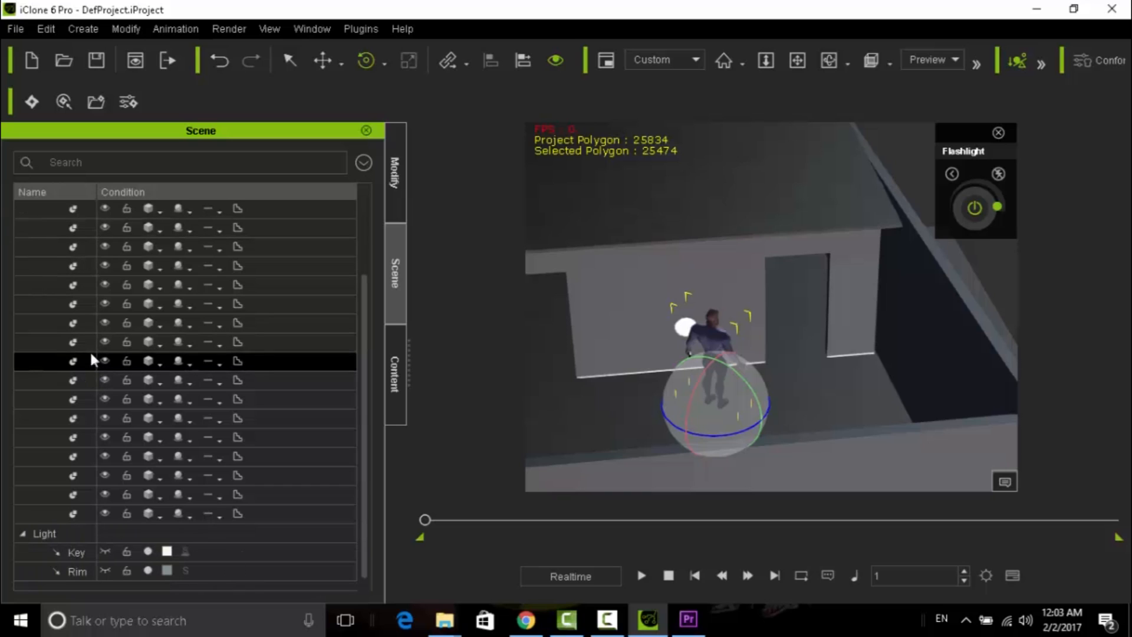
left_click(107, 513)
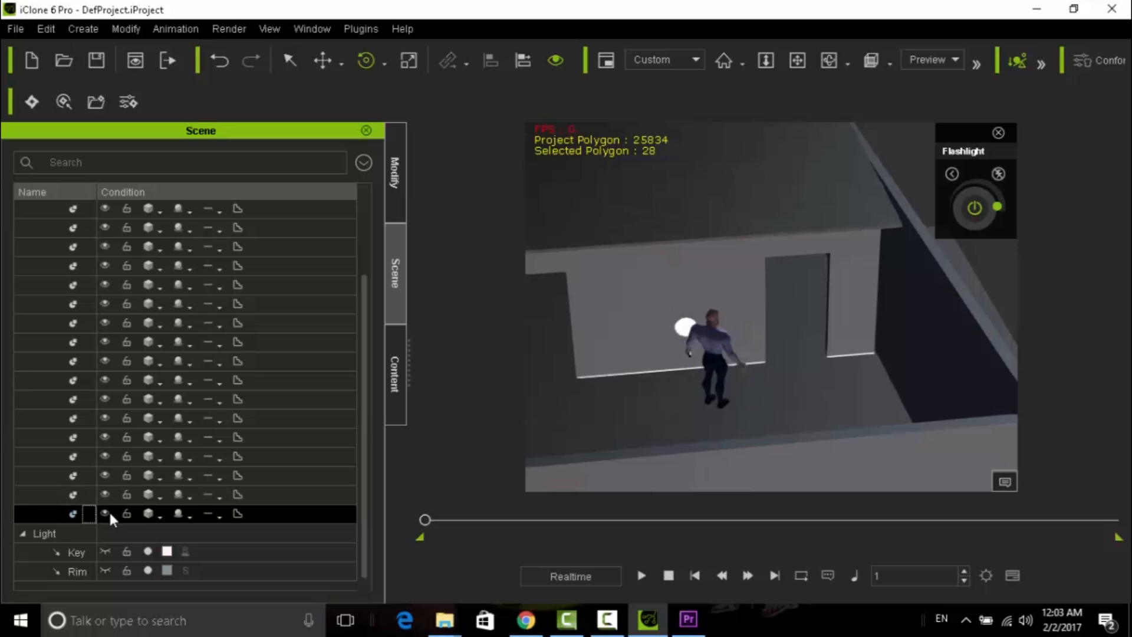
scroll(94, 236, "up", 3)
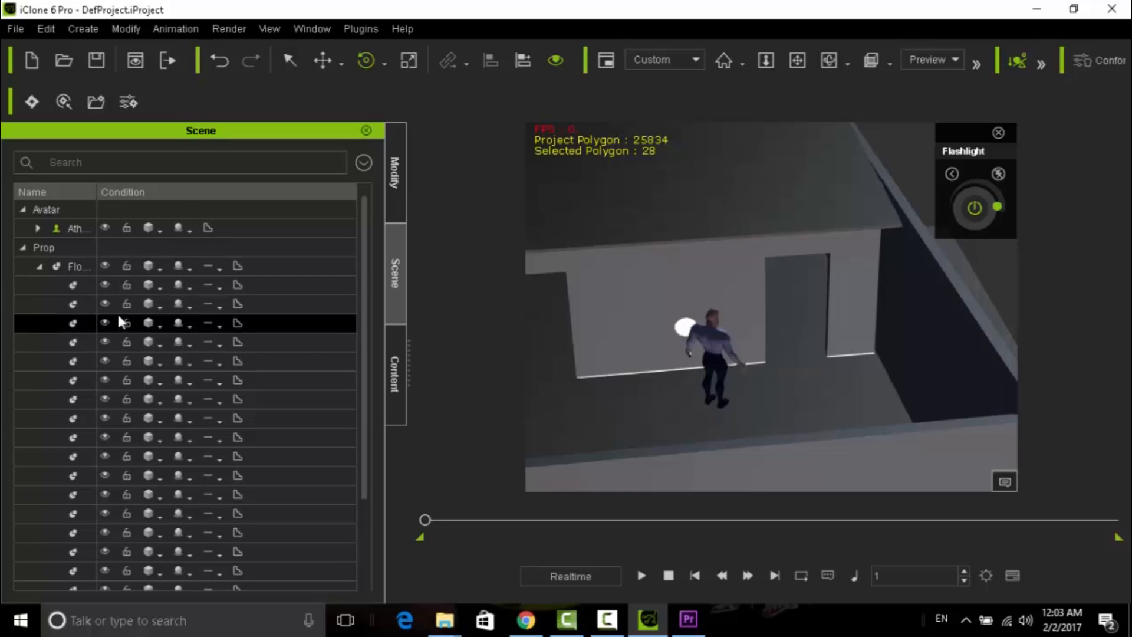
Step: Hide the whole building through its parent floor prop and show it again, repeating the test from closer behind the character
left_click(105, 284)
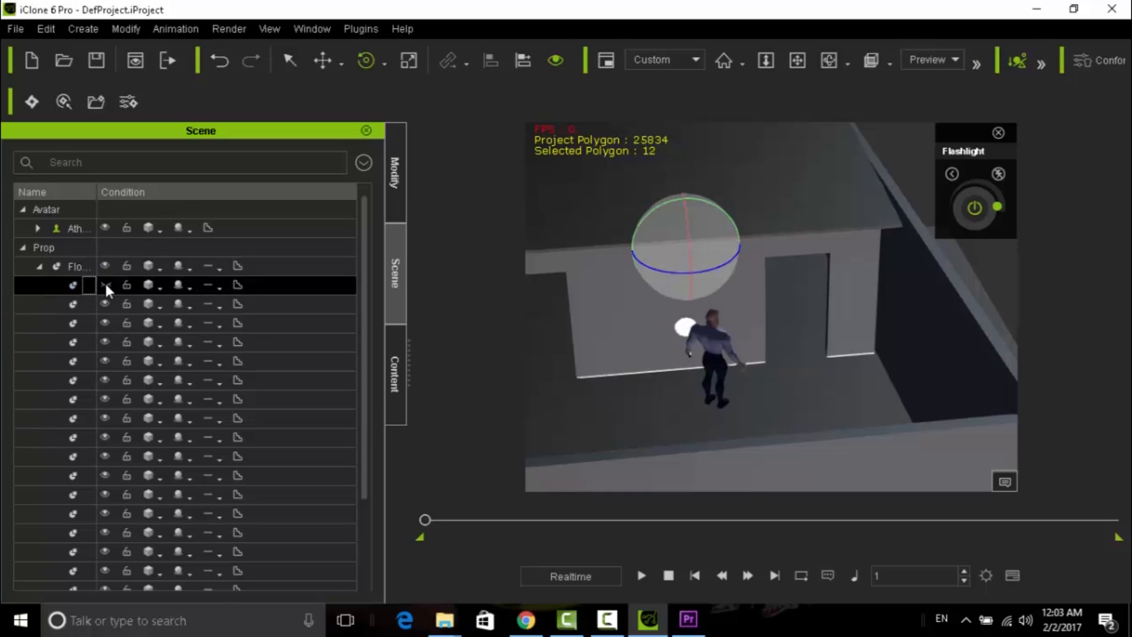
left_click(105, 266)
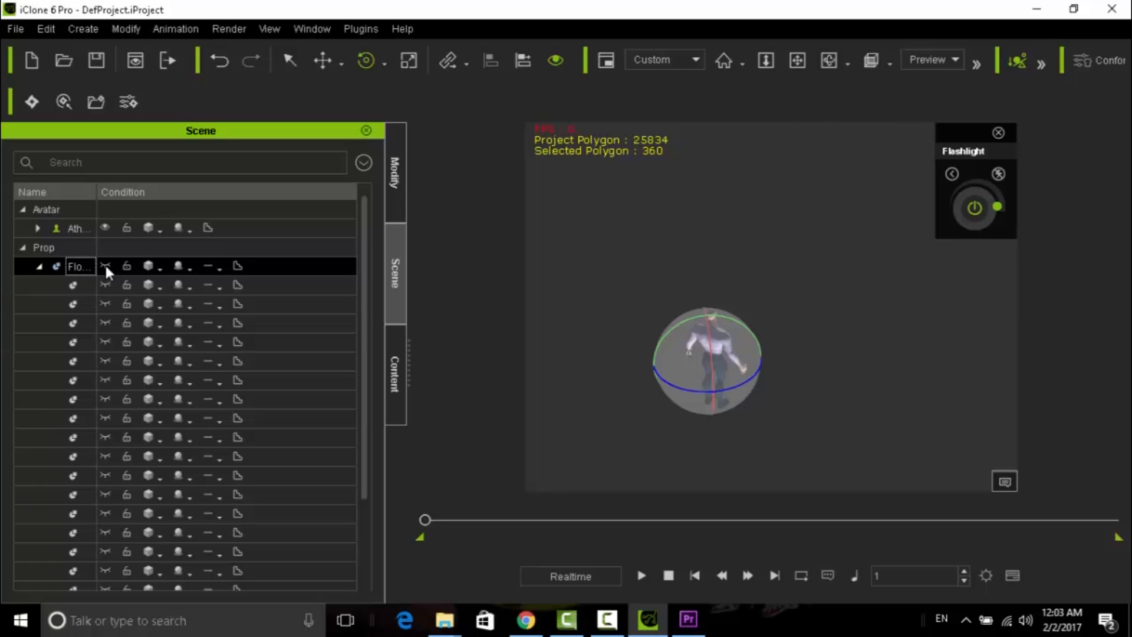
left_click(105, 265)
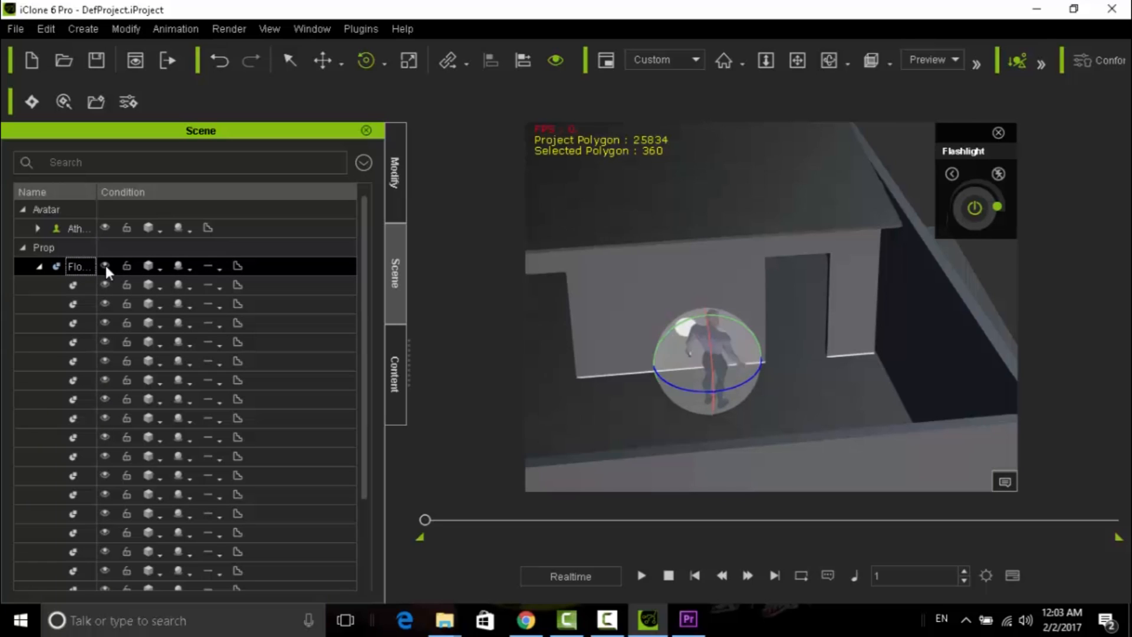
scroll(671, 379, "up", 5)
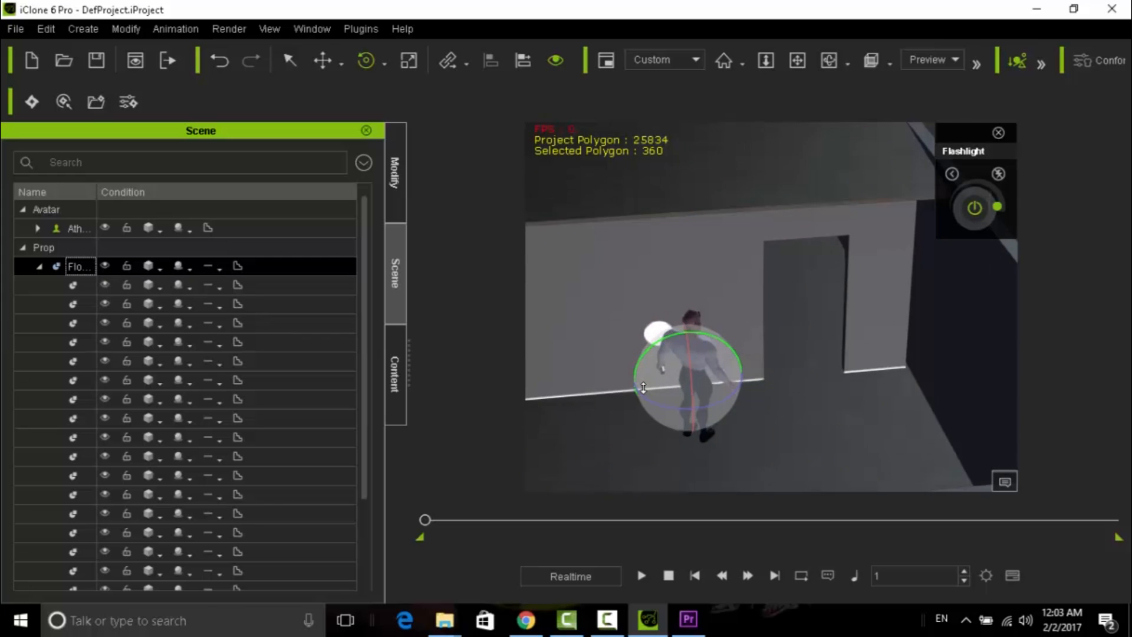
scroll(635, 321, "up", 3)
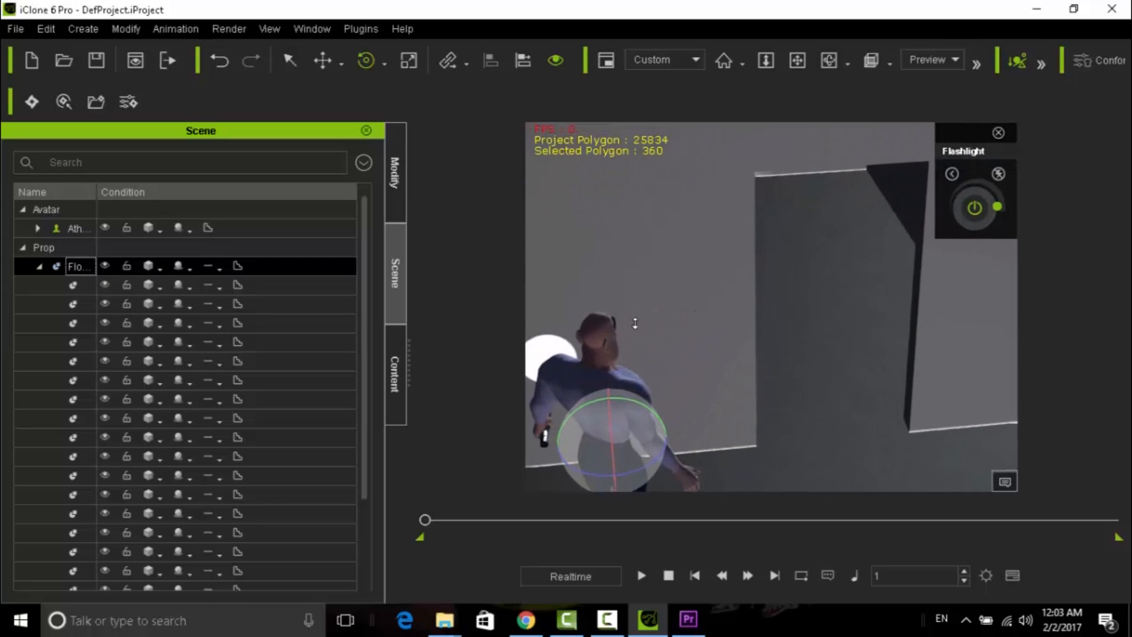
left_click(797, 60)
left_click_drag(677, 311, 790, 197)
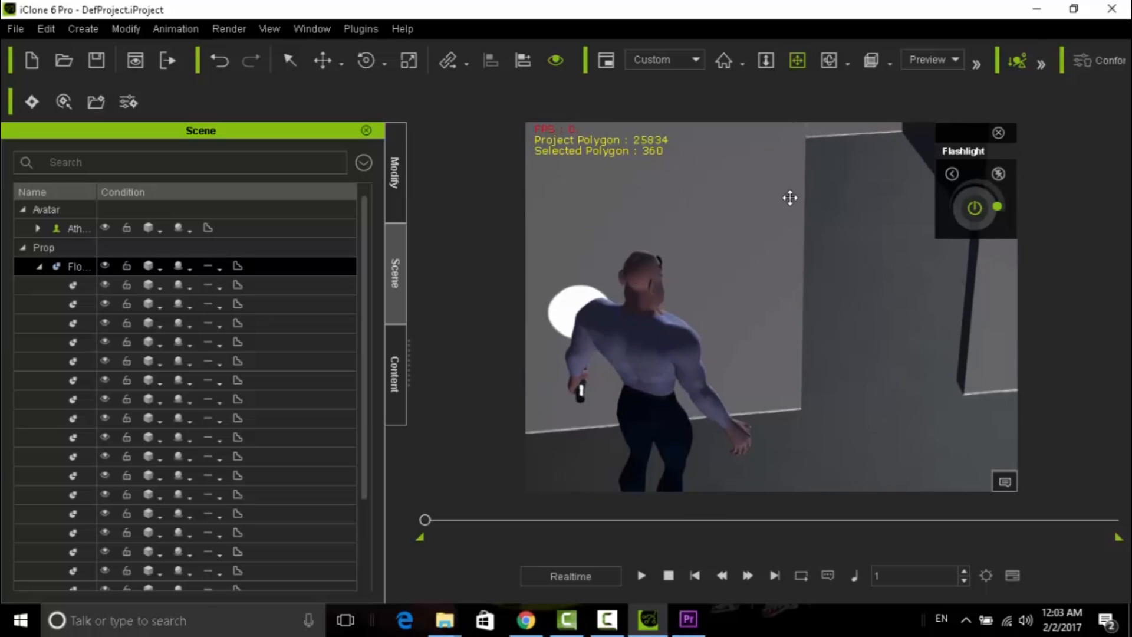
left_click(106, 265)
left_click(107, 264)
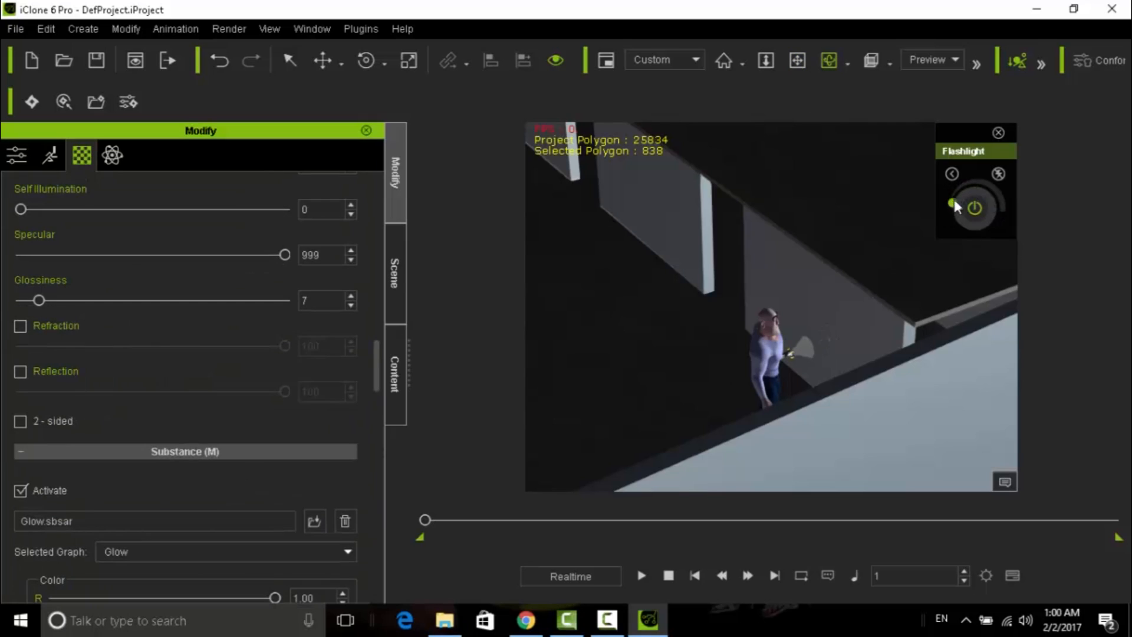
Step: Turn up the flashlight's brightness, try an orange beam colour and return it to white
left_click_drag(956, 208, 996, 199)
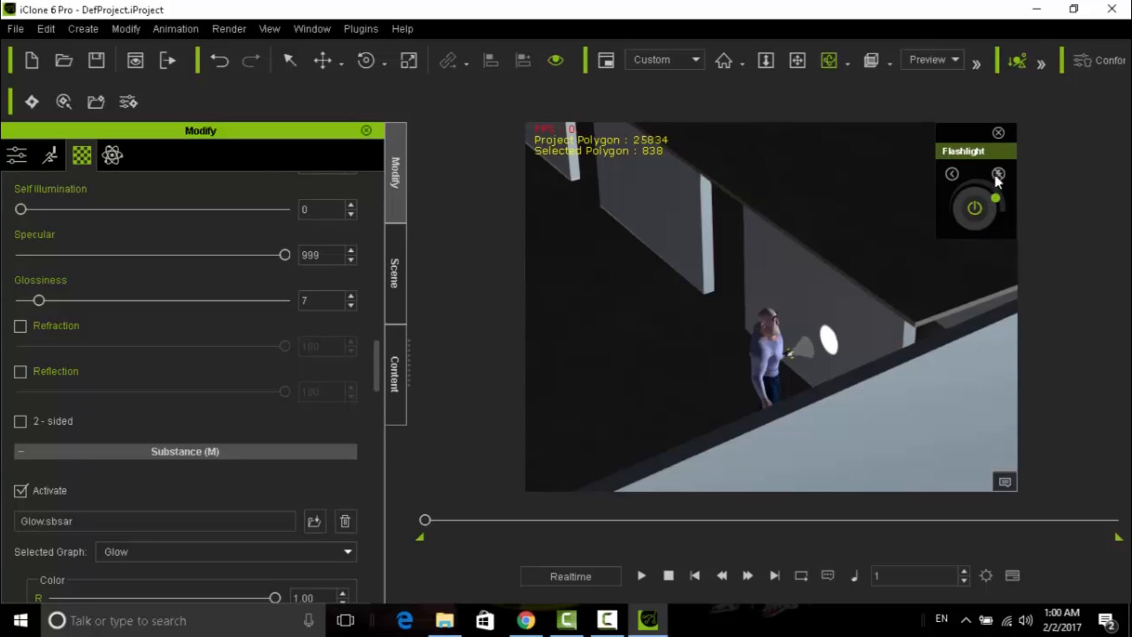
left_click(953, 173)
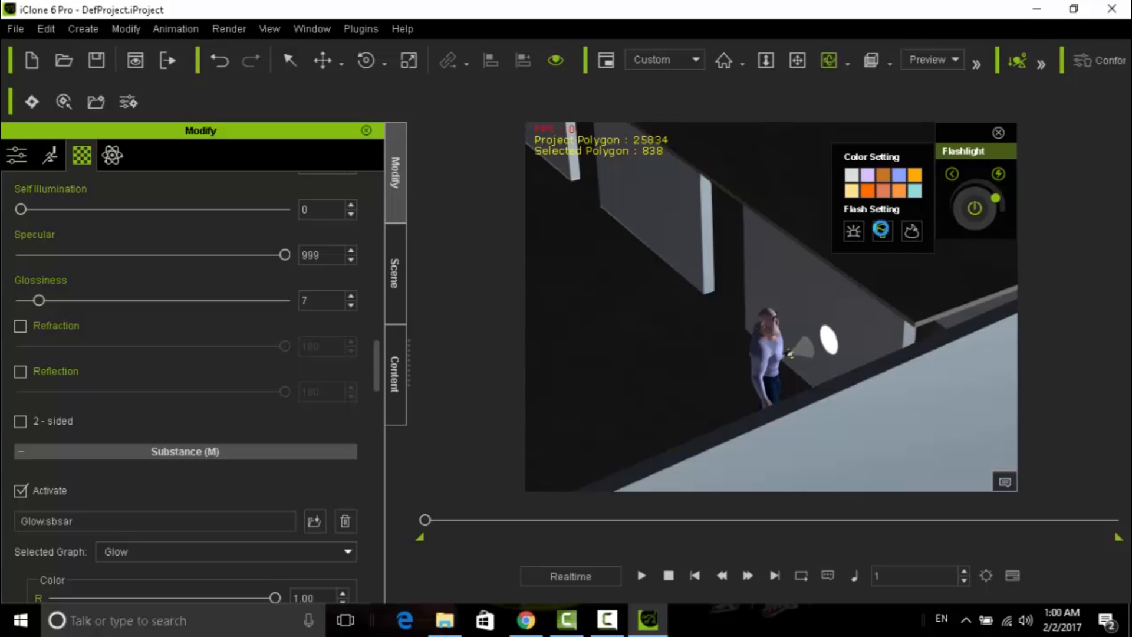
left_click(913, 174)
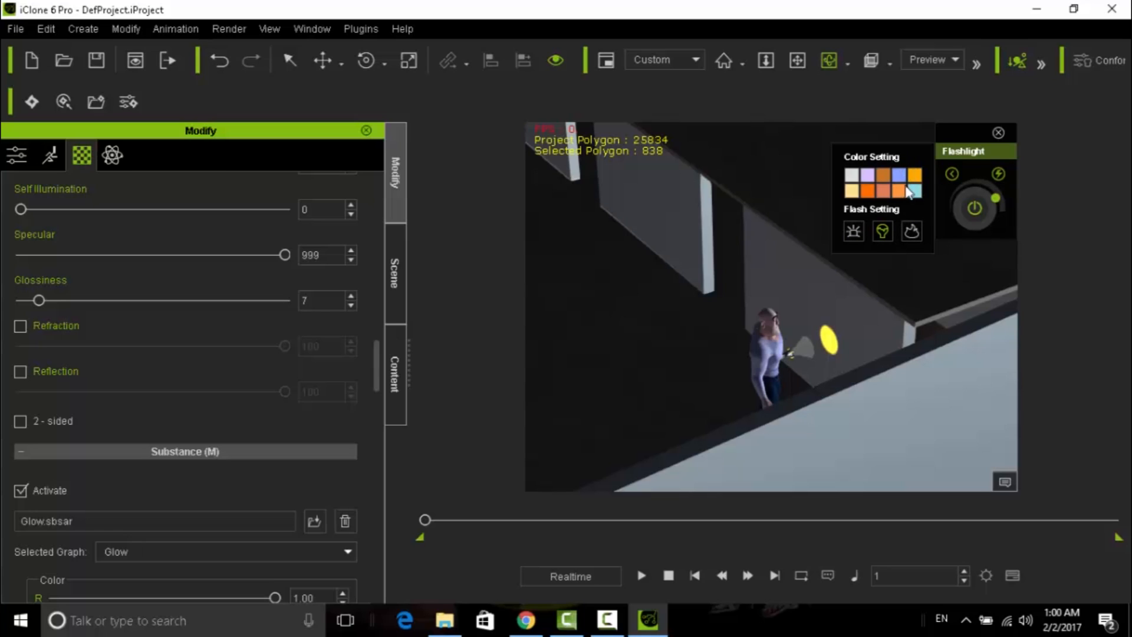
left_click(851, 176)
Step: Move the flashlight-holding character back, farther away from the inner wall that he lights
left_click(322, 60)
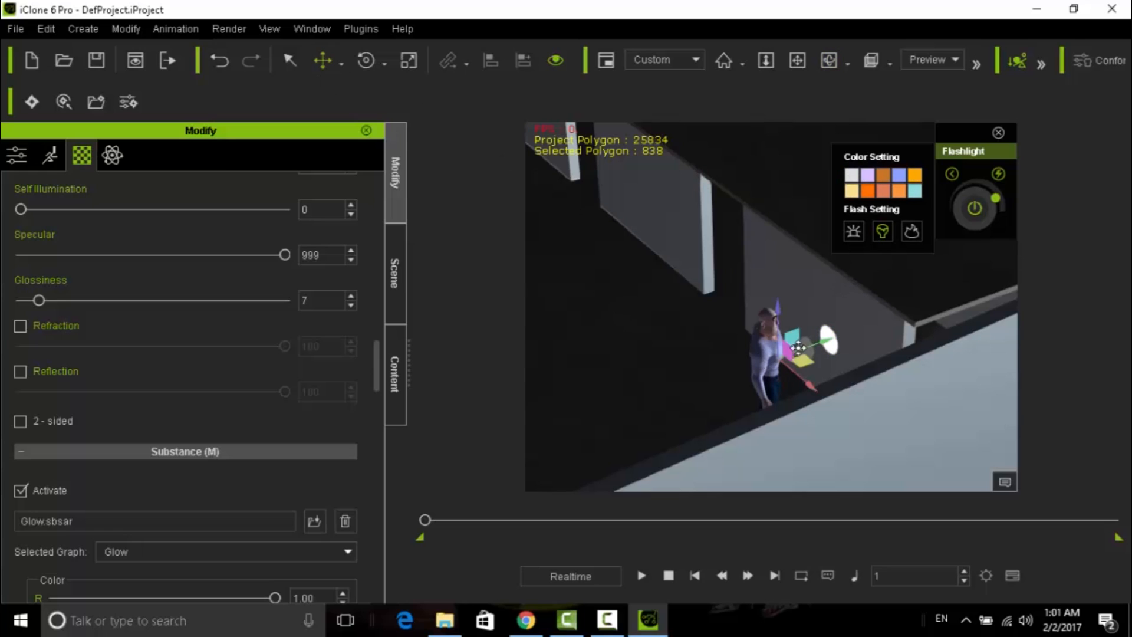
left_click(789, 361)
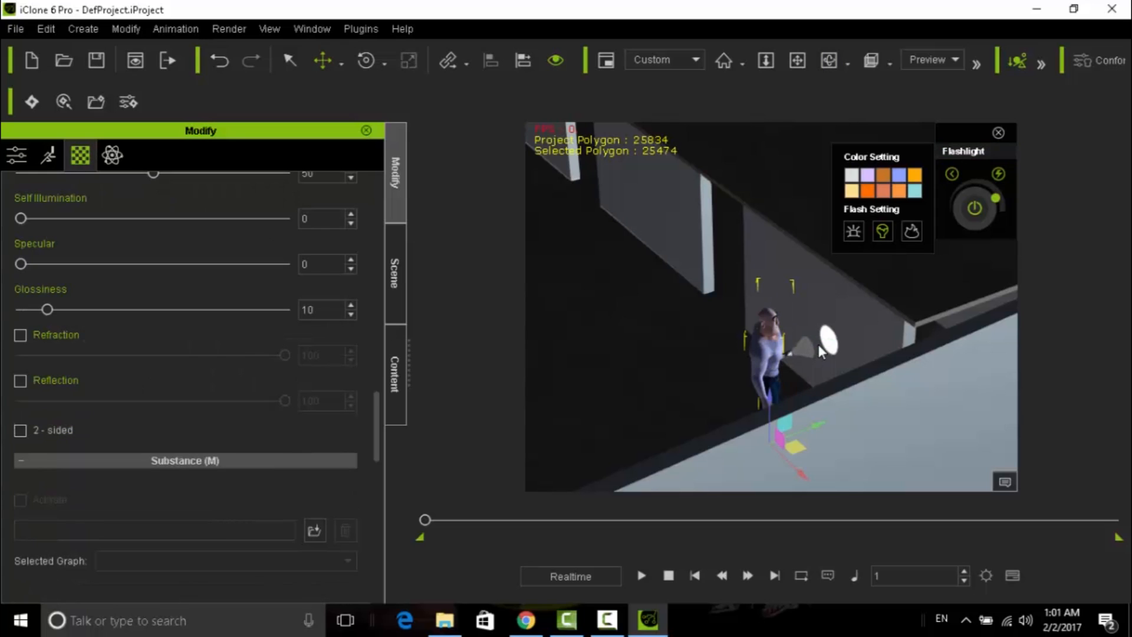
left_click_drag(823, 424, 655, 469)
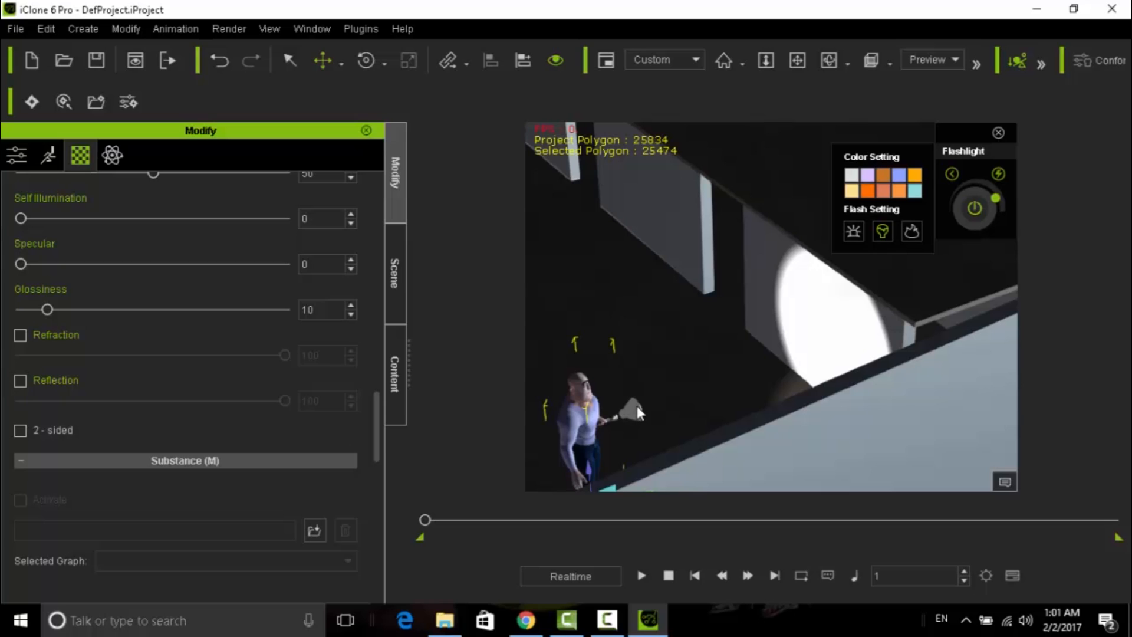
Step: Select the flashlight's spotlight and set its range to 648, beam angle to 61 and falloff to 35
left_click(290, 63)
left_click(635, 413)
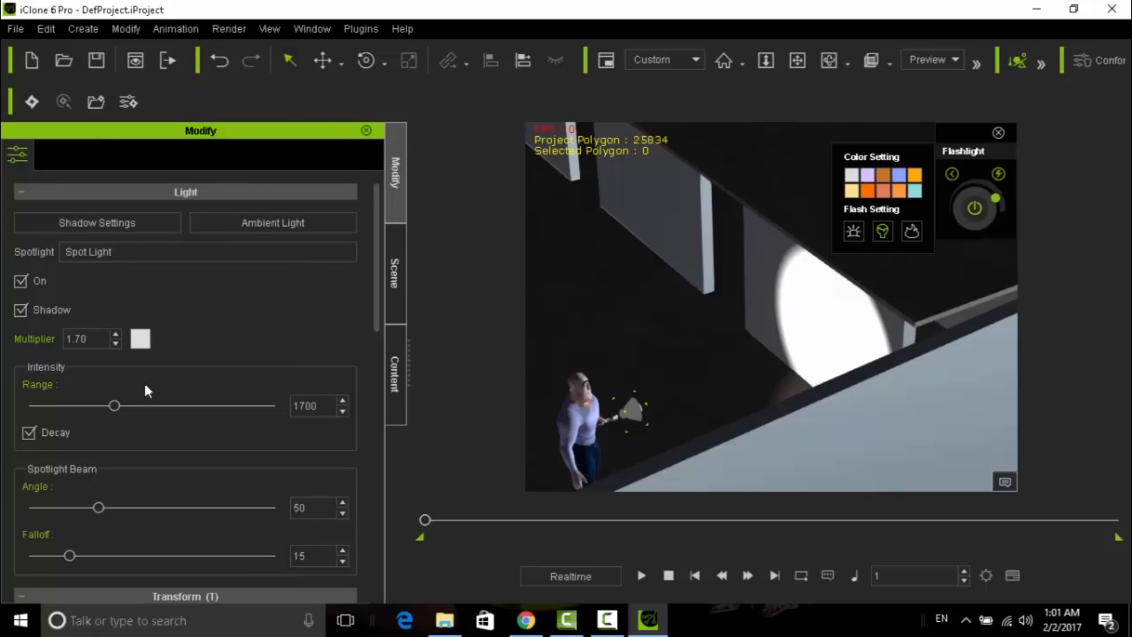
left_click_drag(116, 406, 63, 396)
mouse_move(98, 507)
left_mouse_down()
mouse_move(147, 506)
mouse_move(94, 507)
mouse_move(113, 507)
left_mouse_up()
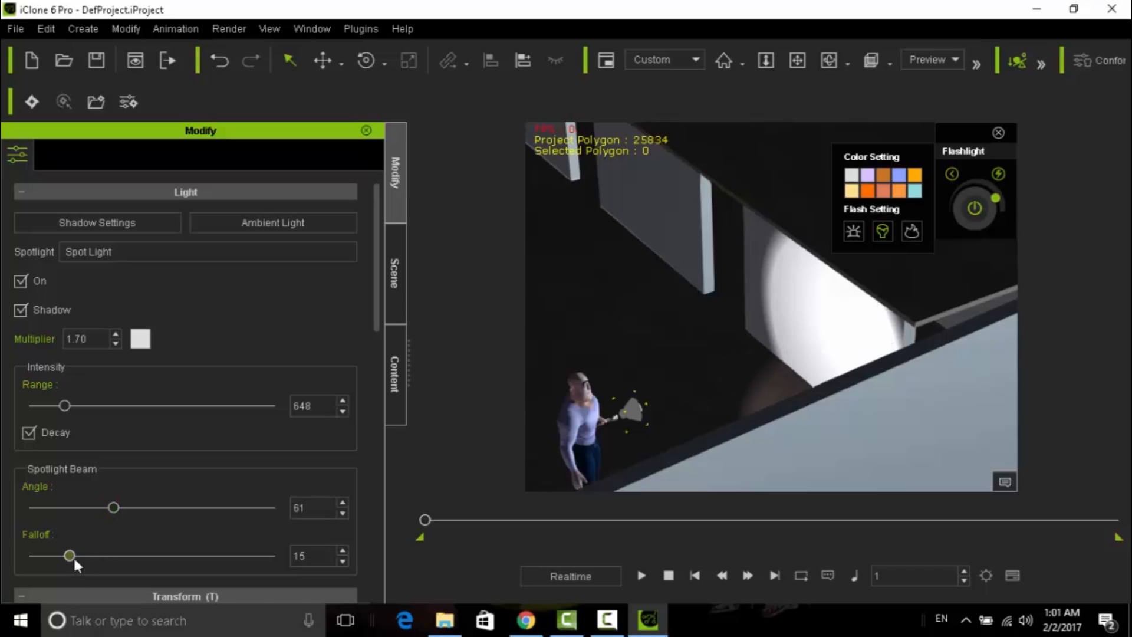
left_click_drag(69, 554, 124, 548)
Step: Refine the spotlight to a range of 563, a beam angle of 45 and a falloff of 100
left_click_drag(372, 313, 380, 361)
mouse_move(65, 299)
left_mouse_down()
mouse_move(120, 302)
mouse_move(37, 309)
mouse_move(59, 311)
left_mouse_up()
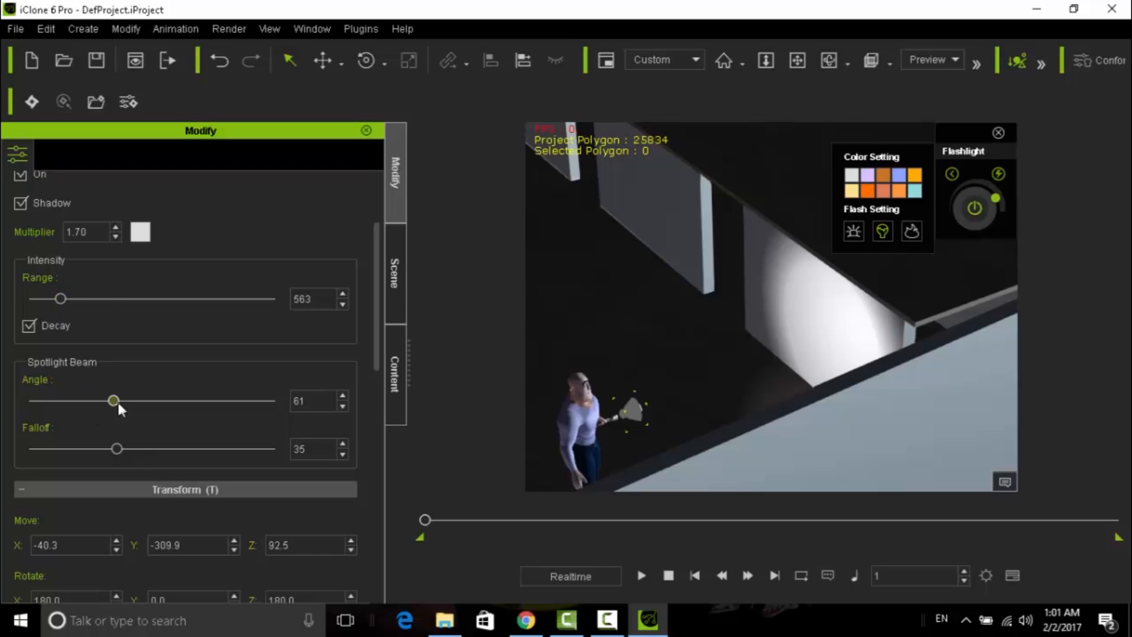
left_click_drag(114, 401, 92, 402)
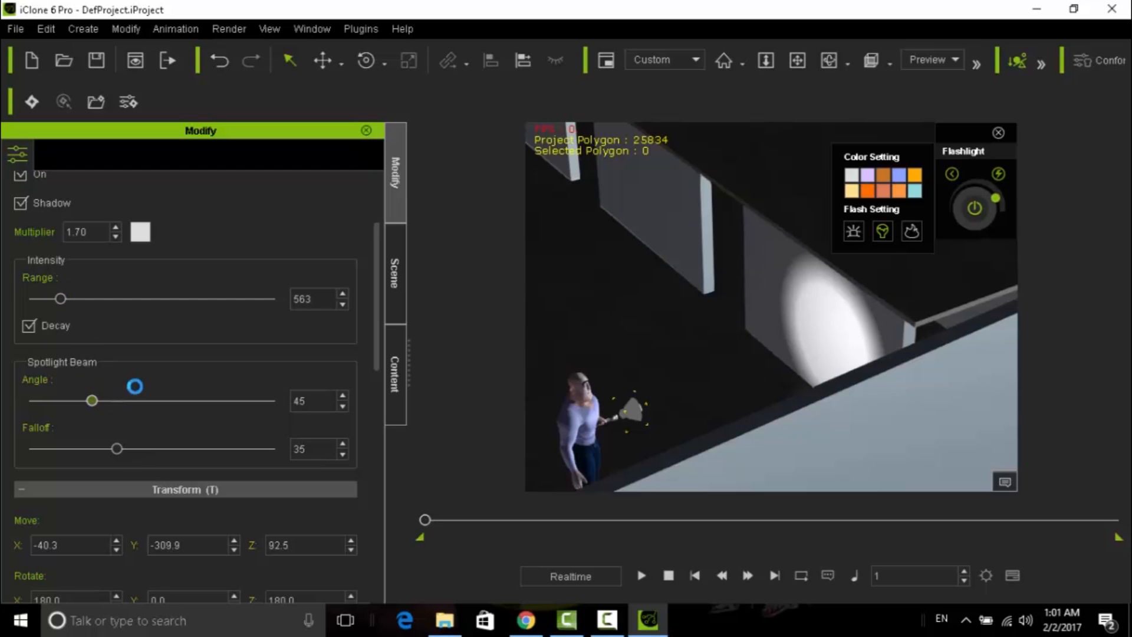
left_click_drag(114, 447, 288, 440)
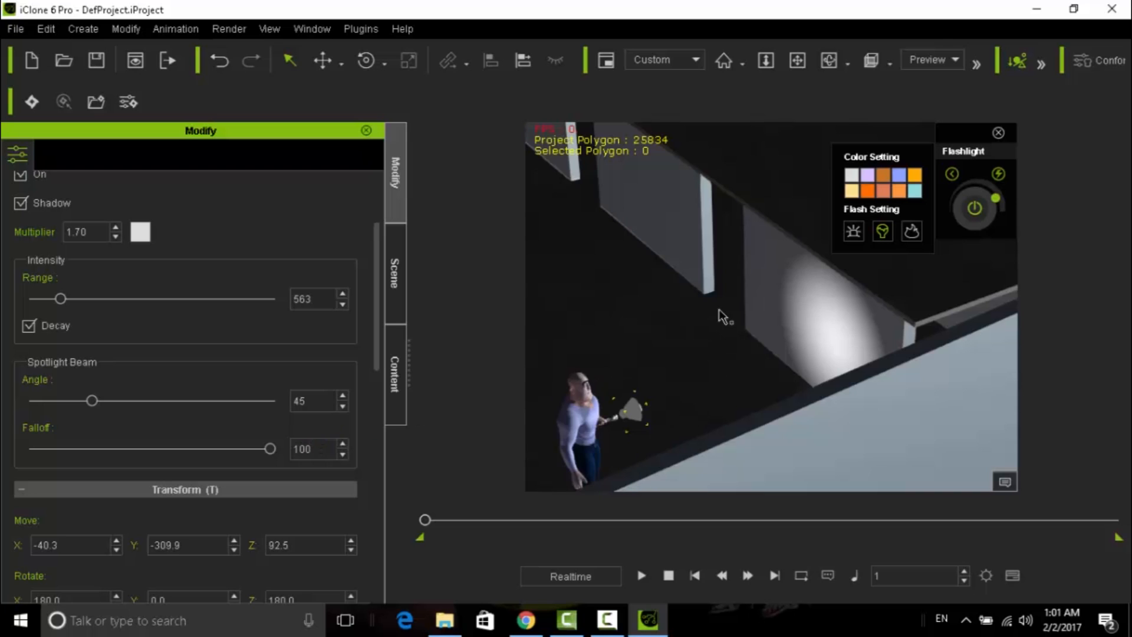
Step: Examine the softened flashlight spot on the inner wall from outside the building and from above the character
scroll(723, 322, "down", 3)
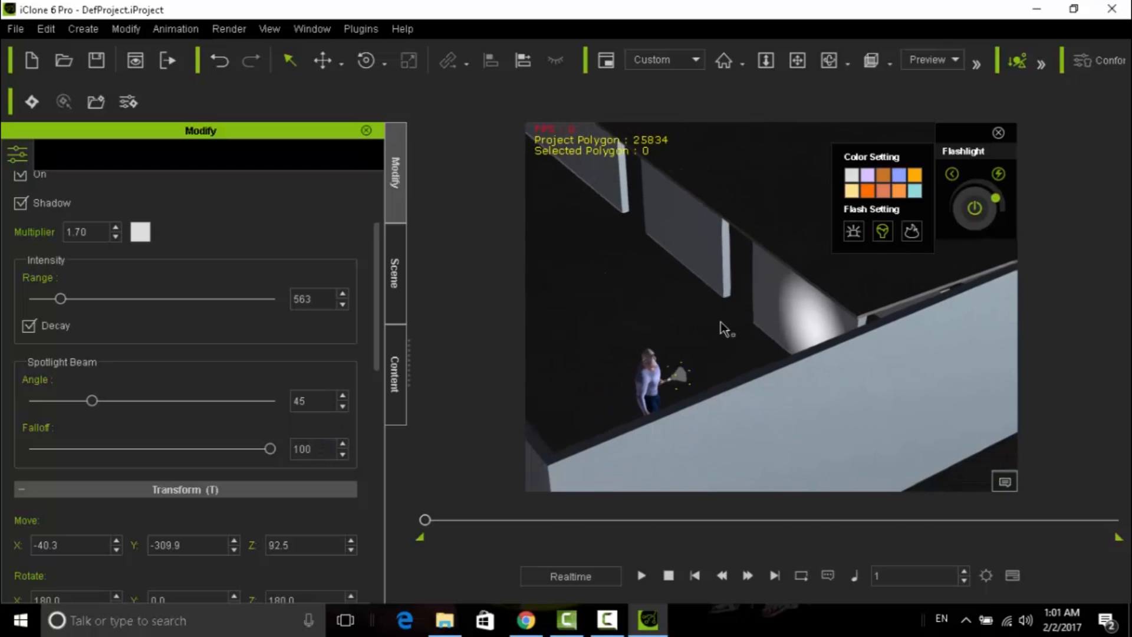
scroll(716, 321, "down", 3)
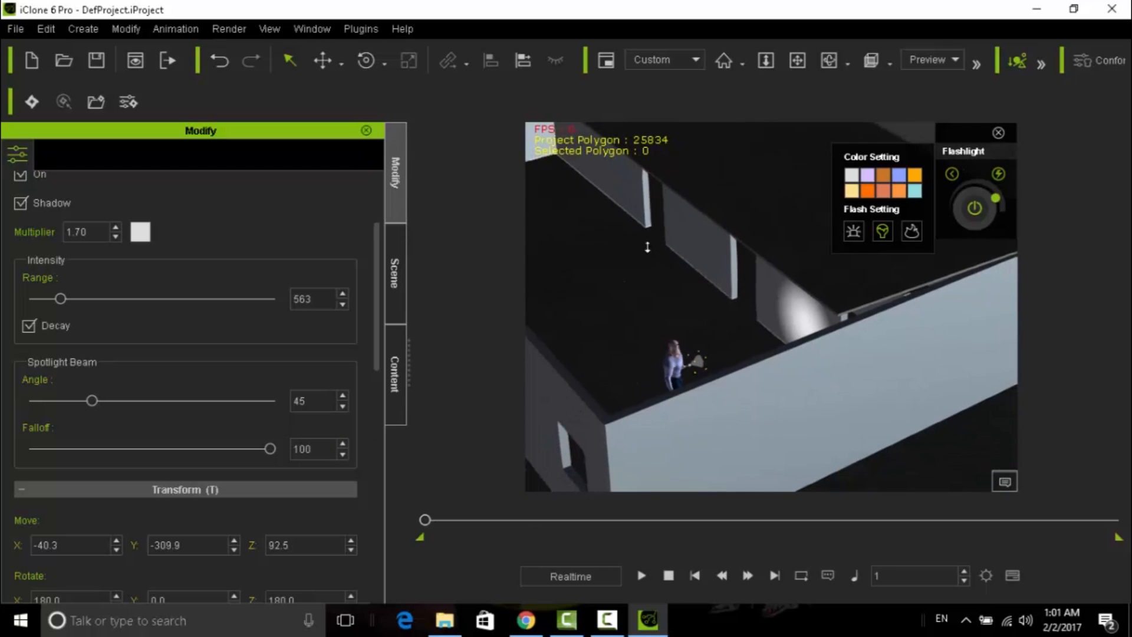
scroll(652, 277, "down", 3)
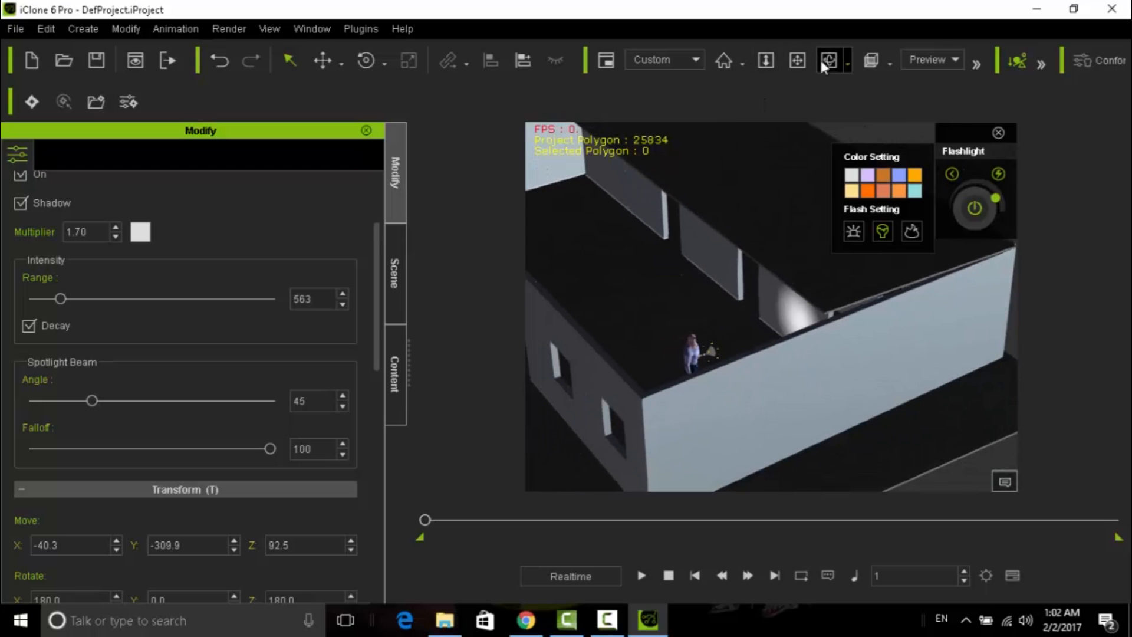
left_click_drag(565, 452, 803, 186)
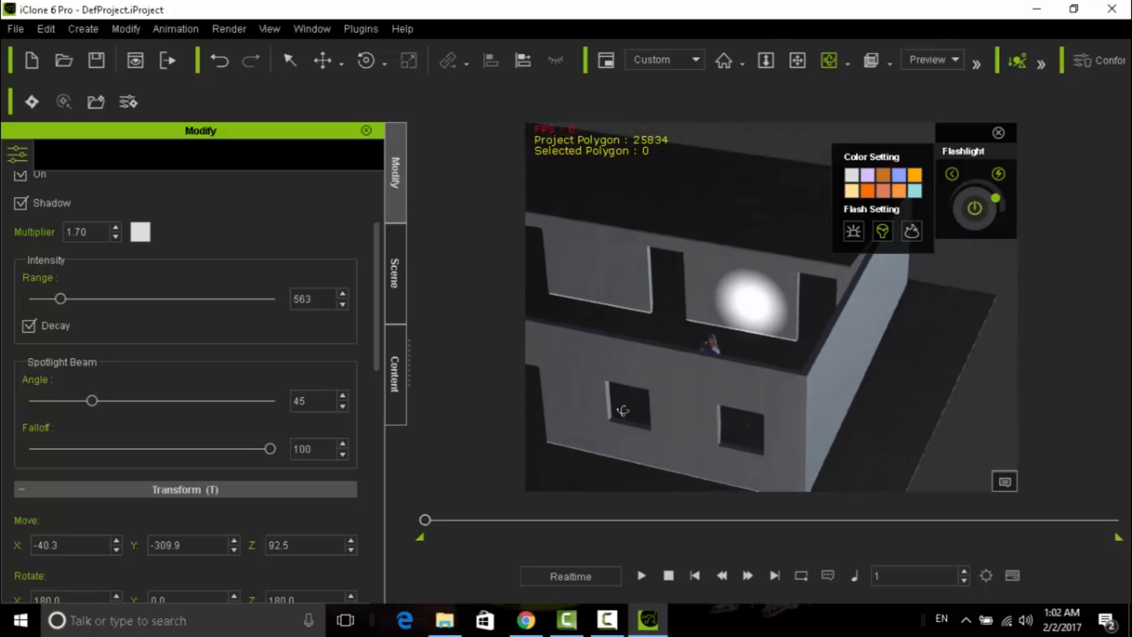
left_click_drag(623, 410, 752, 316)
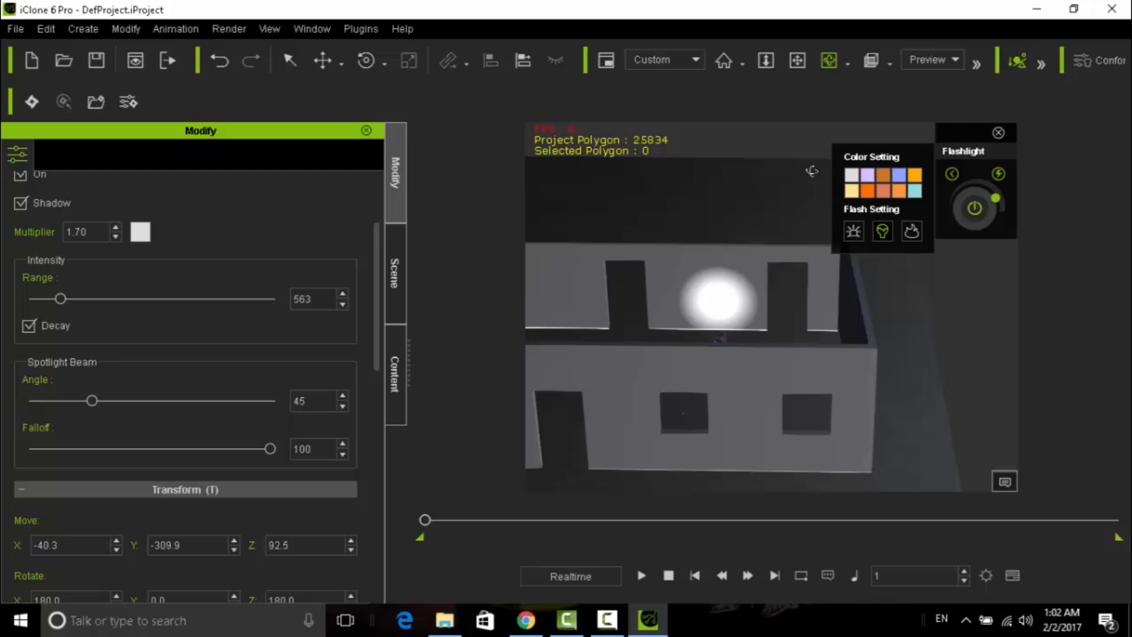
scroll(764, 300, "up", 3)
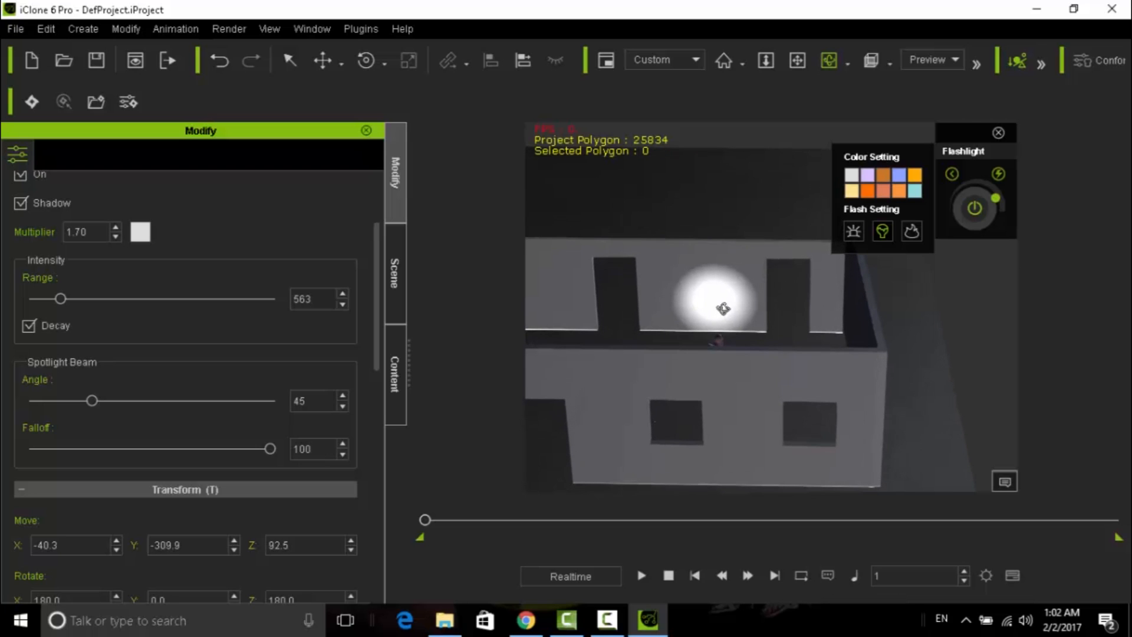
left_click_drag(717, 357, 716, 457)
left_click_drag(719, 299, 699, 405)
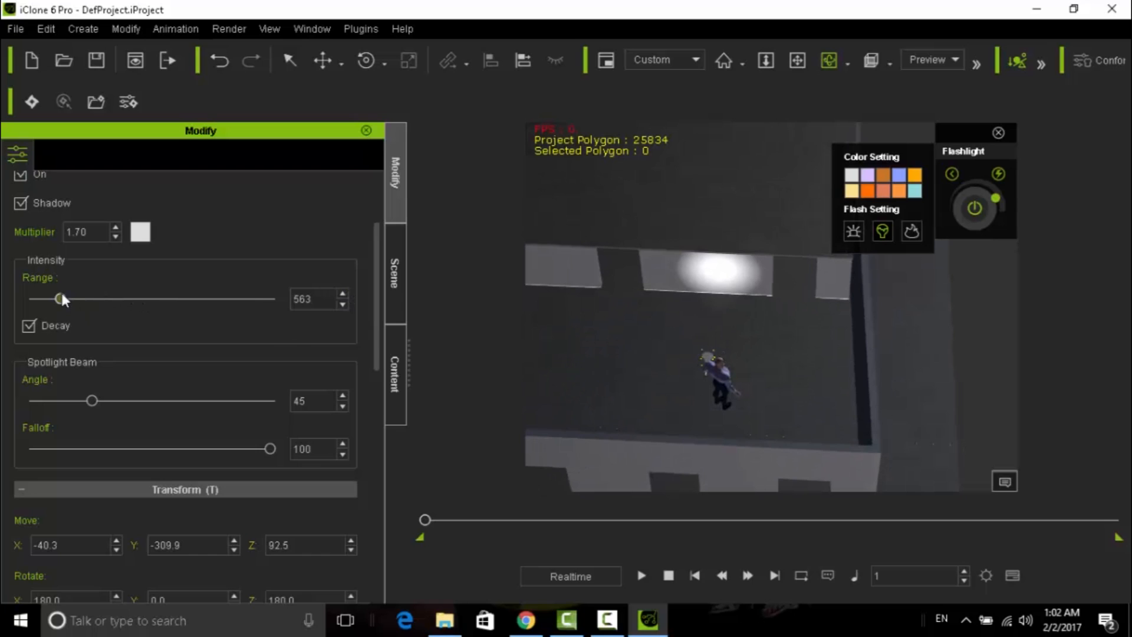
Step: Try spotlight ranges of 461 and 717, switching Decay off and on again to compare the light
mouse_move(60, 299)
left_mouse_down()
mouse_move(210, 296)
mouse_move(55, 312)
left_mouse_up()
left_click(29, 326)
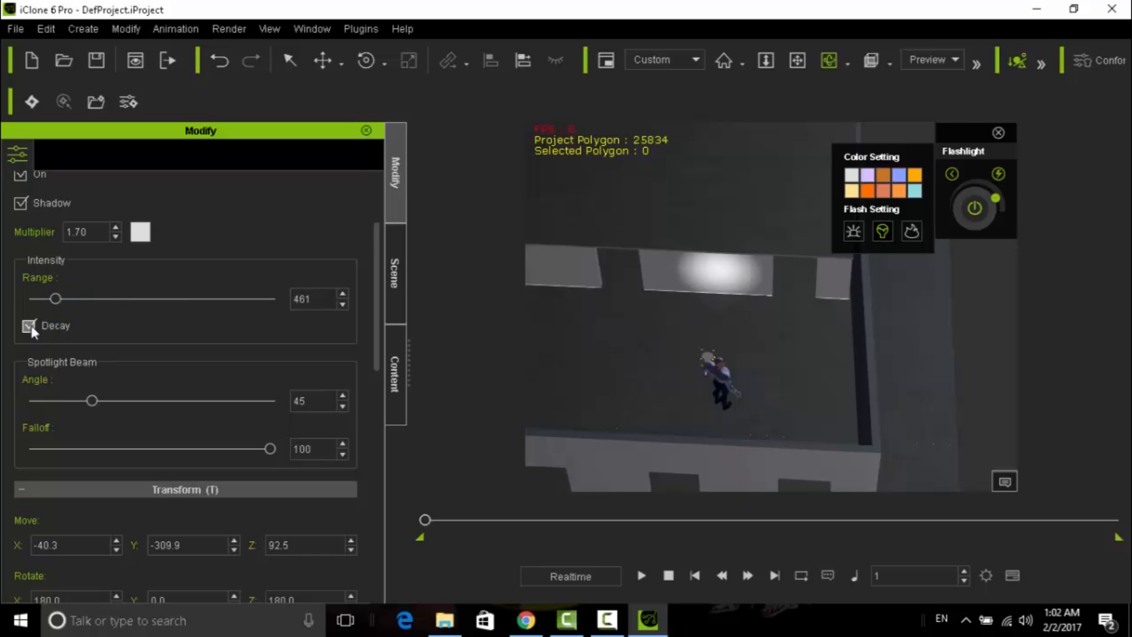
left_click(30, 326)
left_click(30, 325)
mouse_move(76, 295)
left_mouse_down()
mouse_move(167, 296)
mouse_move(33, 298)
mouse_move(67, 298)
left_mouse_up()
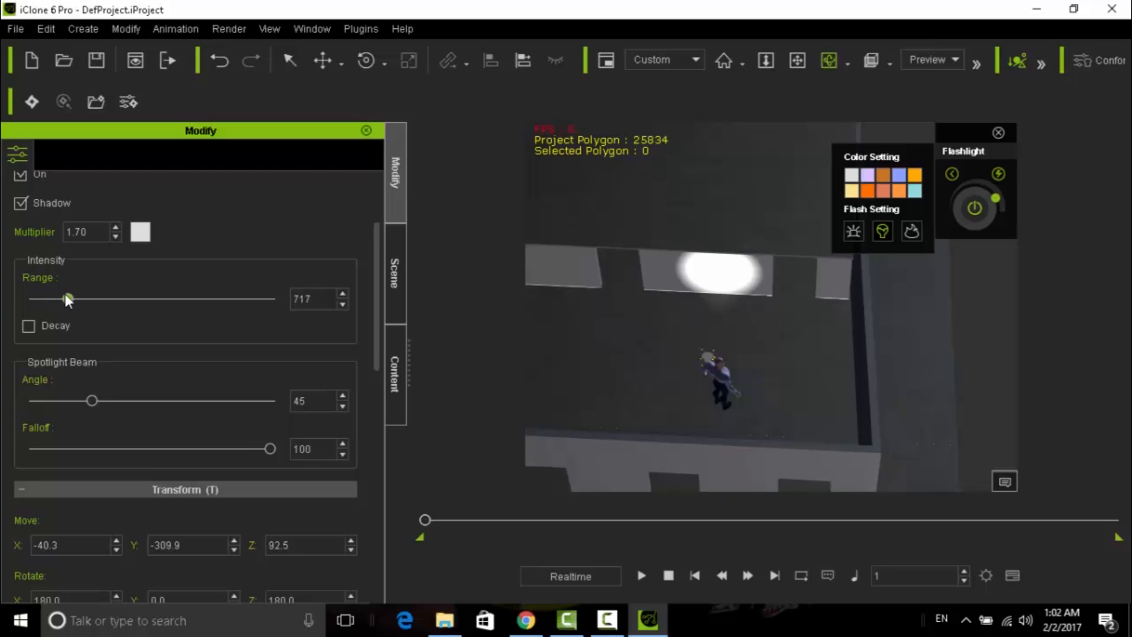
left_click(29, 325)
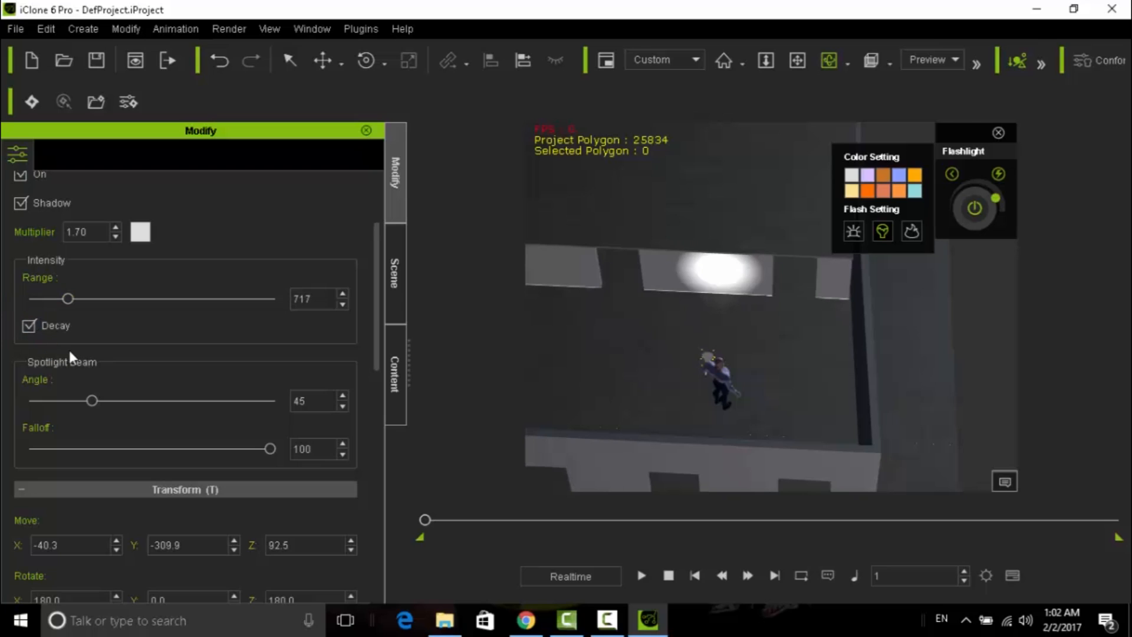
Step: Set the spotlight's range to 478 and widen its beam angle to 89
left_click_drag(69, 299, 55, 300)
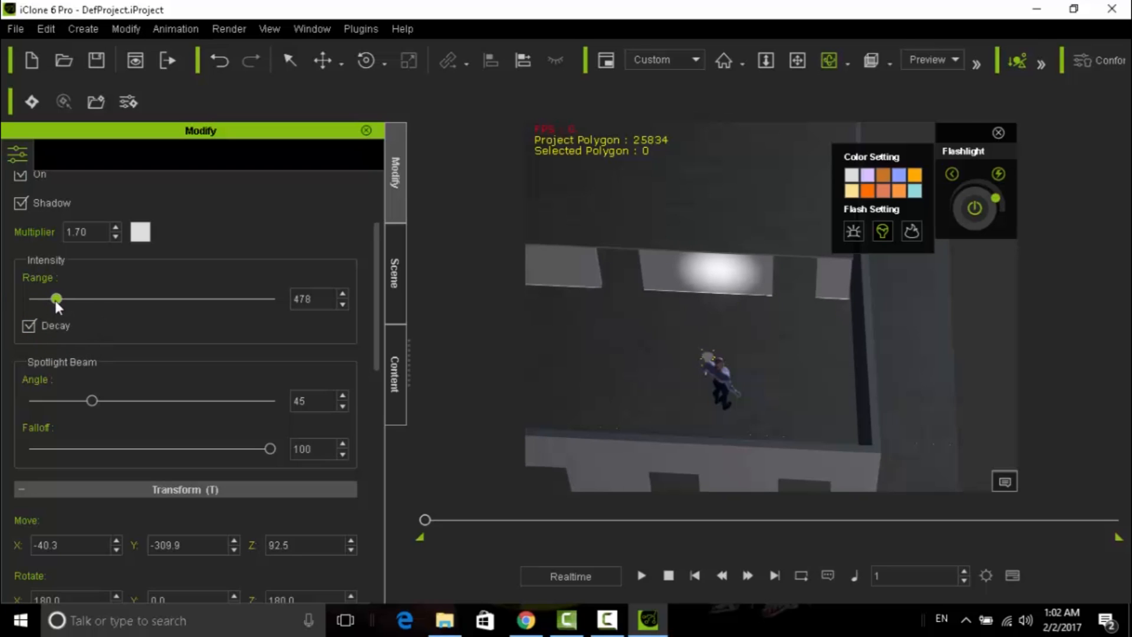
left_click_drag(96, 401, 151, 402)
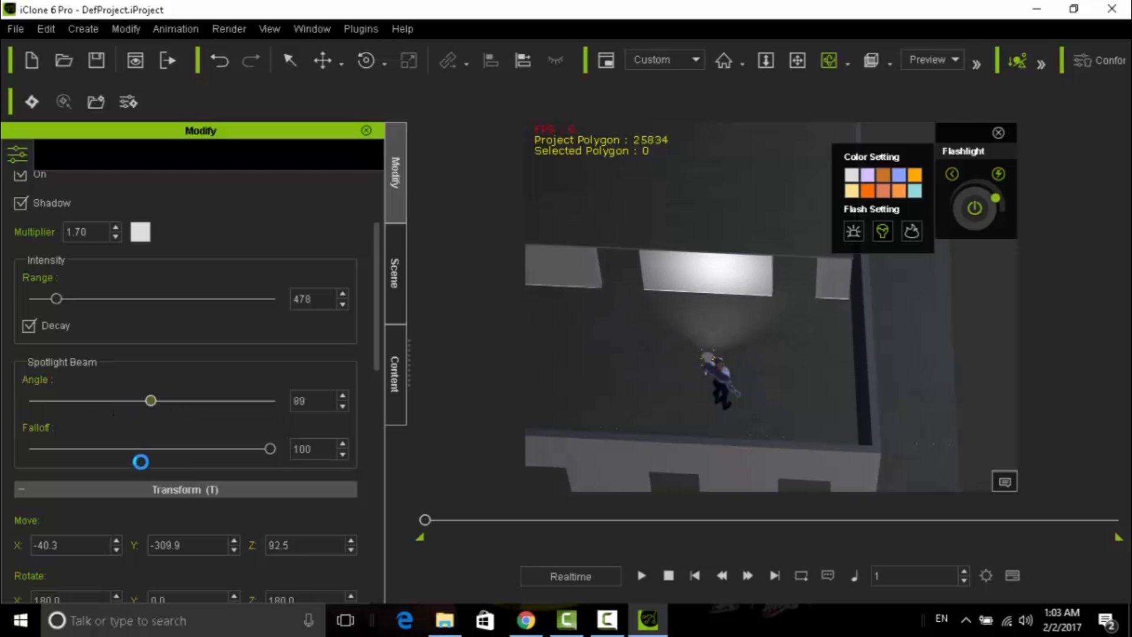
Step: Set the spotlight beam's falloff to 24 and examine the lit inner wall up close and from outside the building
left_click_drag(271, 450, 96, 412)
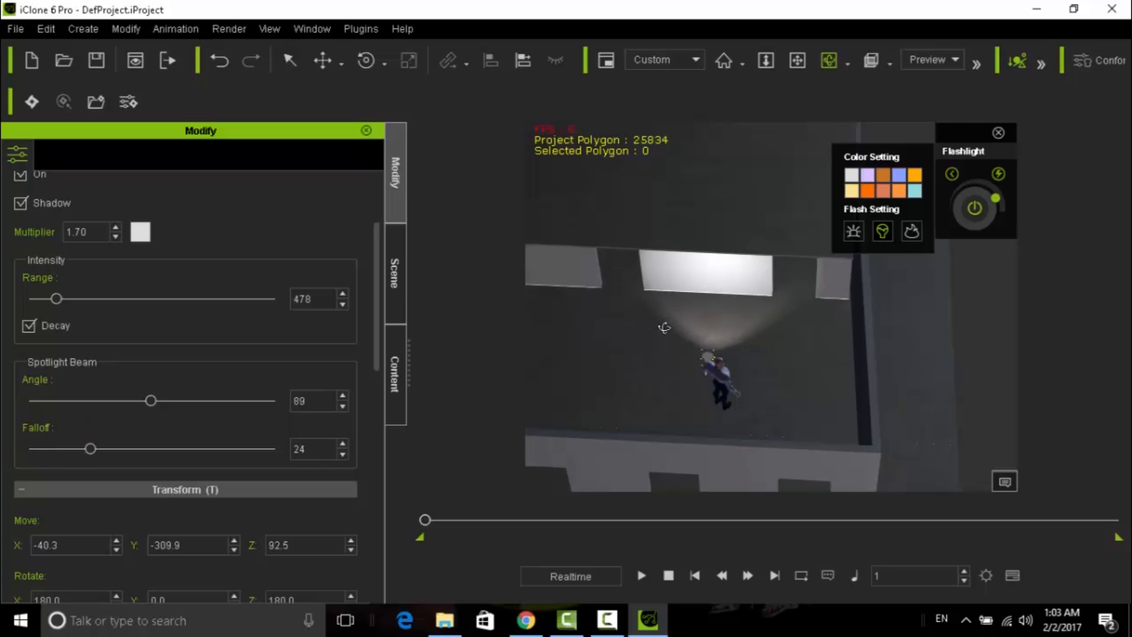
left_click_drag(663, 303, 658, 330)
scroll(657, 330, "up", 5)
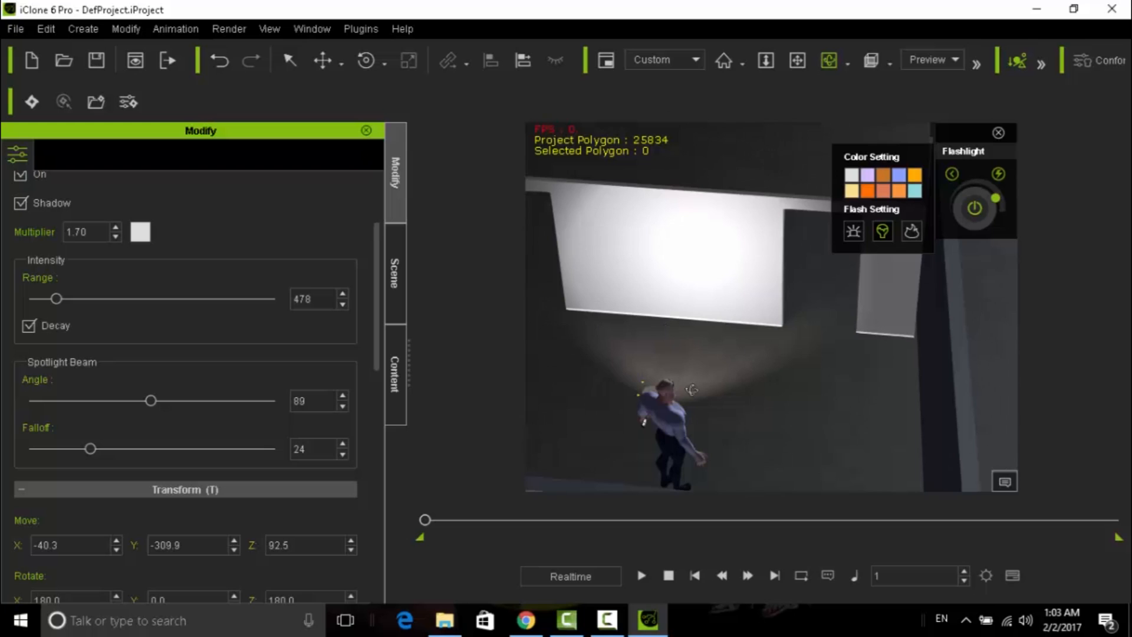
scroll(715, 381, "up", 5)
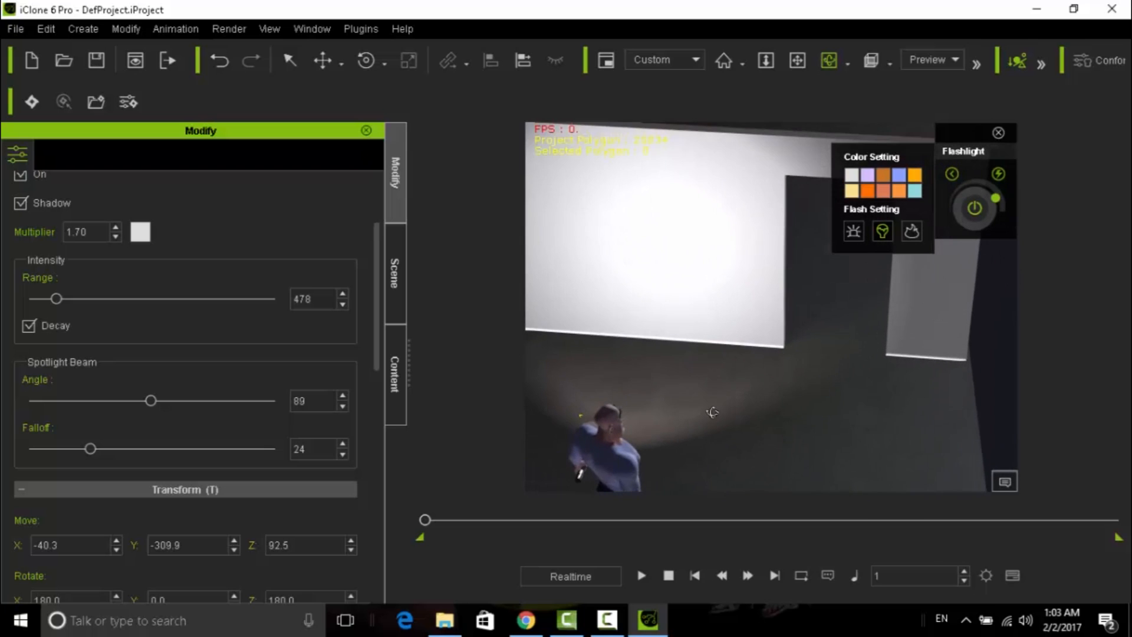
scroll(710, 330, "up", 3)
scroll(701, 351, "up", 3)
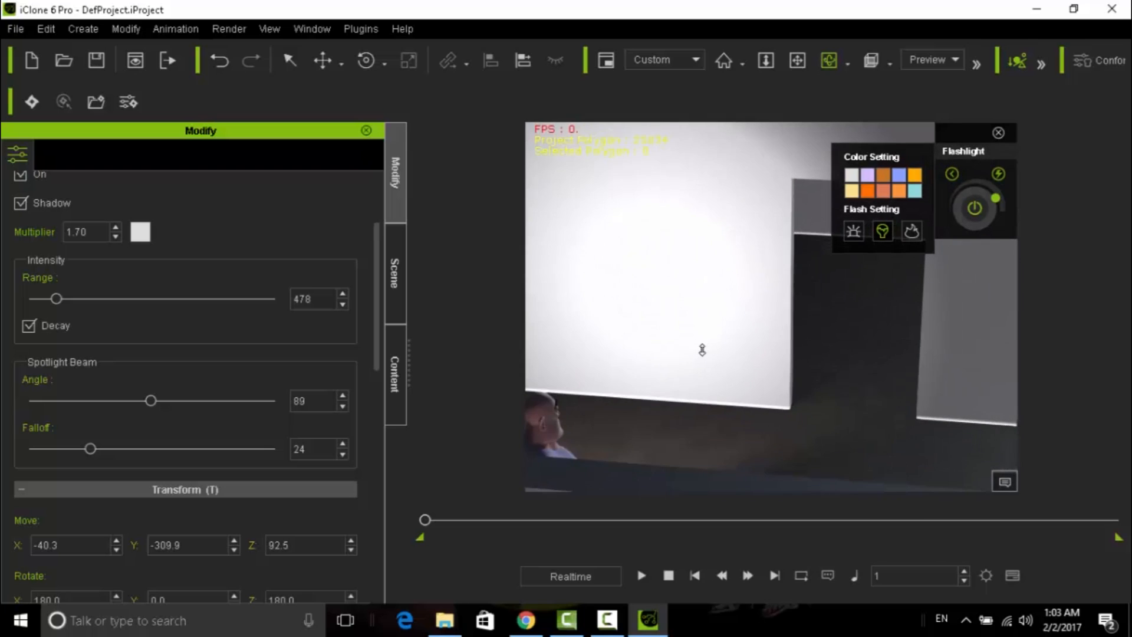
scroll(715, 417, "down", 5)
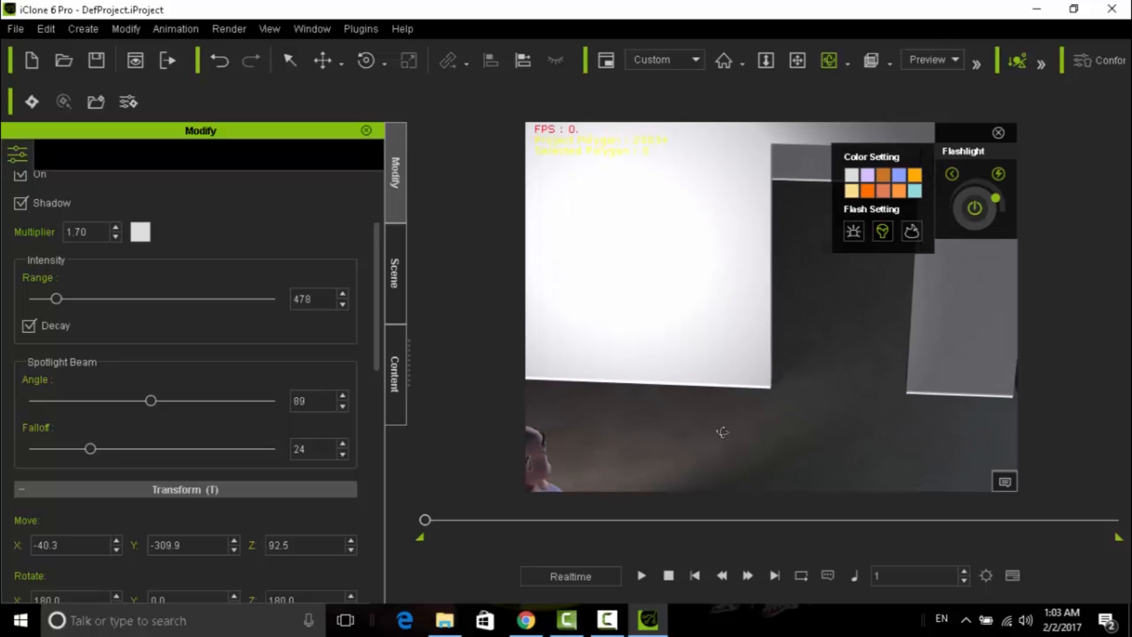
scroll(706, 424, "down", 5)
left_click_drag(733, 390, 723, 319)
scroll(740, 323, "down", 3)
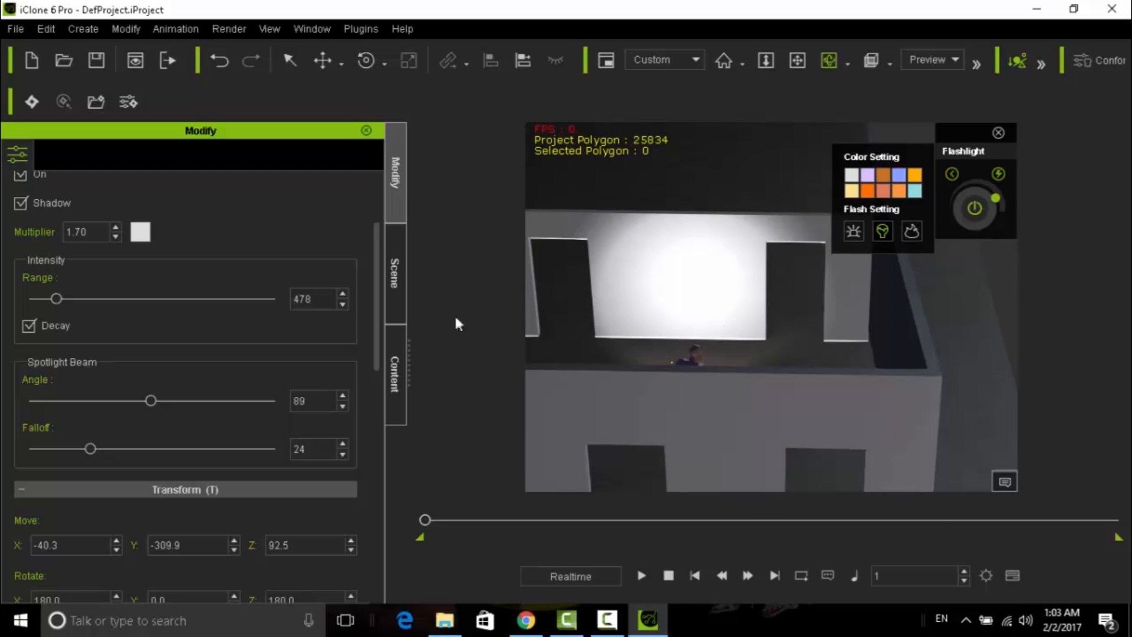
Step: Browse the 3D Blocks prop categories from Arc through Wall and Floor, plus 3D LiveProps, for a suitable building prop
left_click(397, 273)
left_click(389, 368)
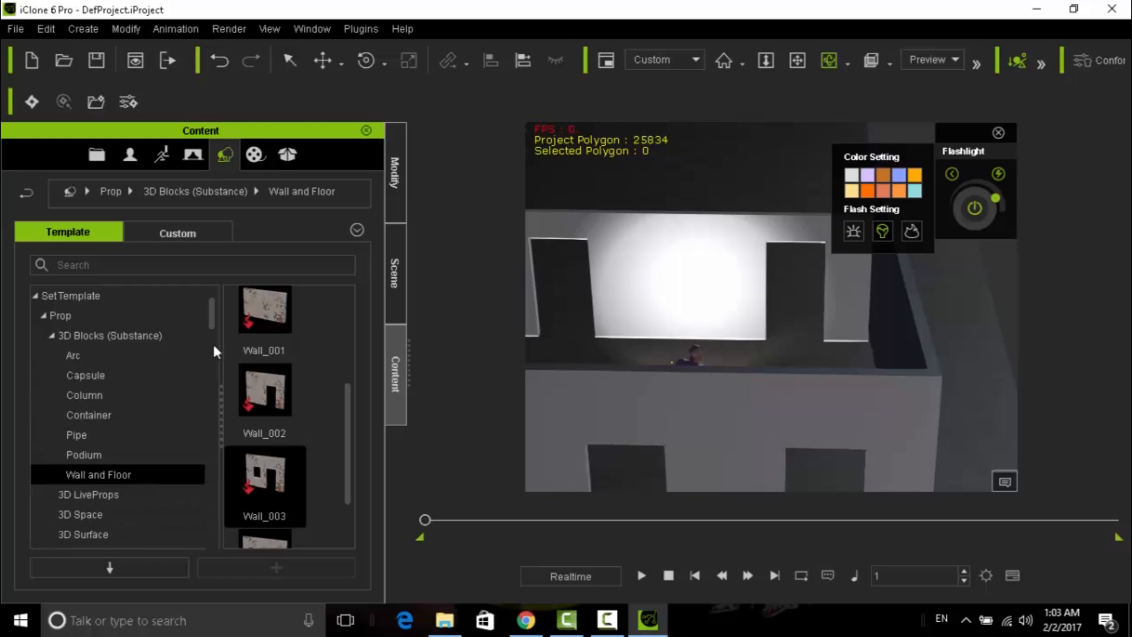
left_click_drag(211, 321, 208, 327)
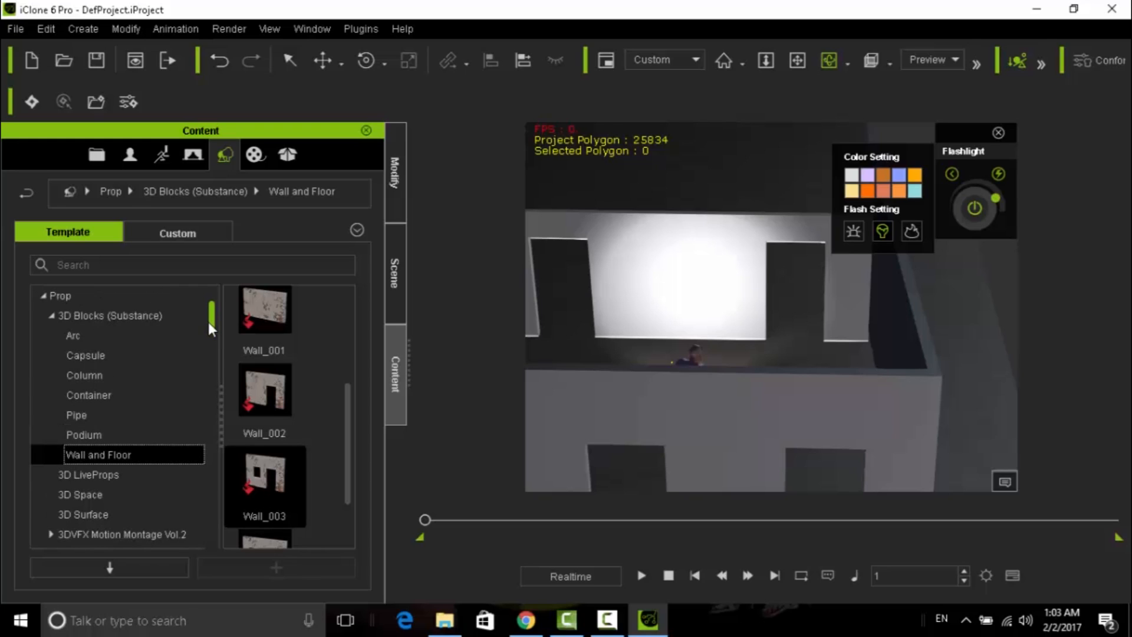
left_click(83, 334)
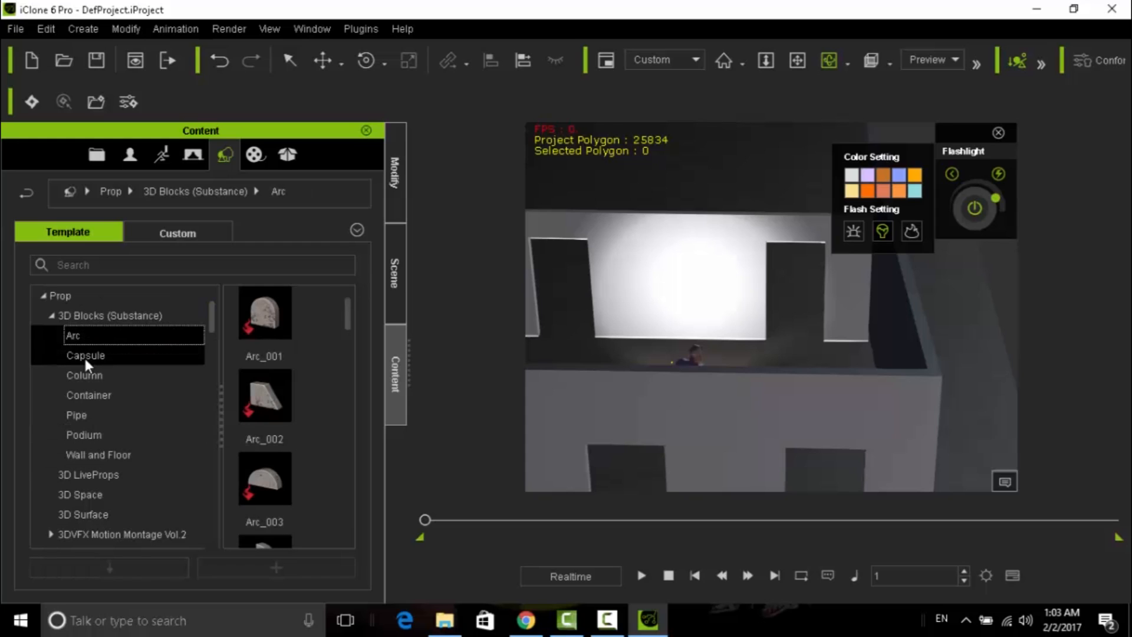
left_click(84, 356)
left_click(82, 377)
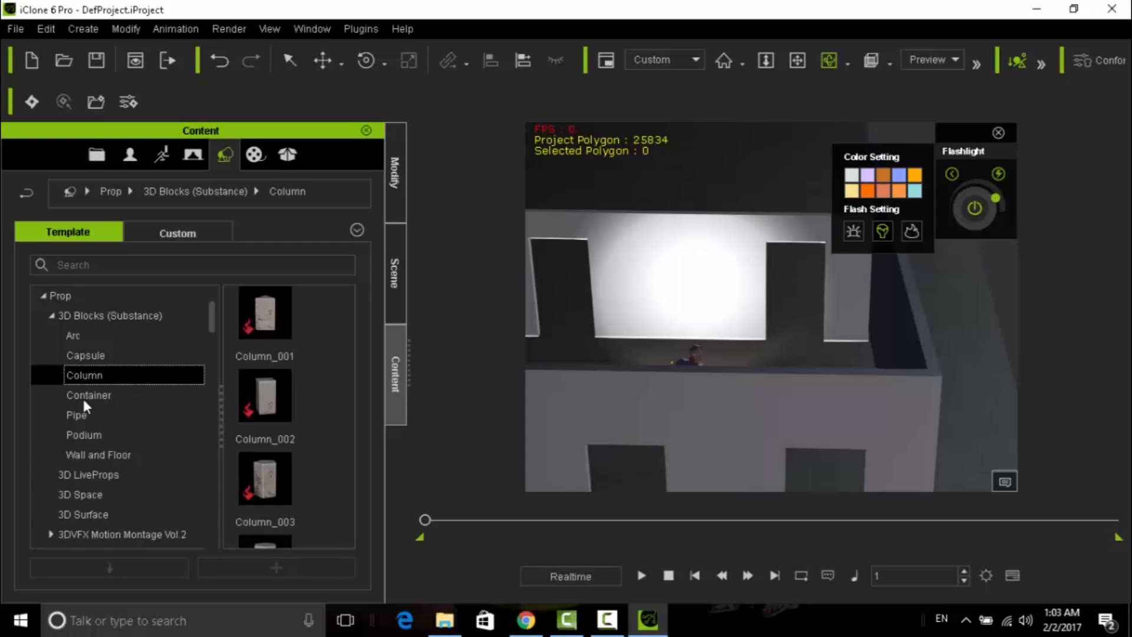
left_click(82, 396)
left_click(86, 376)
left_click_drag(349, 321, 319, 513)
left_click(82, 413)
left_click(82, 394)
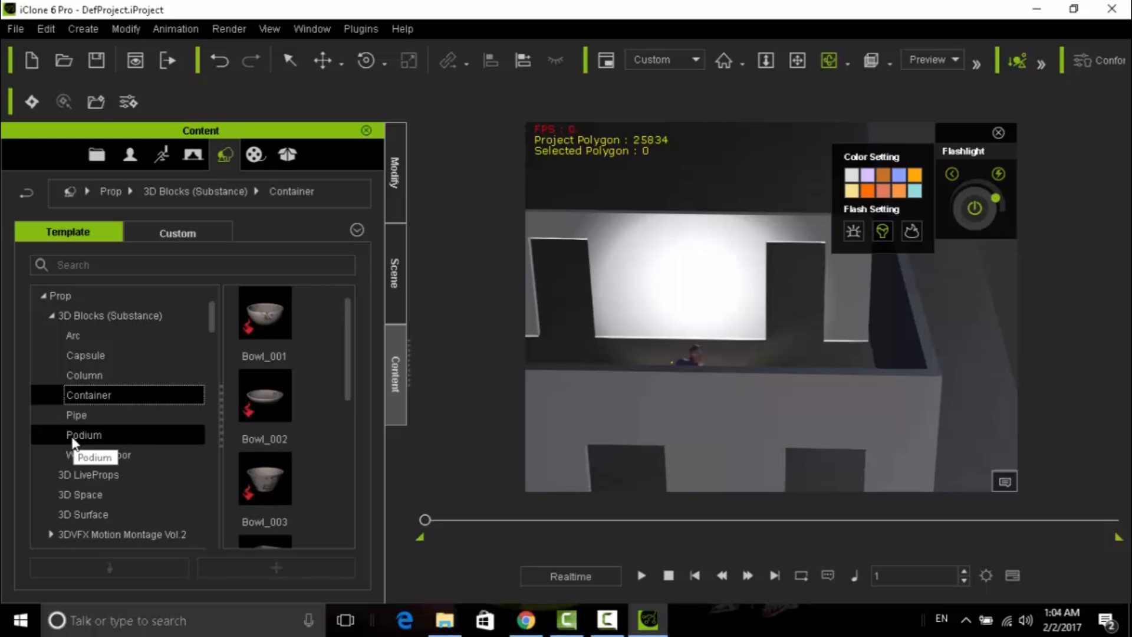
left_click(70, 437)
left_click(79, 454)
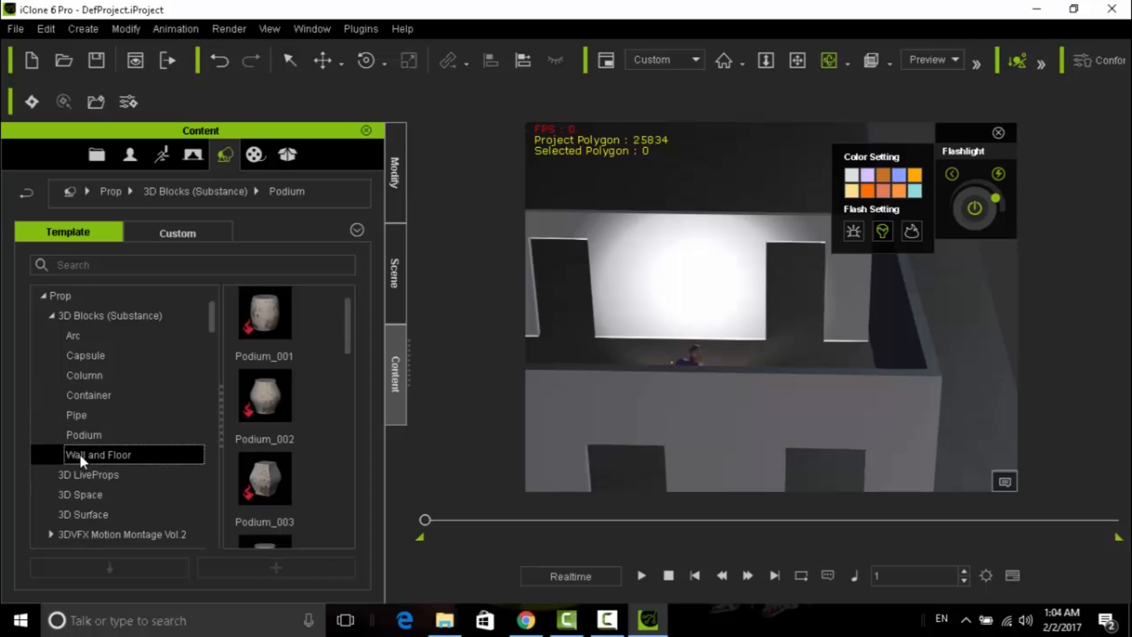
left_click(80, 473)
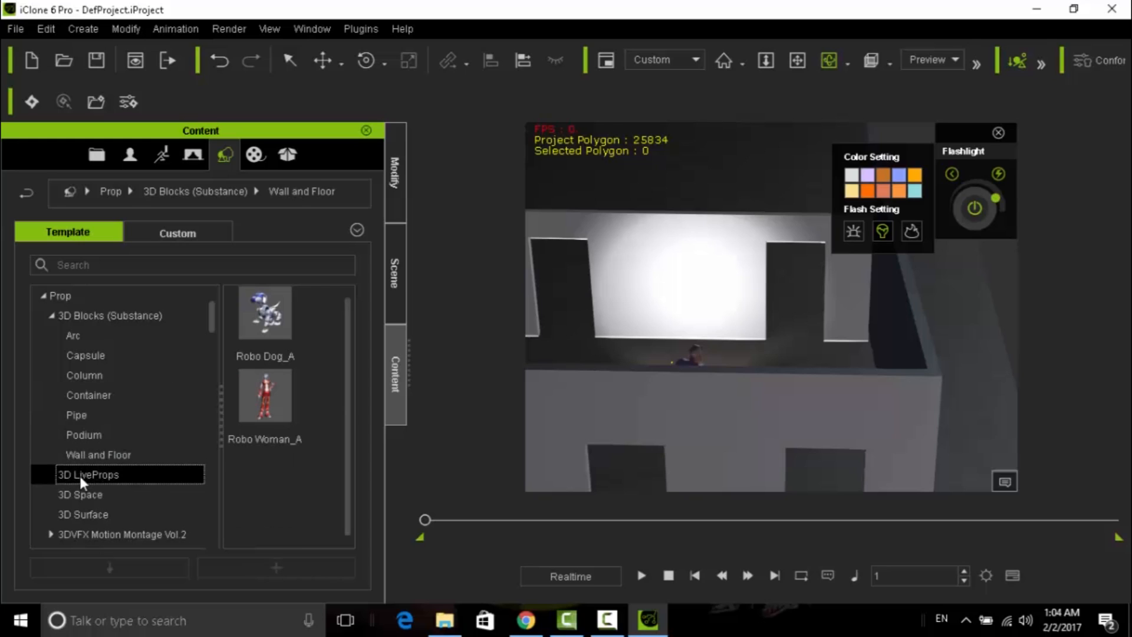
left_click(88, 456)
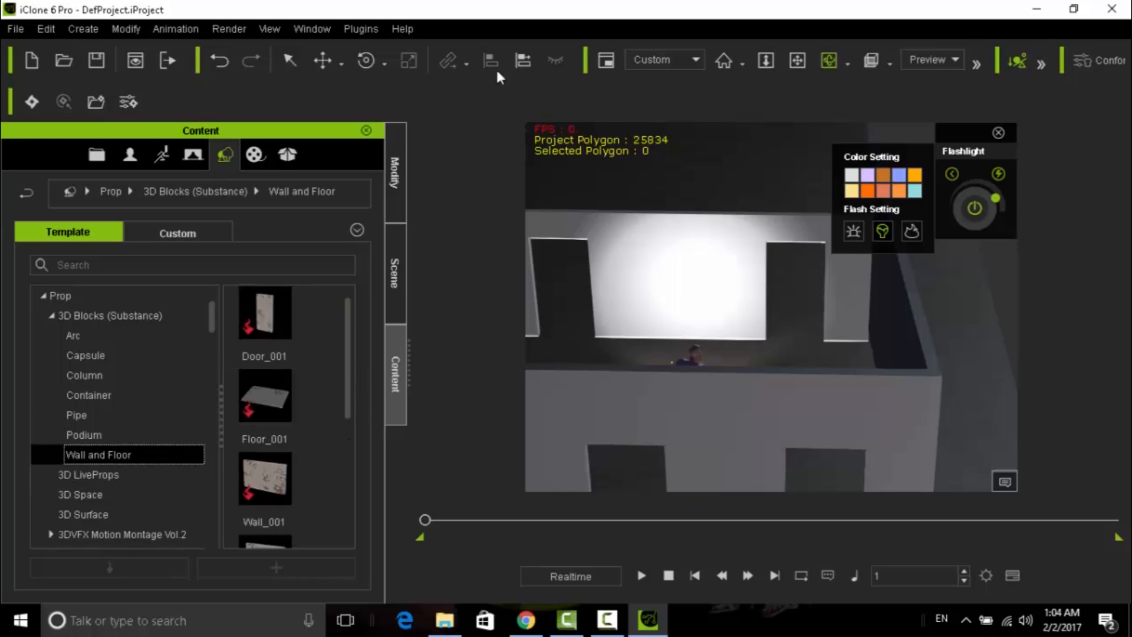
Step: Add the Door_001 prop inside the building near the doorway beside the flashlight spot, dismissing the missing-files reminder
left_click(292, 59)
left_click(776, 360)
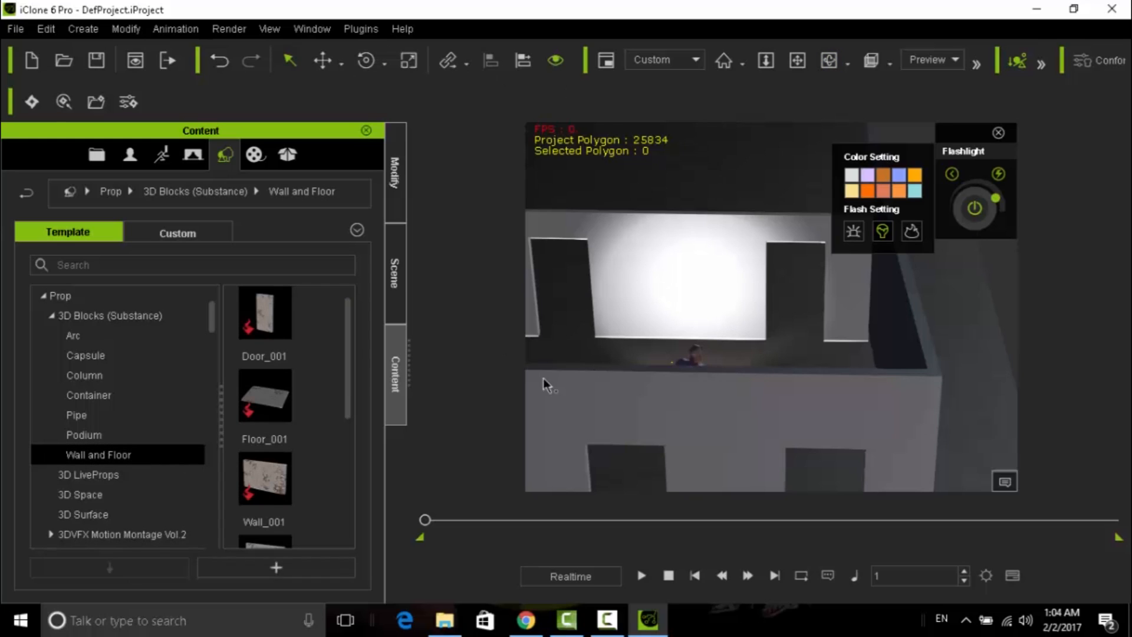
left_click_drag(273, 329, 787, 358)
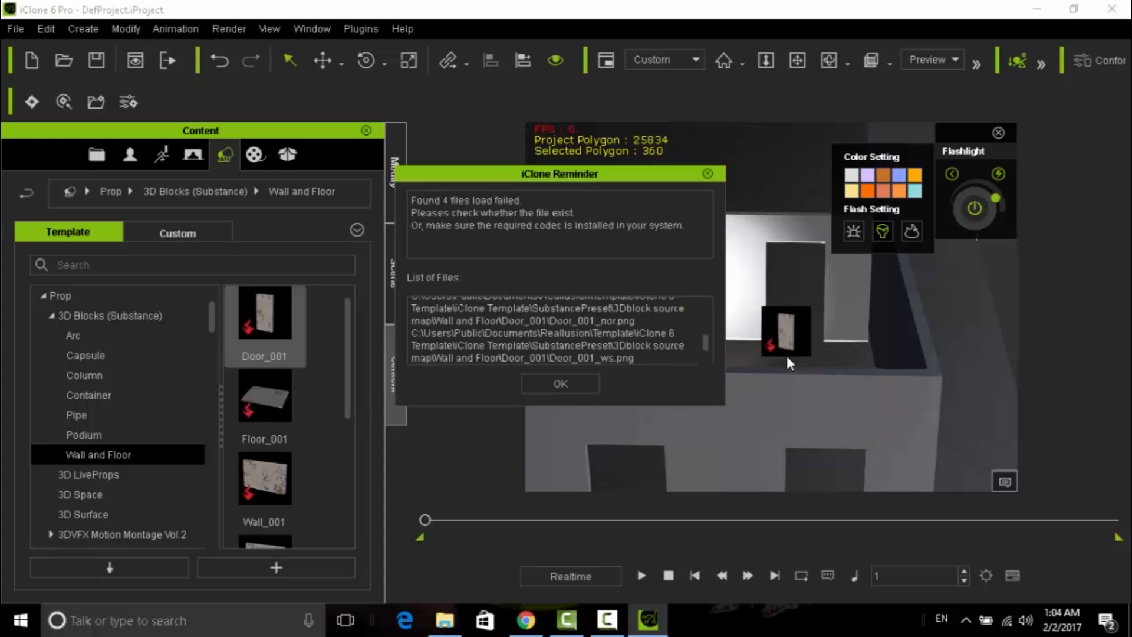
left_click(563, 383)
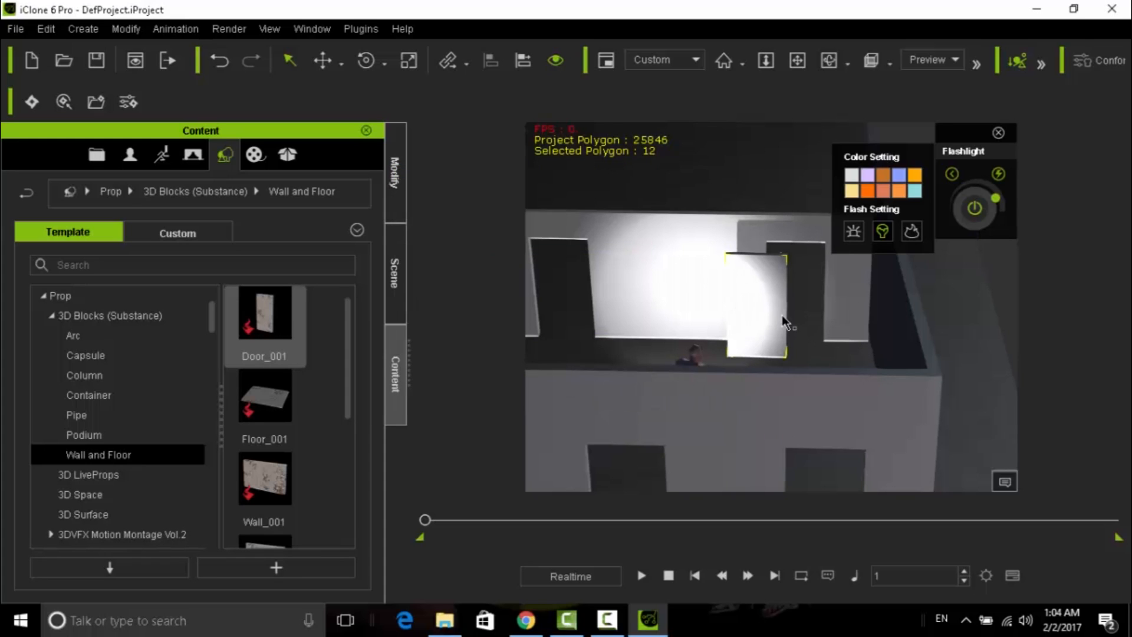
Step: Try to scale the building's outer wall group narrower and undo that scaling
left_click_drag(875, 382, 685, 283)
left_click(797, 60)
left_click_drag(799, 302, 704, 369)
left_click(409, 59)
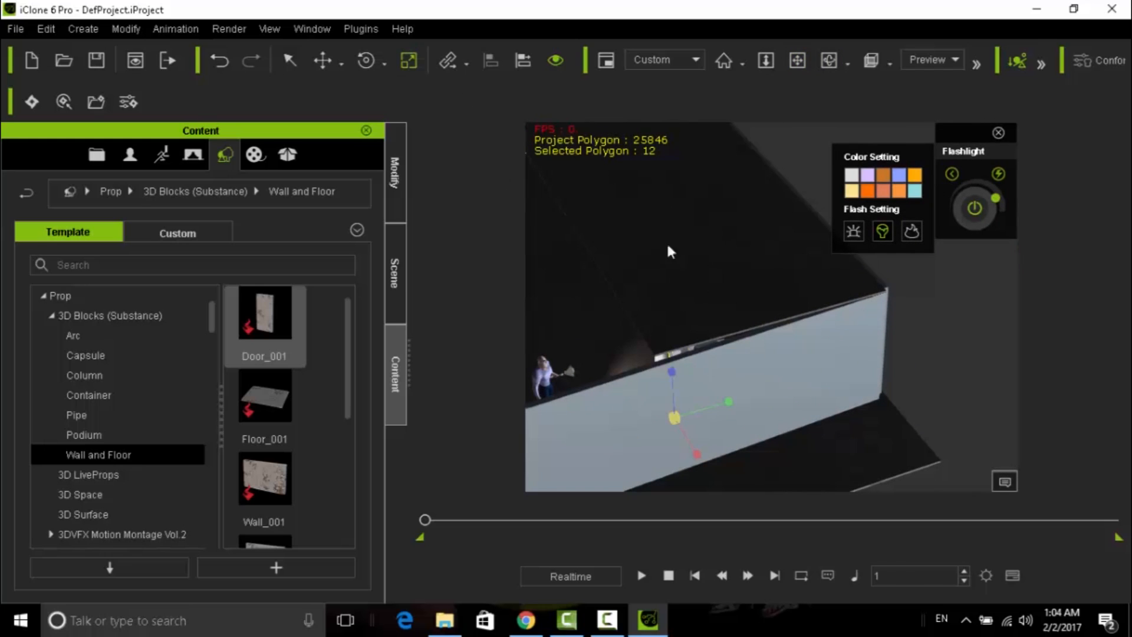
left_click(707, 289)
left_click_drag(738, 361, 684, 379)
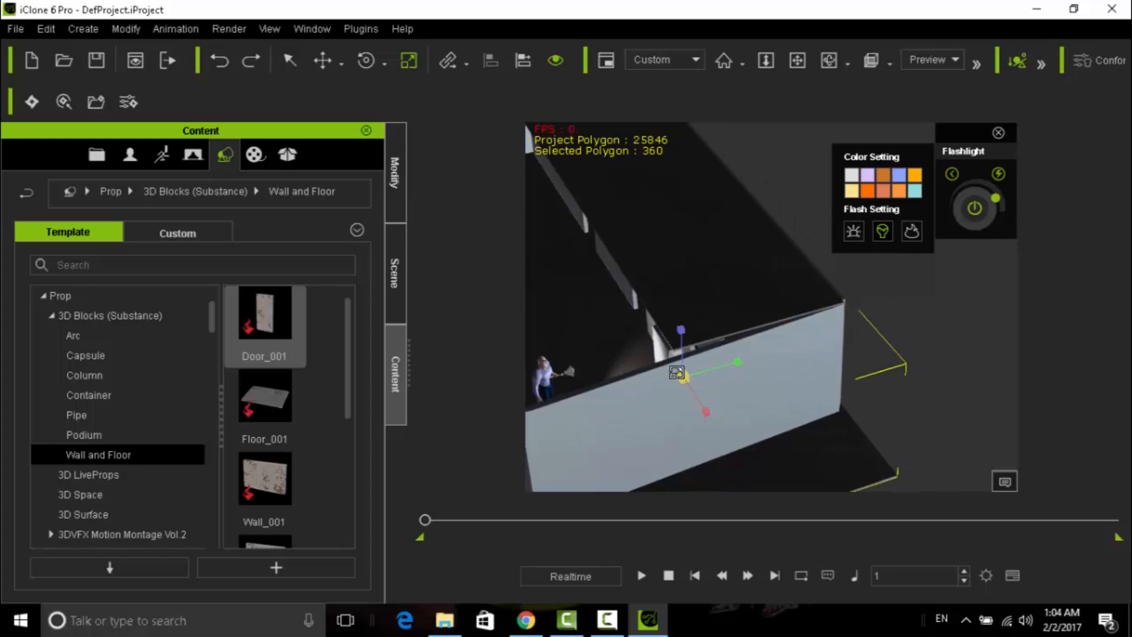
key("ctrl+z")
Step: Narrow the roof slab across its width and shift it to the building's outer edge, clear of the character's room
left_click(294, 65)
left_click(722, 305)
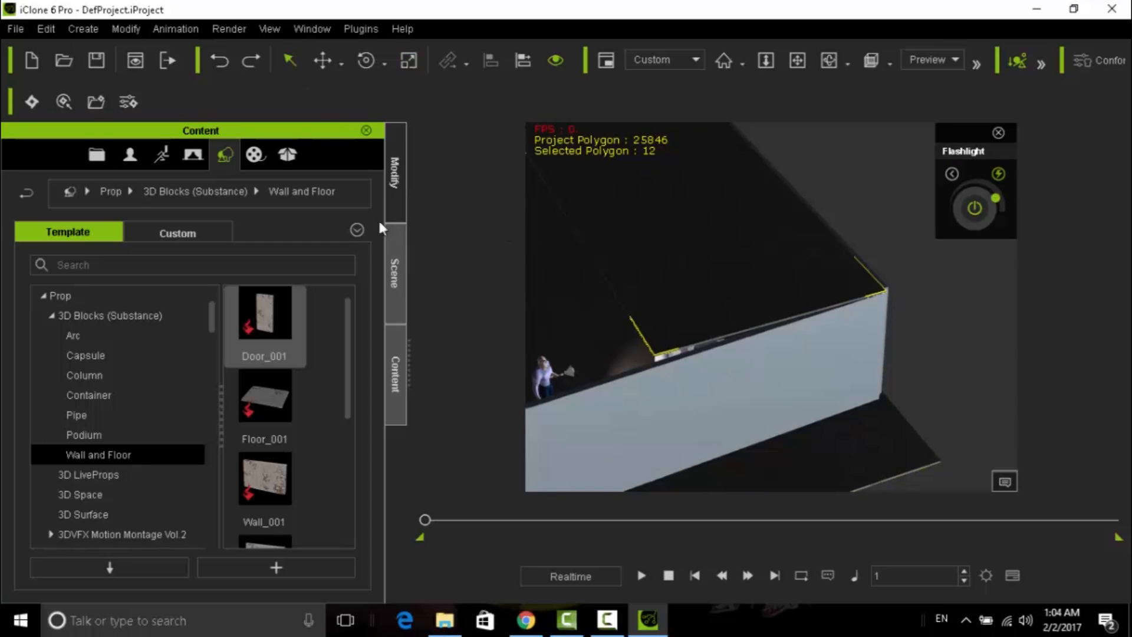
left_click(407, 59)
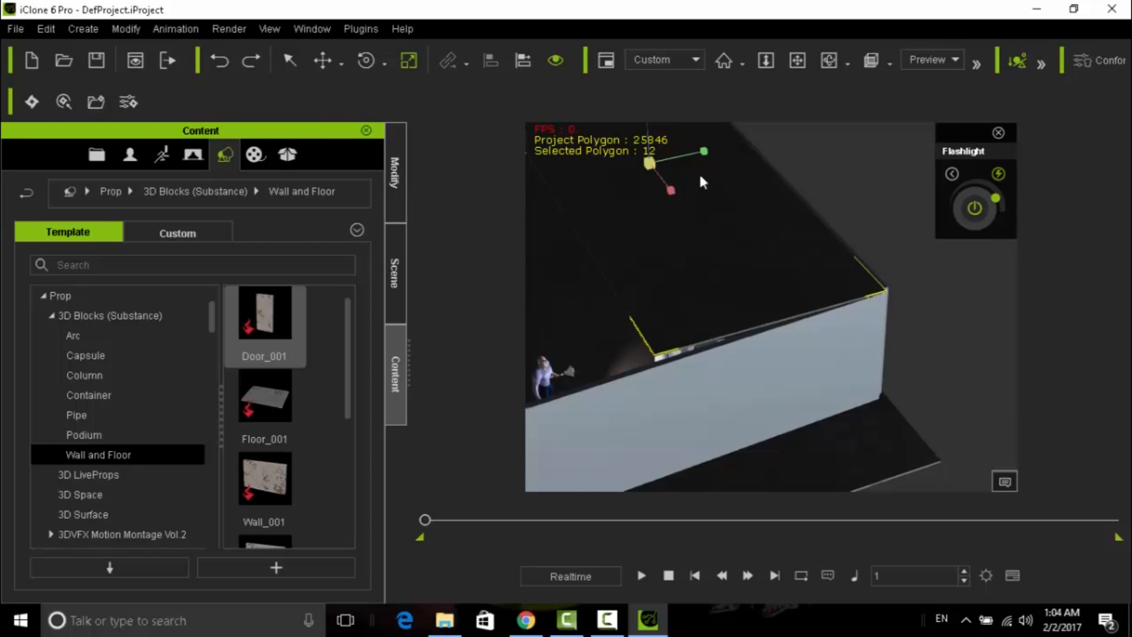
left_click_drag(702, 151, 678, 157)
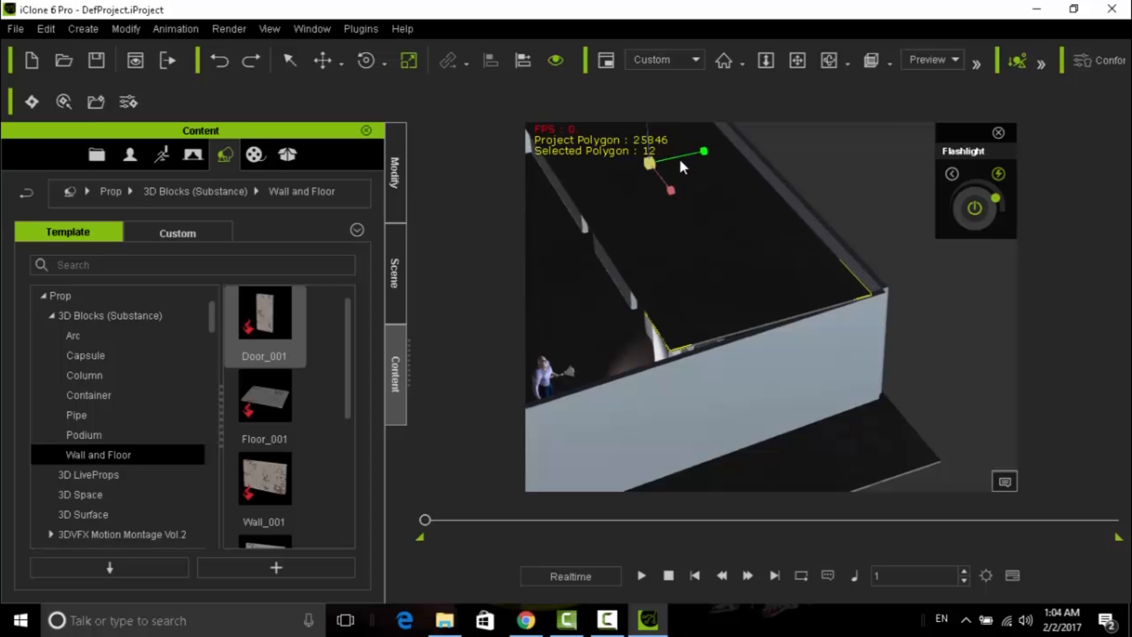
left_click(323, 58)
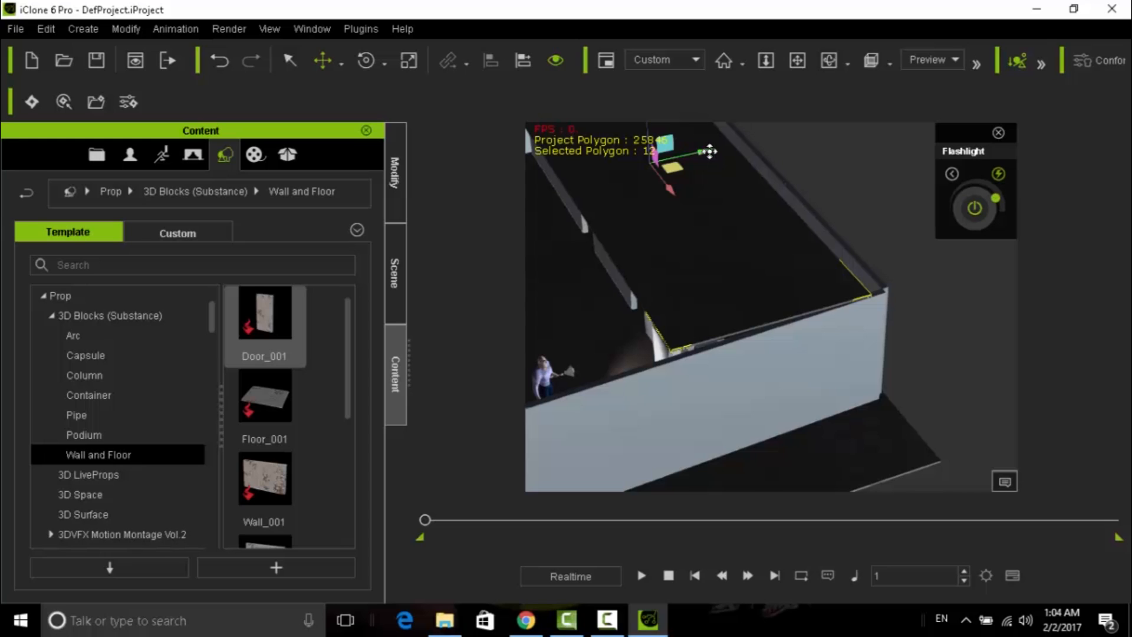
left_click_drag(703, 152, 722, 145)
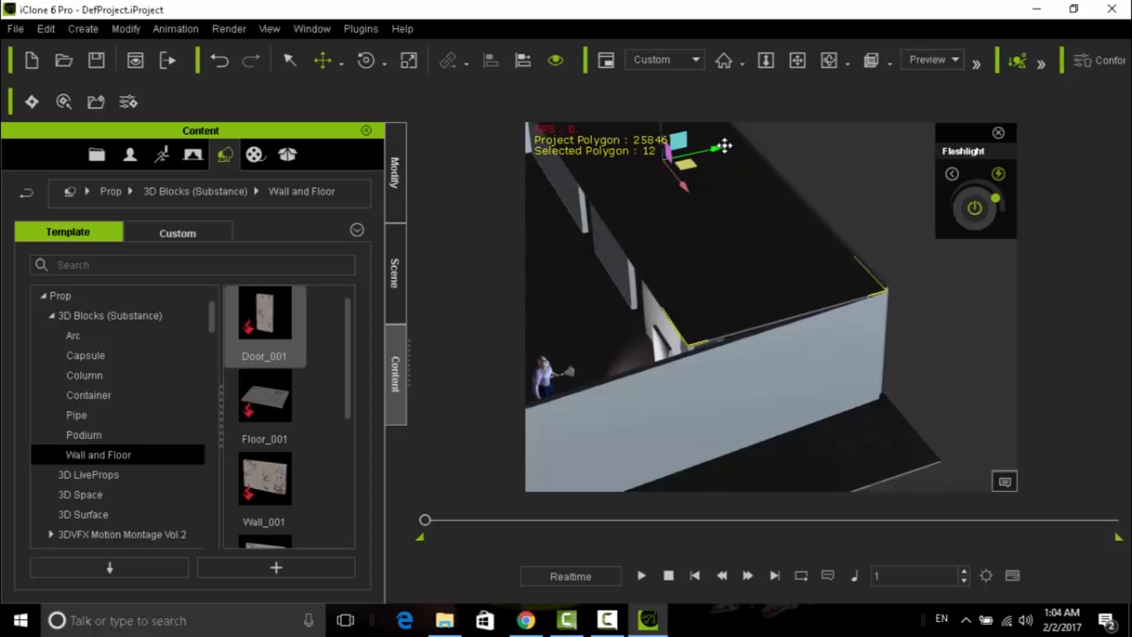
left_click(408, 60)
left_click_drag(716, 149, 705, 149)
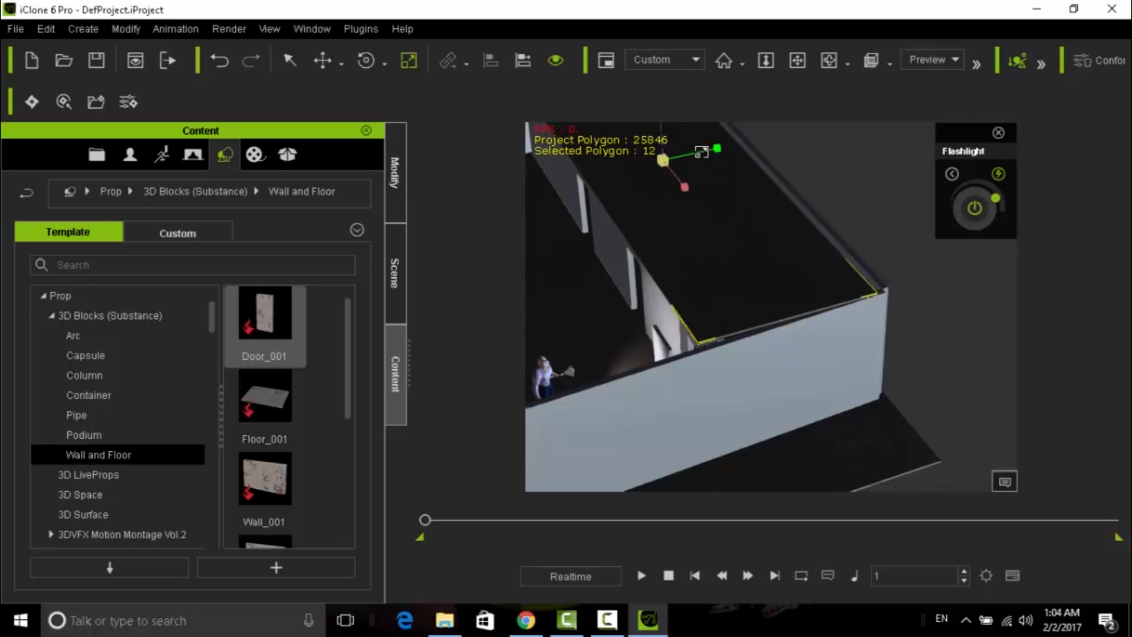
left_click(334, 64)
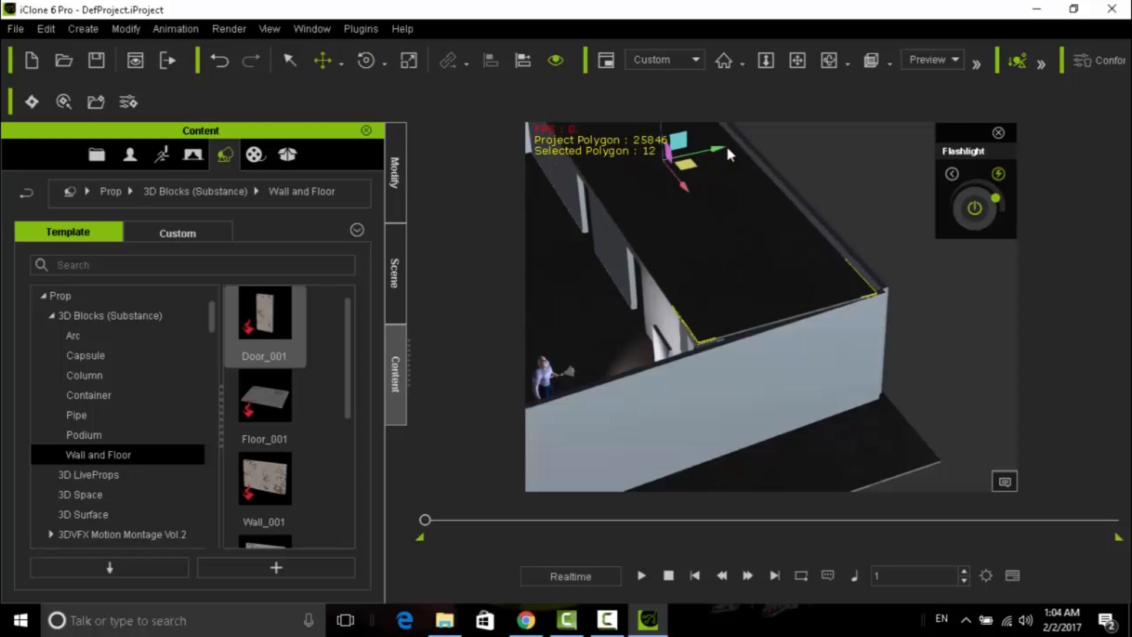
left_click_drag(718, 147, 731, 143)
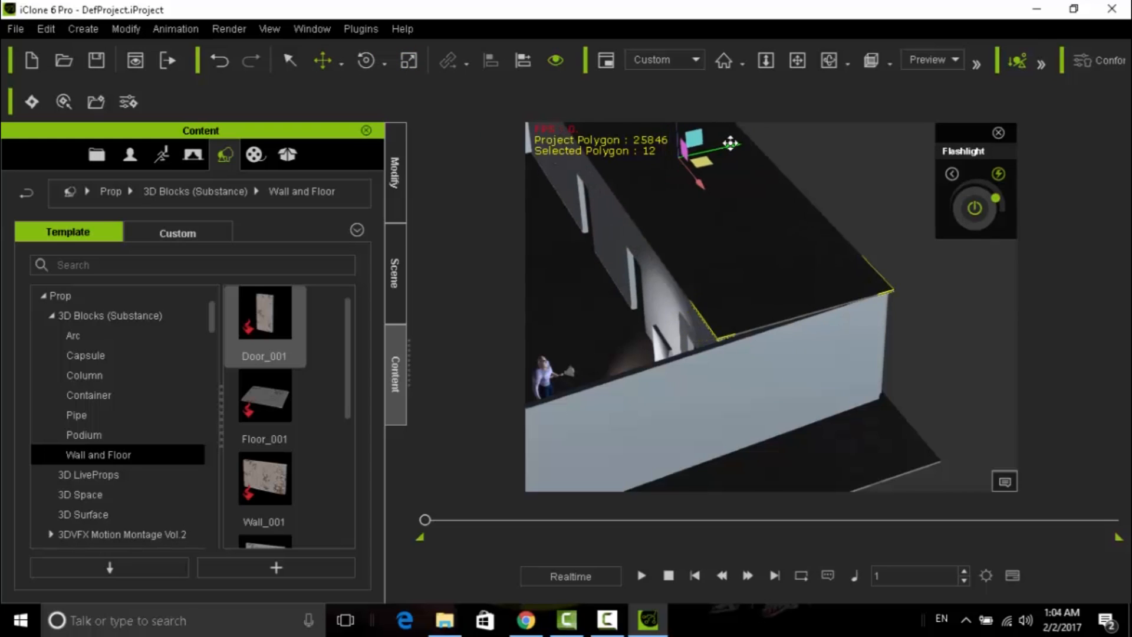
Step: Move the door prop into the open doorway beside the flashlight spot on the inner wall
left_click(829, 59)
left_click_drag(650, 297, 806, 213)
left_click_drag(758, 358, 790, 321)
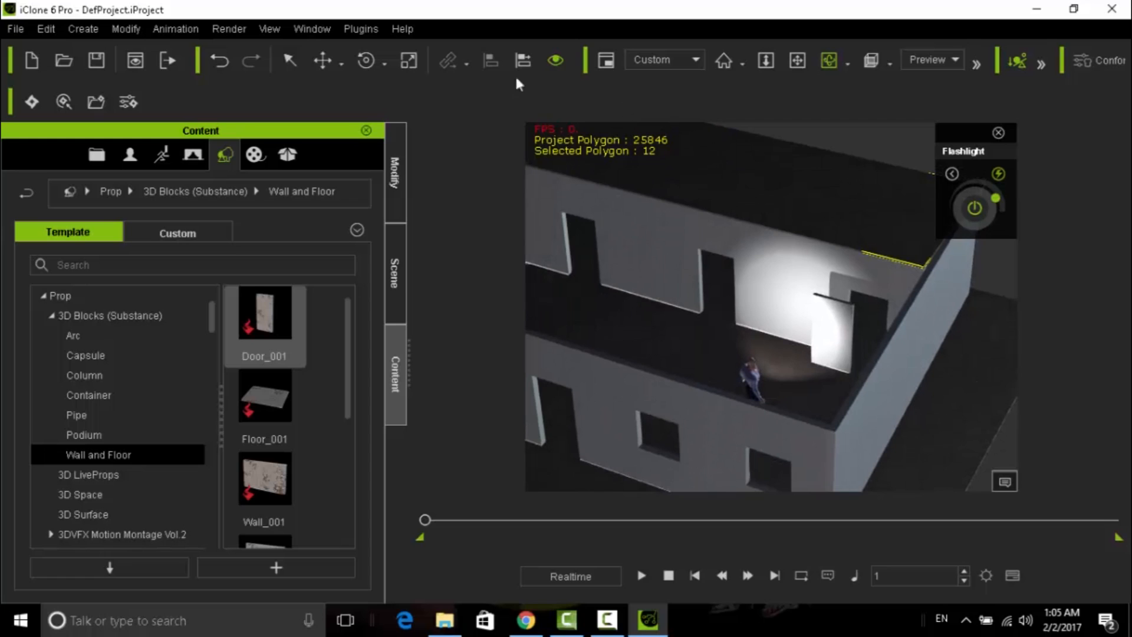
left_click(324, 60)
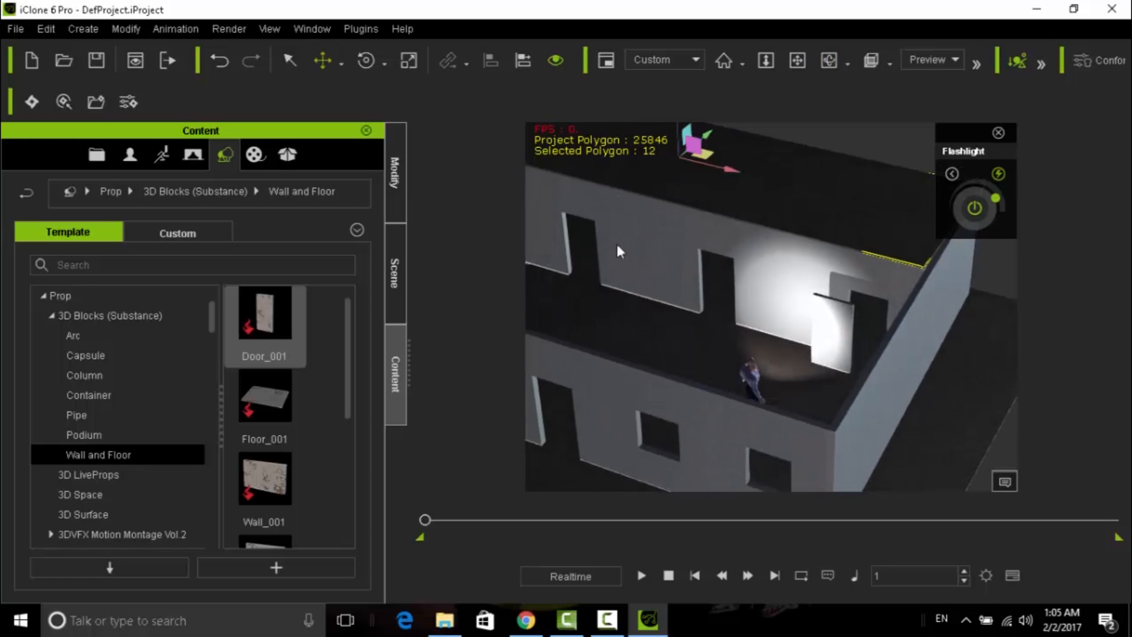
left_click(818, 324)
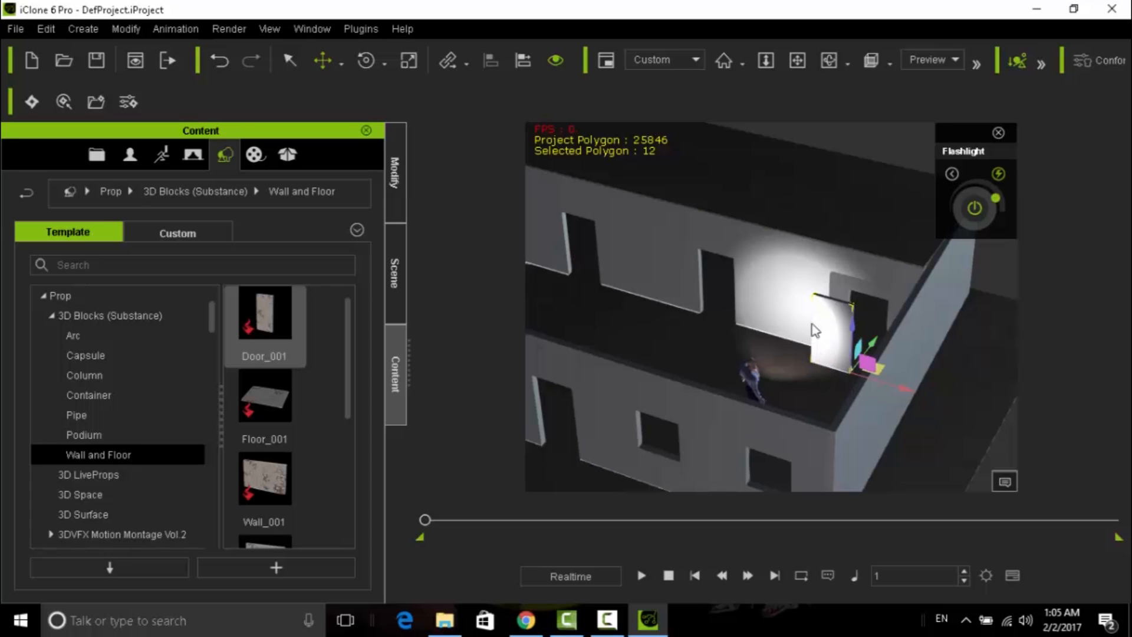
left_click(398, 277)
left_click(399, 175)
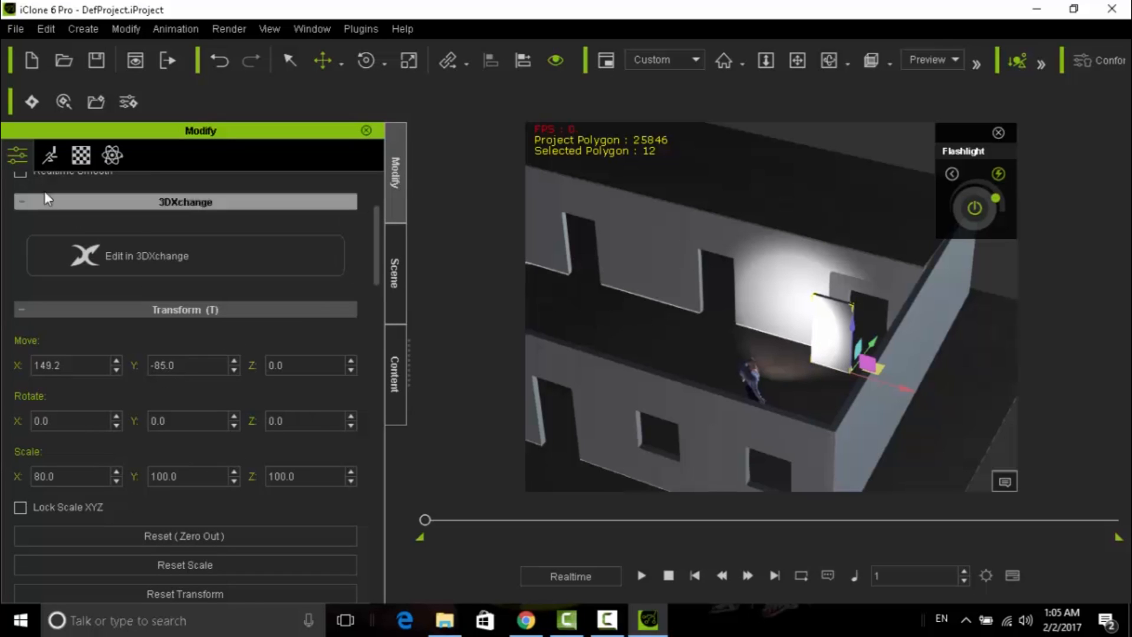
left_click_drag(378, 260, 376, 502)
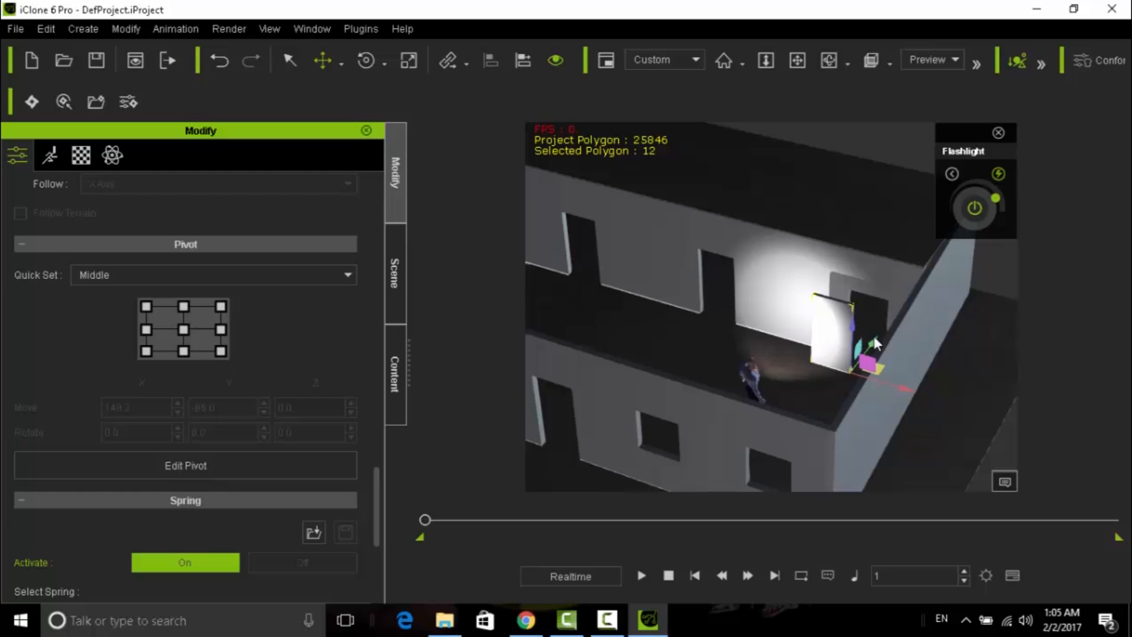
left_click_drag(875, 342, 885, 329)
left_click_drag(922, 376, 945, 394)
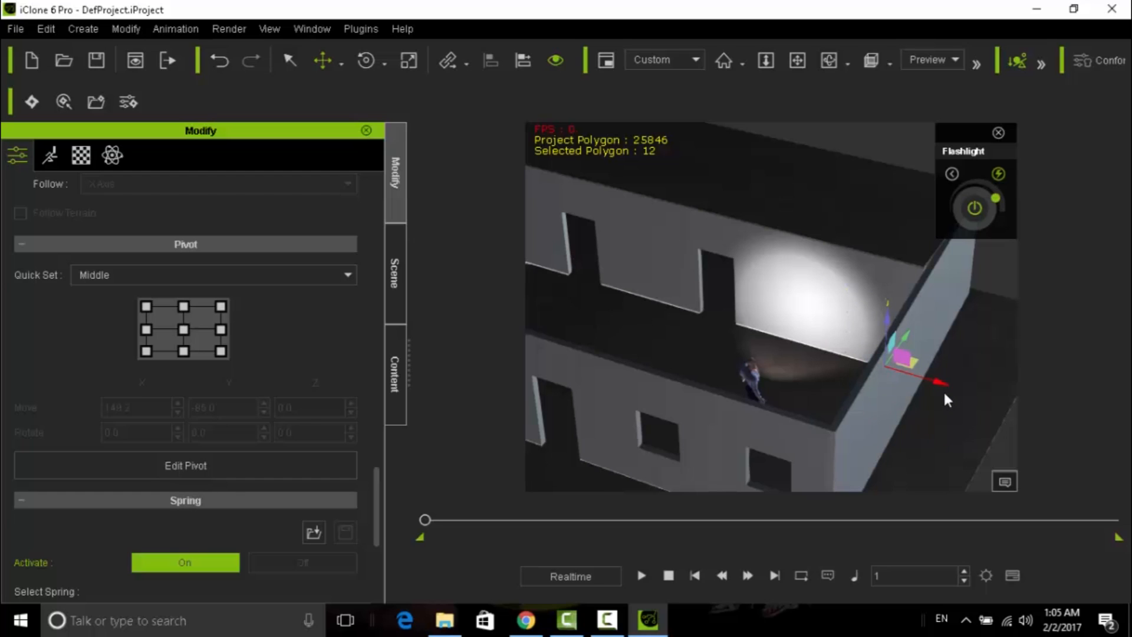
Step: Rotate the selected door slightly about its vertical axis to align it with its doorway
left_click(361, 61)
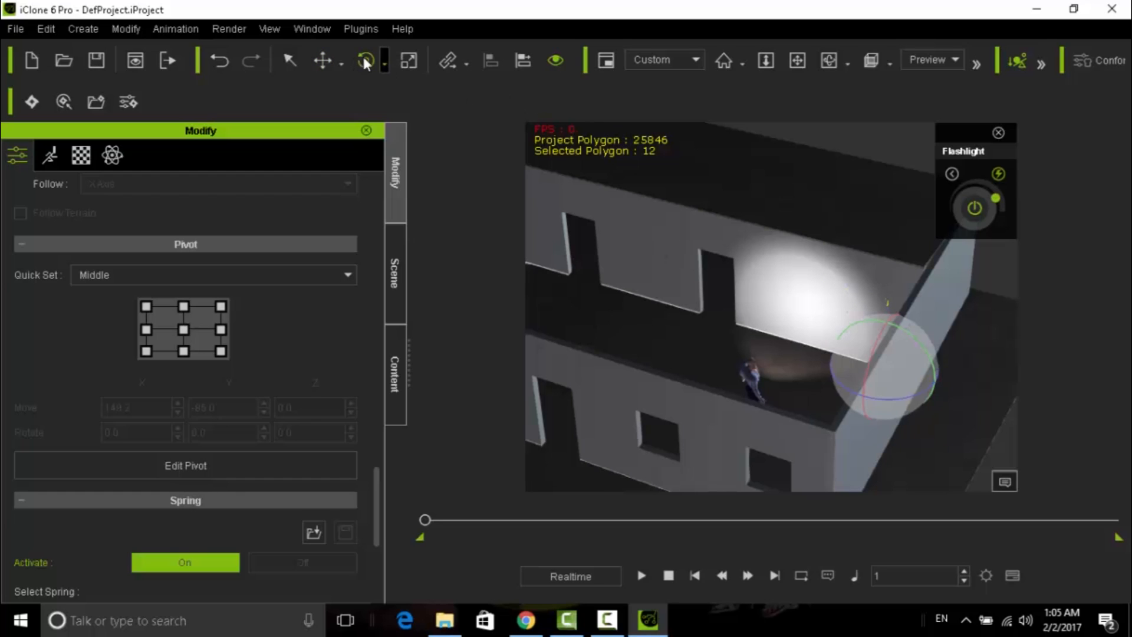
left_click_drag(928, 417, 917, 436)
left_click_drag(869, 397, 838, 379)
left_click_drag(925, 459, 837, 397)
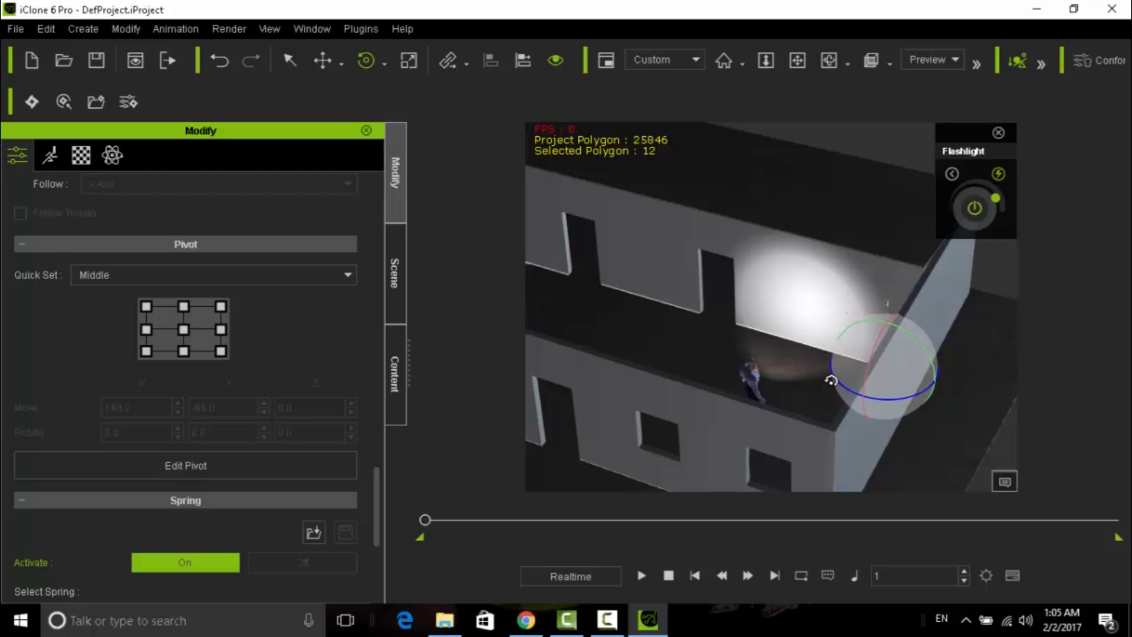
Step: Duplicate the door along the inner wall into the two open doorways and test the last copy's swing
left_click(319, 59)
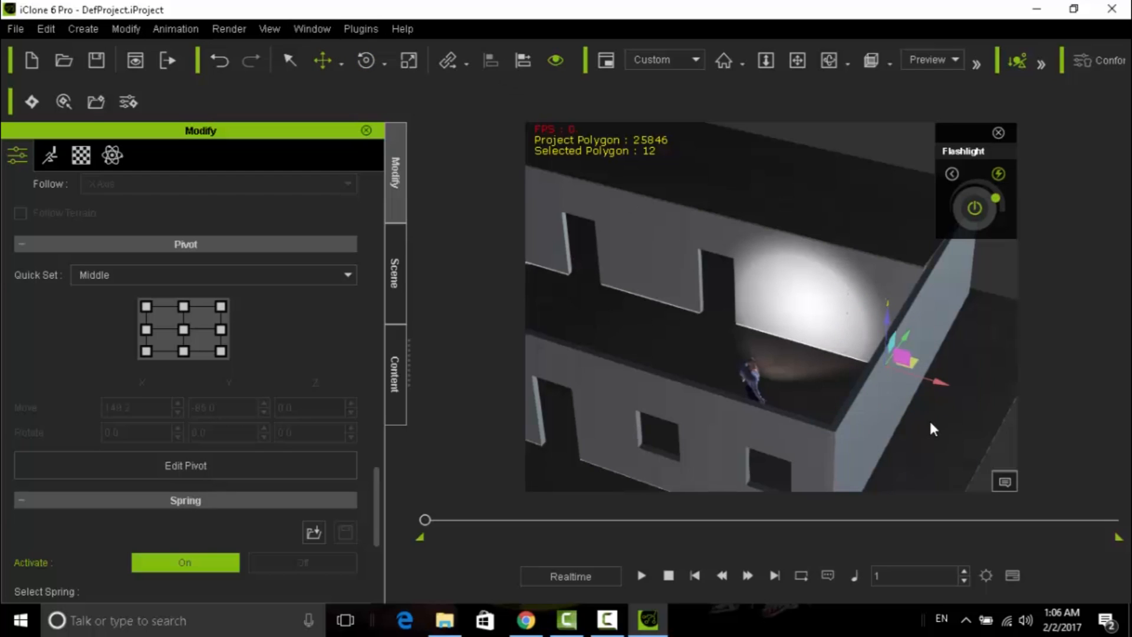
left_click_drag(938, 382, 786, 337)
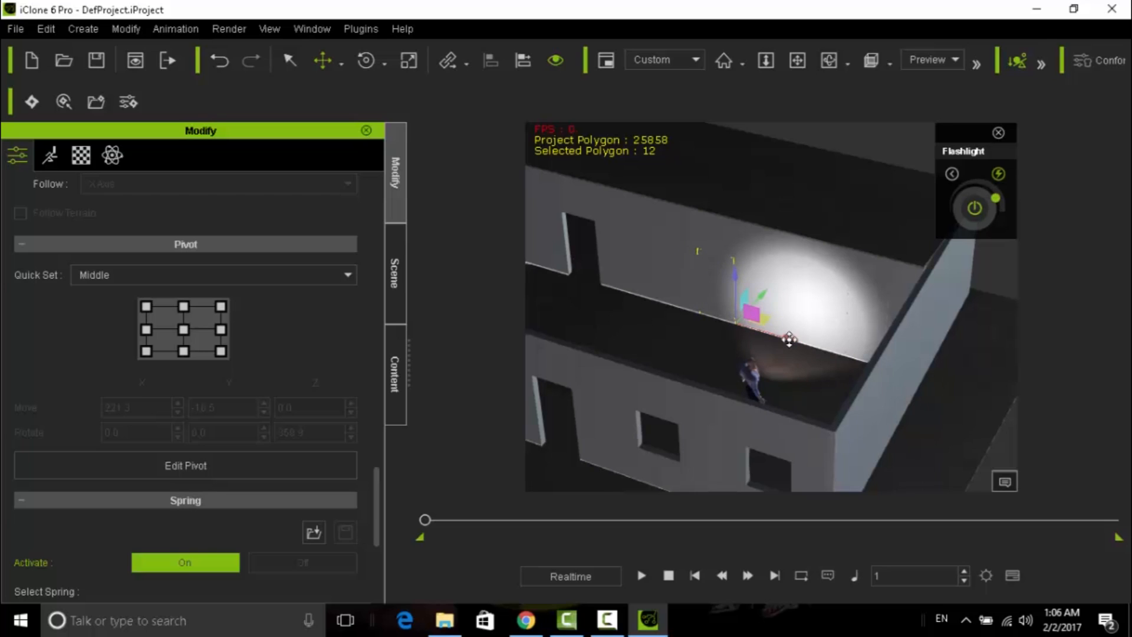
left_click_drag(788, 339, 649, 302)
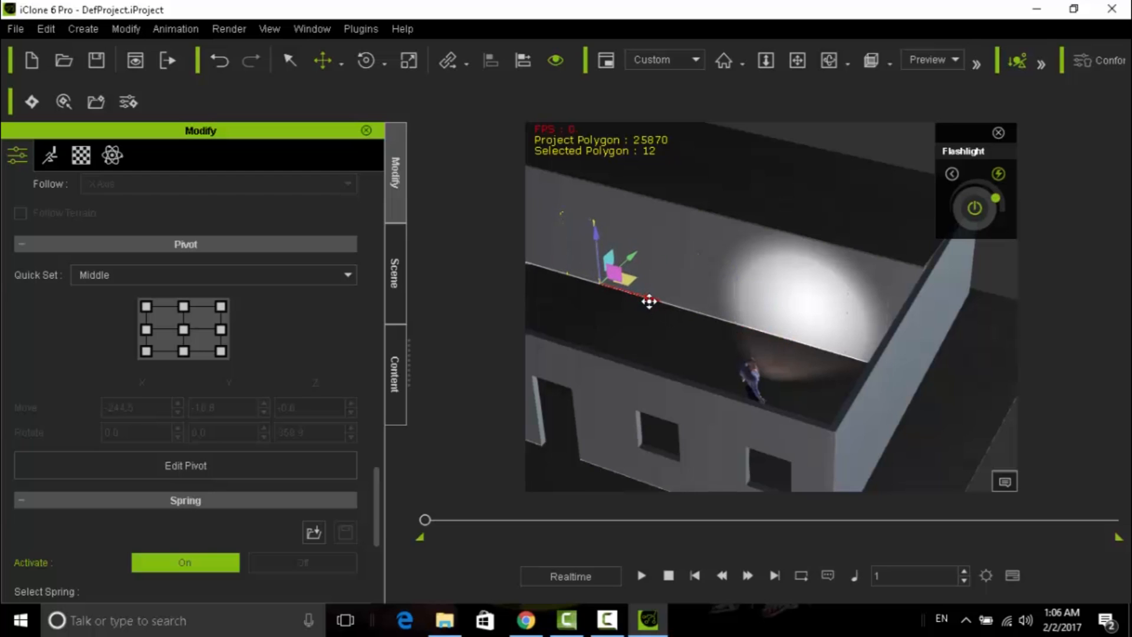
left_click_drag(649, 301, 649, 301)
left_click(361, 59)
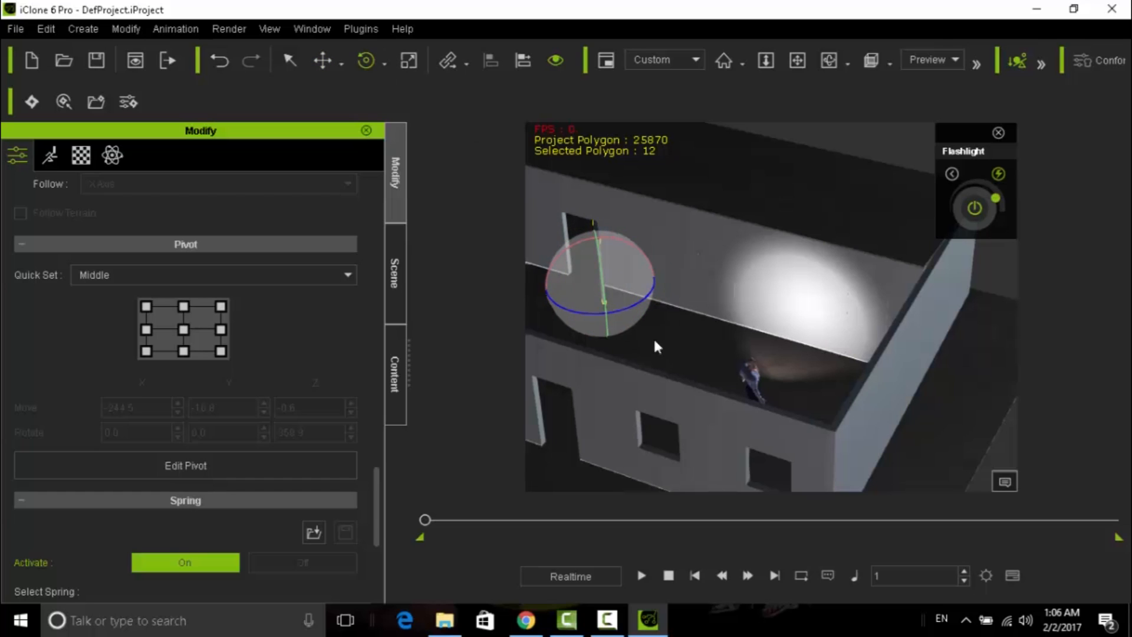
left_click_drag(614, 331, 571, 286)
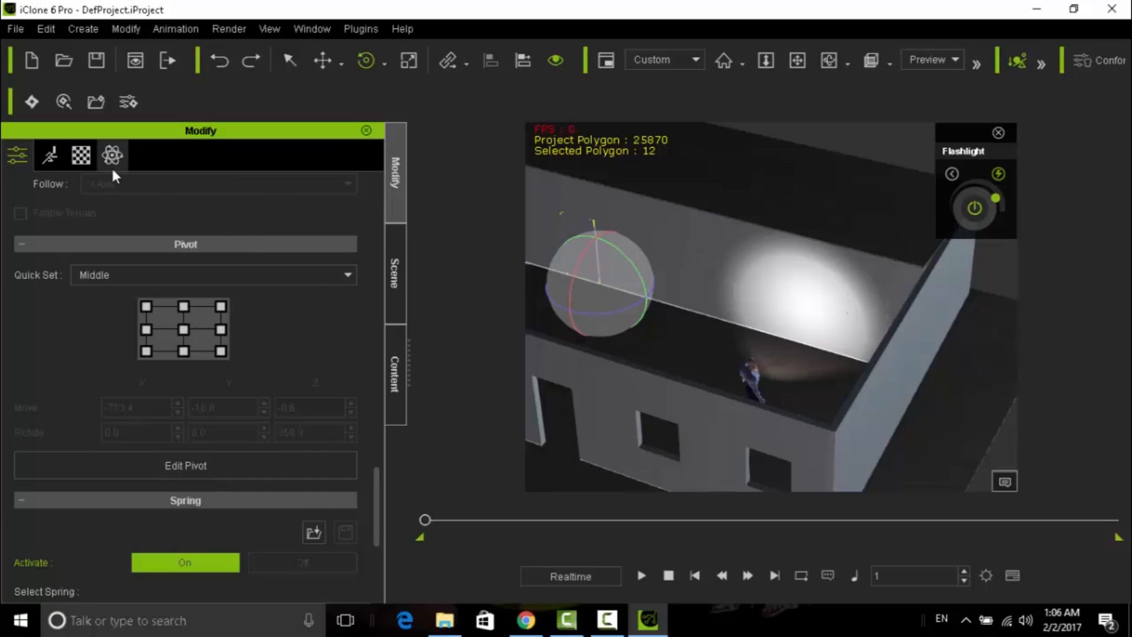
Step: Show the material texture settings of the door in the doorway farthest from the flashlight spot
left_click(83, 155)
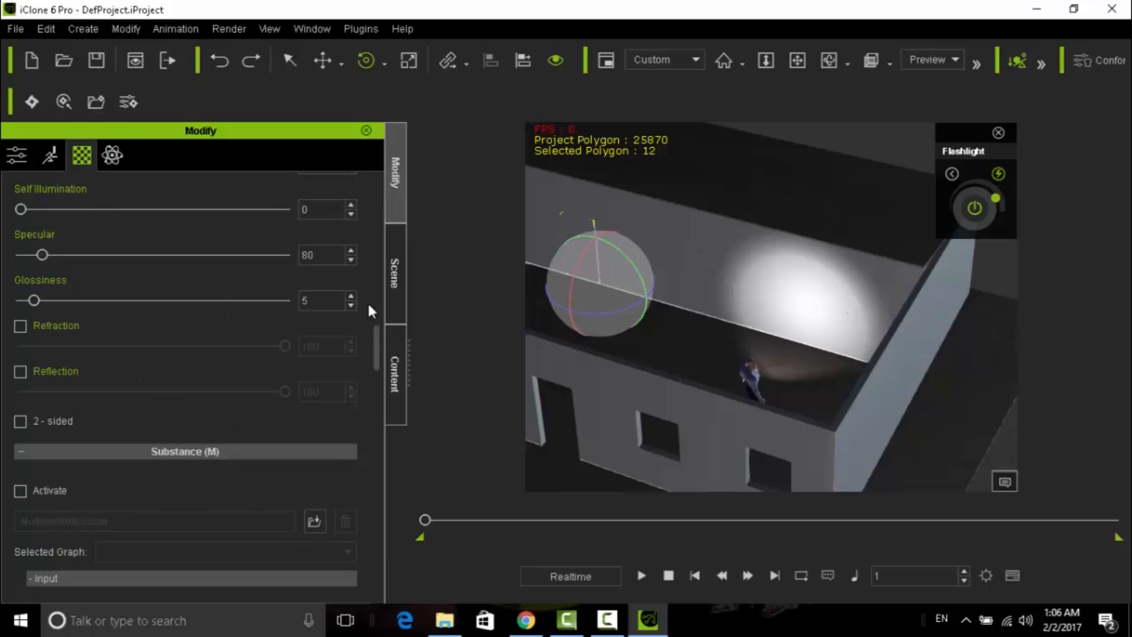
left_click_drag(376, 348, 384, 279)
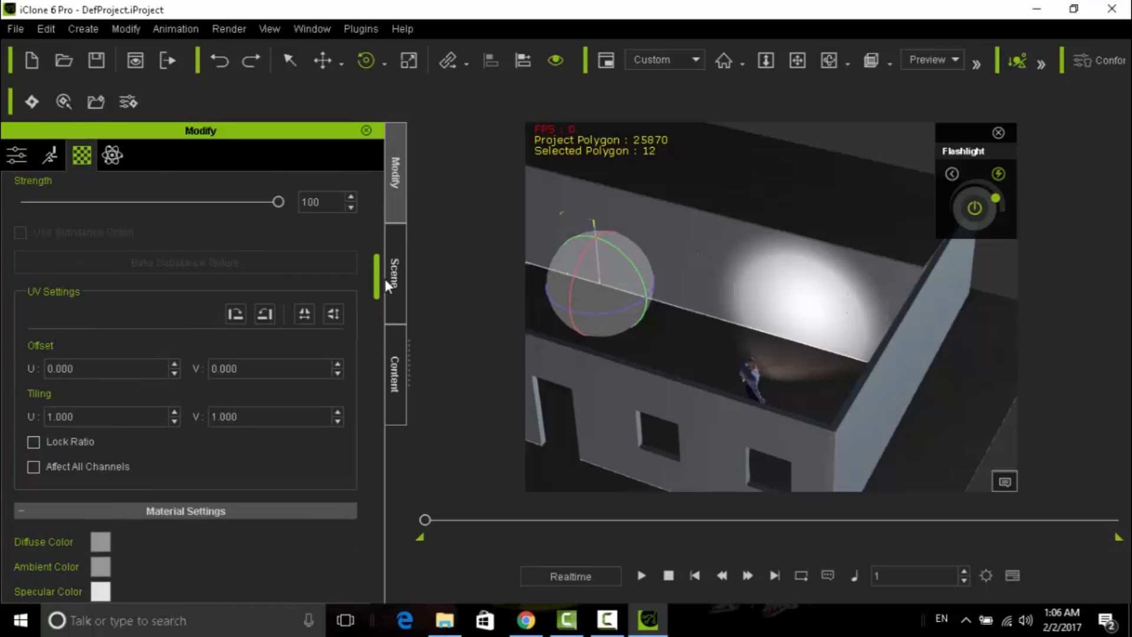
scroll(765, 306, "up", 1)
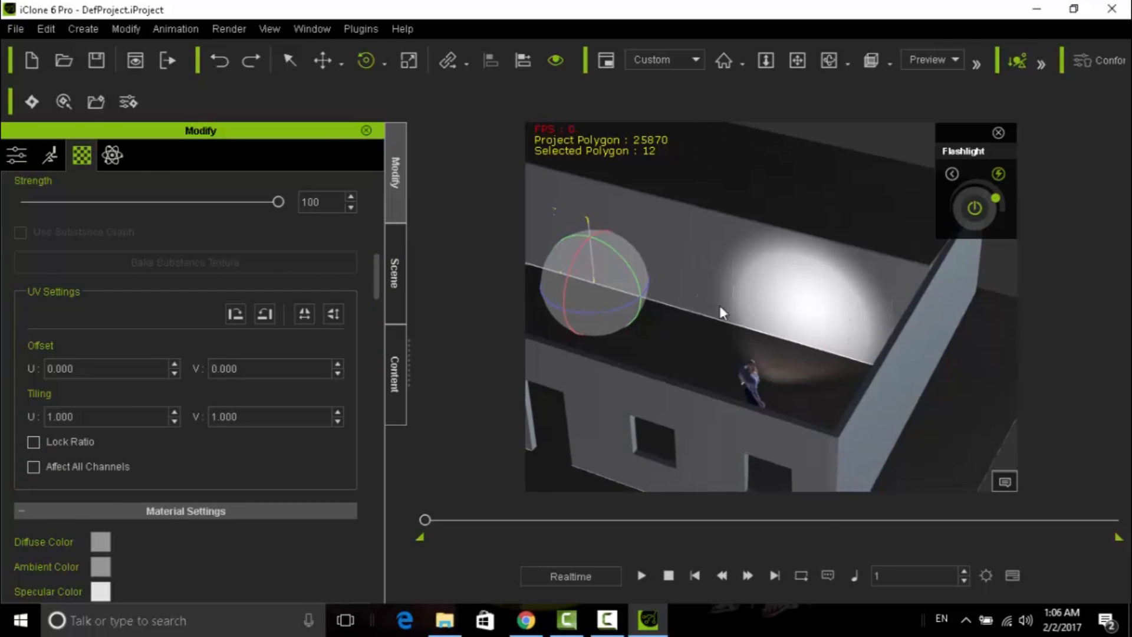
left_click_drag(377, 297, 376, 243)
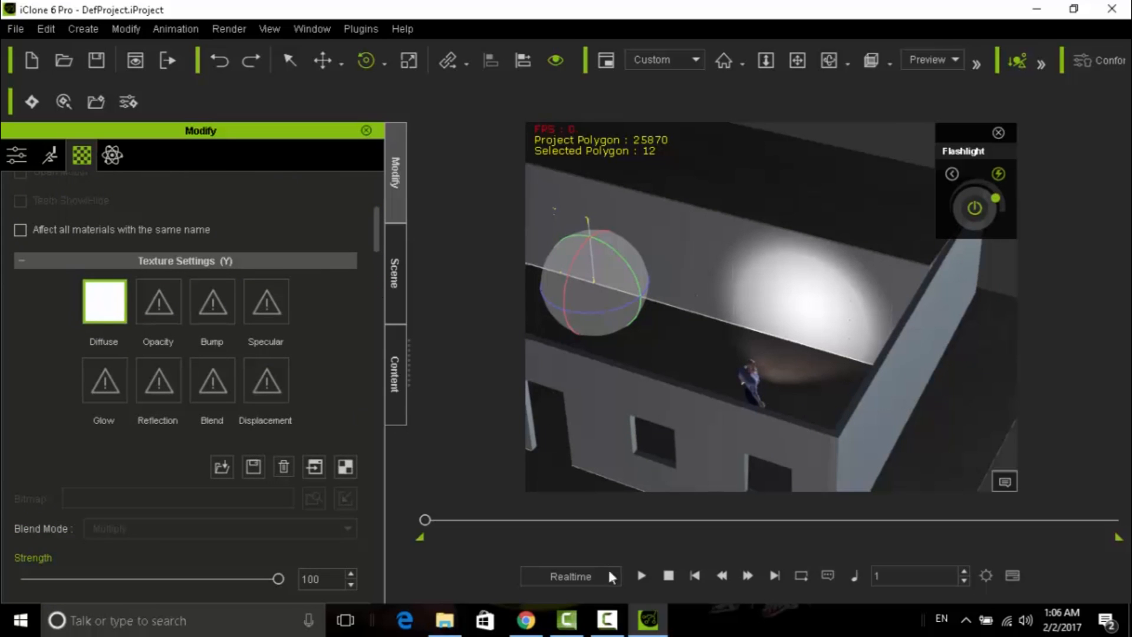
Step: Switch to Chrome and search Google Images for a door texture
left_click(526, 620)
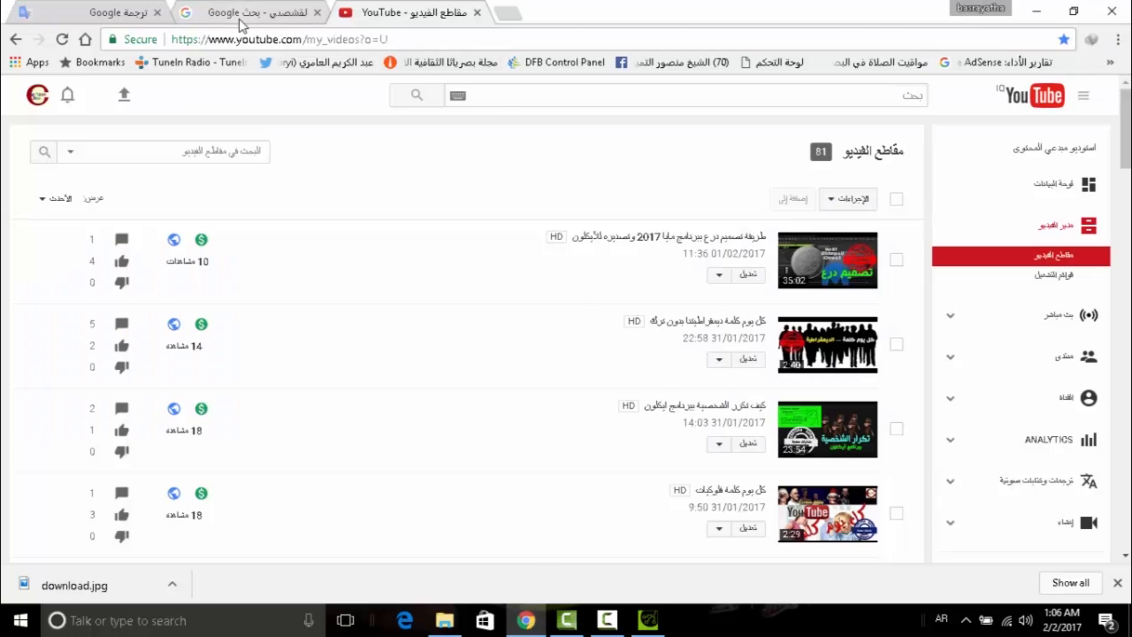
left_click(243, 17)
scroll(589, 271, "up", 10)
left_click(920, 103)
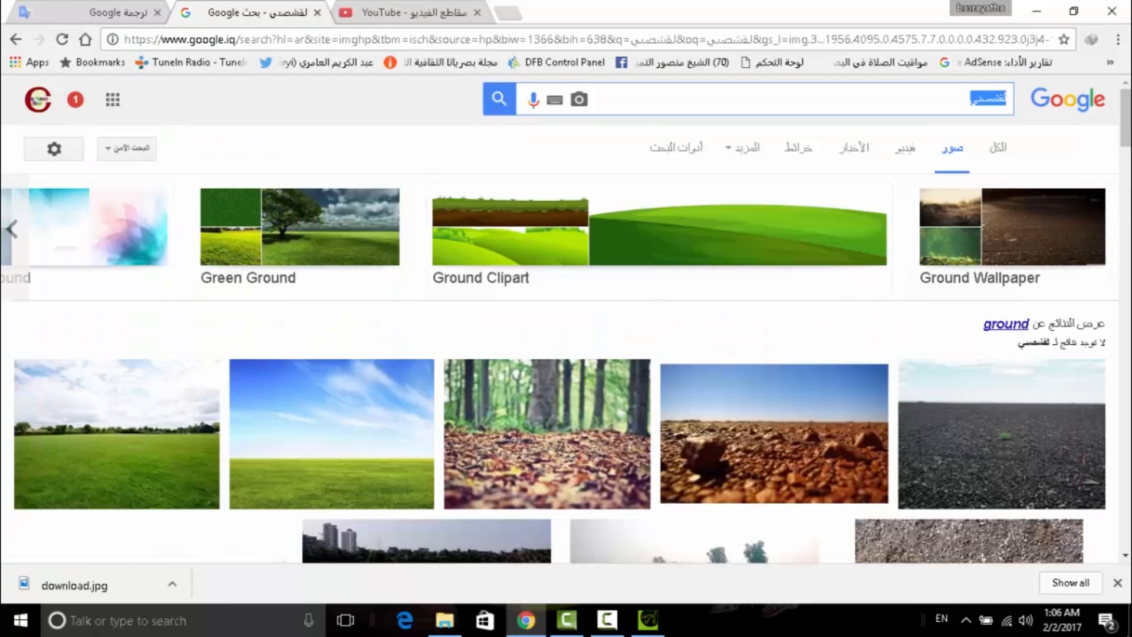
type("doo")
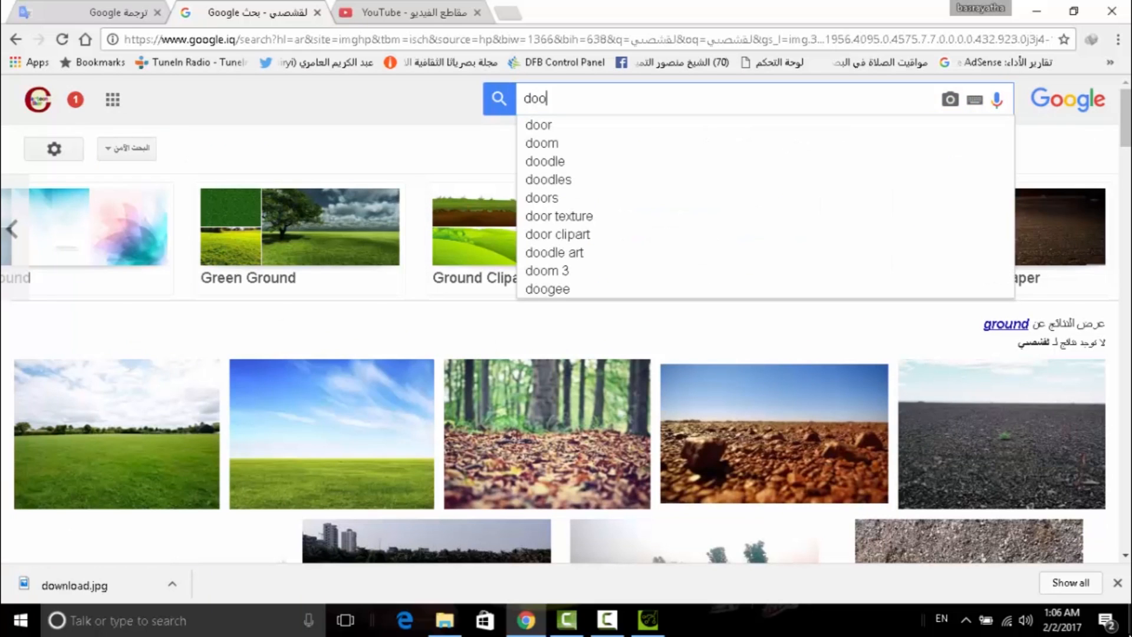
type("e")
key("BackSpace")
type("r tex")
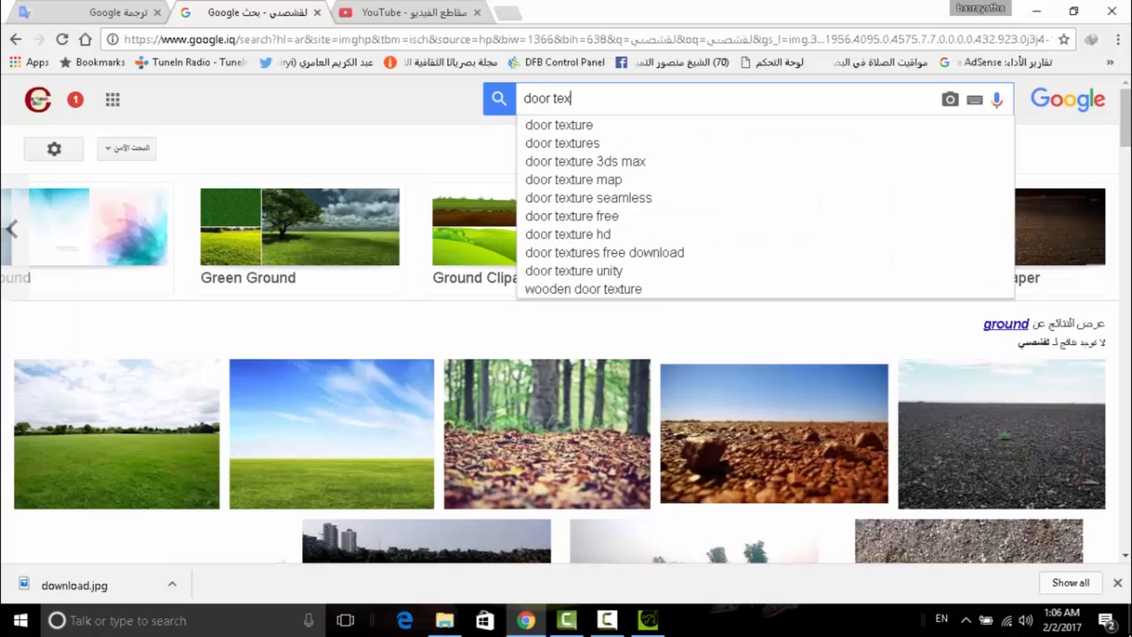
type("tuer")
key("Return")
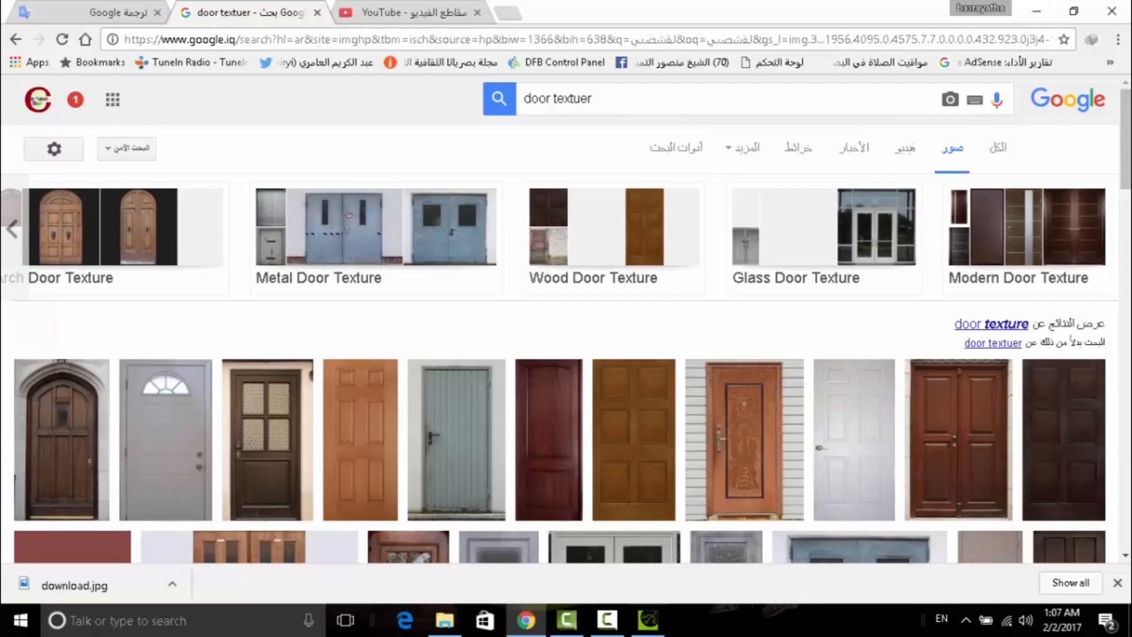
Step: Save the brown six-panel wooden door image to the Desktop as door_texture_by_ancientorange-d4ix003
scroll(474, 338, "down", 1)
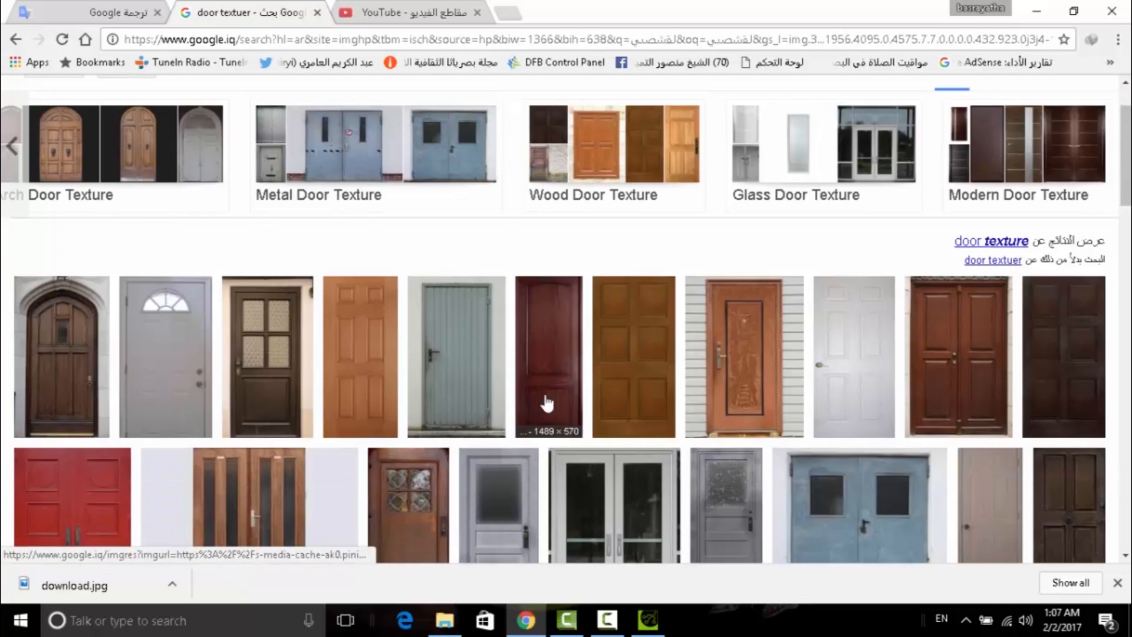
left_click(639, 354)
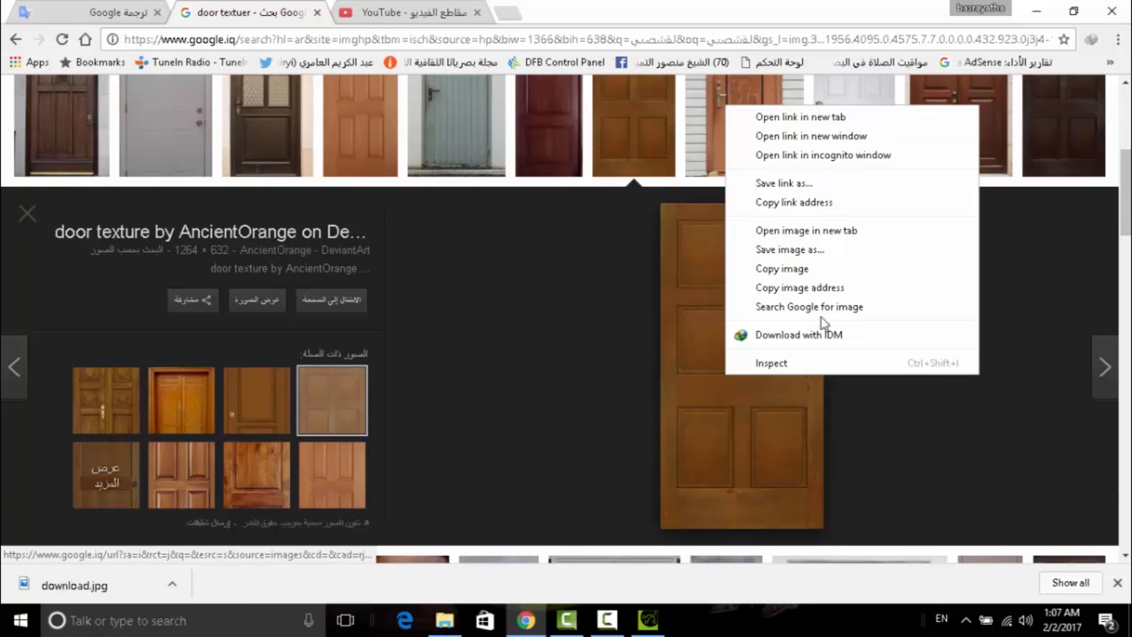
left_click(797, 261)
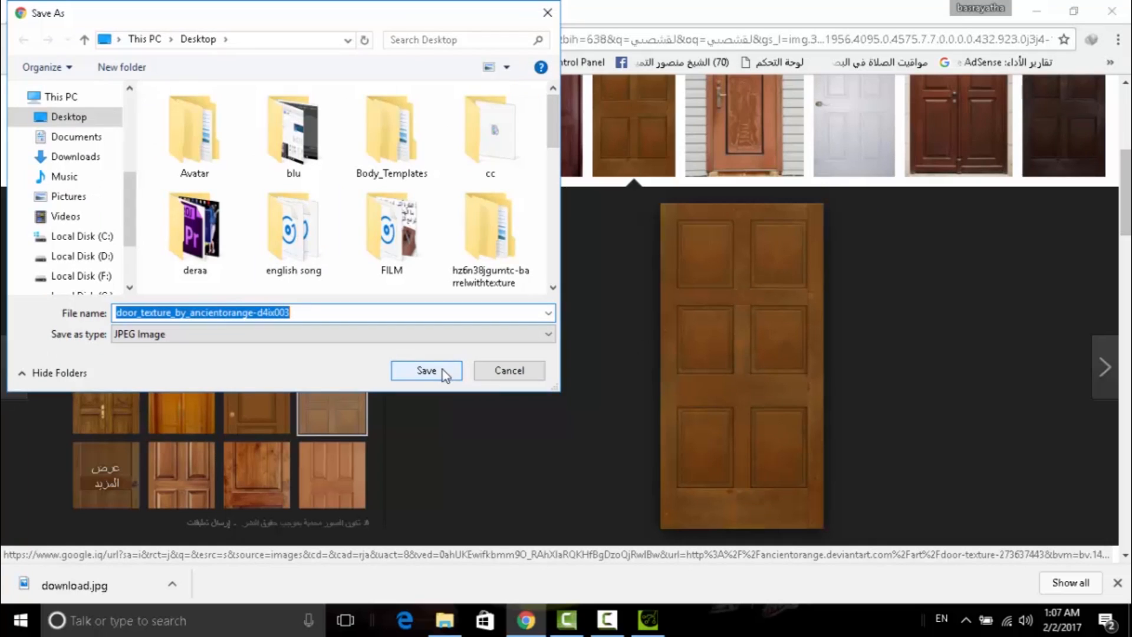
left_click(443, 370)
Step: Switch back to iClone and load door_texture_by_ancientorange-d4ix003 as the selected door's Diffuse texture
left_click(643, 622)
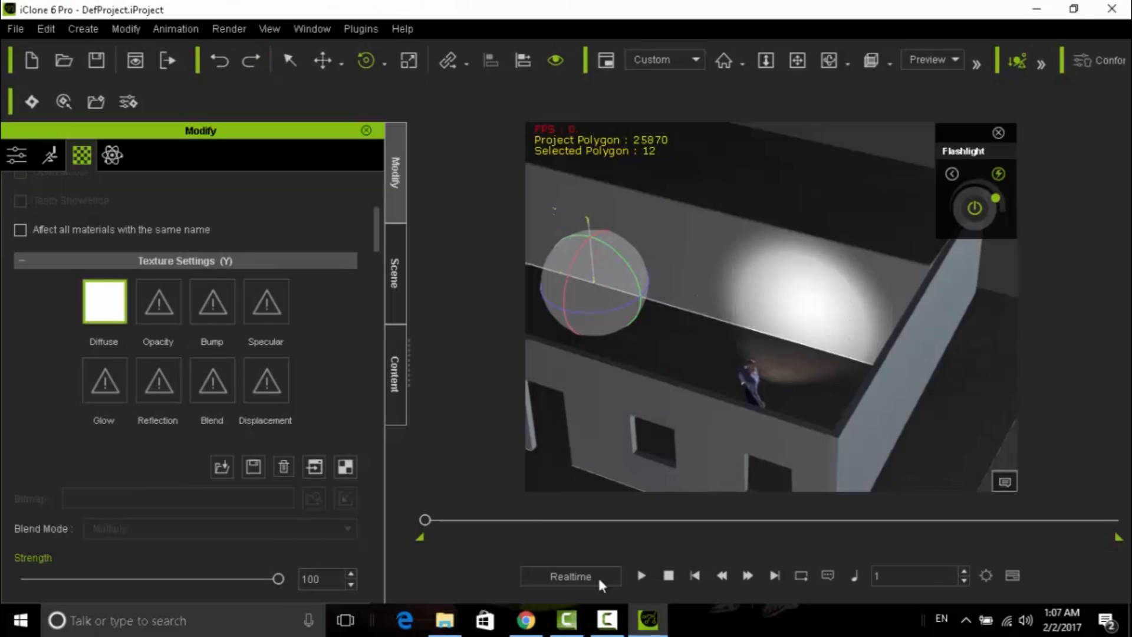
double_click(104, 299)
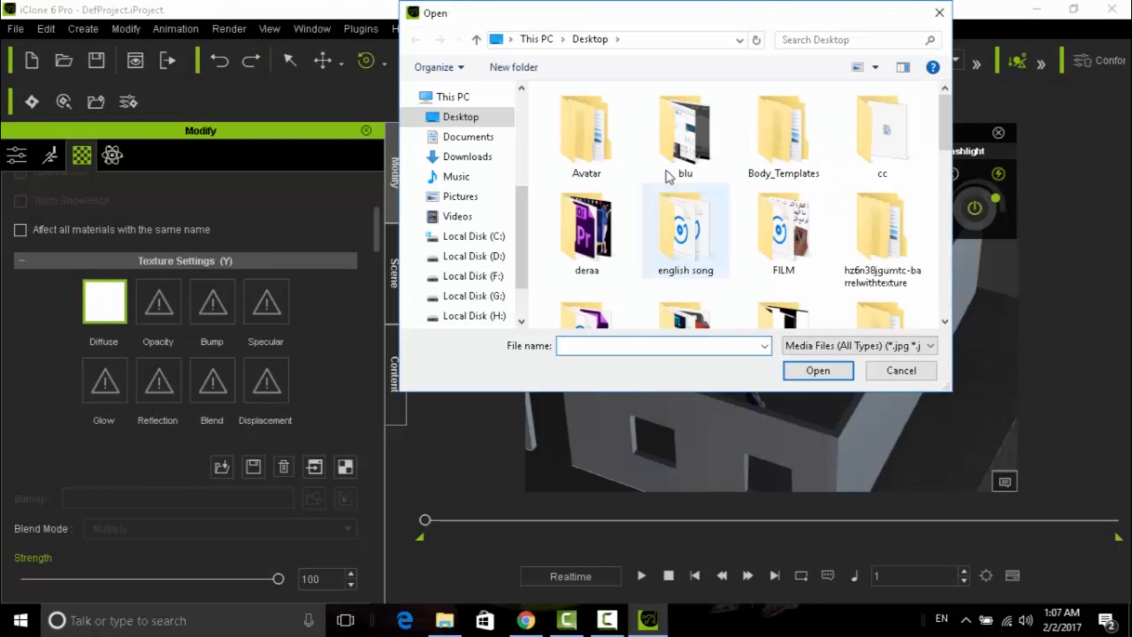
left_click_drag(945, 126, 942, 277)
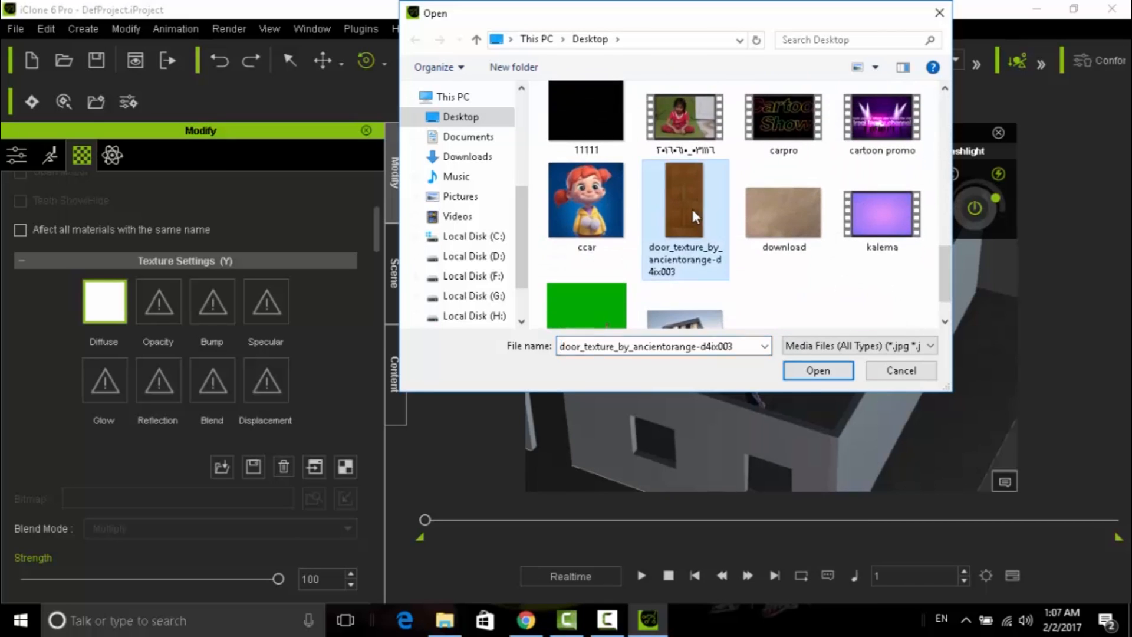
double_click(692, 210)
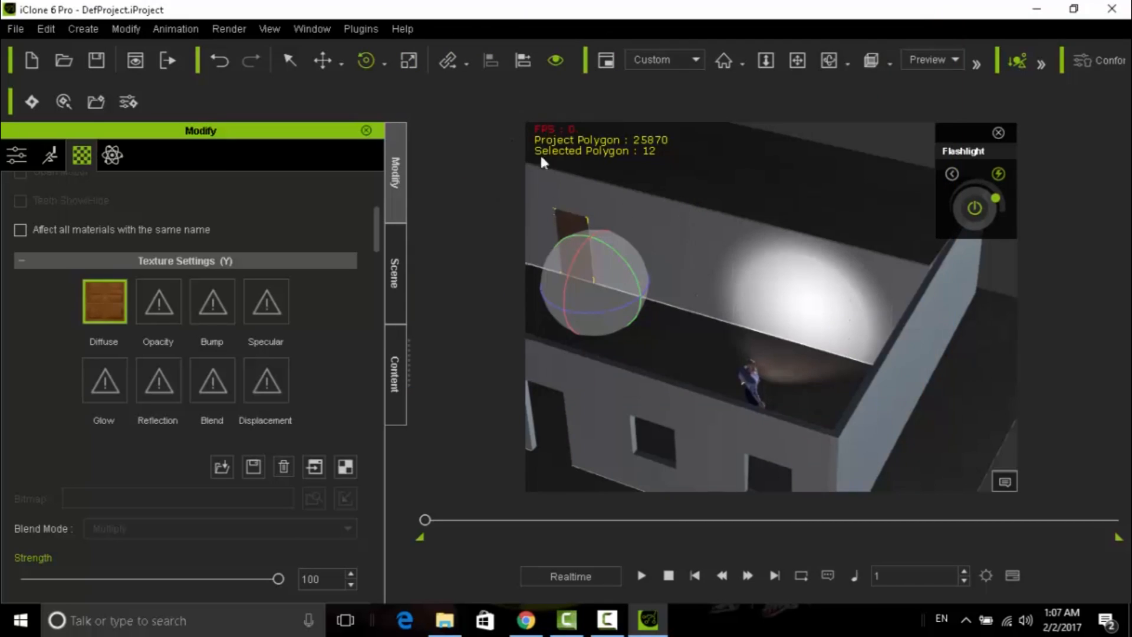
Step: Shift the textured door slightly sideways to close the gap at its hinge edge in the doorway
left_click(829, 59)
left_click_drag(624, 356, 582, 299)
scroll(678, 329, "down", 4)
left_click_drag(676, 245, 690, 460)
scroll(707, 374, "up", 5)
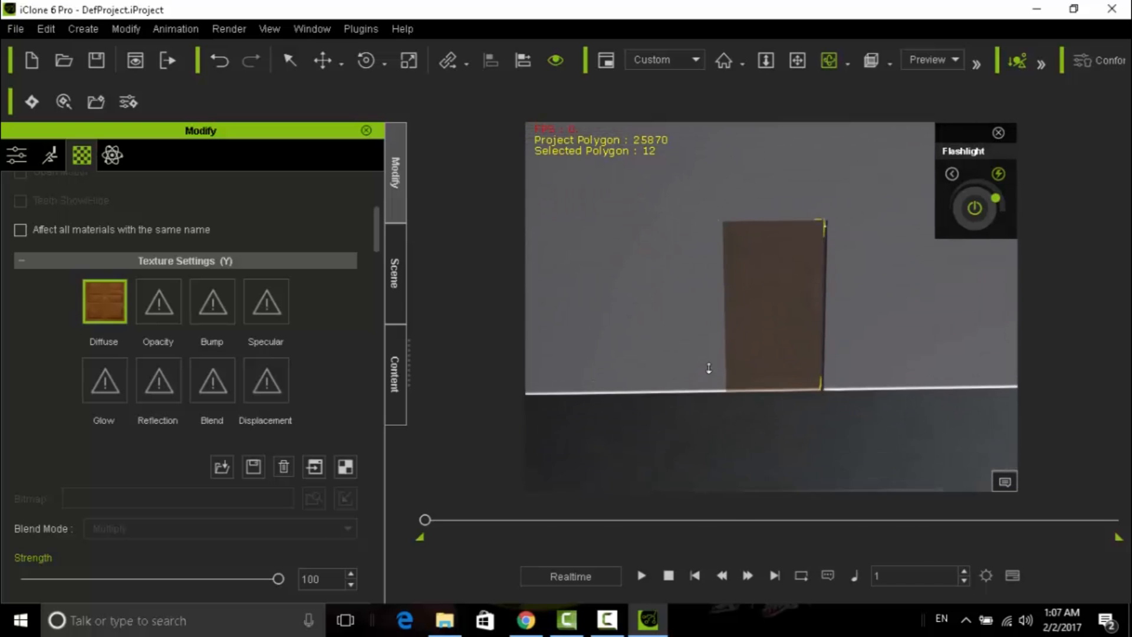
scroll(700, 384, "up", 2)
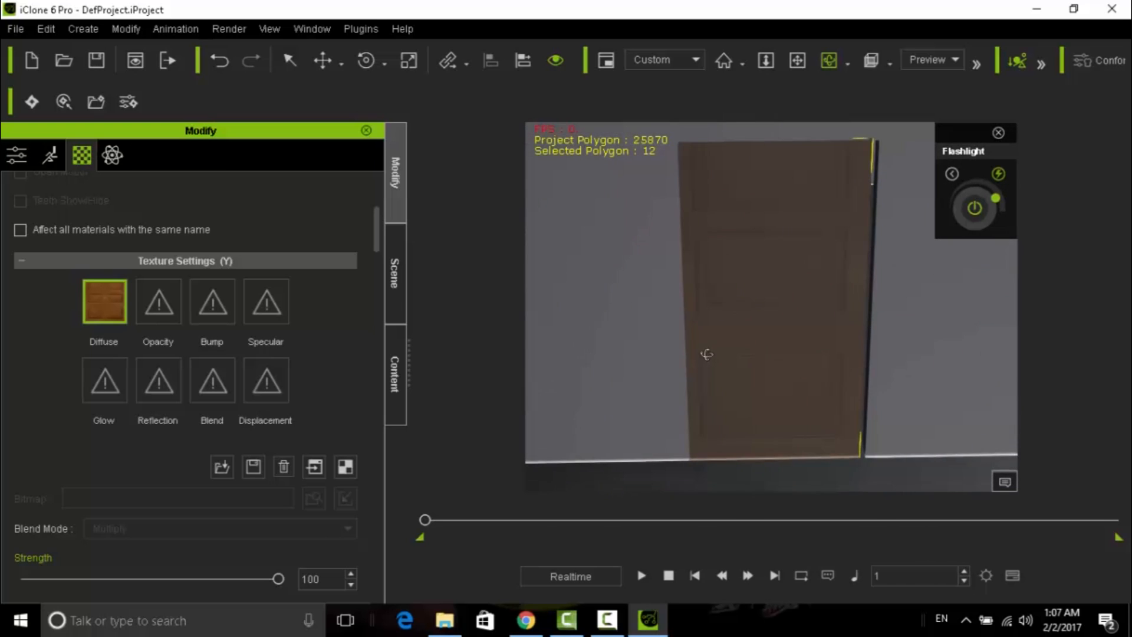
left_click(323, 60)
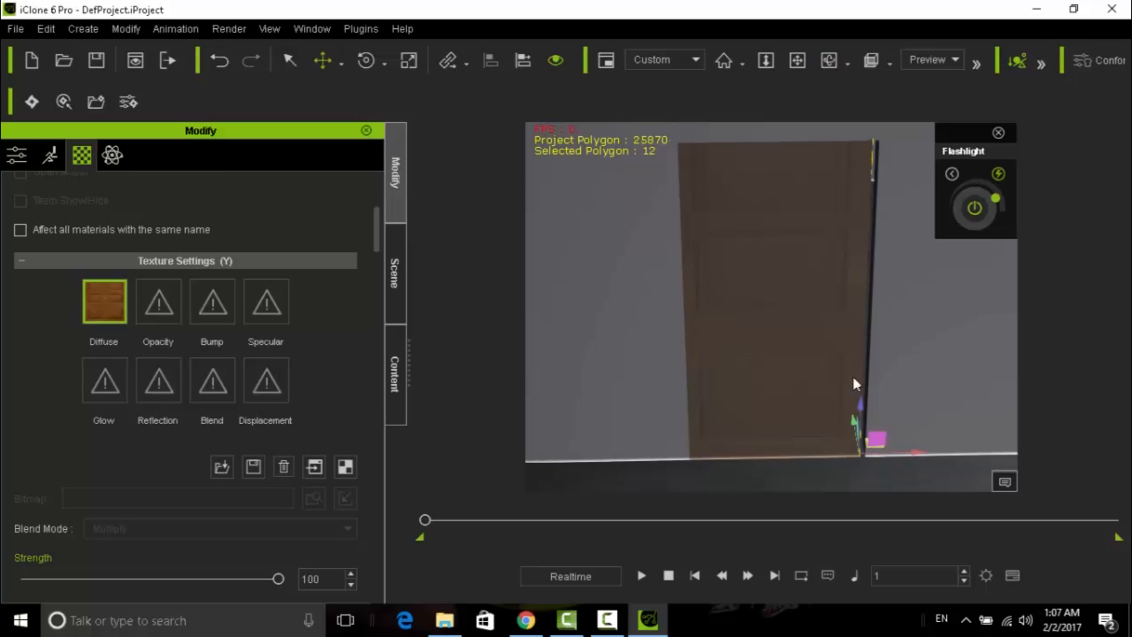
left_click_drag(912, 456, 918, 452)
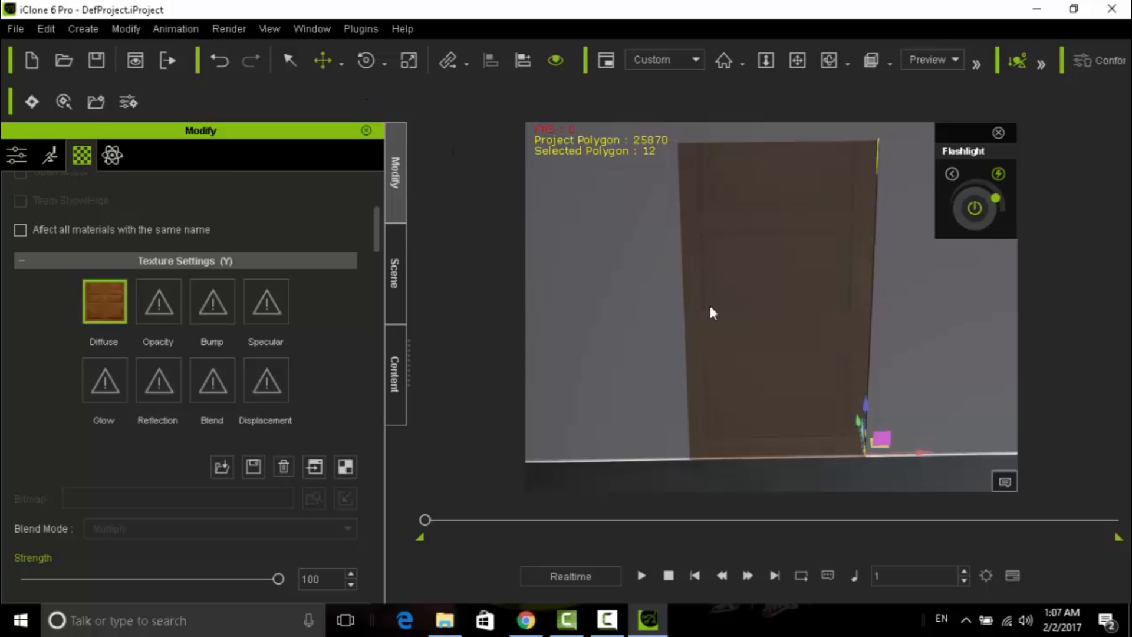
Step: Try to adjust the textured door's height by scaling and its angle by rotating, undoing the changes
scroll(717, 275, "down", 2)
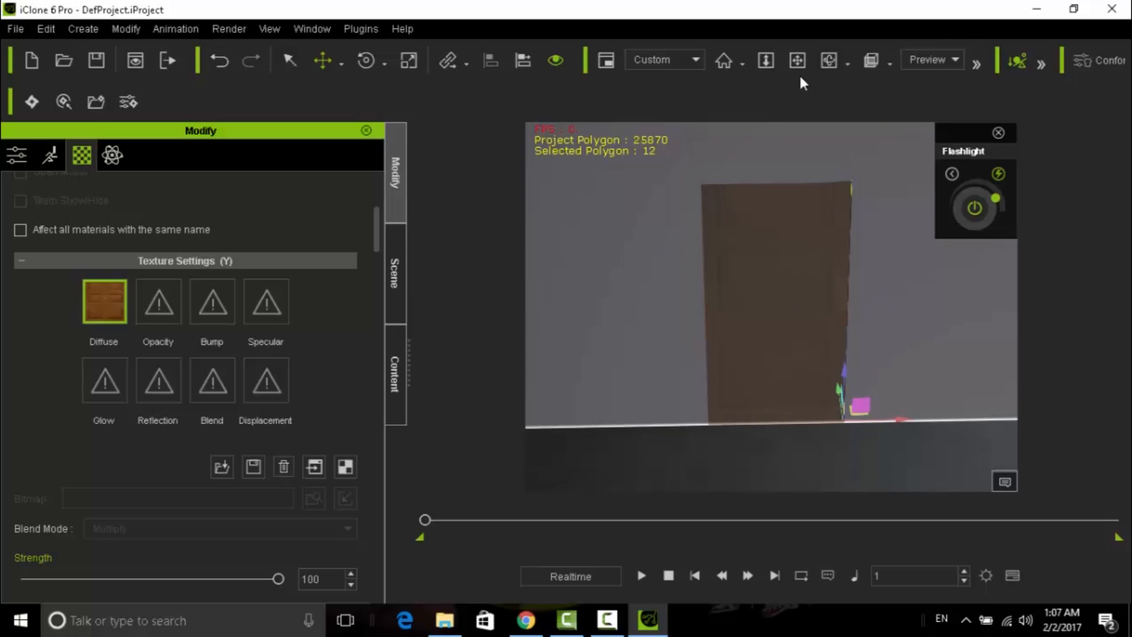
left_click(829, 60)
left_click_drag(784, 260, 785, 285)
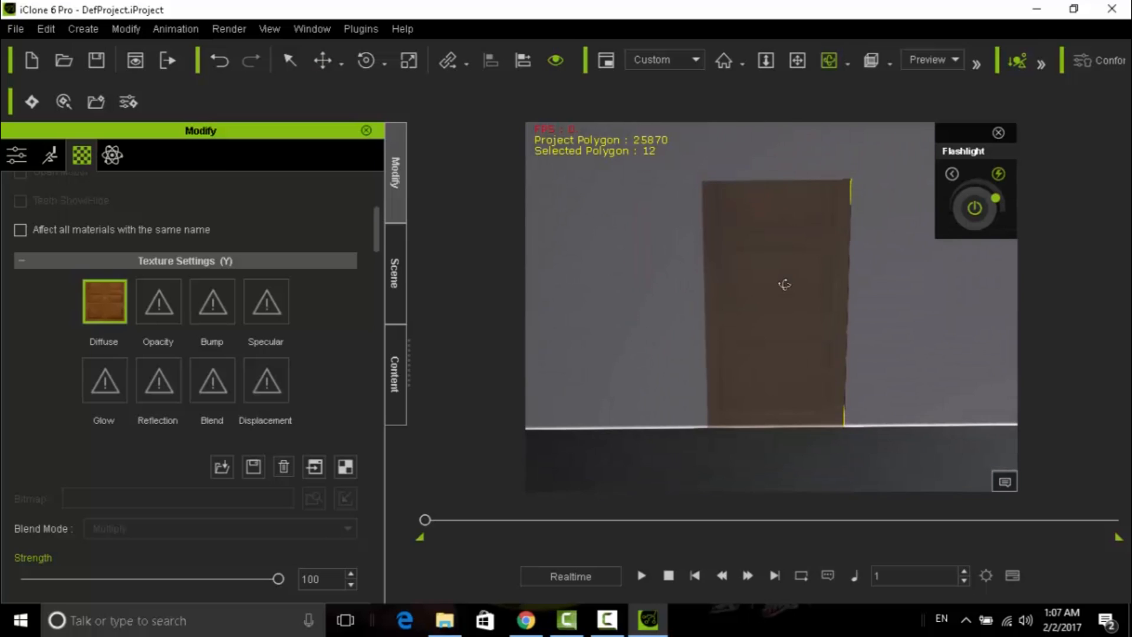
left_click(412, 60)
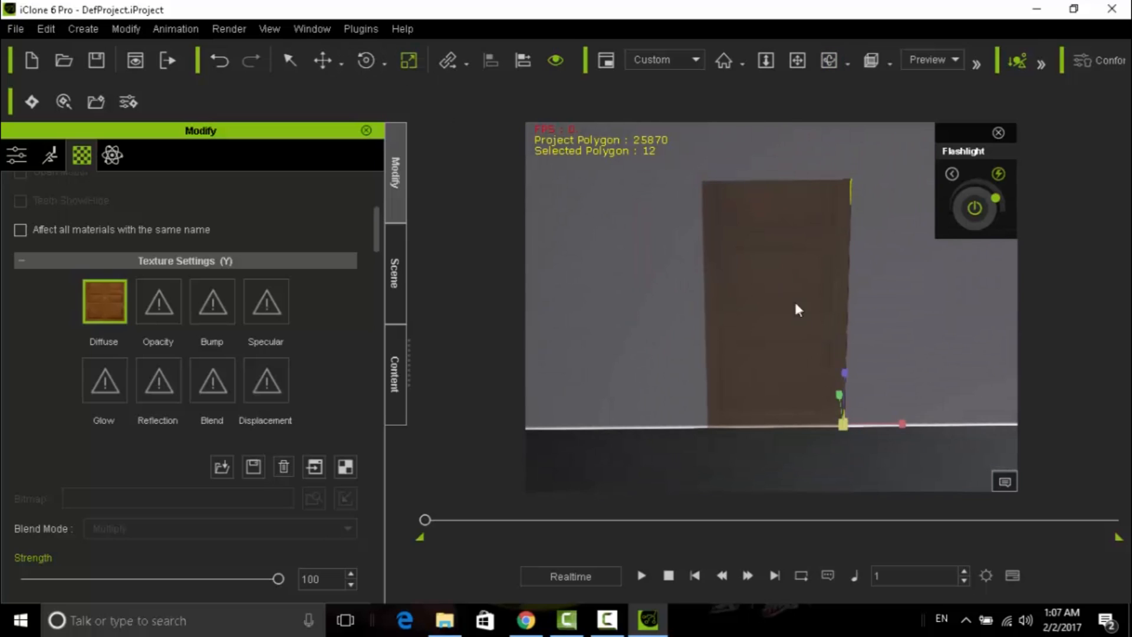
mouse_move(843, 374)
left_mouse_down()
mouse_move(850, 416)
mouse_move(849, 377)
left_mouse_up()
key("ctrl+z")
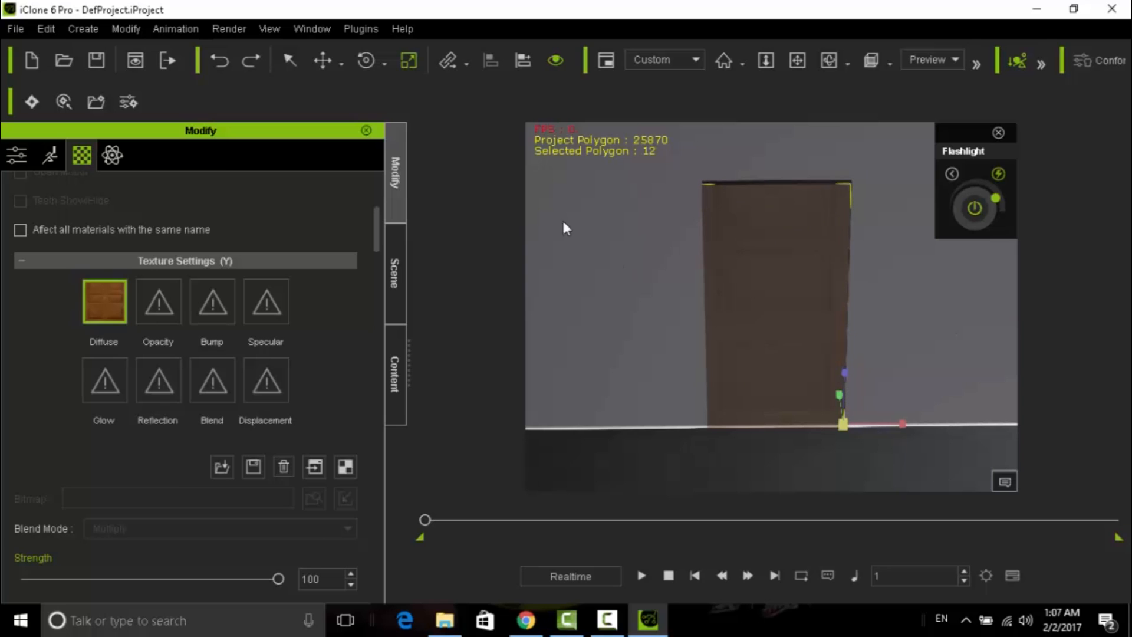
left_click(363, 60)
mouse_move(790, 445)
left_mouse_down()
mouse_move(798, 435)
mouse_move(834, 462)
mouse_move(889, 463)
mouse_move(780, 453)
left_mouse_up()
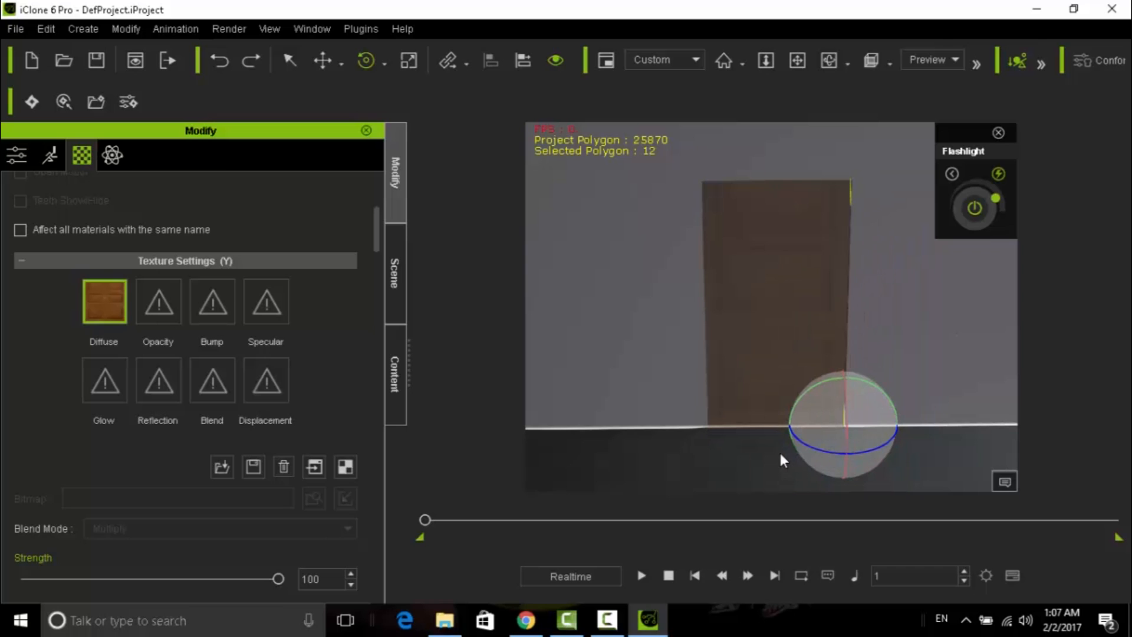
Step: Try to select the untextured door at the edge of the flashlight's beam on the inner wall
scroll(714, 367, "down", 3)
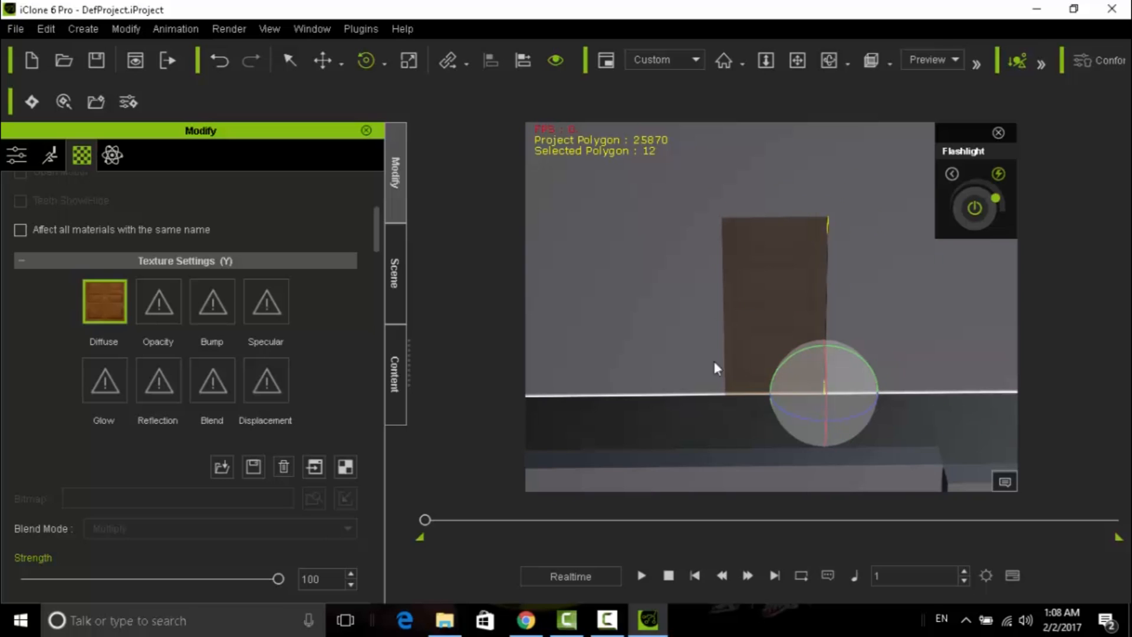
left_click(801, 58)
left_click_drag(859, 257, 425, 284)
left_click_drag(796, 334, 620, 342)
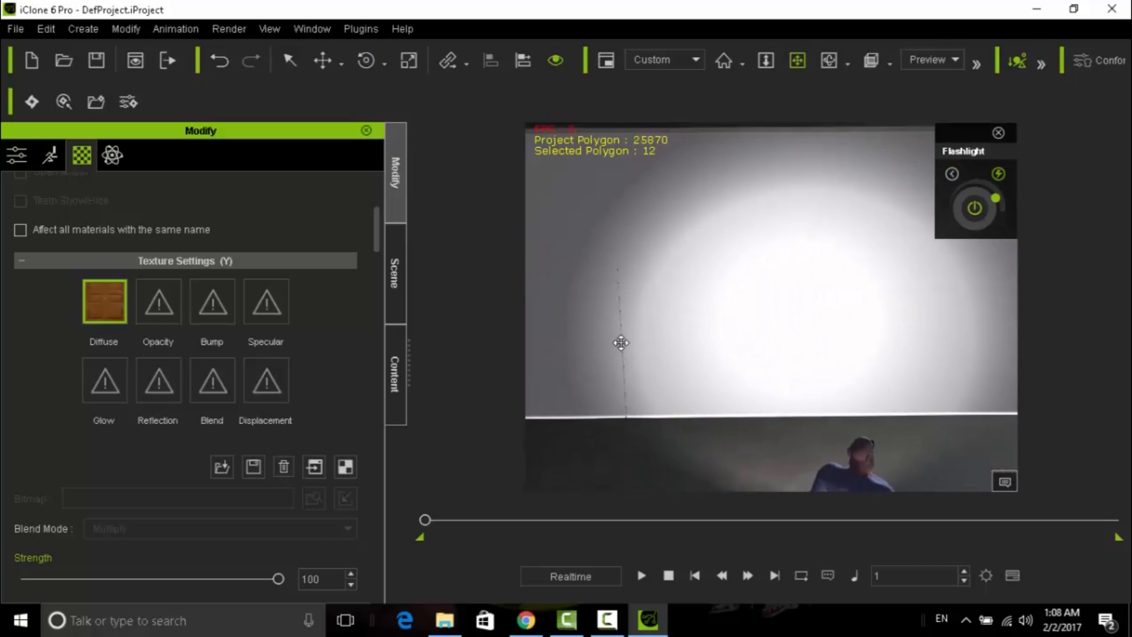
left_click(322, 61)
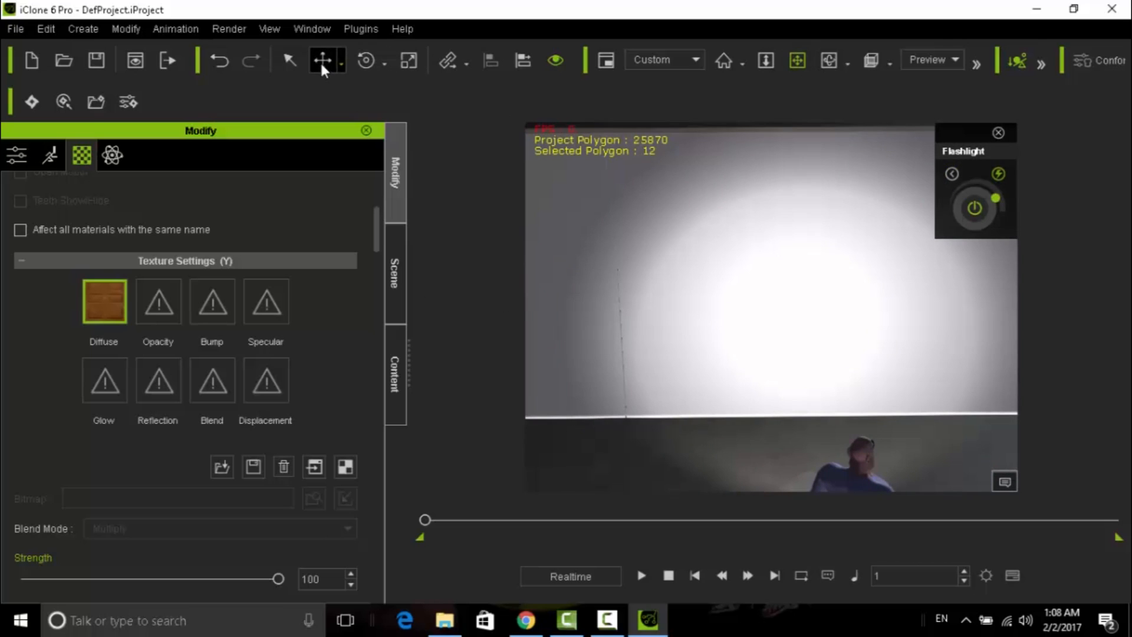
left_click(677, 321)
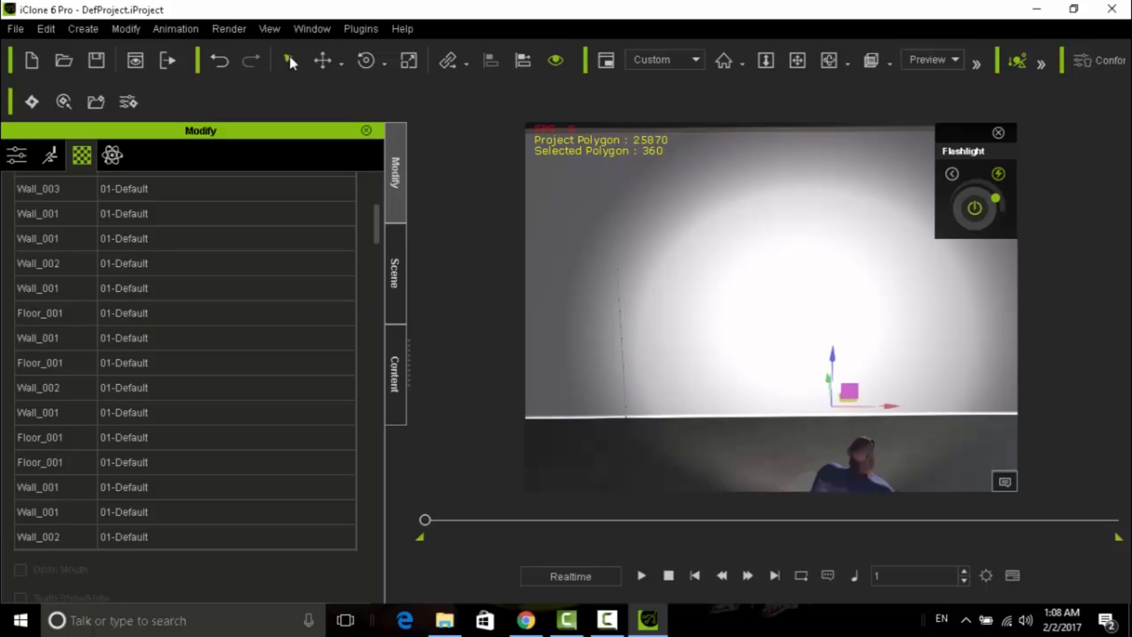
left_click(290, 59)
left_click(641, 316)
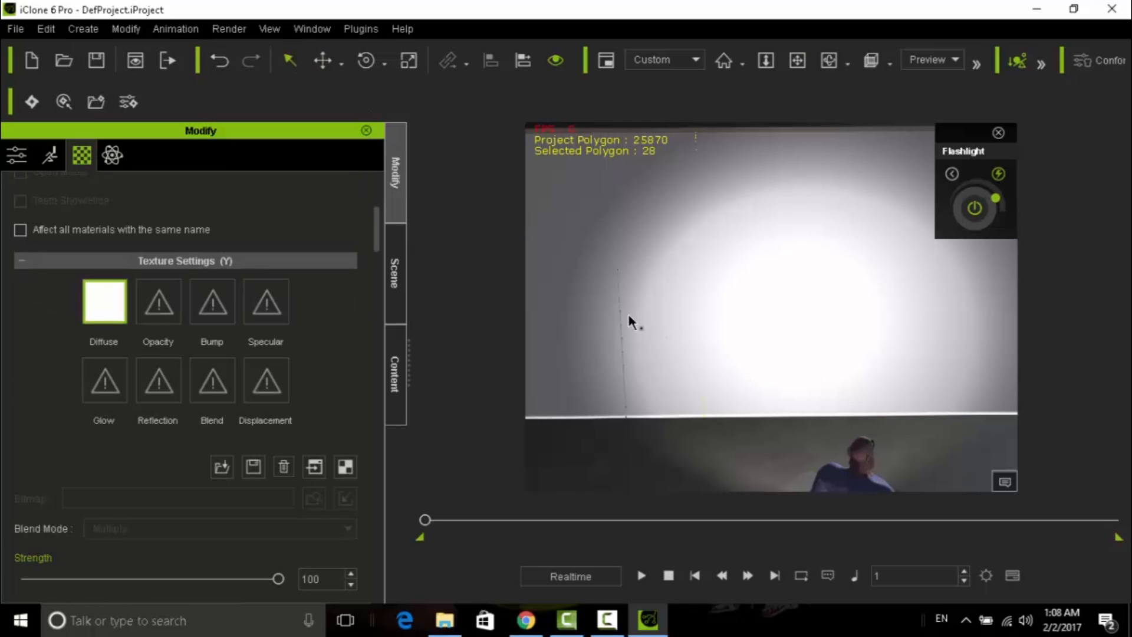
Step: Load door_texture_by_ancientorange-d4ix003 as the Diffuse texture of the two untextured doors flanking the flashlight beam on the inner wall
scroll(633, 316, "down", 5)
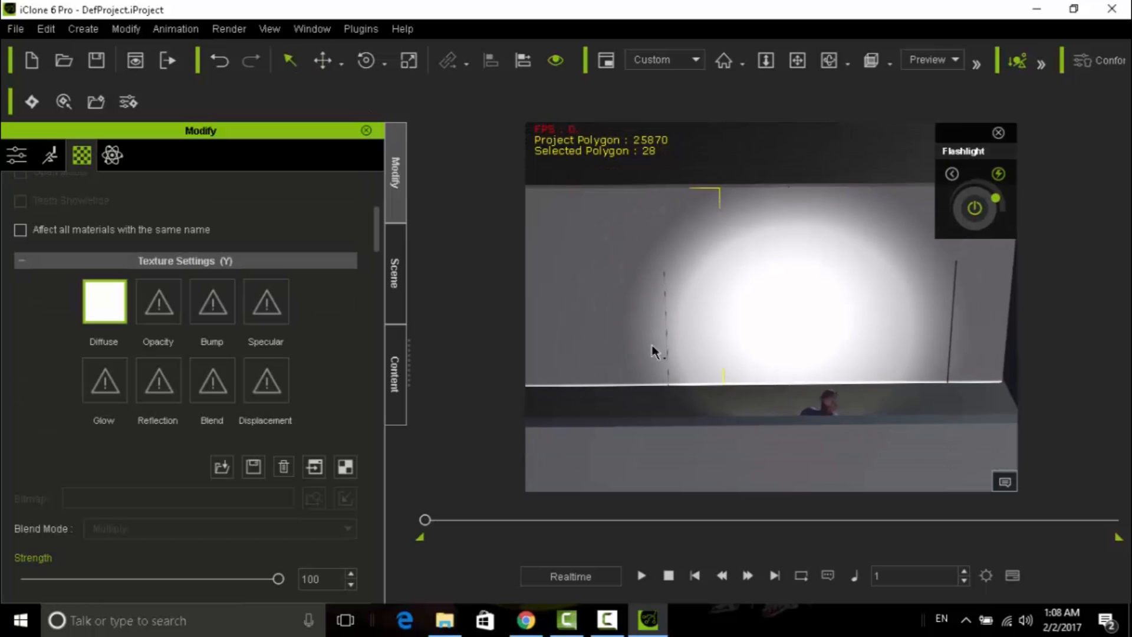
left_click(828, 60)
mouse_move(745, 338)
left_mouse_down()
mouse_move(748, 295)
mouse_move(759, 342)
left_mouse_up()
left_click(290, 59)
left_click(930, 301)
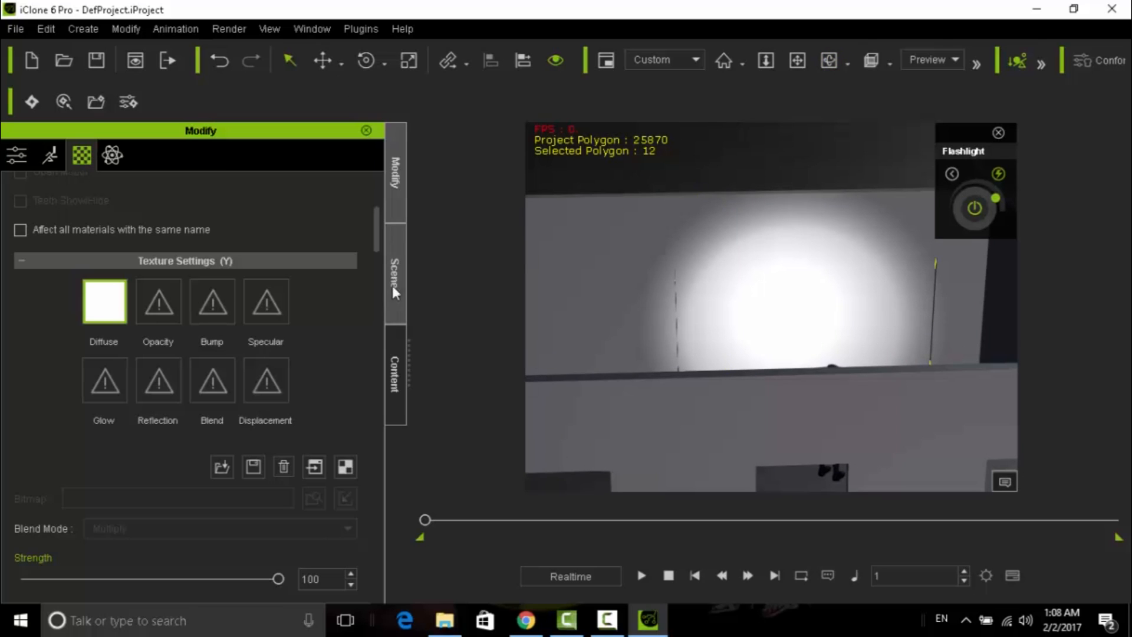
double_click(102, 301)
scroll(690, 259, "down", 10)
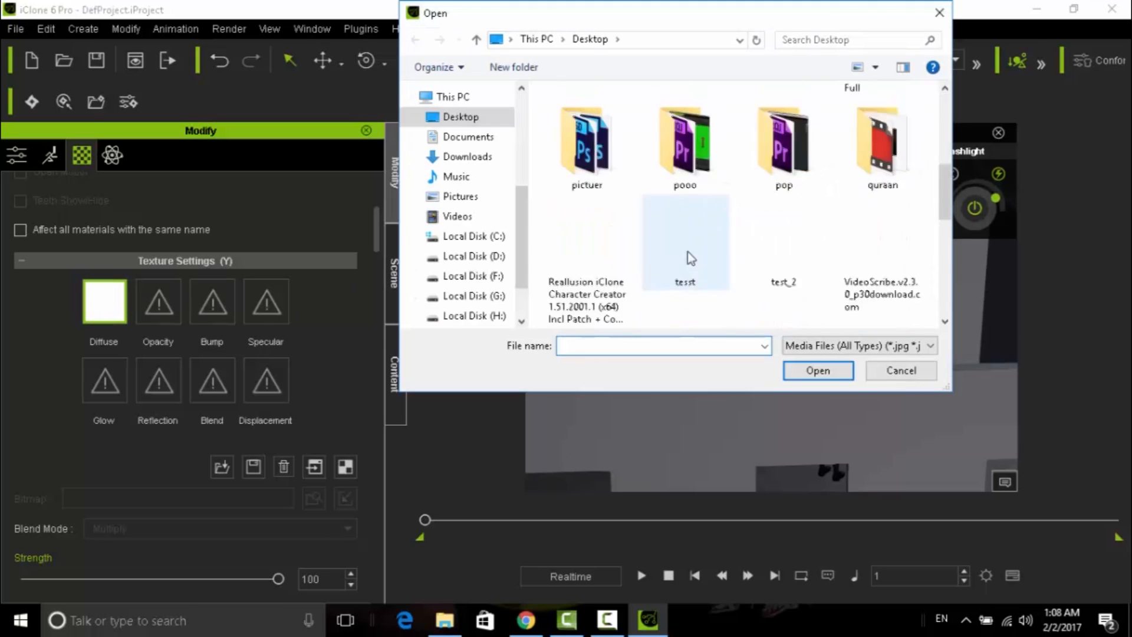
double_click(692, 165)
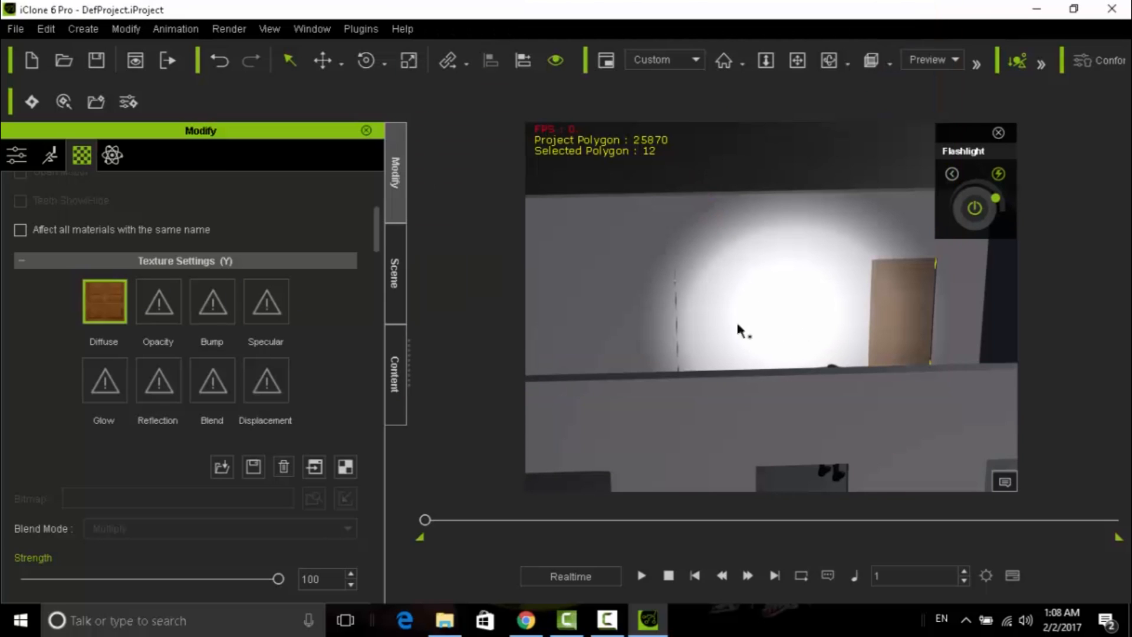
left_click(689, 338)
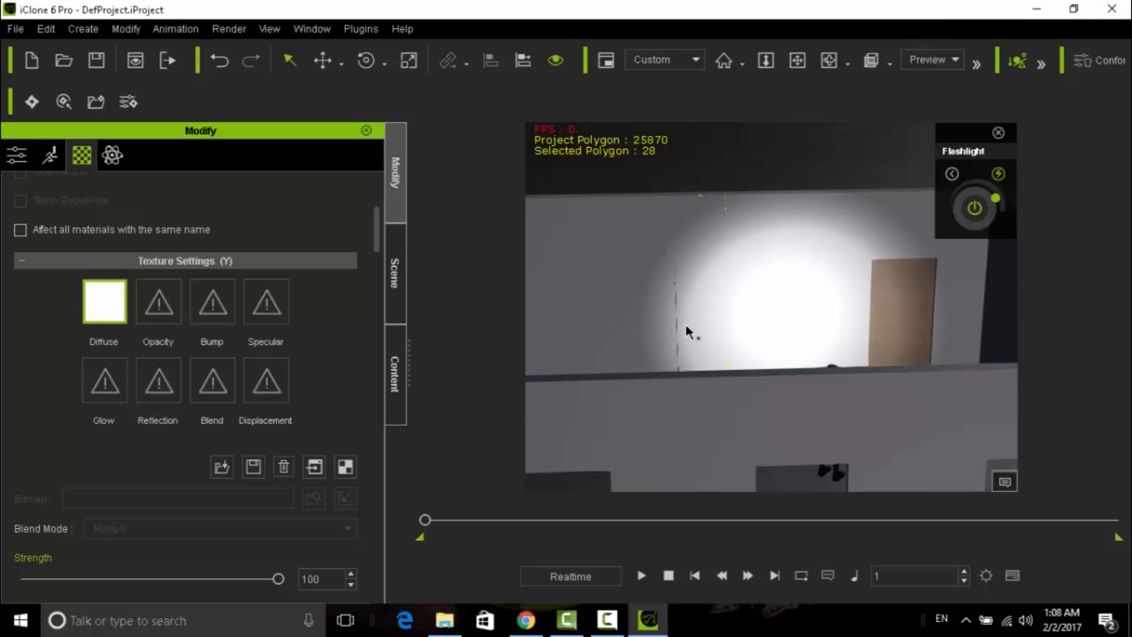
double_click(101, 300)
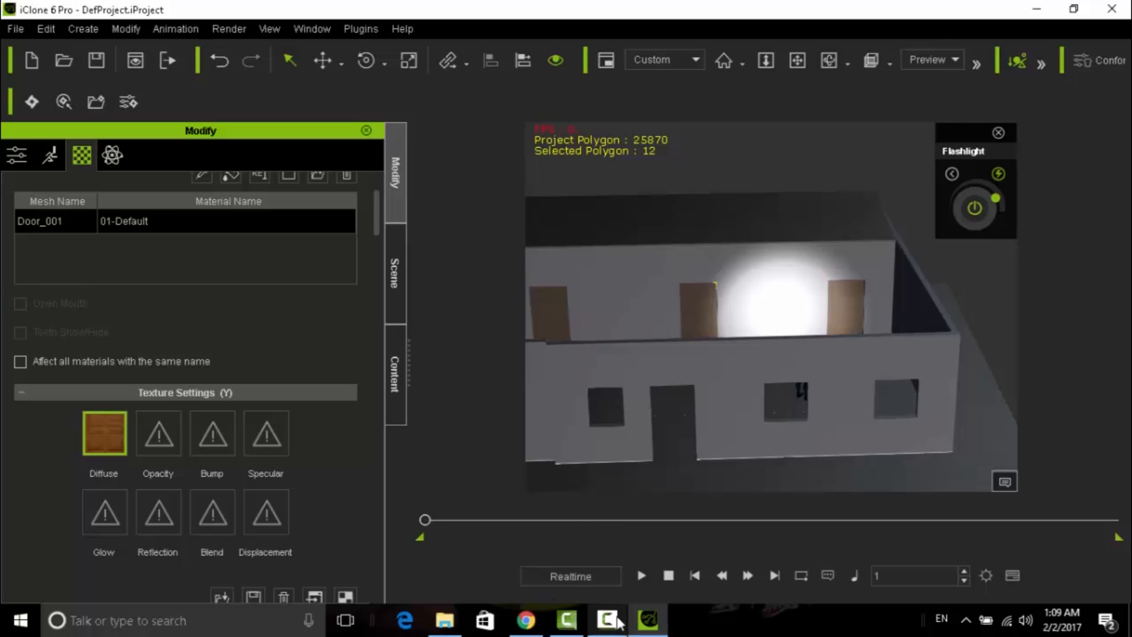
Step: Switch to Chrome and change the image search from doors to "wall textuer"
left_click(526, 620)
scroll(589, 384, "up", 5)
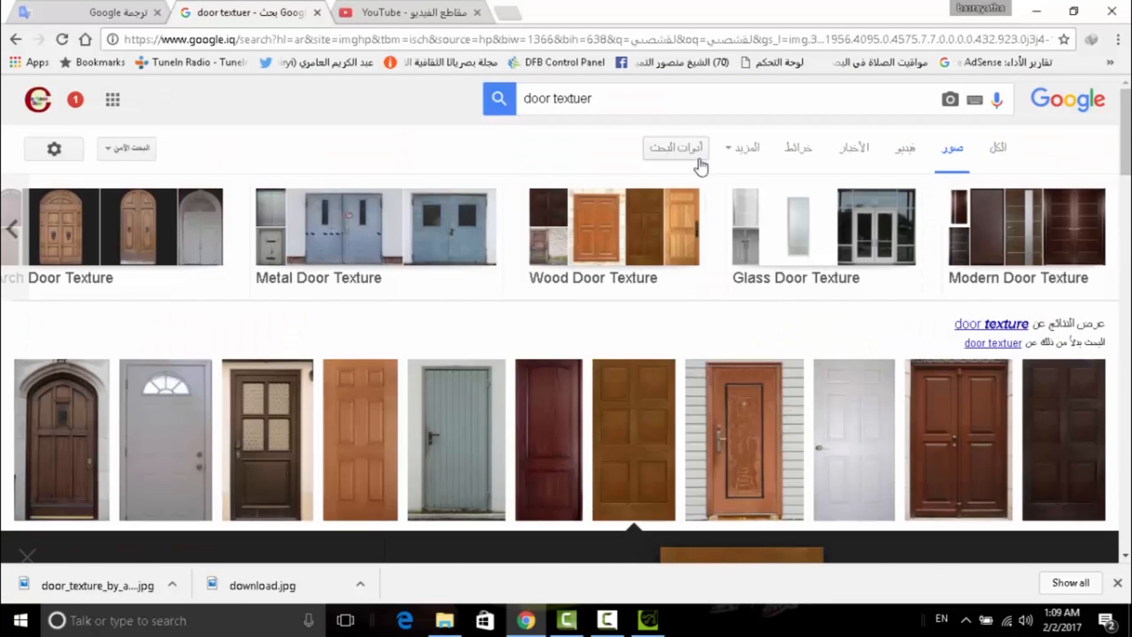
left_click_drag(594, 99, 531, 121)
double_click(544, 95)
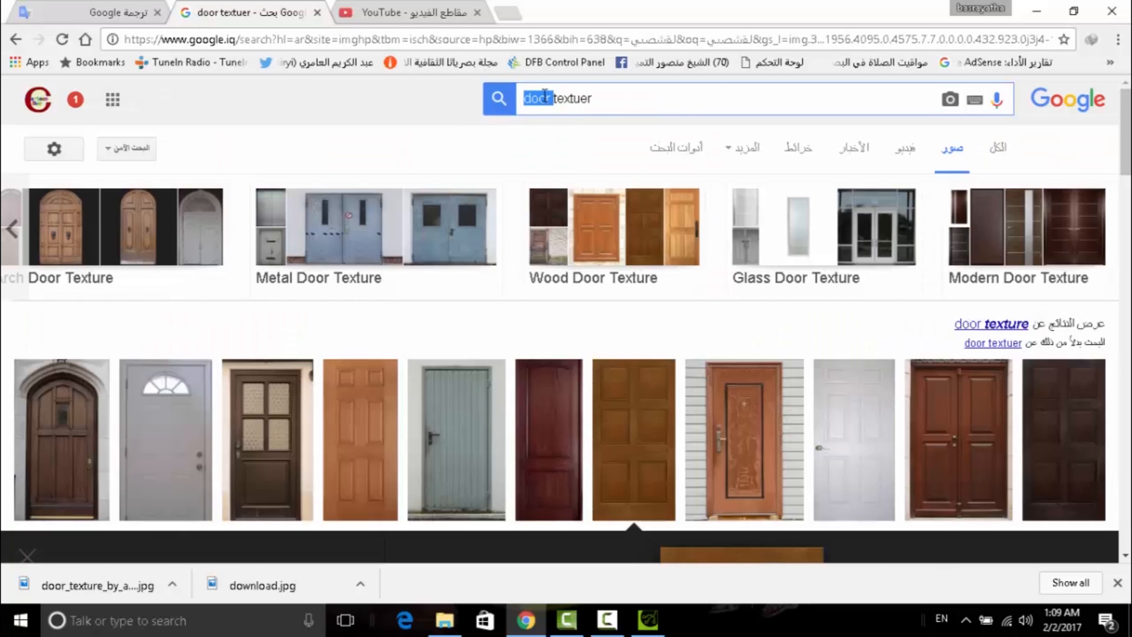
type("wall")
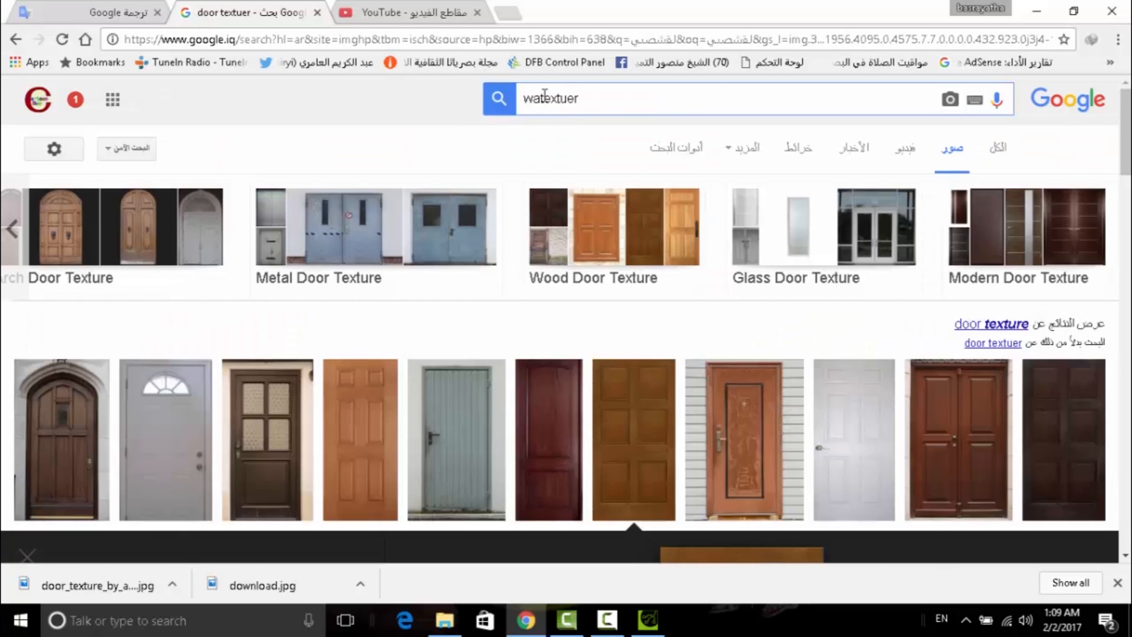
left_click(501, 104)
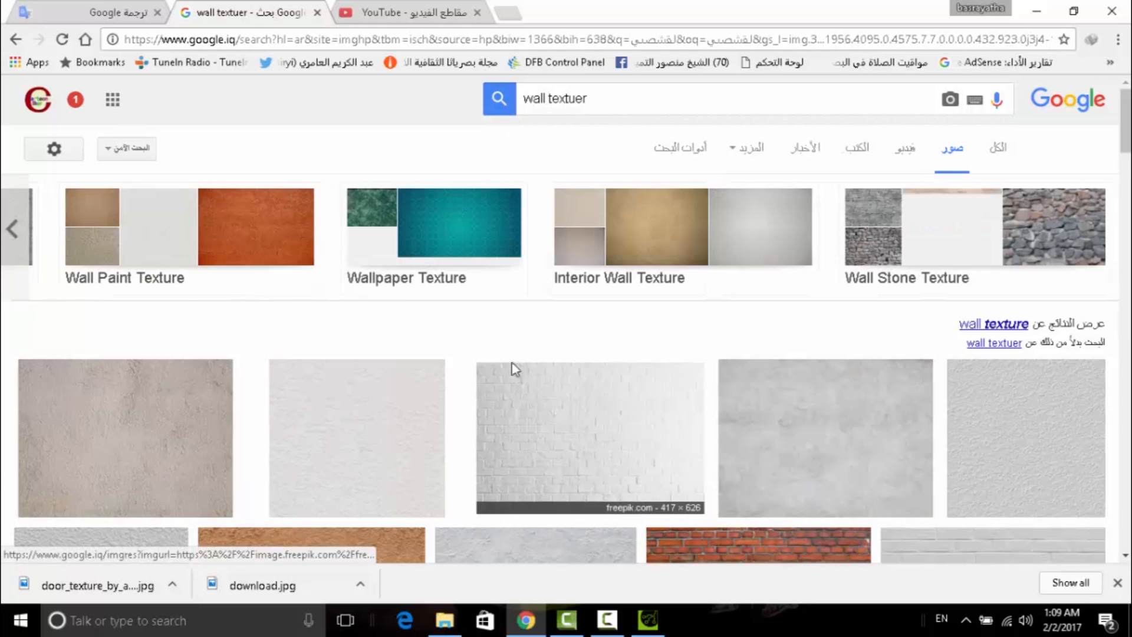
Step: Browse the wall images, preview the sharp orange wall texture, and switch to iClone to look over the building's walls
scroll(510, 370, "down", 5)
scroll(510, 371, "down", 1)
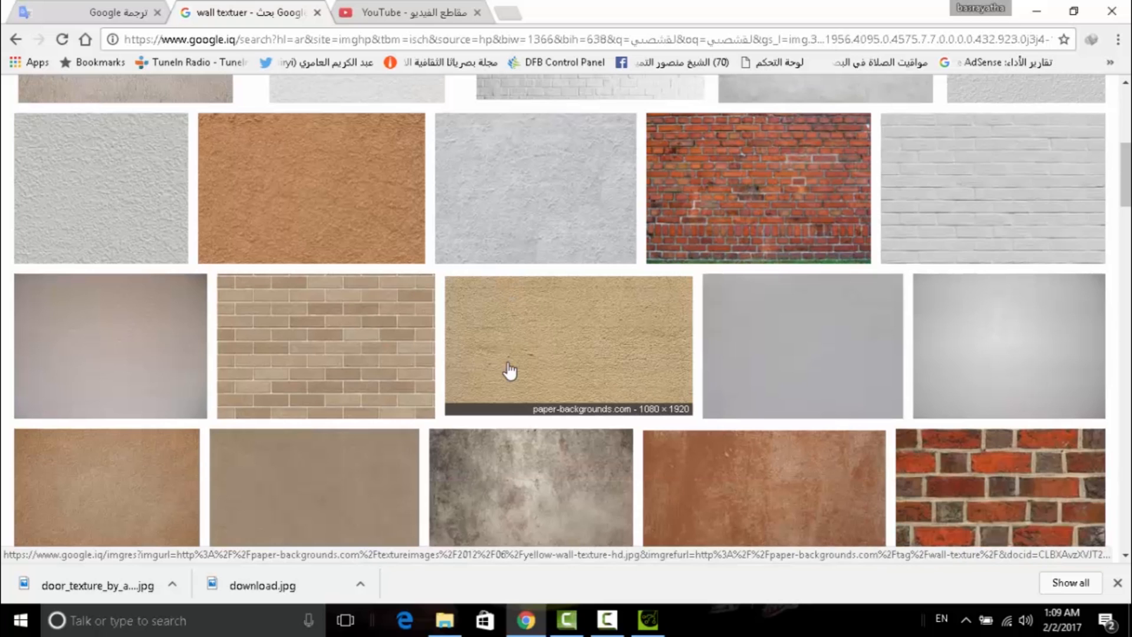
left_click(308, 208)
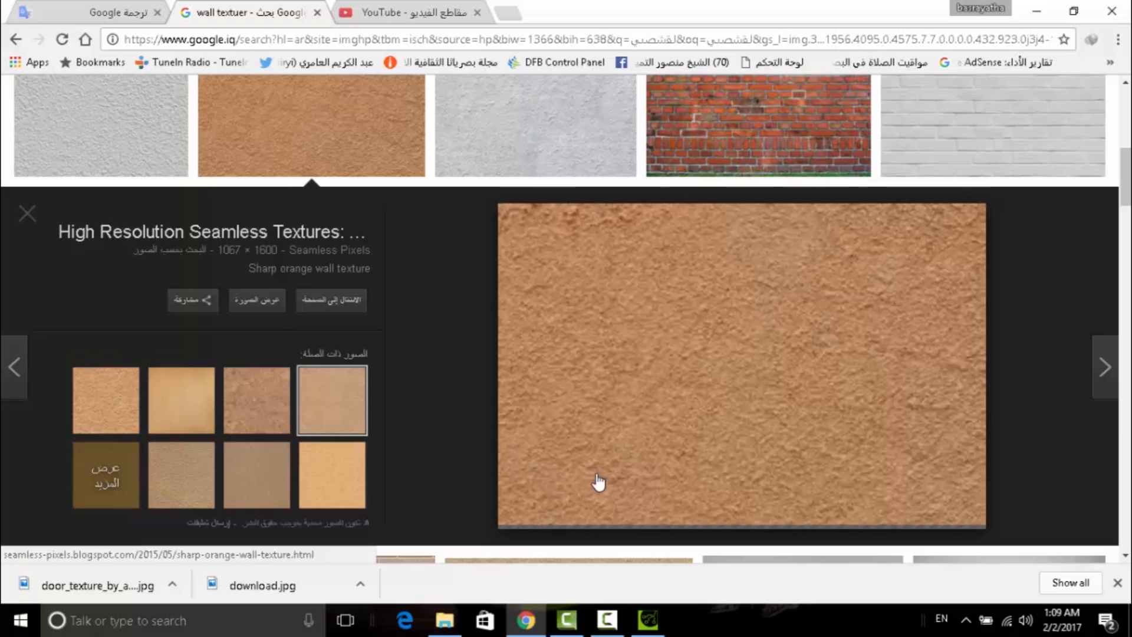
scroll(442, 382, "down", 4)
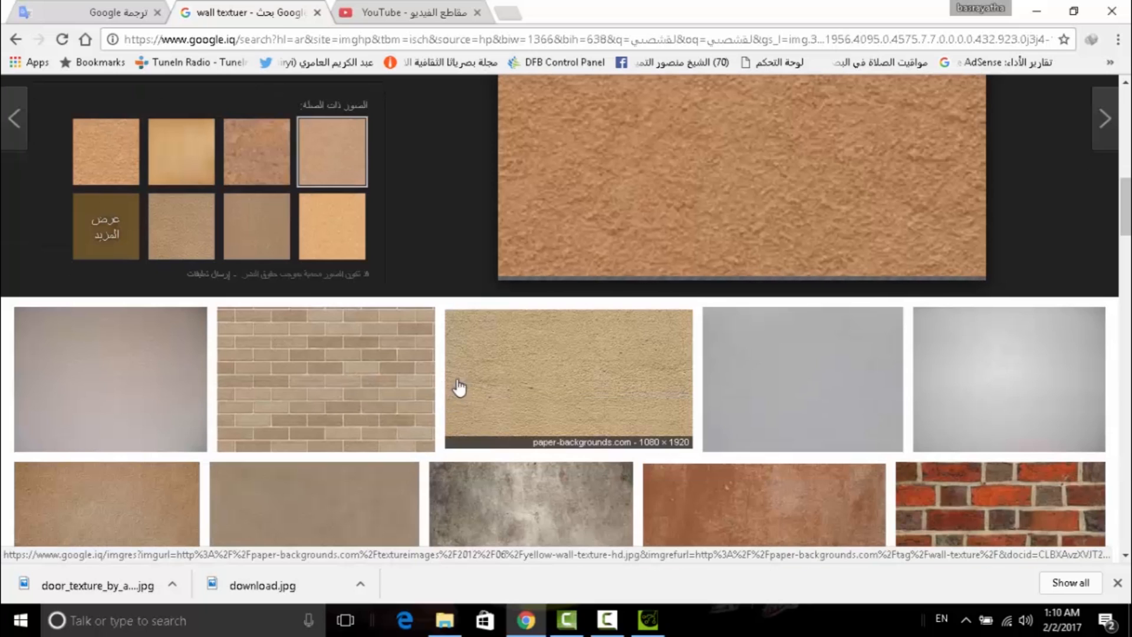
mouse_move(649, 631)
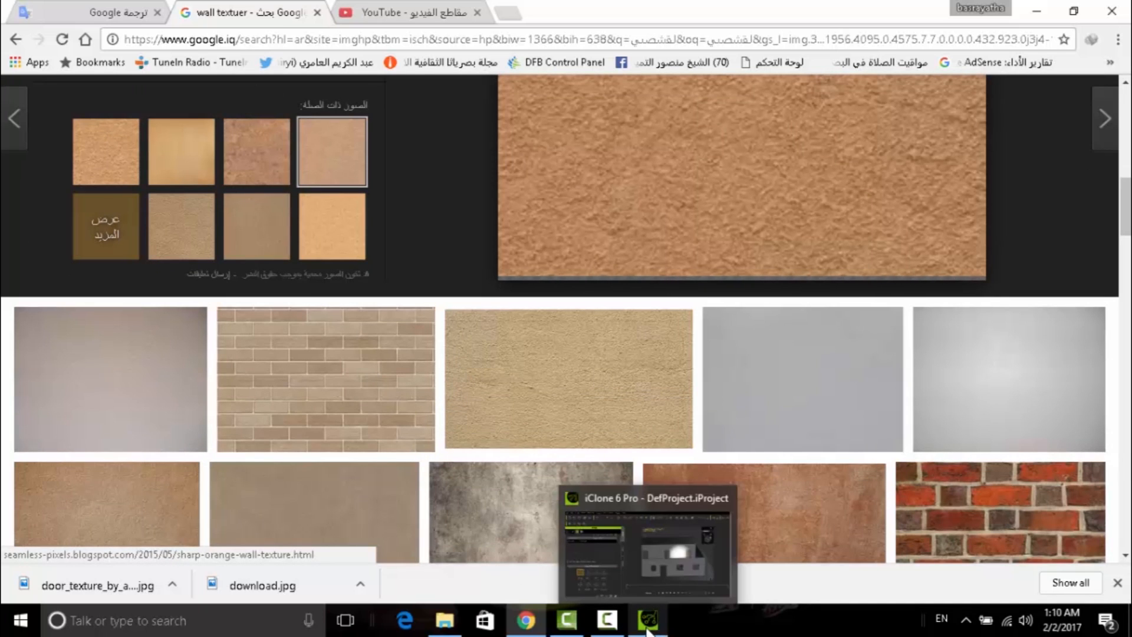
left_click(655, 564)
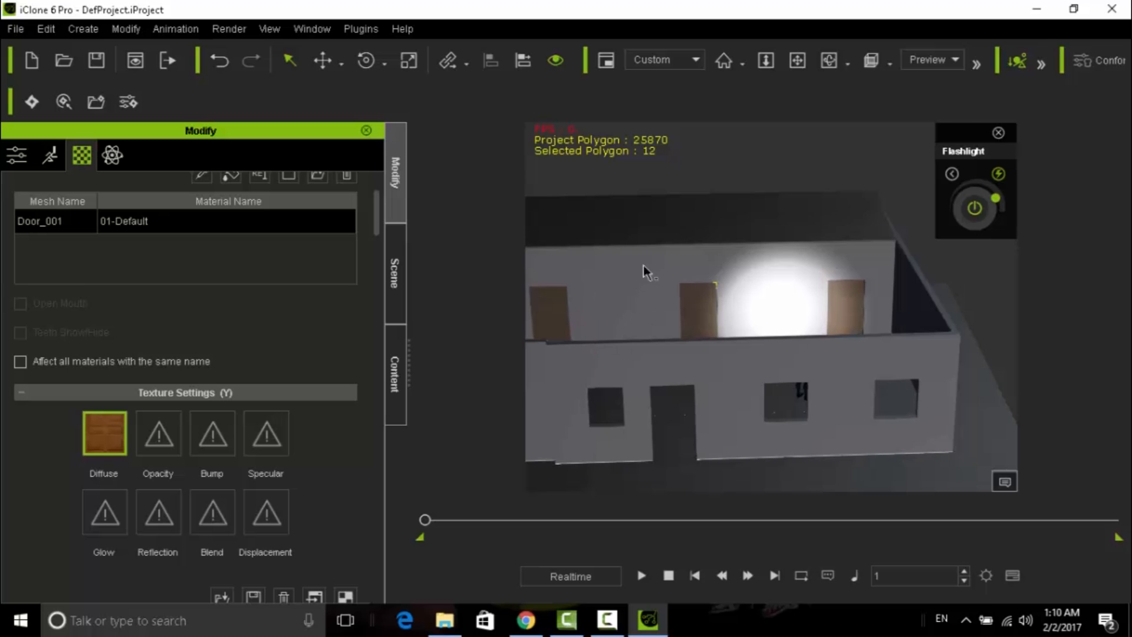
Step: Return to Chrome and save the previewed orange wall image to the Desktop as Sharp orange wall texture
left_click(526, 619)
scroll(652, 334, "up", 1)
scroll(652, 334, "up", 4)
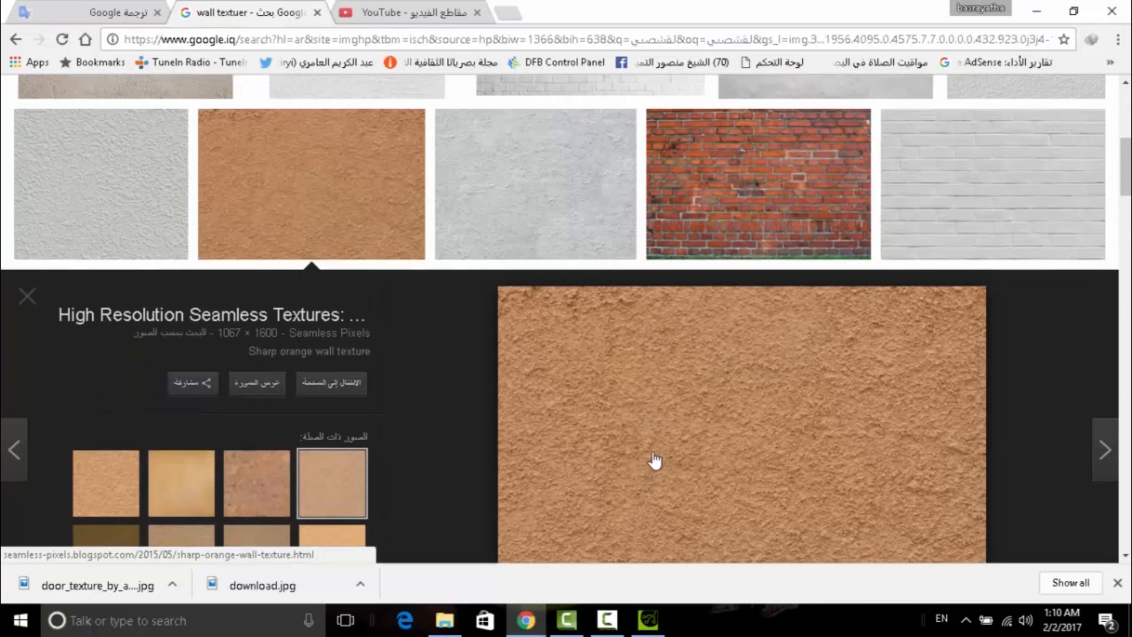
right_click(653, 452)
left_click(710, 336)
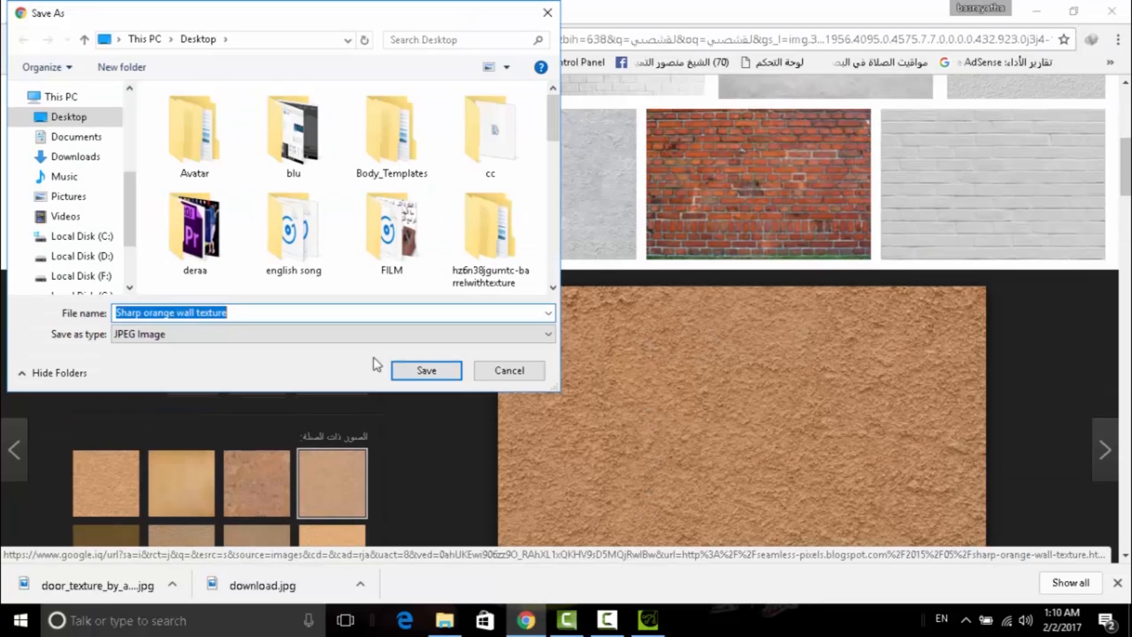
left_click(414, 372)
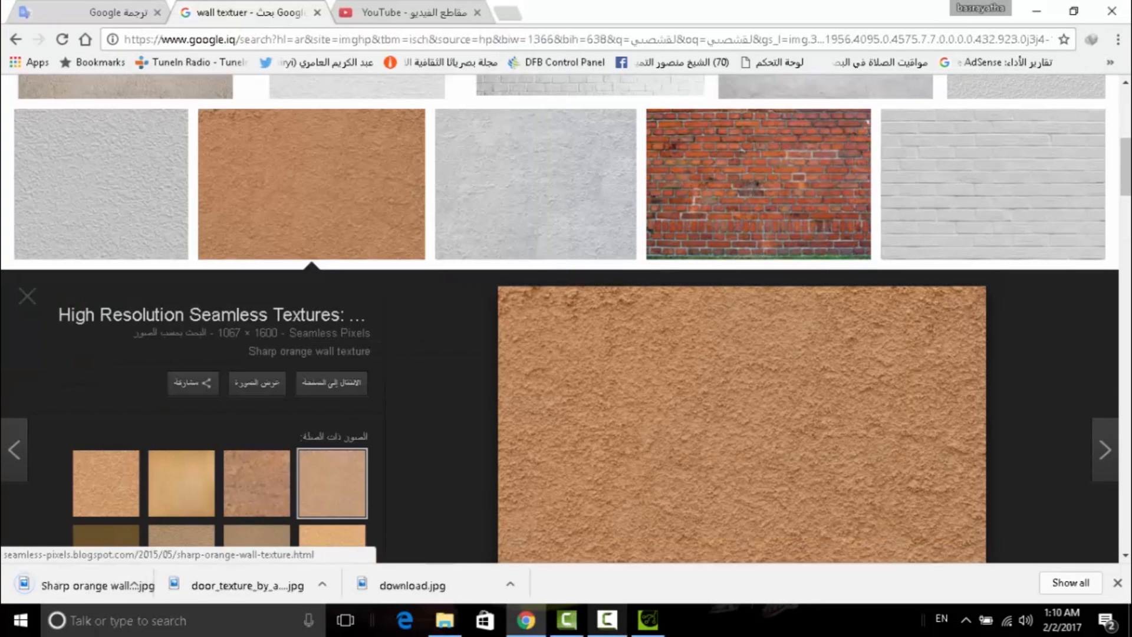
Step: Switch to iClone and load Sharp orange wall texture as the Diffuse texture of the inner wall section in the flashlight beam
left_click(644, 624)
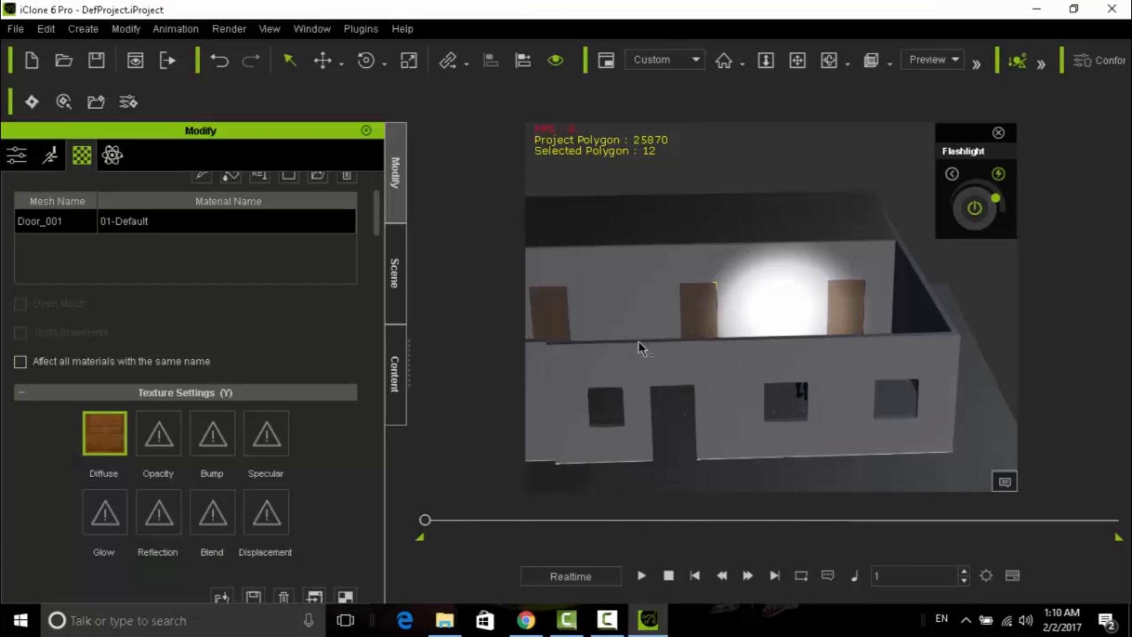
left_click(798, 261)
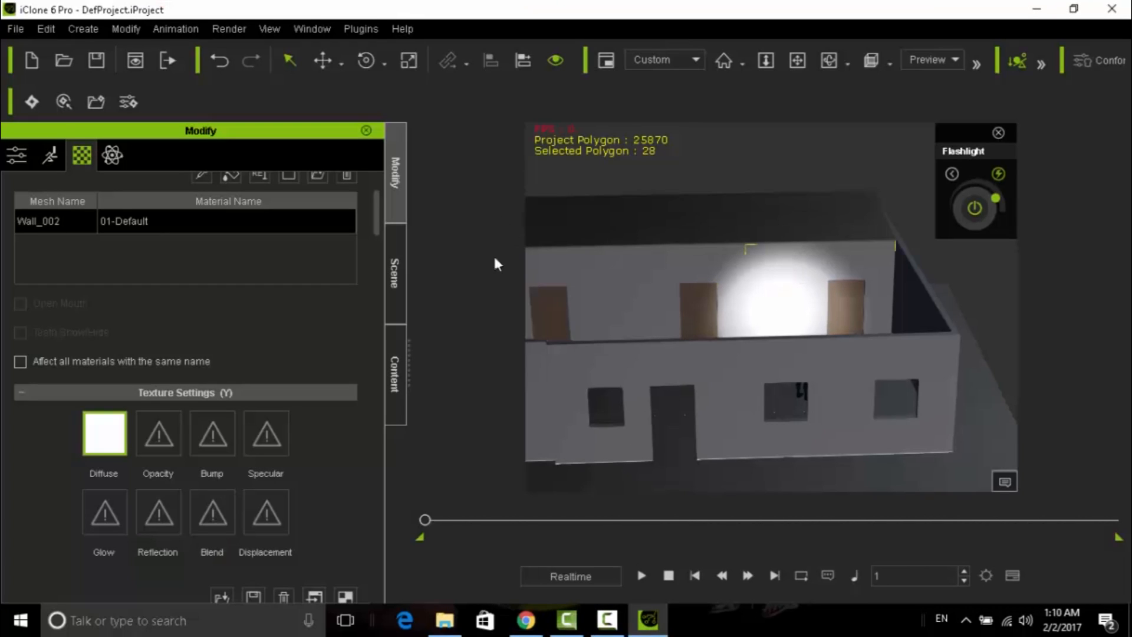
double_click(115, 443)
scroll(737, 210, "down", 6)
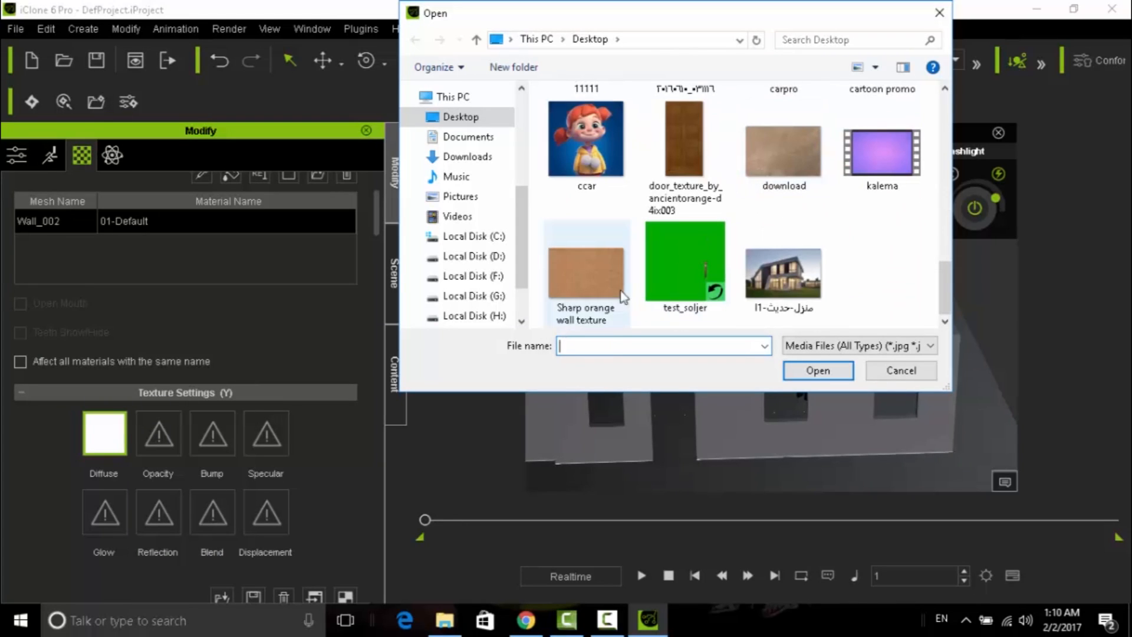
left_click(592, 273)
left_click(815, 370)
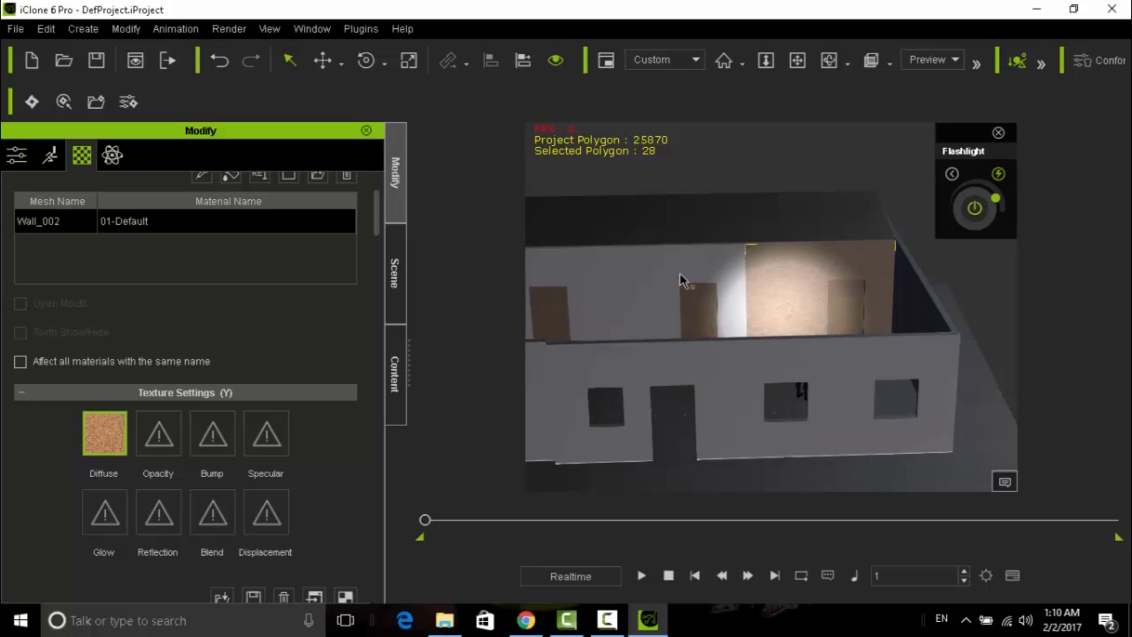
Step: Load Sharp orange wall texture as the Diffuse texture of the adjoining inner wall section around the middle door
left_click(665, 266)
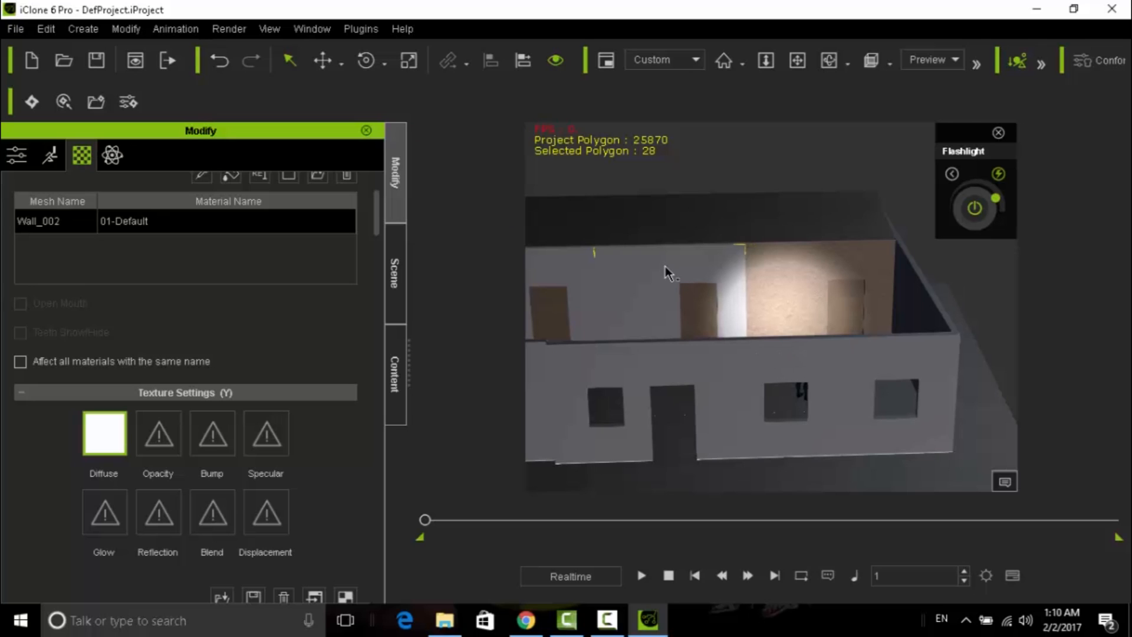
double_click(114, 440)
scroll(731, 261, "down", 3)
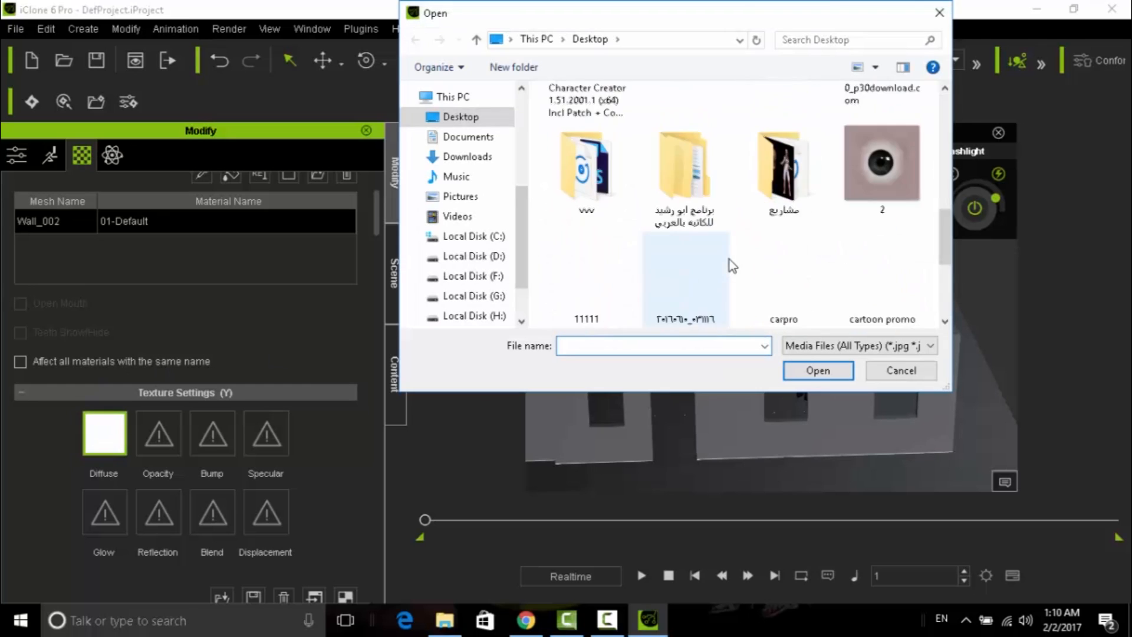
scroll(725, 289, "down", 3)
left_click(587, 274)
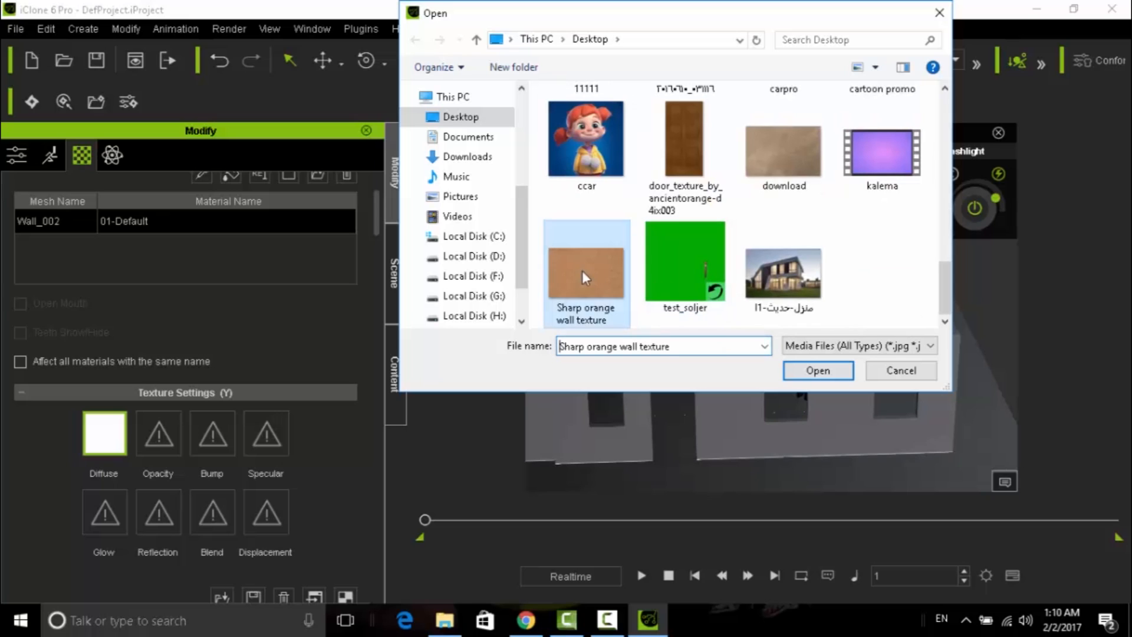
left_click(816, 371)
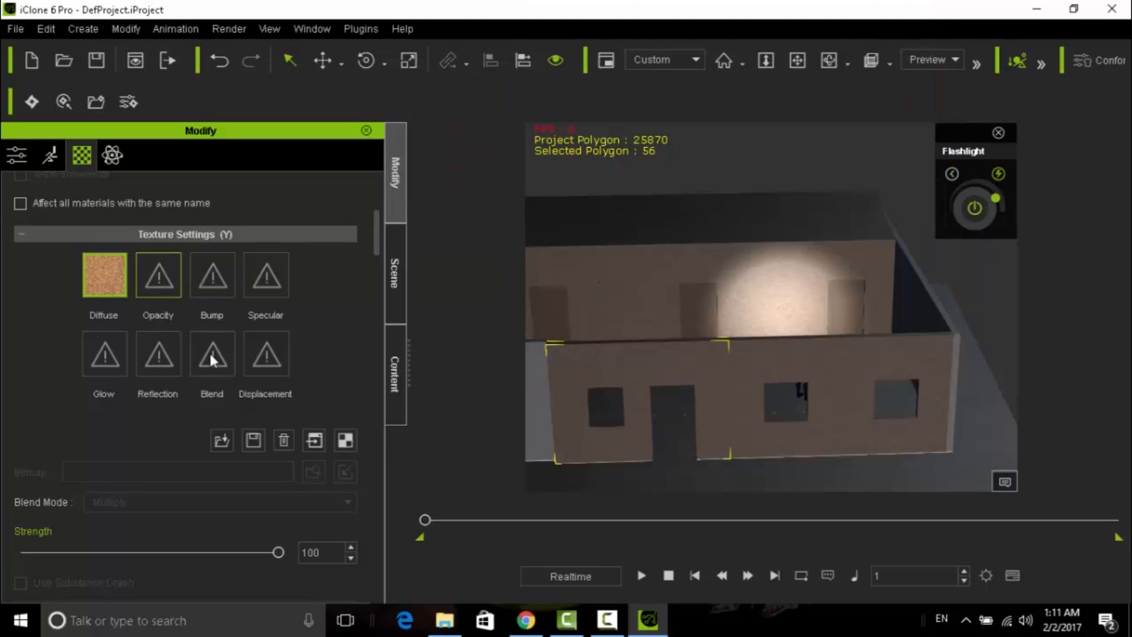
Step: Load Sharp orange wall texture as the Diffuse texture of the untextured front wall section beside the windowed wall
left_click(543, 395)
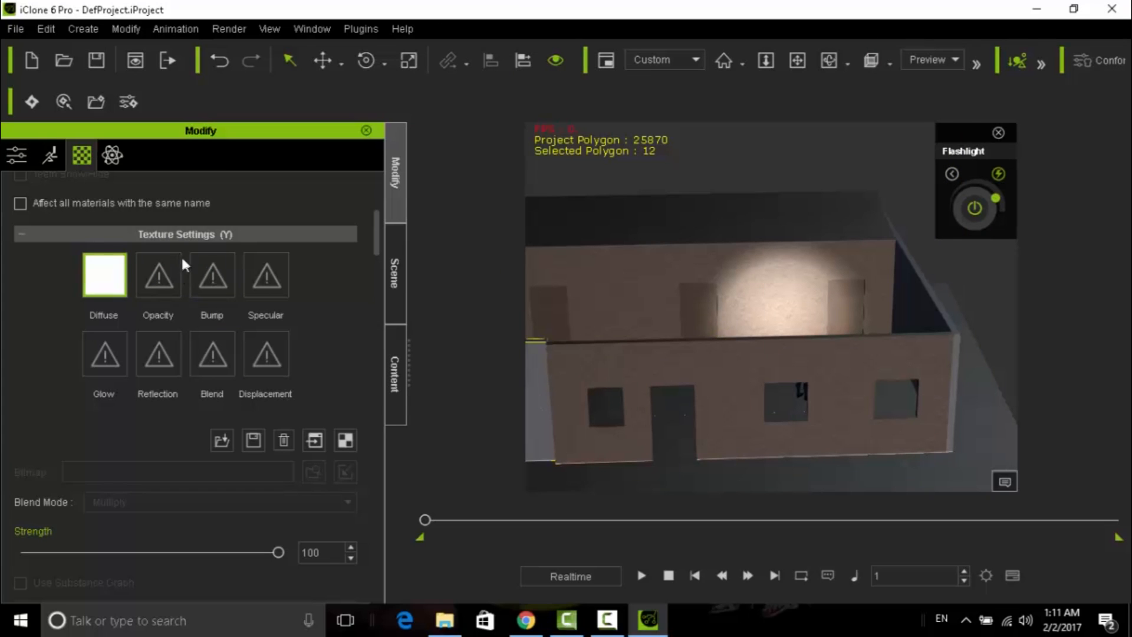
double_click(102, 274)
scroll(686, 277, "down", 5)
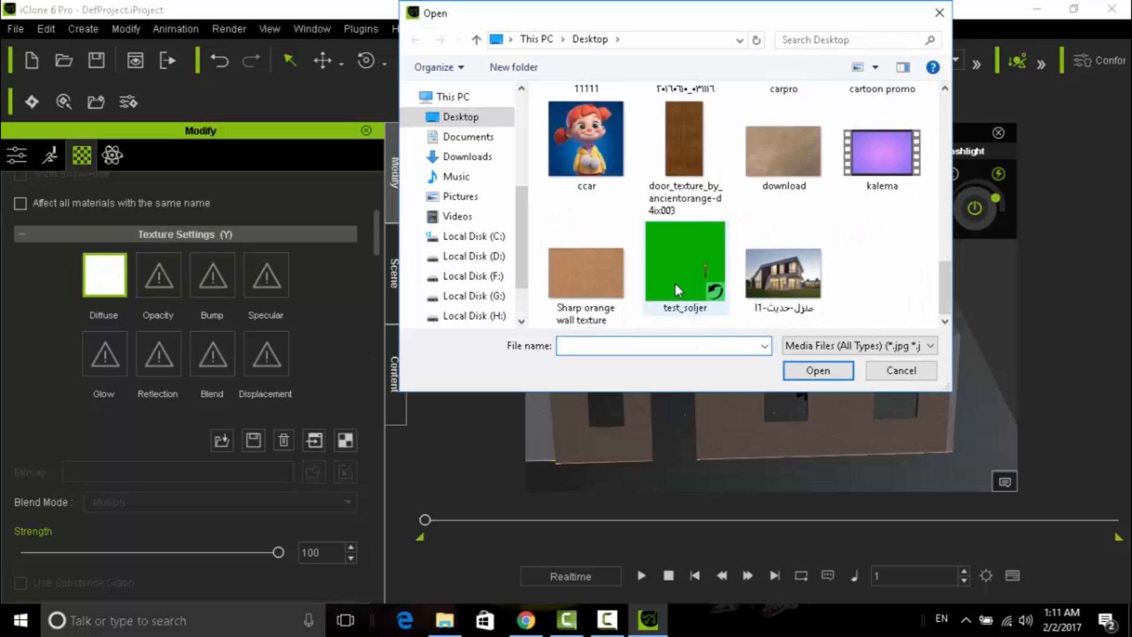
double_click(599, 281)
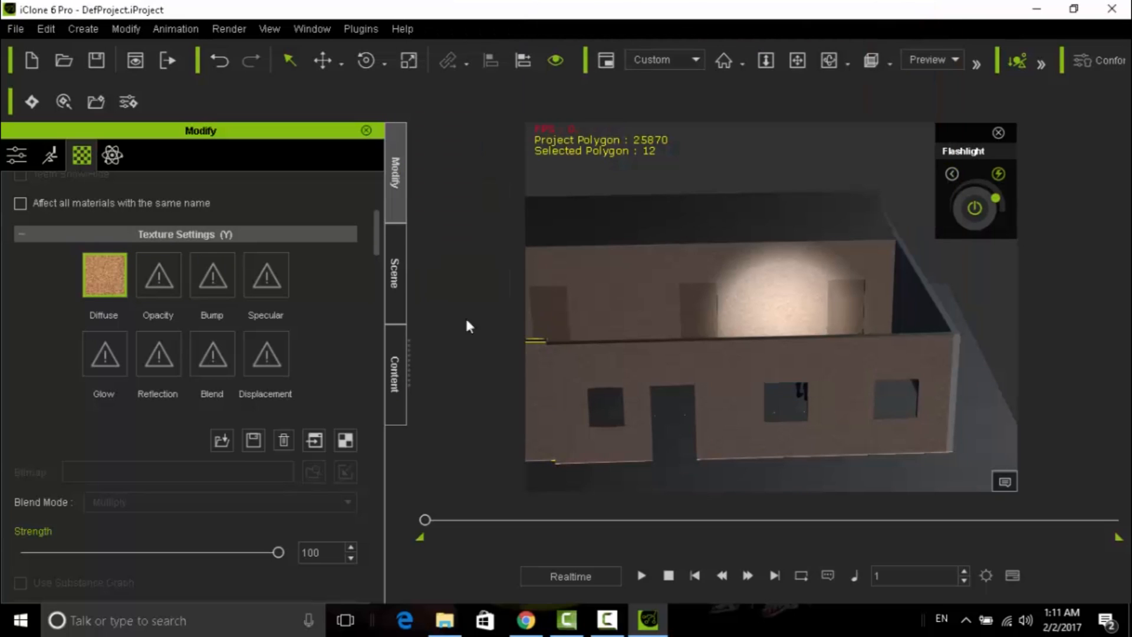
scroll(690, 323, "down", 3)
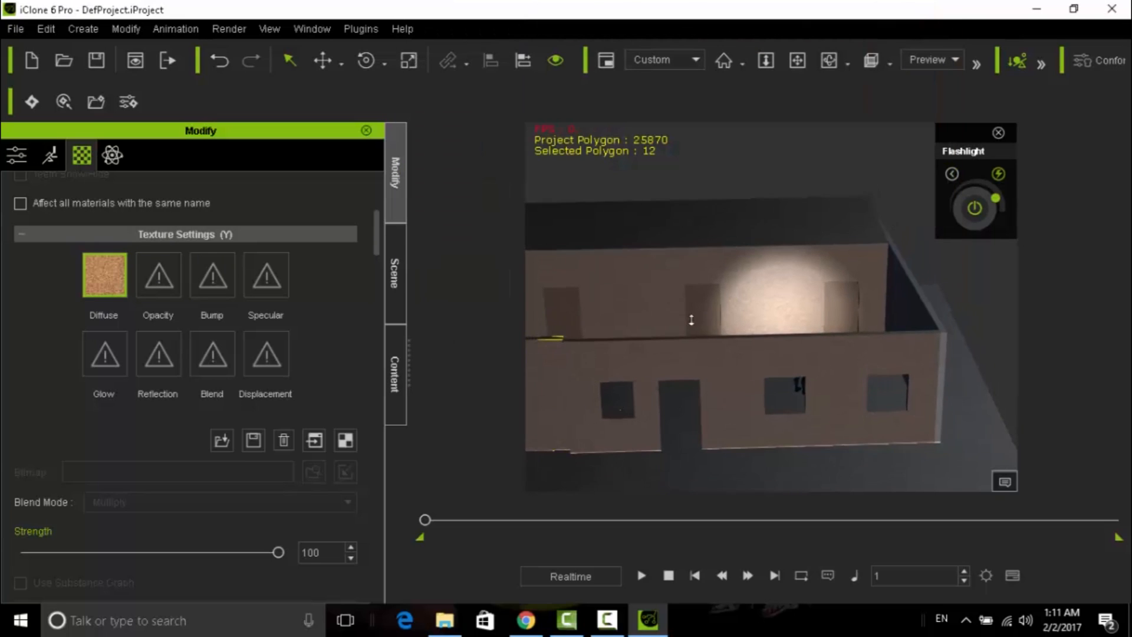
Step: Load Sharp orange wall texture as the Diffuse texture of the side wall closing the building's right end
left_click(913, 299)
double_click(105, 274)
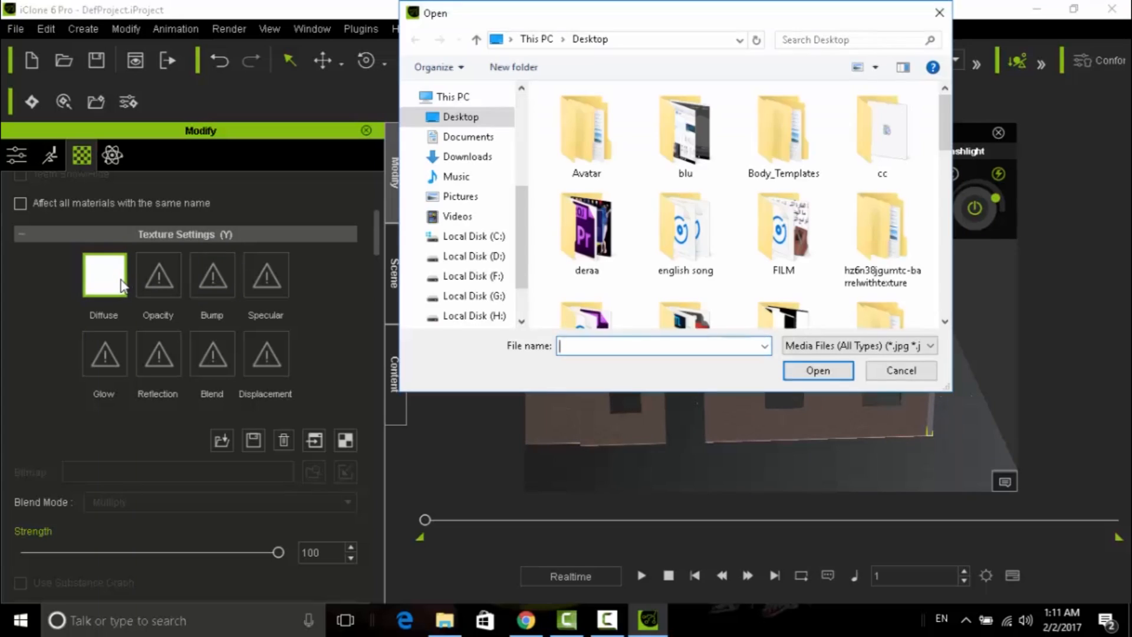
scroll(648, 236, "down", 5)
double_click(607, 270)
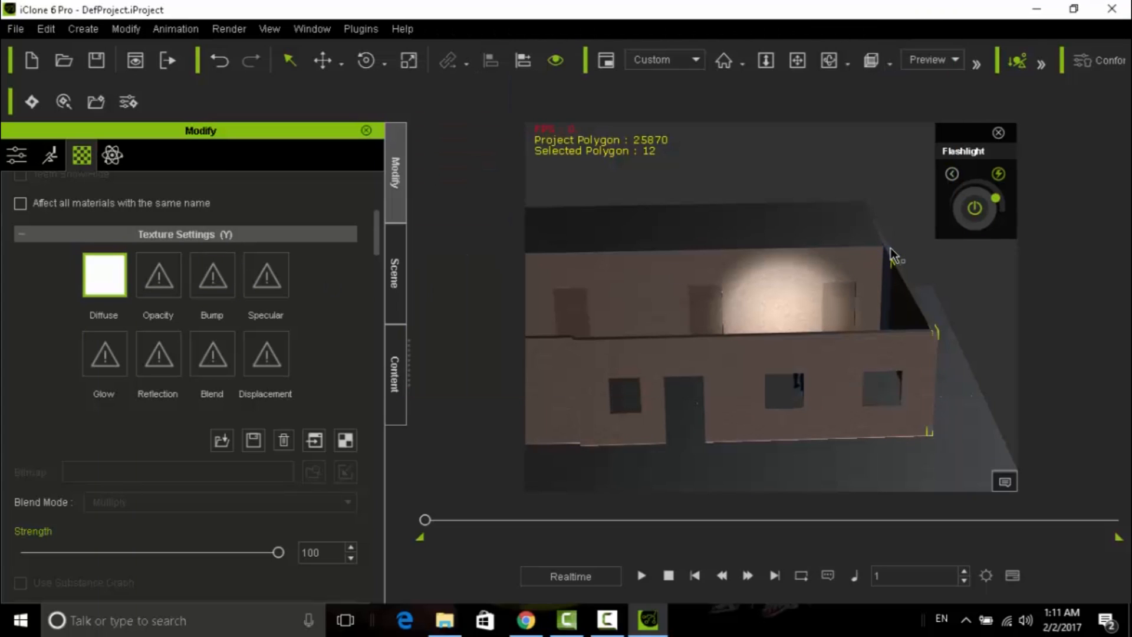
Step: Load Sharp orange wall texture as the Diffuse texture of the narrow wall section at the building's far right back corner
double_click(104, 275)
scroll(703, 248, "down", 5)
scroll(703, 247, "up", 5)
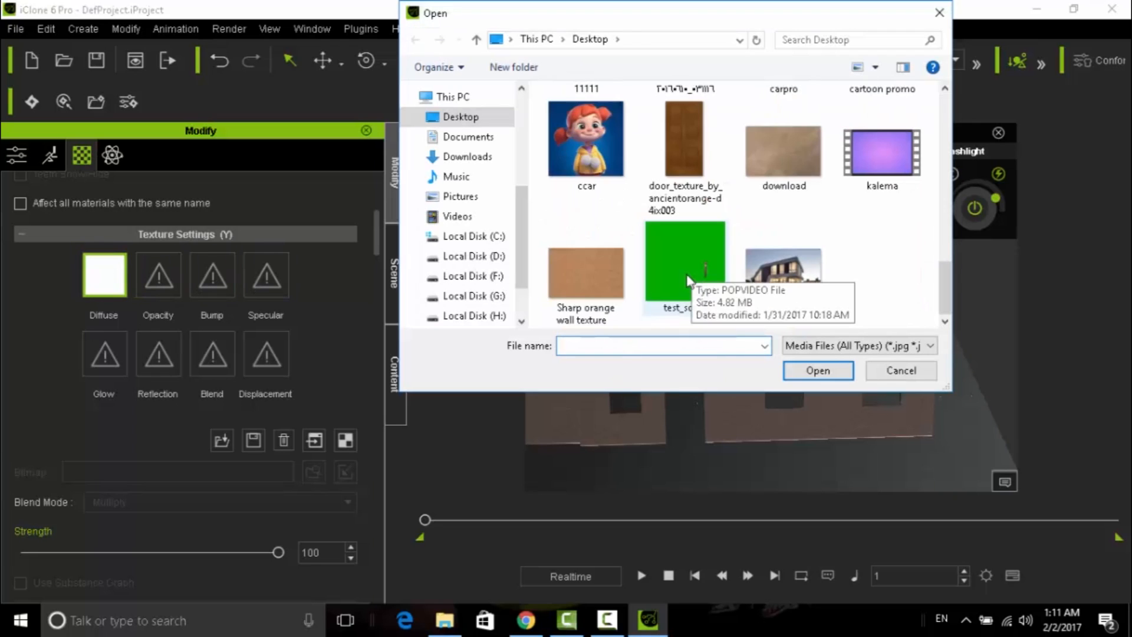
double_click(624, 291)
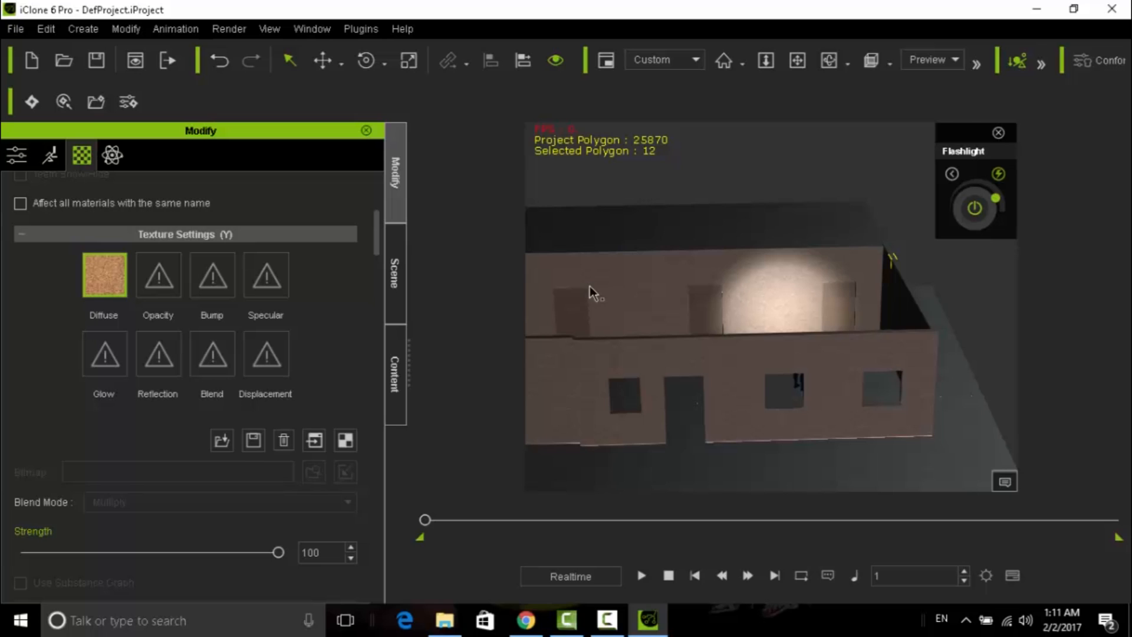
Step: Load Sharp orange wall texture as the Diffuse texture of the untextured inner wall section at the building's left end
left_click(797, 60)
left_click_drag(656, 278, 827, 316)
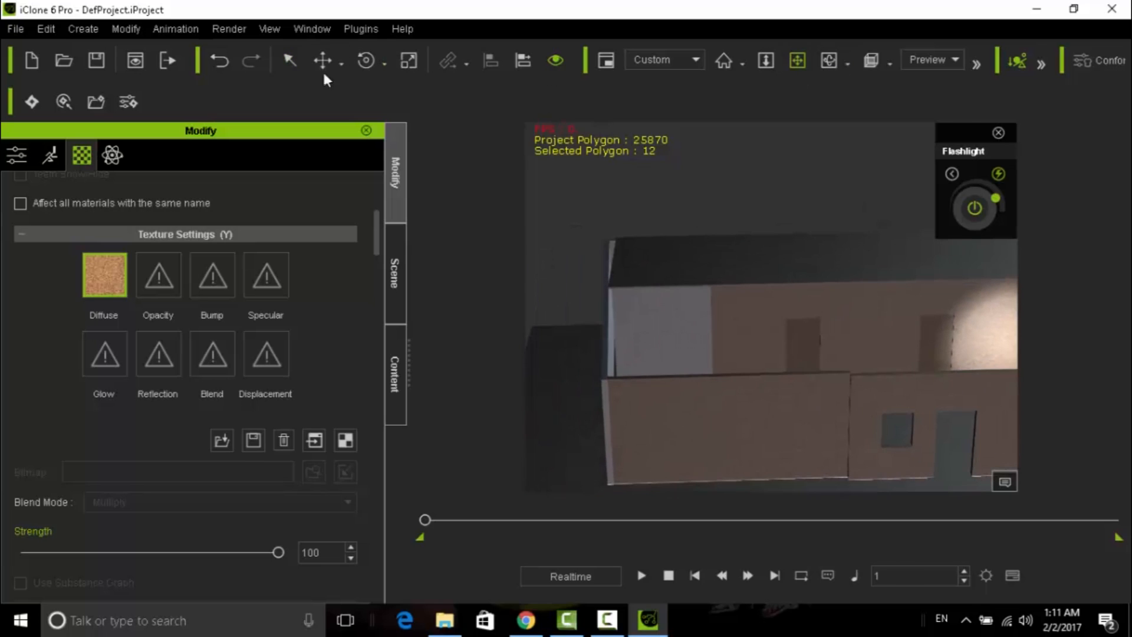
left_click(289, 62)
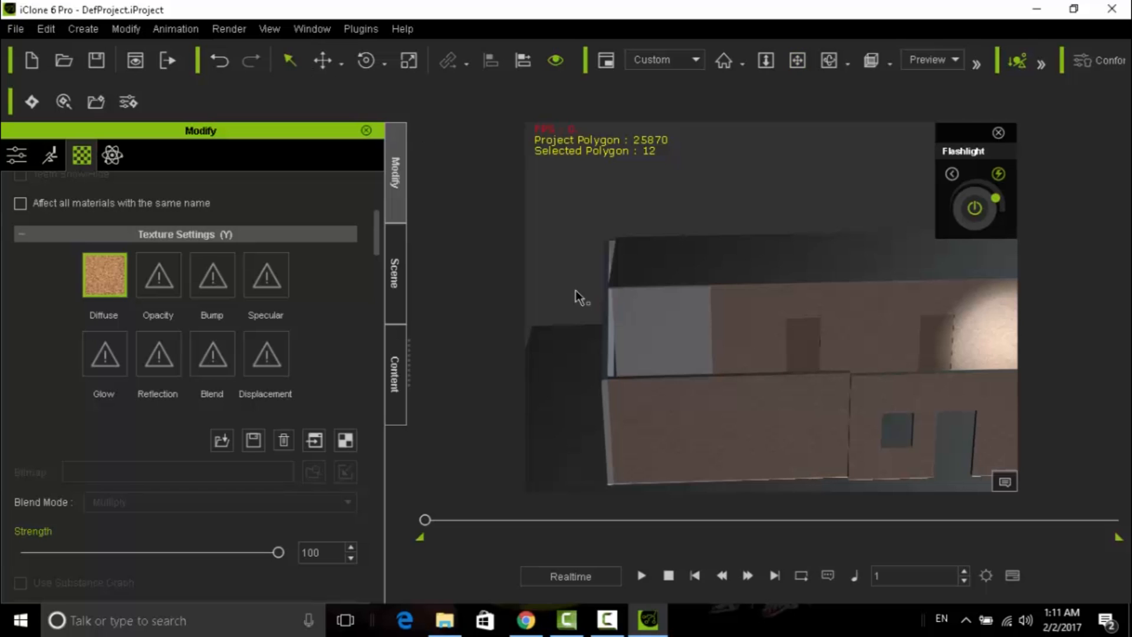
left_click(673, 306)
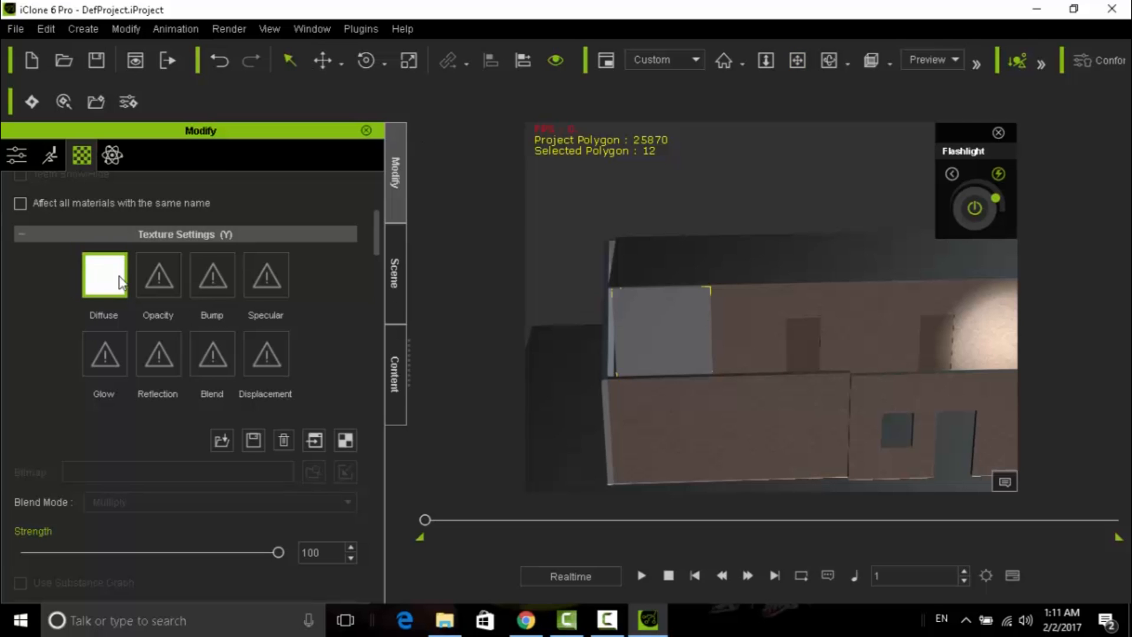
double_click(104, 274)
double_click(597, 267)
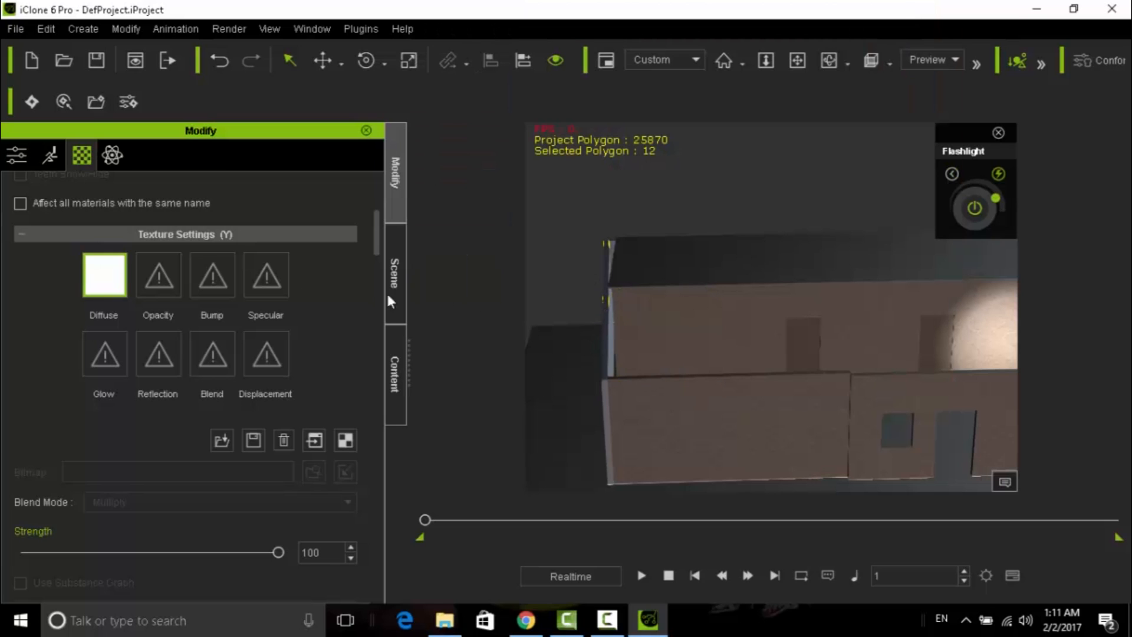
Step: Load Sharp orange wall texture as the Diffuse texture of the side wall section at the building's left back corner
double_click(110, 275)
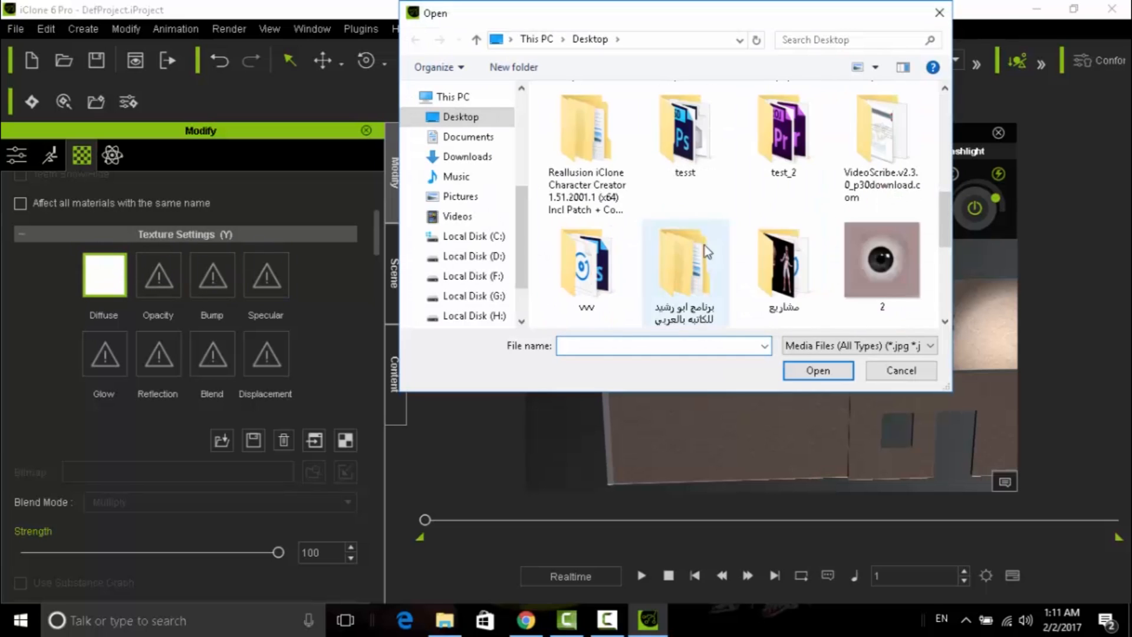
double_click(709, 250)
double_click(600, 260)
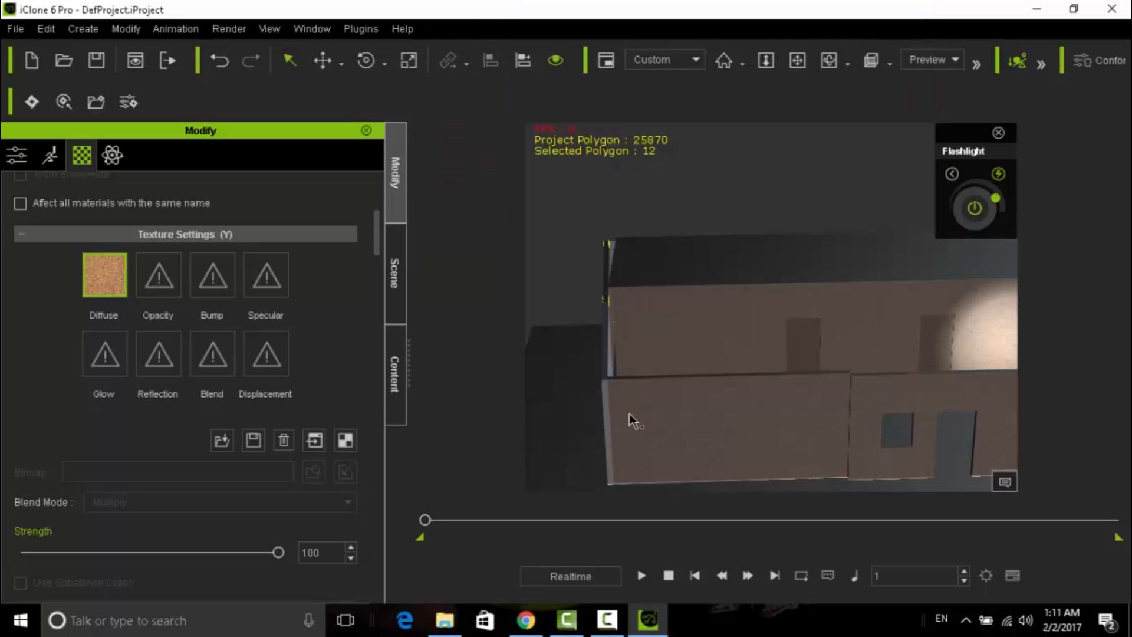
Step: Apply the "Sharp orange wall texture" image as the diffuse map of the building's white end wall
left_click(607, 404)
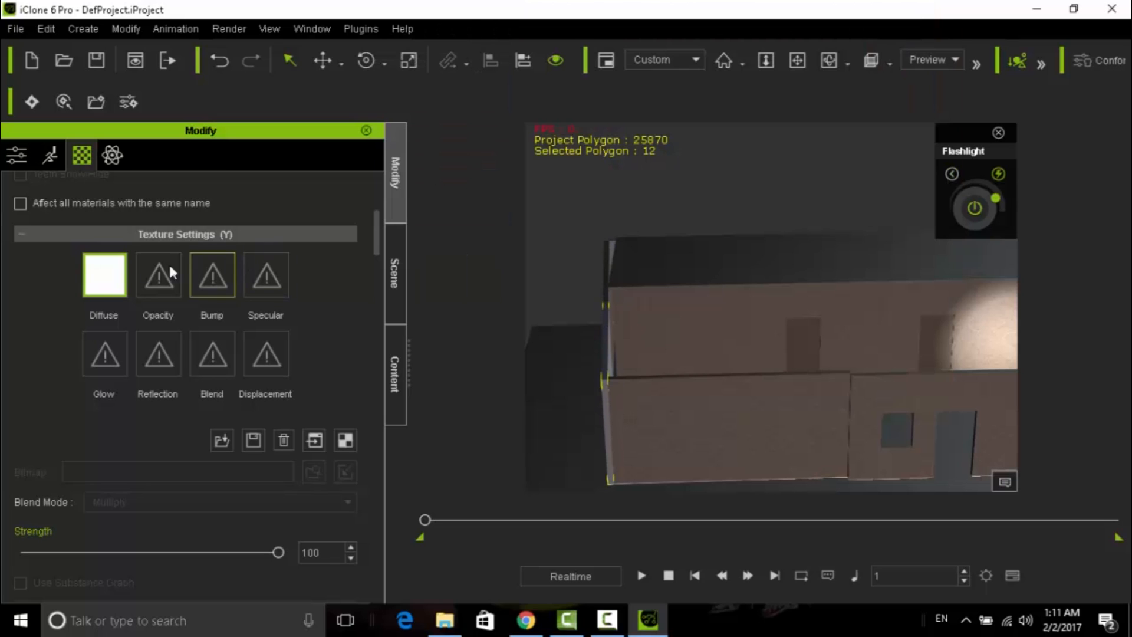
double_click(104, 275)
scroll(560, 281, "down", 5)
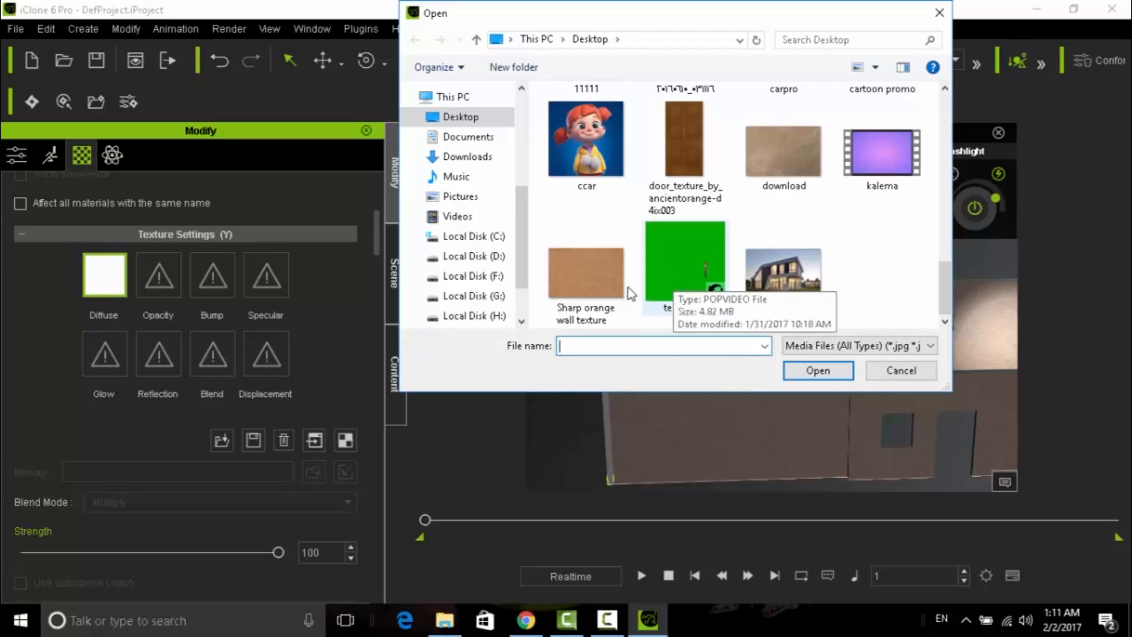
double_click(593, 271)
left_click(611, 254)
Step: Examine the textured exterior walls and their window and door openings from several angles
right_click_drag(737, 201, 652, 385)
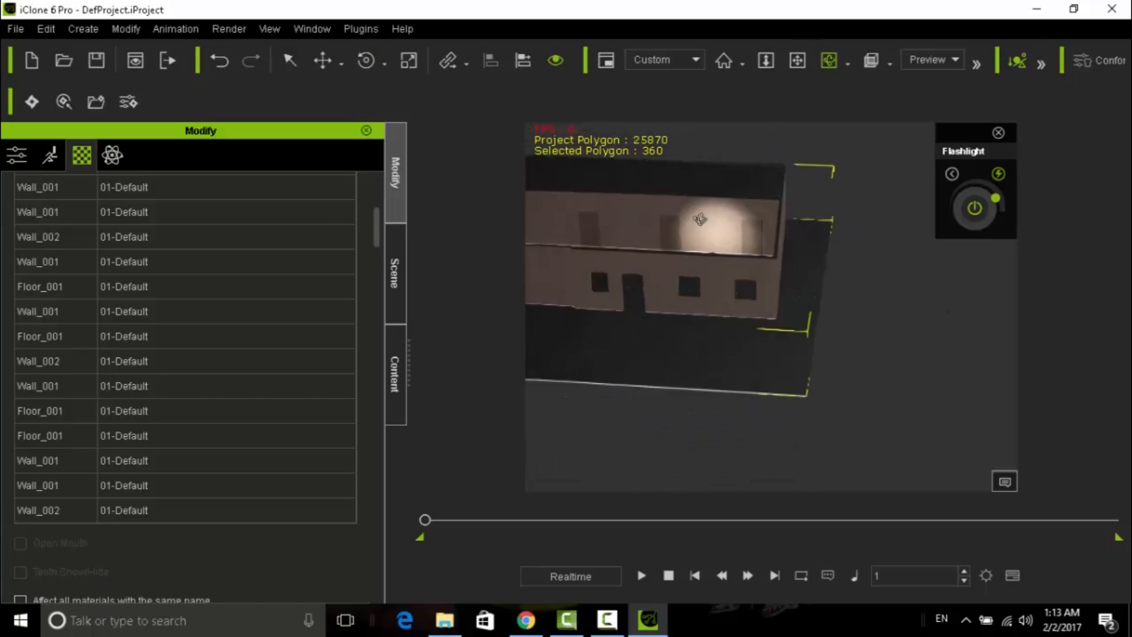
right_click_drag(700, 220, 737, 116)
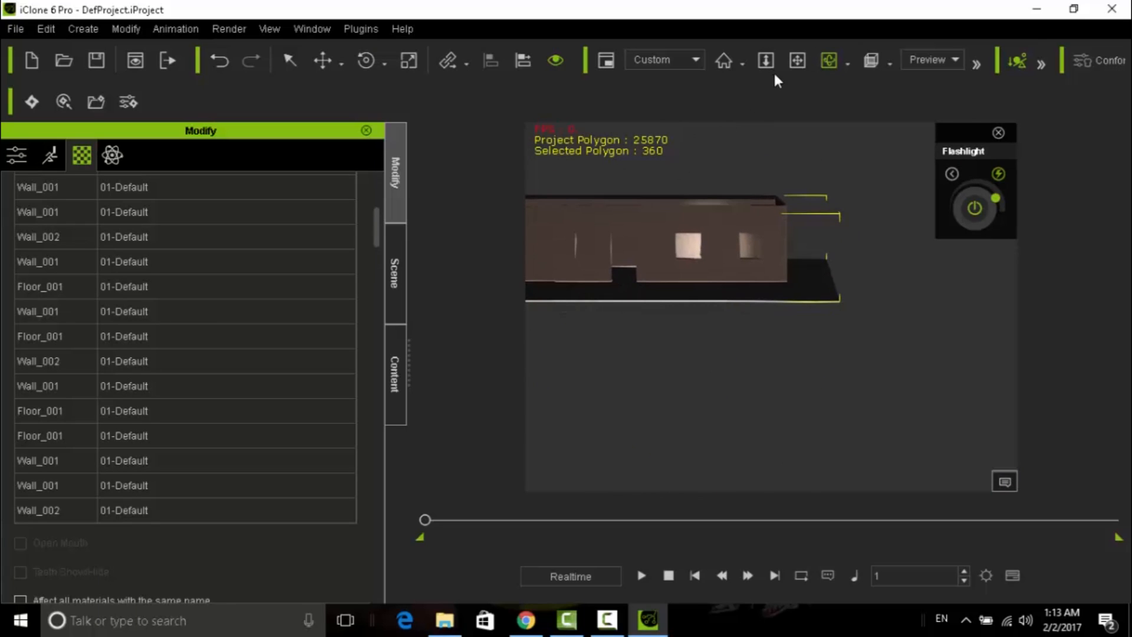
left_click(799, 60)
left_click_drag(715, 277, 764, 324)
right_click_drag(763, 324, 719, 369)
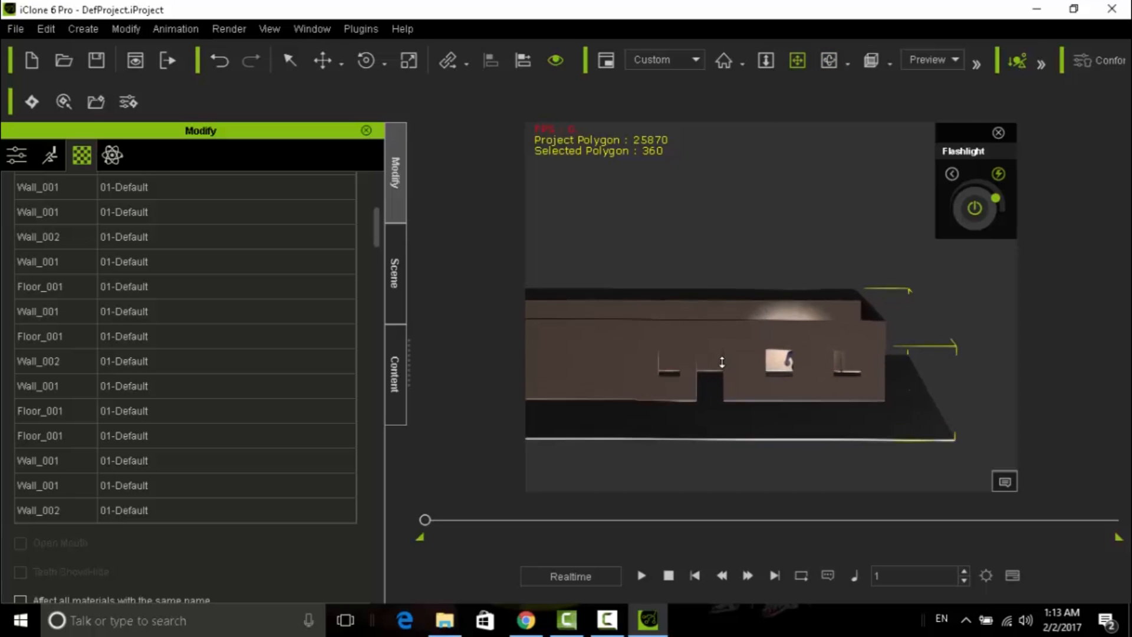
left_click_drag(696, 390, 697, 378)
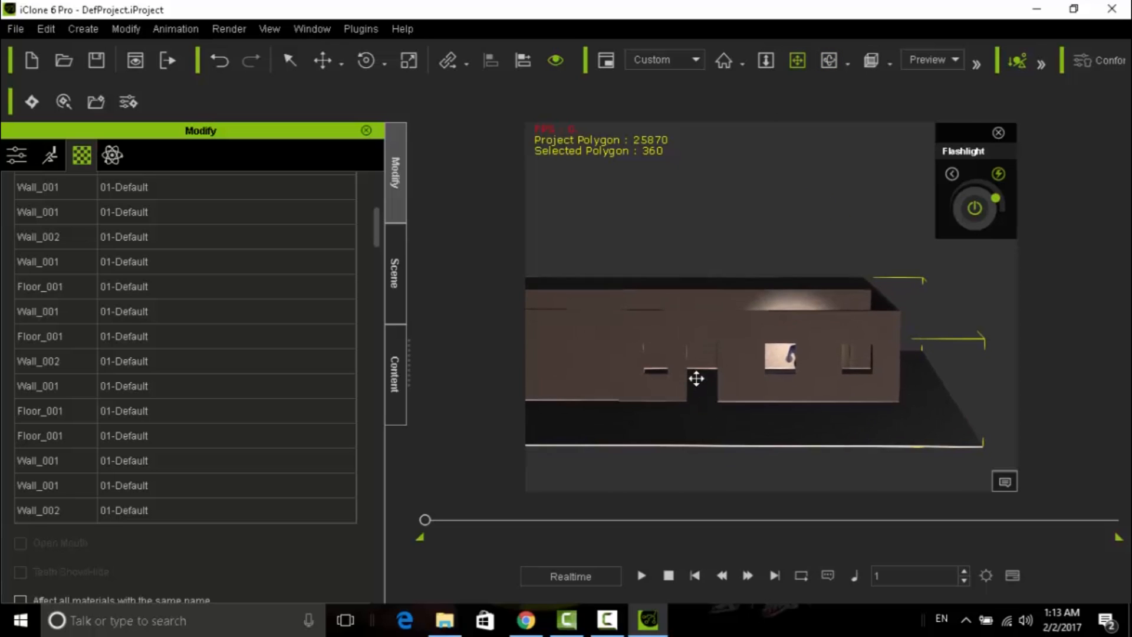
right_click_drag(751, 384, 806, 367)
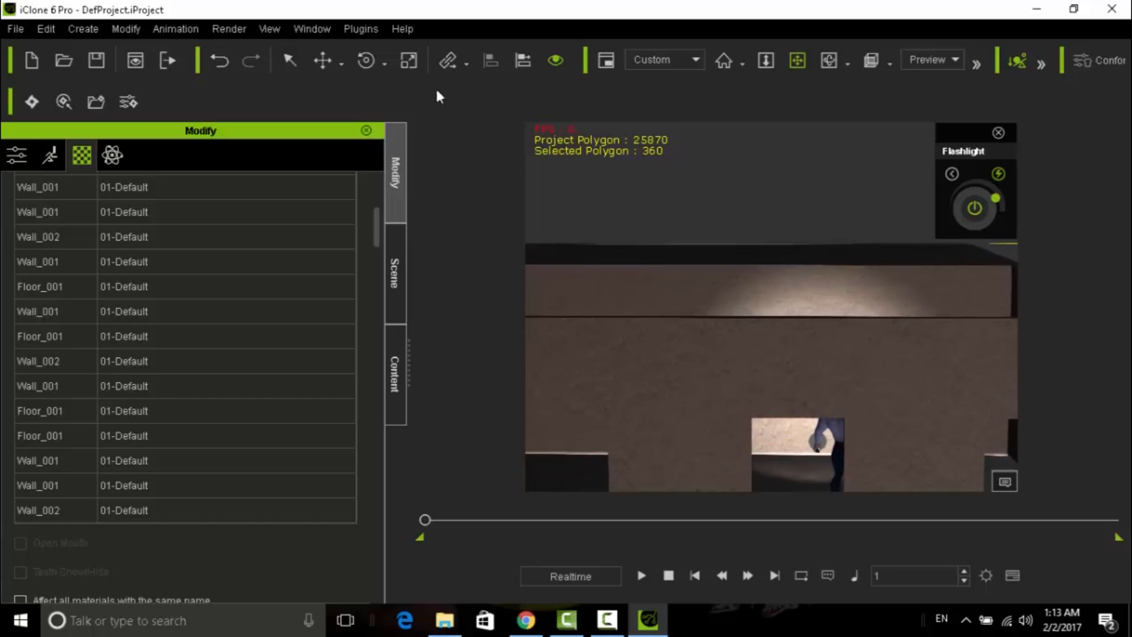
left_click(324, 61)
left_click(797, 60)
left_click_drag(771, 295, 808, 400)
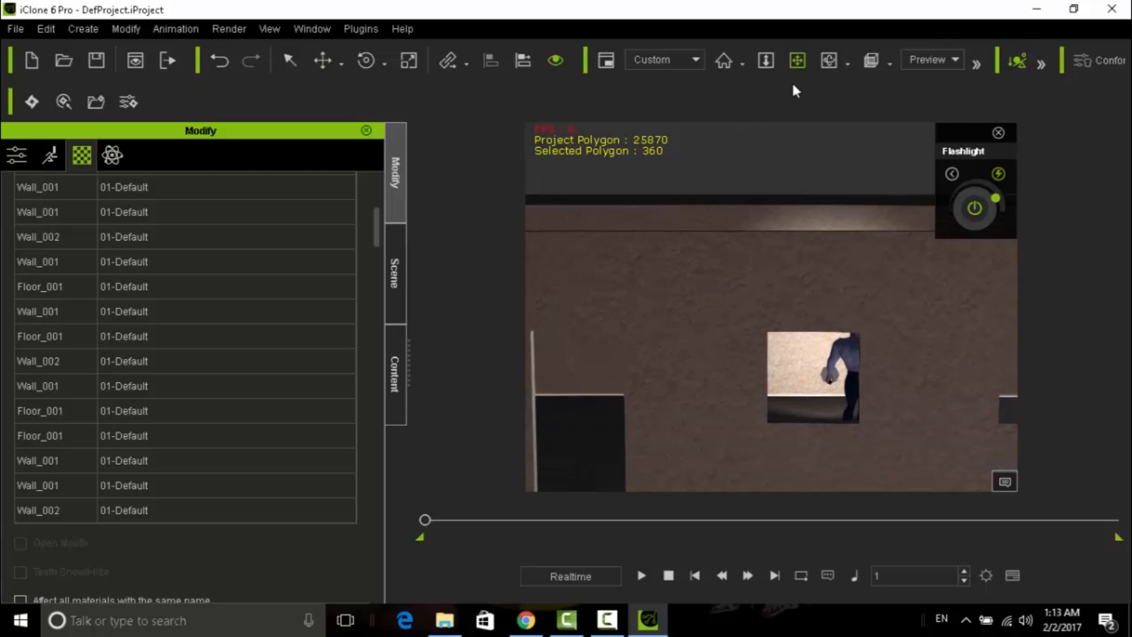
Step: Examine the character and the flashlight-lit interior wall through the front window opening
left_click(829, 59)
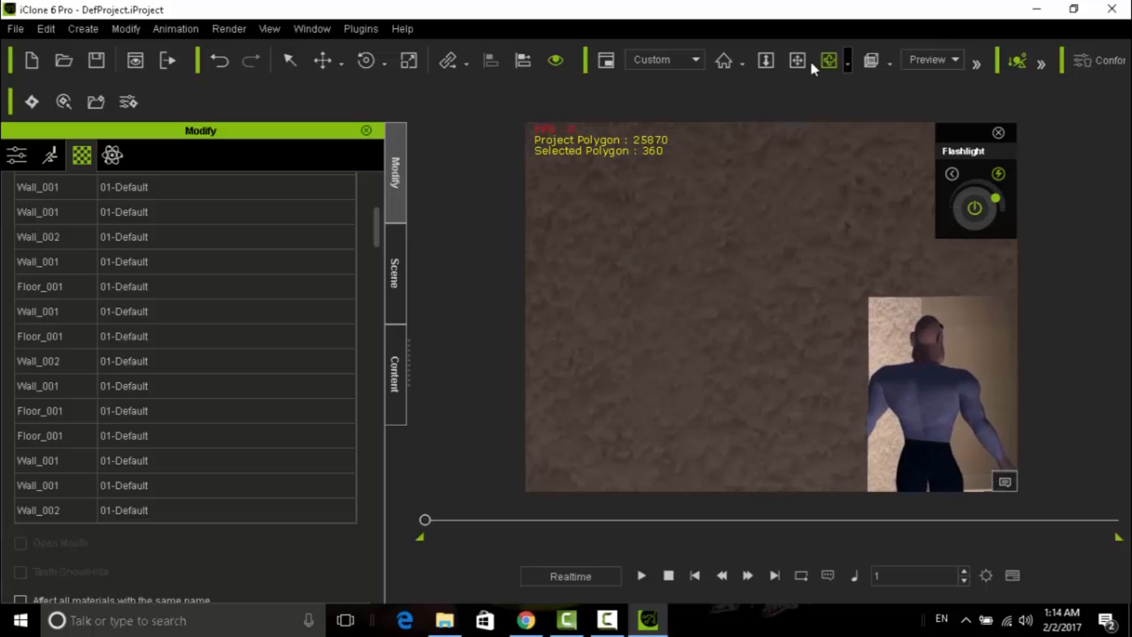
left_click_drag(888, 390, 774, 369)
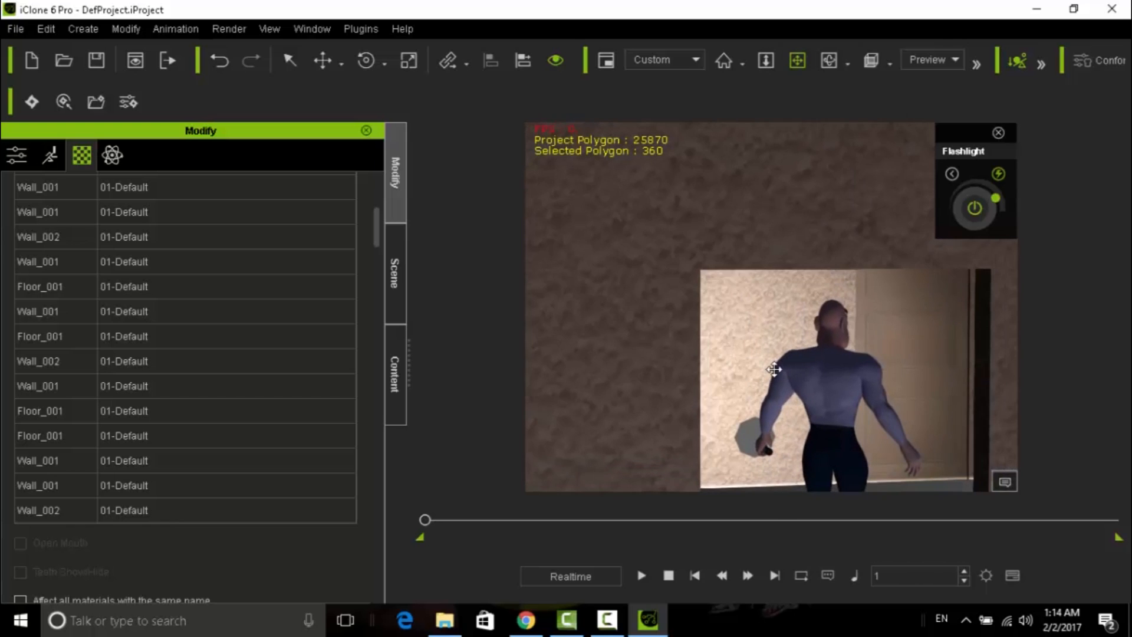
scroll(773, 409, "up", 4)
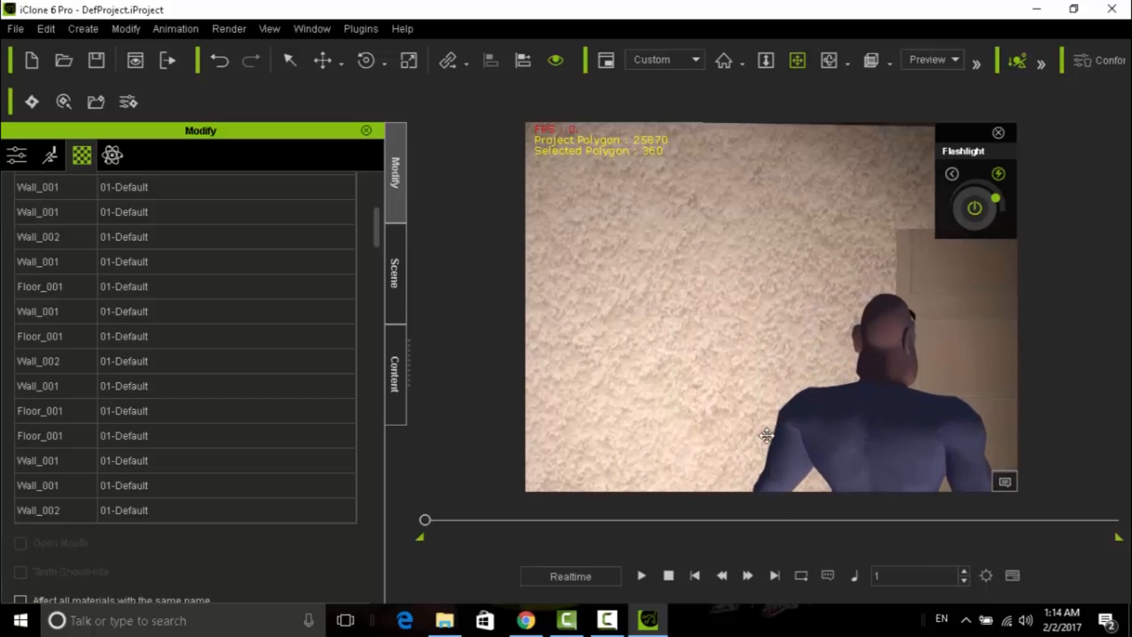
left_click_drag(767, 433, 714, 296)
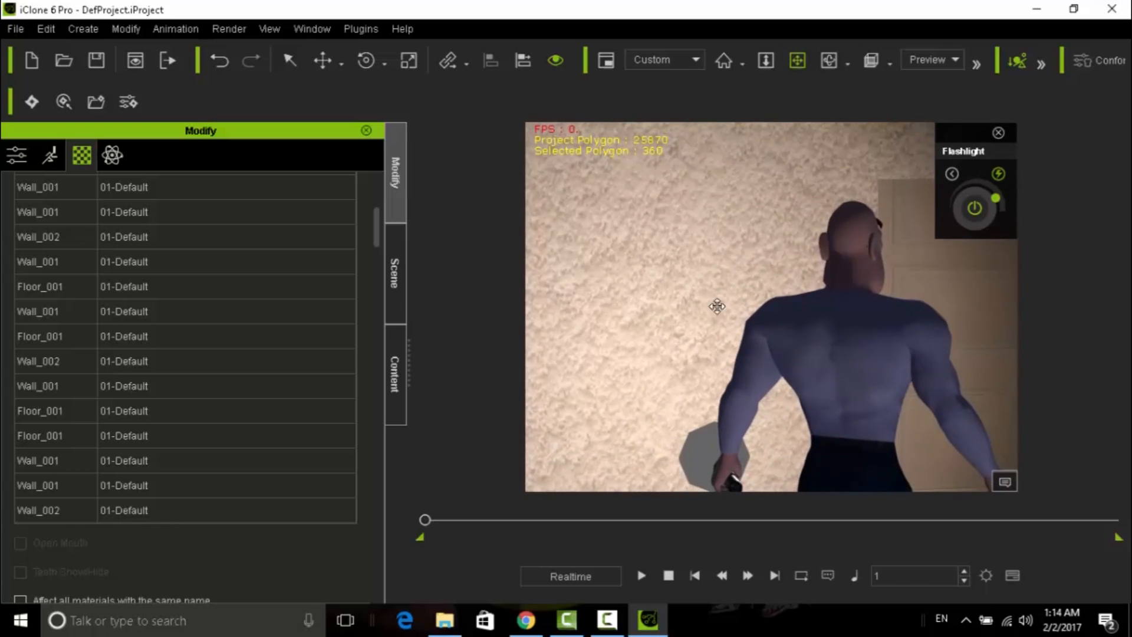
scroll(718, 321, "down", 3)
scroll(718, 321, "up", 1)
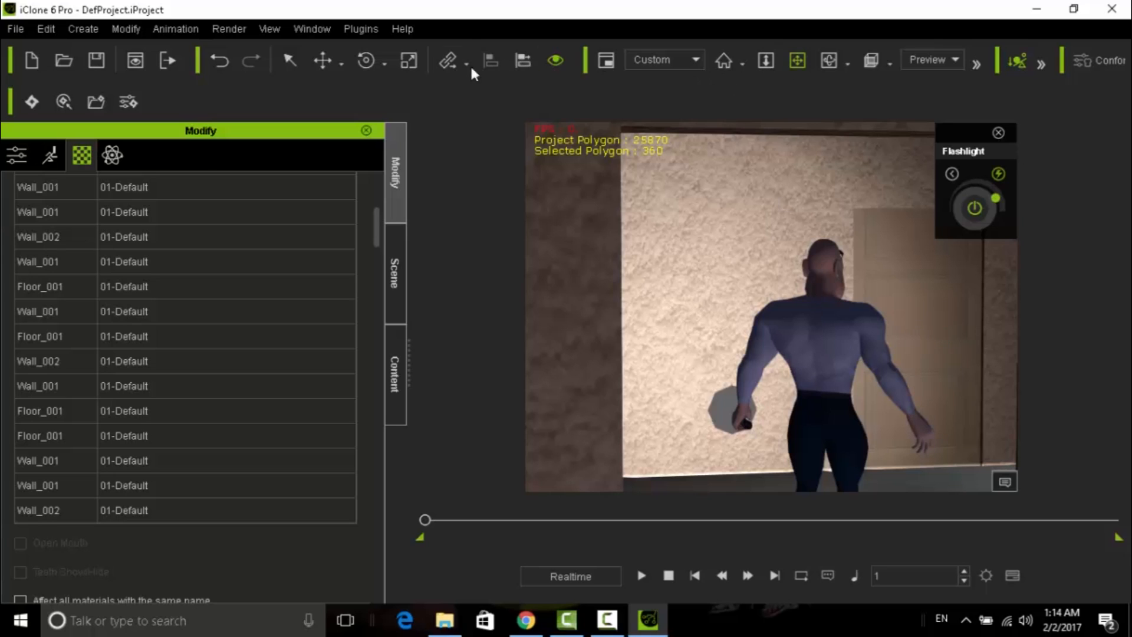
scroll(709, 282, "down", 6)
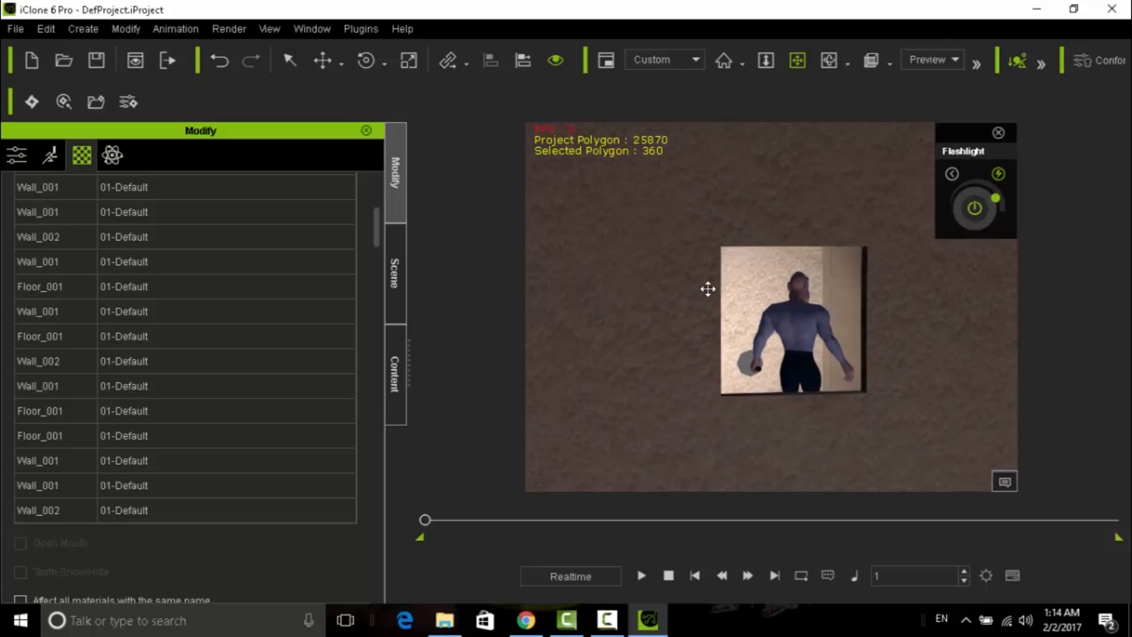
scroll(705, 301, "down", 5)
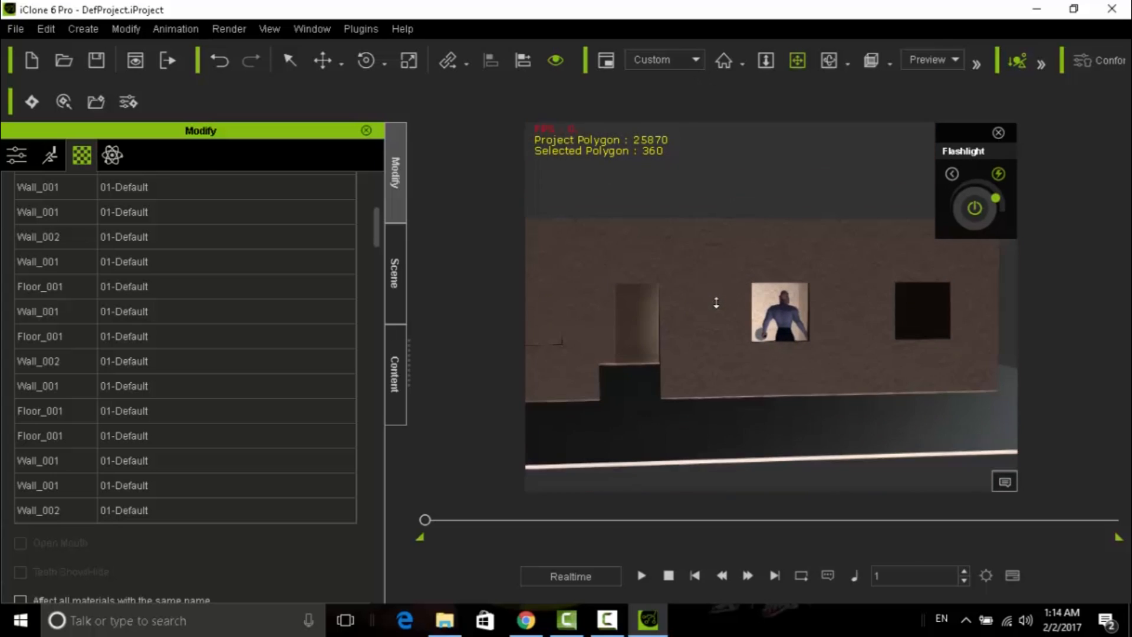
Step: Hide the front wall section that has two windows, in front of the character, using the scene list
left_click(291, 61)
left_click(723, 286)
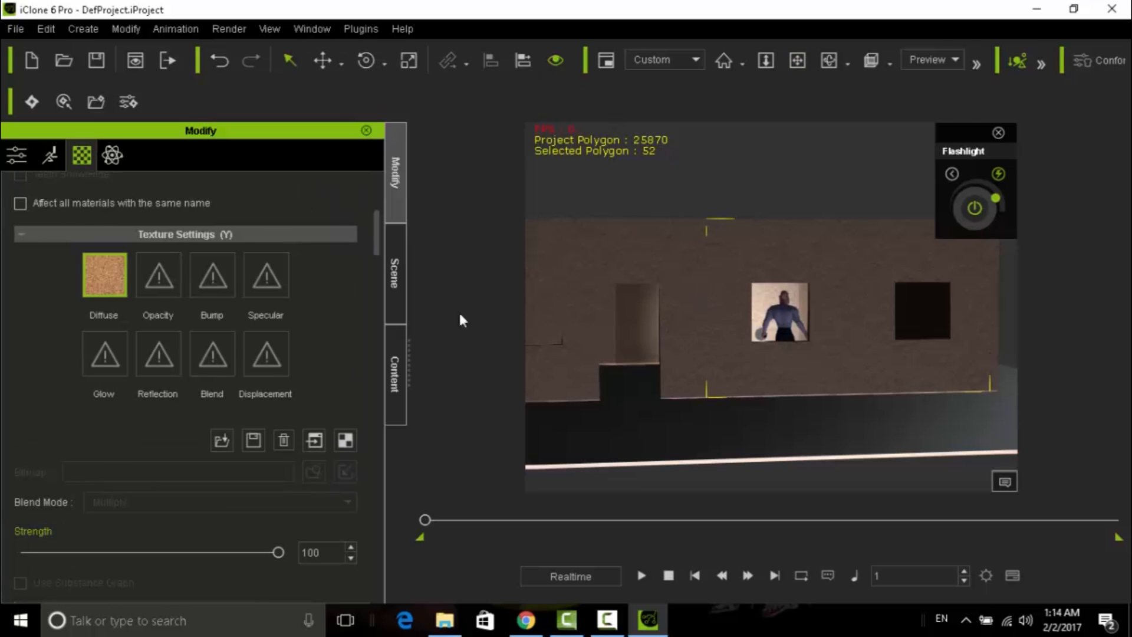
left_click(397, 277)
scroll(271, 381, "down", 2)
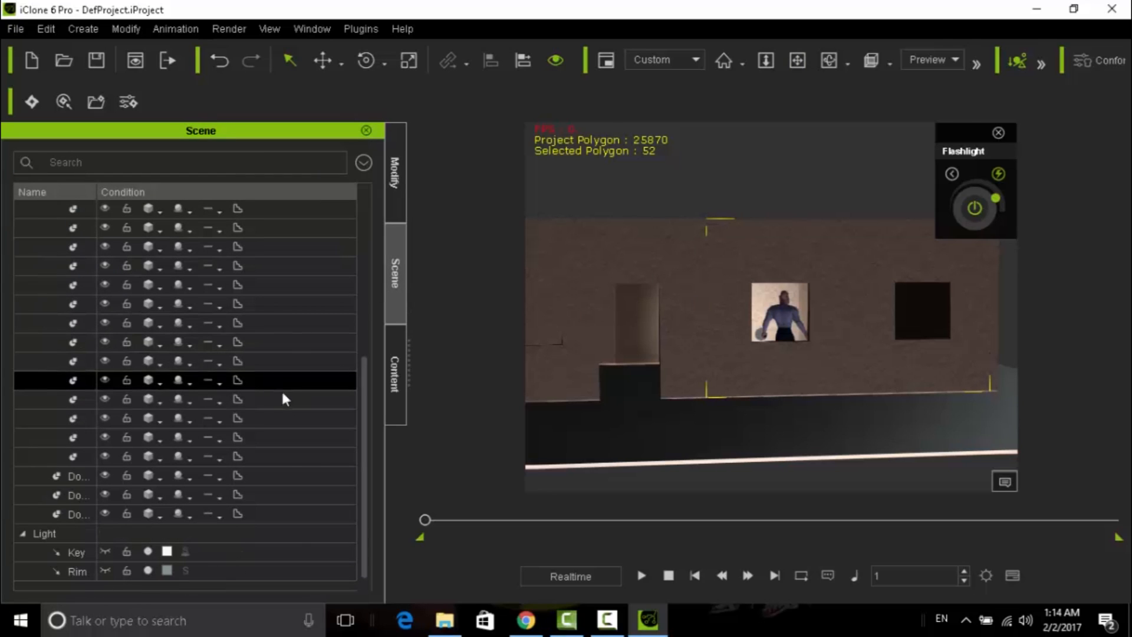
left_click_drag(362, 420, 365, 321)
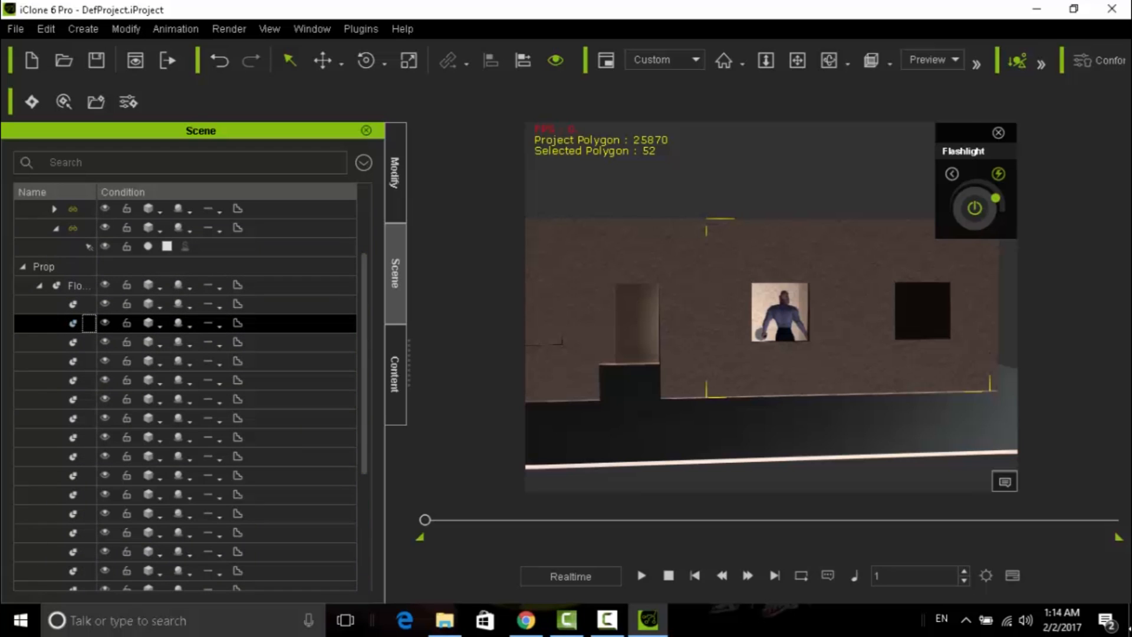
right_click_drag(825, 230, 831, 288)
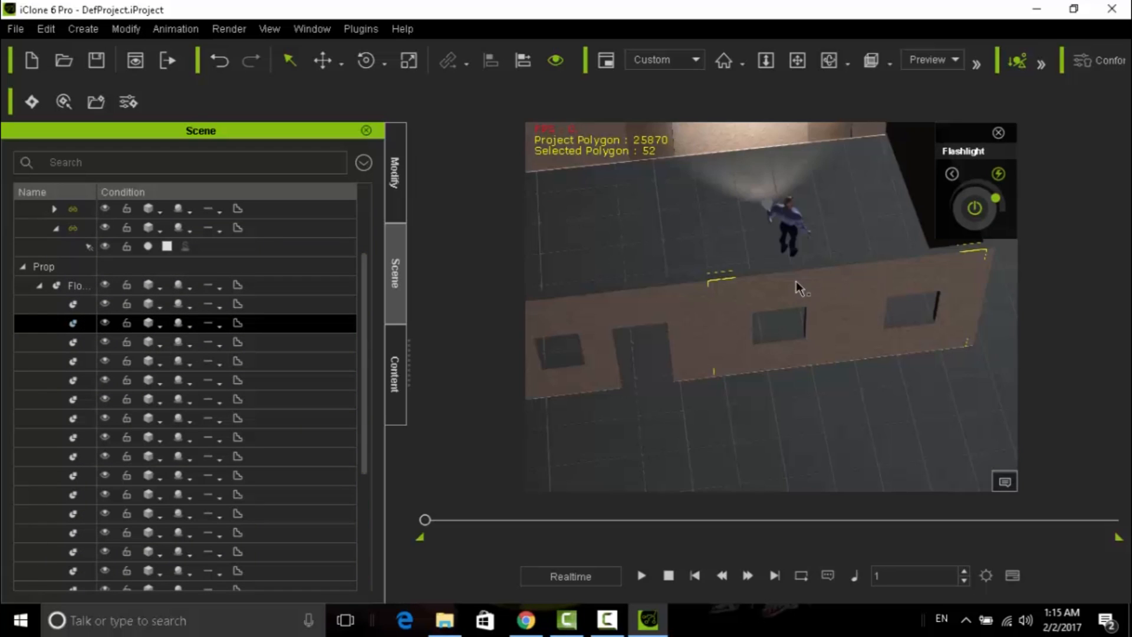
left_click(105, 323)
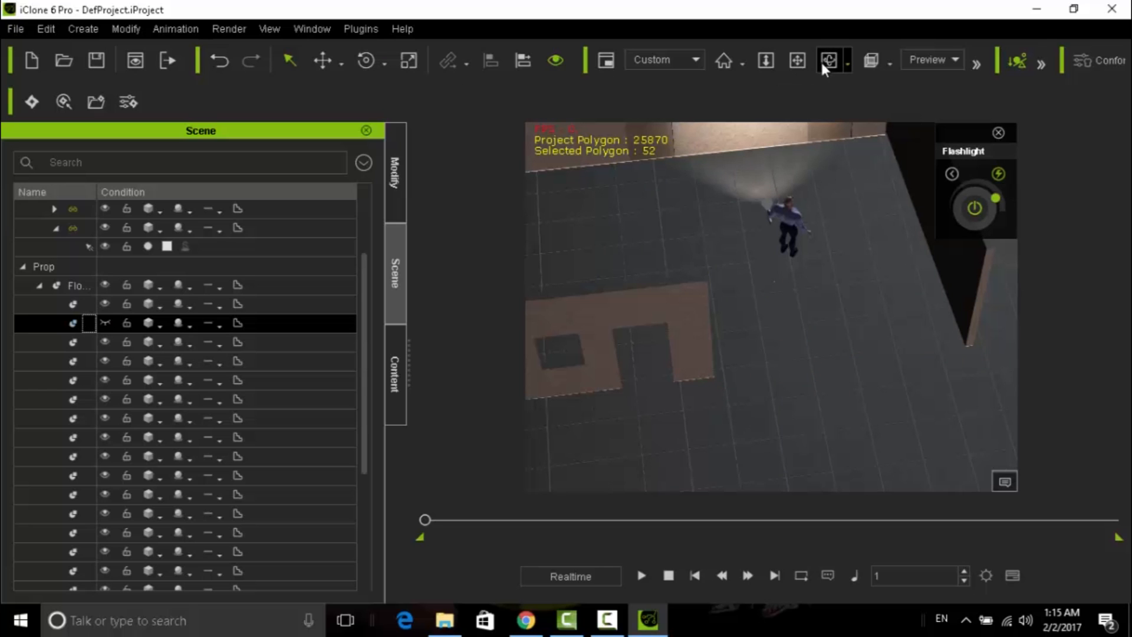
Step: Hide the remaining front wall section with the door opening to expose the interior
left_click_drag(793, 396, 779, 127)
right_click_drag(777, 325, 781, 353)
left_click_drag(781, 353, 793, 368)
scroll(793, 369, "up", 8)
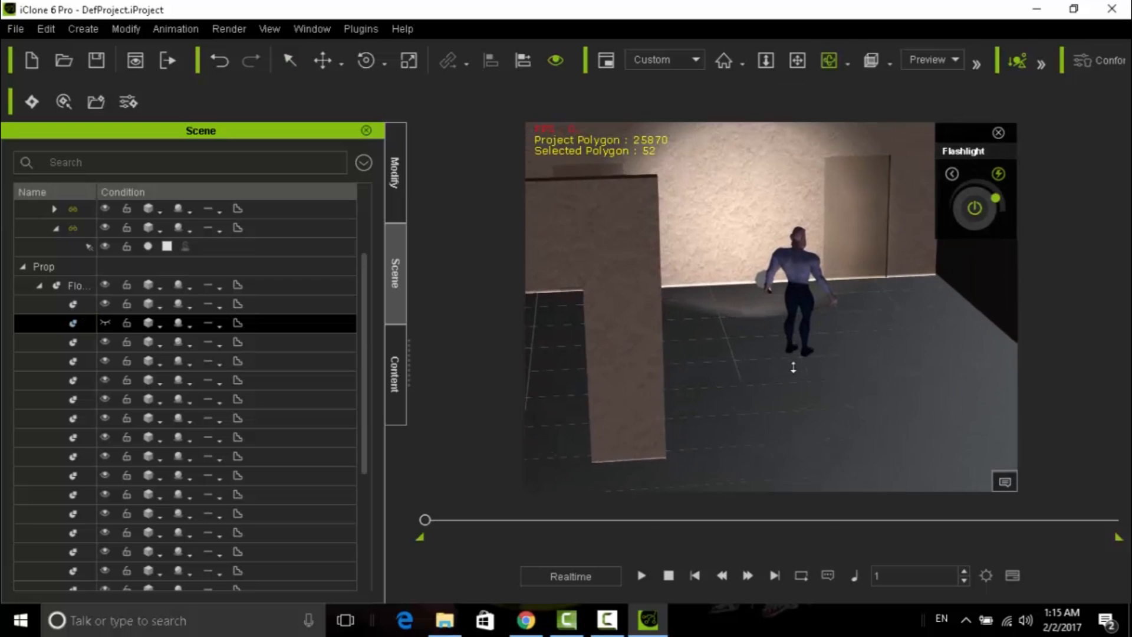
left_click_drag(848, 374, 677, 397)
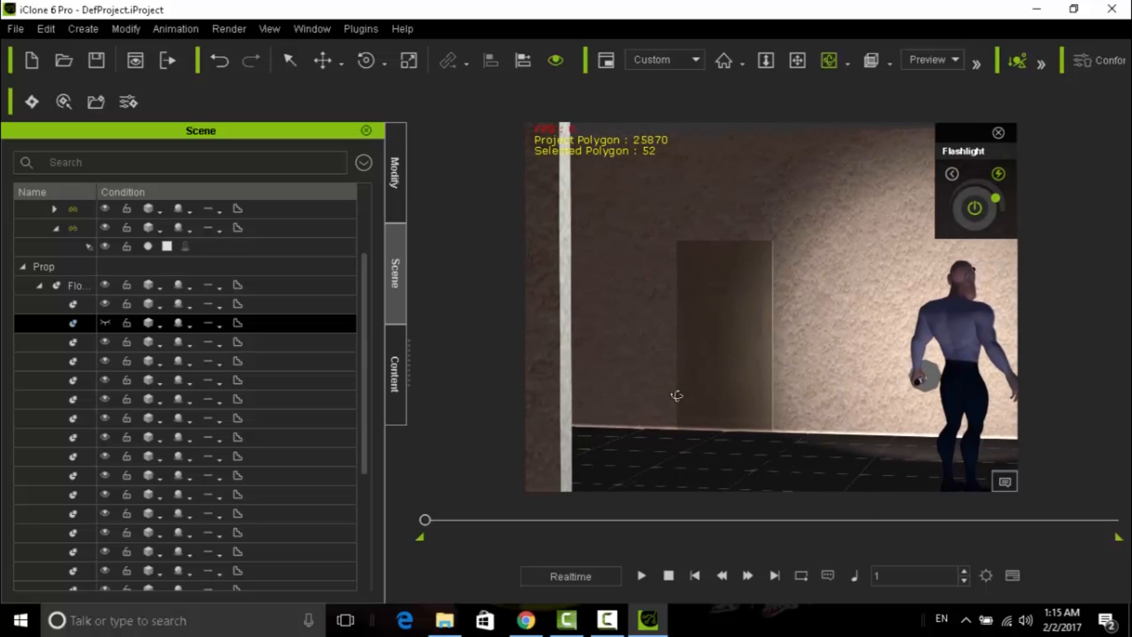
scroll(677, 395, "down", 6)
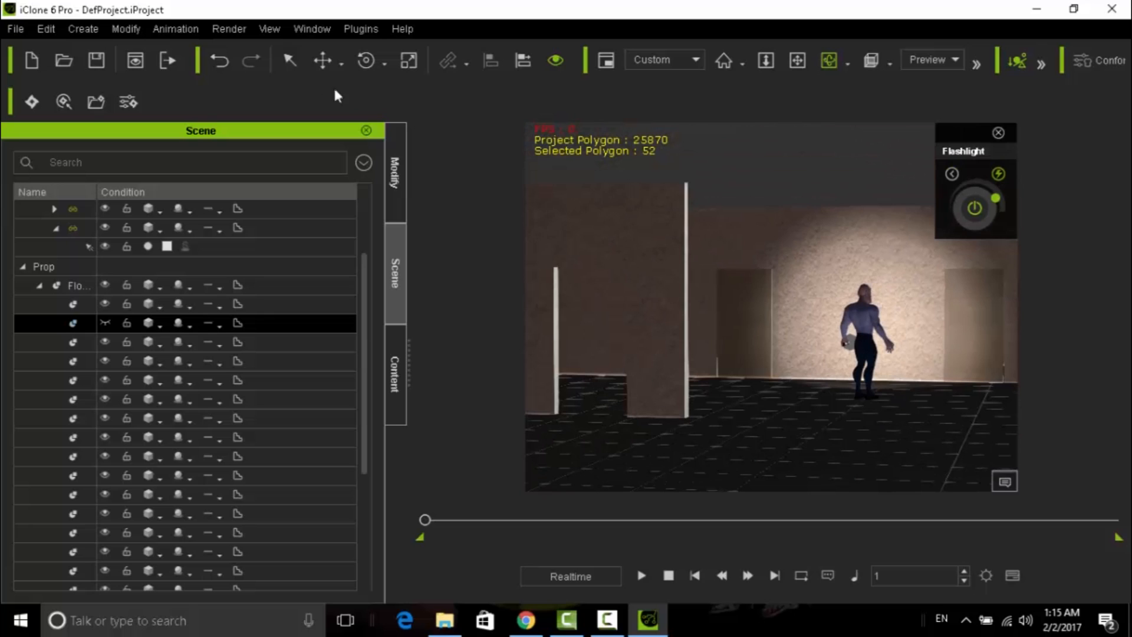
left_click(646, 252)
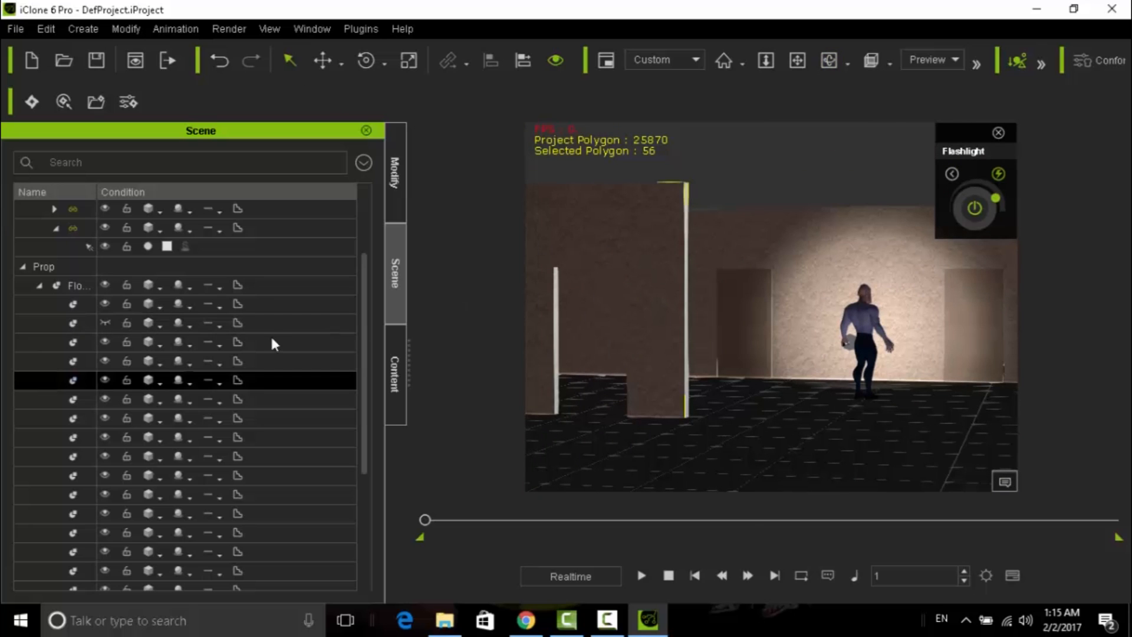
left_click(107, 380)
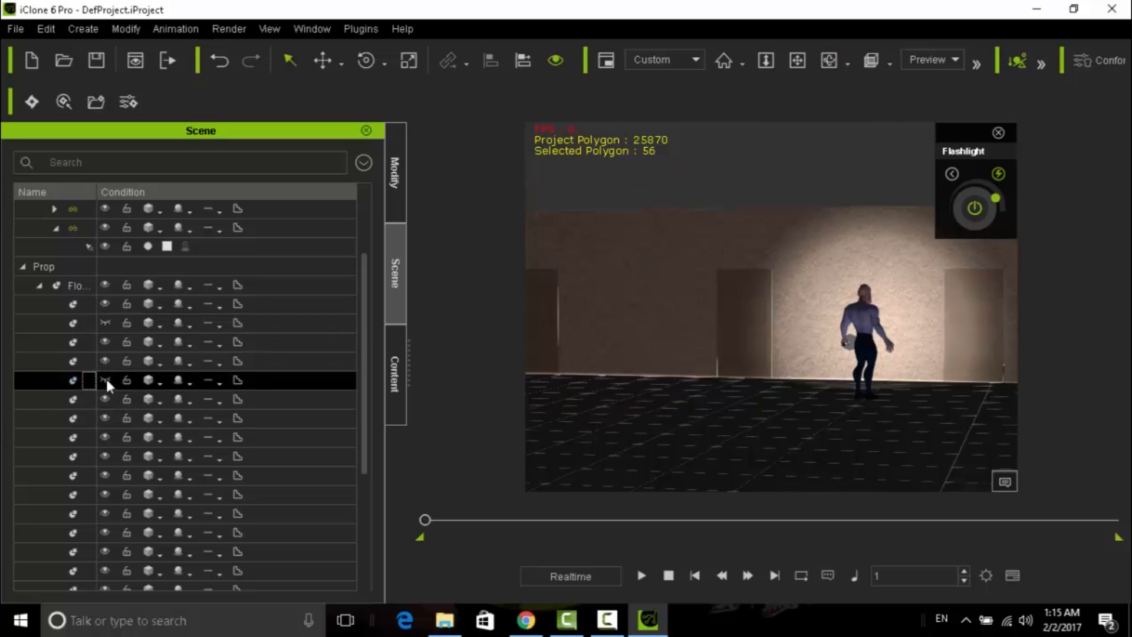
Step: Scale up the dark roof slab above the back wall so it extends further over the room
scroll(651, 401, "down", 3)
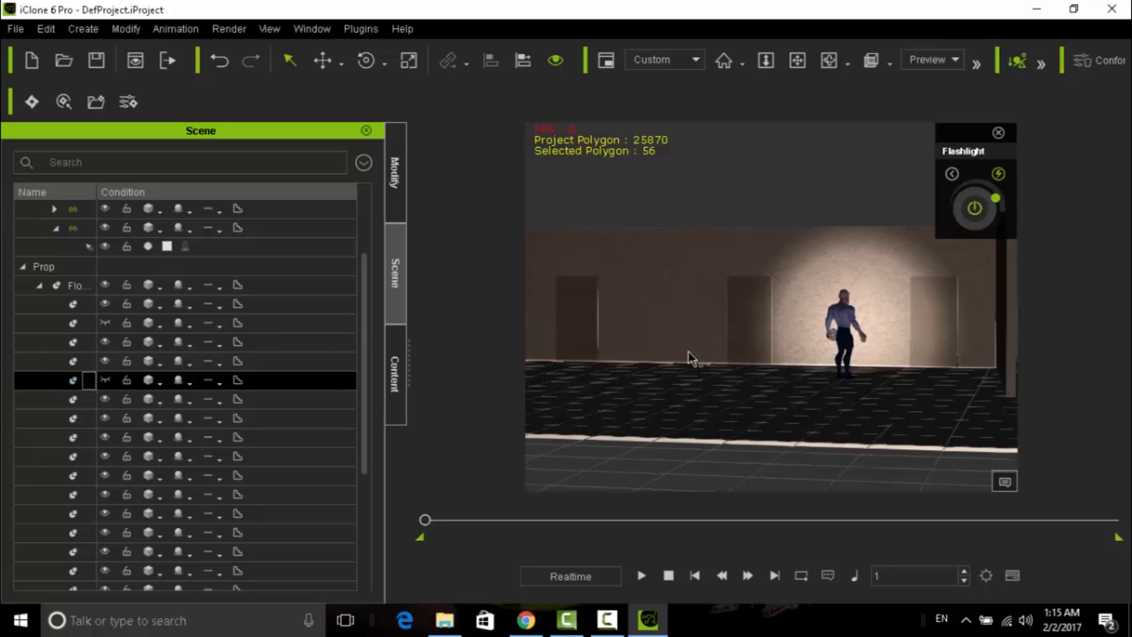
scroll(687, 356, "up", 4)
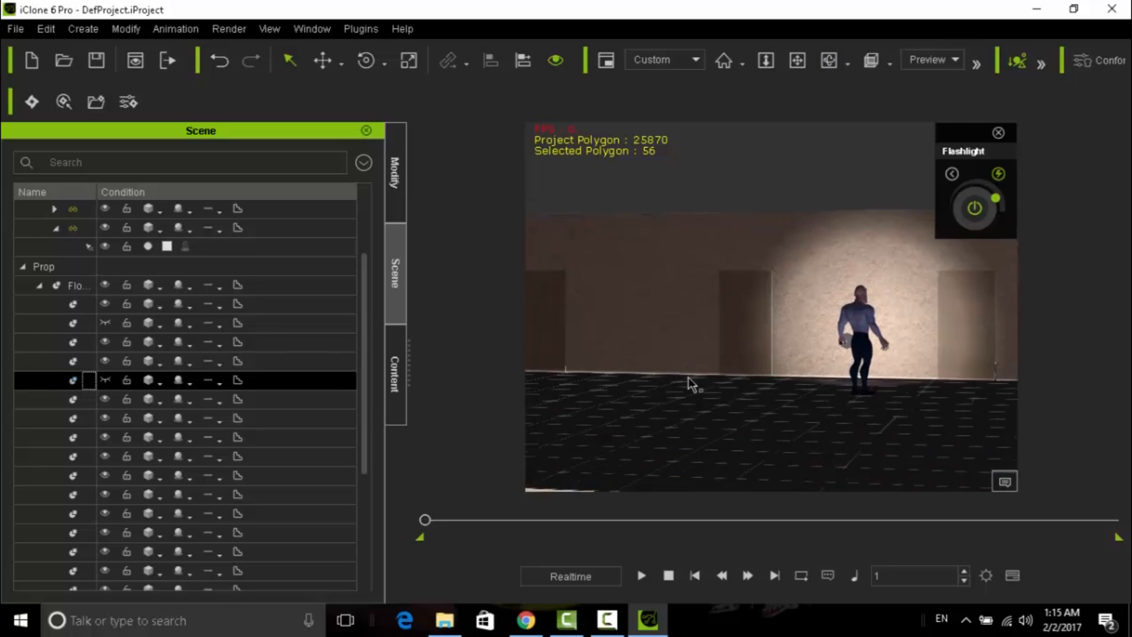
scroll(696, 366, "down", 2)
scroll(702, 360, "down", 1)
left_click(829, 60)
left_click_drag(758, 202, 745, 351)
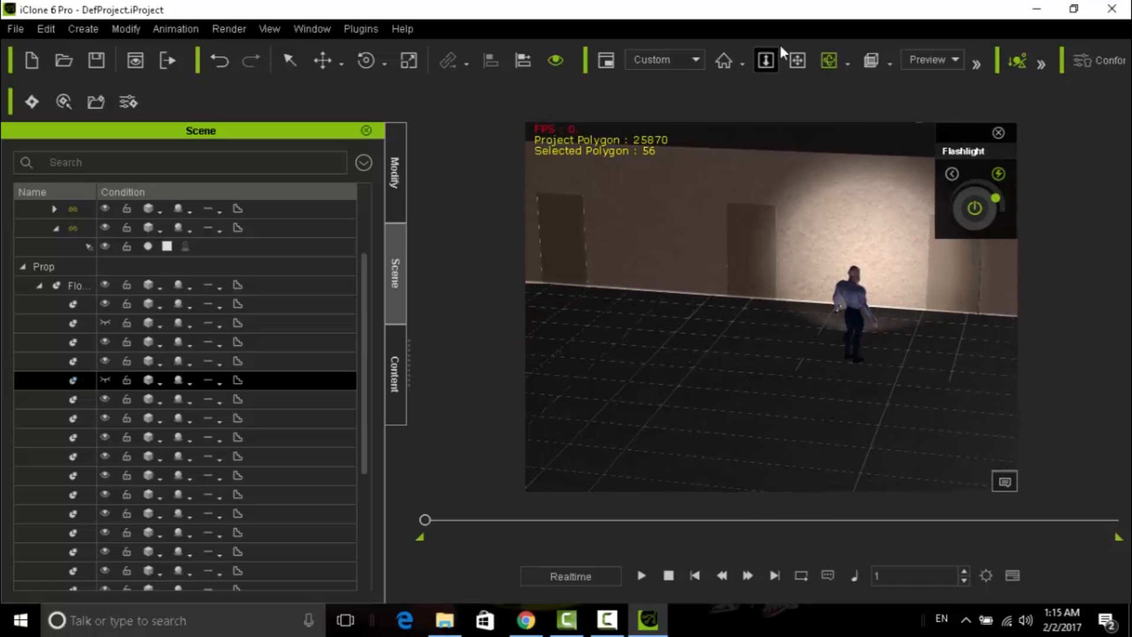
left_click(798, 60)
left_click_drag(770, 194, 748, 342)
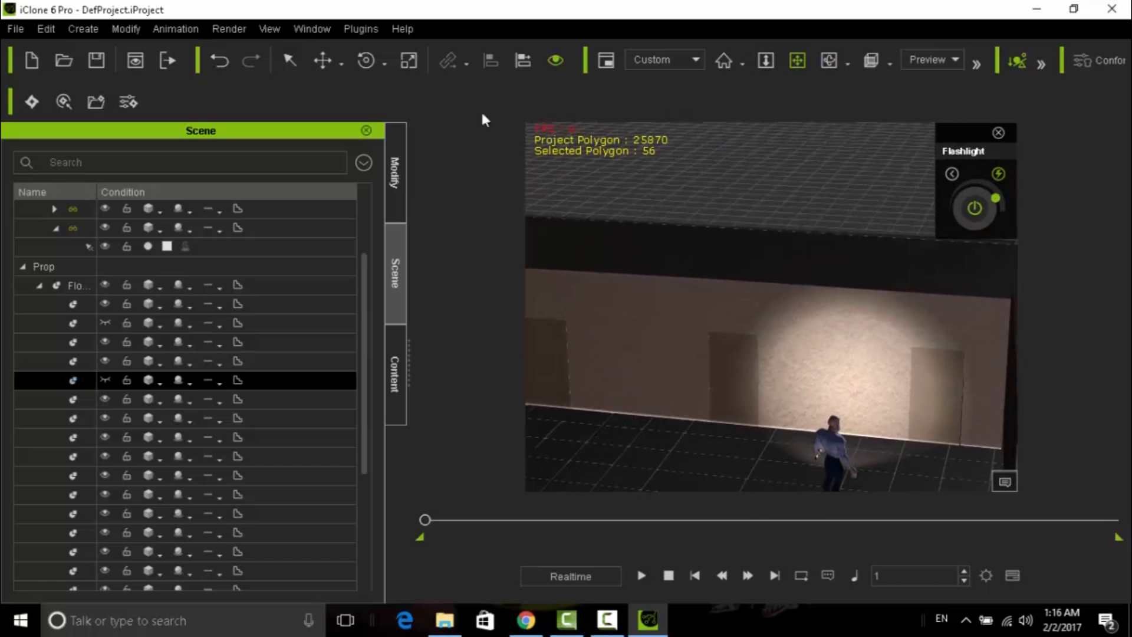
left_click(298, 58)
left_click(788, 270)
left_click(408, 61)
left_click_drag(671, 233, 725, 117)
Step: Move the roof slab toward the open front so its rear edge lines up with the building's back wall
left_click(320, 60)
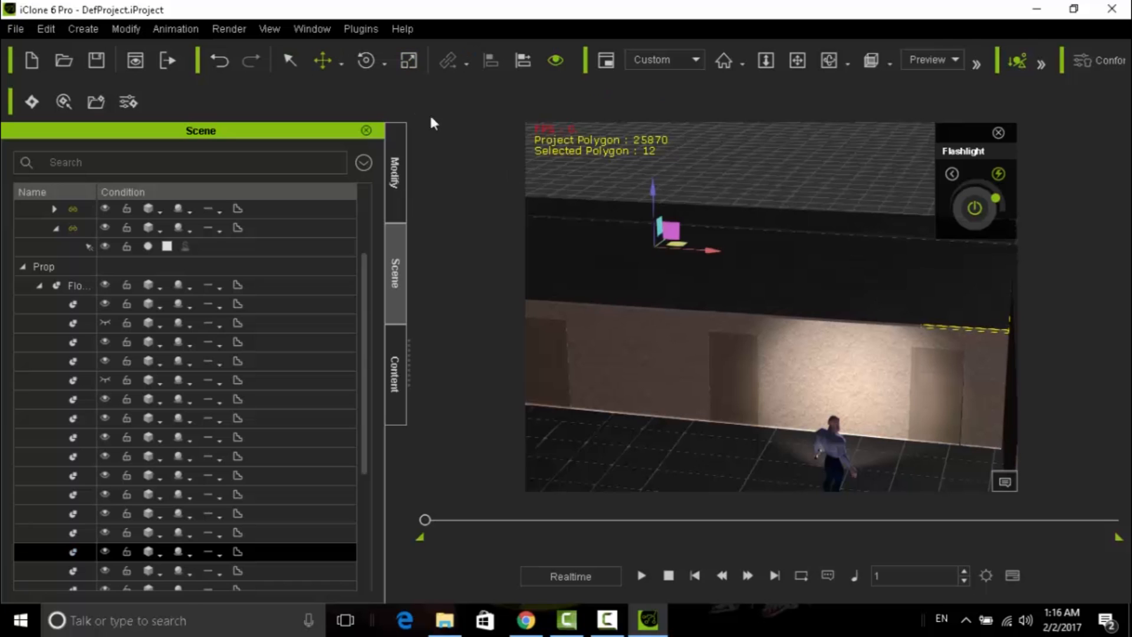
left_click(829, 61)
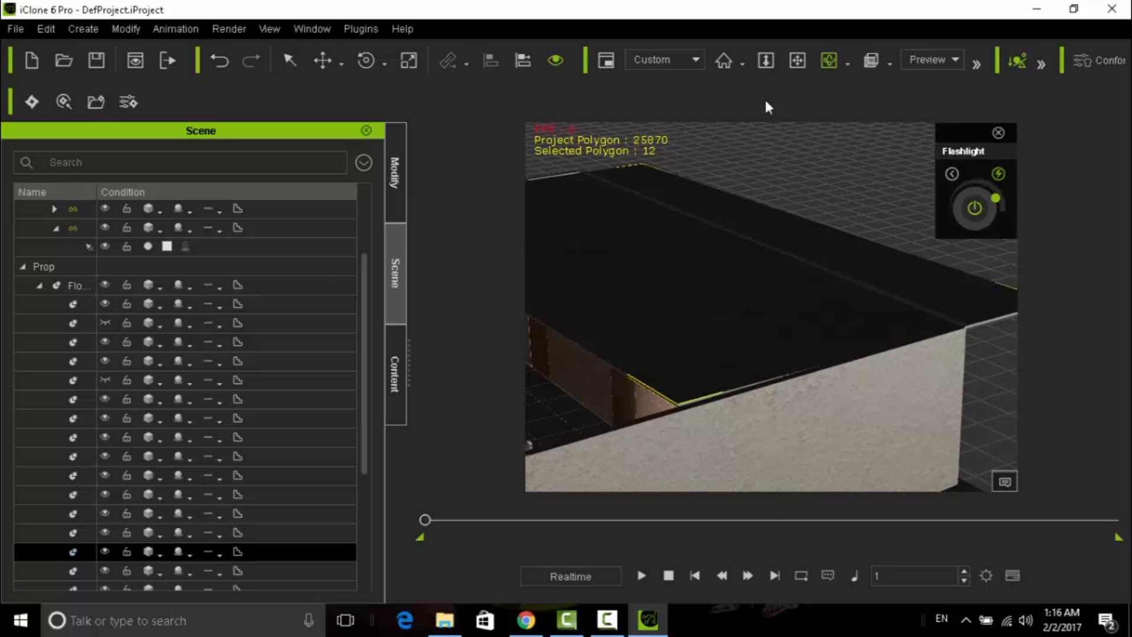
left_click(798, 60)
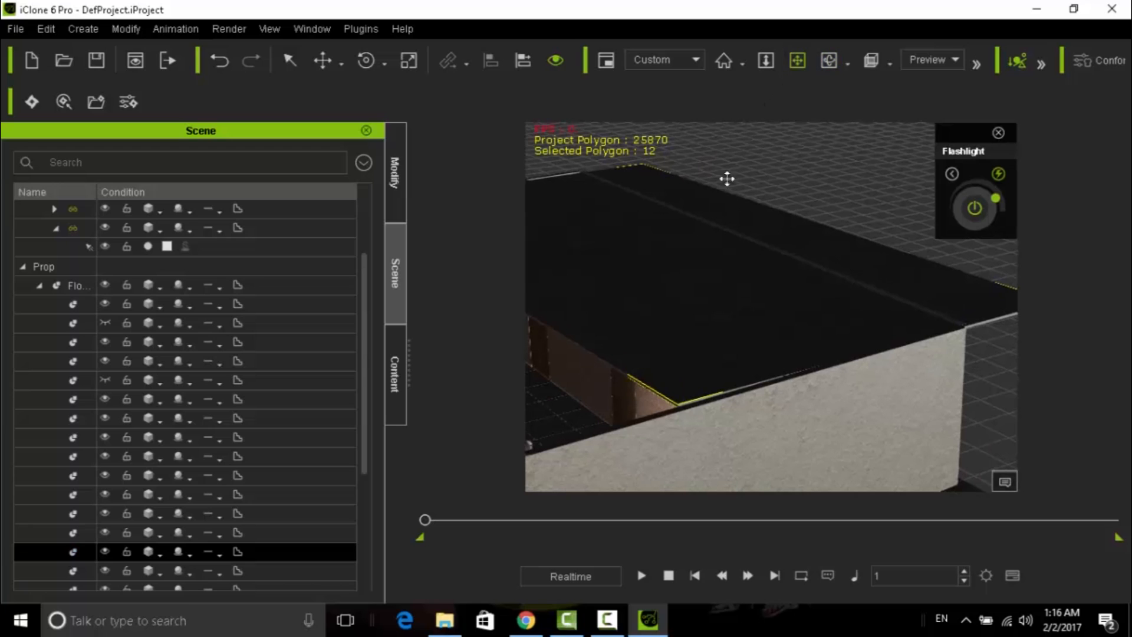
left_click(328, 60)
left_click_drag(710, 237, 663, 259)
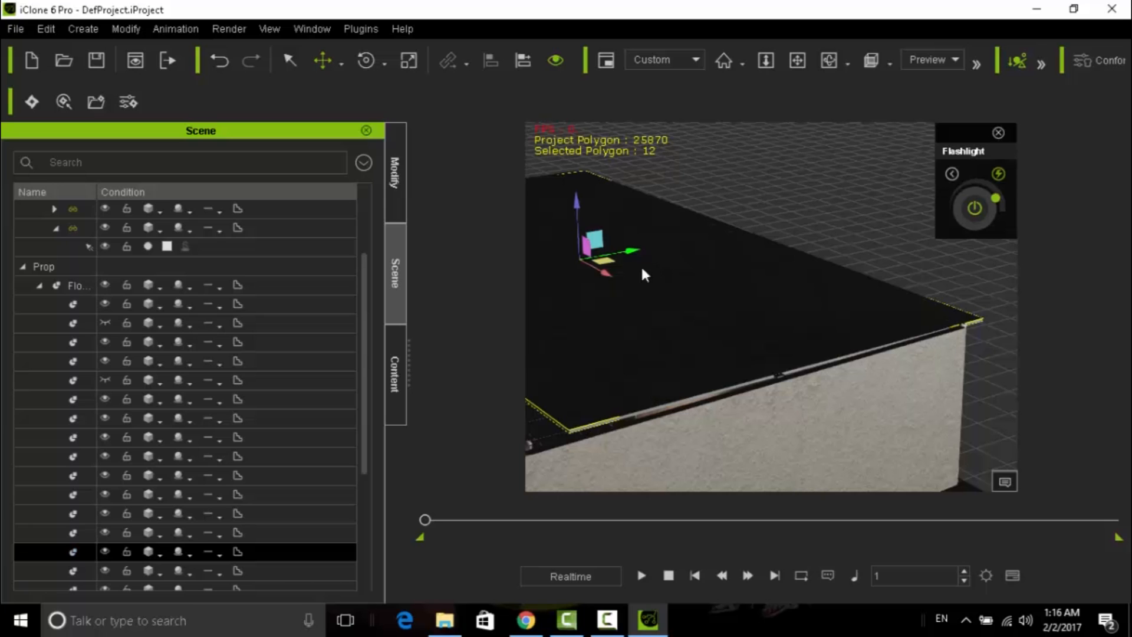
Step: Scale up the dark roof slab further so its front edge extends closer to the open front of the room
left_click(830, 59)
left_click_drag(634, 303, 742, 371)
left_click_drag(821, 343, 243, 360)
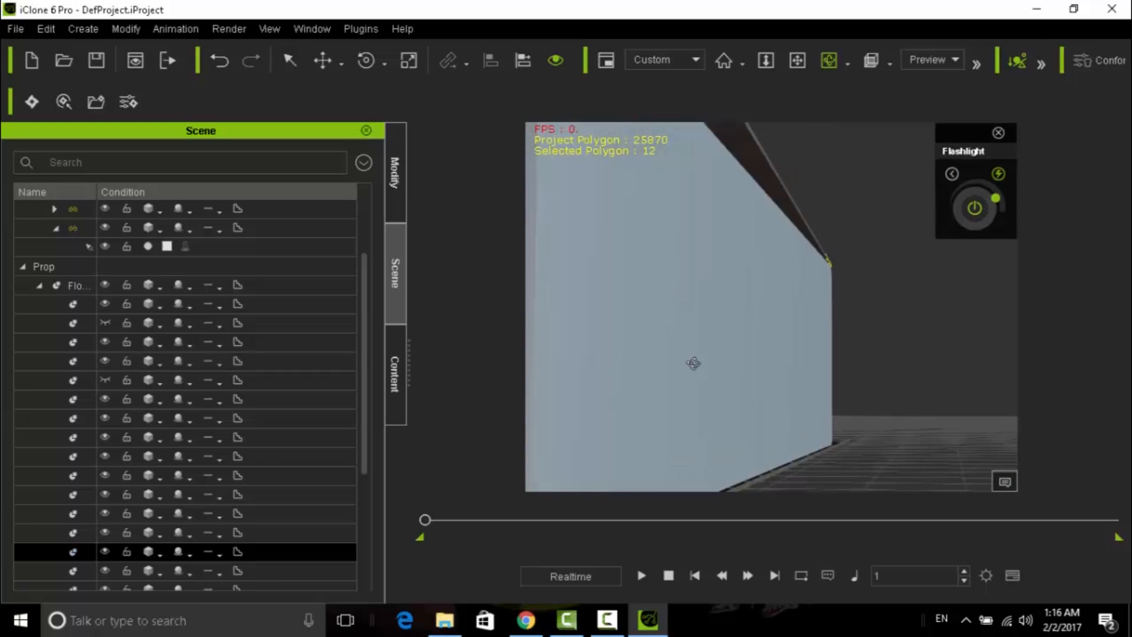
left_click_drag(694, 364, 490, 374)
scroll(588, 375, "up", 5)
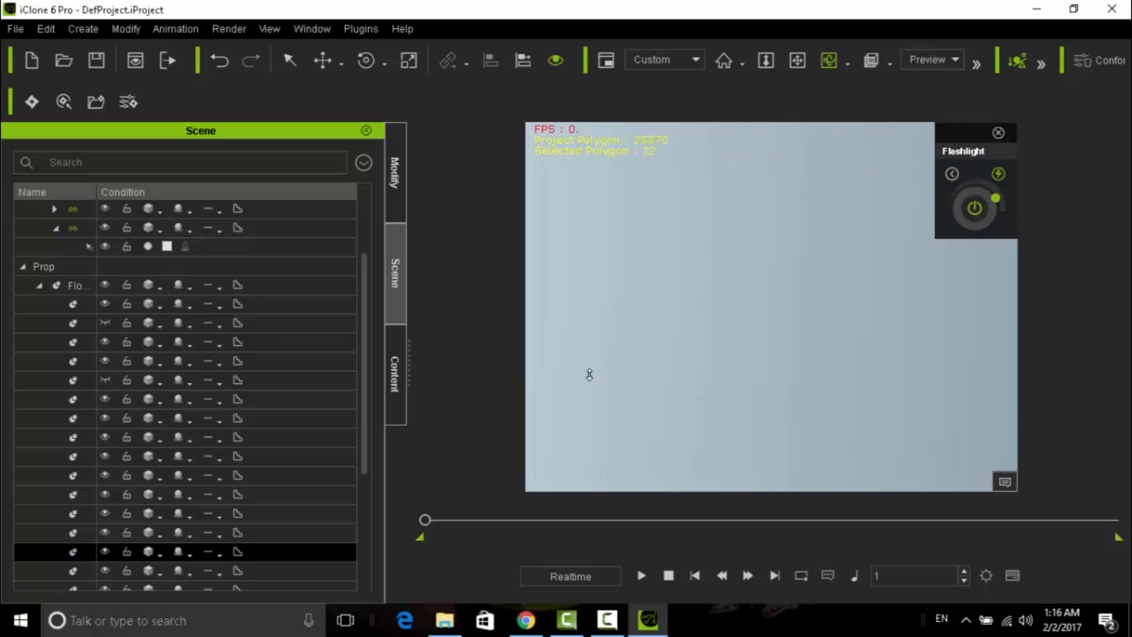
scroll(590, 375, "up", 3)
left_click_drag(722, 328, 694, 300)
scroll(638, 296, "down", 3)
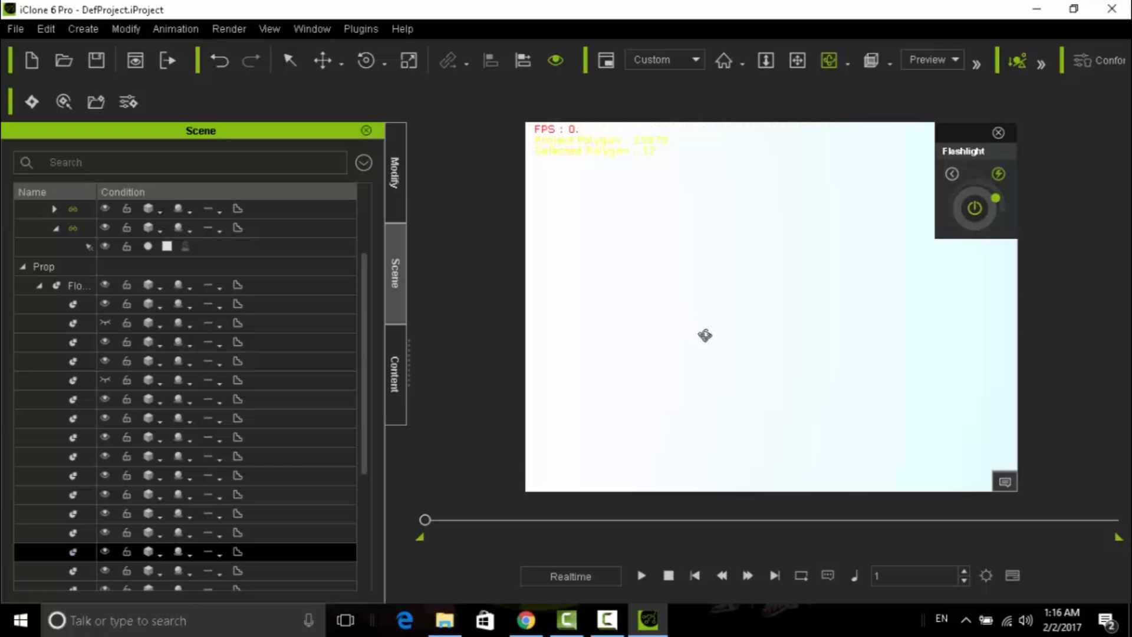
scroll(705, 337, "down", 2)
left_click_drag(624, 202, 760, 465)
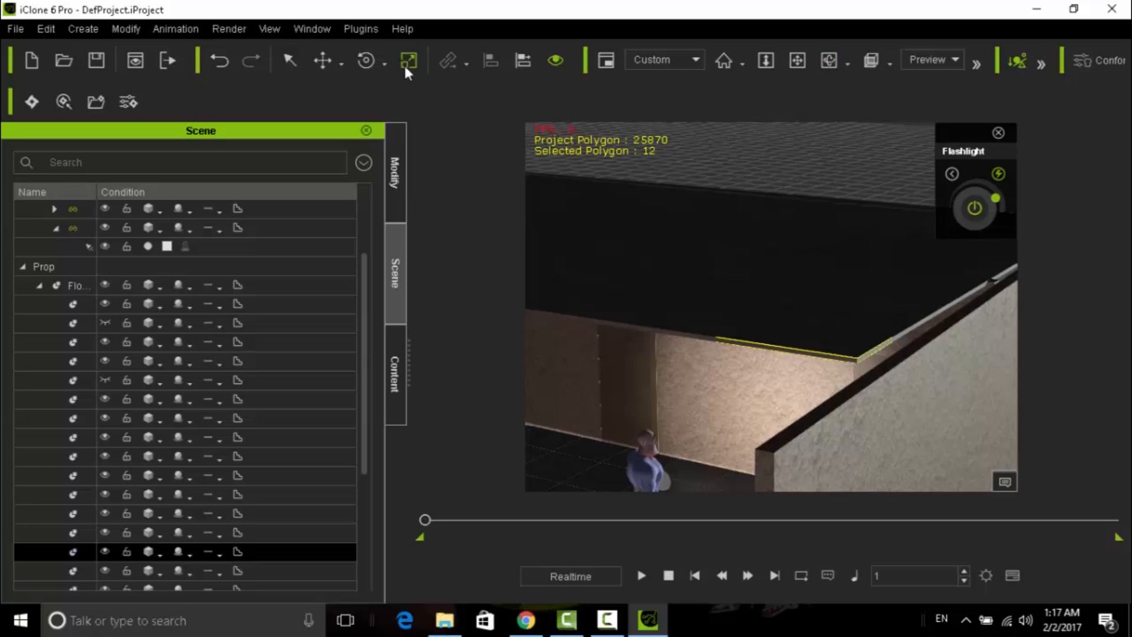
left_click_drag(543, 210, 604, 178)
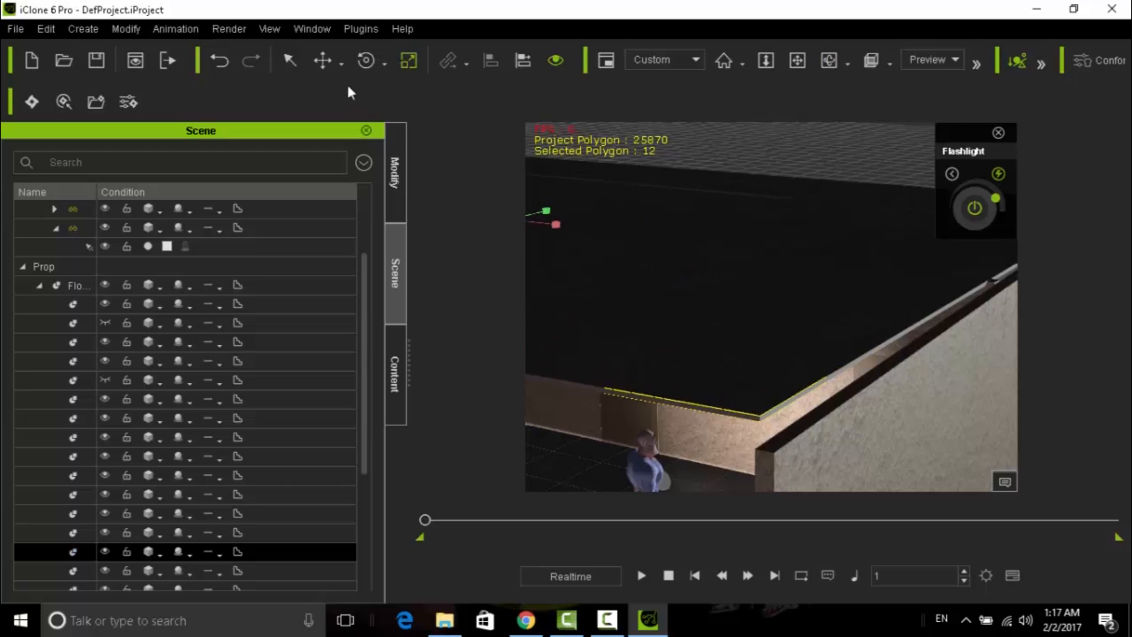
Step: Move the roof slab toward the open front and seat its side edge against the top of the plastered side wall
left_click(316, 58)
scroll(568, 201, "down", 2)
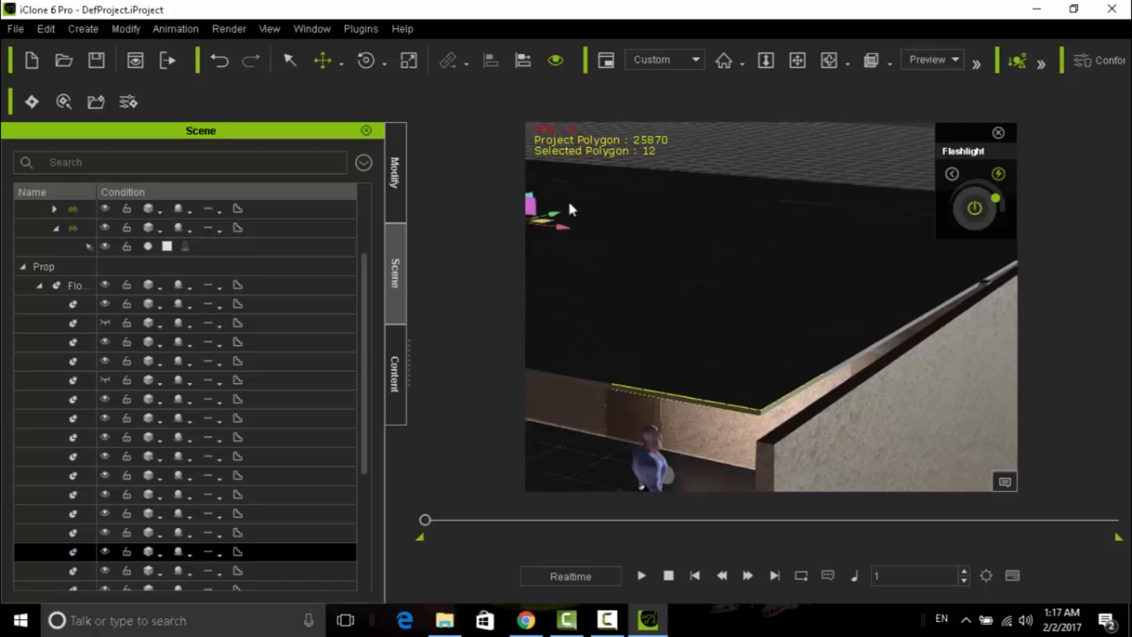
left_click_drag(531, 171, 533, 187)
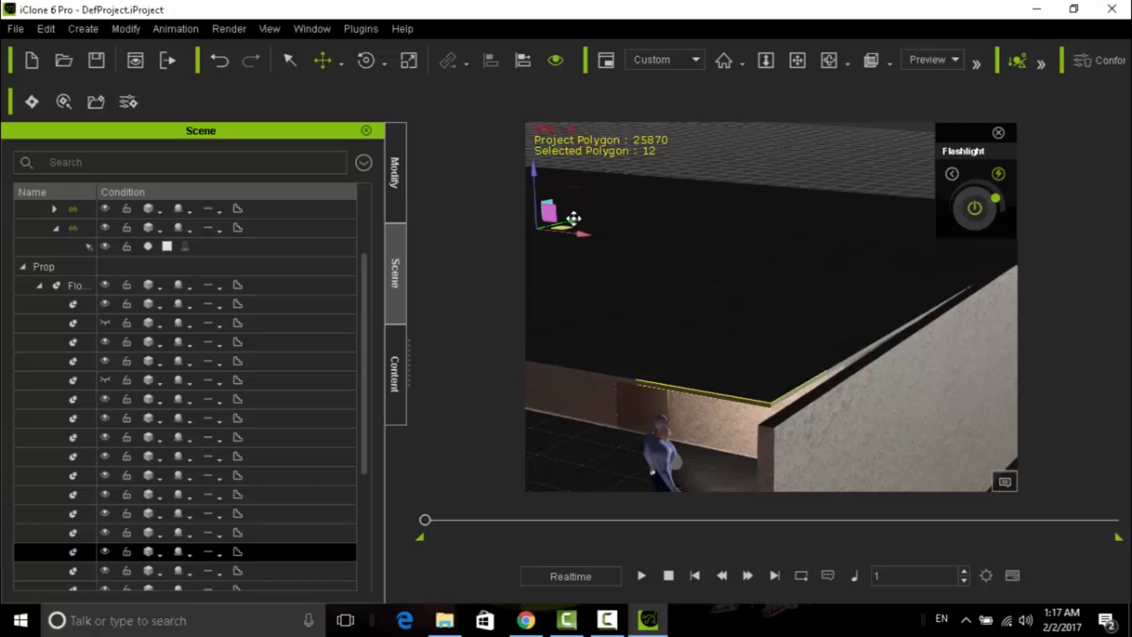
left_click_drag(559, 226, 548, 234)
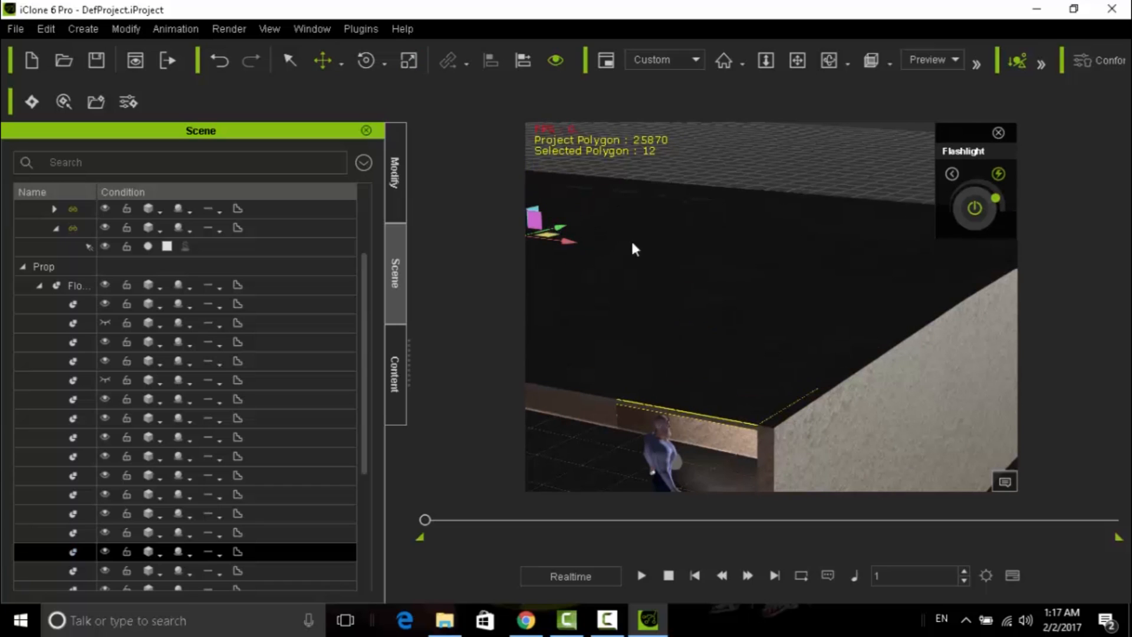
Step: Check the roof from a straight front view of the character and back wall, and select the floor prop
left_click(829, 61)
left_click_drag(700, 361, 770, 173)
mouse_move(740, 291)
left_mouse_down()
mouse_move(790, 212)
mouse_move(766, 311)
mouse_move(761, 285)
left_mouse_up()
left_click(322, 60)
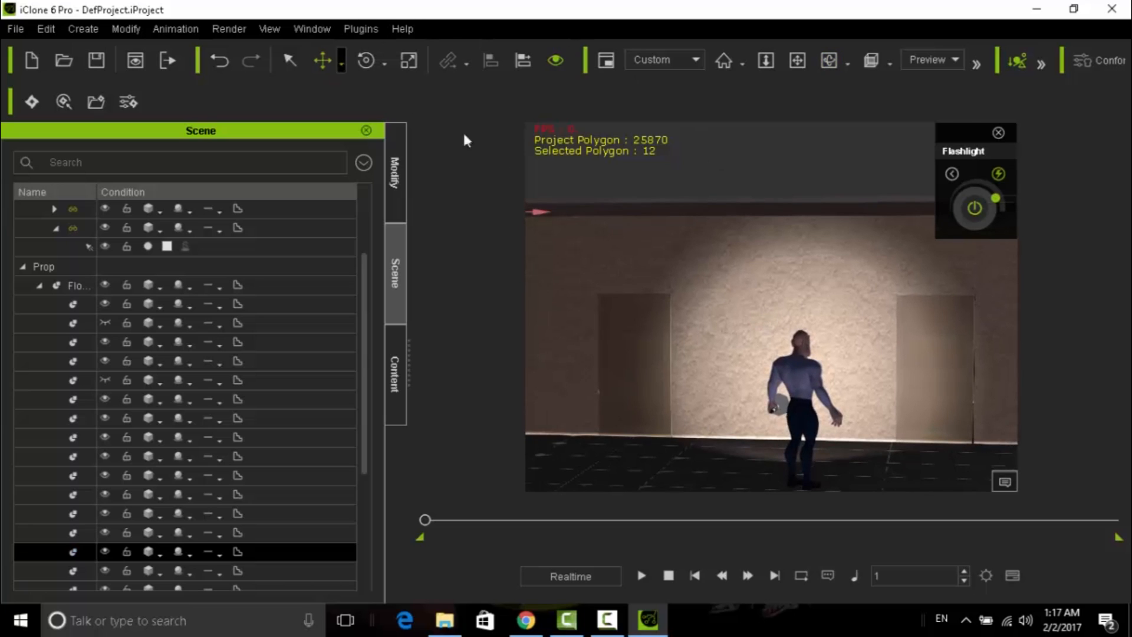
left_click(781, 322)
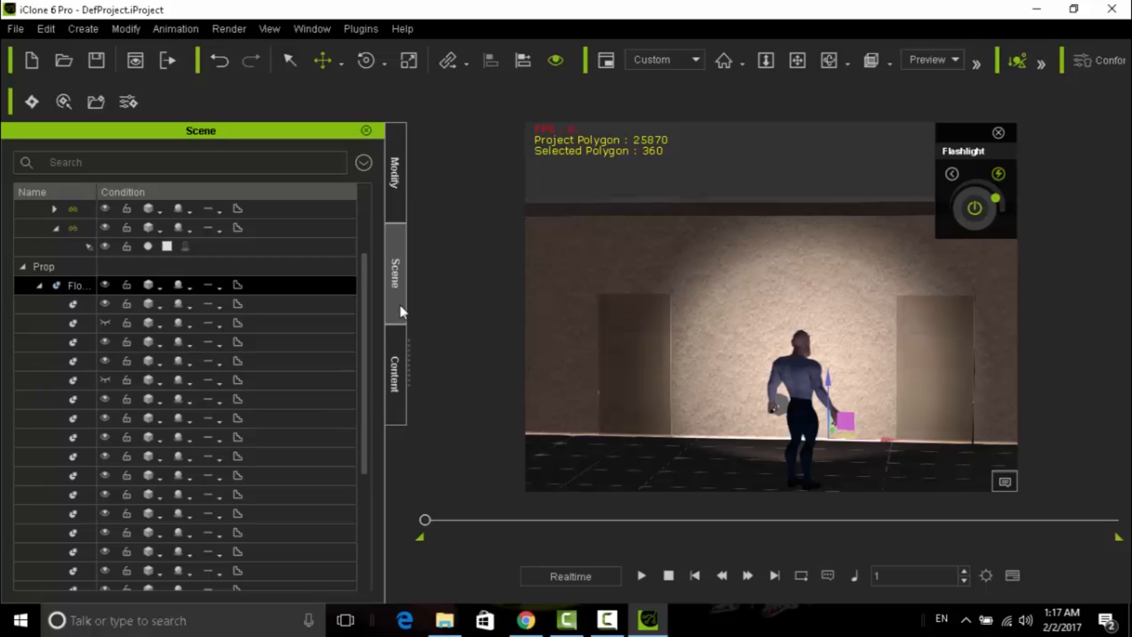
Step: Look through the custom prop library for a light prop
left_click(394, 372)
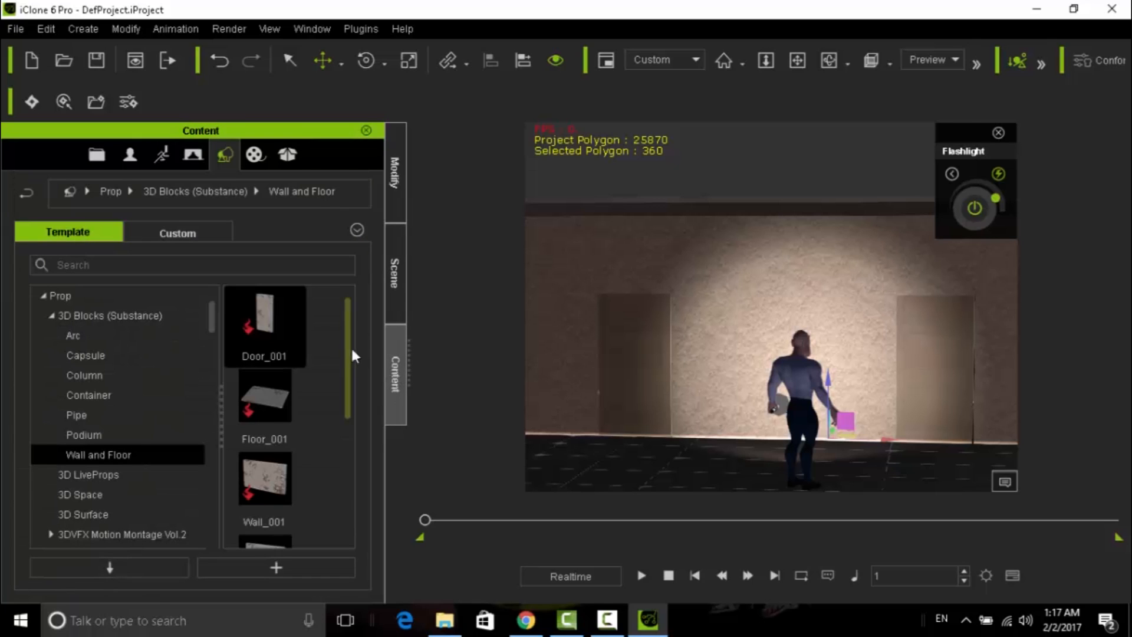
left_click(174, 236)
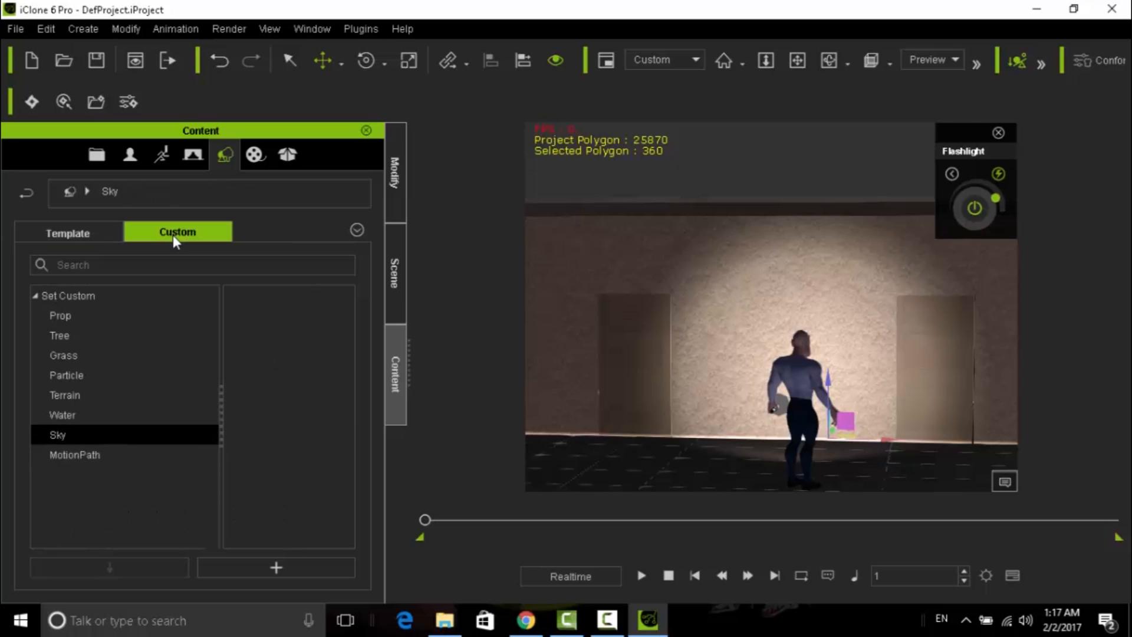
left_click(207, 264)
left_click(65, 438)
left_click(66, 313)
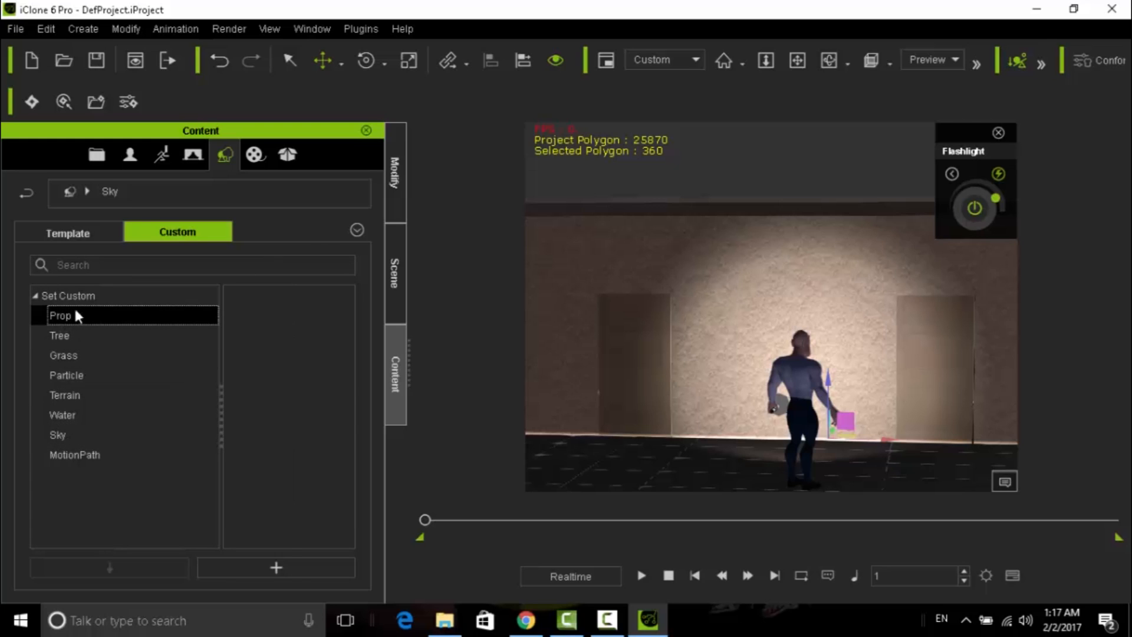
left_click(116, 268)
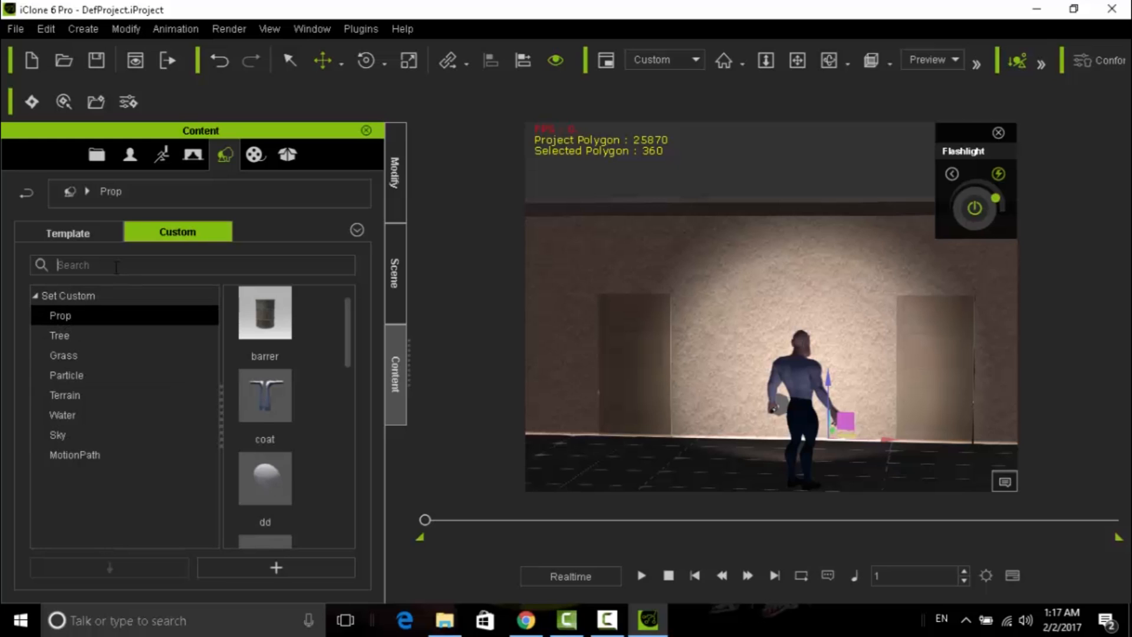
Step: Search the whole set template library for "light"
left_click(49, 235)
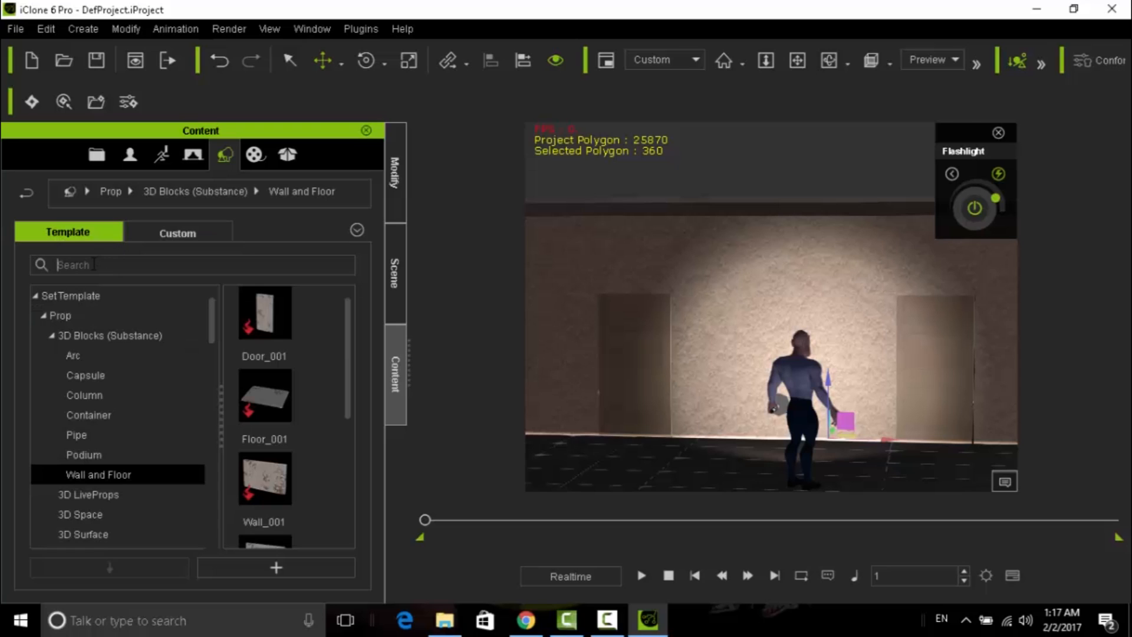
type("t")
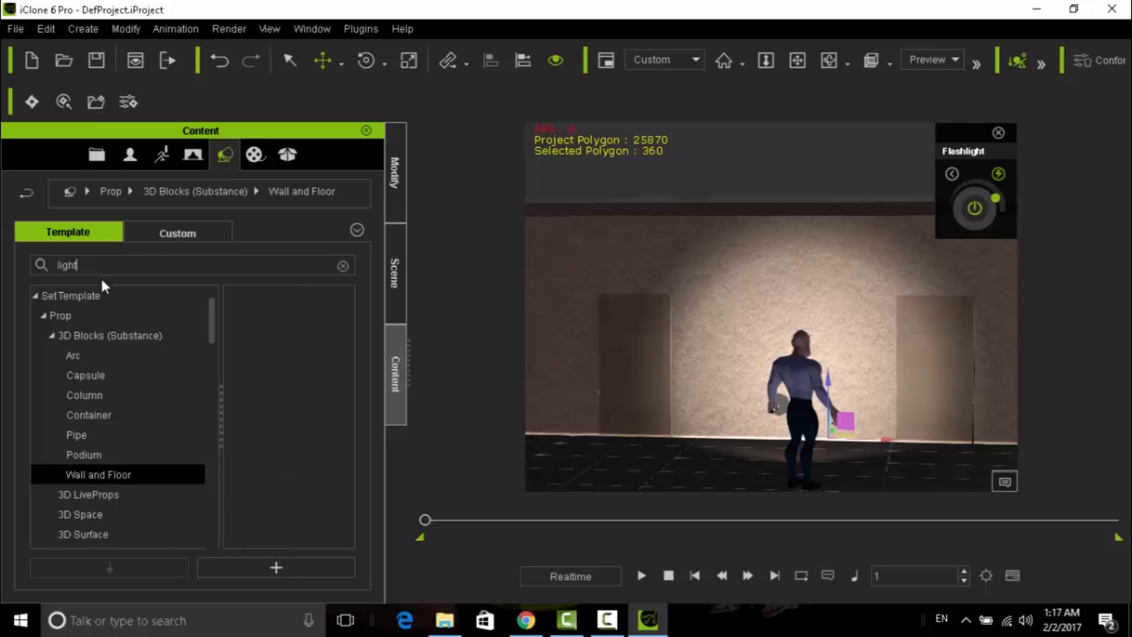
left_click(59, 295)
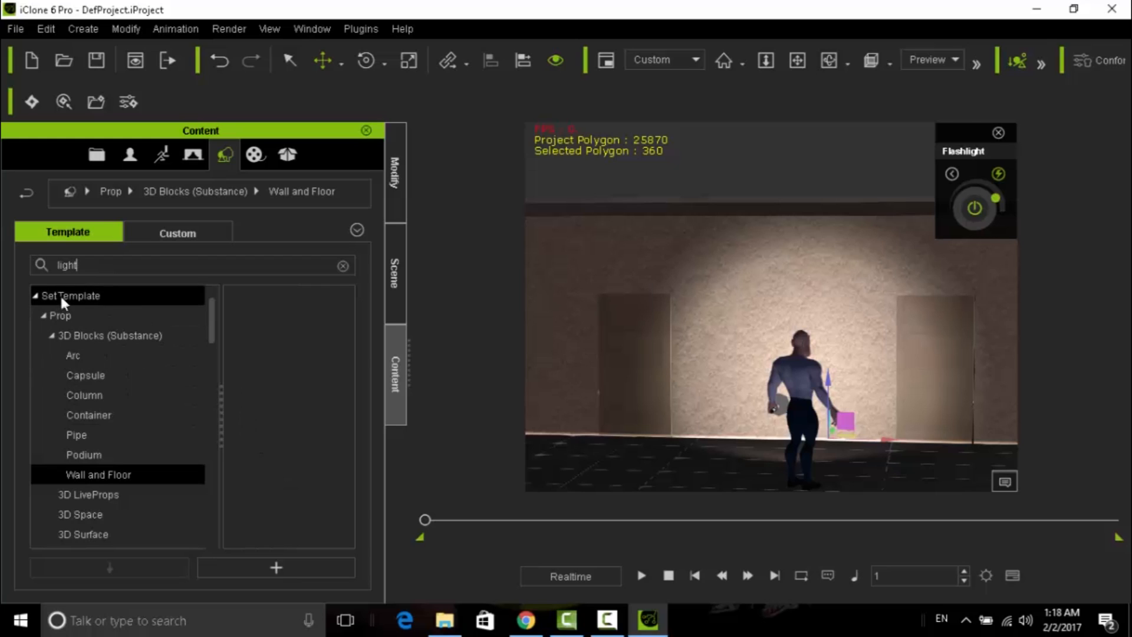
left_click(89, 263)
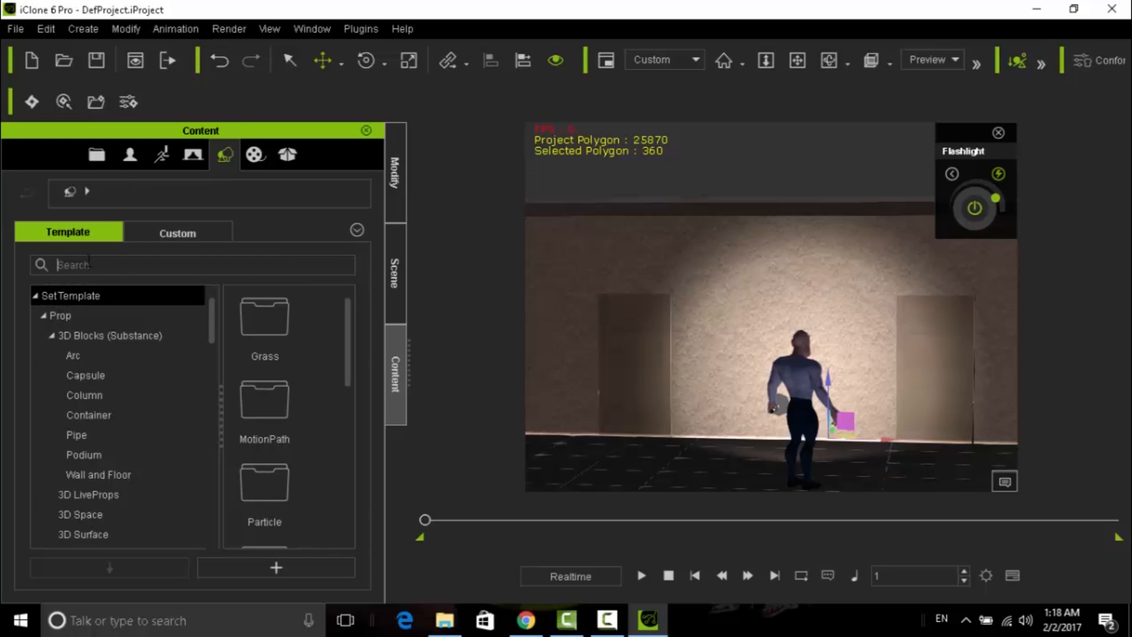
type("l")
key("Return")
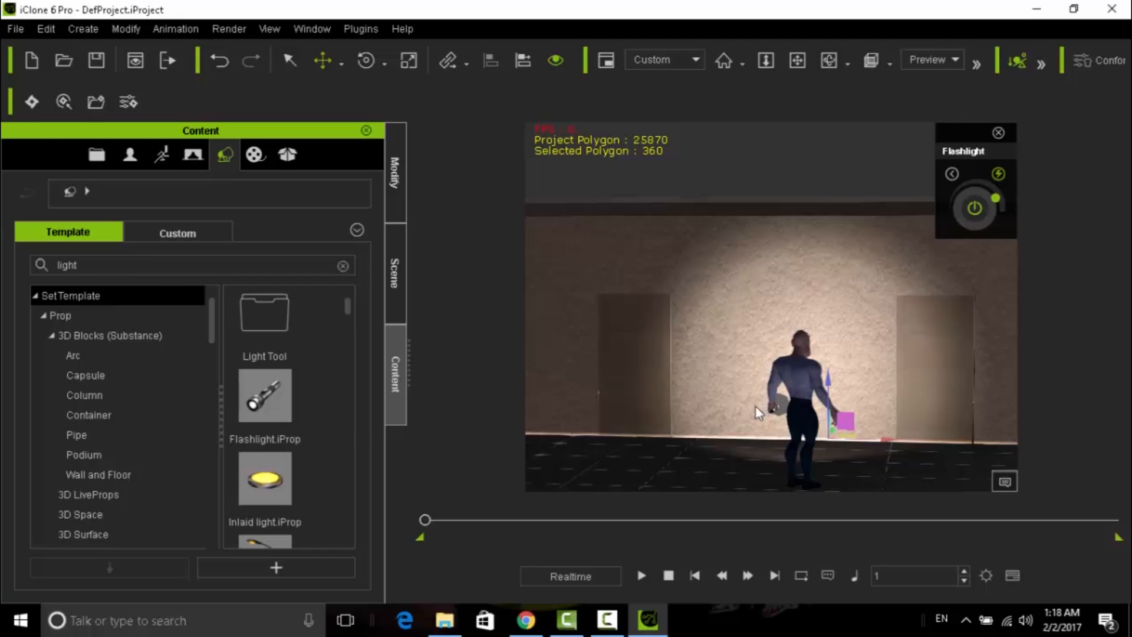
Step: Switch the character's flashlight on and off repeatedly to compare the lighting on the back wall
left_click(975, 209)
left_click(975, 207)
left_click(974, 208)
left_click(974, 208)
left_click(973, 205)
left_click(973, 205)
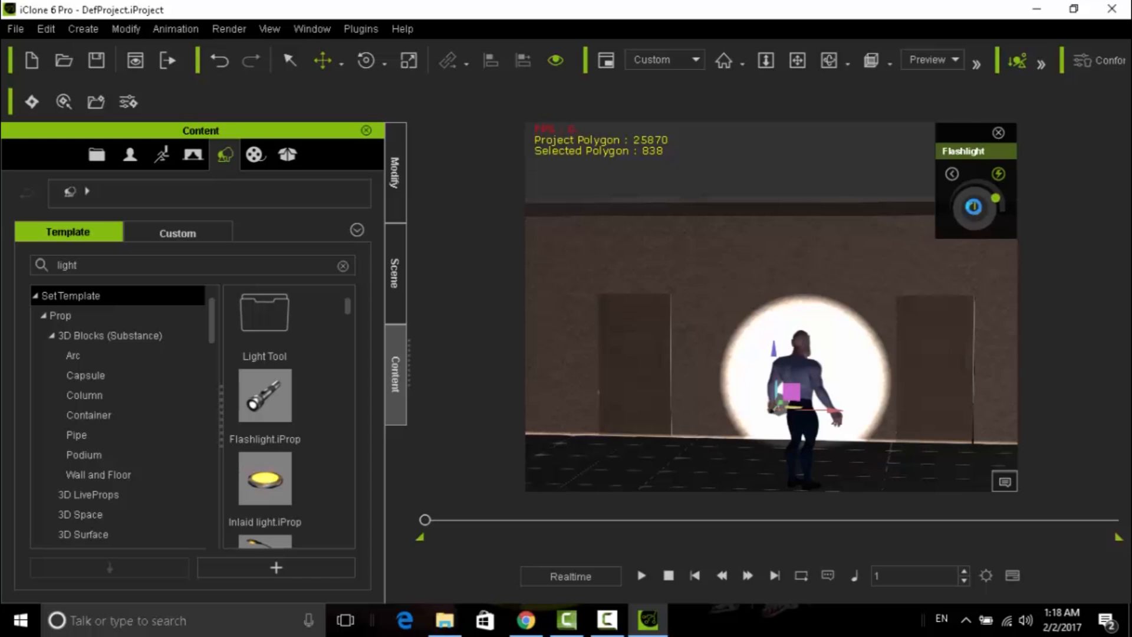
left_click(974, 208)
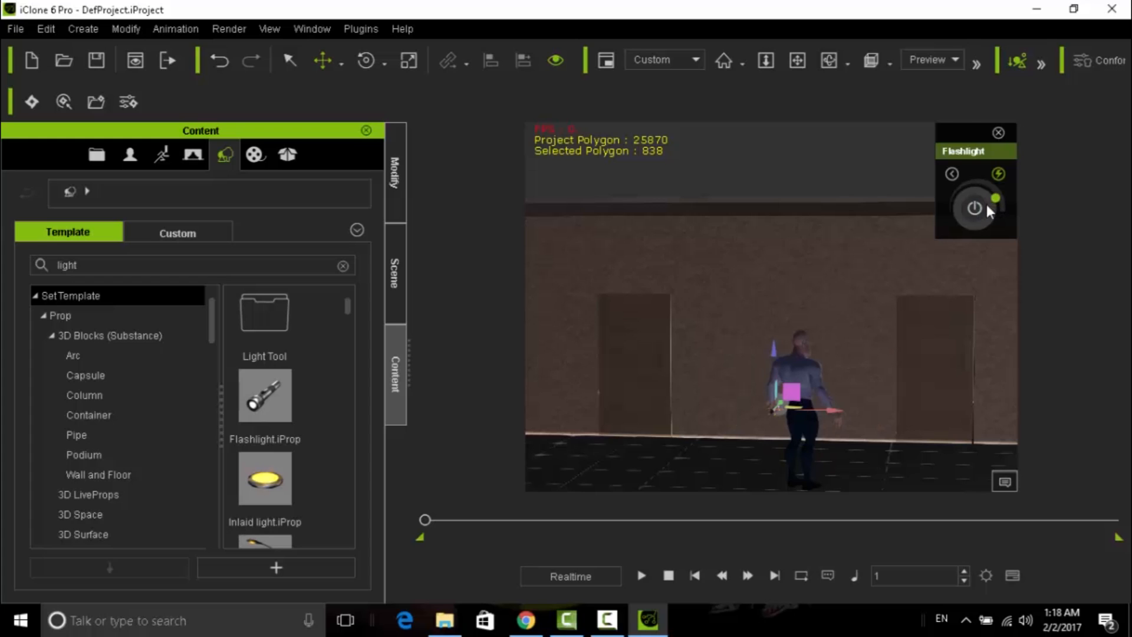
Step: Dim the character's flashlight to a low intensity and switch it off
left_click(984, 203)
left_click_drag(996, 198, 965, 191)
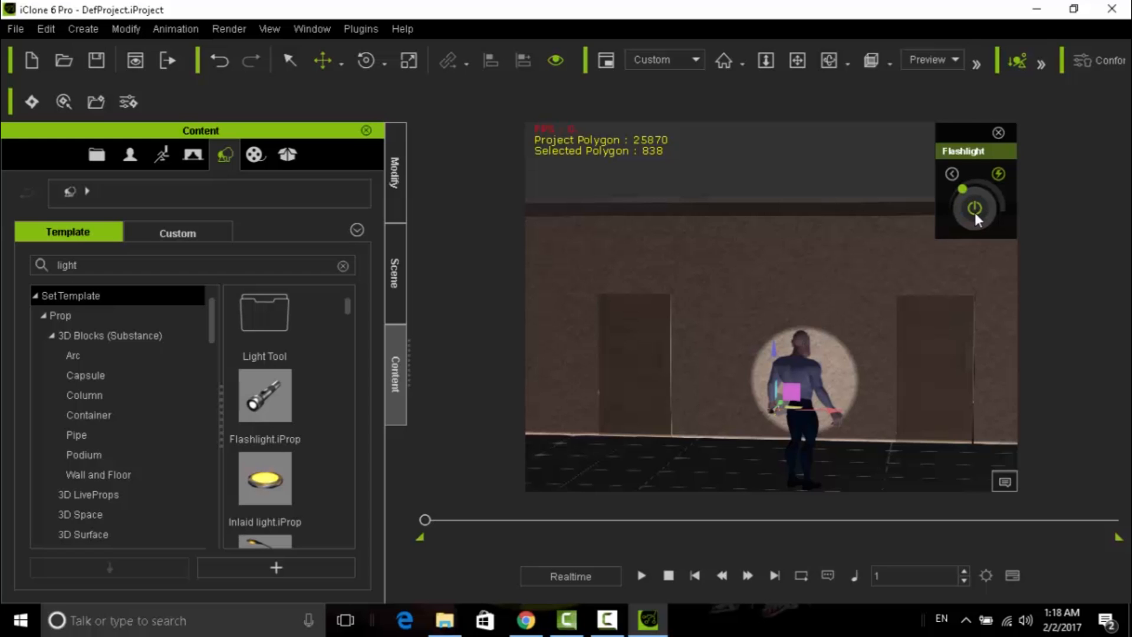
left_click(974, 209)
Step: Open the Light Tool prop folder from the light search results and add its Wall lamp to the scene
left_click_drag(349, 306, 345, 365)
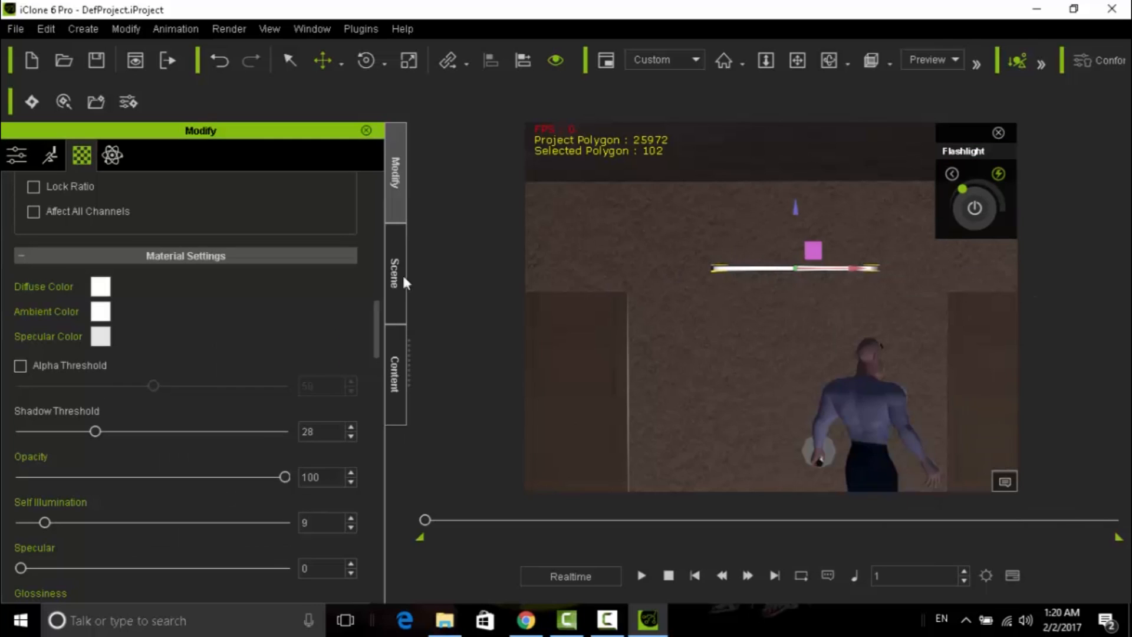
left_click(397, 277)
left_click(394, 361)
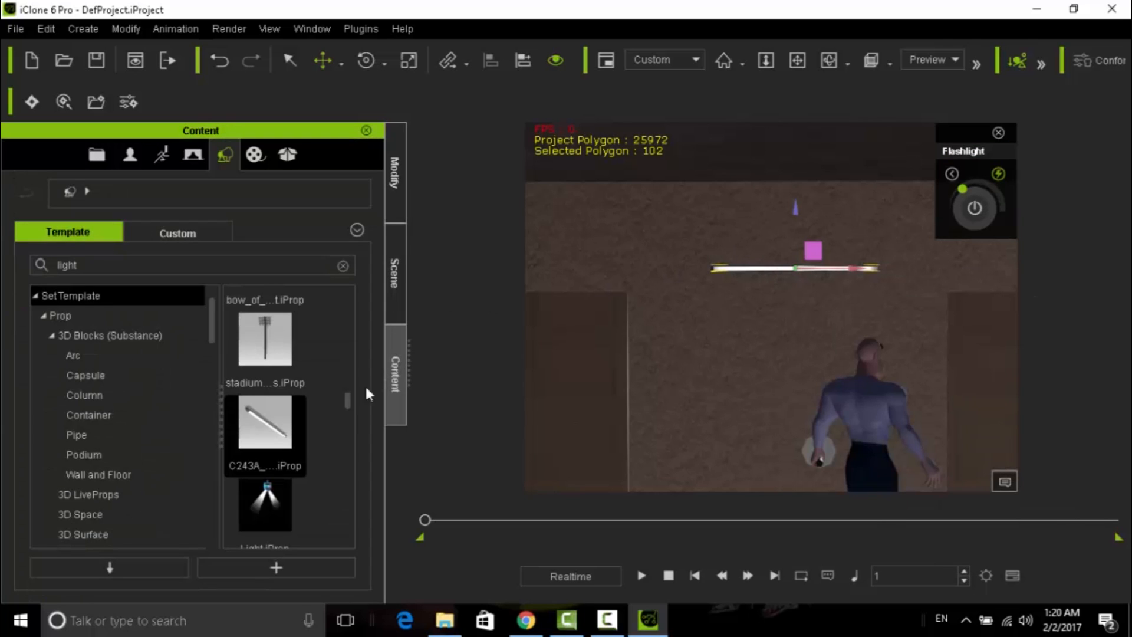
left_click_drag(349, 399, 360, 300)
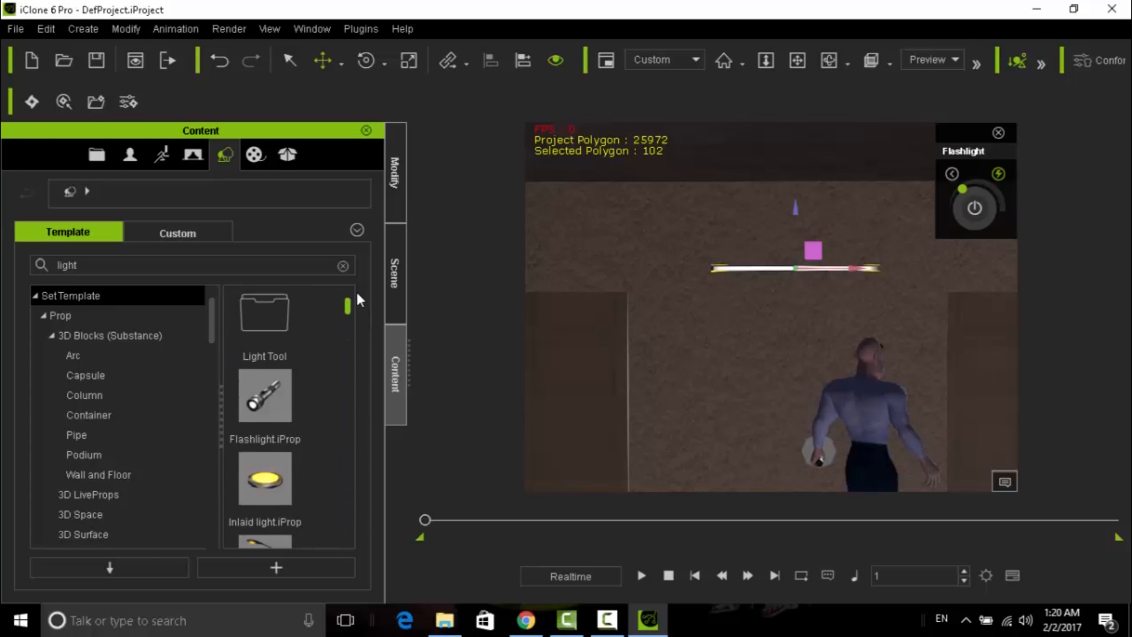
double_click(281, 326)
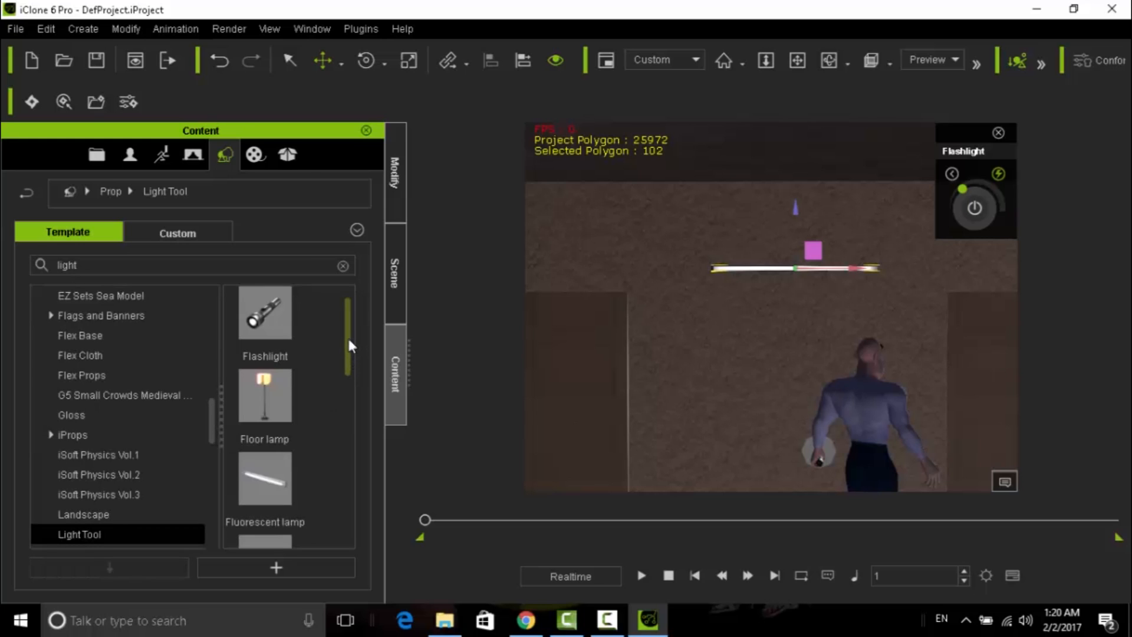
left_click_drag(349, 345, 326, 512)
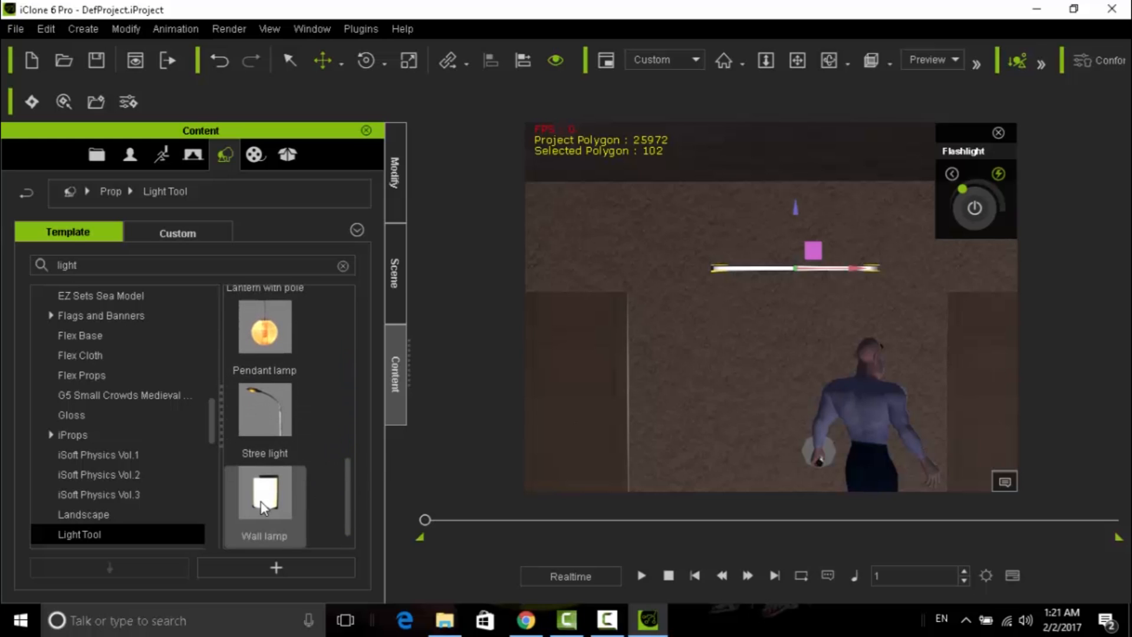
scroll(851, 371, "down", 5)
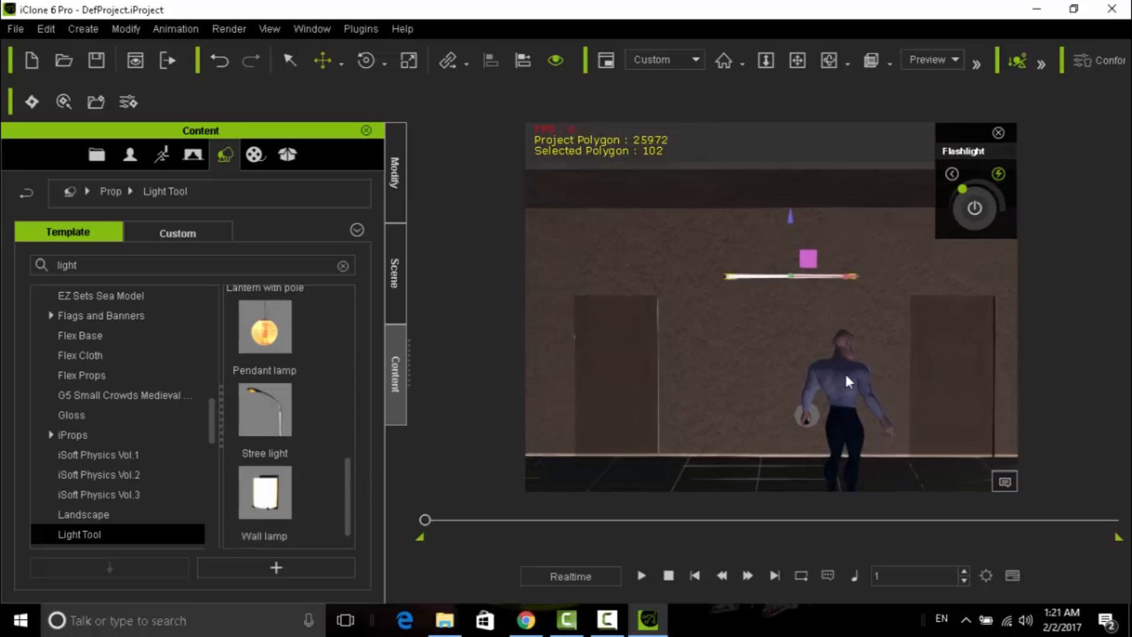
left_click_drag(263, 499, 826, 351)
Step: Move the wall lamp sideways in line with the character and raise it above the roof
left_click(829, 59)
left_click(320, 64)
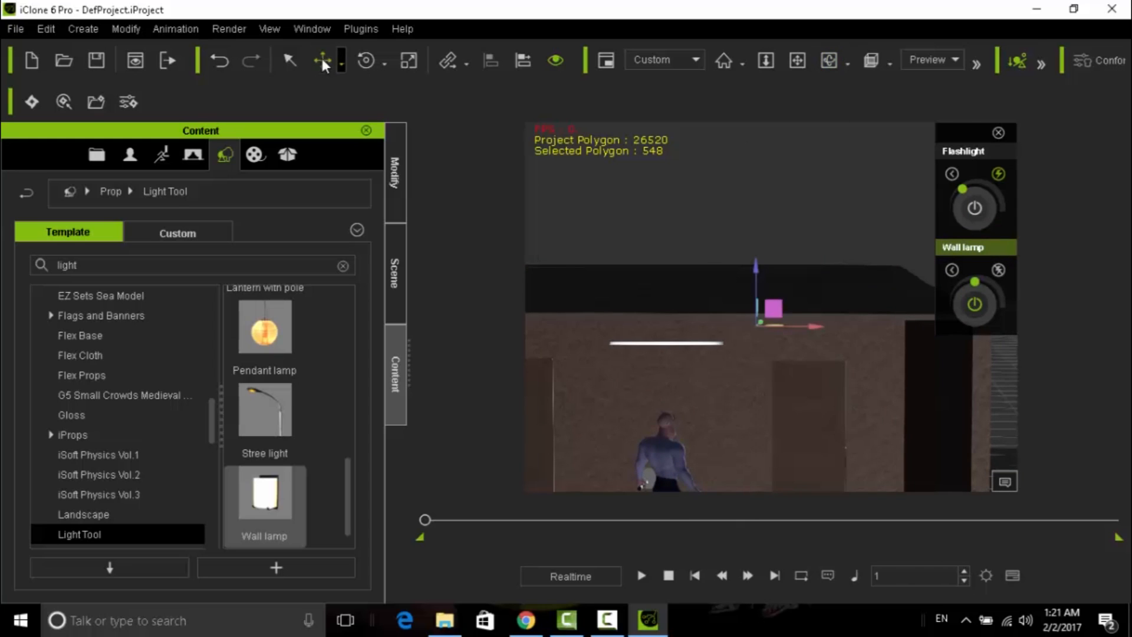
left_click_drag(762, 320, 636, 458)
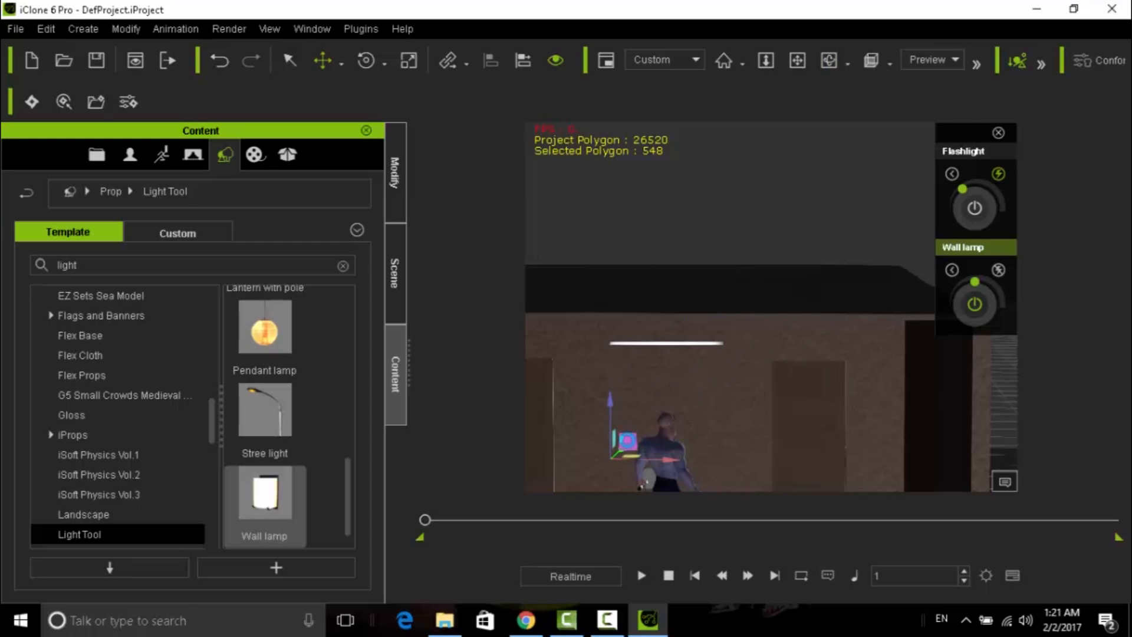
left_click_drag(611, 416, 606, 192)
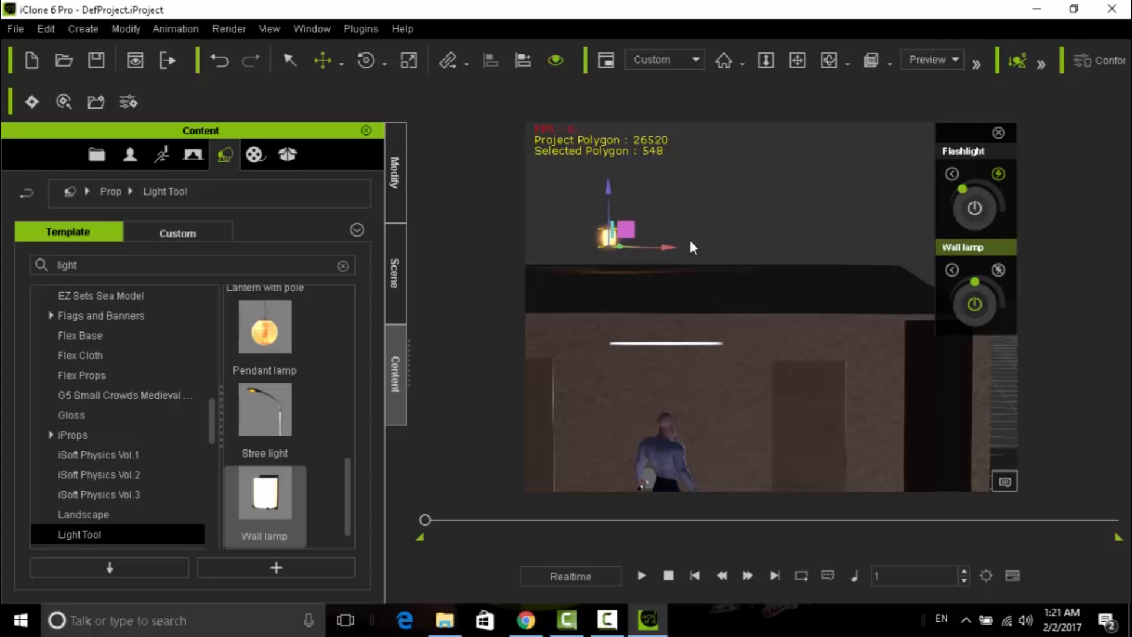
Step: Try sliding the wall lamp along the house's depth toward the front edge of the roof
scroll(668, 240, "down", 6)
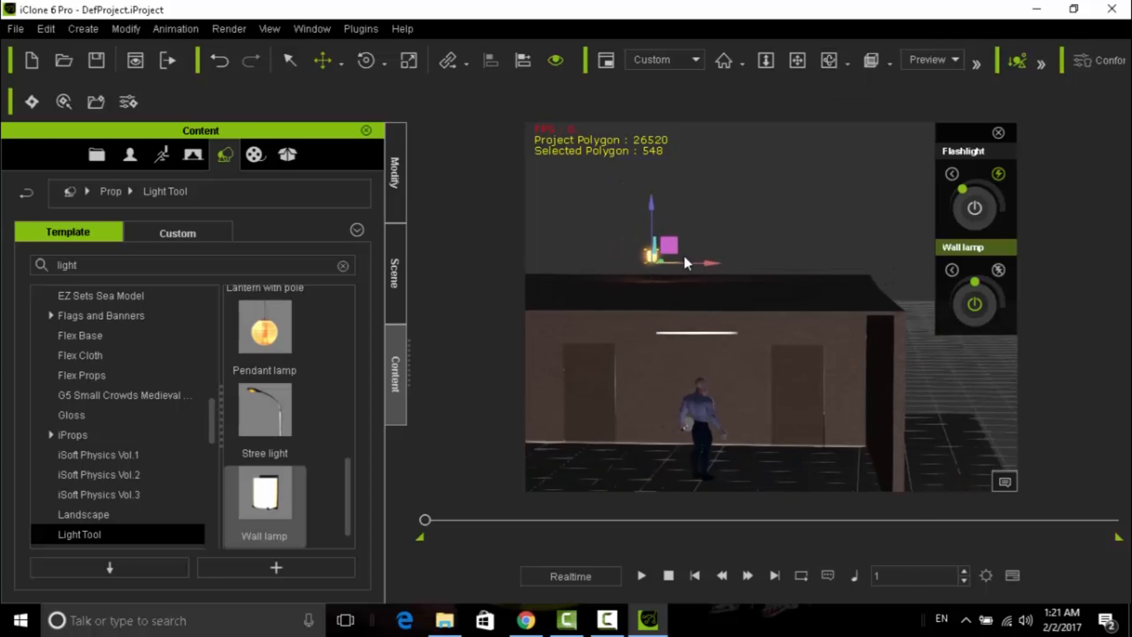
key("c")
left_click_drag(803, 185, 710, 319)
left_click(796, 60)
left_click_drag(800, 212, 844, 129)
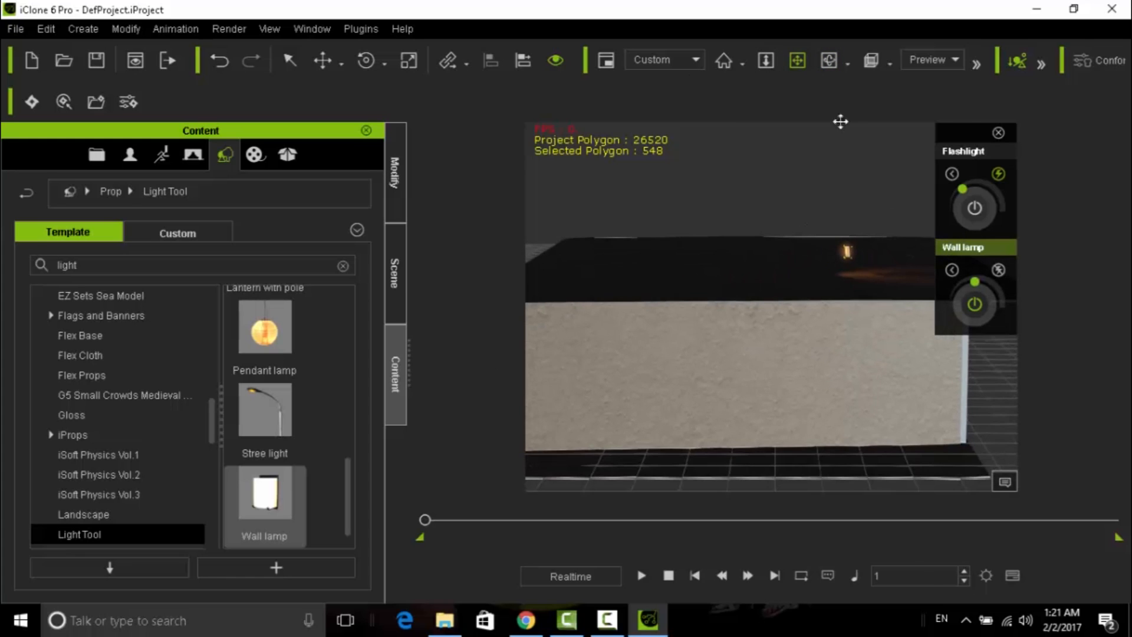
left_click(322, 60)
left_click_drag(912, 261, 567, 261)
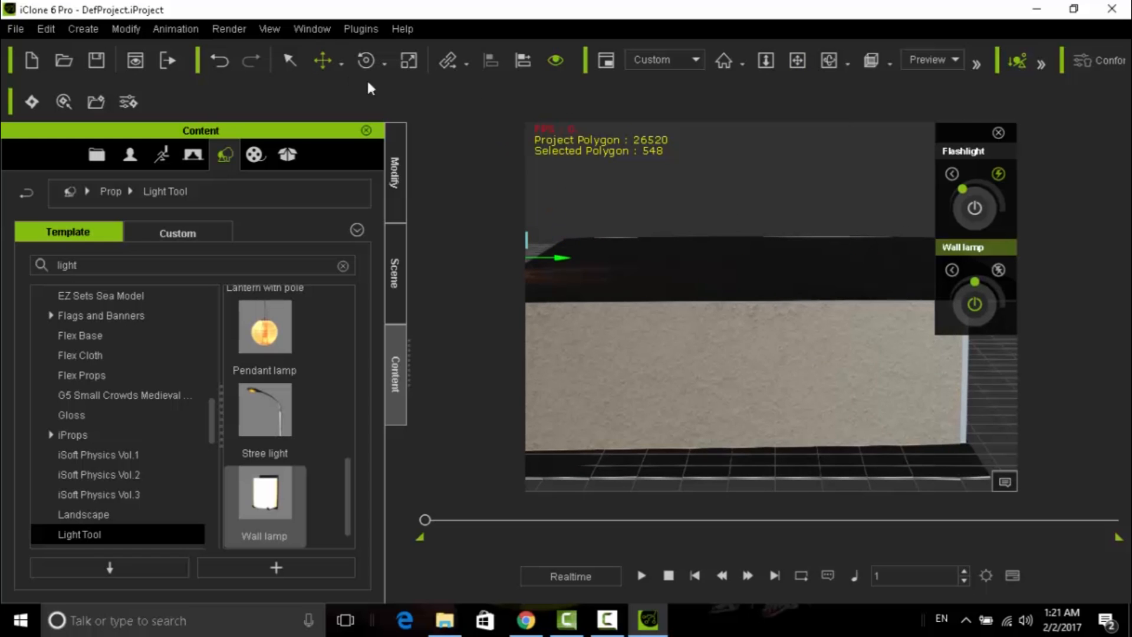
Step: Slide the wall lamp back over the middle of the house, lower it below the roof and bring it slightly forward
left_click(829, 59)
left_click_drag(651, 278, 688, 321)
left_click(324, 59)
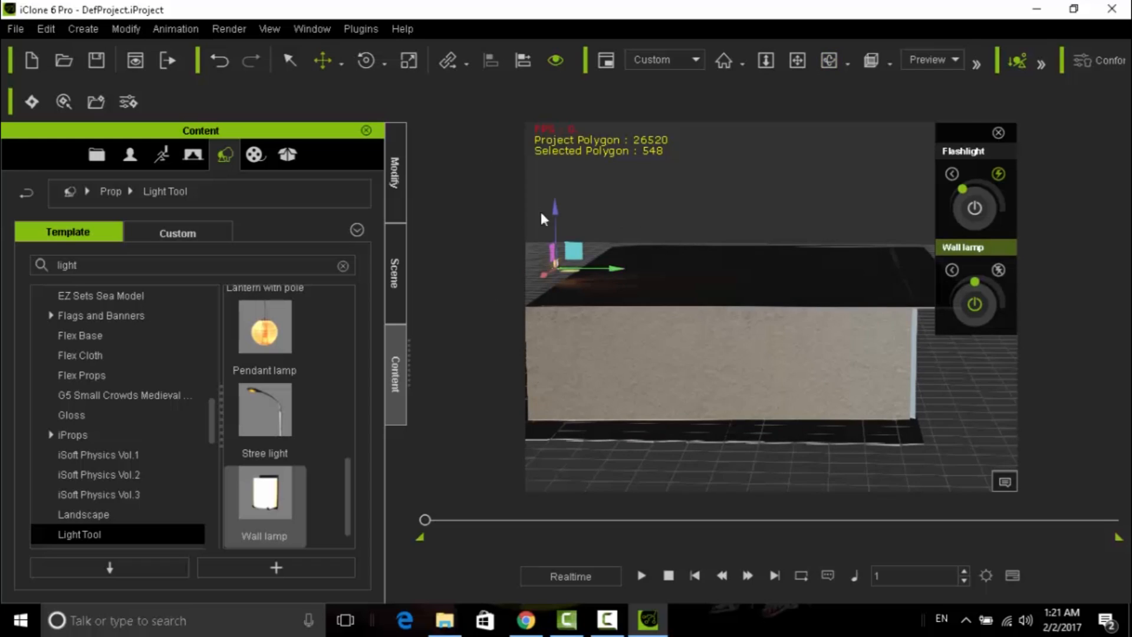
left_click_drag(609, 268, 854, 272)
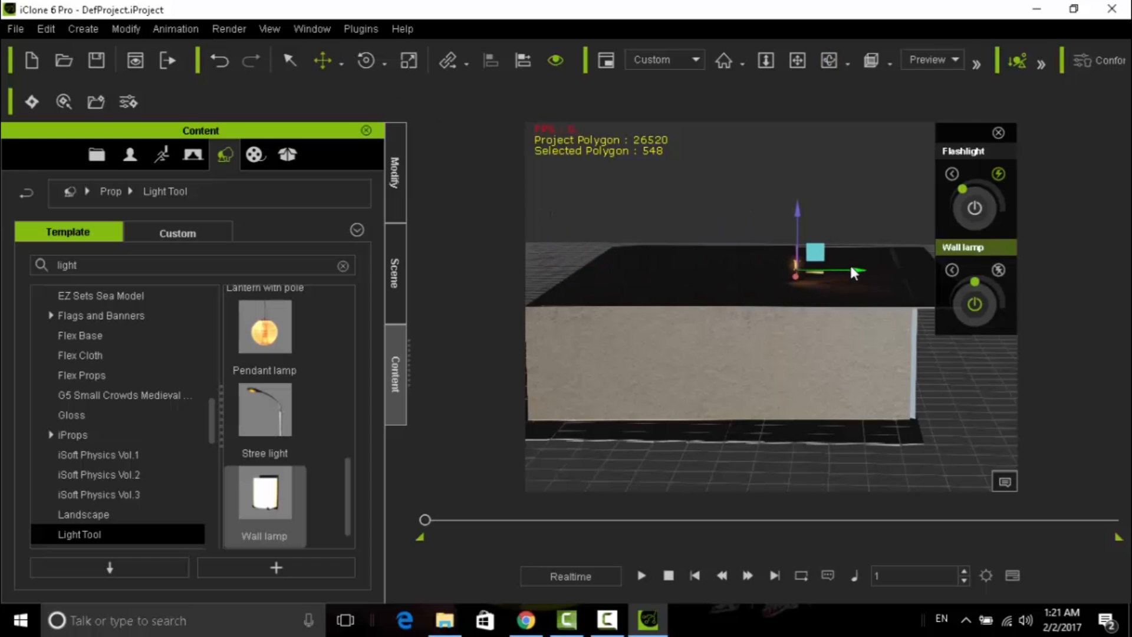
left_click_drag(796, 204, 795, 262)
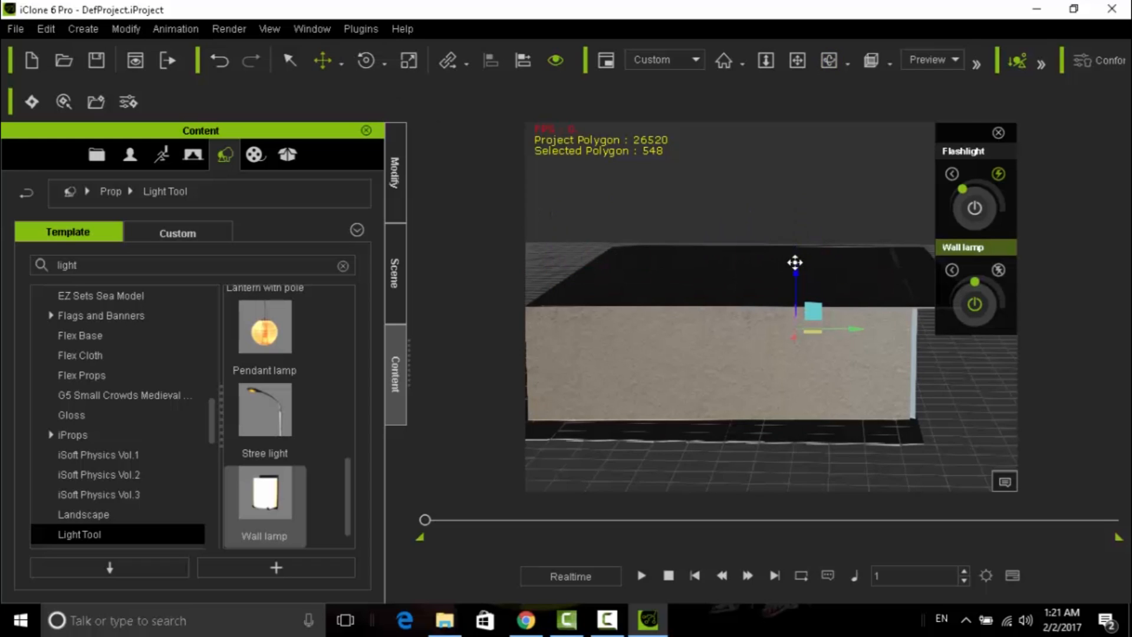
left_click_drag(854, 329, 817, 328)
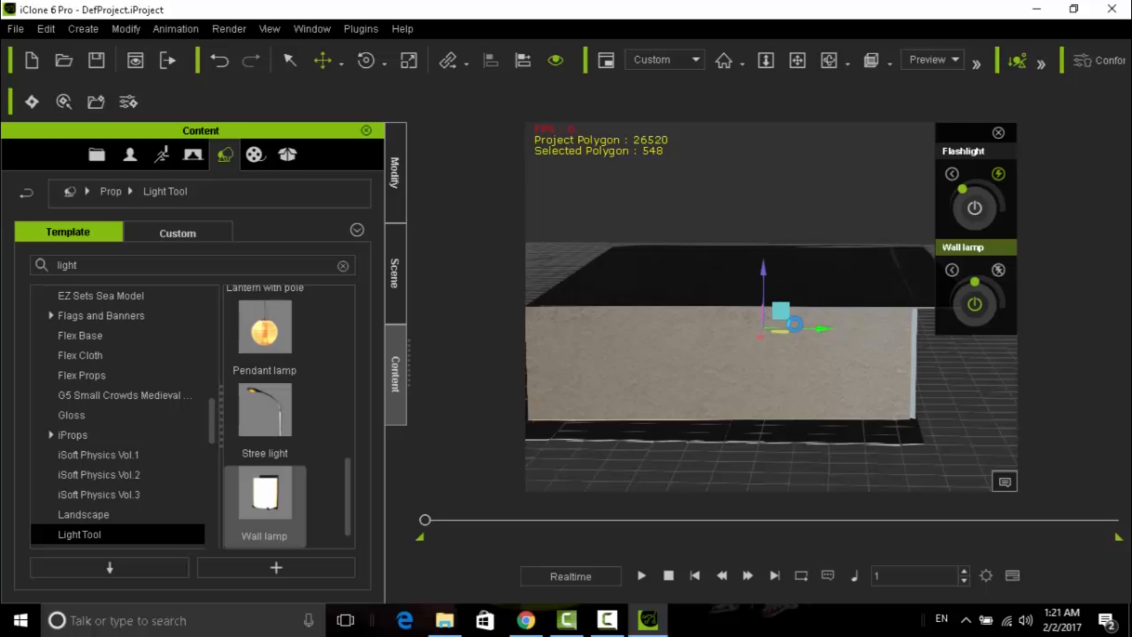
Step: Shift the wall lamp sideways to between the two leftmost doors of the interior wall and raise it slightly
left_click(829, 59)
left_click_drag(725, 199, 847, 374)
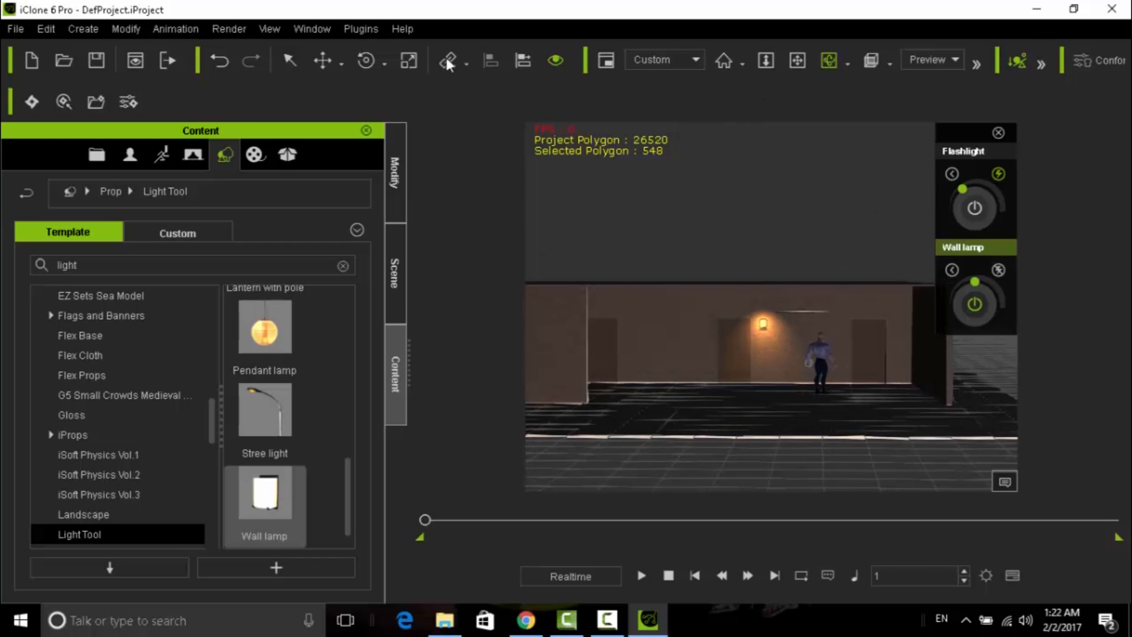
left_click(322, 59)
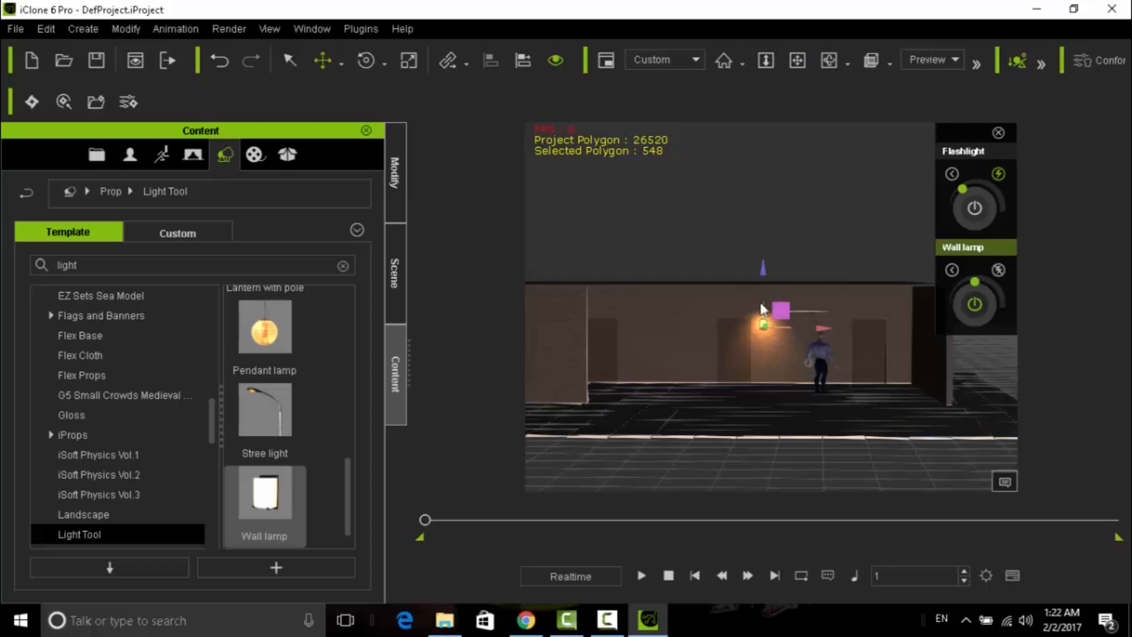
left_click_drag(816, 324, 723, 328)
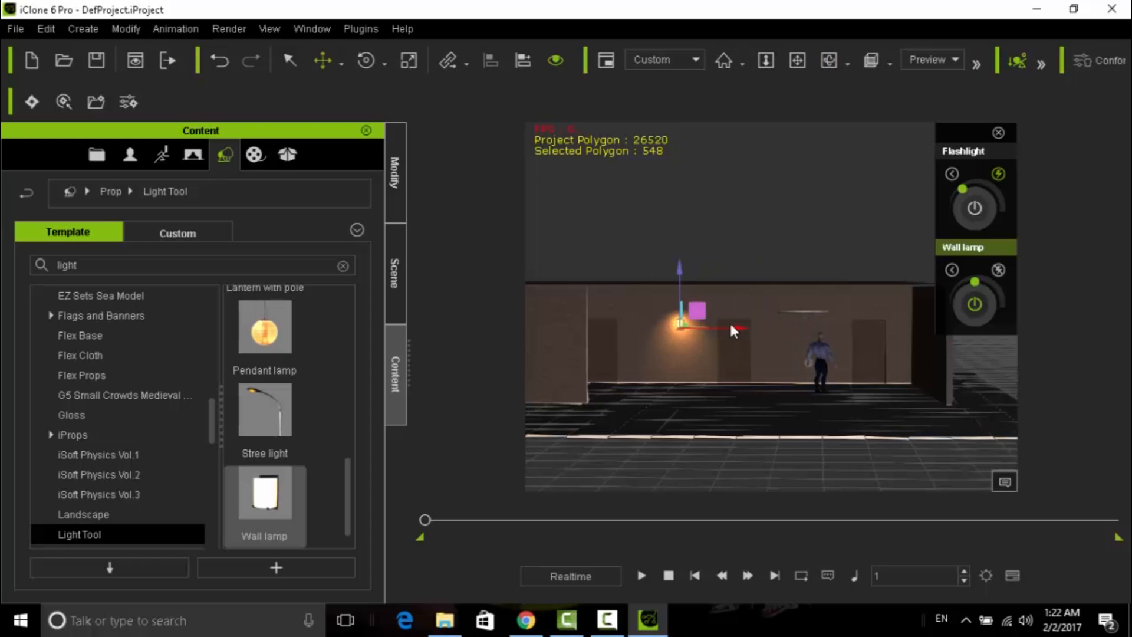
left_click_drag(681, 278, 677, 255)
scroll(702, 263, "up", 2)
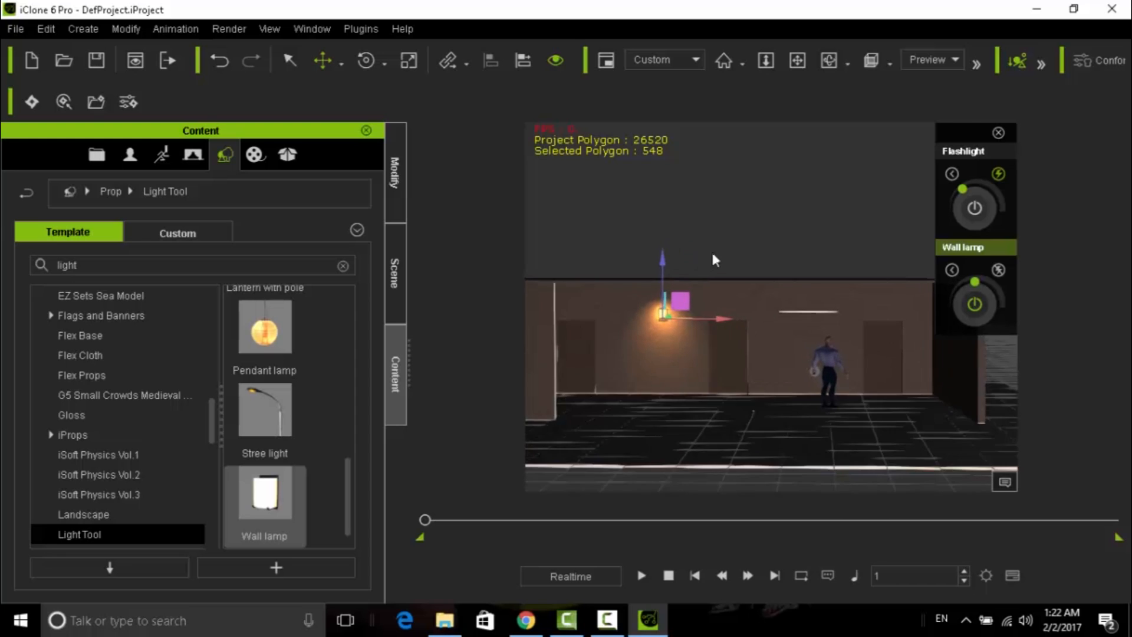
scroll(715, 260, "up", 2)
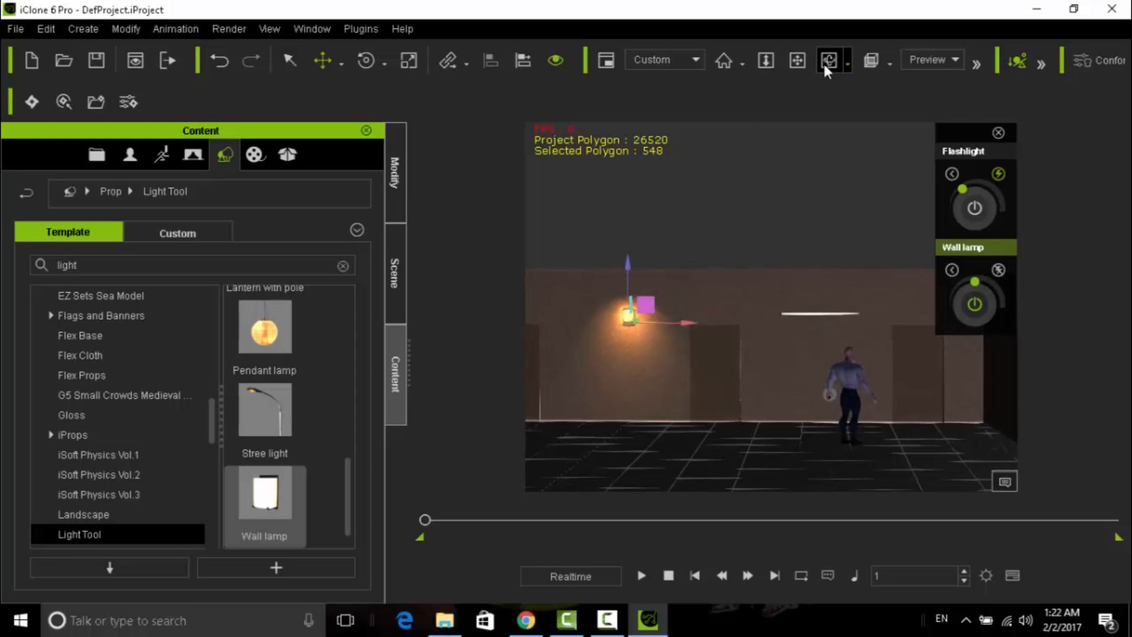
Step: Nudge the wall lamp's depth to fit it against the interior wall and increase its light intensity
left_click(827, 66)
left_click_drag(745, 289, 531, 321)
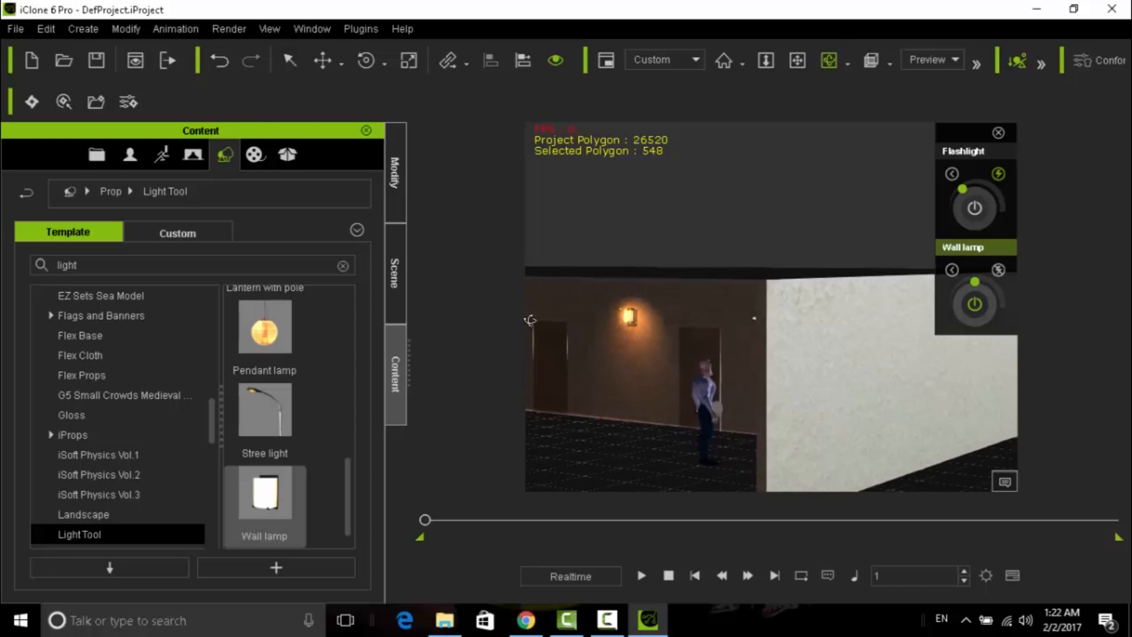
left_click(324, 59)
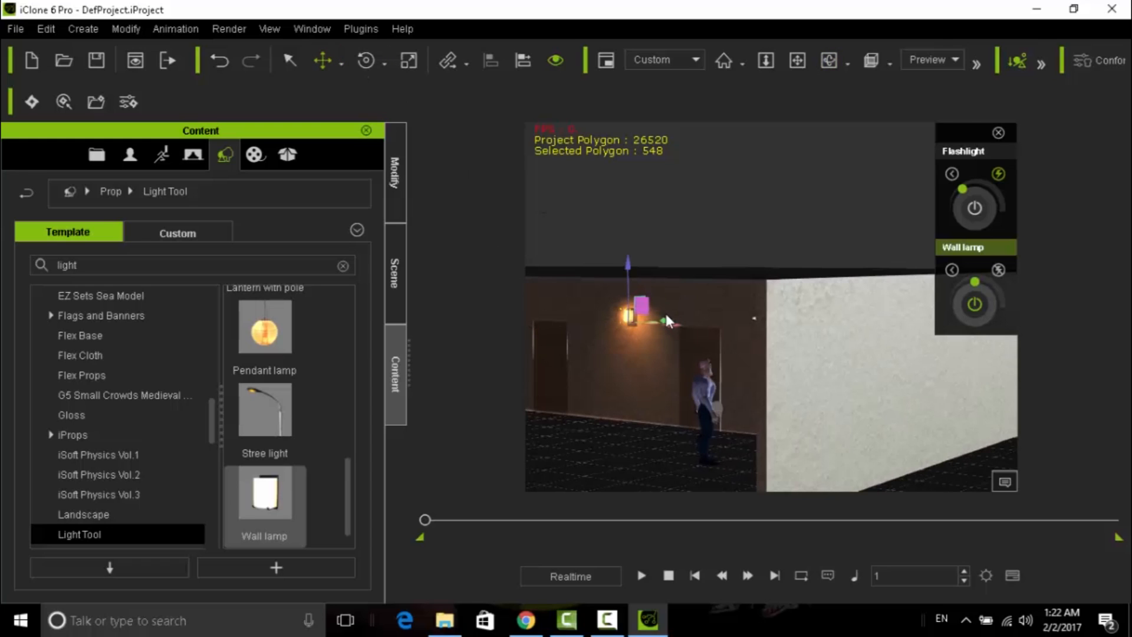
left_click_drag(664, 319, 665, 318)
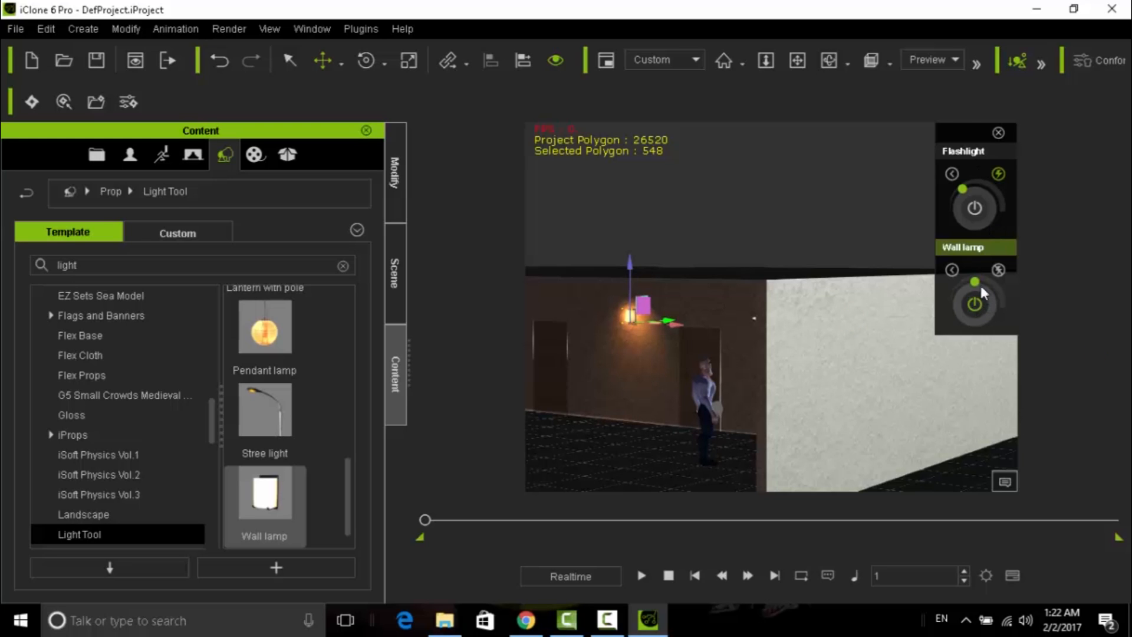
mouse_move(982, 281)
left_mouse_down()
mouse_move(991, 324)
mouse_move(953, 270)
mouse_move(988, 284)
mouse_move(998, 310)
mouse_move(975, 282)
mouse_move(954, 281)
mouse_move(979, 298)
left_mouse_up()
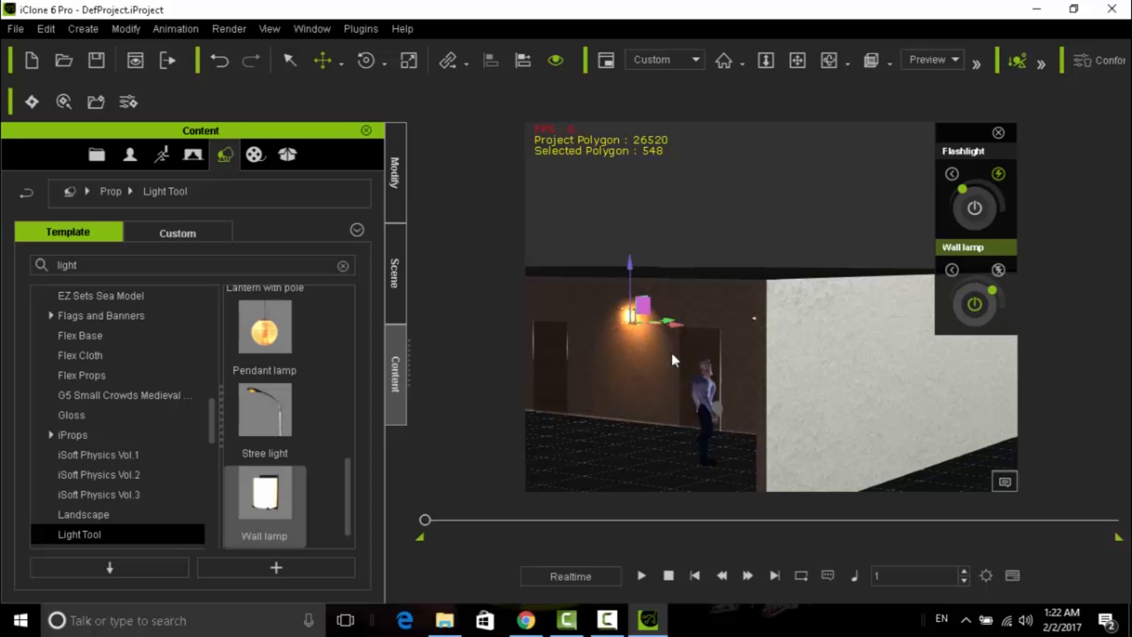
left_click(829, 60)
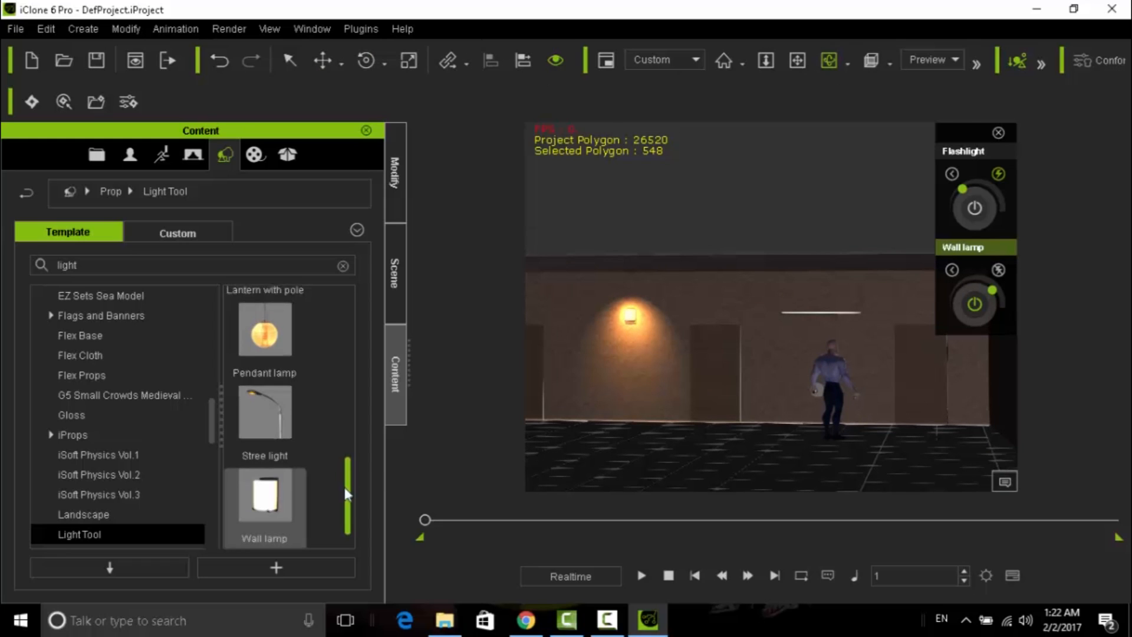
left_click_drag(675, 355, 683, 379)
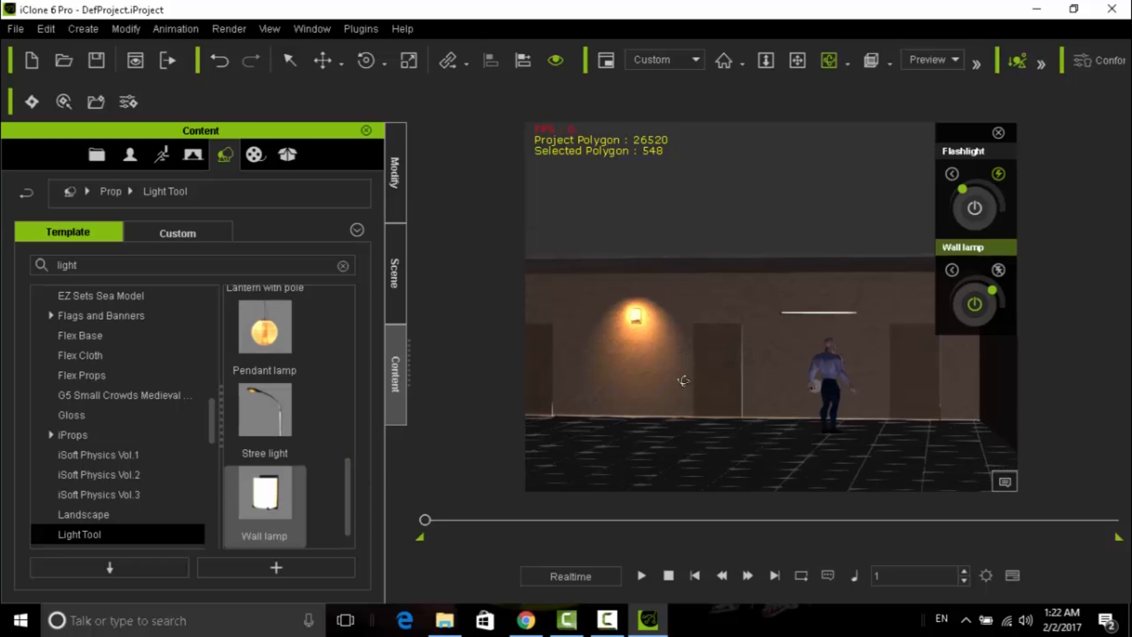
Step: Delete the thin white light bar floating above the character
left_click(288, 60)
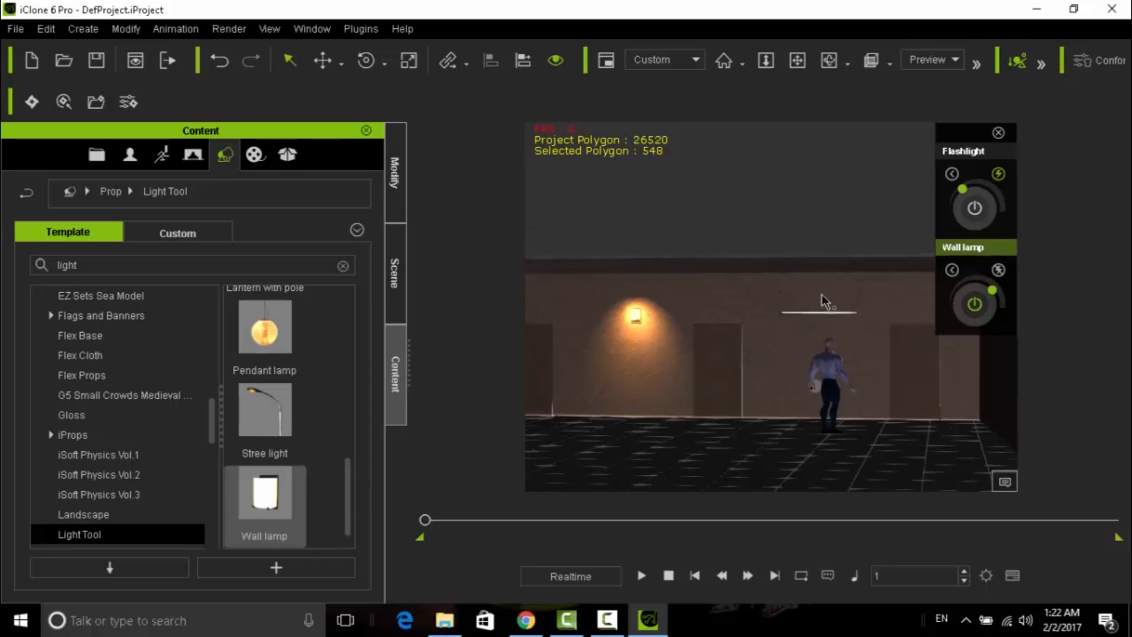
left_click(829, 315)
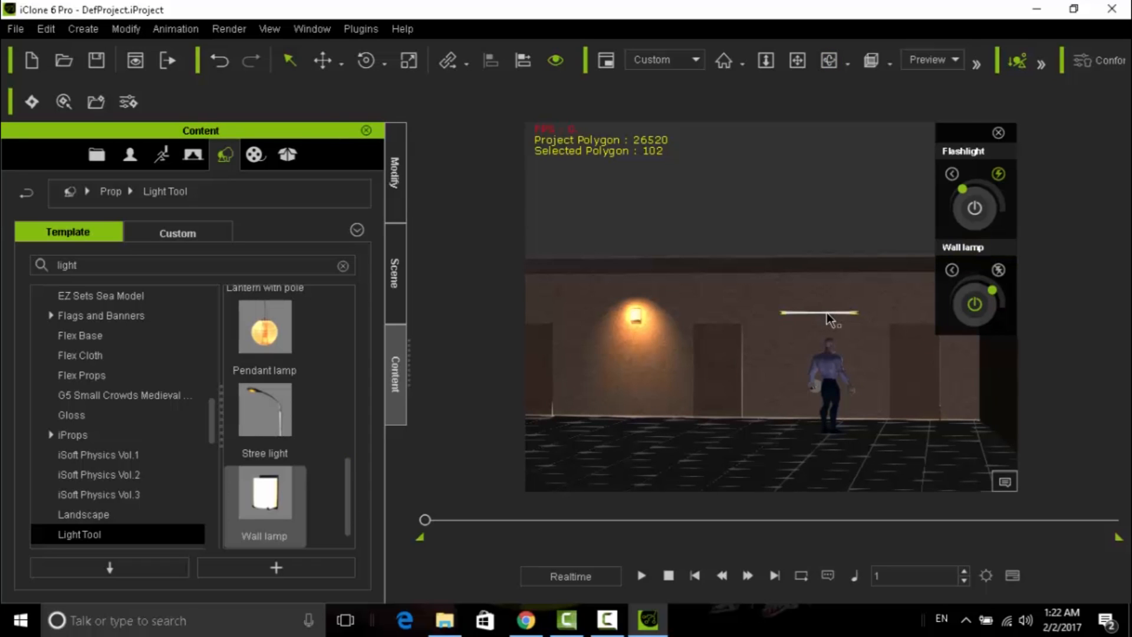
key("Delete")
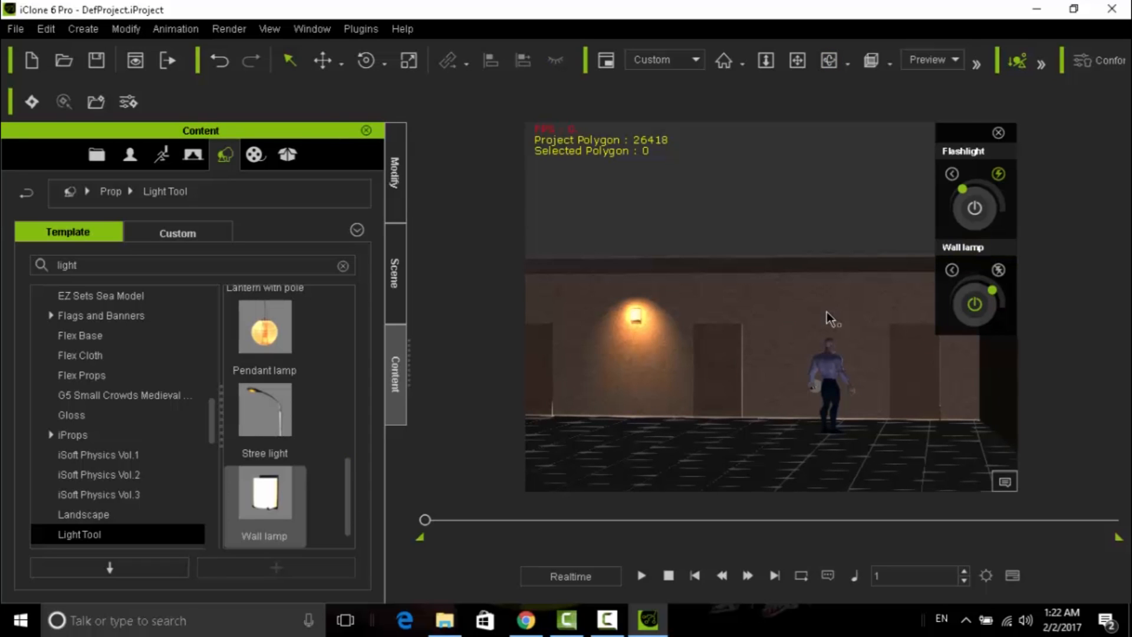
Step: Duplicate the wall lamp sideways along the wall so the copy sits between the middle and right doors
left_click(636, 321)
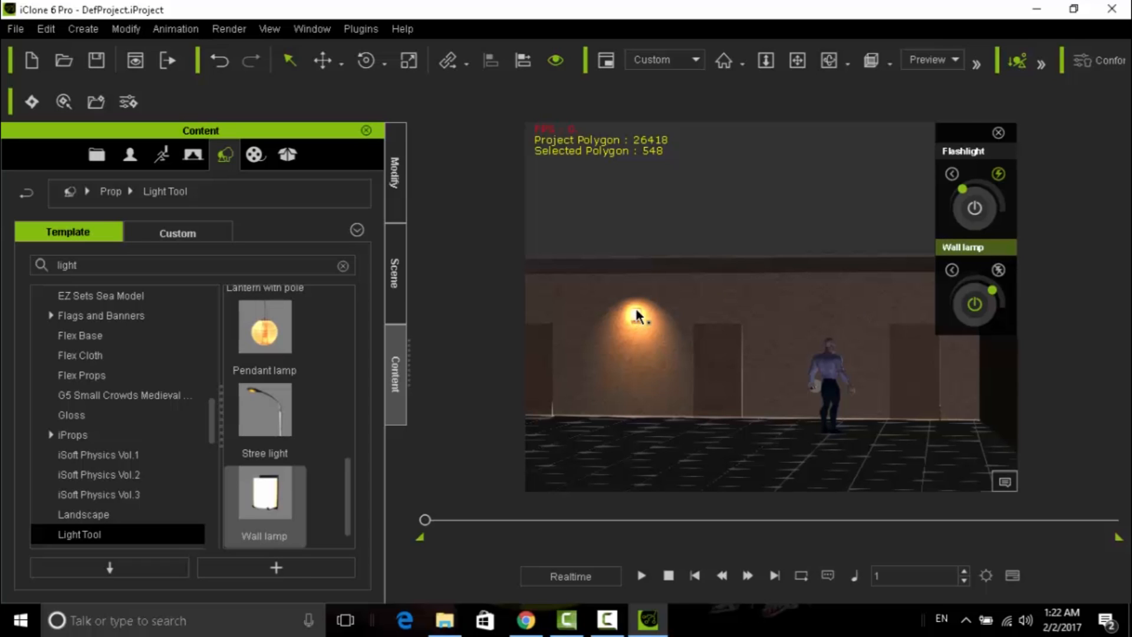
left_click(321, 60)
left_click_drag(692, 321, 886, 331, "ctrl")
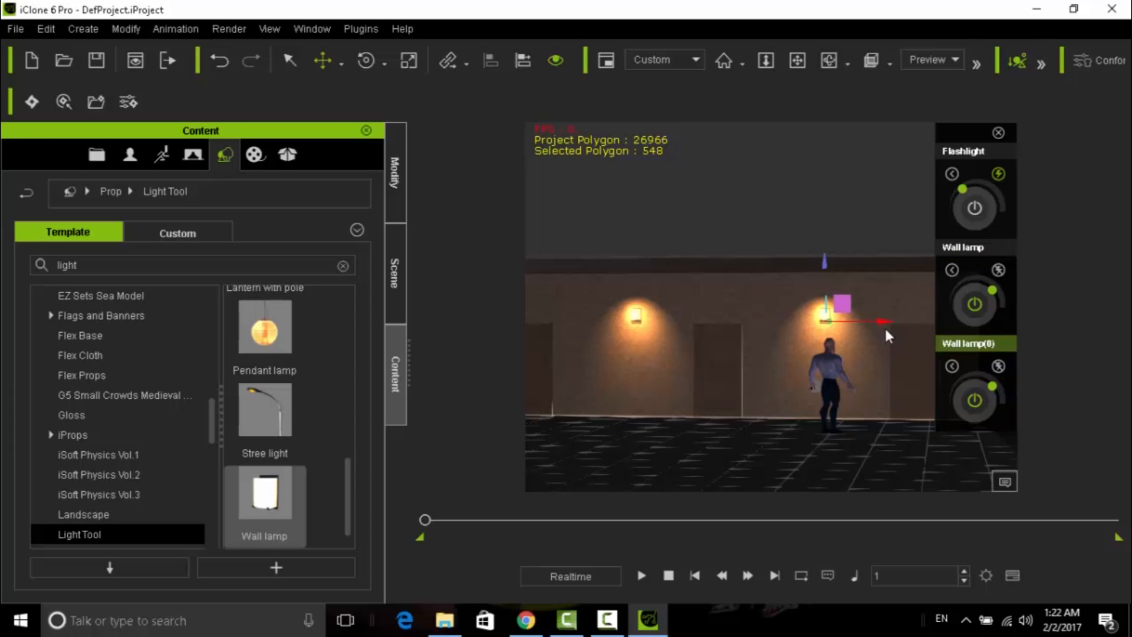
Step: Raise both wall lamps to just below the roof at matching heights
left_click_drag(792, 184, 738, 364)
left_click(323, 60)
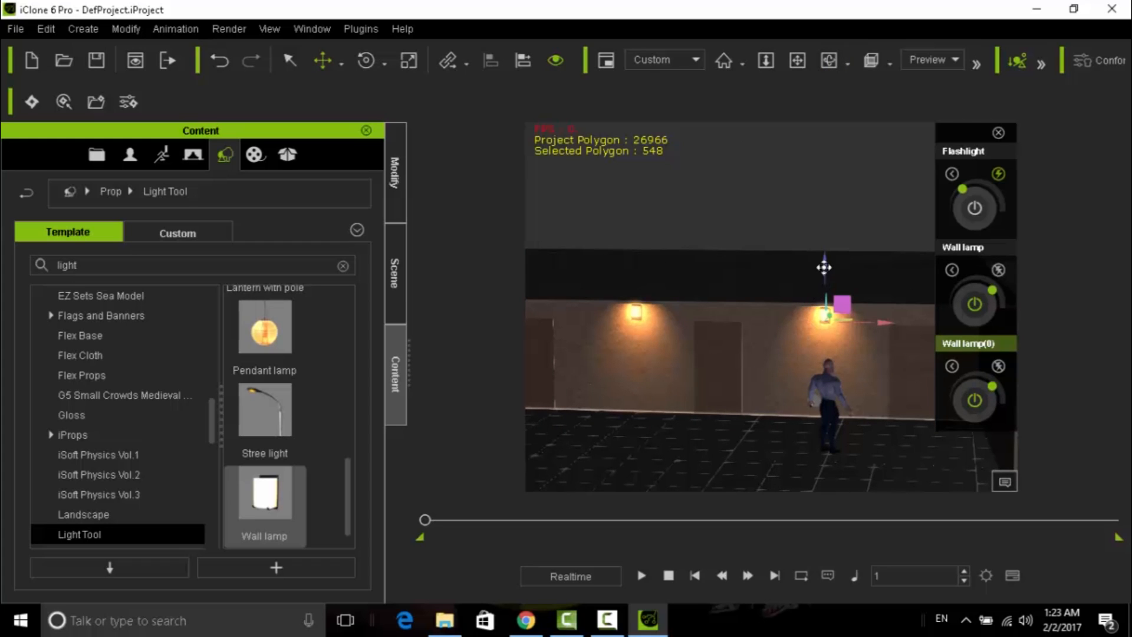
left_click_drag(824, 265, 824, 253)
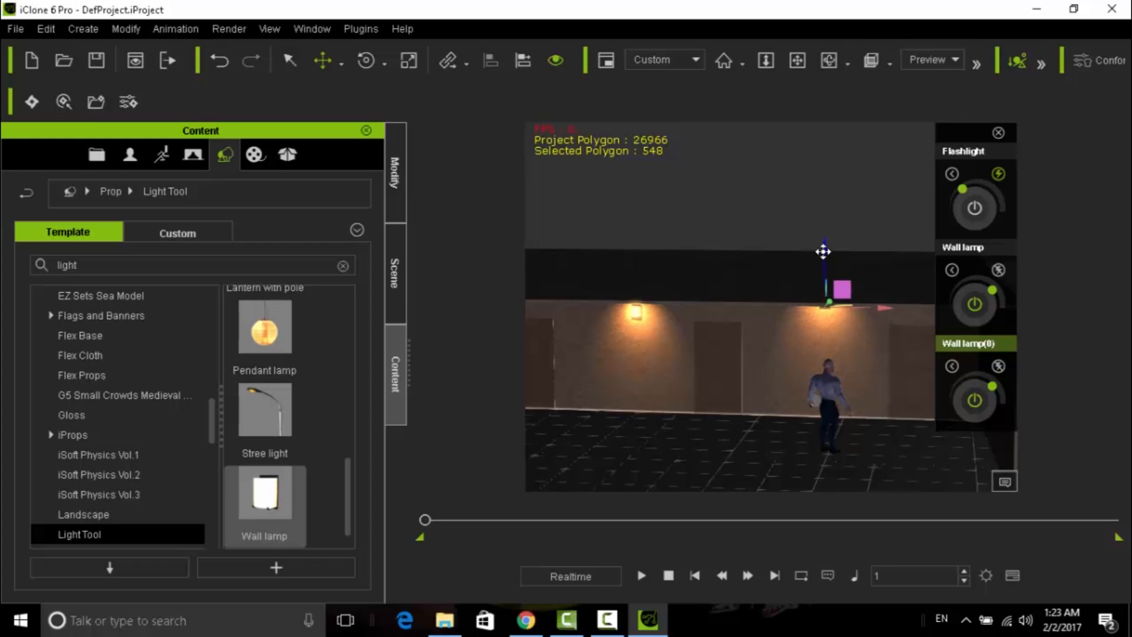
left_click(640, 319)
left_click_drag(635, 261, 632, 248)
left_click(829, 59)
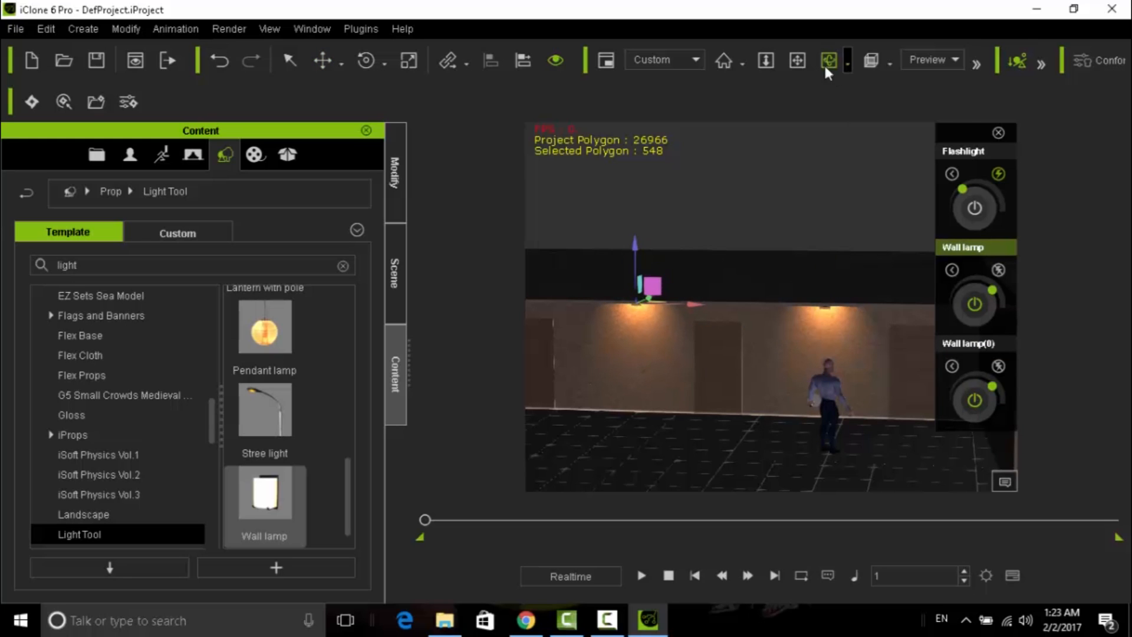
left_click_drag(705, 392, 790, 371)
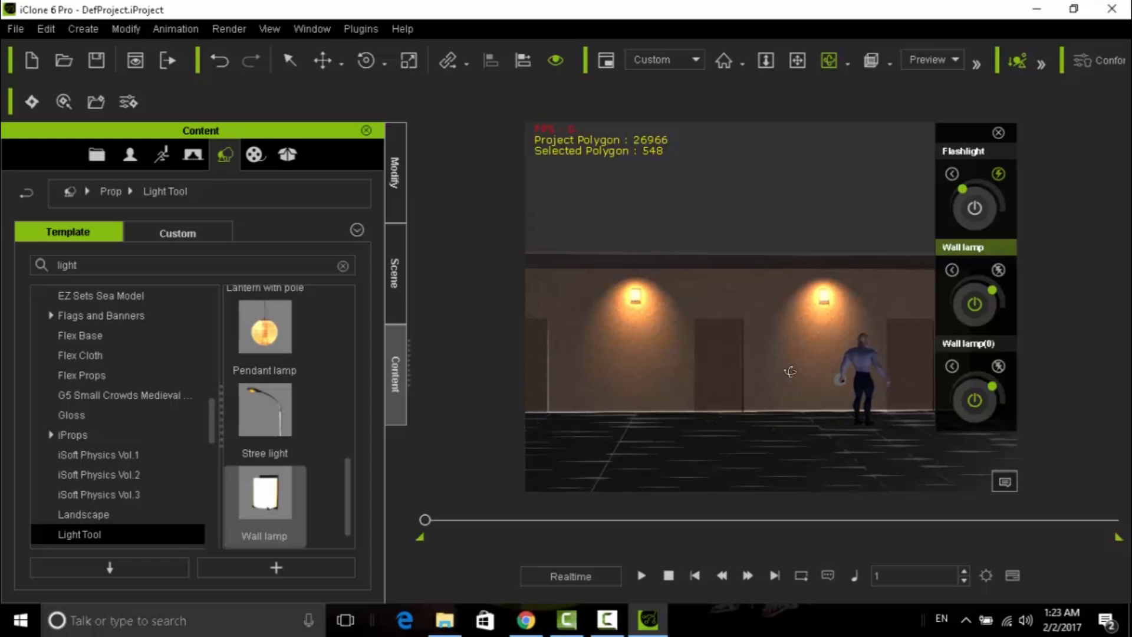
Step: Toggle the character's flashlight on and off to compare it with the wall lamps' lighting
left_click(977, 218)
left_click(975, 210)
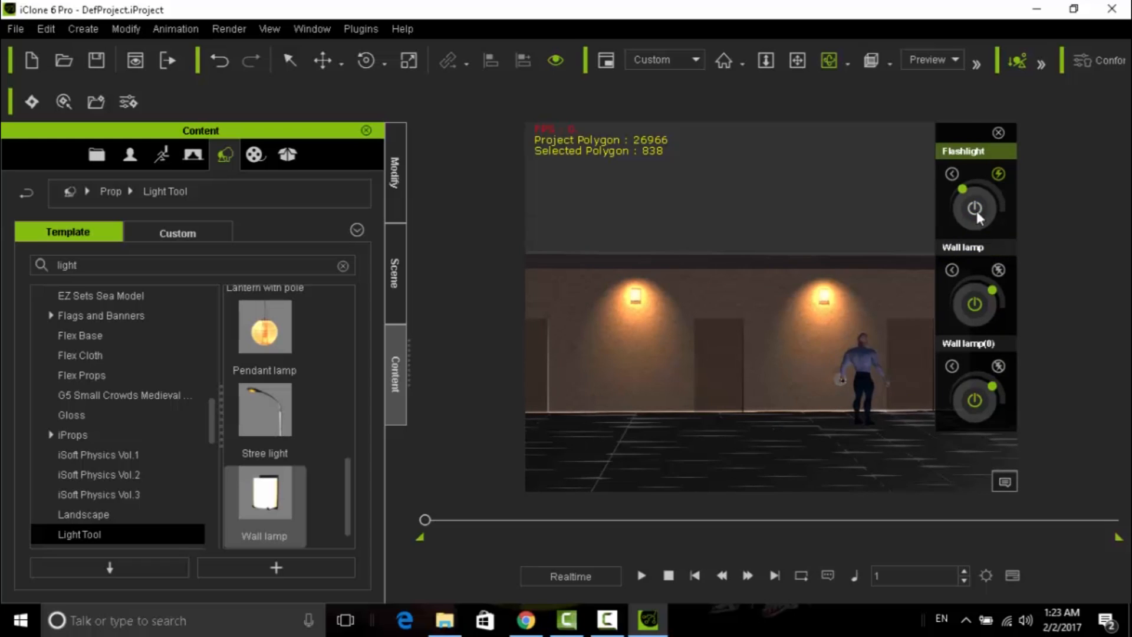
left_click(975, 210)
left_click(975, 209)
Step: Examine the wall lamps' glow on the wall and the character from several close and angled views
scroll(795, 368, "up", 8)
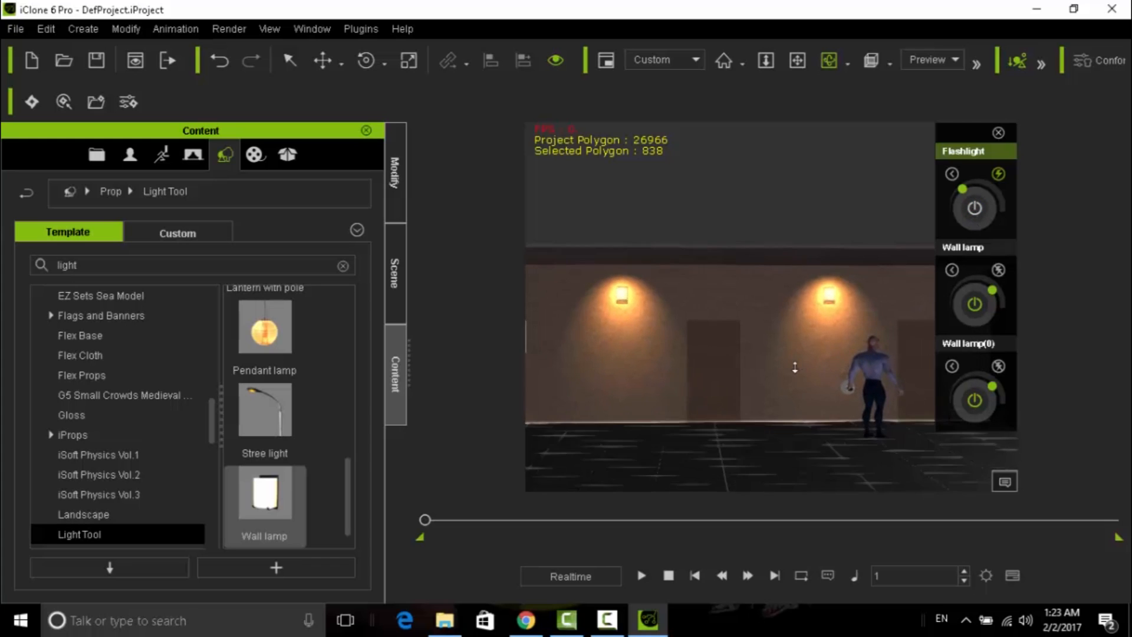
left_click_drag(807, 475, 795, 420)
scroll(790, 420, "down", 4)
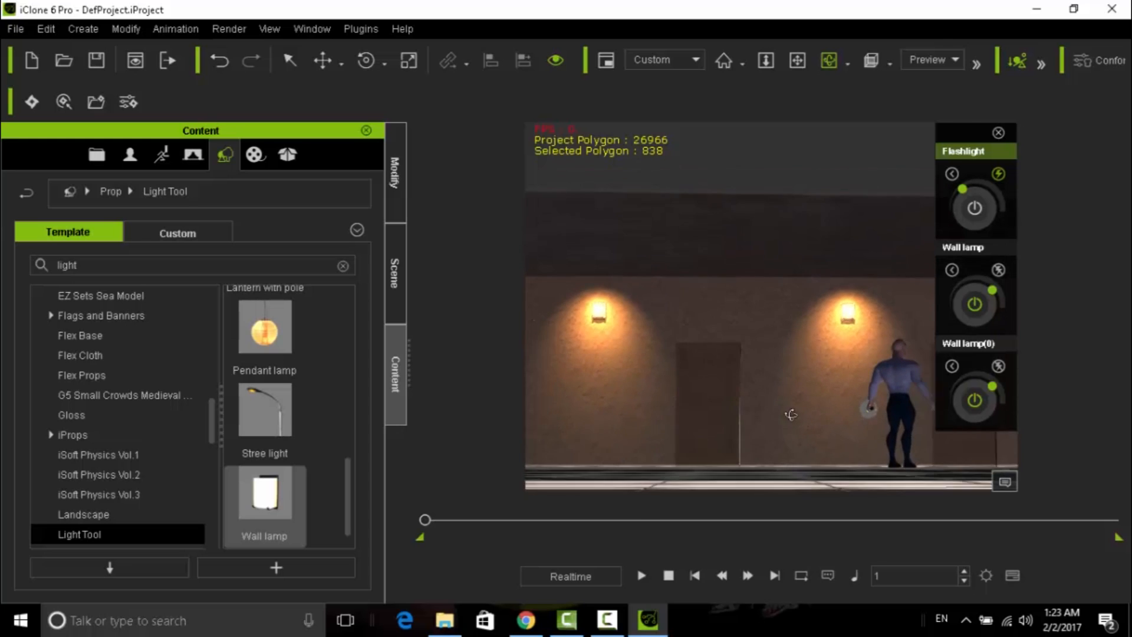
left_click_drag(780, 380, 817, 411)
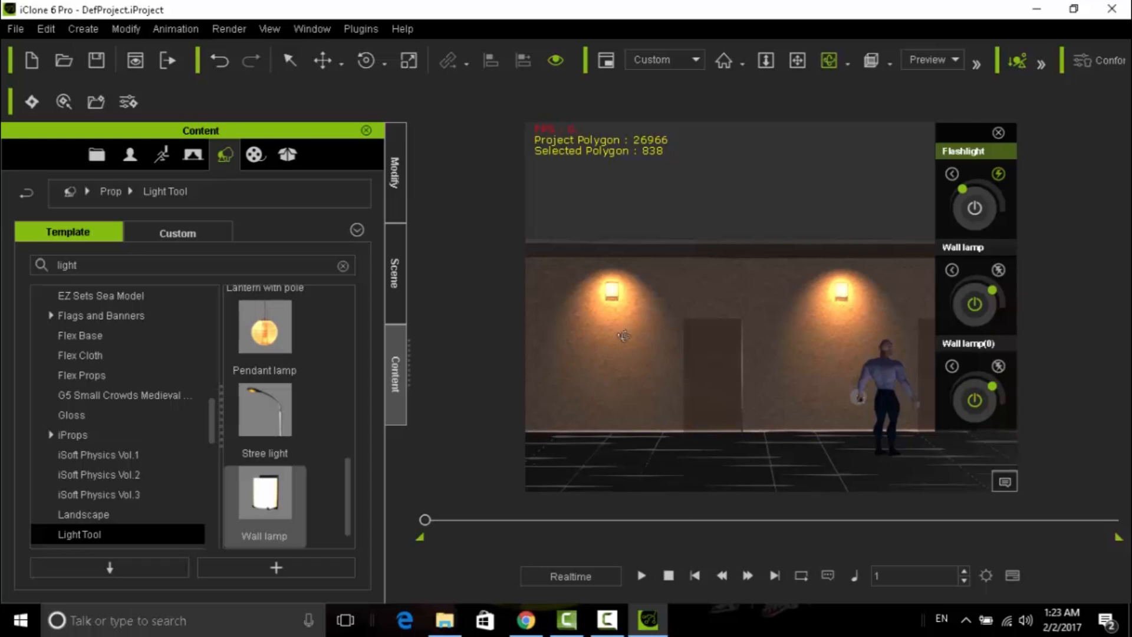
scroll(735, 359, "down", 2)
scroll(735, 374, "up", 7)
scroll(750, 394, "up", 2)
left_click_drag(787, 427, 793, 292)
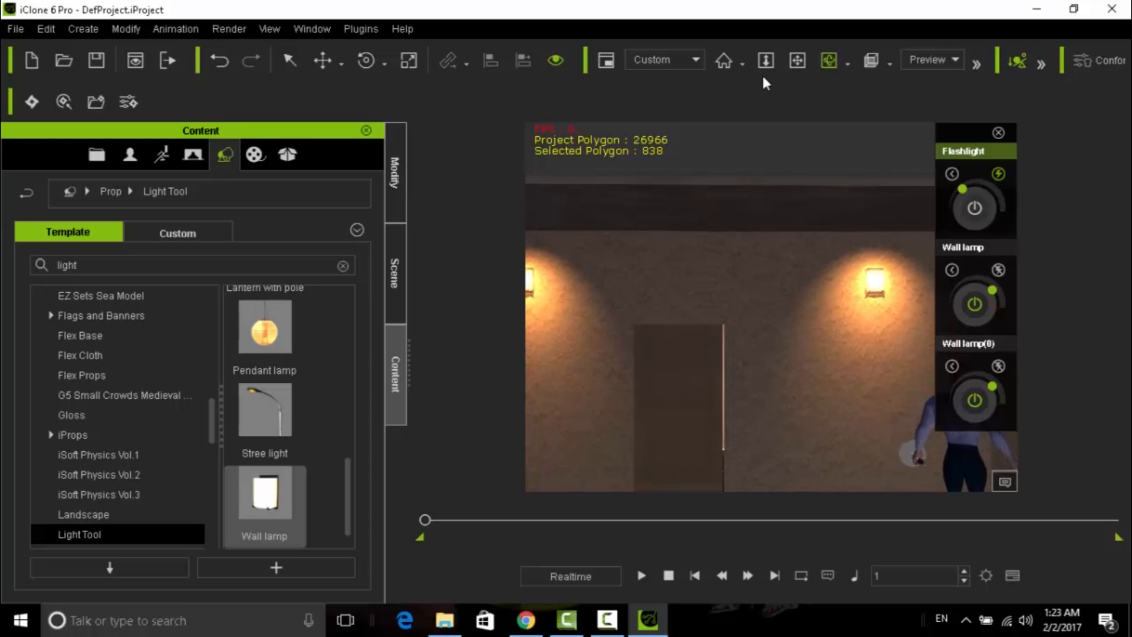
left_click(797, 61)
left_click_drag(838, 381, 674, 352)
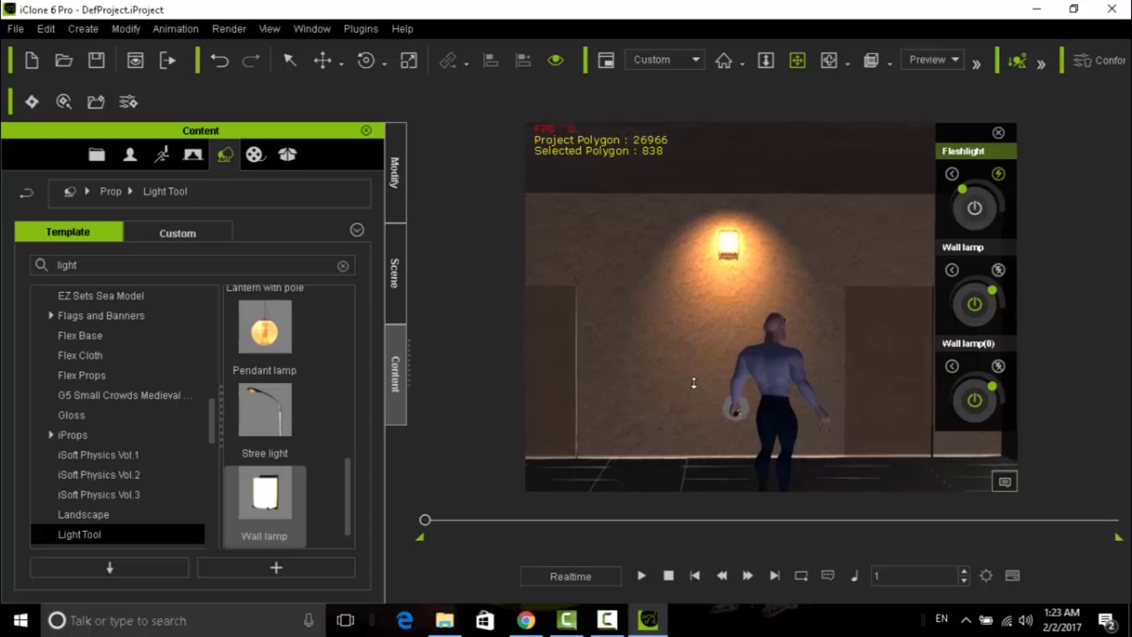
left_click_drag(791, 434, 761, 423)
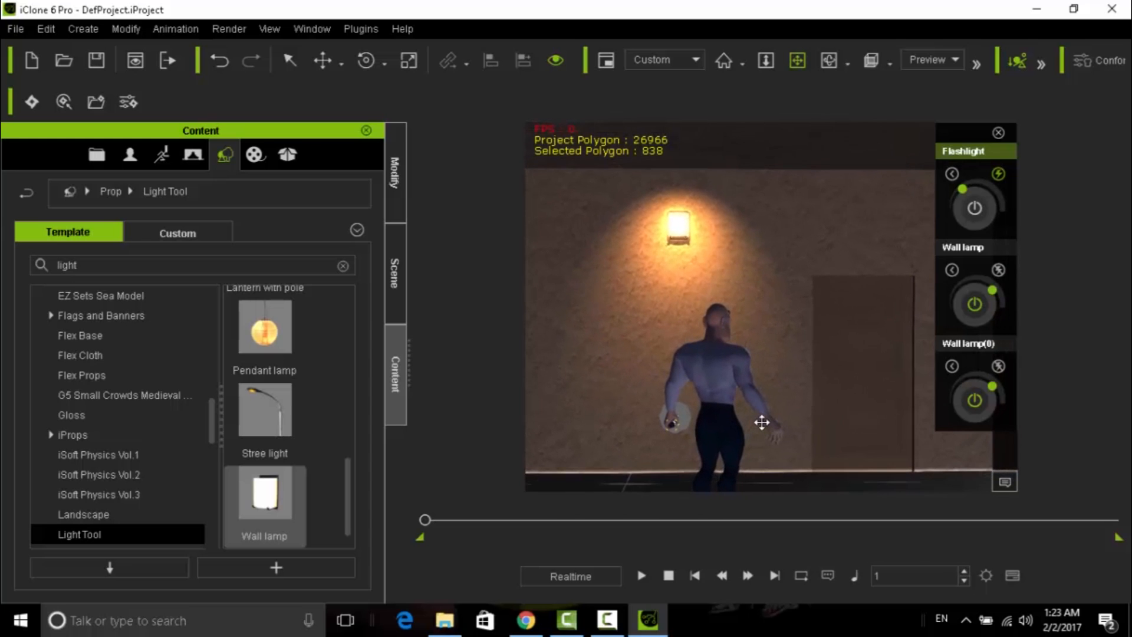
left_click(828, 64)
left_click_drag(835, 287, 641, 346)
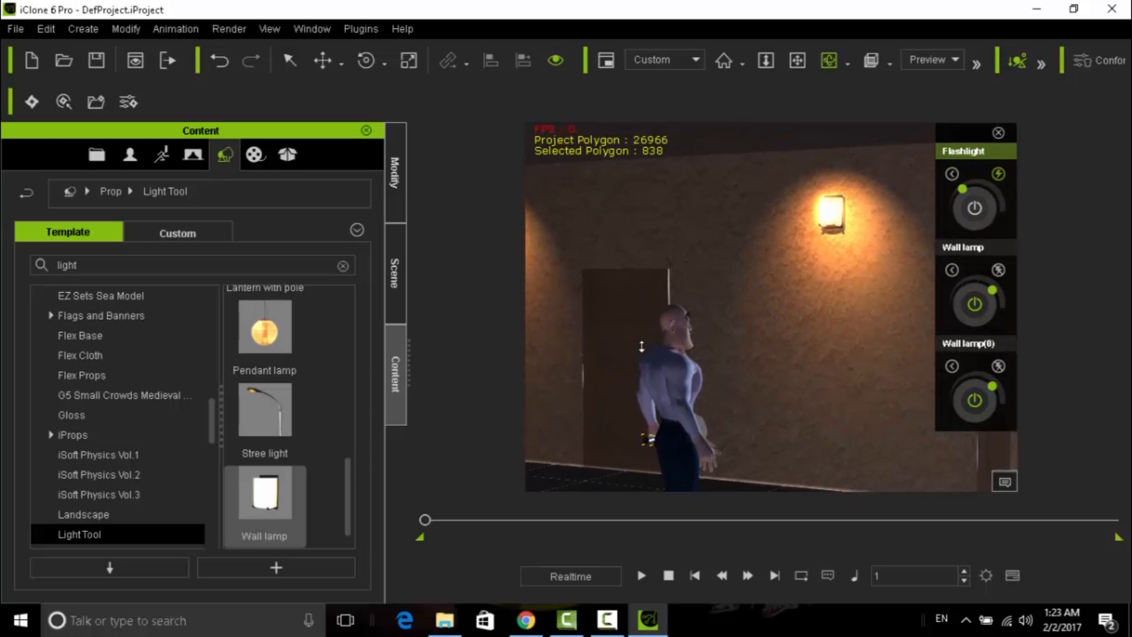
Step: Show the Mini Viewport, undock and enlarge it to compare the lamp lighting from another angle, and hide it again
left_click(304, 30)
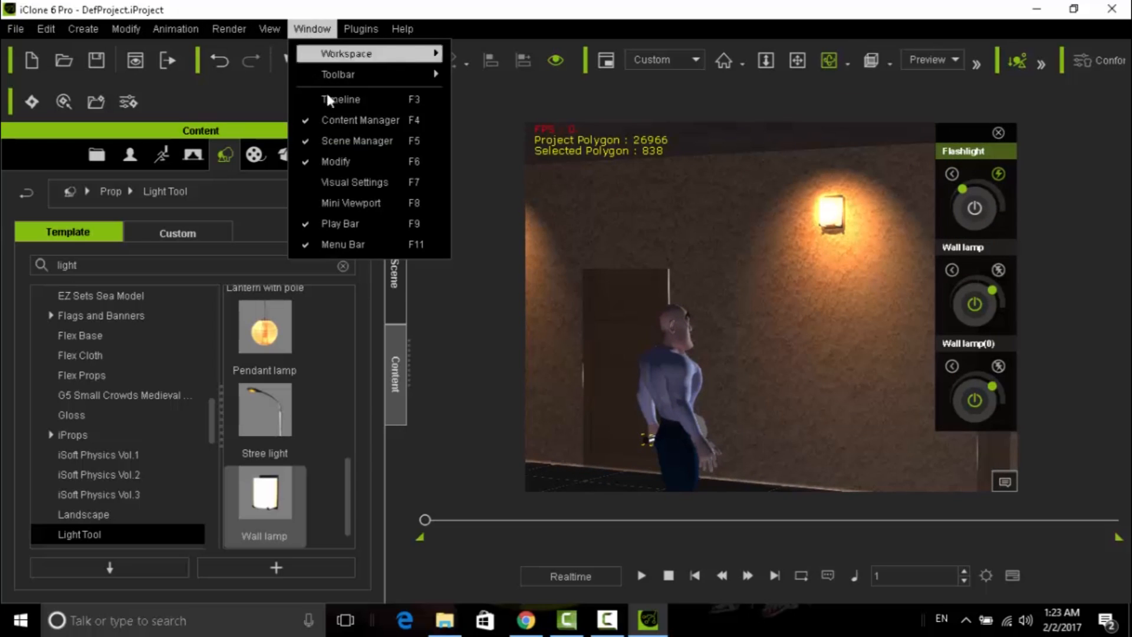
left_click(349, 206)
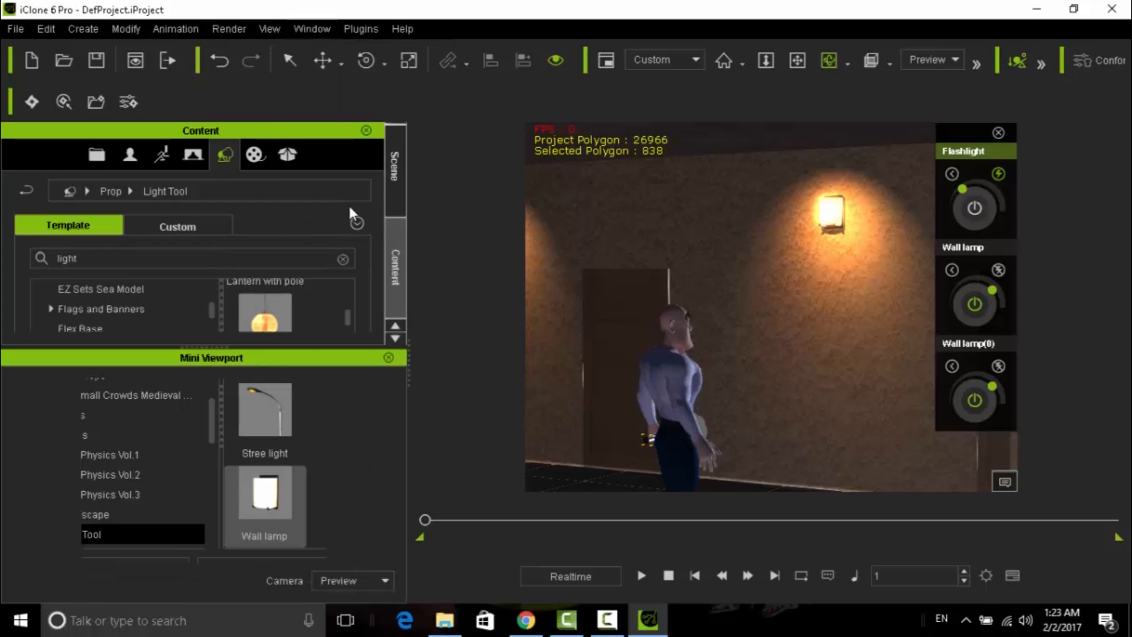
left_click_drag(250, 362, 478, 236)
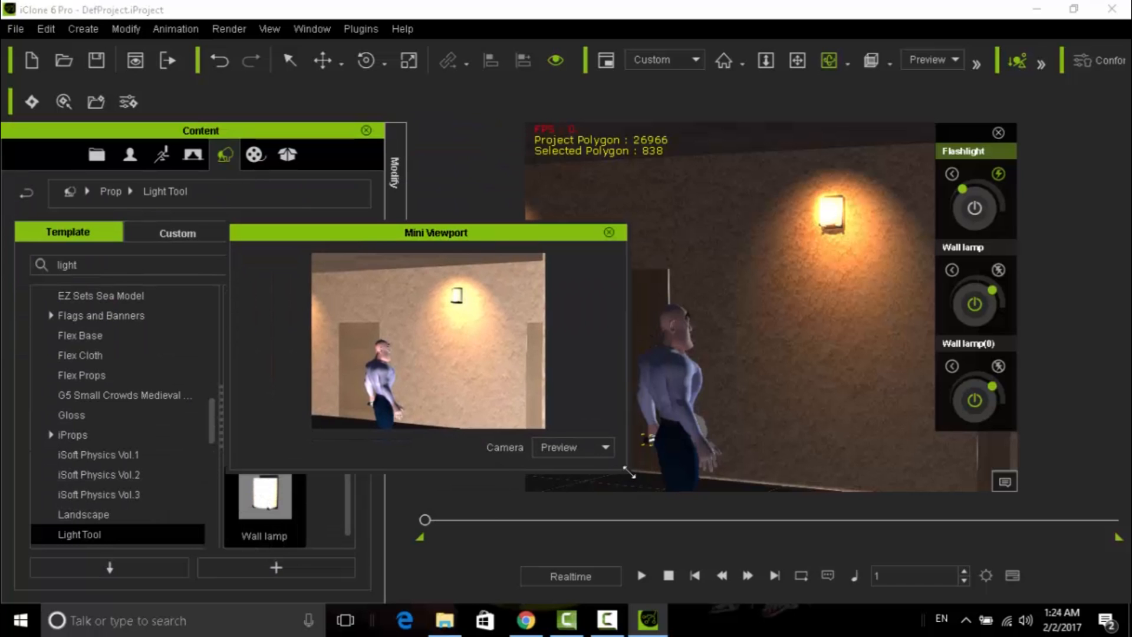
left_click_drag(628, 472, 725, 611)
left_click_drag(566, 233, 463, 303)
left_click_drag(792, 332, 815, 360)
left_click_drag(613, 357, 725, 375)
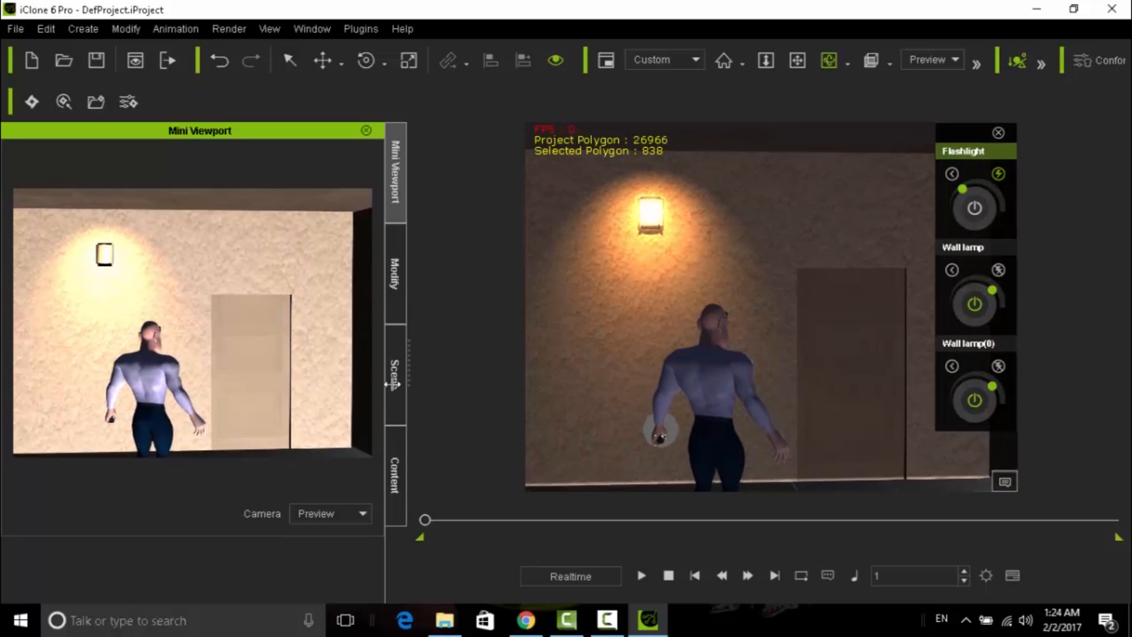
left_click(312, 32)
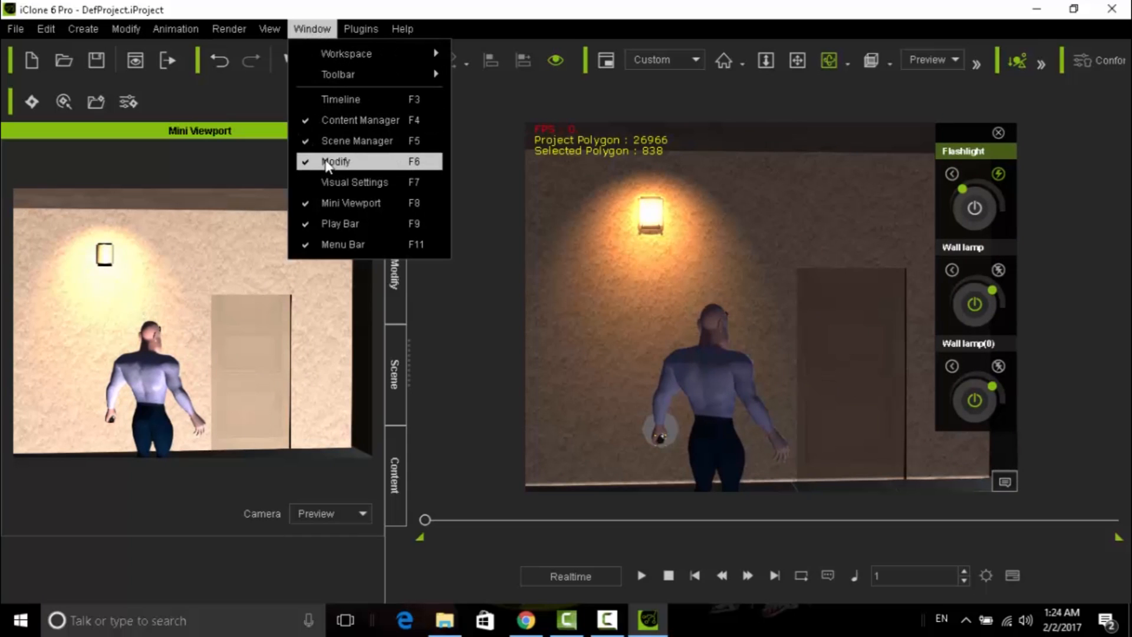
left_click(313, 203)
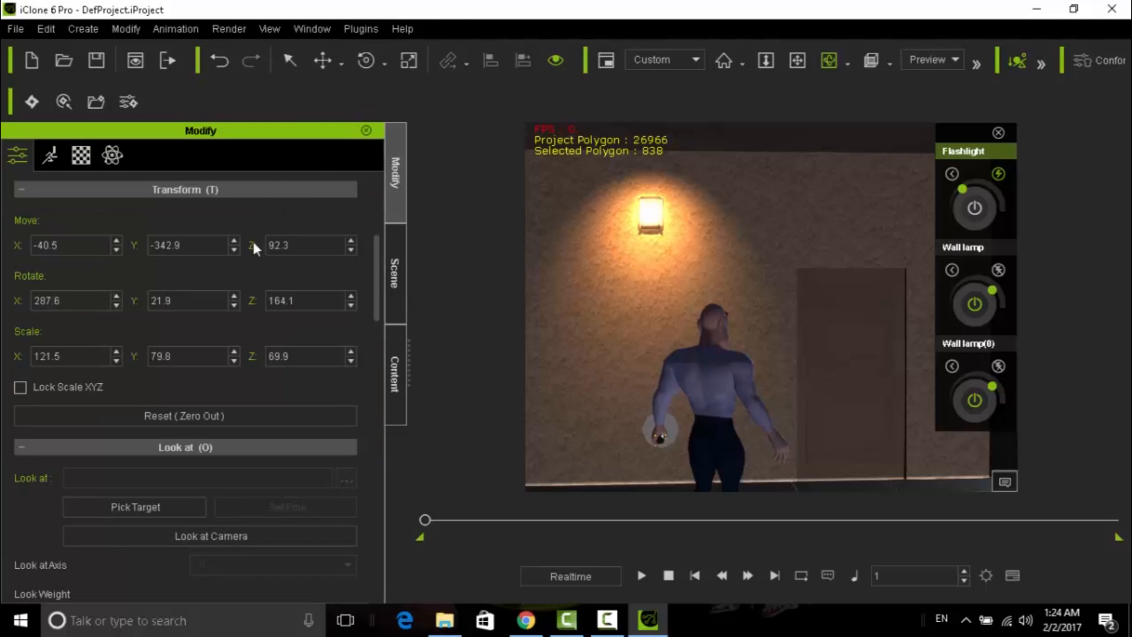
Step: View the wall lamp and character from the front, and look through the Light Tool props in the content library
scroll(681, 355, "up", 2)
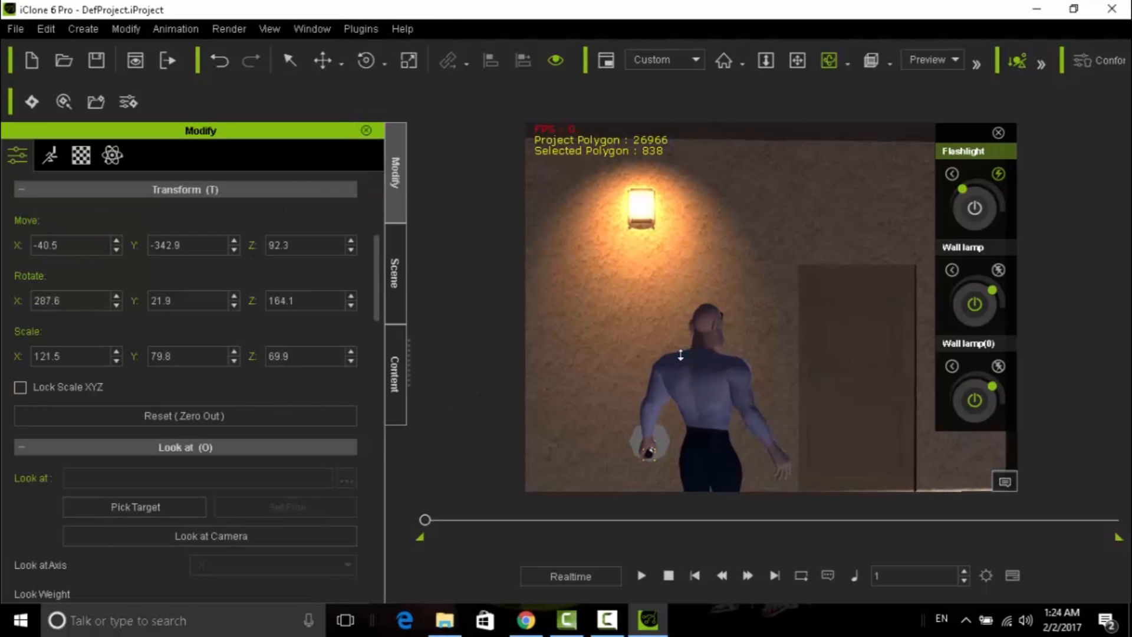
scroll(695, 372, "down", 5)
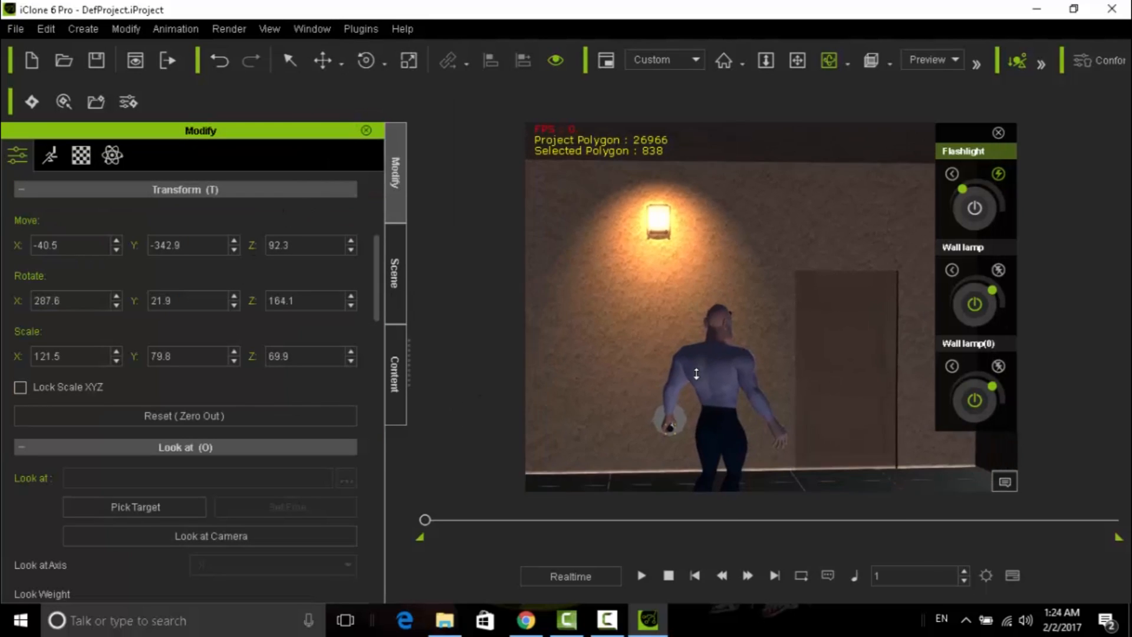
left_click_drag(691, 368, 552, 312)
left_click(394, 285)
left_click(395, 376)
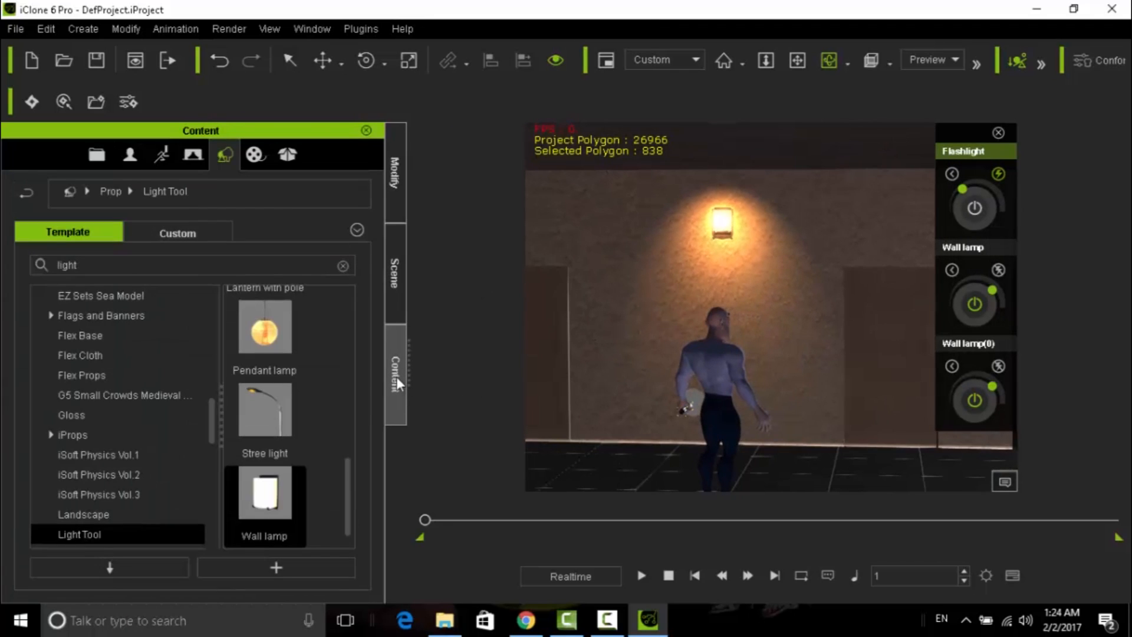
left_click_drag(350, 475, 351, 320)
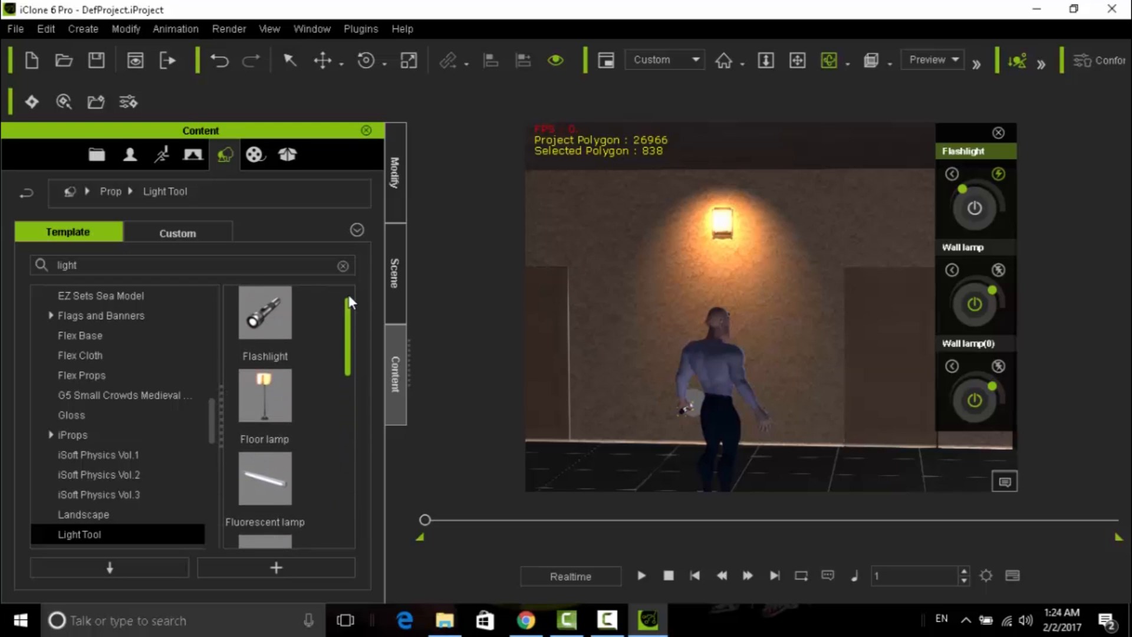
scroll(272, 390, "down", 5)
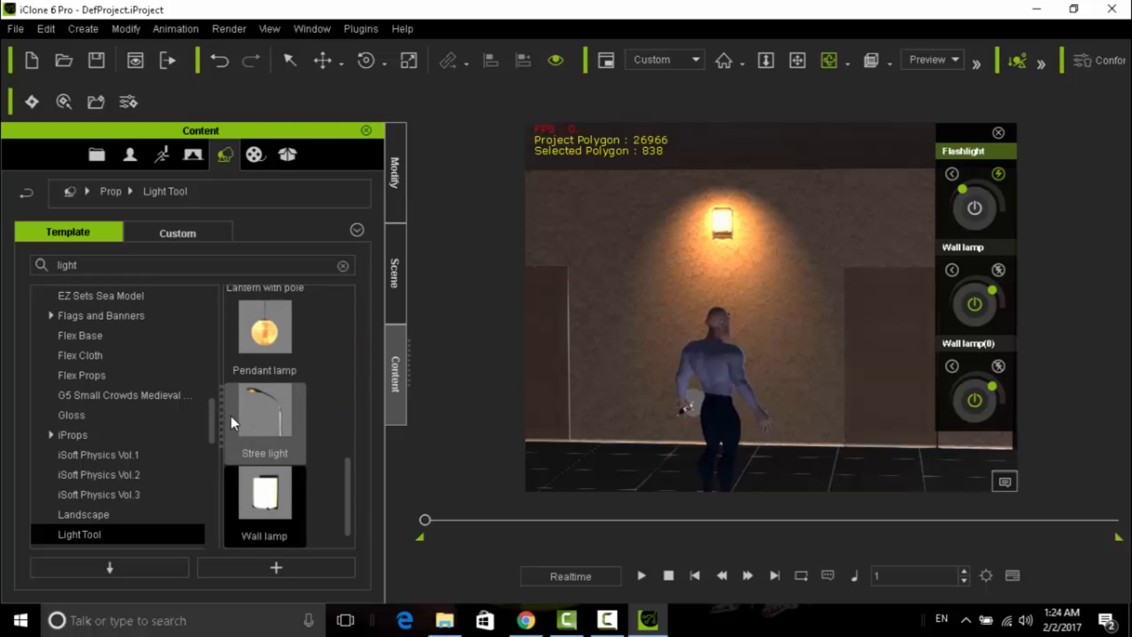
Step: Search the prop templates for "chair", widening the search from the Light Tool folder to the whole SetTemplate library
left_click_drag(210, 416, 213, 300)
left_click_drag(125, 267, 11, 259)
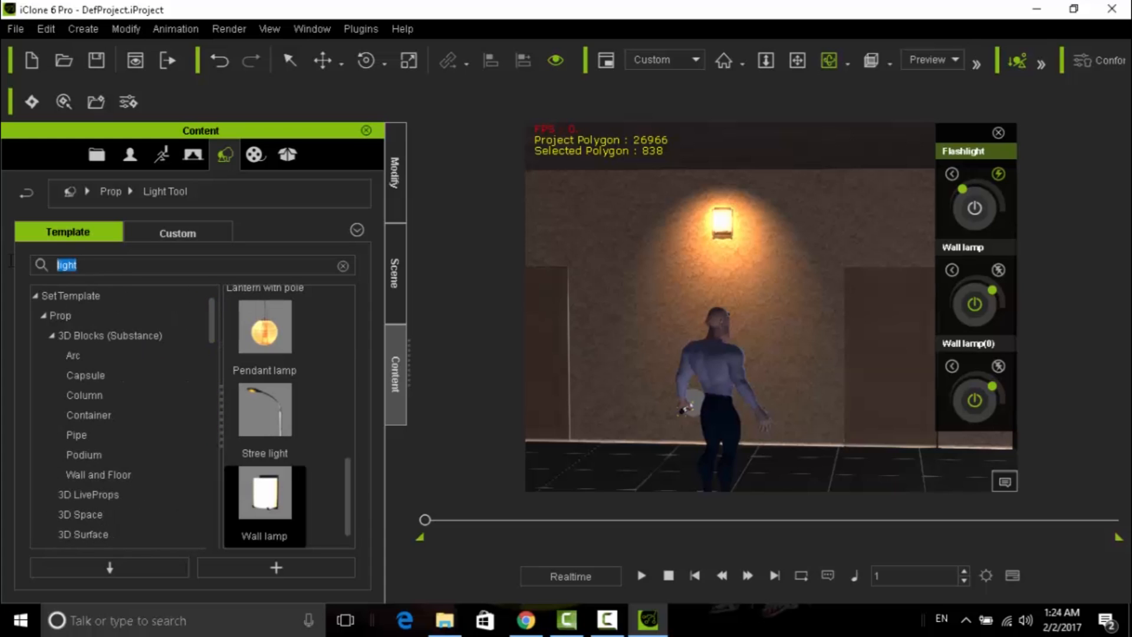
type("chair")
left_click(200, 352)
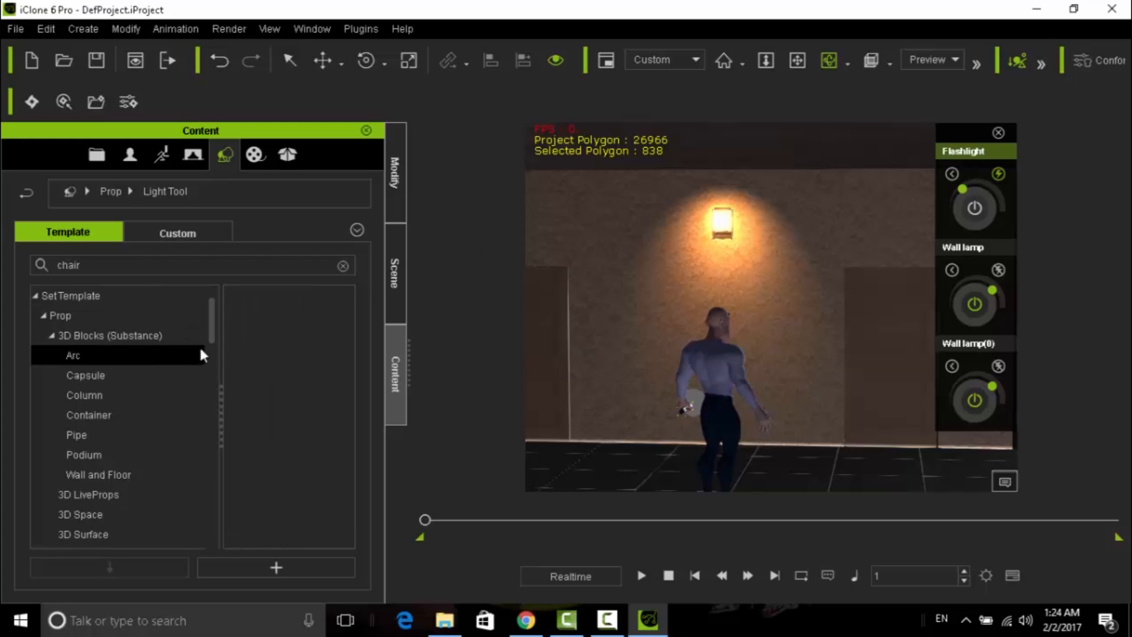
left_click(64, 293)
left_click(132, 265)
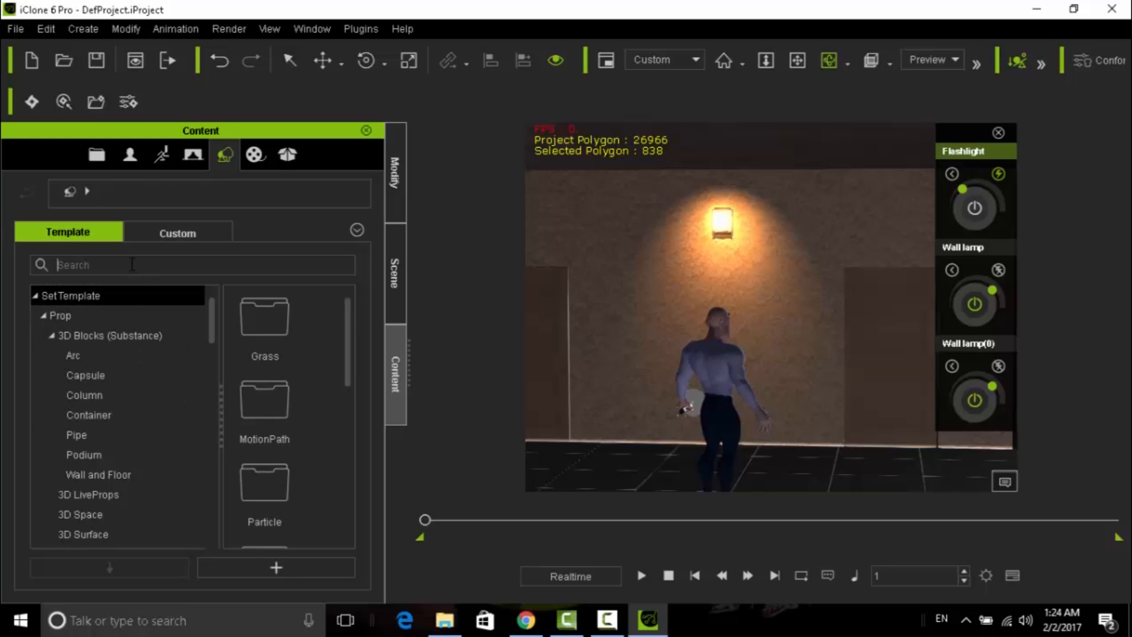
type("c")
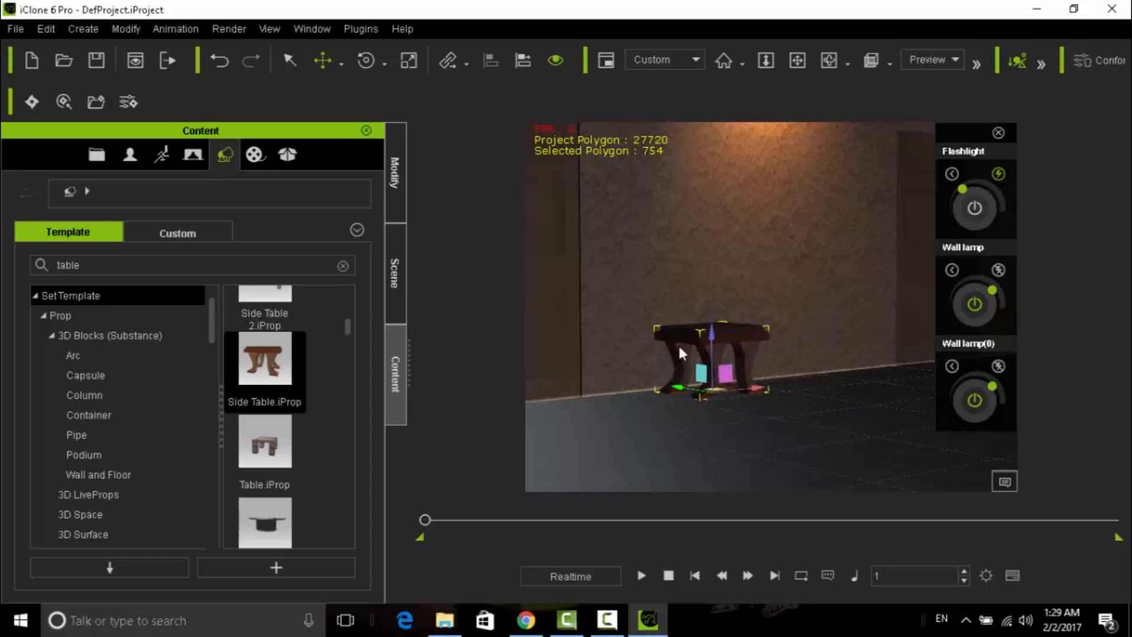
Step: Slide the side table along the wall so it stands beneath the wall lamp's glow, and look through further table props
left_click_drag(671, 345, 677, 342)
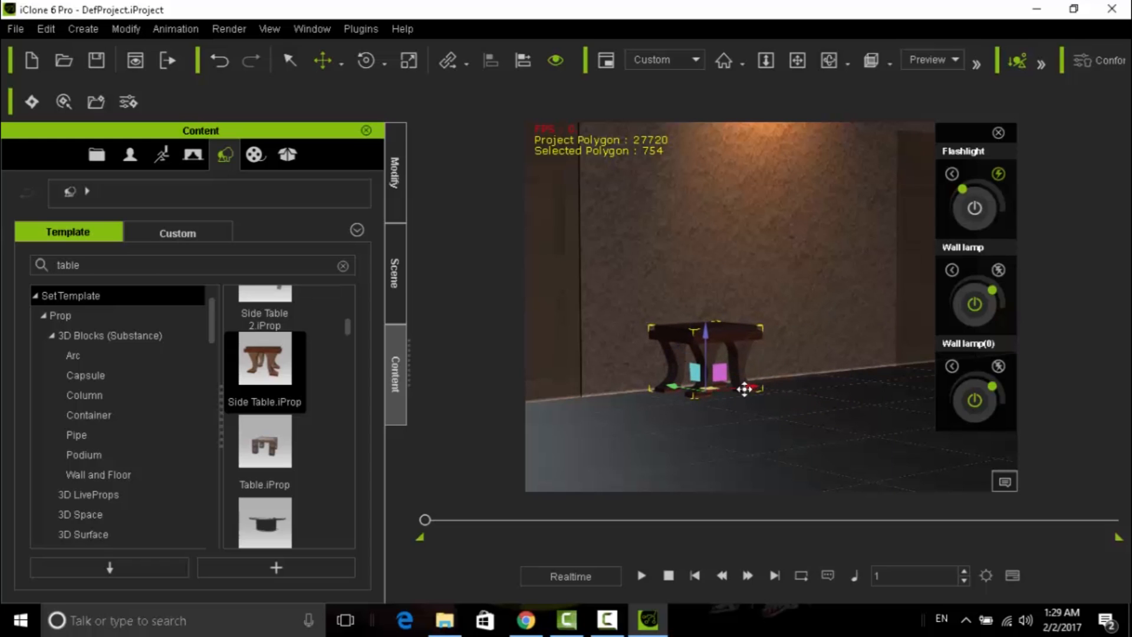
left_click_drag(751, 389, 798, 381)
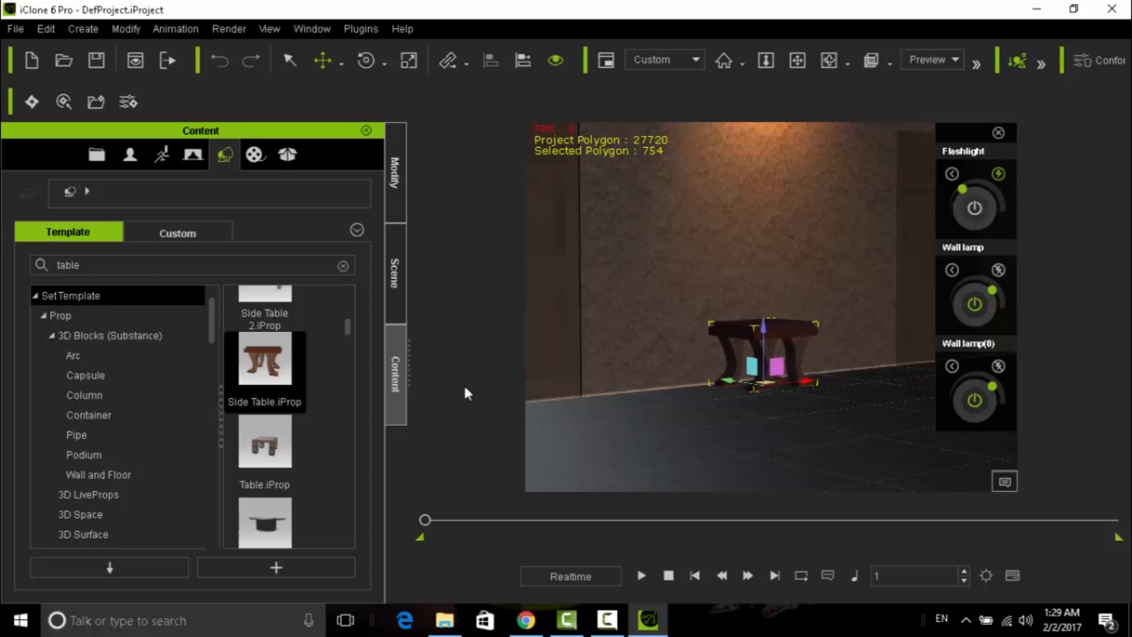
left_click_drag(347, 329, 351, 412)
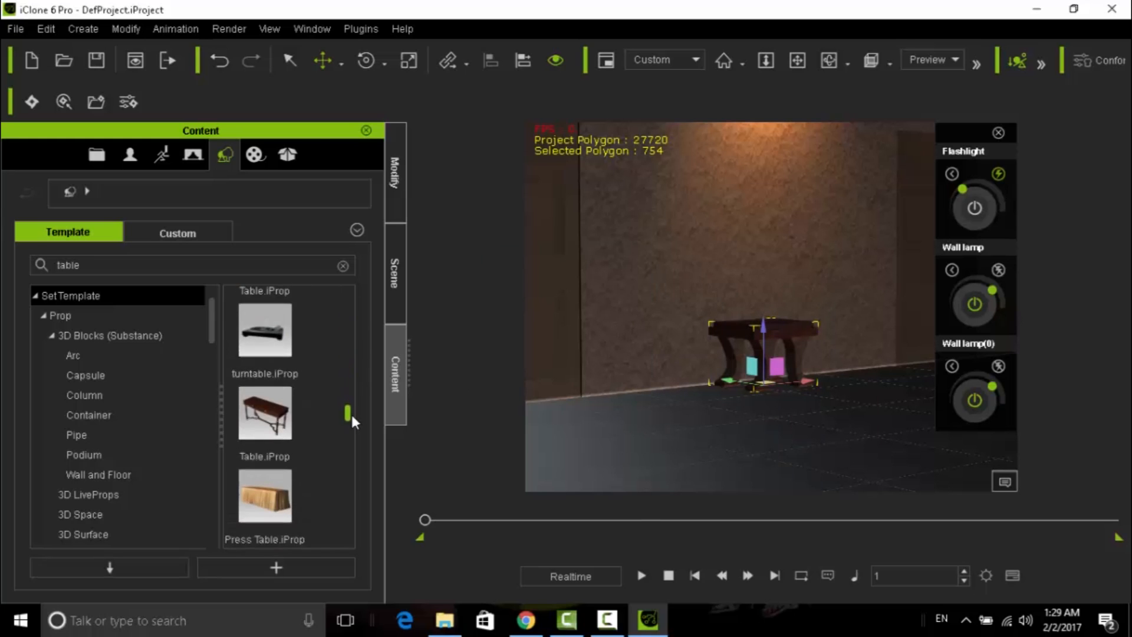
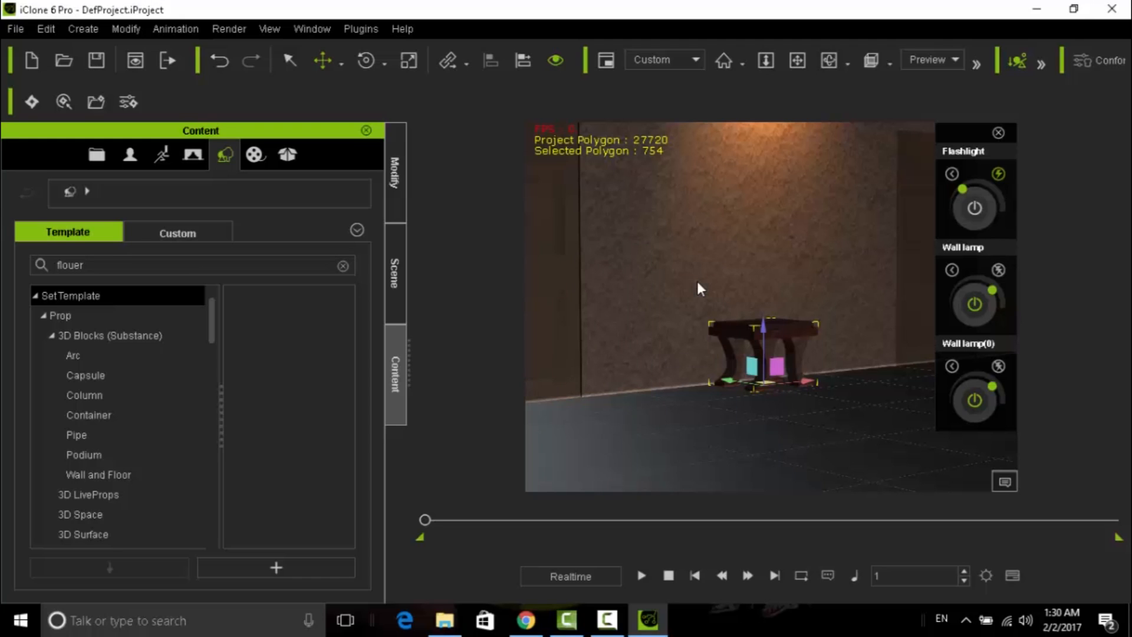
Step: Clear the "flouer" prop search and browse the 3D Blocks and 3D LiveProps categories, ending on the Podium props
left_click_drag(88, 265, 4, 271)
key("BackSpace")
left_click(100, 395)
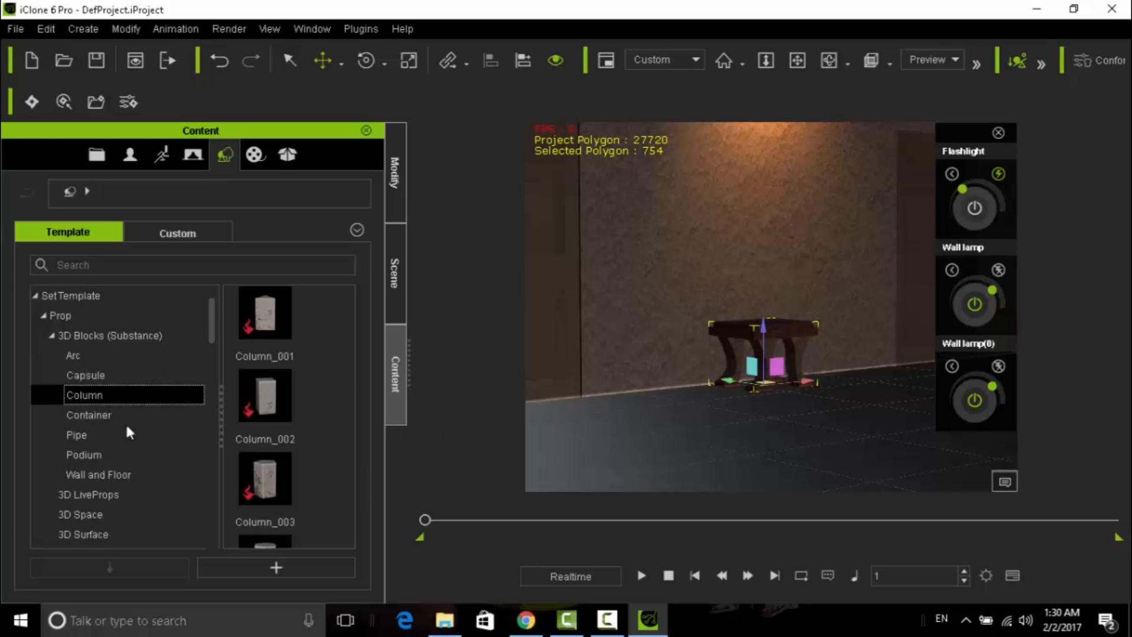
left_click(88, 375)
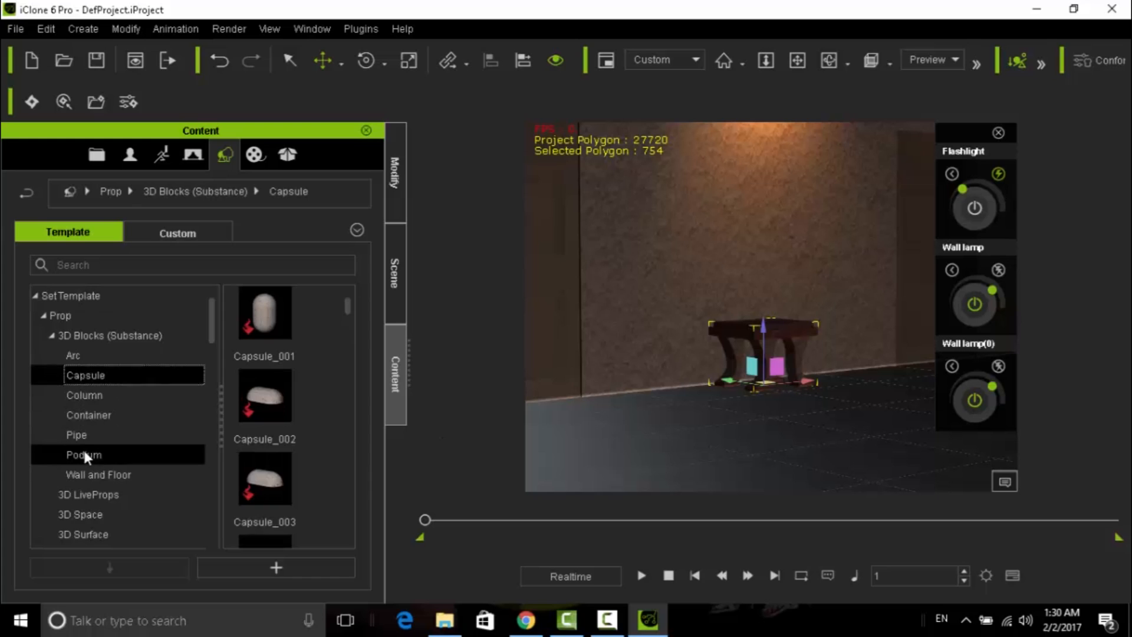
left_click(83, 455)
left_click(72, 493)
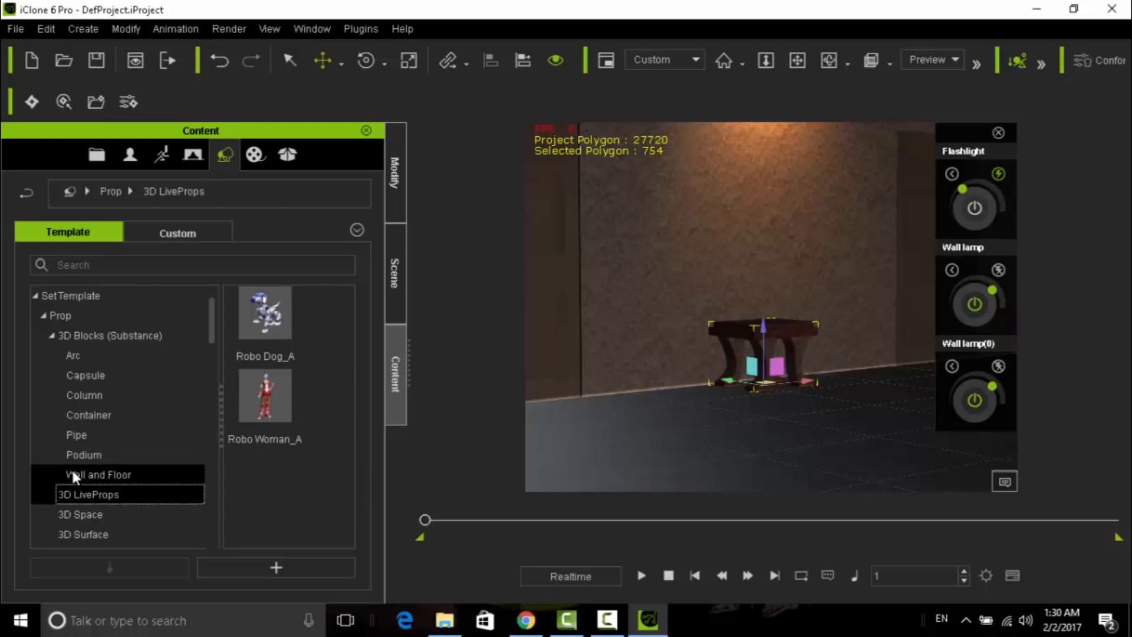
left_click(72, 471)
left_click(81, 452)
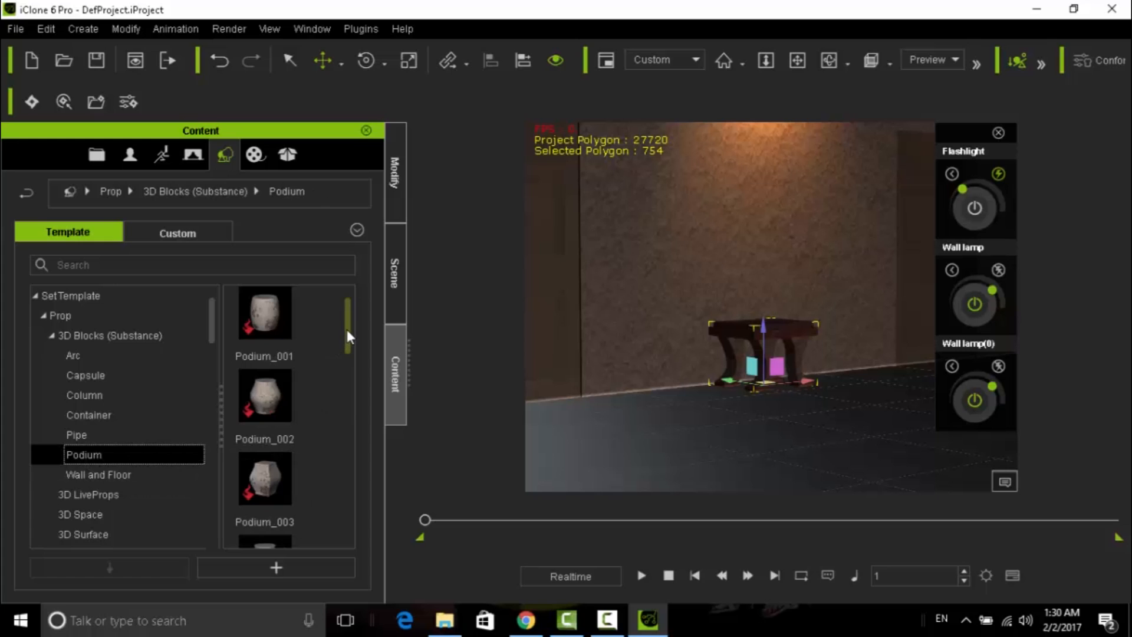
Step: Add the Podium_002 prop to the scene and move it so it rests centred on the side table
left_click_drag(271, 399, 783, 324)
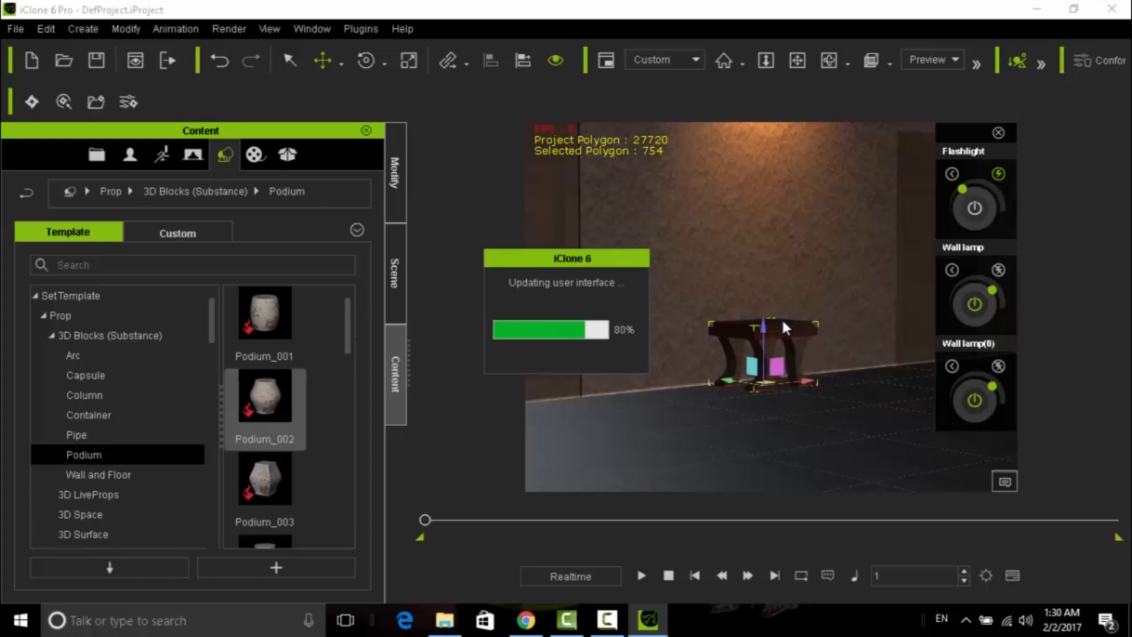
left_click(575, 389)
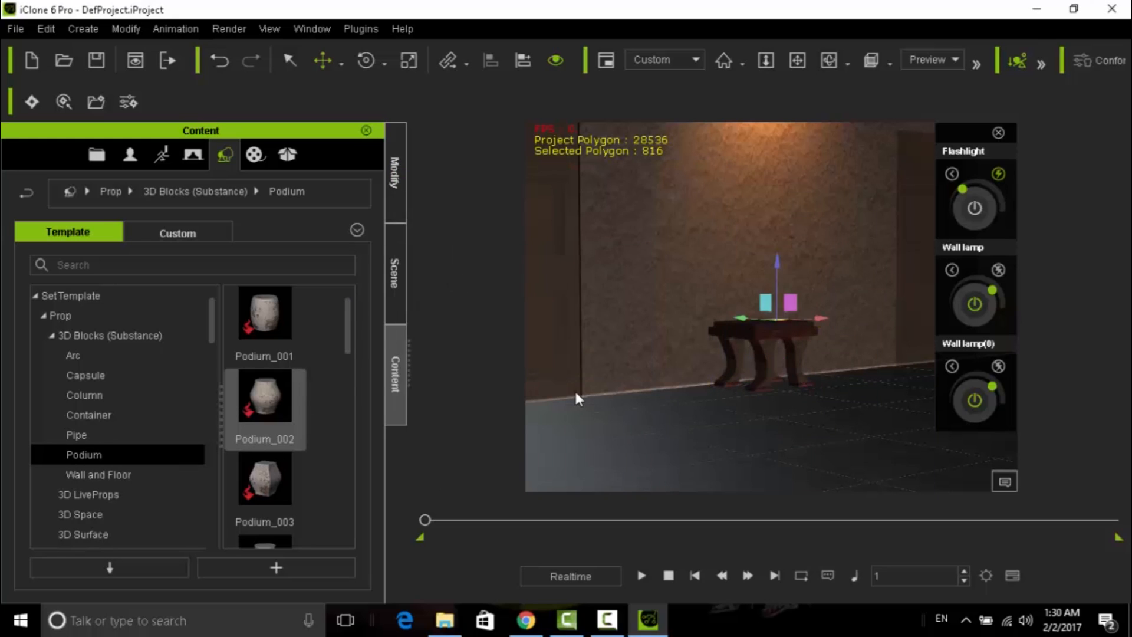
left_click_drag(776, 270, 777, 247)
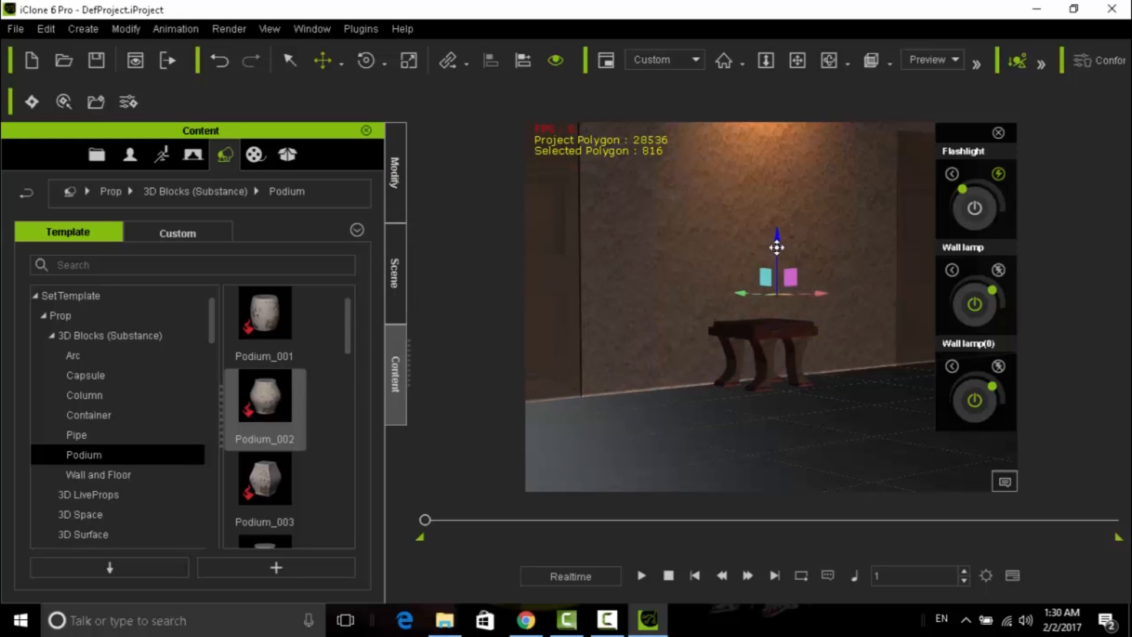
left_click_drag(746, 293, 627, 359)
left_click_drag(549, 312, 796, 468)
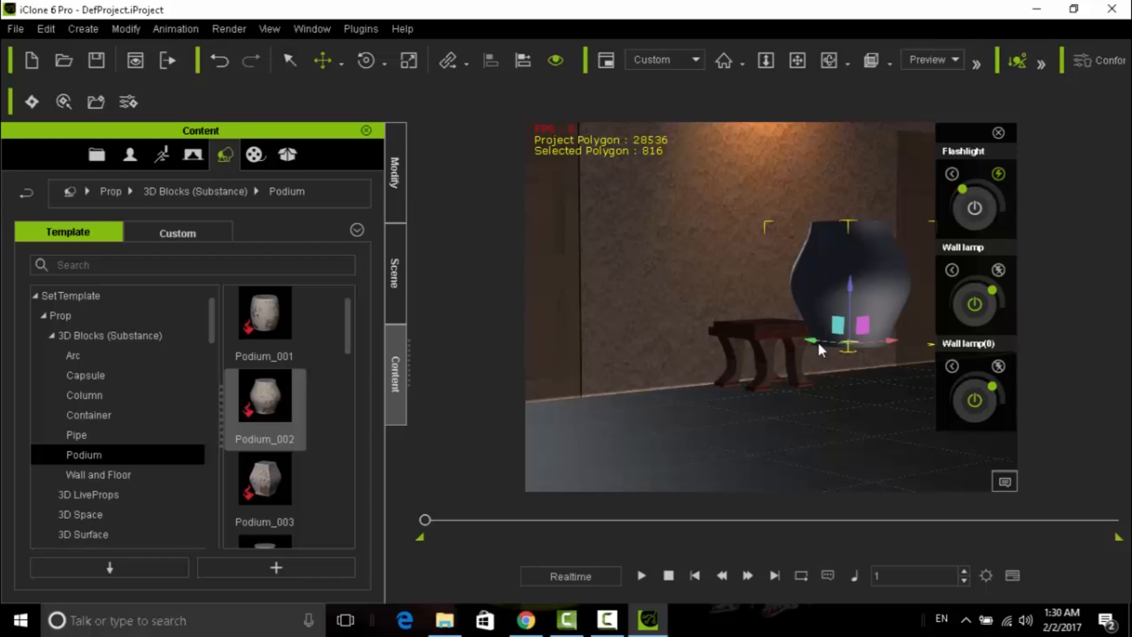
left_click_drag(814, 332, 761, 340)
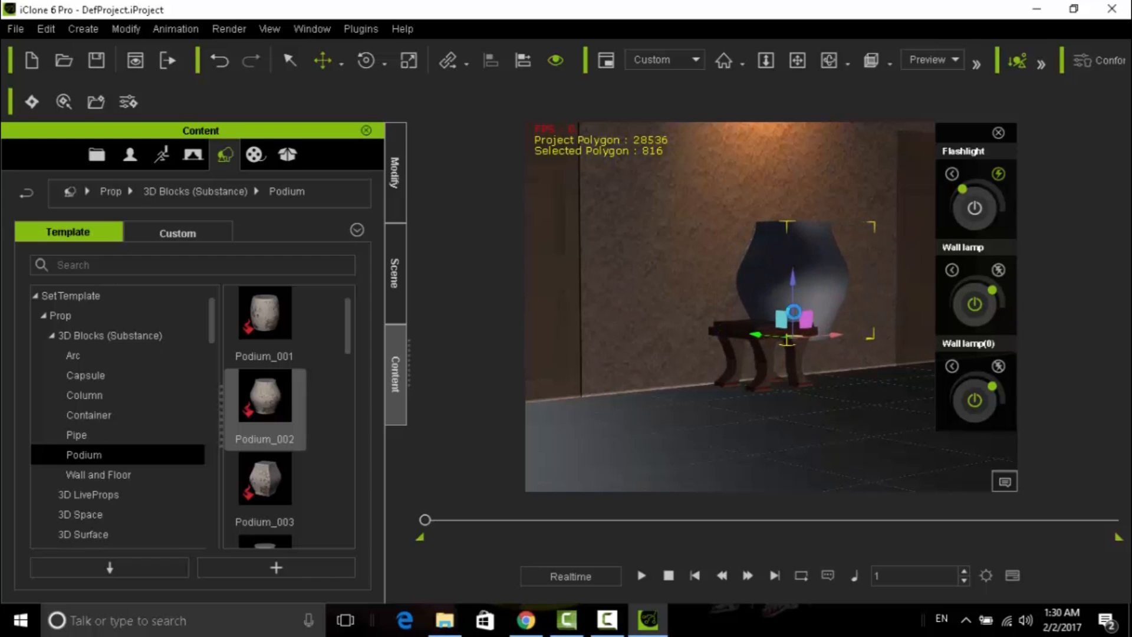
left_click_drag(793, 275, 789, 252)
left_click_drag(840, 317, 808, 317)
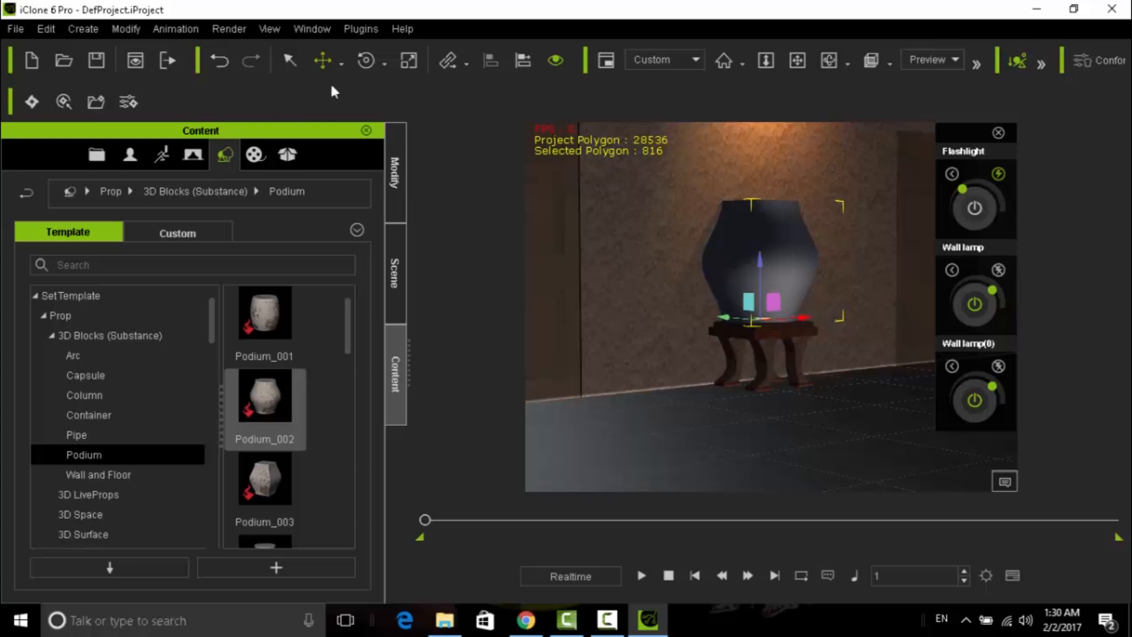
Step: Scale the podium down evenly until it is a small vase that fits on the tabletop
left_click(405, 63)
left_click_drag(760, 320, 390, 466)
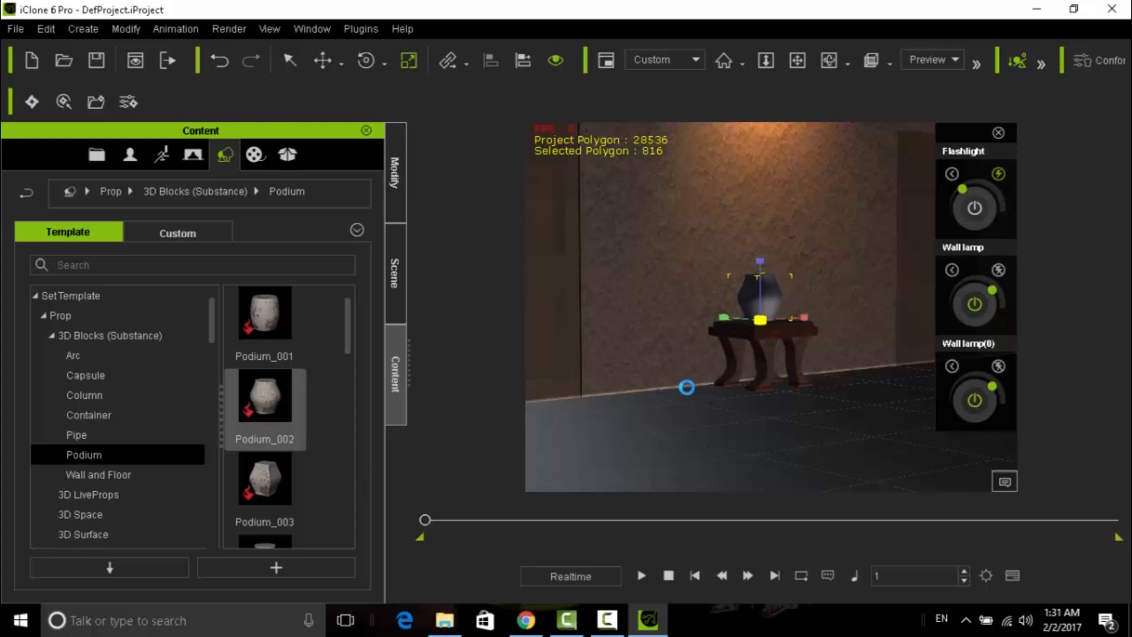
left_click_drag(740, 333, 561, 412)
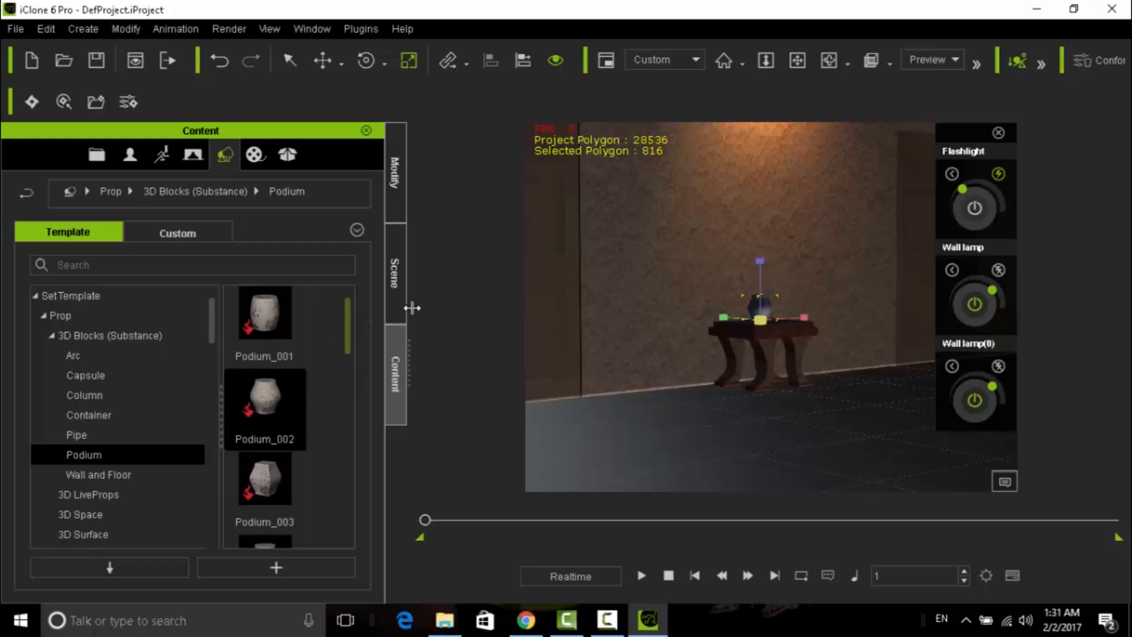
Step: Set the diffuse color of the podium vase's material to dark red (#aa0000)
left_click(400, 286)
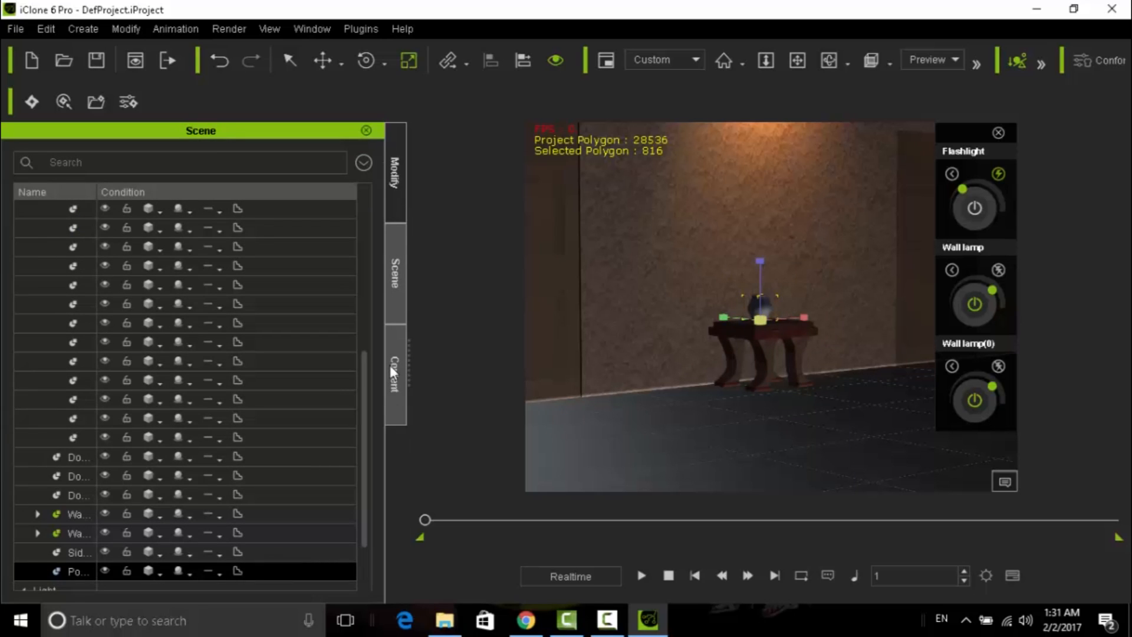
left_click(395, 184)
left_click(81, 157)
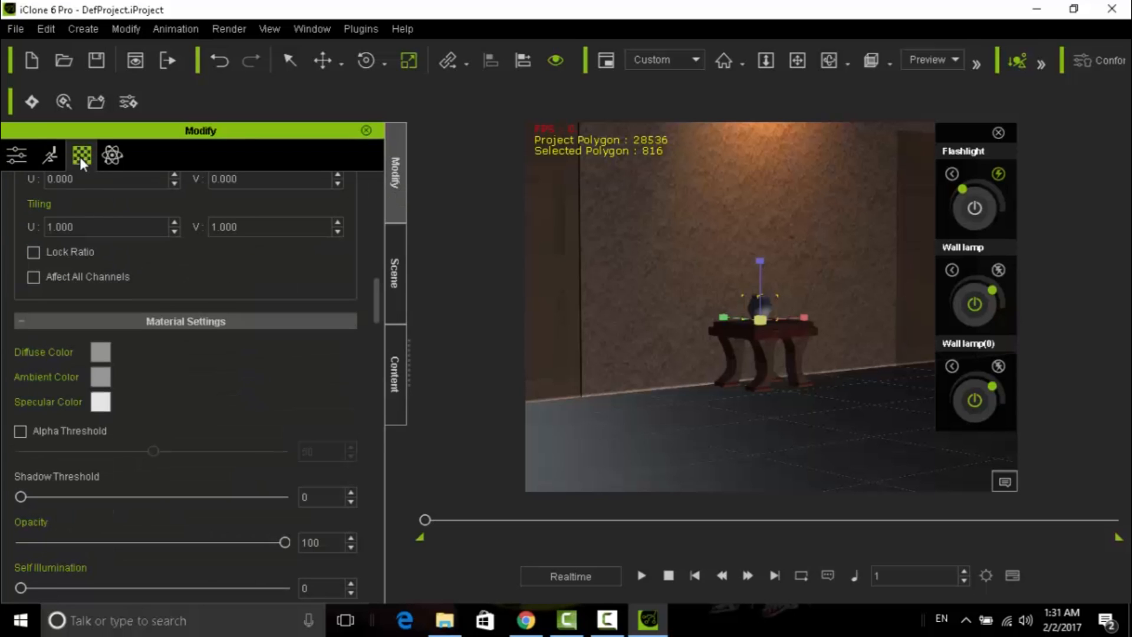
left_click(102, 353)
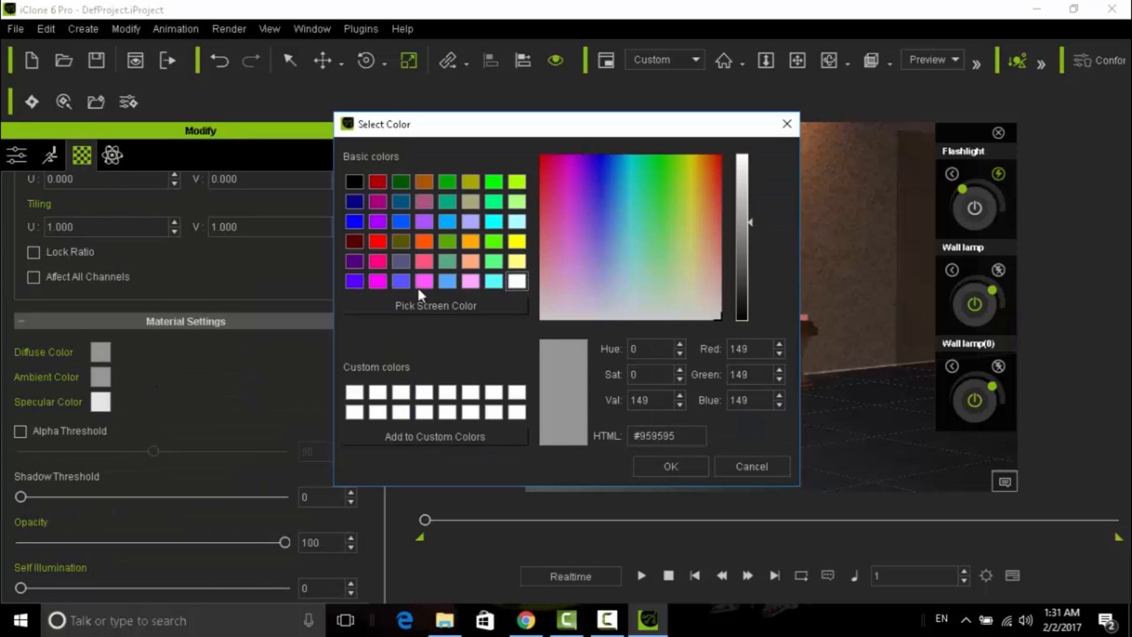
left_click(376, 183)
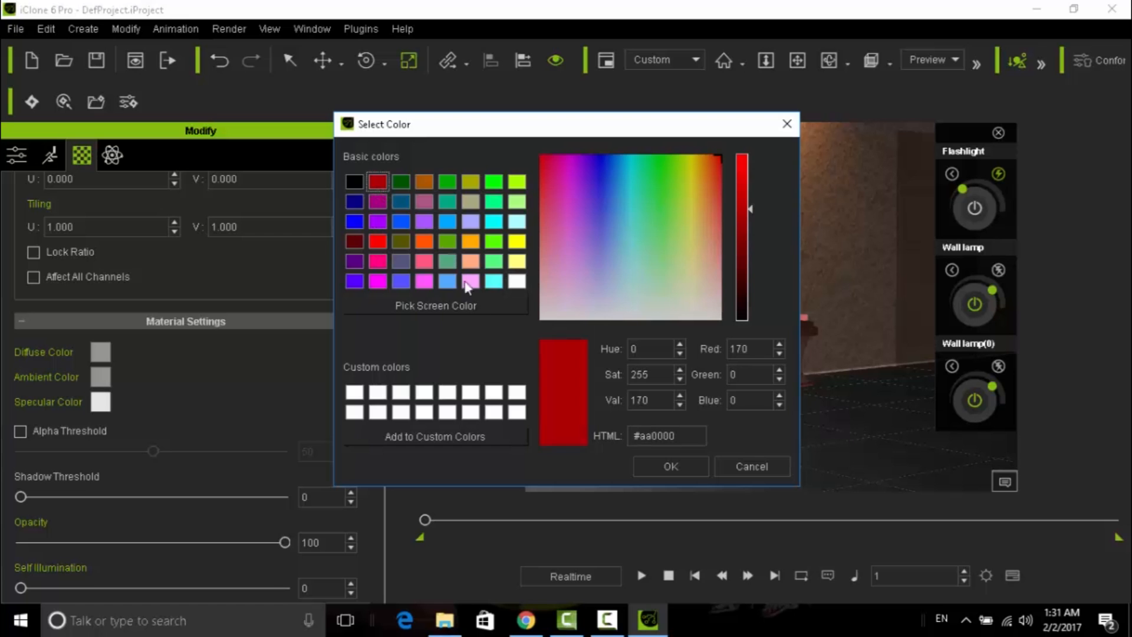
left_click(657, 468)
Step: Set the ambient color of the vase's material to the same dark red as its diffuse color
scroll(684, 345, "up", 8)
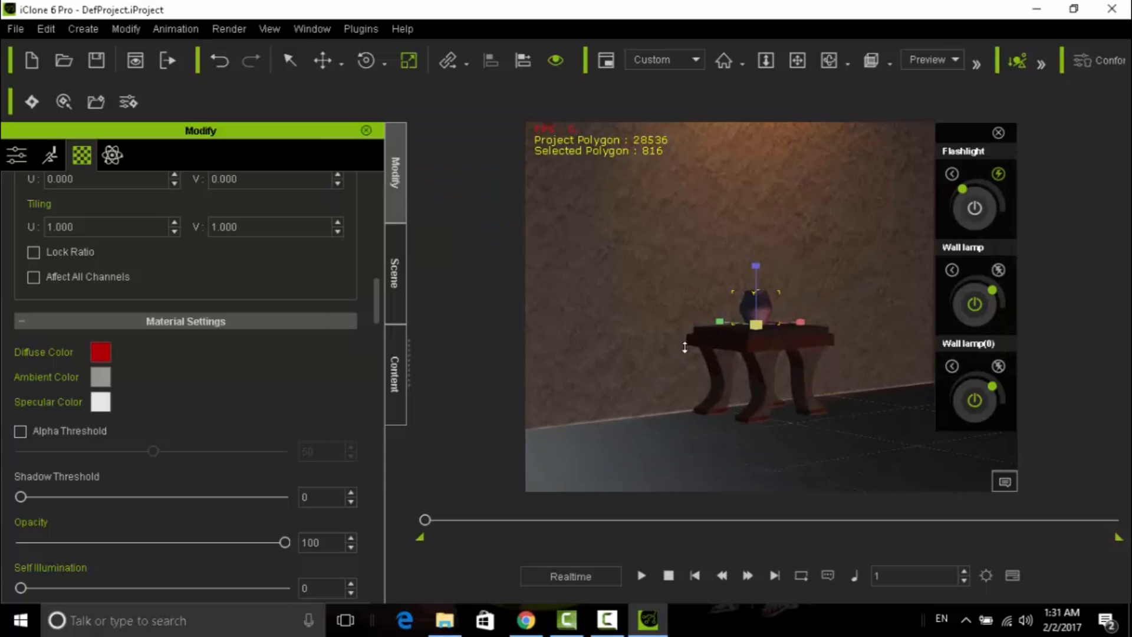
scroll(682, 347, "up", 5)
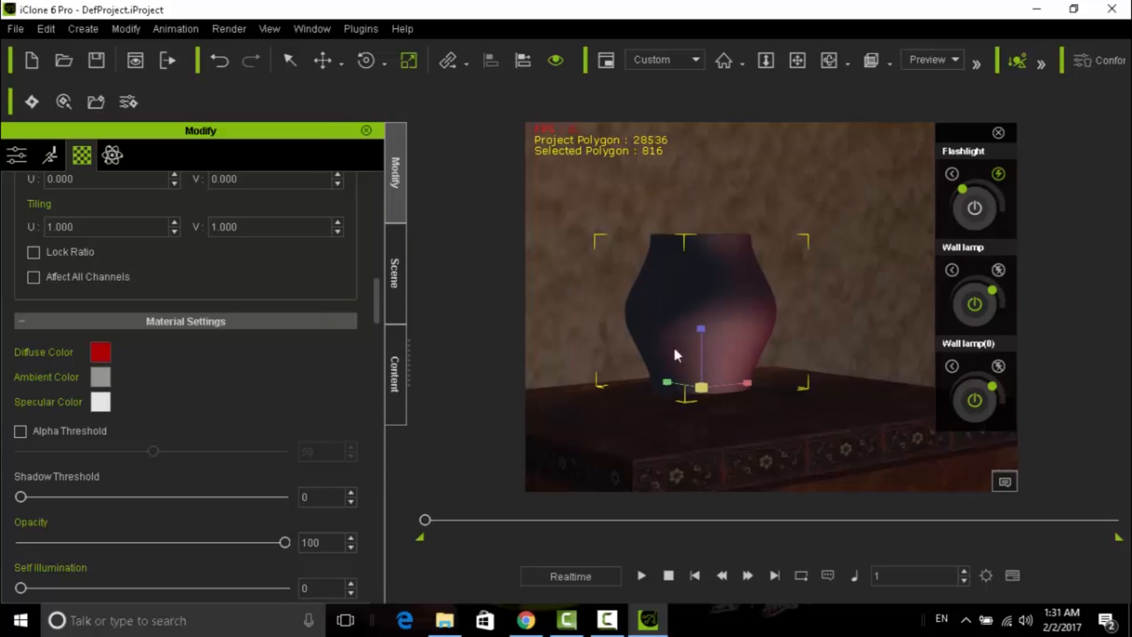
left_click(100, 377)
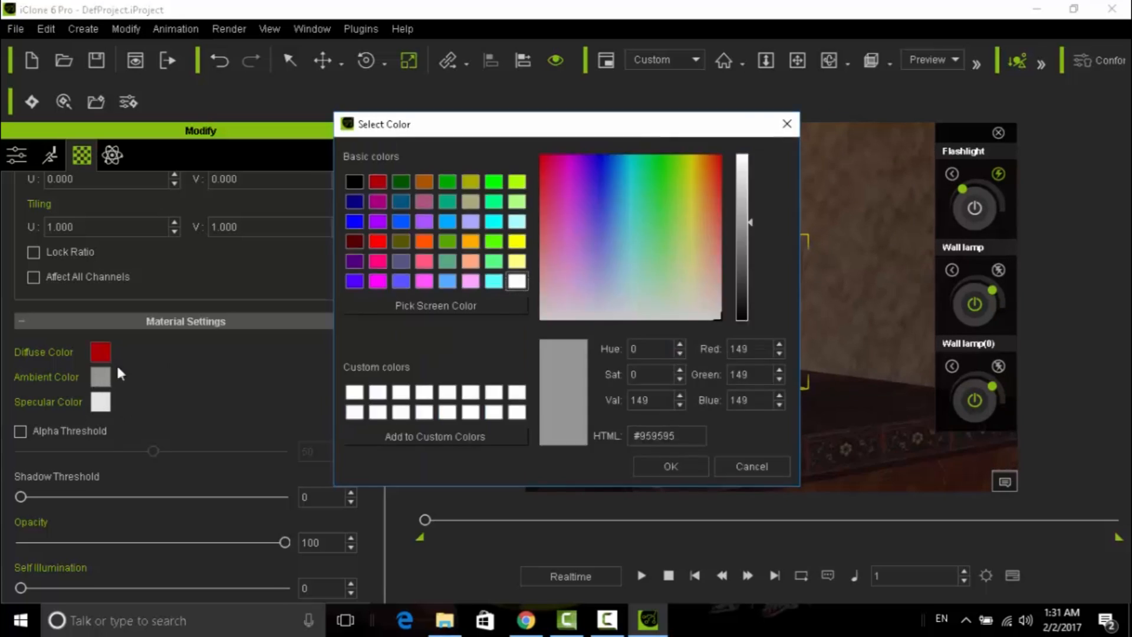
left_click(377, 182)
left_click(672, 475)
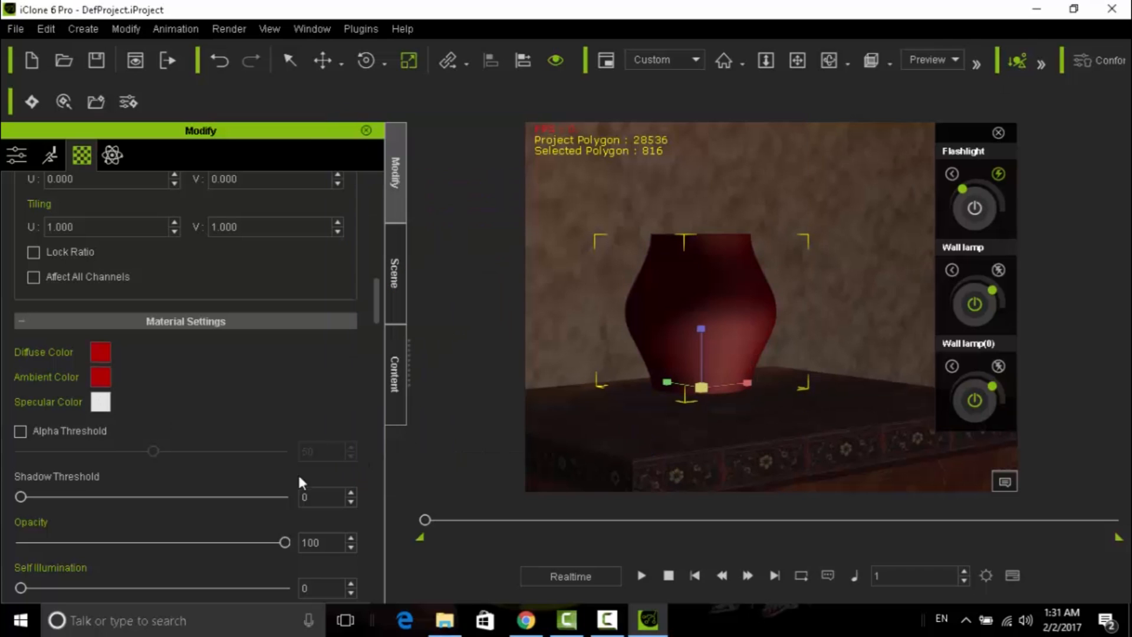
scroll(296, 452, "down", 2)
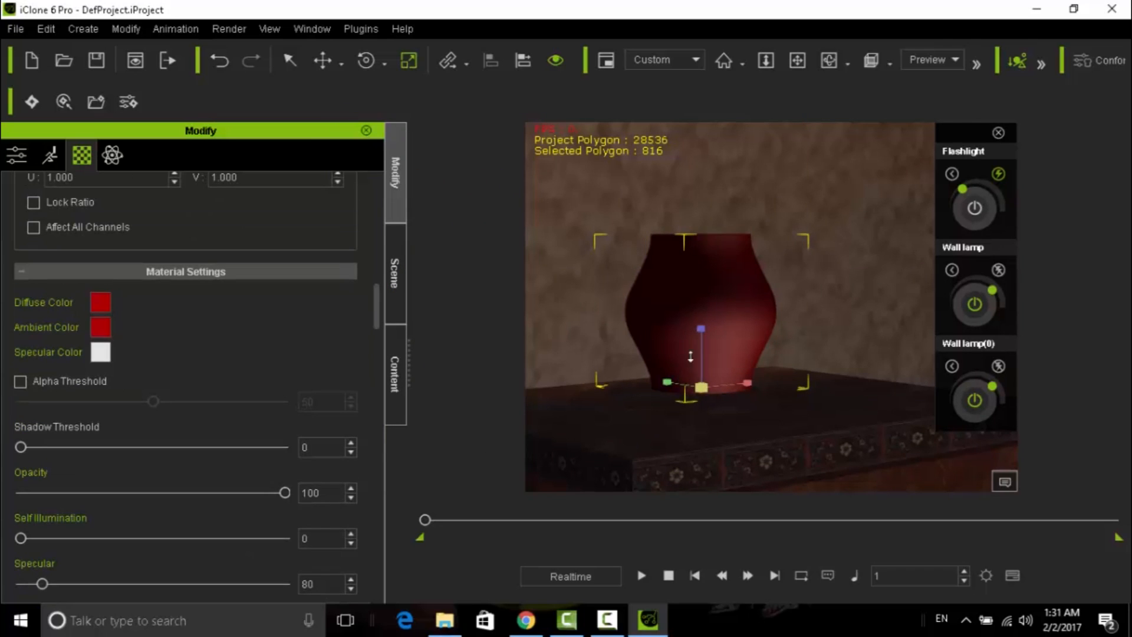
scroll(690, 356, "down", 5)
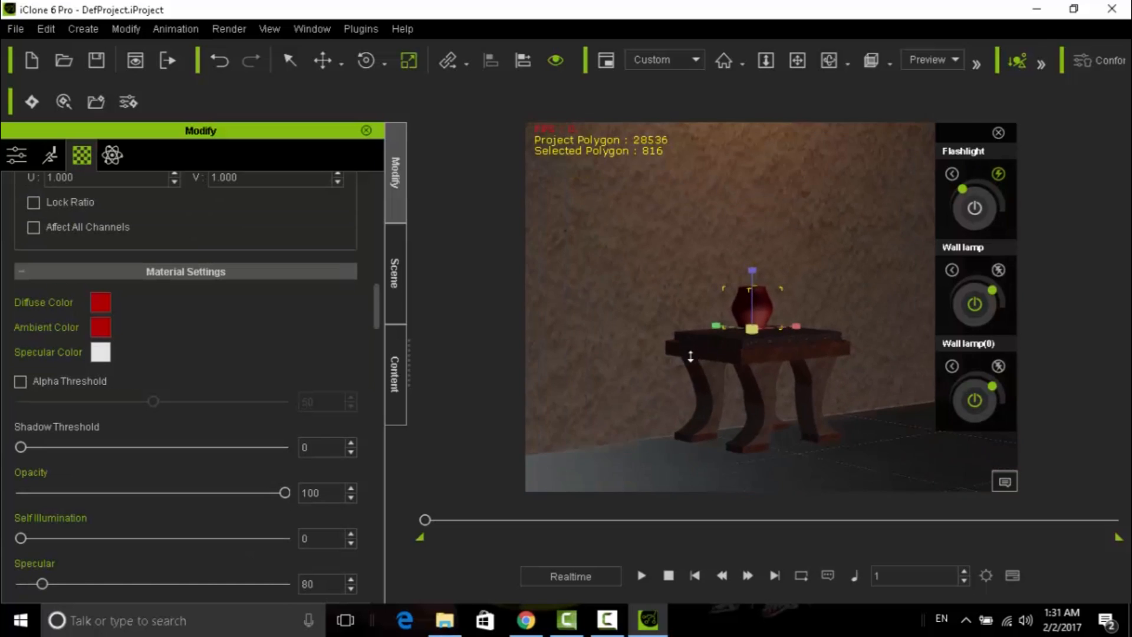
scroll(690, 356, "down", 3)
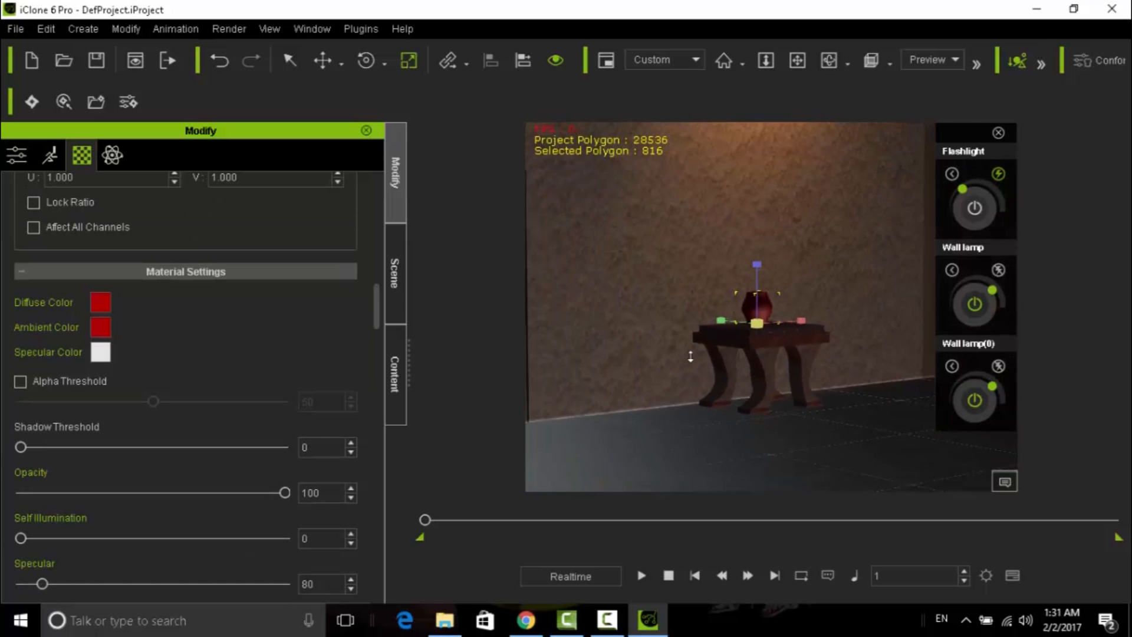
Step: Check how the vase and side table look beneath the wall lamp from wider views of the room
left_click(388, 278)
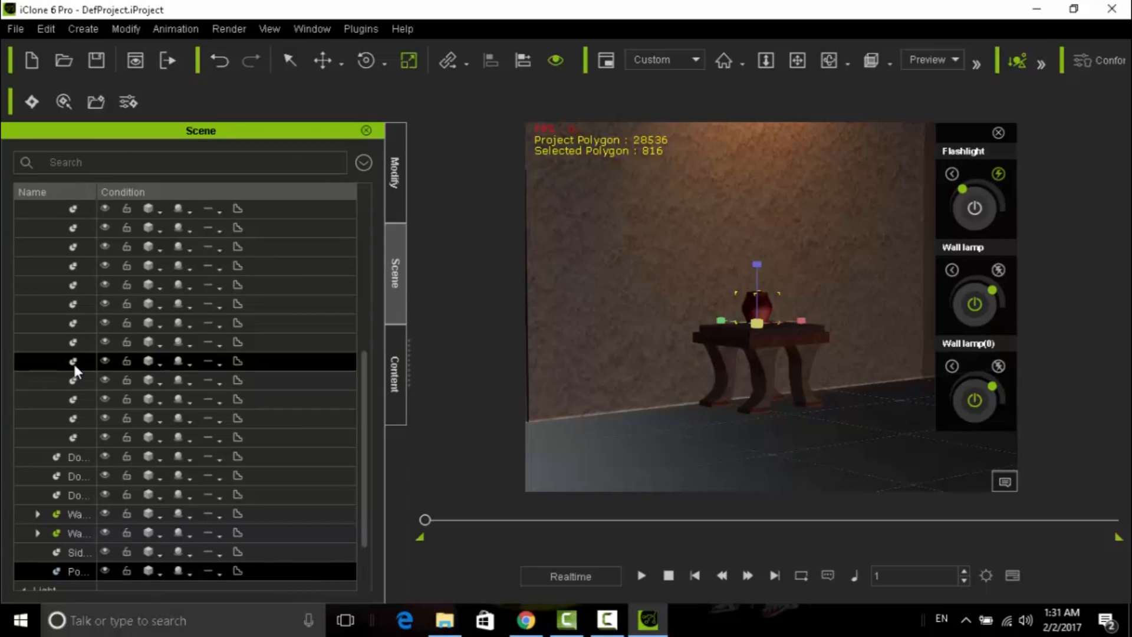
left_click(391, 200)
left_click(396, 378)
scroll(858, 330, "up", 4)
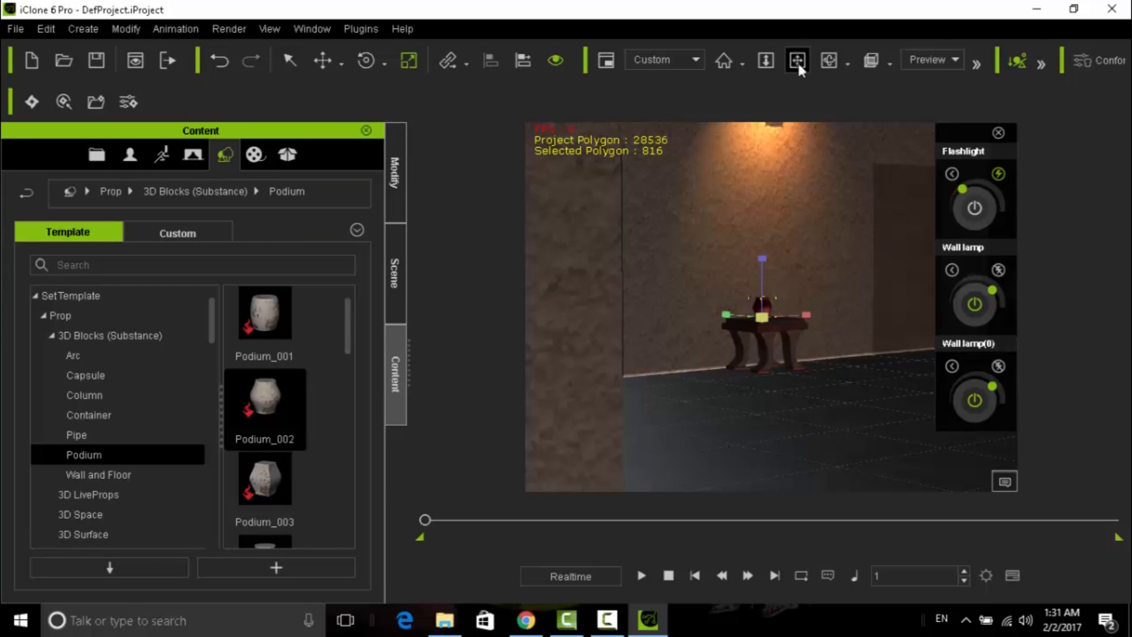
left_click(831, 62)
left_click_drag(816, 291, 698, 290)
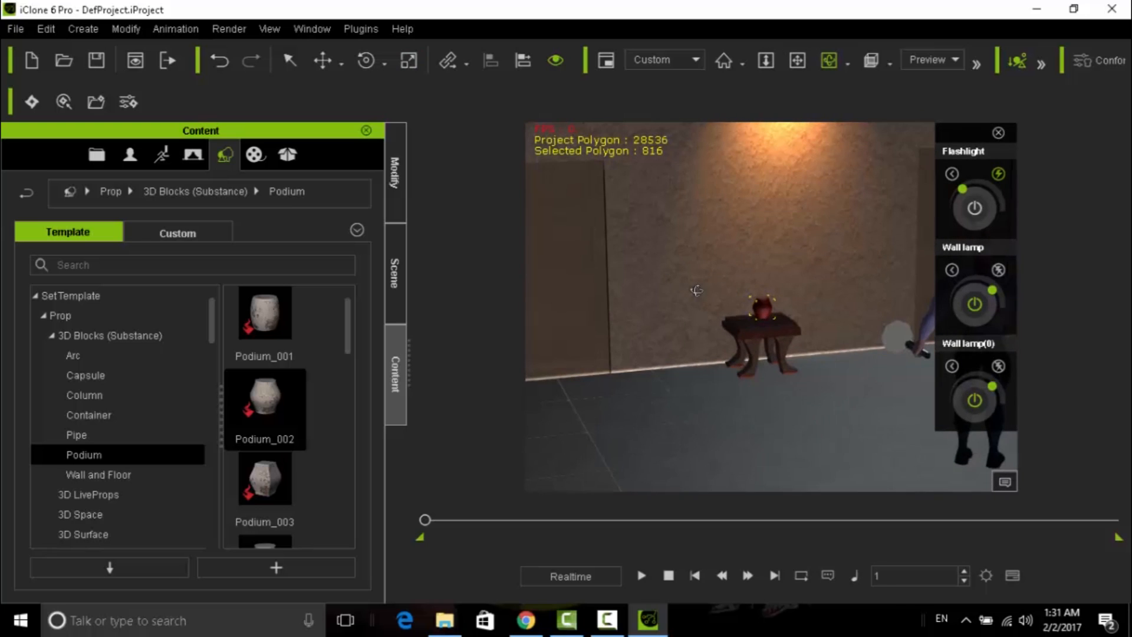
left_click_drag(628, 307, 682, 228)
scroll(710, 286, "down", 5)
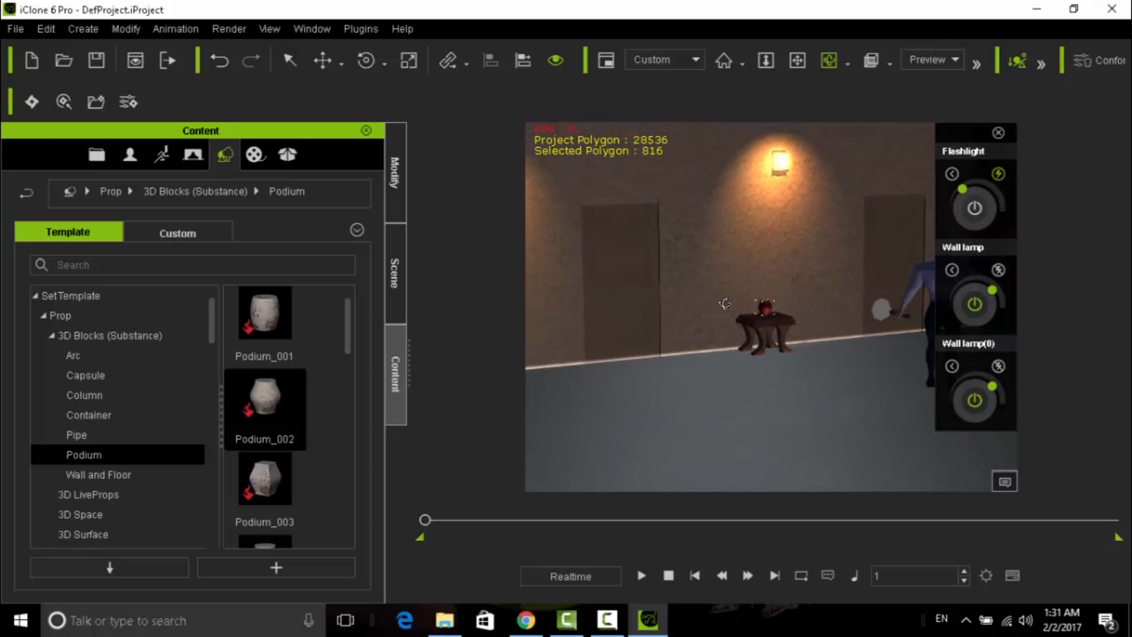
left_click(797, 59)
left_click_drag(782, 240, 758, 217)
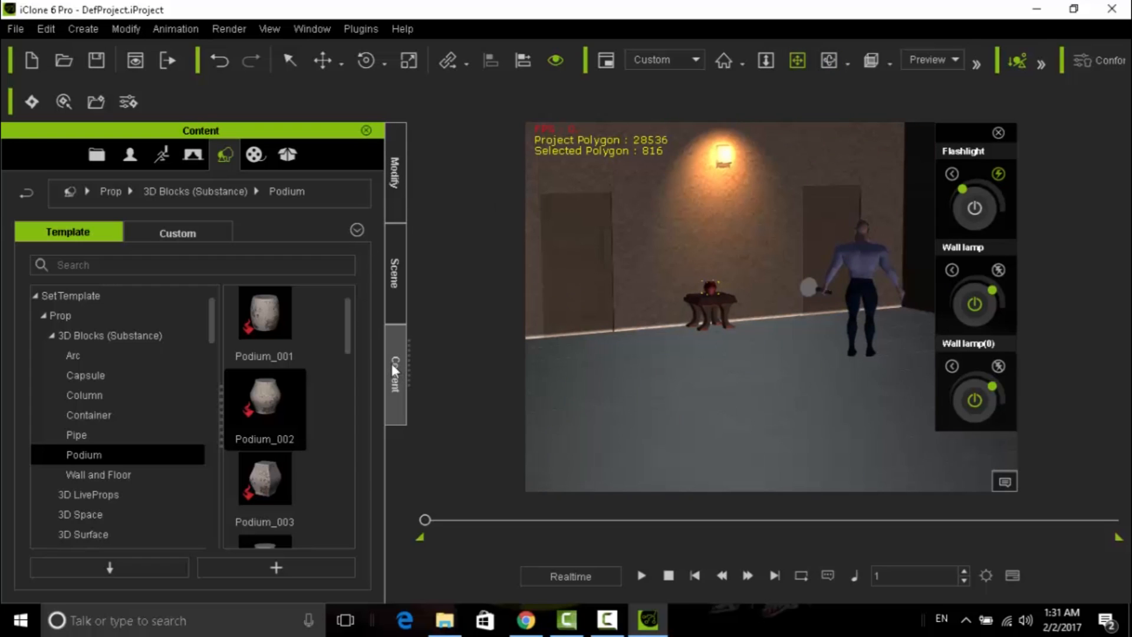
Step: Add the custom avatar named Template to the scene, standing on the floor near the side table
left_click(131, 154)
left_click(169, 234)
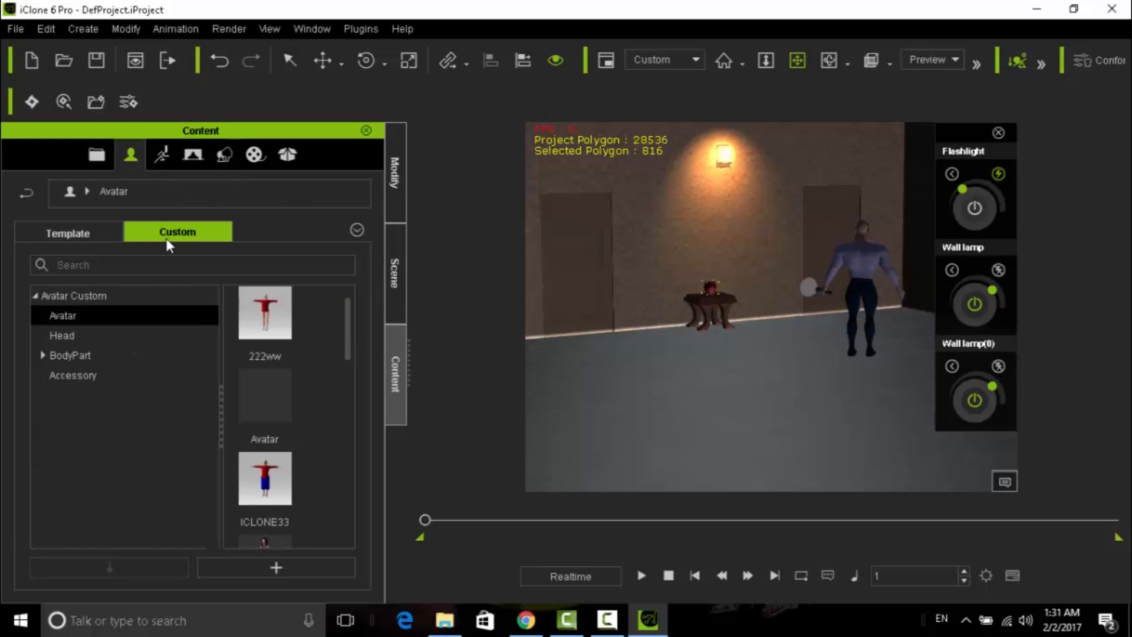
left_click_drag(348, 334, 334, 499)
left_click_drag(256, 447, 629, 373)
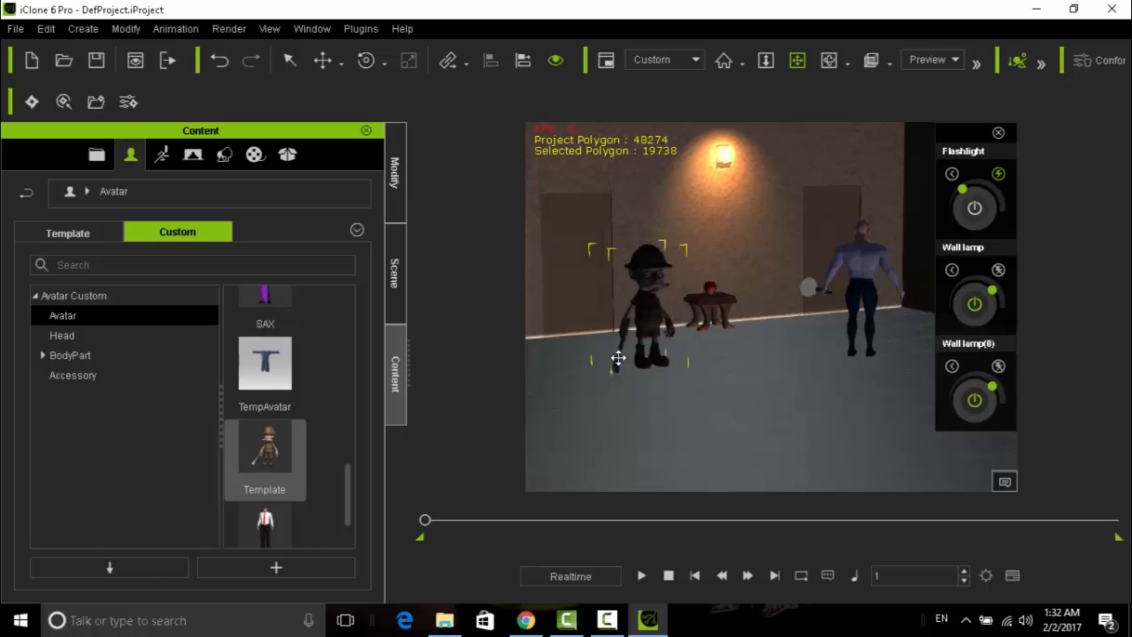
Step: Slide the new avatar along the lamp-lit wall, away from the side table and the other character
scroll(604, 286, "down", 5)
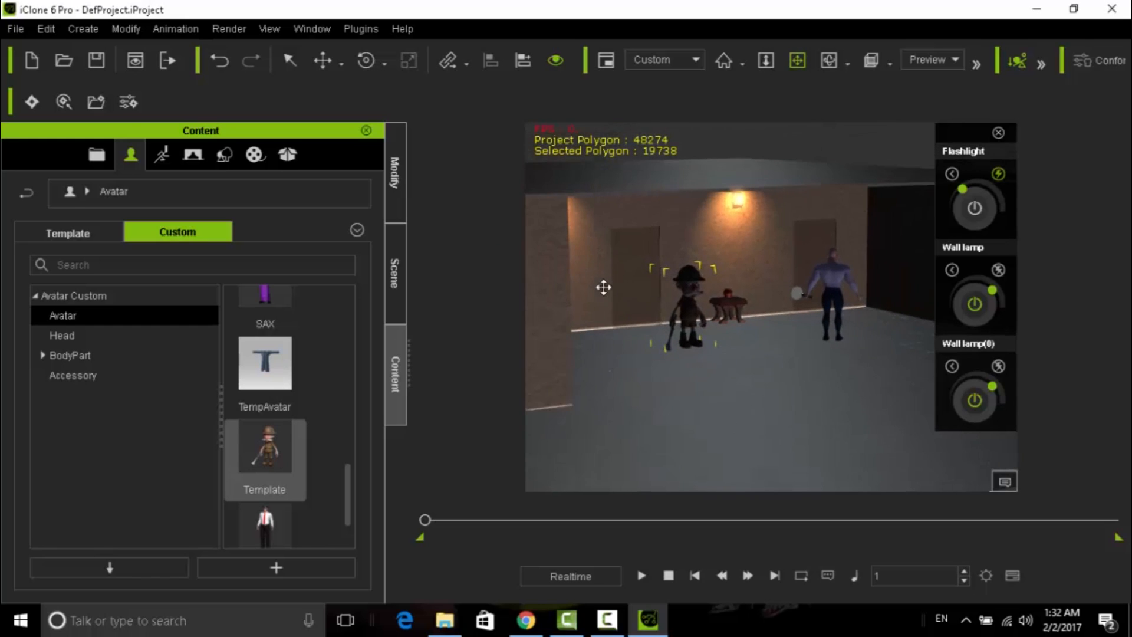
left_click(828, 64)
left_click_drag(696, 348, 452, 354)
left_click(321, 61)
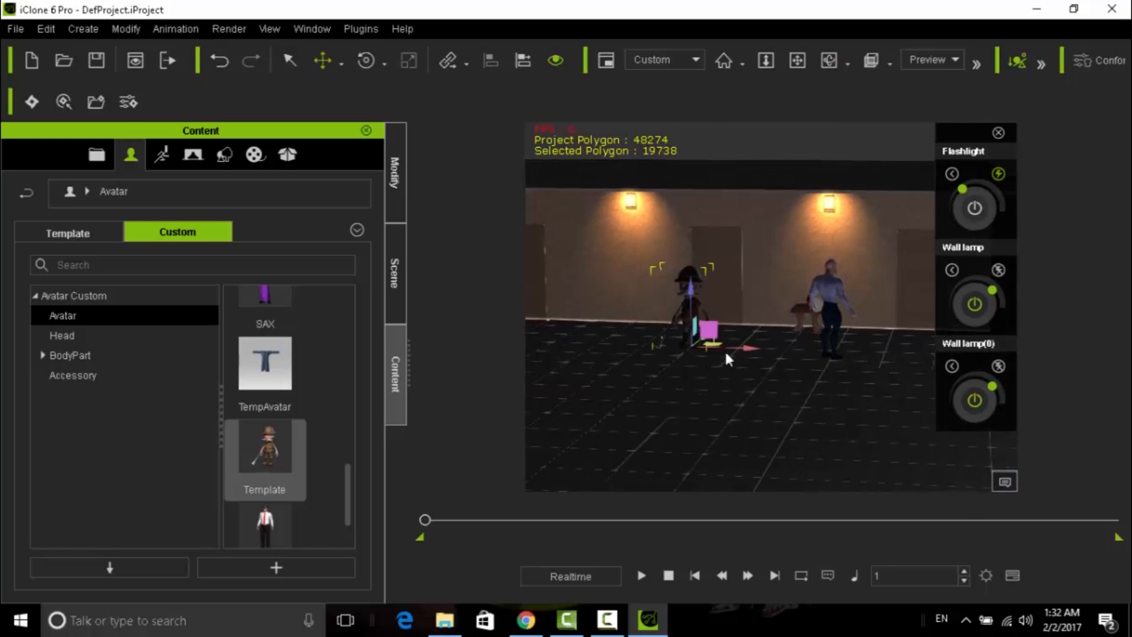
left_click_drag(738, 348, 610, 345)
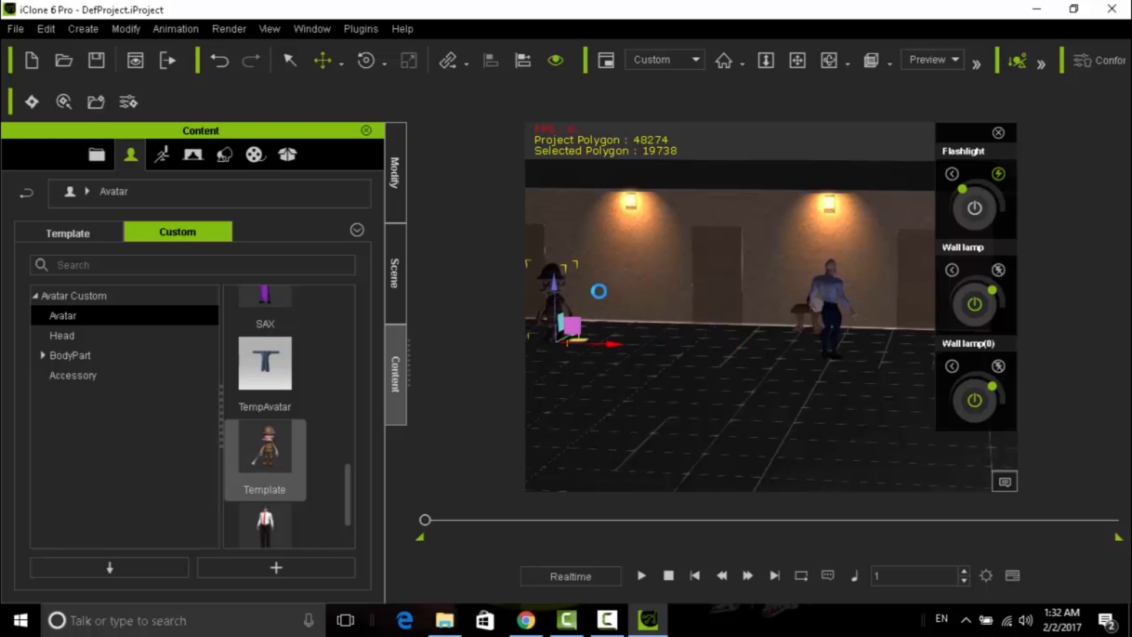
Step: Hide the wall piece at the near end of the room that blocks the view of the avatar
left_click(825, 59)
left_click(796, 62)
left_click_drag(647, 327, 776, 361)
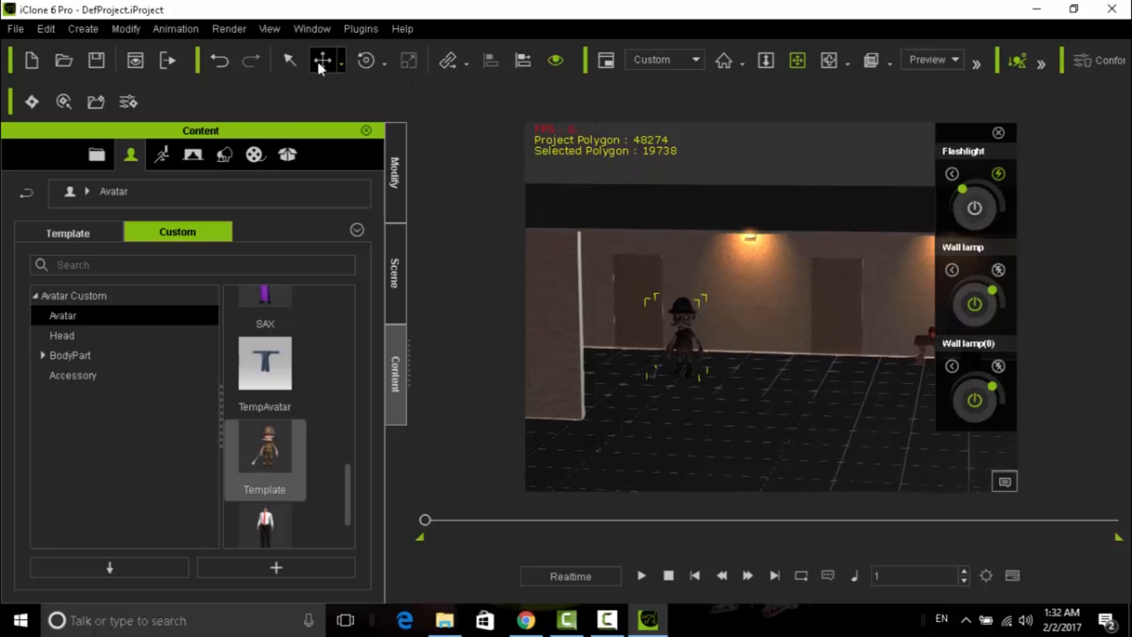
left_click(550, 303)
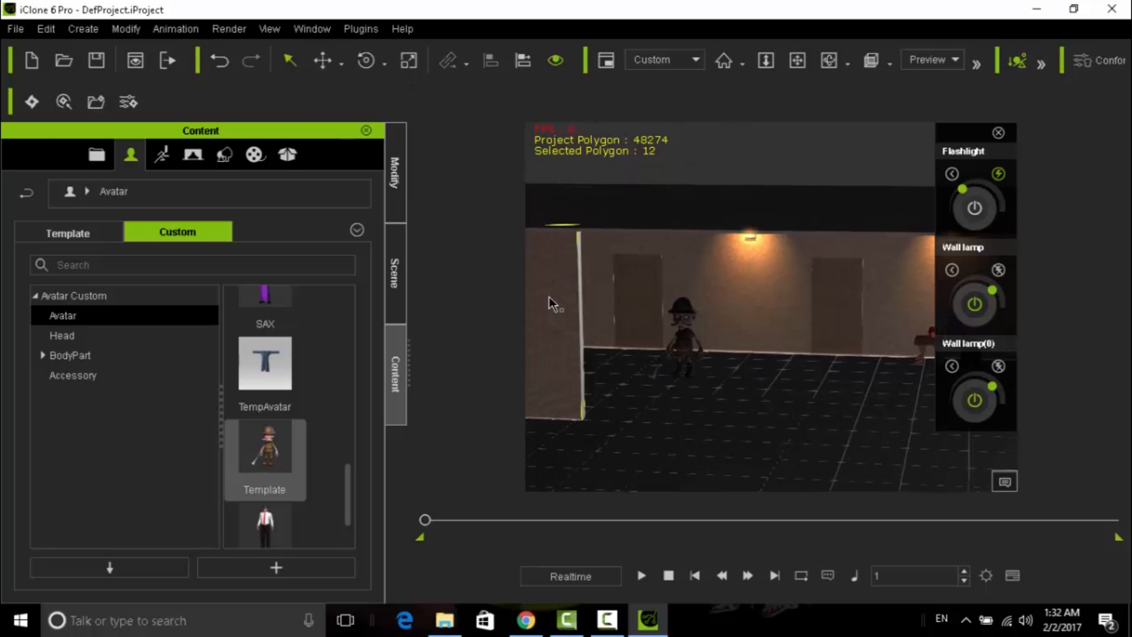
left_click(393, 273)
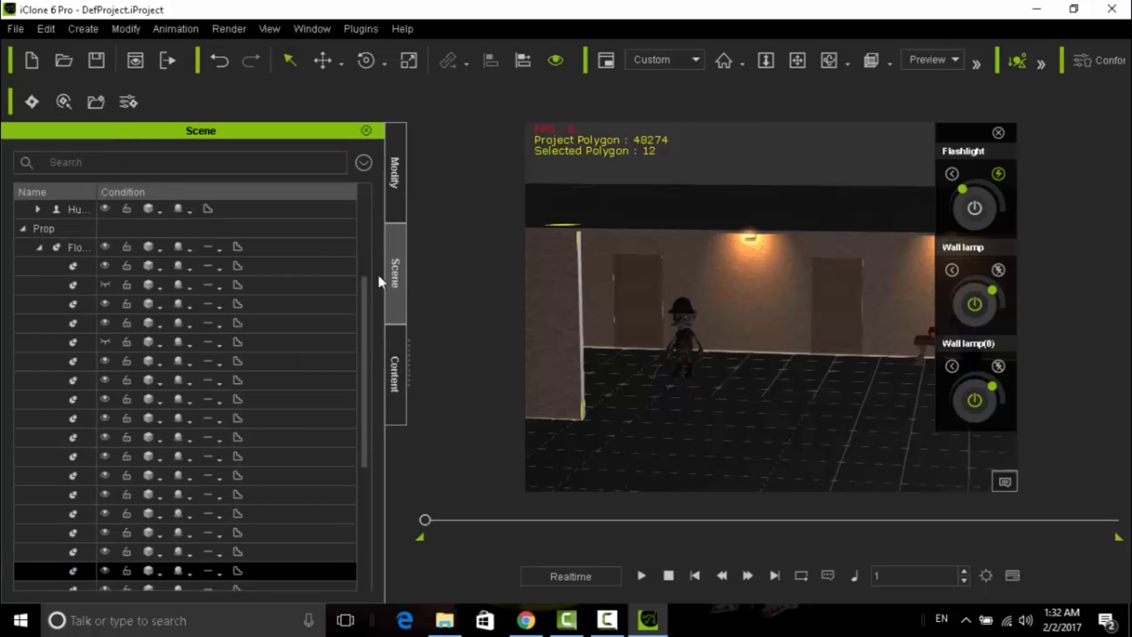
left_click(105, 571)
scroll(618, 387, "up", 3)
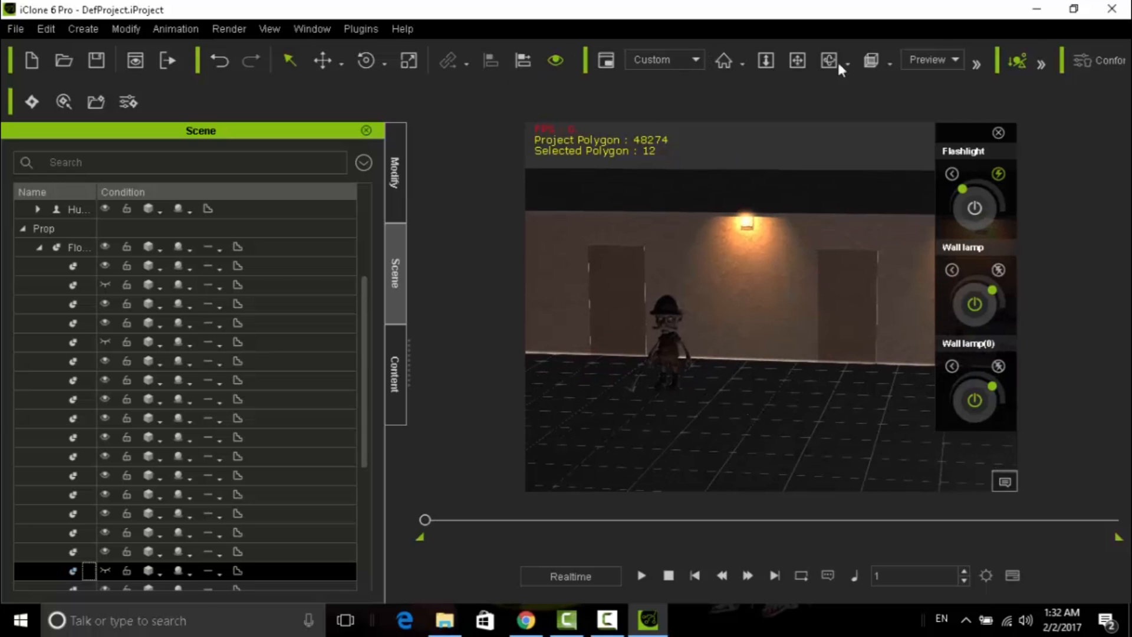
Step: Select the helmeted avatar and slide it along the wall until it stands in front of the end door
left_click_drag(591, 370, 630, 296)
left_click(286, 59)
left_click(654, 323)
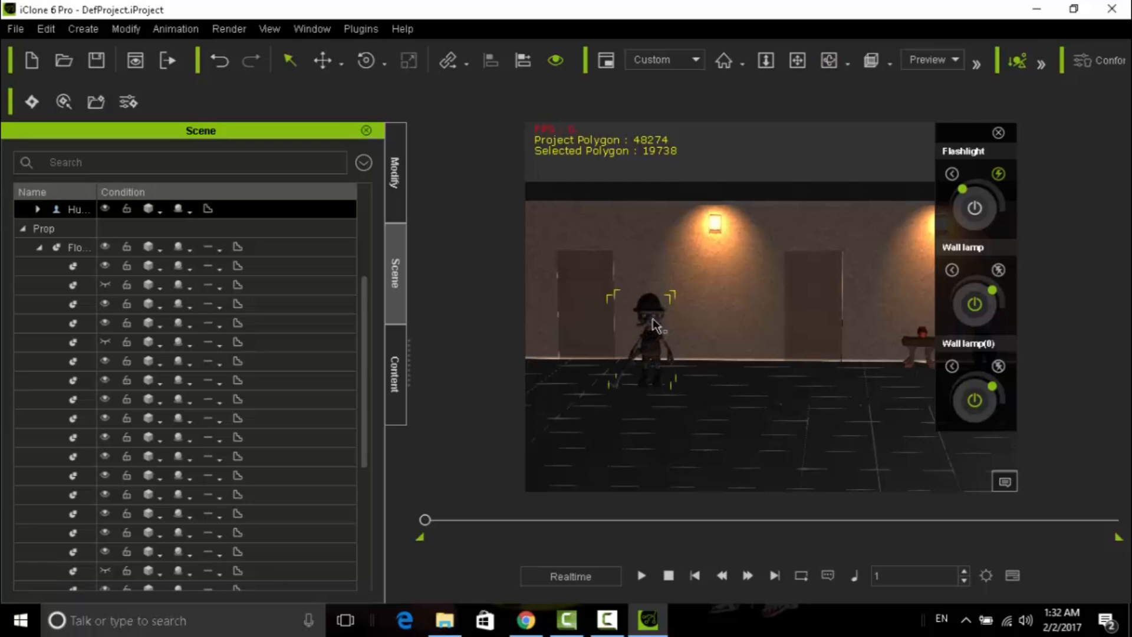
left_click(797, 59)
left_click_drag(622, 349, 761, 354)
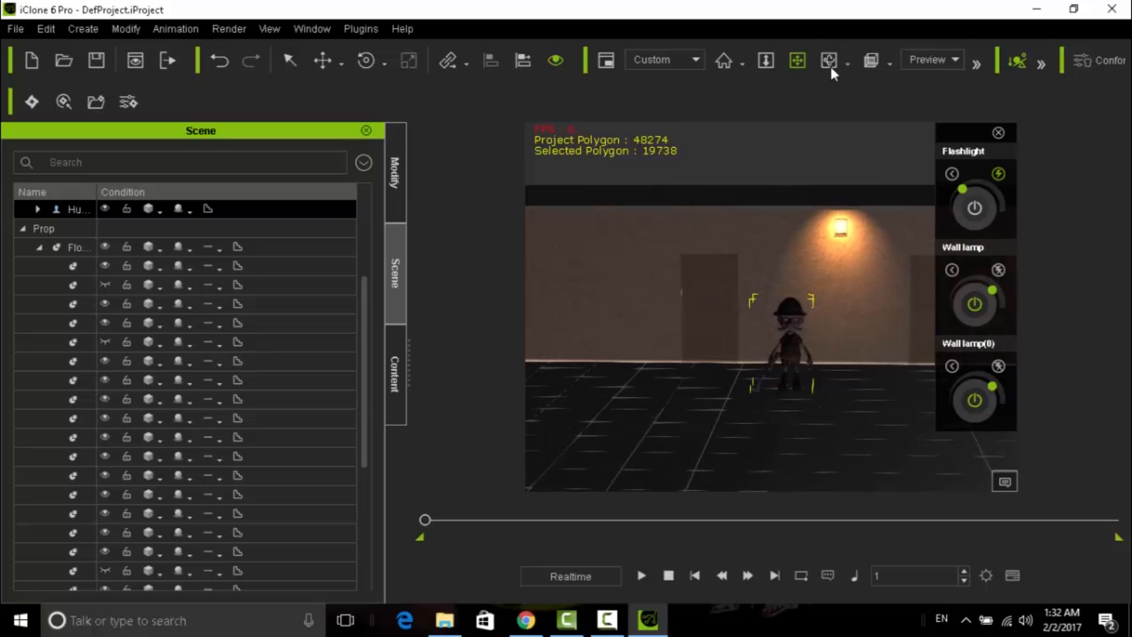
left_click(324, 69)
left_click_drag(849, 389, 741, 393)
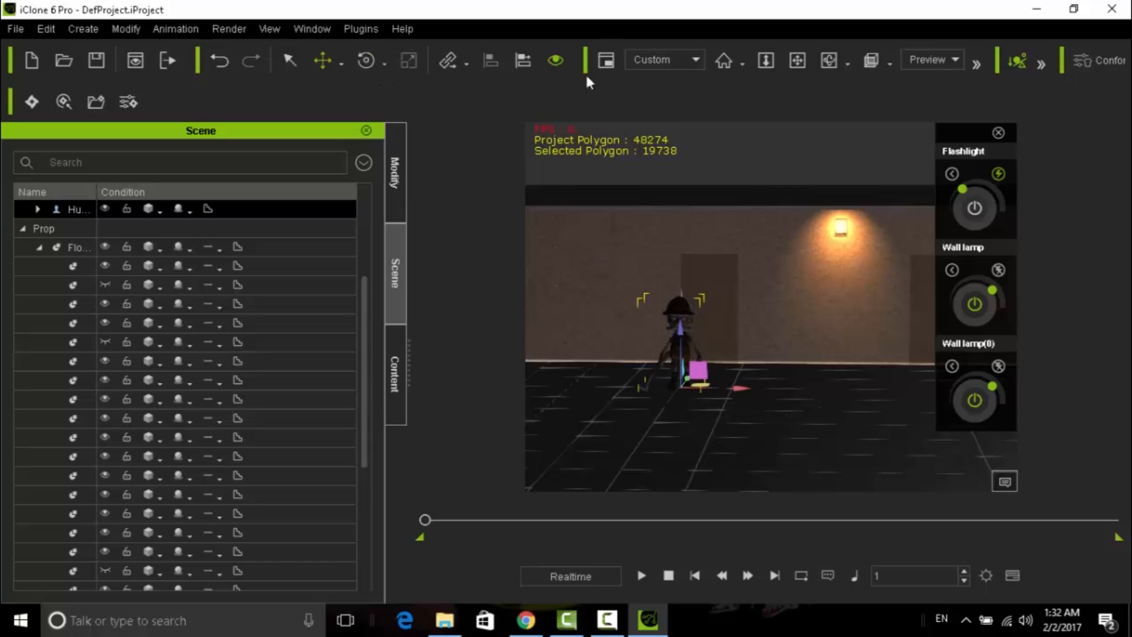
Step: Move the avatar backward past the wall with the doors so it stands outside the room
left_click(829, 59)
left_click_drag(601, 333, 938, 302)
left_click_drag(727, 259, 707, 281)
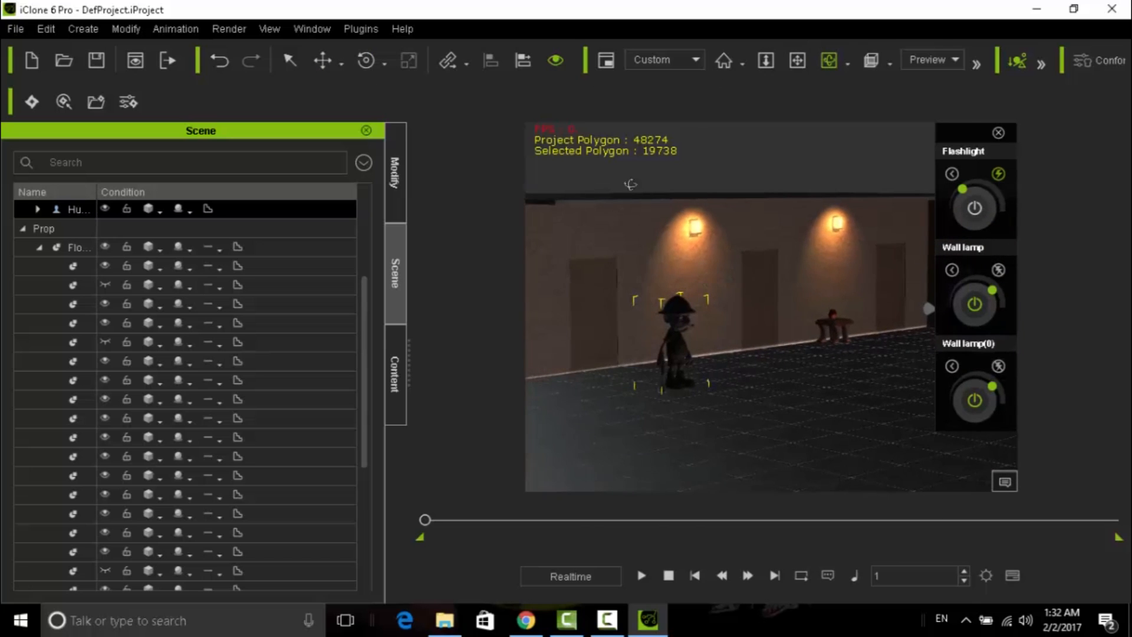
left_click(323, 60)
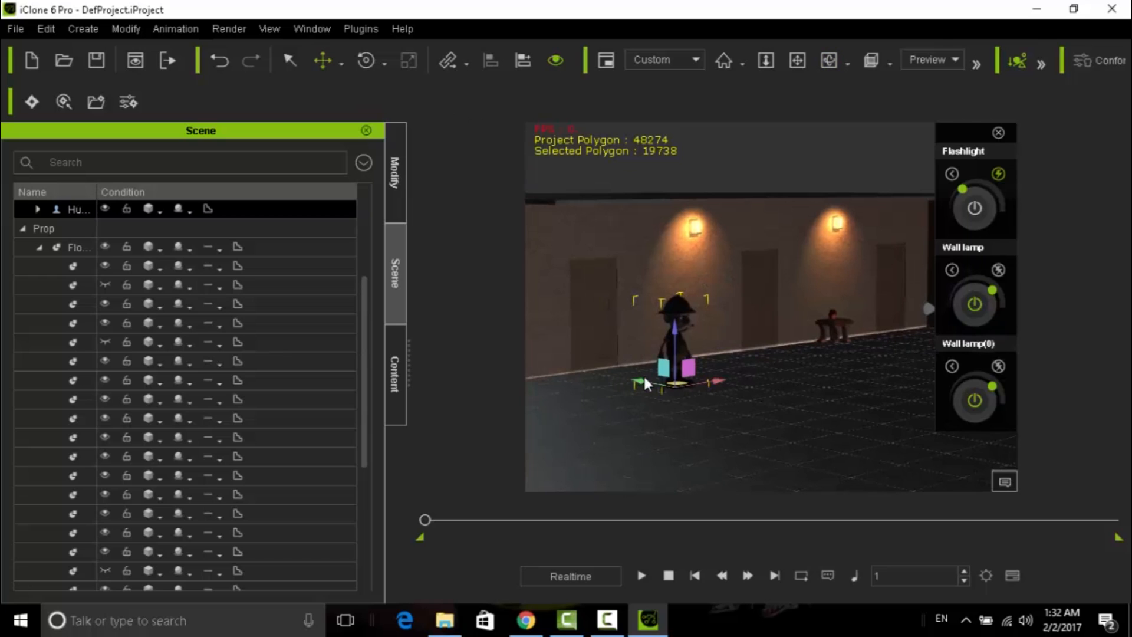
left_click_drag(608, 371, 482, 291)
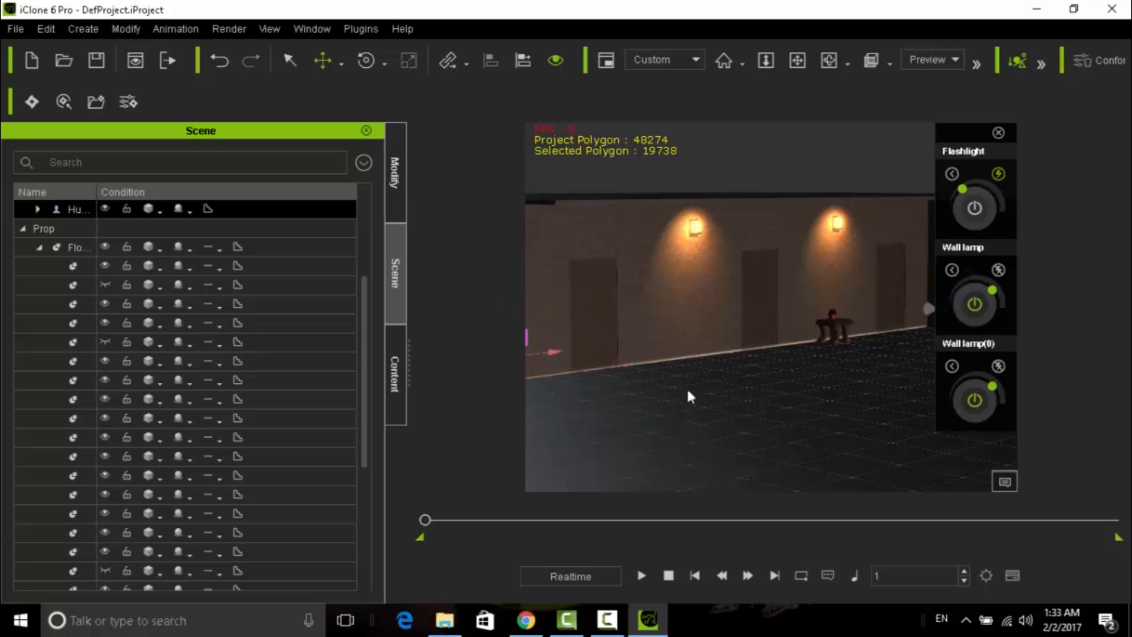
Step: Examine the end door and the wall around it, where the avatar stands behind, from a close frontal view
left_click(830, 59)
left_click_drag(798, 357, 626, 381)
left_click_drag(610, 335, 662, 268)
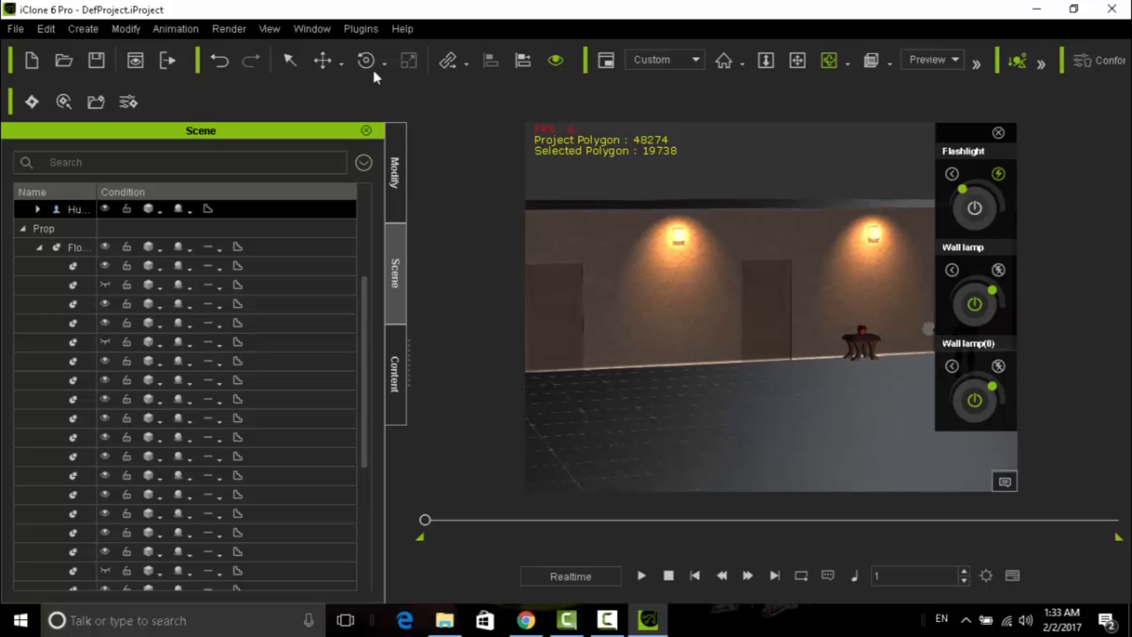
left_click(797, 60)
left_click_drag(637, 303, 679, 237)
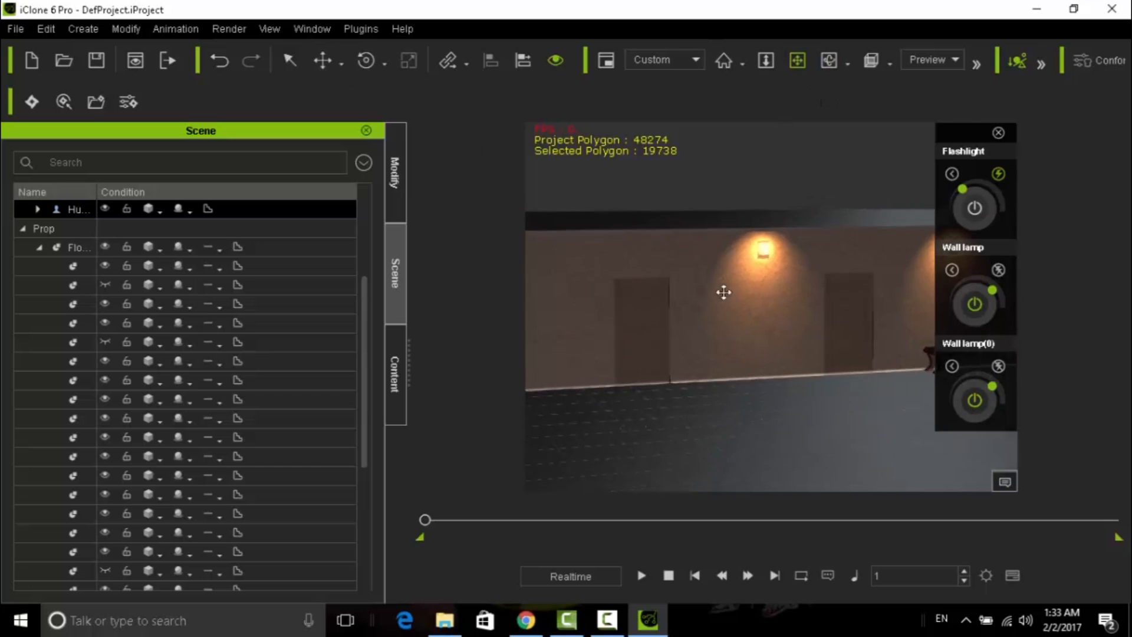
left_click(829, 59)
scroll(665, 289, "up", 4)
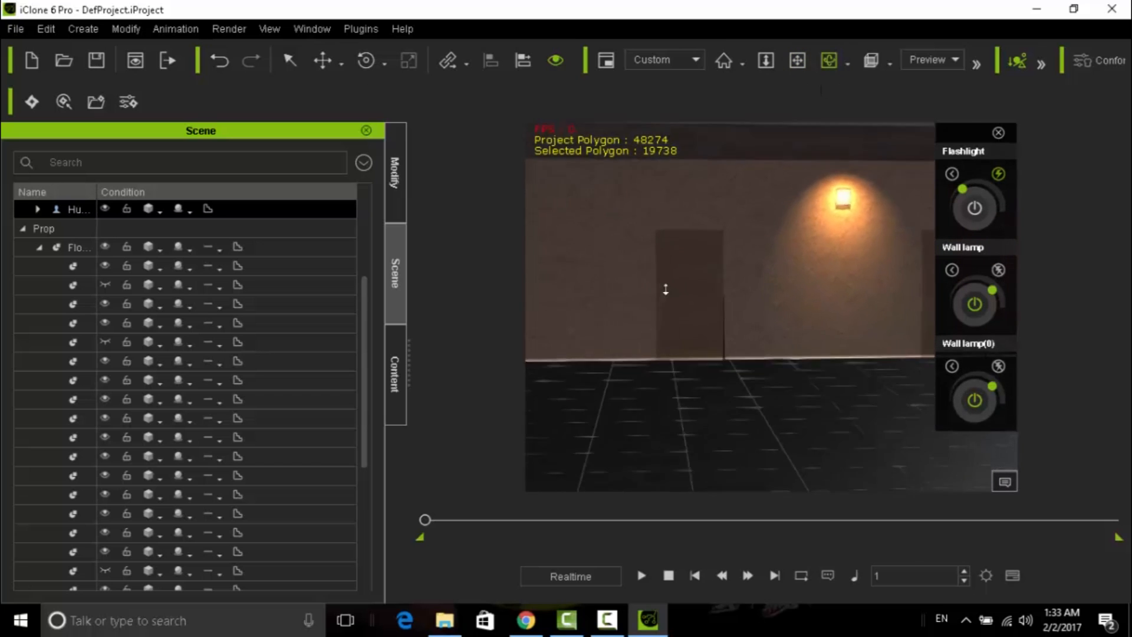
scroll(664, 289, "up", 2)
left_click(797, 60)
left_click_drag(639, 250, 720, 293)
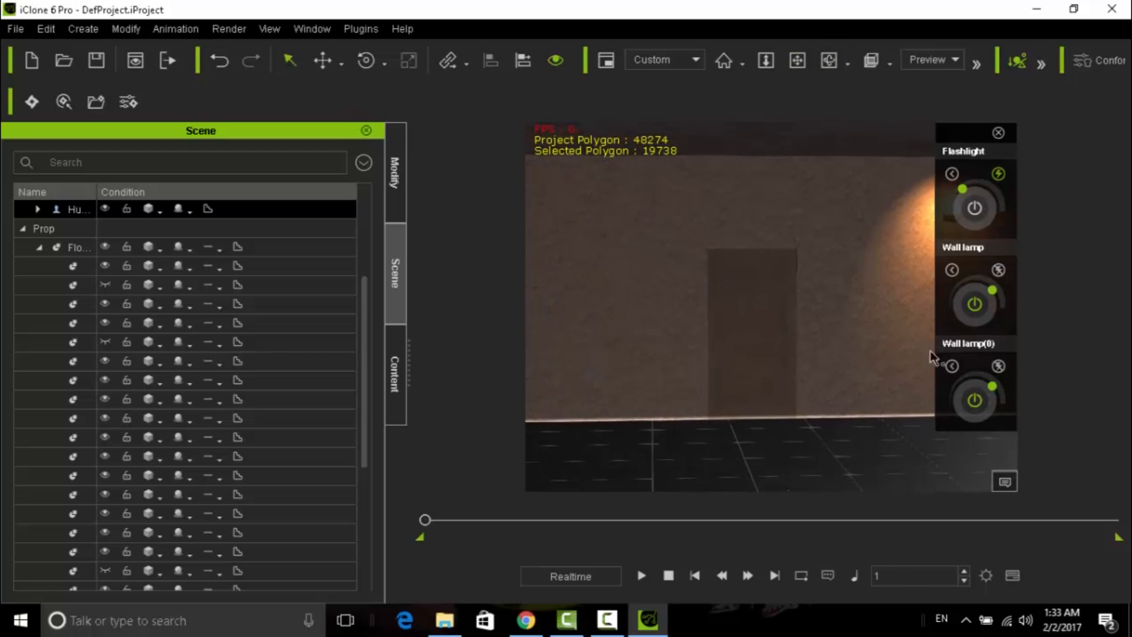
Step: Rotate the end door about its hinge so it swings open and reveals the doorway
left_click(749, 338)
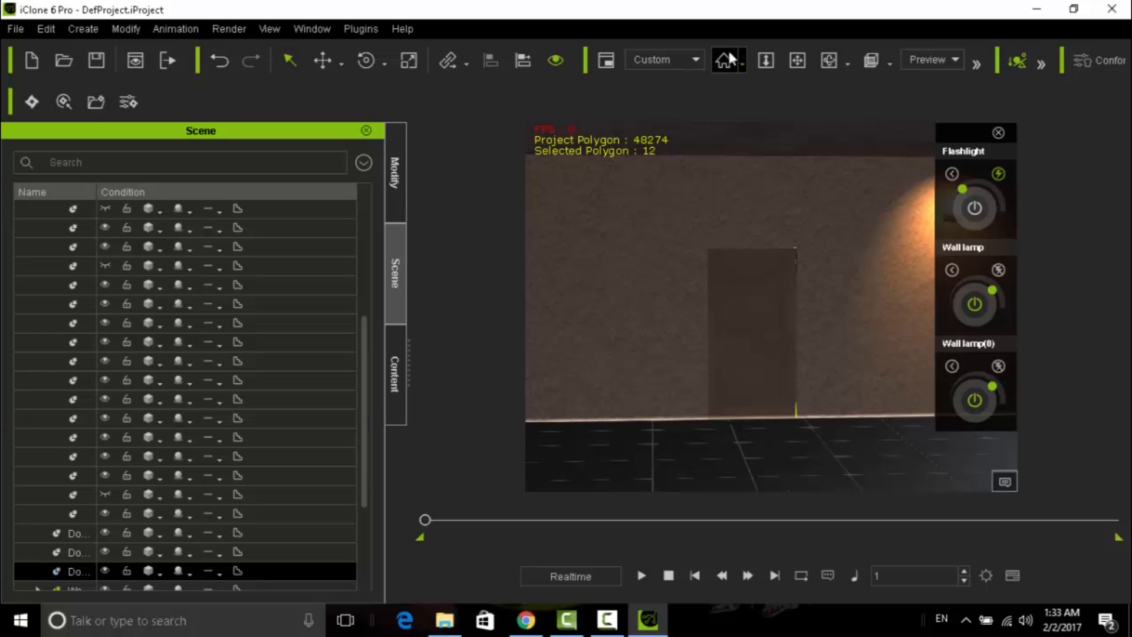
left_click(365, 59)
left_click_drag(779, 424, 847, 424)
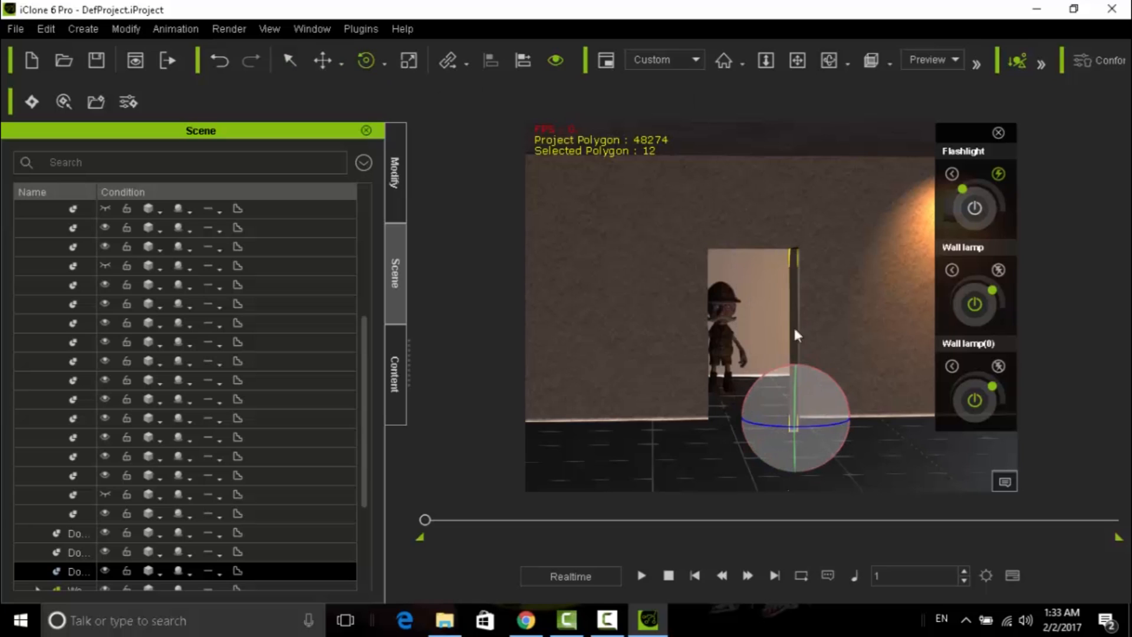
left_click(295, 61)
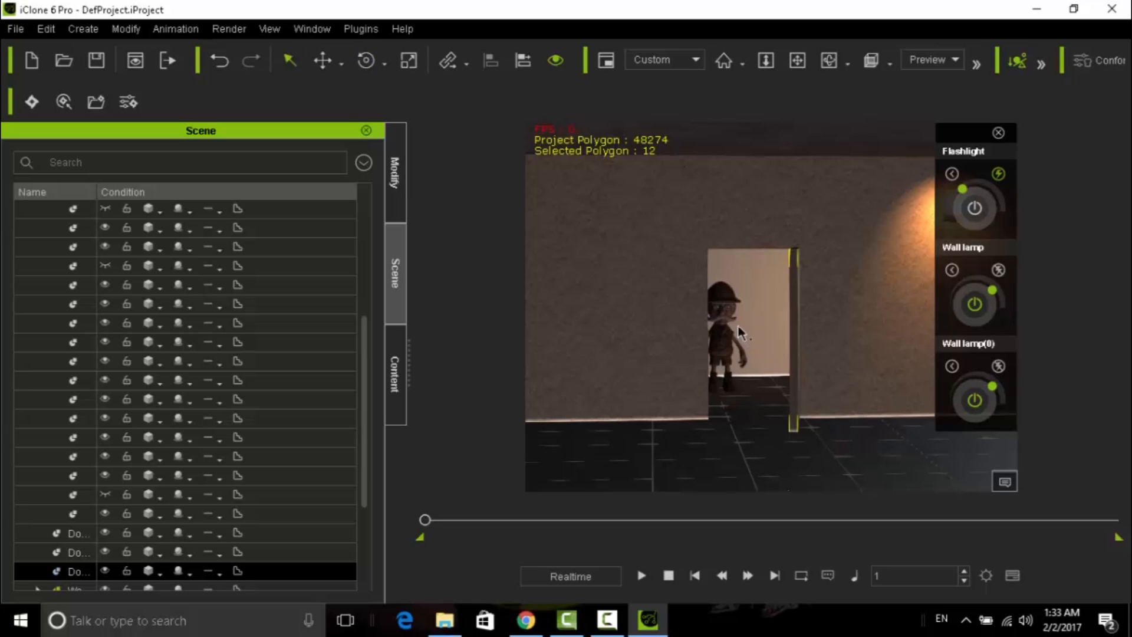
Step: Move the helmeted avatar sideways and adjust its depth so it stands centred behind the open doorway
left_click(722, 305)
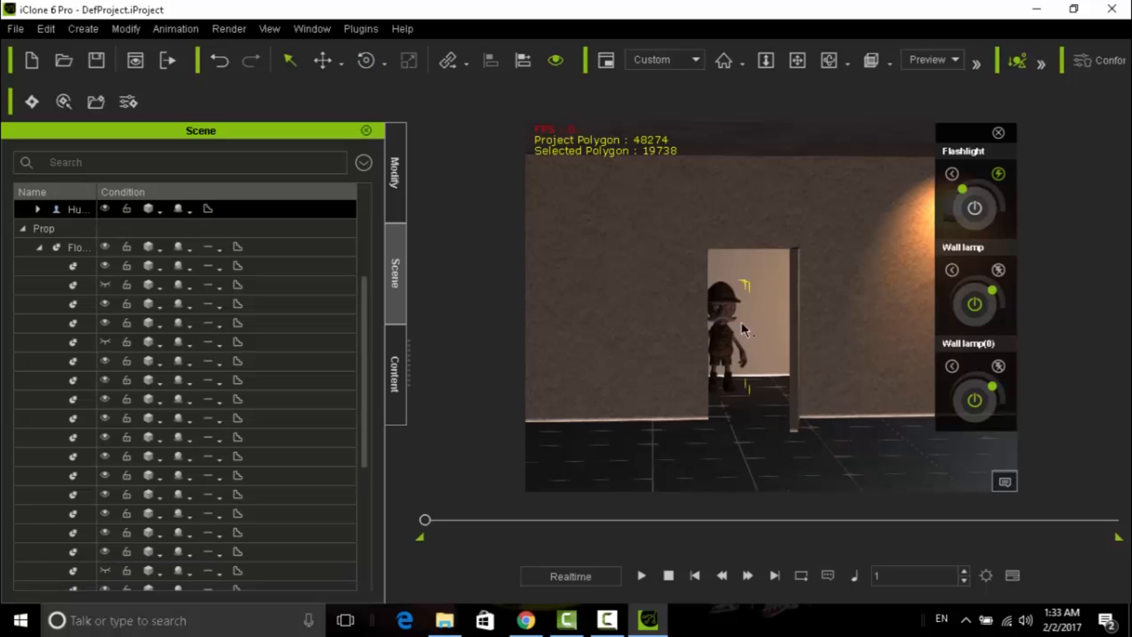
left_click(315, 60)
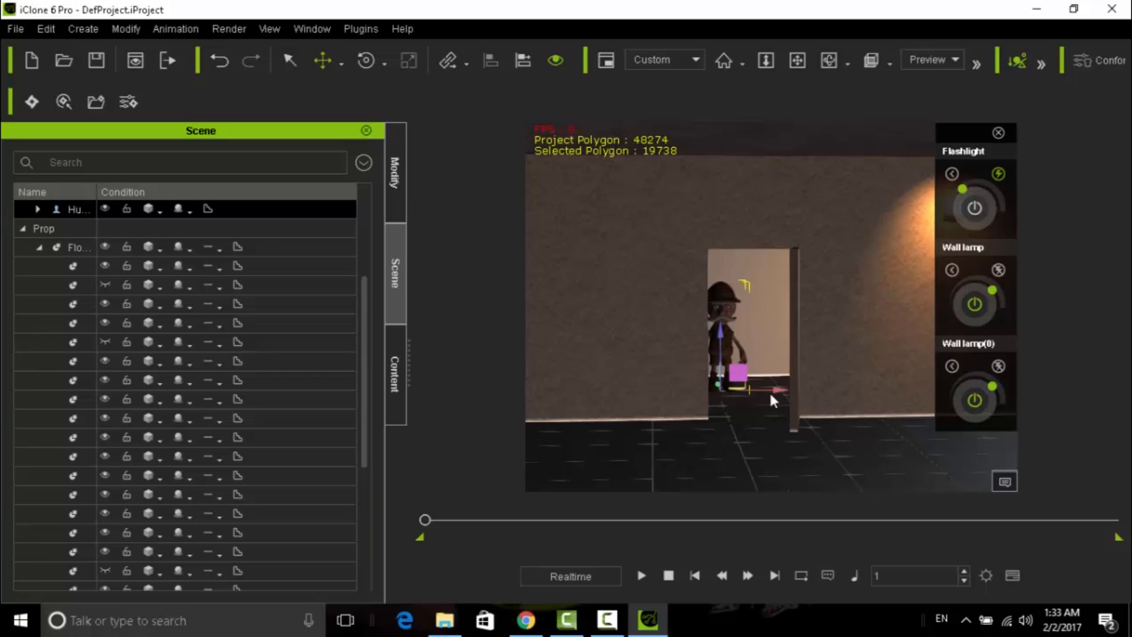
left_click_drag(773, 390, 801, 390)
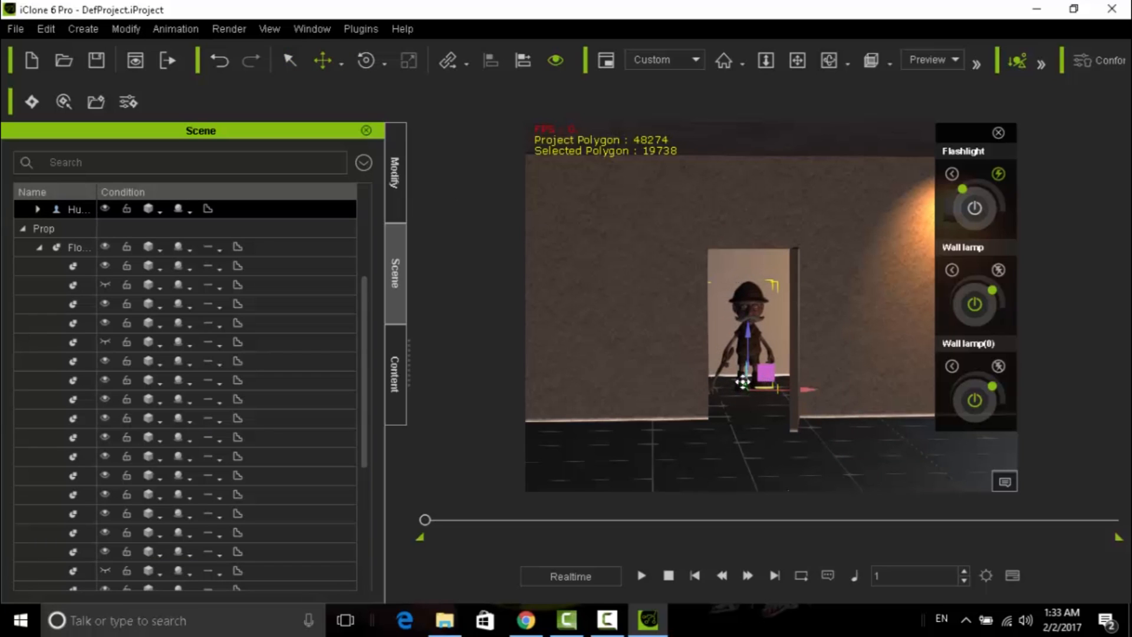
mouse_move(740, 382)
left_mouse_down()
mouse_move(727, 363)
mouse_move(734, 373)
left_mouse_up()
left_click_drag(737, 381, 739, 382)
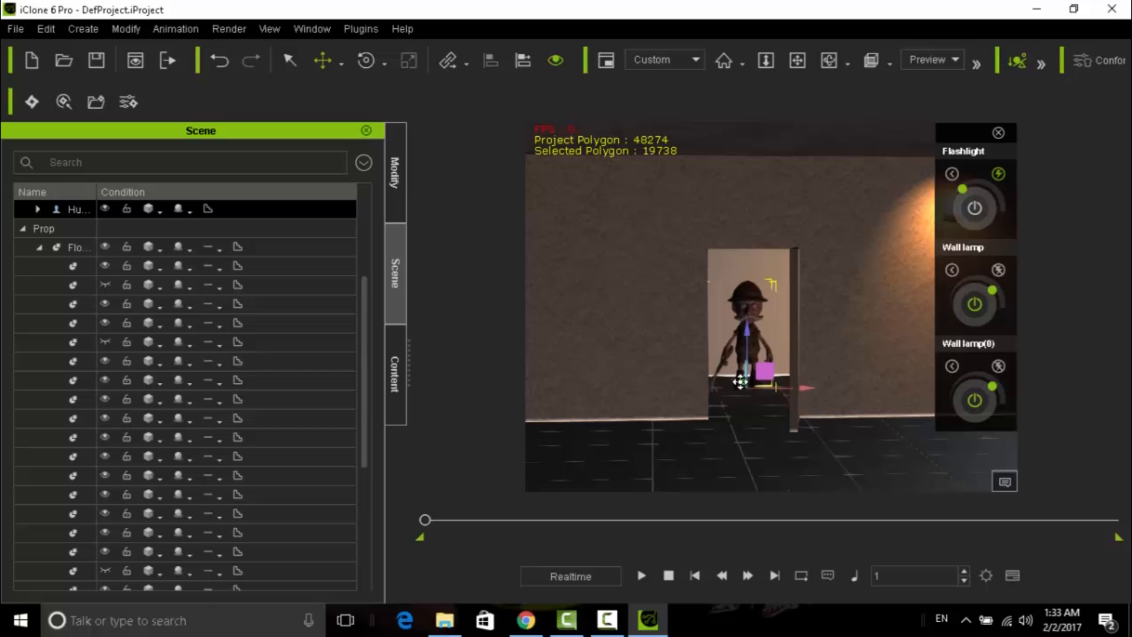
scroll(731, 337, "up", 2)
scroll(731, 337, "up", 5)
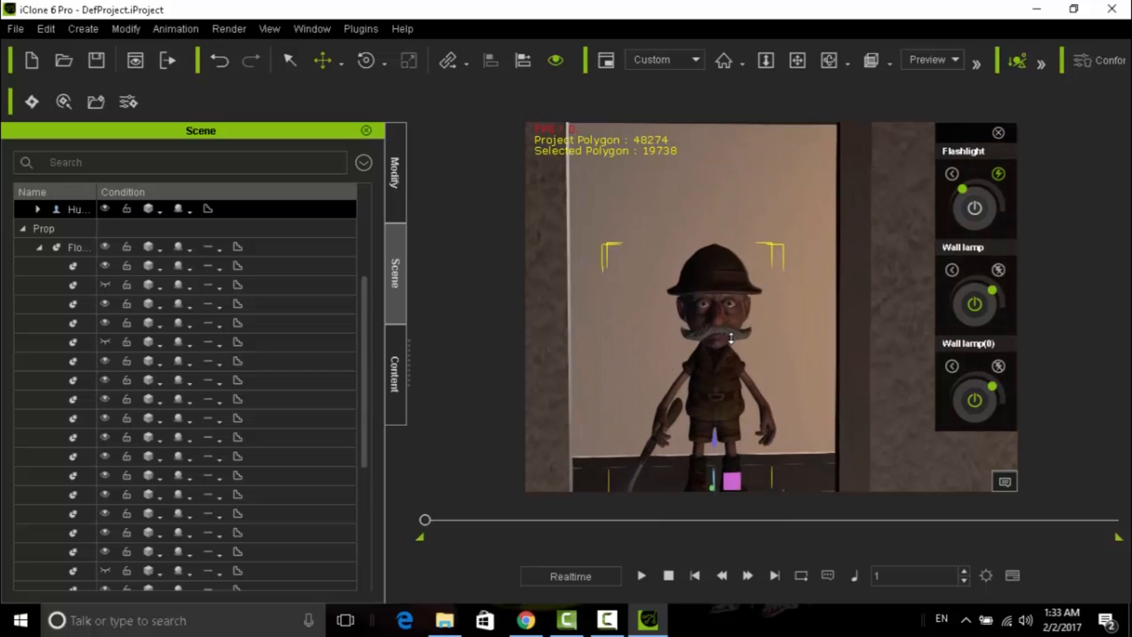
scroll(731, 337, "down", 2)
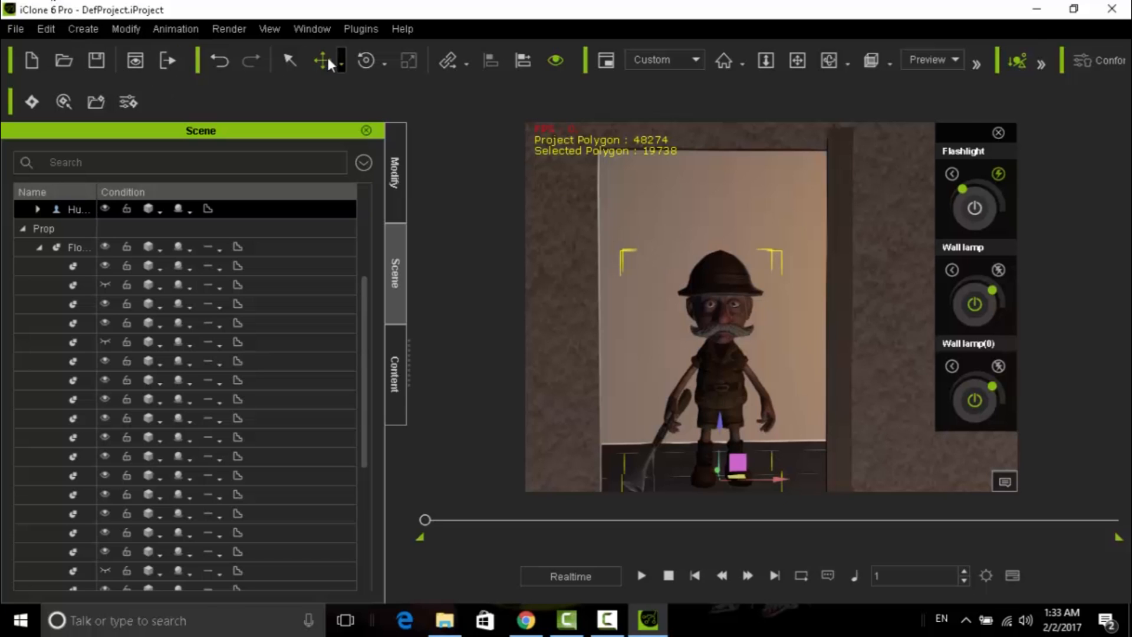
Step: Rotate the end door back about its hinge until it closes the doorway in front of the avatar
left_click(368, 59)
left_click(856, 296)
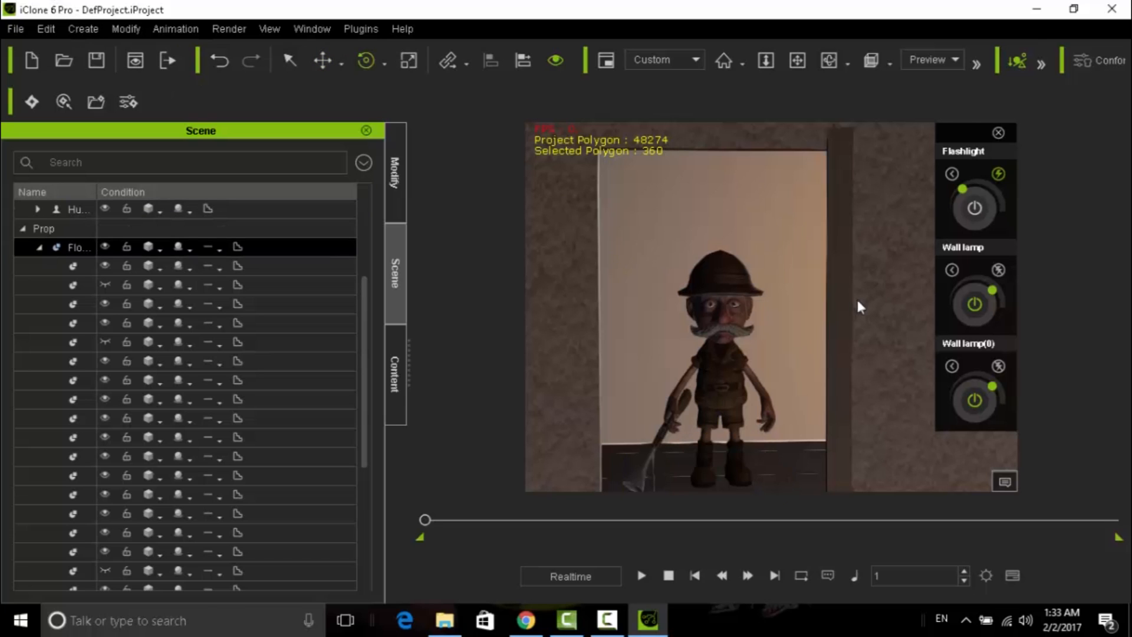
scroll(857, 303, "down", 6)
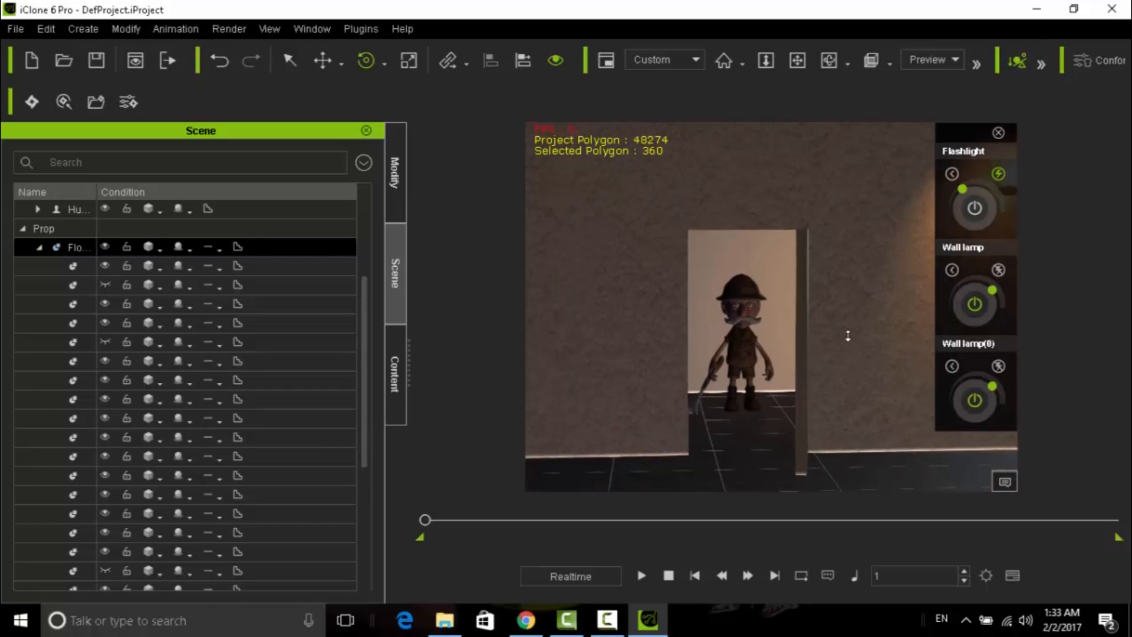
left_click(329, 57)
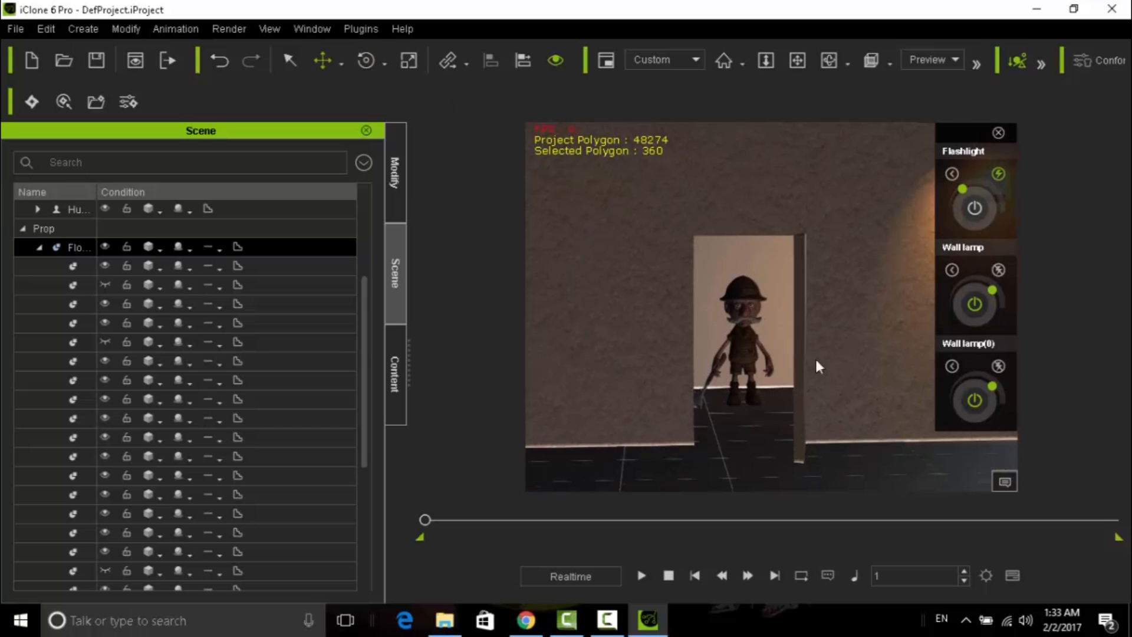
left_click(807, 340)
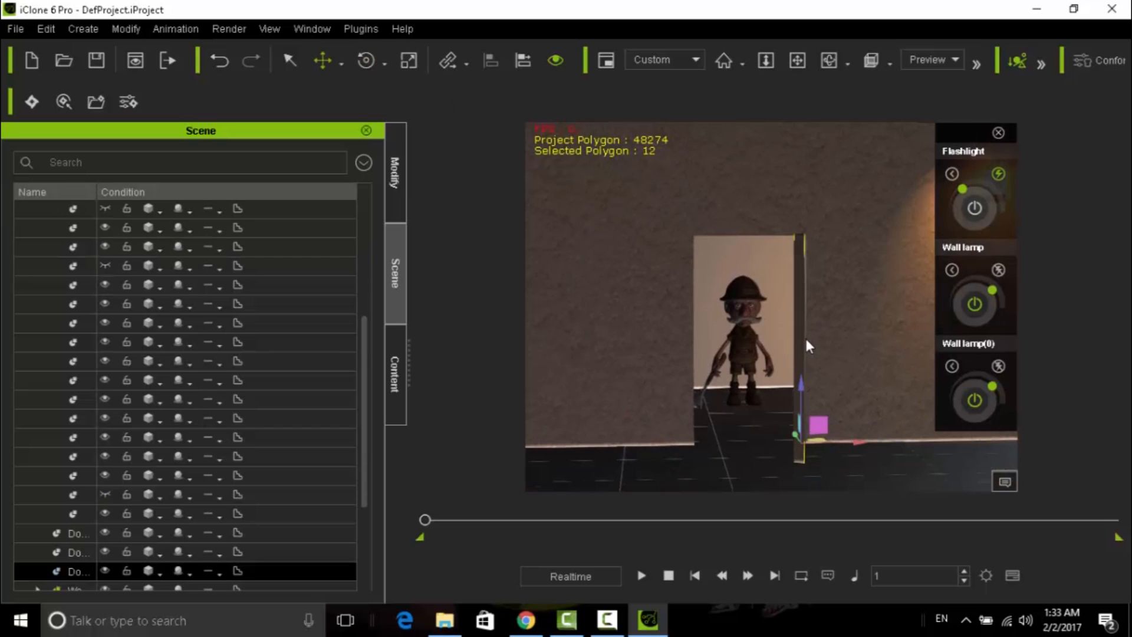
left_click(364, 60)
left_click_drag(816, 453, 761, 443)
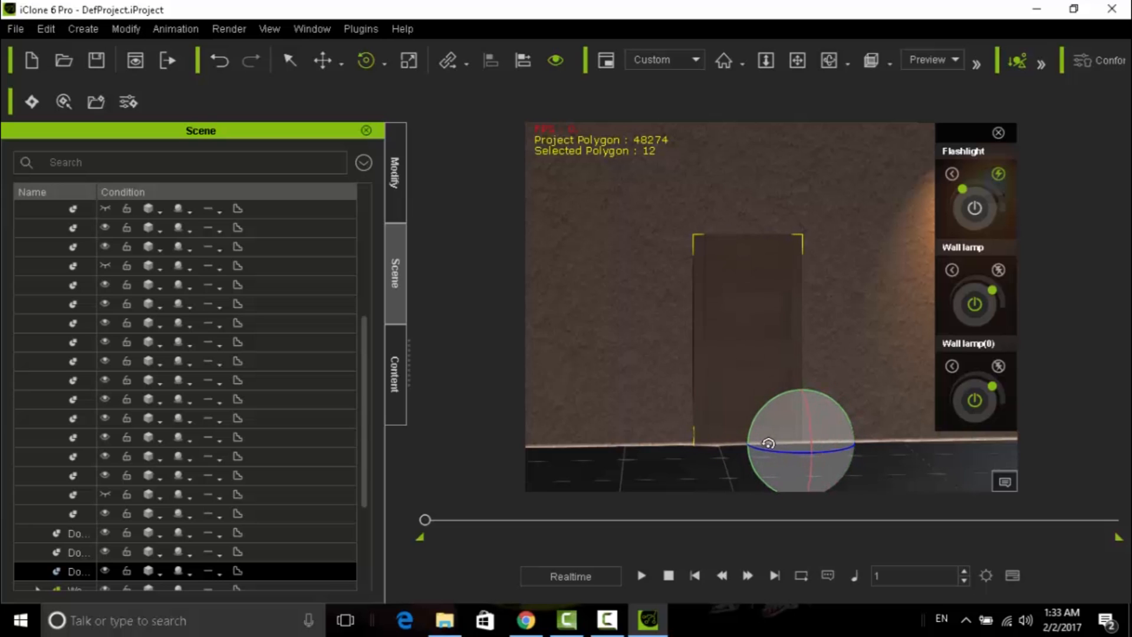
Step: Darken the end door's material by setting Specular to 13 and Glossiness to 0
left_click(392, 374)
left_click(392, 189)
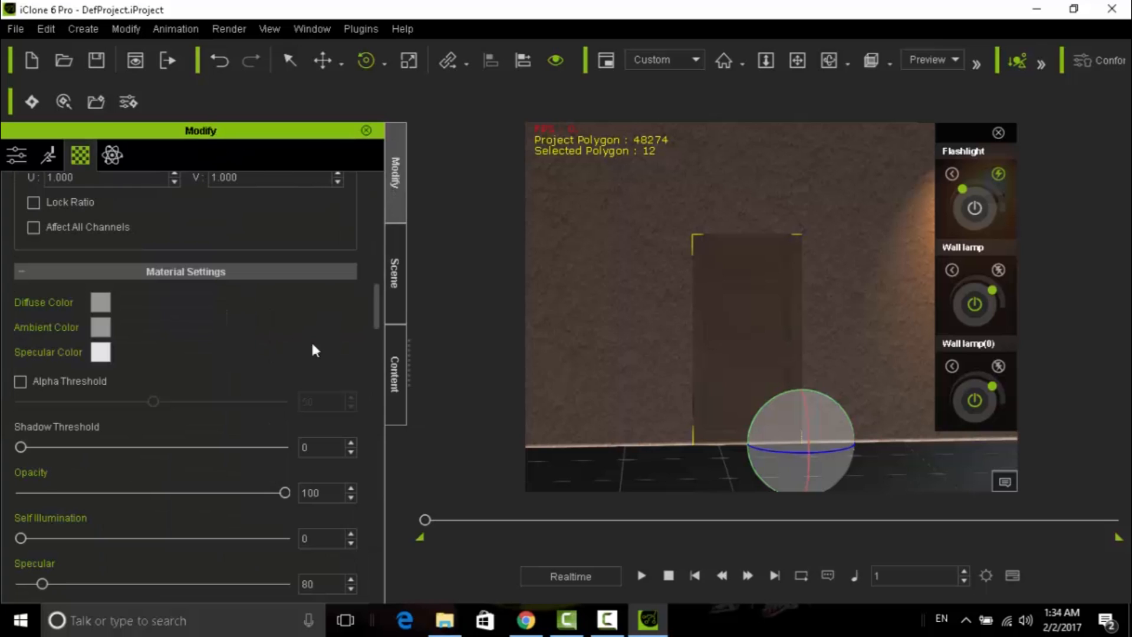
scroll(365, 289, "down", 7)
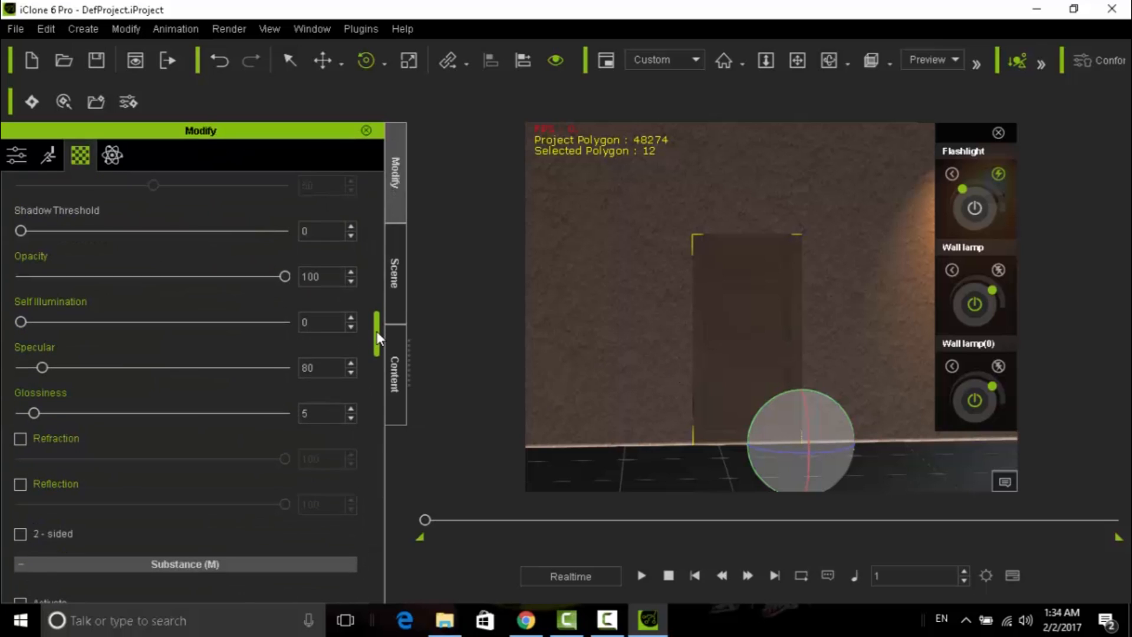
mouse_move(35, 368)
left_mouse_down()
mouse_move(17, 367)
mouse_move(27, 368)
left_mouse_up()
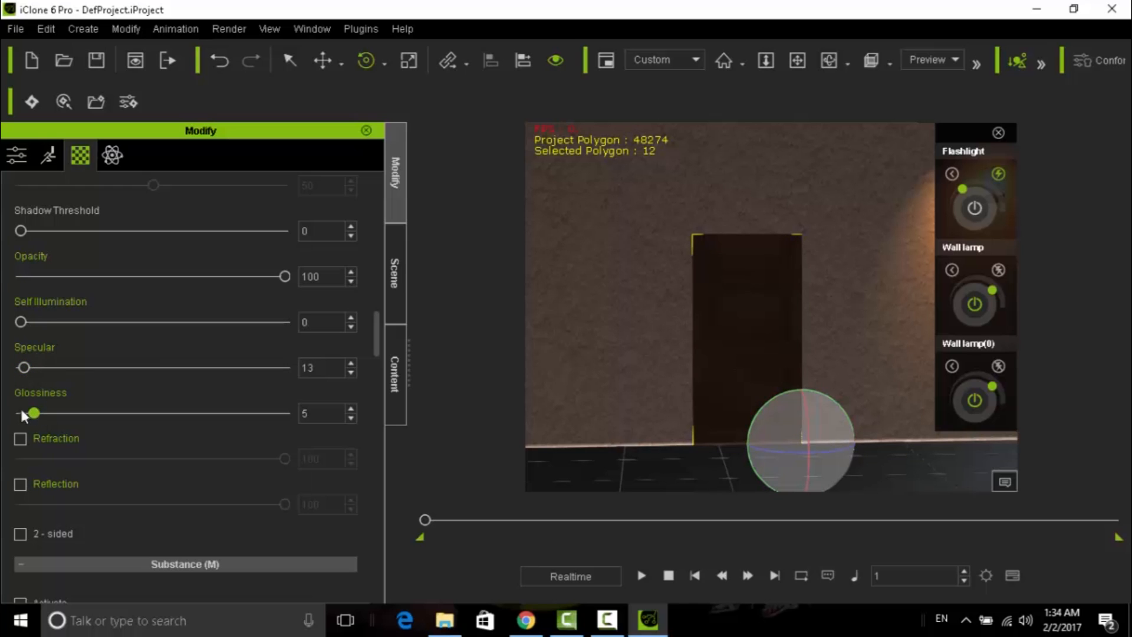
left_click_drag(22, 414, 18, 414)
scroll(580, 363, "up", 3)
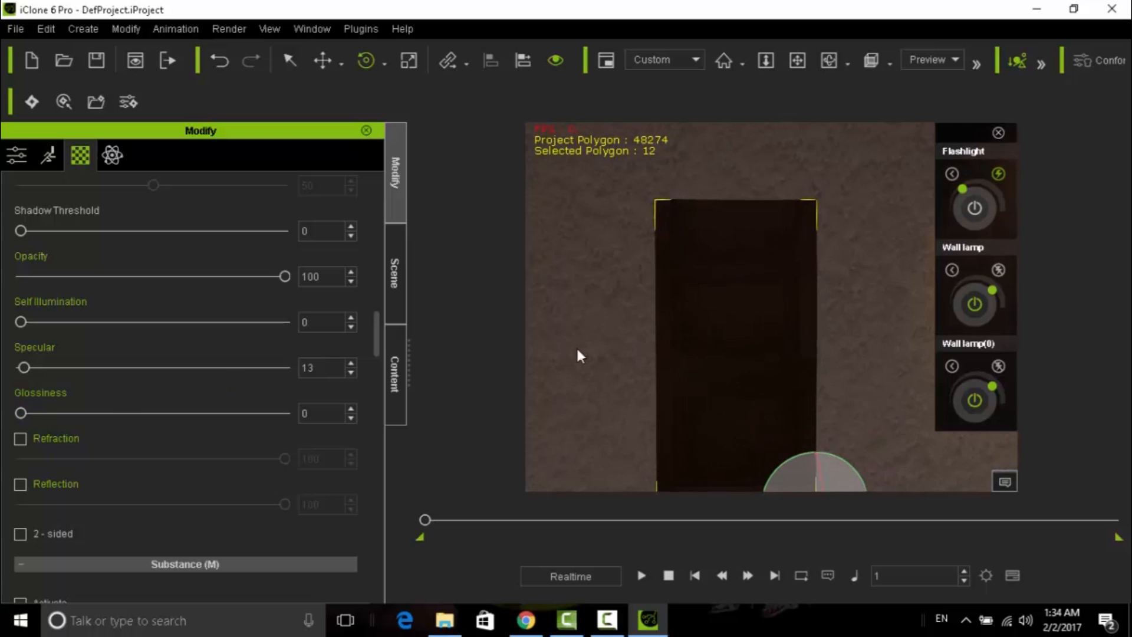
scroll(575, 345, "down", 5)
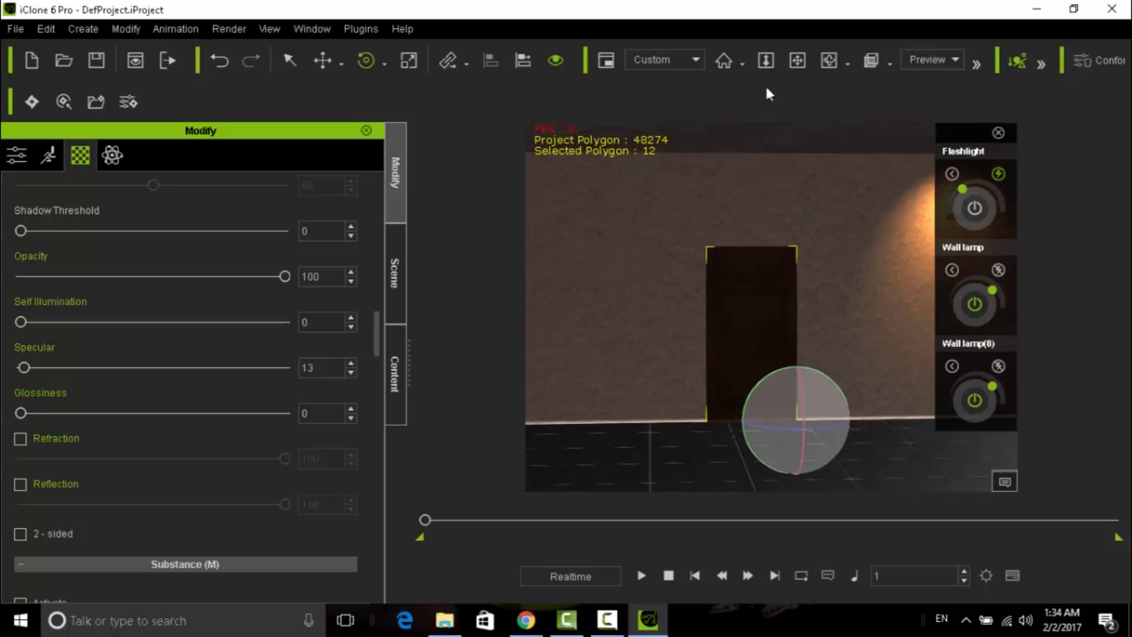
Step: Set the material of the door between the two wall lamps to Specular 0 and Glossiness 1
left_click(797, 60)
left_click_drag(811, 212, 451, 250)
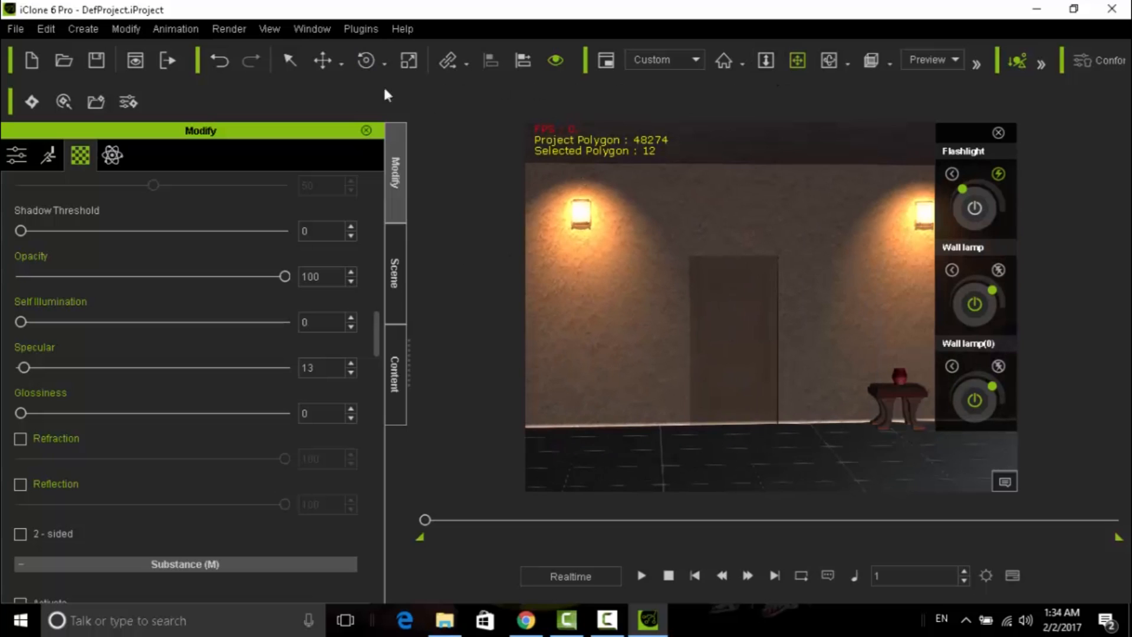
left_click(289, 59)
left_click(731, 320)
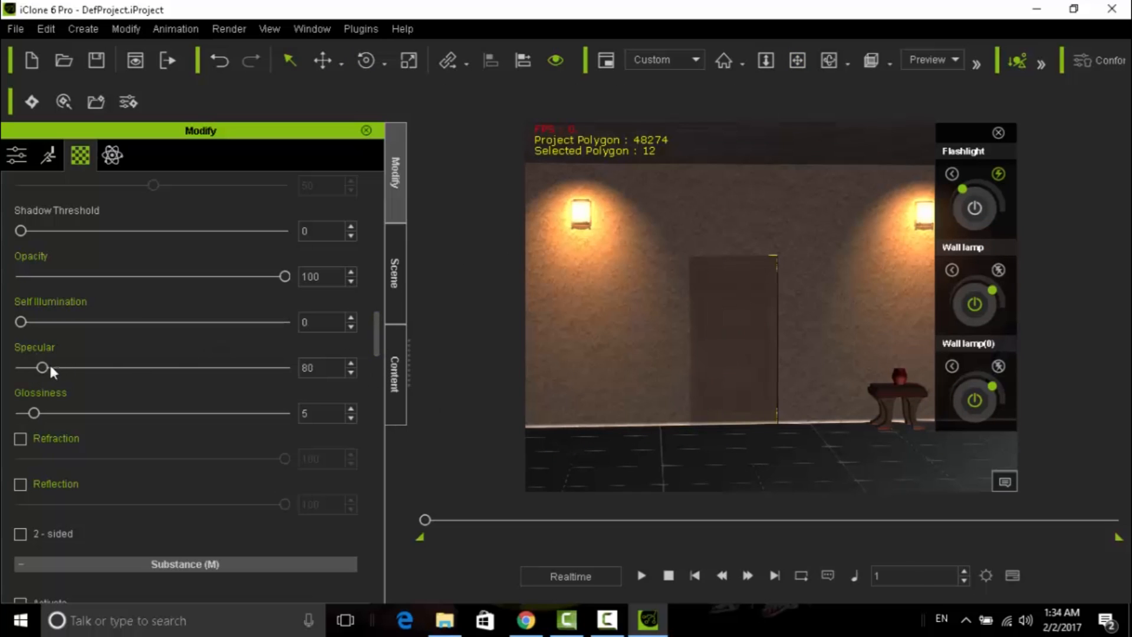
left_click_drag(45, 367, 14, 367)
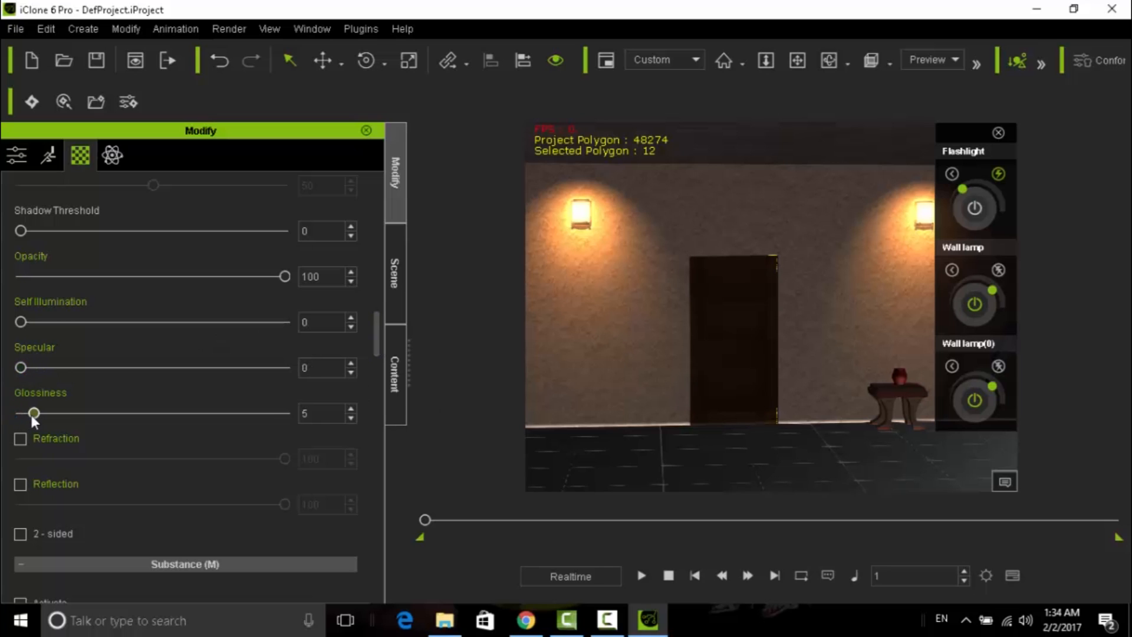
left_click_drag(26, 412, 23, 413)
Step: Set the material of the door beside the bald avatar to Specular 0 and Glossiness 0
left_click(798, 59)
left_click_drag(870, 232, 601, 239)
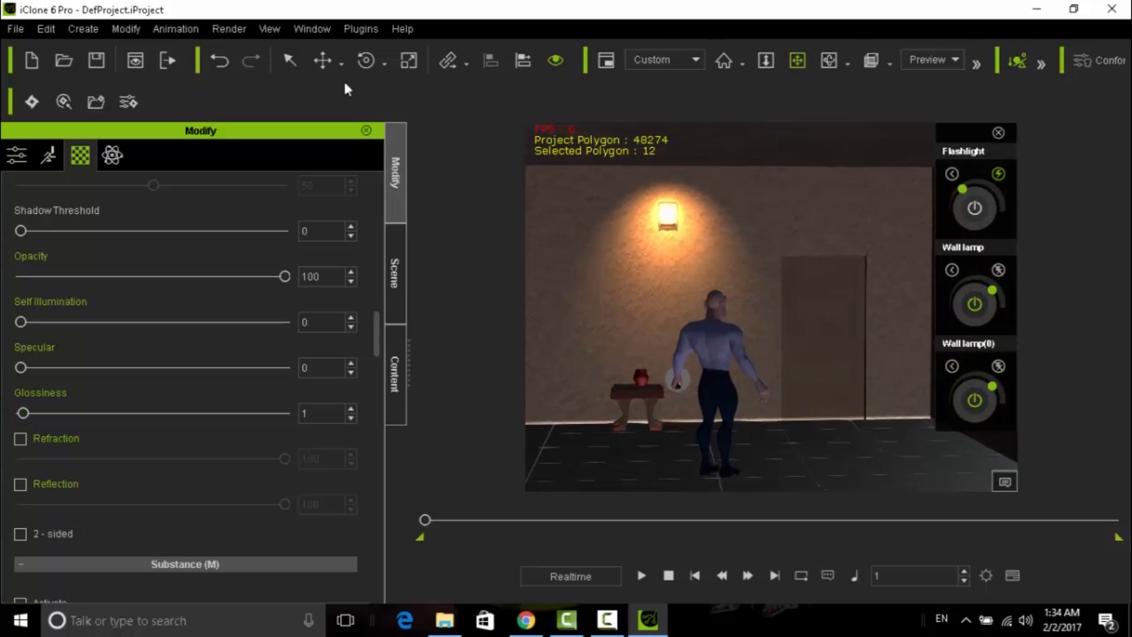
left_click(289, 62)
left_click(823, 312)
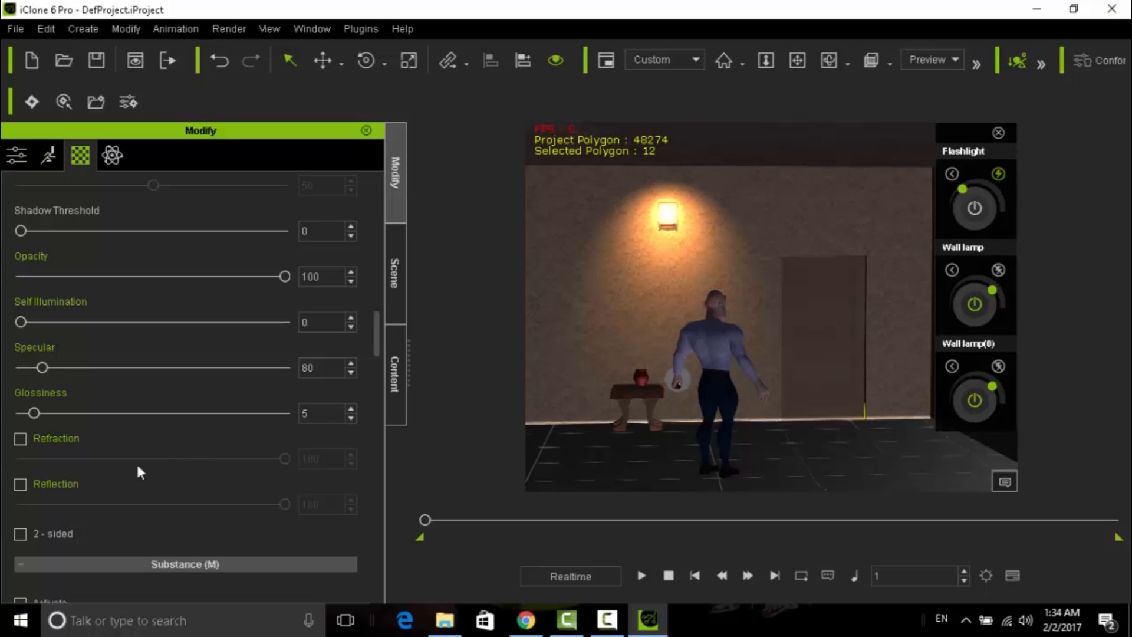
left_click_drag(42, 368, 16, 369)
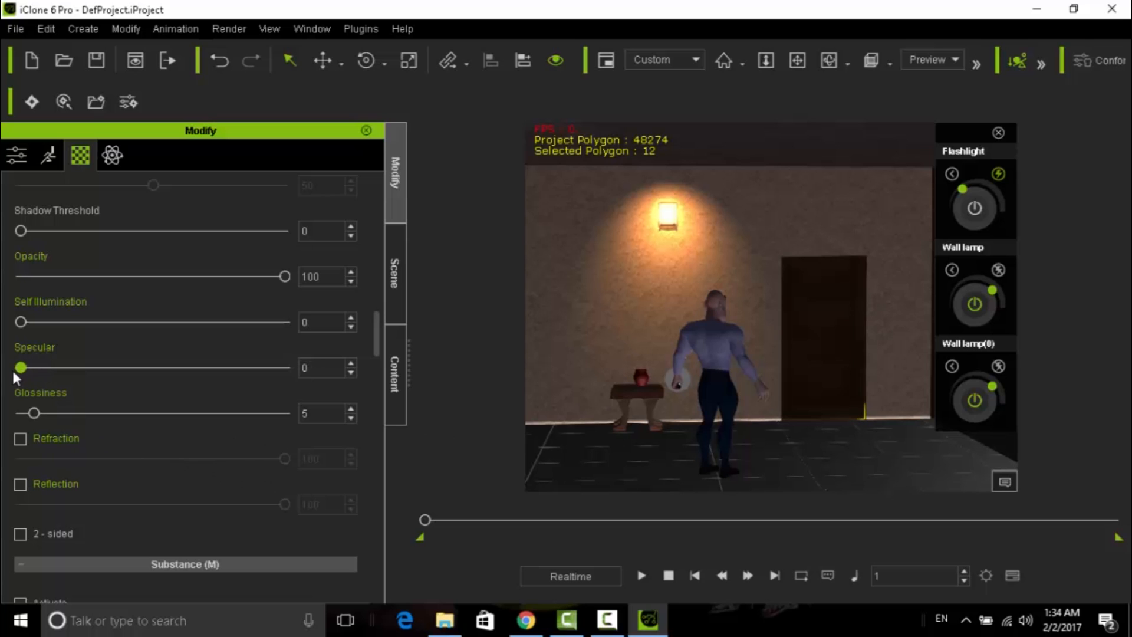
left_click_drag(26, 414, 19, 415)
Step: Scale the side table under the wall lamp up uniformly to nearly twice its size
scroll(703, 336, "up", 4)
scroll(703, 336, "up", 3)
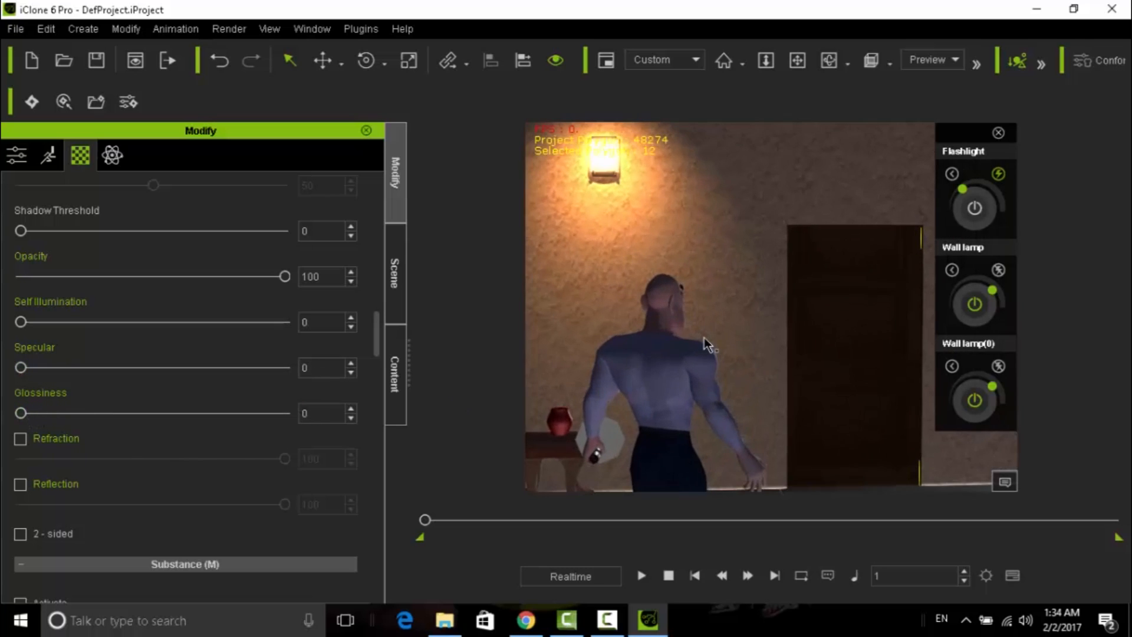
left_click(824, 61)
left_click_drag(688, 412, 823, 331)
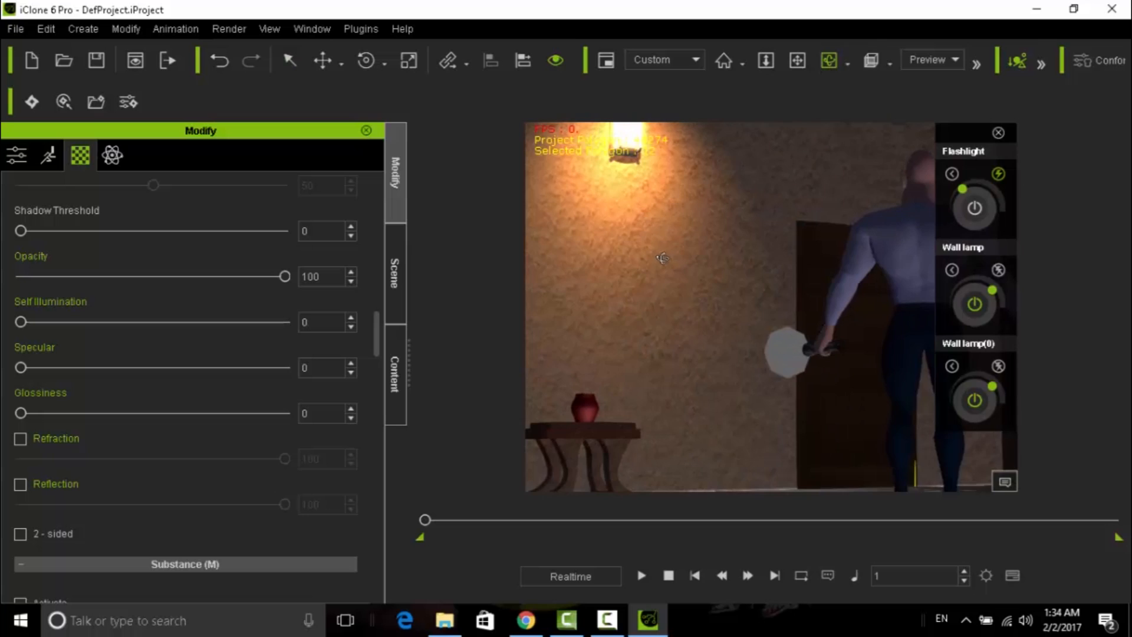
scroll(664, 258, "down", 3)
left_click(322, 61)
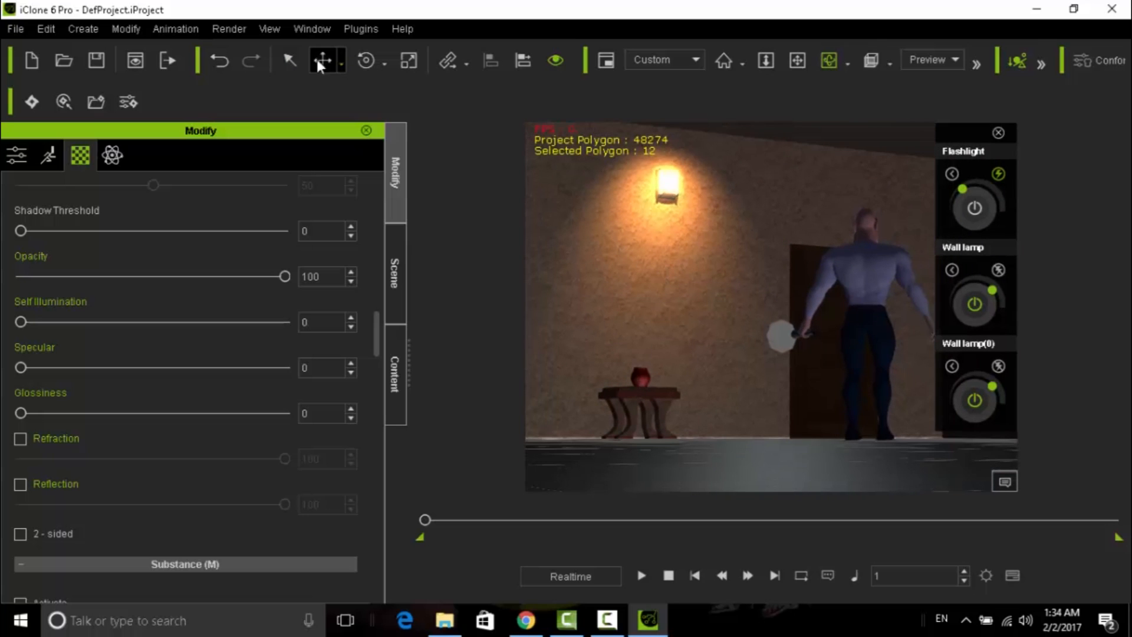
left_click(631, 389)
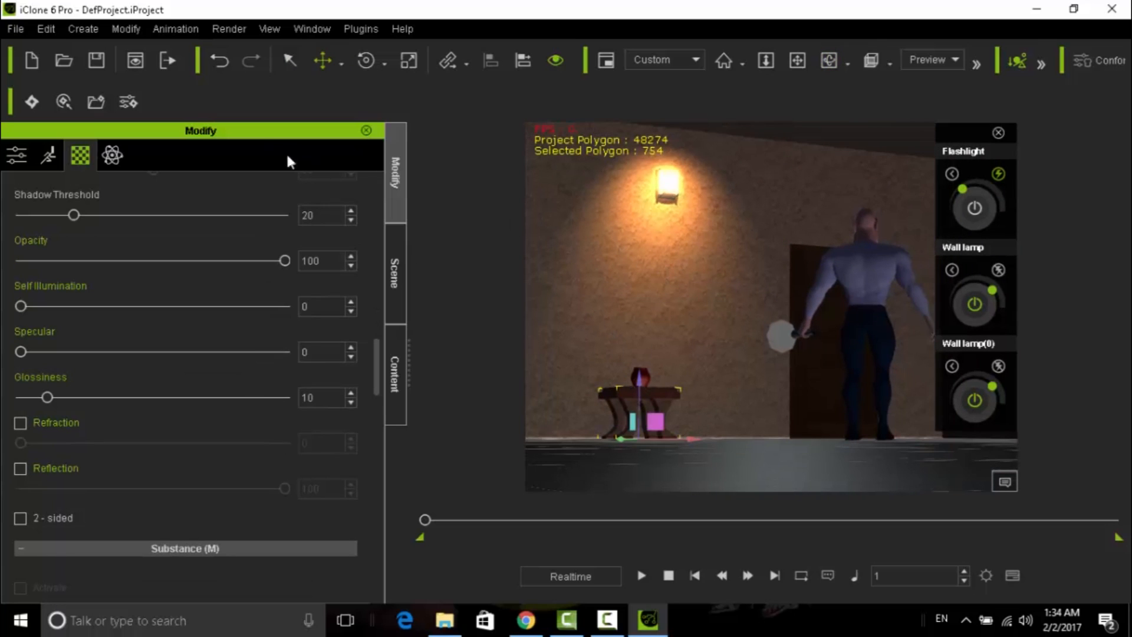
left_click(408, 61)
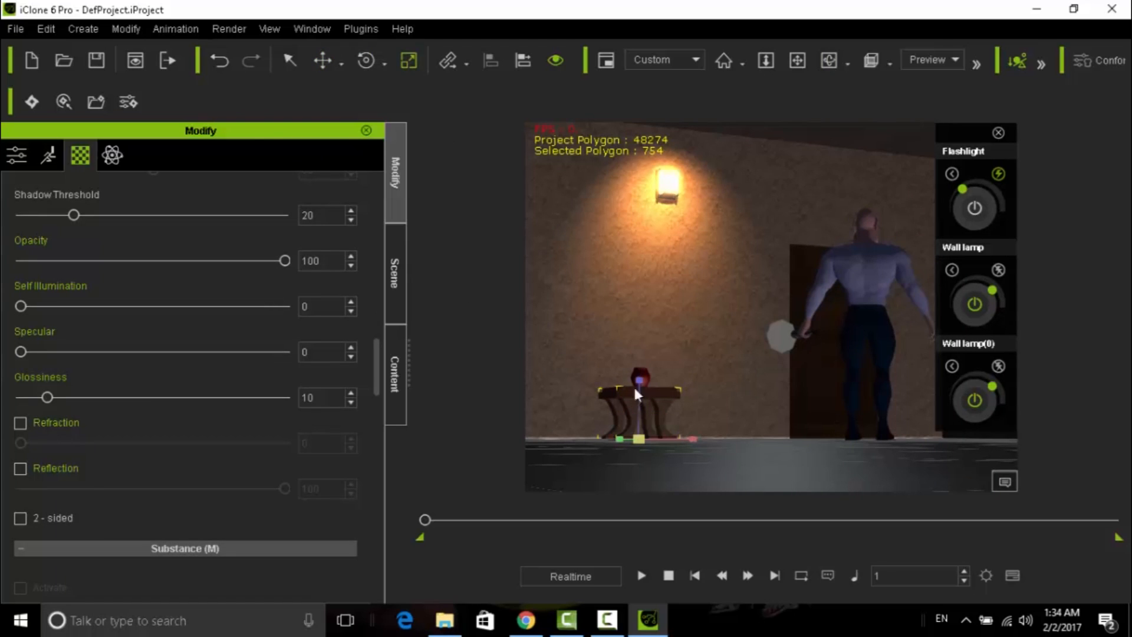
left_click_drag(640, 439, 783, 344)
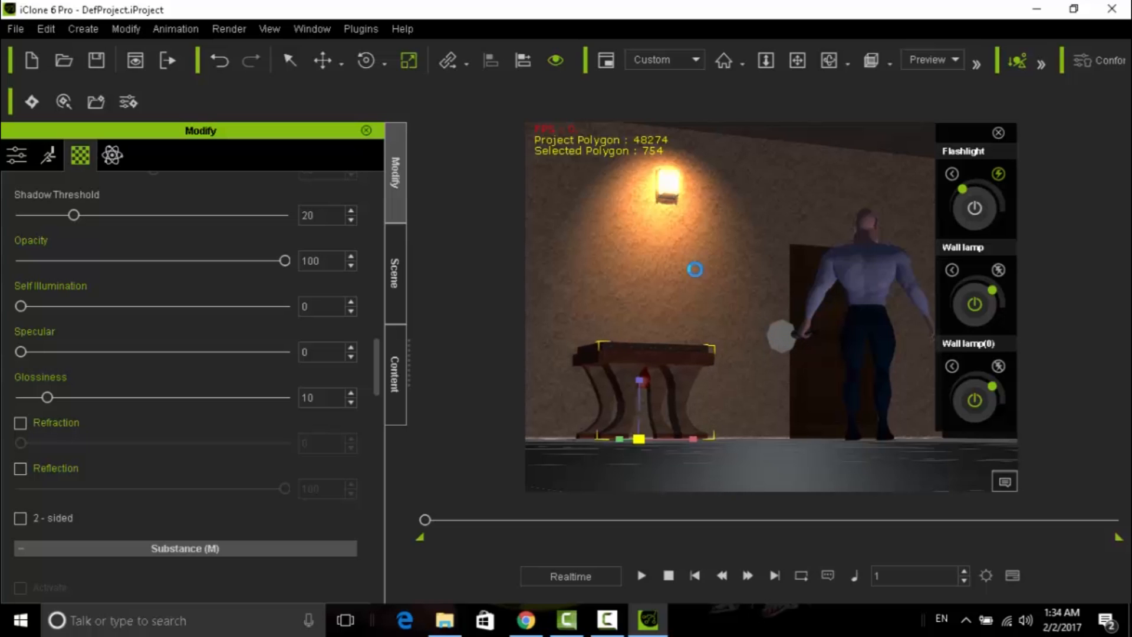
Step: Select the red vase inside the enlarged table and raise it vertically to just above the tabletop
left_click(289, 56)
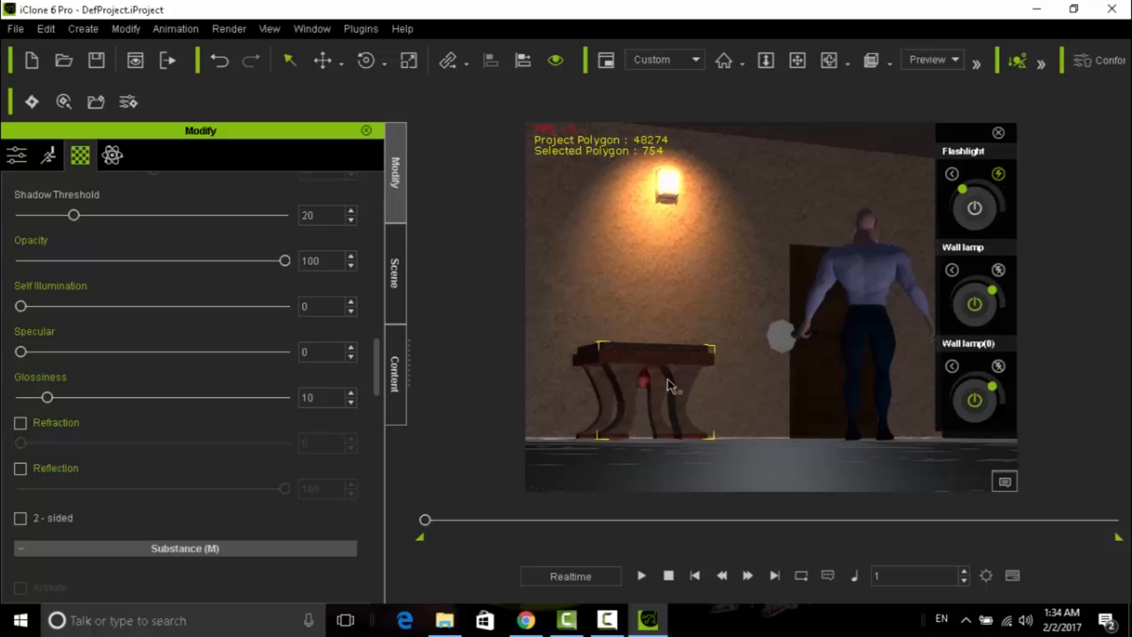
left_click(646, 383)
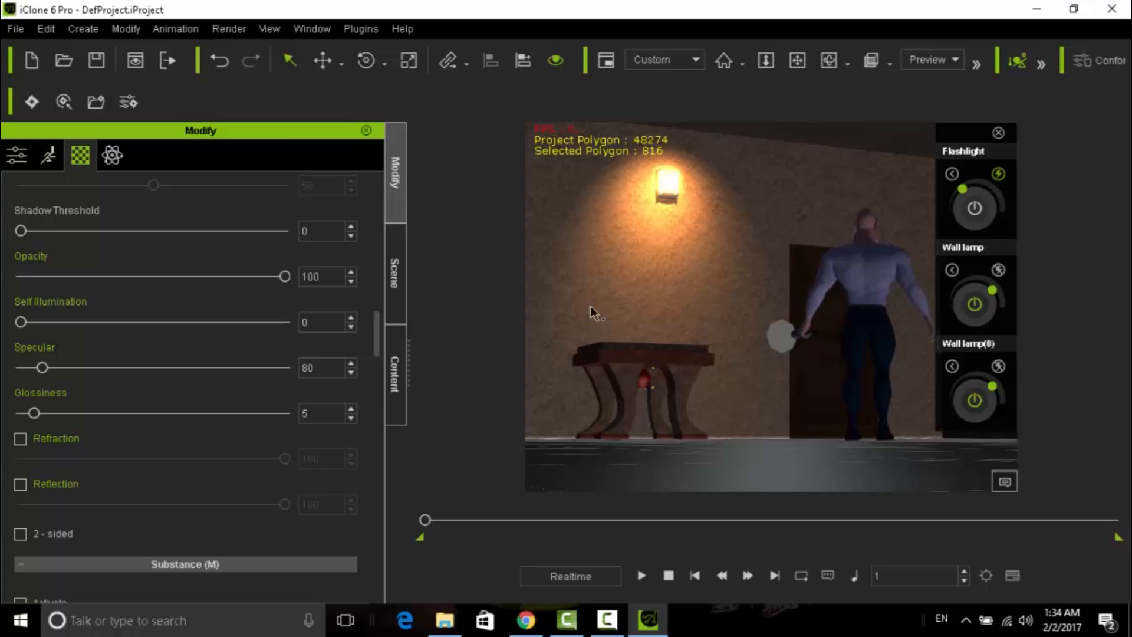
key("w")
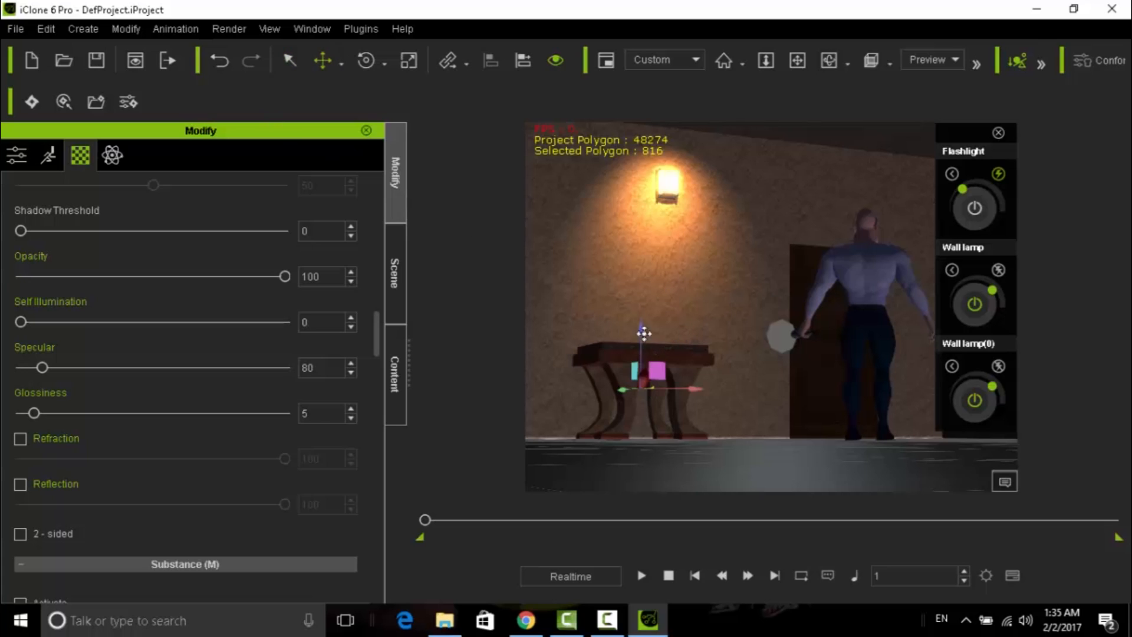
mouse_move(638, 282)
left_mouse_down()
mouse_move(632, 258)
mouse_move(633, 273)
left_mouse_up()
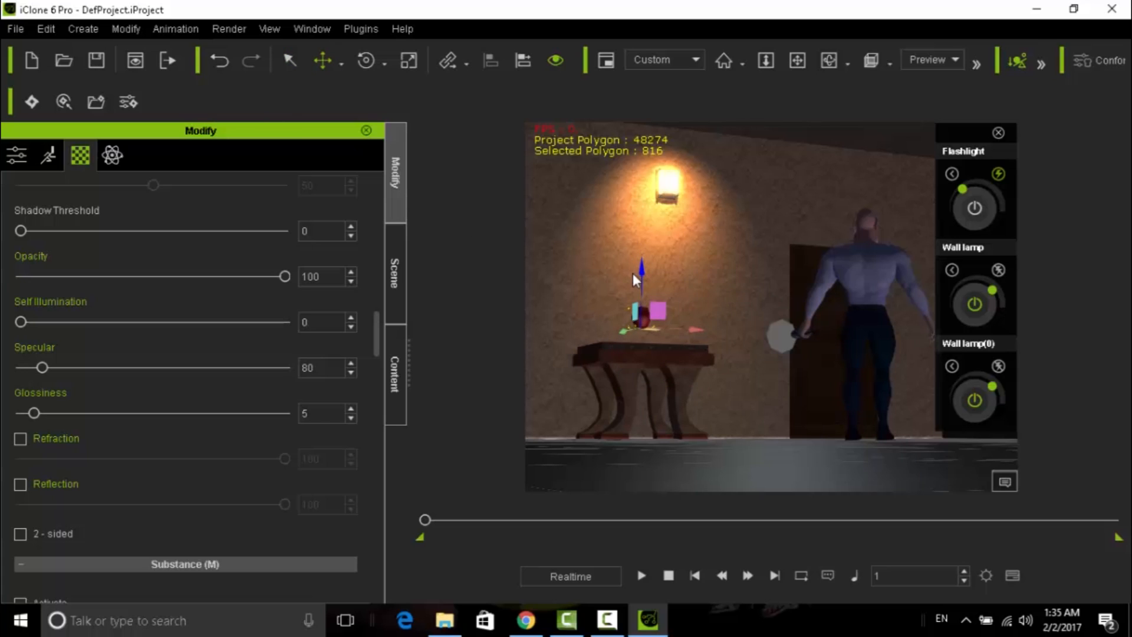
Step: Scale the red vase above the side table up uniformly to roughly three times its size
left_click(830, 62)
left_click_drag(629, 347, 710, 461)
left_click_drag(673, 372, 710, 437)
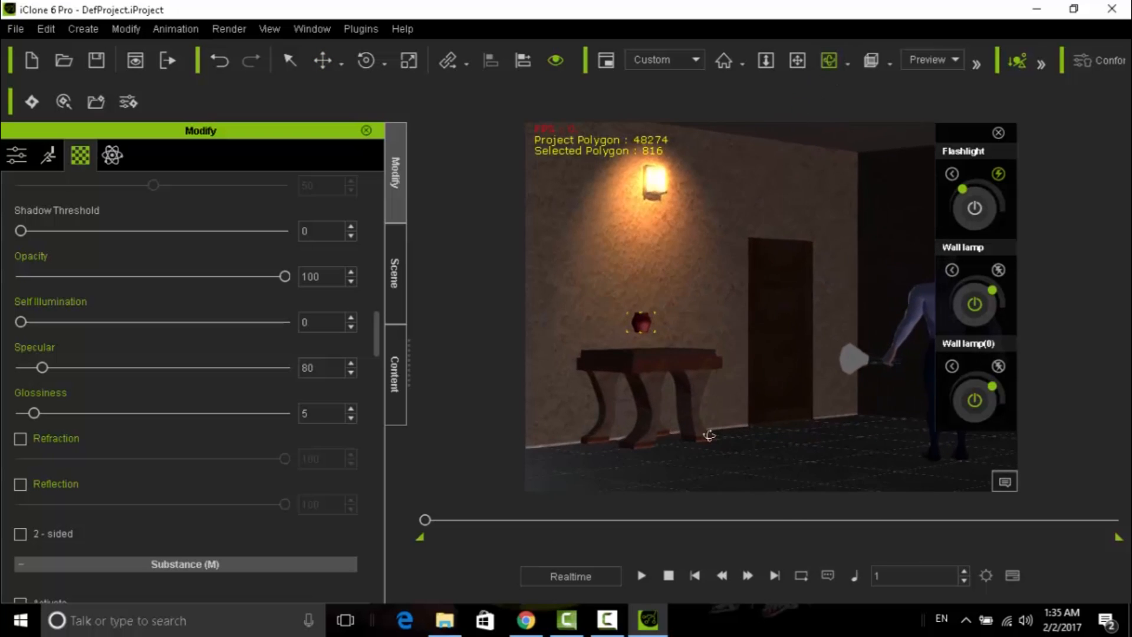
left_click_drag(637, 323, 665, 384)
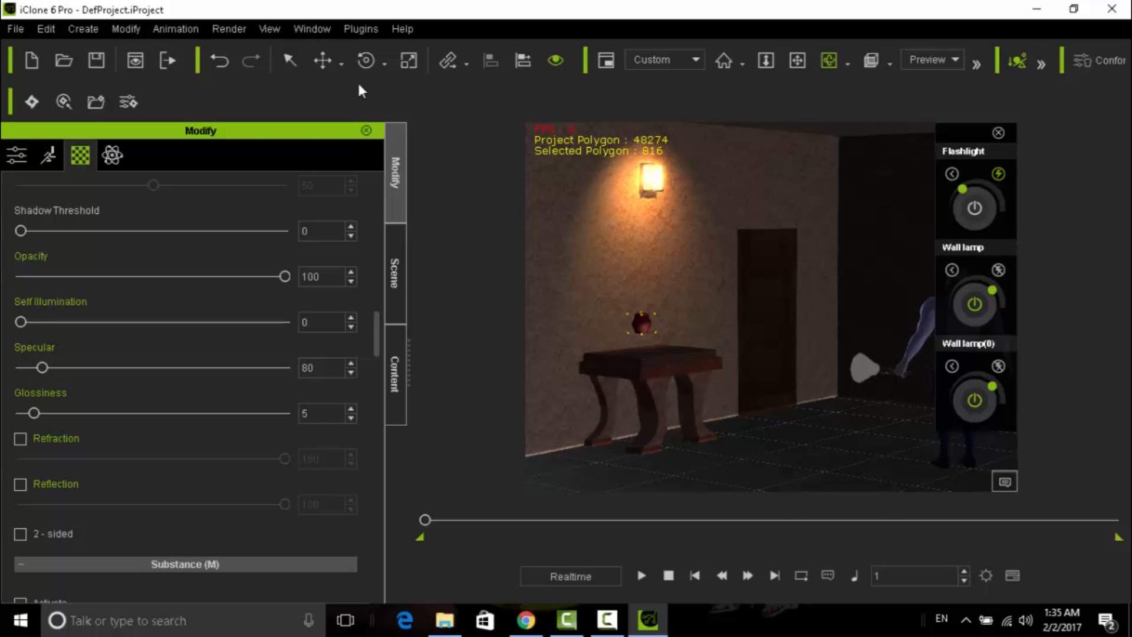
left_click(409, 62)
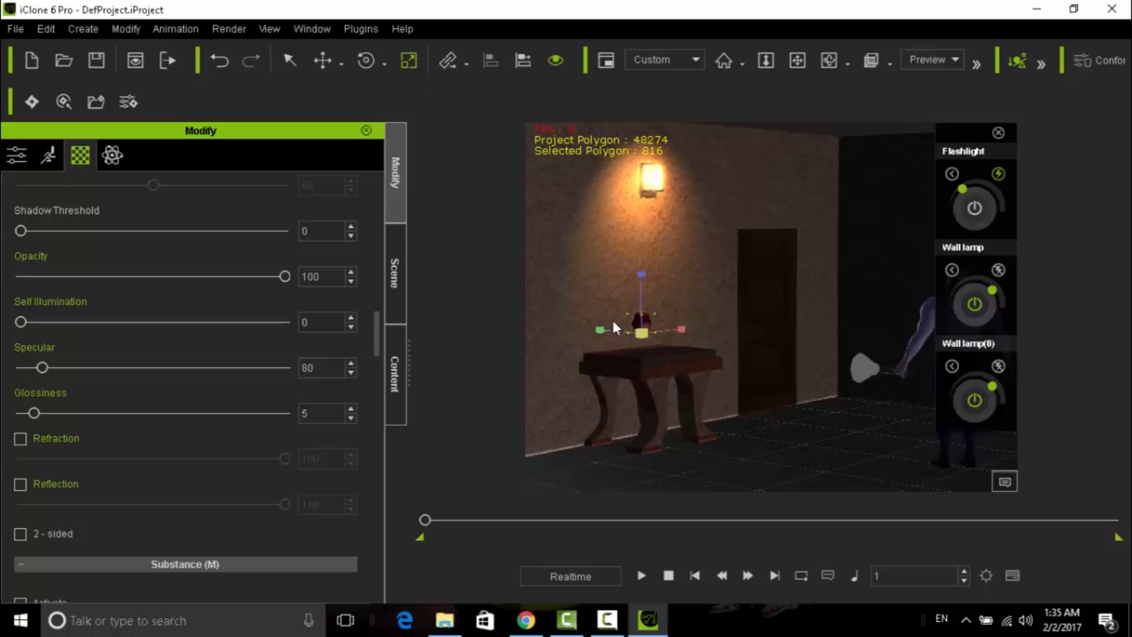
left_click_drag(632, 331, 630, 204)
Step: Lower the enlarged red vase vertically until its base rests on the side table's top
left_click(323, 60)
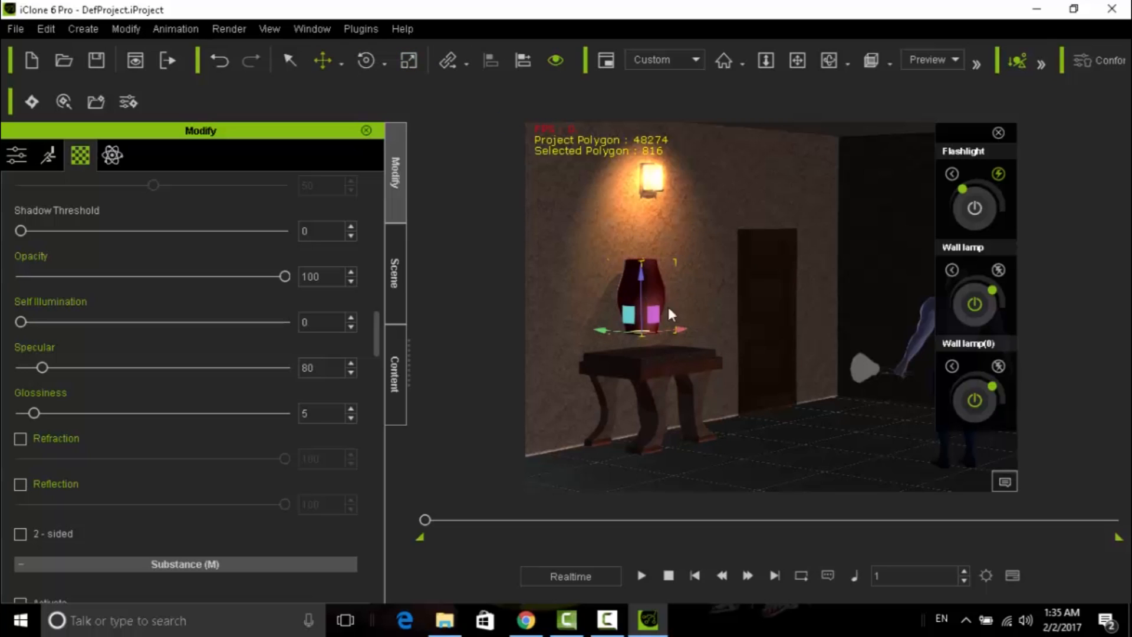
left_click_drag(641, 273, 644, 292)
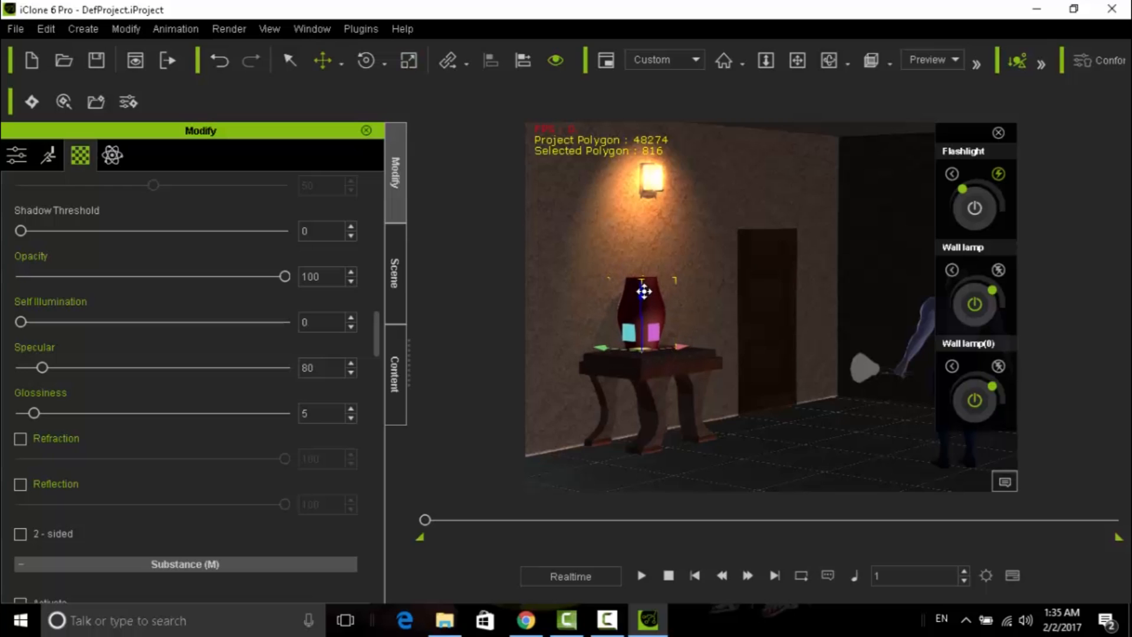
key("z")
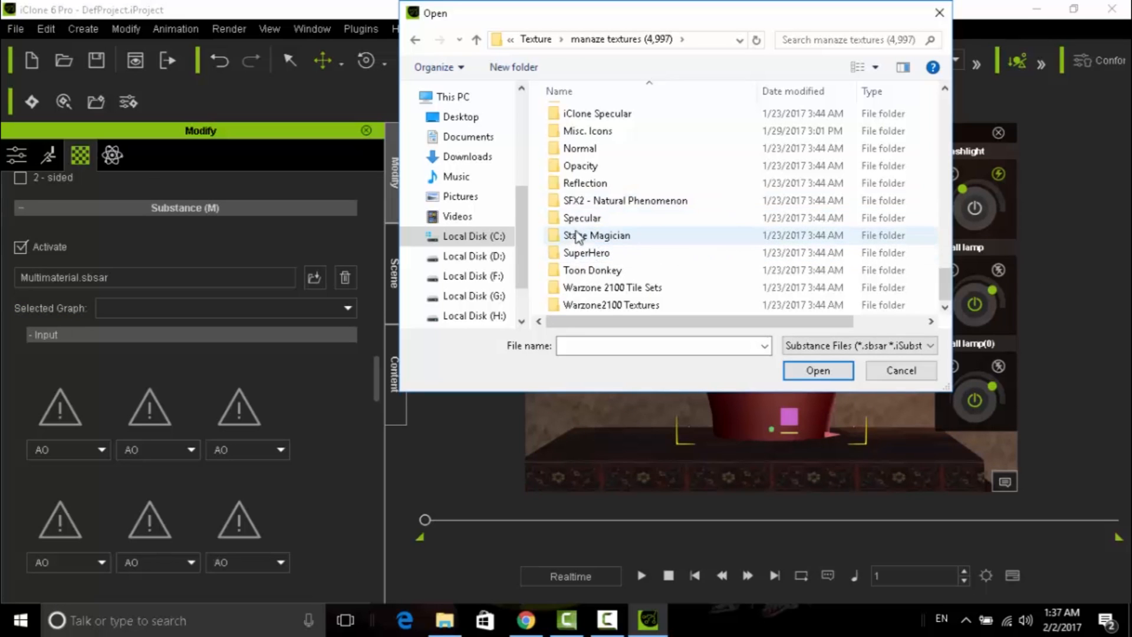
Step: Dismiss the substance file browser without loading a file and review the vase, table, avatar and nearby doors
scroll(577, 235, "up", 7)
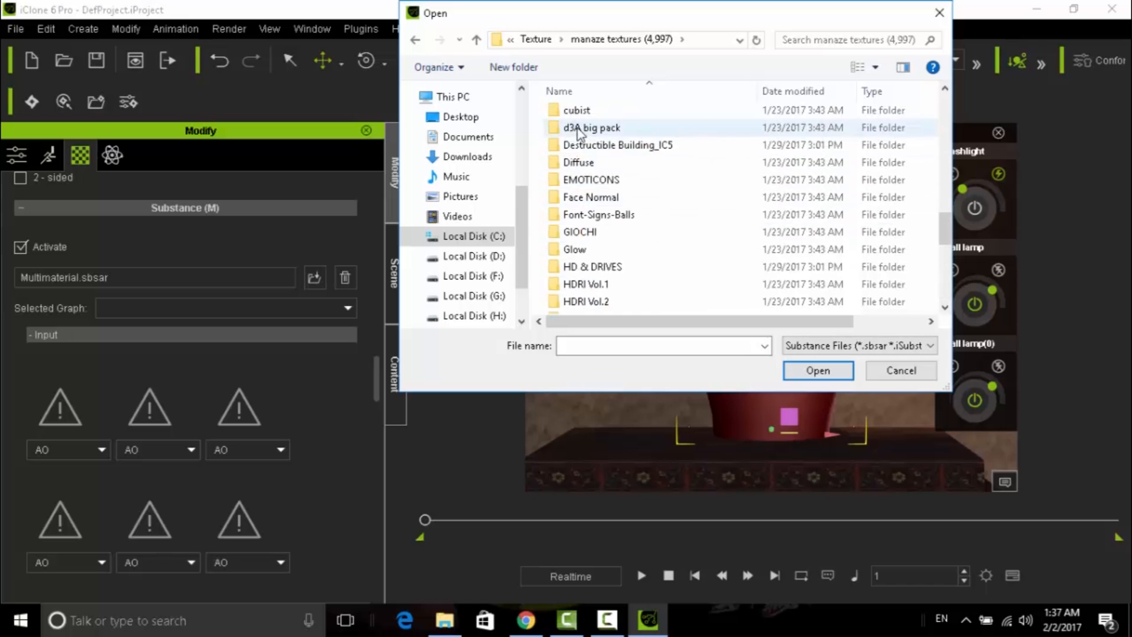
left_click(939, 12)
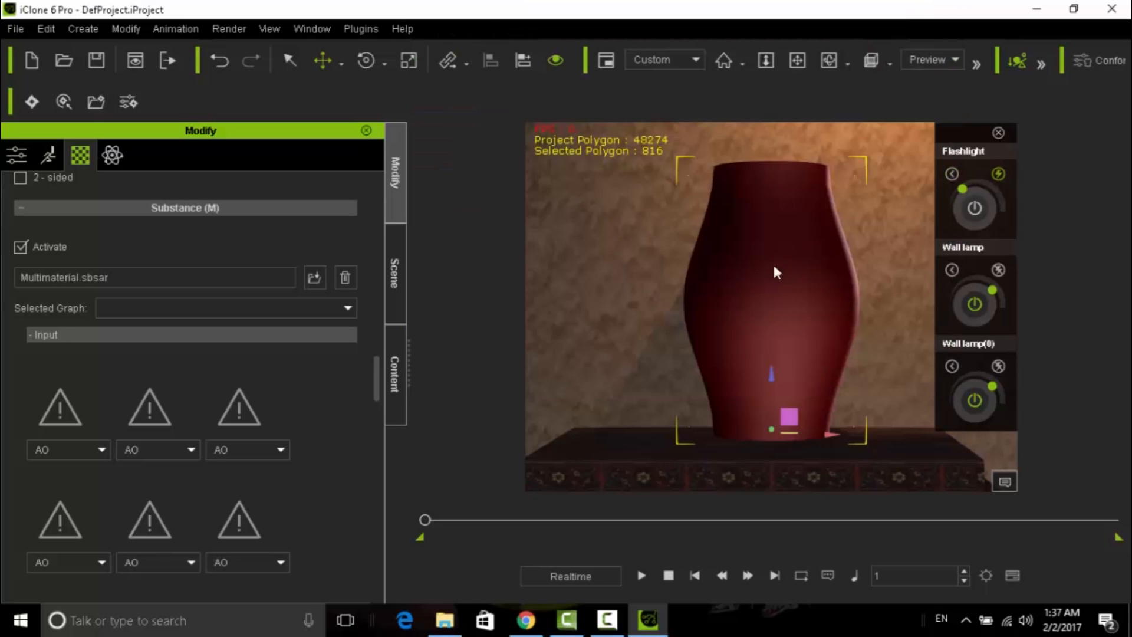
scroll(747, 257, "down", 5)
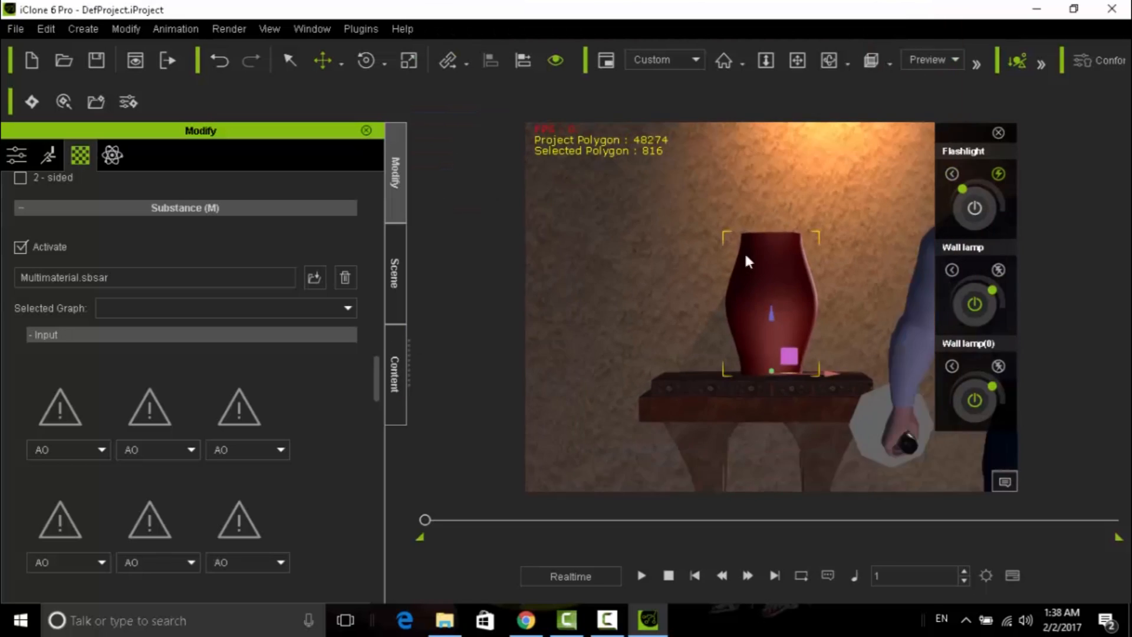
scroll(737, 245, "down", 6)
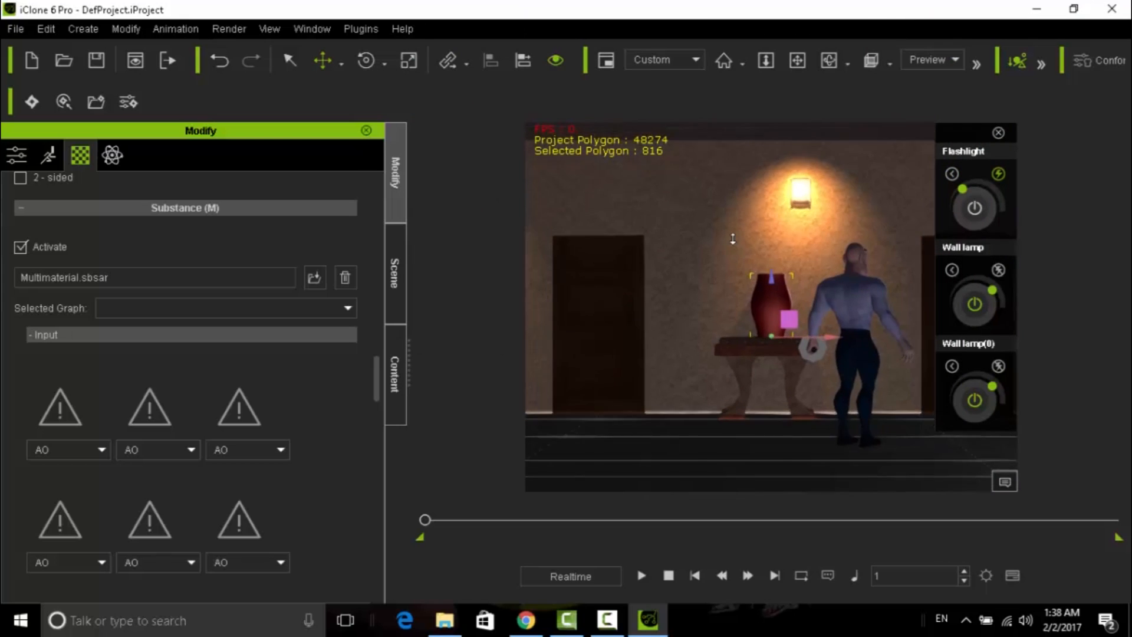
scroll(733, 239, "up", 3)
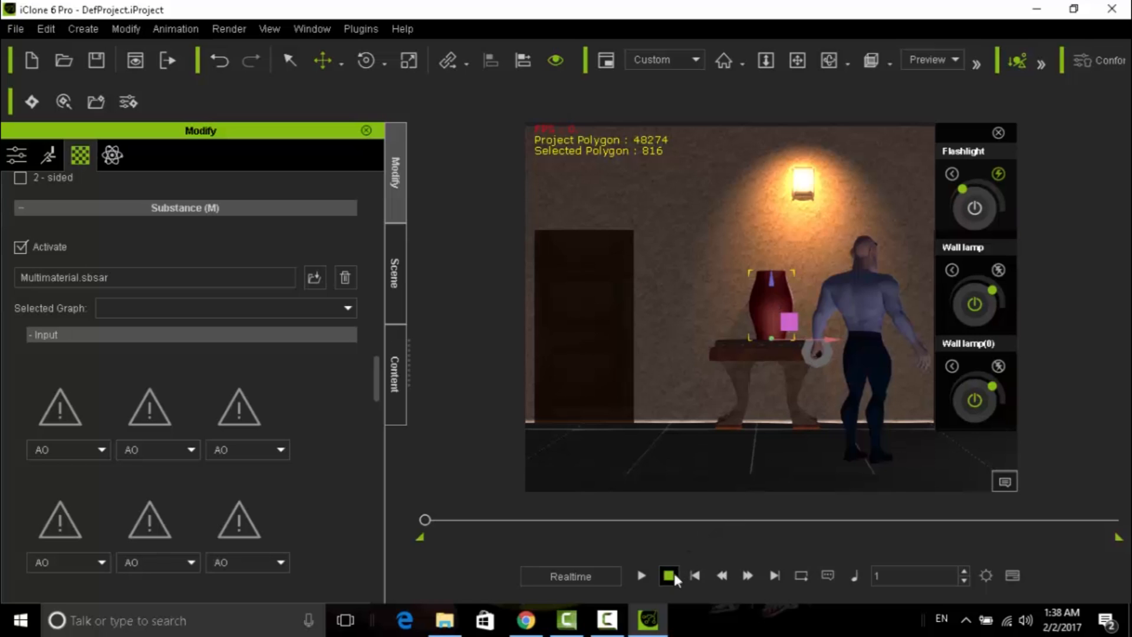
scroll(817, 368, "up", 2)
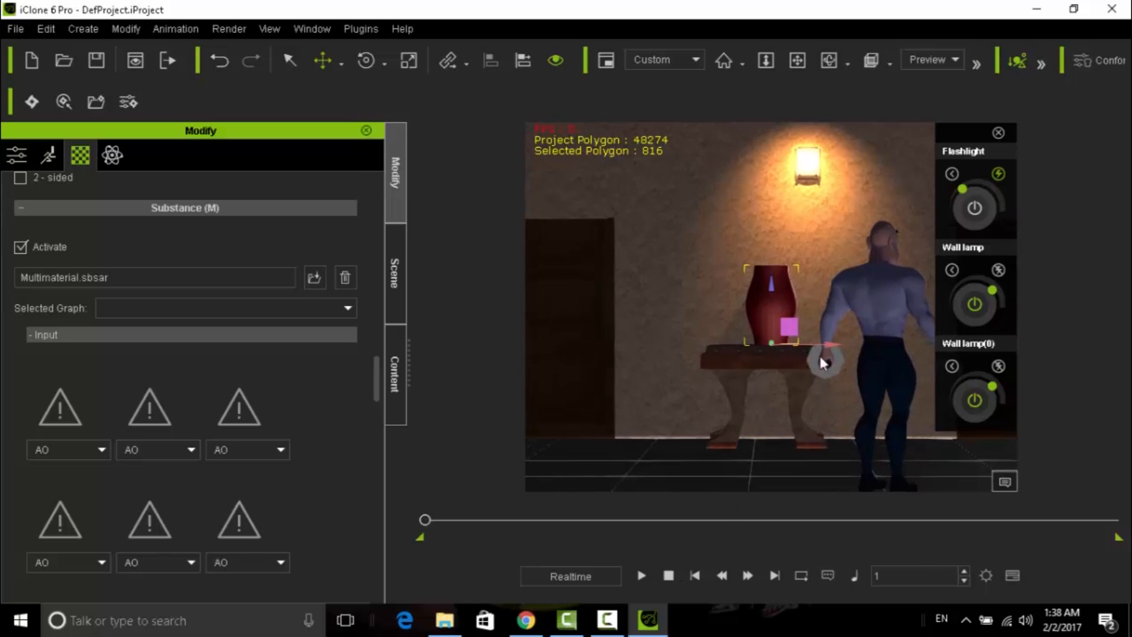
left_click(796, 62)
left_click_drag(824, 242, 678, 249)
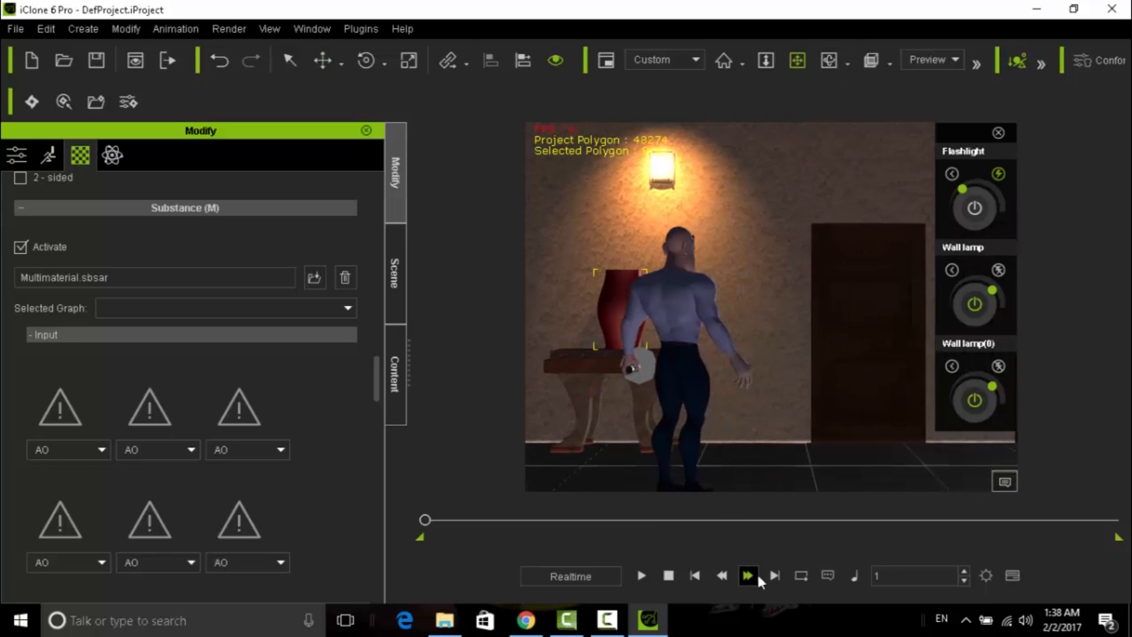
mouse_move(623, 621)
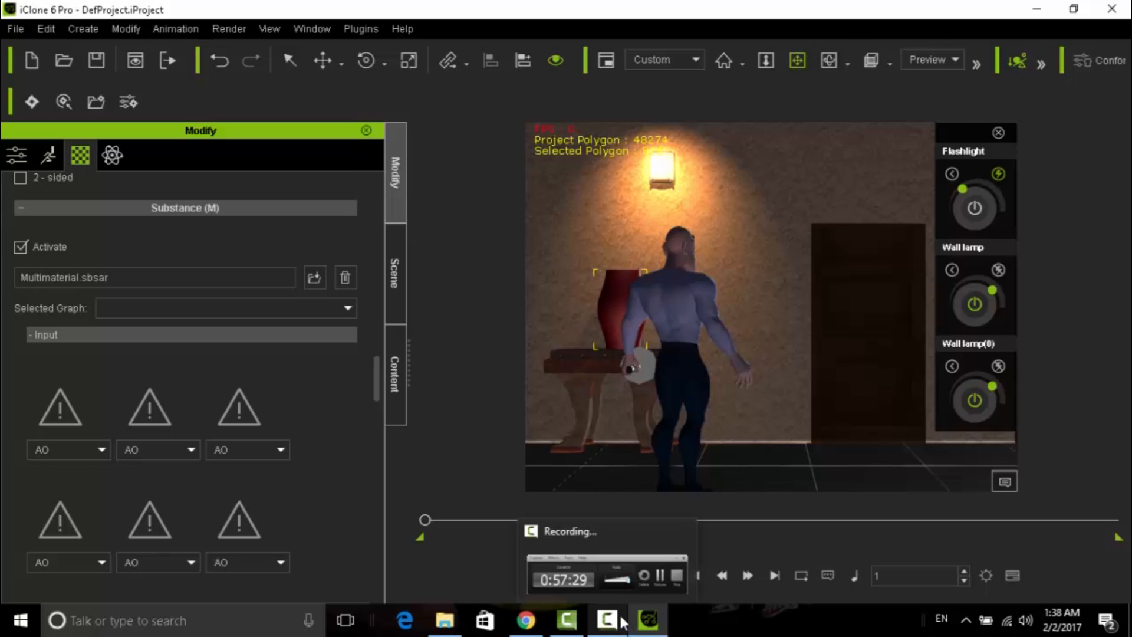
left_click(616, 621)
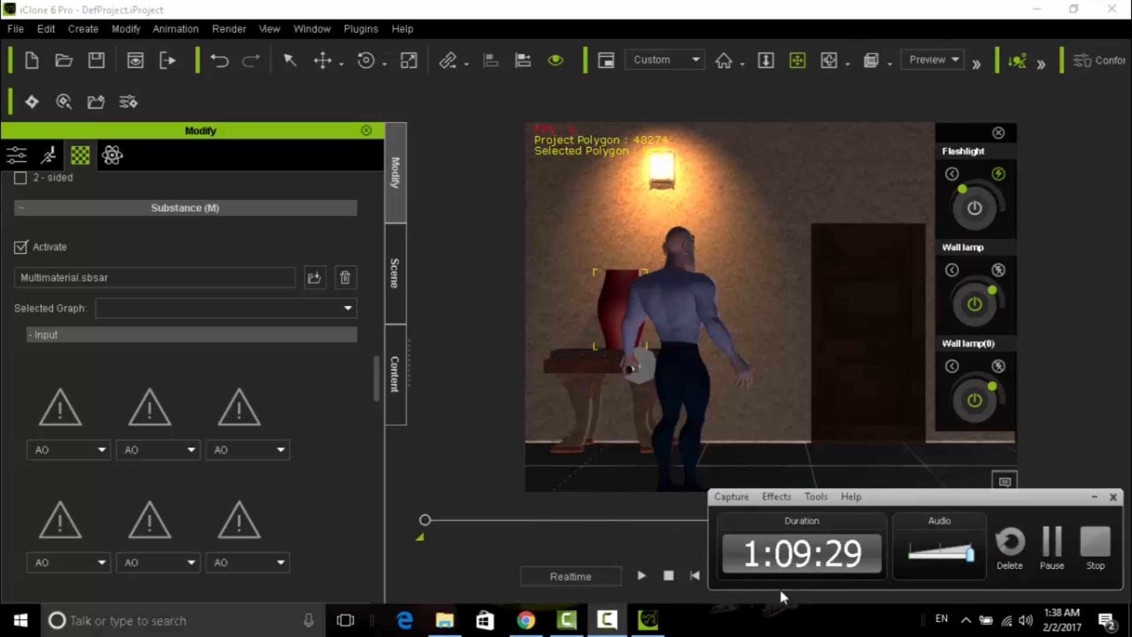
left_click(1044, 538)
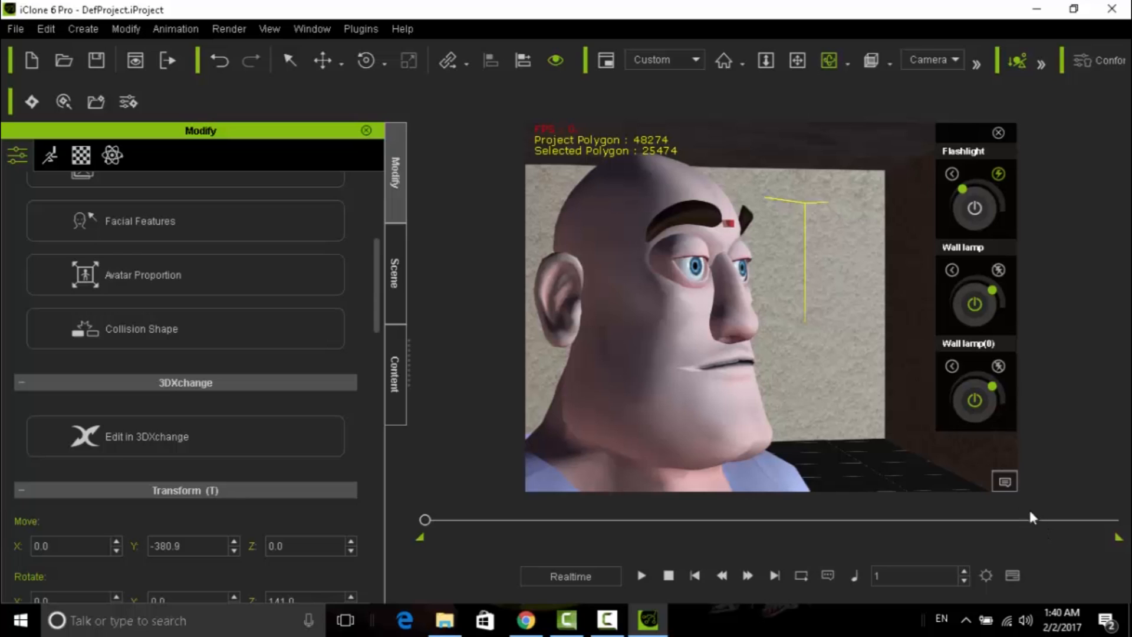
Step: Open the Face Puppet editor for the bald avatar from its facial animation tools
left_click(52, 156)
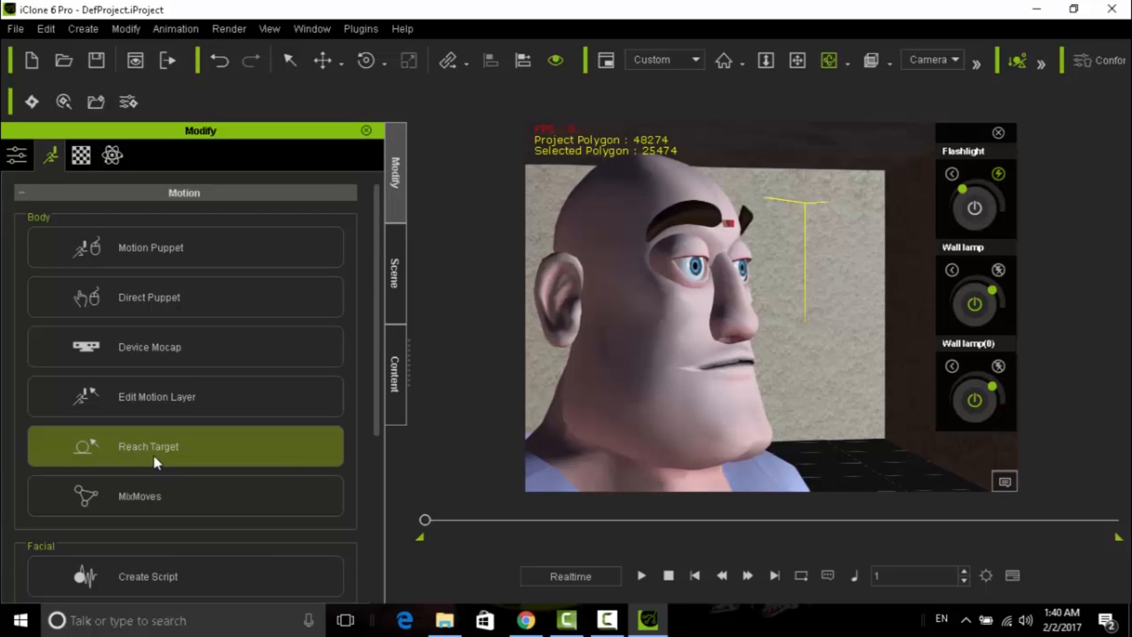
scroll(130, 447, "down", 4)
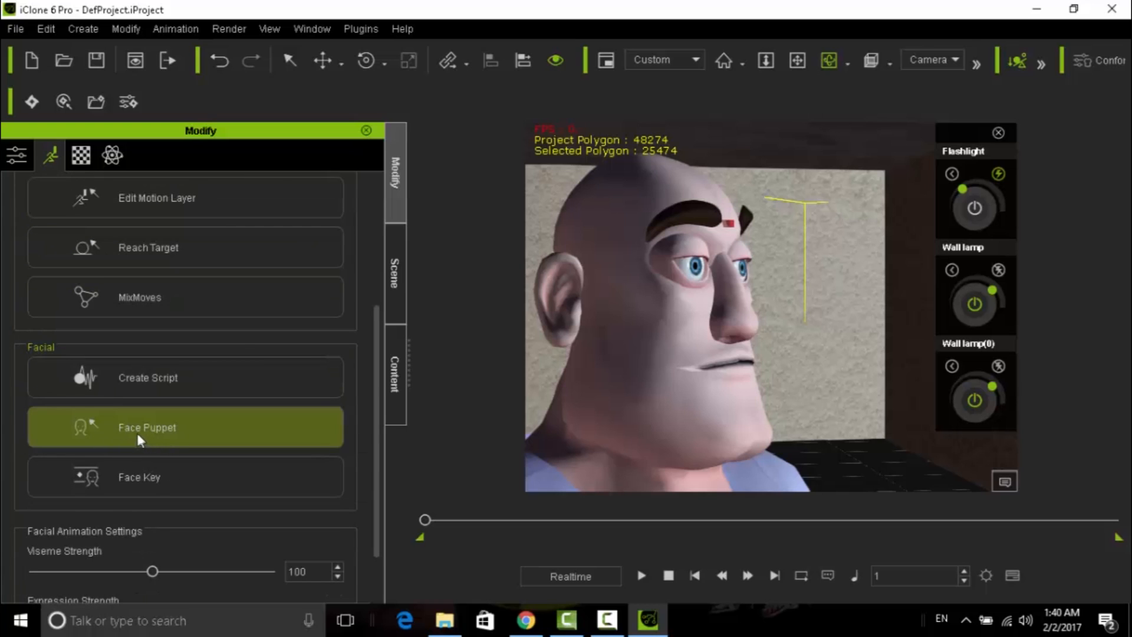
left_click(134, 429)
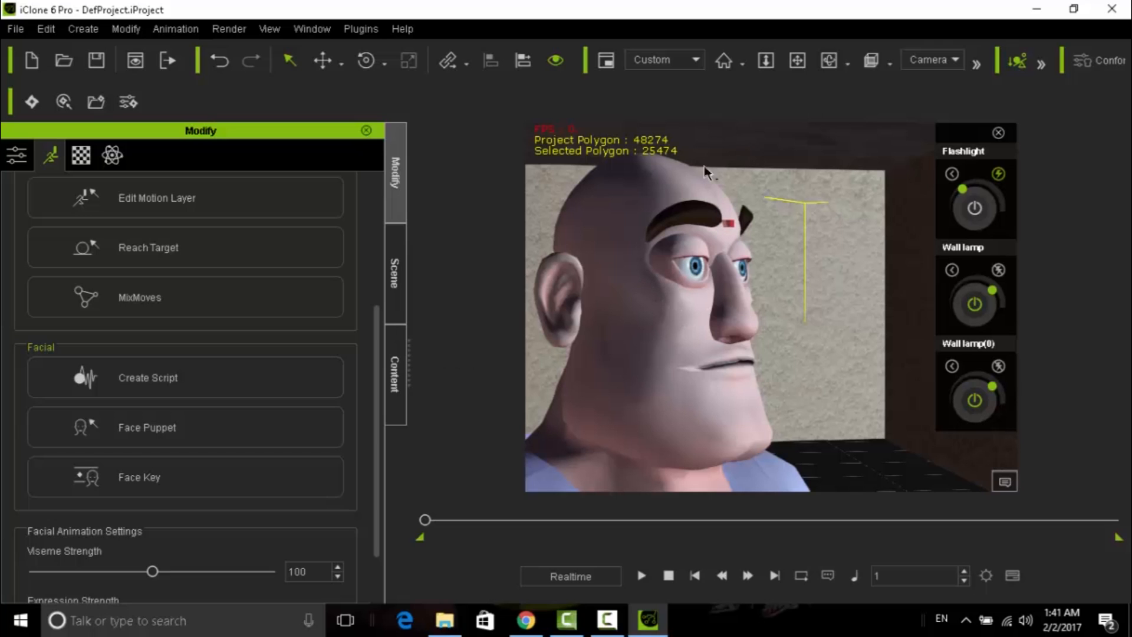
scroll(123, 475, "up", 1)
left_click(121, 475)
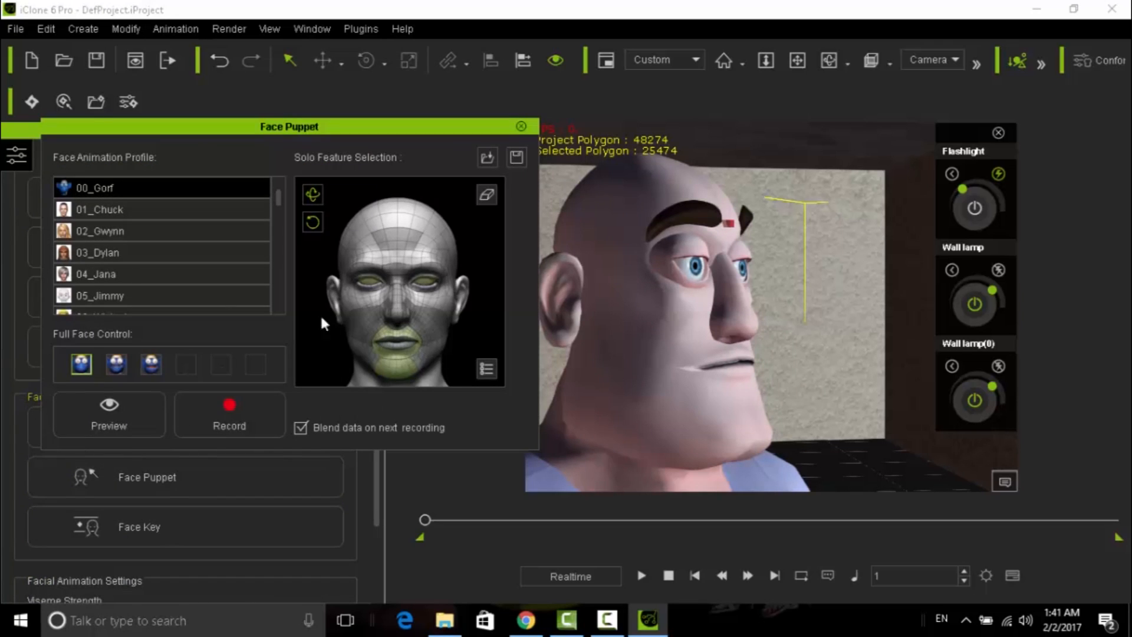
Step: Preview the 00_Gorf face animation profile with its first full face control on the avatar
left_click(128, 413)
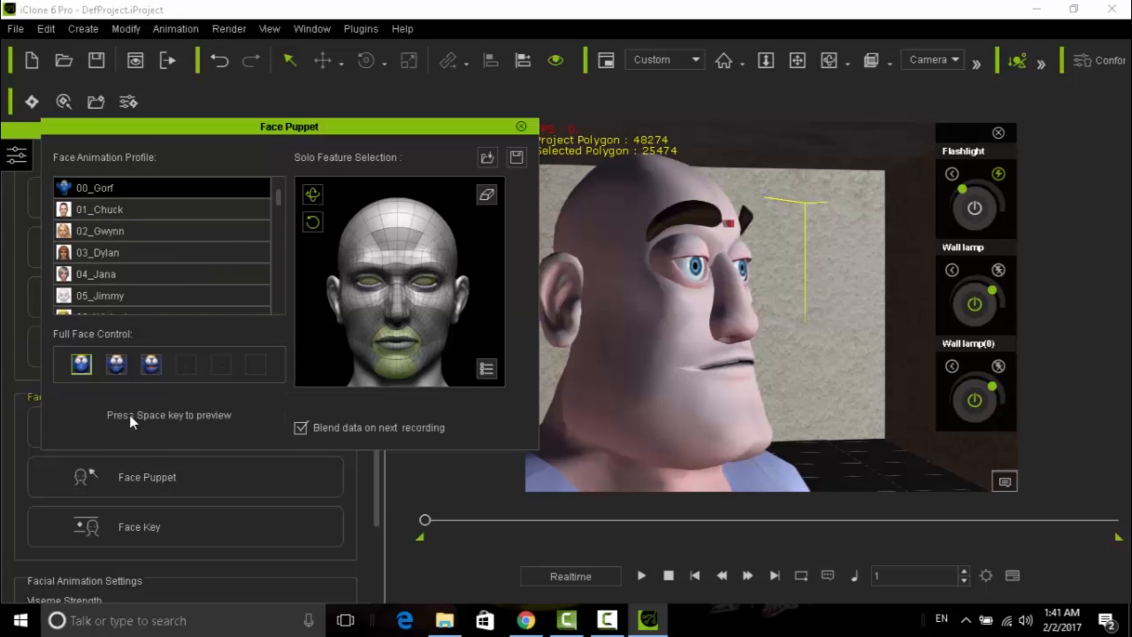
key("space")
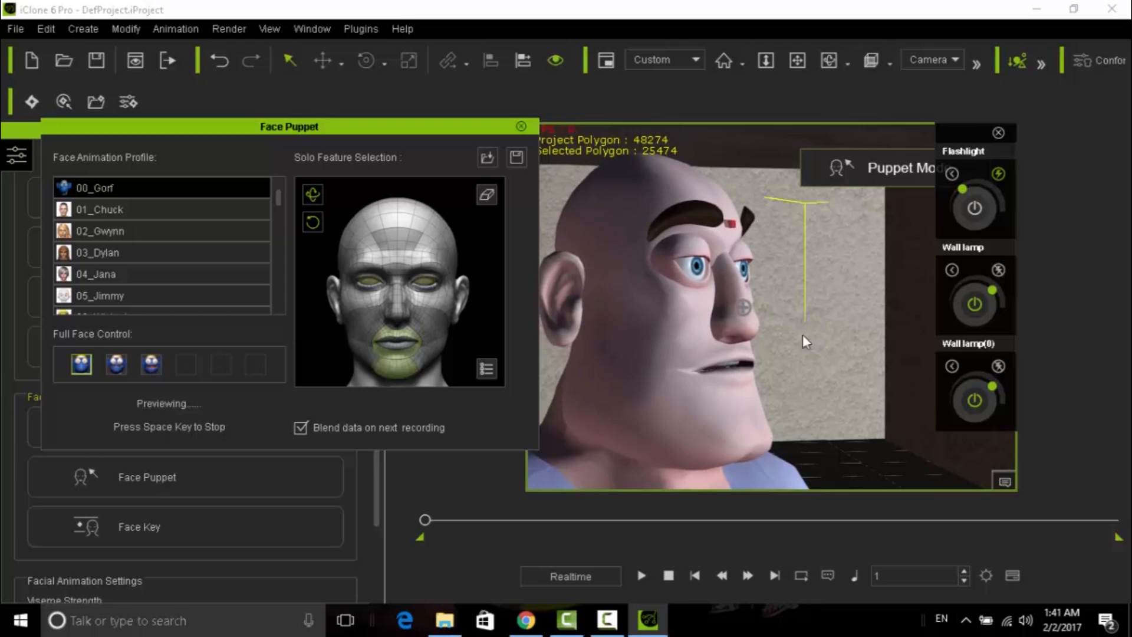
key("space")
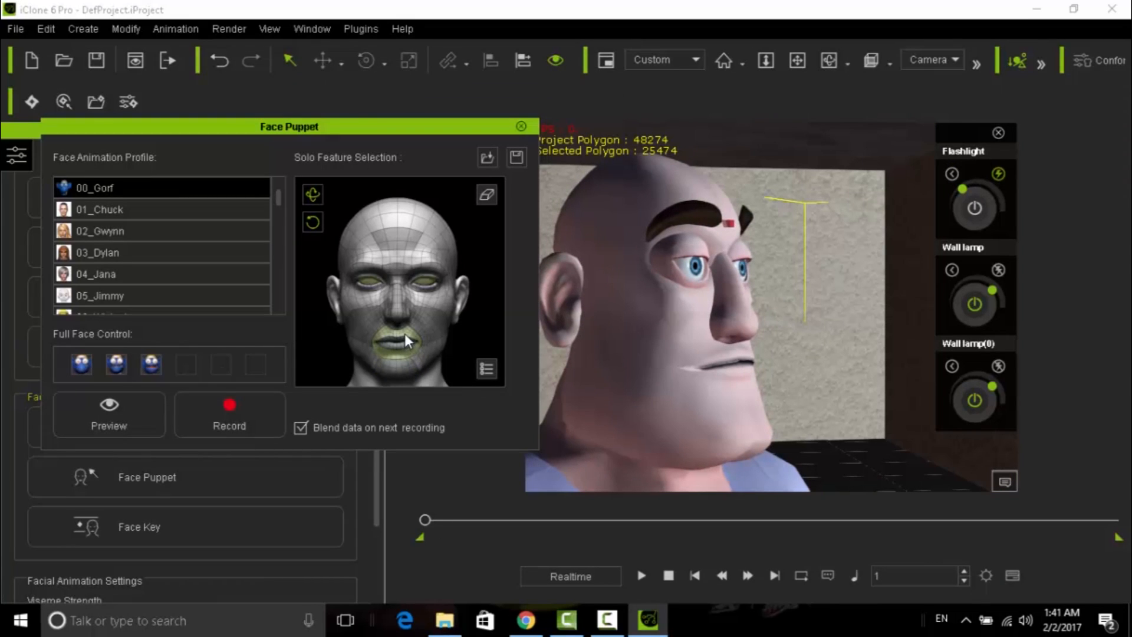
Step: Choose the 03_Dylan face animation profile with its third full face control and preview it on the avatar
left_click(433, 266)
left_click(137, 257)
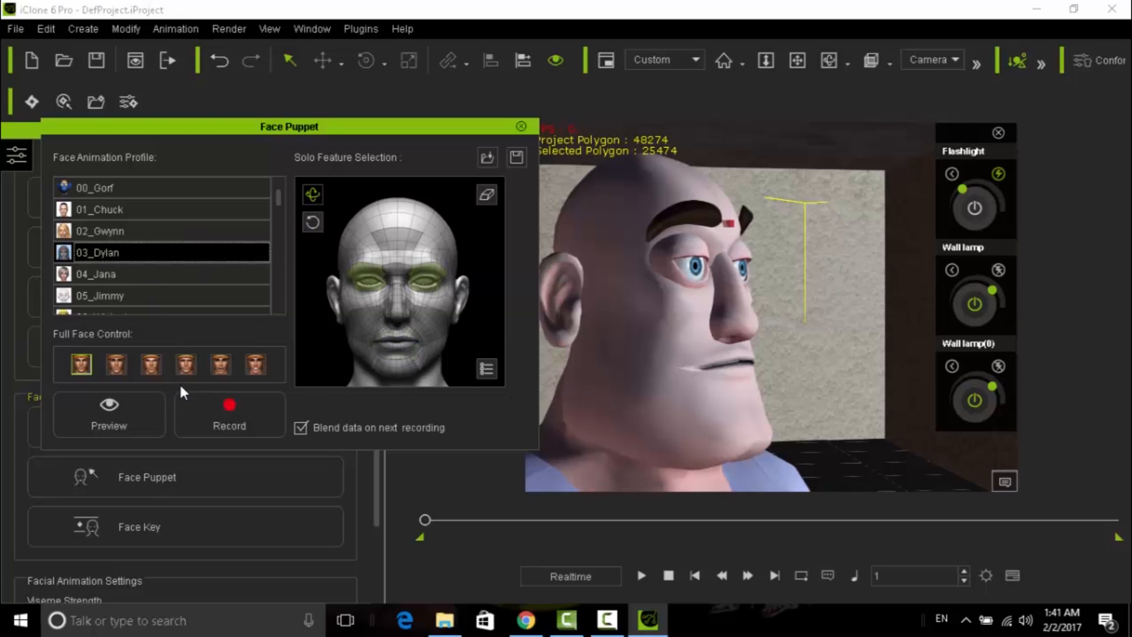
left_click(150, 363)
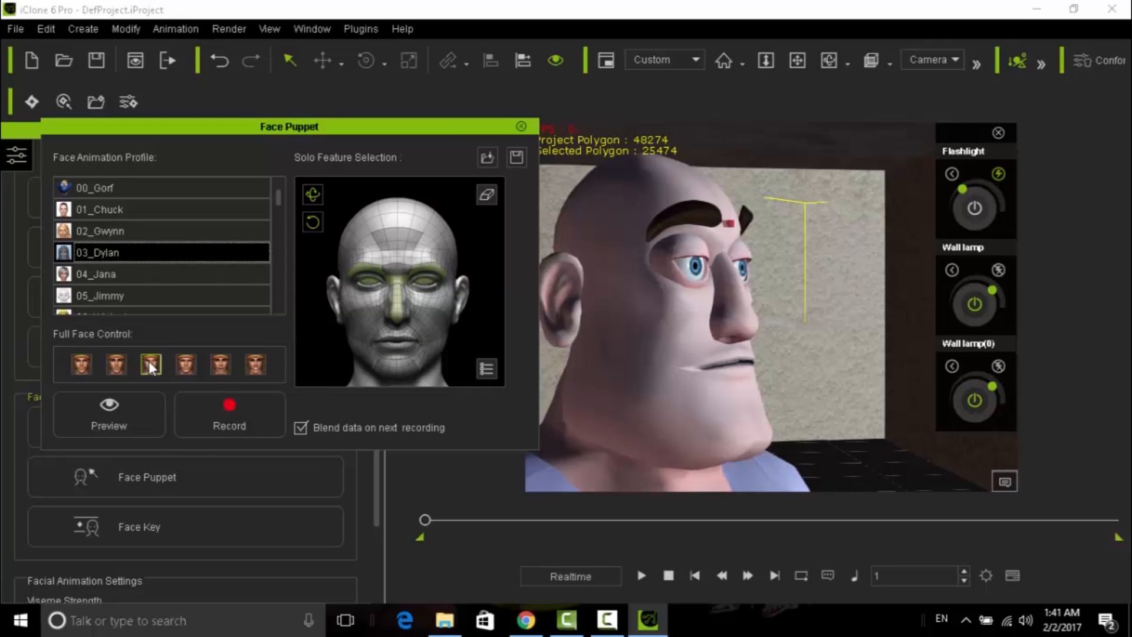
left_click(139, 405)
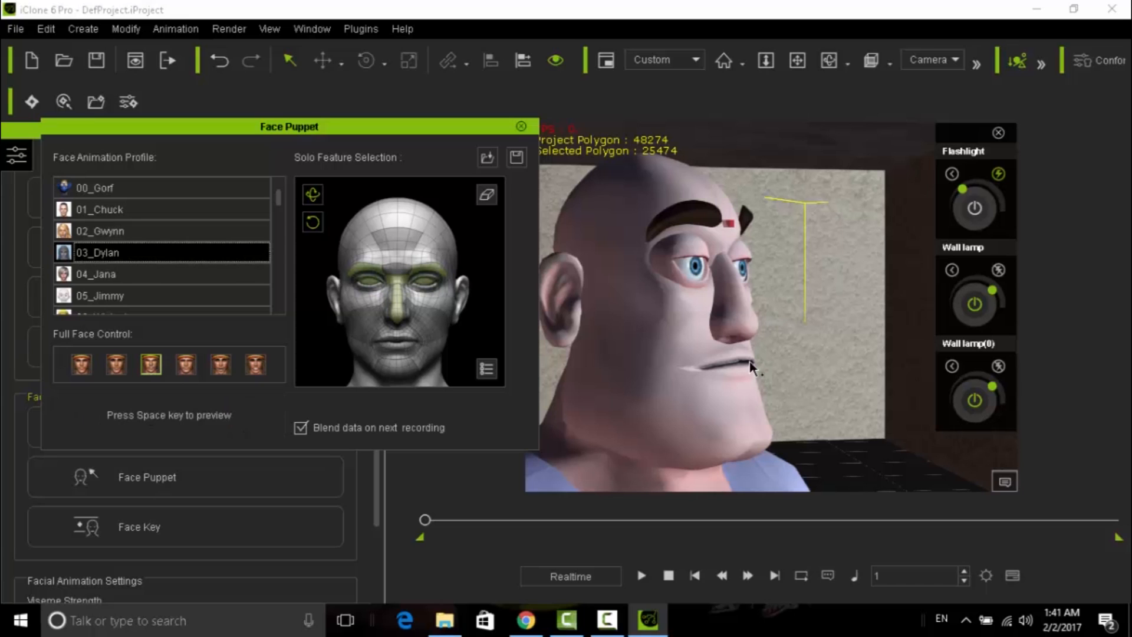
key("space")
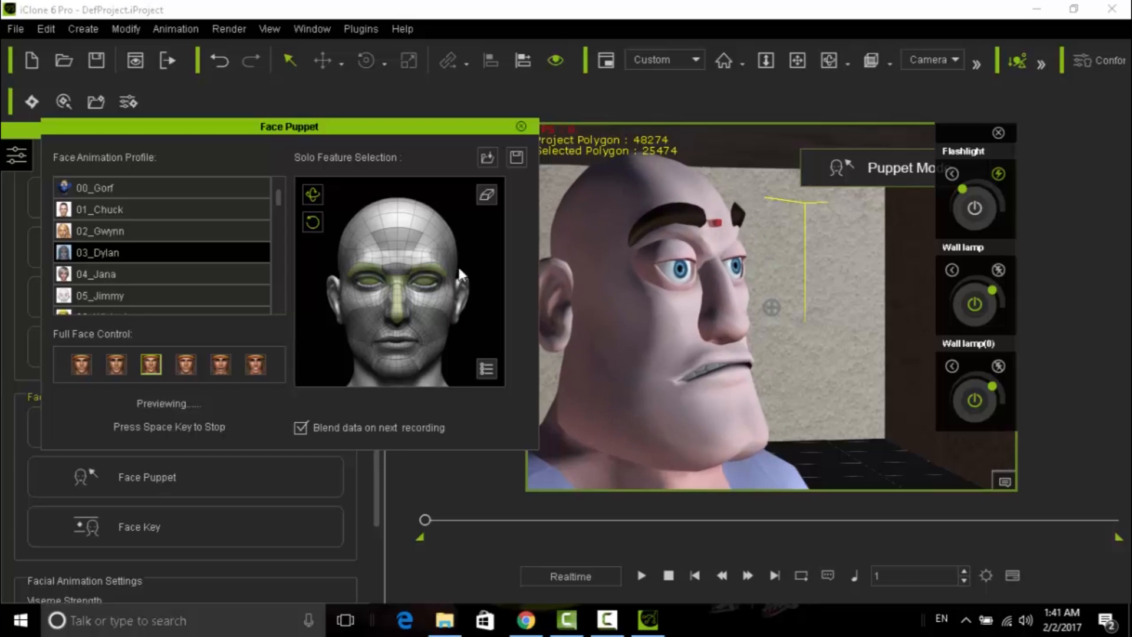
key("space")
Step: Choose the 18_Stout face animation profile and preview its first full face control twice on the avatar
scroll(154, 234, "down", 5)
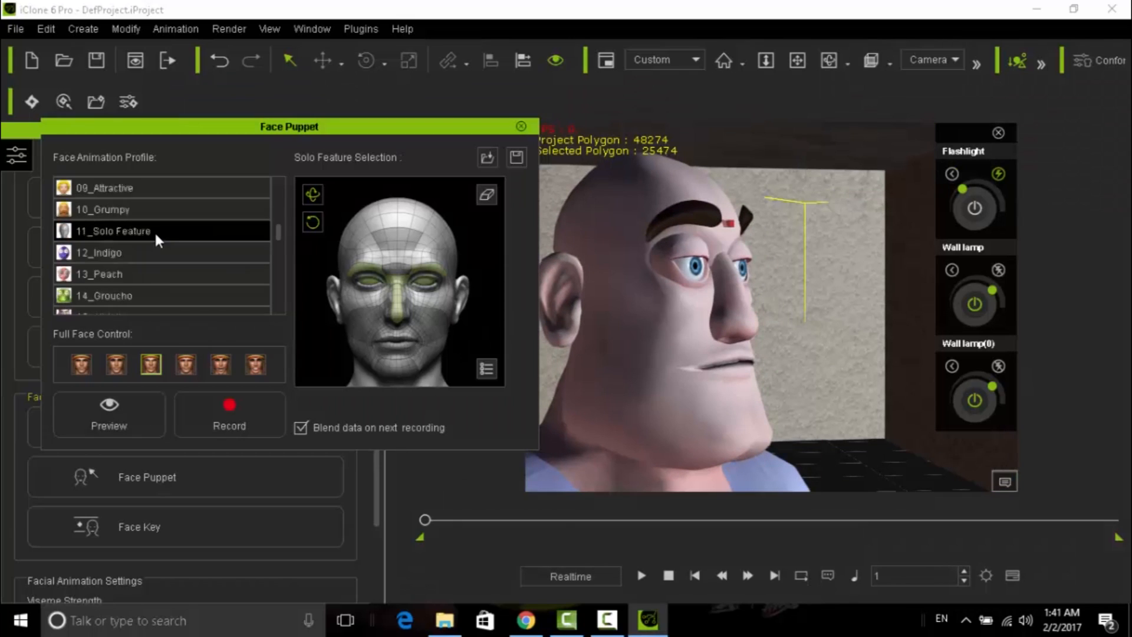
left_click(147, 251)
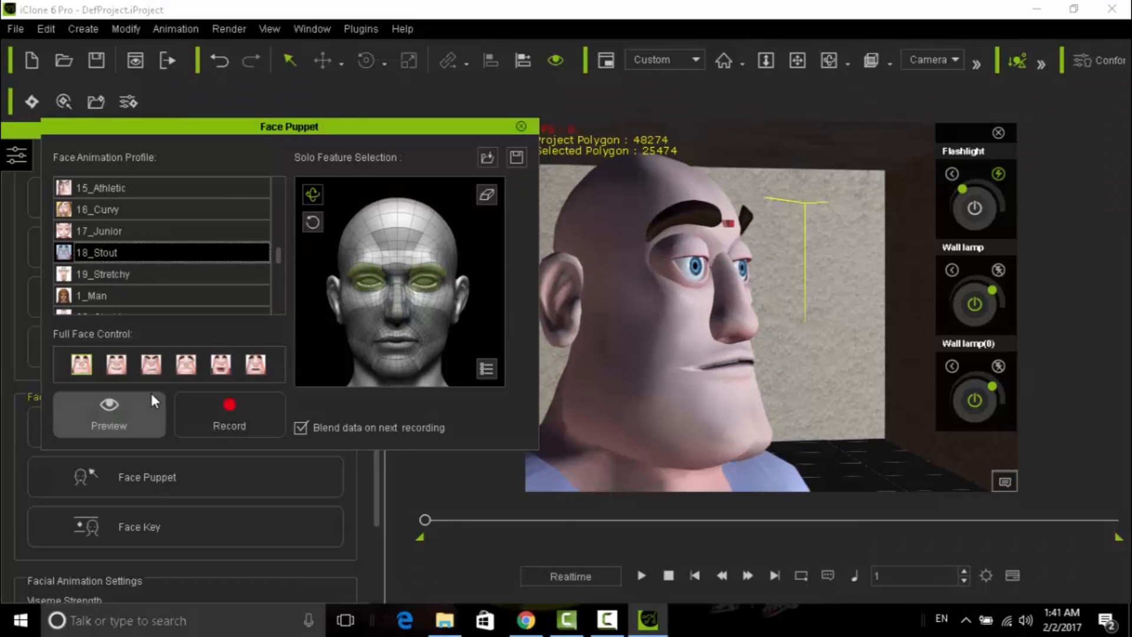
left_click(114, 401)
key("space")
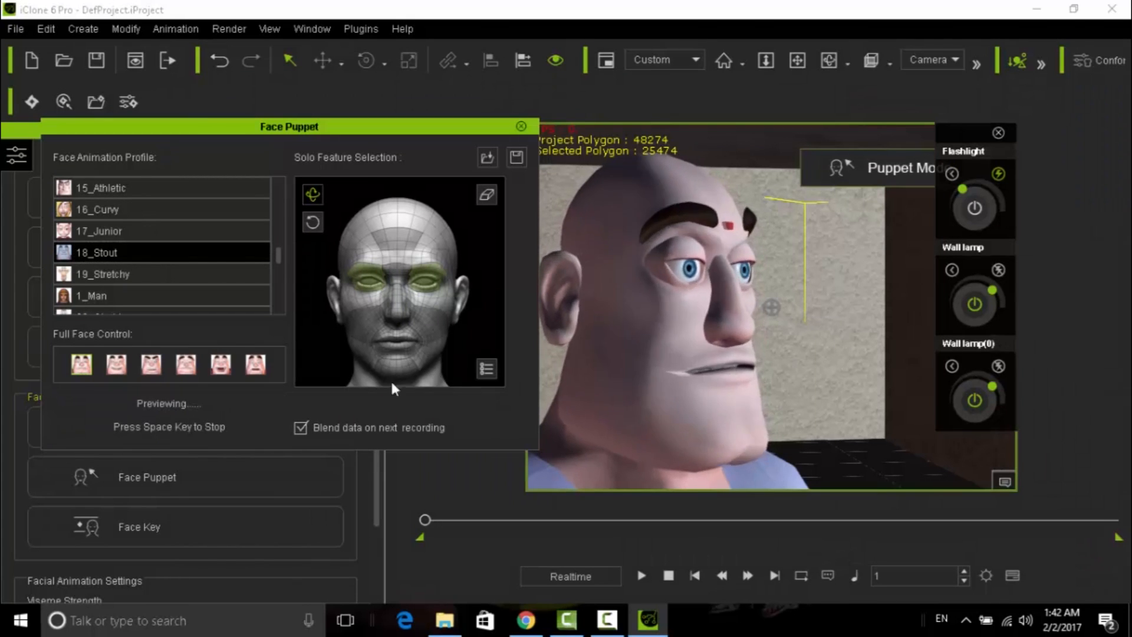
key("space")
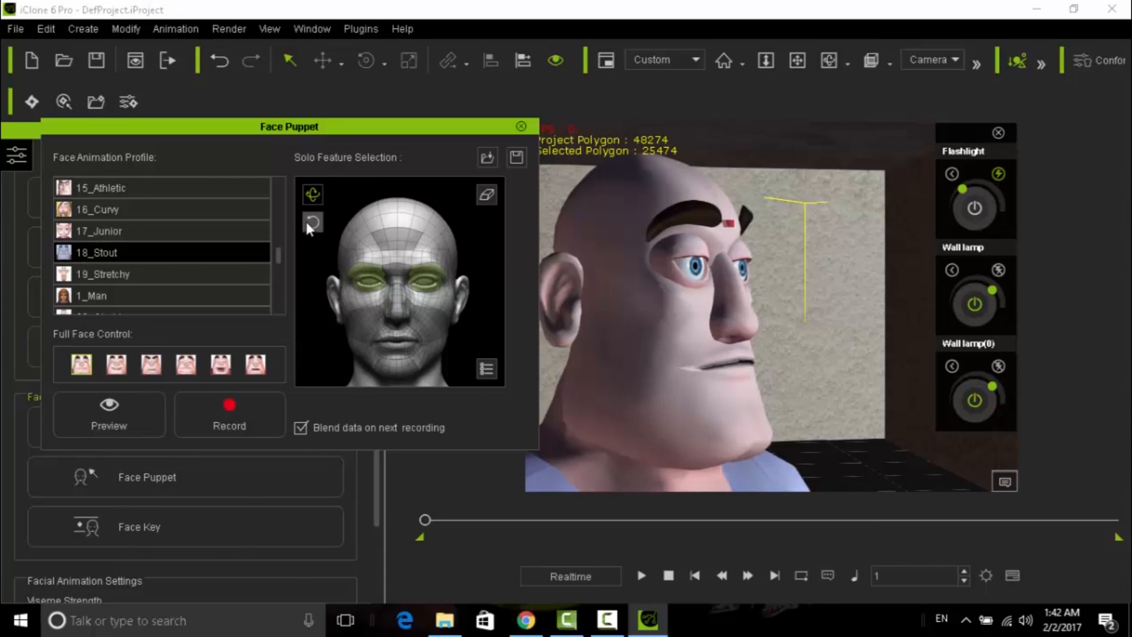
key("space")
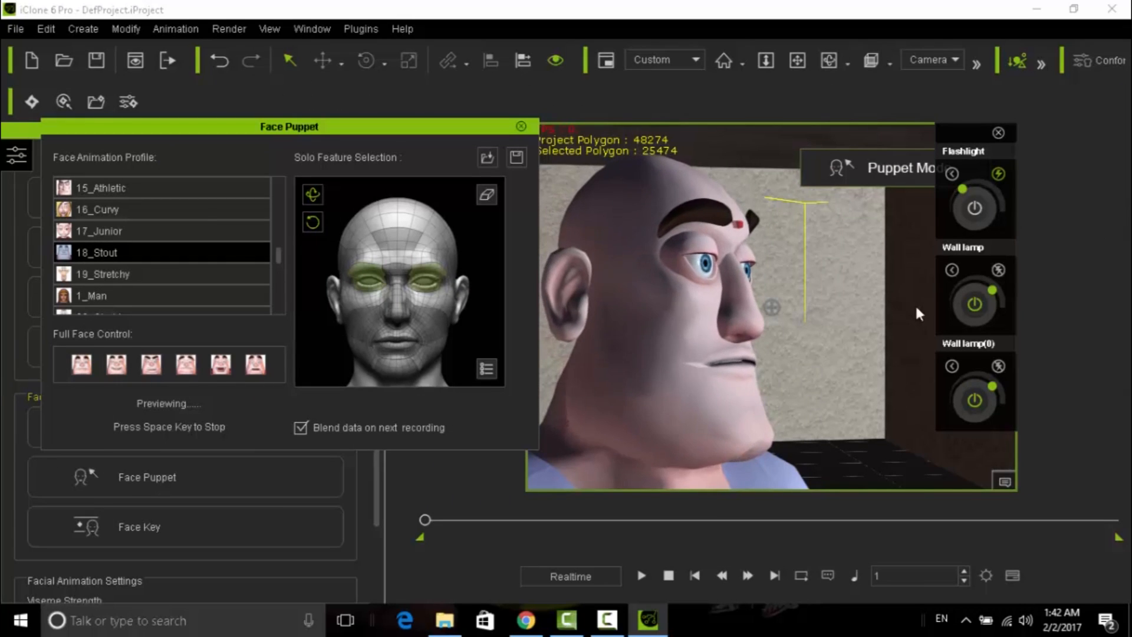
key("space")
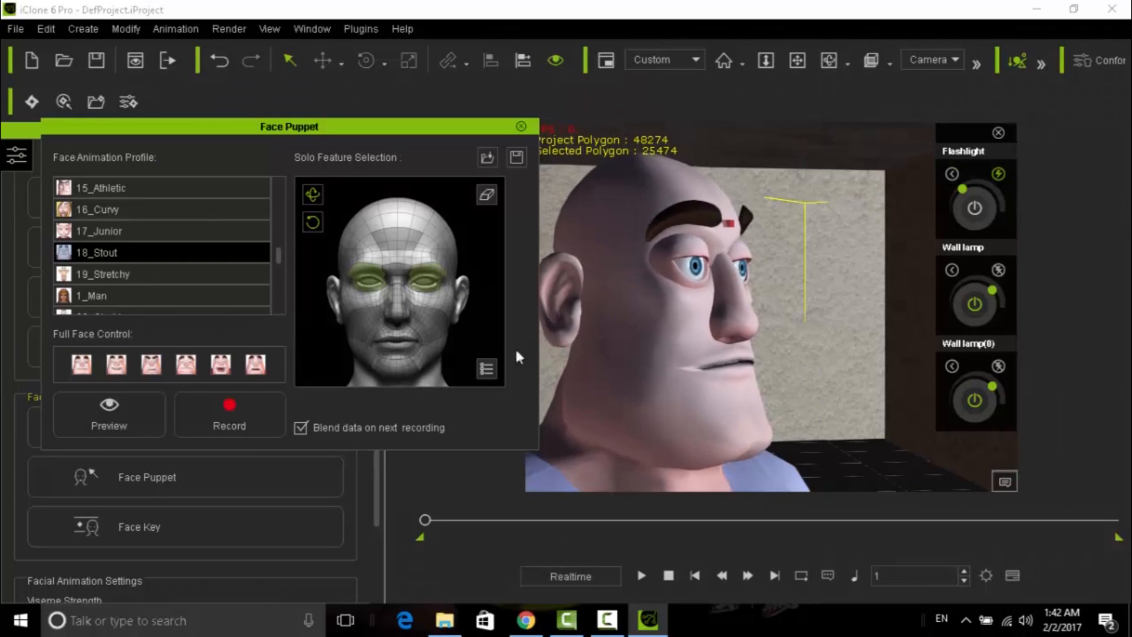
Step: Preview the 18_Stout profile's fifth and sixth full face controls on the avatar
left_click(226, 366)
key("space")
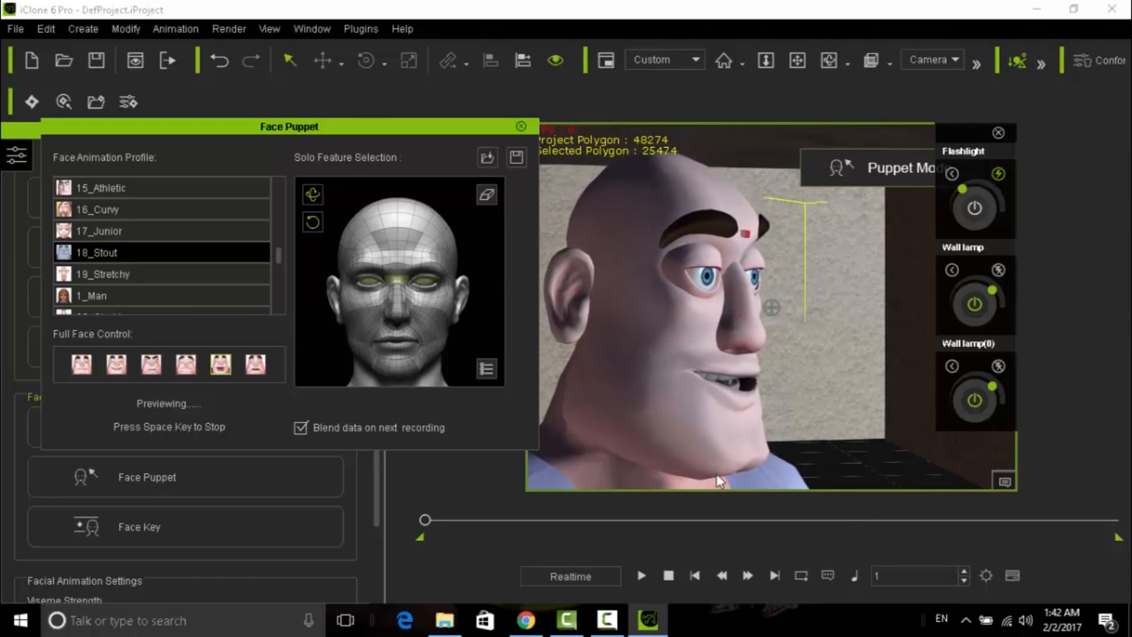
key("space")
left_click(257, 364)
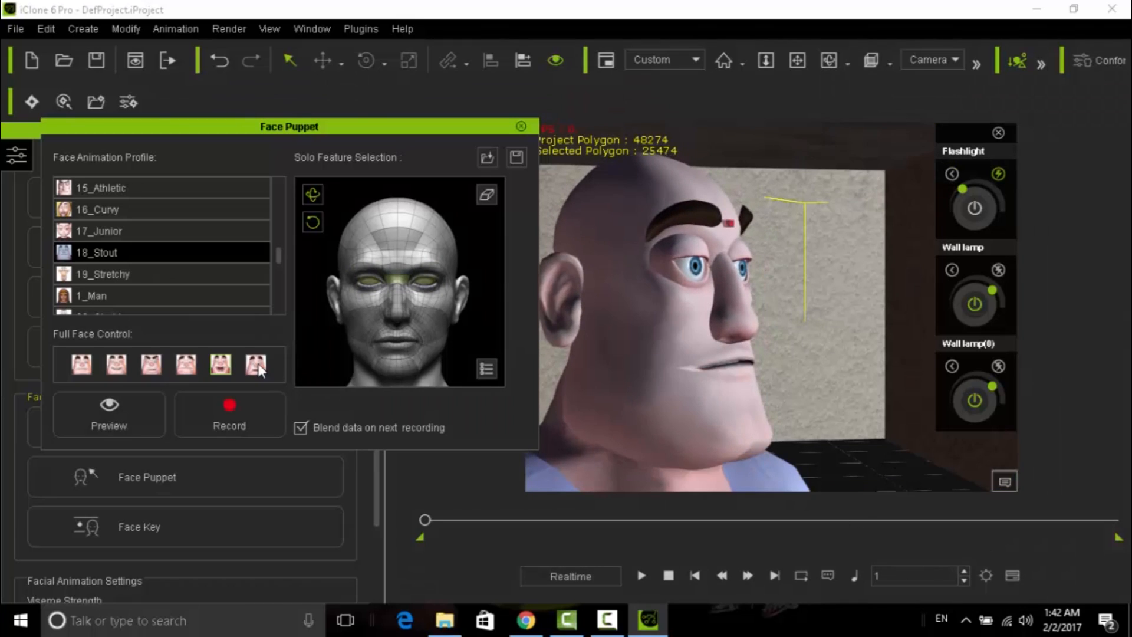
key("space")
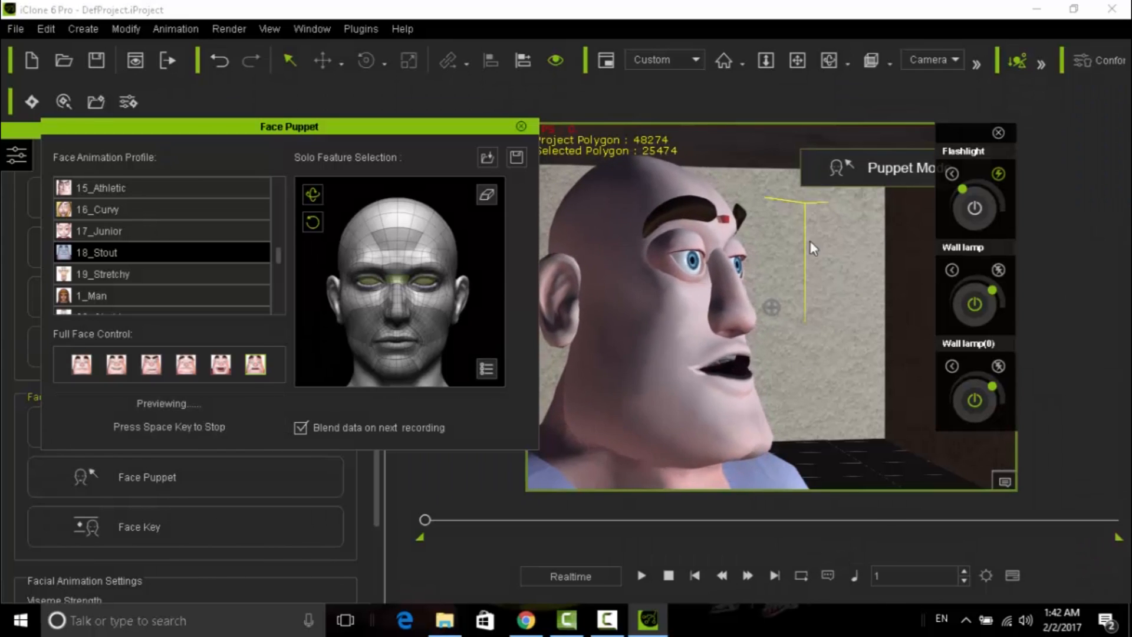
key("space")
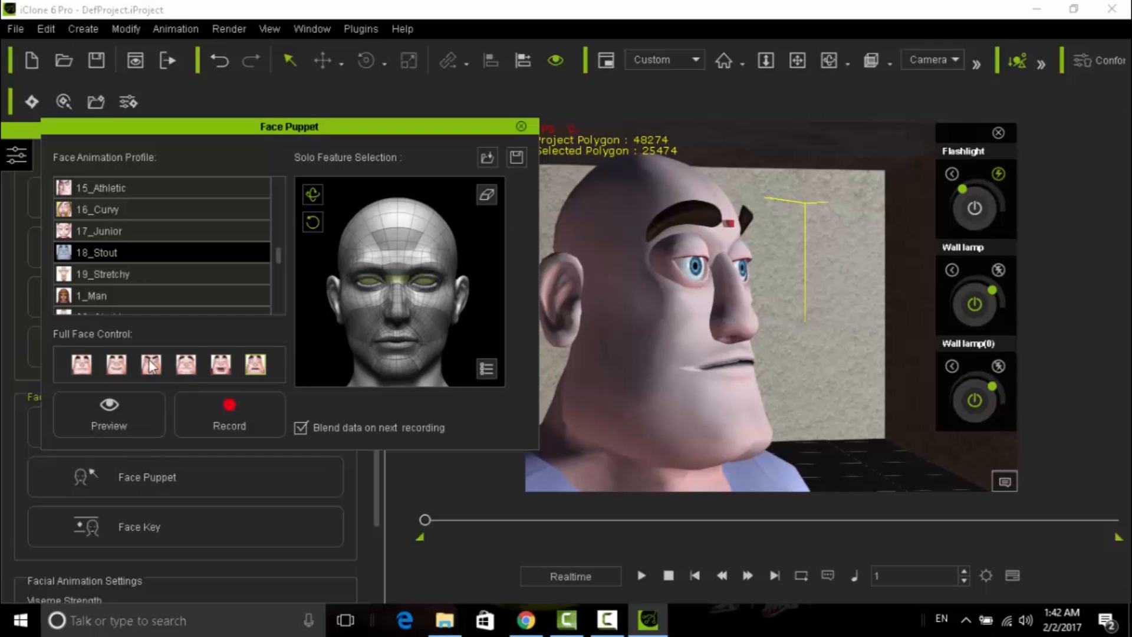
Step: Choose the 6_Youthful face animation profile and preview it with its second full face control and with an adjusted solo feature selection
scroll(137, 246, "down", 3)
left_click(123, 250)
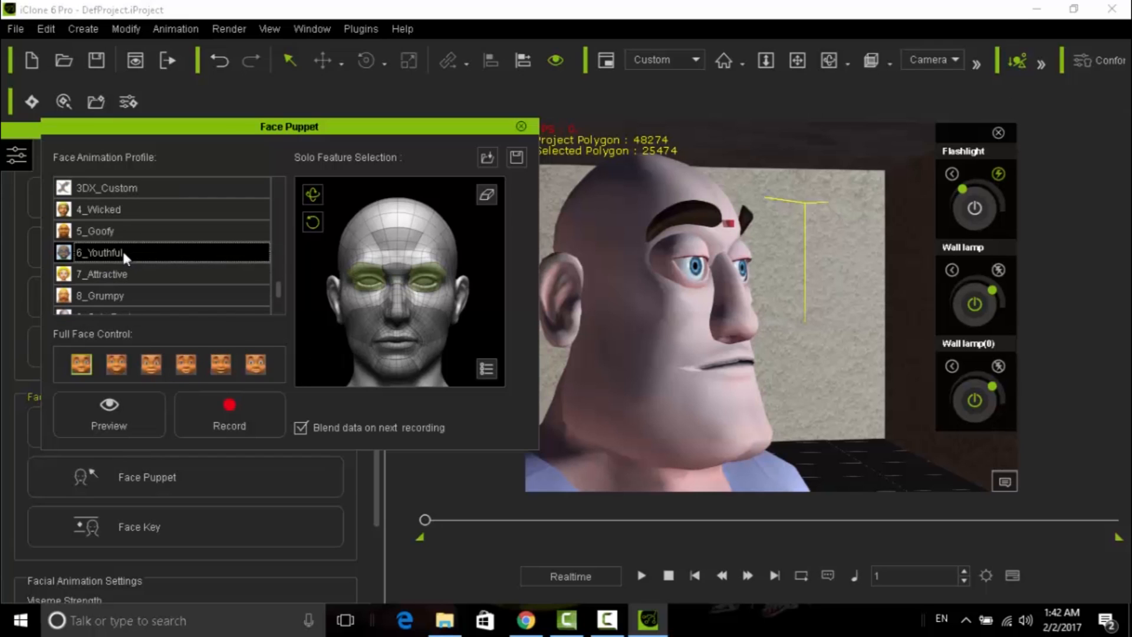
left_click(117, 365)
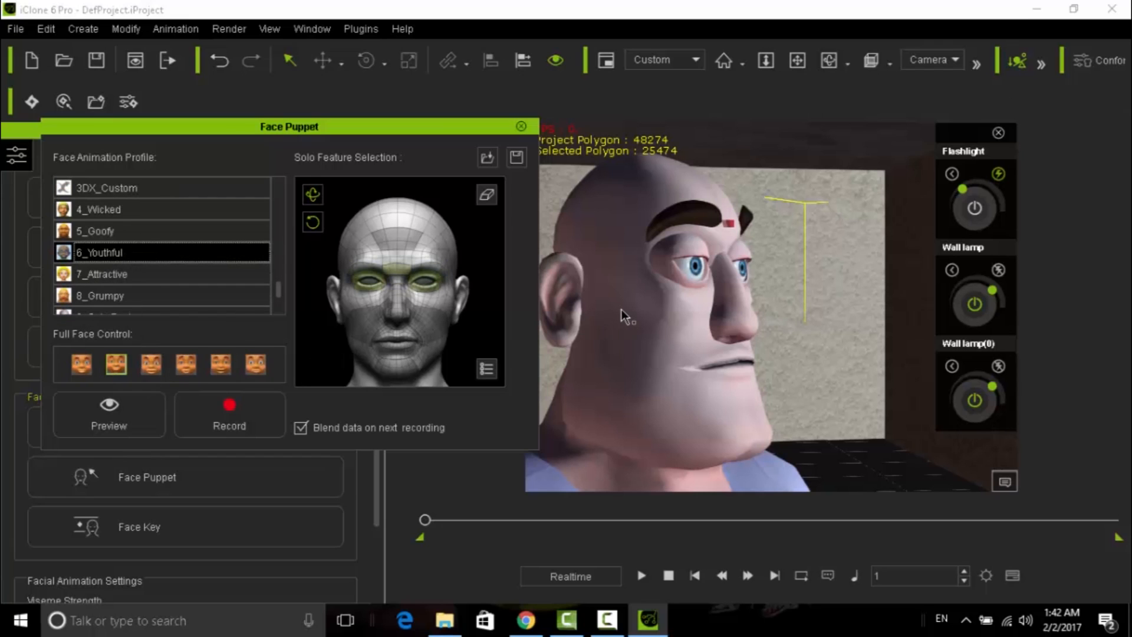
key("space")
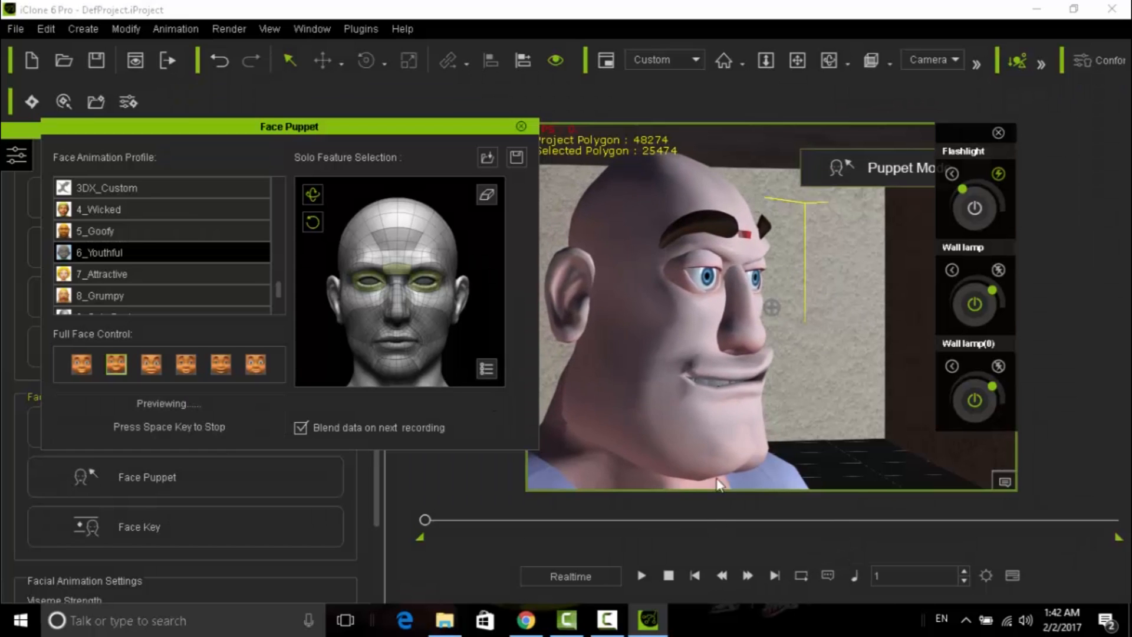
key("space")
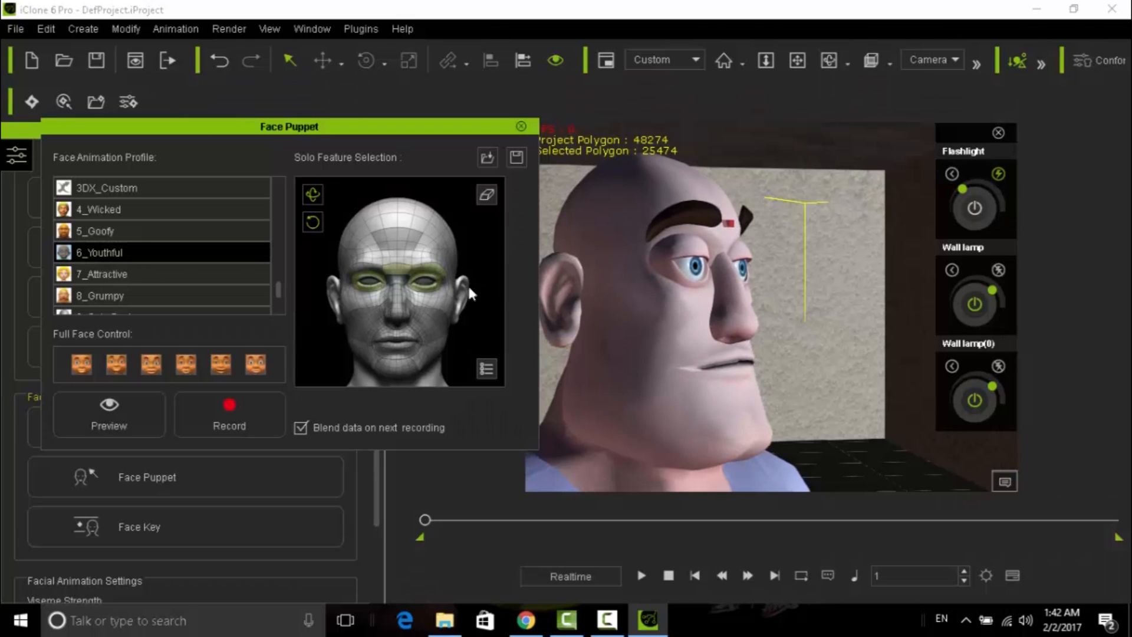
key("space")
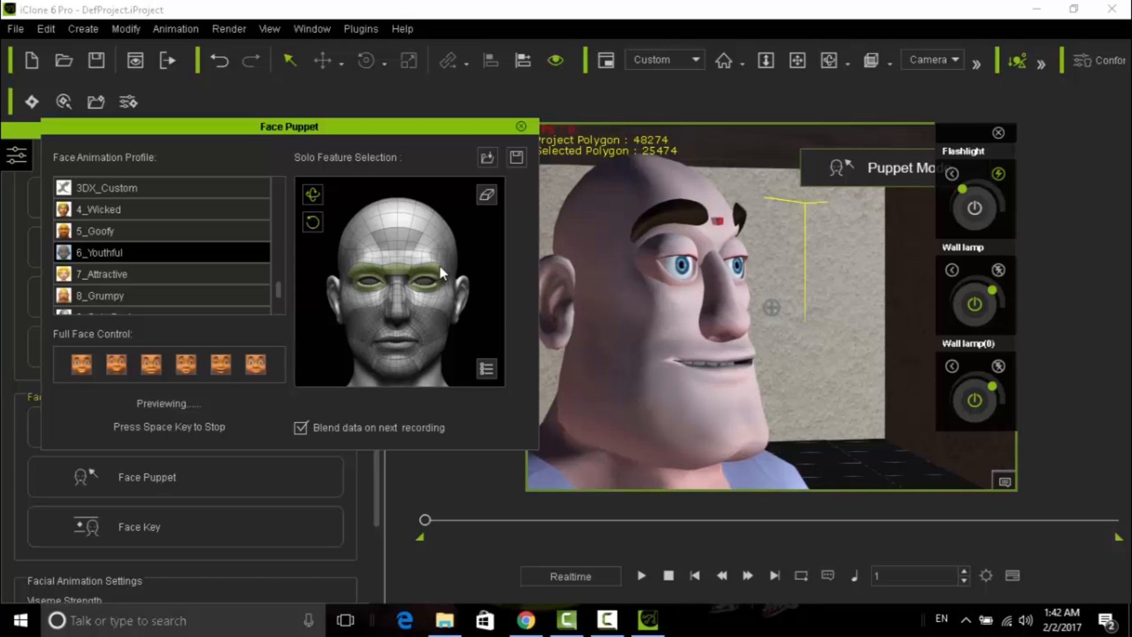
key("space")
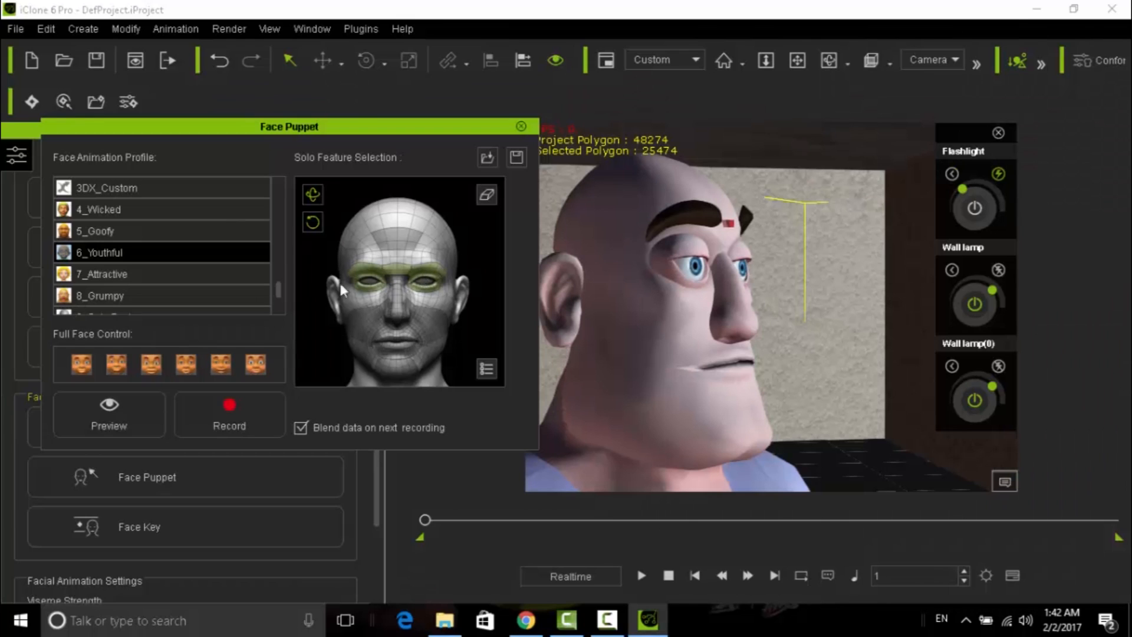
Step: Choose the 9_Solo Feature profile and preview its second full face control on the avatar
scroll(162, 246, "down", 1)
left_click(115, 291)
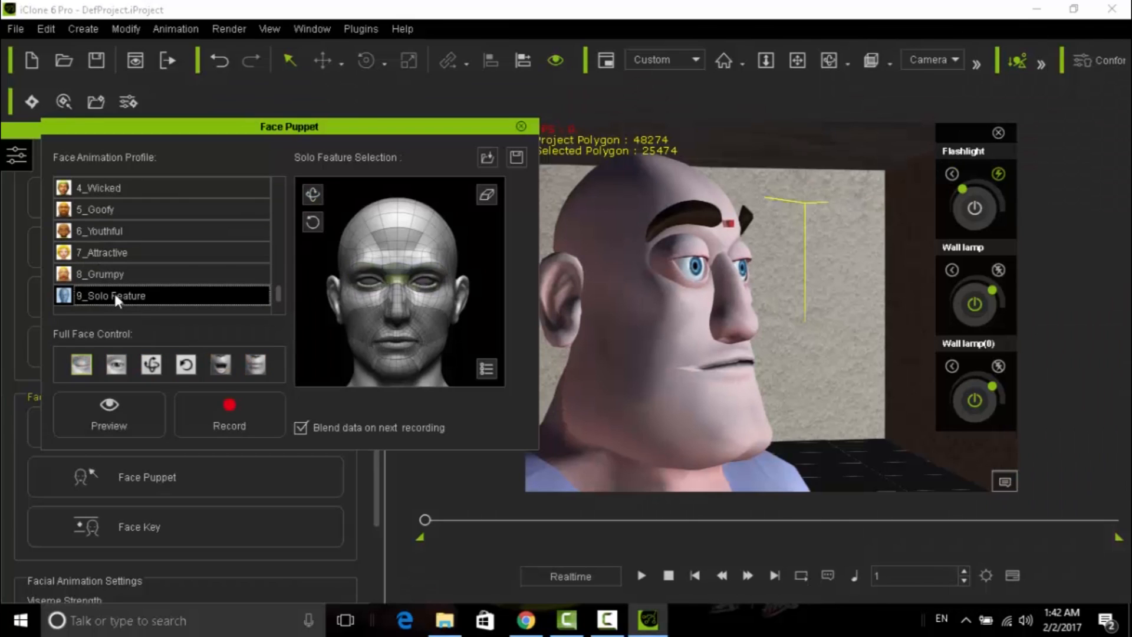
left_click(117, 365)
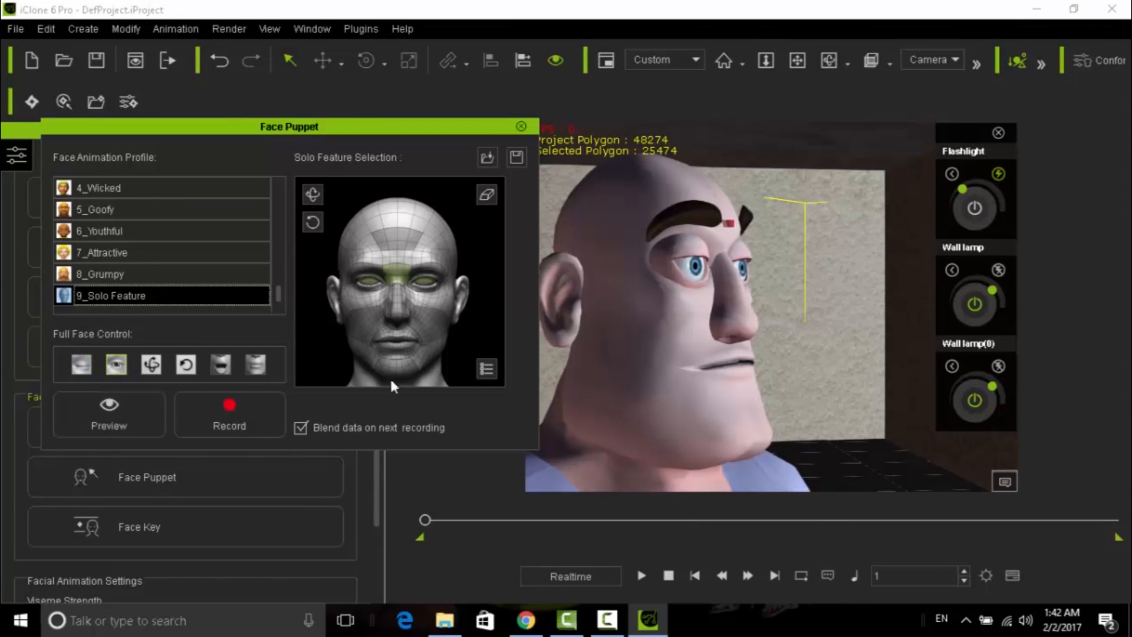
key("space")
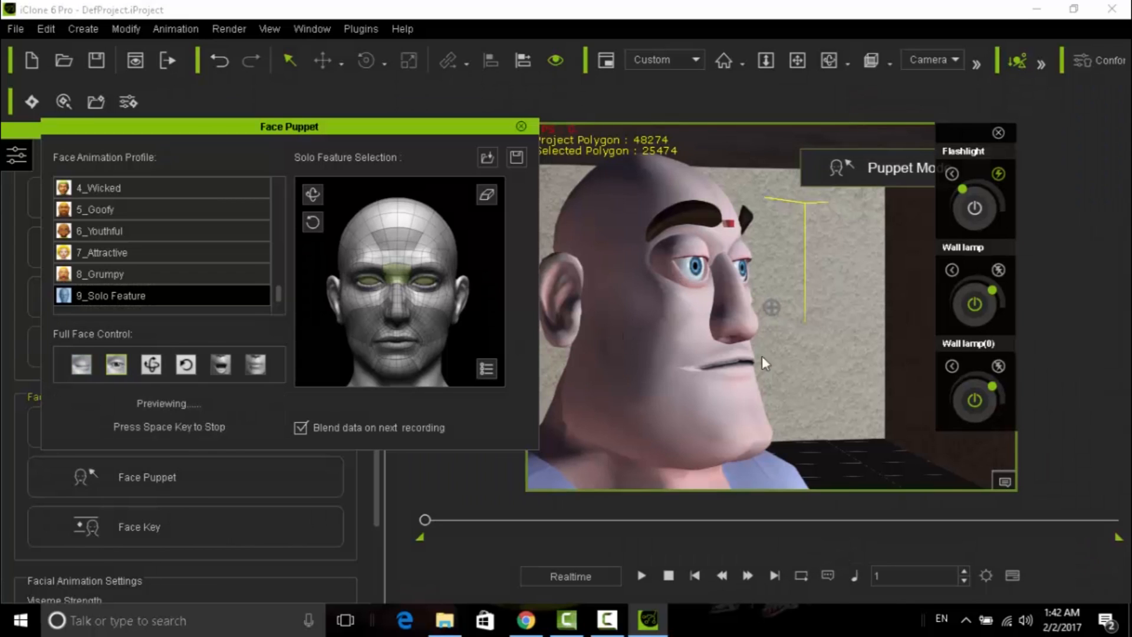
key("space")
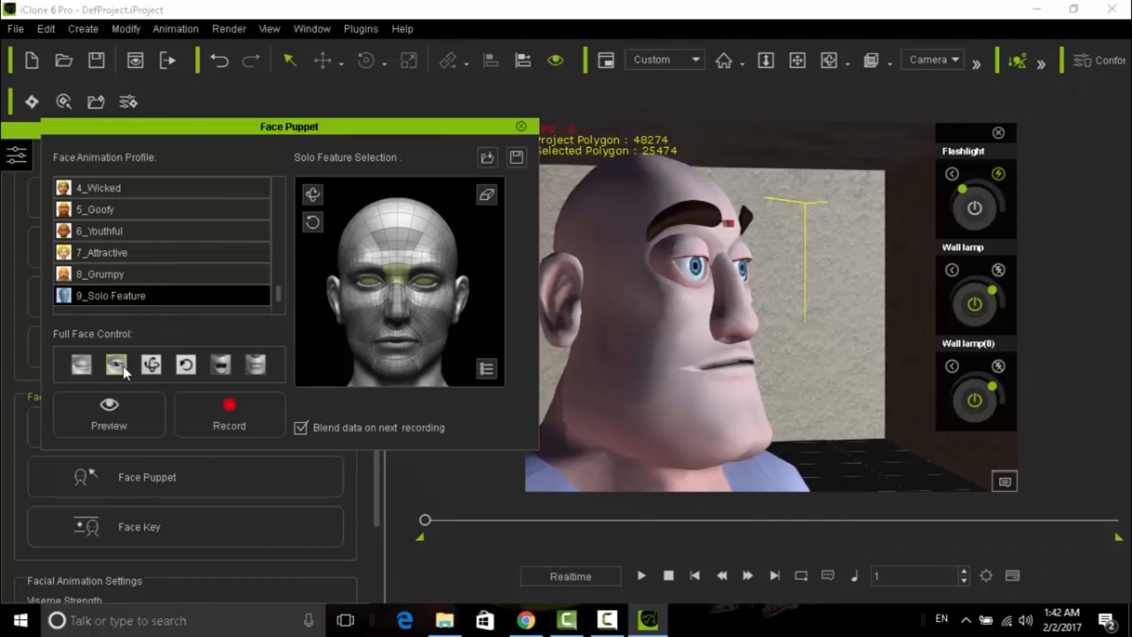
Step: Choose the 17_Junior face animation profile and preview its fifth full face control on the avatar
scroll(108, 230, "down", 4)
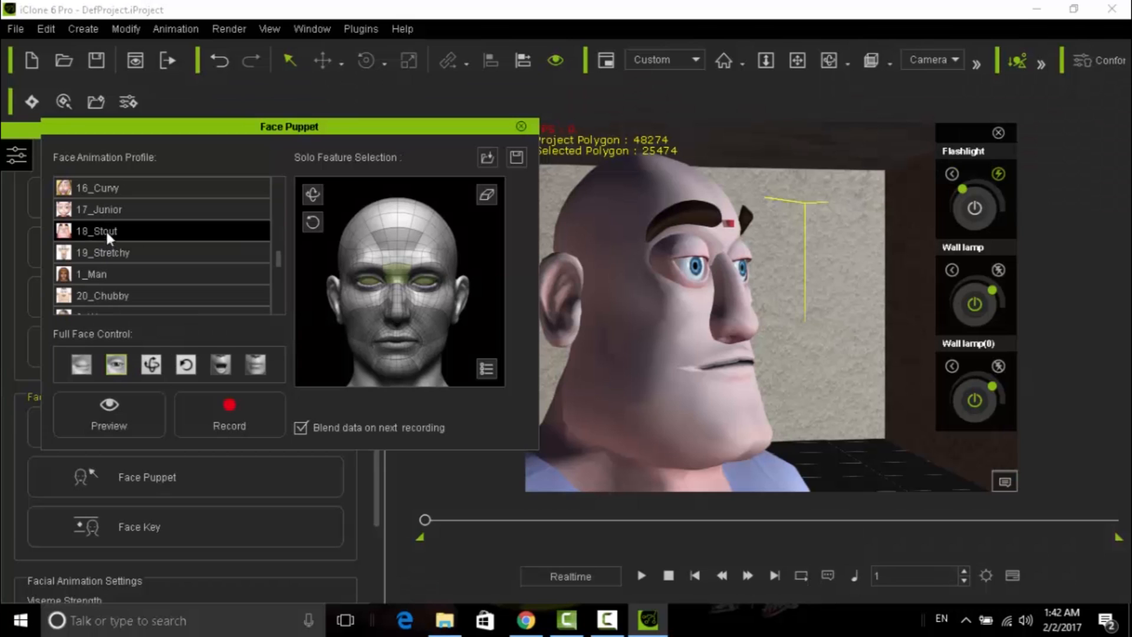
left_click(100, 206)
left_click(218, 370)
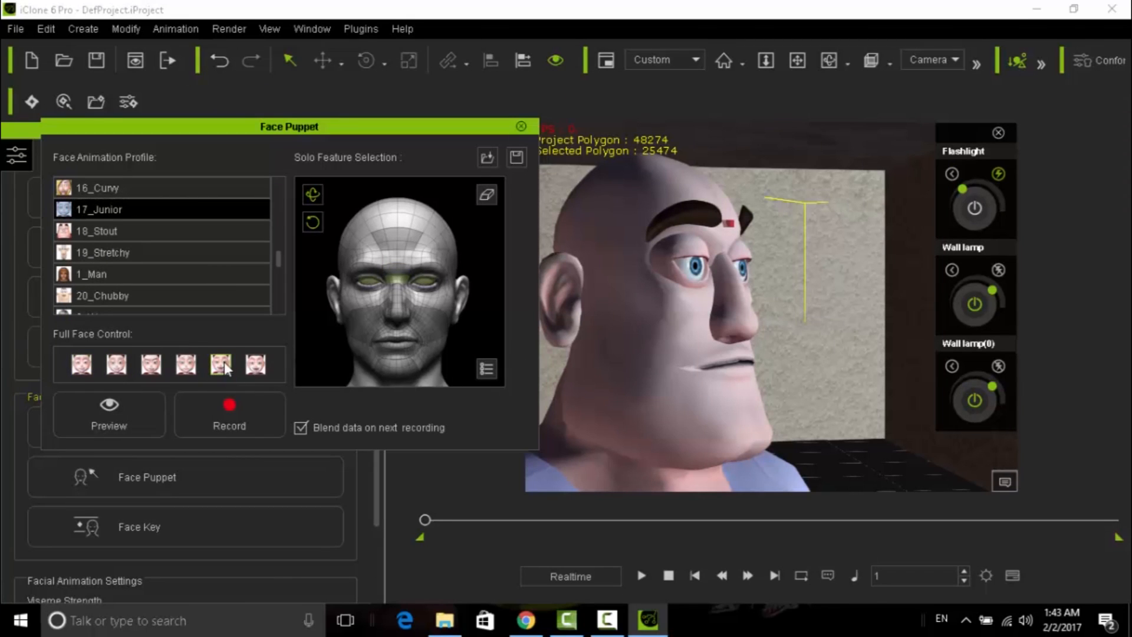
key("space")
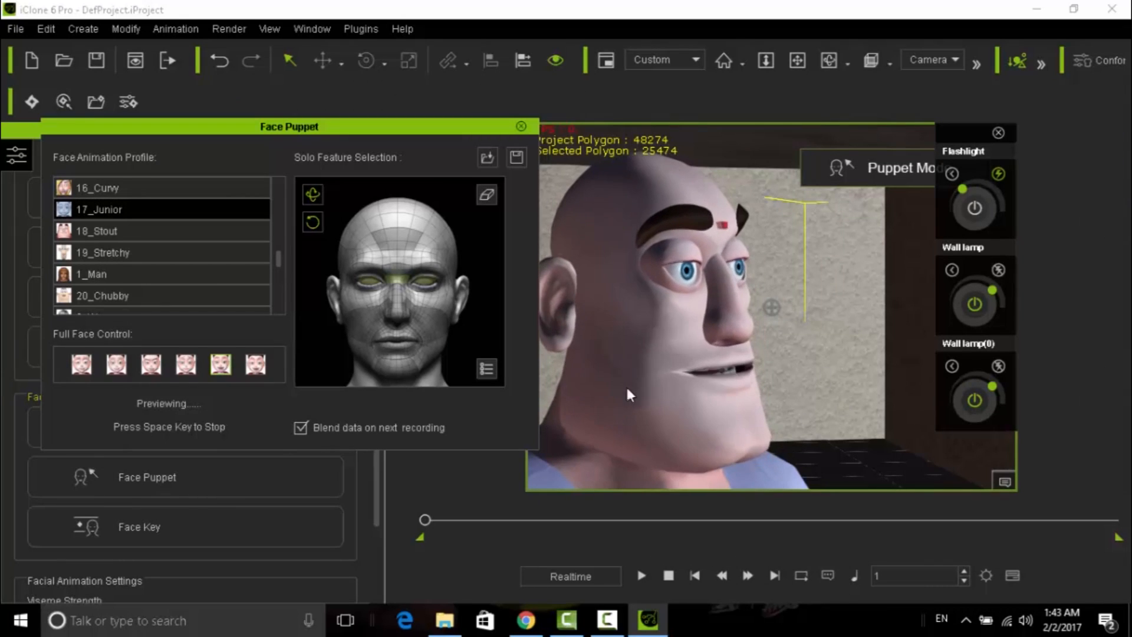
key("space")
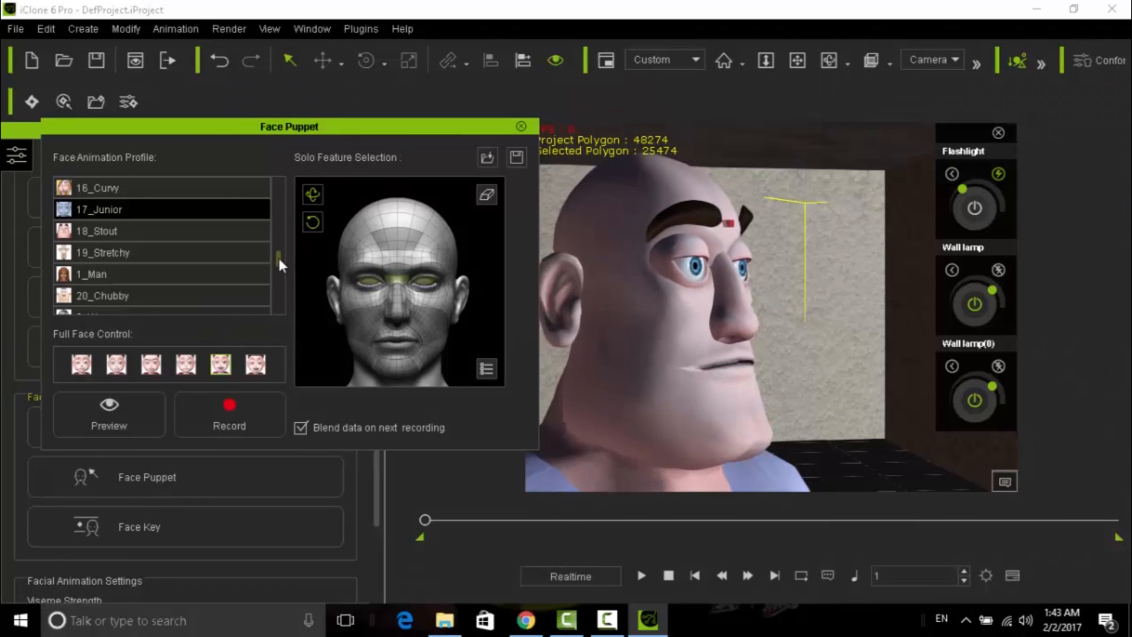
Step: Return to the 00_Gorf face animation profile and preview its second full face control on the avatar
left_click_drag(278, 255, 289, 172)
left_click(89, 211)
left_click(93, 190)
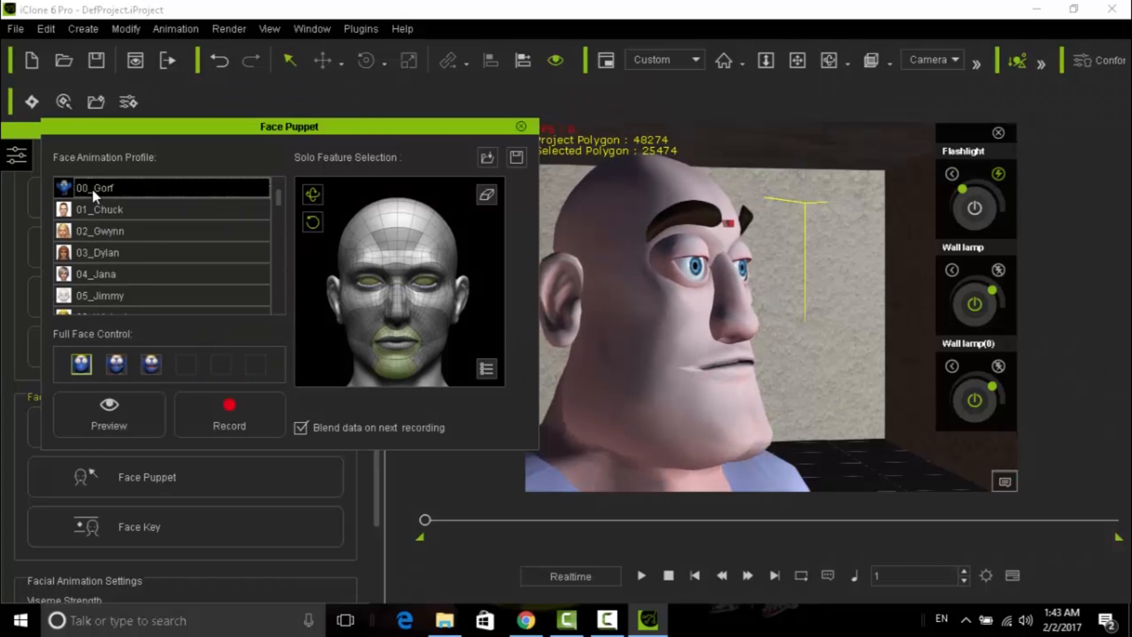
left_click(115, 363)
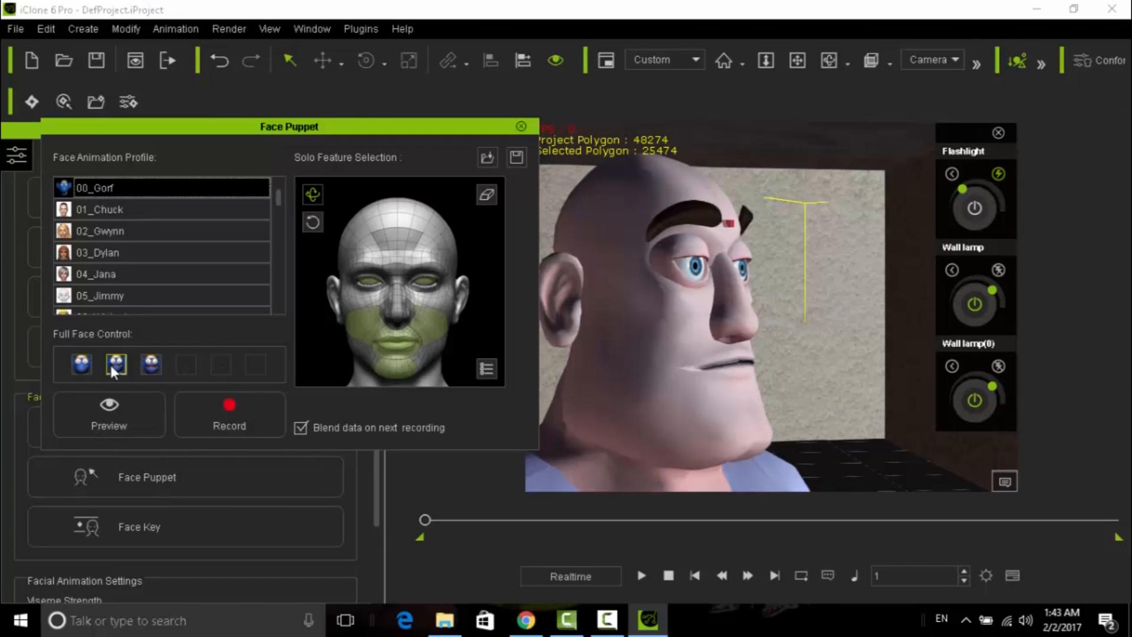
key("space")
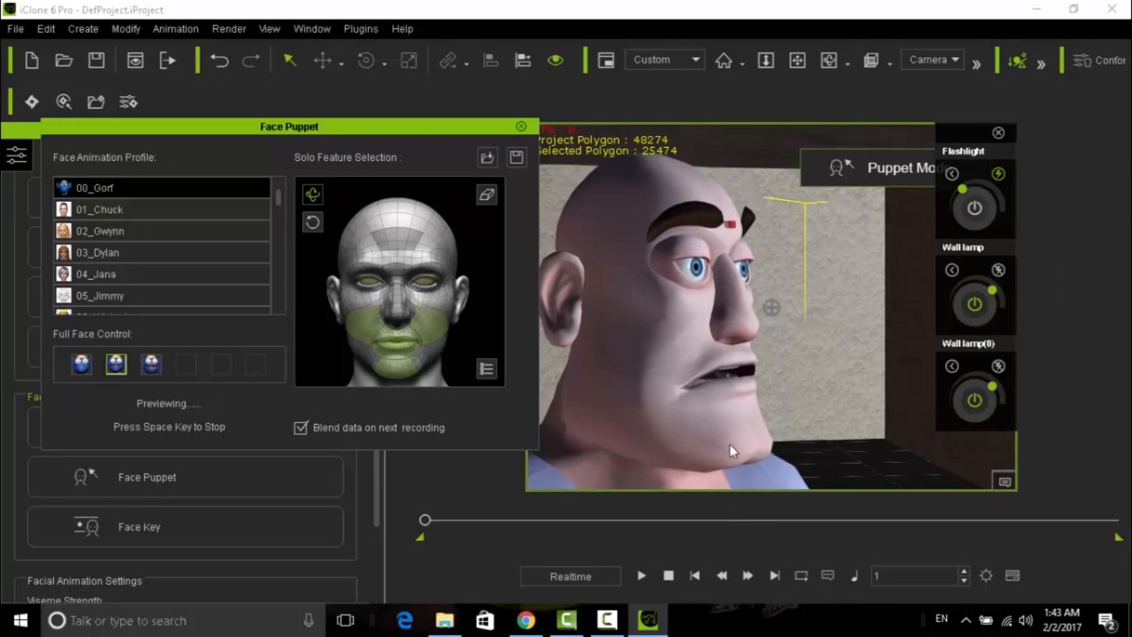
key("space")
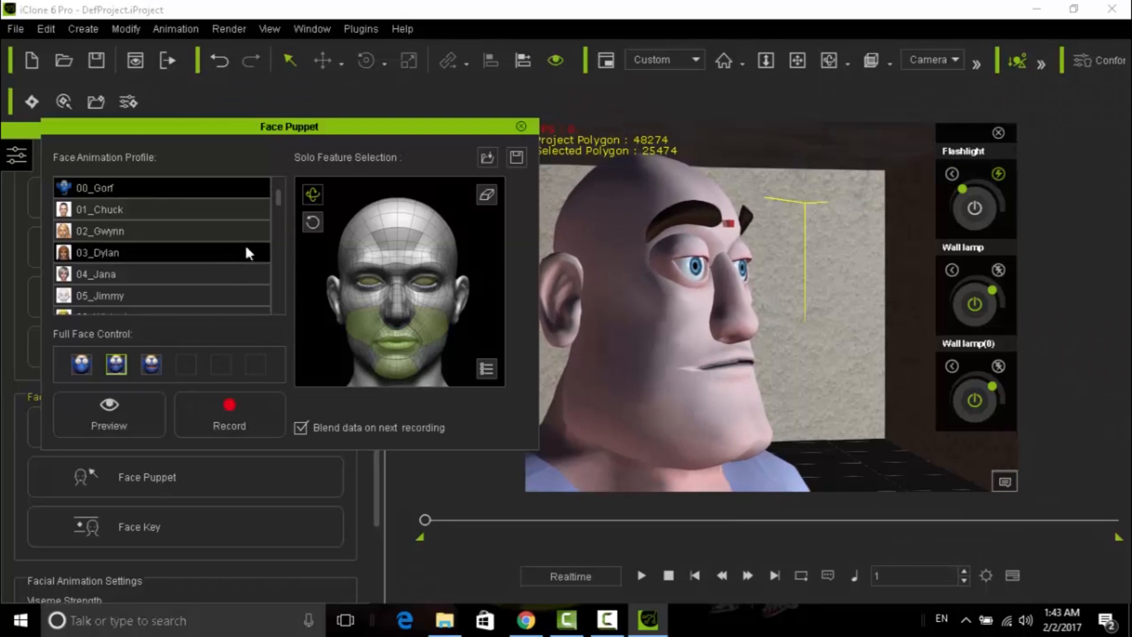
Step: Choose the 03_Dylan face animation profile with its third full face control and preview it on the avatar again
left_click(94, 251)
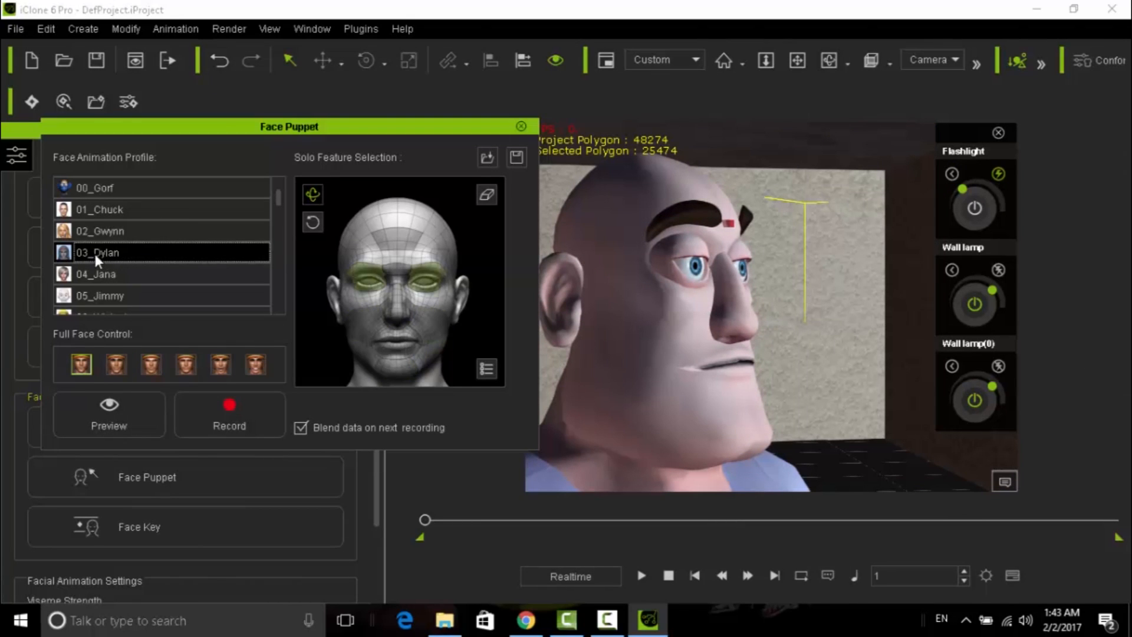
left_click(155, 366)
key("space")
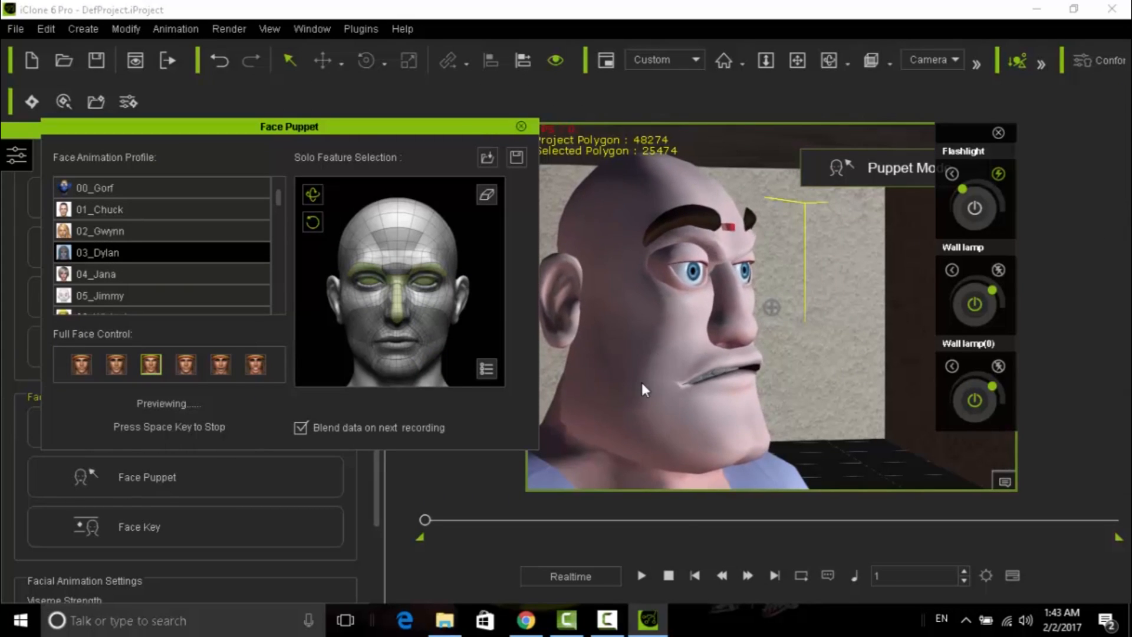
key("space")
Step: Record a facial animation with the 03_Dylan profile's third full face control up to frame 465 and play it back
left_click(224, 431)
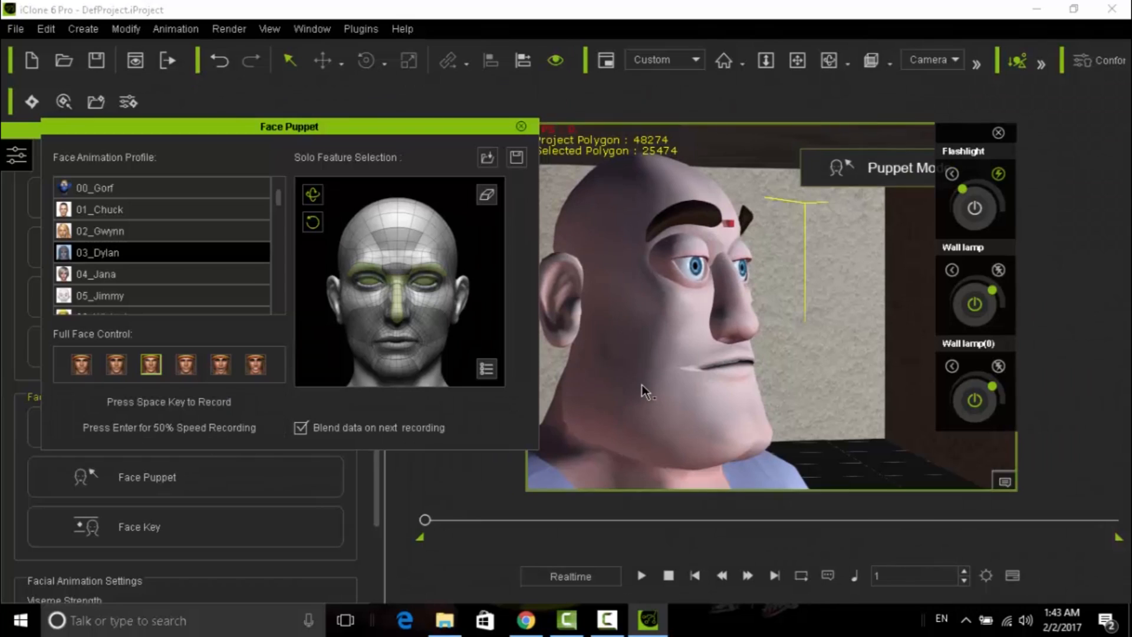
key("space")
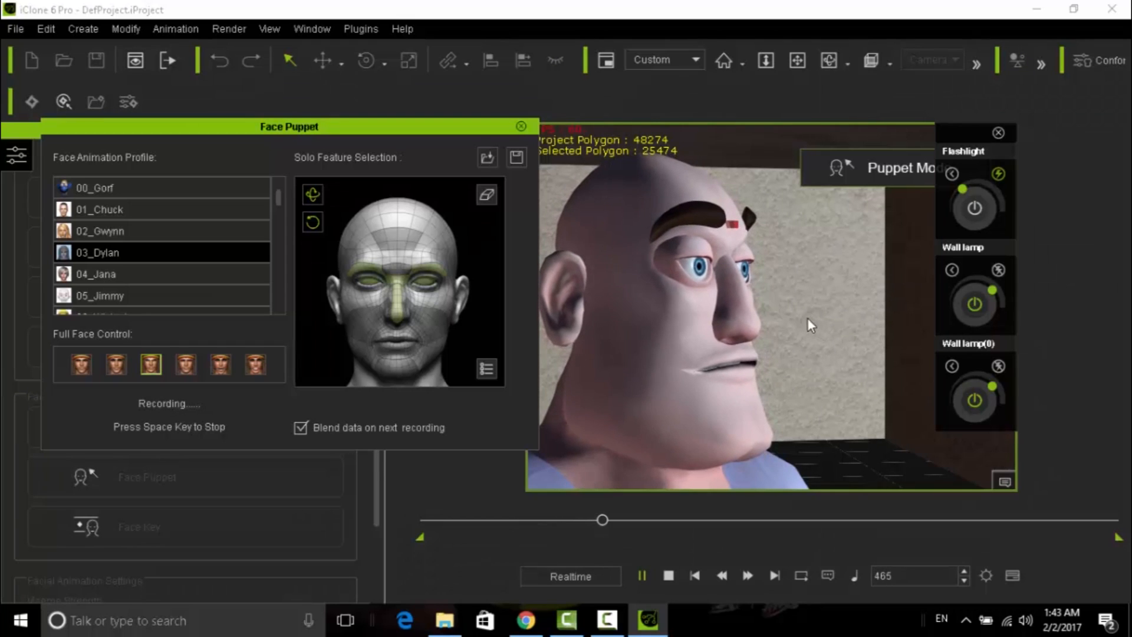
key("space")
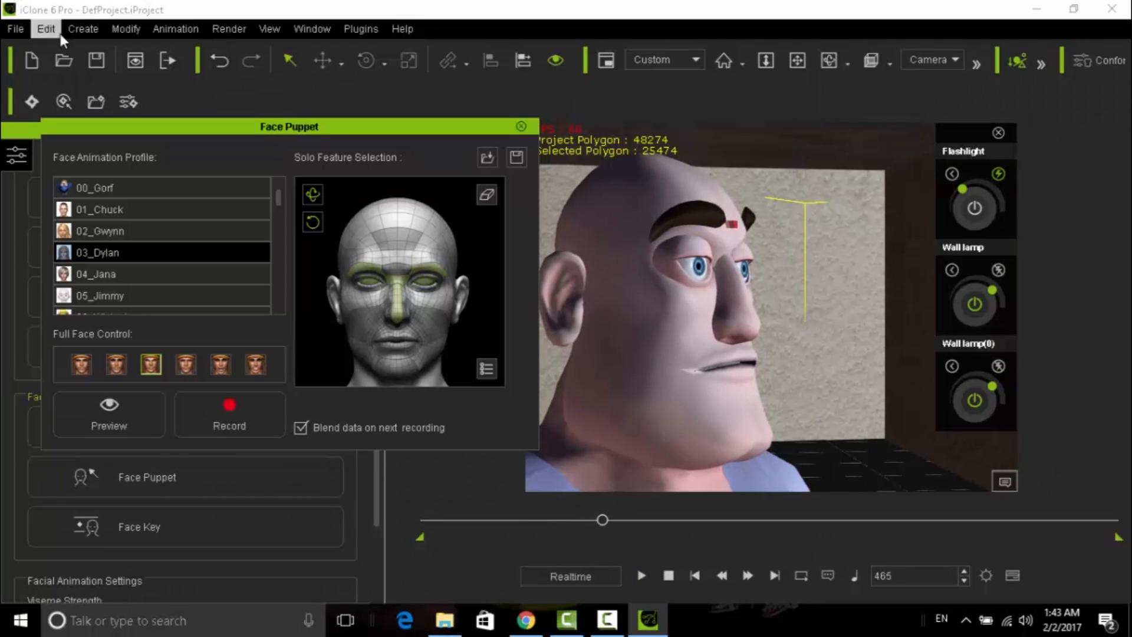
left_click(85, 31)
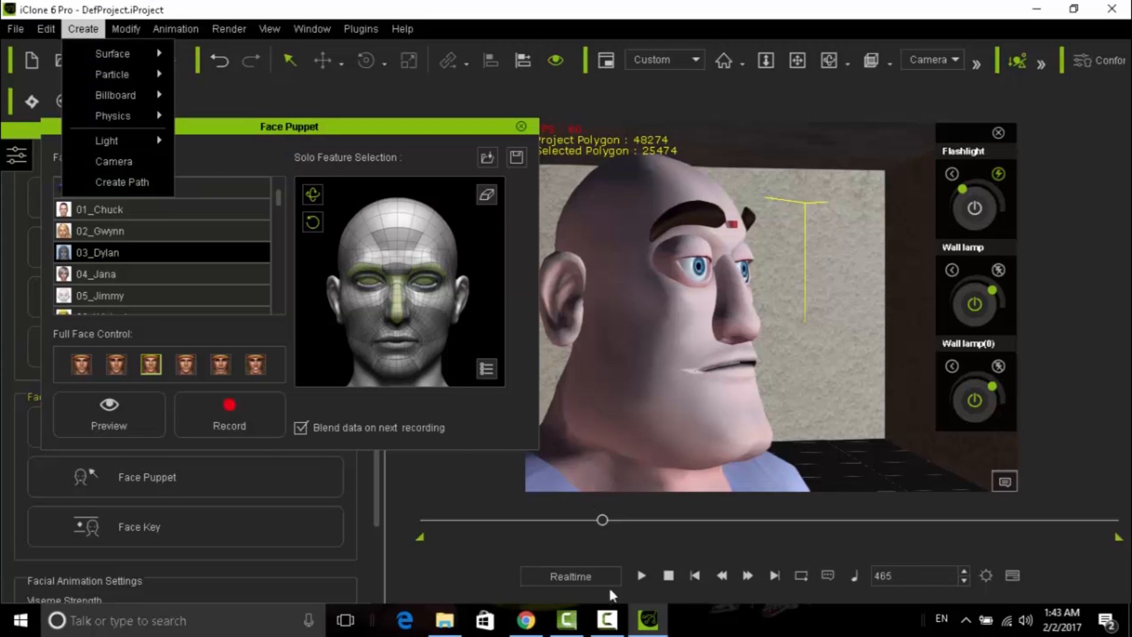
left_click(655, 581)
left_click(644, 575)
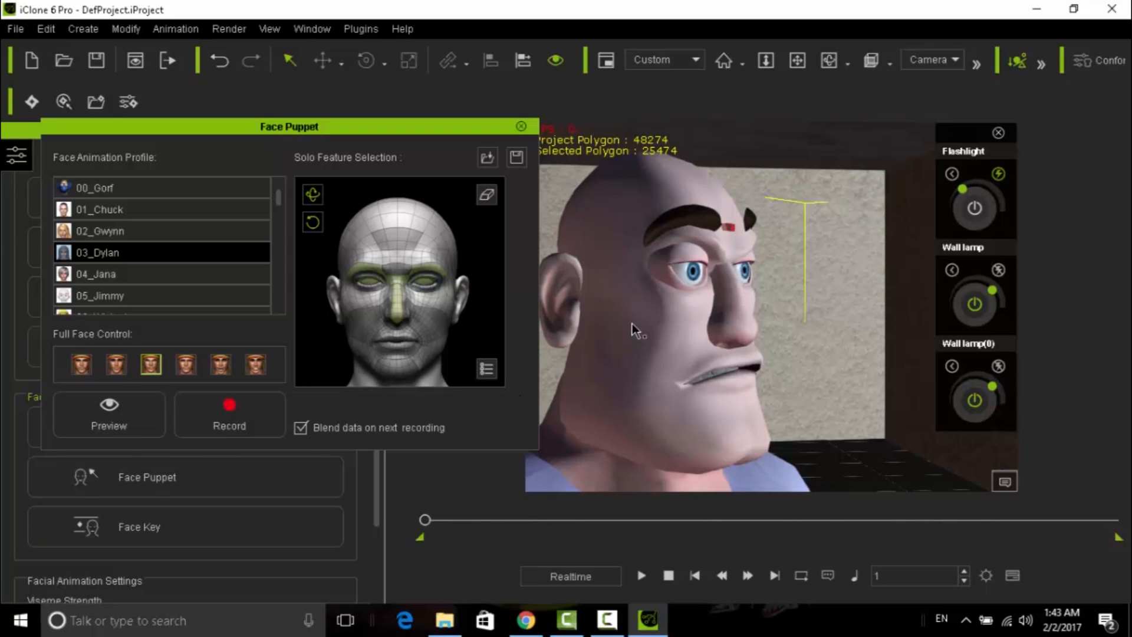
Step: Change the viewport from the face camera to the Preview camera and create a second camera from that view
left_click(954, 57)
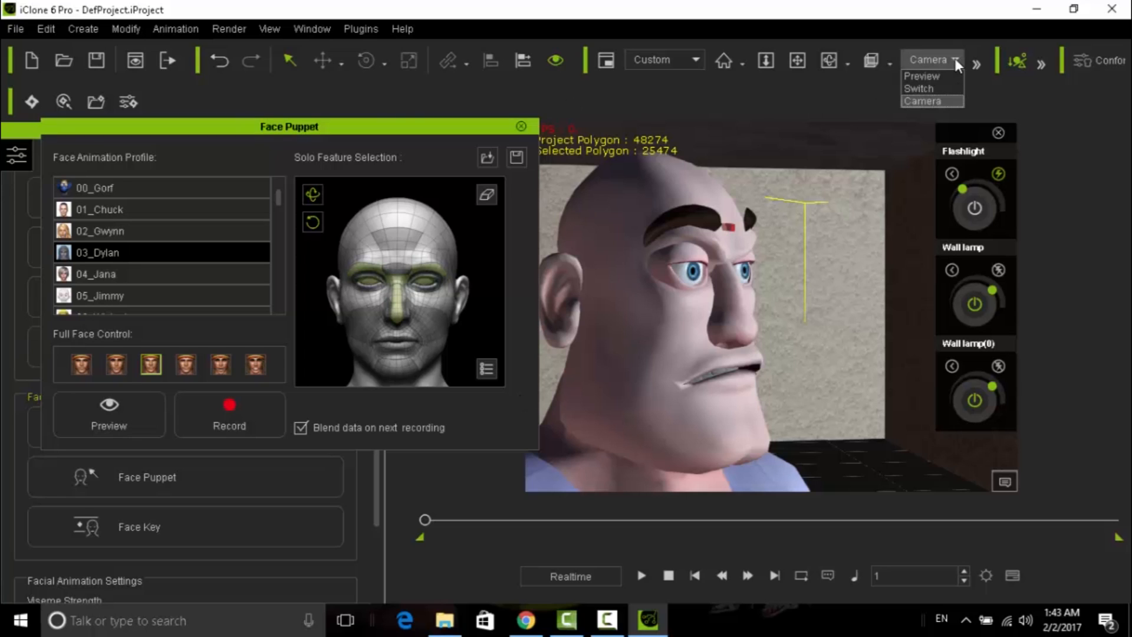
left_click(933, 75)
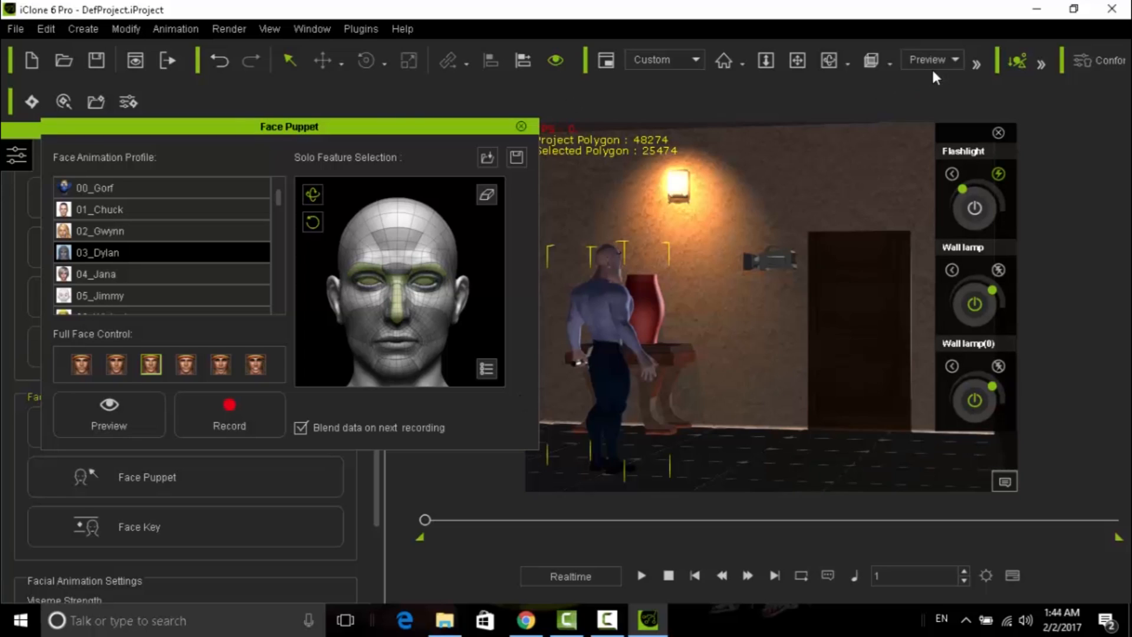
left_click(83, 28)
left_click(106, 155)
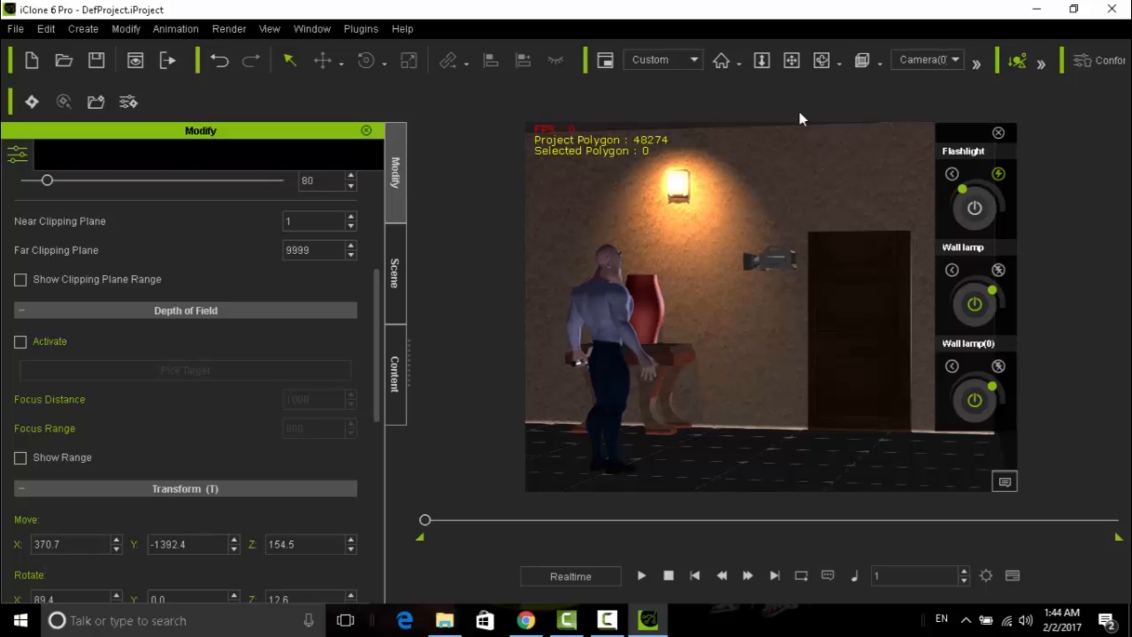
Step: Switch the viewport from the new camera back to the Preview camera and reframe the avatar in the room
left_click(931, 59)
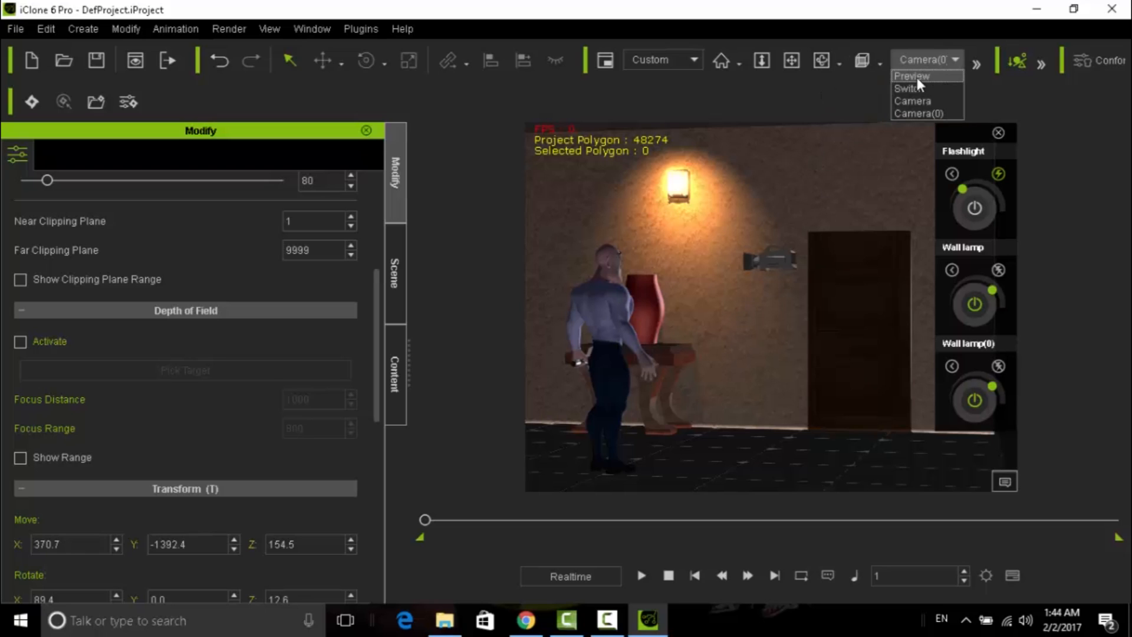
left_click(918, 76)
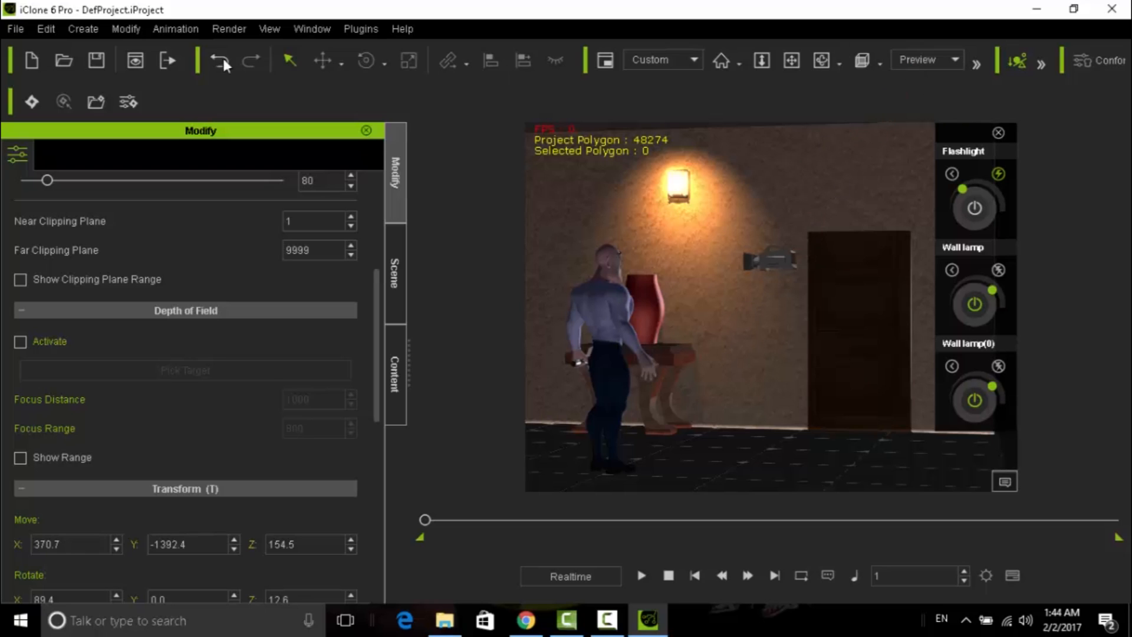
middle_click_drag(790, 248, 764, 219)
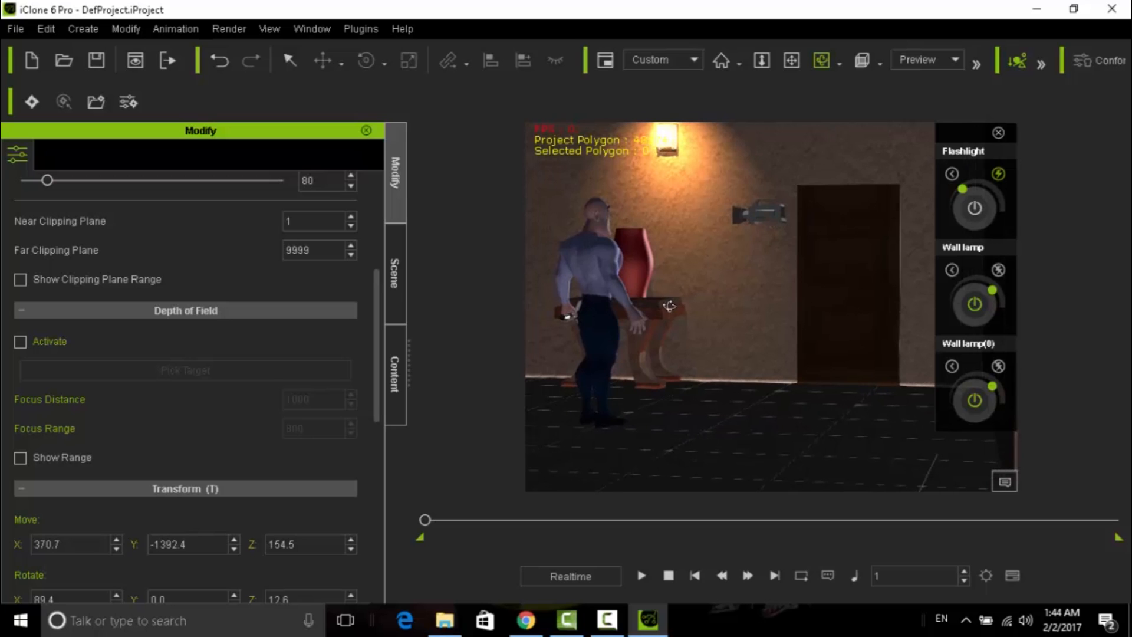
Step: Switch the viewport to Camera(0) and orbit its view so the avatar and the door are framed against the back wall
left_click(934, 59)
left_click(914, 110)
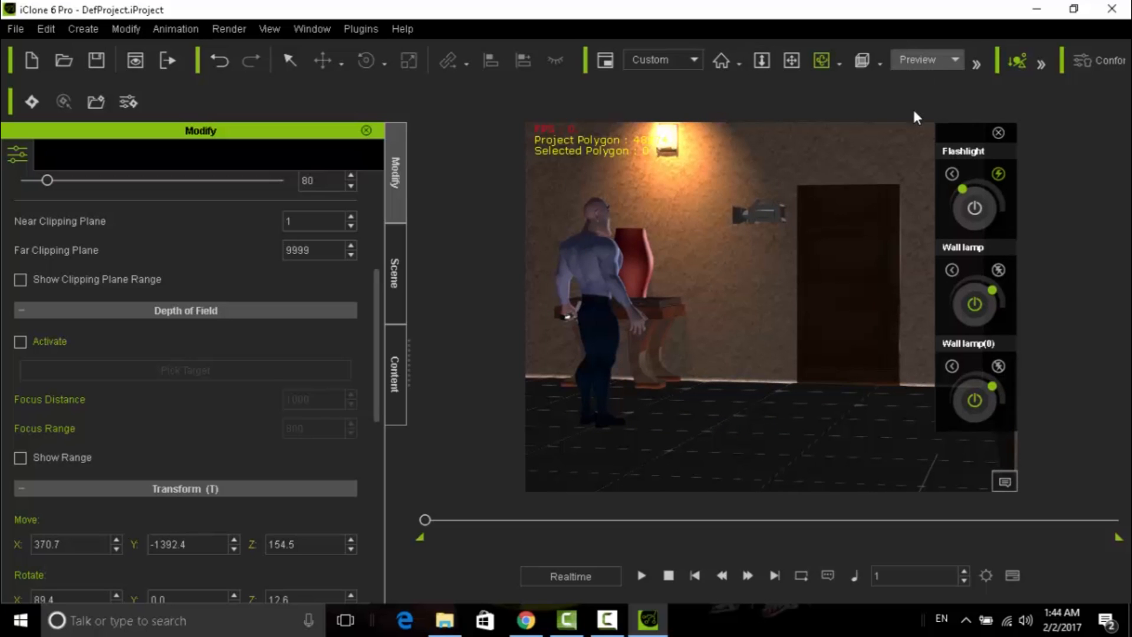
left_click_drag(769, 312, 677, 303)
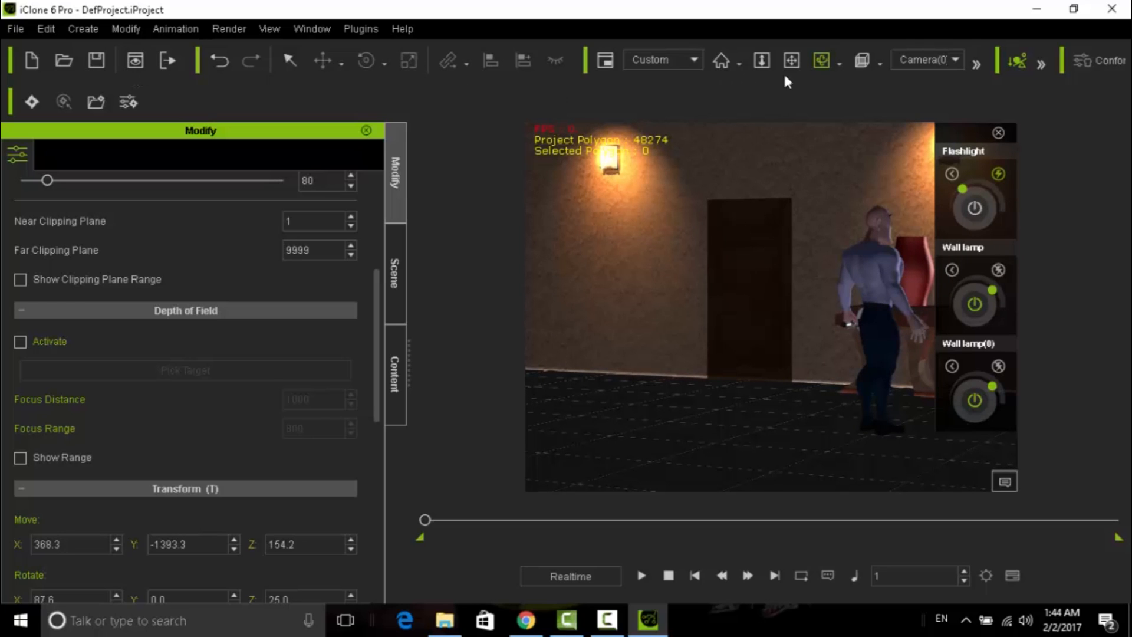
Step: Move the playhead to frame 580, try orbiting the Camera(0) view around the avatar, and undo the camera move
left_click(295, 59)
left_click_drag(511, 522, 597, 524)
left_click_drag(722, 301, 725, 326)
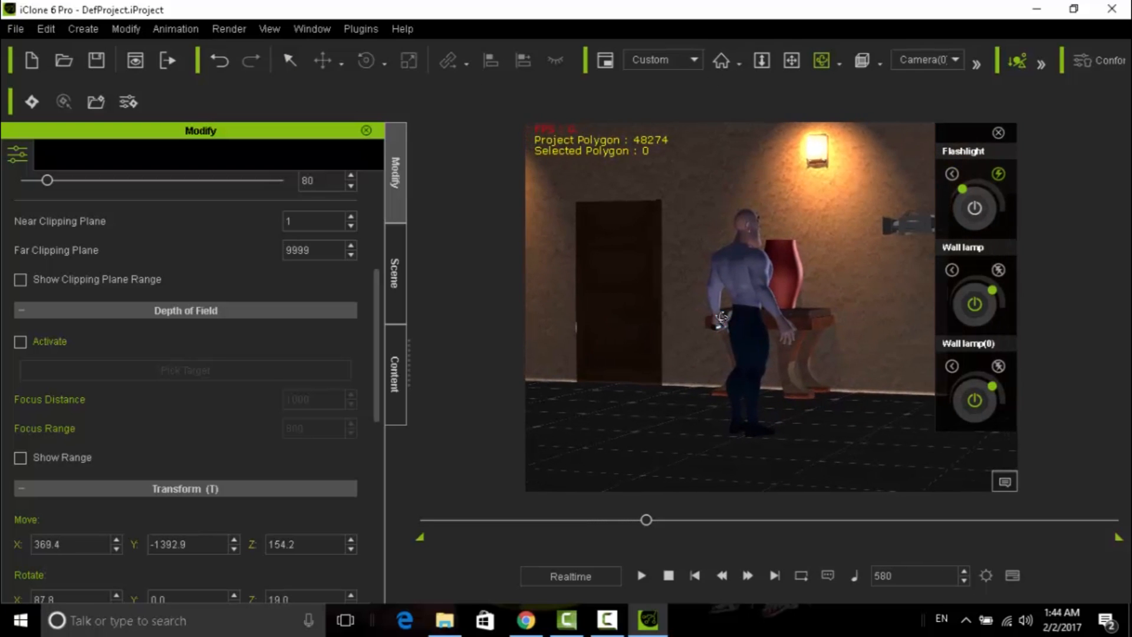
key("ctrl+z")
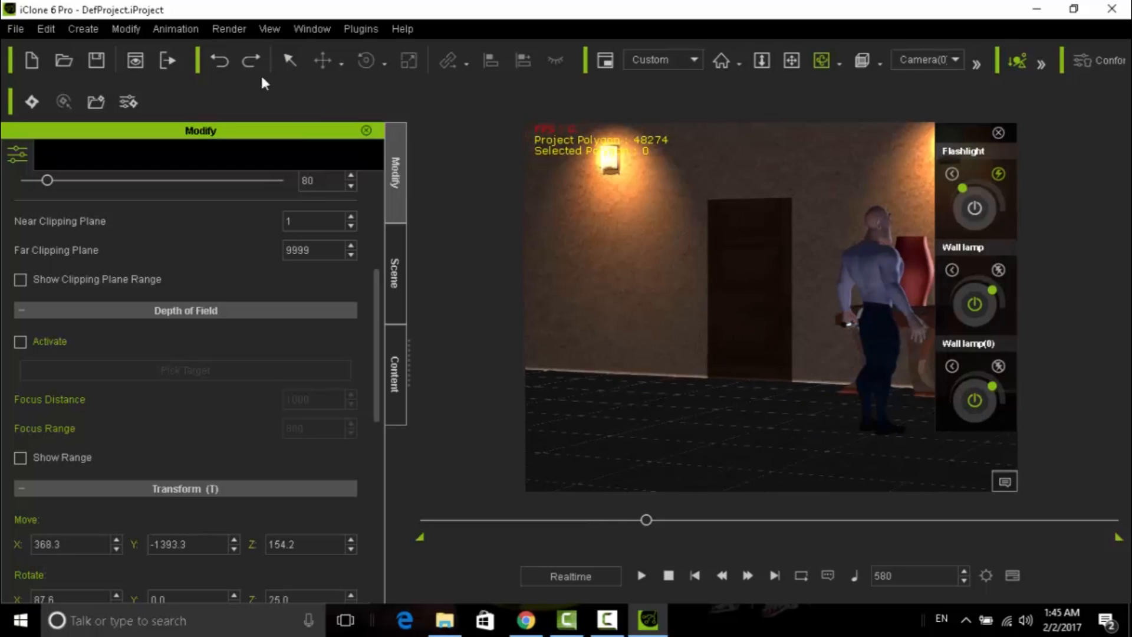
Step: Select the Athletic avatar in the scene list and orbit Camera(0) around it at frame 580 to key a side view
left_click(396, 259)
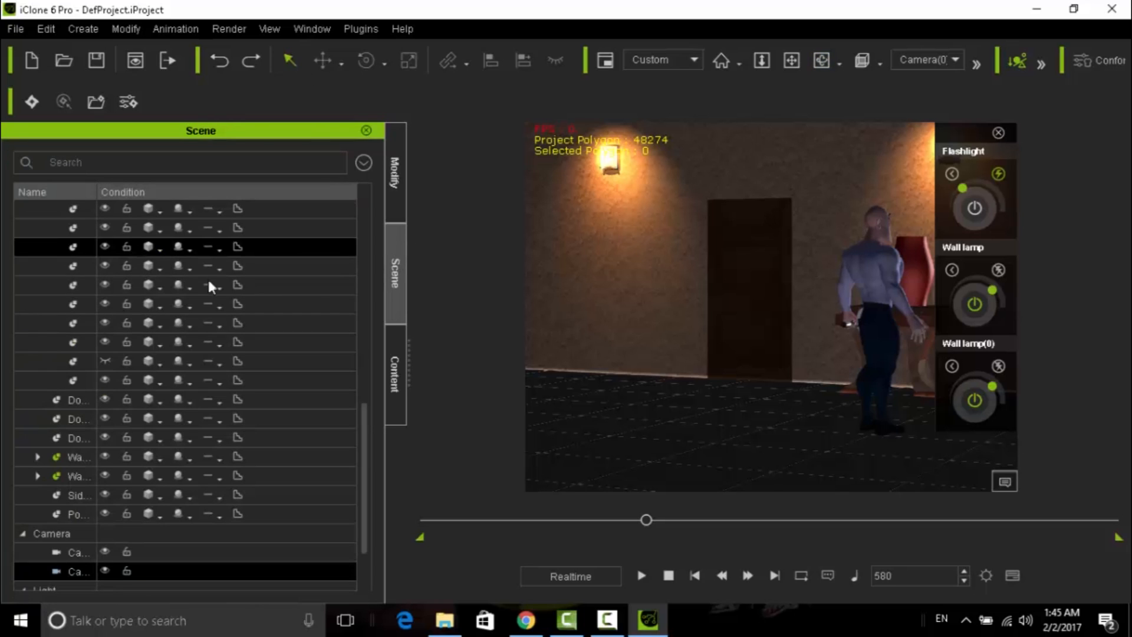
scroll(365, 407, "up", 10)
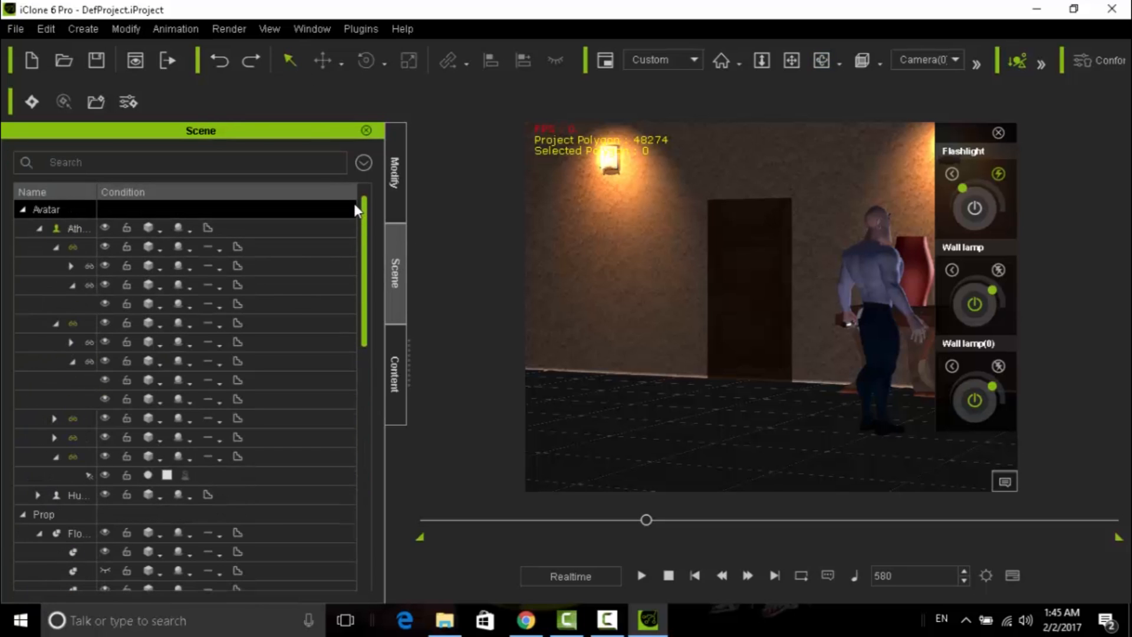
left_click(157, 232)
left_click(59, 207)
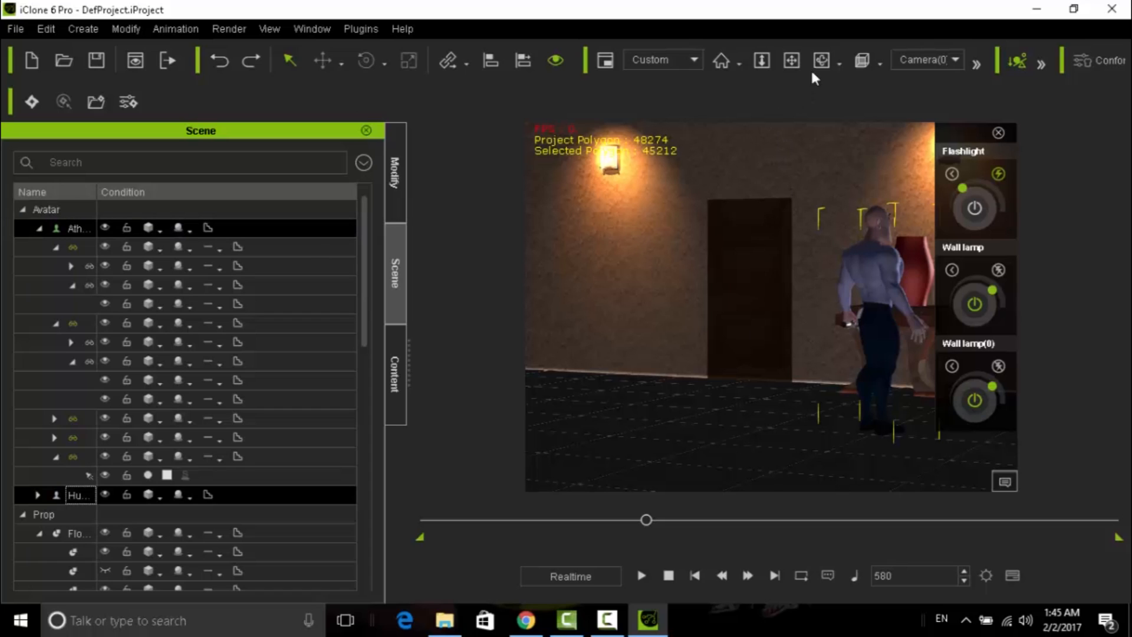
left_click_drag(643, 386, 582, 361)
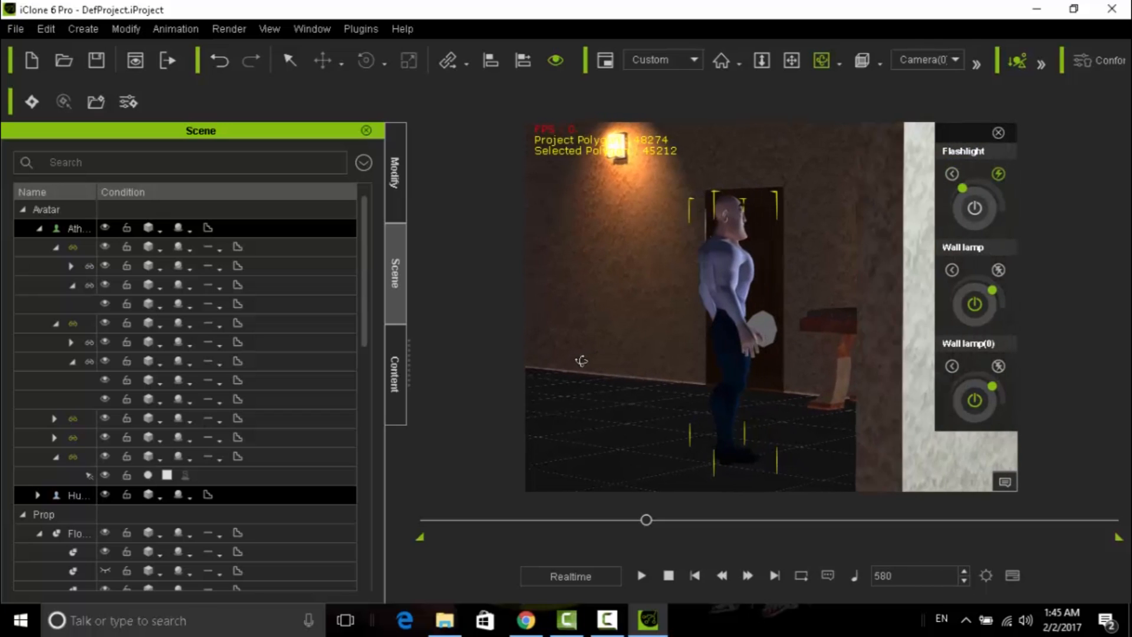
left_click_drag(589, 363, 617, 364)
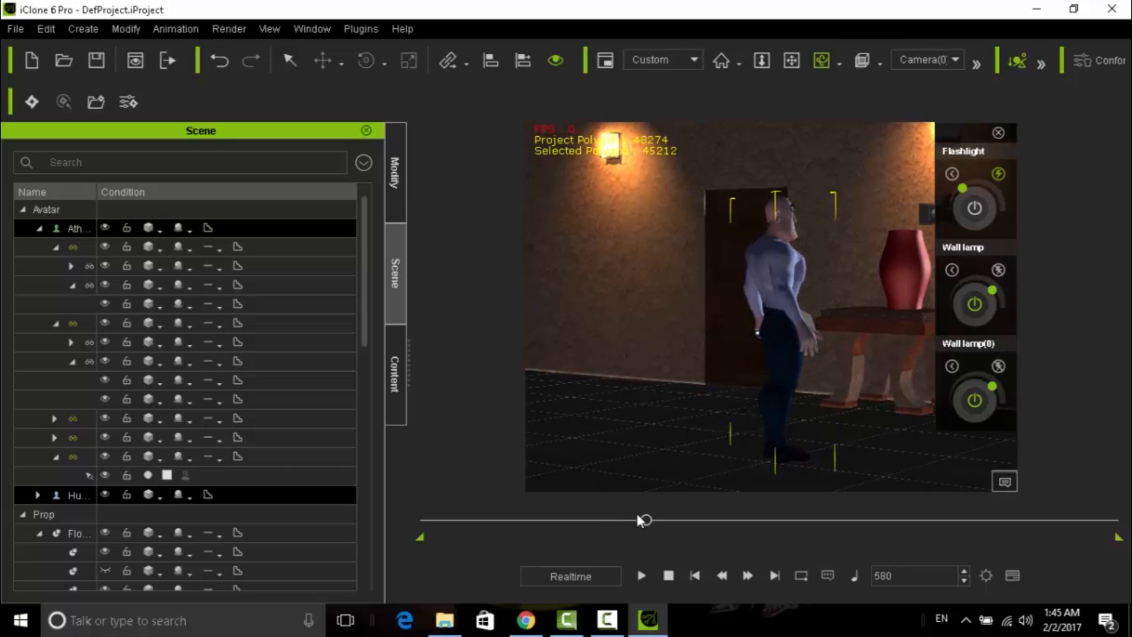
Step: Return to the first frame and play the start of the Camera(0) animation
left_click_drag(645, 520, 397, 523)
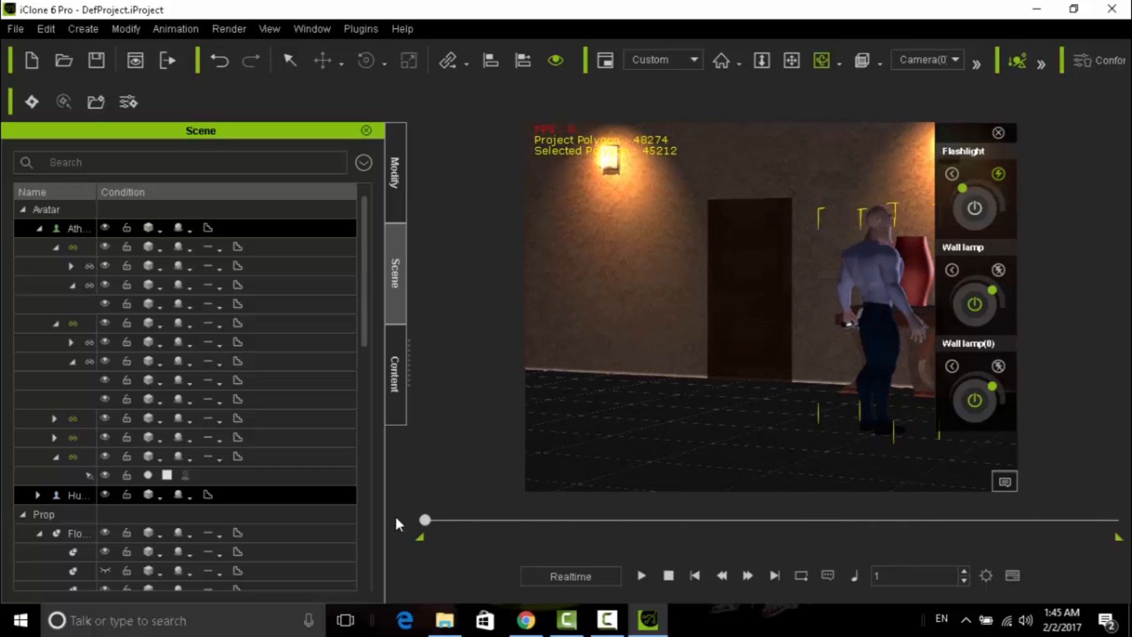
left_click(639, 573)
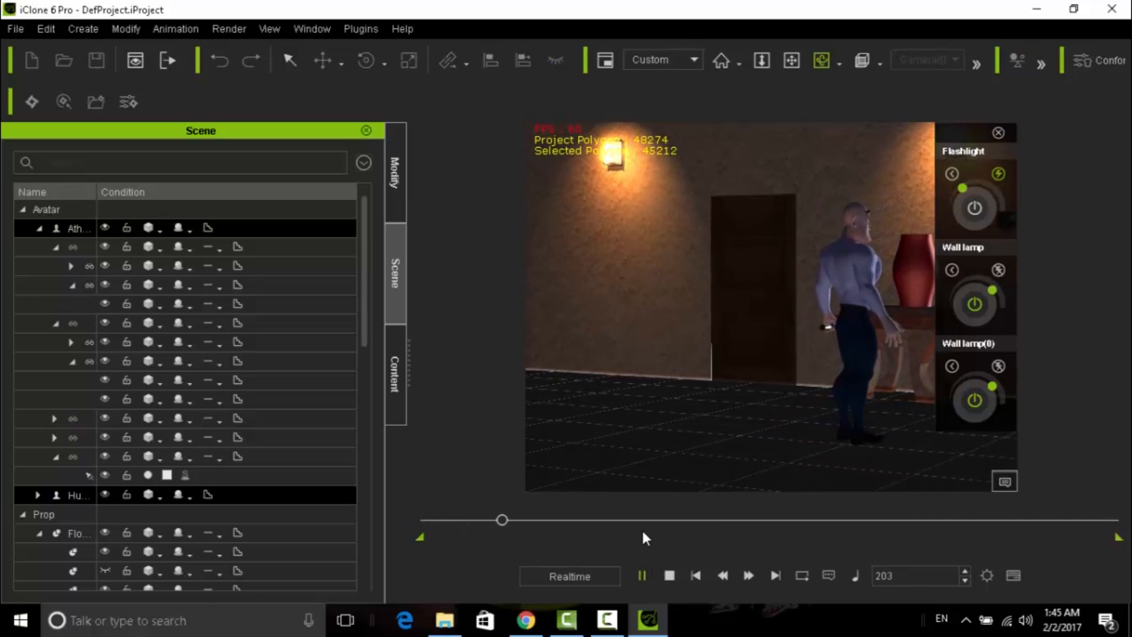
key("space")
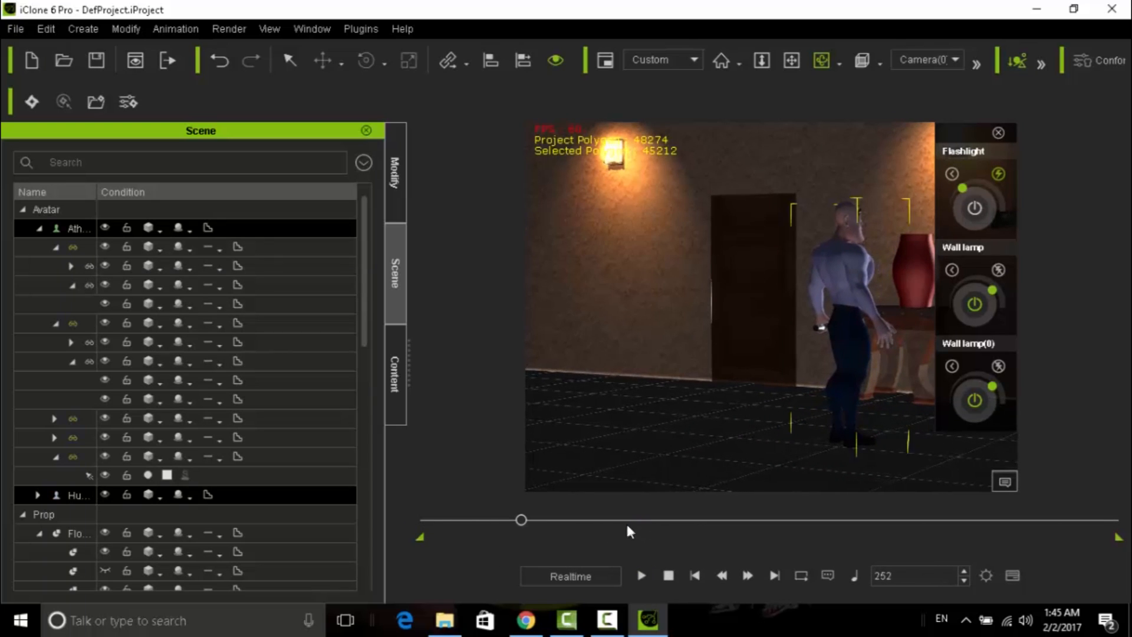
Step: Open the timeline, add the Camera and Camera(0) tracks to it, and enlarge it to show all tracks
key("F3")
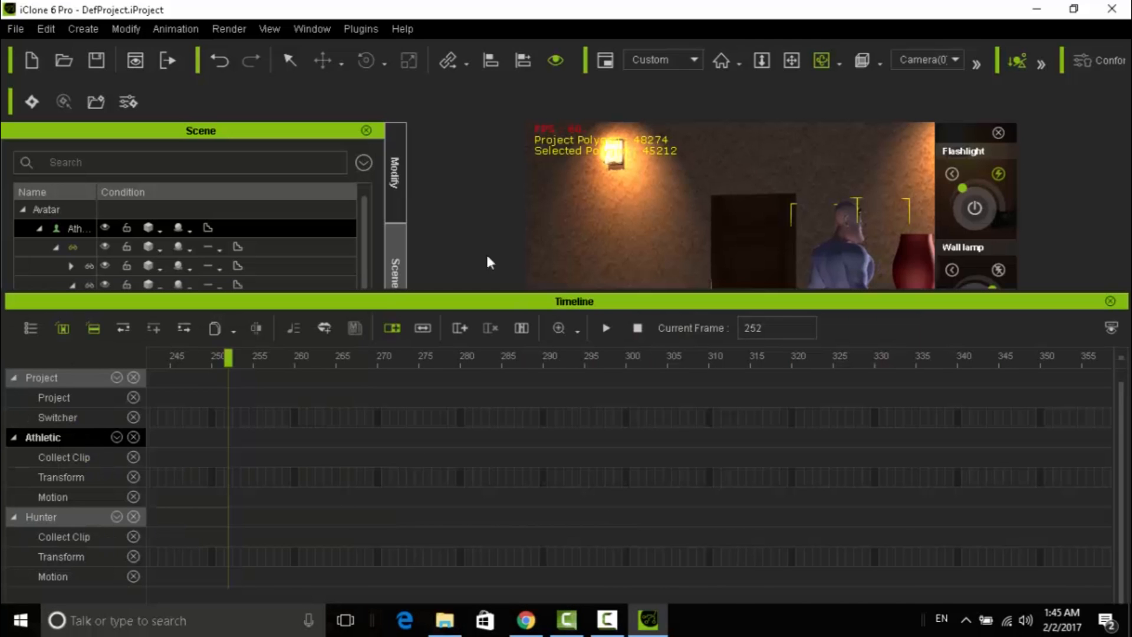
left_click_drag(387, 302, 529, 264)
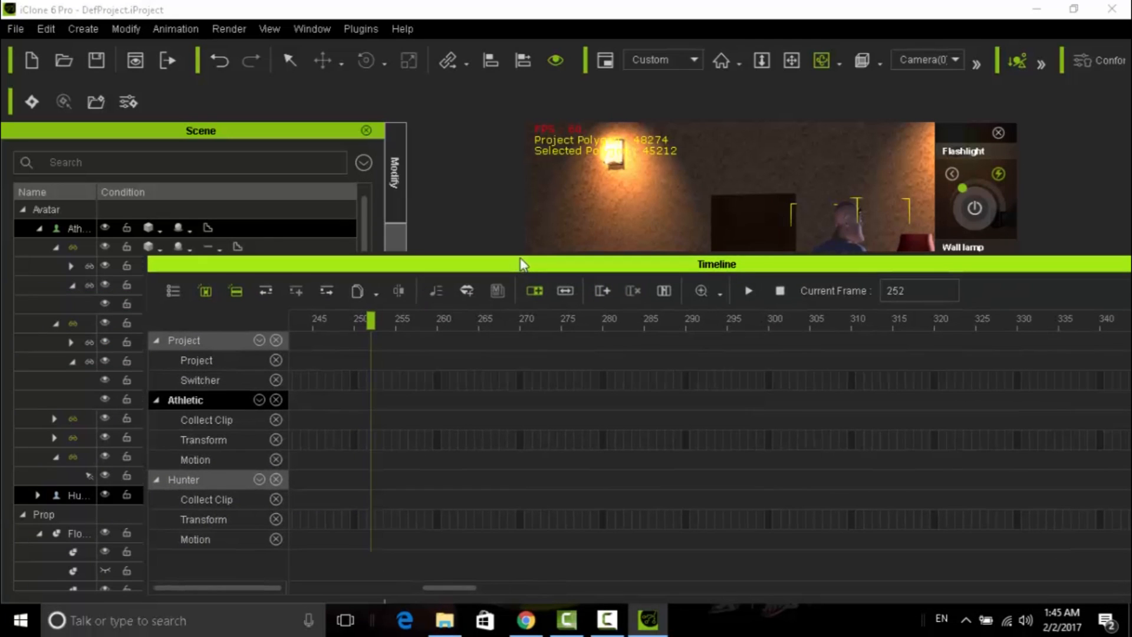
left_click(174, 290)
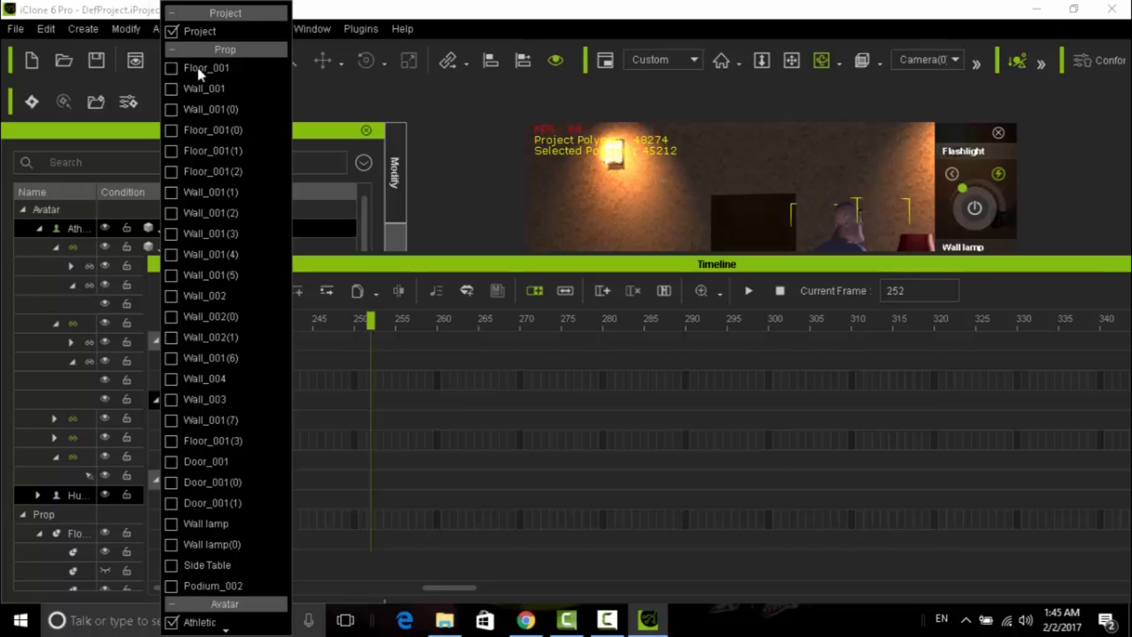
left_click(171, 49)
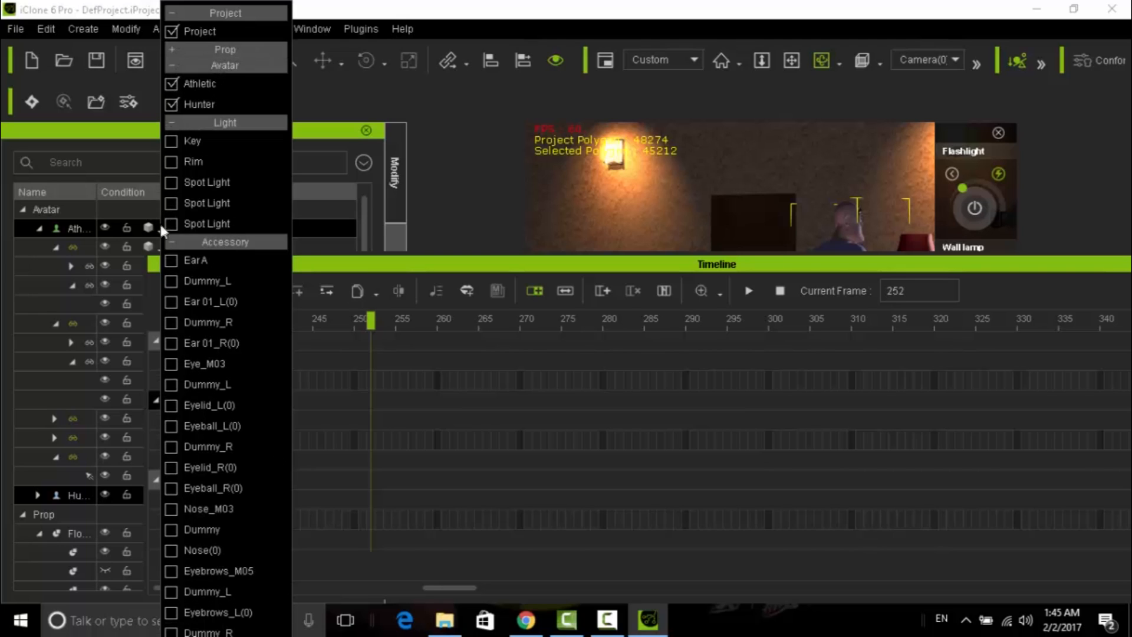
left_click(171, 242)
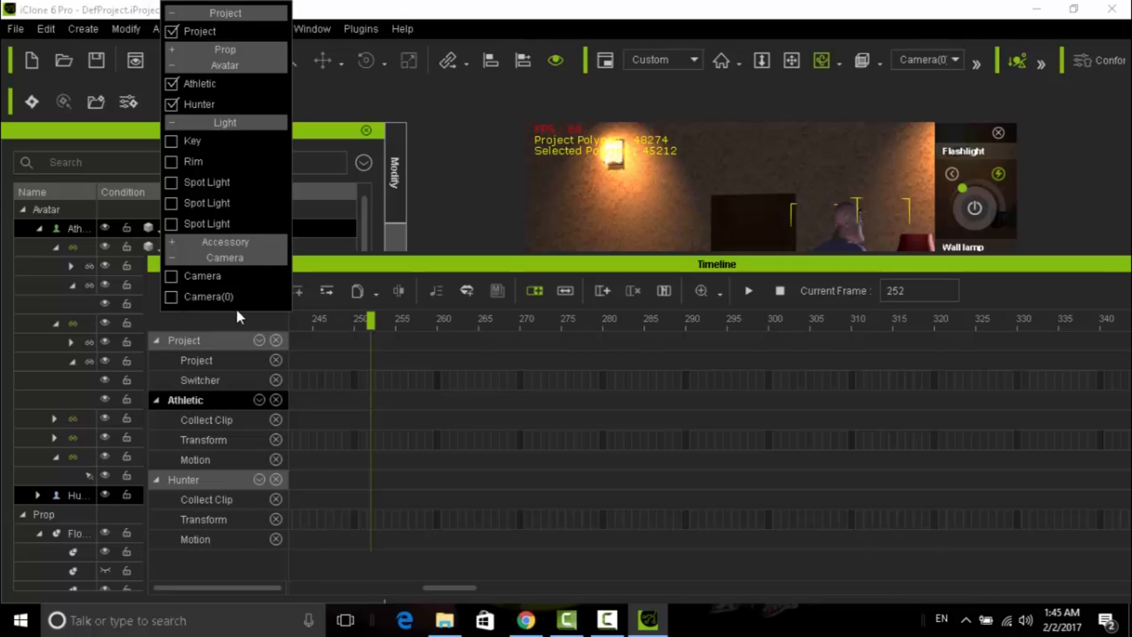
left_click(172, 276)
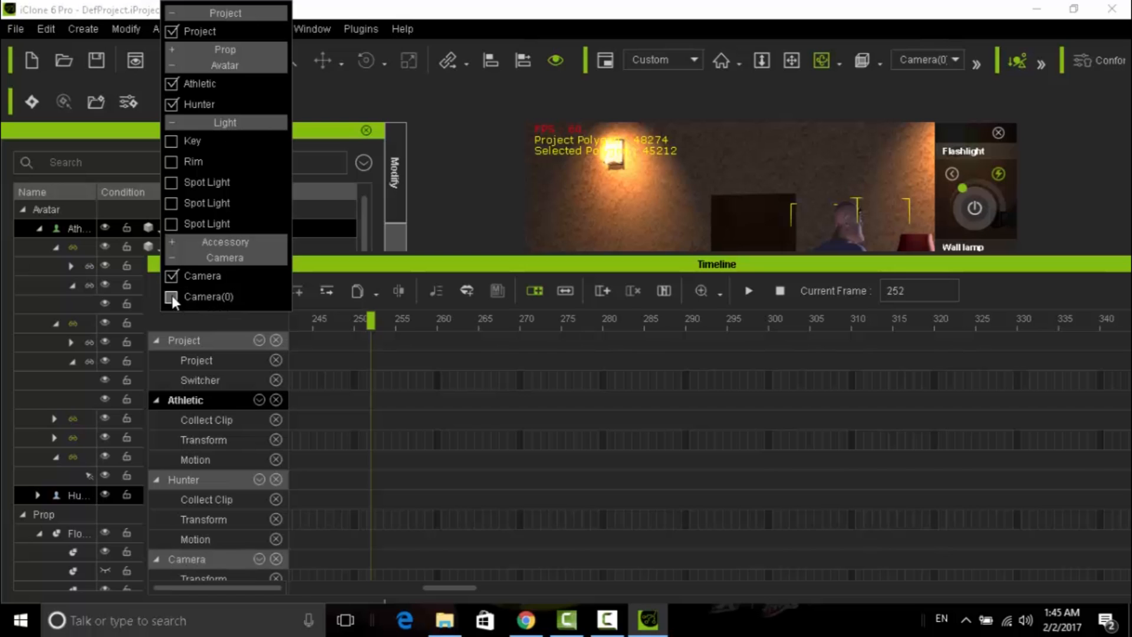
left_click_drag(380, 267, 379, 152)
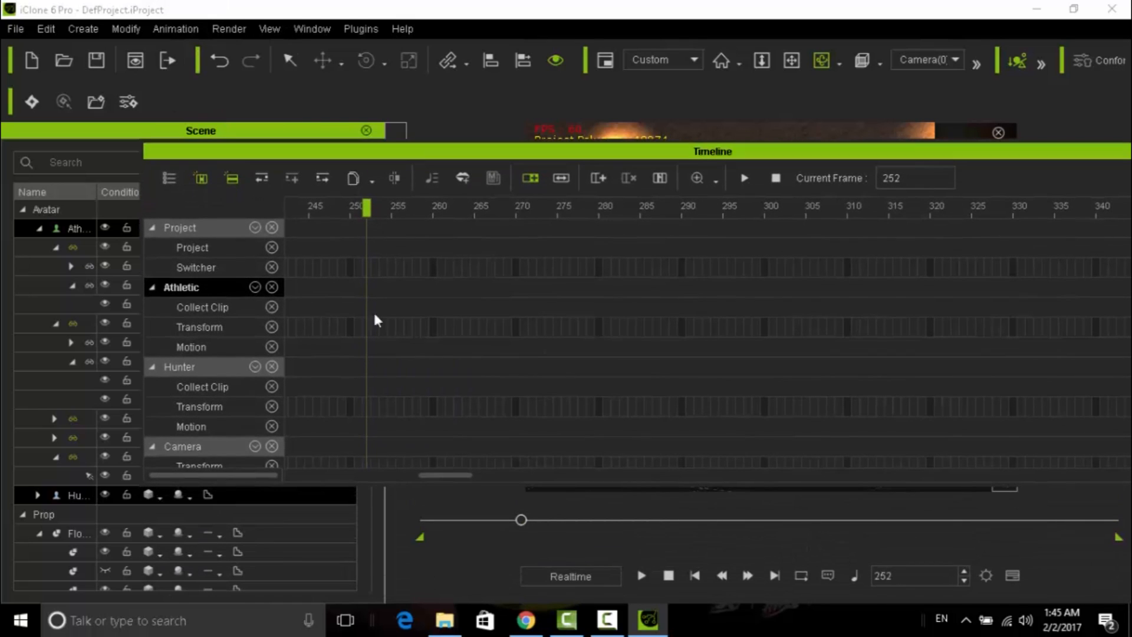
left_click_drag(388, 484, 384, 599)
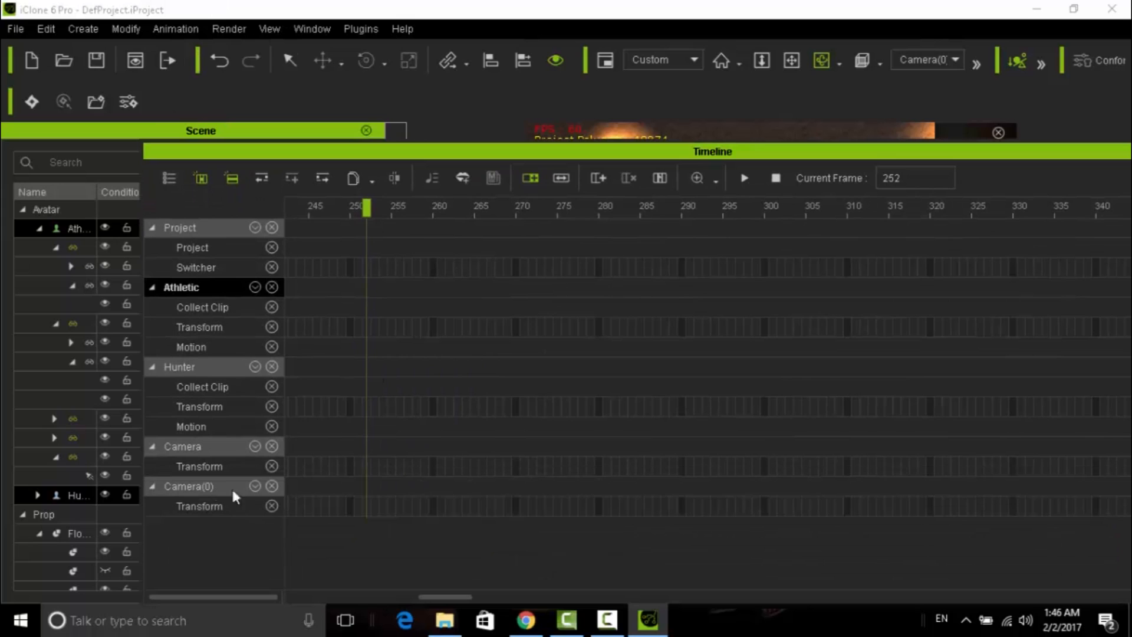
Step: Fit the timeline to the window and move Camera(0)'s second transform key earlier, to about frame 100
left_click(716, 179)
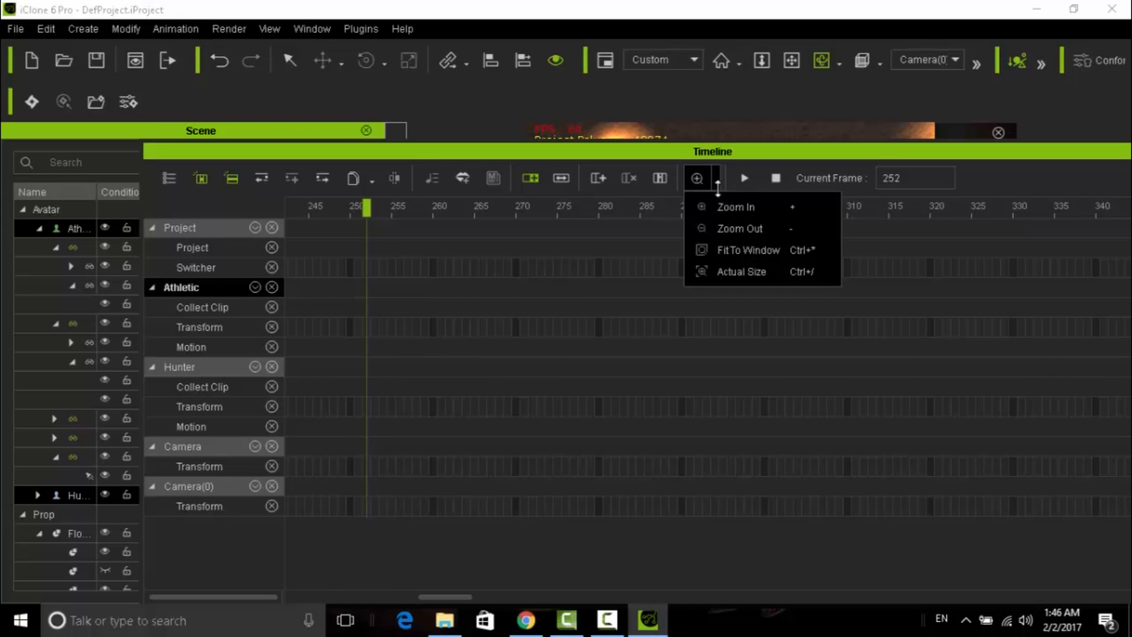
left_click(727, 251)
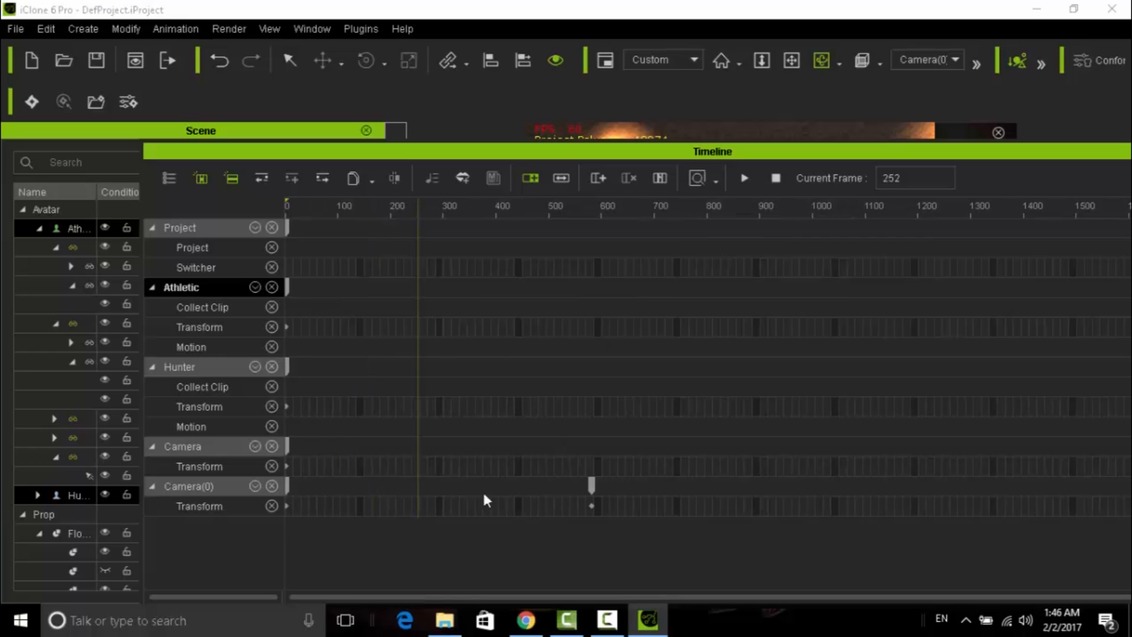
left_click_drag(591, 489, 337, 485)
Step: Move the timeline clear of the viewport, play the faster Camera(0) move, and stop the playback
left_click(407, 205)
left_click_drag(570, 155, 526, 412)
left_click(699, 437)
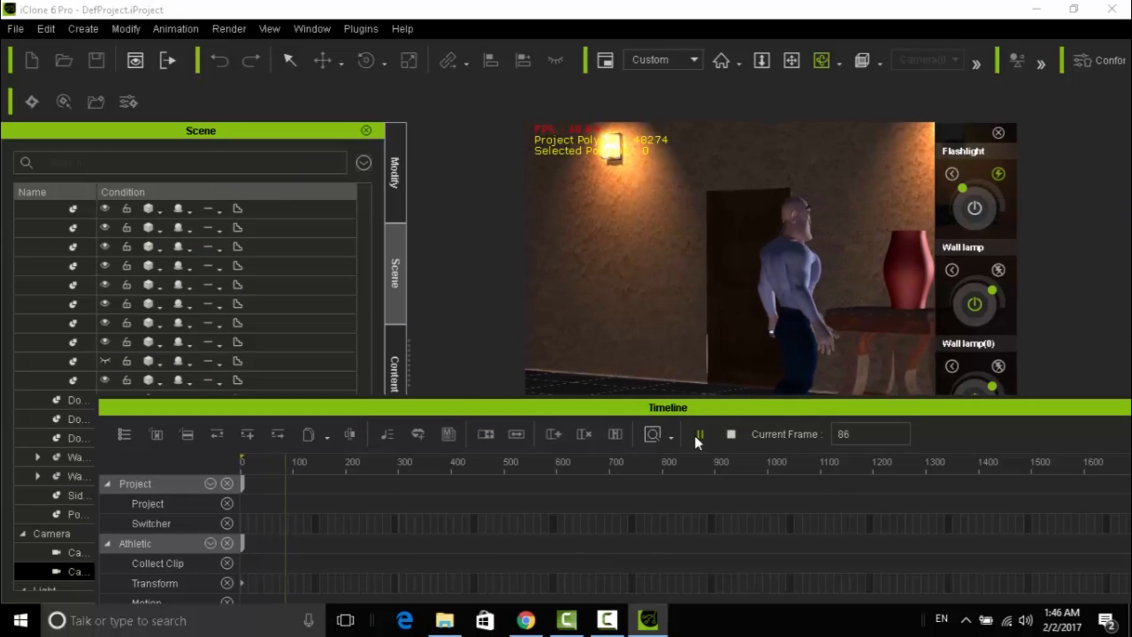
left_click(732, 436)
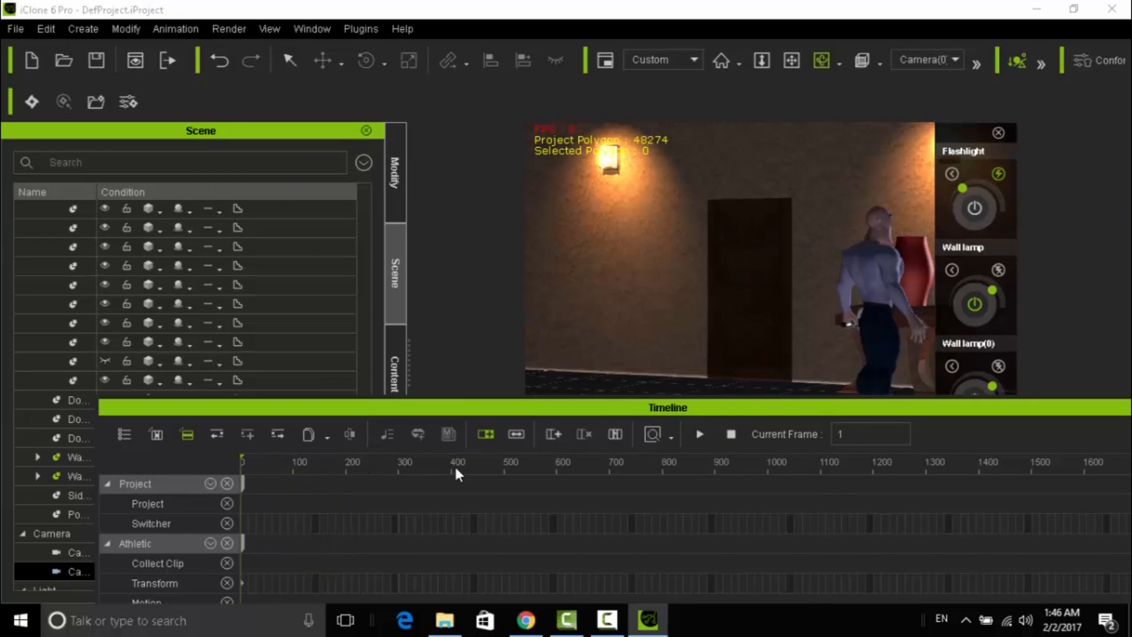
Step: Delete Camera(0)'s second transform key from the timeline
left_click_drag(475, 413, 443, 476)
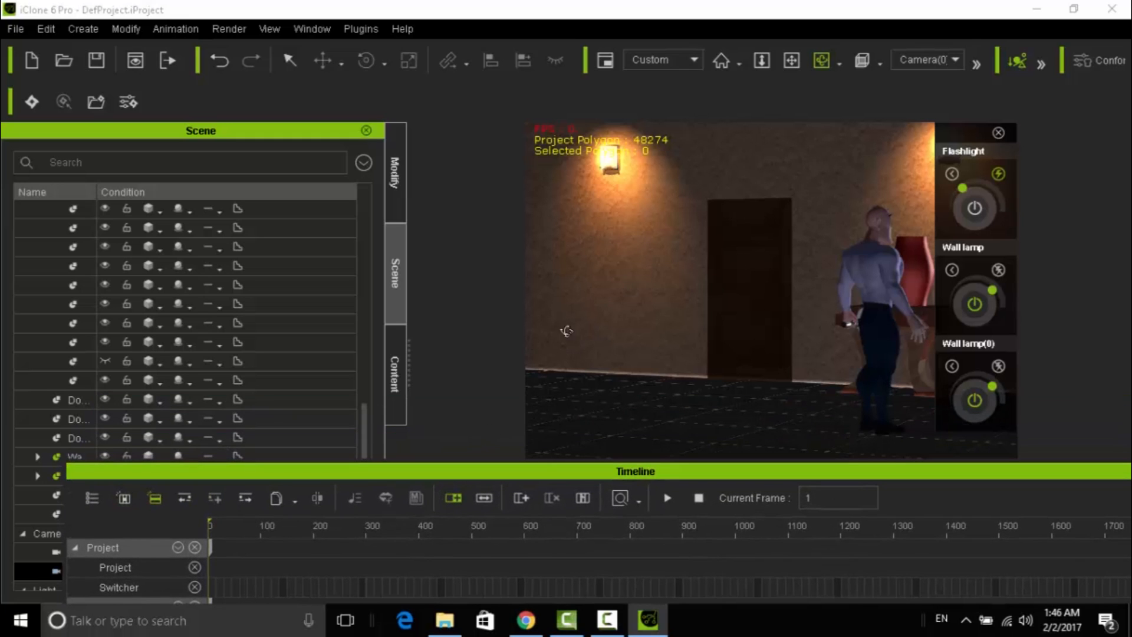
left_click_drag(397, 470, 431, 234)
key("Delete")
Step: Go to frame 66, select the Athletic avatar, and pan and zoom Camera(0) closer to the avatar and side table
left_click_drag(250, 287, 275, 288)
left_click_drag(566, 241, 512, 465)
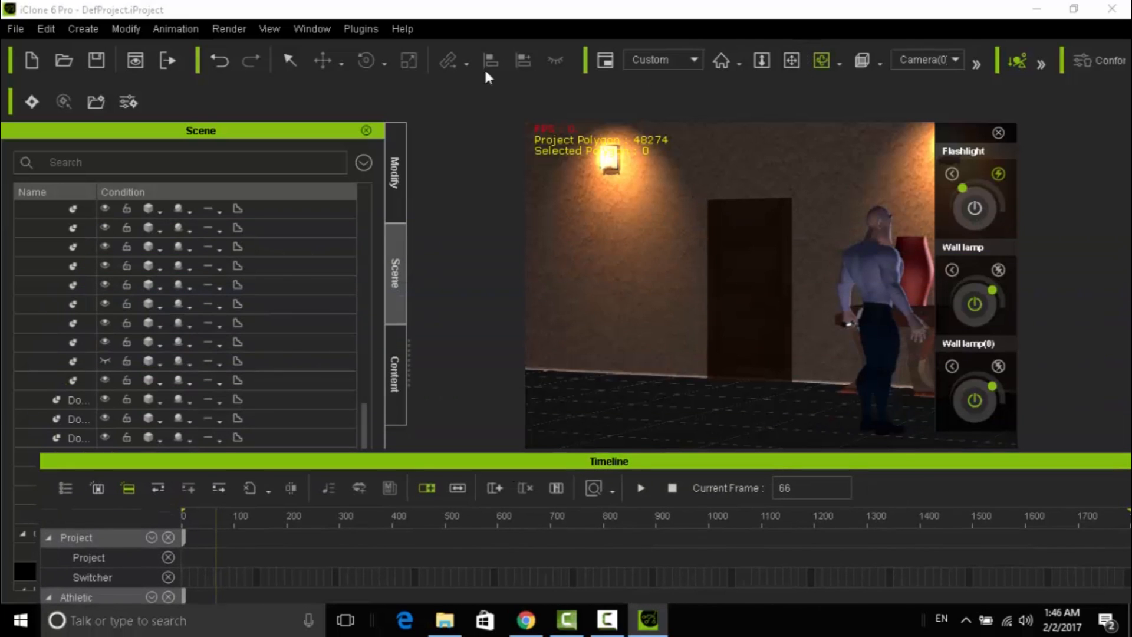
left_click(289, 59)
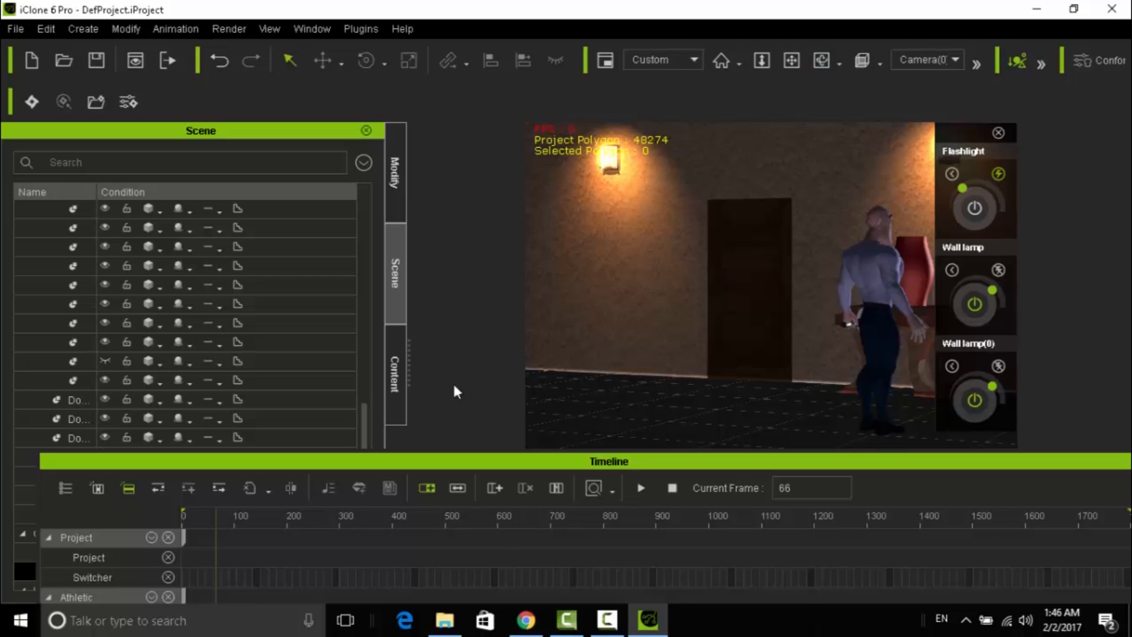
left_click_drag(365, 419, 340, 190)
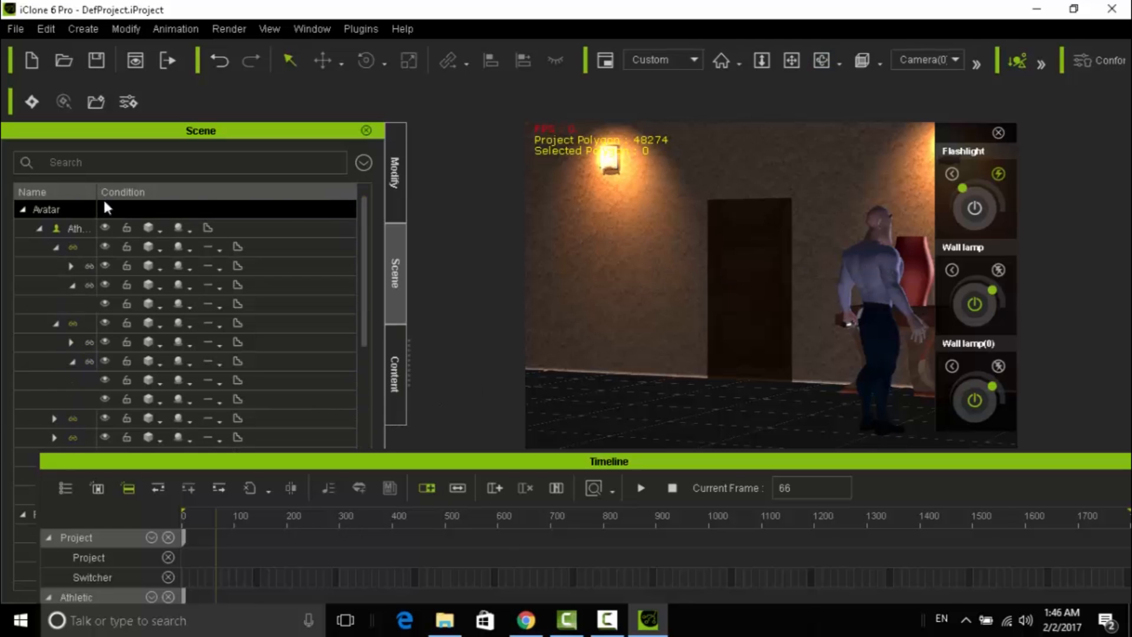
left_click(69, 228)
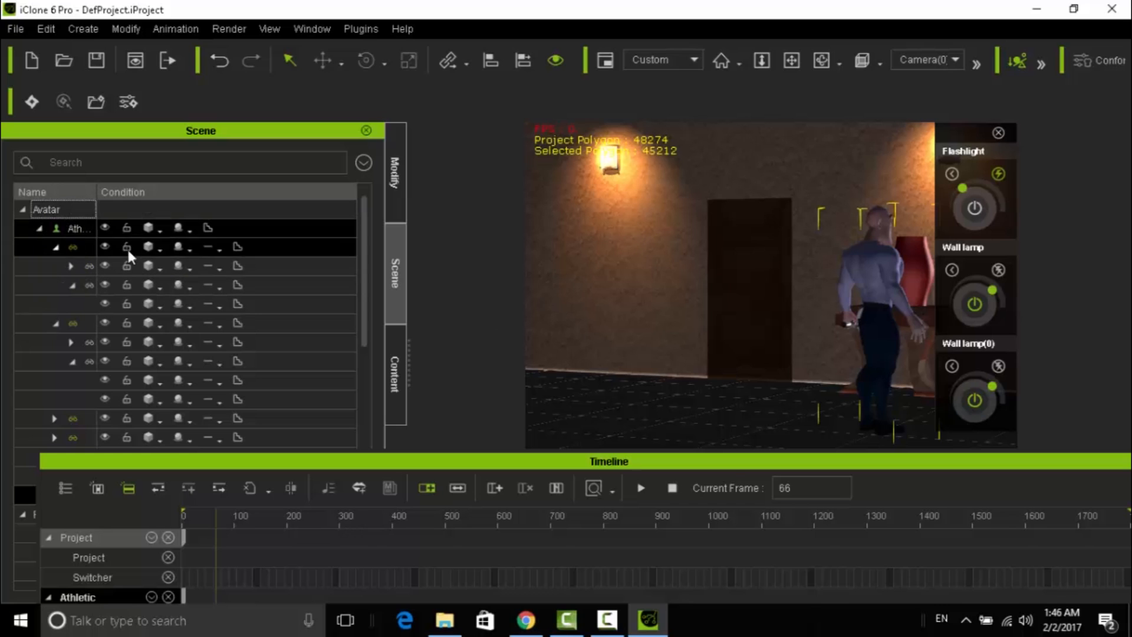
left_click(792, 59)
left_click_drag(819, 212, 689, 224)
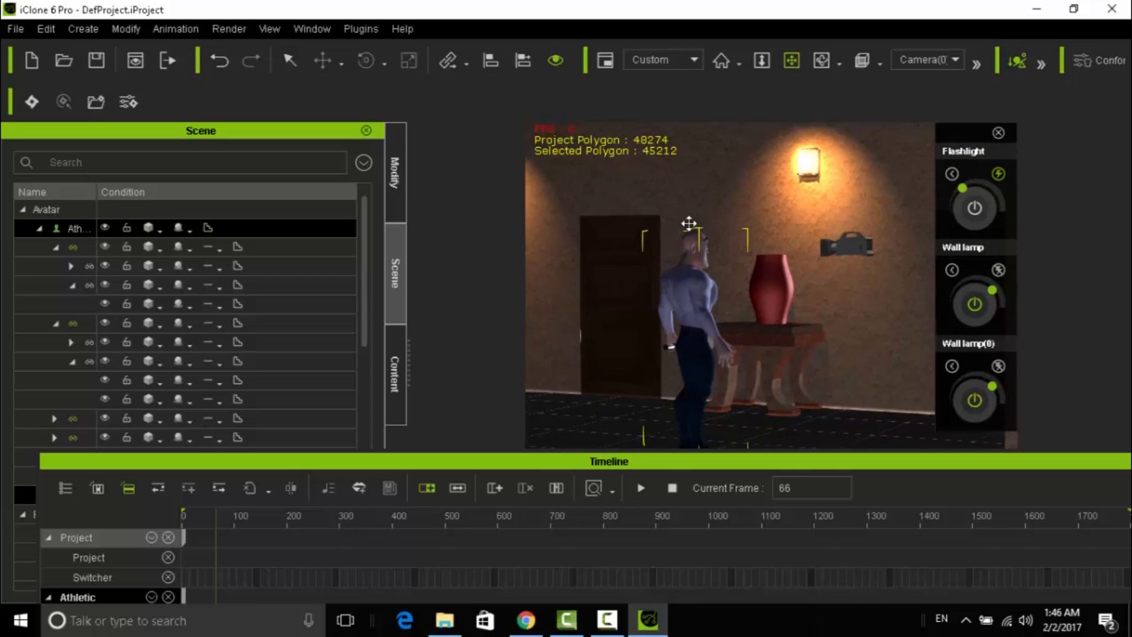
scroll(688, 227, "up", 4)
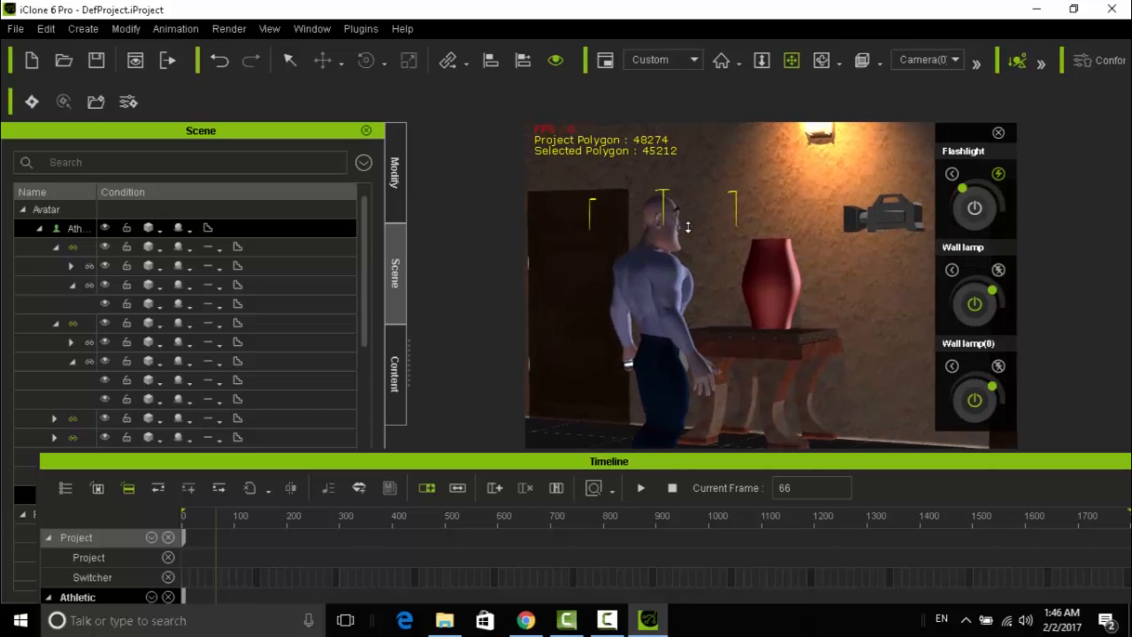
left_click_drag(717, 271, 690, 269)
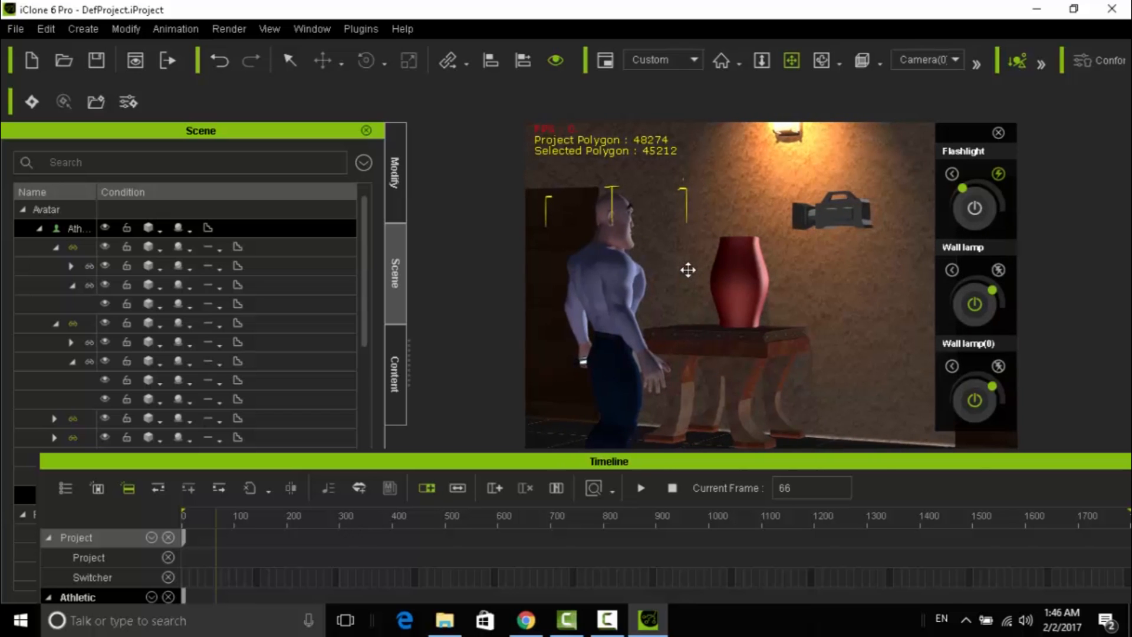
Step: Orbit and pan Camera(0) to view the avatar from behind at frame 66, and play the move from the first frame
left_click(822, 60)
left_click_drag(670, 283, 776, 123)
left_click(792, 59)
left_click_drag(733, 235, 651, 218)
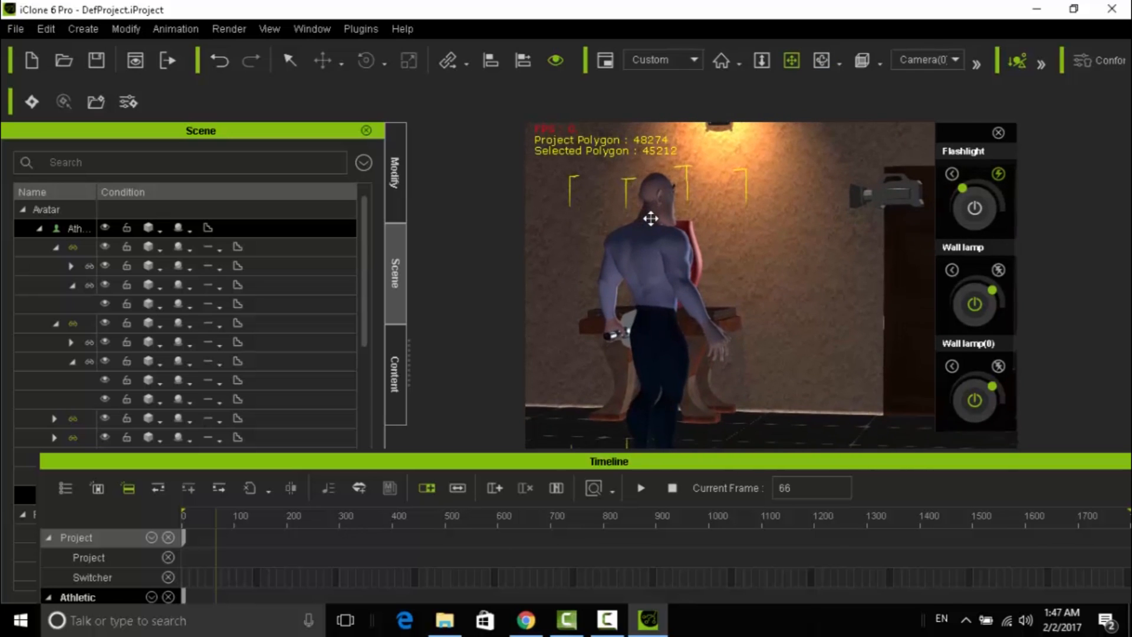
left_click_drag(234, 527, 156, 519)
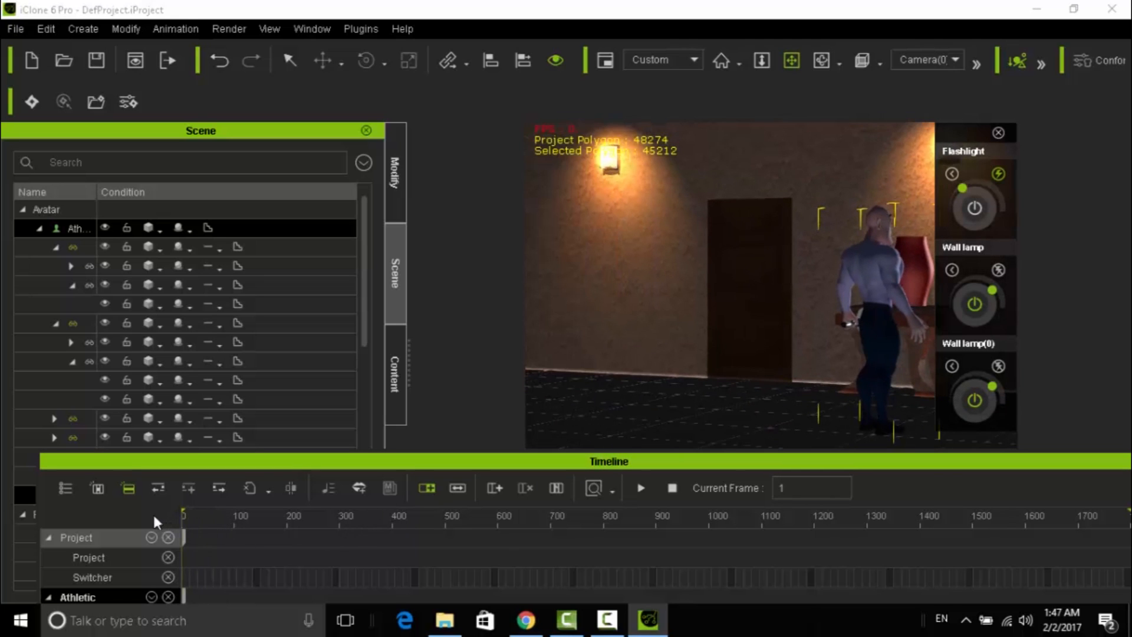
left_click(640, 488)
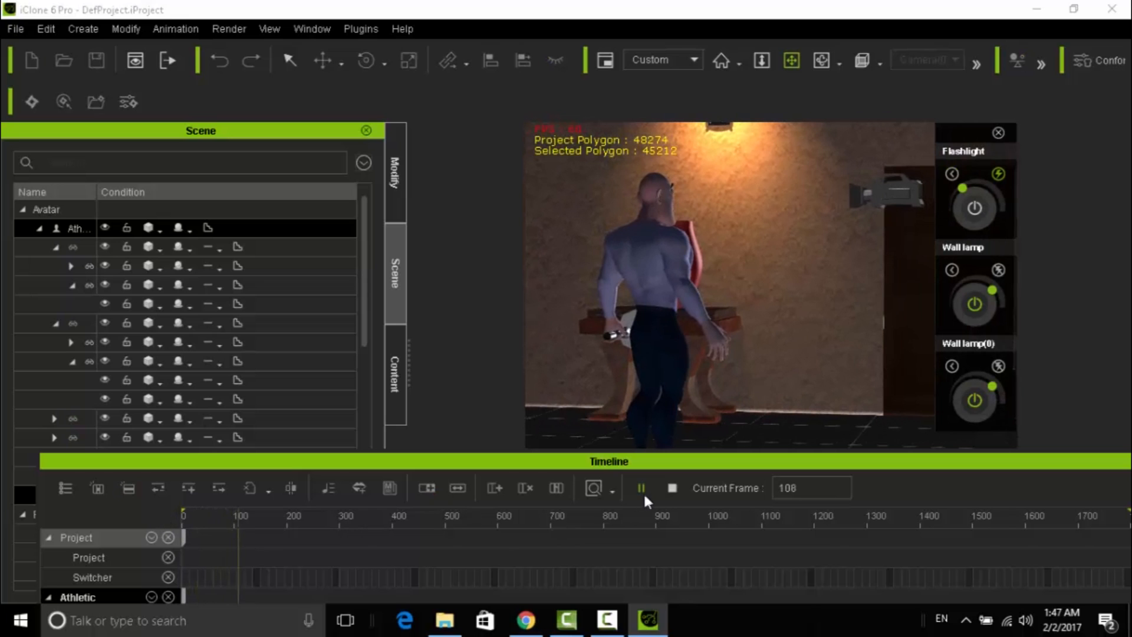
Step: Stop the playback, move Camera(0)'s second transform key to frame 141, and play the slower camera move
left_click(672, 488)
double_click(605, 463)
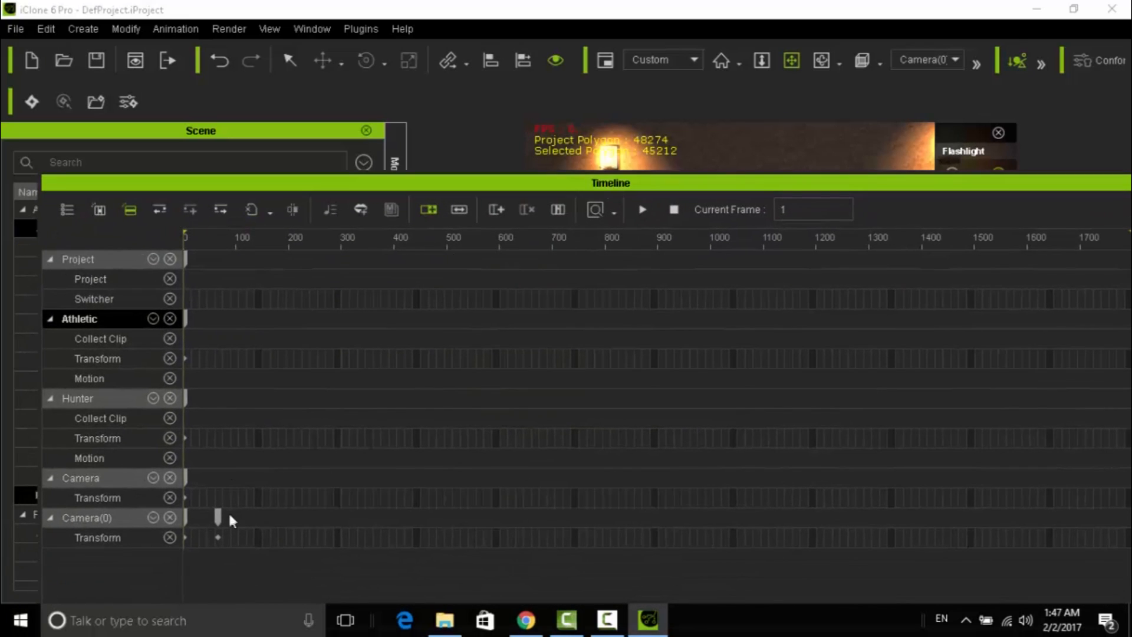
left_click_drag(219, 518, 234, 525)
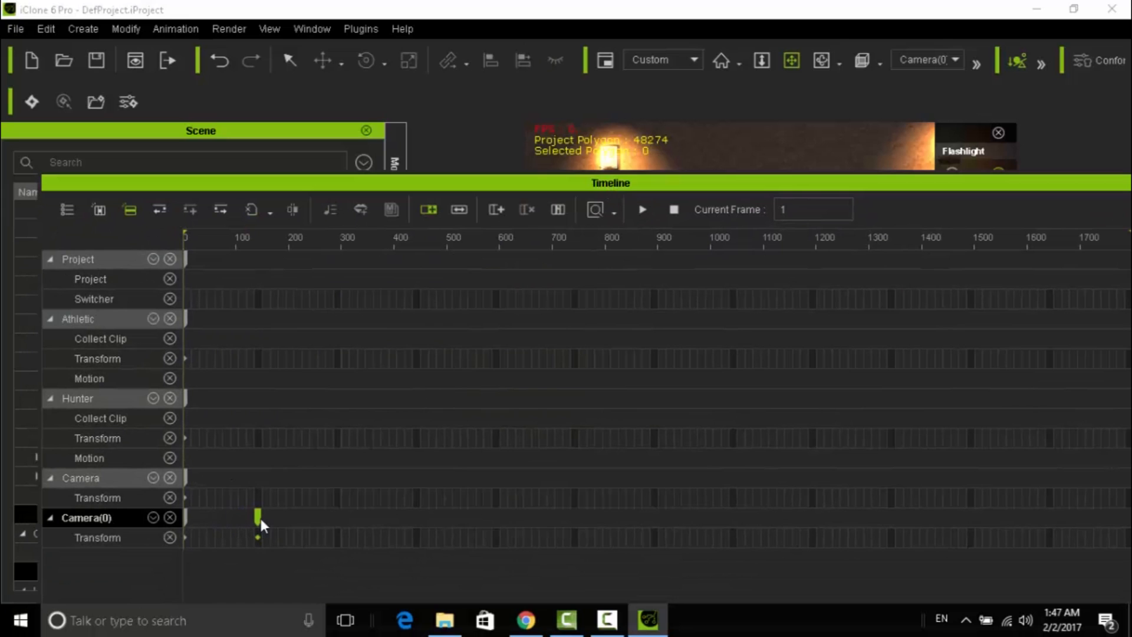
double_click(673, 184)
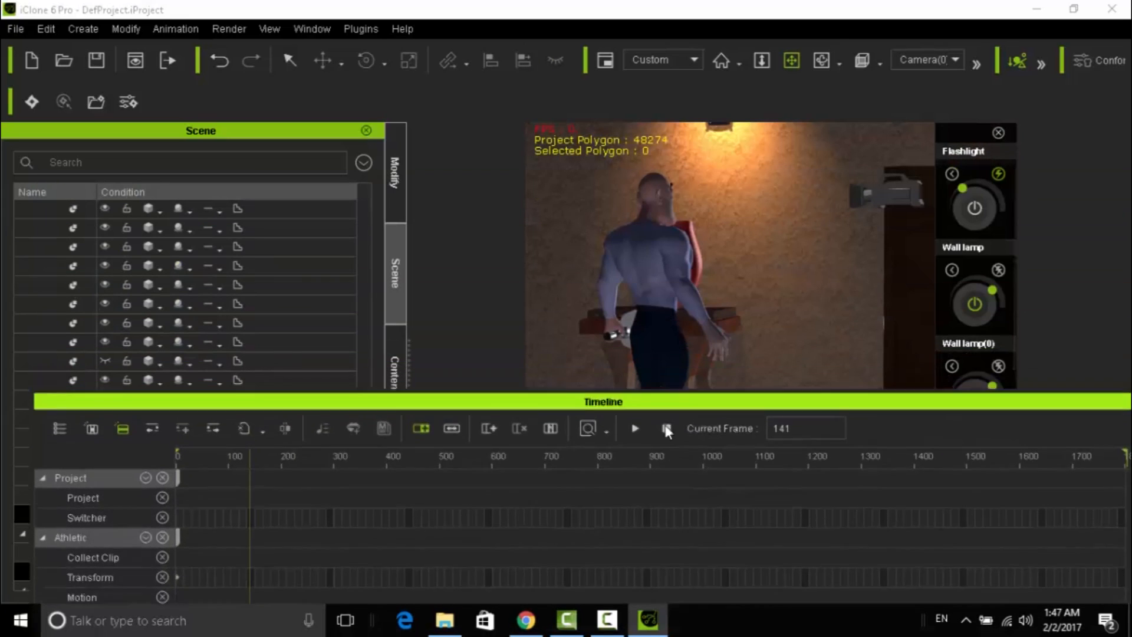
left_click(628, 494)
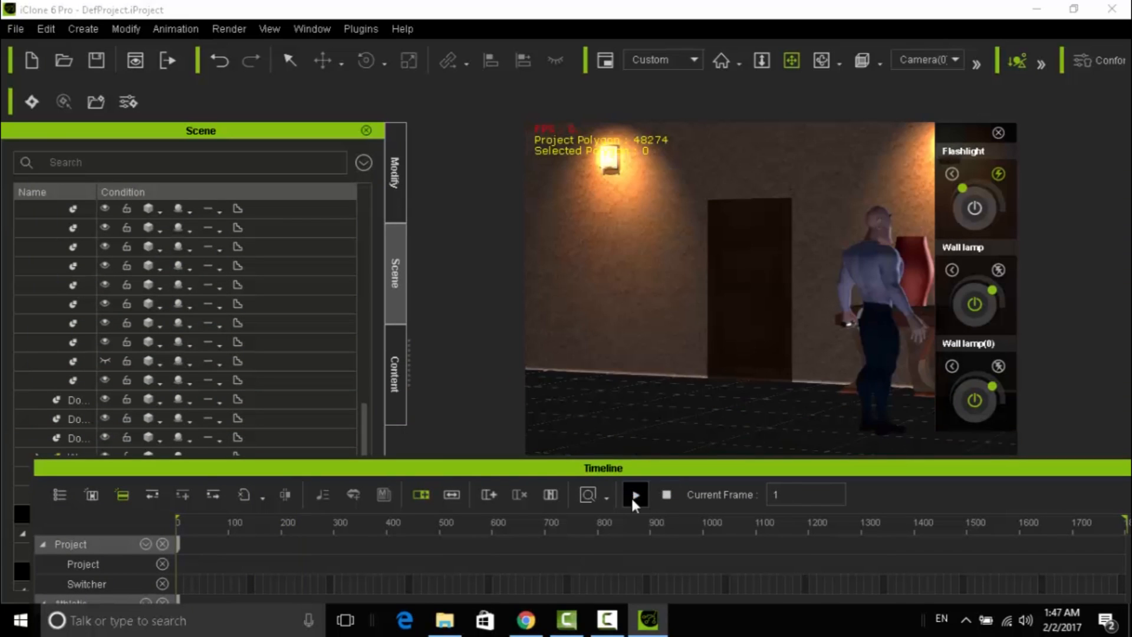
left_click(632, 497)
left_click(658, 500)
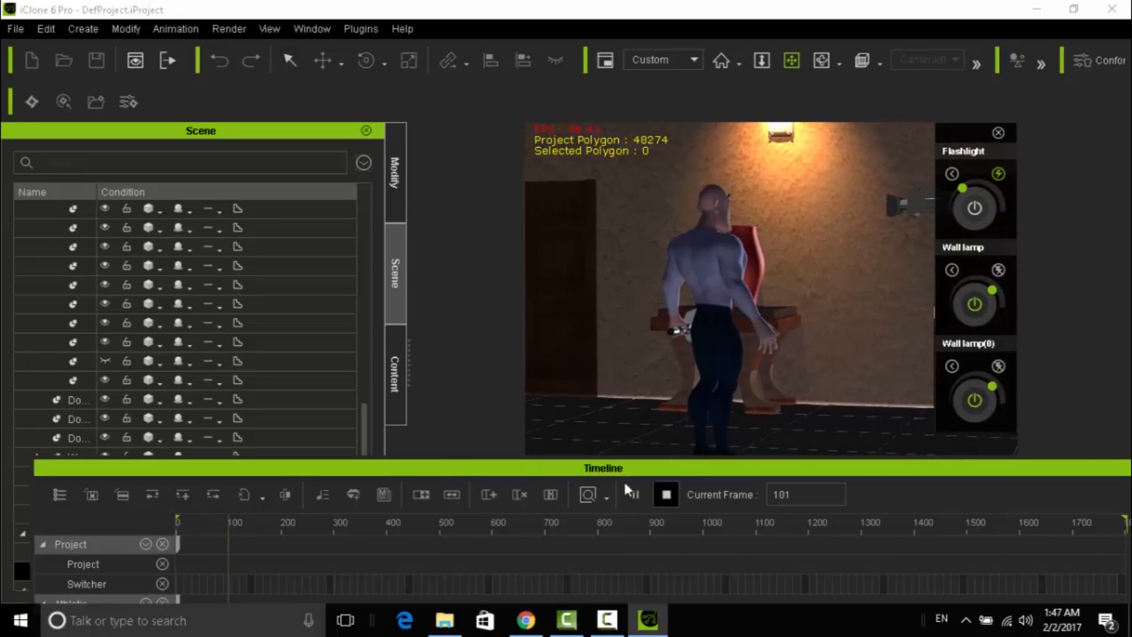
Step: Move Camera(0)'s second transform key to frame 252, then play the camera move from the first frame and stop it
left_click_drag(618, 468, 591, 221)
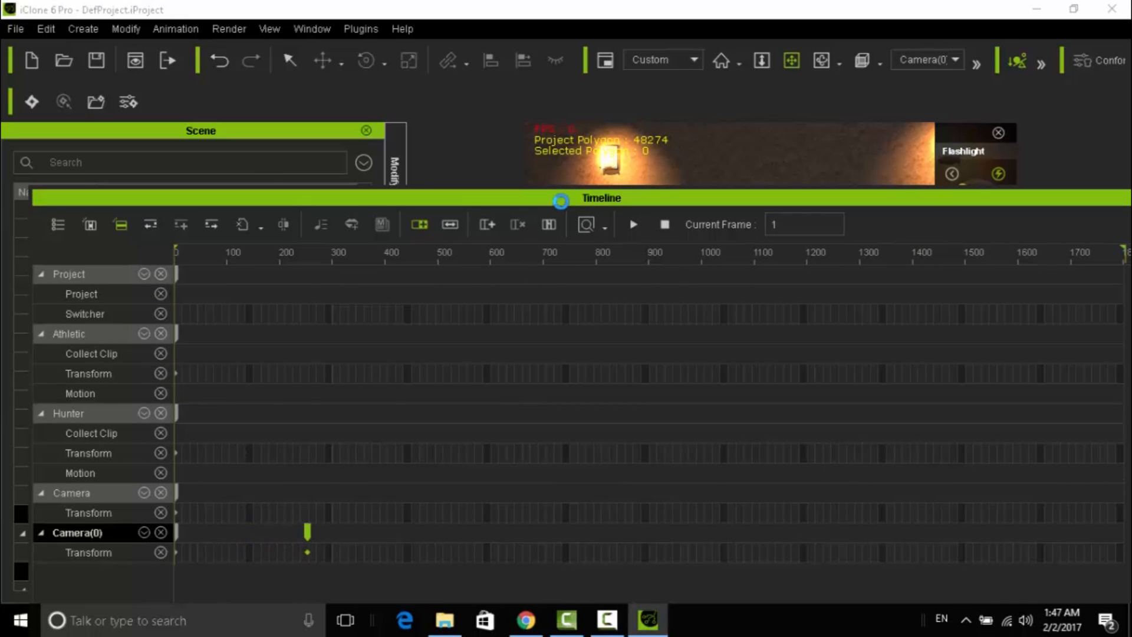
left_click_drag(560, 207, 536, 511)
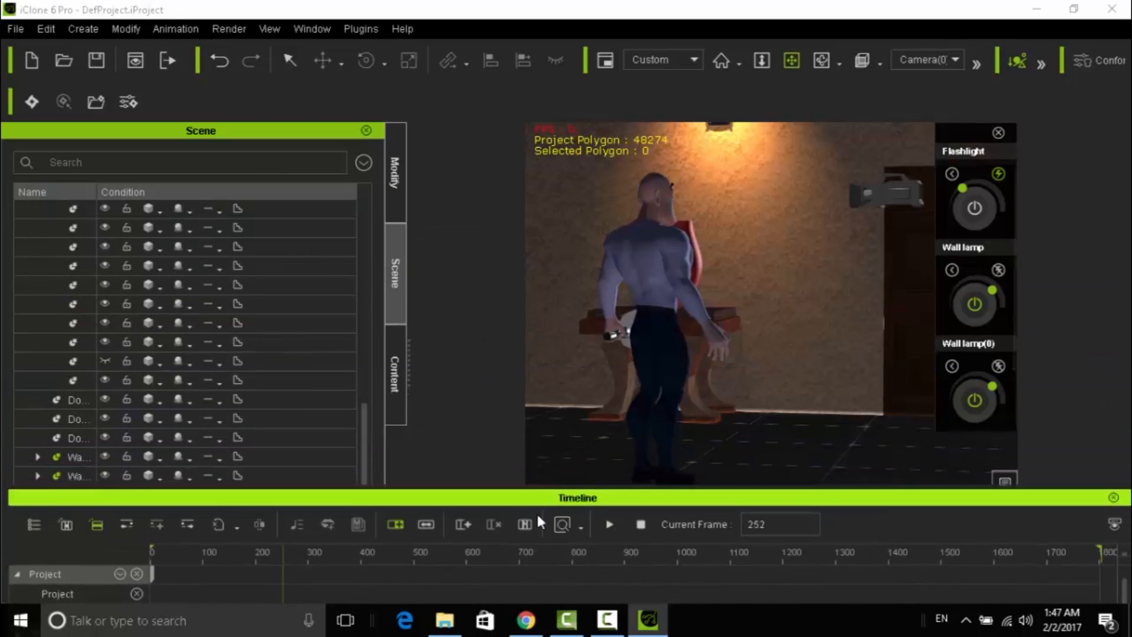
left_click(611, 539)
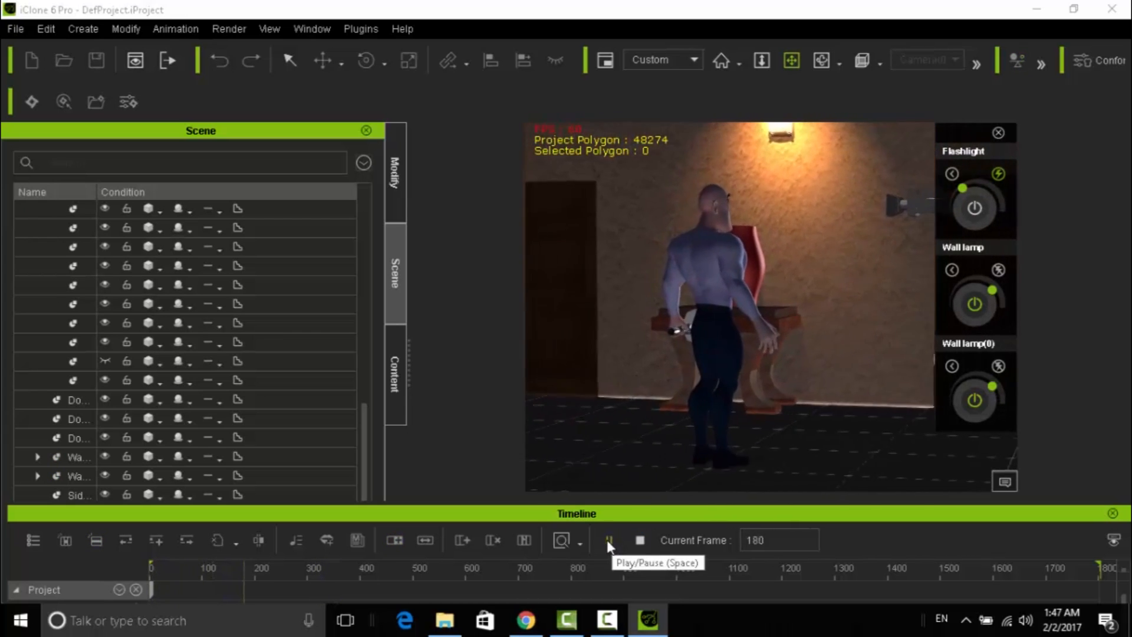
left_click(639, 541)
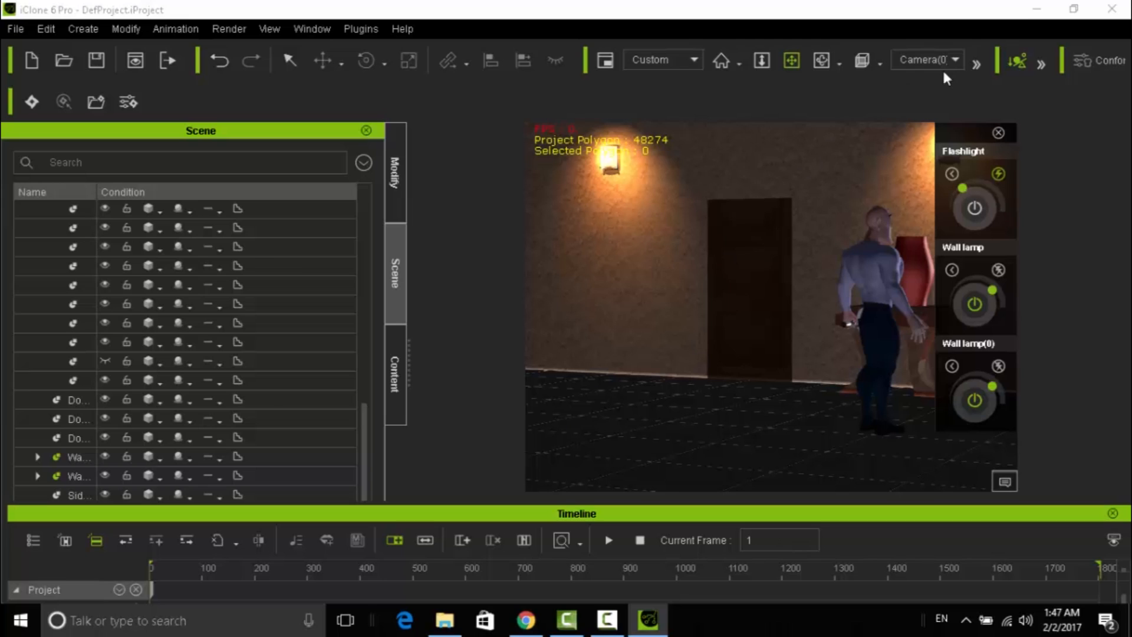
Step: Switch the viewport to the Preview camera and open the Move motions of 01_G5 Motion_Chuck in the animation templates
left_click(957, 57)
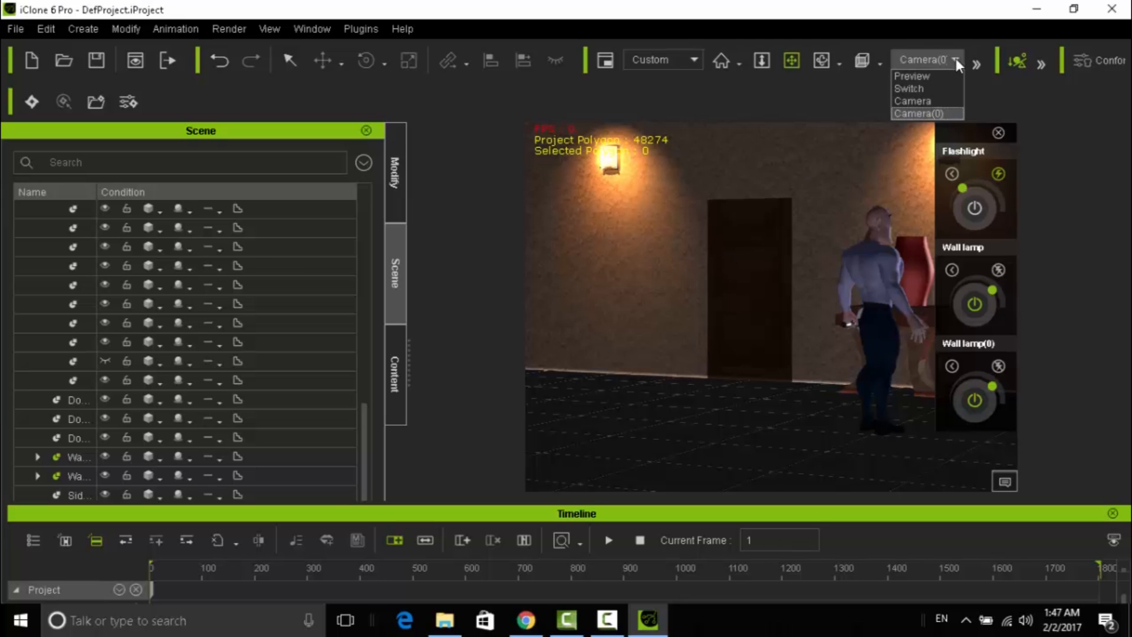
left_click(914, 73)
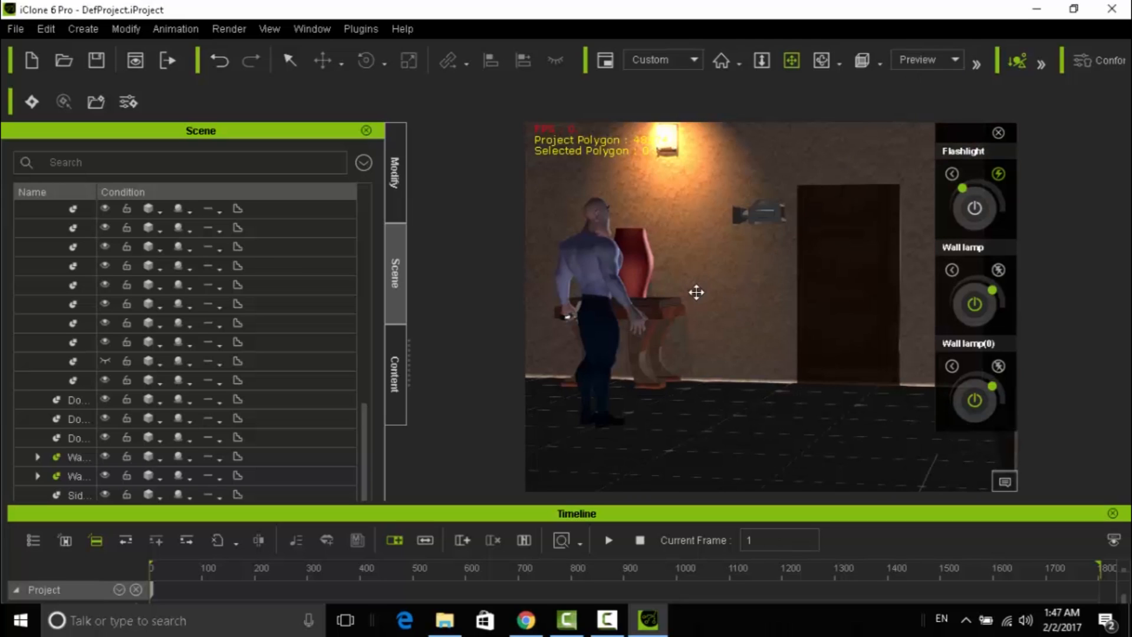
left_click(401, 360)
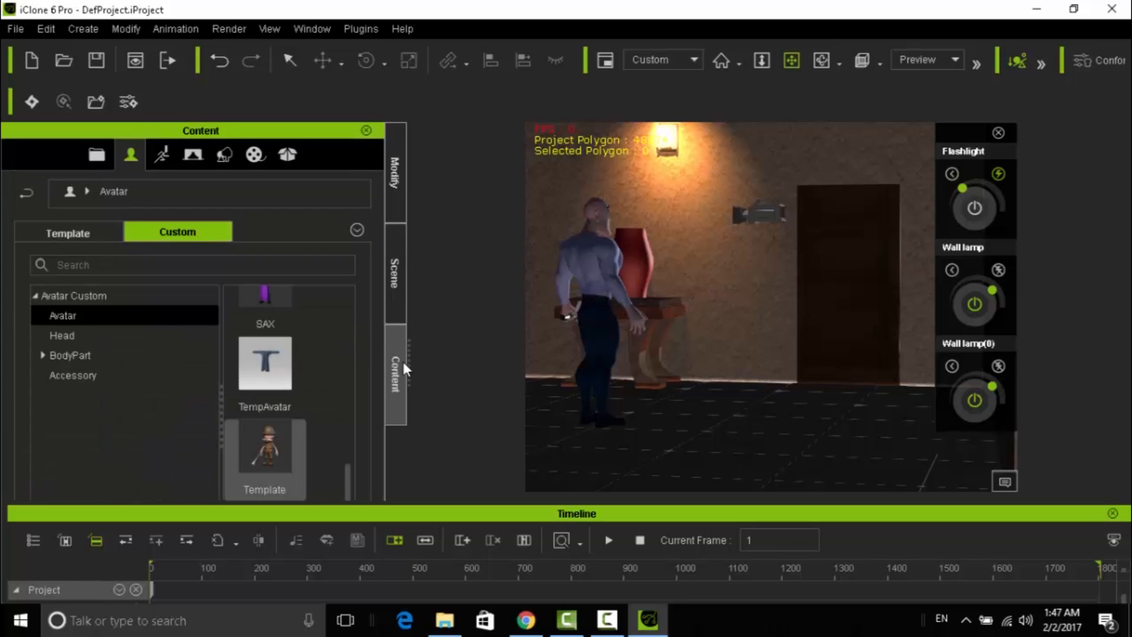
left_click(163, 156)
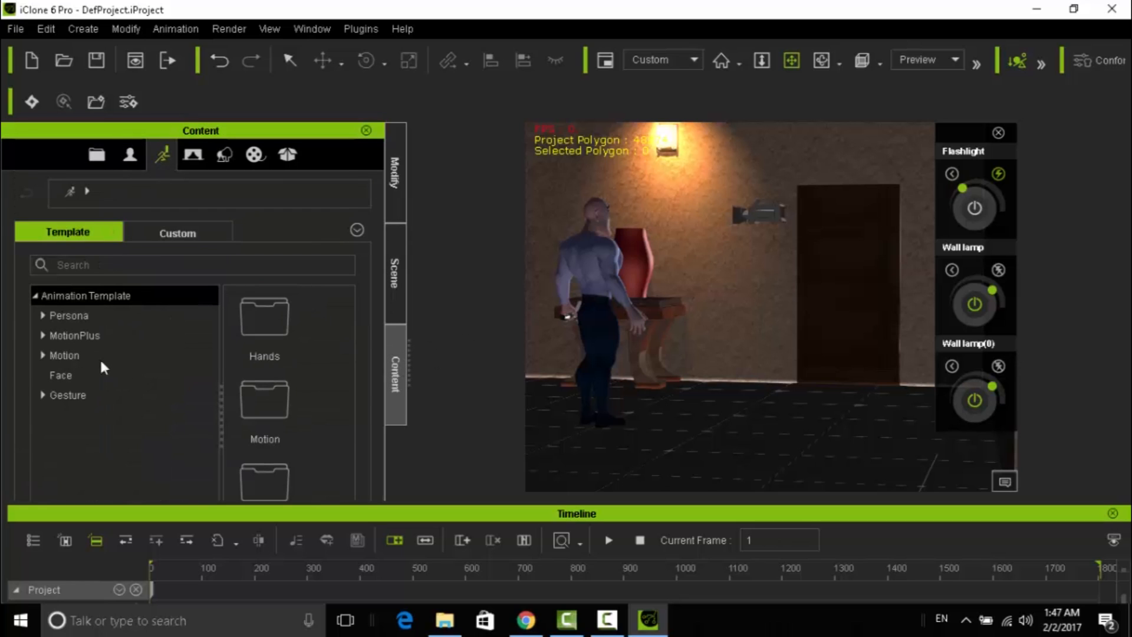
left_click(41, 359)
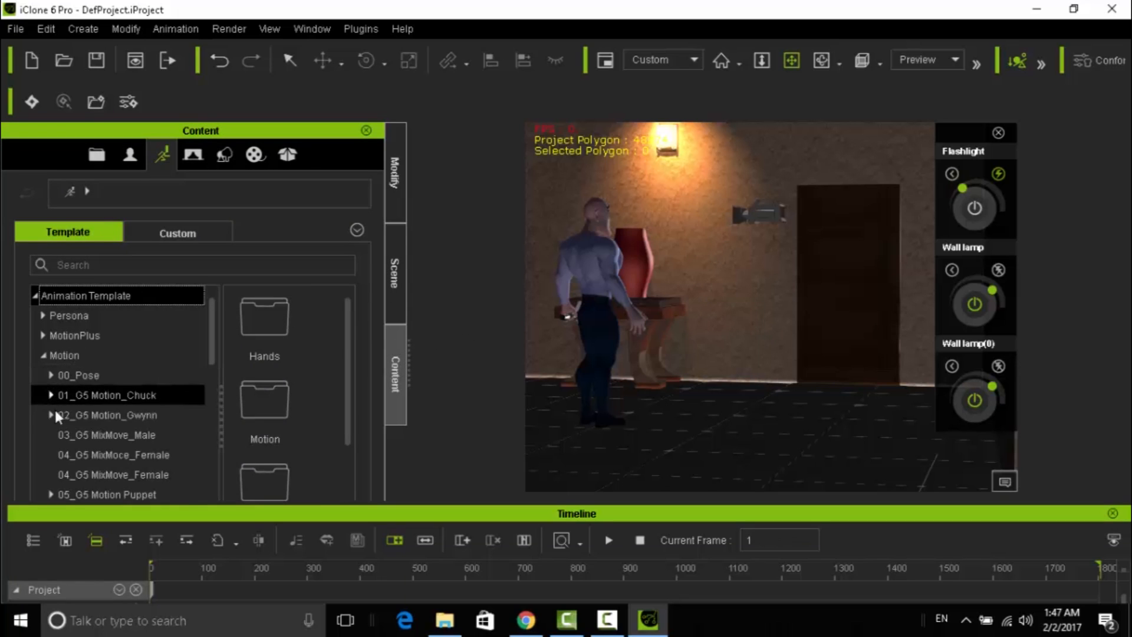
left_click(54, 395)
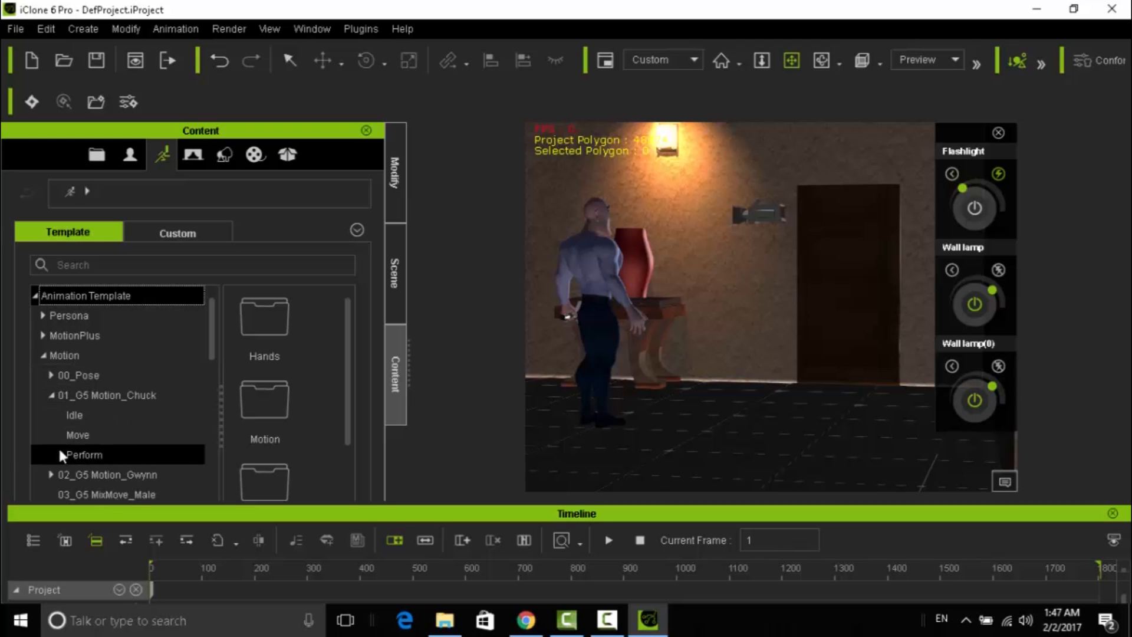
left_click(66, 434)
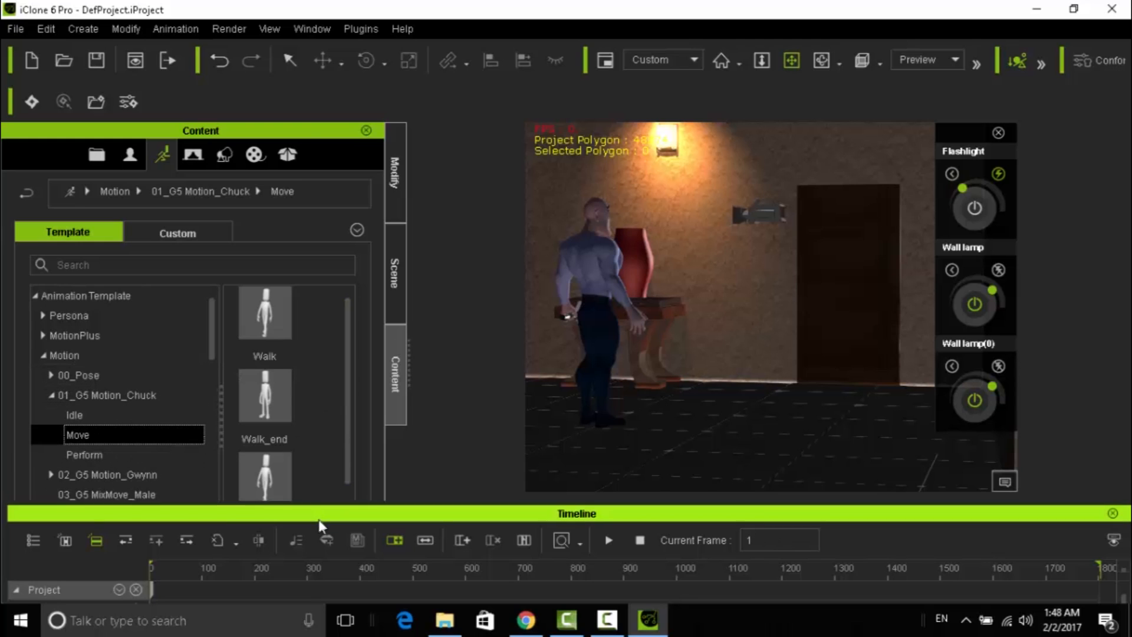
Step: Move the timeline clear of the motion library and close it
left_click_drag(316, 514, 616, 558)
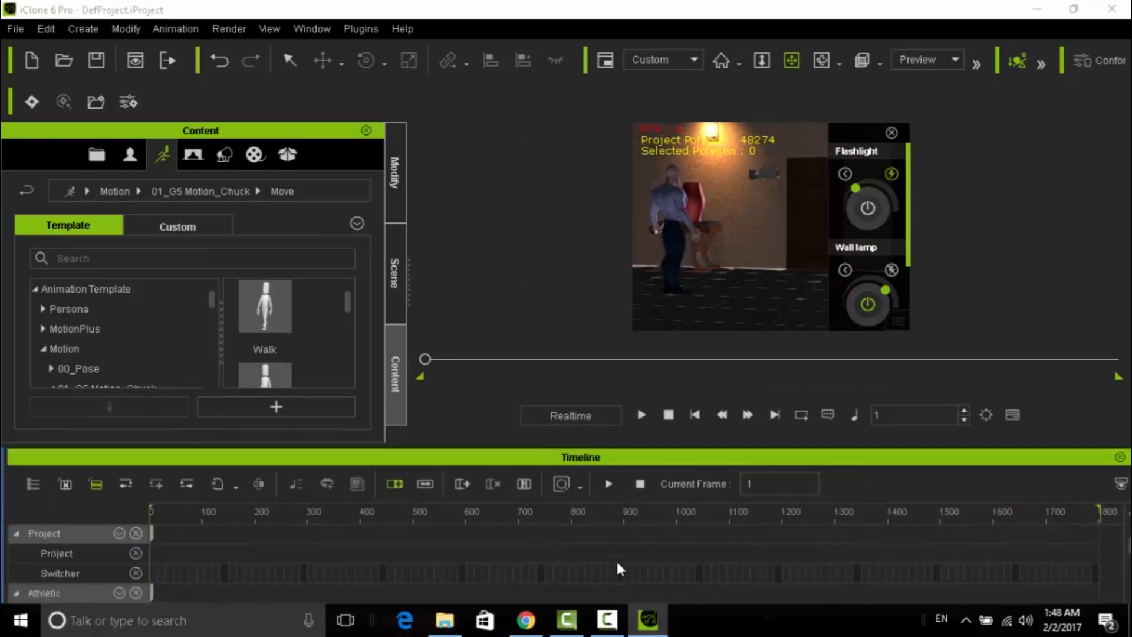
left_click_drag(351, 304, 350, 317)
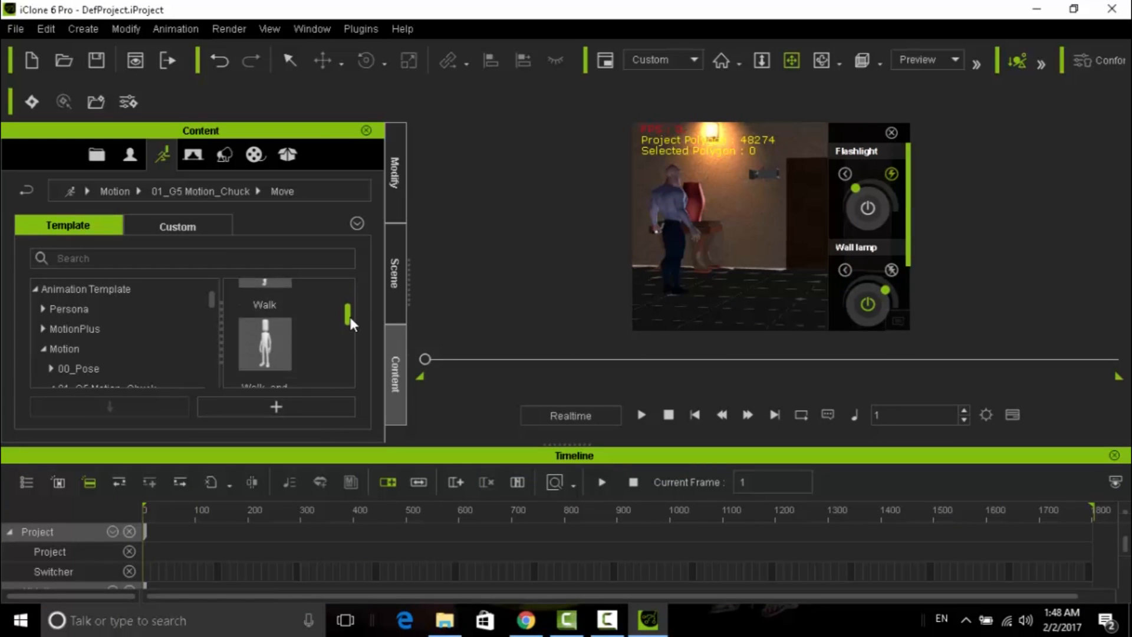
left_click_drag(312, 458, 277, 448)
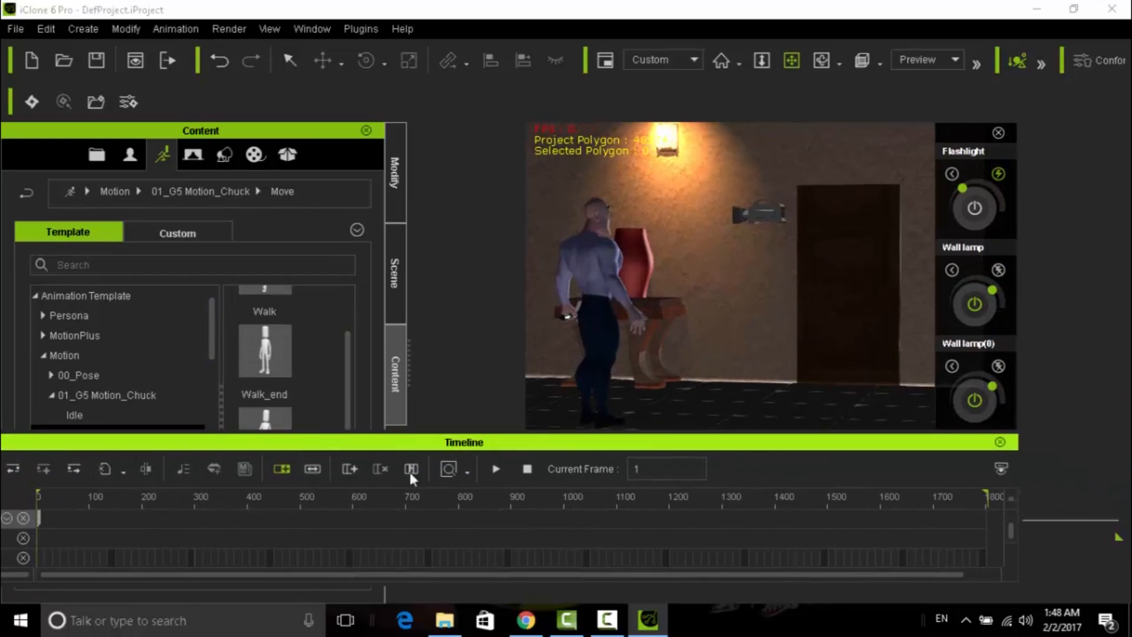
left_click(1001, 444)
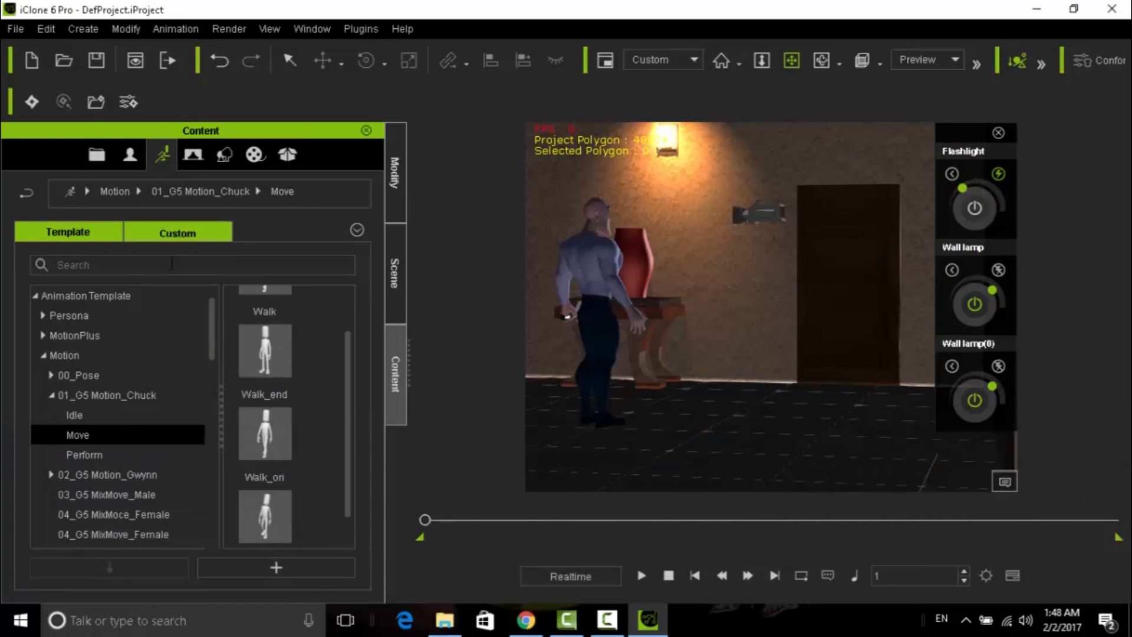
Step: Apply the Walk_Tired motion from the Move set of Cartoon Motion Vol.2 to the bald avatar and play it back
left_click_drag(211, 347, 211, 410)
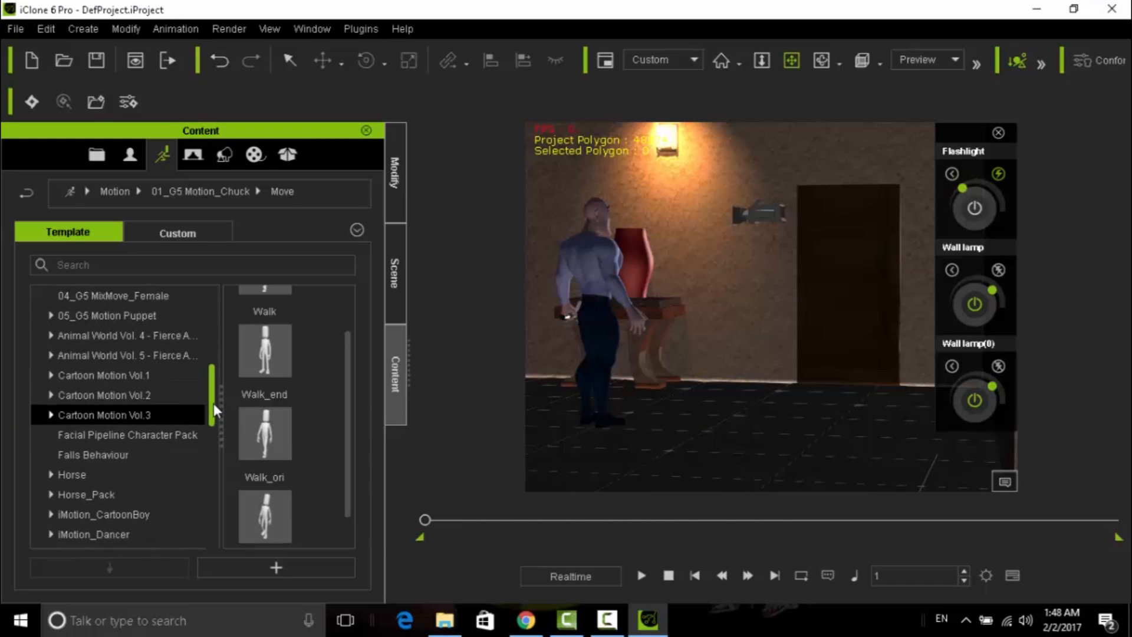
left_click(79, 390)
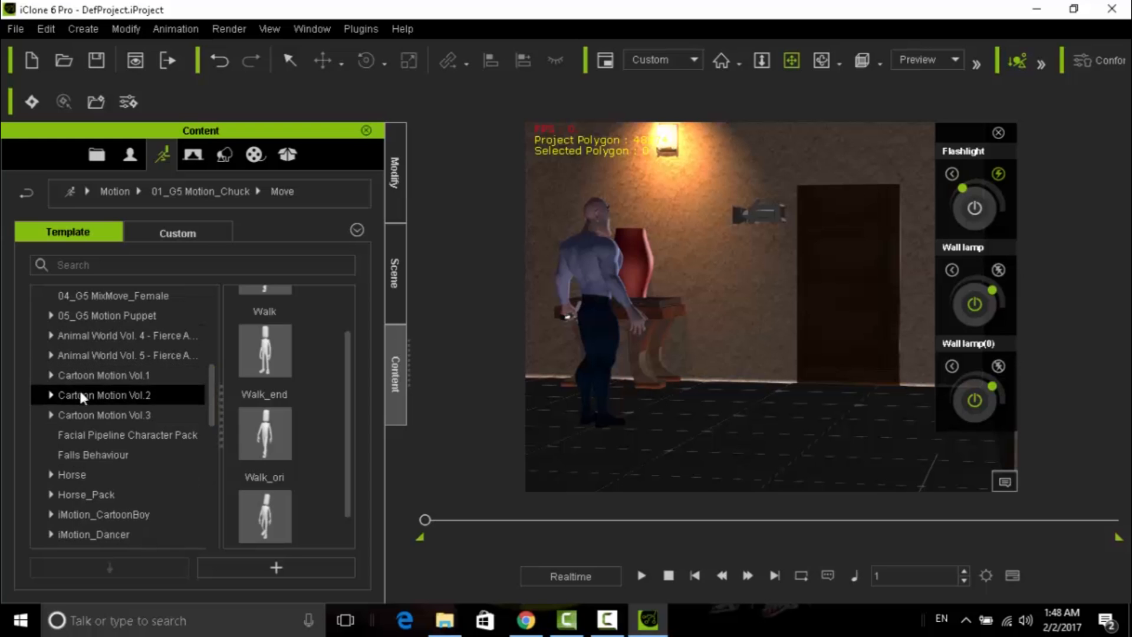
left_click(50, 394)
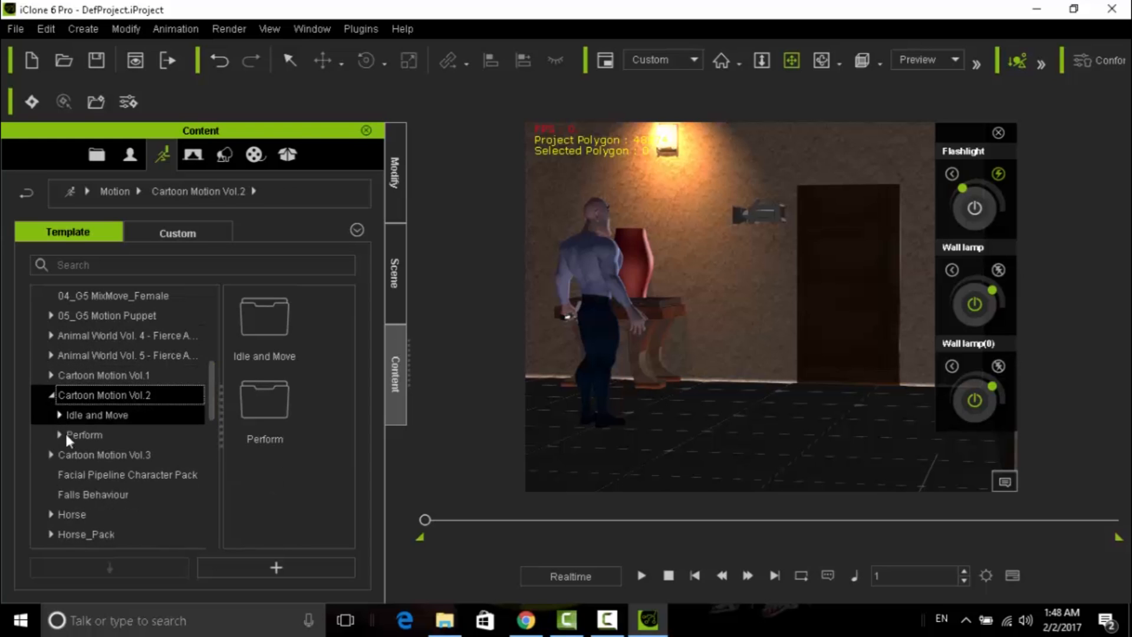
left_click(59, 415)
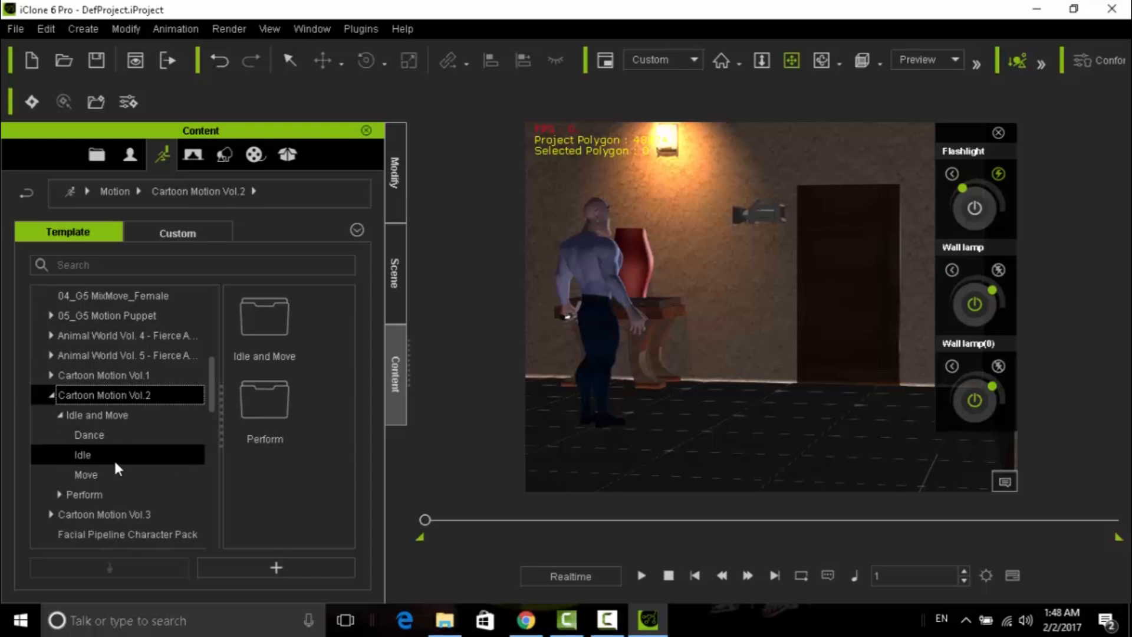
left_click(80, 474)
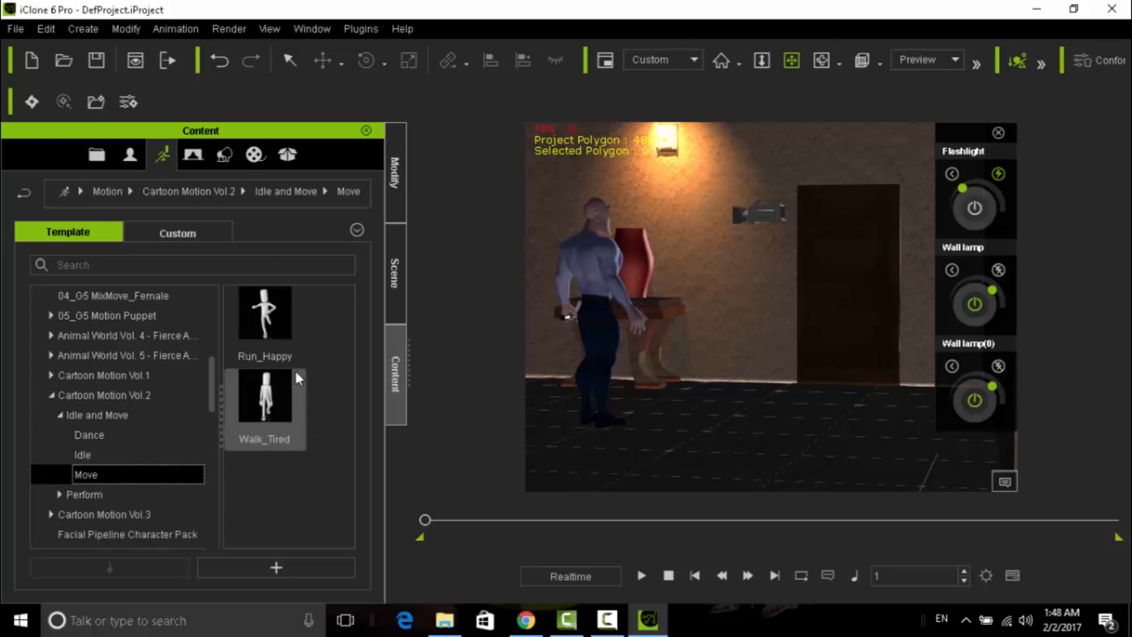
left_click(274, 408)
left_click_drag(272, 408, 593, 335)
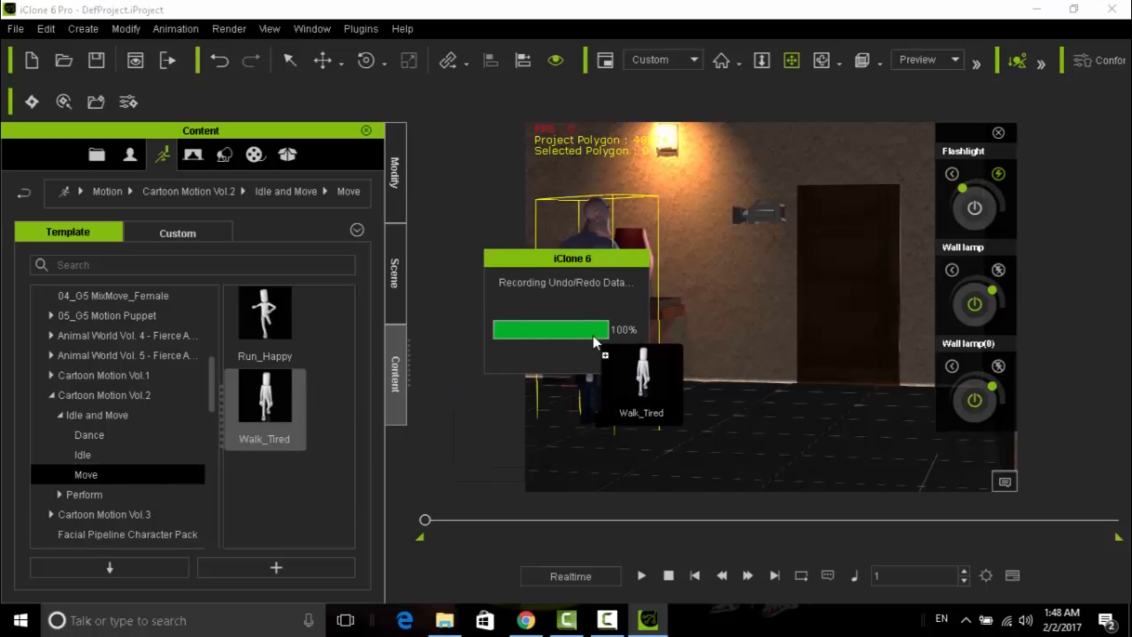
left_click(648, 578)
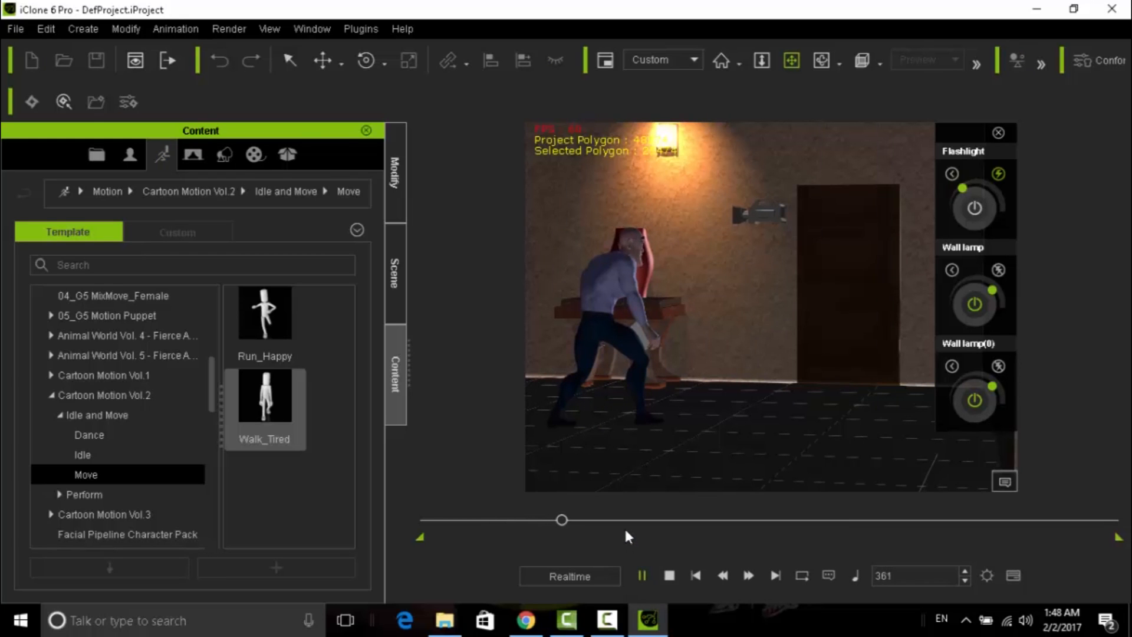
left_click(669, 575)
Step: Apply Walk_Tired to the bald avatar again at frame 116 and return to the first frame
left_click_drag(426, 519, 470, 519)
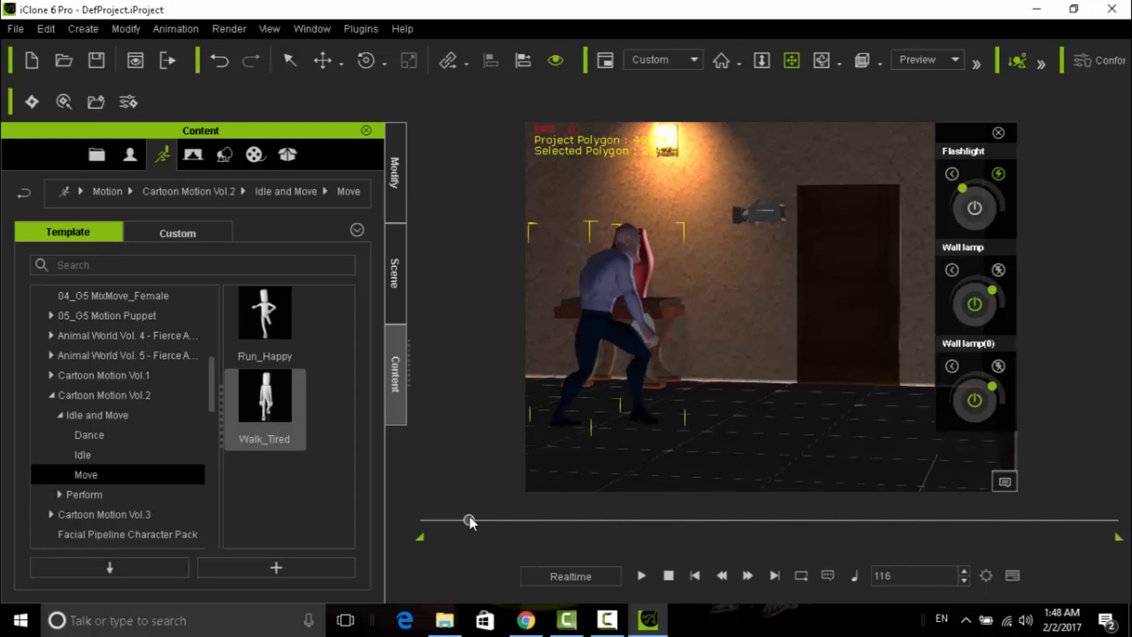
double_click(272, 404)
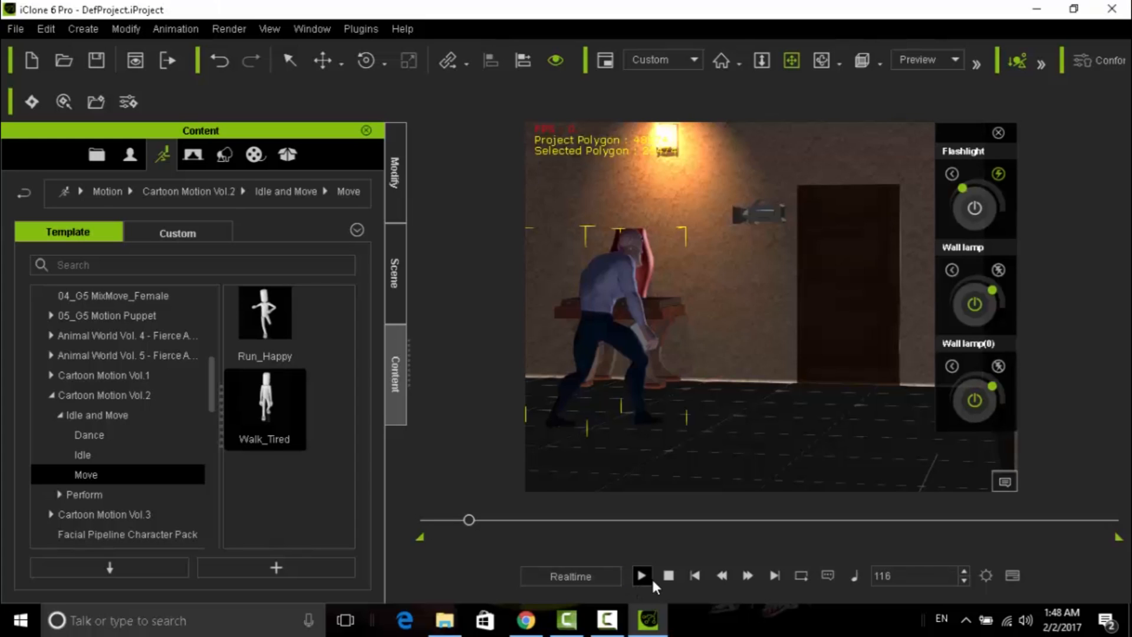
left_click(666, 577)
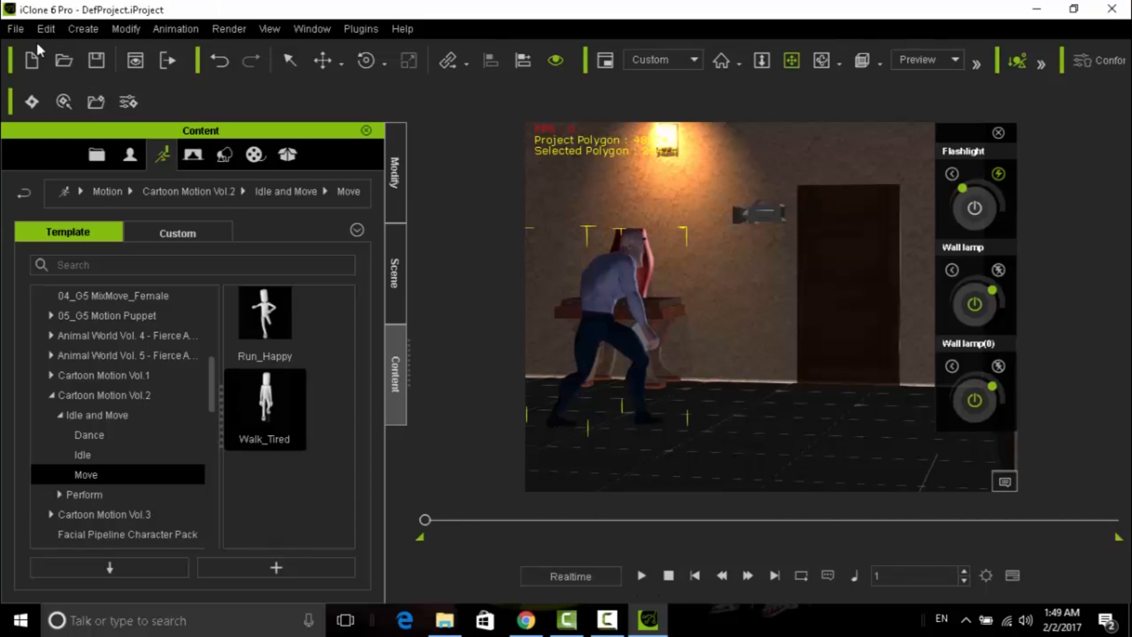
Step: Save the project as DefProject in the FILM folder on the Desktop
left_click(22, 34)
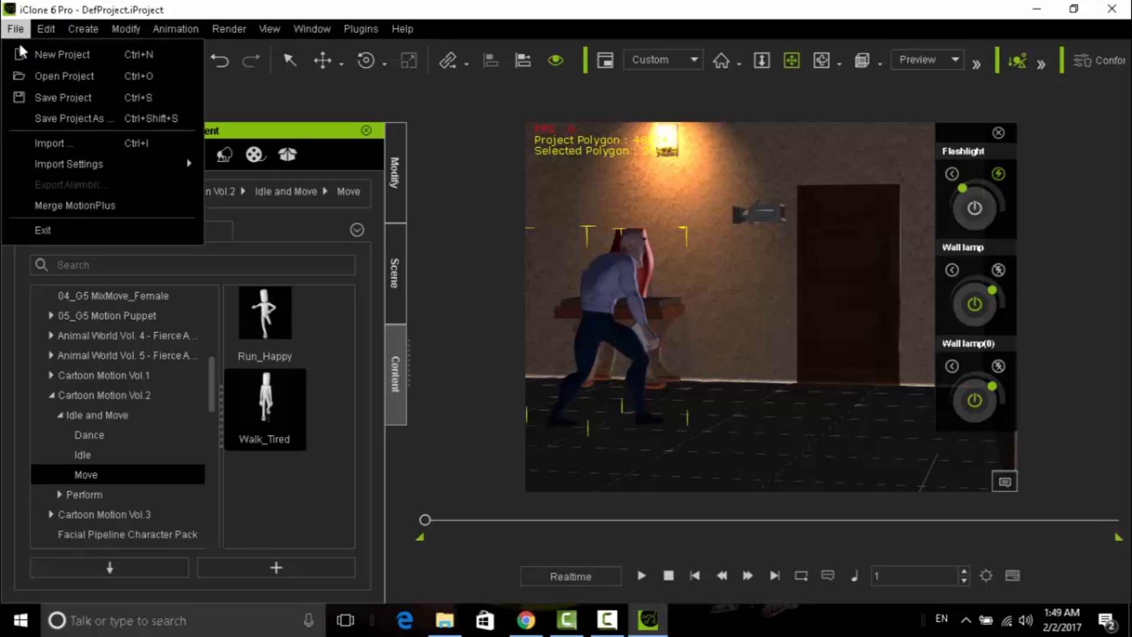
left_click(42, 99)
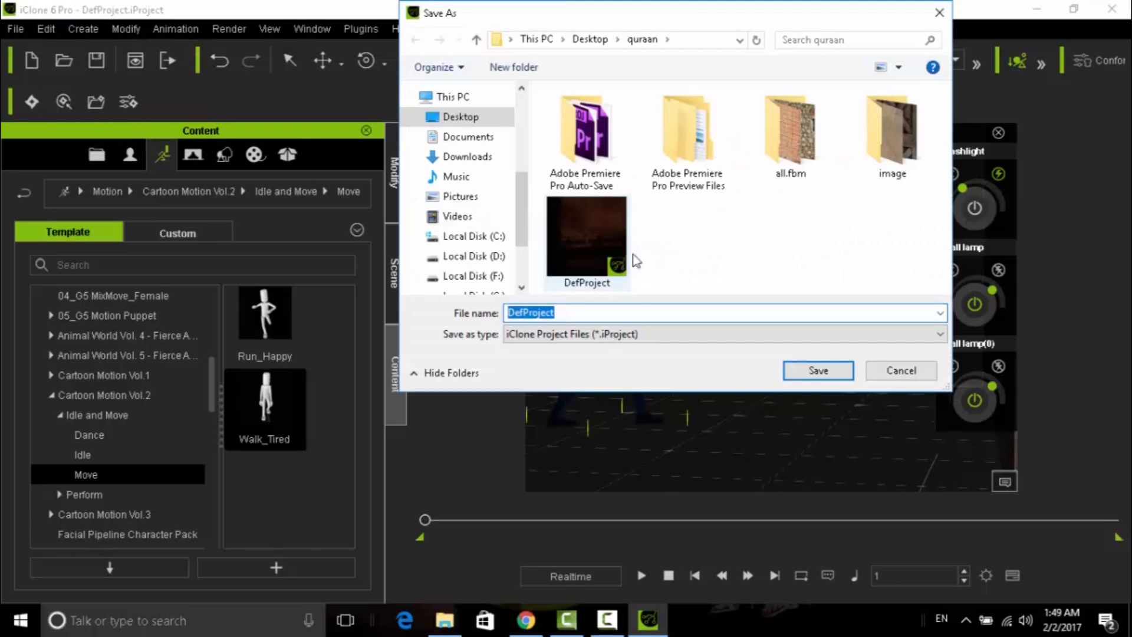
left_click(589, 42)
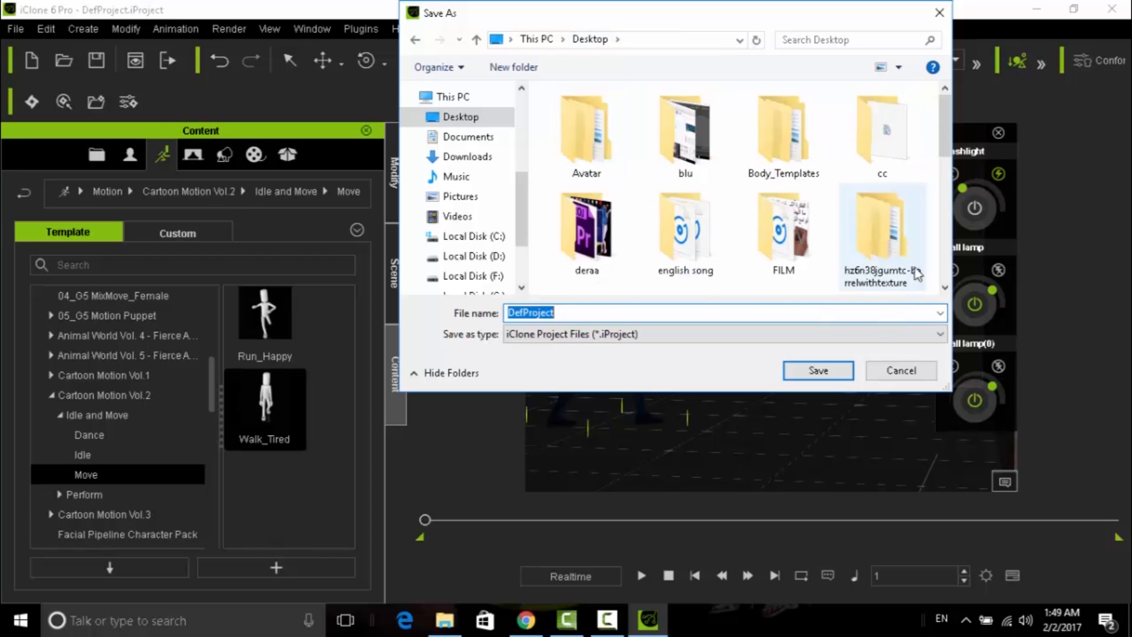
double_click(784, 236)
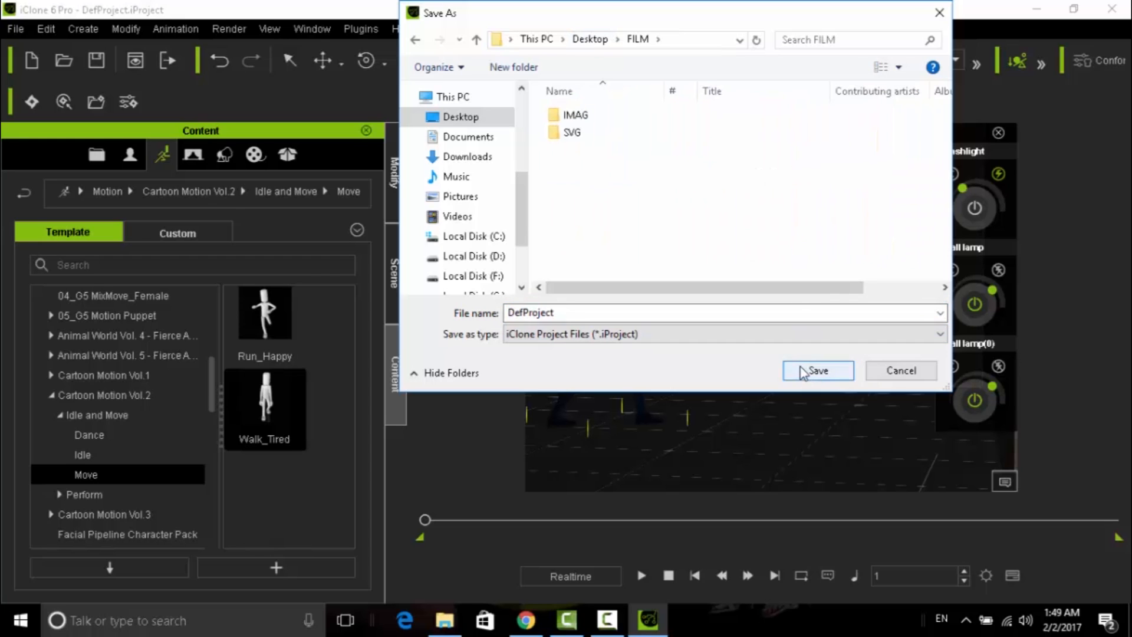
left_click(802, 372)
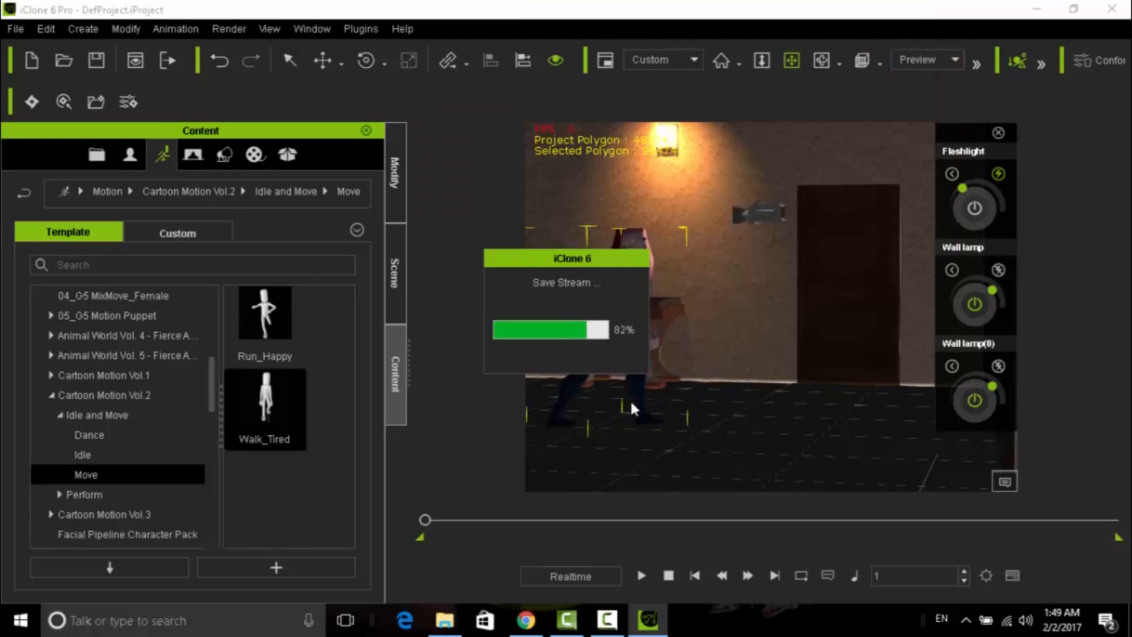
Step: Play back the walk, try to apply Walk_Tired to the bald avatar at frame 242, and return to the first frame
left_click(637, 583)
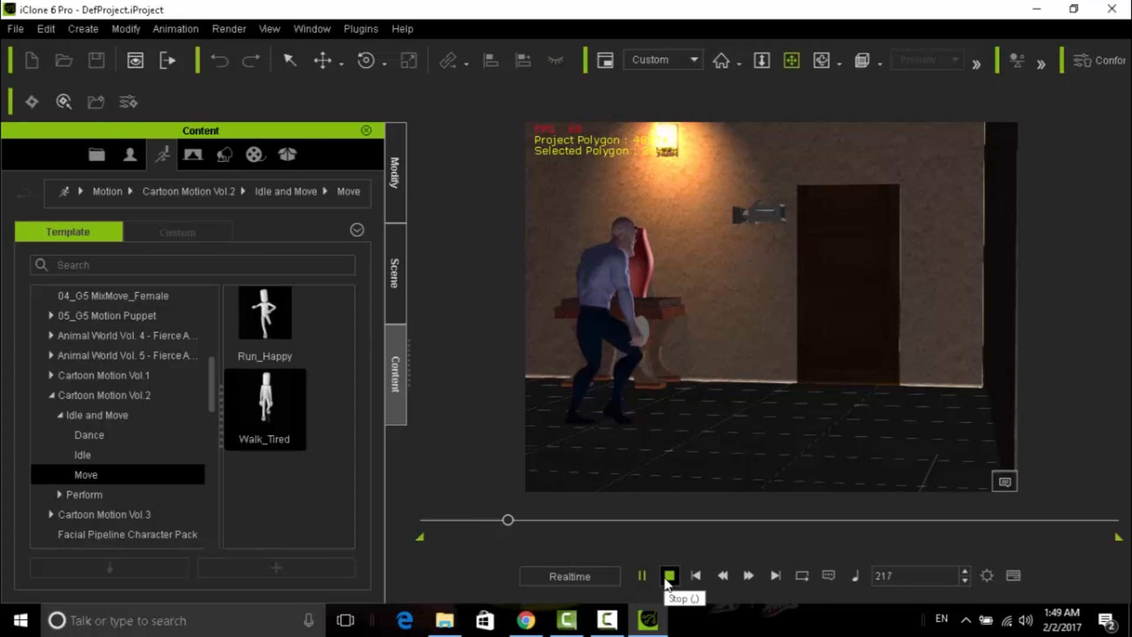
left_click(664, 576)
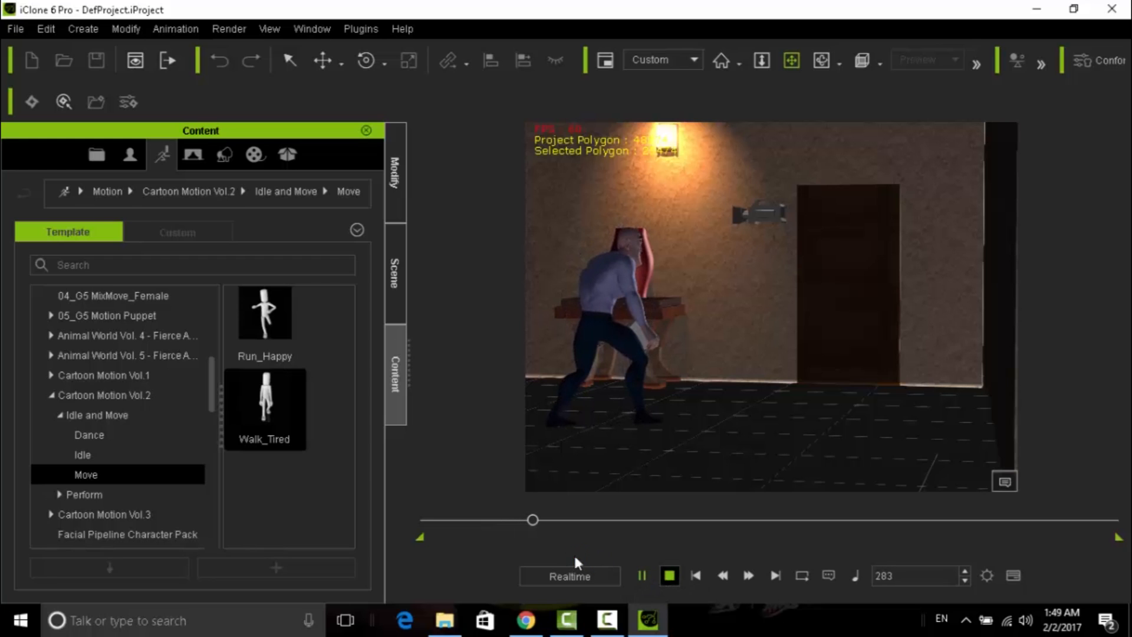
left_click_drag(427, 520, 518, 521)
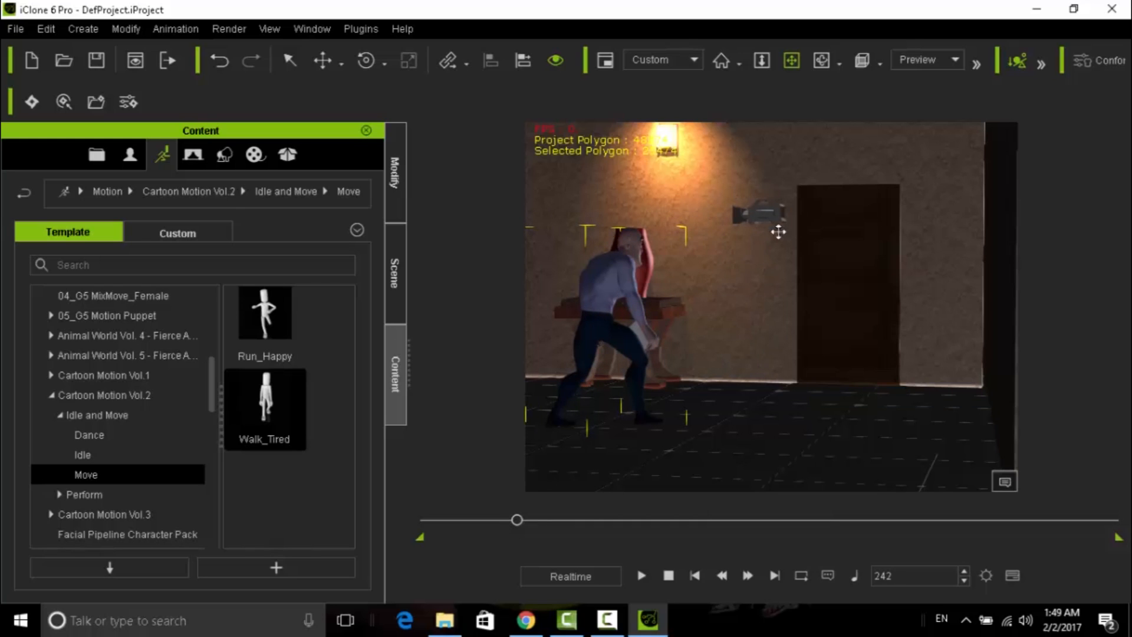
left_click_drag(517, 520, 519, 522)
left_click_drag(264, 411, 538, 480)
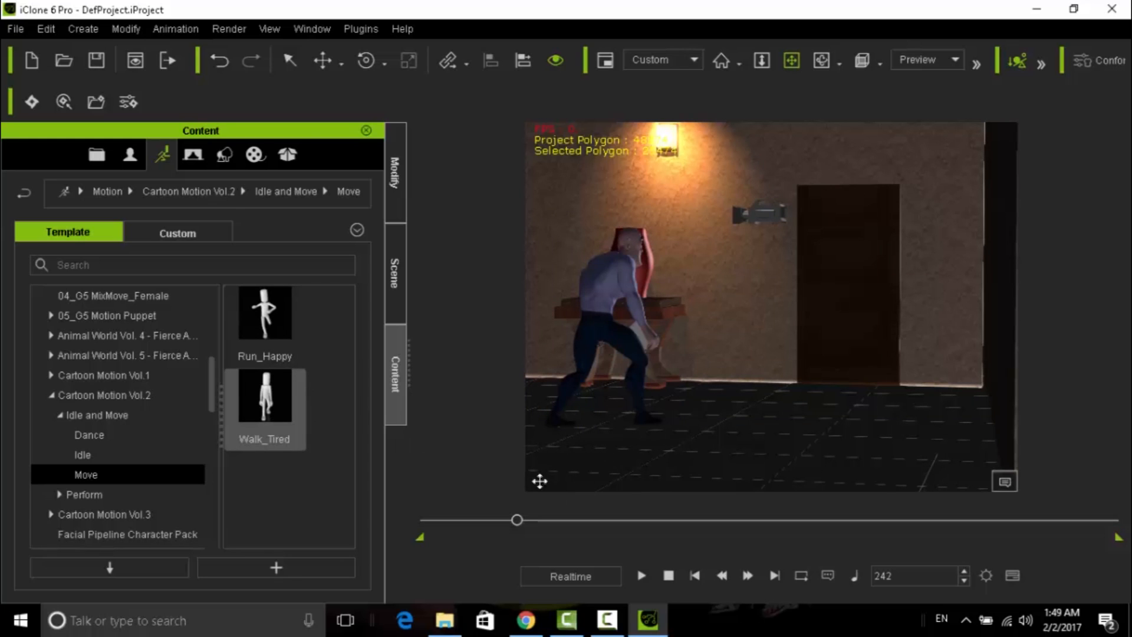
left_click_drag(519, 517, 407, 526)
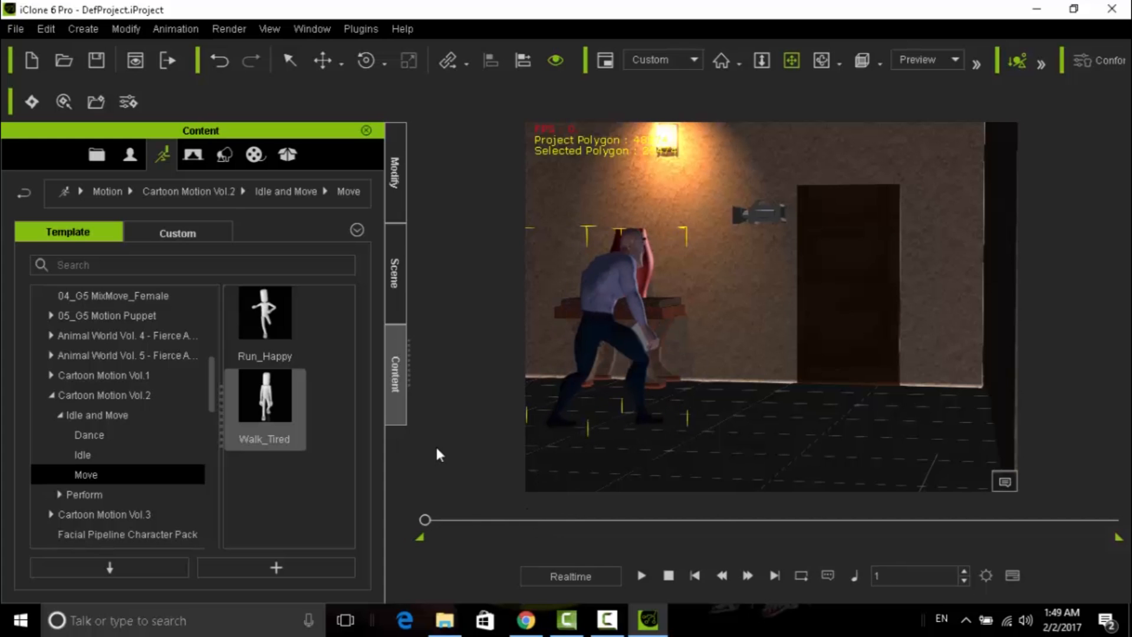
Step: Open the timeline, place it over the lower part of the viewport and enlarge it to expose the avatar's Motion track
key("F3")
left_click_drag(579, 445, 772, 271)
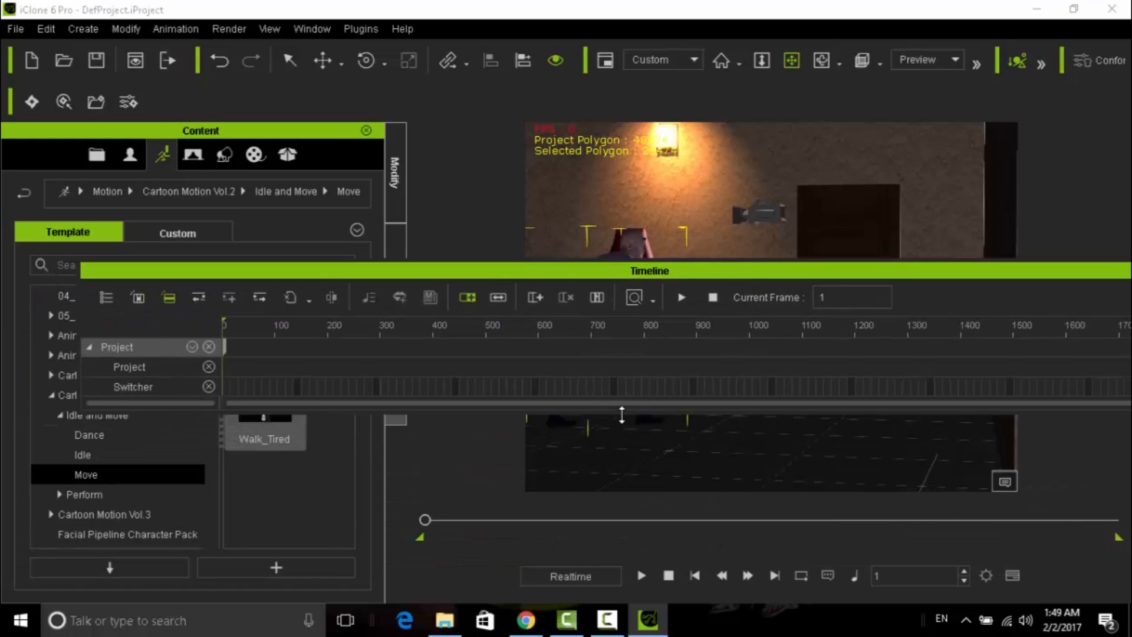
left_click_drag(621, 413, 629, 629)
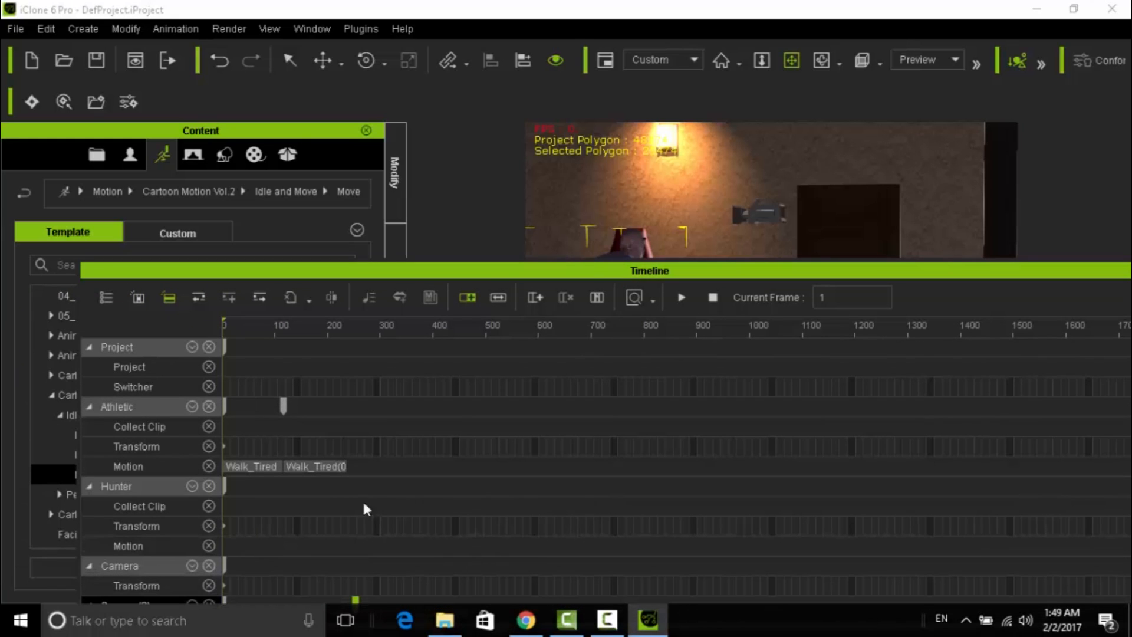
Step: Copy the second Walk_Tired clip on the Athletic Motion track and paste it at frame 340
left_click(303, 463)
left_click(255, 465)
left_click(303, 465)
right_click(305, 464)
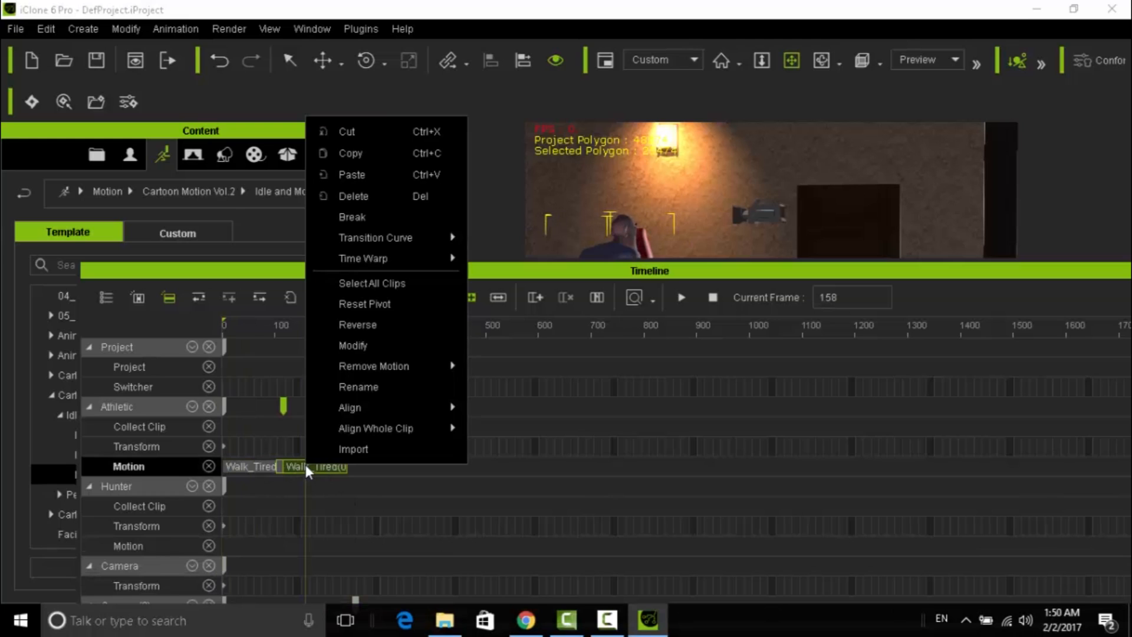
left_click(352, 154)
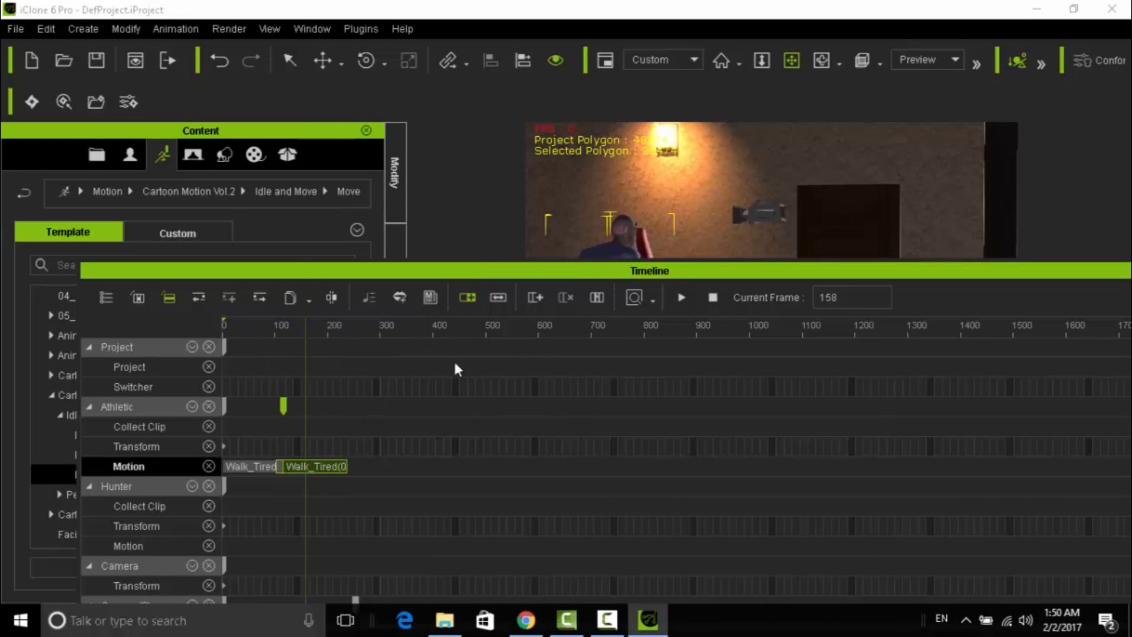
left_click(399, 335)
left_click(403, 463)
right_click(402, 463)
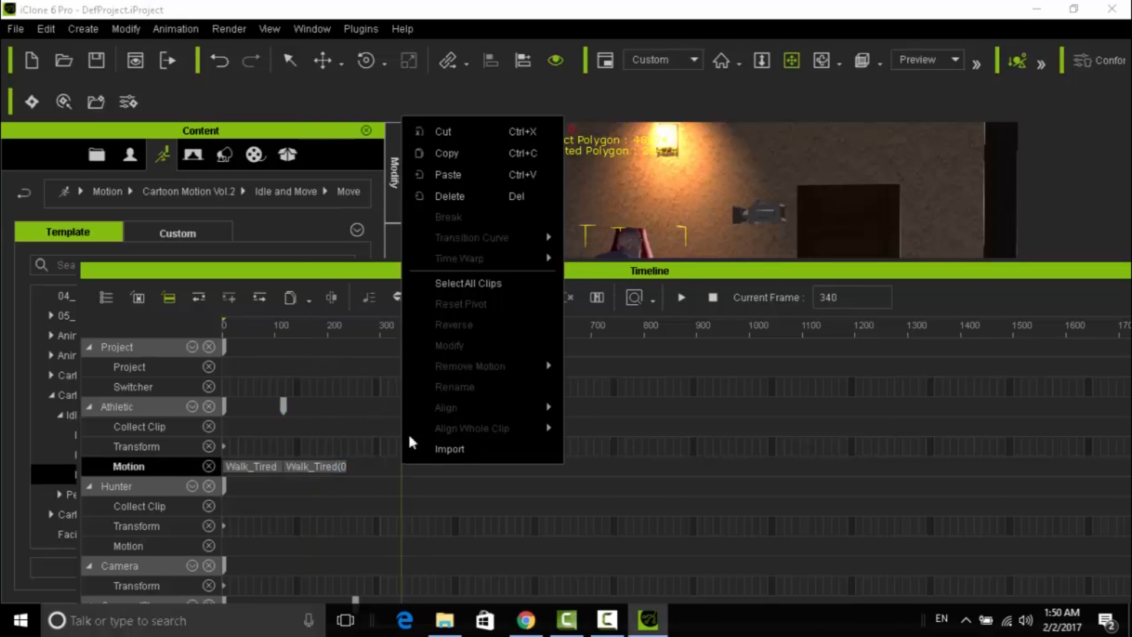
left_click(457, 175)
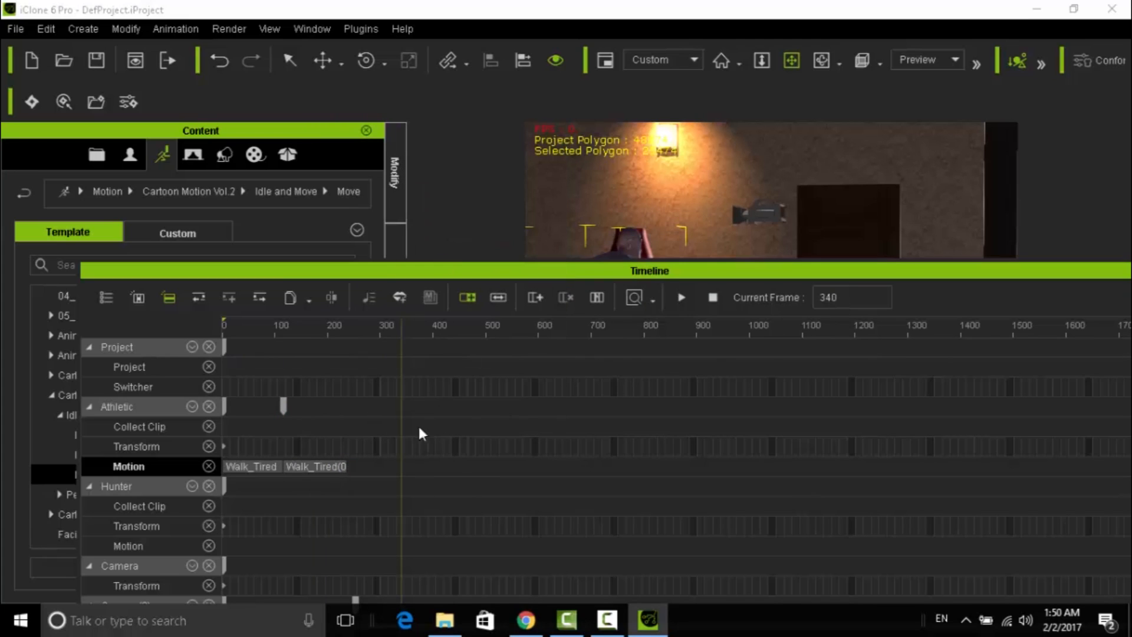
Step: Move the pasted Walk_Tired clip directly behind the second one and return to the first frame
left_click(427, 463)
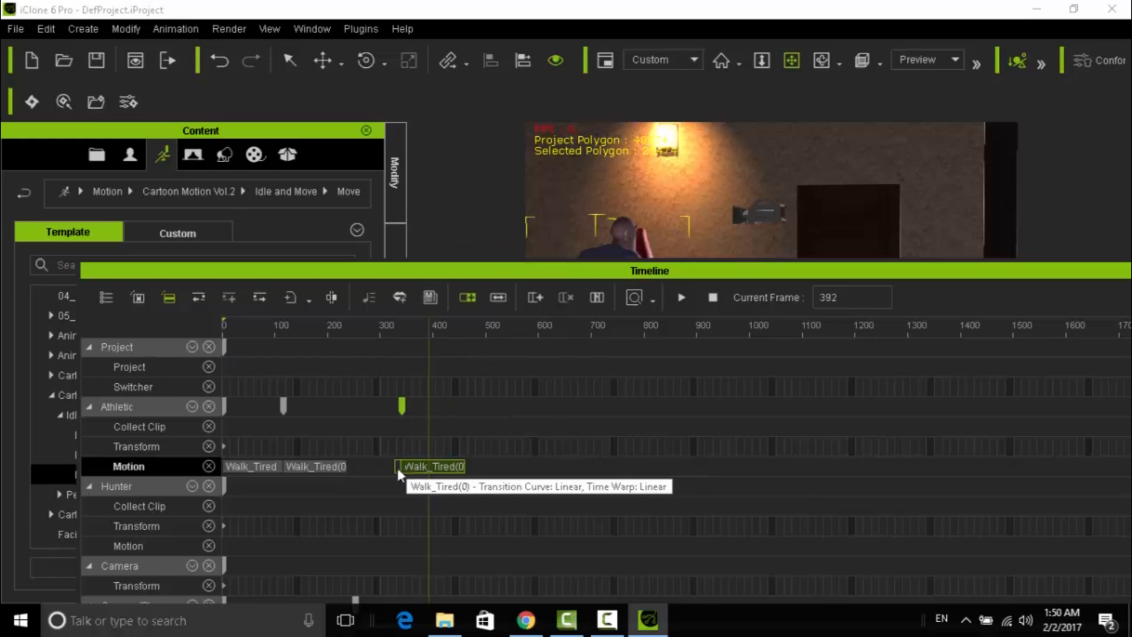
left_click_drag(416, 469, 362, 466)
left_click(332, 324)
left_click_drag(337, 328, 213, 355)
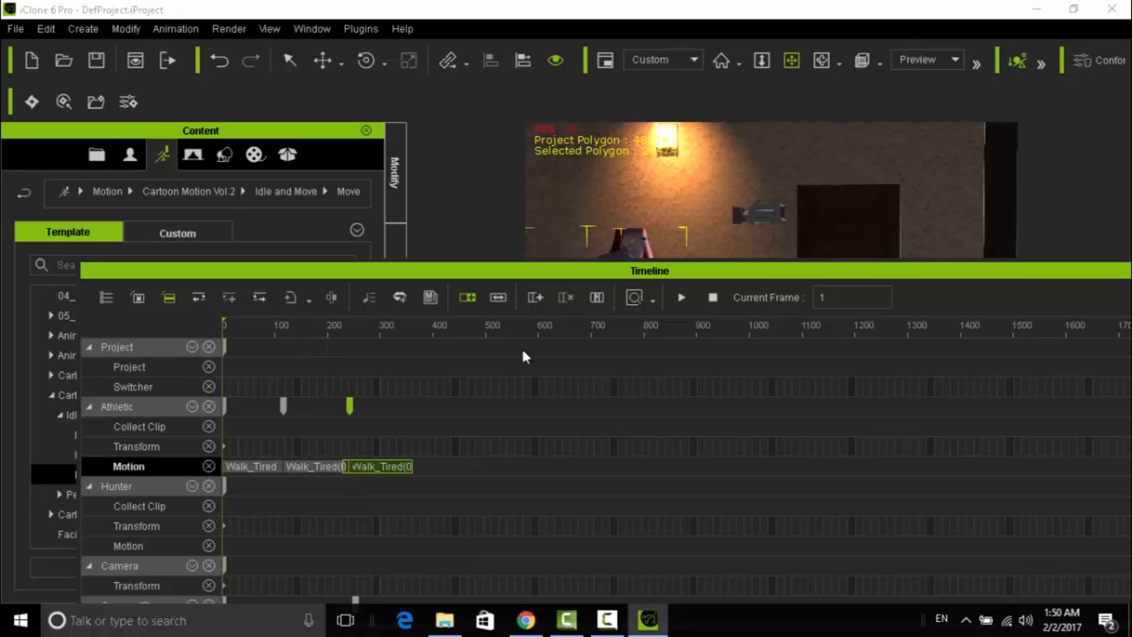
Step: Play back the three chained walk clips with the timeline moved down off the avatar, and return to the first frame
left_click(680, 297)
left_click_drag(678, 271, 687, 471)
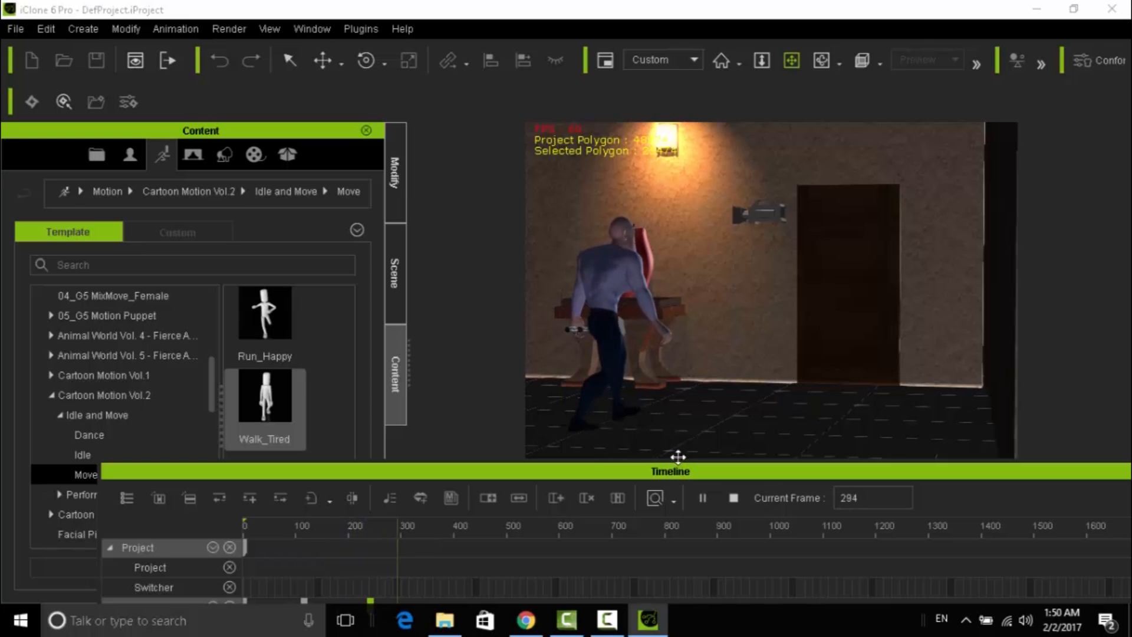
left_click_drag(670, 472, 664, 367)
left_click(491, 414)
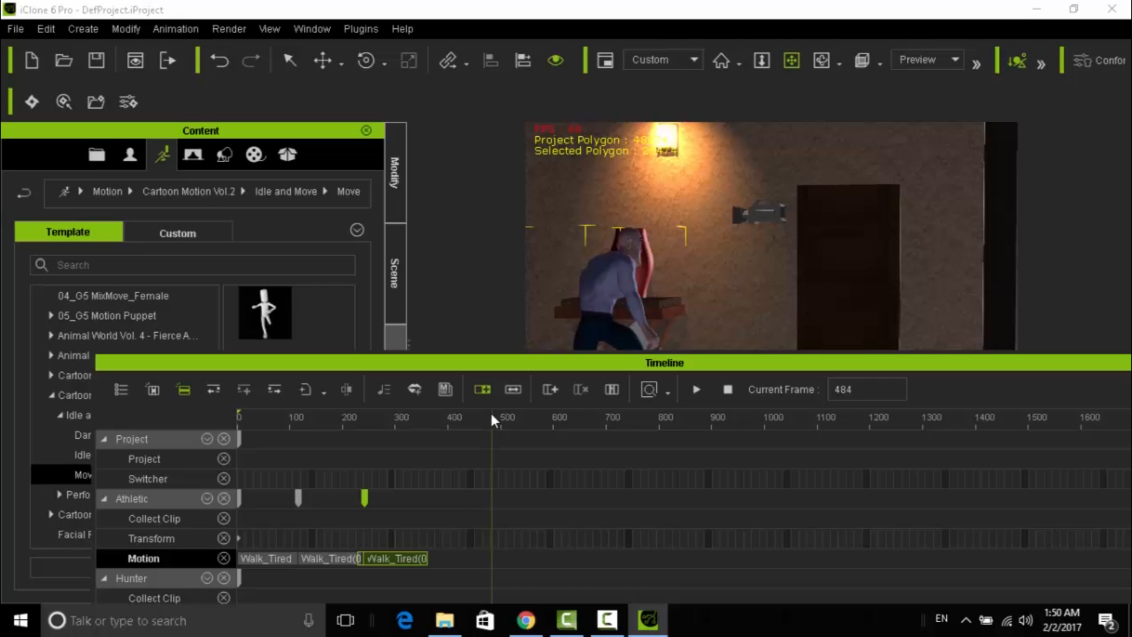
left_click_drag(468, 425, 201, 463)
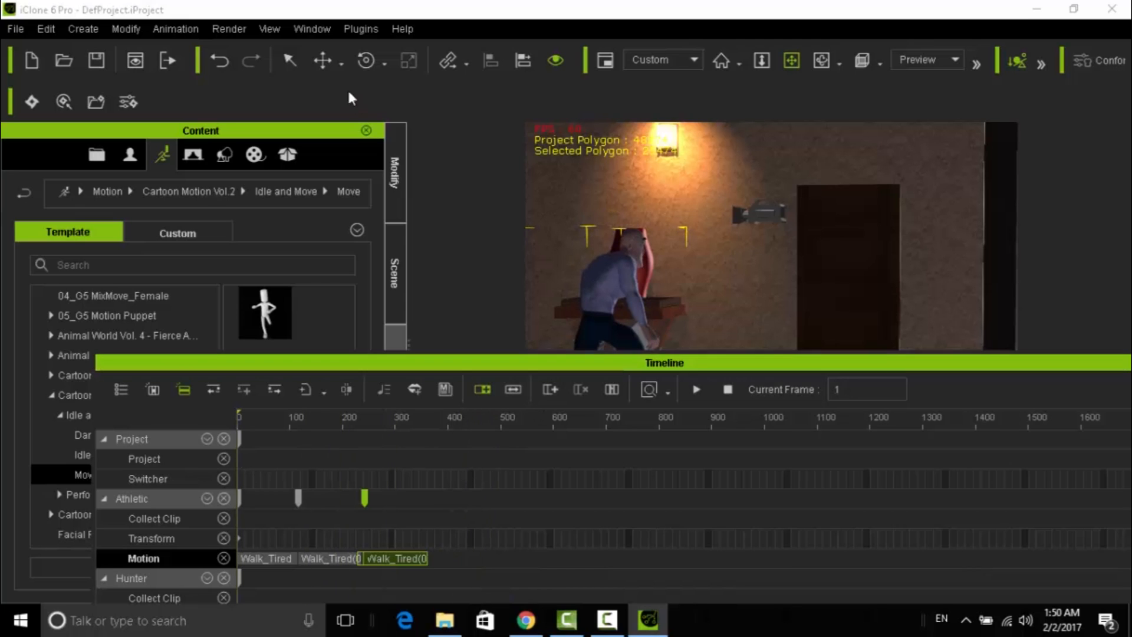
Step: At frame 246, move the bald avatar past the vase table to the door beside the white wall
left_click(324, 63)
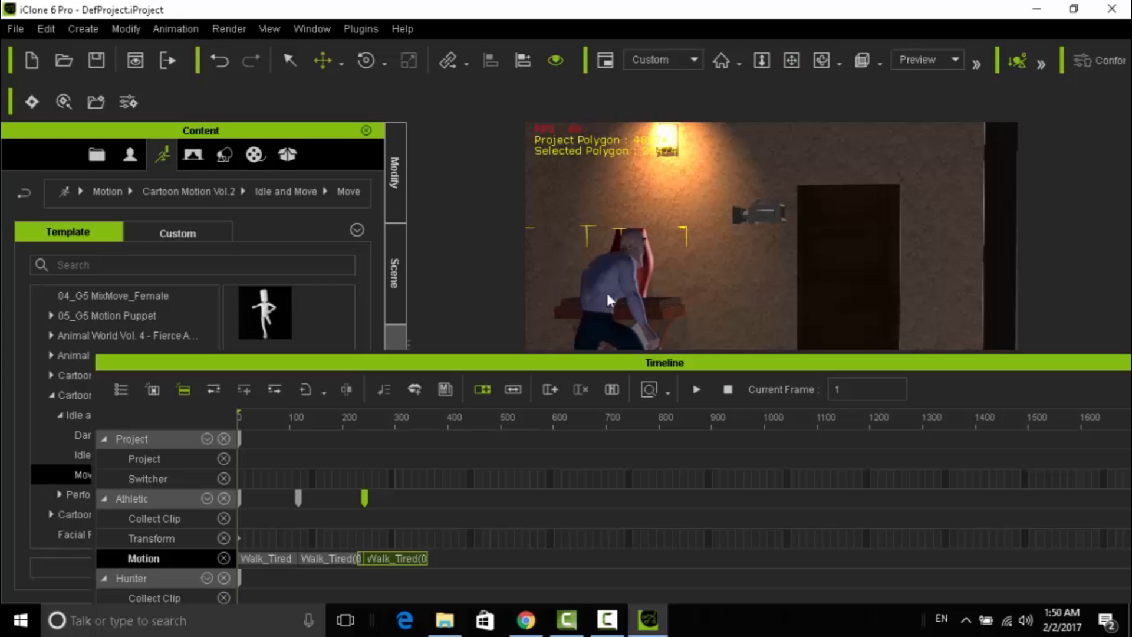
left_click_drag(658, 362, 708, 447)
left_click_drag(289, 499, 413, 504)
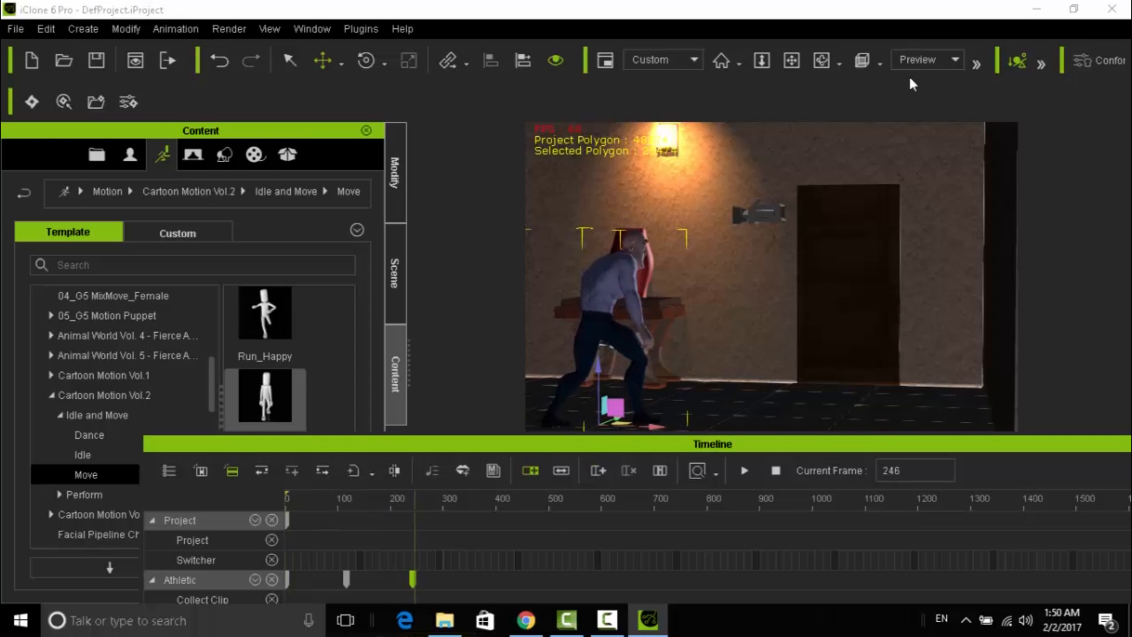
left_click(822, 60)
left_click_drag(790, 283, 695, 540)
left_click(326, 65)
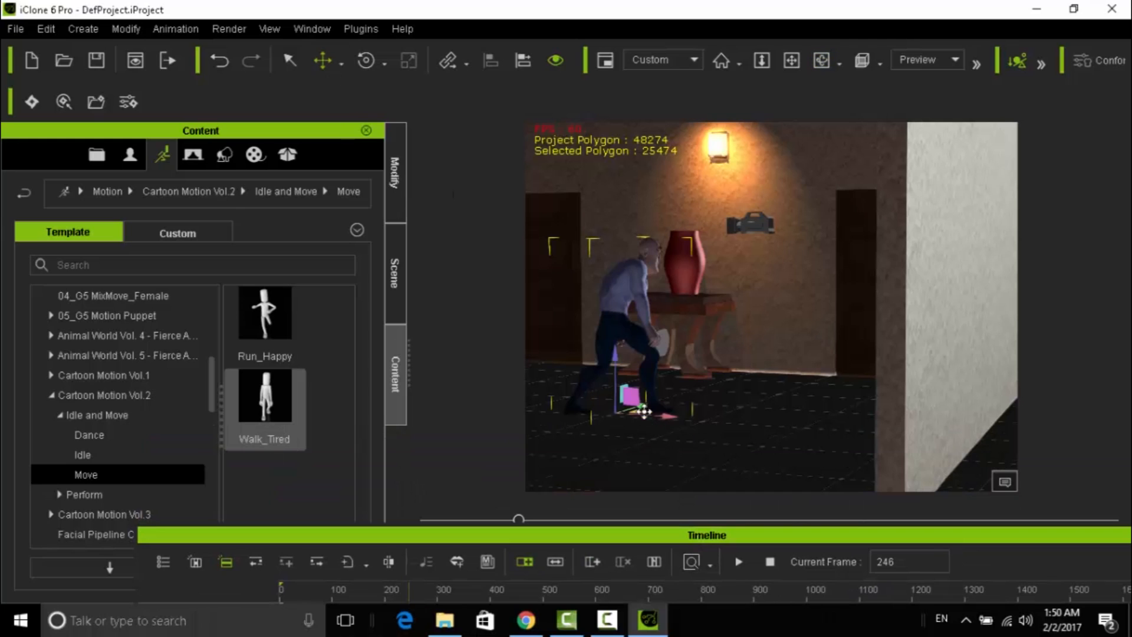
left_click_drag(647, 406, 856, 412)
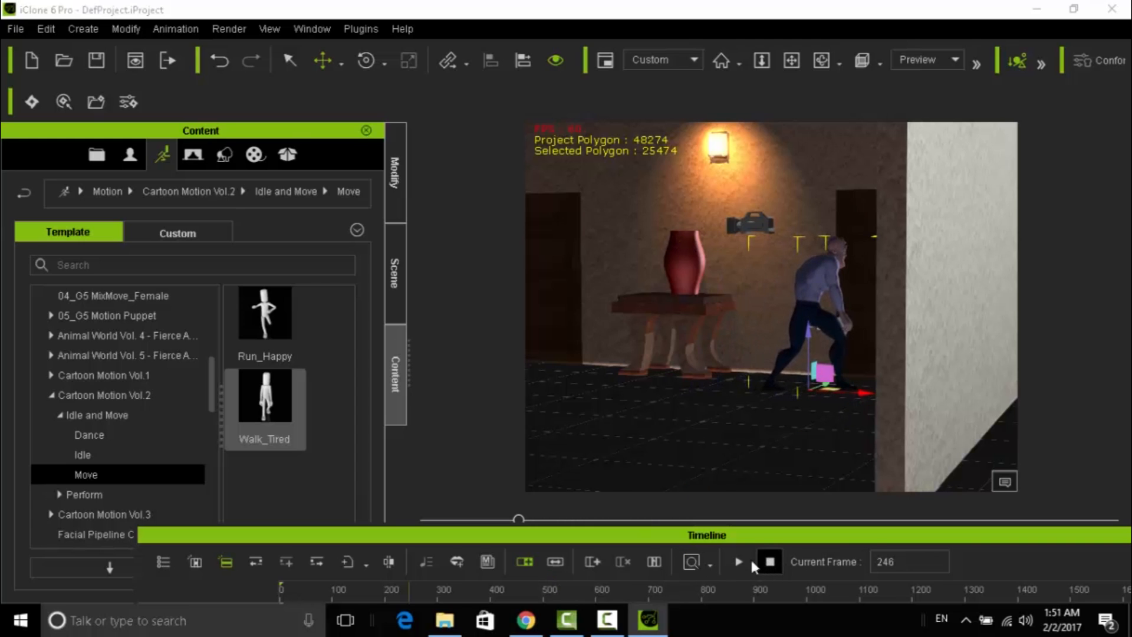
Step: Play back the avatar's walk to the door and return to the first frame
left_click(741, 559)
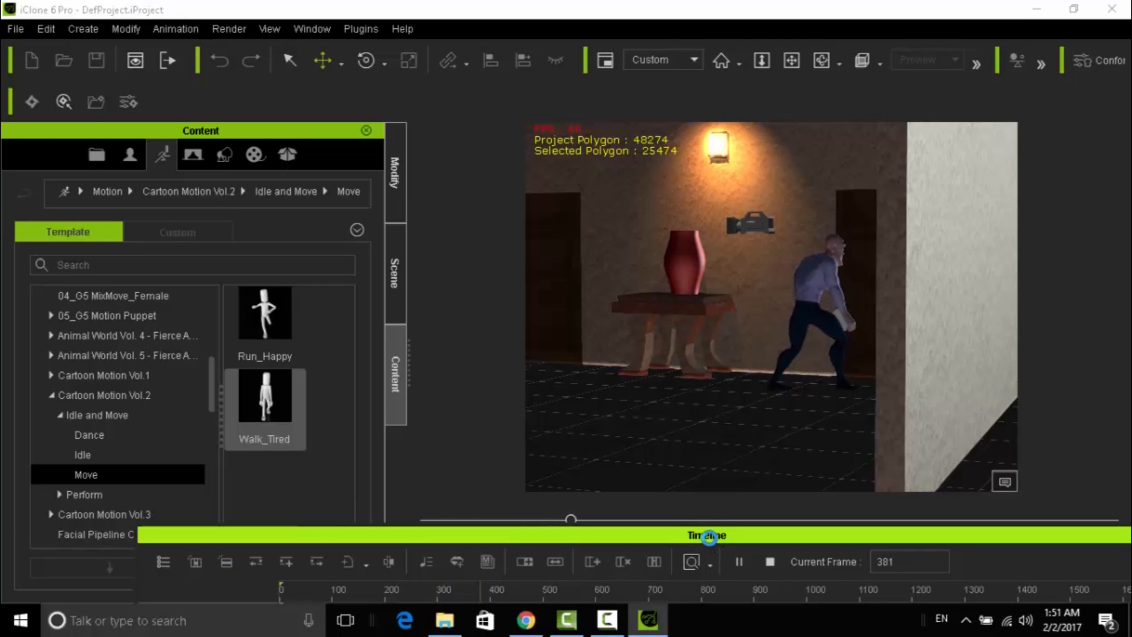
key("space")
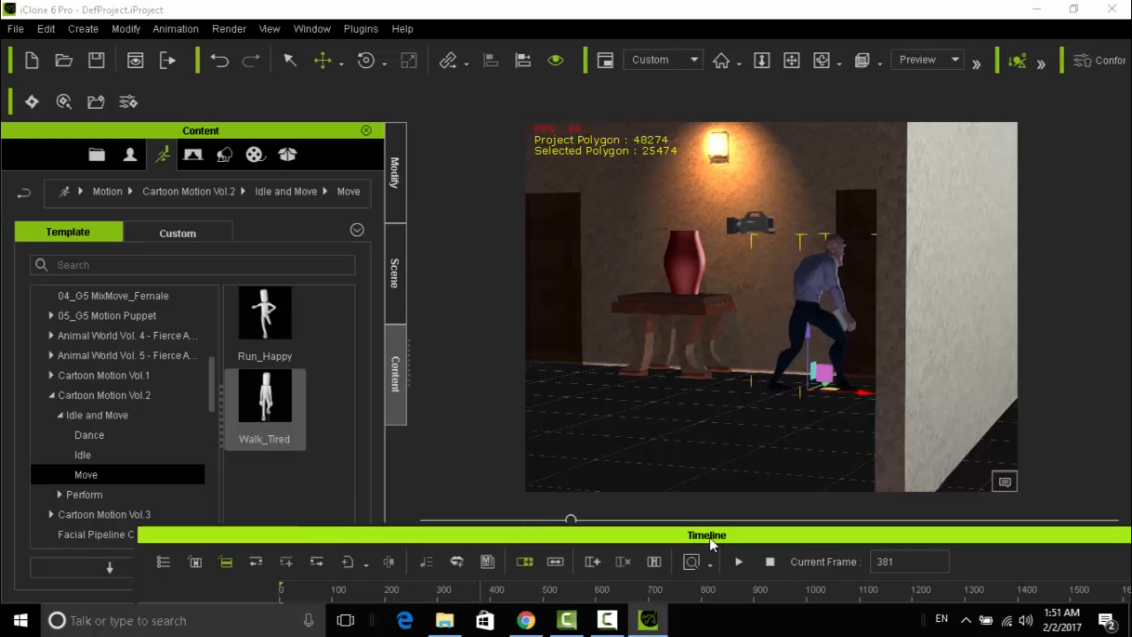
left_click(767, 562)
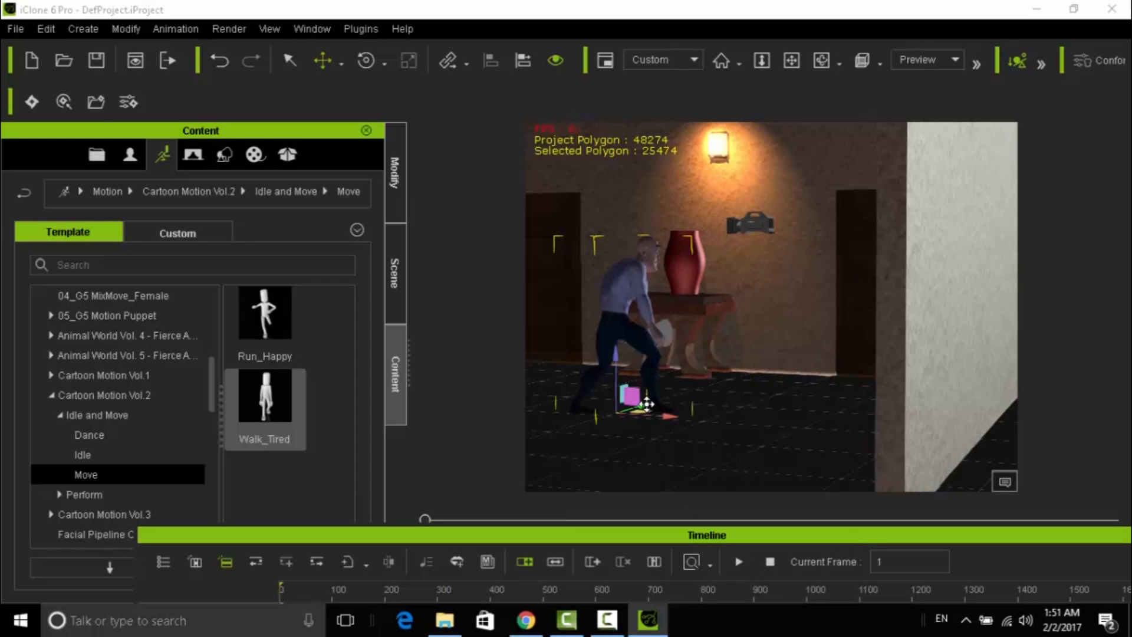
Step: At frame 1, move the bald avatar farther back from the vase table, beyond the view's edge, and play back the walk
left_click_drag(647, 411, 506, 453)
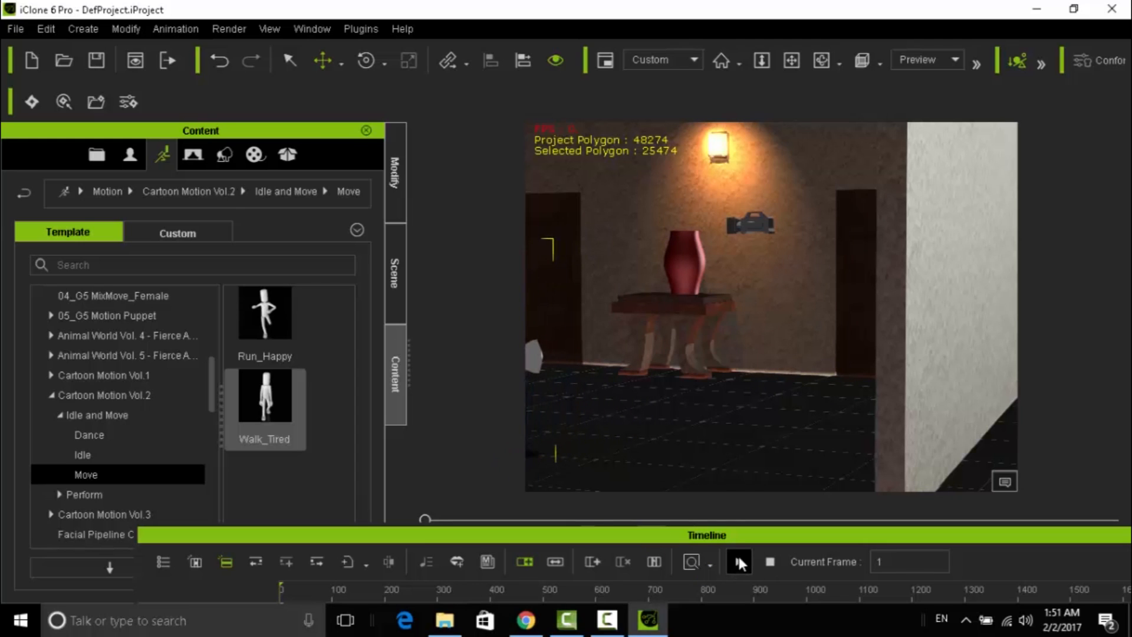
left_click(738, 557)
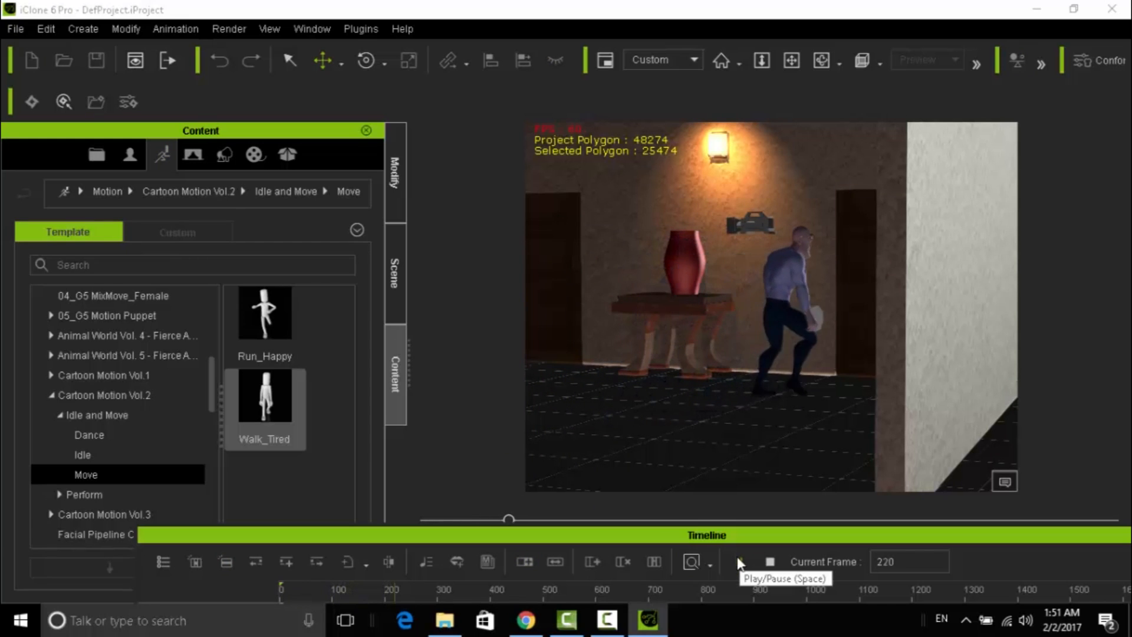
left_click(767, 563)
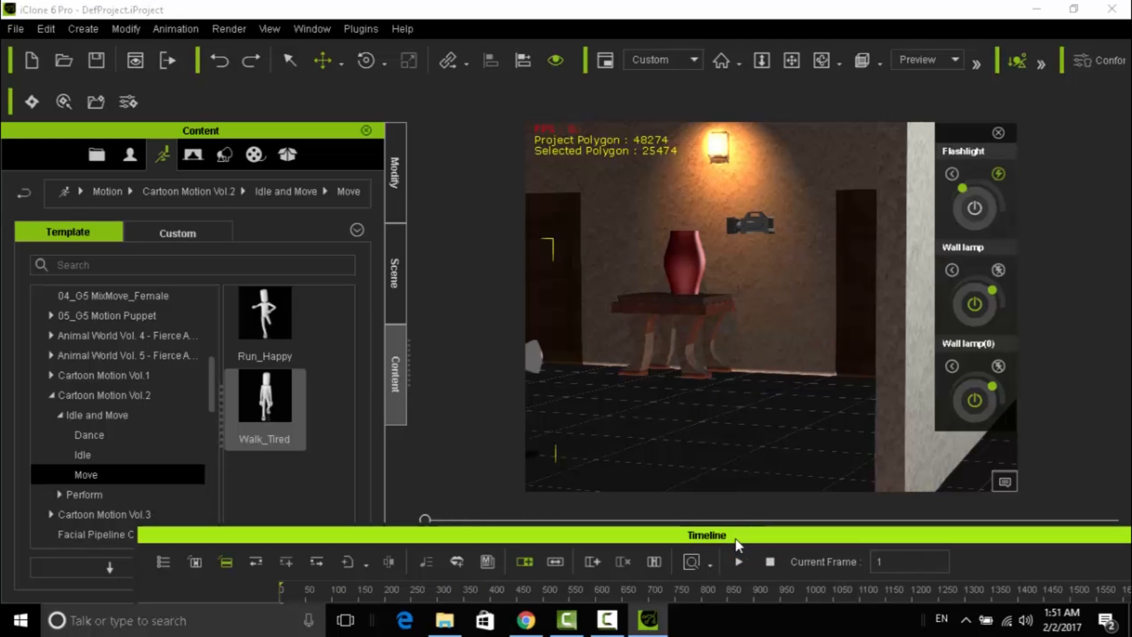
Step: Delete the third Walk_Tired clip and move the Athletic keyframe at its start to frame 235, the end of the second clip
left_click_drag(738, 538, 700, 259)
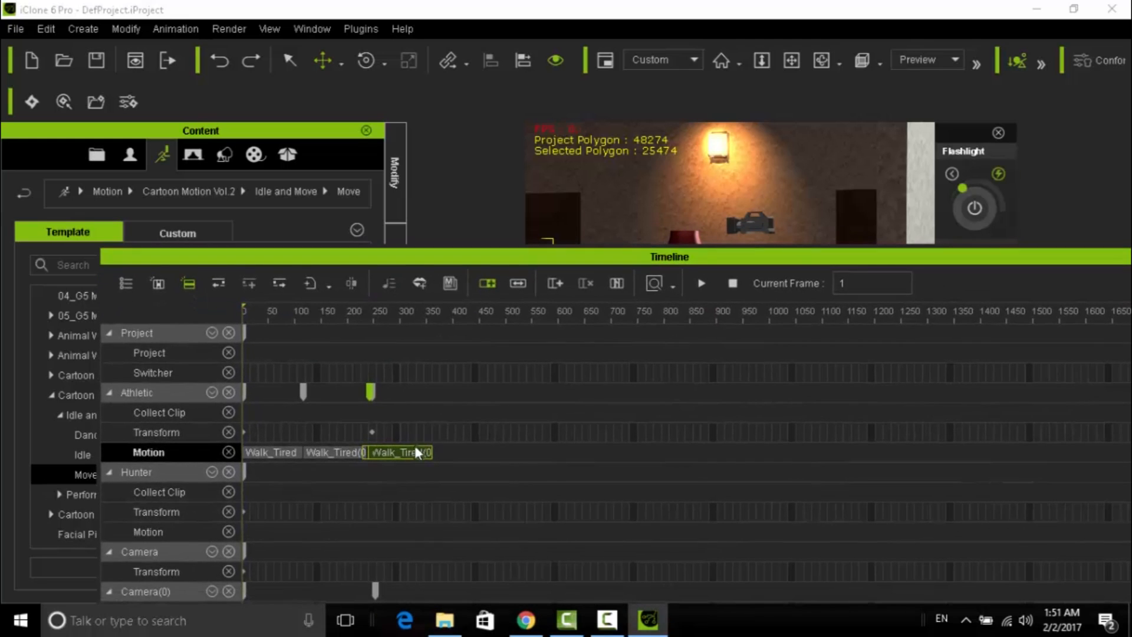
key("Delete")
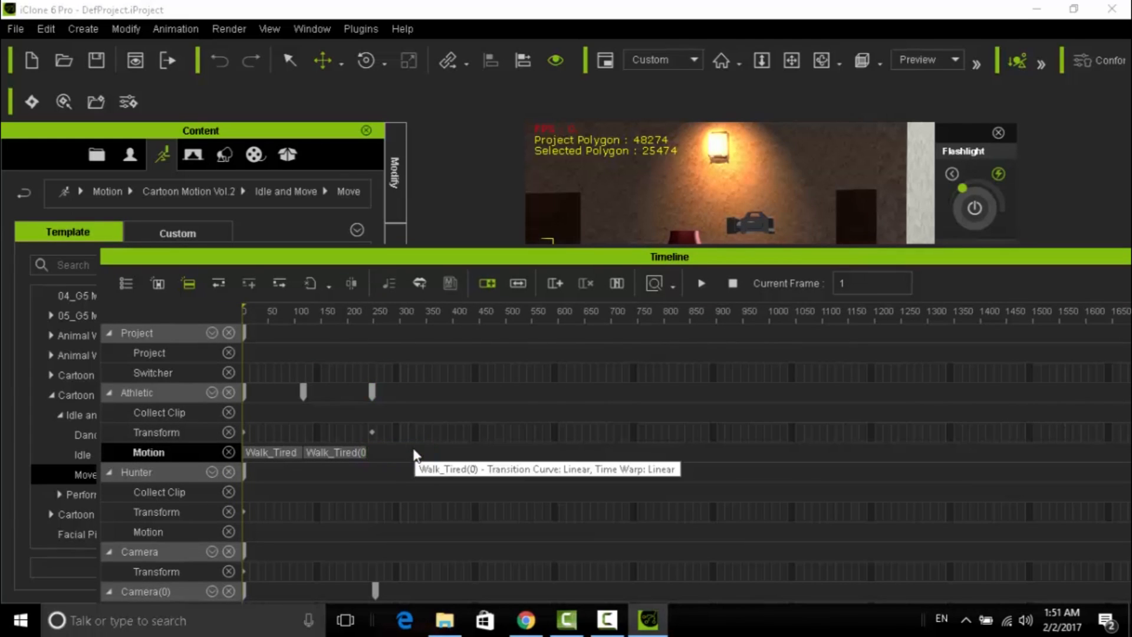
left_click(373, 393)
left_click_drag(370, 392, 367, 393)
left_click_drag(559, 263, 558, 534)
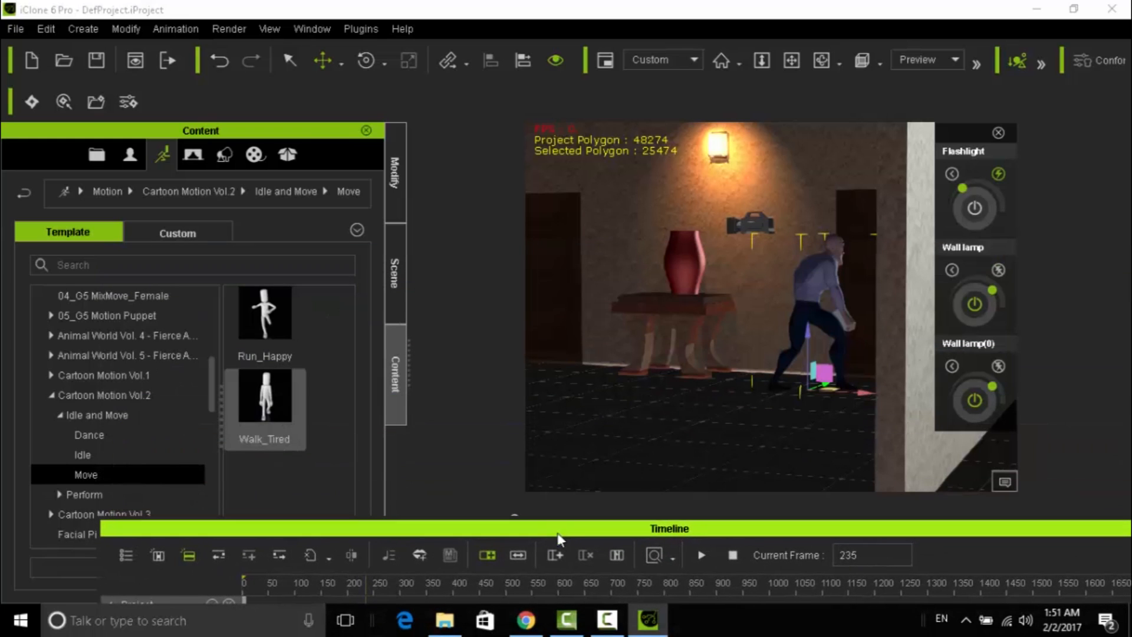
Step: Play back the shortened walk from the first frame and stop it
left_click(731, 556)
left_click(700, 555)
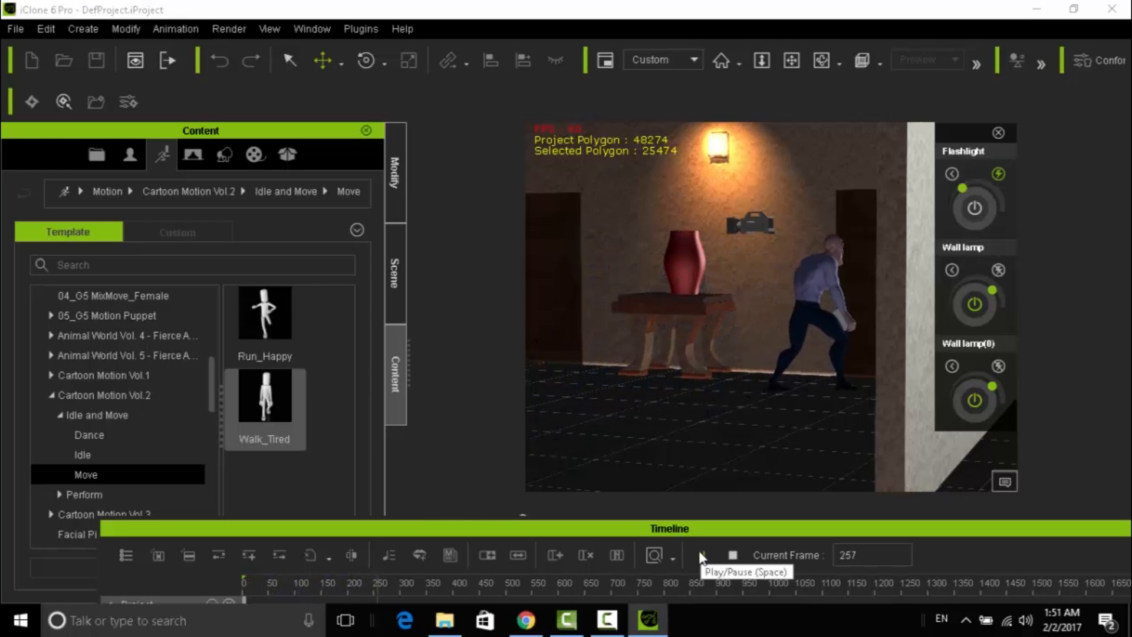
left_click(730, 552)
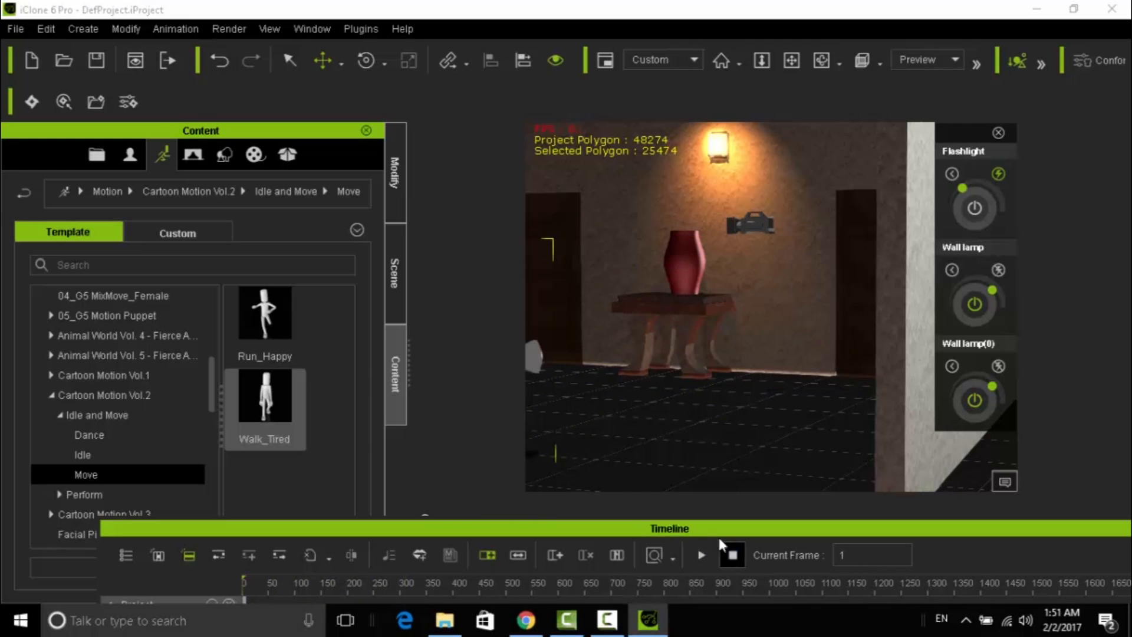
Step: At frame 1, move the bald avatar forward to just before the vase table, play back the walk and raise the timeline
scroll(652, 370, "down", 2)
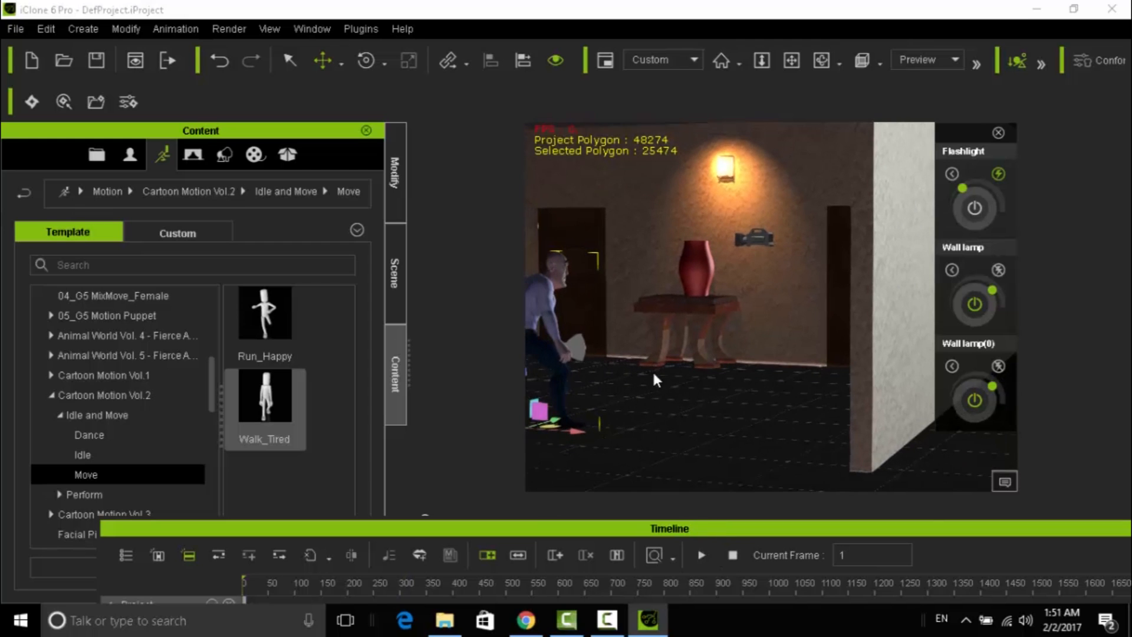
left_click_drag(561, 414, 617, 401)
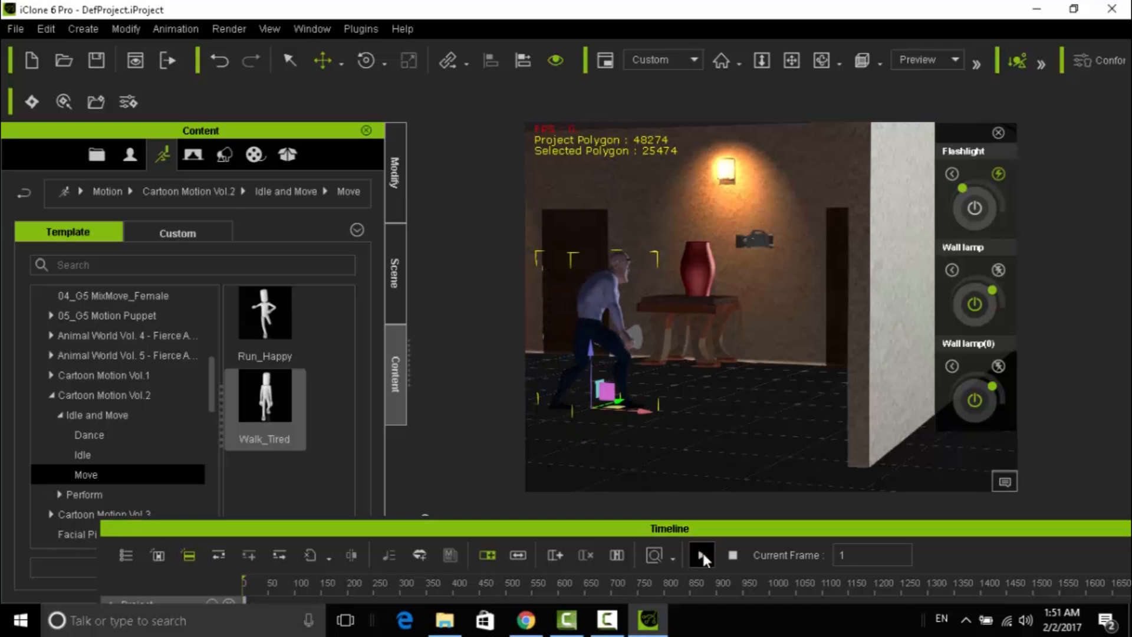
left_click(702, 553)
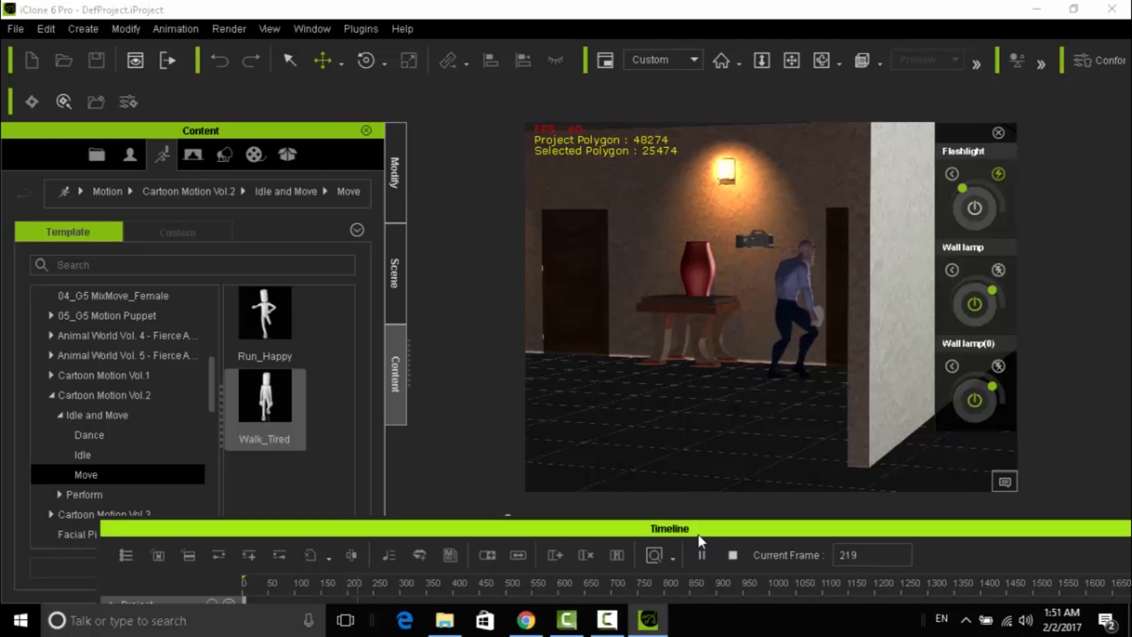
left_click(731, 555)
left_click_drag(708, 524, 709, 452)
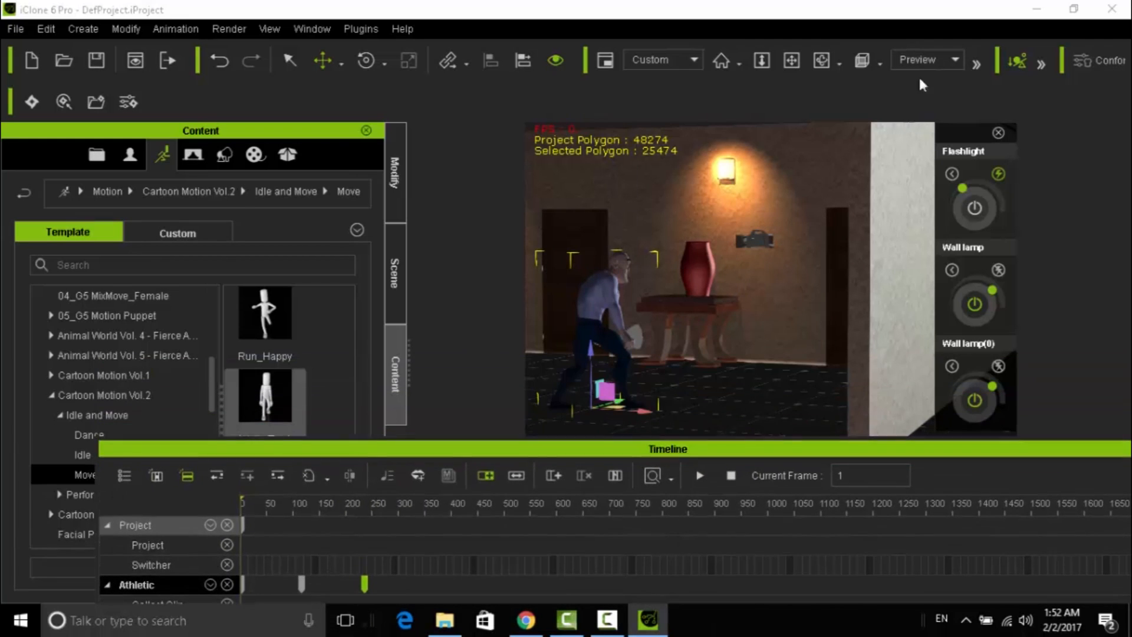
Step: View the scene through the camera named Camera and move the timeline clear of the viewport
left_click(953, 59)
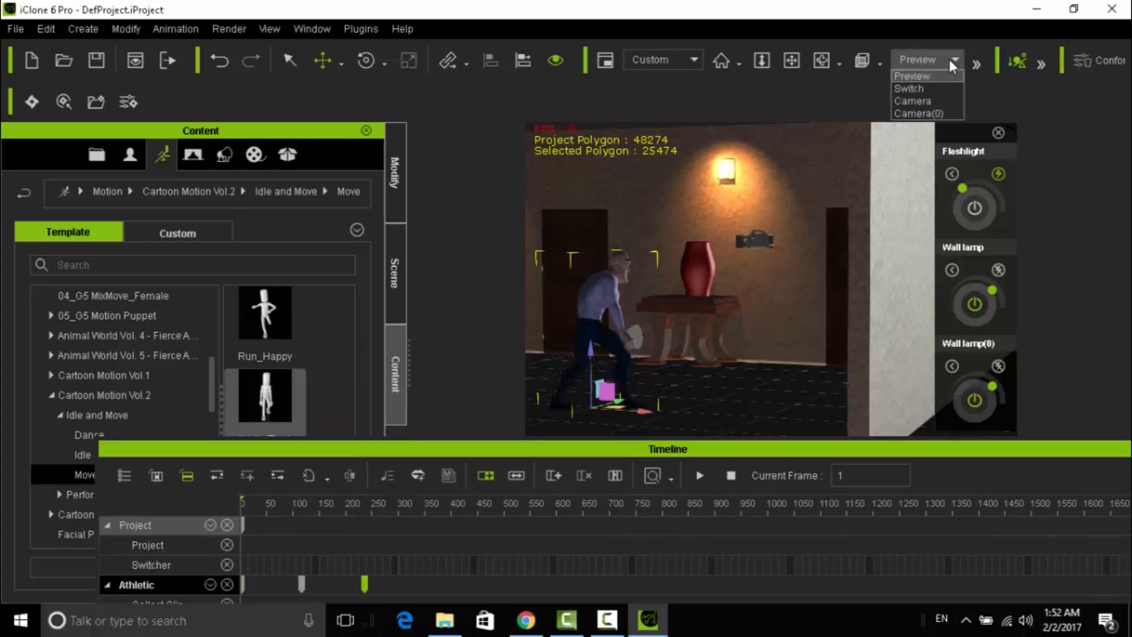
left_click(919, 101)
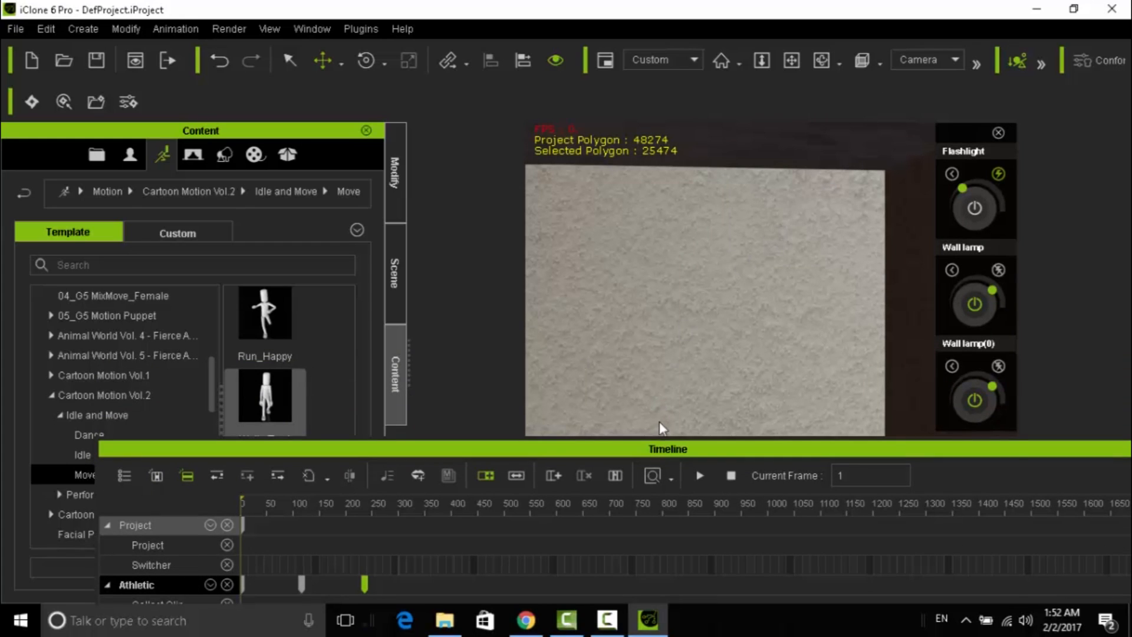
left_click_drag(649, 449, 647, 492)
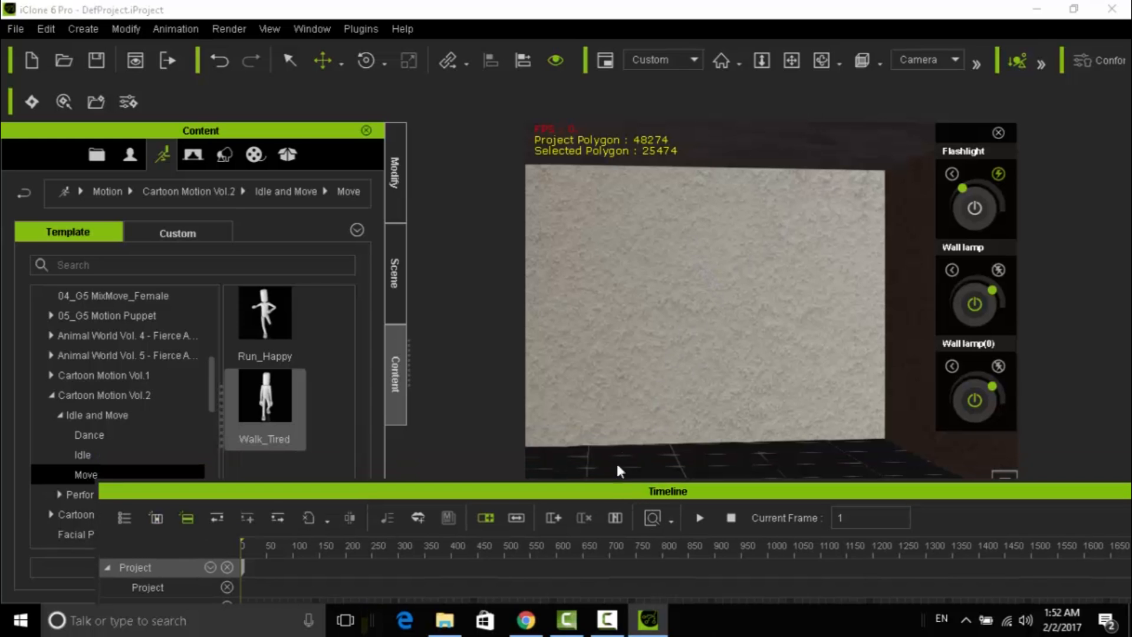
left_click_drag(611, 492, 624, 313)
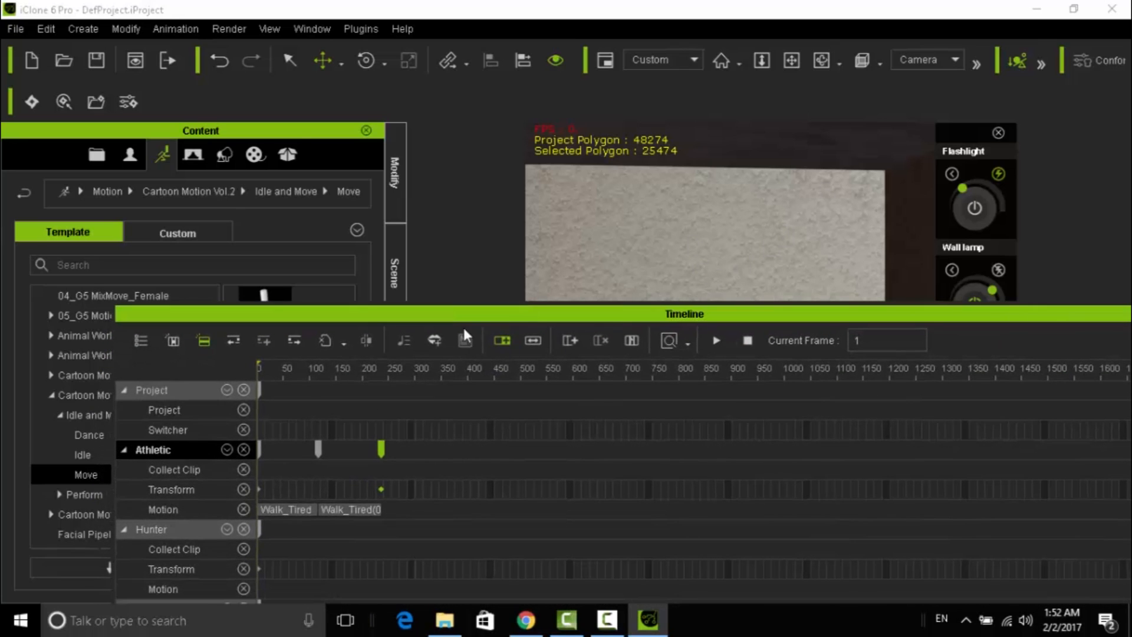
left_click_drag(465, 314, 463, 469)
Step: Collapse the avatar and prop entries in the scene list and delete the first camera, Camera
left_click(393, 277)
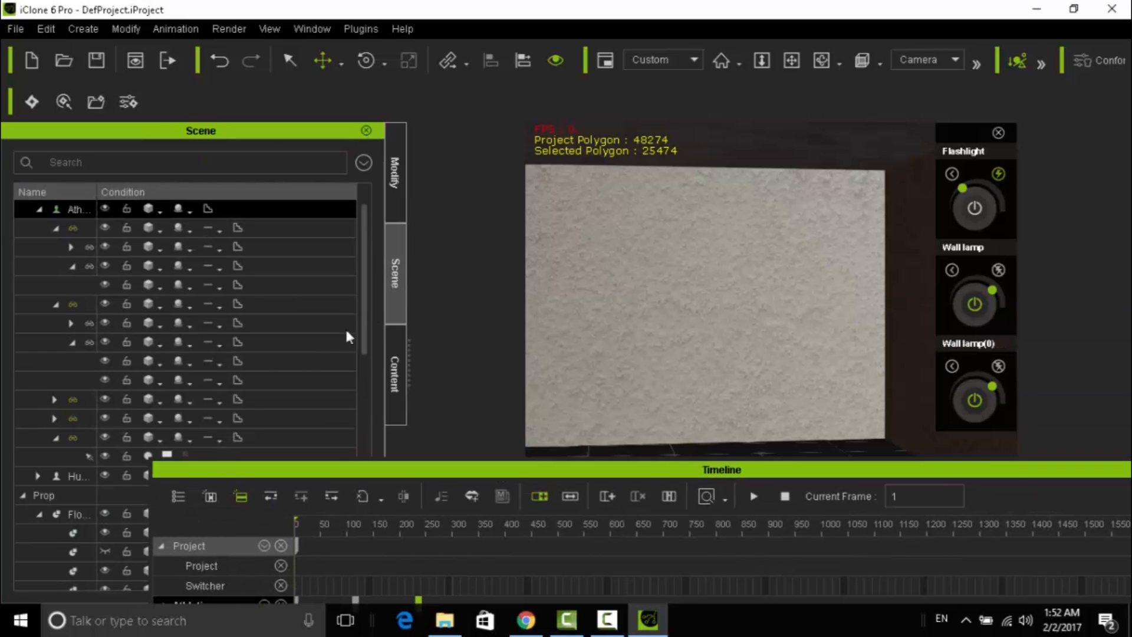
left_click_drag(232, 472, 267, 462)
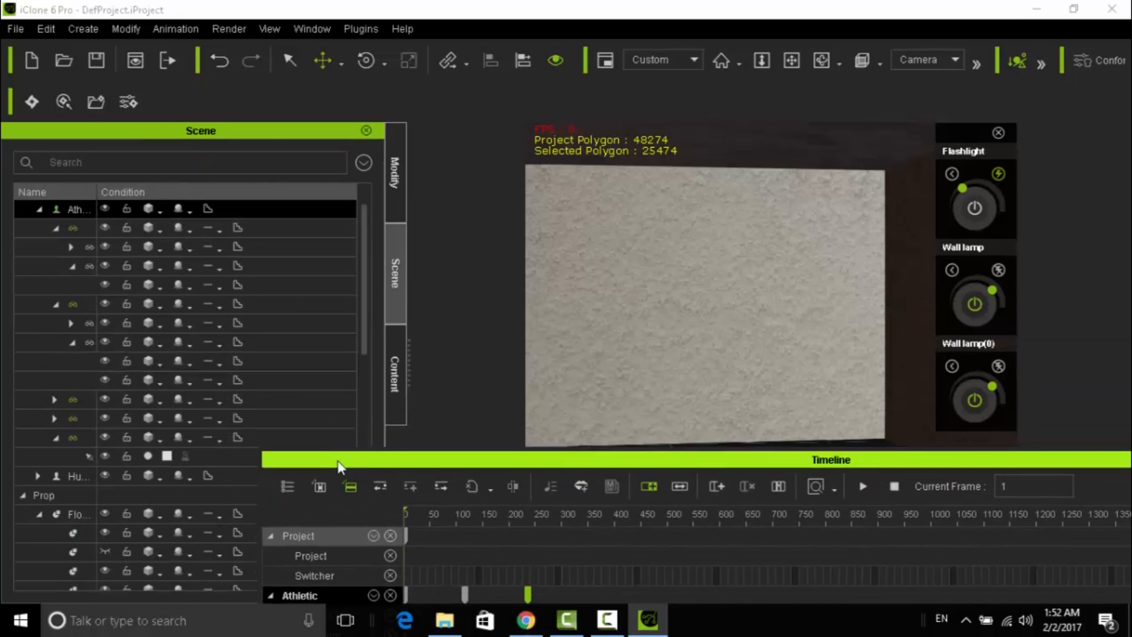
left_click(38, 210)
left_click(36, 228)
left_click(22, 248)
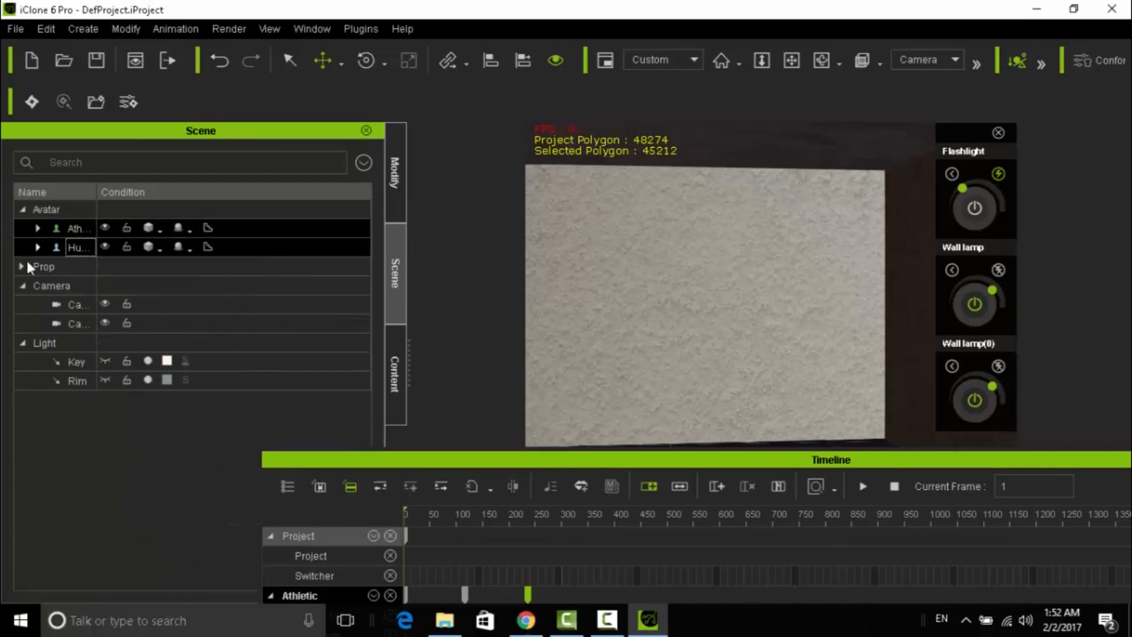
left_click(77, 307)
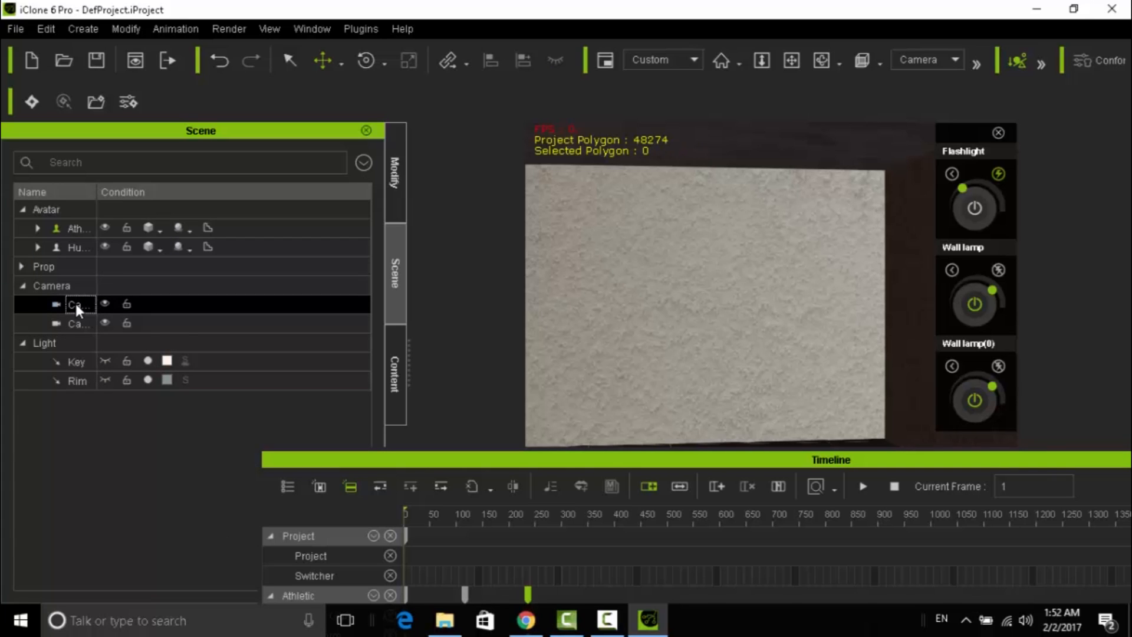
key("Delete")
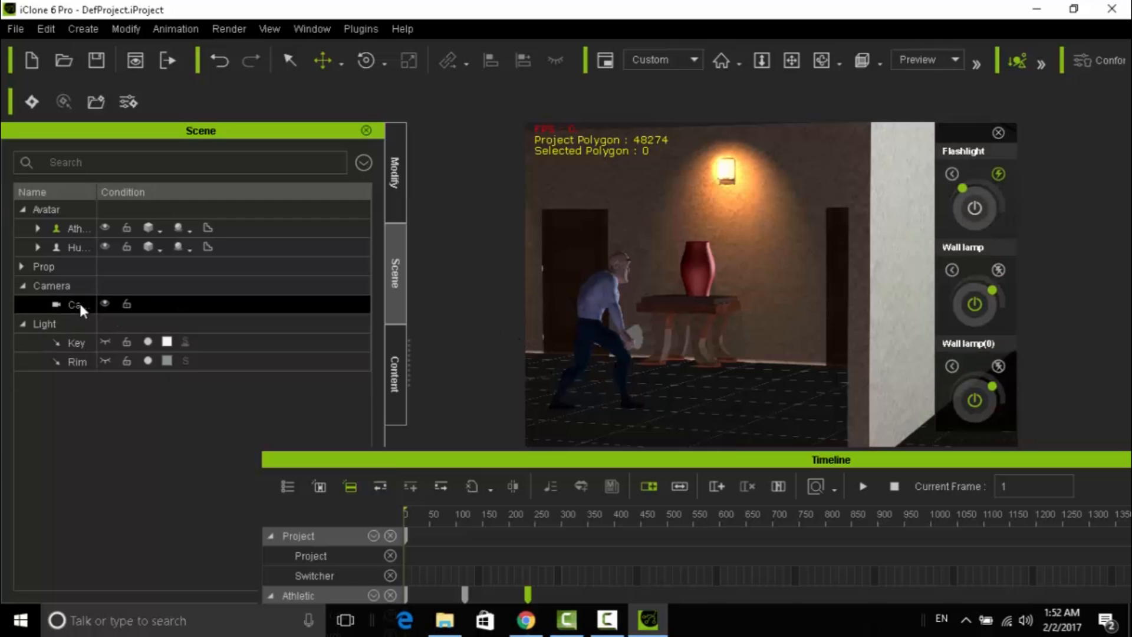
Step: View the scene through Camera(0), play back the bald avatar's walk from frame 1 and stop it
left_click(932, 59)
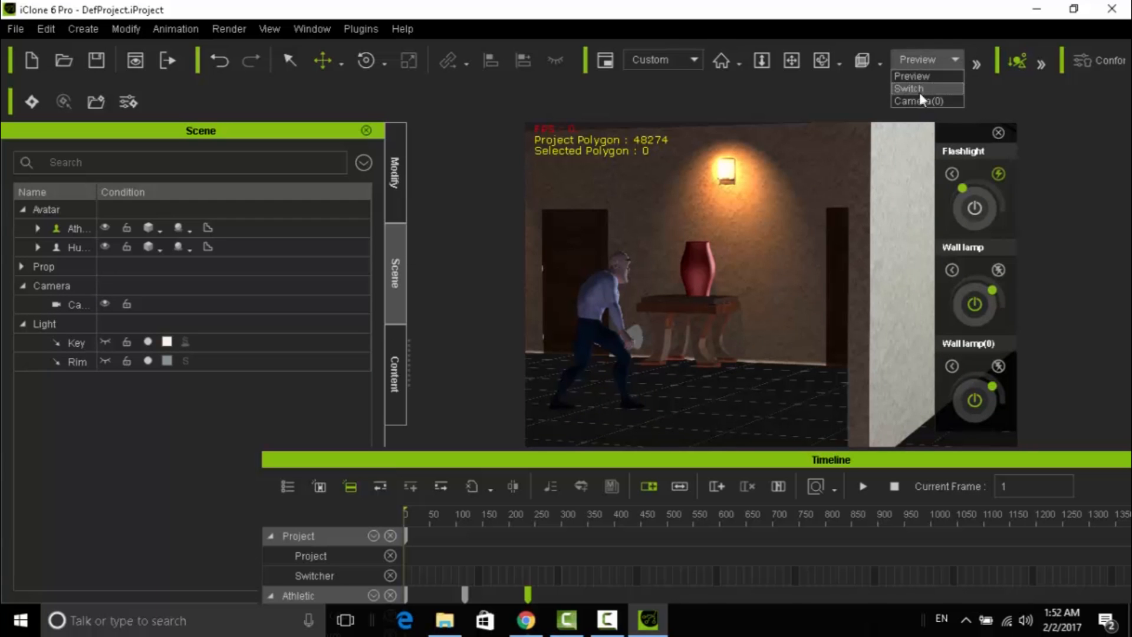
left_click(917, 99)
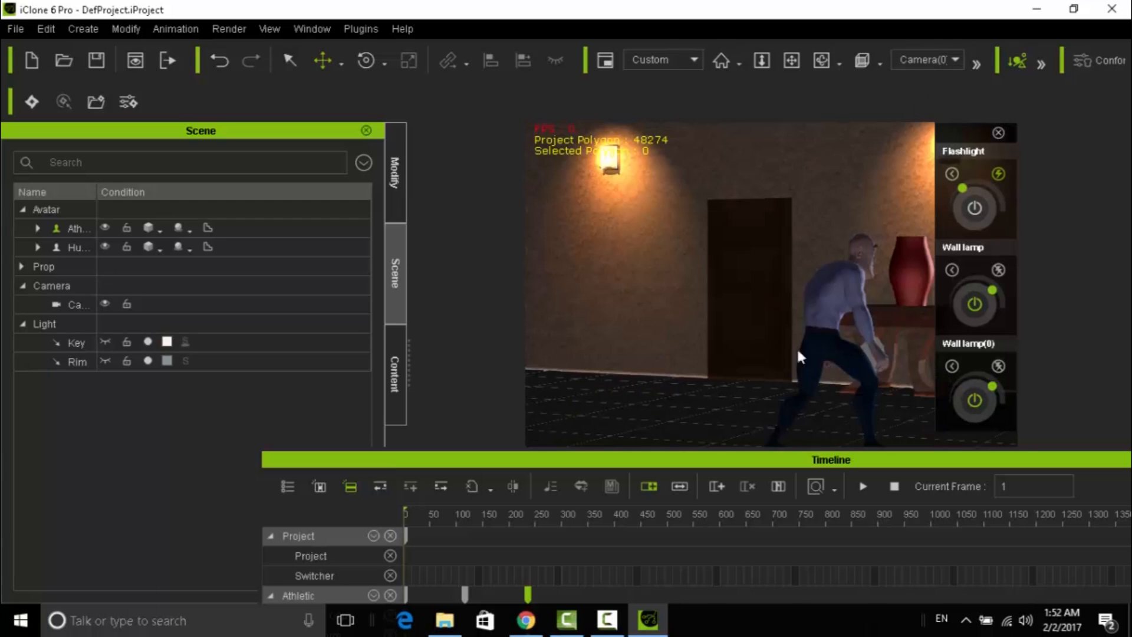
left_click(863, 486)
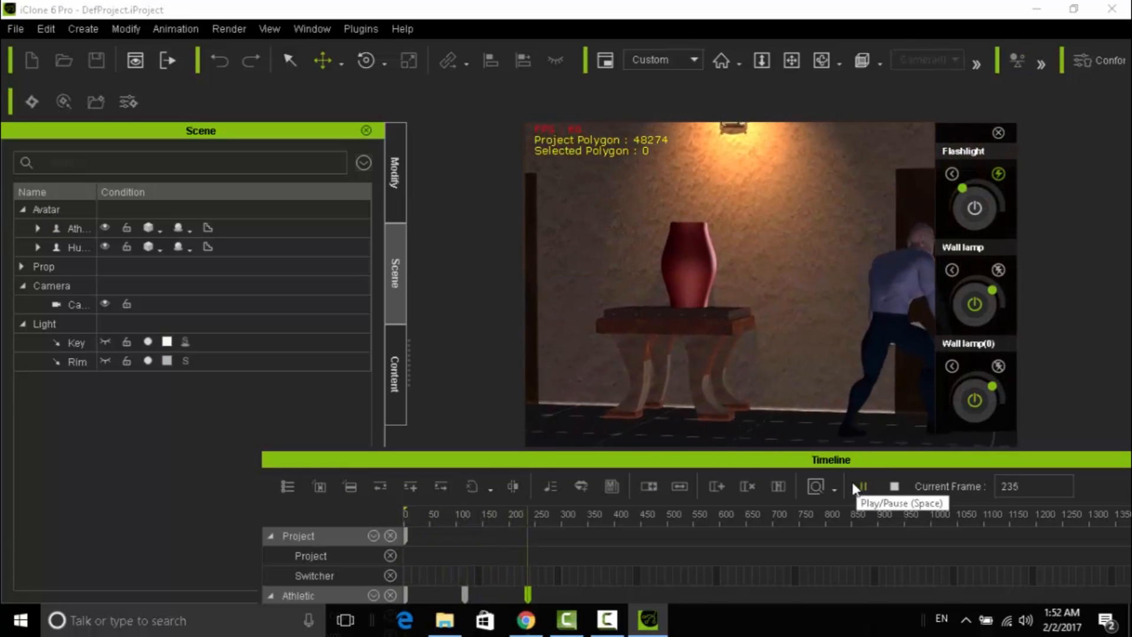
left_click(893, 487)
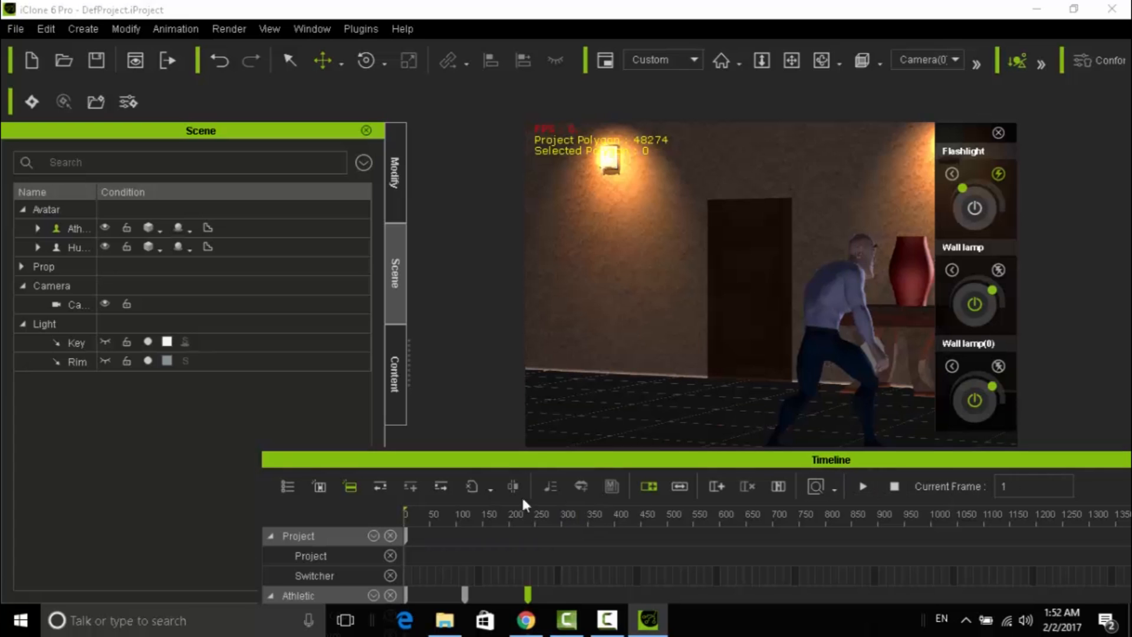
Step: Apply the Scared motion from Cartoon Motion Vol.2's Idle folder to the Athletic character at frame 236
left_click_drag(408, 514, 530, 514)
left_click_drag(601, 459, 565, 505)
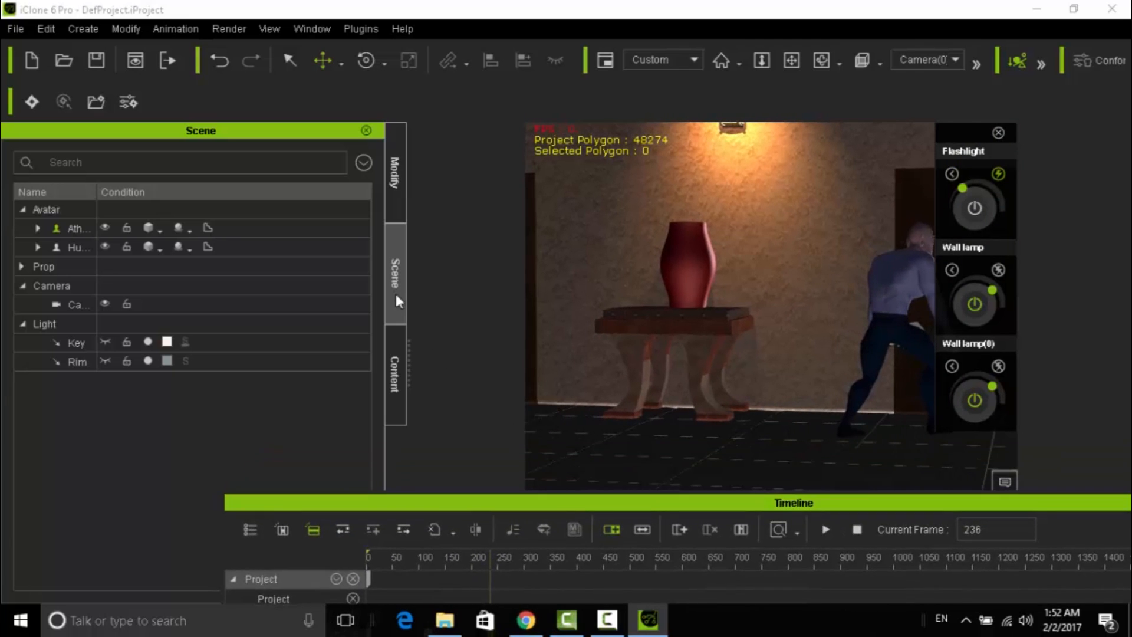
left_click(401, 361)
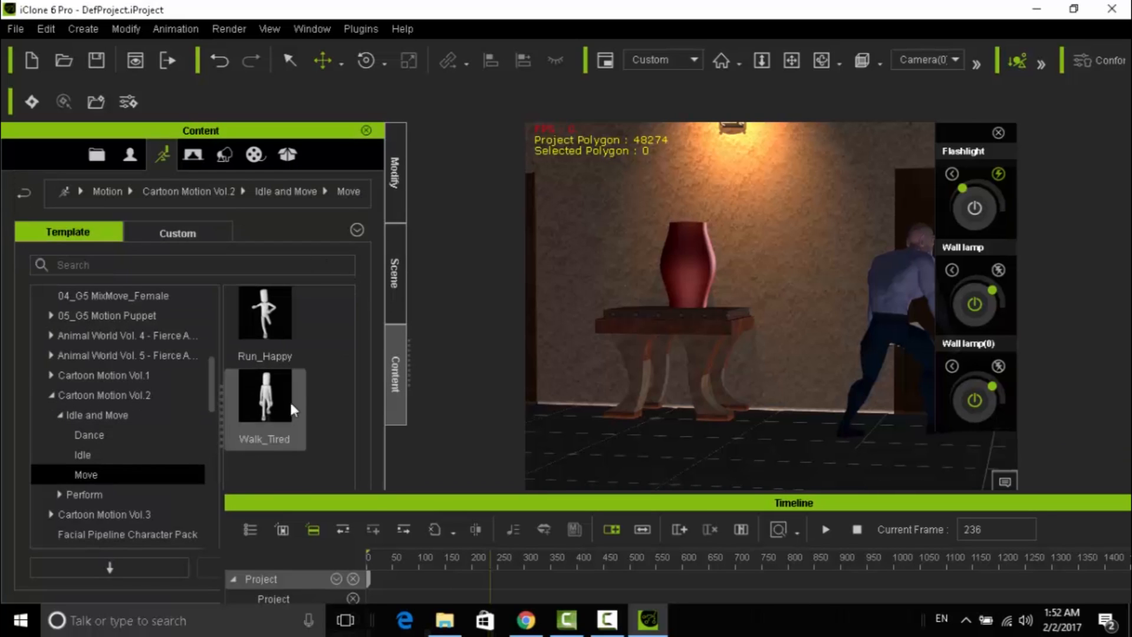
left_click(86, 455)
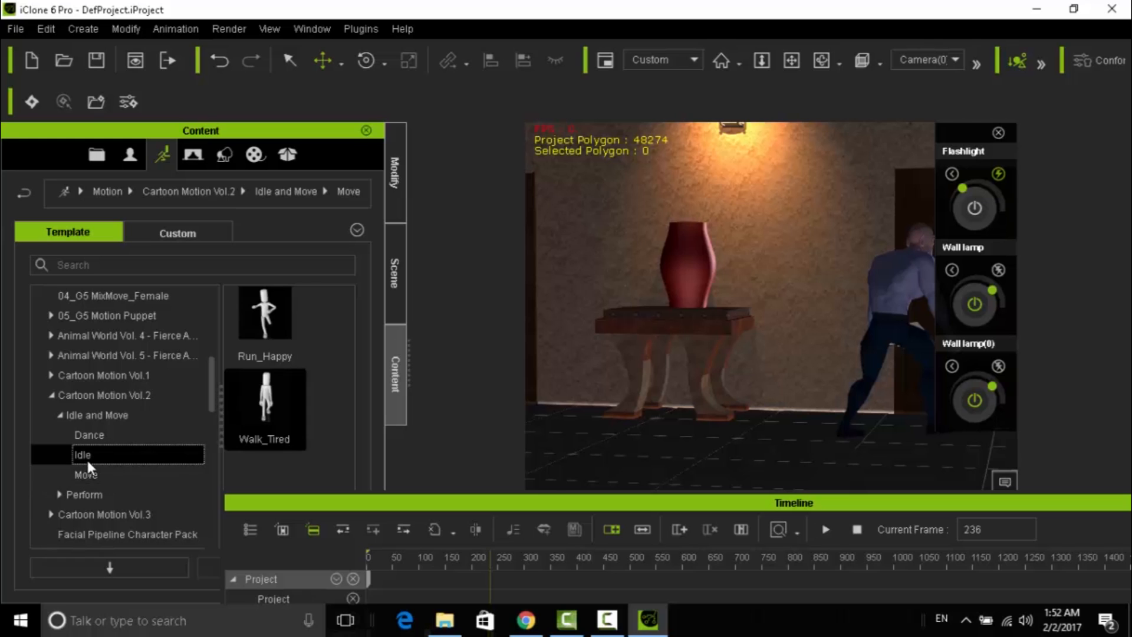
left_click_drag(321, 501, 415, 517)
left_click_drag(349, 411, 349, 514)
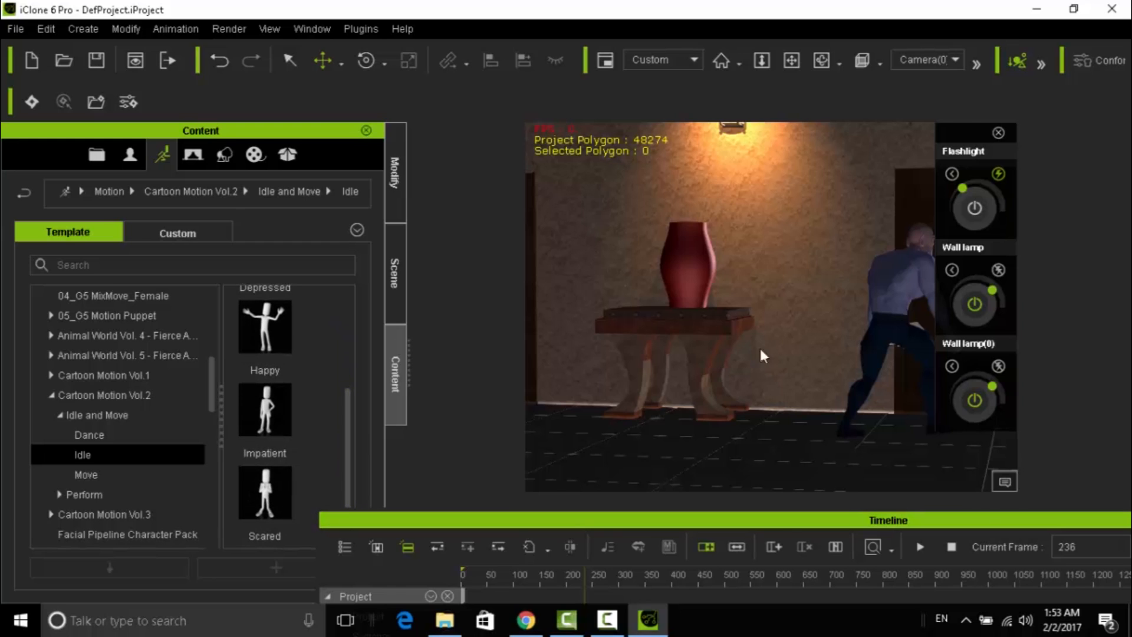
left_click(899, 270)
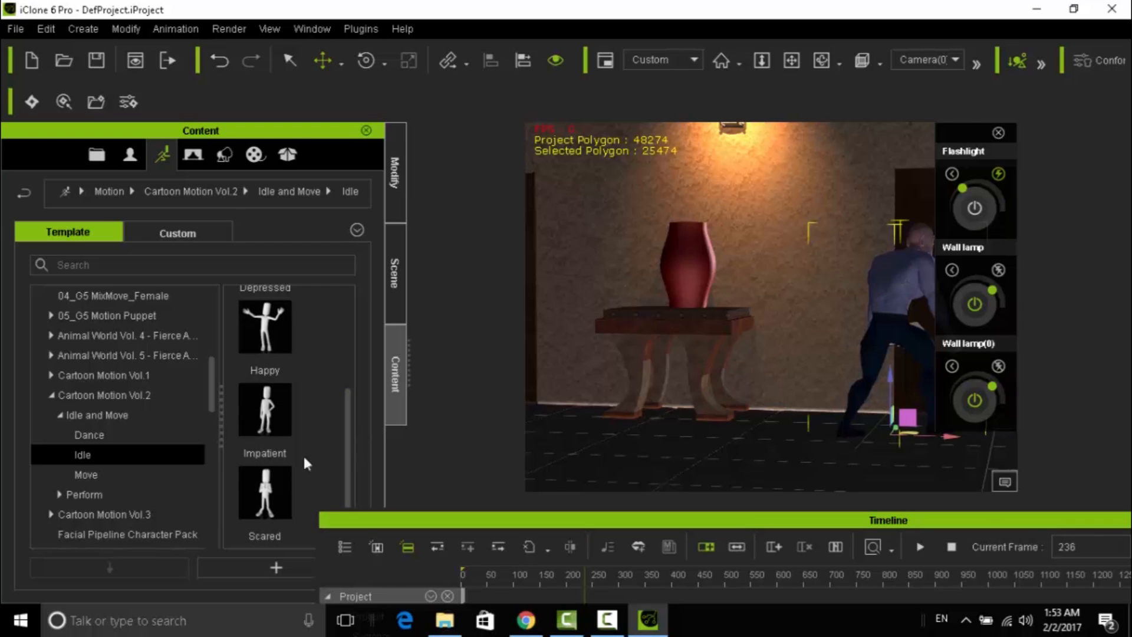
double_click(280, 486)
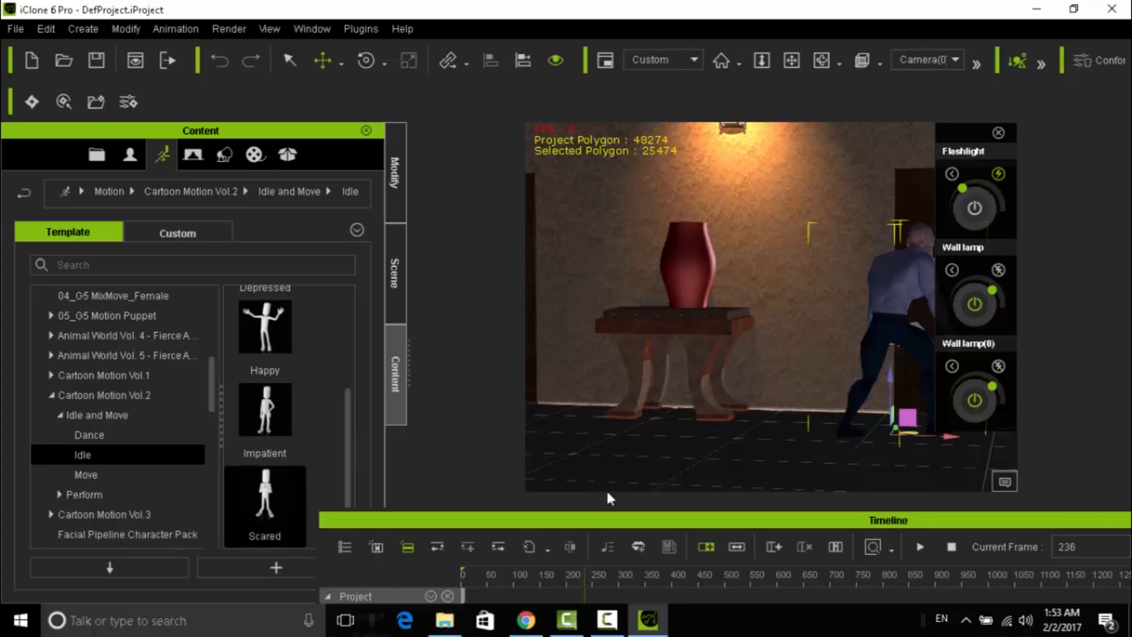
Step: Locate the Scared clip on the Athletic character's Motion track and move the playhead to frame 257
left_click_drag(586, 518, 452, 341)
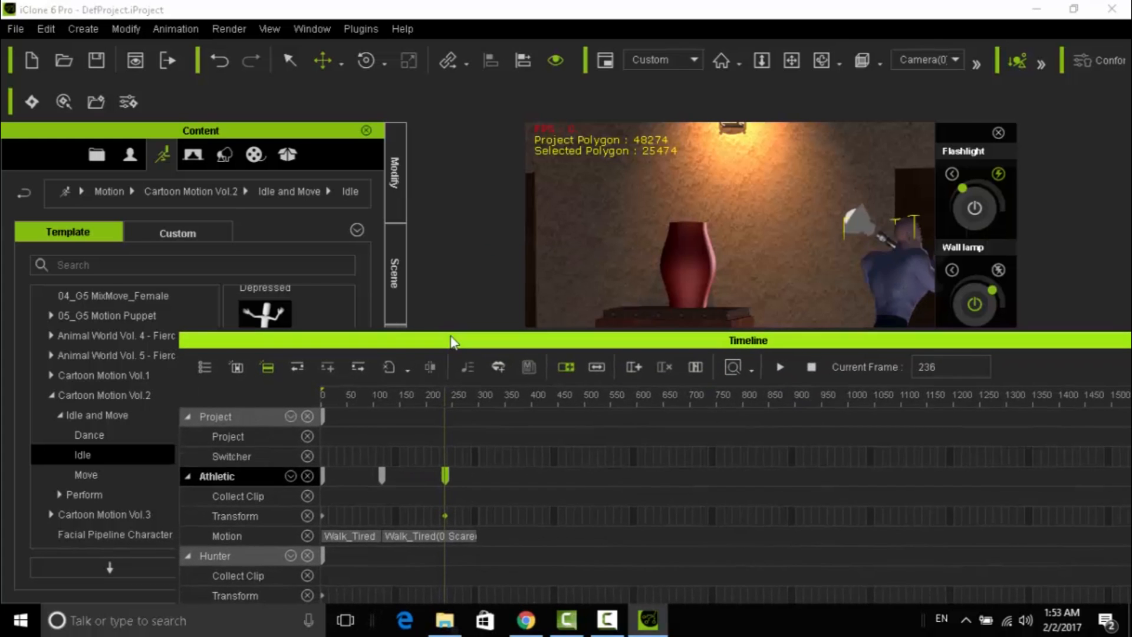
left_click(456, 536)
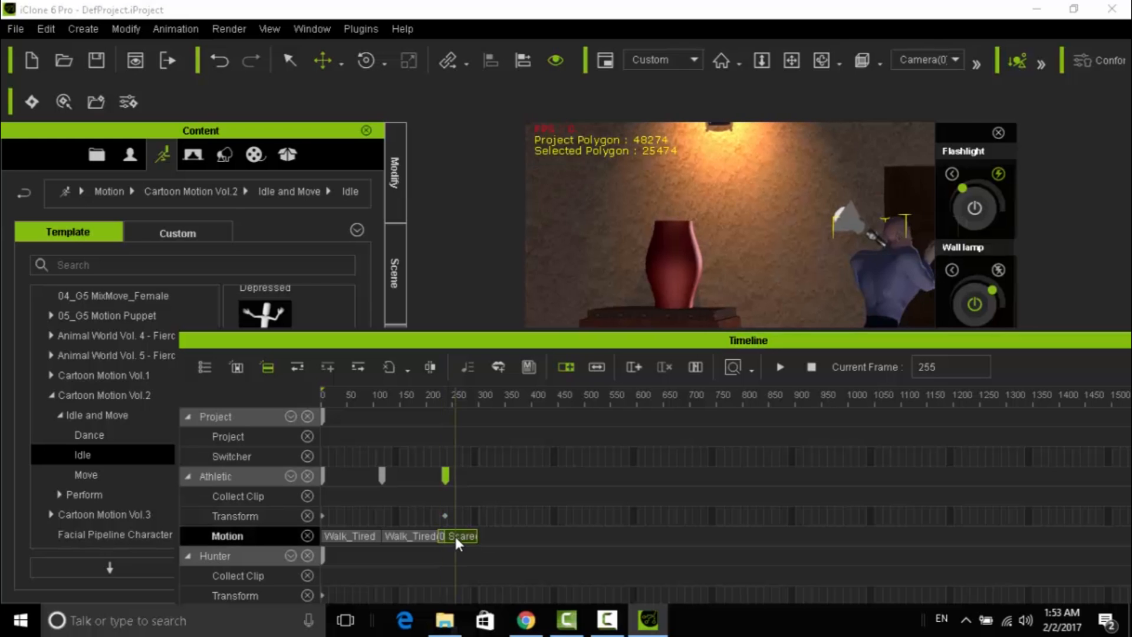
left_click_drag(525, 350, 544, 464)
mouse_move(476, 515)
left_mouse_down()
mouse_move(411, 518)
mouse_move(480, 520)
left_mouse_up()
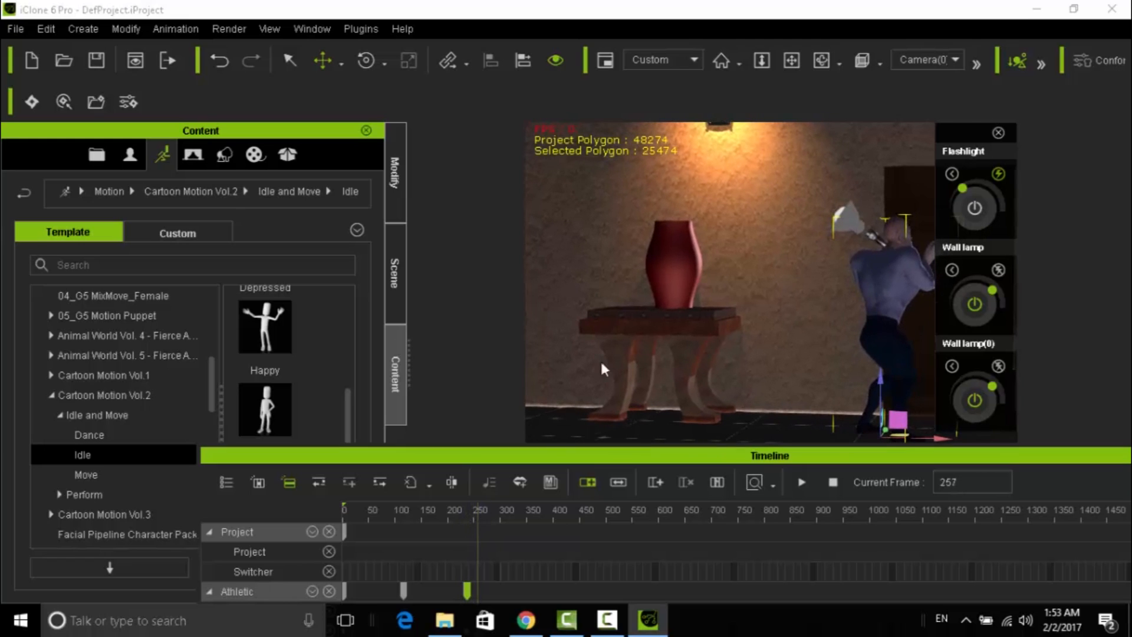
Step: Switch to the Preview camera and frame the Athletic character's upper body closely from behind at the door
left_click(922, 62)
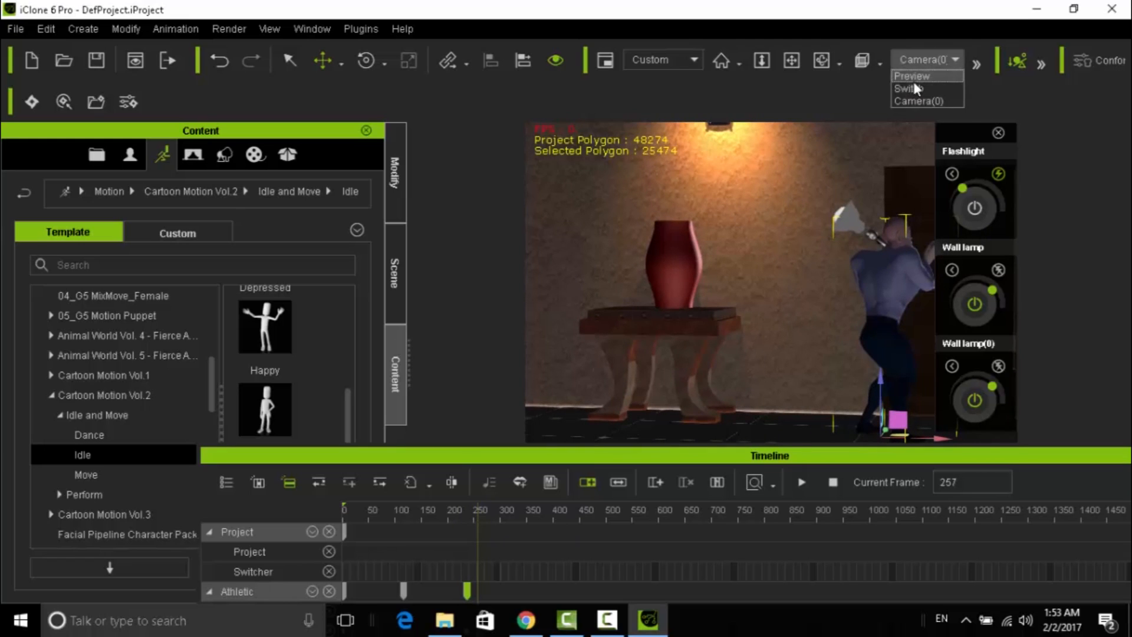
left_click(914, 76)
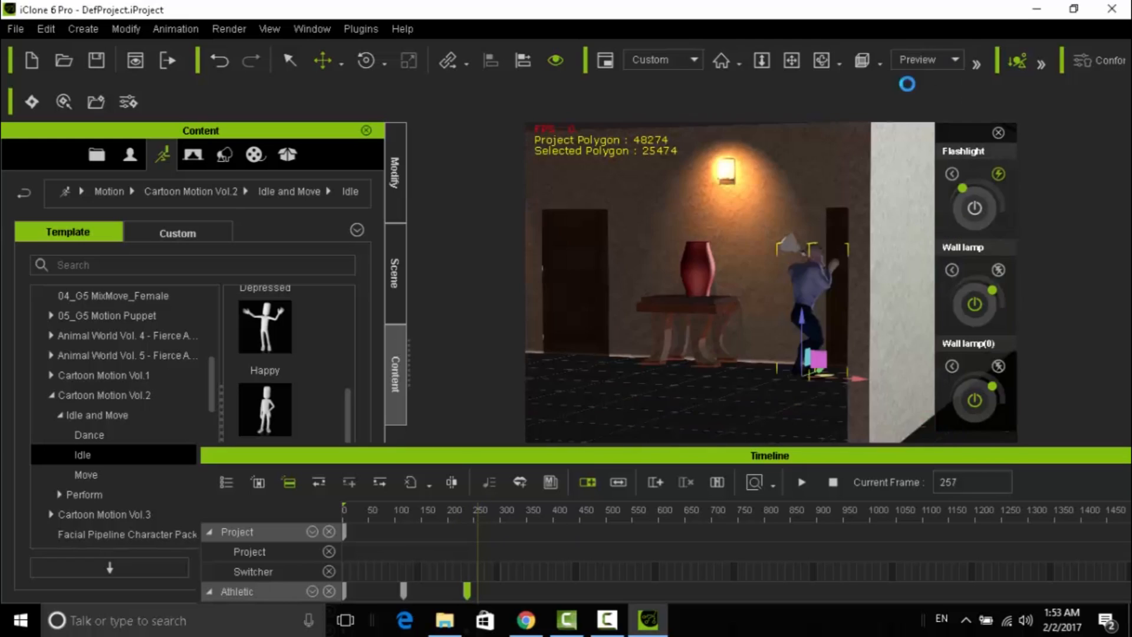
left_click(830, 65)
left_click_drag(774, 402, 801, 321)
scroll(801, 315, "up", 5)
left_click_drag(761, 254, 804, 347)
scroll(781, 318, "up", 1)
scroll(781, 317, "up", 3)
left_click(792, 60)
left_click_drag(806, 215, 688, 290)
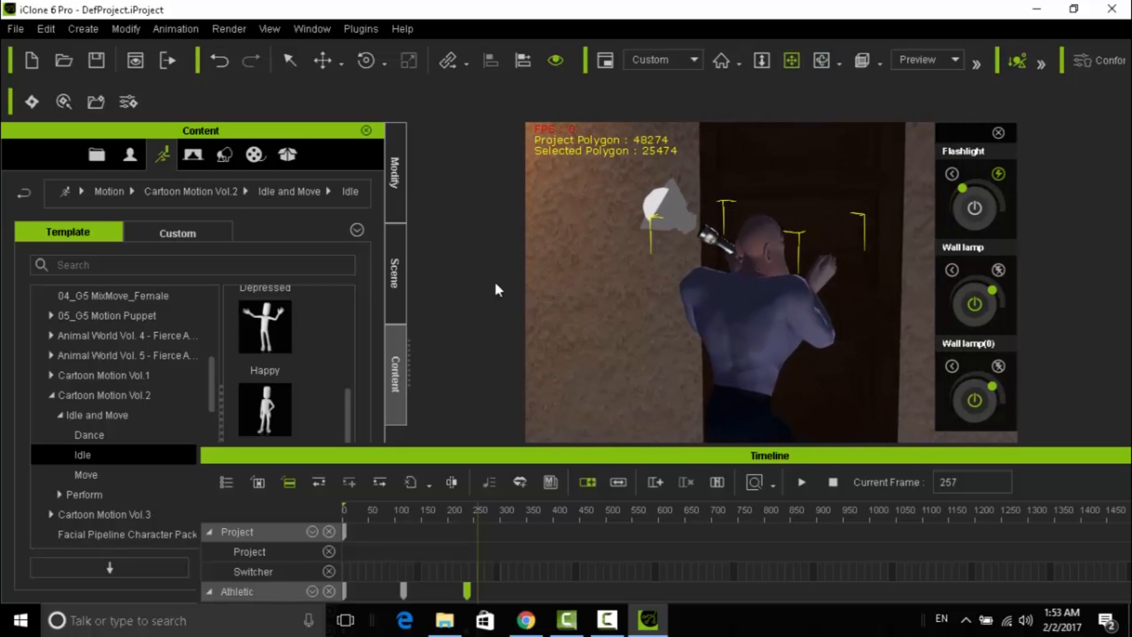
Step: Open Edit Motion Layer for the Athletic character and rotate his left shoulder slightly at frame 257
left_click(394, 176)
left_click(50, 153)
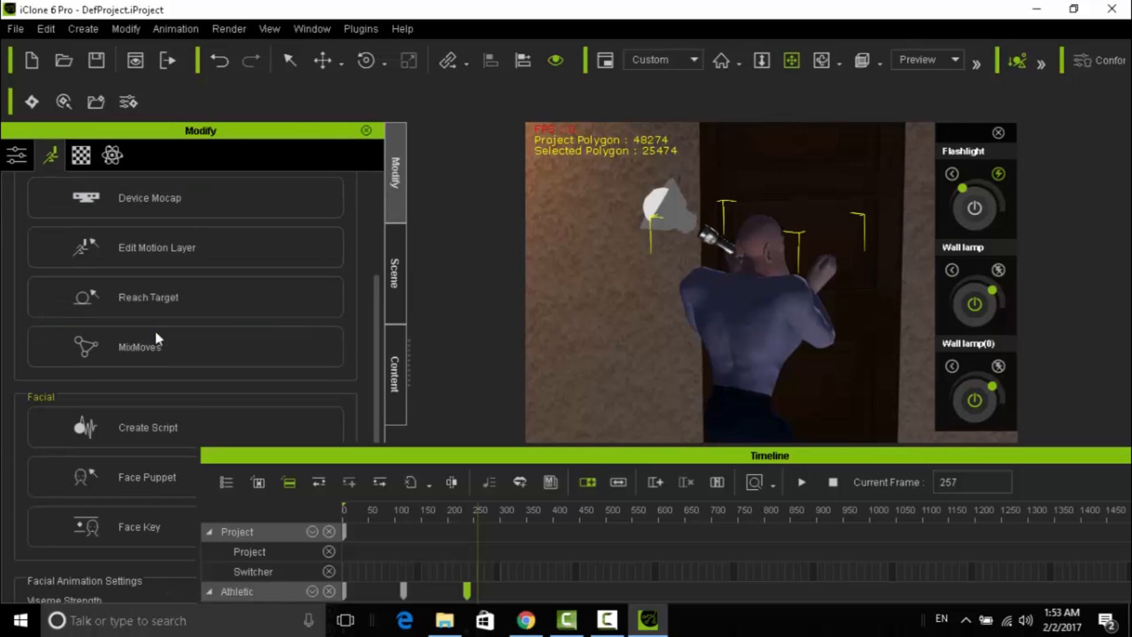
left_click(127, 239)
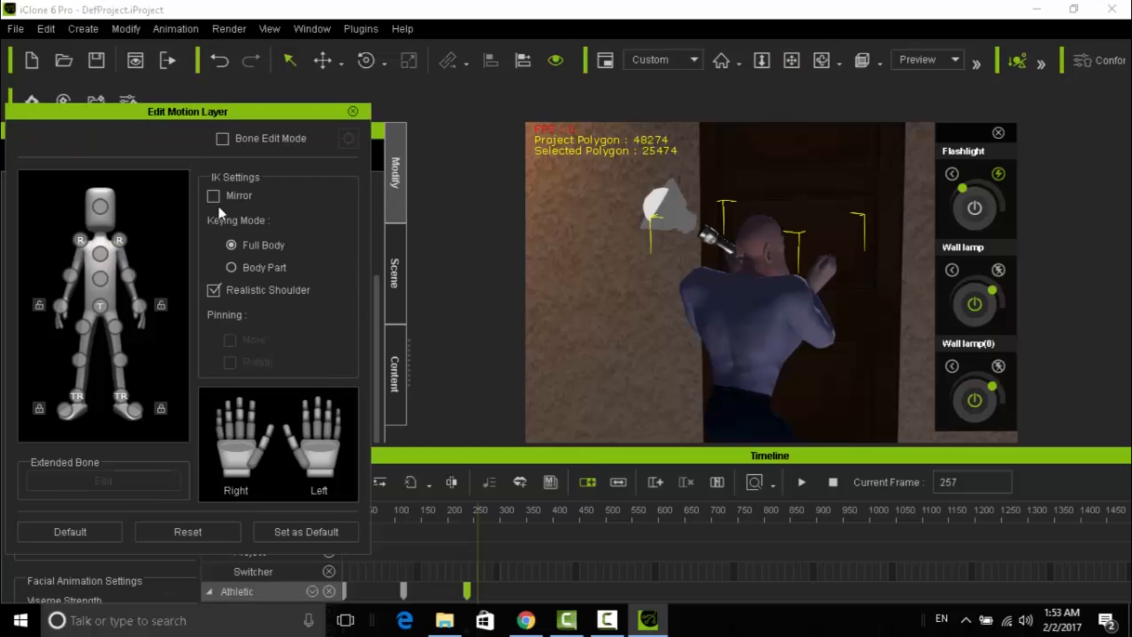
left_click(120, 240)
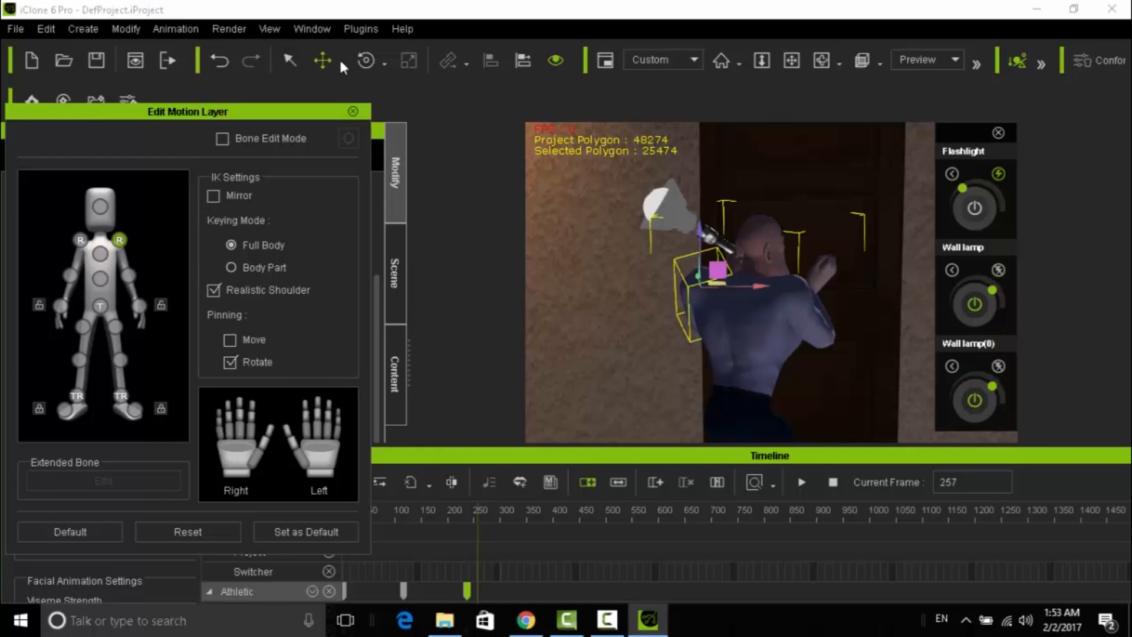
left_click(366, 60)
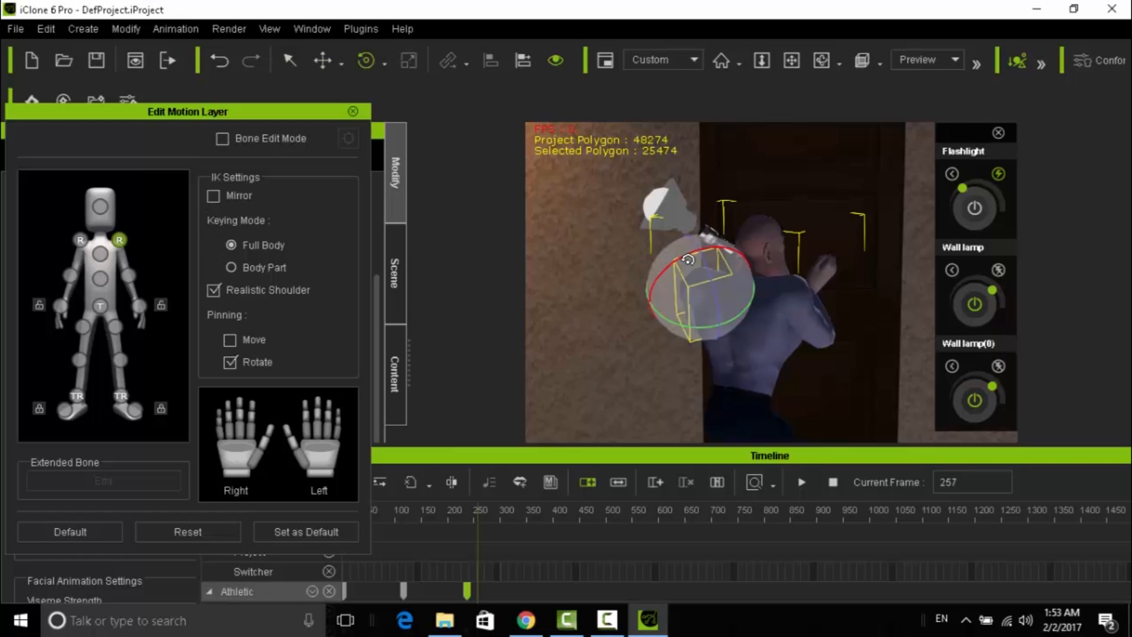
left_click_drag(683, 256, 689, 228)
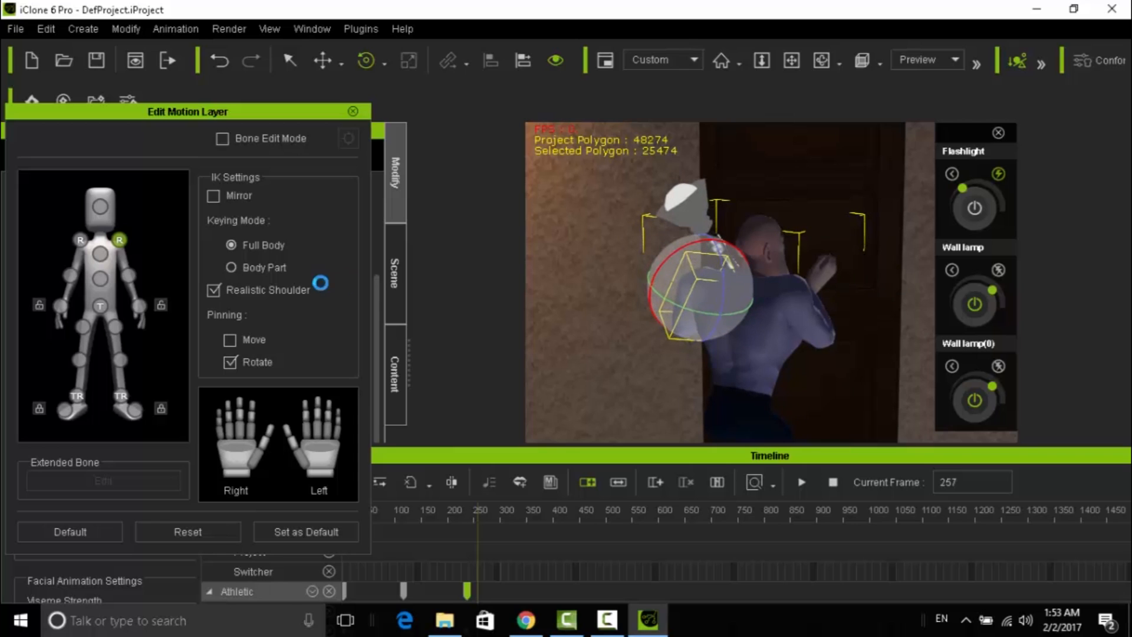
Step: Rotate the left forearm to lower the flashlight to waist height and the right forearm to bring that hand down
left_click(129, 275)
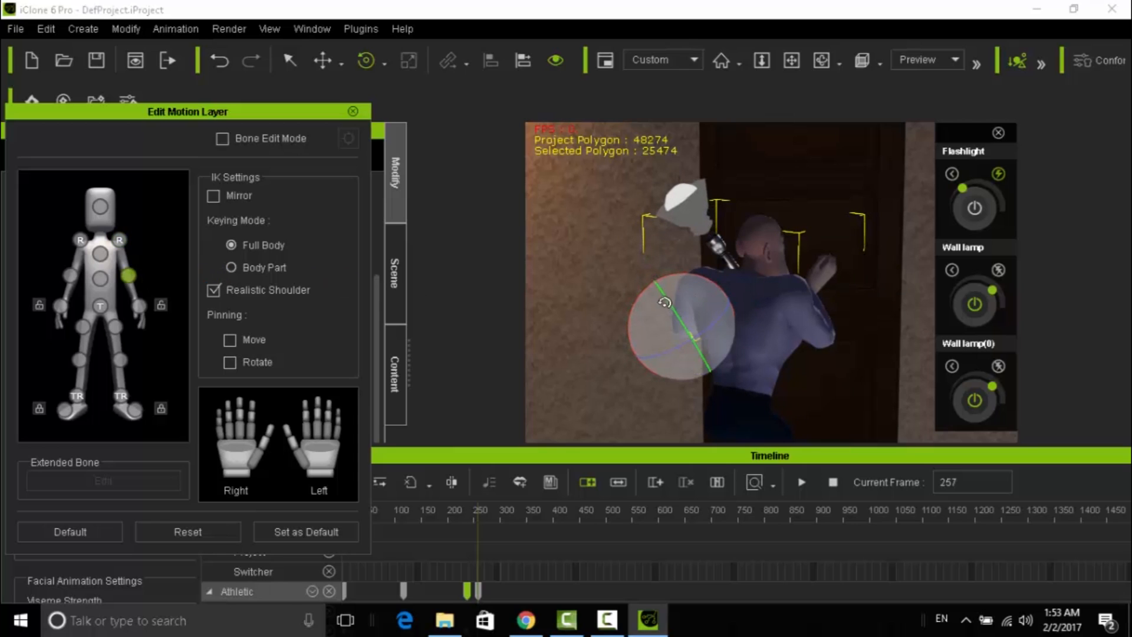
left_click_drag(665, 283, 749, 264)
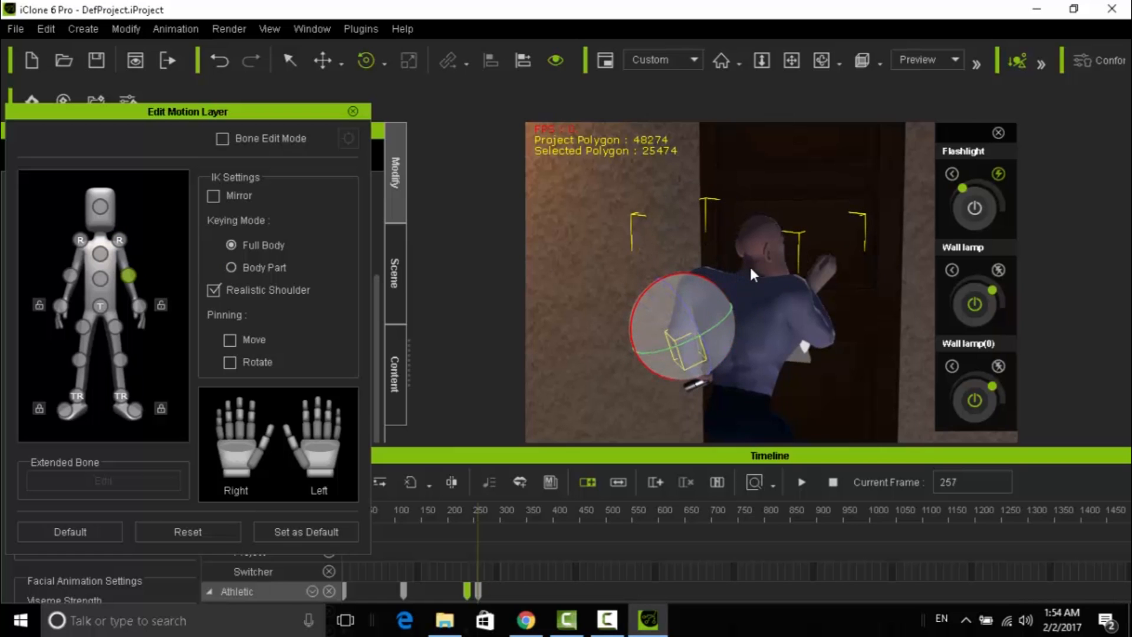
left_click_drag(689, 352, 714, 341)
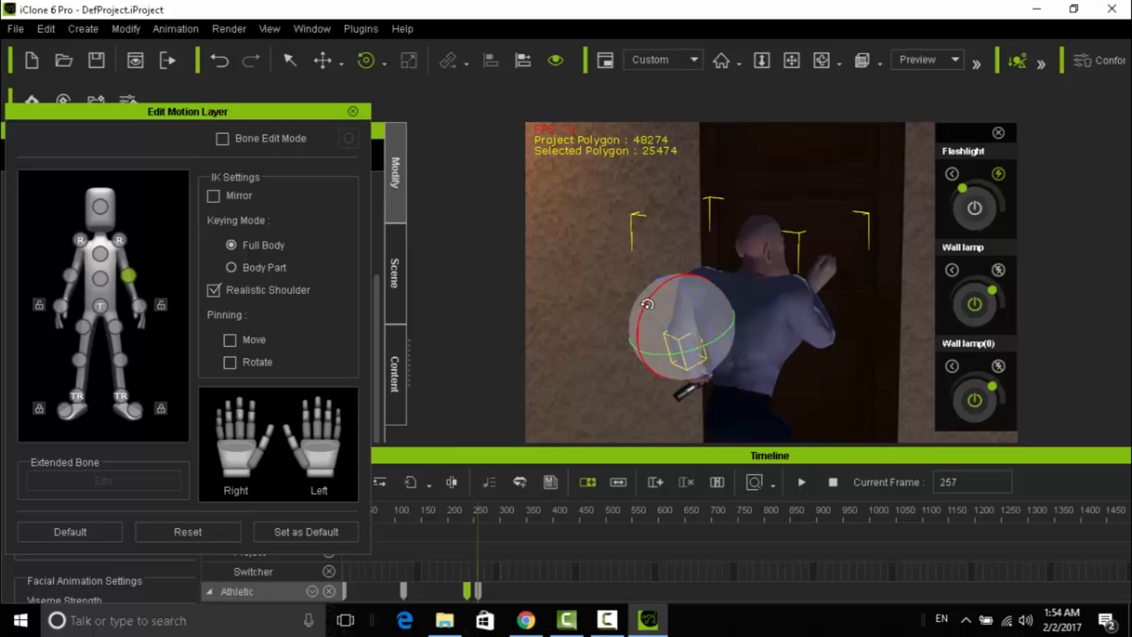
left_click_drag(656, 295, 660, 291)
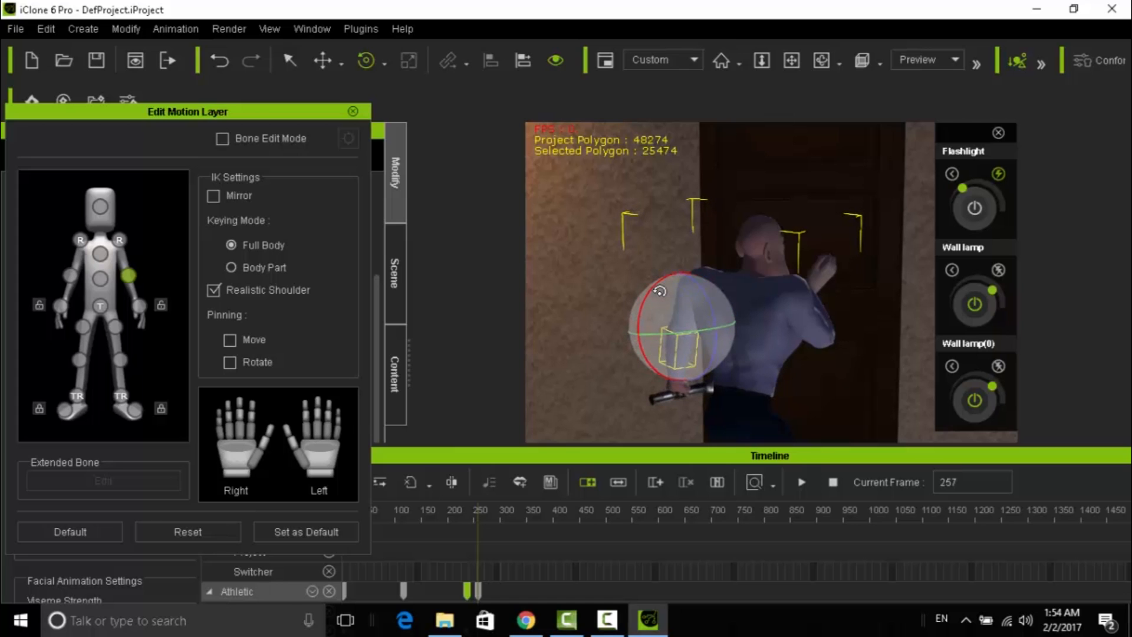
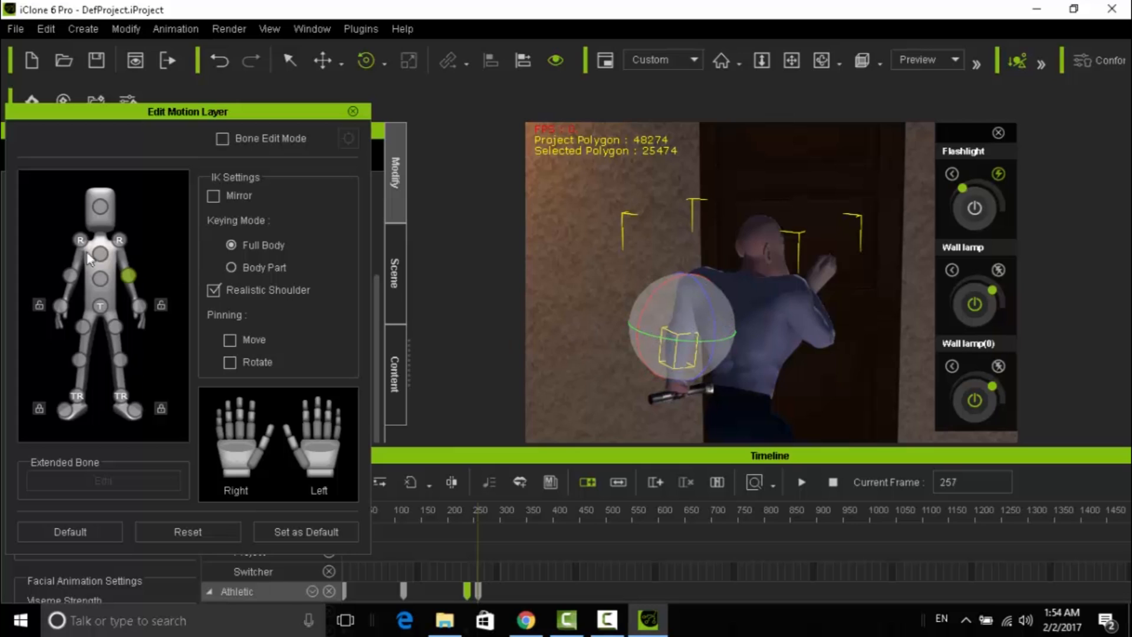
left_click(69, 275)
left_click_drag(828, 319, 810, 270)
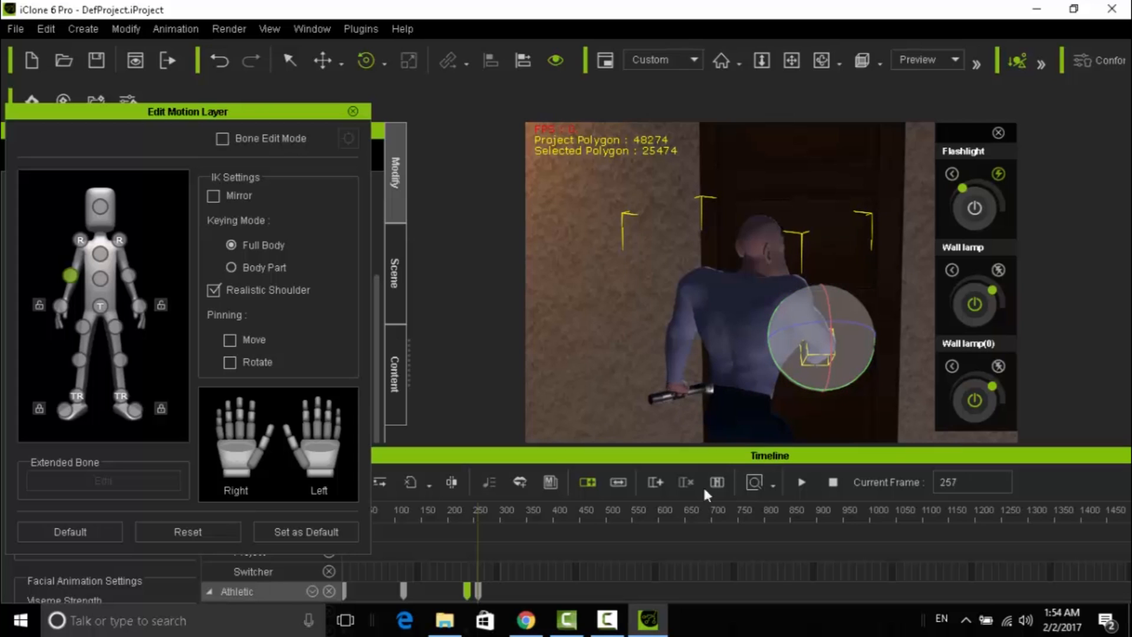
Step: Play the animation from the start to review the edited arm pose, pausing at frame 279
left_click(837, 481)
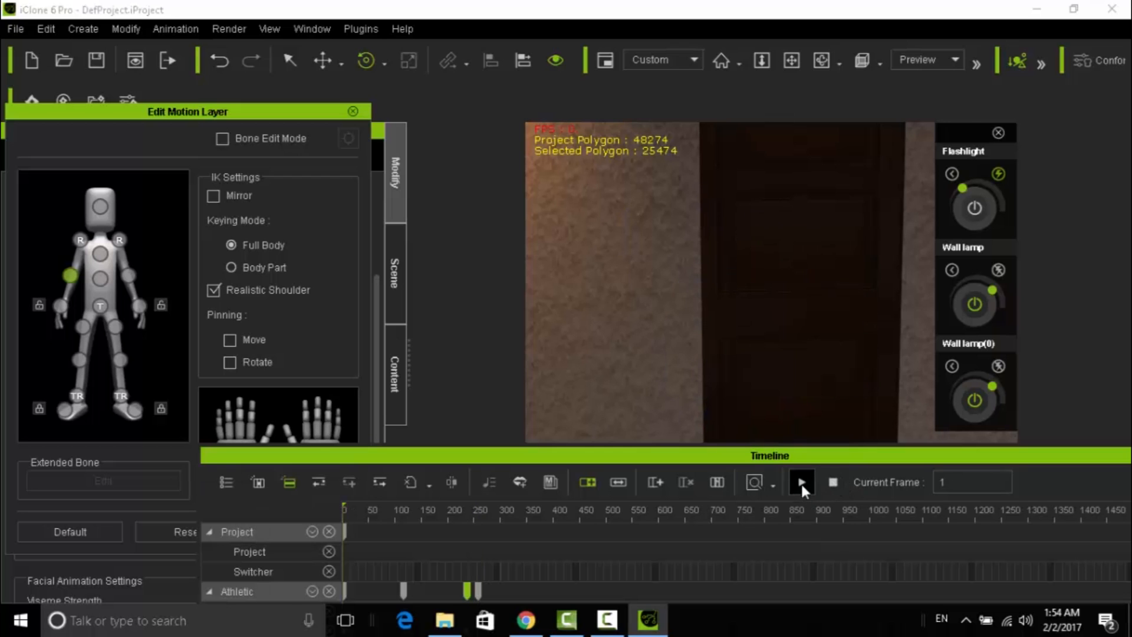
left_click(802, 483)
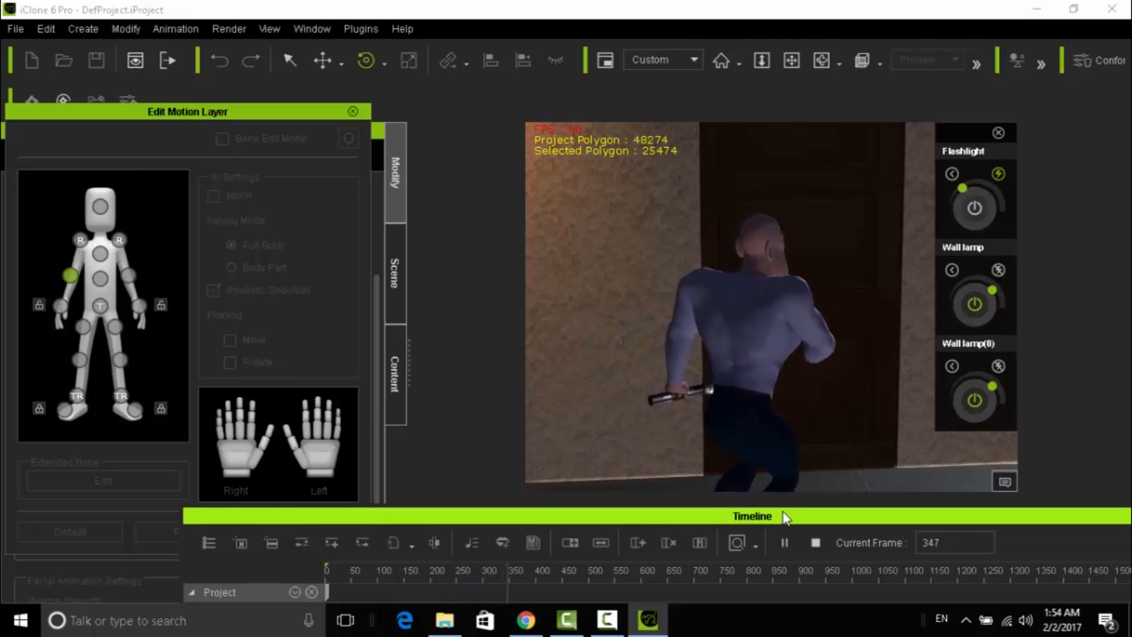
left_click(813, 542)
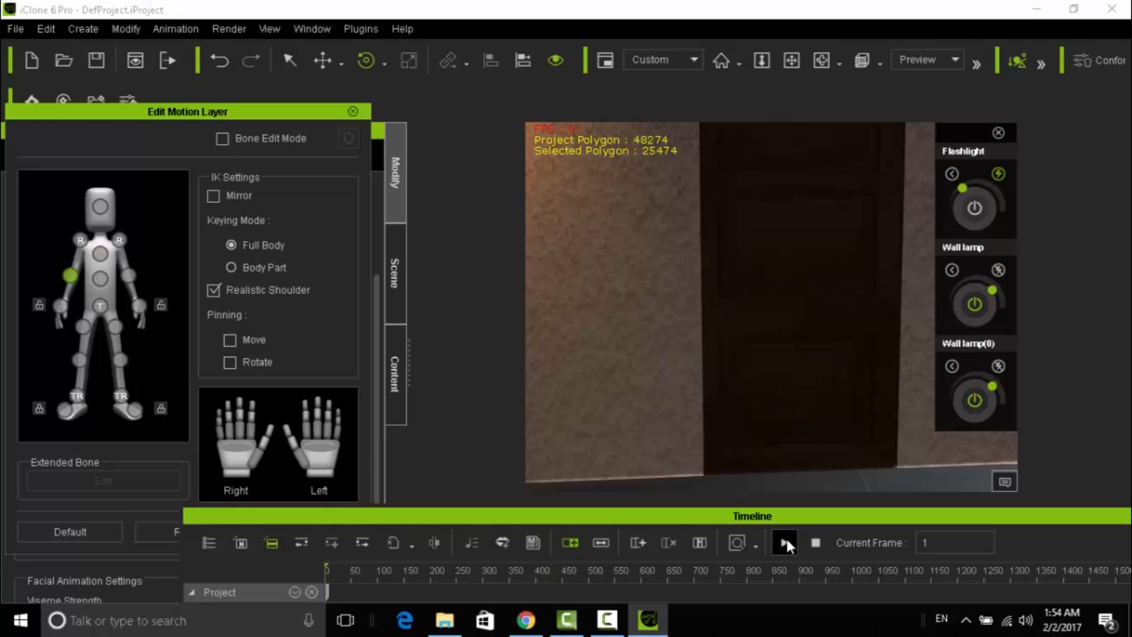
left_click(786, 537)
left_click(785, 540)
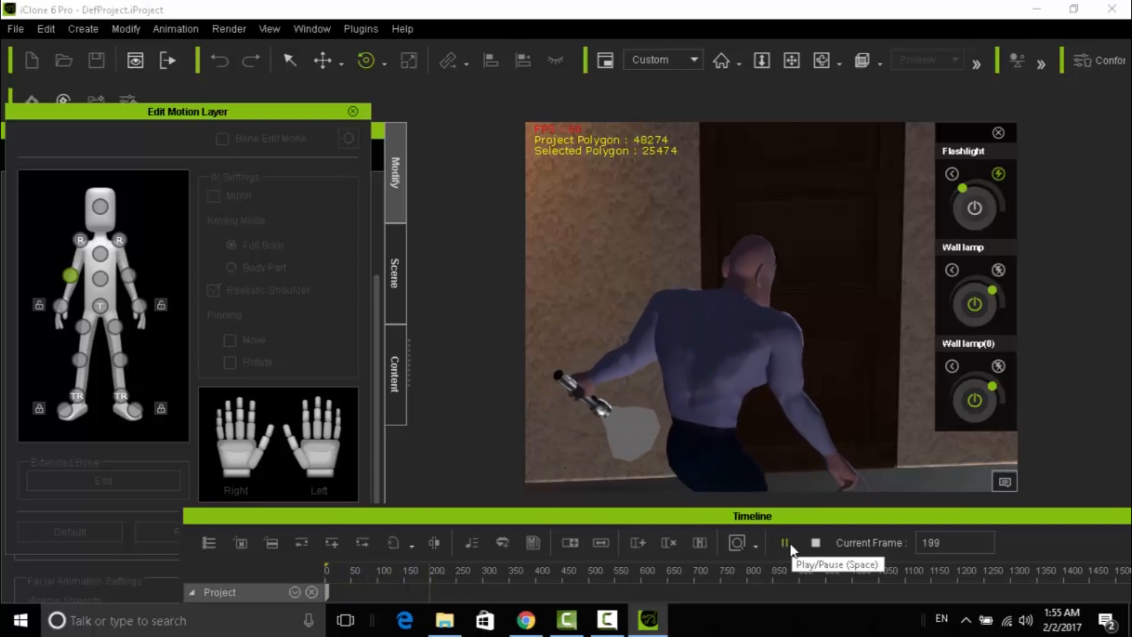
left_click(789, 540)
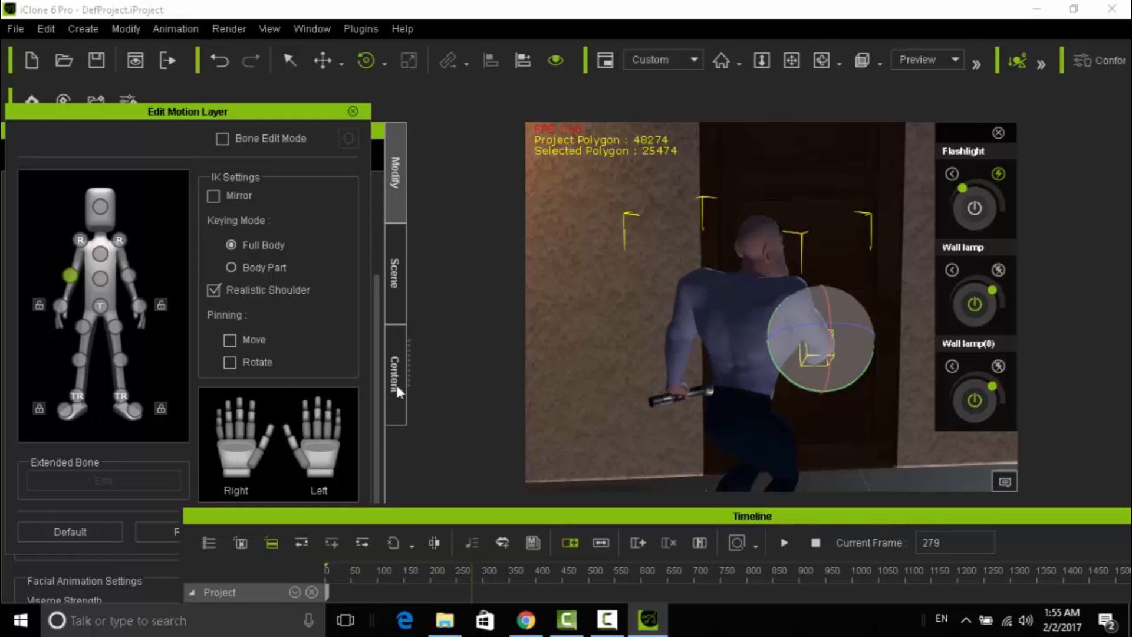
Step: Add a Transform keyframe for the Athletic character at frame 272
left_click_drag(530, 517, 487, 347)
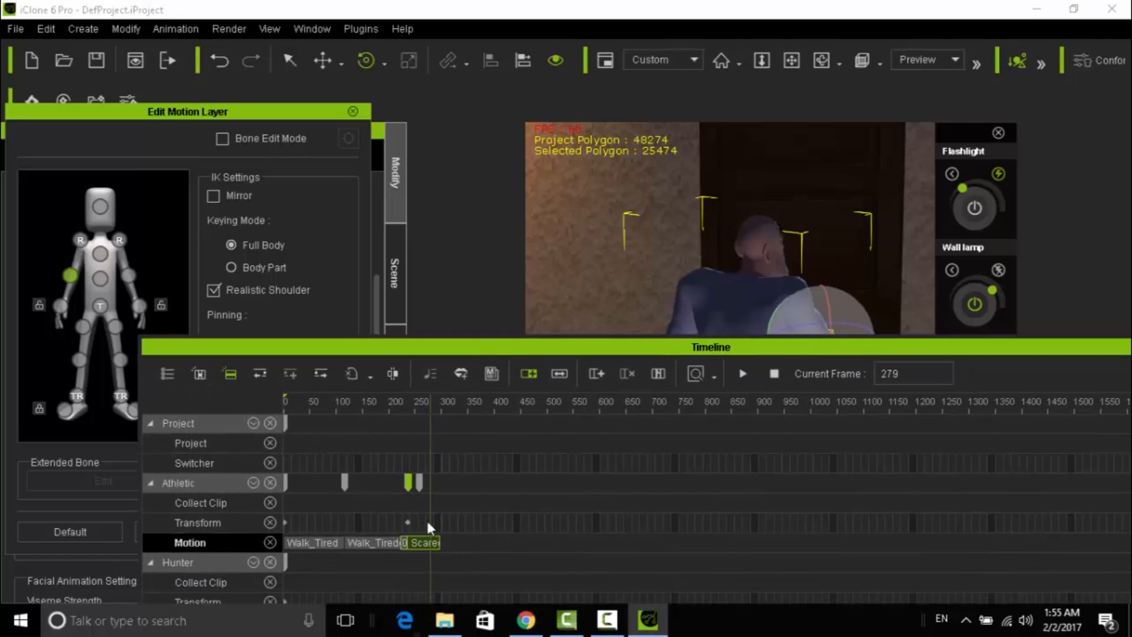
left_click(426, 518)
right_click(426, 518)
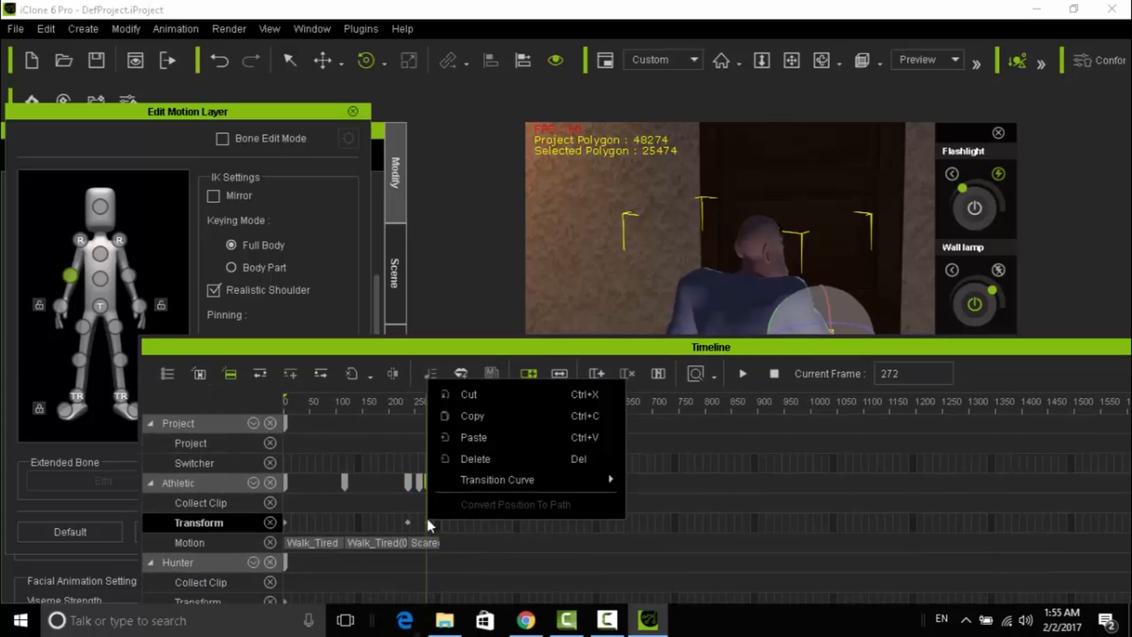
left_click(424, 345)
Step: Add another Transform keyframe for the Athletic character at frame 332, past the end of the Scared clip
left_click(429, 429)
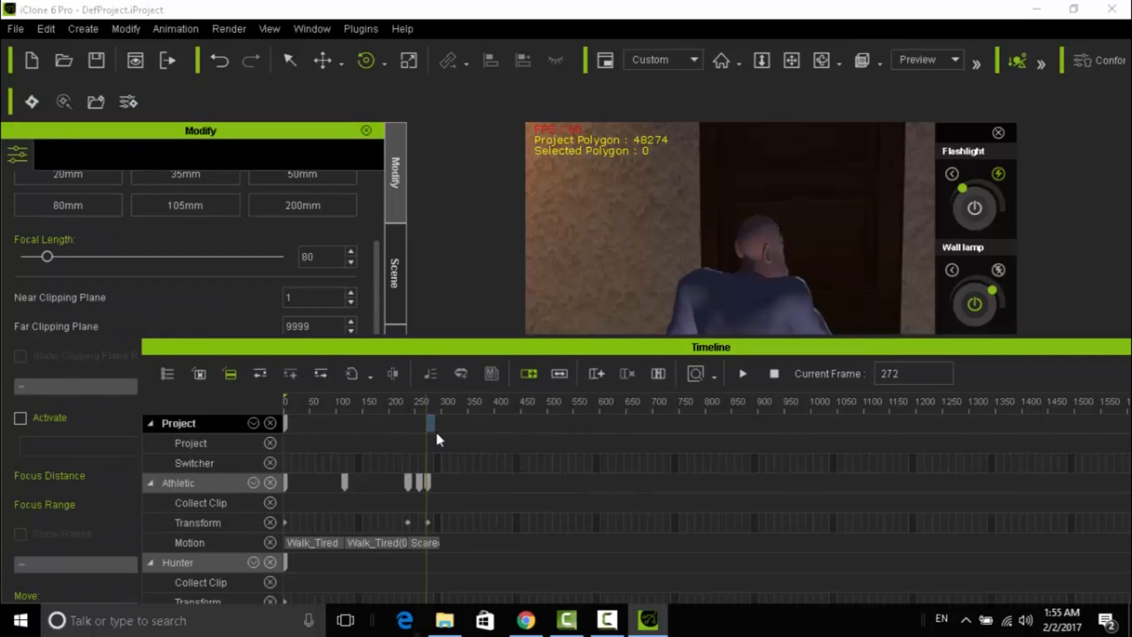
left_click(442, 436)
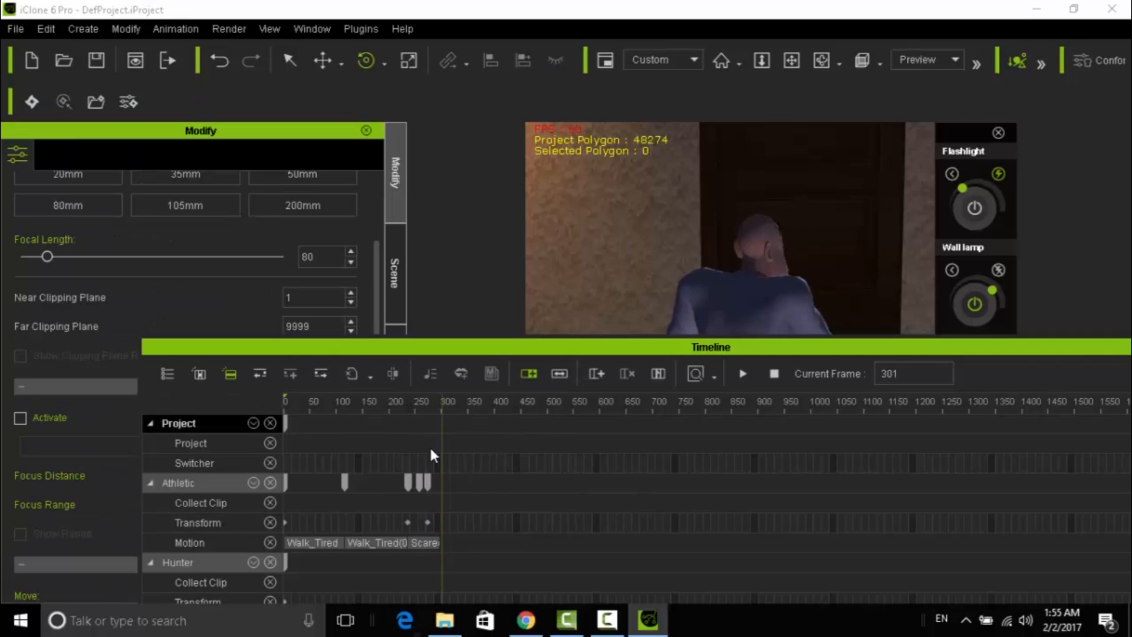
left_click(459, 421)
double_click(458, 518)
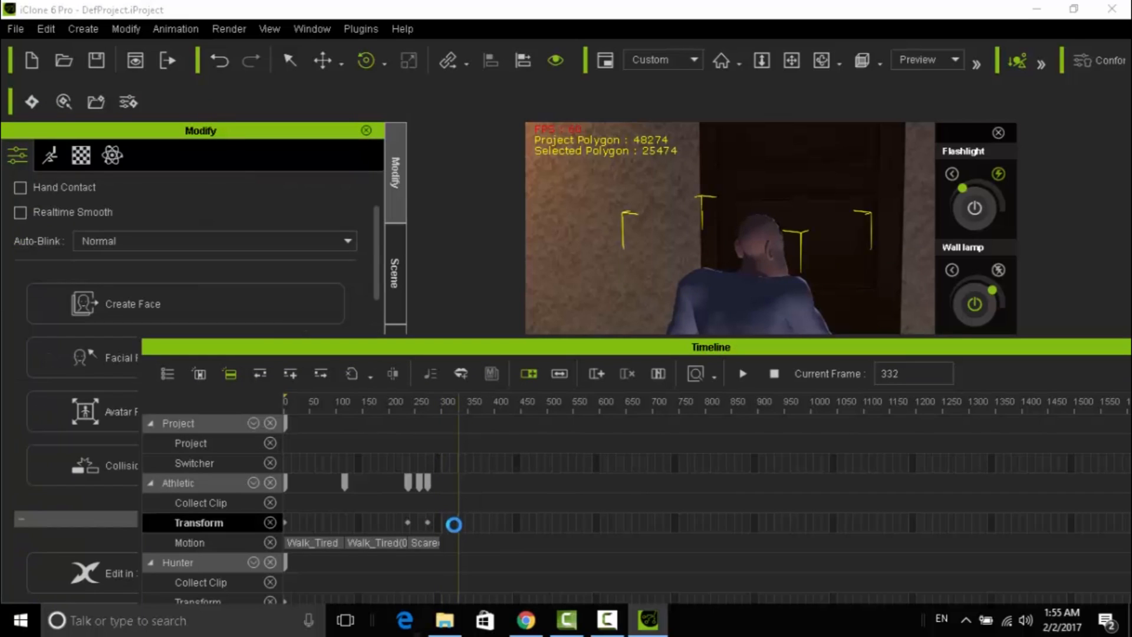
Step: At frame 346, open the Athletic character's motion layer for editing, then rotate his hip slightly and his waist to turn the torso
left_click(464, 407)
left_click_drag(544, 345, 557, 499)
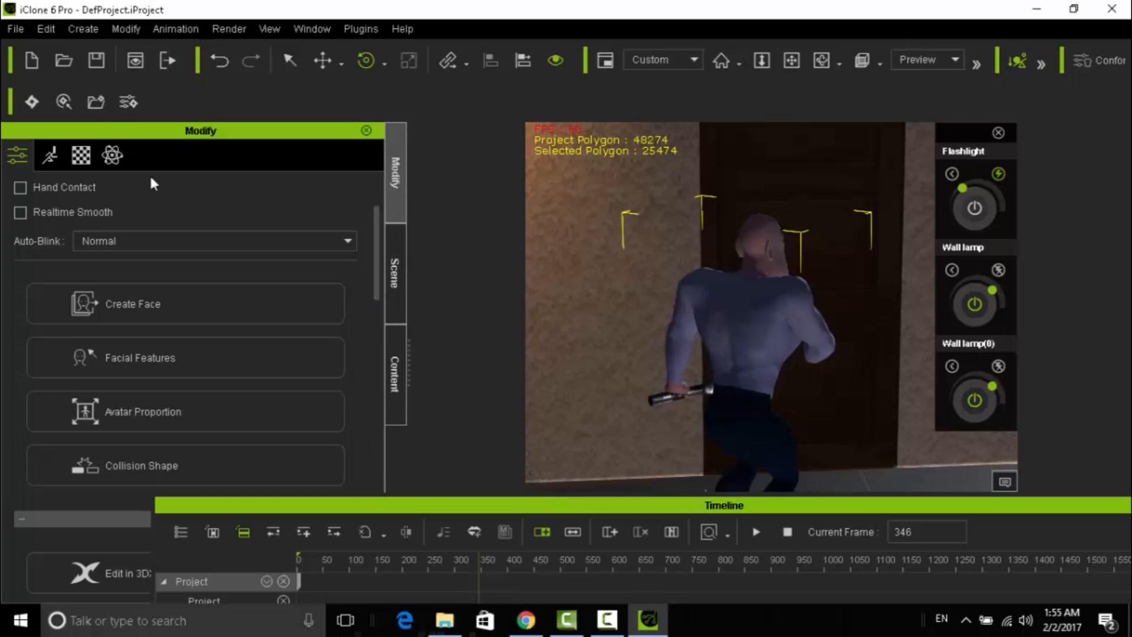
left_click(56, 165)
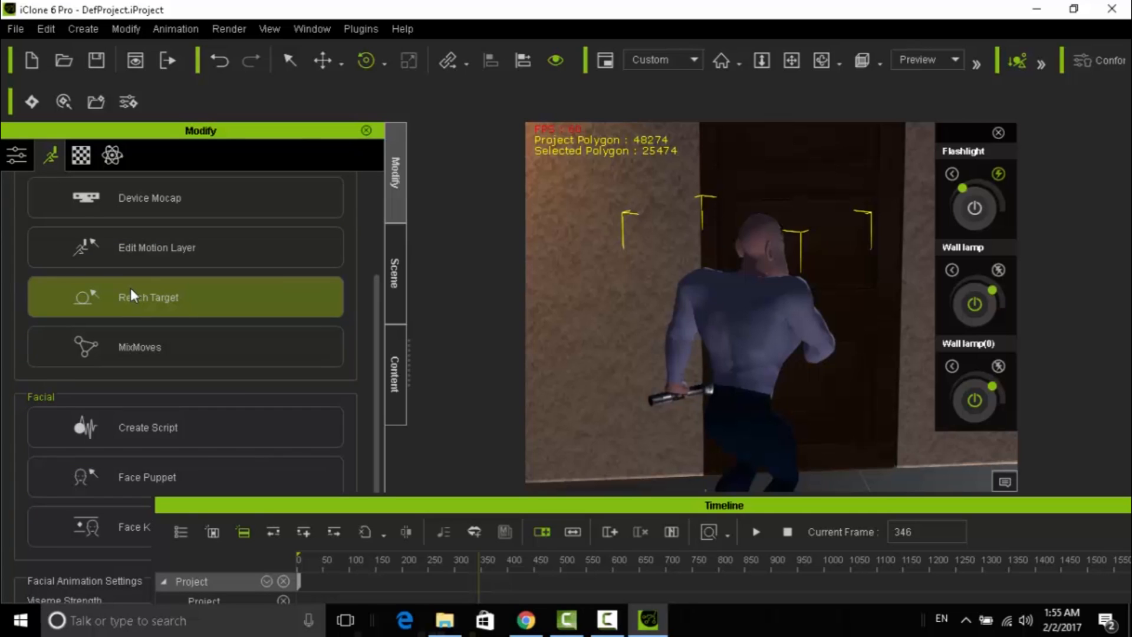
scroll(130, 288, "up", 3)
left_click(122, 397)
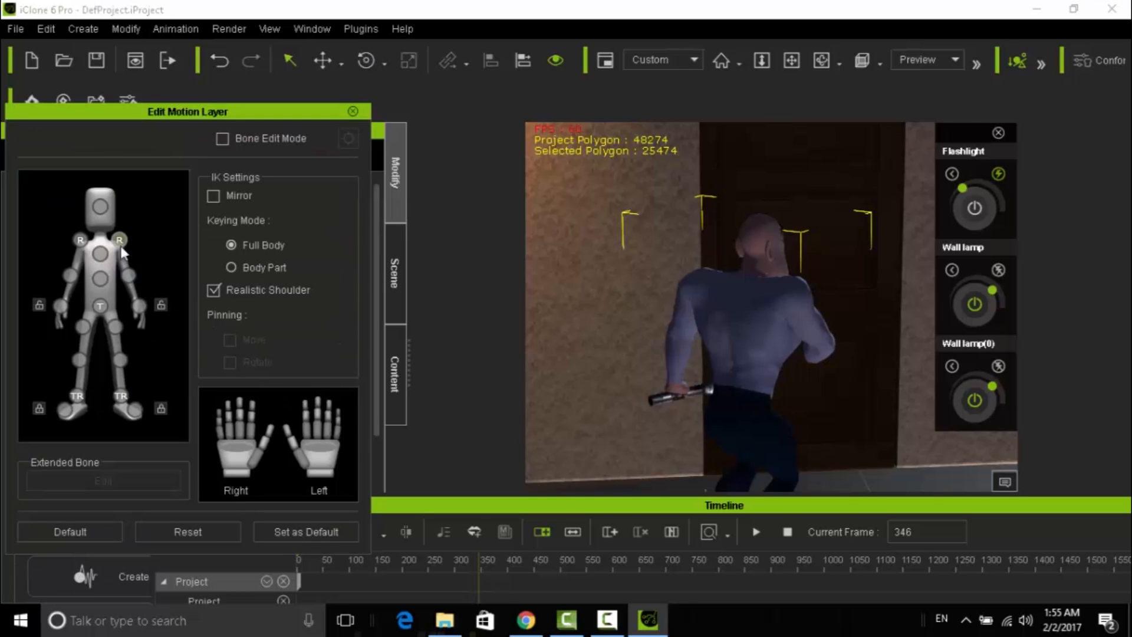
left_click(79, 241)
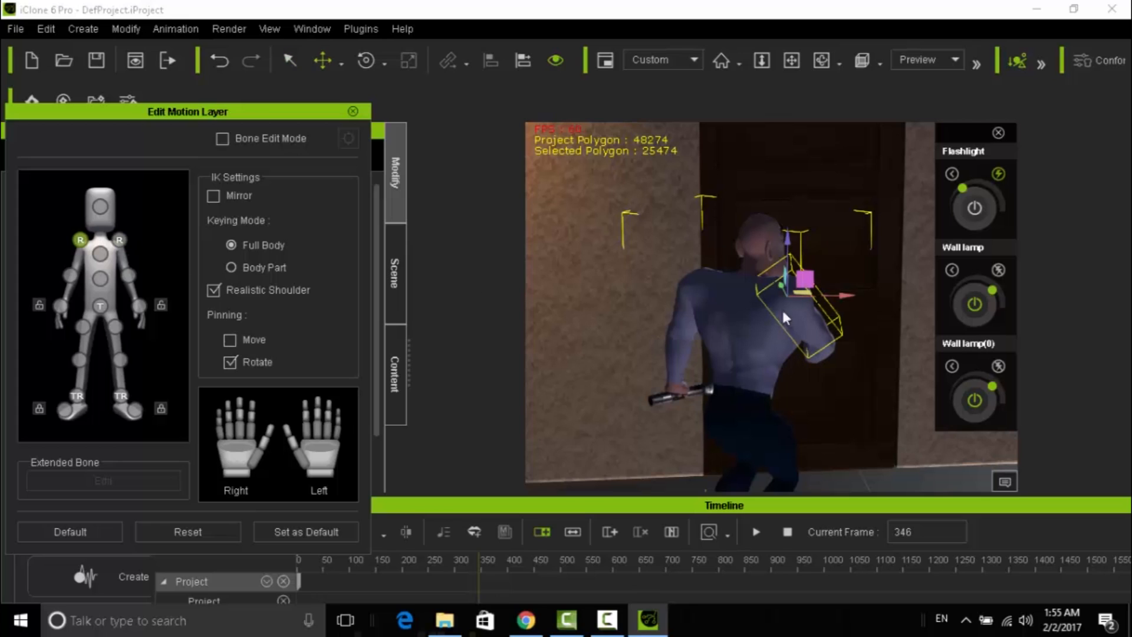
left_click(99, 305)
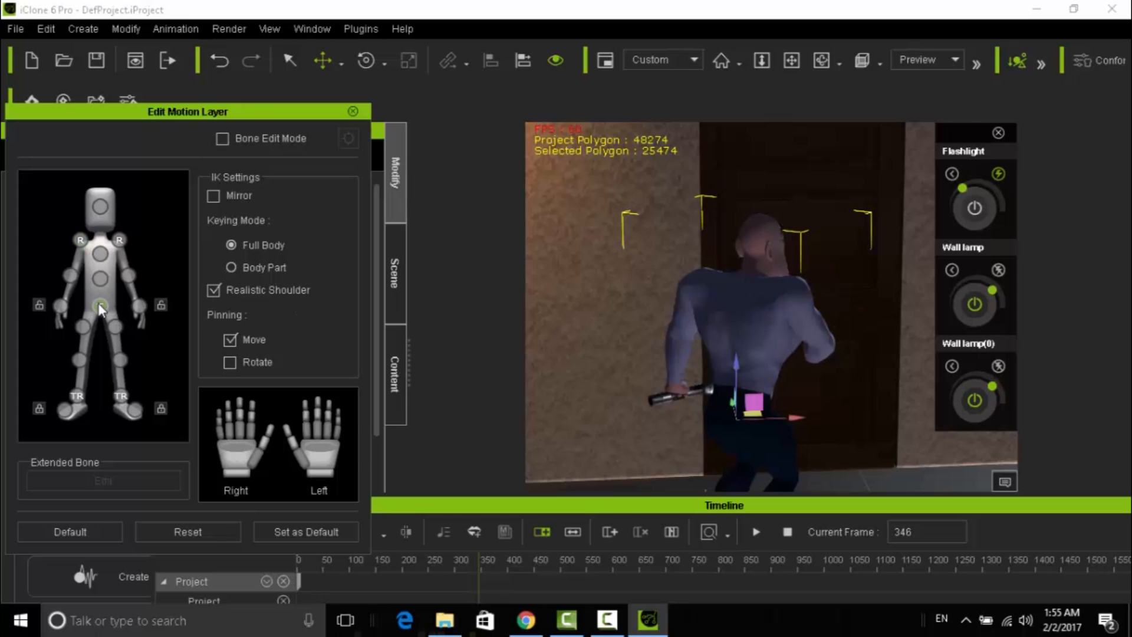
left_click(365, 61)
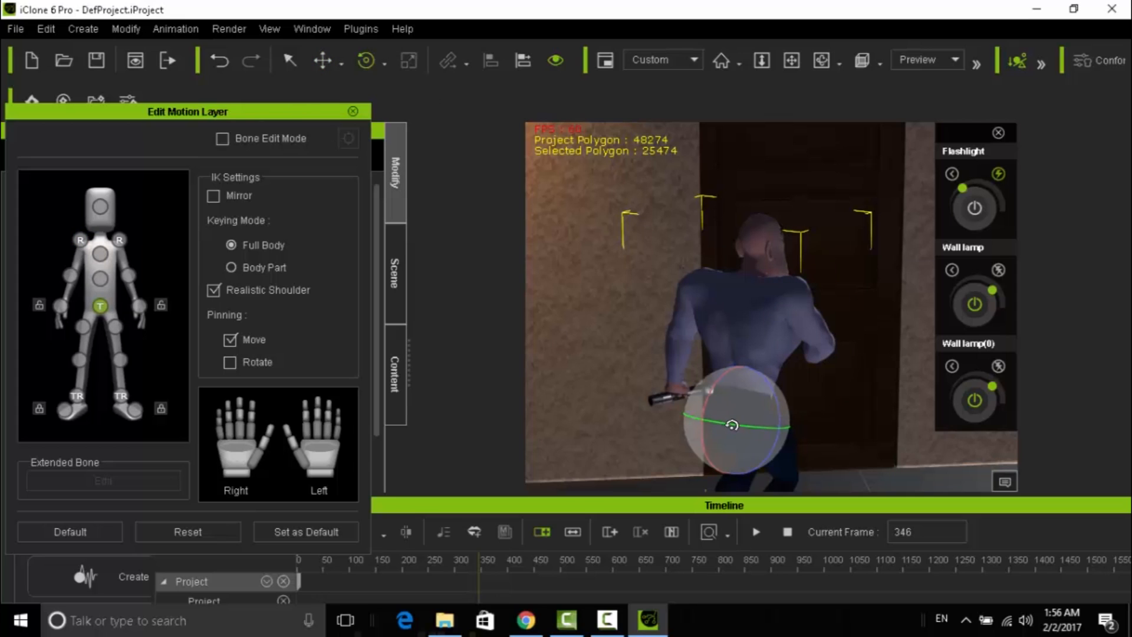
mouse_move(737, 426)
left_mouse_down()
mouse_move(757, 425)
mouse_move(733, 423)
left_mouse_up()
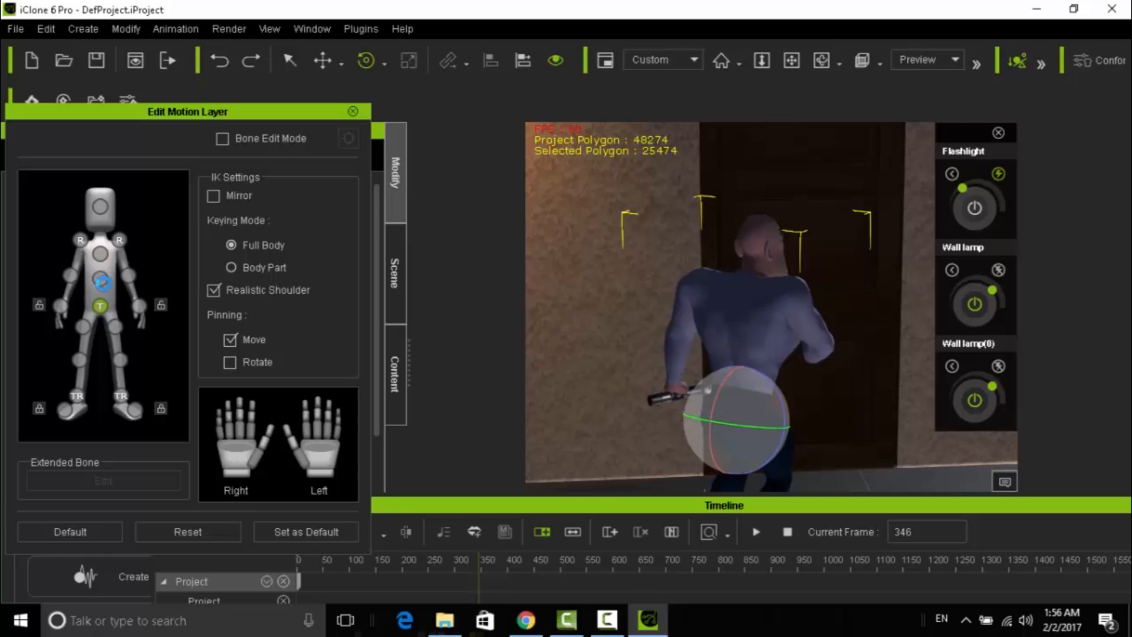
left_click(99, 277)
left_click_drag(754, 391, 774, 394)
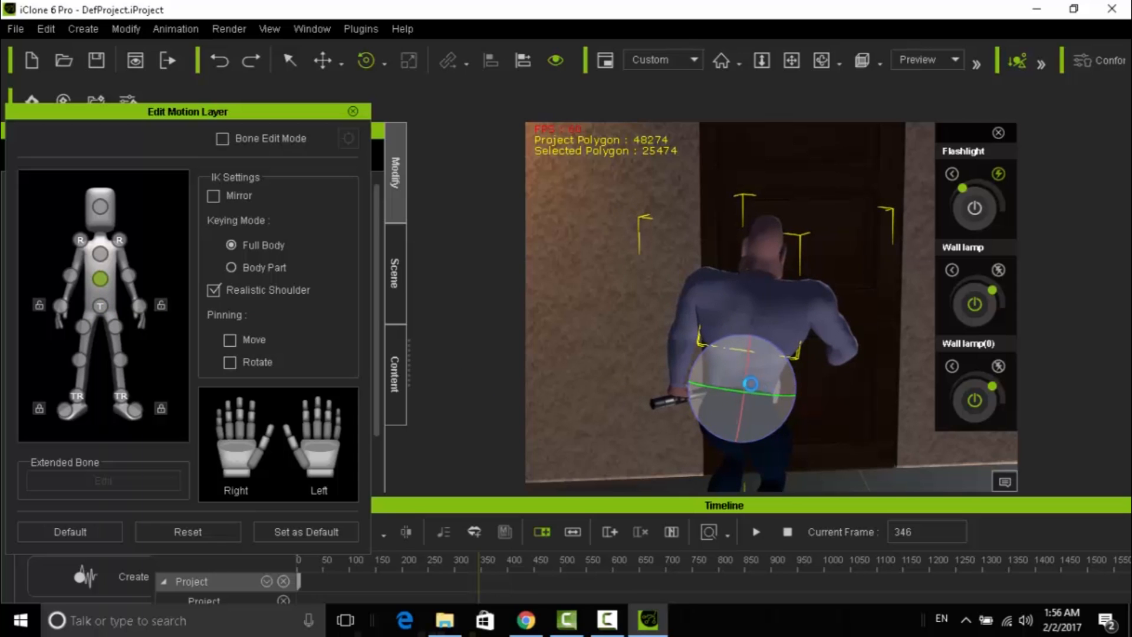
Step: Rotate the Athletic character's right upper arm in the motion layer at frame 346 to adjust how the arm is held
left_click(81, 241)
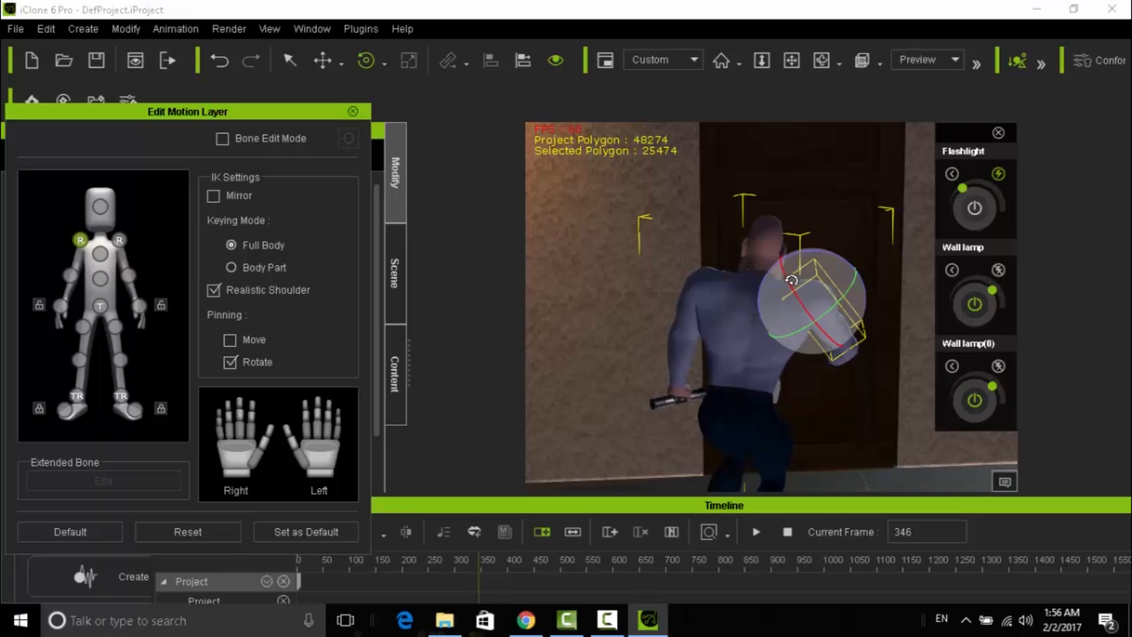
left_click_drag(799, 299, 801, 302)
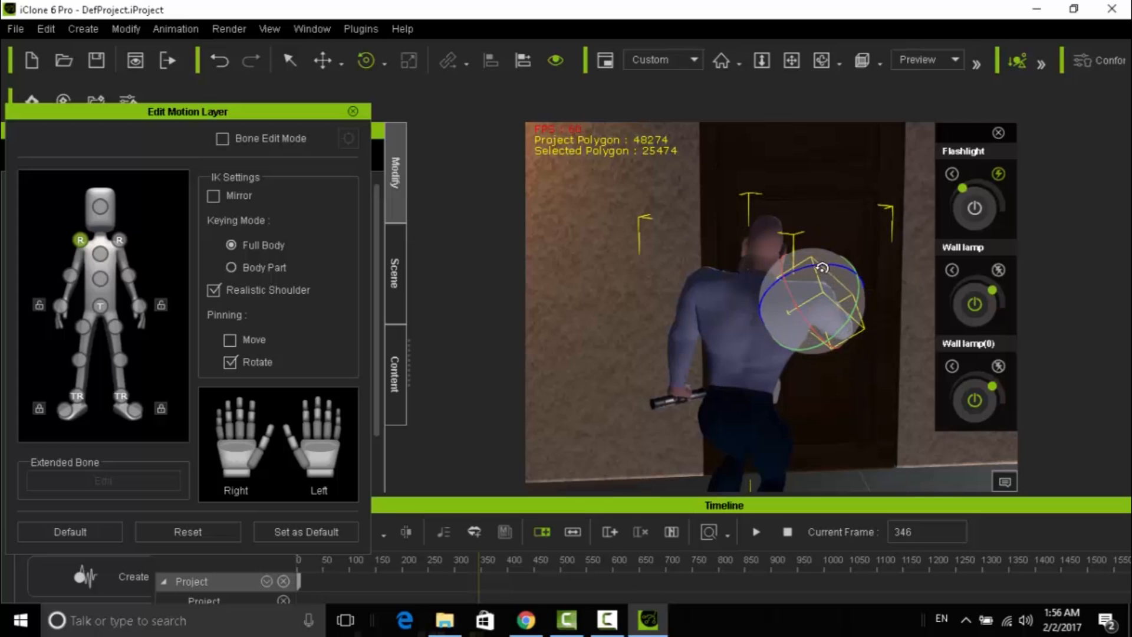
left_click_drag(824, 268, 828, 268)
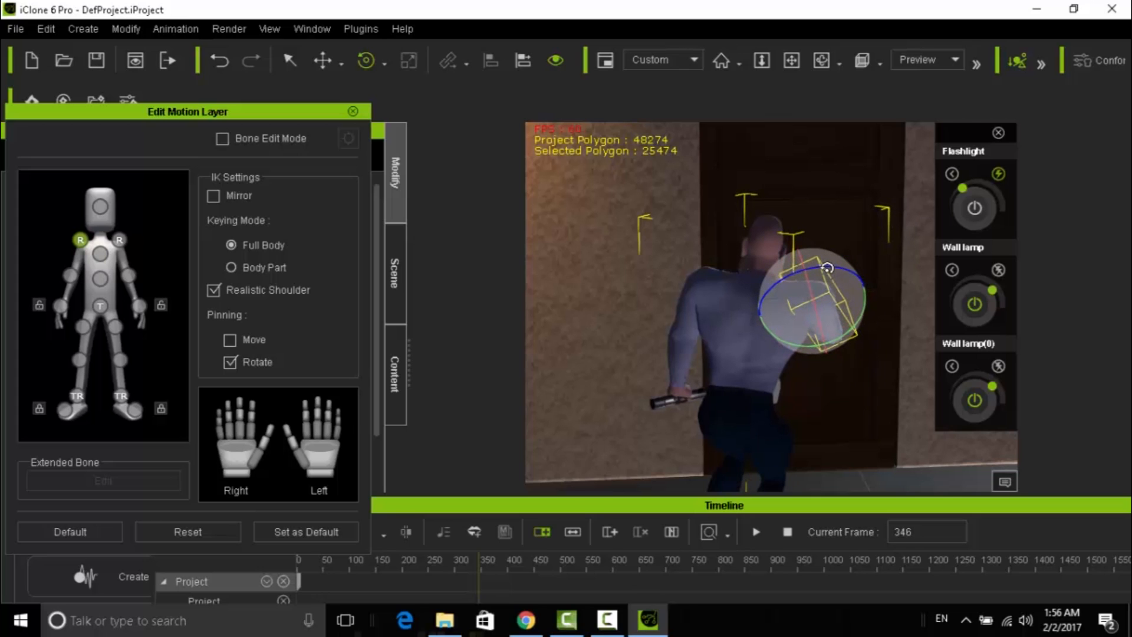
Step: Select the Scared clip on the Athletic character's Motion track, go back to frame 260, and leave motion layer editing
left_click(476, 560)
left_click_drag(476, 561, 440, 564)
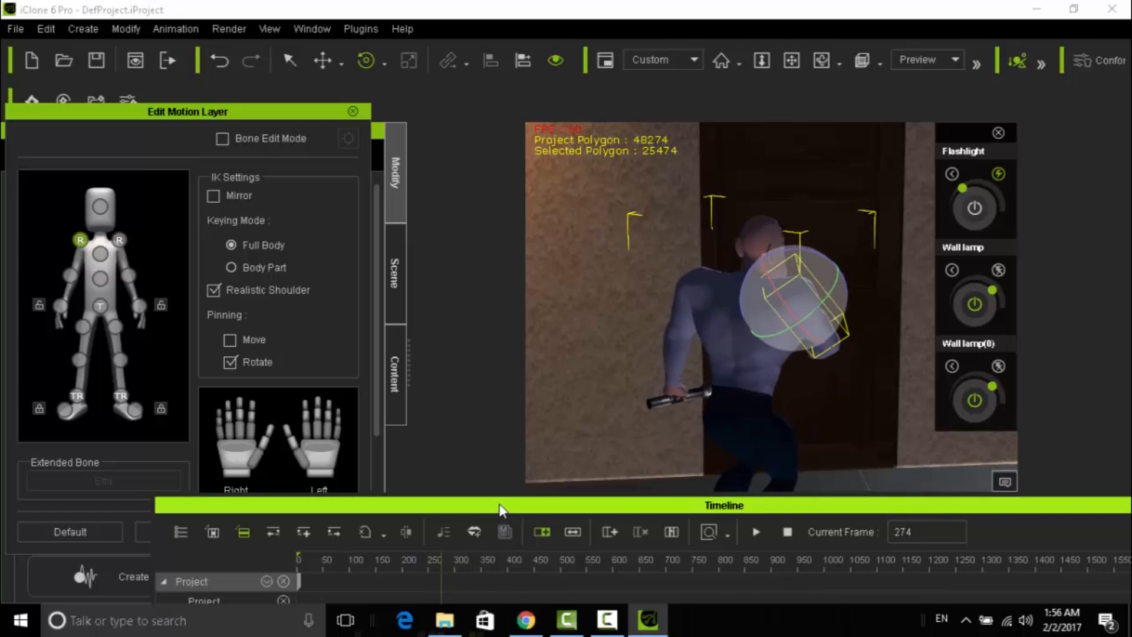
left_click_drag(499, 509, 472, 300)
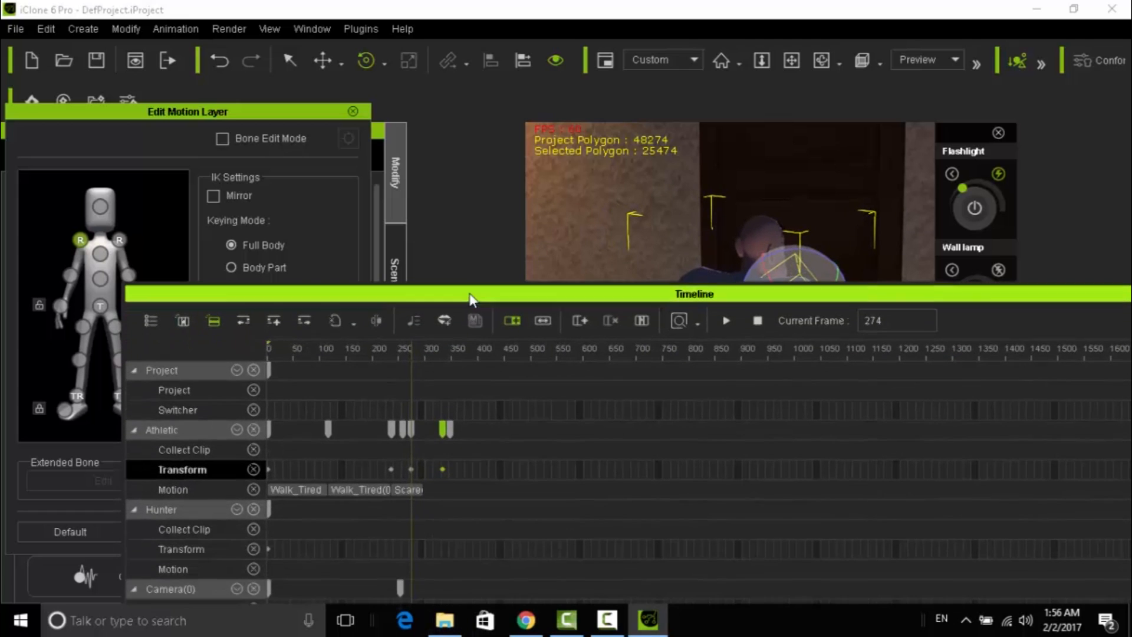
left_click(405, 493)
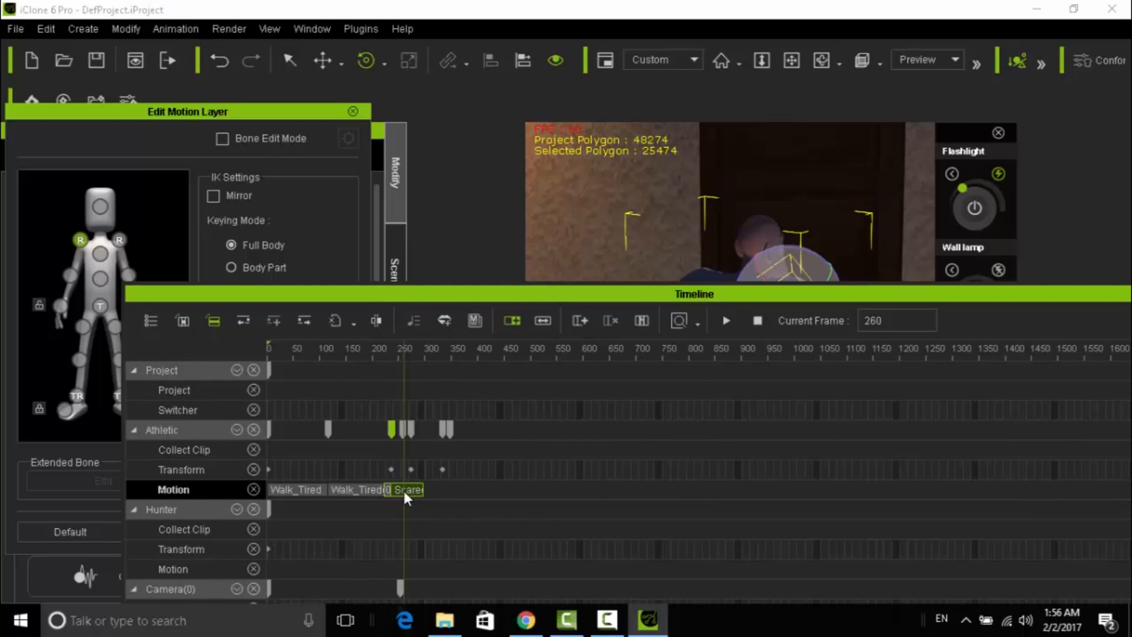
left_click_drag(451, 294, 533, 530)
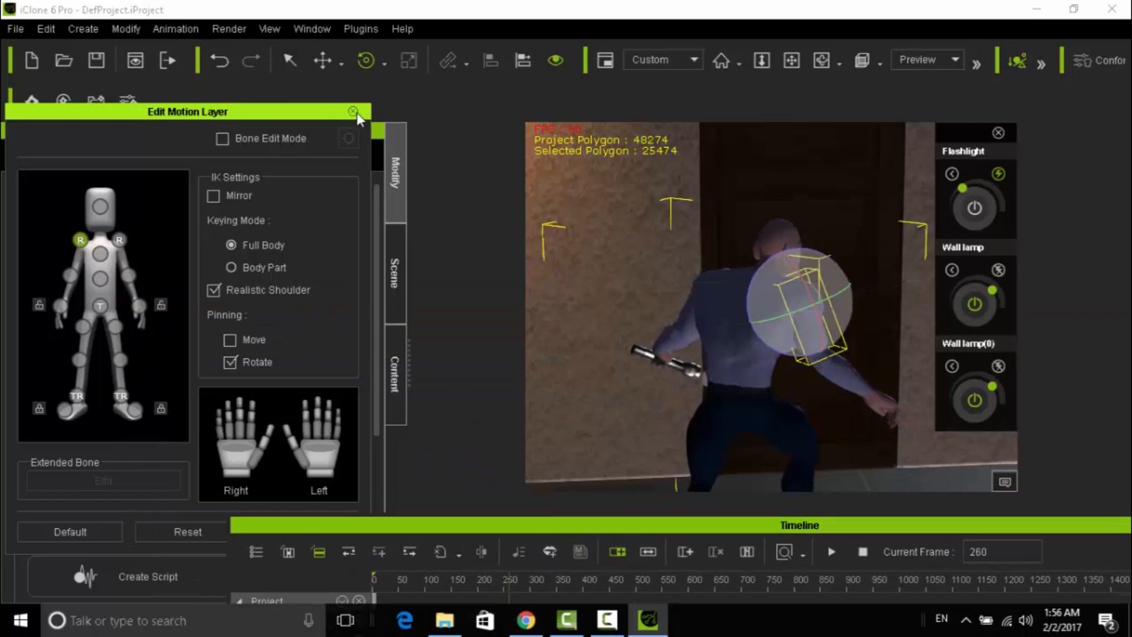
left_click(353, 112)
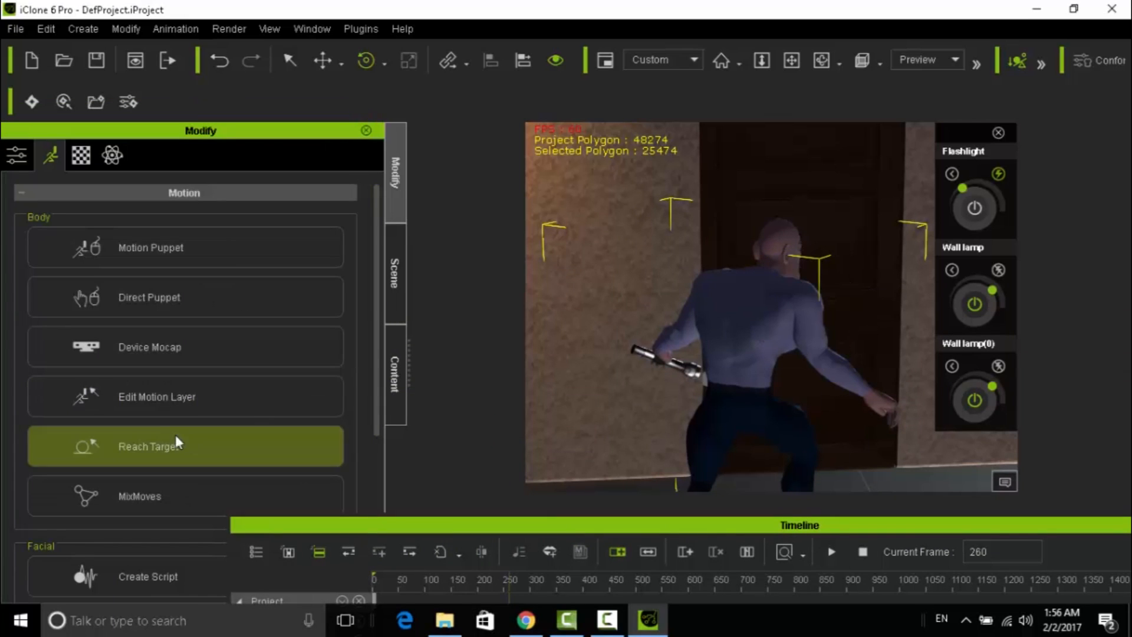
left_click(139, 392)
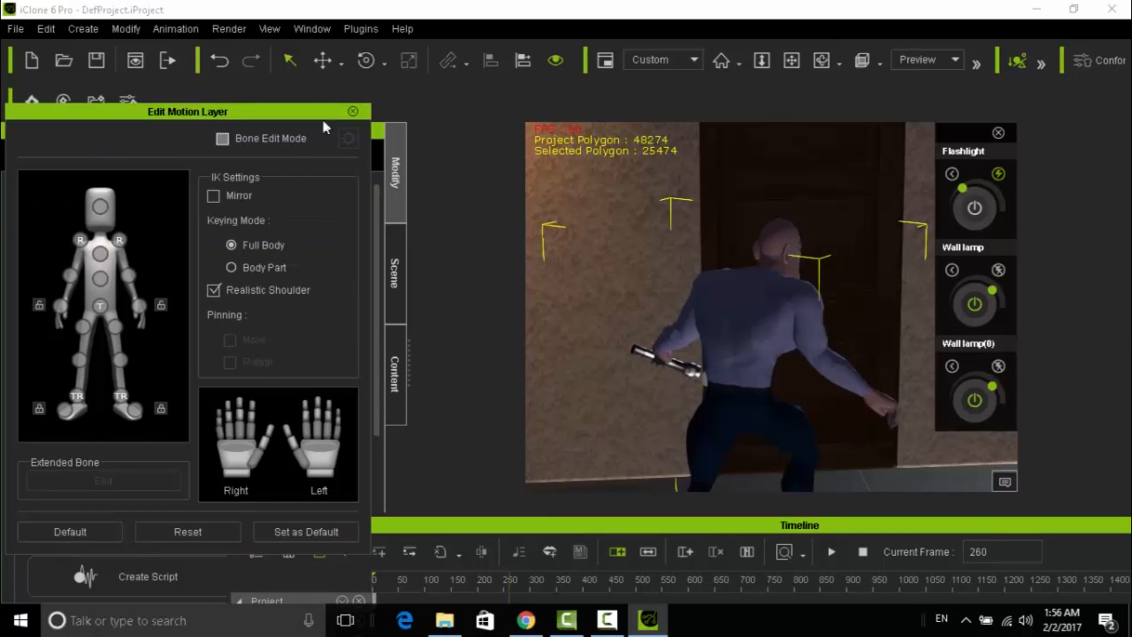
left_click(353, 112)
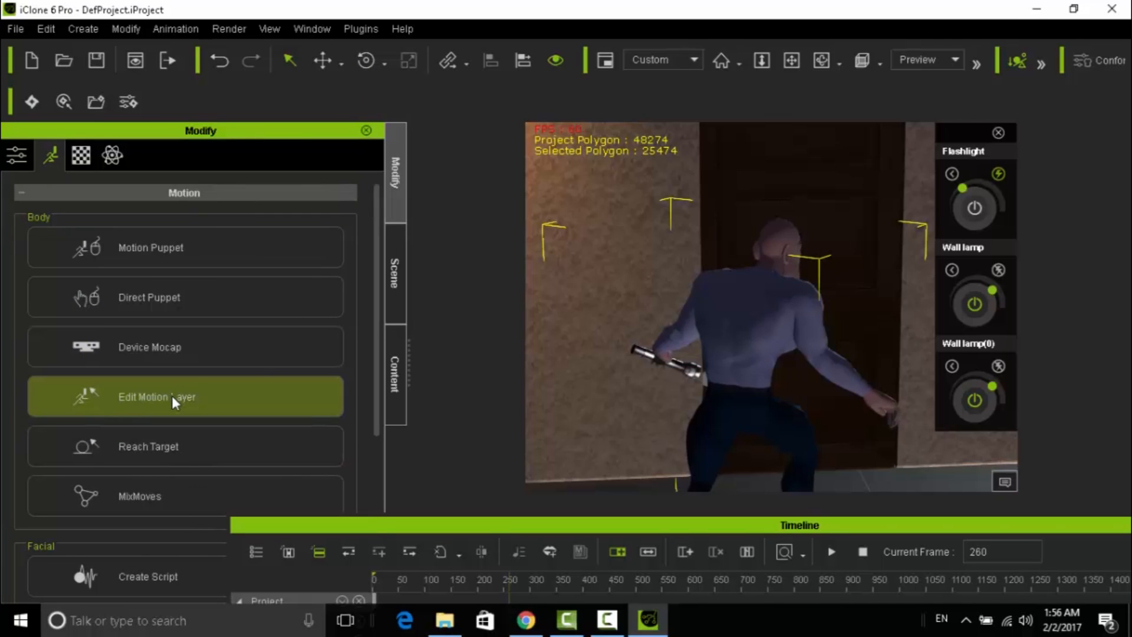
Step: Browse the motion library and apply the Scared idle motion from Cartoon Motion Vol.2 to the Athletic character at frame 260
left_click(394, 375)
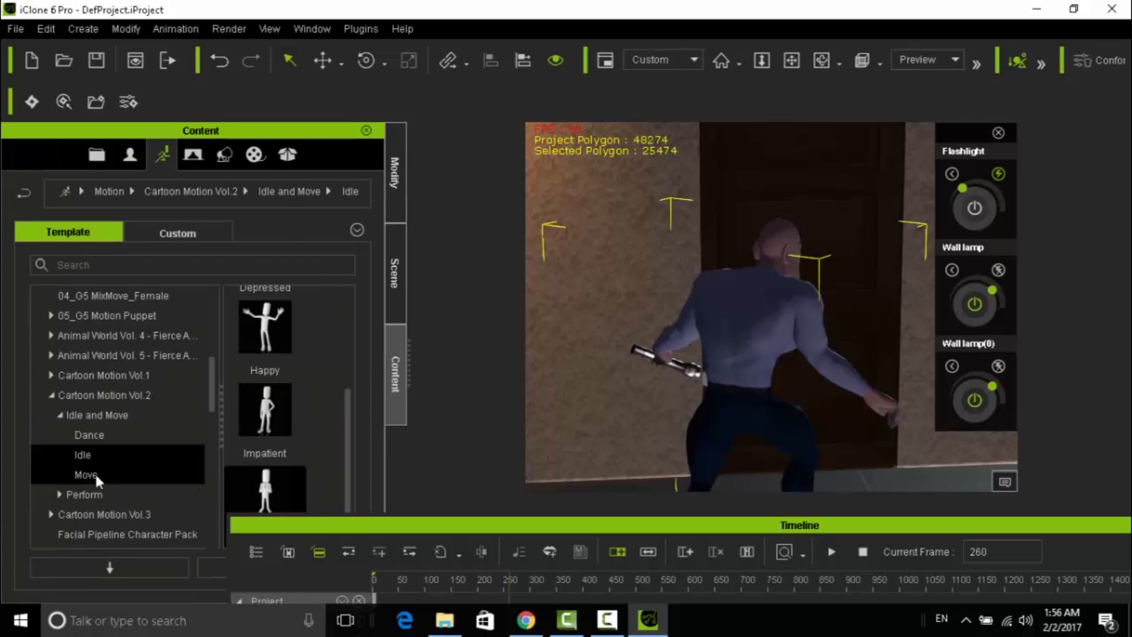
left_click(47, 512)
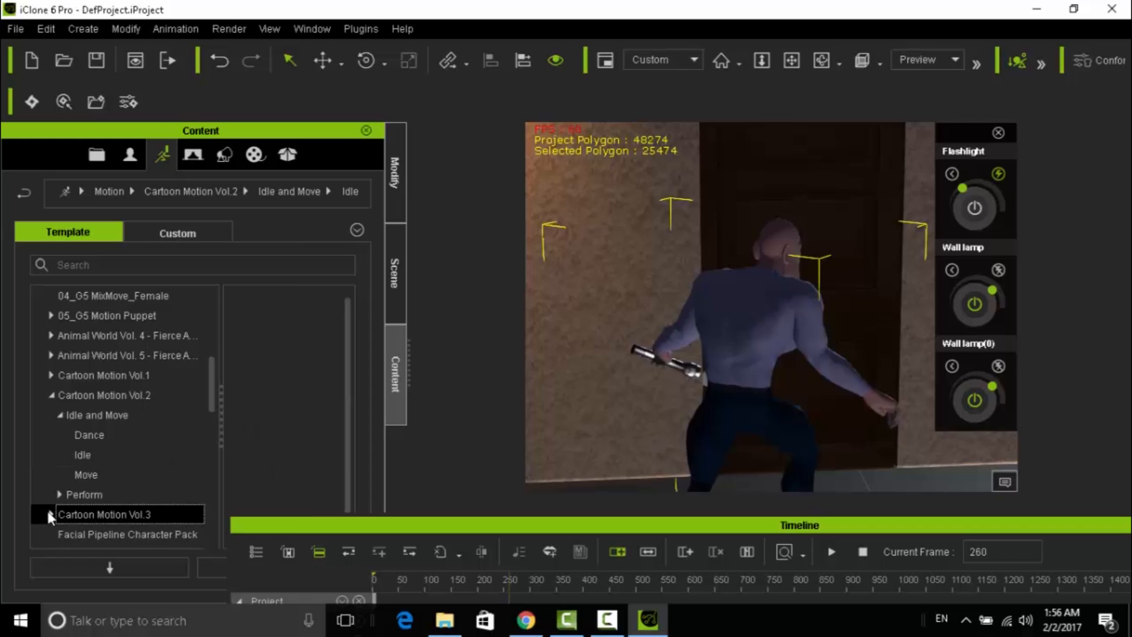
left_click(59, 494)
scroll(134, 419, "down", 2)
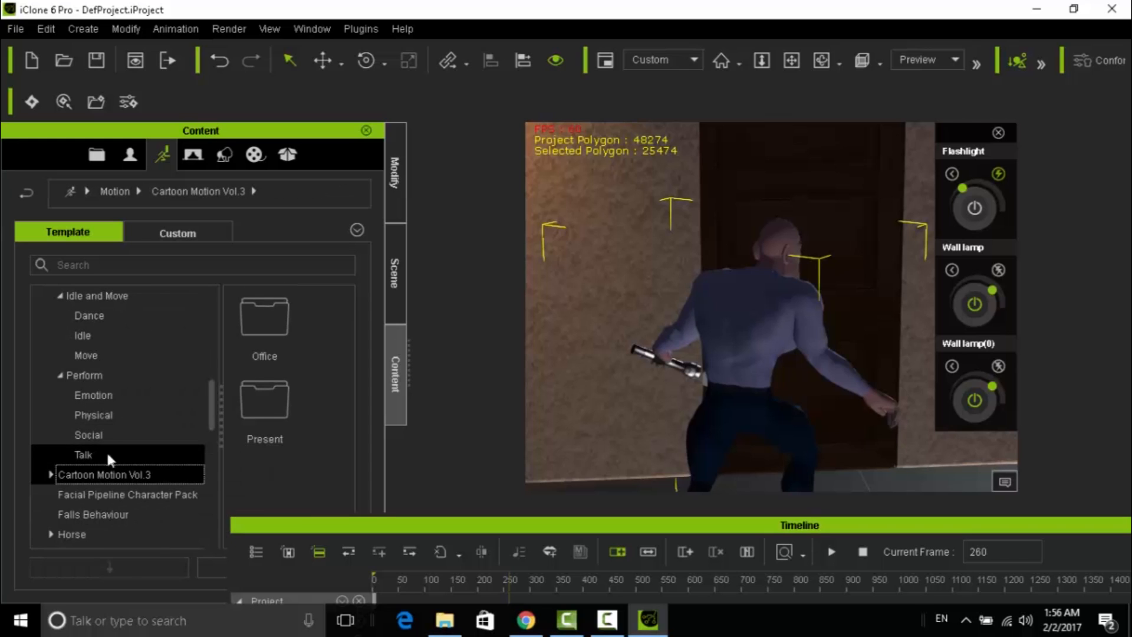
left_click(67, 494)
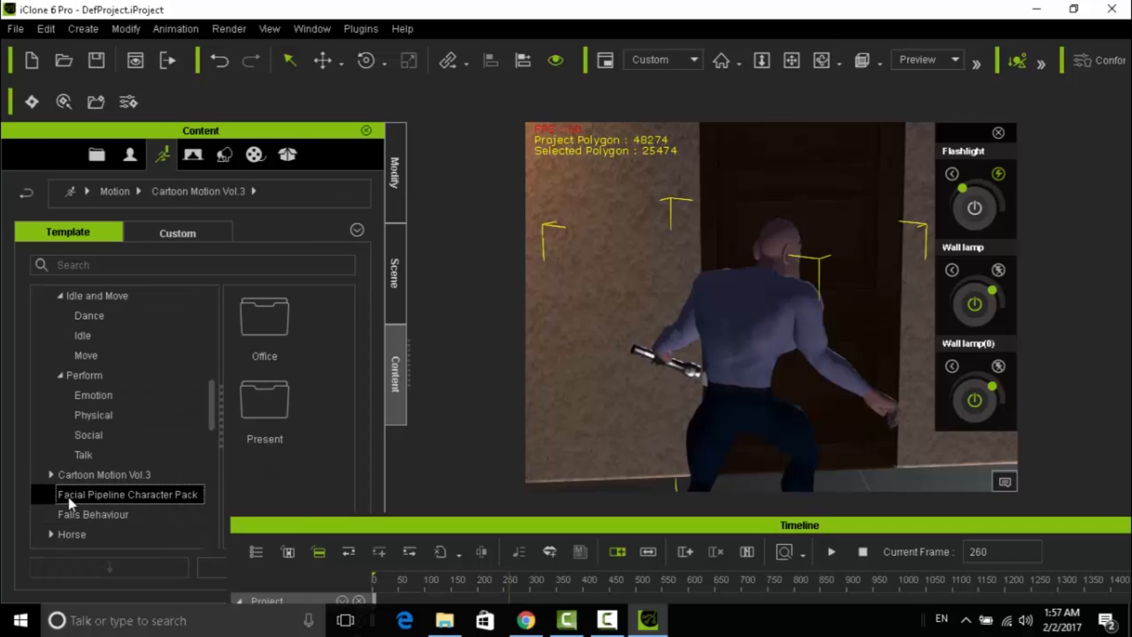
left_click(67, 515)
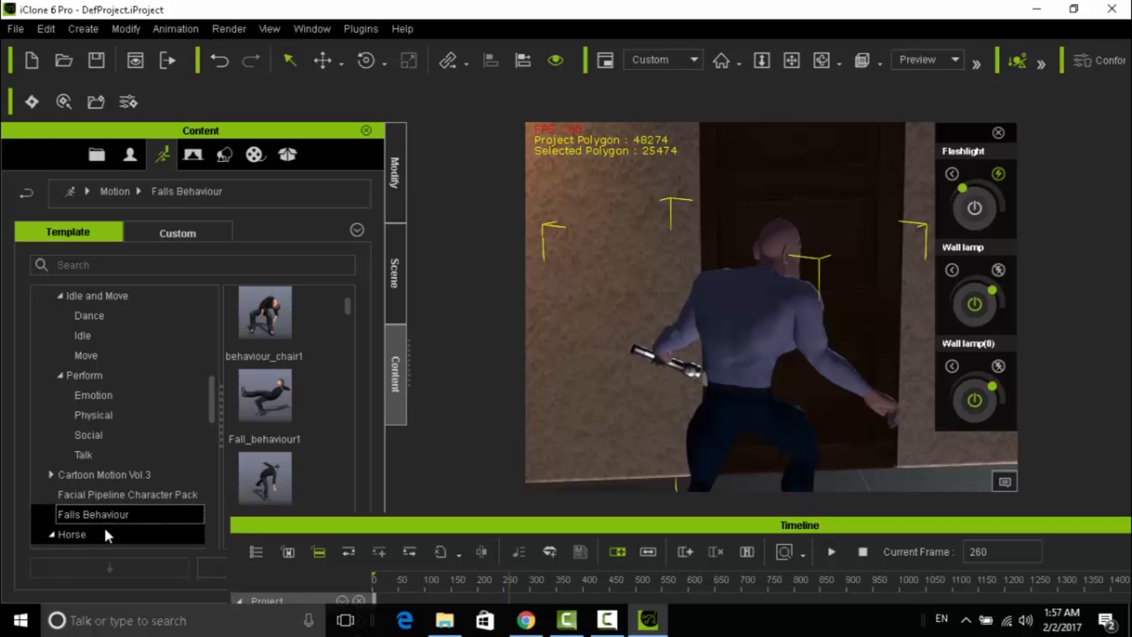
left_click(98, 354)
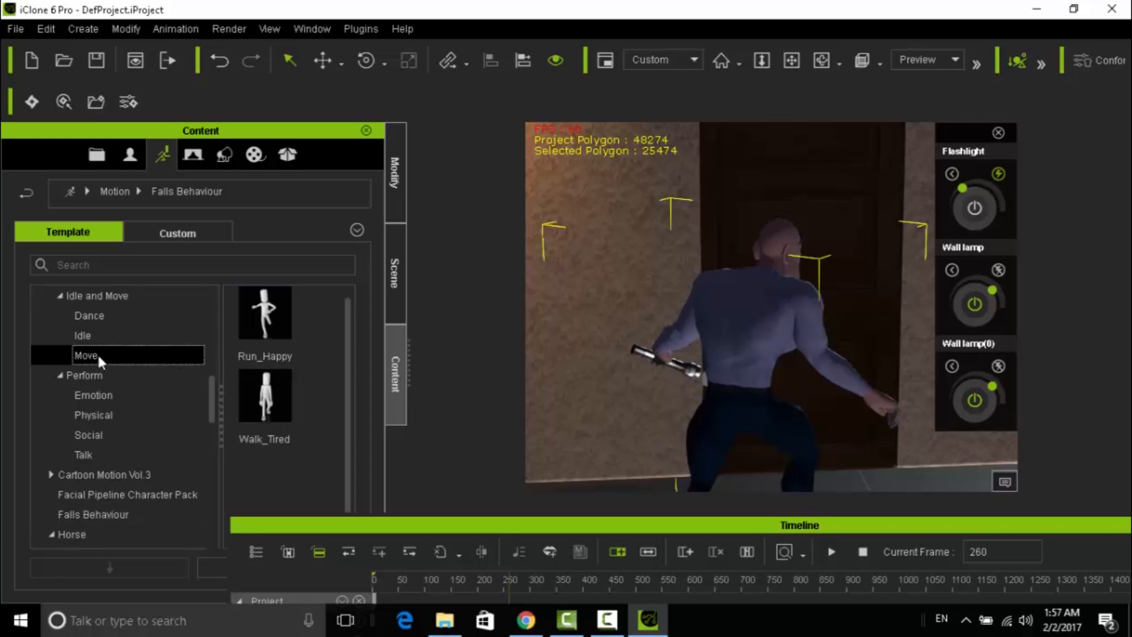
left_click(86, 334)
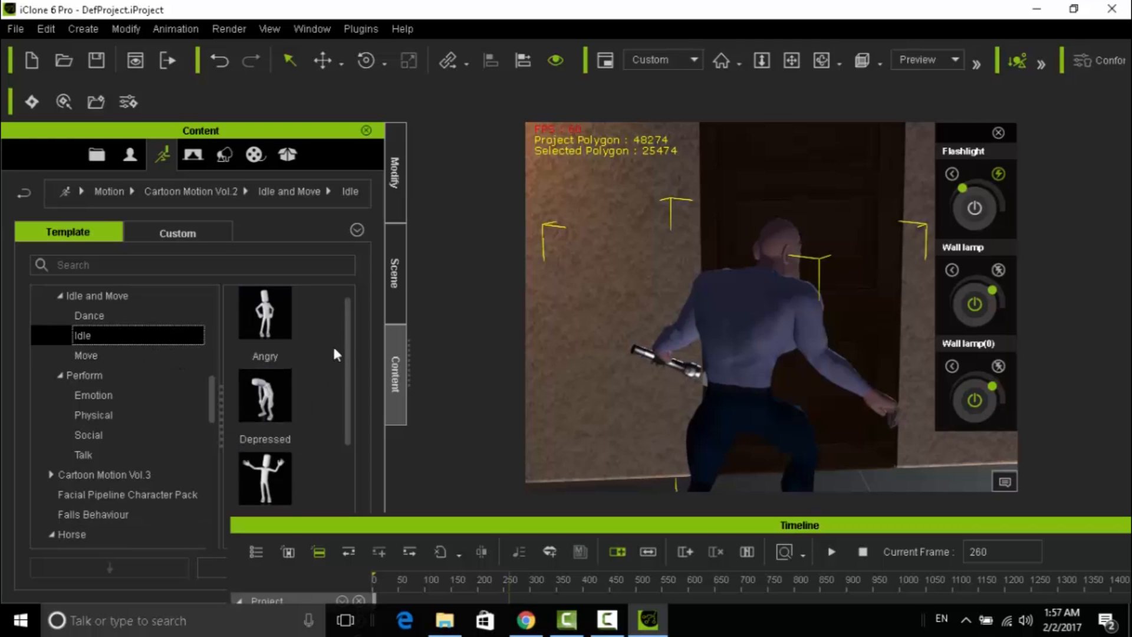
left_click_drag(348, 335, 349, 457)
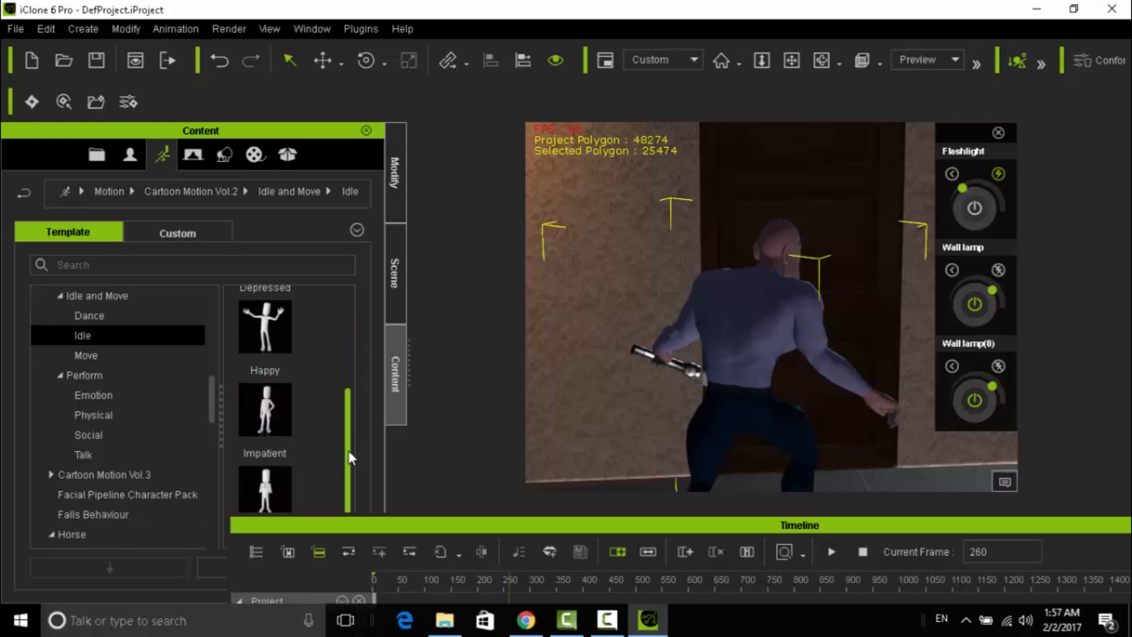
left_click_drag(300, 525, 404, 552)
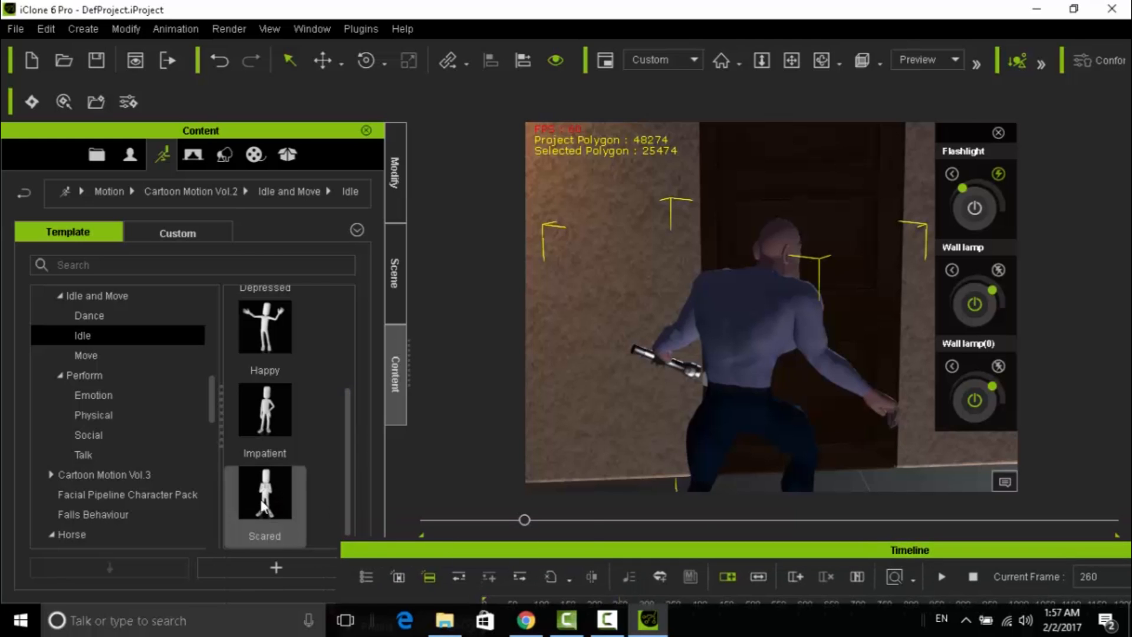
left_click_drag(262, 504, 772, 348)
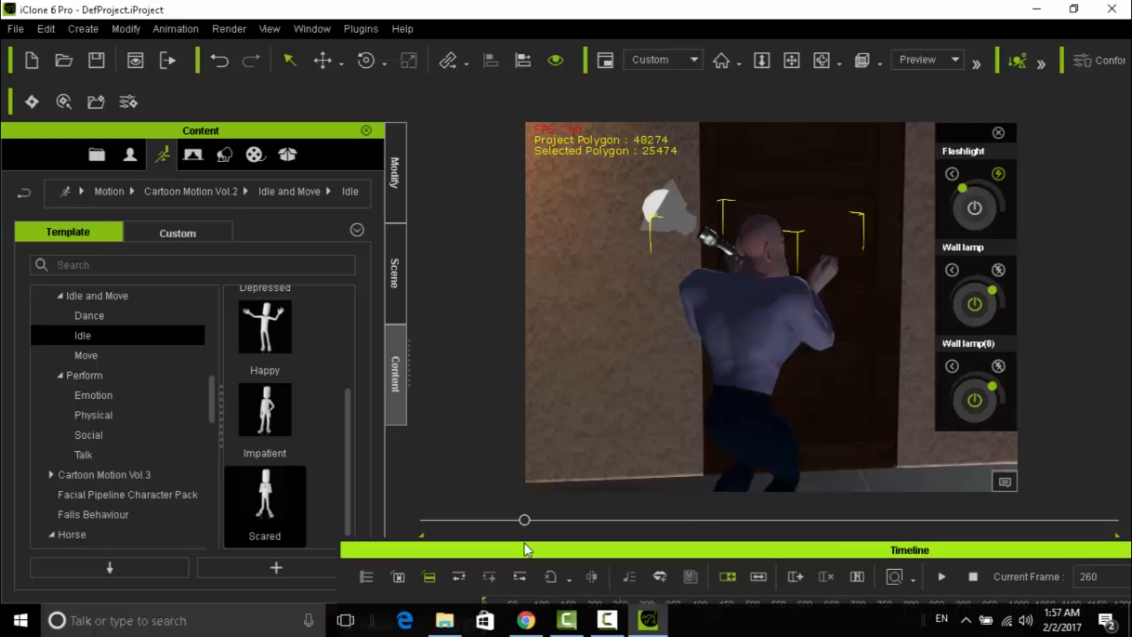
Step: Go to frame 256 and apply the Idle_01 motion from 01_G5 Motion_Chuck to the Athletic character
mouse_move(521, 521)
left_mouse_down()
mouse_move(480, 521)
mouse_move(560, 520)
mouse_move(523, 522)
left_mouse_up()
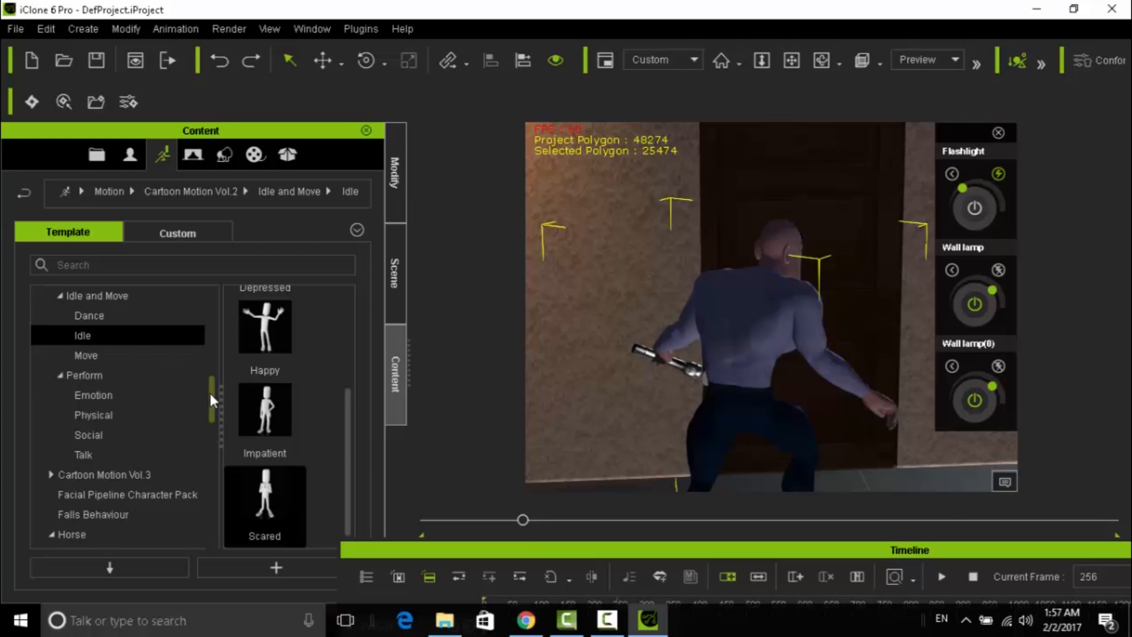
left_click_drag(210, 391, 207, 307)
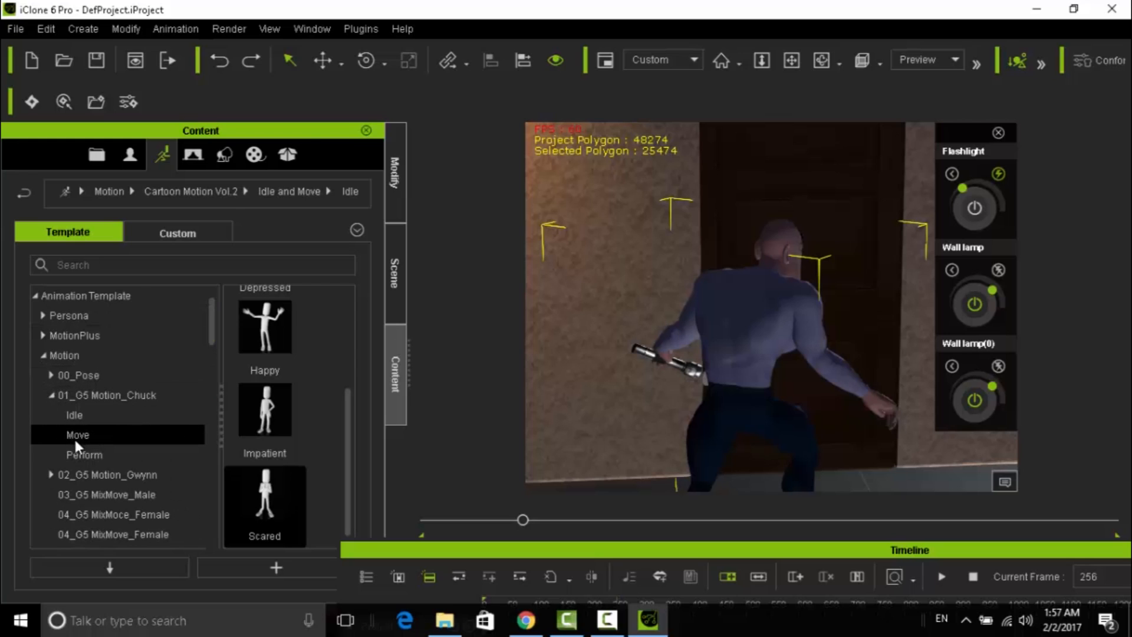
left_click(72, 414)
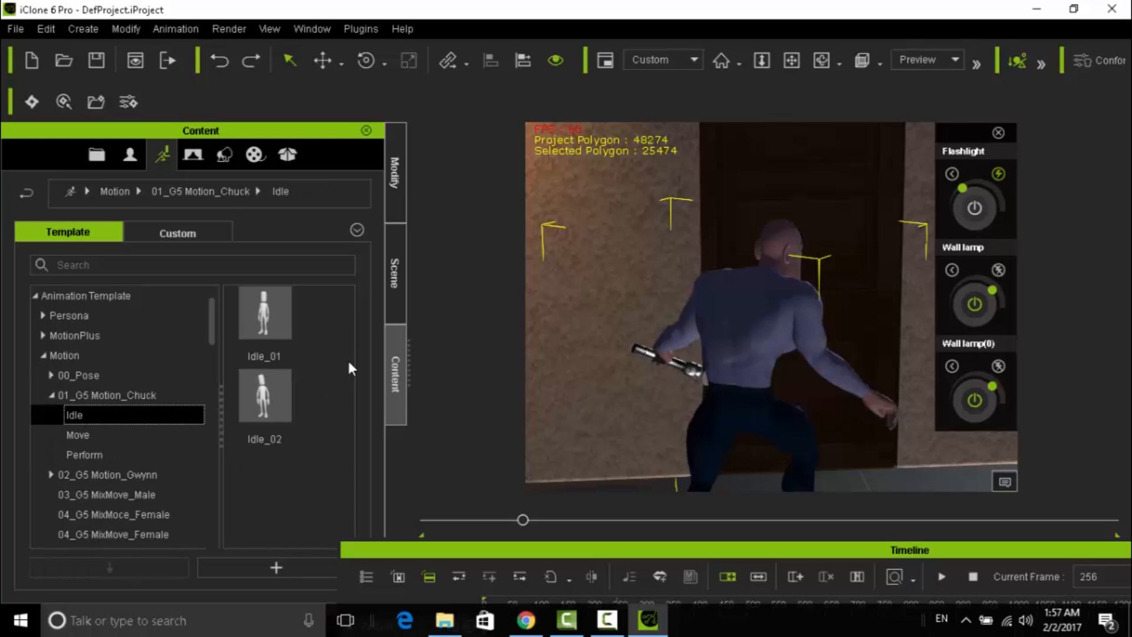
left_click_drag(256, 335, 719, 341)
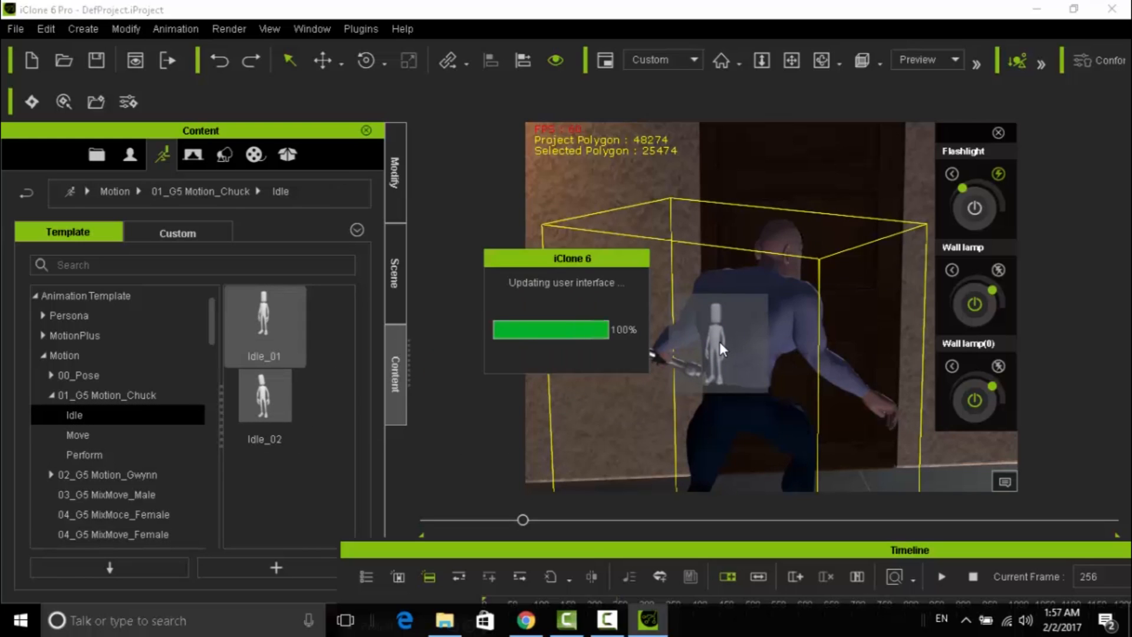
Step: Shift the Idle_01 clip earlier on the Athletic character's Motion track so it starts right after the second Walk_Tired clip
mouse_move(522, 519)
left_mouse_down()
mouse_move(470, 519)
mouse_move(539, 521)
mouse_move(516, 519)
left_mouse_up()
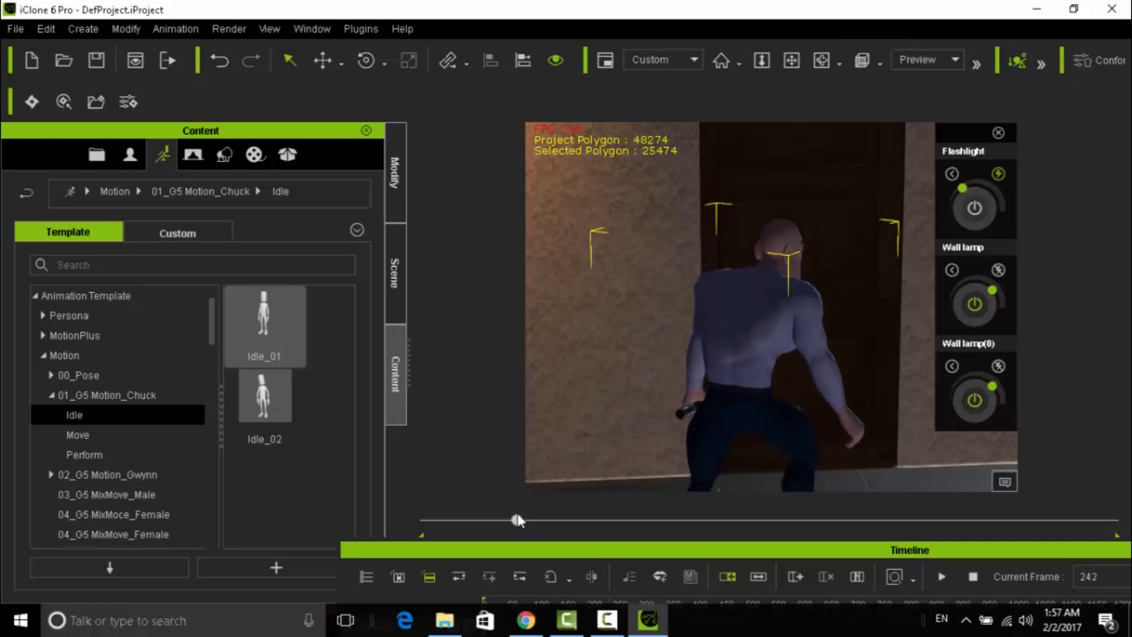
left_click_drag(592, 559, 514, 335)
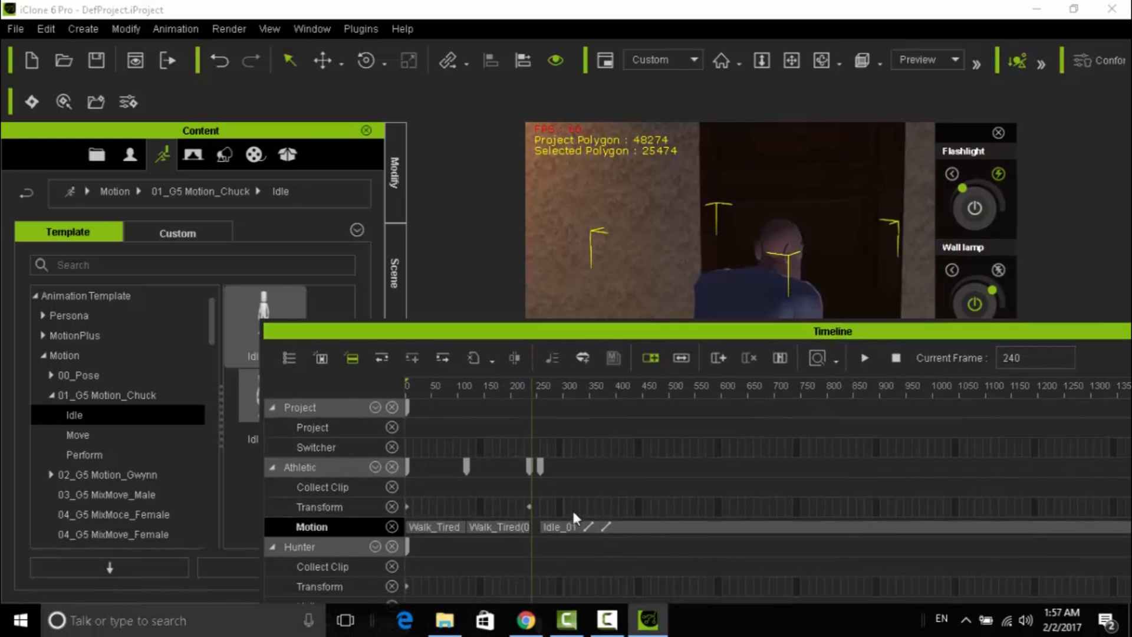
left_click(640, 524)
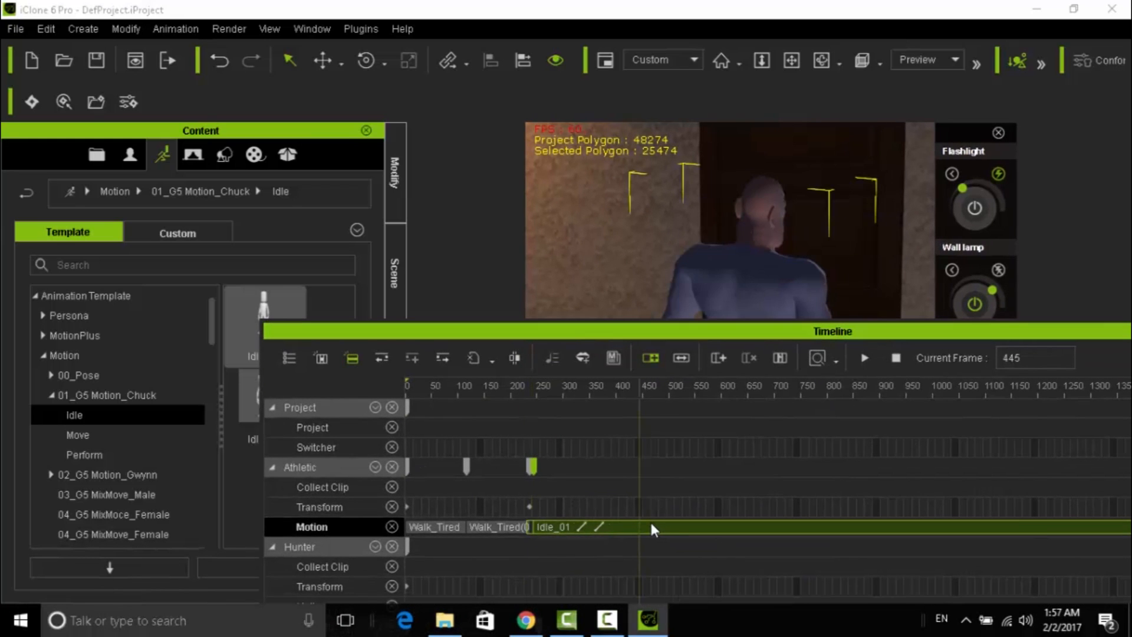
Step: Play the transition from the walk into the Idle_01 clip from an earlier frame, pause it, and scrub back to frame 249
left_click_drag(493, 389, 383, 402)
left_click_drag(579, 337, 584, 501)
left_click(867, 521)
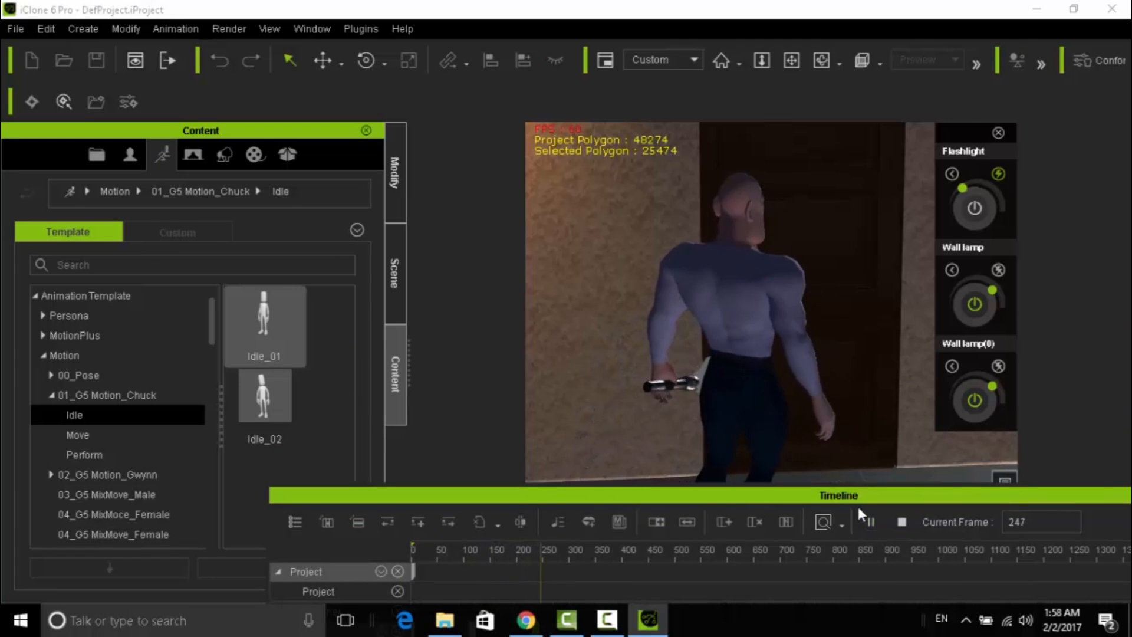
left_click(871, 522)
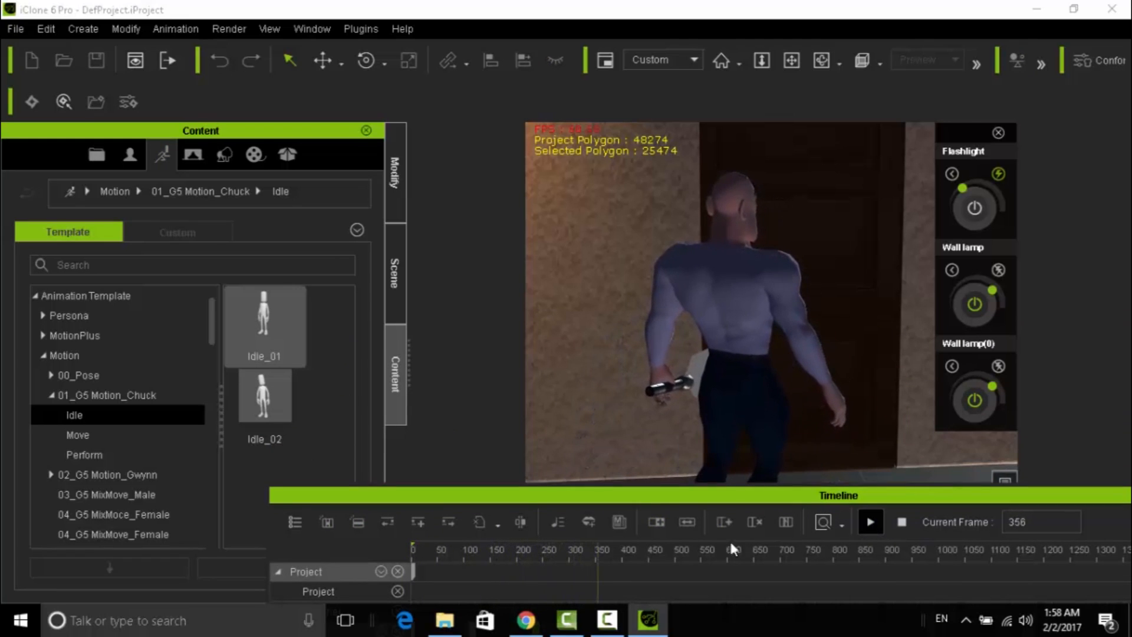
mouse_move(522, 558)
left_mouse_down()
mouse_move(440, 558)
mouse_move(542, 560)
left_mouse_up()
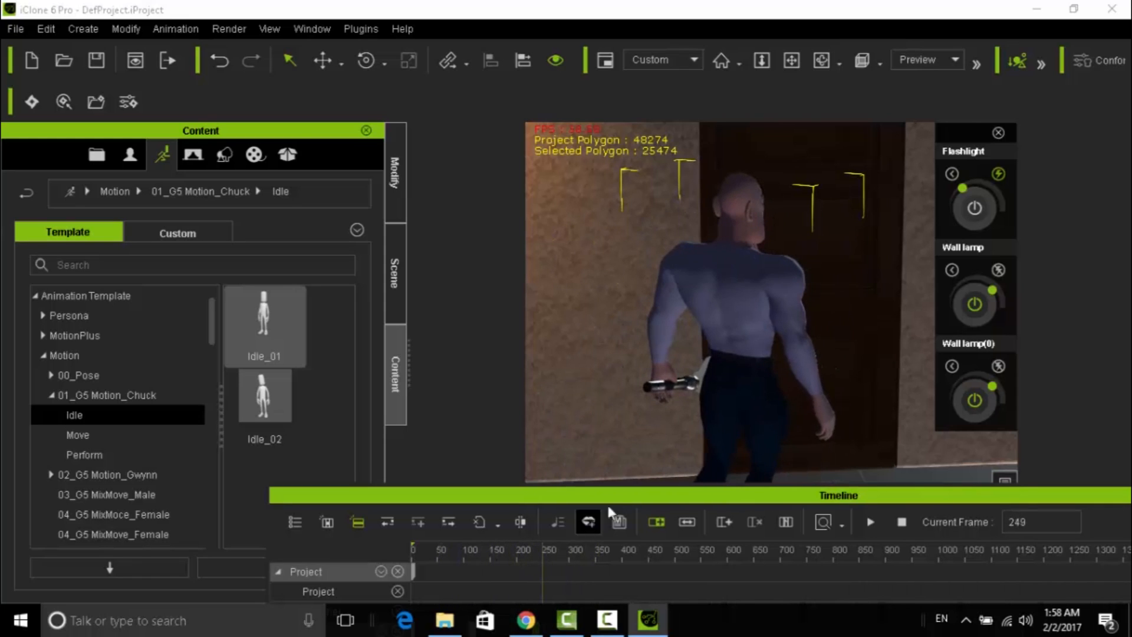
Step: At frame 249, edit the Athletic character's motion layer with the lower torso control selected and set a key on its Transform track
left_click_drag(620, 500, 671, 510)
left_click(397, 286)
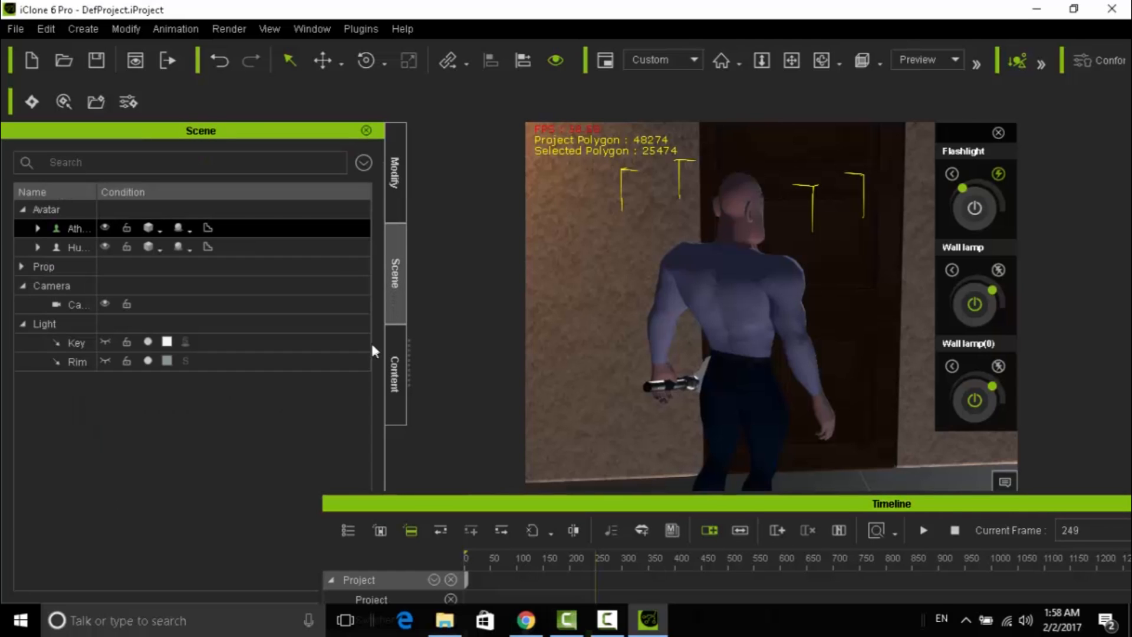
left_click(394, 187)
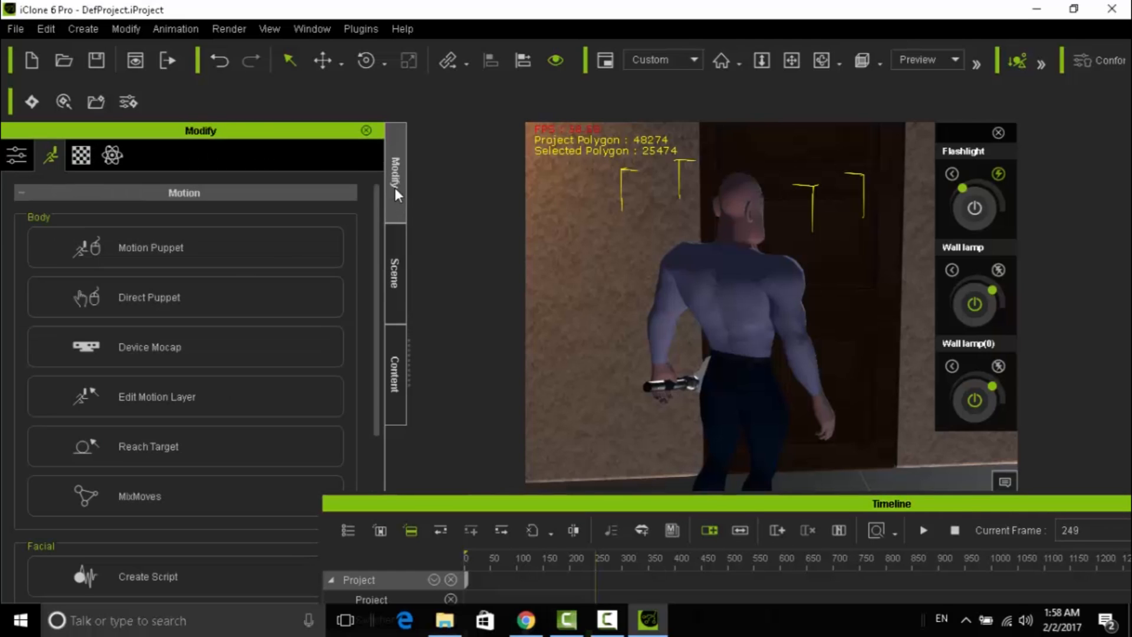
left_click(115, 394)
left_click(100, 279)
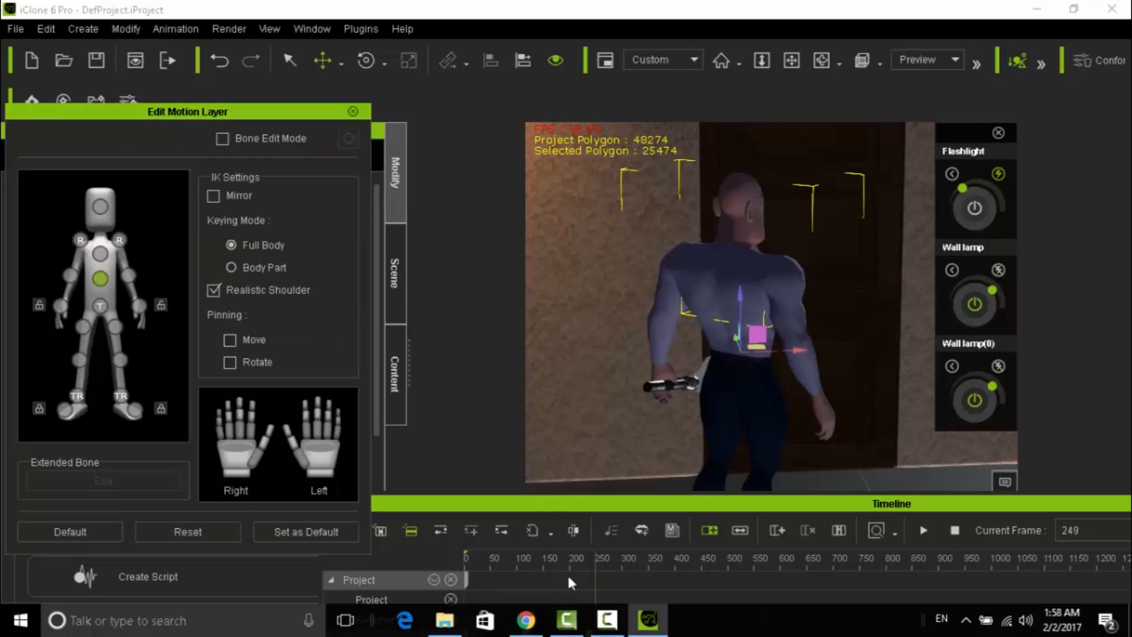
left_click(600, 505)
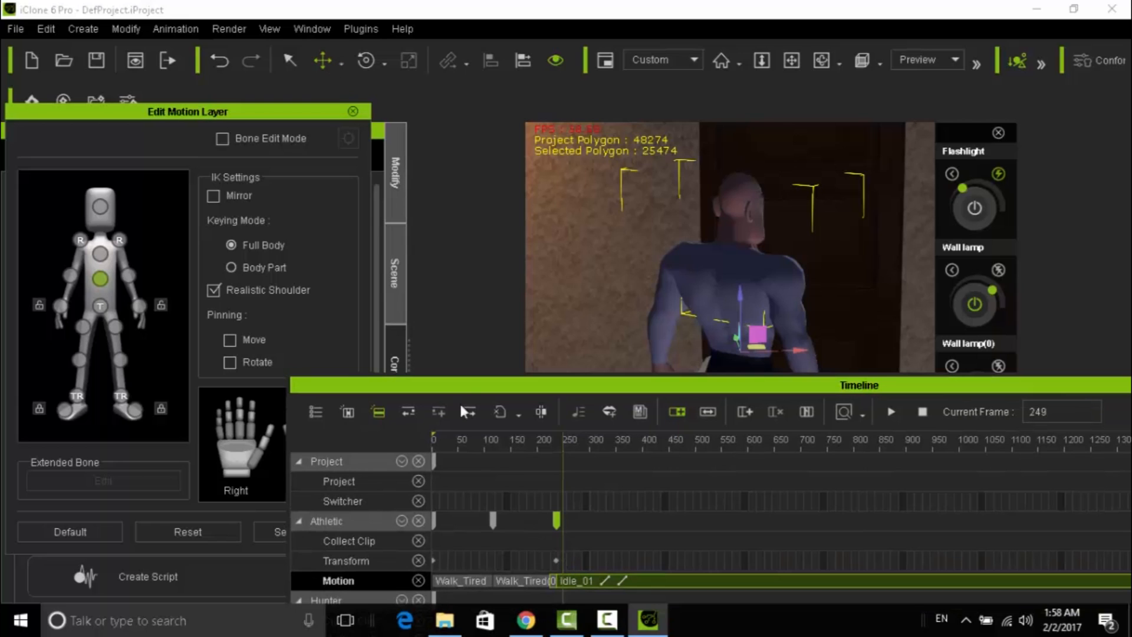
left_click(564, 557)
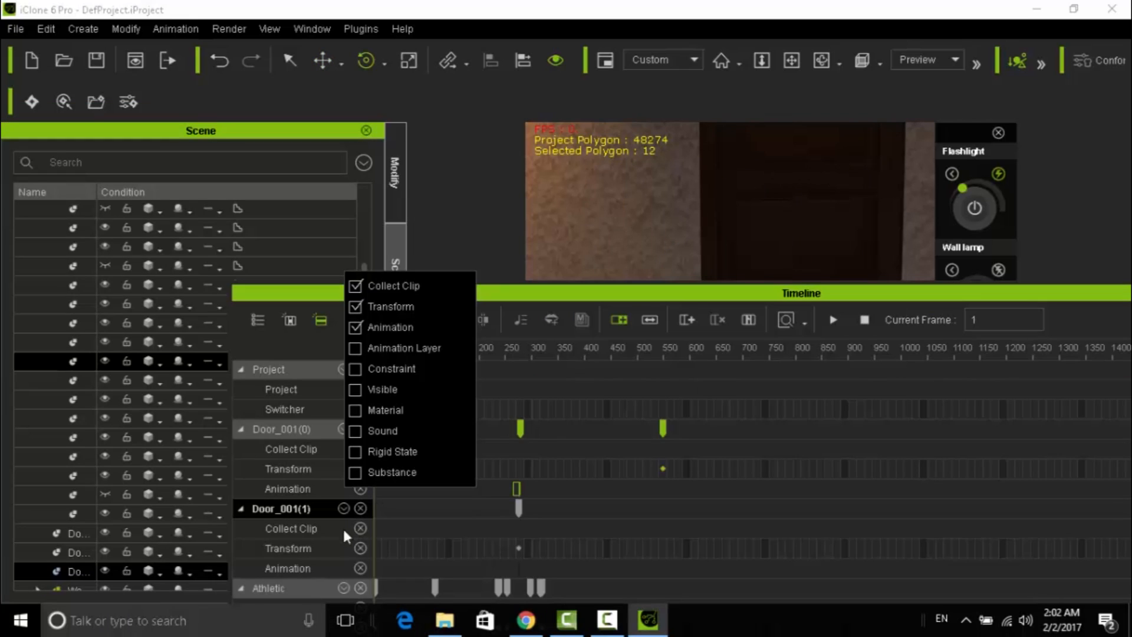
Step: Move the Door_001(1) Transform key to about frame 550 and return the playhead to frame 1
left_click(519, 551)
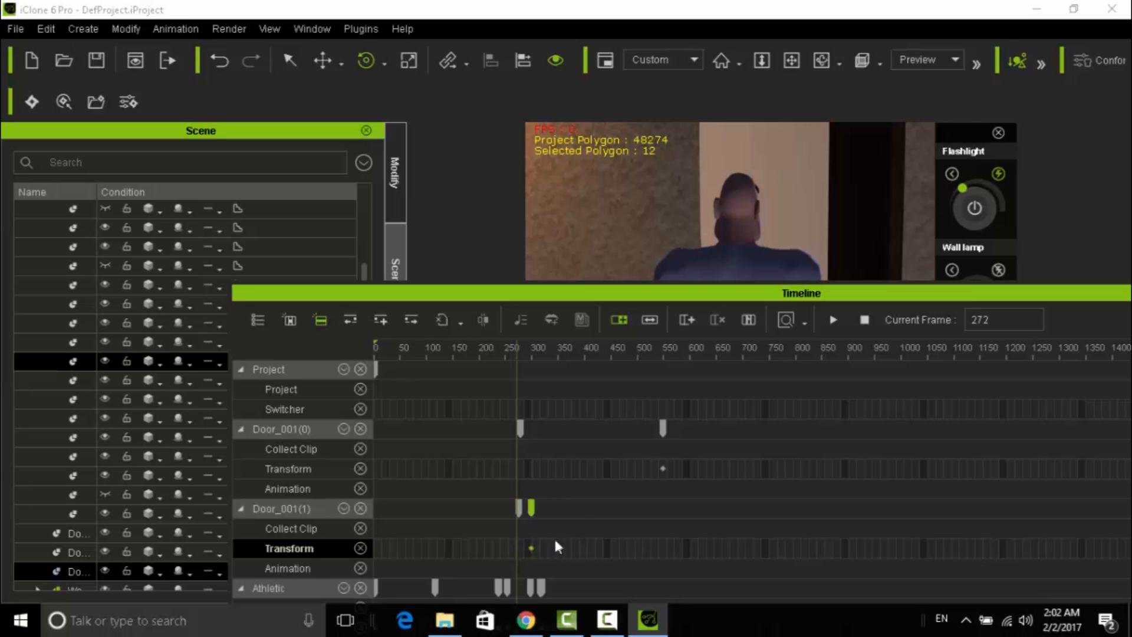
left_click_drag(579, 548, 665, 550)
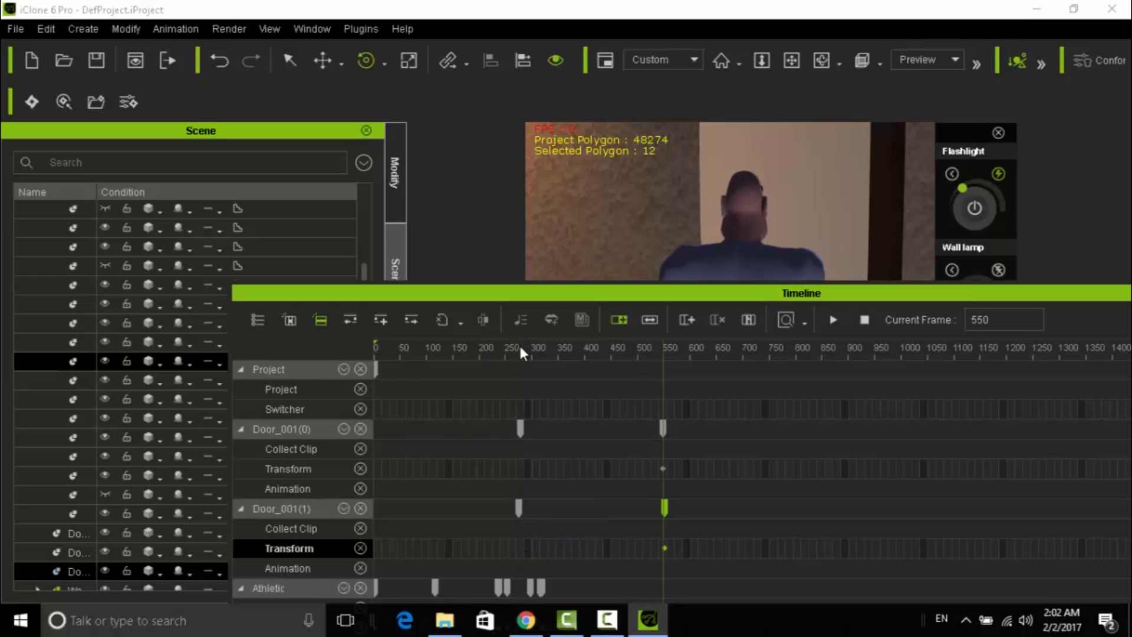
left_click_drag(661, 365, 363, 382)
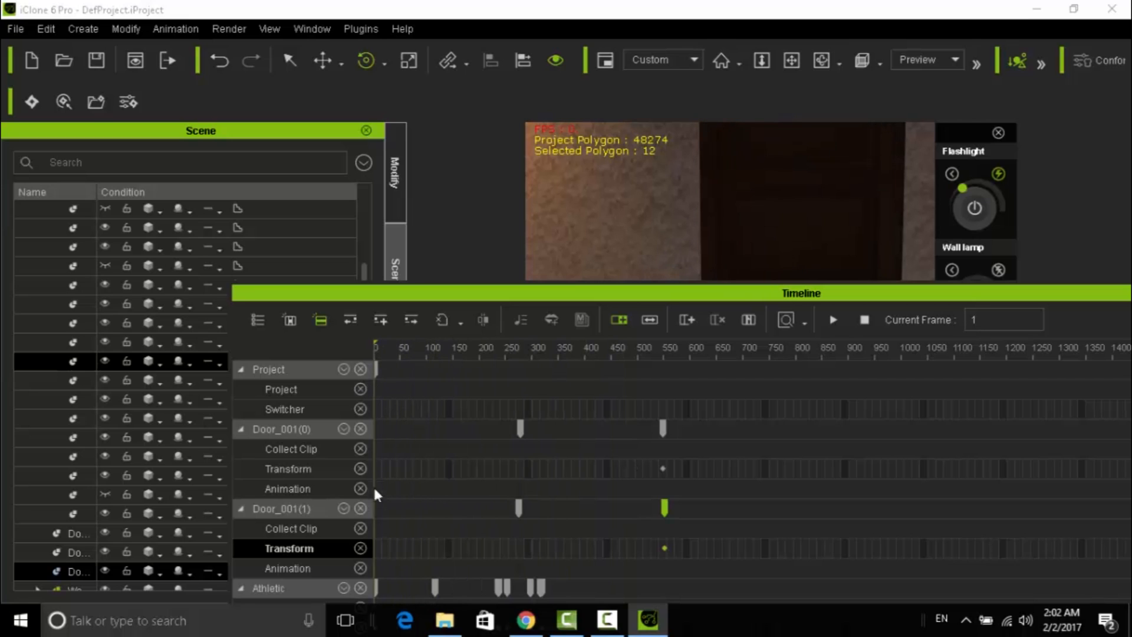
Step: Set a Transform key for Door_001(1) at frame 271 and scrub to frame 293 to check the door's motion
left_click(374, 511)
left_click_drag(376, 347, 519, 369)
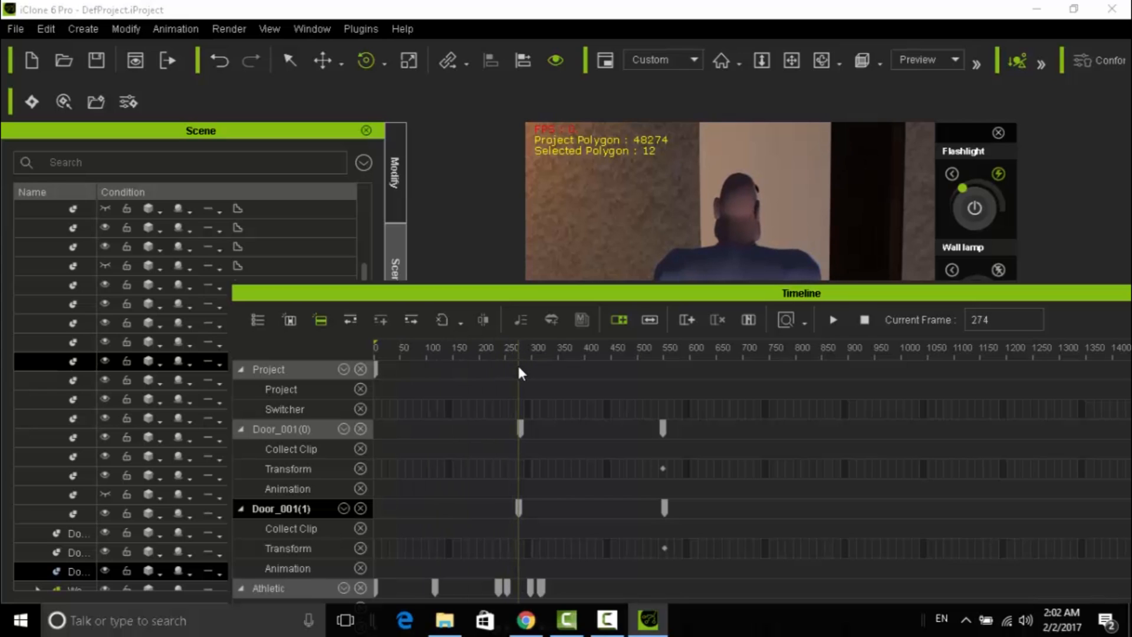
left_click(518, 541)
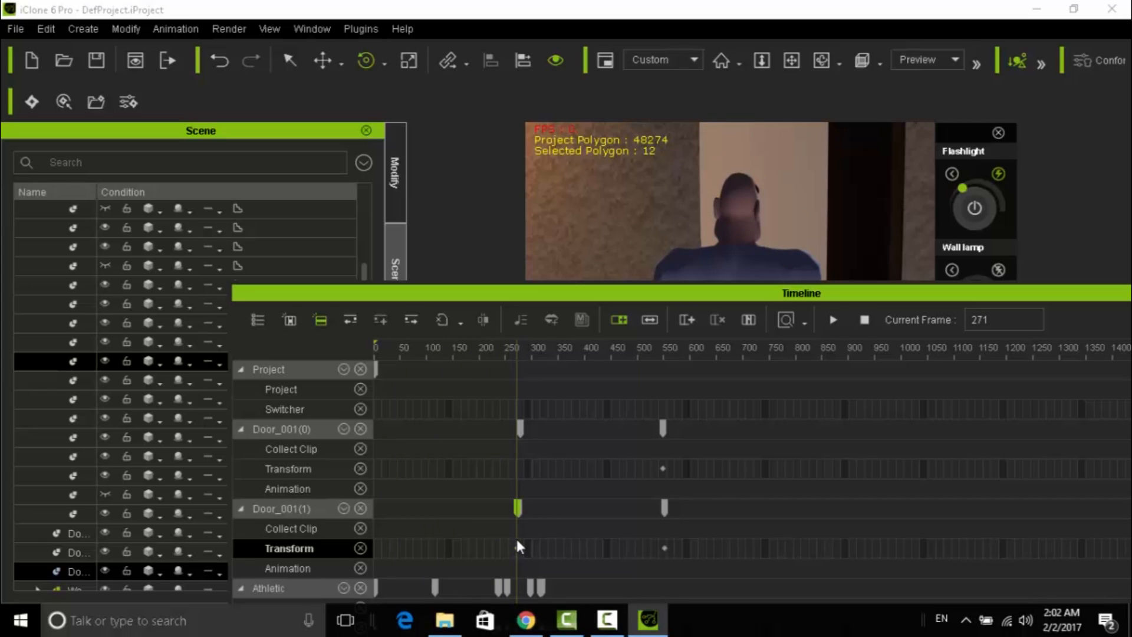
left_click_drag(520, 358, 529, 358)
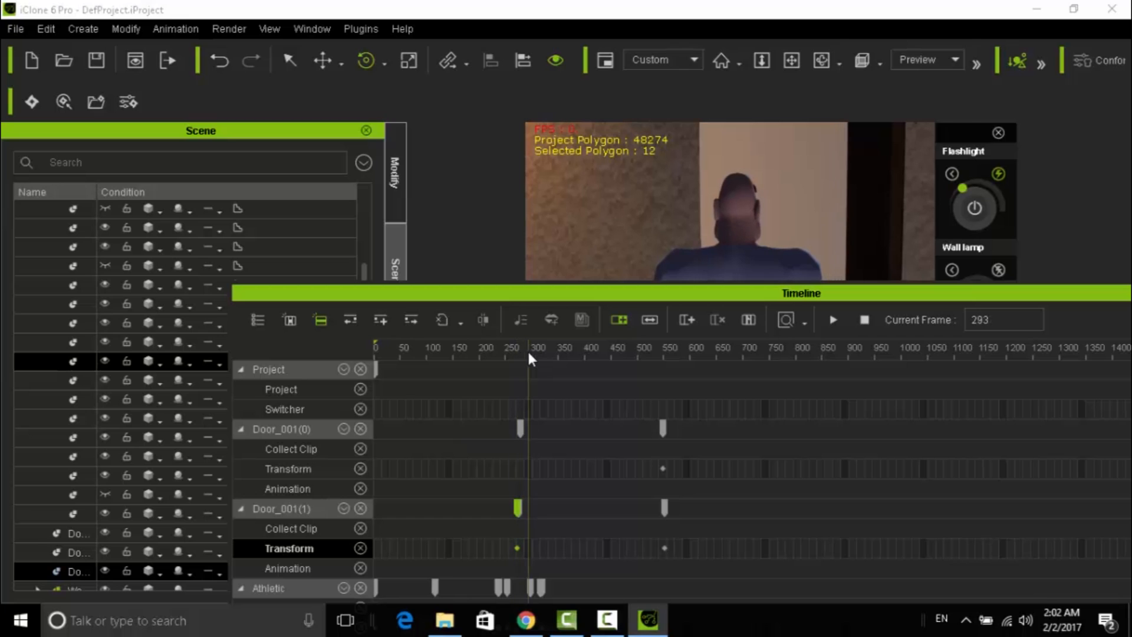
Step: At frame 293, select the open door in the viewport and rotate it about its vertical axis until it closes the doorway
left_click_drag(677, 303, 660, 513)
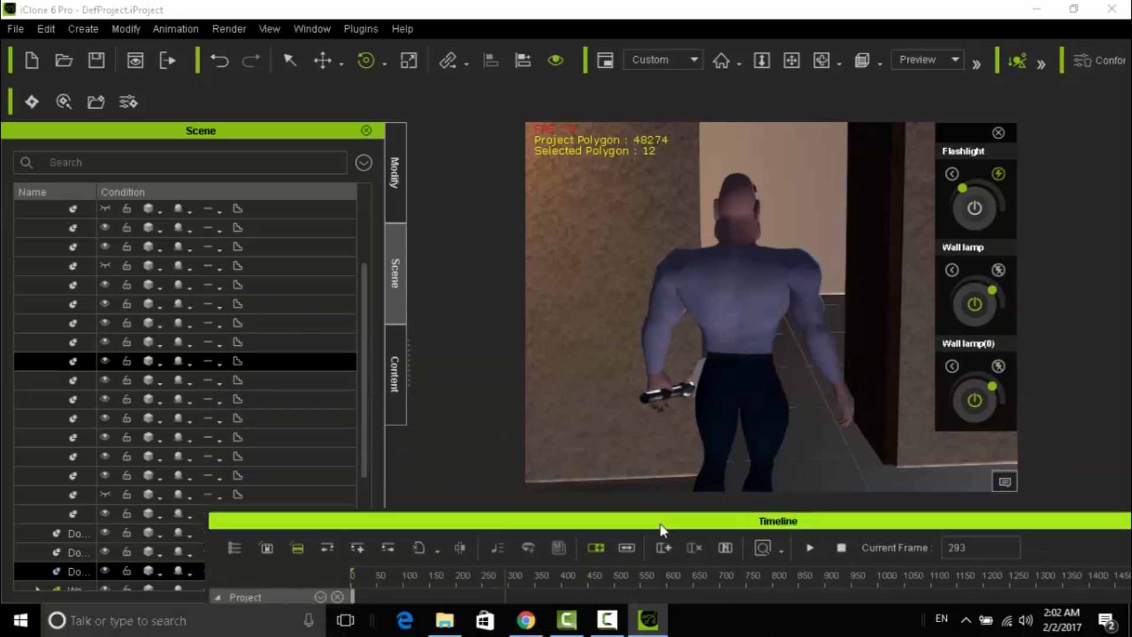
left_click(865, 282)
left_click_drag(863, 484, 938, 480)
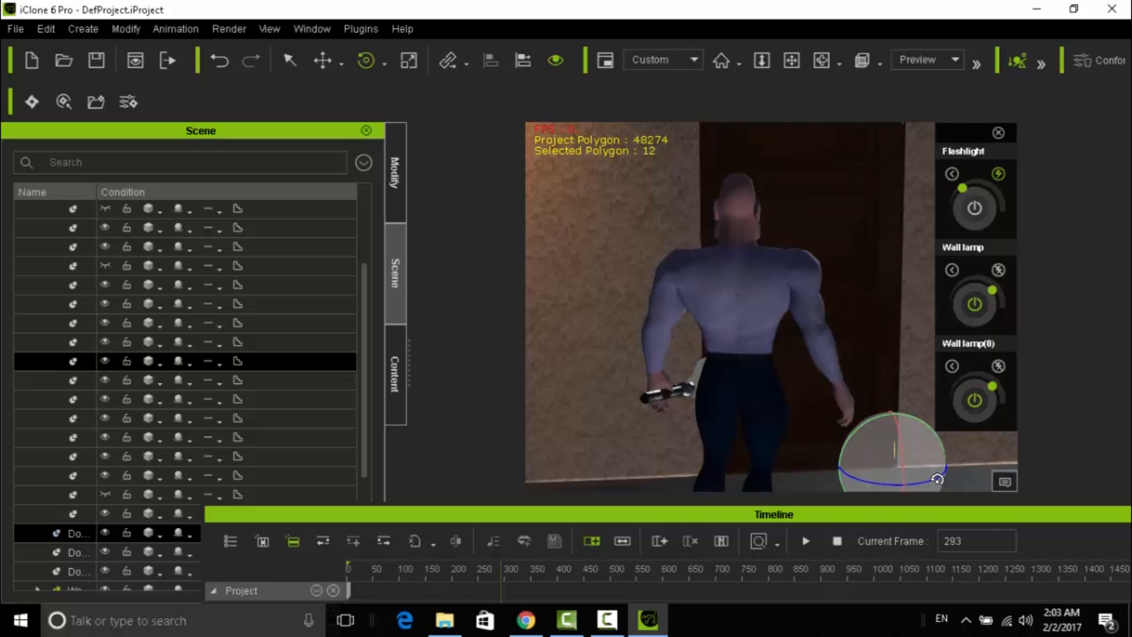
left_click_drag(731, 515, 670, 349)
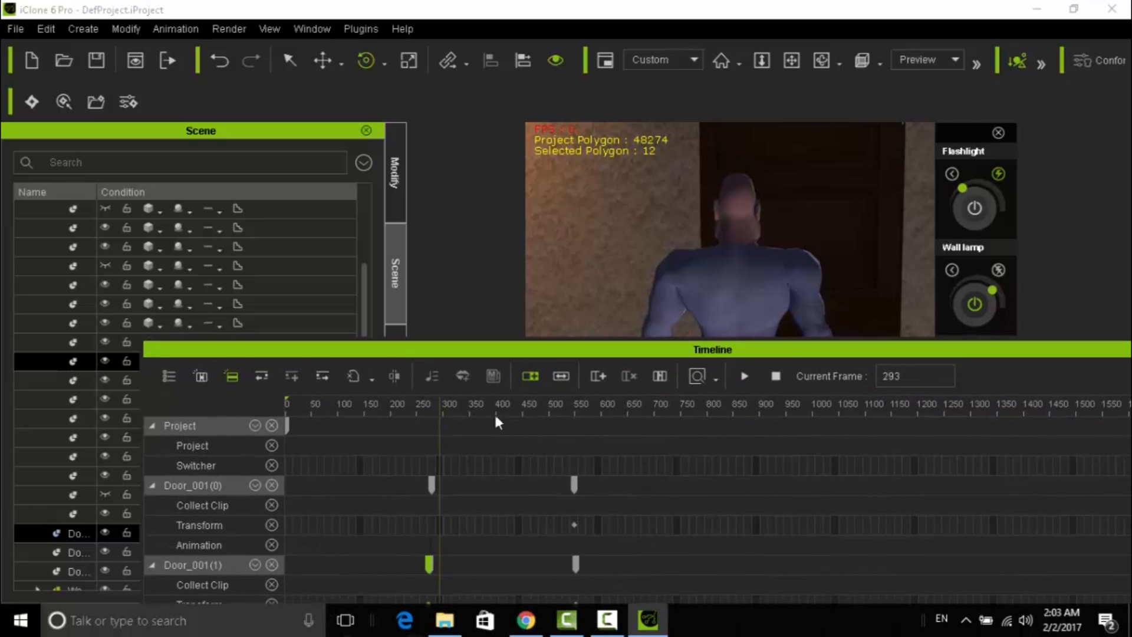
Step: Scrub through the door opening and move the first Door_001(1) key to frame 306
left_click_drag(437, 405, 454, 431)
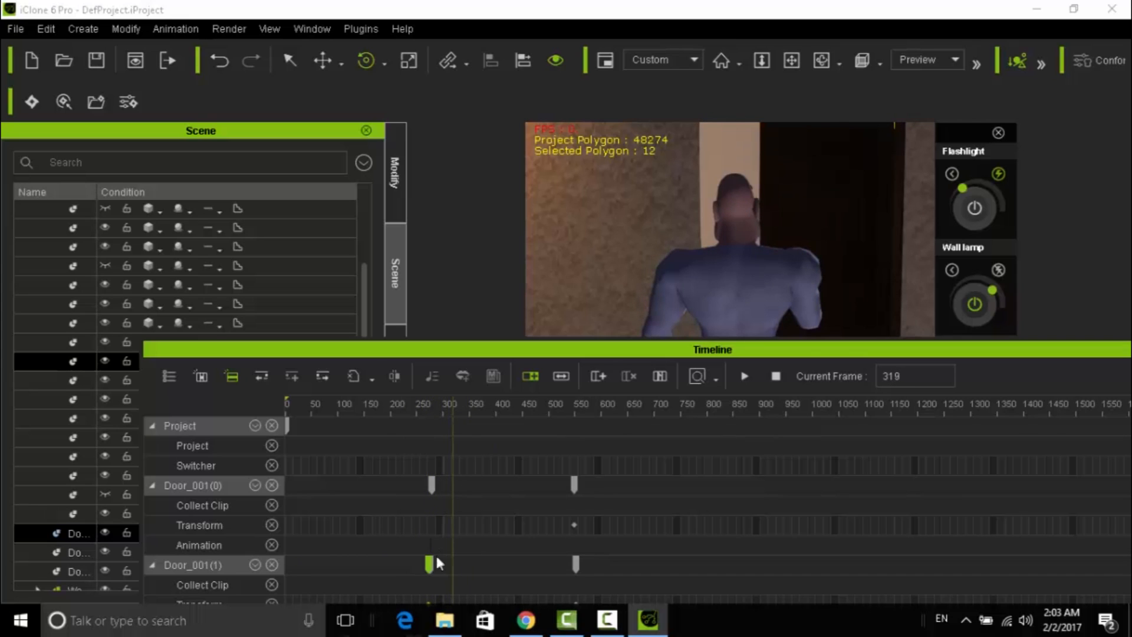
left_click_drag(433, 564, 447, 561)
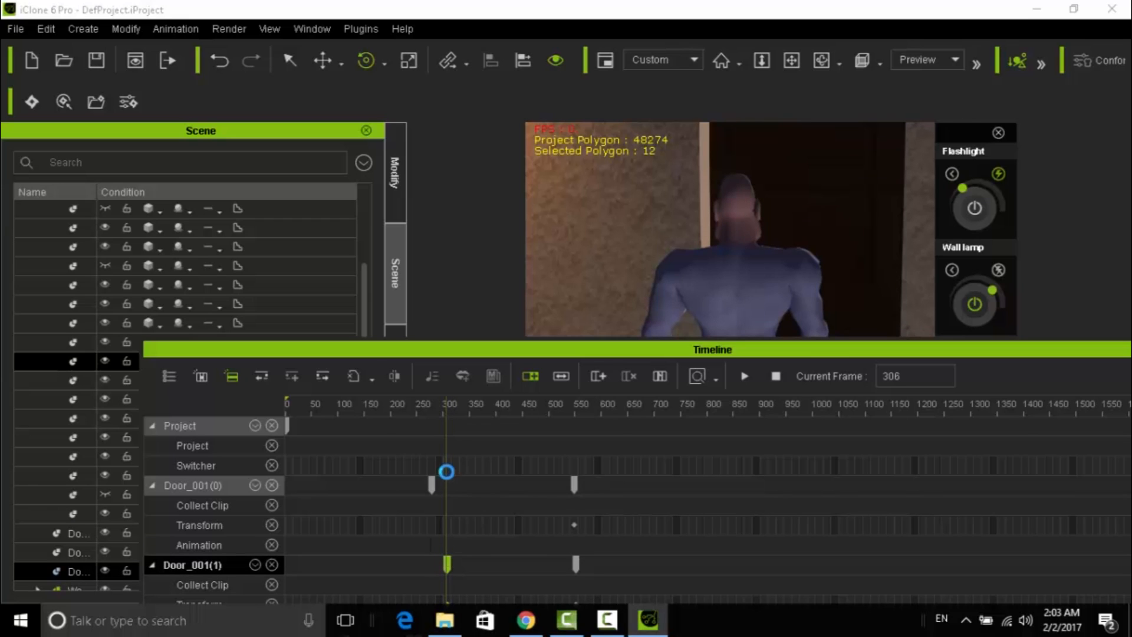
mouse_move(446, 408)
left_mouse_down()
mouse_move(395, 410)
mouse_move(450, 421)
left_mouse_up()
left_click_drag(506, 343, 505, 243)
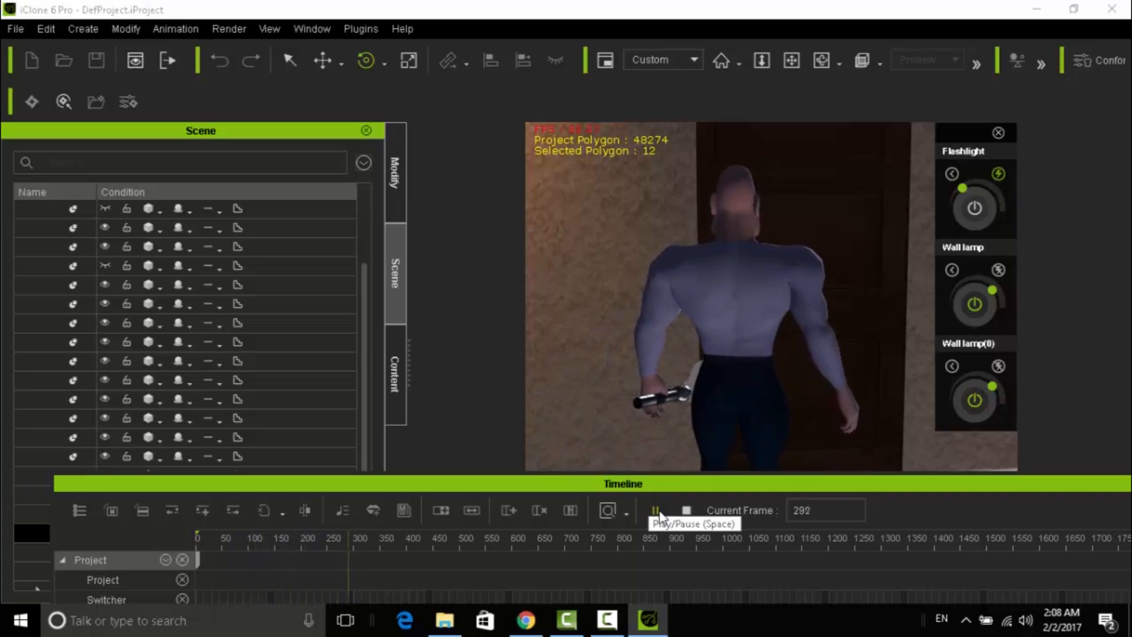
Step: Pause the door-opening playback at frame 346 and bring up the full door tracks in the timeline for review
left_click(657, 510)
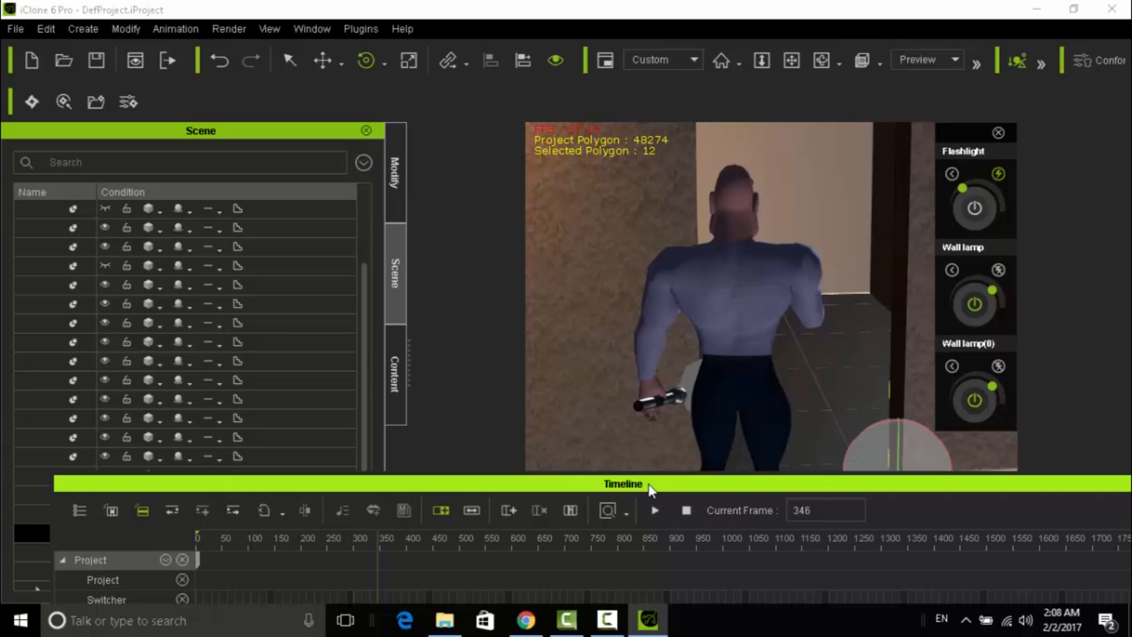
left_click_drag(651, 487, 619, 180)
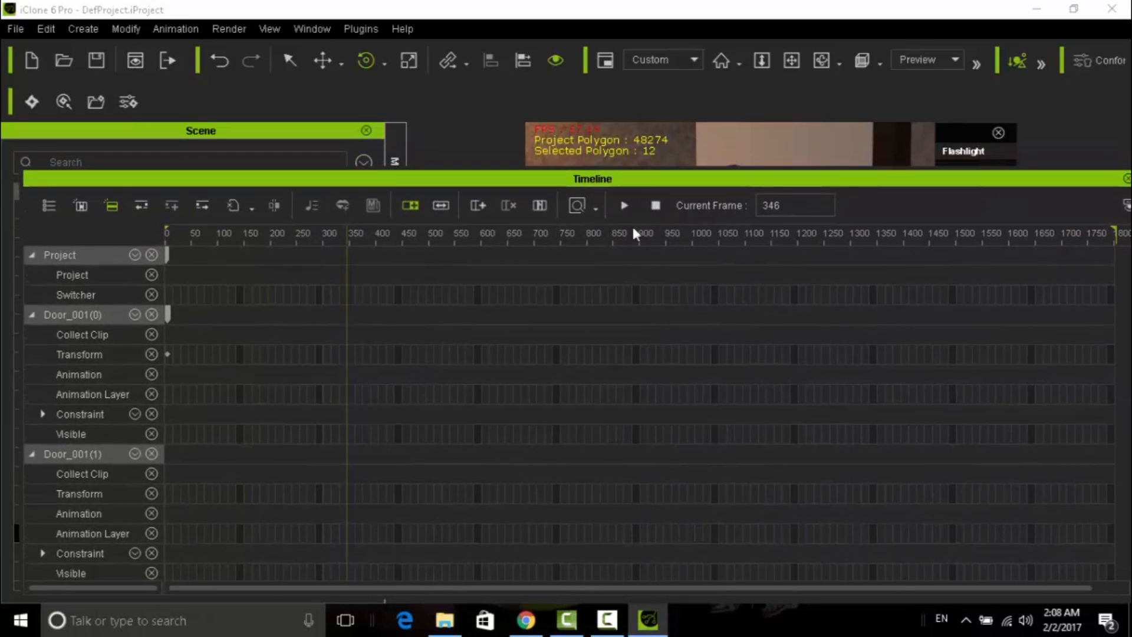
left_click(597, 207)
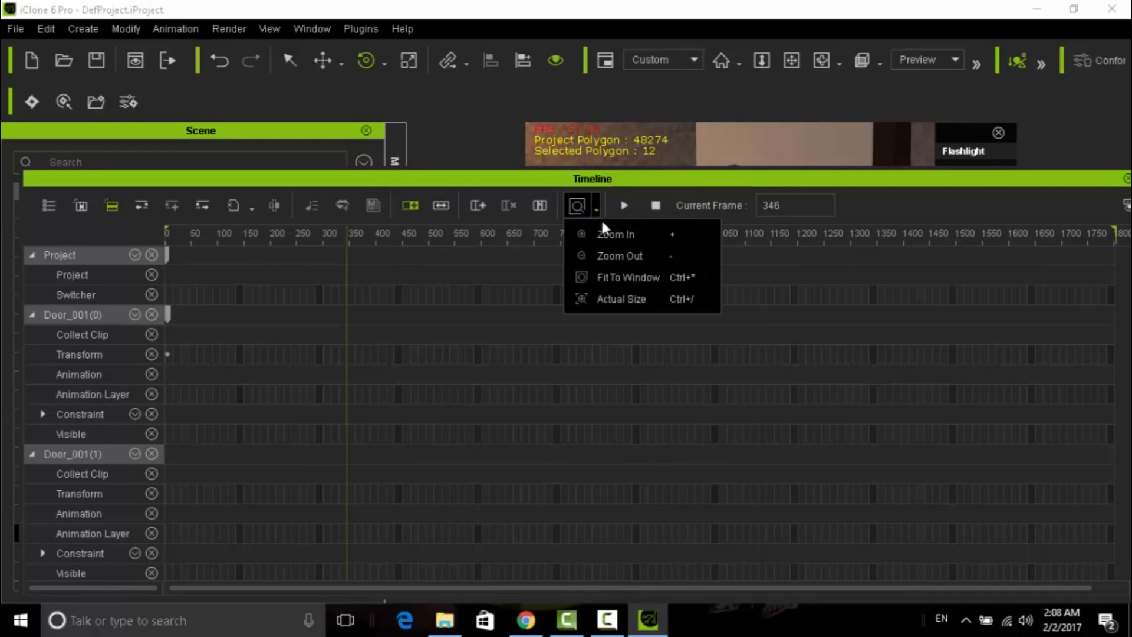
left_click(599, 250)
left_click(600, 255)
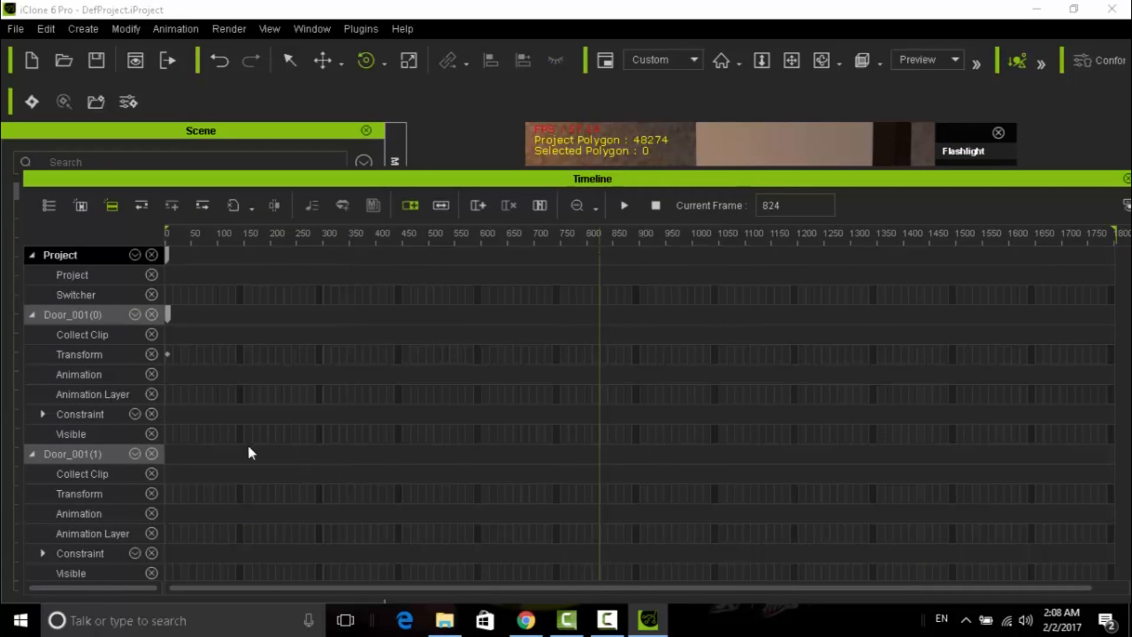
Step: Examine the Door_001(0) and Door_001(1) tracks and the key at frame 1, and preview the animation from the start
left_click_drag(183, 319, 106, 315)
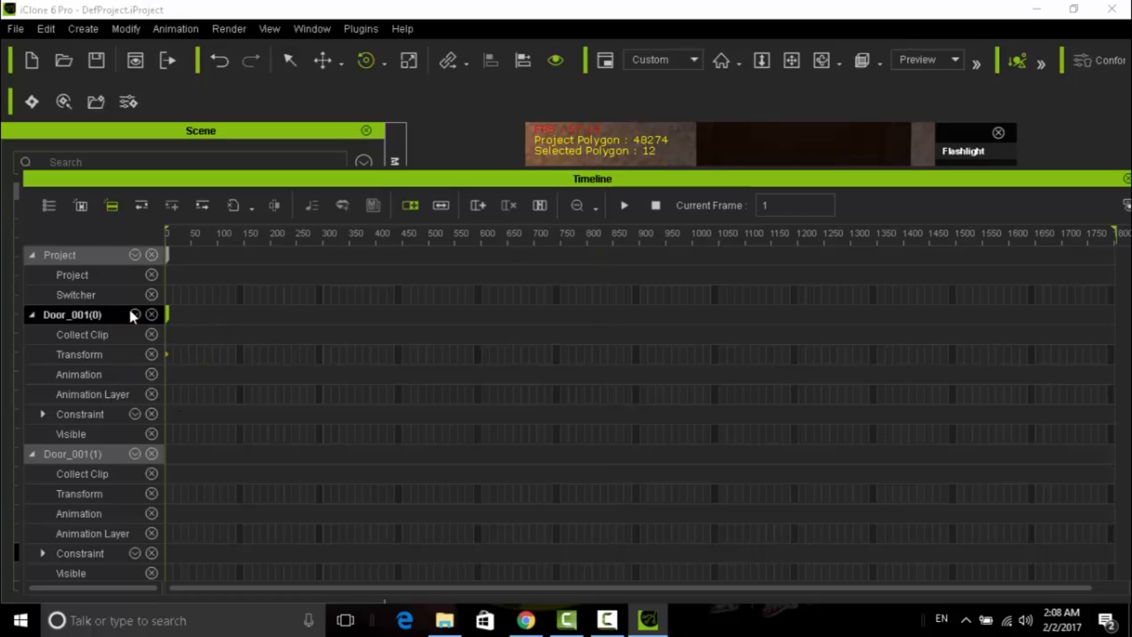
left_click(33, 312)
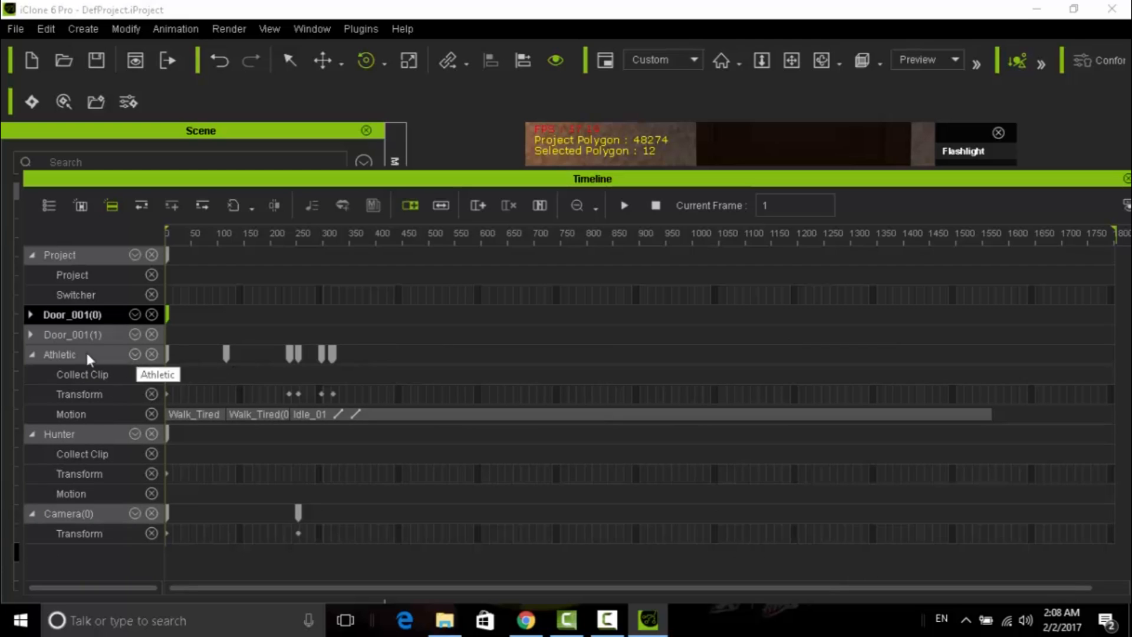
left_click(33, 332)
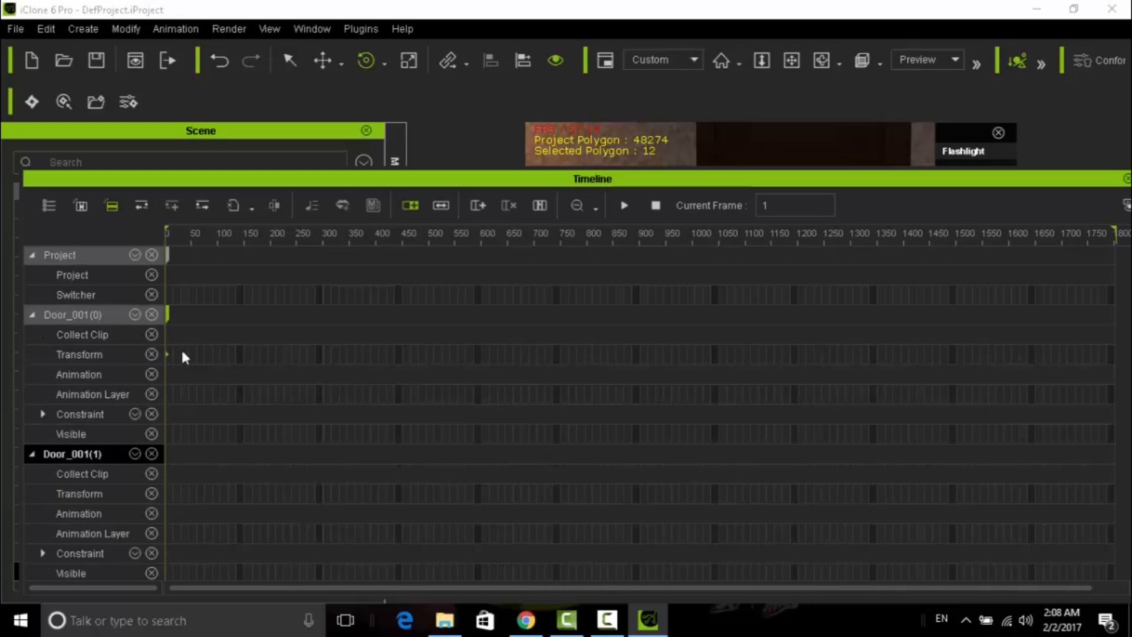
left_click_drag(173, 318, 207, 317)
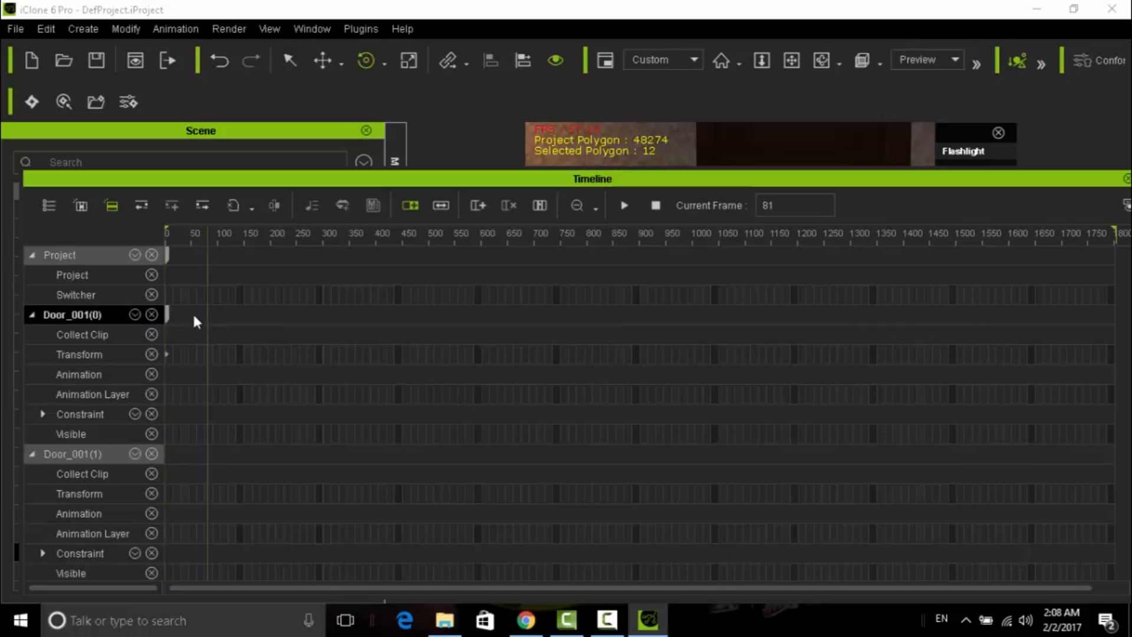
left_click(169, 314)
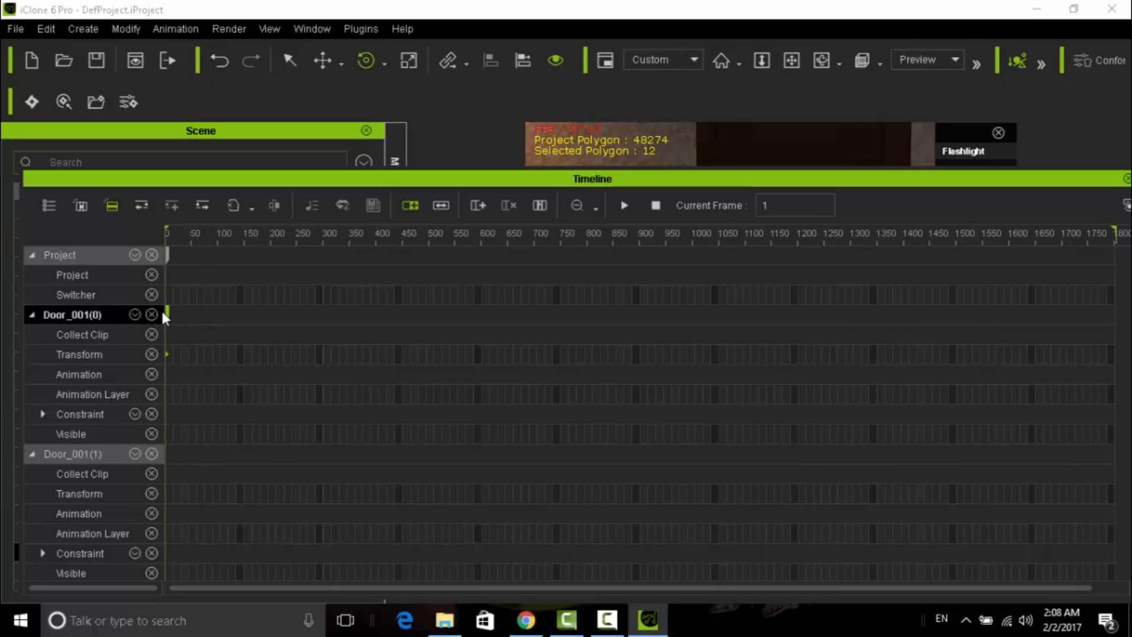
left_click_drag(369, 179, 432, 372)
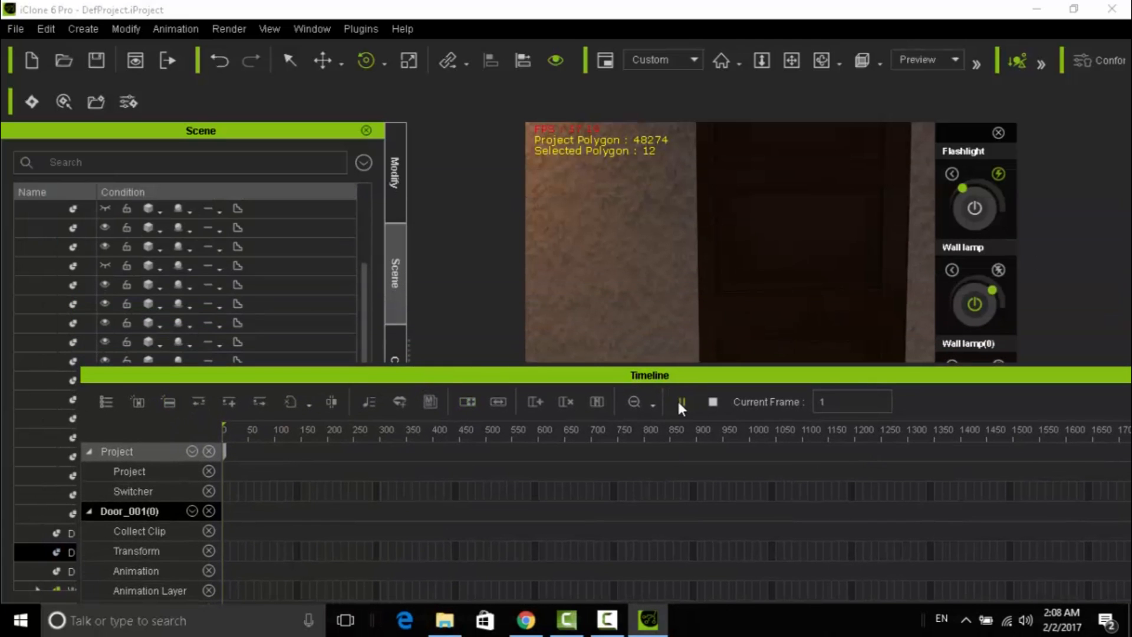
left_click(678, 400)
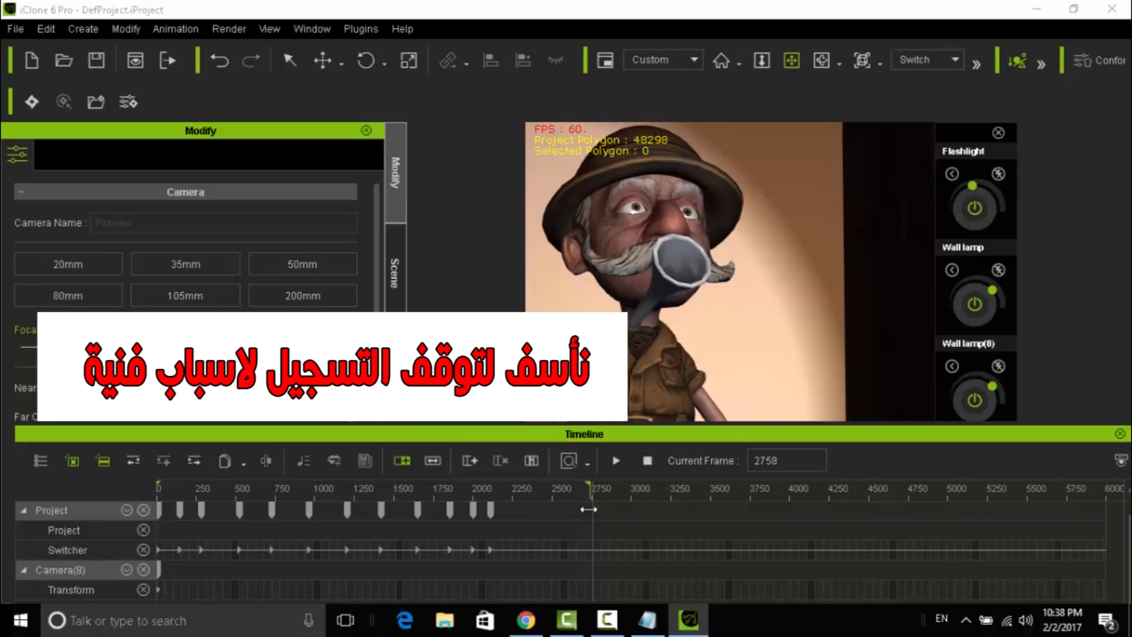
Step: Copy the current frame number 2758 and set the project's Total Frames to 2758 in the project settings
left_click_drag(778, 461, 732, 461)
right_click(769, 461)
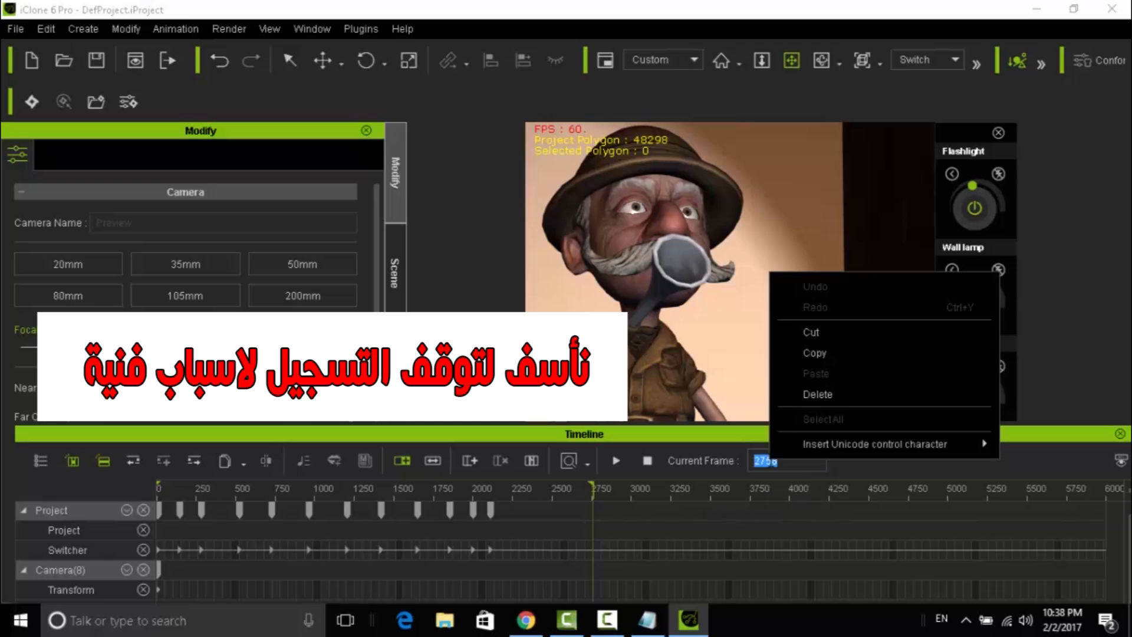
left_click(814, 356)
left_click(46, 28)
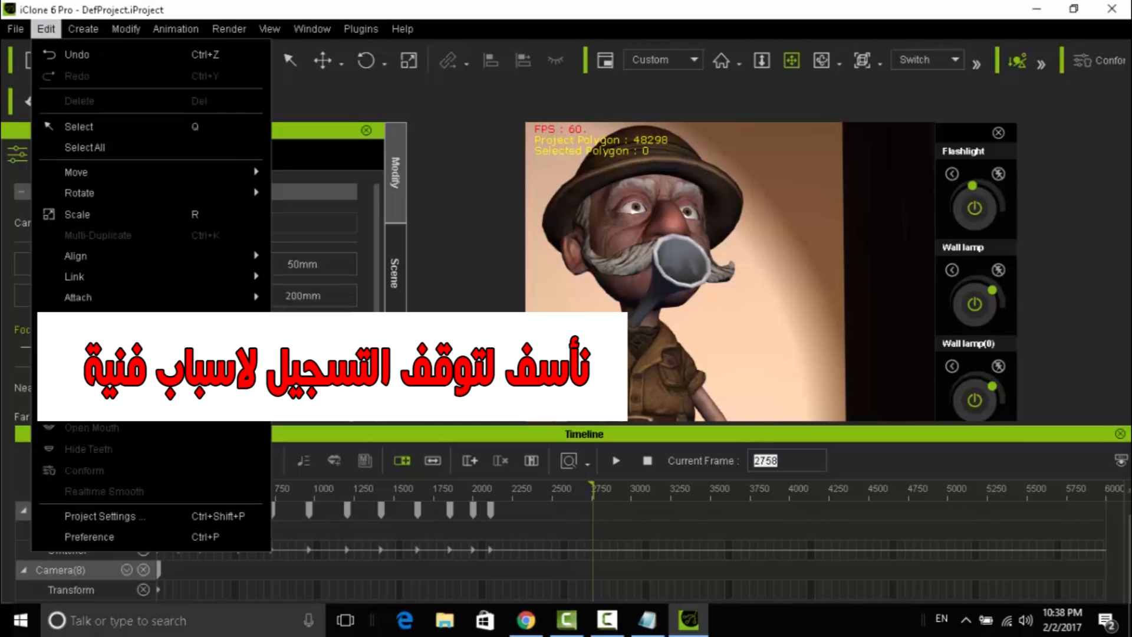
left_click(89, 517)
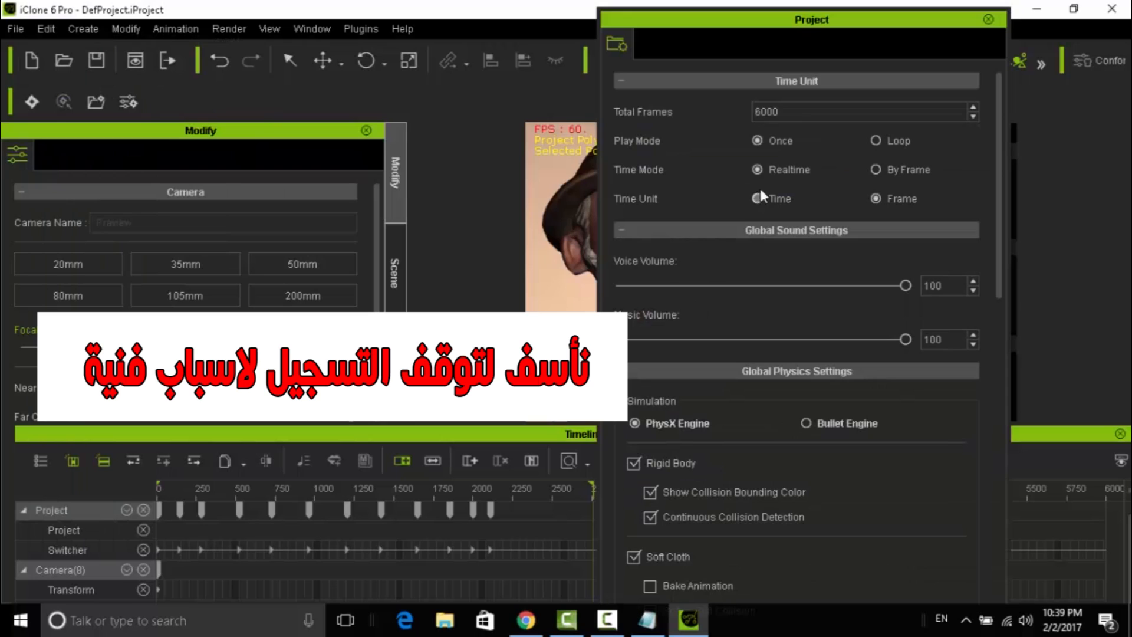
double_click(811, 115)
type("2758")
key("Return")
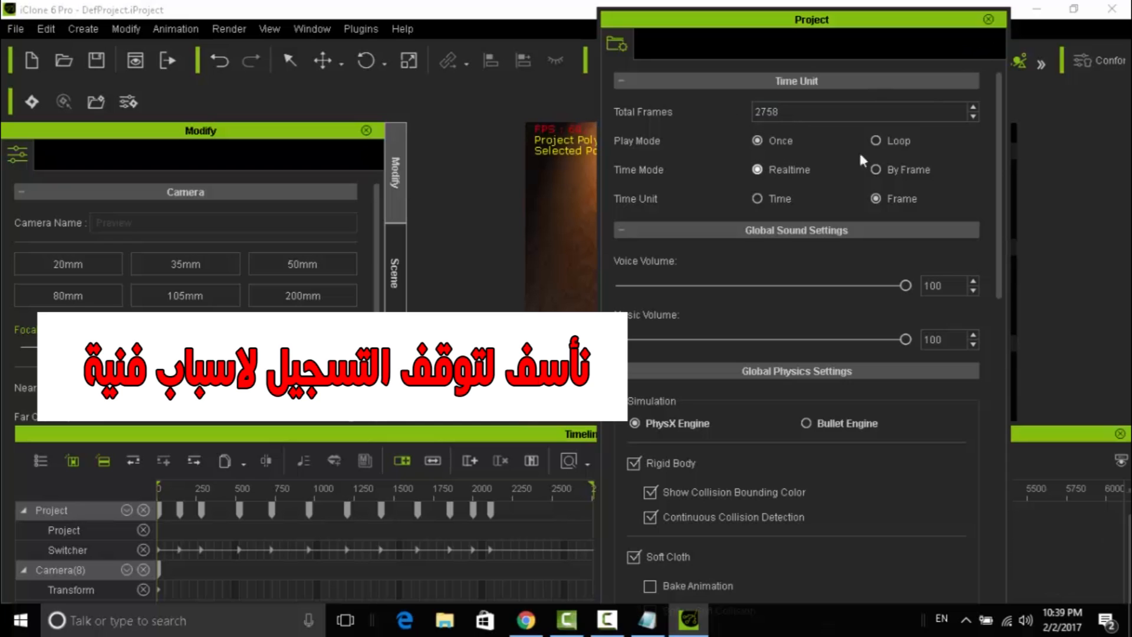
Step: Close the project settings and play the animation from the start, pausing at frame 466
left_click(988, 19)
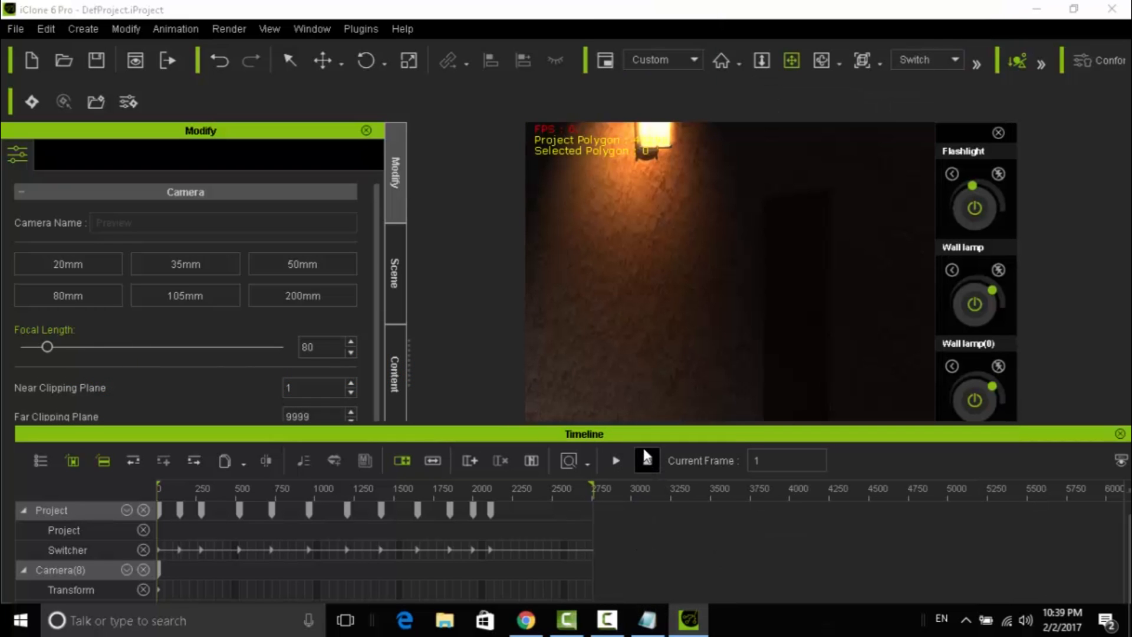
left_click(616, 460)
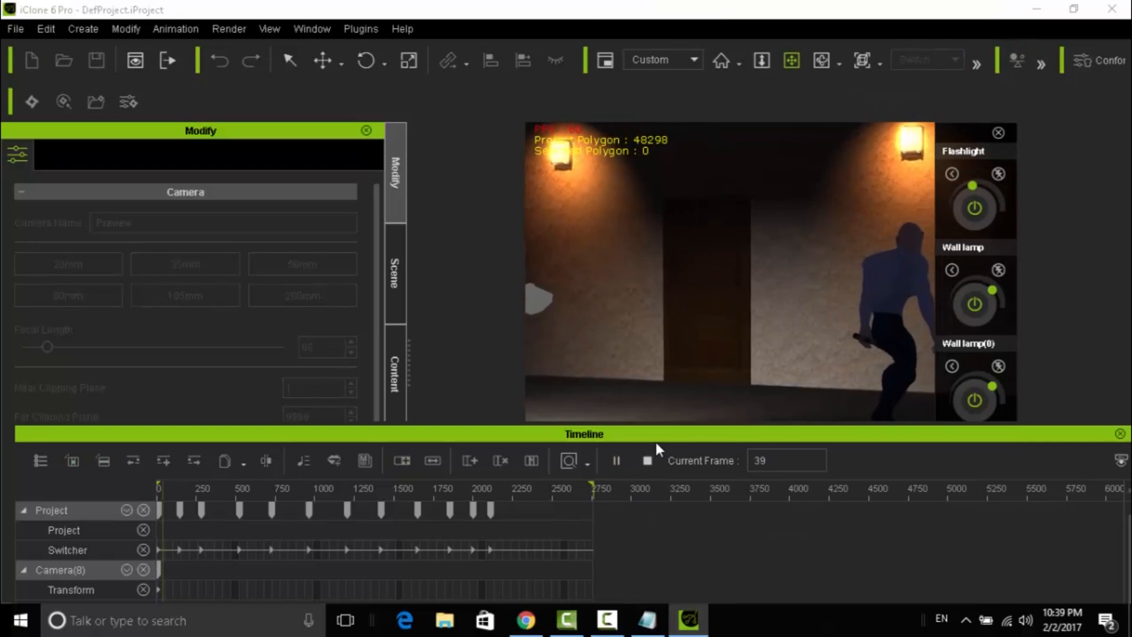
left_click_drag(665, 437, 702, 399)
key("space")
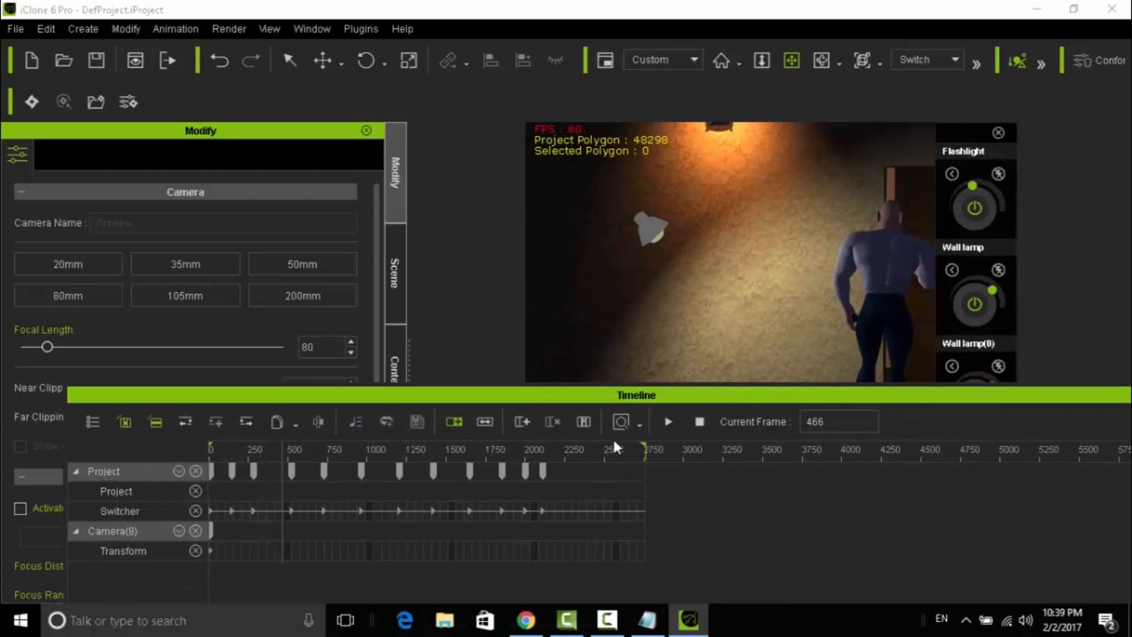
Step: Delay the fifth camera Switcher key to about frame 800 and scrub through the shot to frame 859
left_click_drag(279, 451, 303, 442)
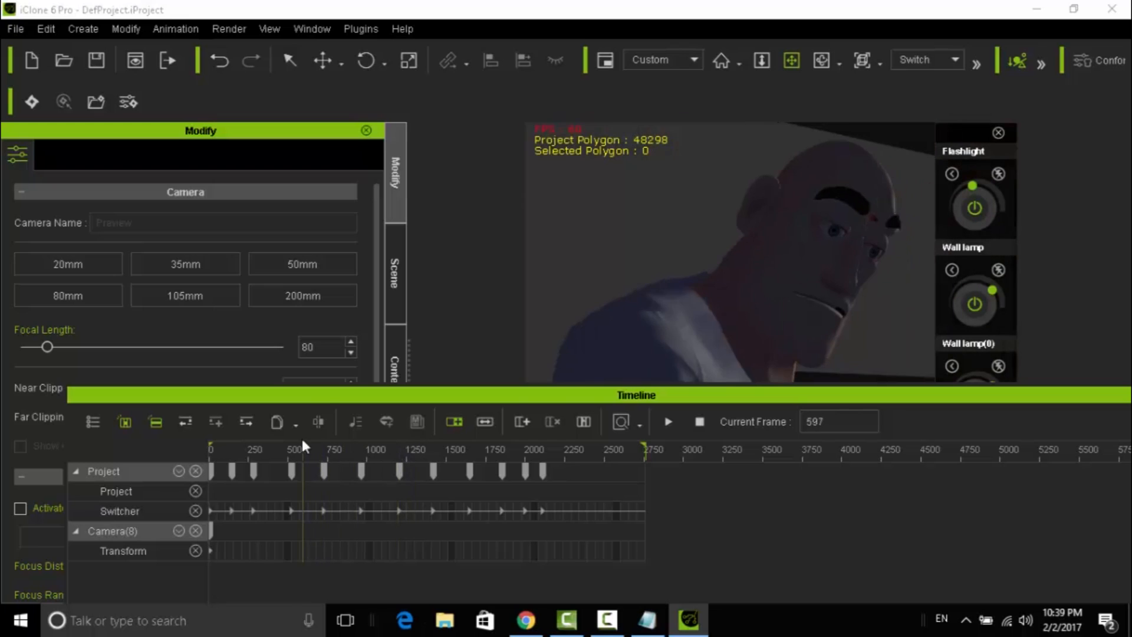
left_click_drag(329, 397, 888, 461)
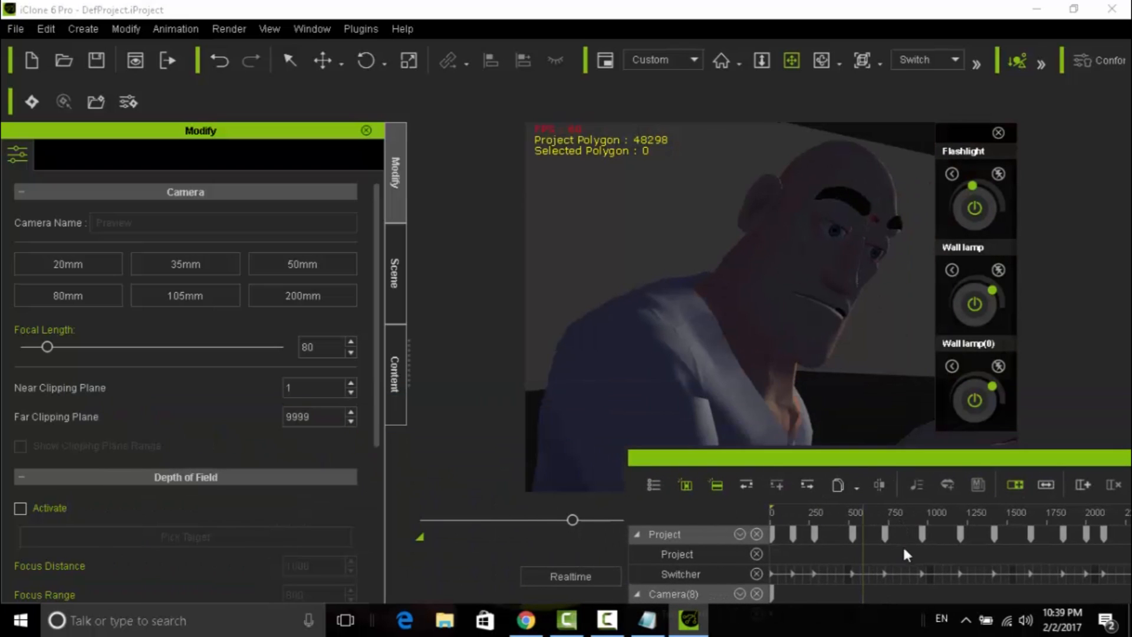
mouse_move(861, 511)
left_mouse_down()
mouse_move(843, 514)
mouse_move(892, 515)
mouse_move(874, 520)
left_mouse_up()
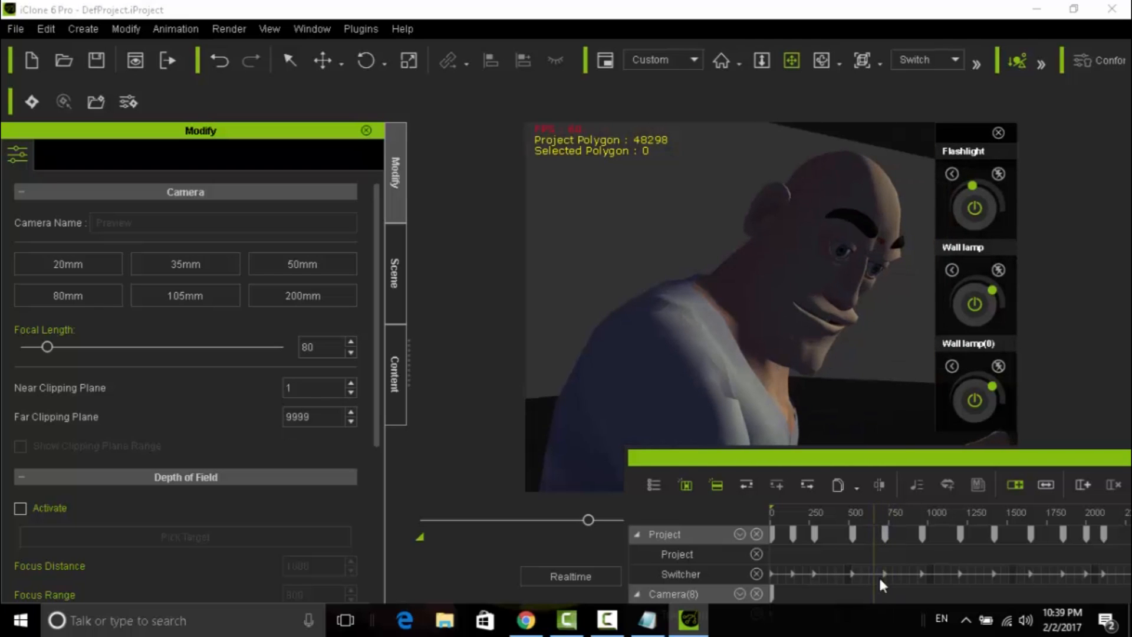
left_click_drag(885, 575, 897, 573)
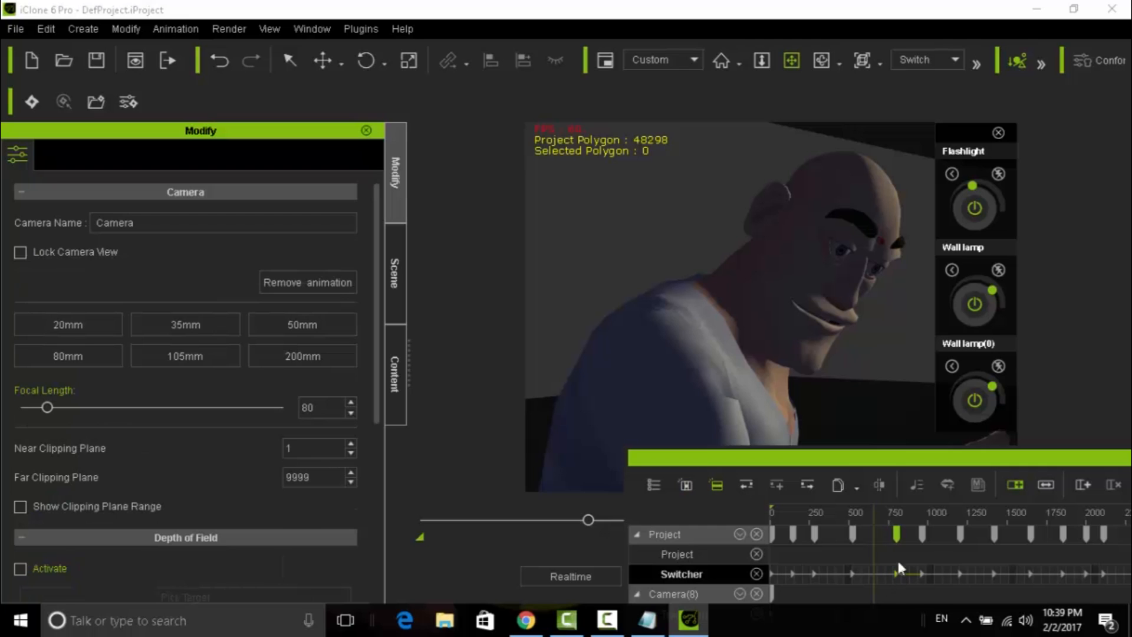
double_click(897, 573)
left_click_drag(873, 516, 905, 532)
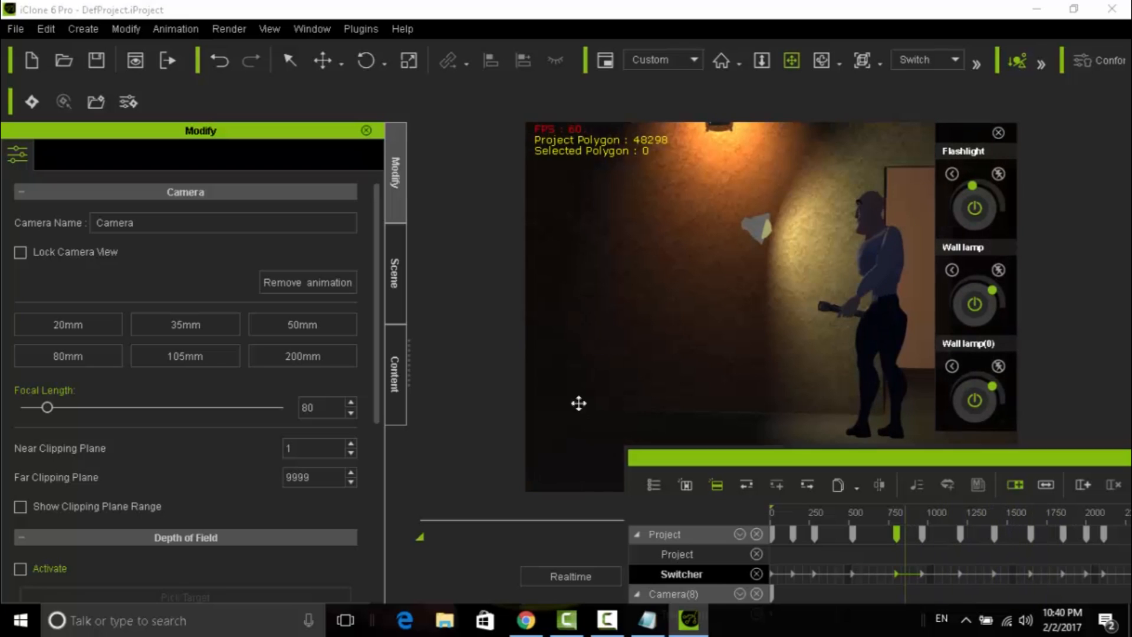
Step: Hide the spotlight in the scene's Light group and save the project
left_click(394, 291)
left_click(22, 267)
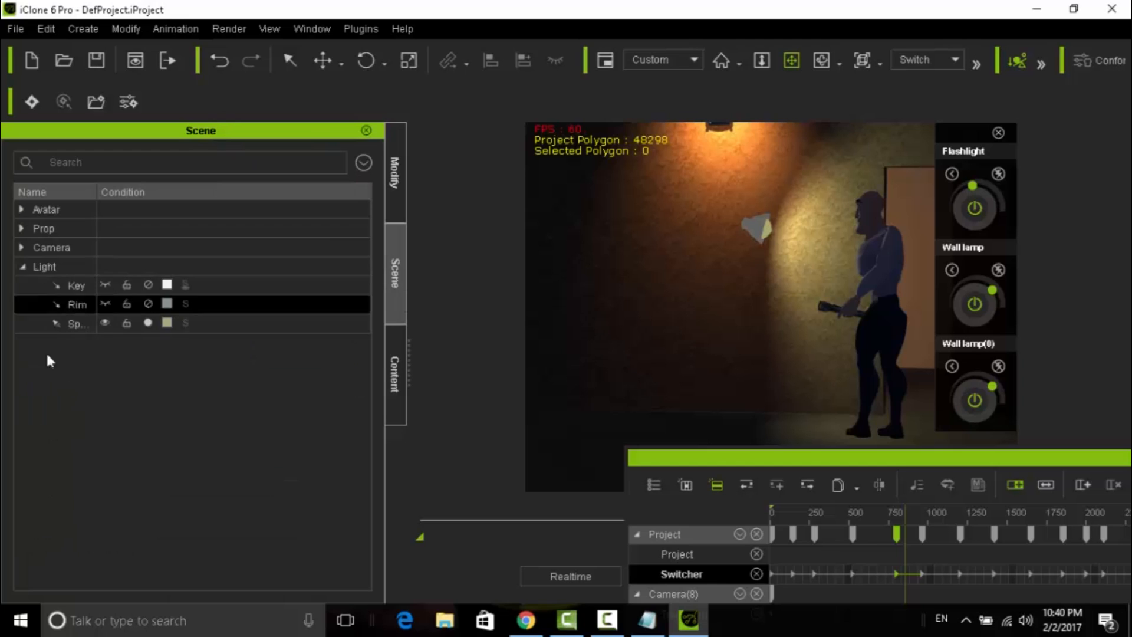
left_click(105, 323)
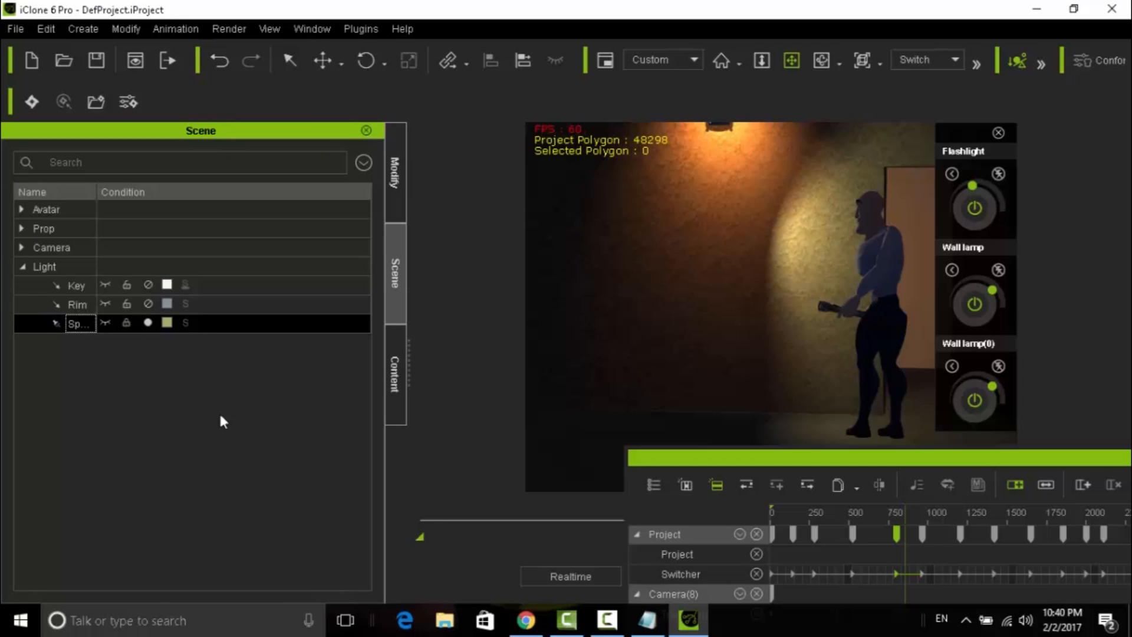
left_click_drag(697, 450, 164, 432)
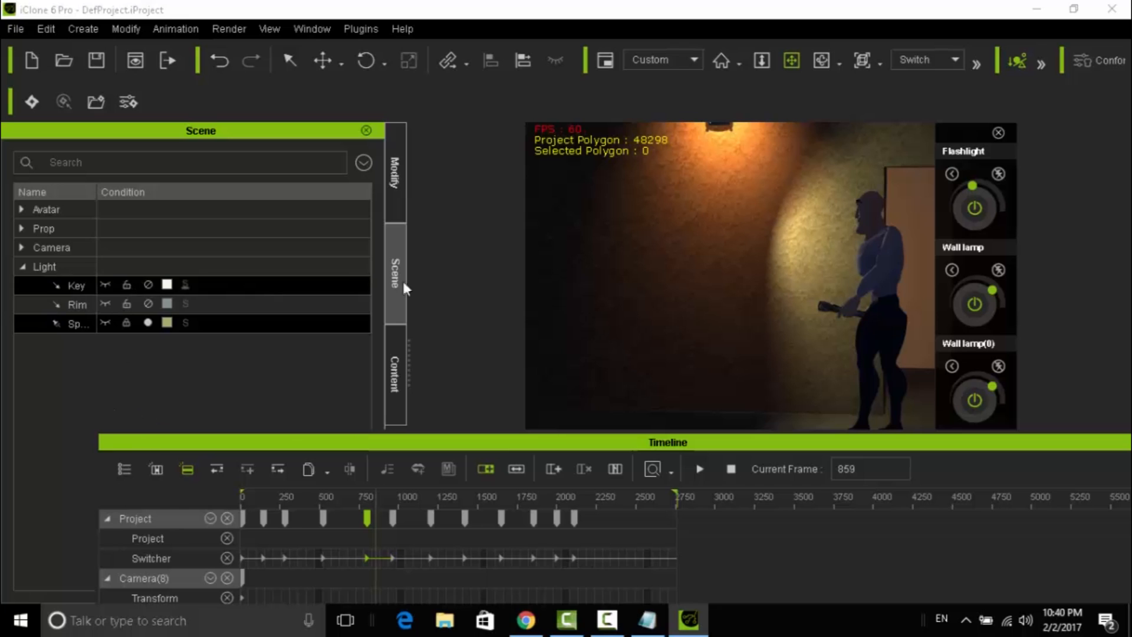
left_click_drag(504, 447, 420, 440)
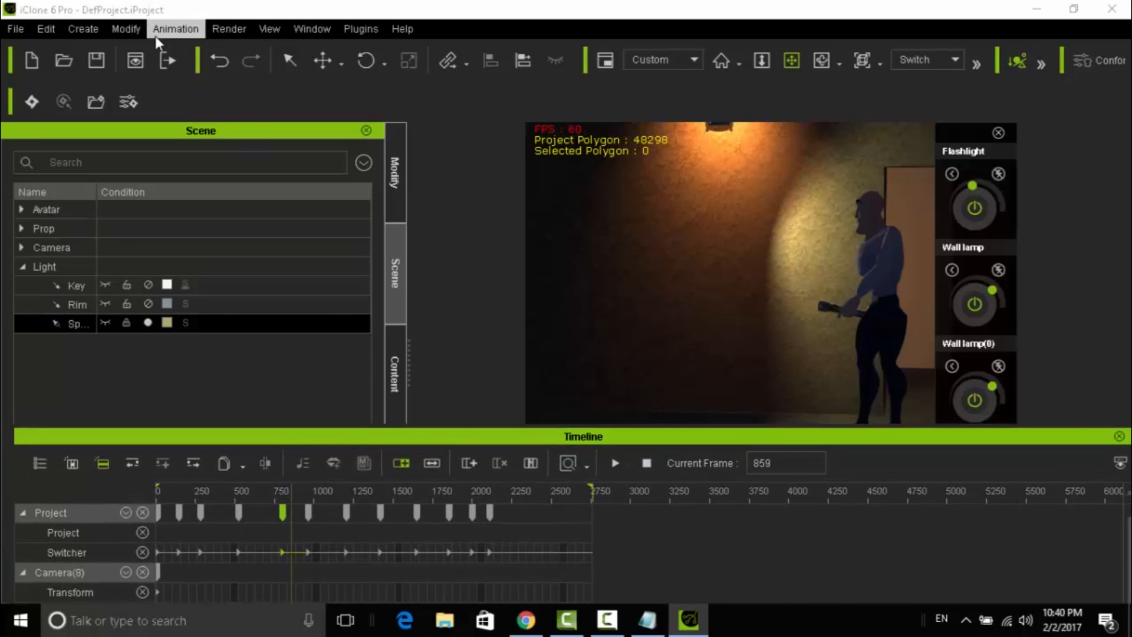
key("ctrl+s")
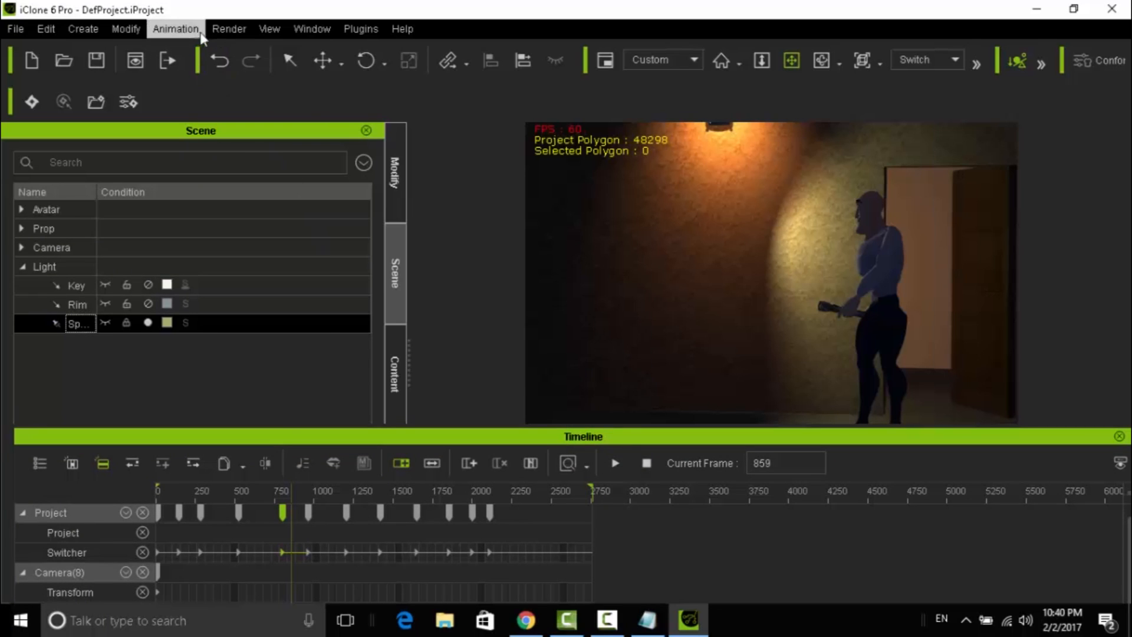
Step: Set up a video render in MP4 format at HD 1080p (1920x1080) with High Quality Shadow enabled
left_click(225, 29)
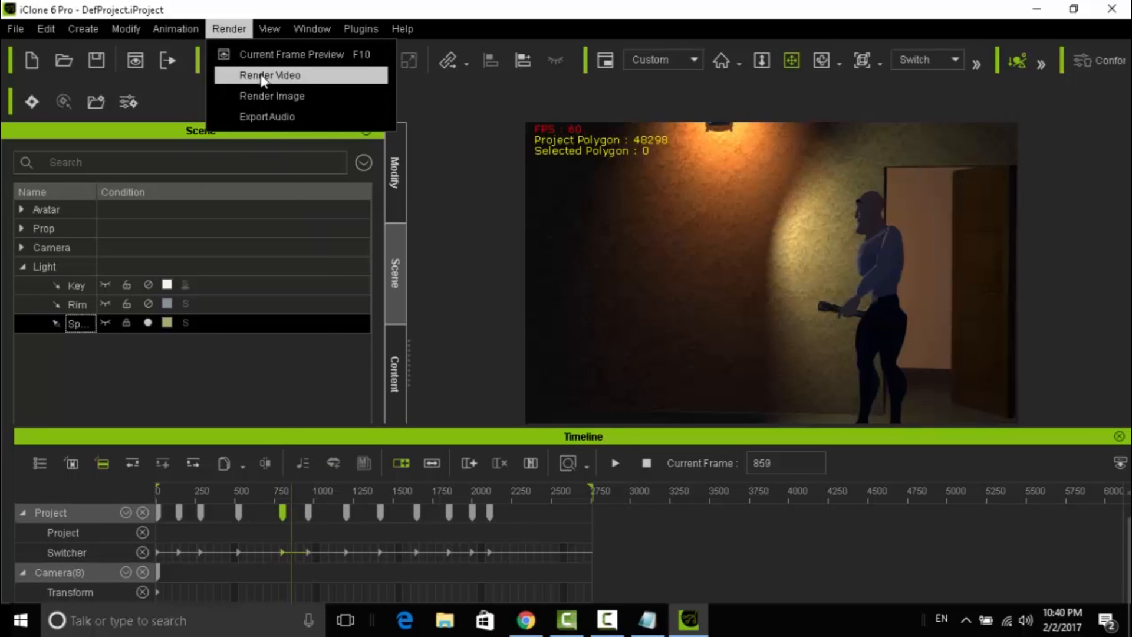
left_click(260, 76)
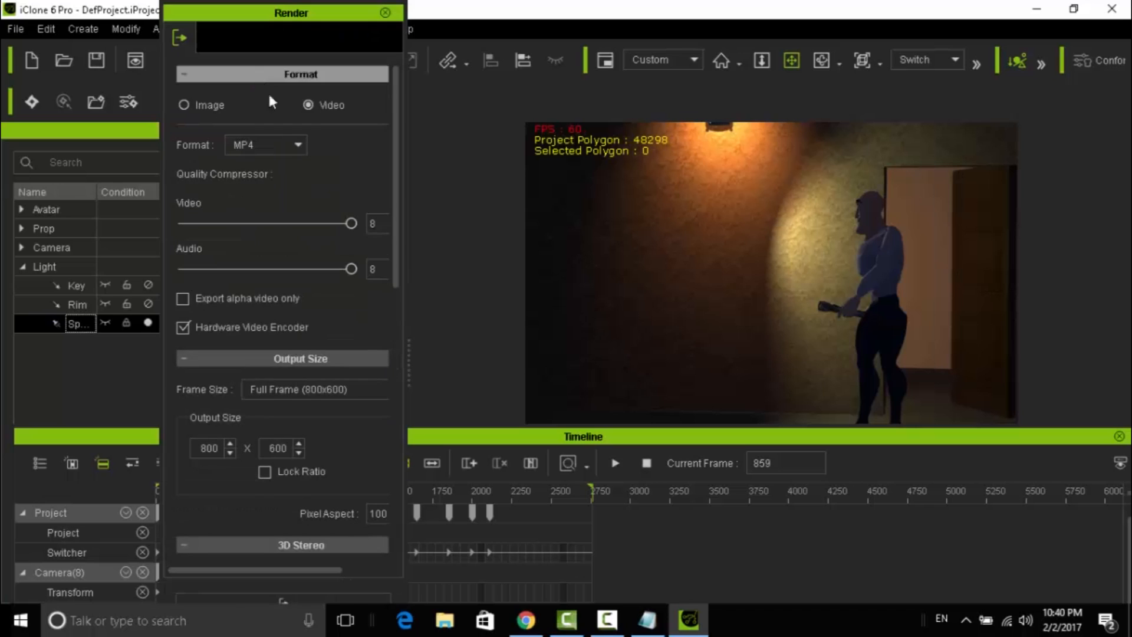
left_click(299, 145)
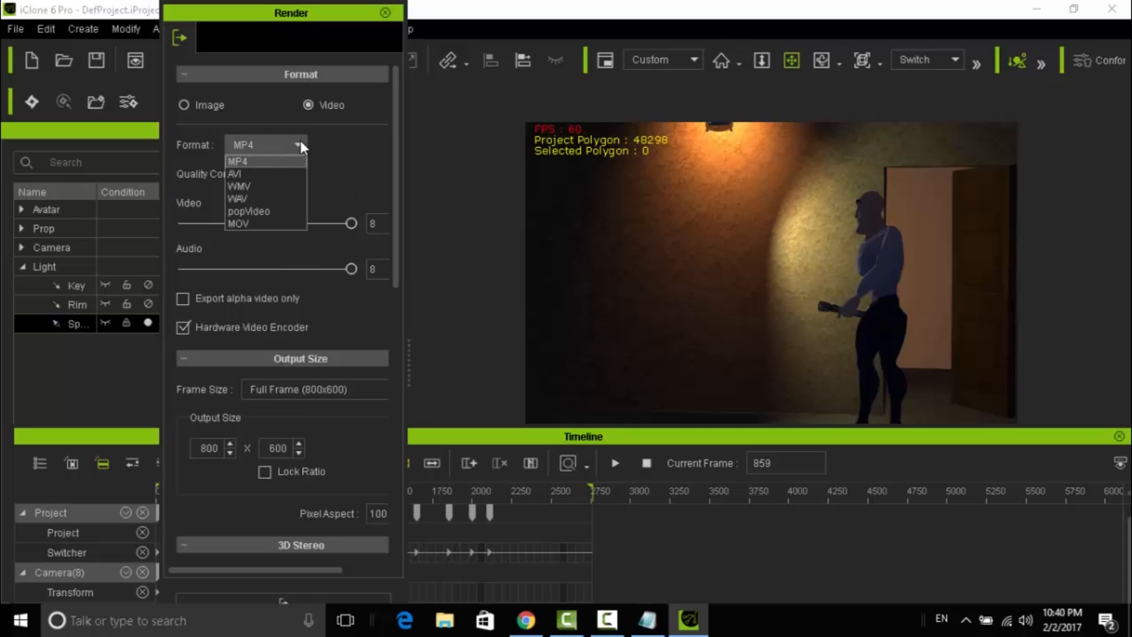
left_click(300, 140)
left_click_drag(397, 195, 381, 306)
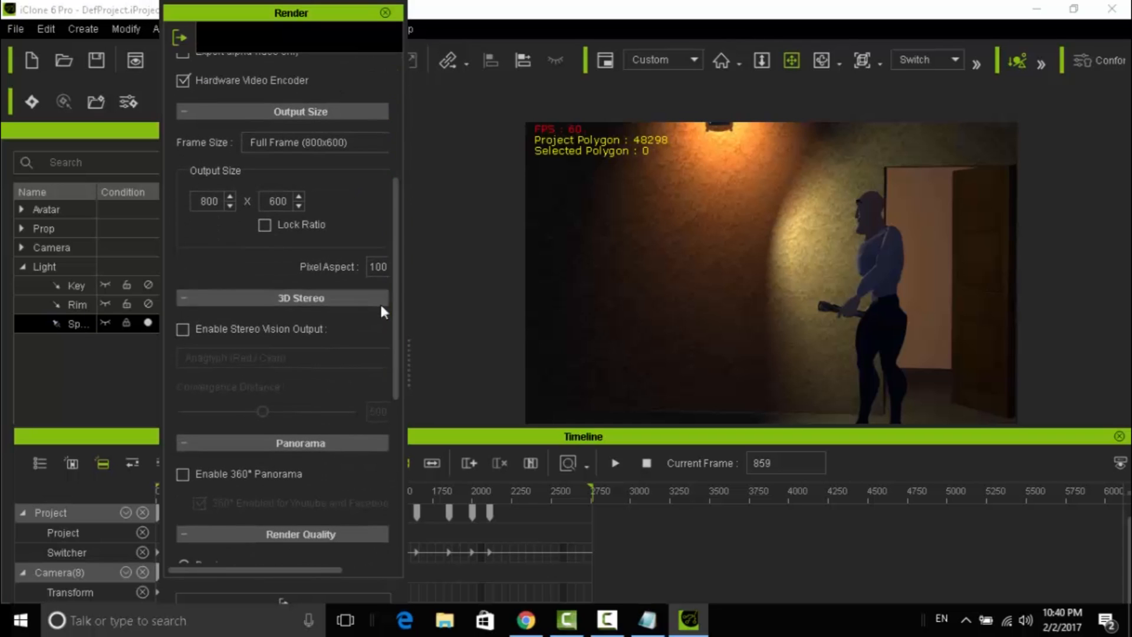
left_click(282, 140)
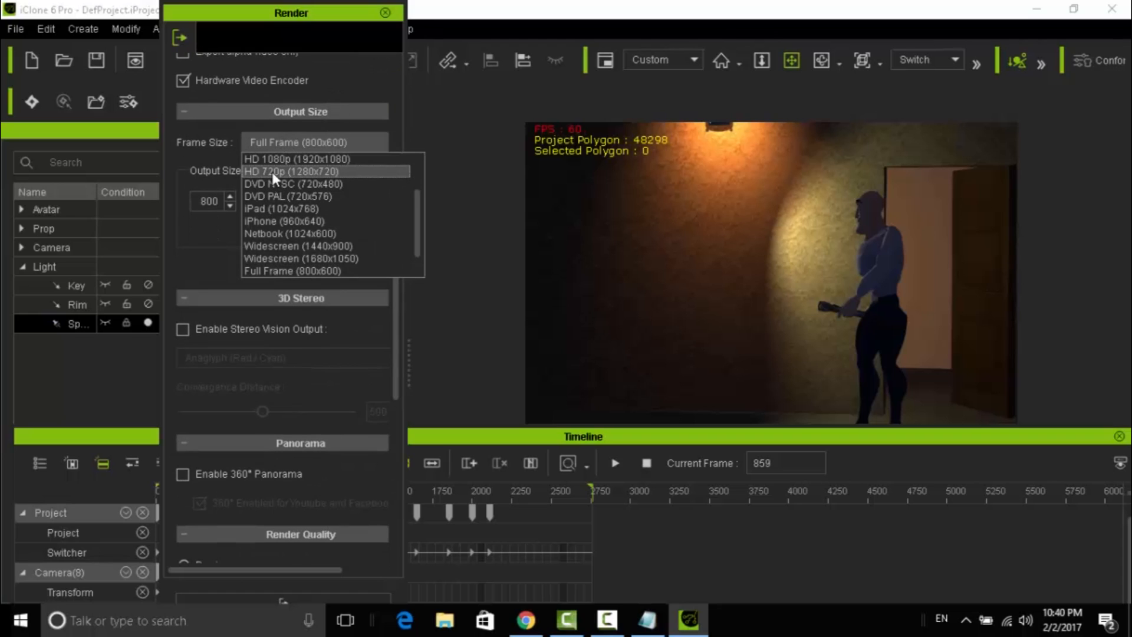
left_click(273, 160)
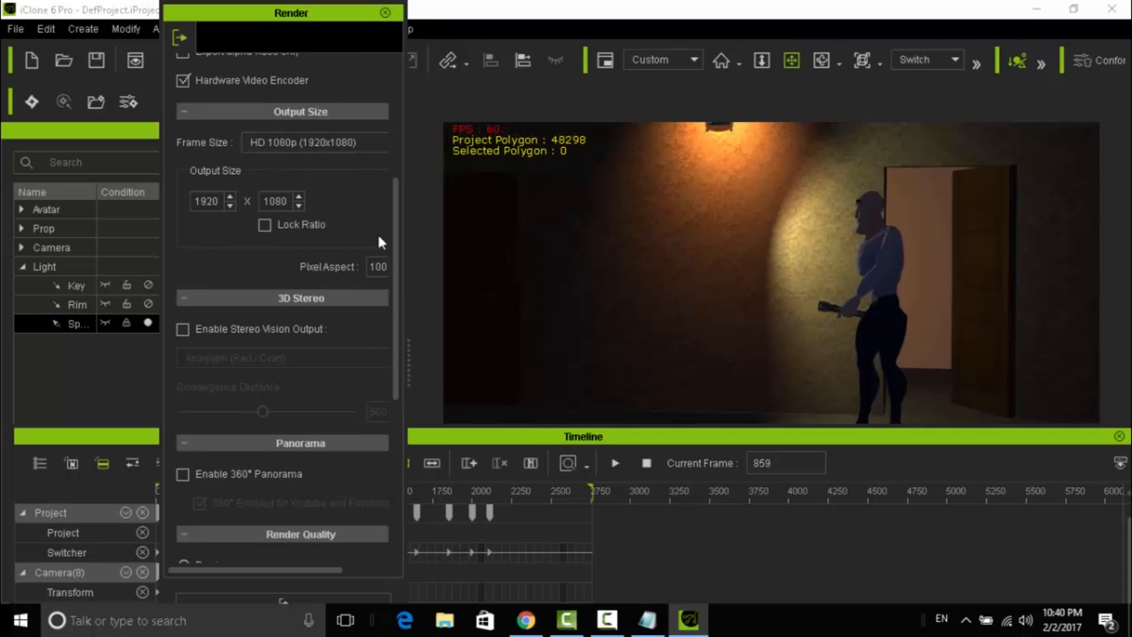
left_click_drag(391, 255, 353, 451)
left_click(200, 333)
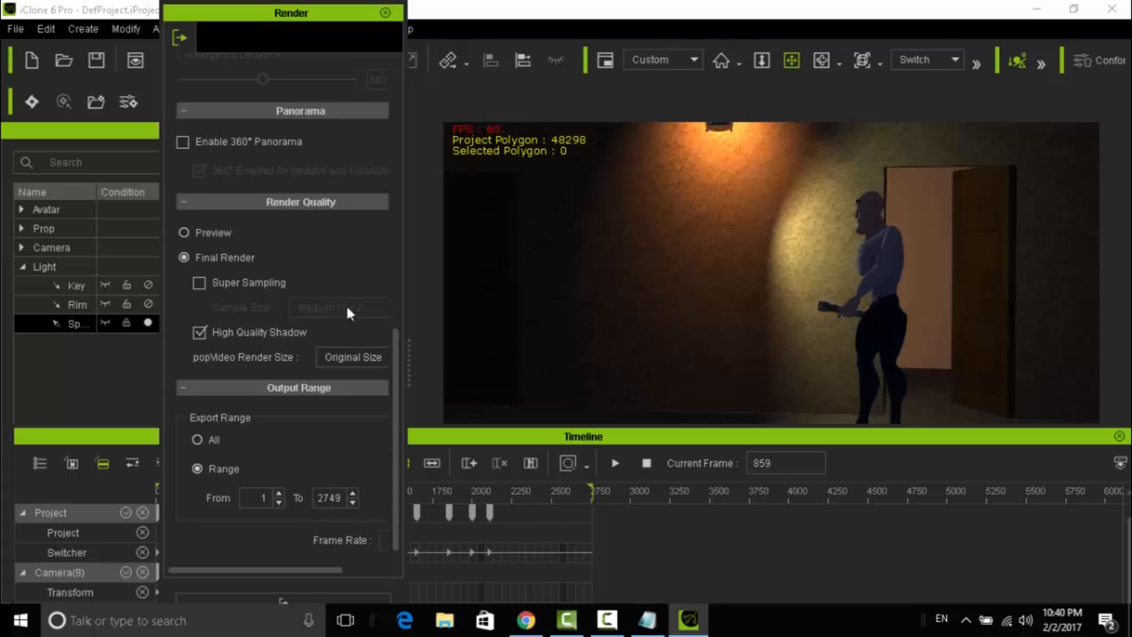
Step: Start the export and save the video as video_fin in the FILM folder on the Desktop
left_click(258, 596)
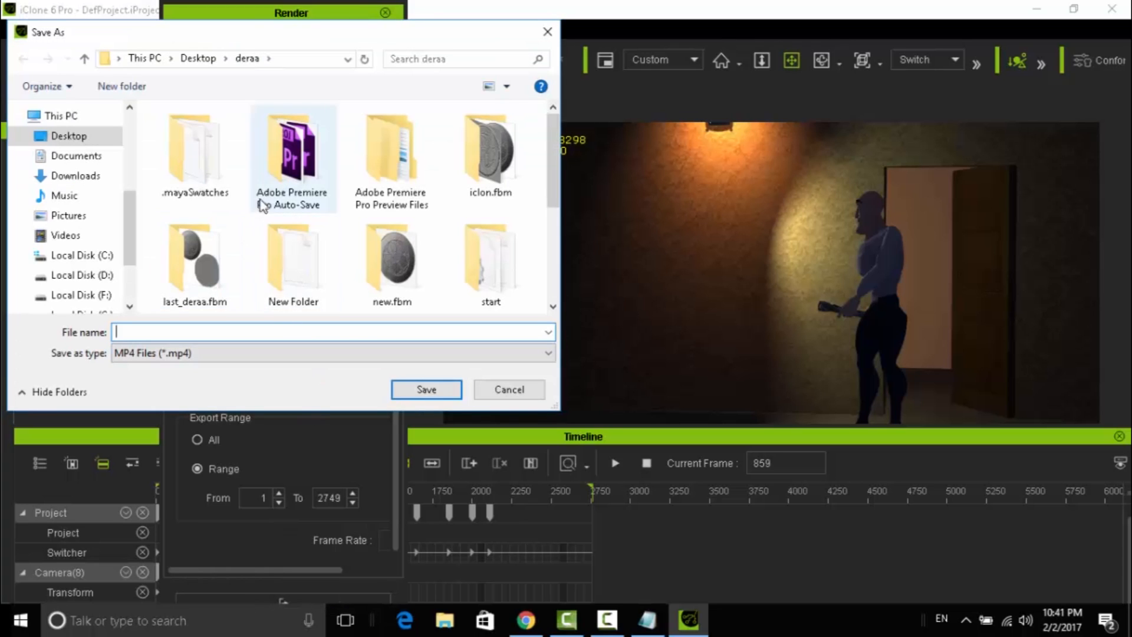
left_click(198, 58)
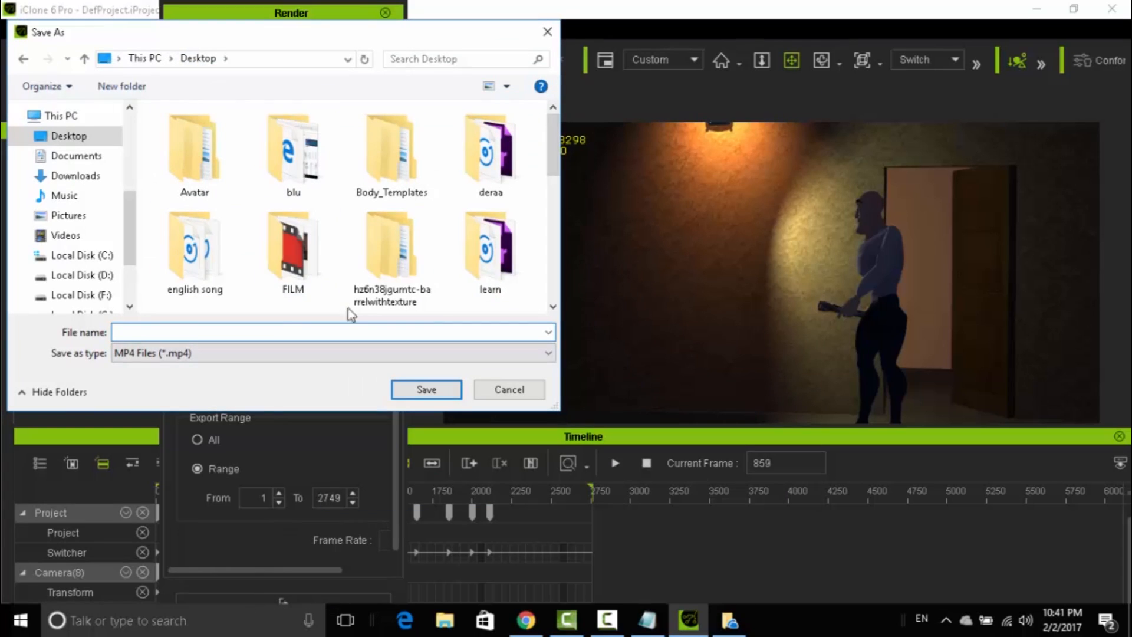
double_click(293, 247)
left_click(208, 332)
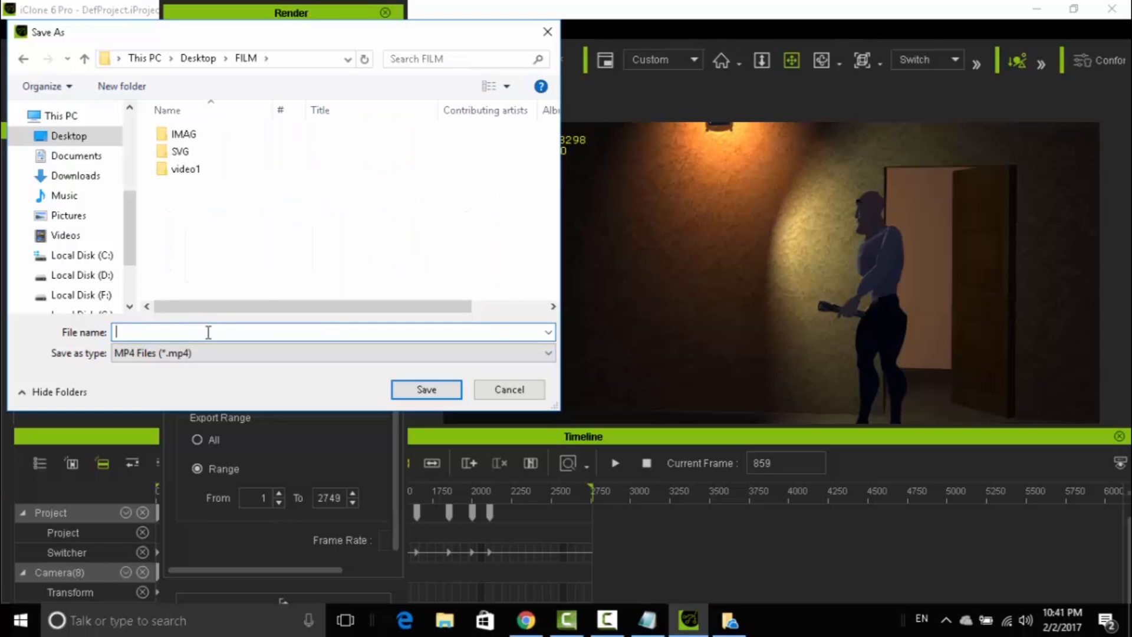
type("vide")
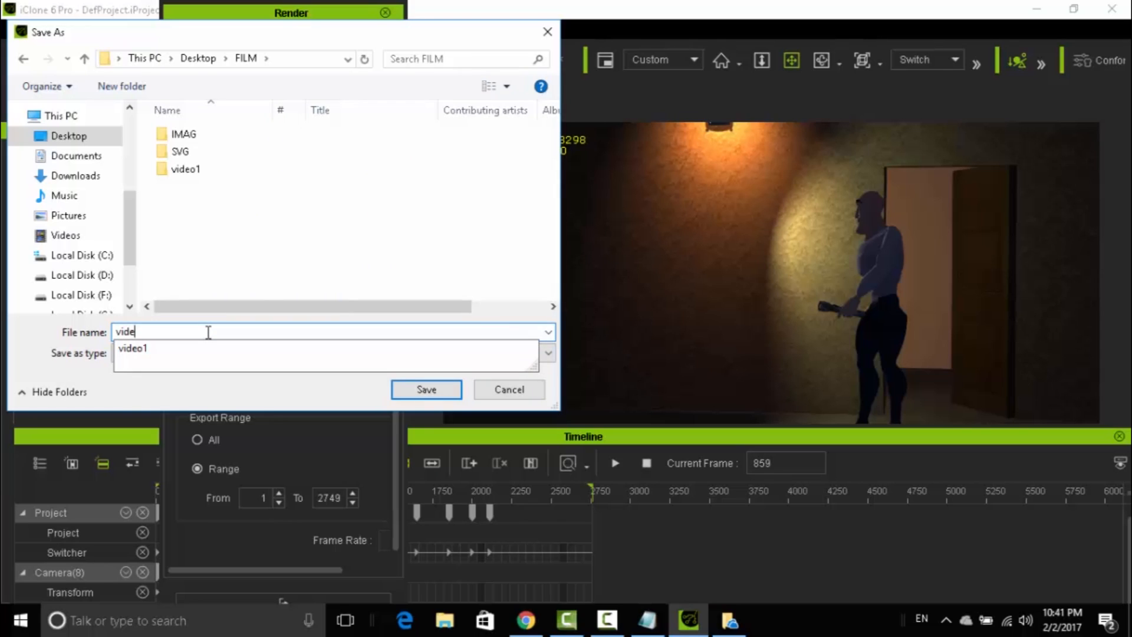
type("o_fin")
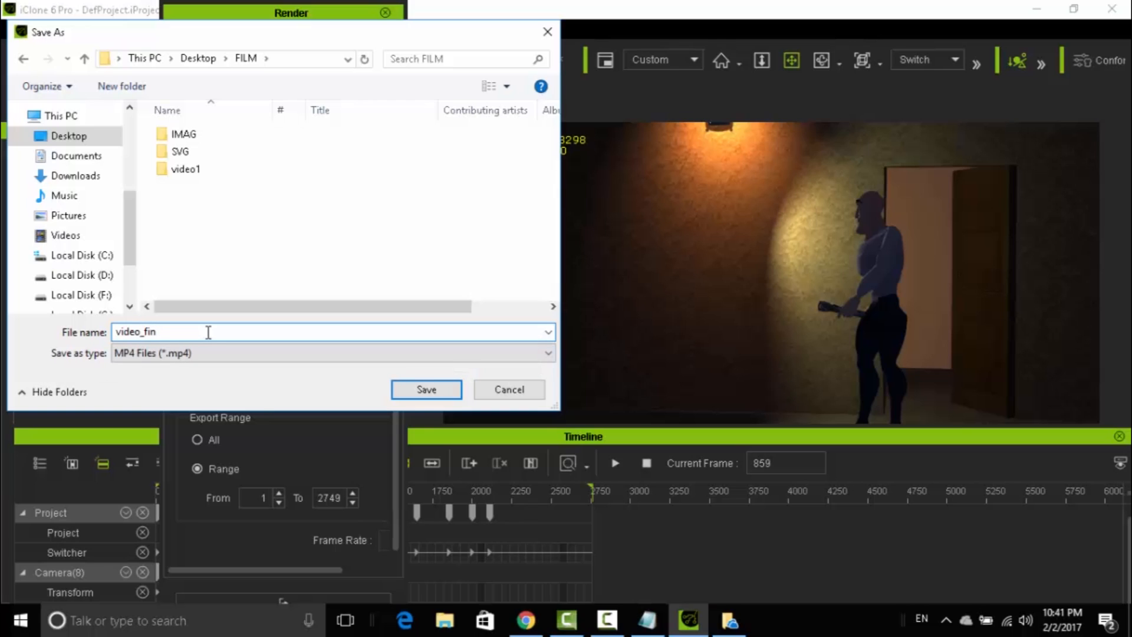
left_click(425, 388)
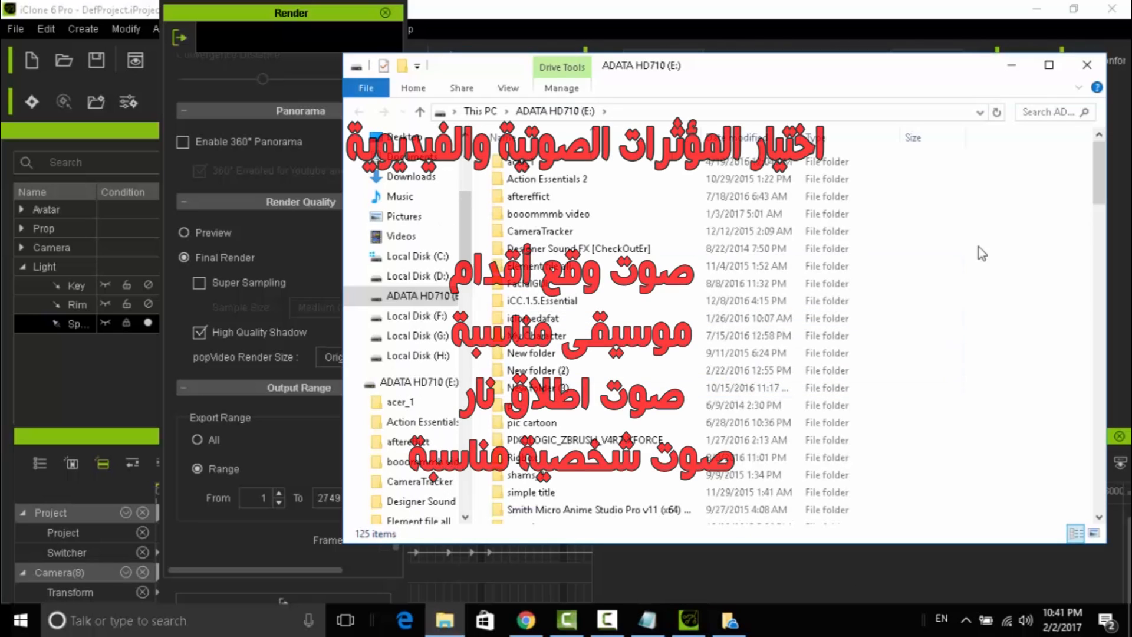
Step: In File Explorer, browse the Action Essentials 2 folder on the external drive, showing the Bonus_Sound_FX files as large icons
double_click(565, 180)
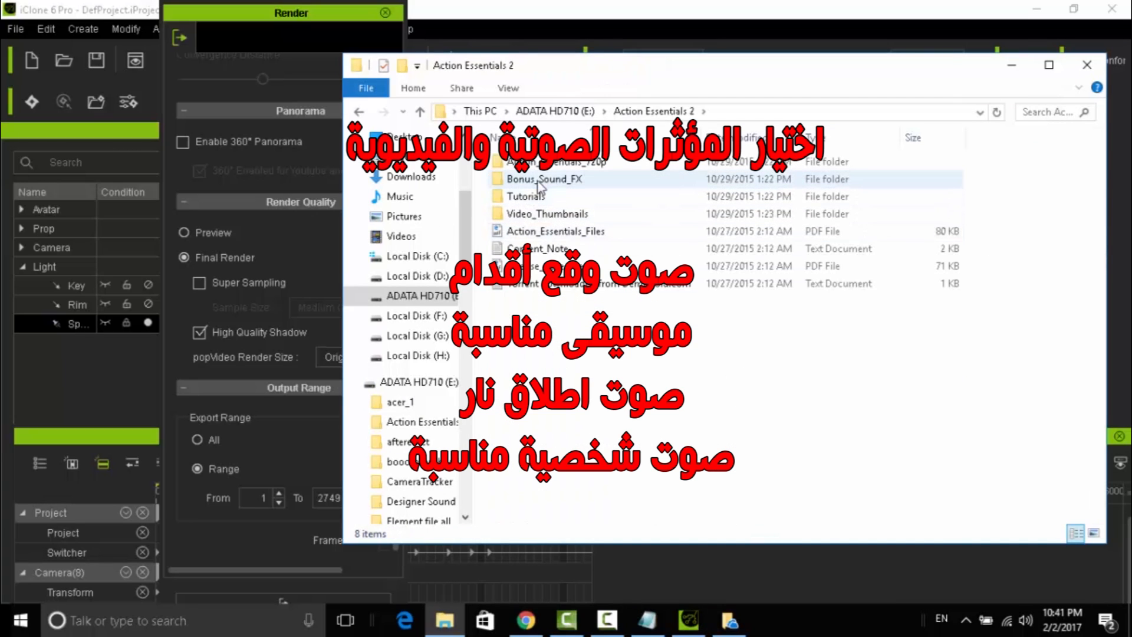
double_click(538, 180)
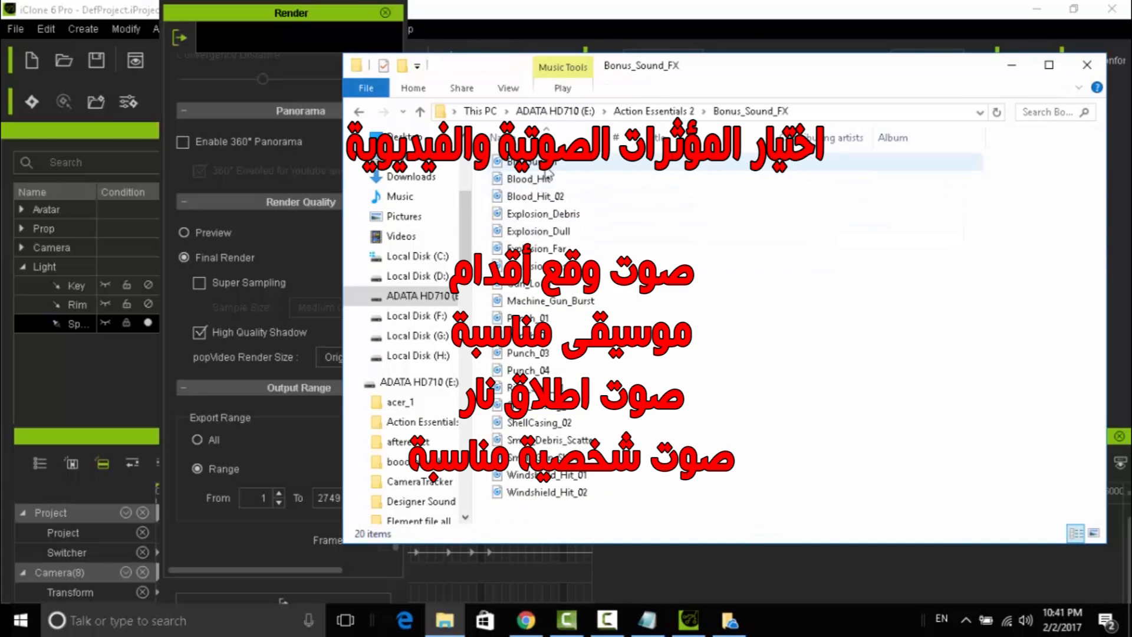
left_click(508, 88)
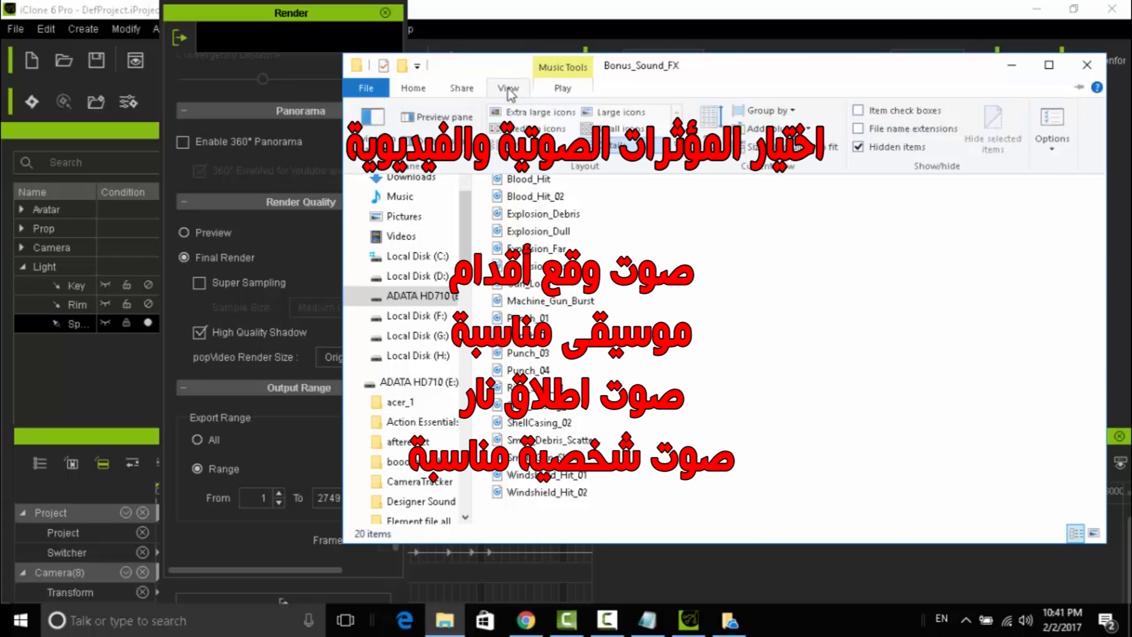
left_click(588, 117)
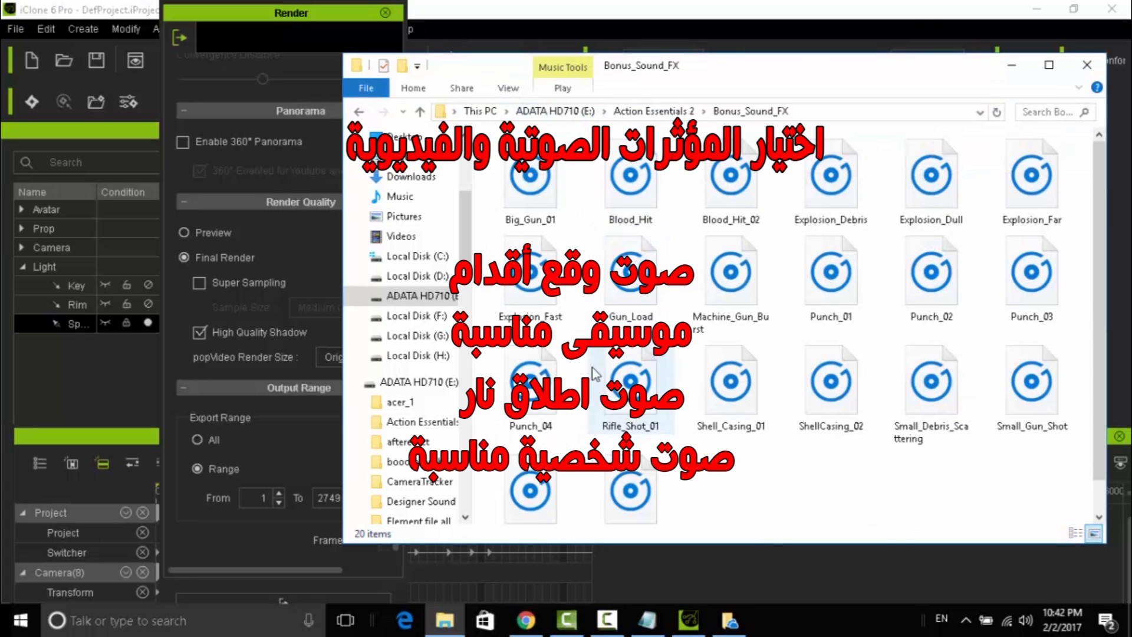
left_click(420, 112)
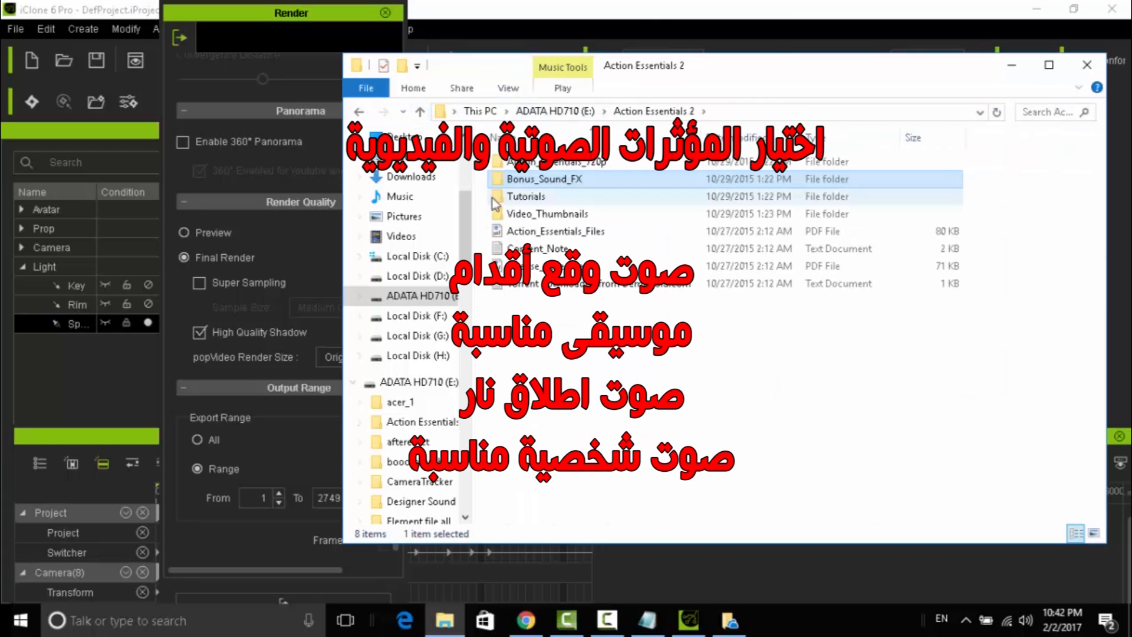
double_click(513, 181)
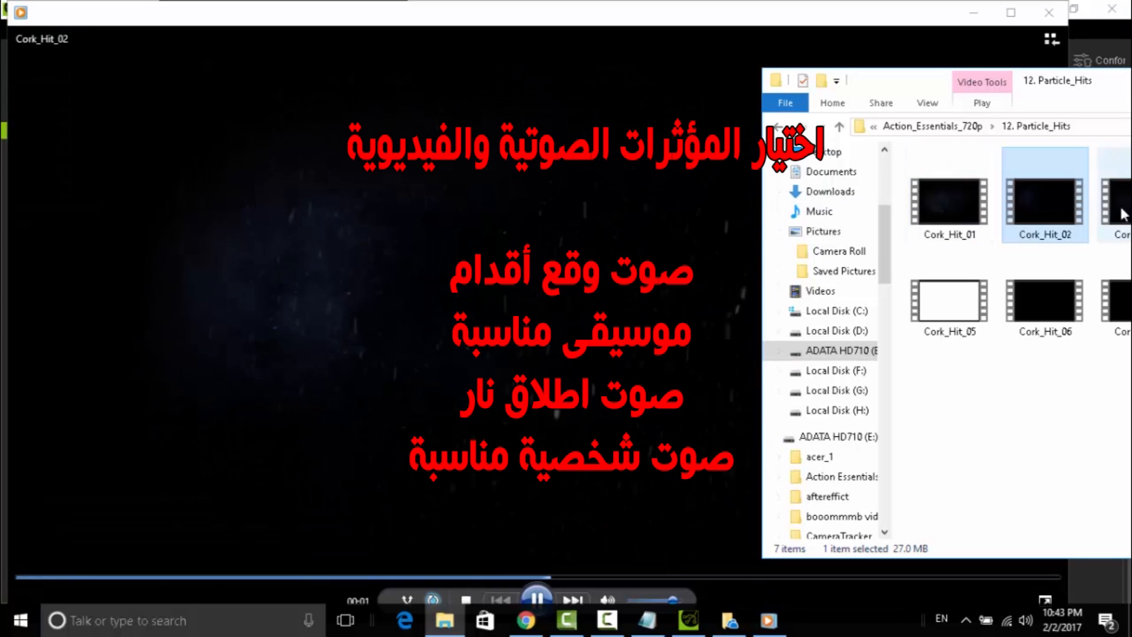
Step: Preview more Cork_Hit clips from the 12. Particle_Hits folder in the media player, including Cork_Hit_07 and Cork_Hit_06
left_click(1122, 214)
left_click_drag(1122, 214, 537, 296)
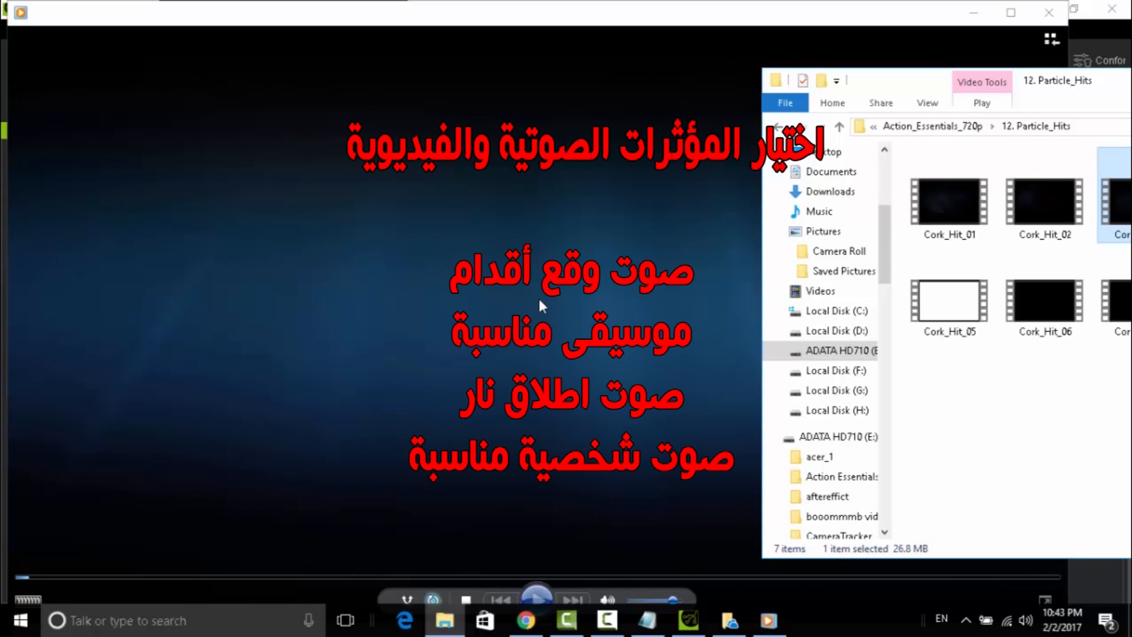
left_click(1121, 304)
left_click_drag(1121, 304, 439, 340)
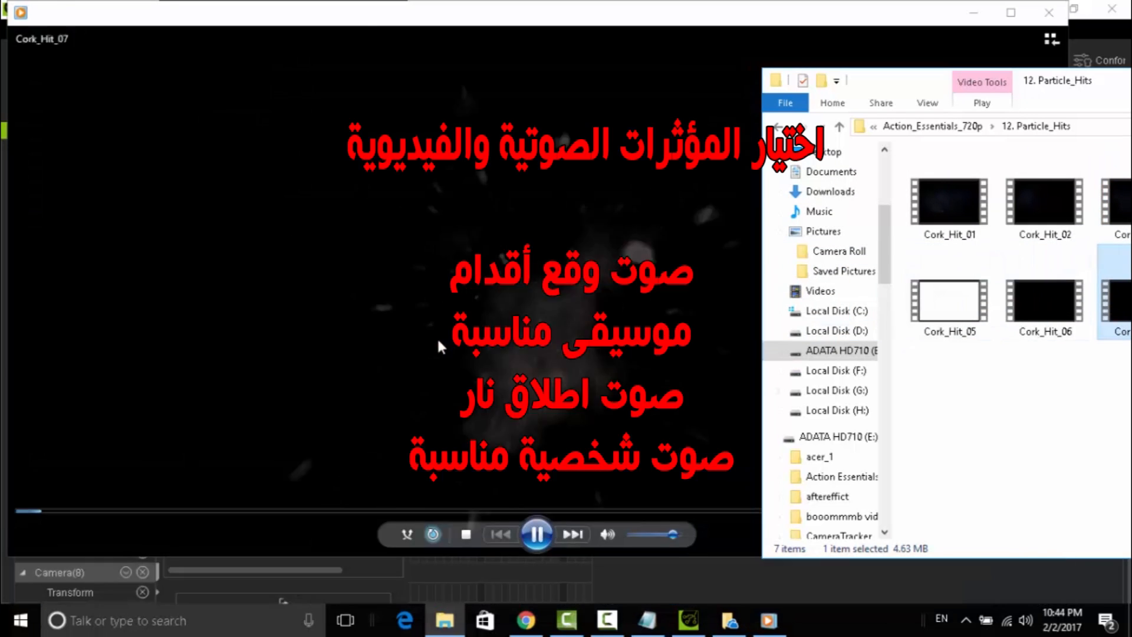
left_click_drag(1044, 304, 494, 324)
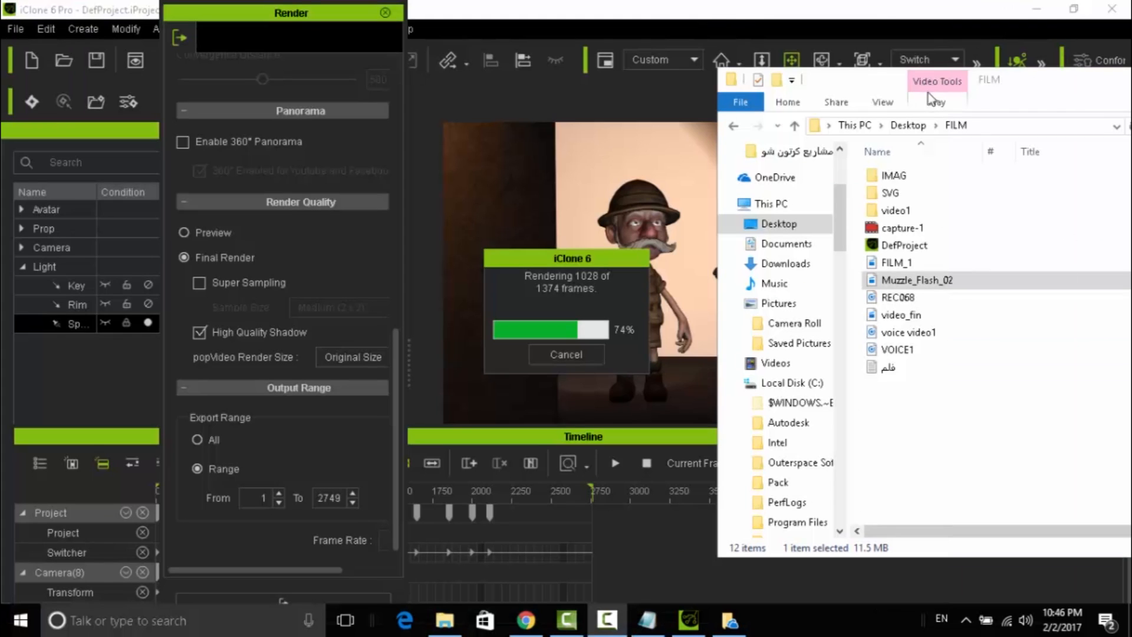
Step: Close the FILM folder window and reopen the FILM folder in File Explorer
double_click(1071, 90)
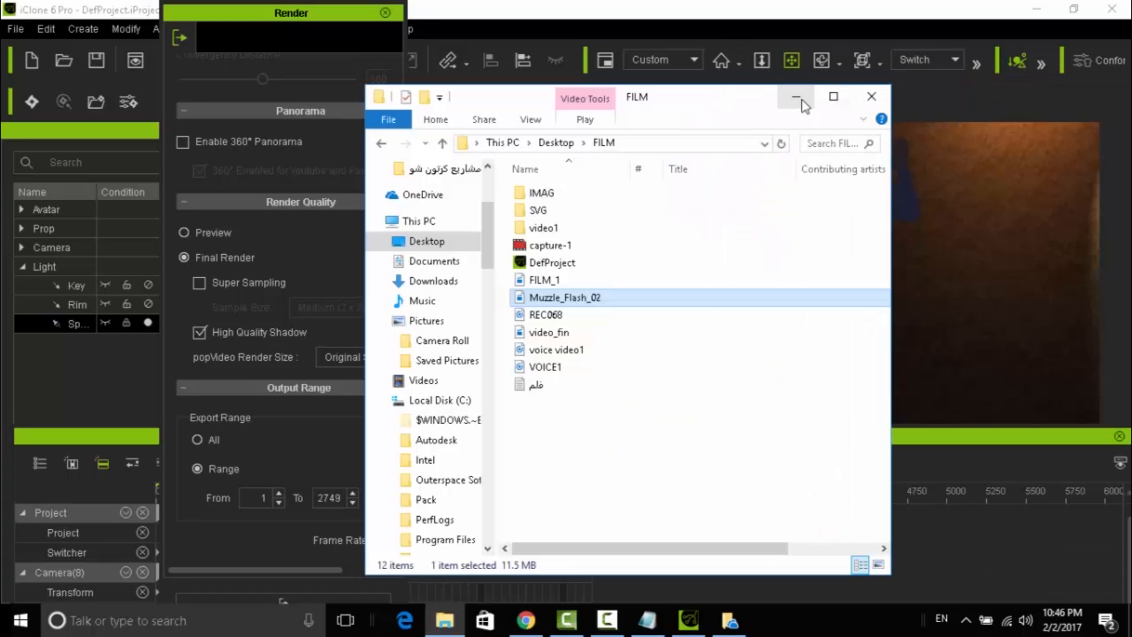
left_click(871, 96)
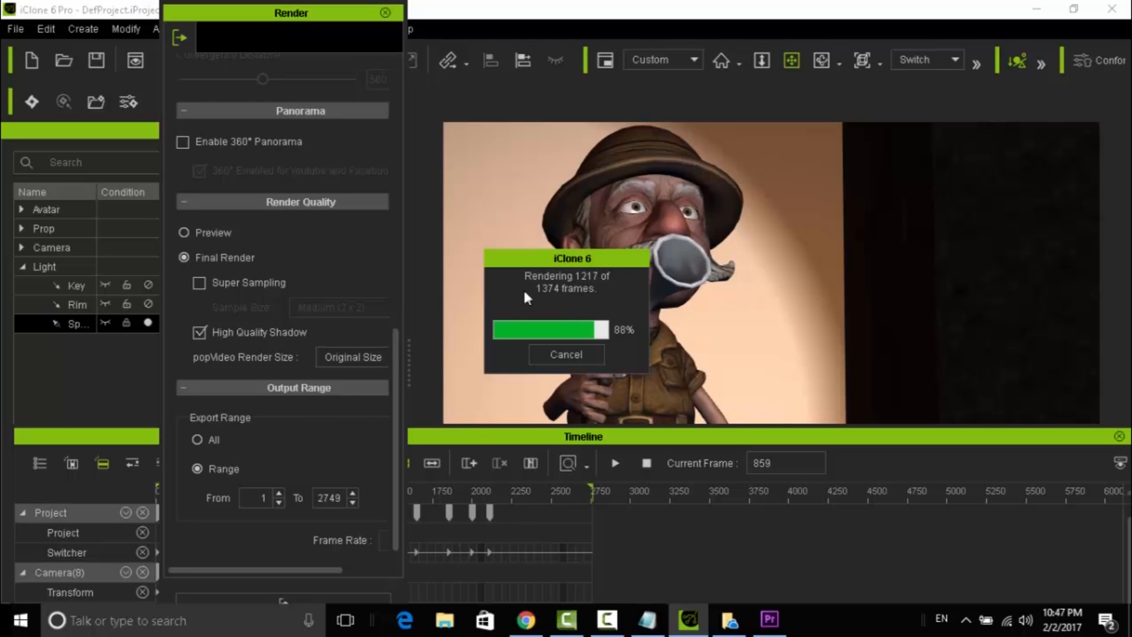
left_click(445, 618)
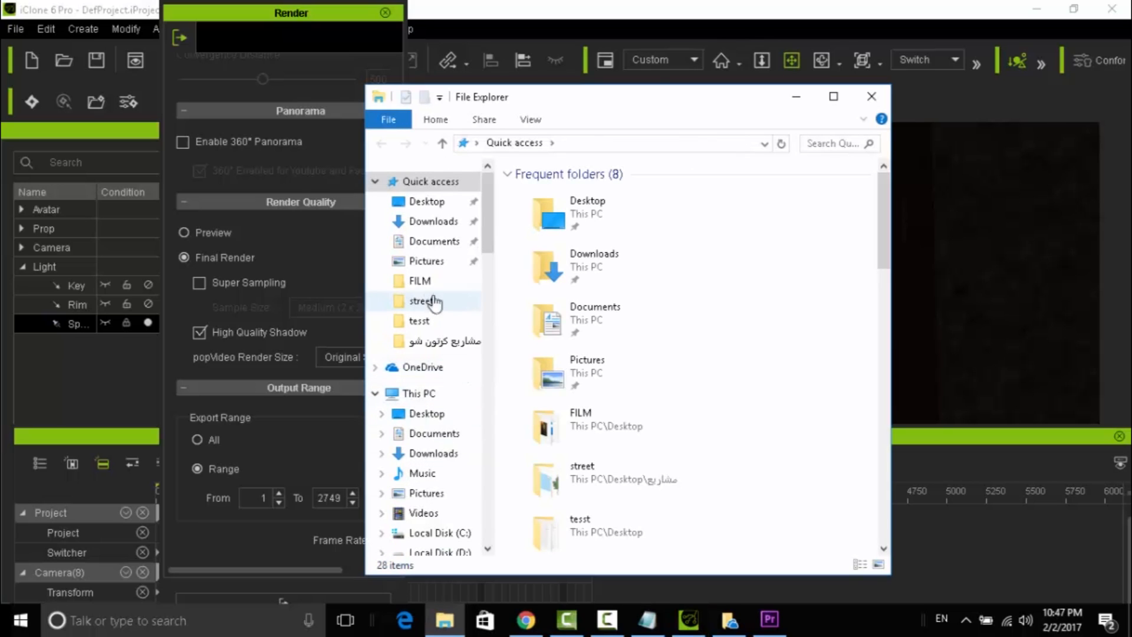
left_click(421, 282)
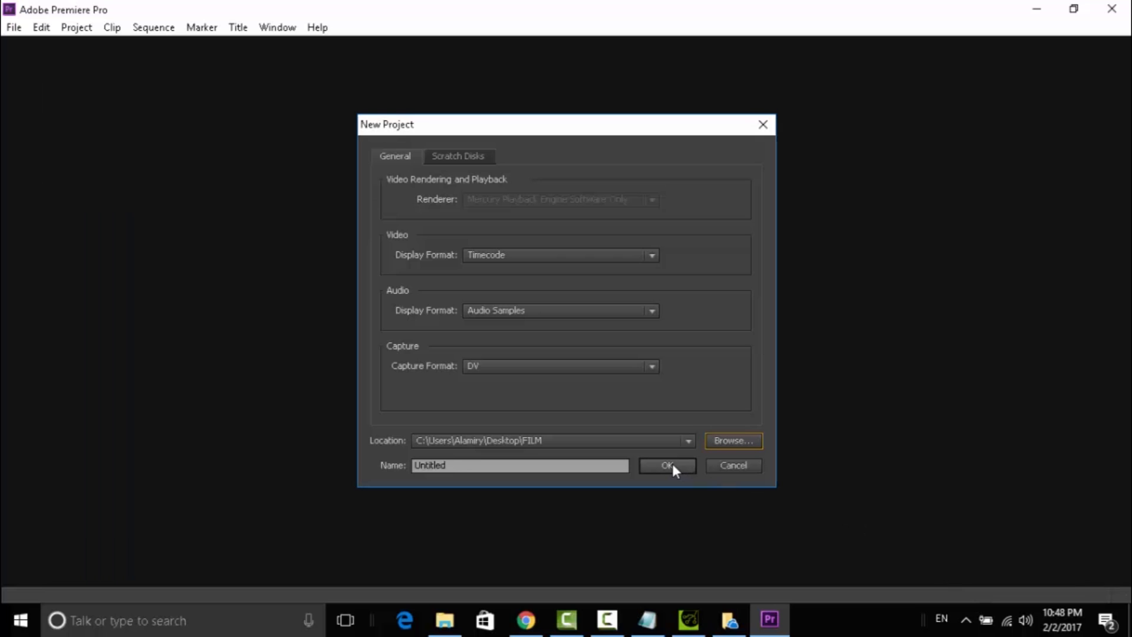
Step: In Adobe Premiere Pro, create a project named film in the FILM folder, with a sequence also named film
key("Tab")
type("f")
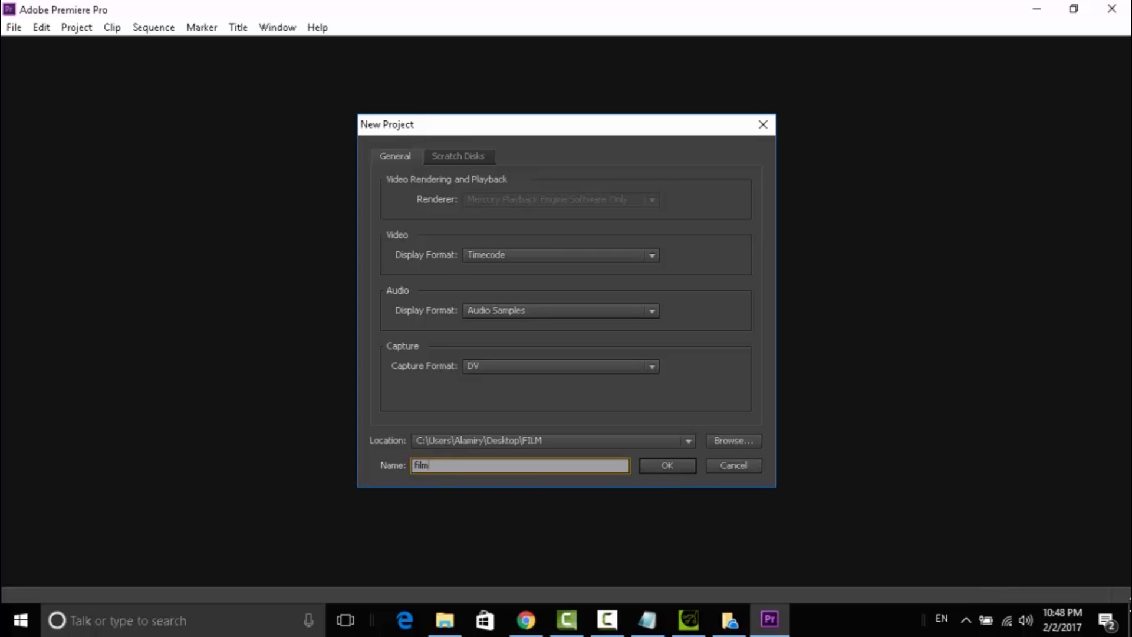
key("Return")
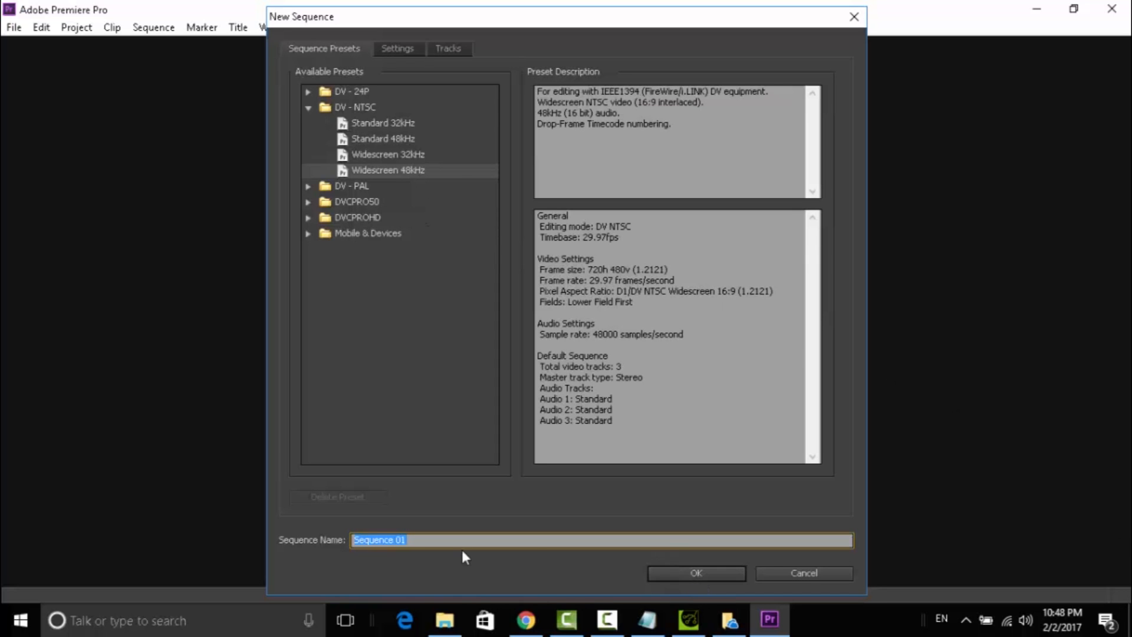
type("film")
key("Return")
Step: Narrow the Audio Mixer and Effects panel areas to give the Program monitor more room
left_click_drag(517, 214, 271, 206)
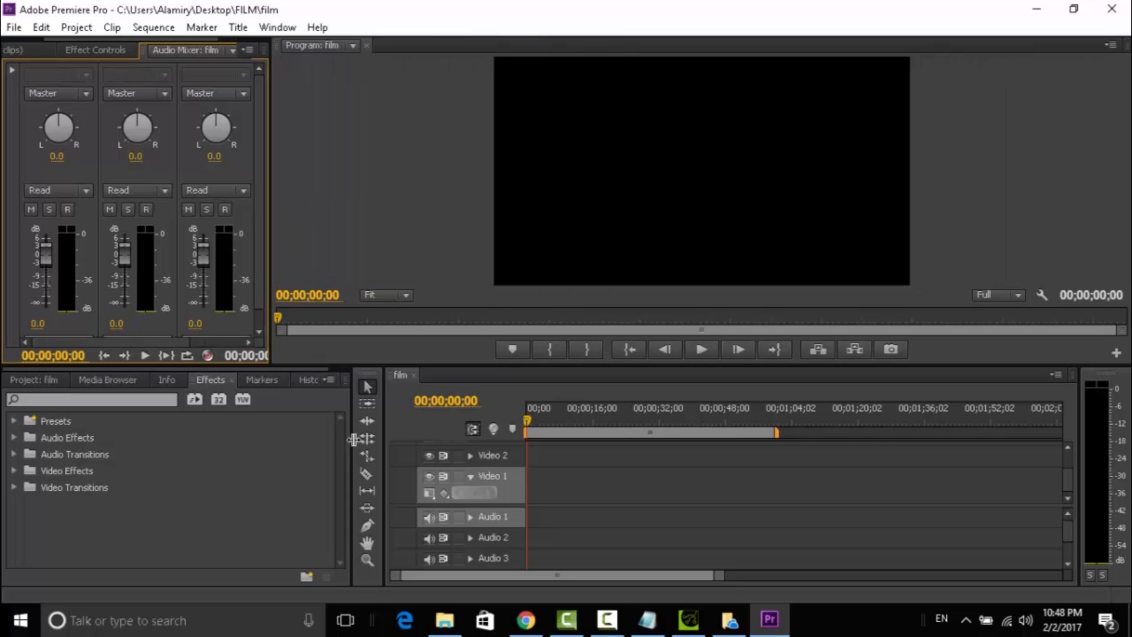
left_click_drag(351, 443, 267, 441)
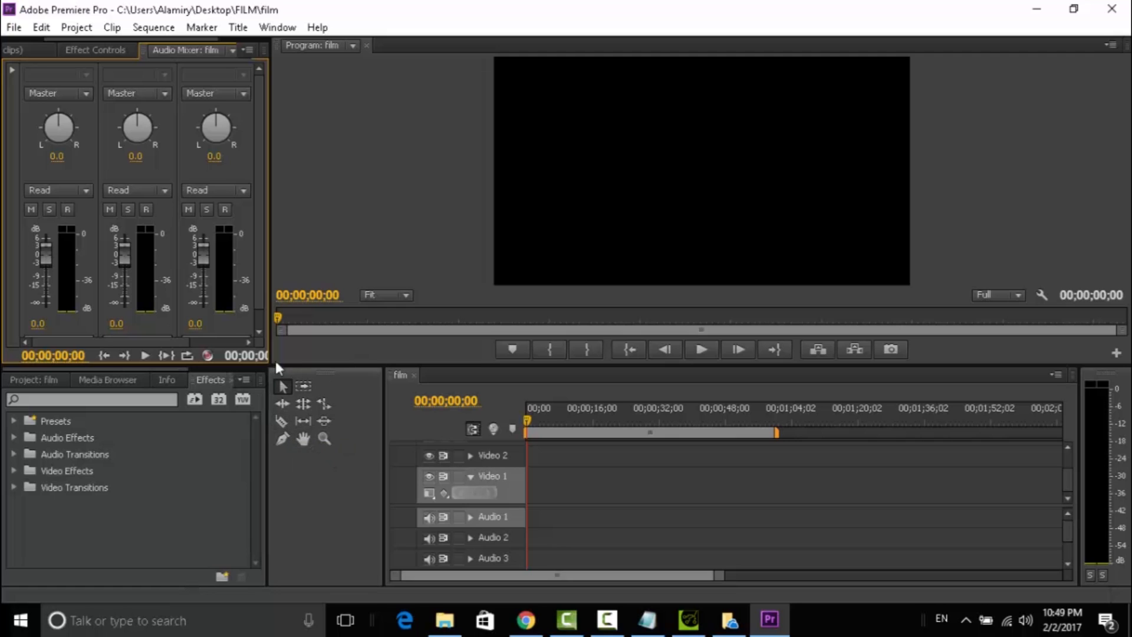
left_click_drag(269, 294, 229, 295)
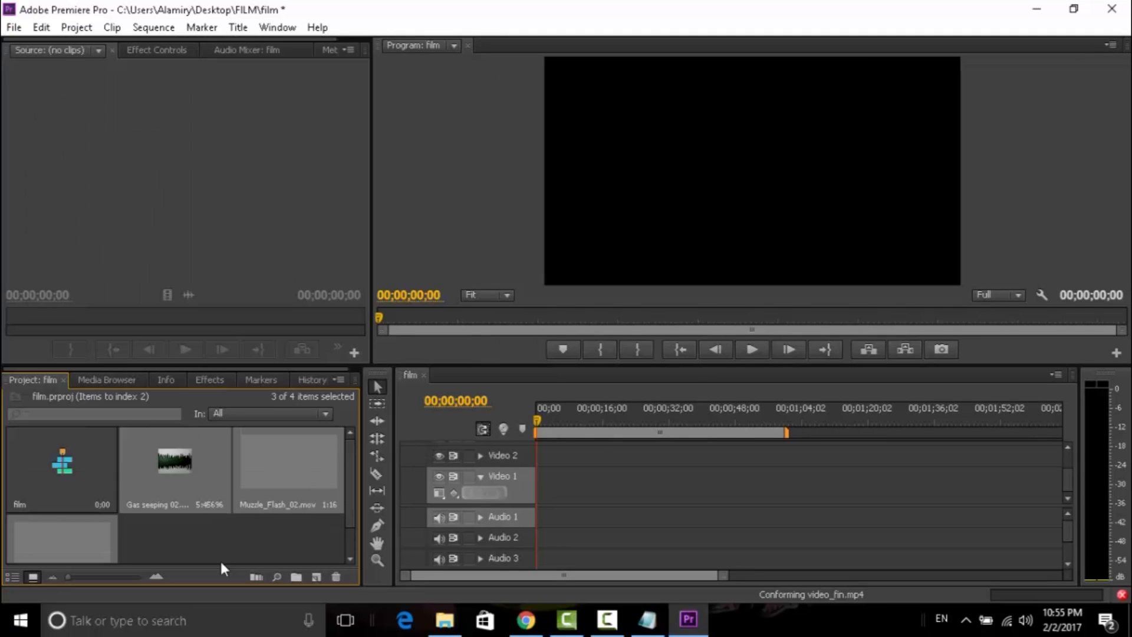
Step: Place video_fin.mp4 on Video 1 at about 5 seconds, changing the sequence settings to match the clip
left_click(213, 542)
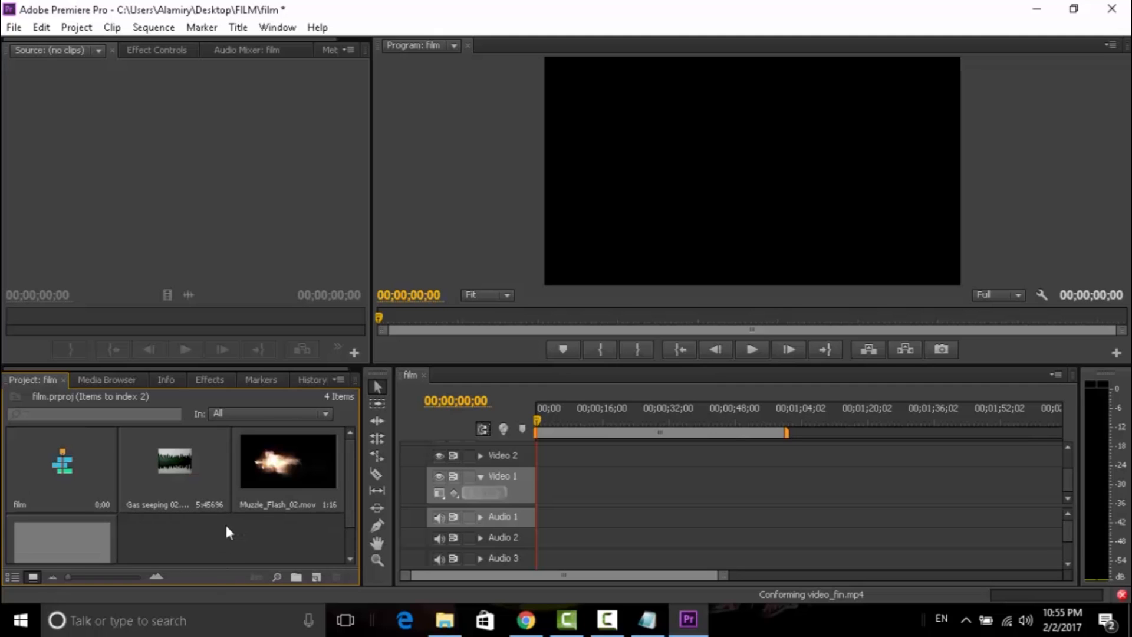
scroll(224, 528, "down", 1)
left_click_drag(66, 513, 560, 494)
left_click(578, 341)
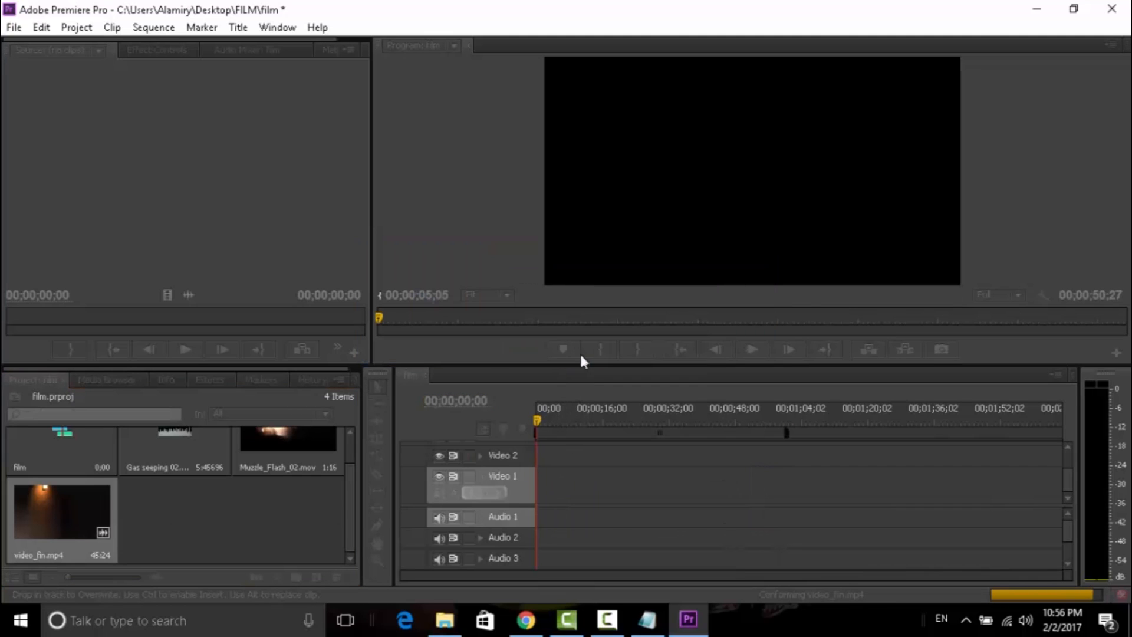
Step: Unlink video_fin.mp4's audio from its video and delete the audio clip from Audio 1
left_click(587, 423)
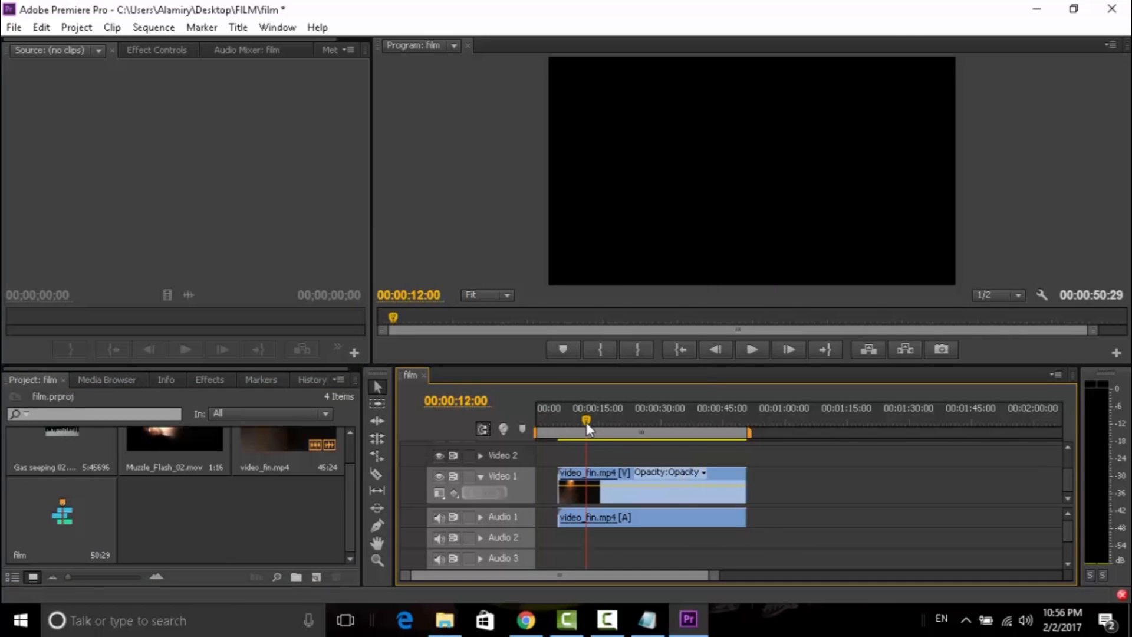
left_click(595, 423)
left_click_drag(597, 427, 698, 430)
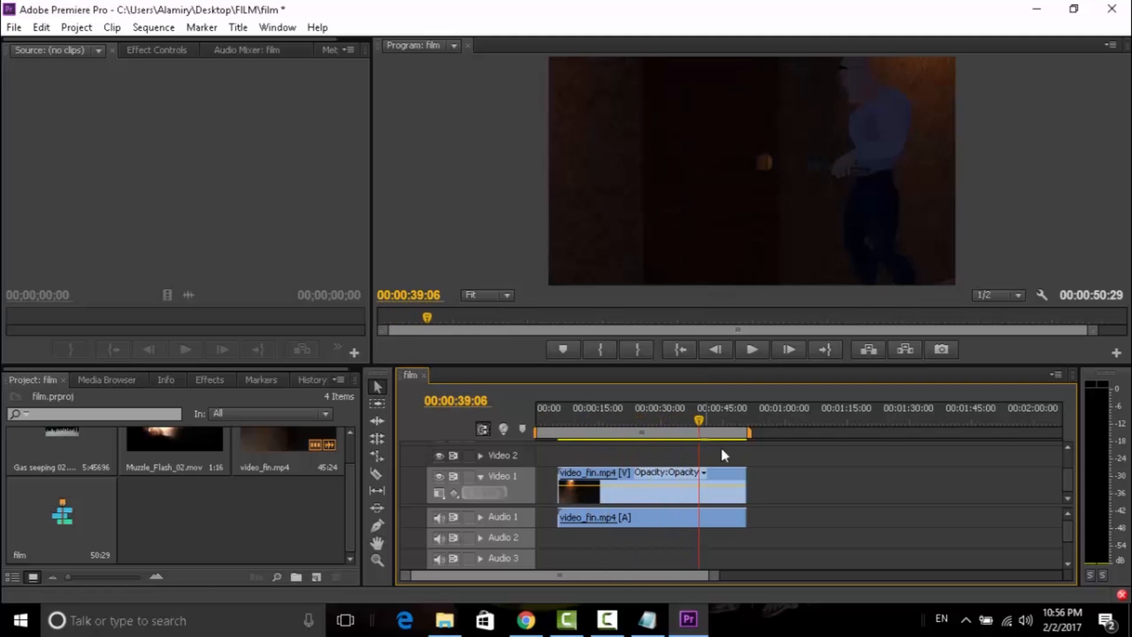
left_click_drag(714, 575, 631, 573)
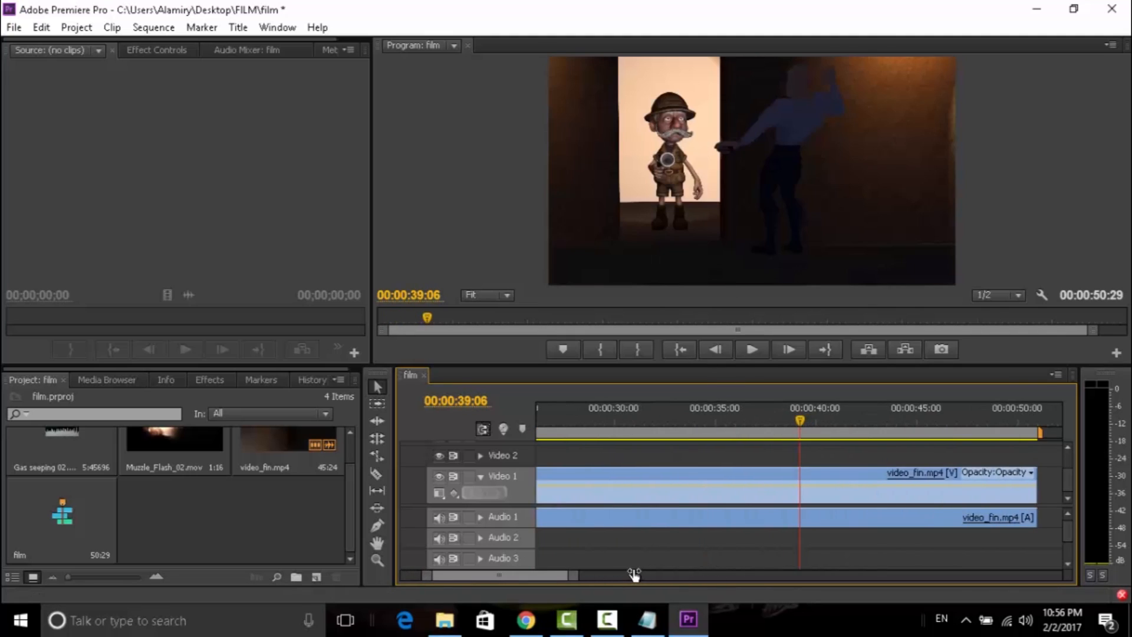
left_click(816, 425)
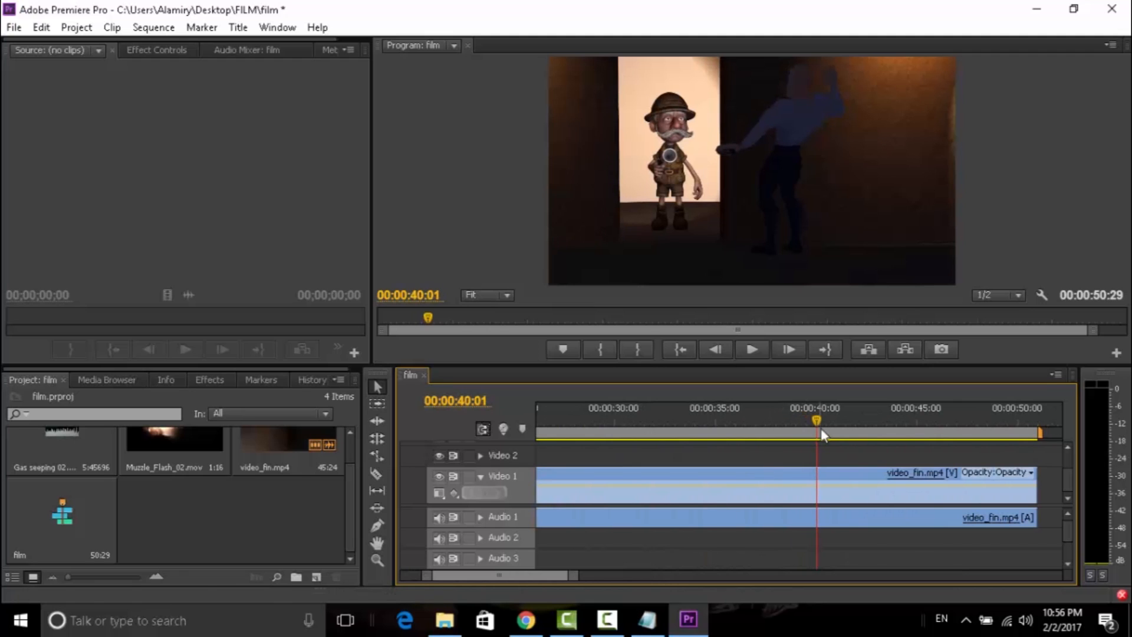
left_click(737, 523)
right_click(731, 518)
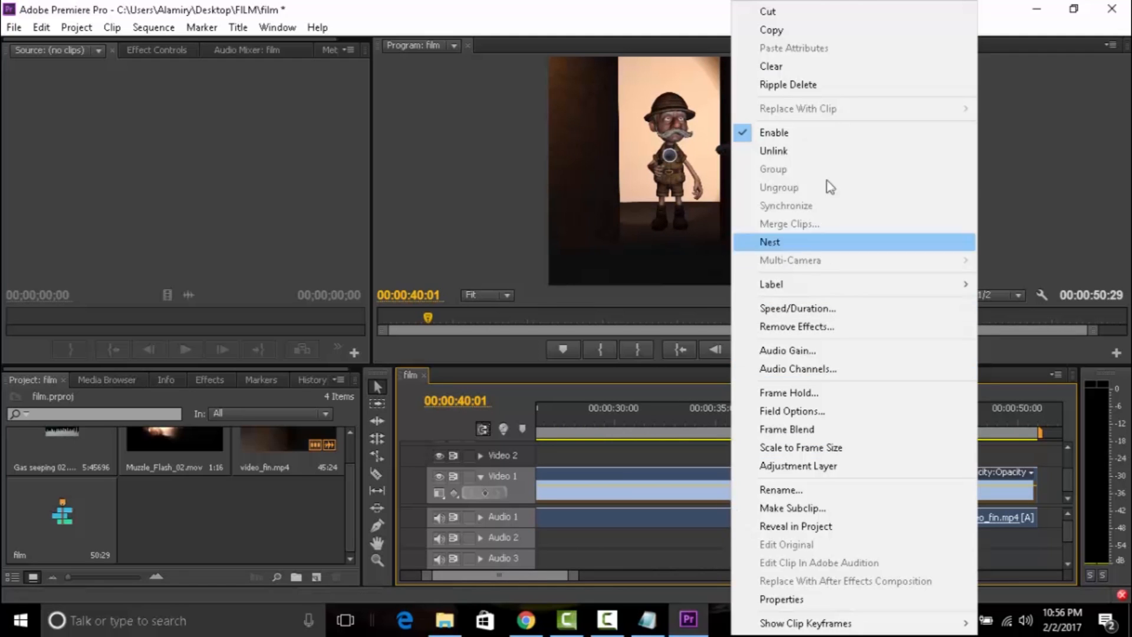
left_click(837, 151)
left_click(731, 522)
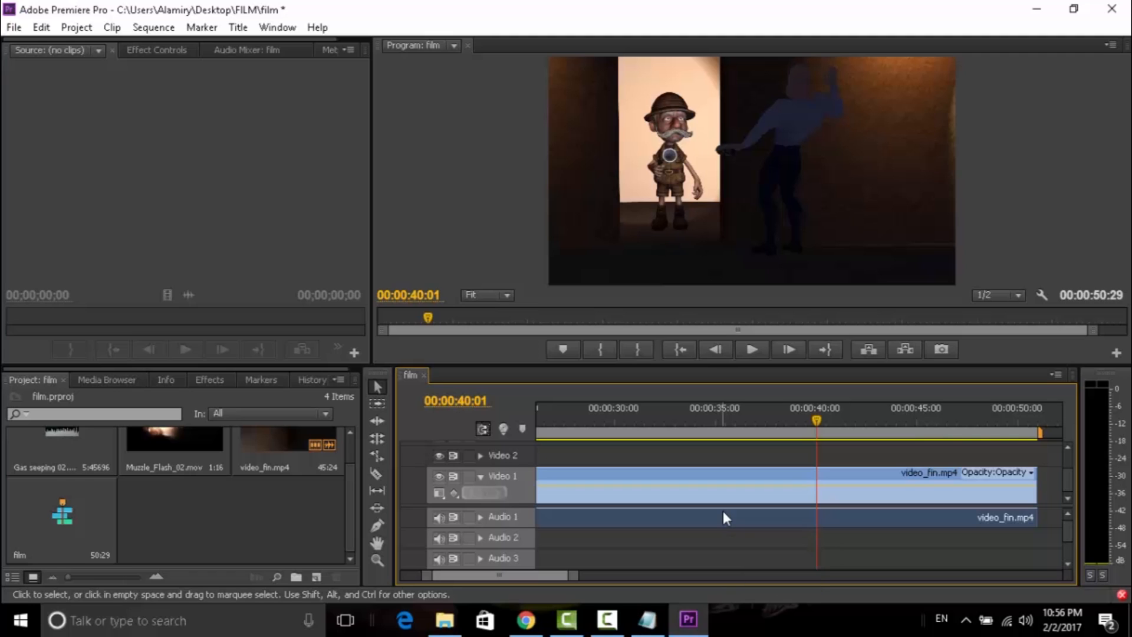
key("Delete")
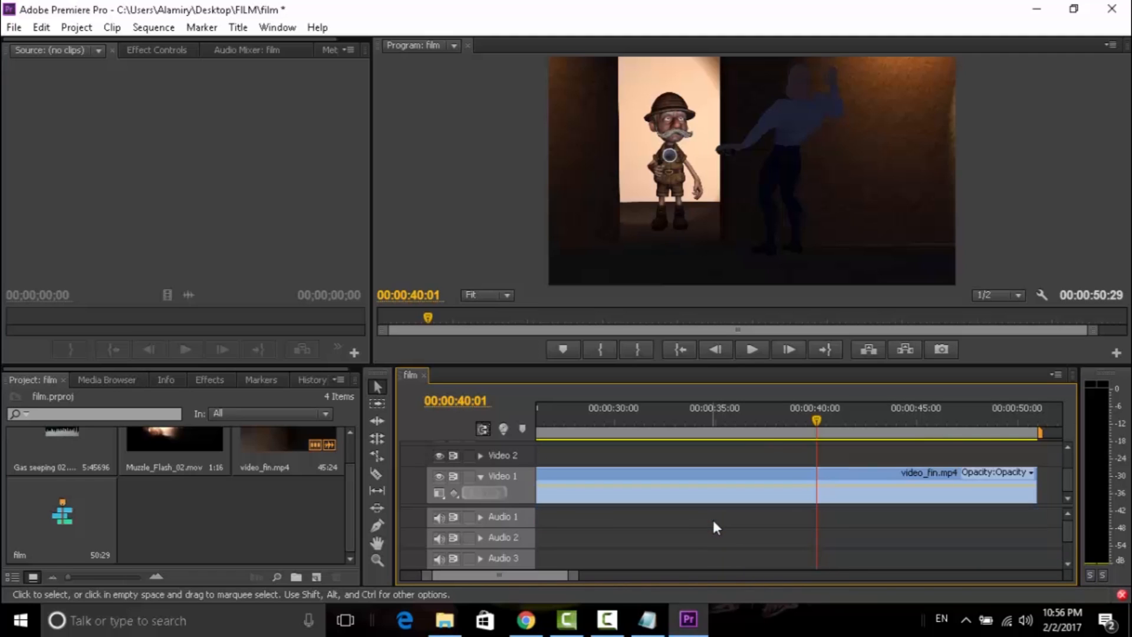
Step: Place Muzzle_Flash_02.mov on Video 2 at 00:00:44:12, above the shot of the old man aiming the gun
left_click_drag(820, 420, 899, 433)
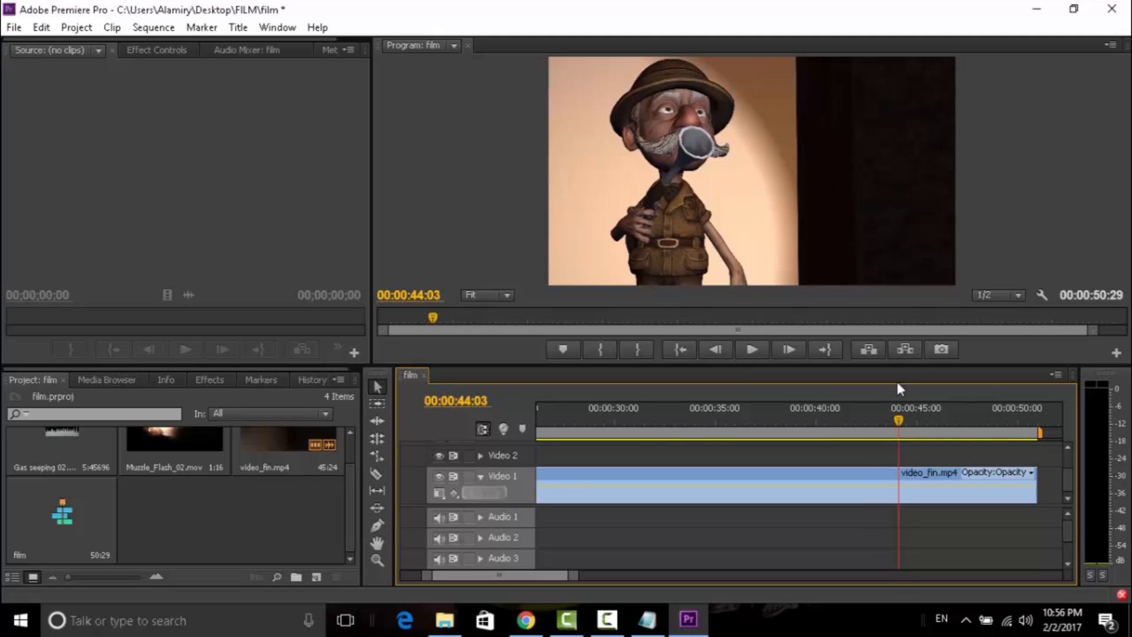
mouse_move(896, 416)
left_mouse_down()
mouse_move(853, 420)
mouse_move(929, 431)
mouse_move(904, 432)
left_mouse_up()
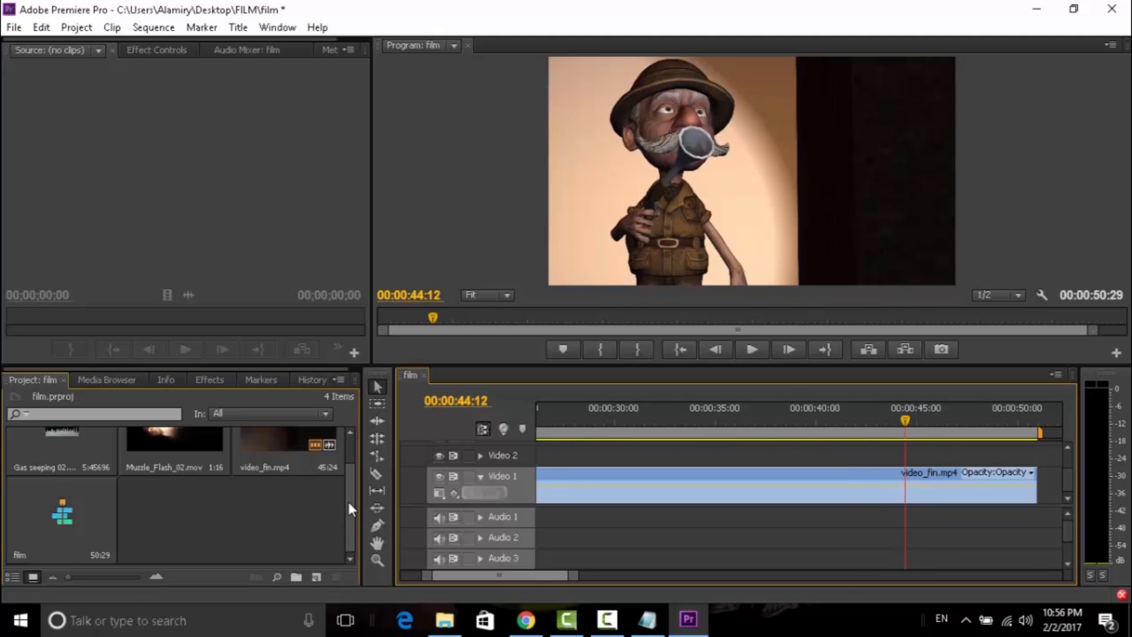
left_click_drag(348, 501, 346, 455)
left_click_drag(171, 459, 905, 457)
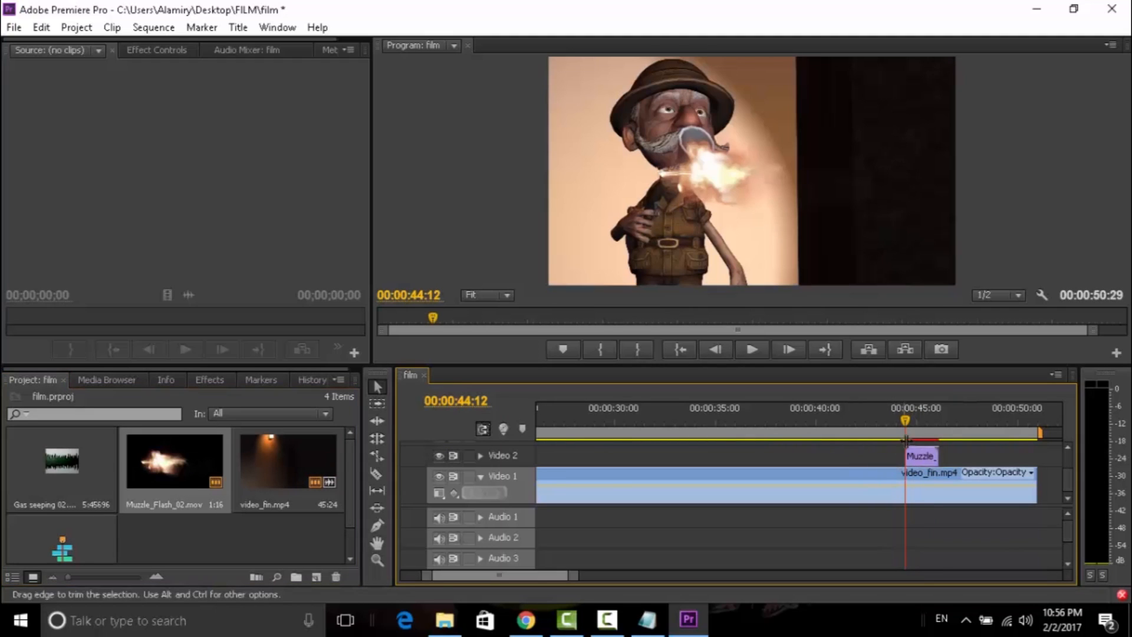
Step: Reposition the muzzle flash over the gun barrel in the Program monitor and preview the shot
key("=")
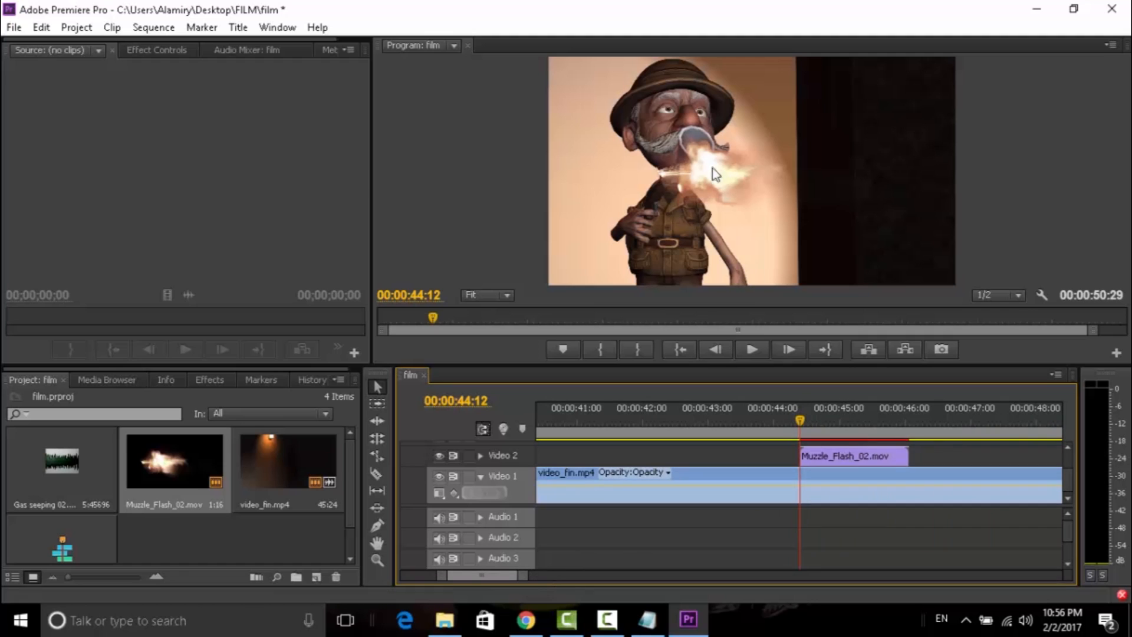
left_click_drag(713, 176, 702, 146)
left_click_drag(798, 420, 771, 423)
left_click(754, 351)
left_click(754, 351)
Step: Place Gas seeping 02.mp3 on Audio 1, align its start with the muzzle flash, and show the track's waveform
left_click_drag(62, 463, 832, 519)
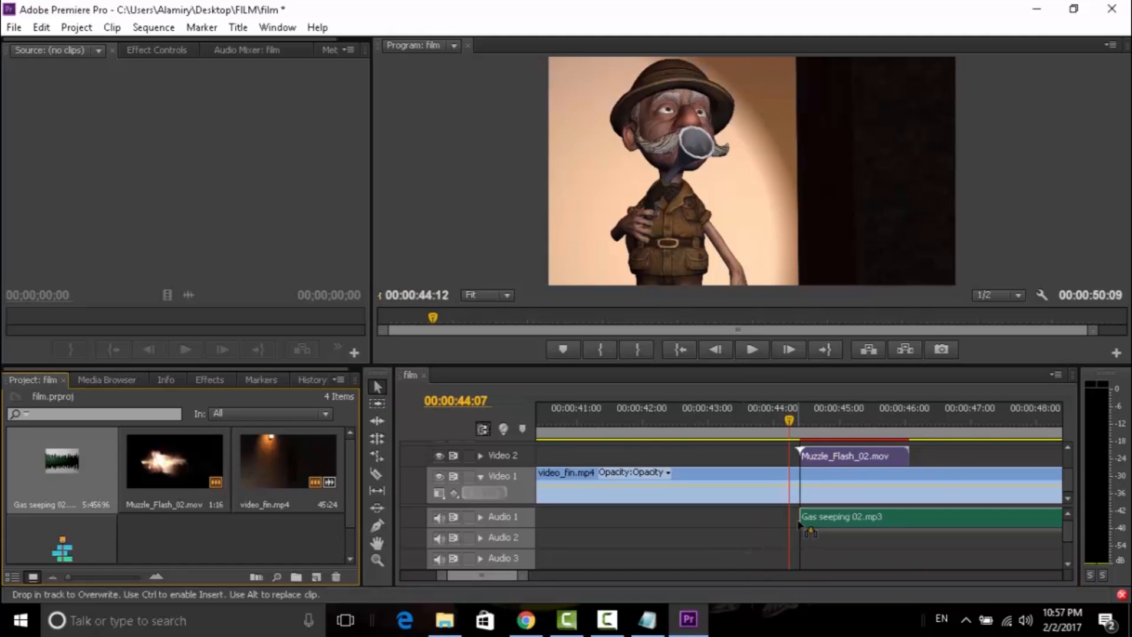
left_click(480, 517)
left_click_drag(523, 576, 470, 576)
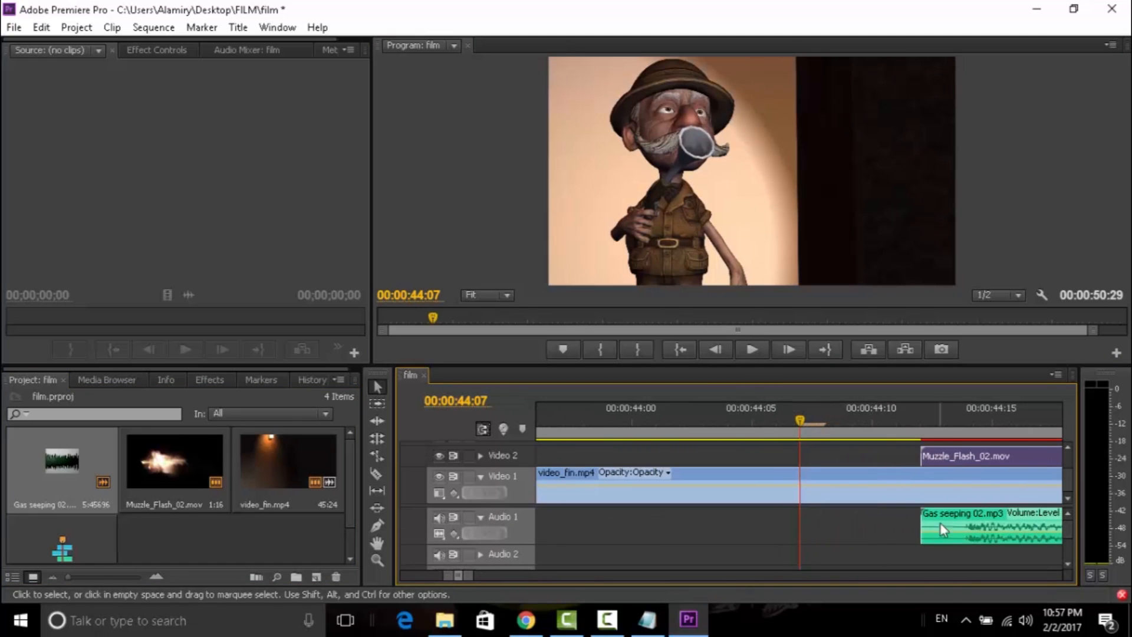
left_click_drag(900, 531, 979, 518)
Step: Play back the gunshot section repeatedly to check how the muzzle flash and the sound effect fit together
left_click(884, 422)
key("space")
key("space")
left_click_drag(469, 576, 567, 576)
left_click(732, 407)
key("space")
key("space")
left_click(706, 408)
key("space")
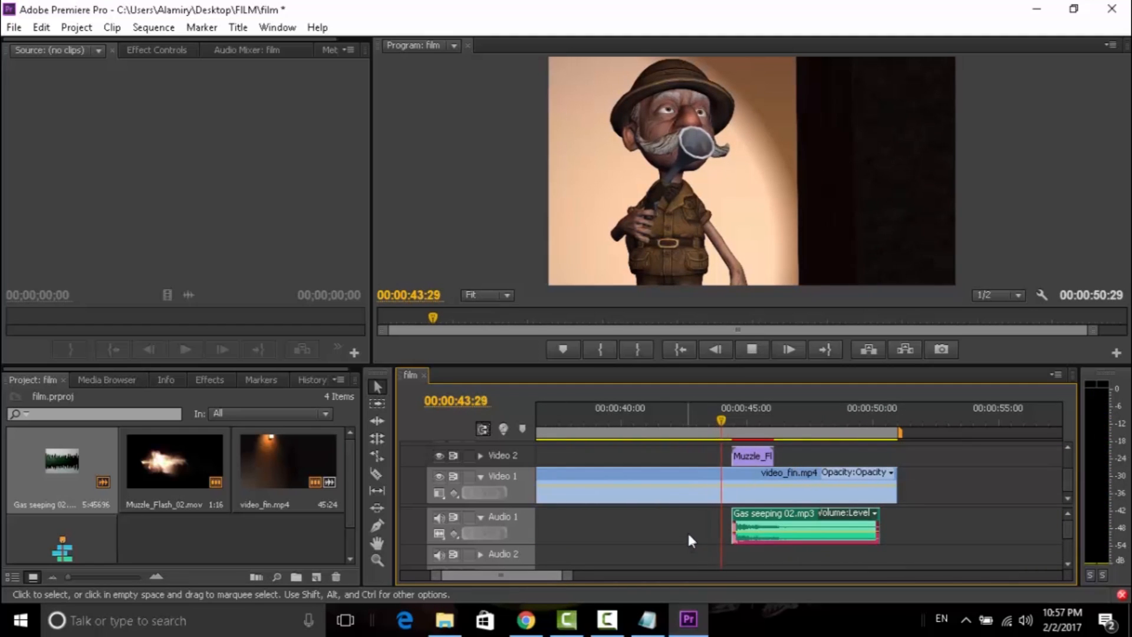
left_click_drag(751, 423, 734, 424)
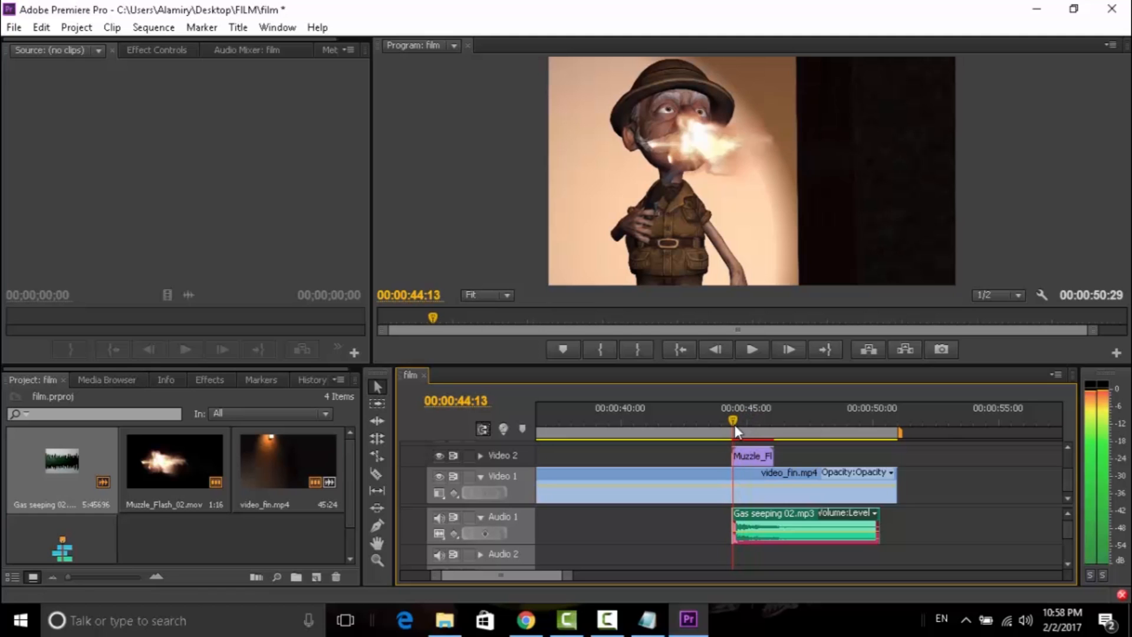
left_click_drag(567, 576, 737, 575)
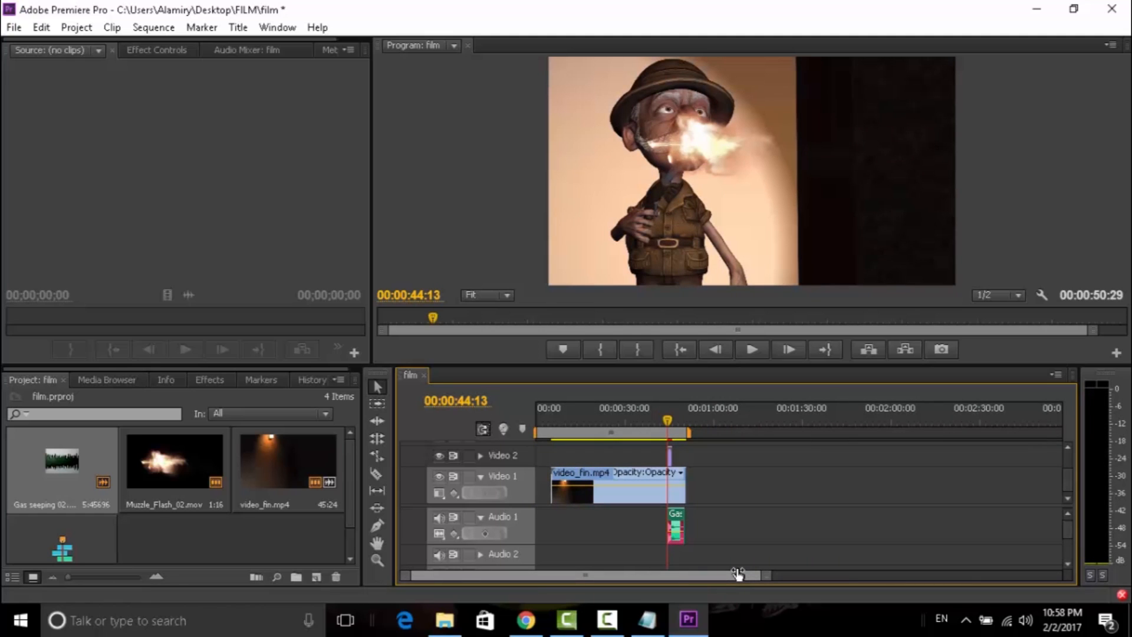
left_click(652, 420)
key("space")
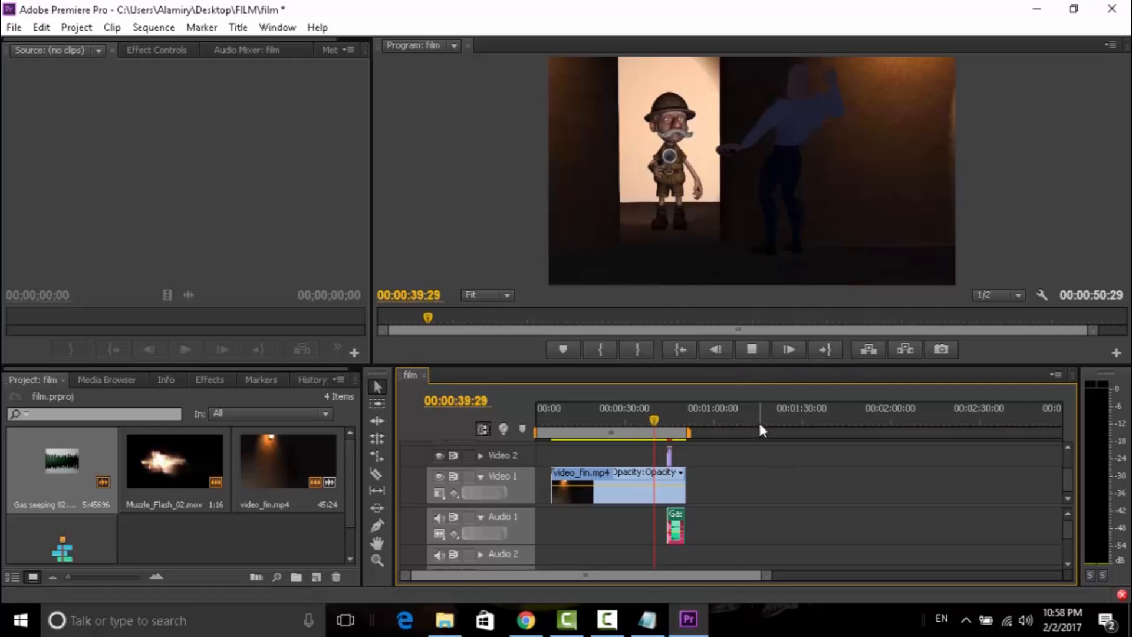
key("space")
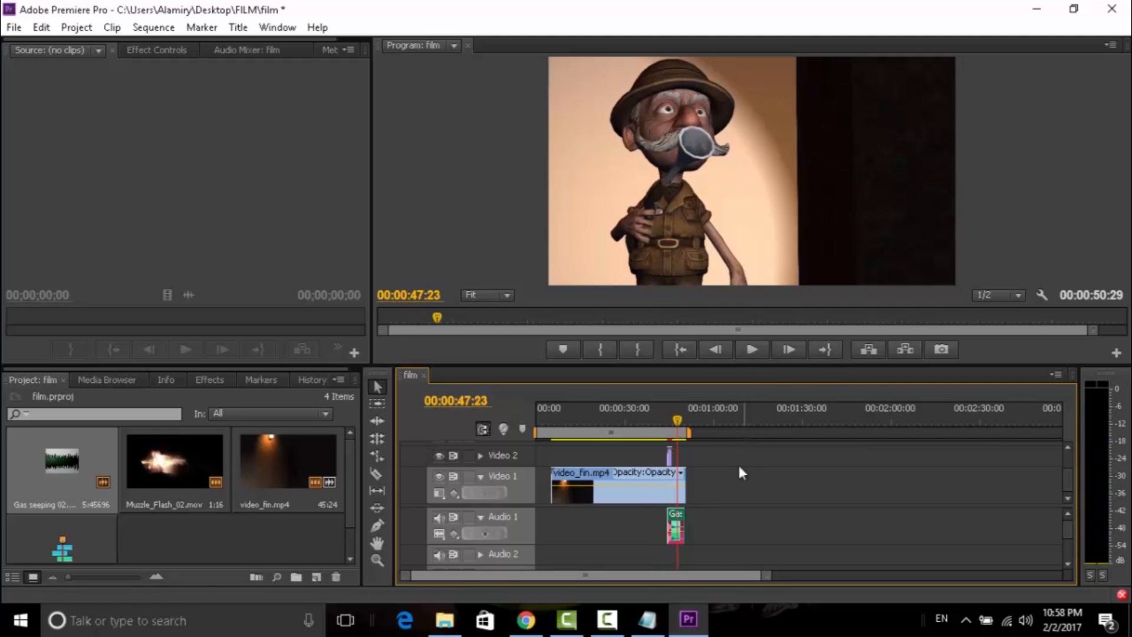
Step: Trim the ends of the video_fin.mp4 and Gas seeping 02.mp3 clips to 00:00:47:23
left_click_drag(766, 577, 592, 576)
left_click_drag(853, 485, 800, 488)
left_click_drag(841, 526, 799, 526)
Step: Apply the Cross Dissolve transition to the end of the video_fin.mp4 clip and play back the edited sequence
left_click(209, 380)
left_click(14, 487)
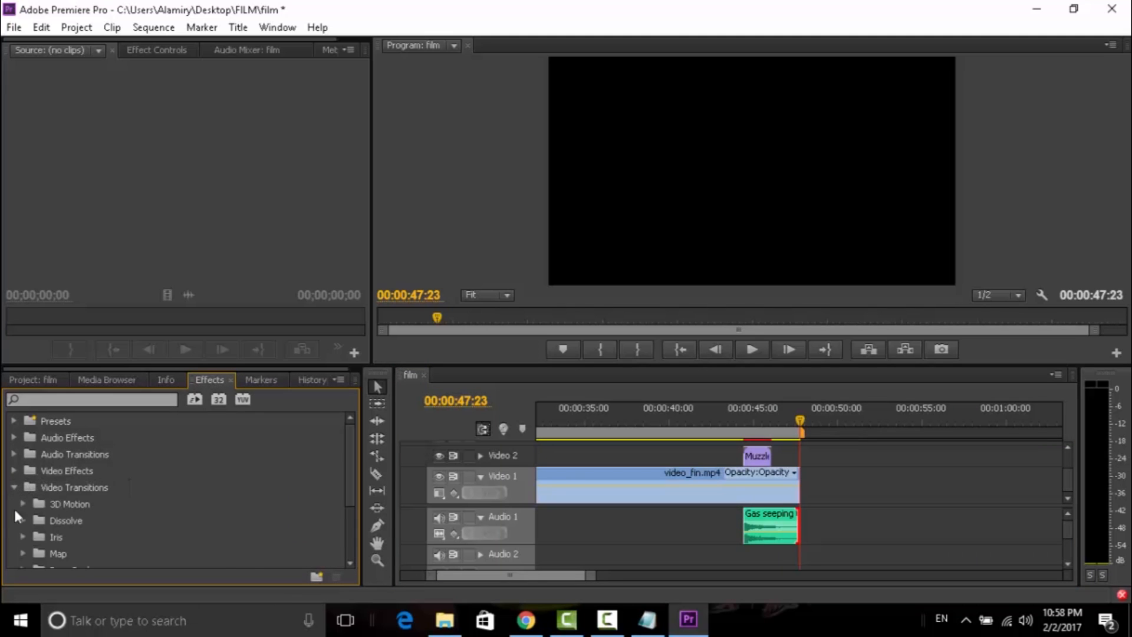
left_click(23, 520)
left_click_drag(87, 536, 793, 479)
left_click(746, 414)
key("space")
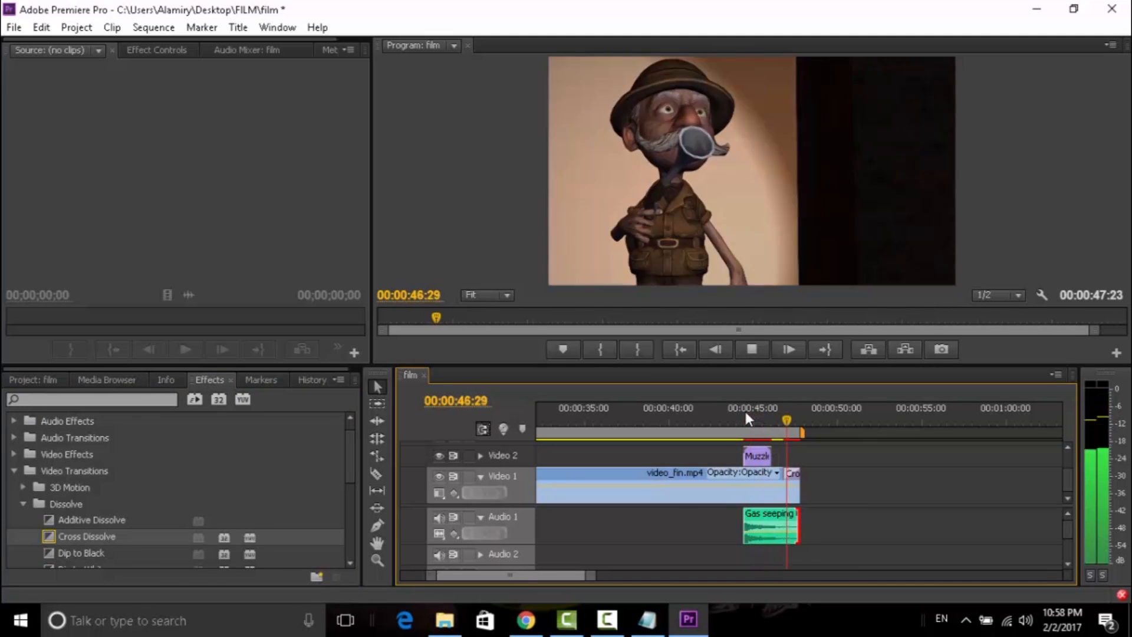
left_click_drag(590, 576, 717, 576)
left_click(553, 416)
key("space")
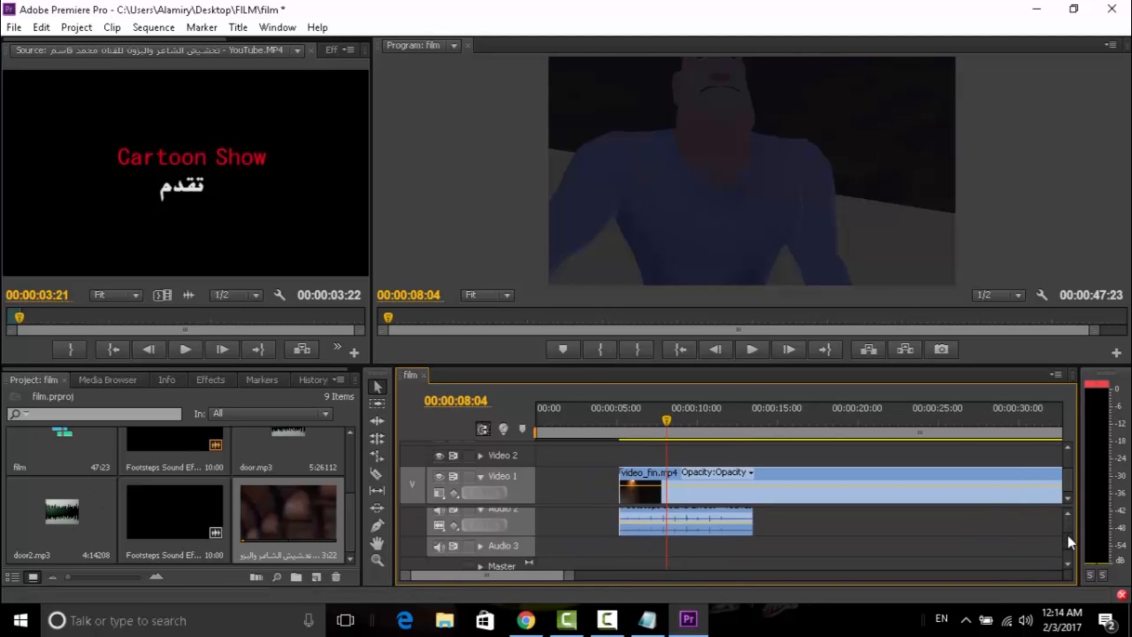
Step: Enlarge the timeline to show more audio tracks and mute Audio 2
left_click_drag(690, 365, 690, 258)
left_click_drag(629, 463, 639, 525)
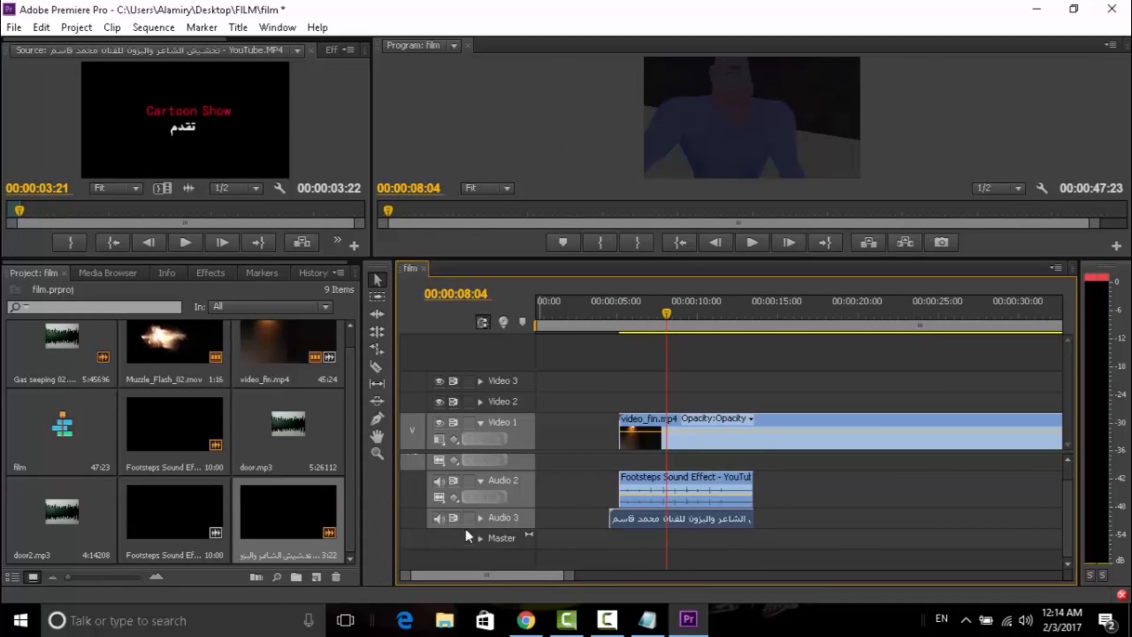
left_click(439, 480)
Step: Display the Audio Mixer in a wider, taller panel and play the sequence to monitor the track levels
left_click(325, 55)
left_click_drag(370, 91, 494, 91)
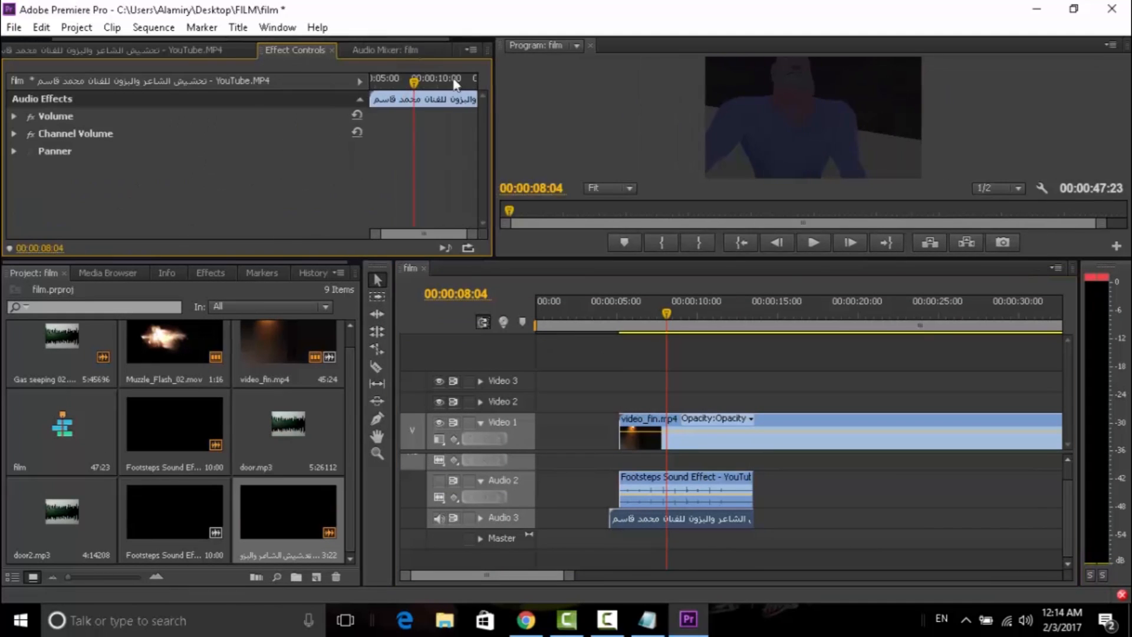
left_click(385, 50)
left_click_drag(266, 262, 265, 397)
key("space")
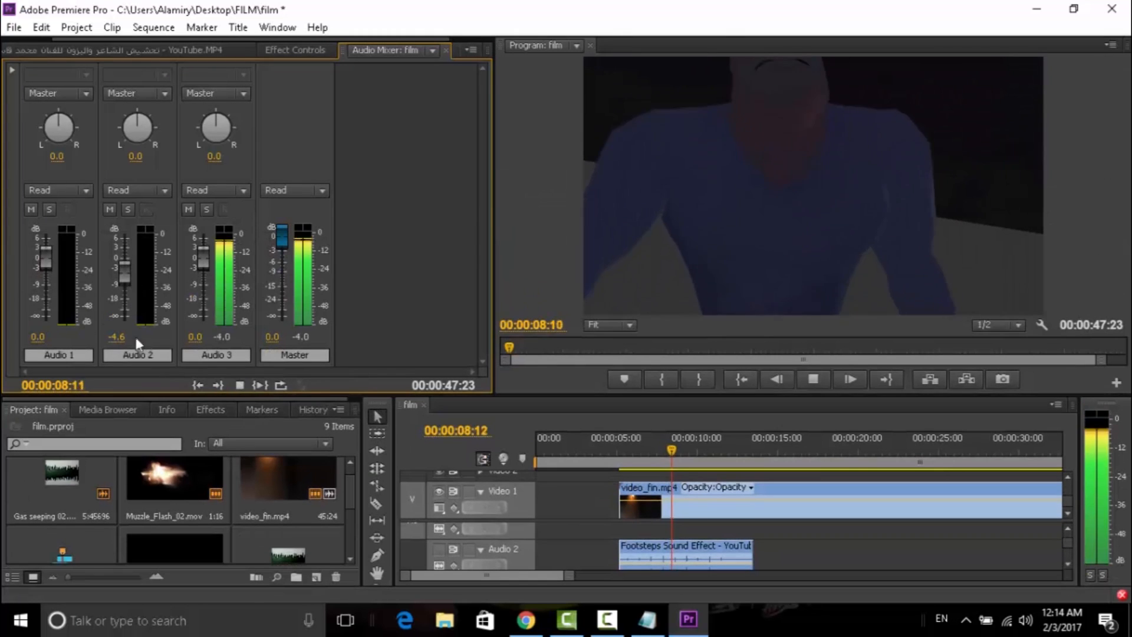
Step: Lower the Audio 3 track volume to -14.8 dB and play the sequence from the beginning of the video_fin.mp4 clip
left_click_drag(200, 266, 203, 292)
key("space")
left_click_drag(757, 556, 835, 549)
left_click(717, 555)
left_click_drag(752, 555, 849, 553)
left_click(619, 445)
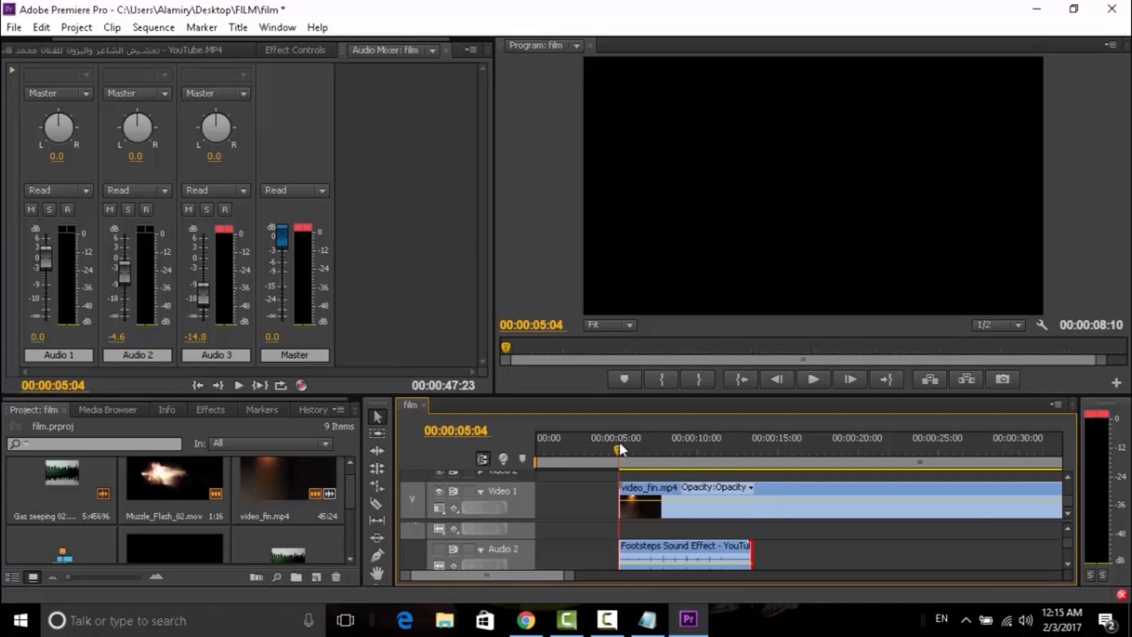
key("space")
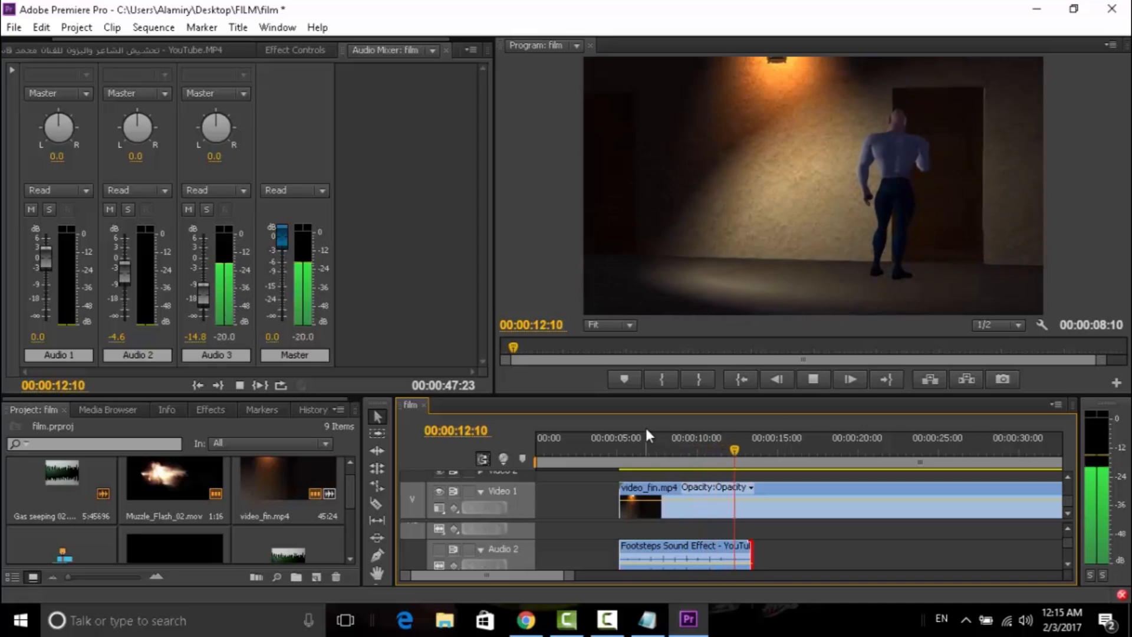
key("space")
Step: Position the playhead at 00:00:12:23 and preview the door2.mp3 and door.mp3 sounds in the Source monitor
left_click_drag(746, 448, 741, 448)
scroll(223, 508, "down", 3)
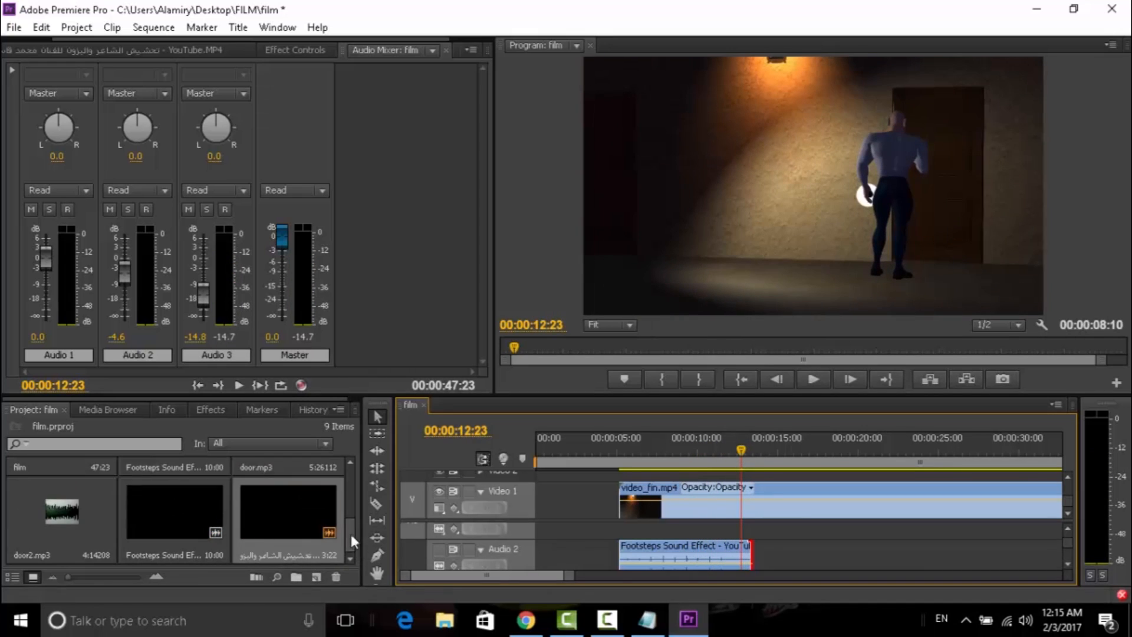
double_click(31, 508)
left_click(243, 379)
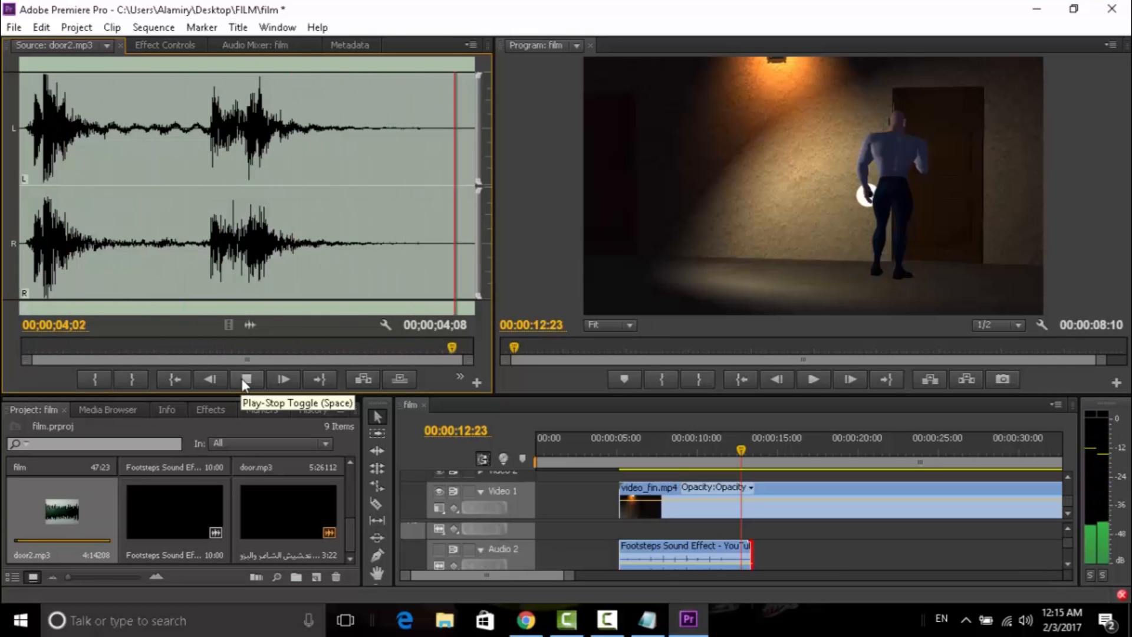
scroll(105, 529, "up", 1)
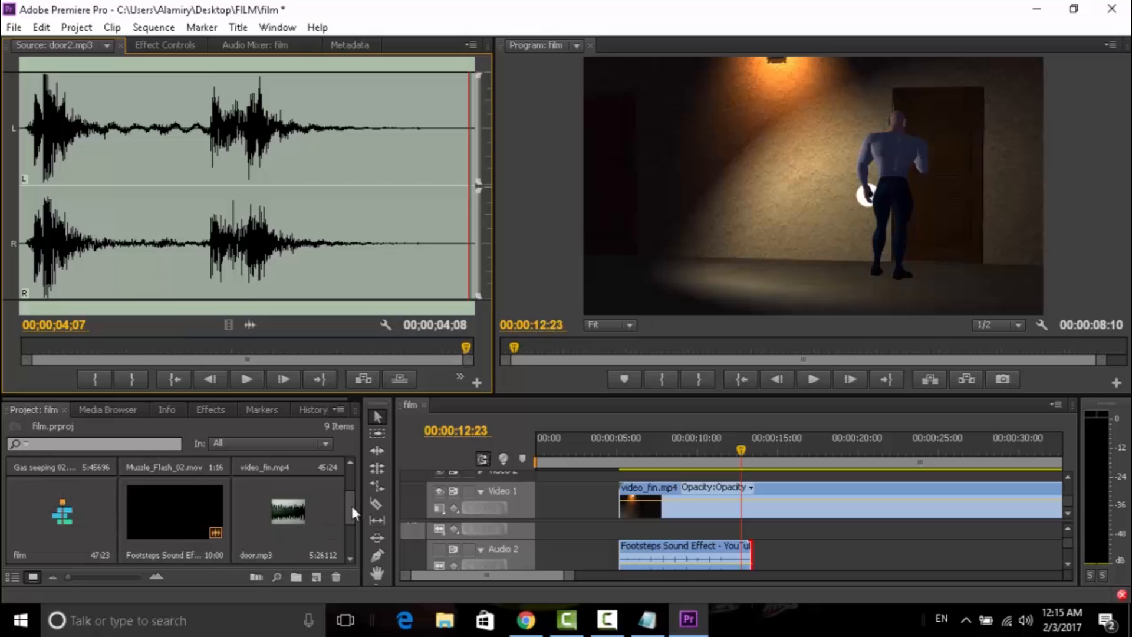
double_click(289, 511)
left_click(246, 379)
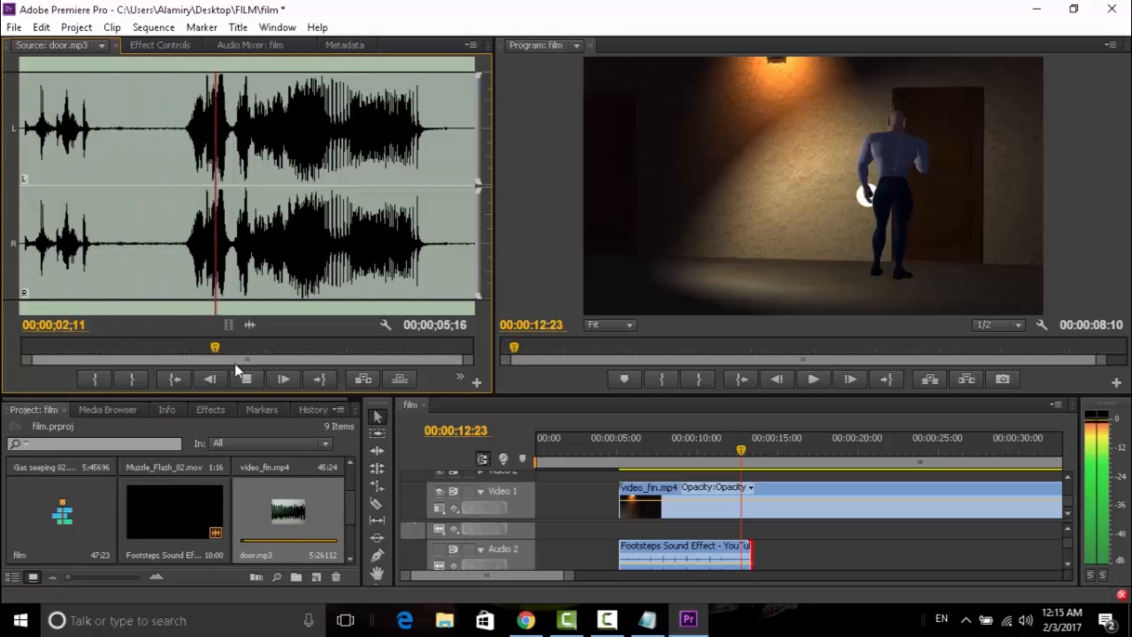
Step: Set the In point of door.mp3 at 00;00;01;29, place its audio on Audio 1 near the video's start, and play the sequence
left_click_drag(167, 218, 180, 213)
left_click(95, 379)
left_click_drag(250, 325, 611, 534)
left_click(622, 455)
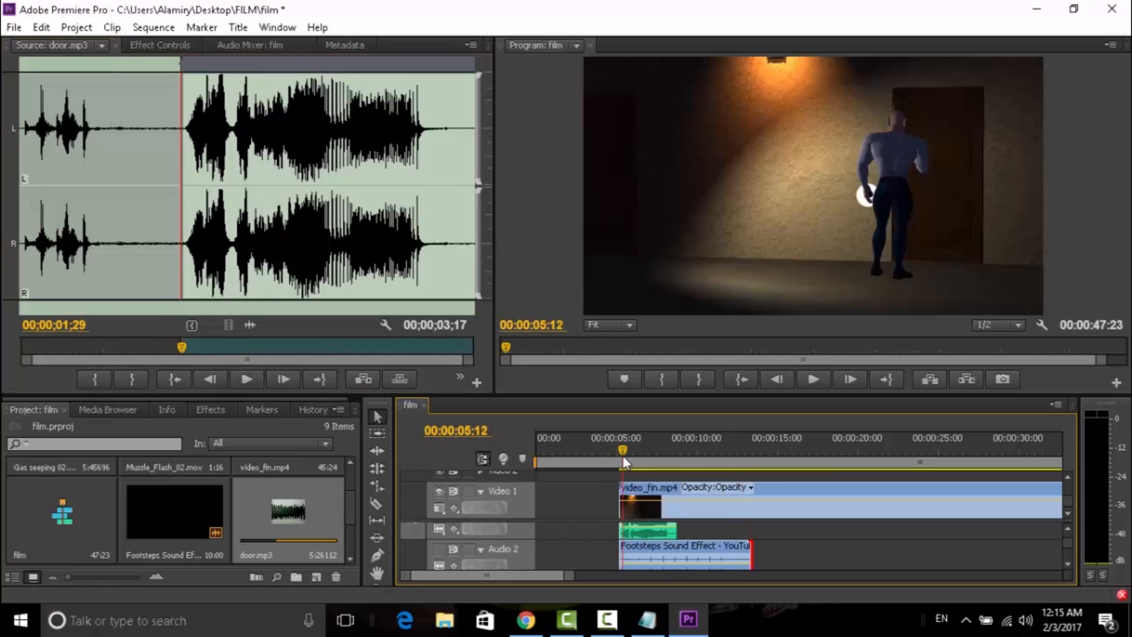
key("space")
left_click_drag(568, 575, 542, 577)
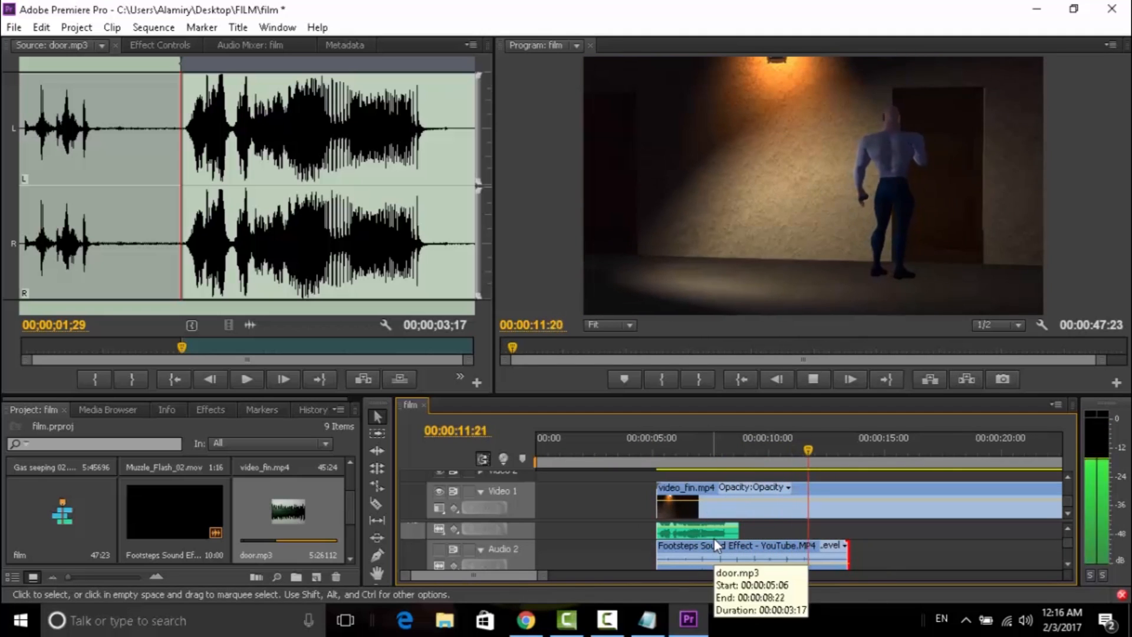
Step: Enlarge the timeline and move the door.mp3 clip to a new Audio 4 track, starting at 00:00:12:23
key("space")
left_click_drag(842, 449, 833, 451)
left_click(692, 528)
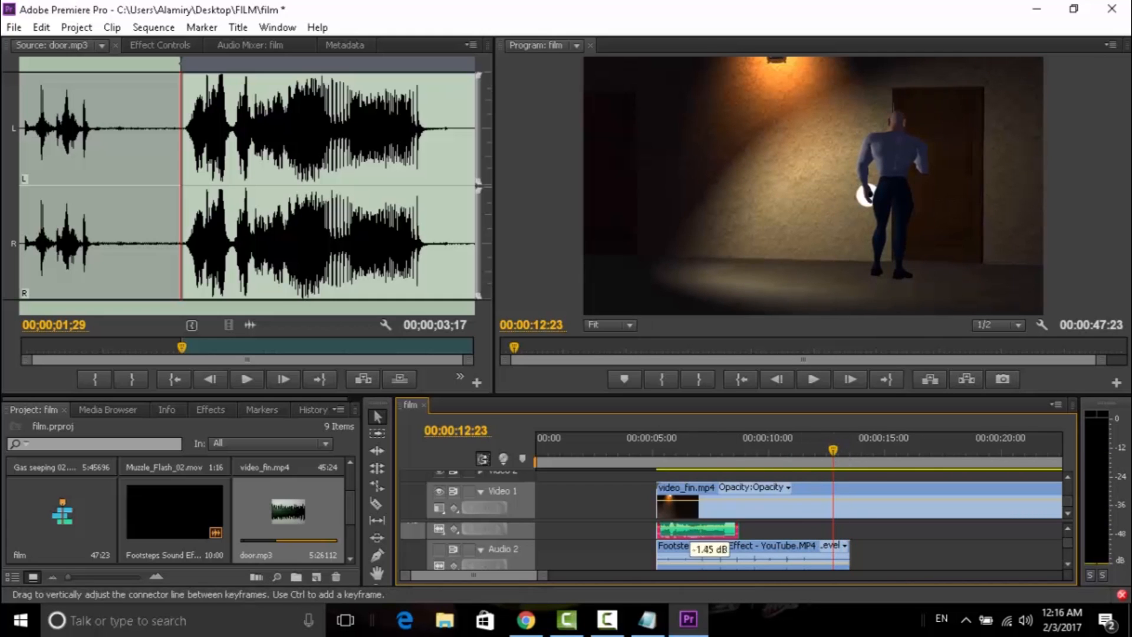
scroll(1069, 558, "down", 3)
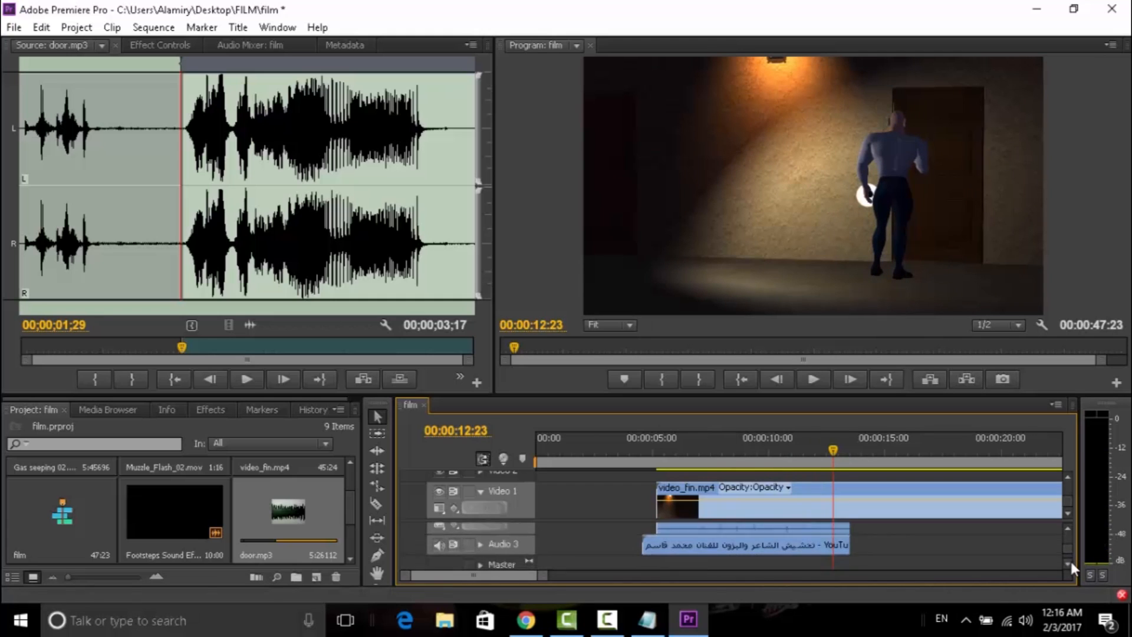
left_click_drag(791, 395, 793, 246)
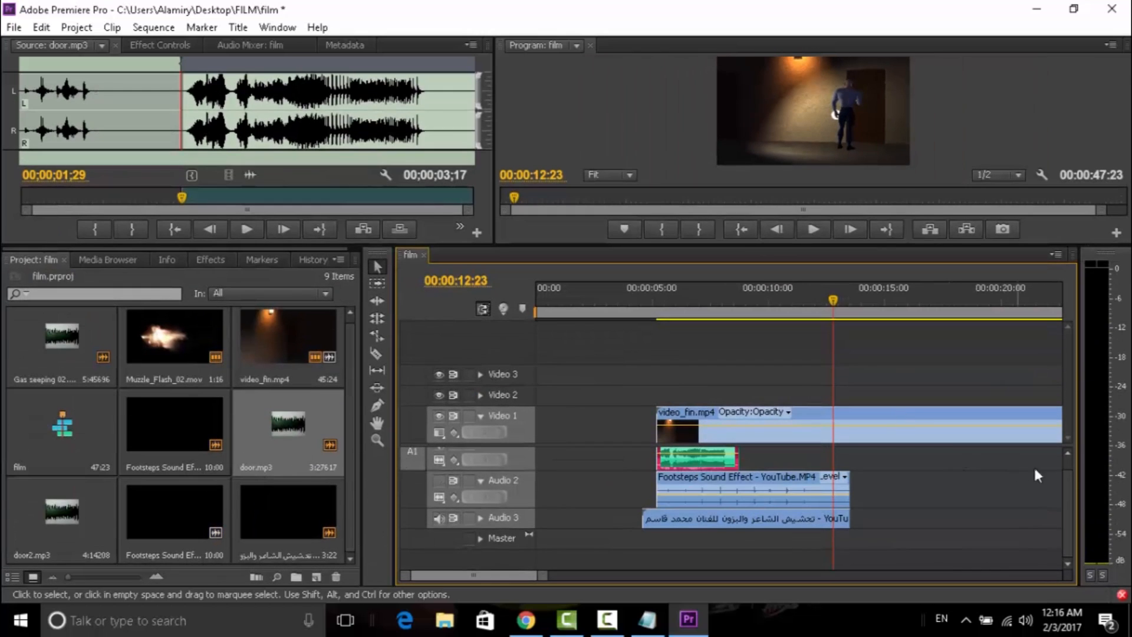
scroll(1070, 492, "up", 2)
scroll(1063, 475, "down", 1)
left_click_drag(720, 463, 898, 559)
Step: Play the sequence around the door opening to check the timing of the door.mp3 sound
key("space")
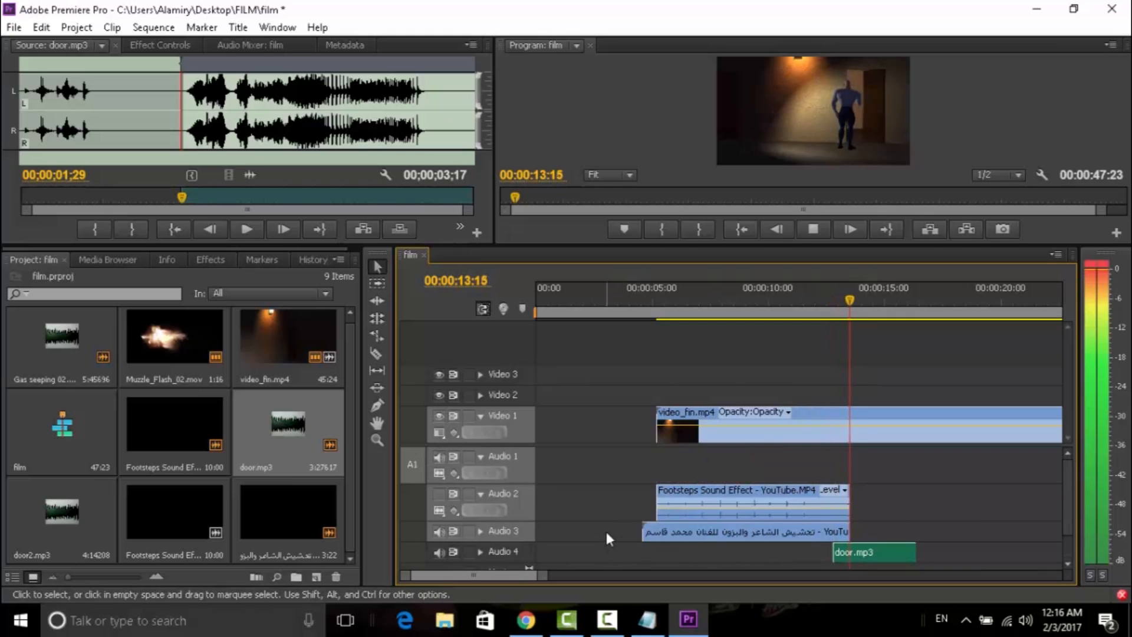
key("space")
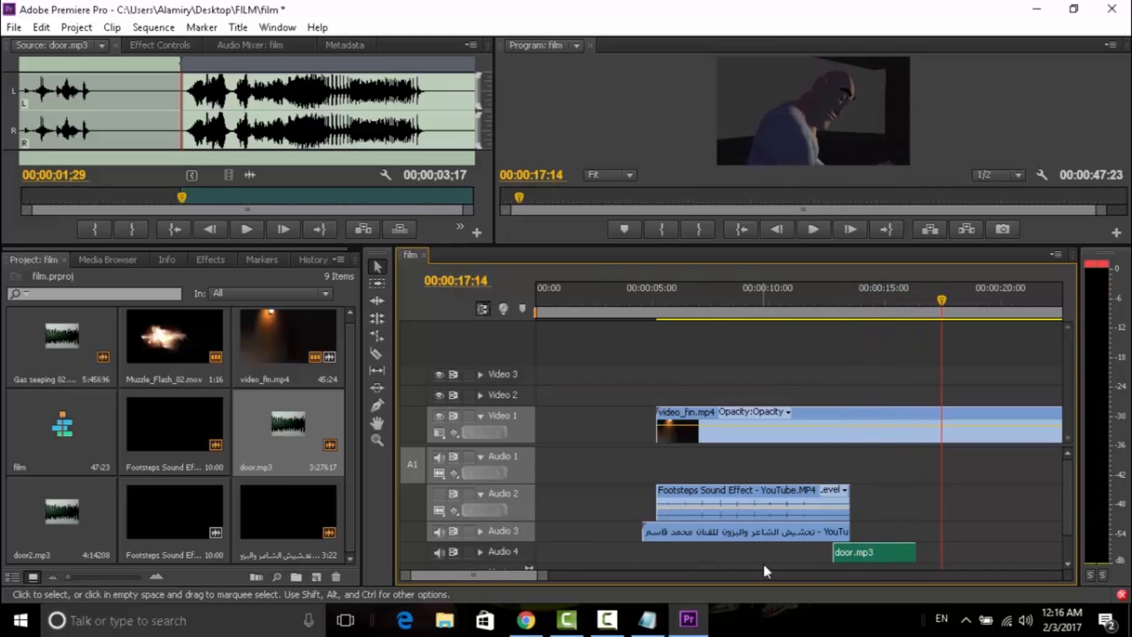
key("Up")
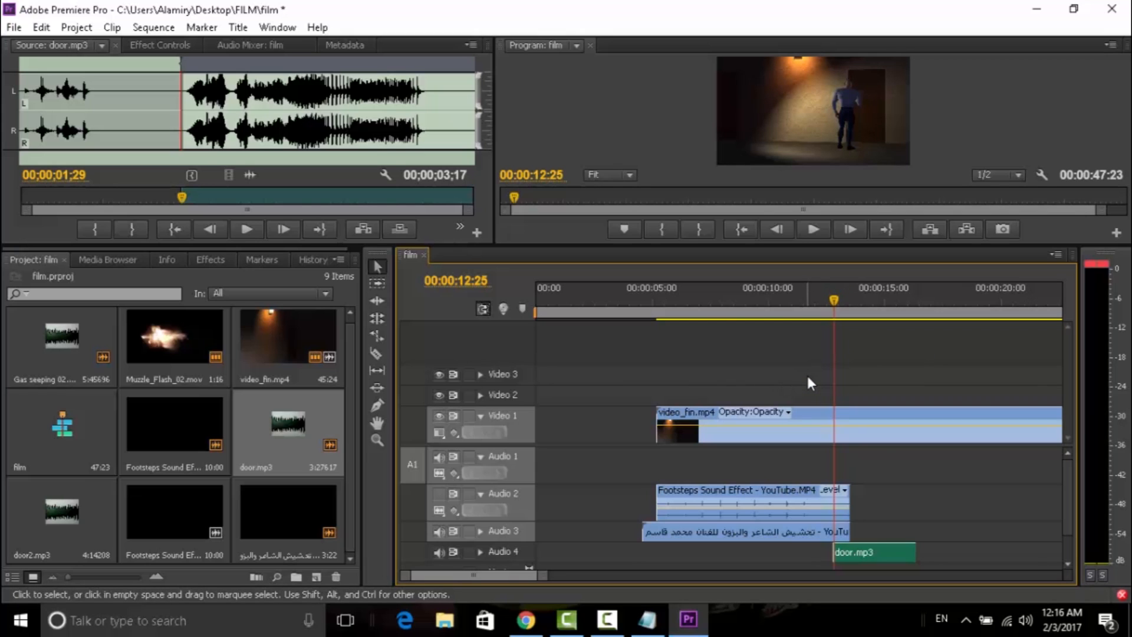
key("space")
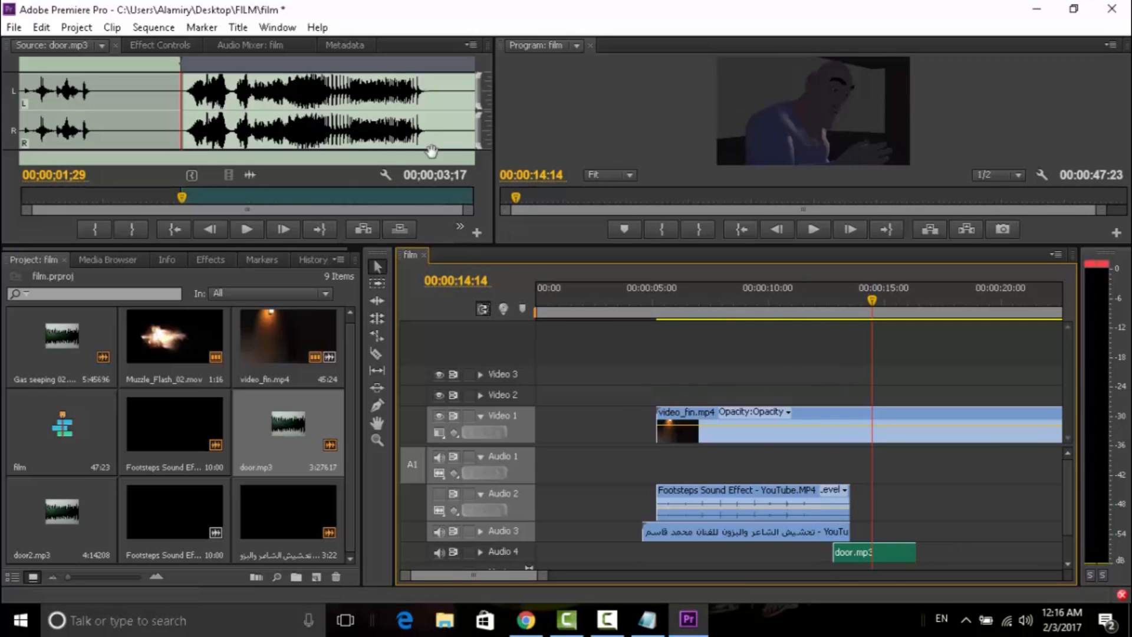
Step: Lower the Audio 4 track volume to -11.1 dB in the Audio Mixer and replay the sequence from the video's start
left_click(233, 46)
left_click_drag(422, 246, 417, 381)
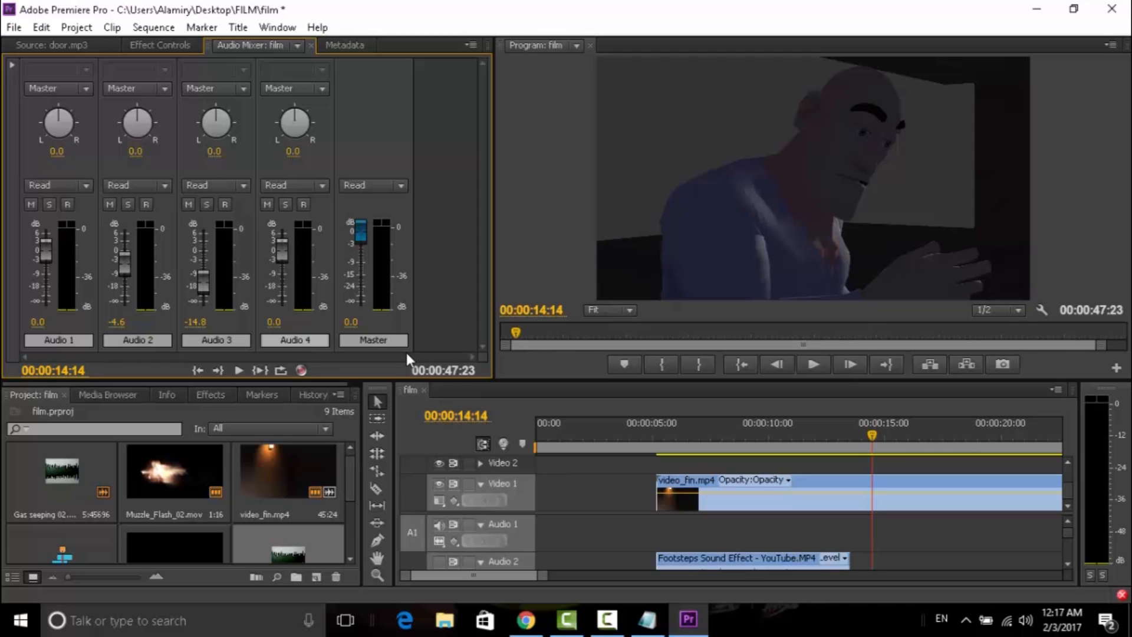
key("space")
left_click_drag(285, 250, 282, 272)
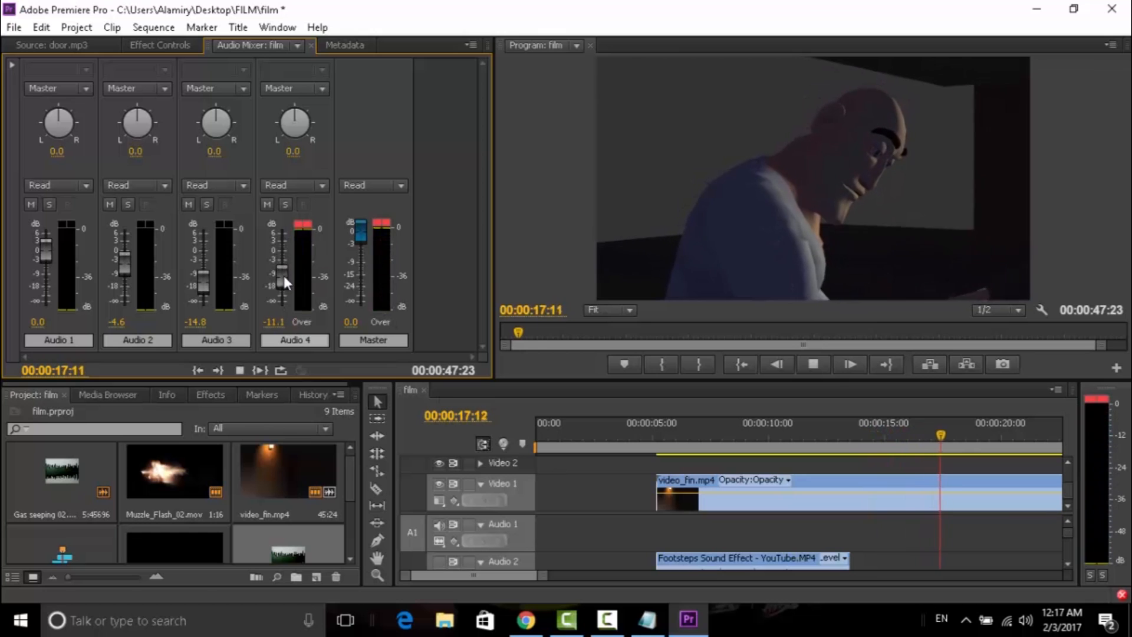
left_click(658, 441)
key("space")
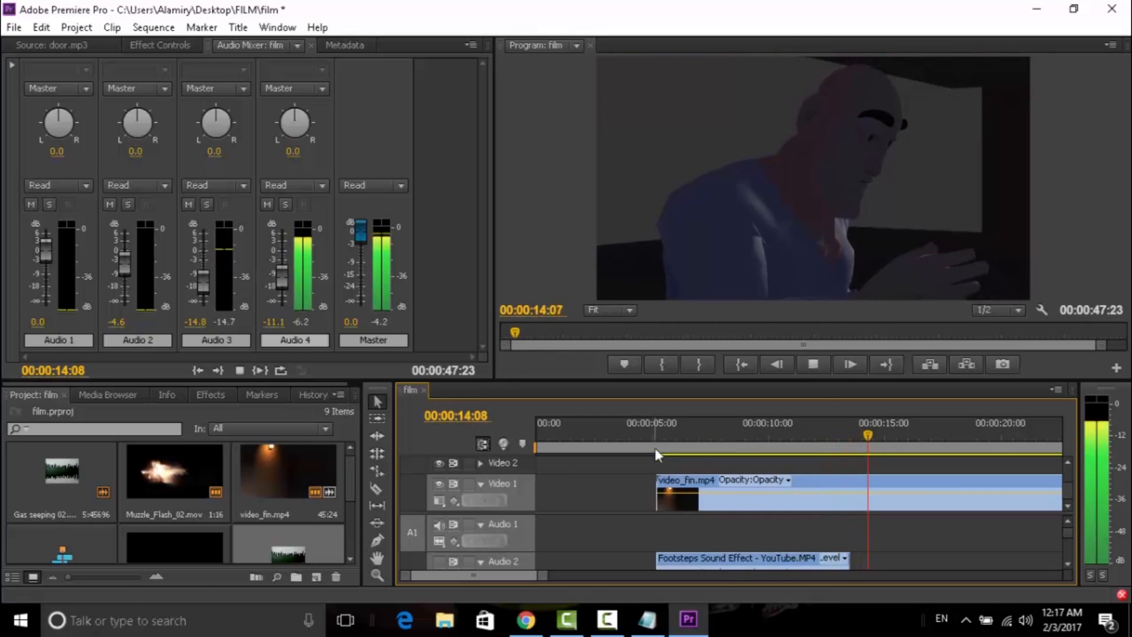
key("space")
Step: Enlarge the timeline and move the Arabic-titled YouTube audio clip from Audio 1 to Audio 3, keeping it after the door opening
left_click(740, 561)
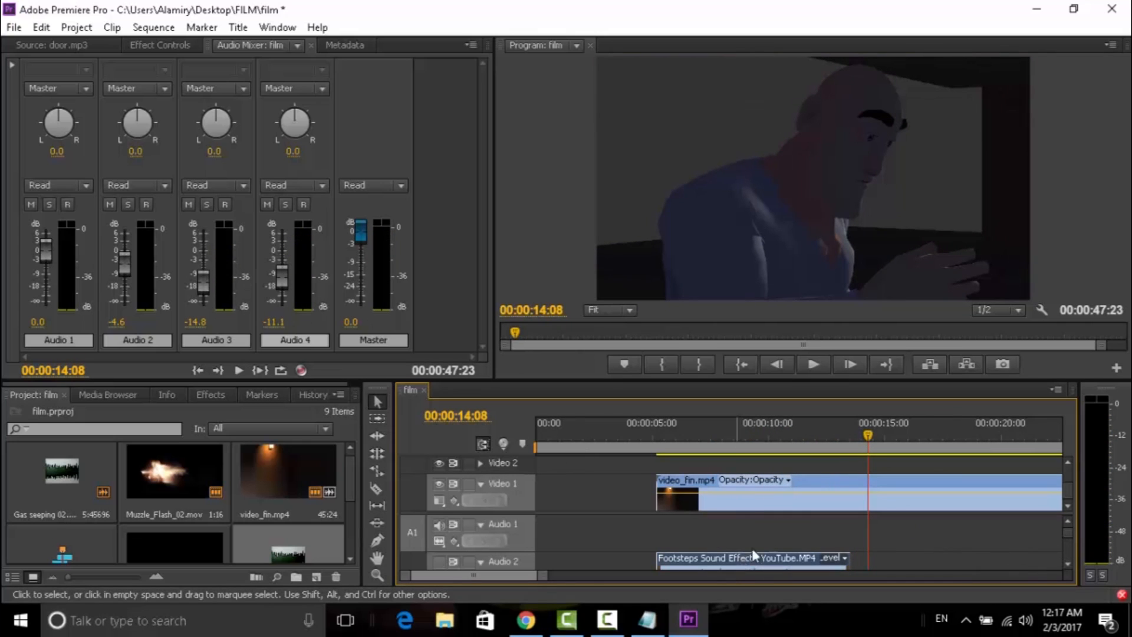
left_click_drag(1068, 532, 1069, 545)
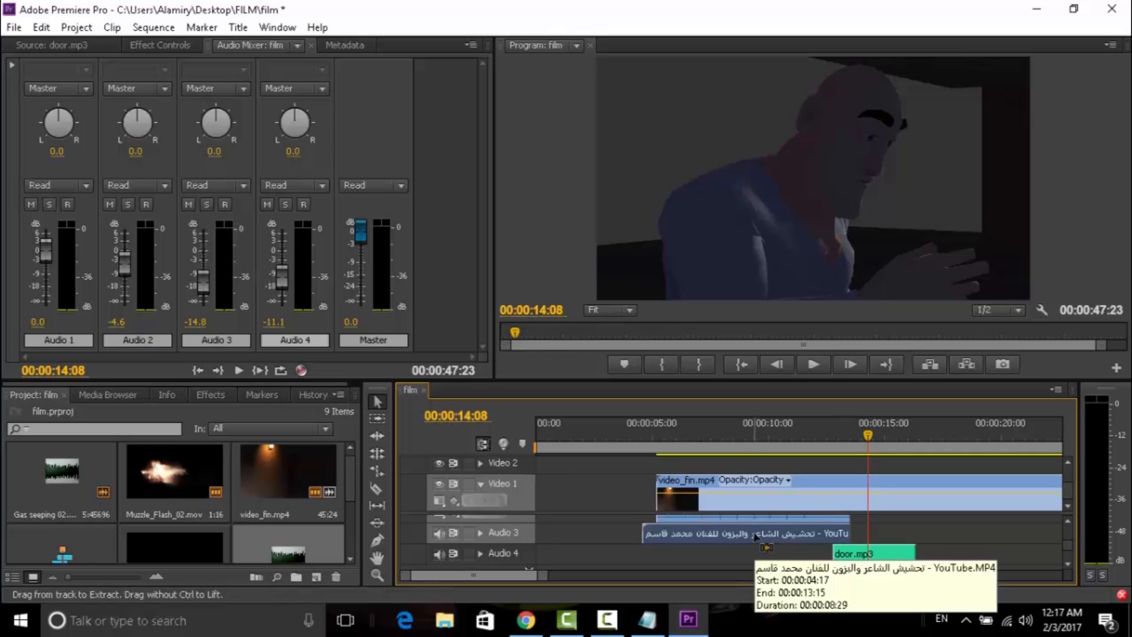
left_click_drag(866, 432, 852, 435)
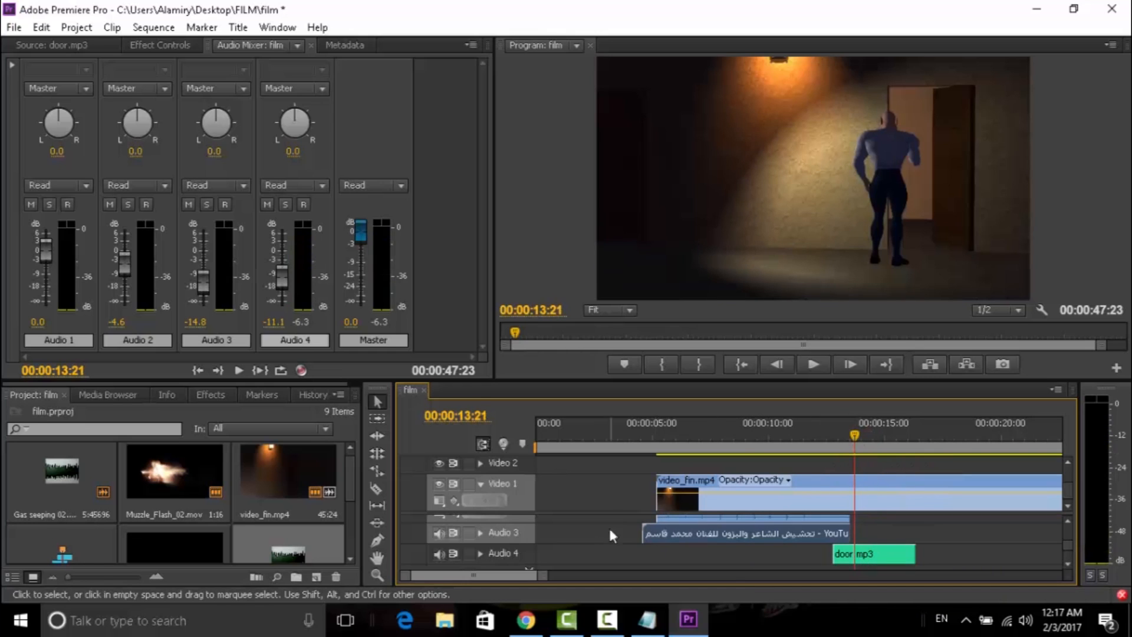
key("End")
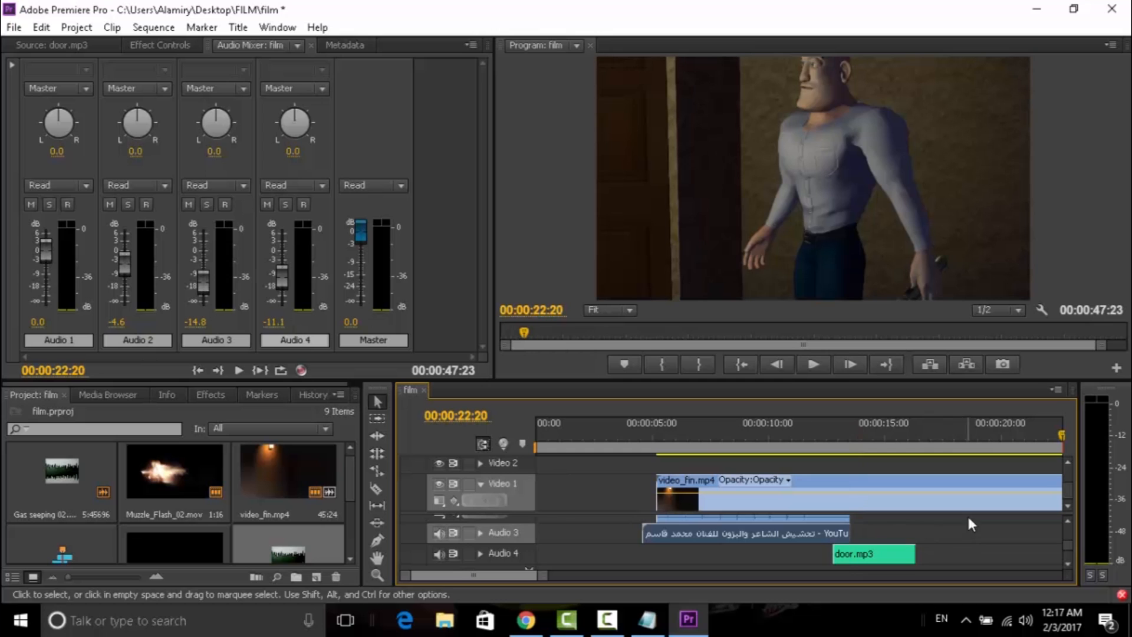
left_click_drag(607, 368, 608, 210)
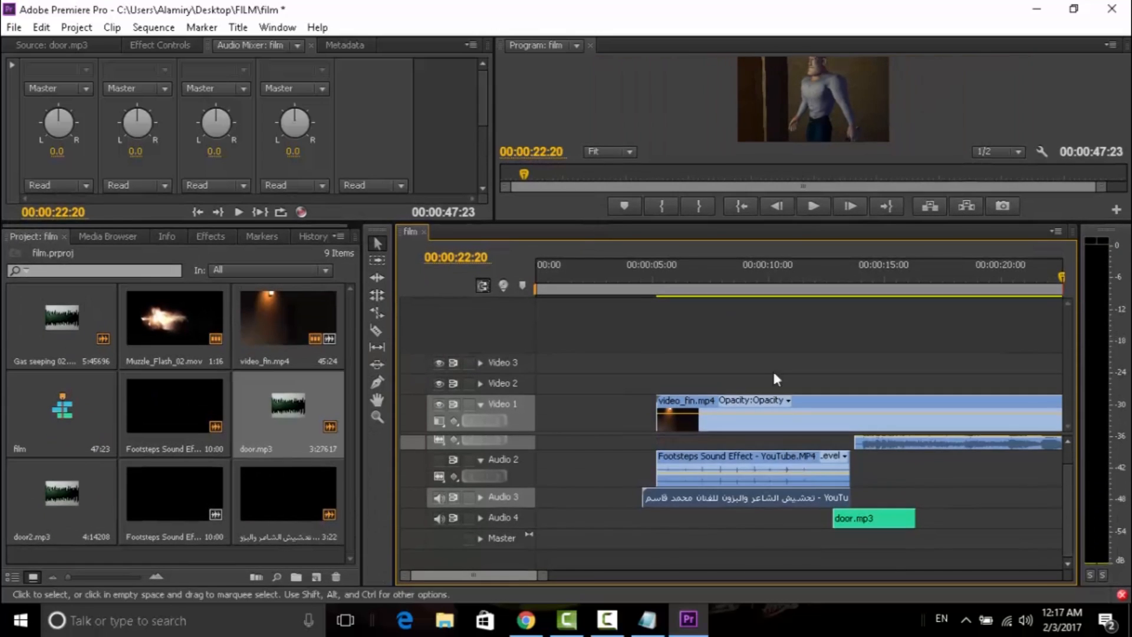
left_click_drag(537, 575, 636, 575)
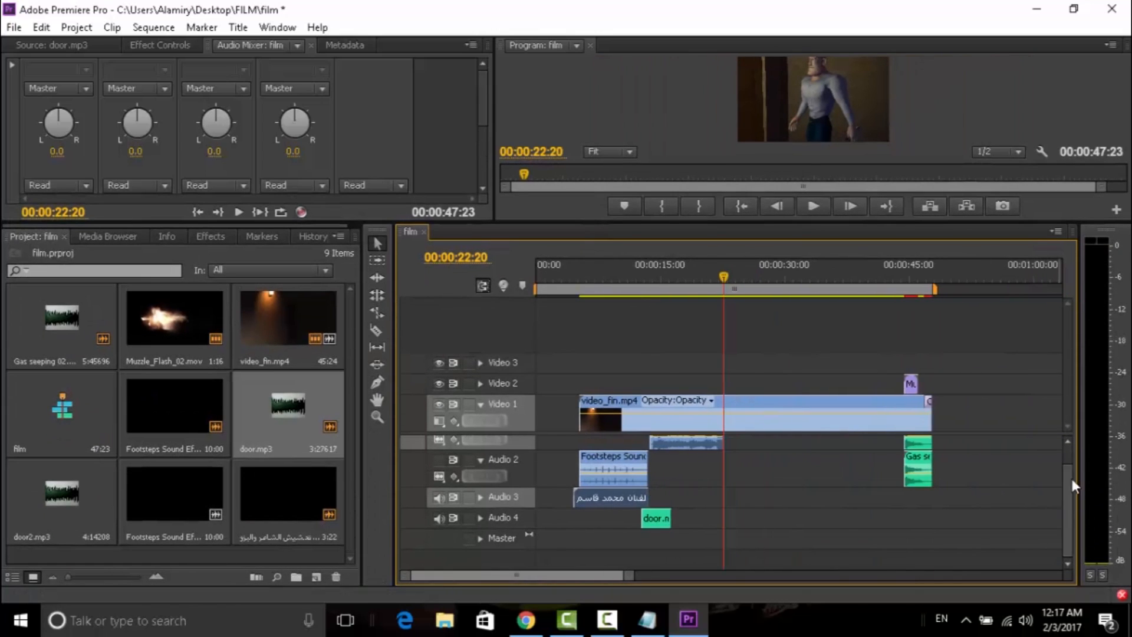
left_click_drag(1071, 479, 1055, 449)
left_click_drag(674, 447, 674, 520)
Step: Play the sequence from before the door opening up to 00:00:28:29 to check the moved audio and find the next footsteps
left_click(630, 284)
key("space")
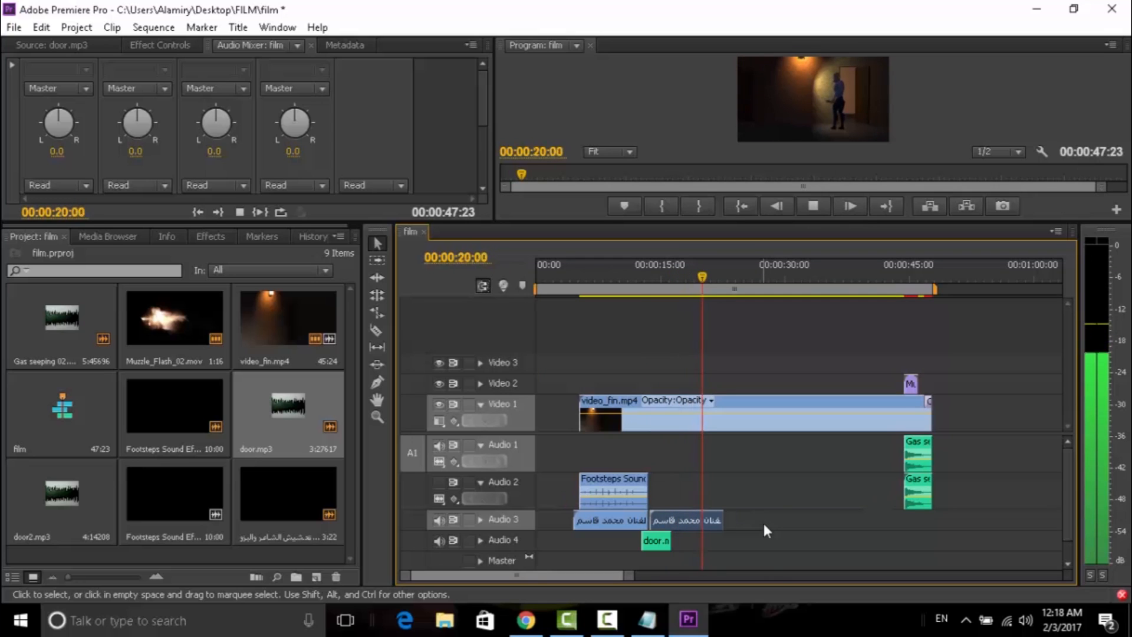
key("space")
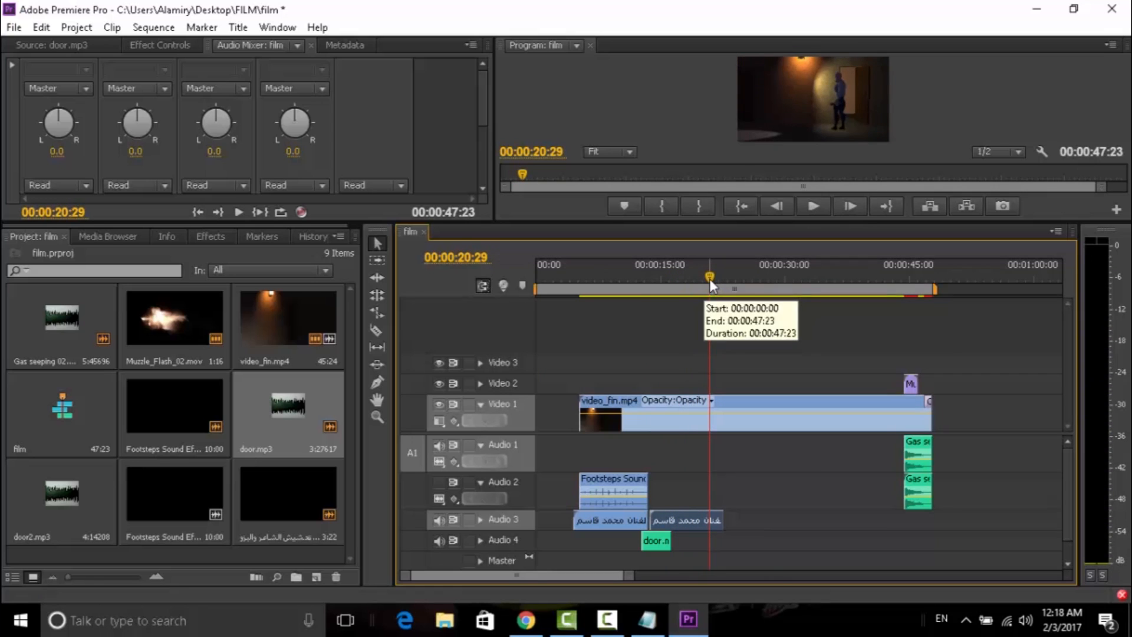
key("space")
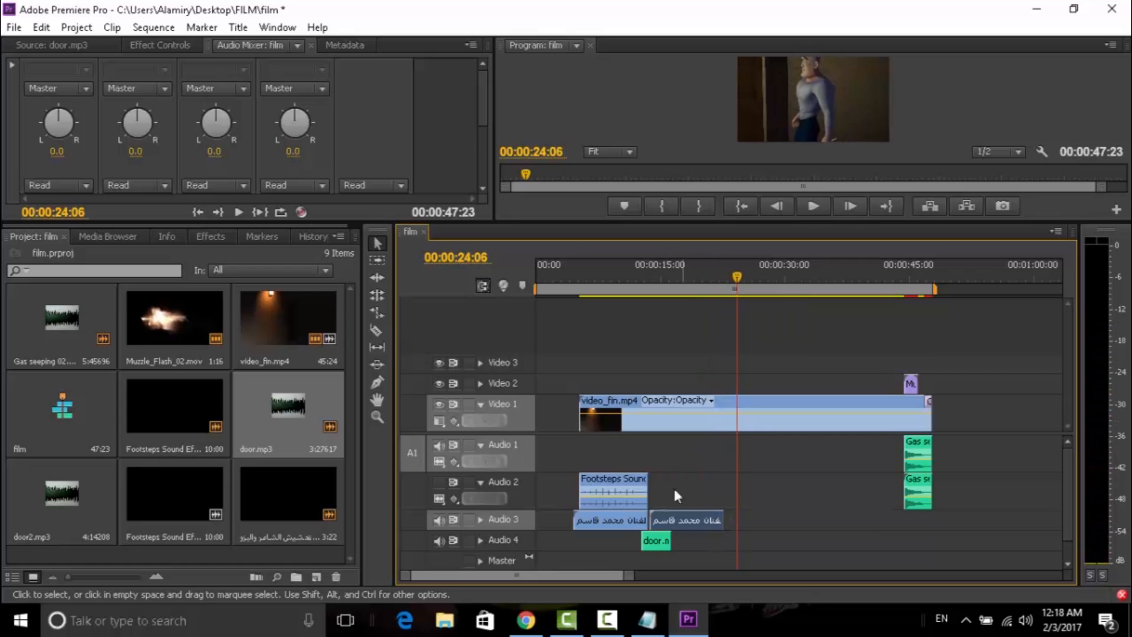
key("space")
key("space")
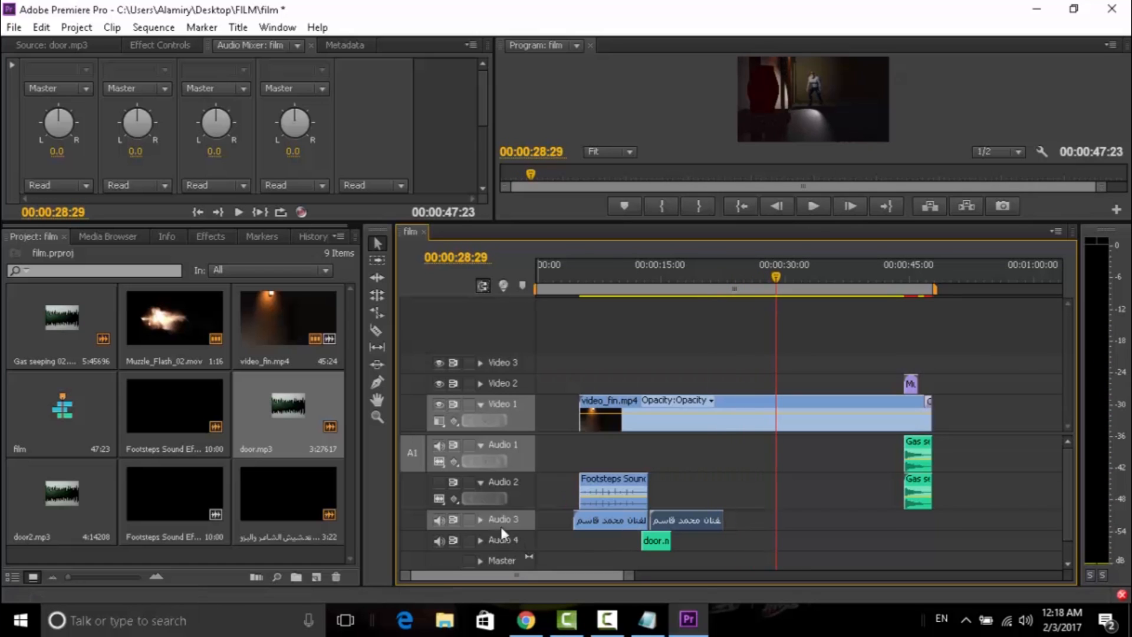
Step: Preview Footsteps Sound Effect - YouTube.MP4 and place its audio on Audio 4 at 00:00:28:29
double_click(168, 407)
left_click(245, 207)
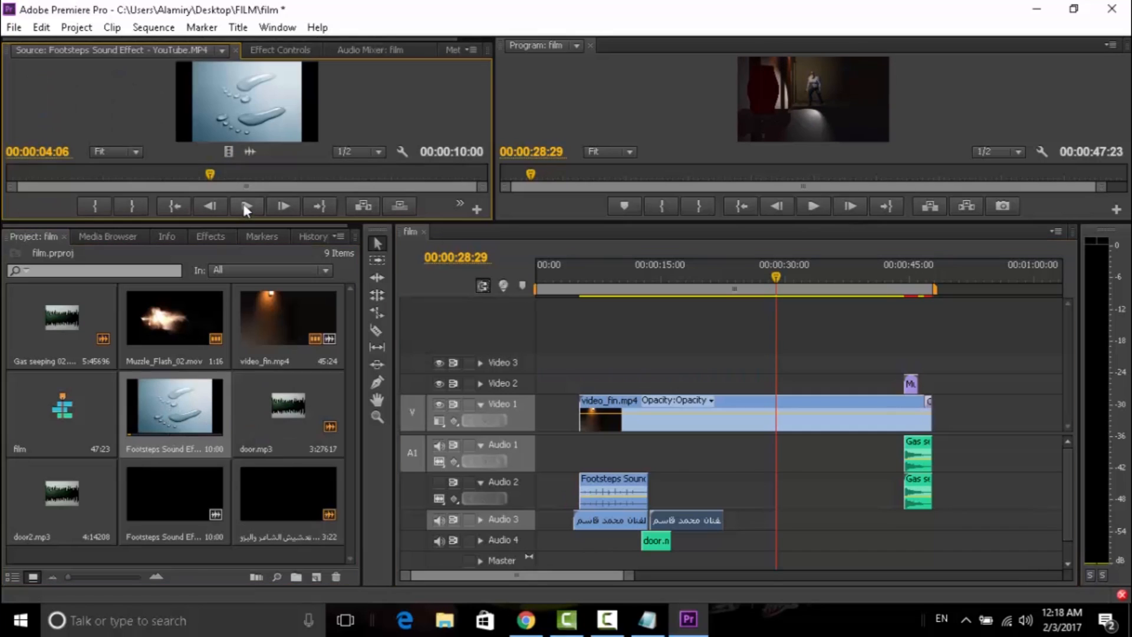
left_click(245, 206)
left_click_drag(250, 151, 784, 540)
key("space")
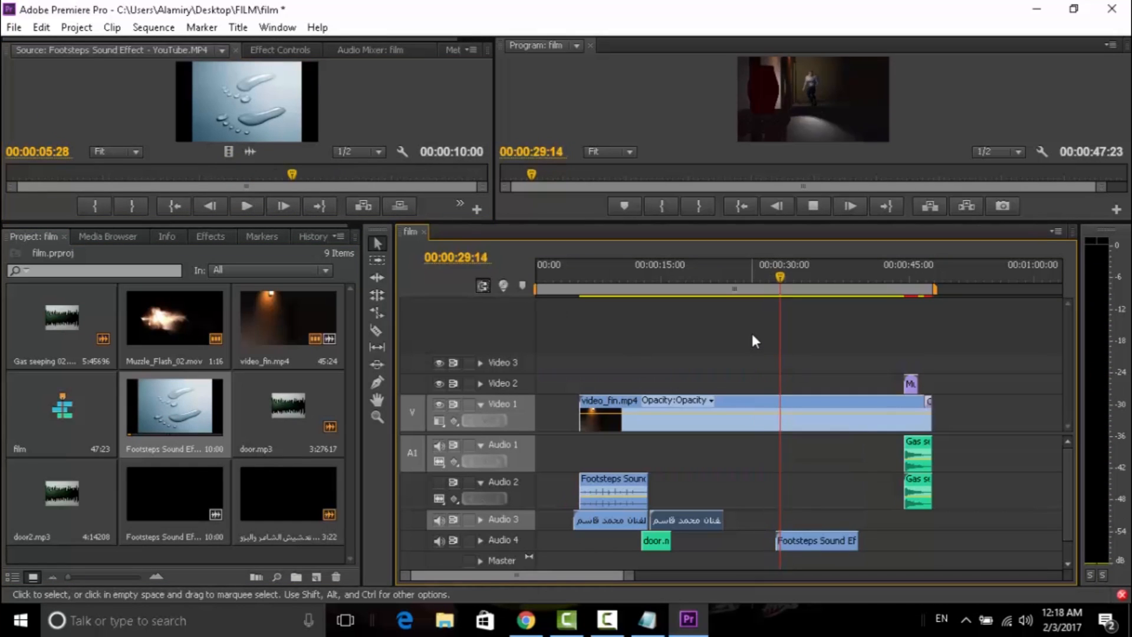
Step: Expand the Audio 4 track, trim the start of its footsteps clip, and position it to begin at about 00:00:29
left_click(791, 541)
left_click(480, 540)
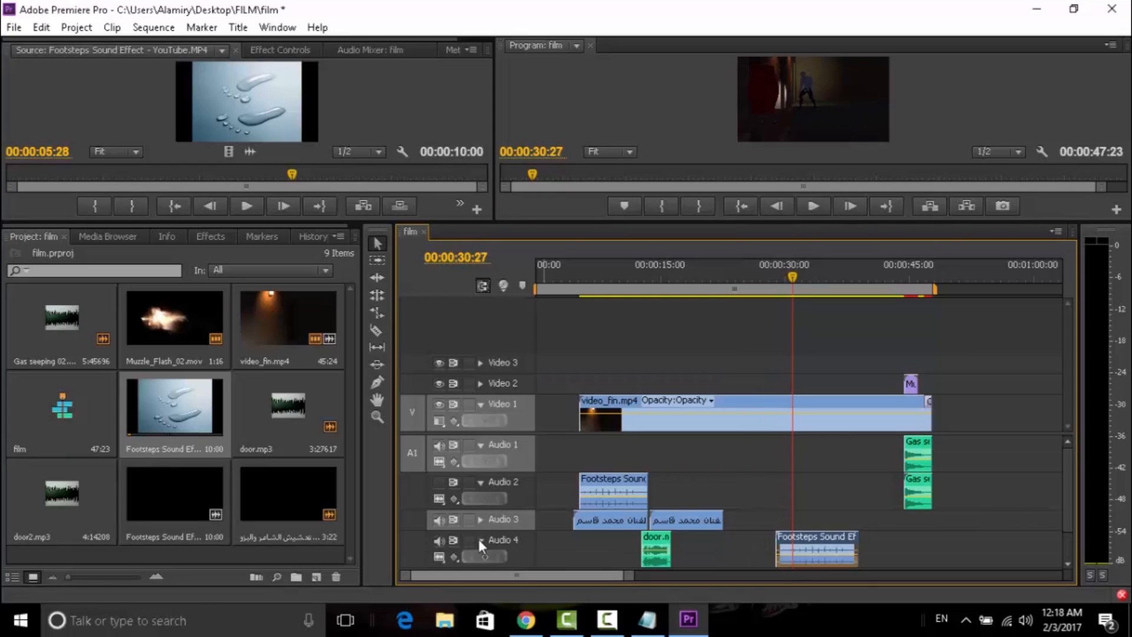
key("space")
key("space")
left_click_drag(780, 549, 804, 549)
left_click_drag(738, 274, 759, 279)
key("space")
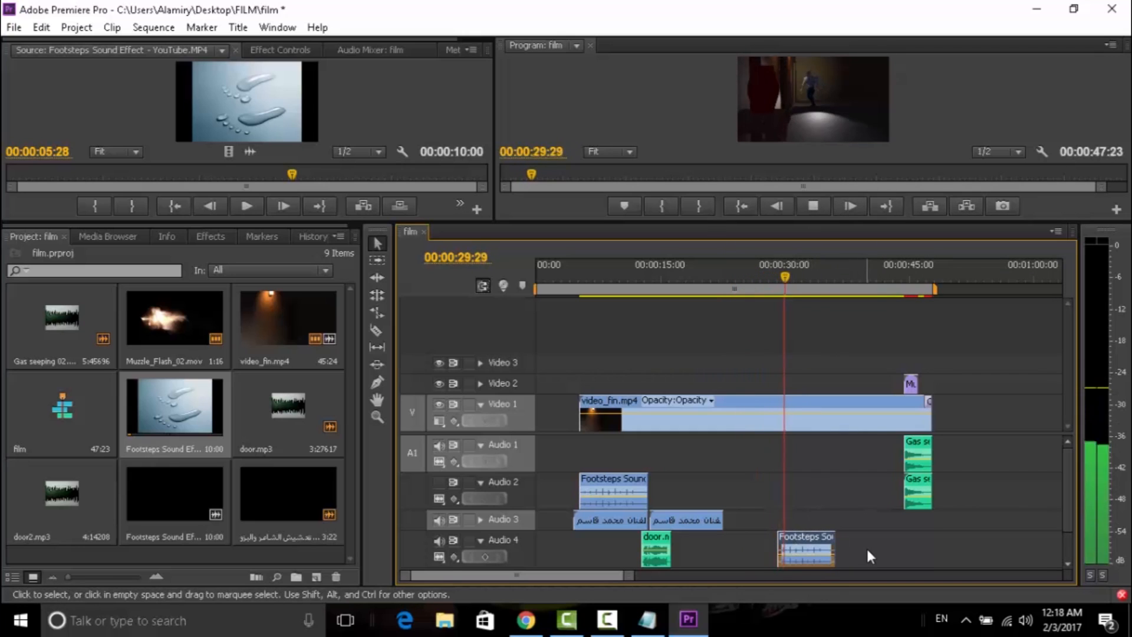
Step: Replay the walking shot and trim the end of the Audio 4 footsteps clip to 00:00:32:29
key("space")
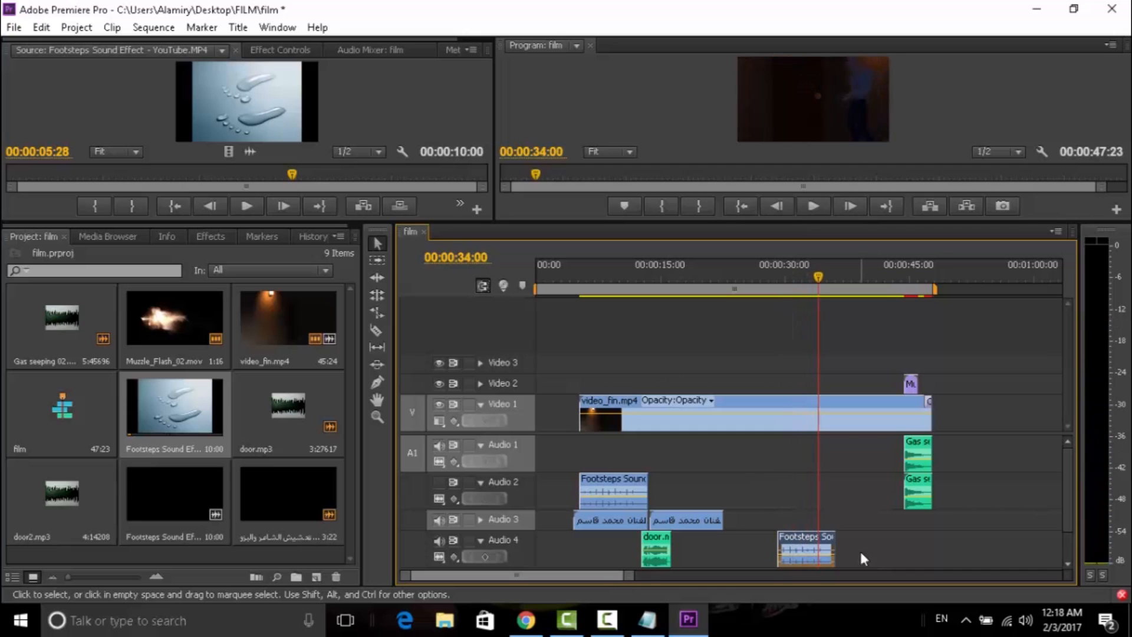
left_click(794, 284)
key("space")
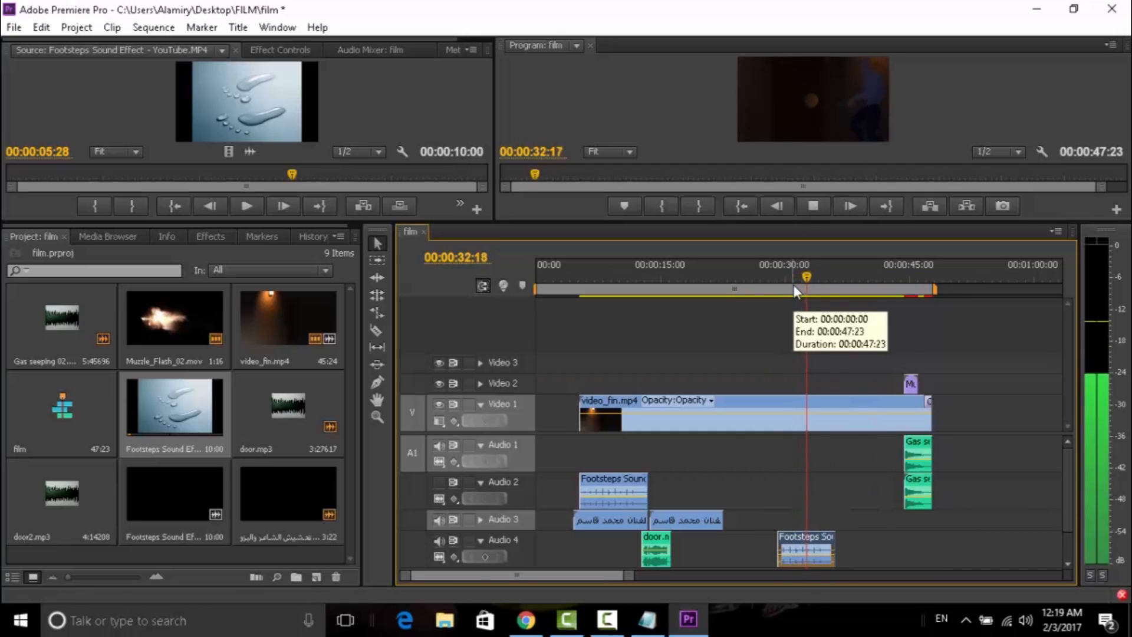
left_click_drag(833, 552, 808, 552)
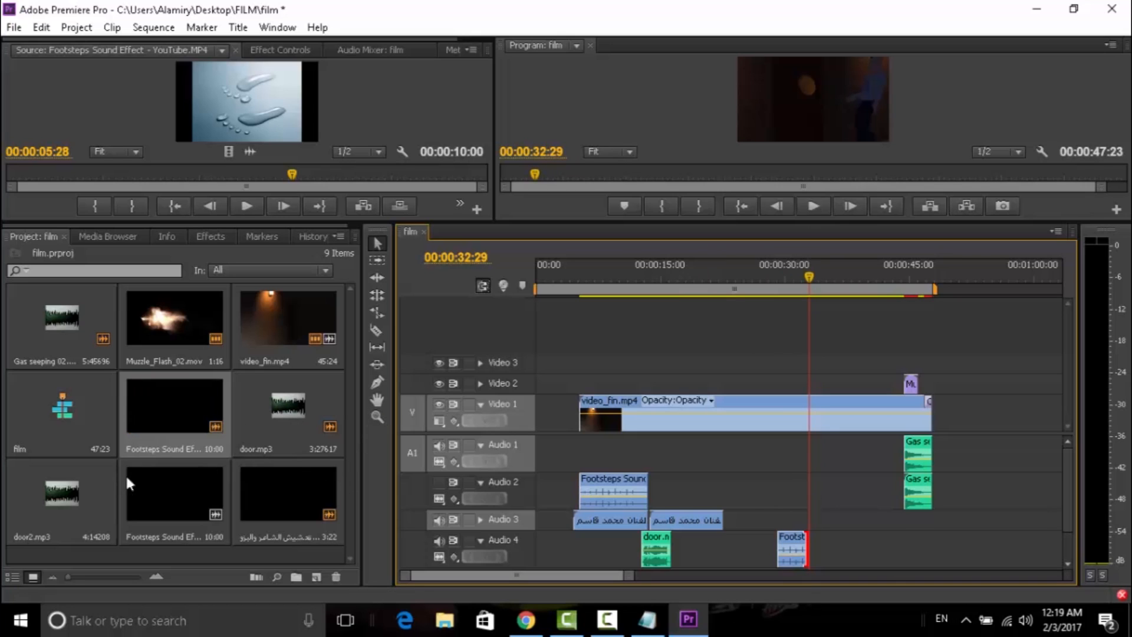
Step: Open door2.mp3, mark its second burst of sound as a 1:07 range ending at 00;00;02;26, and place it on Audio 4 at about 00:00:35
double_click(79, 510)
left_click(245, 205)
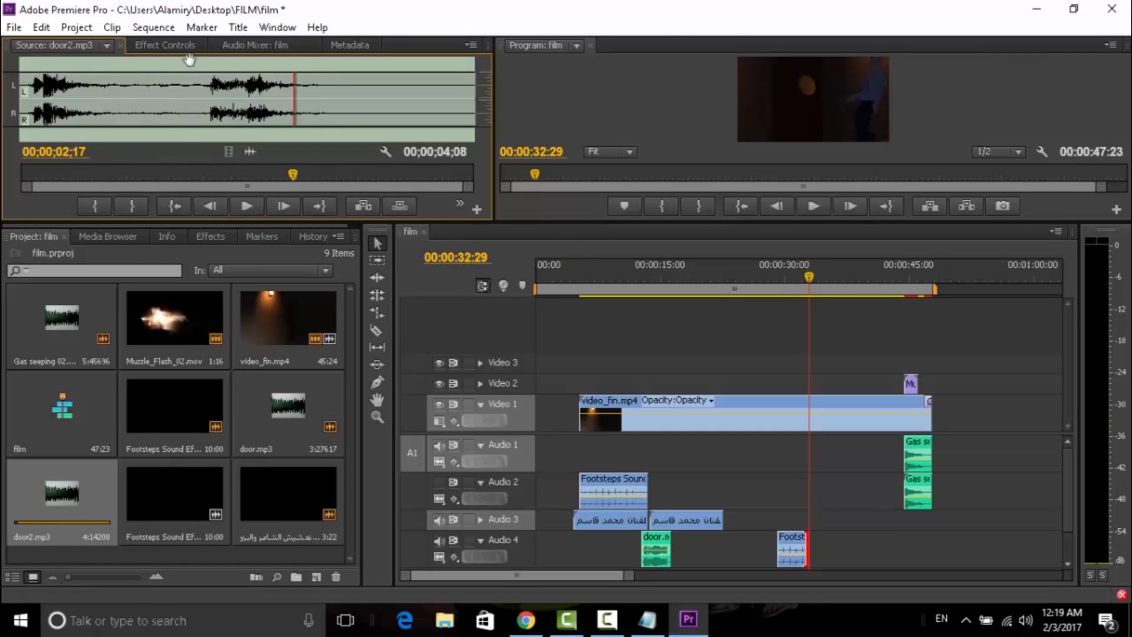
mouse_move(290, 89)
left_mouse_down()
mouse_move(197, 90)
mouse_move(324, 74)
left_mouse_up()
key("i")
left_click(132, 205)
left_click_drag(253, 156, 832, 541)
Step: Play the shot to find the door moment, move the Audio 4 door2.mp3 clip to start at 00:00:37:25, and replay it
key("space")
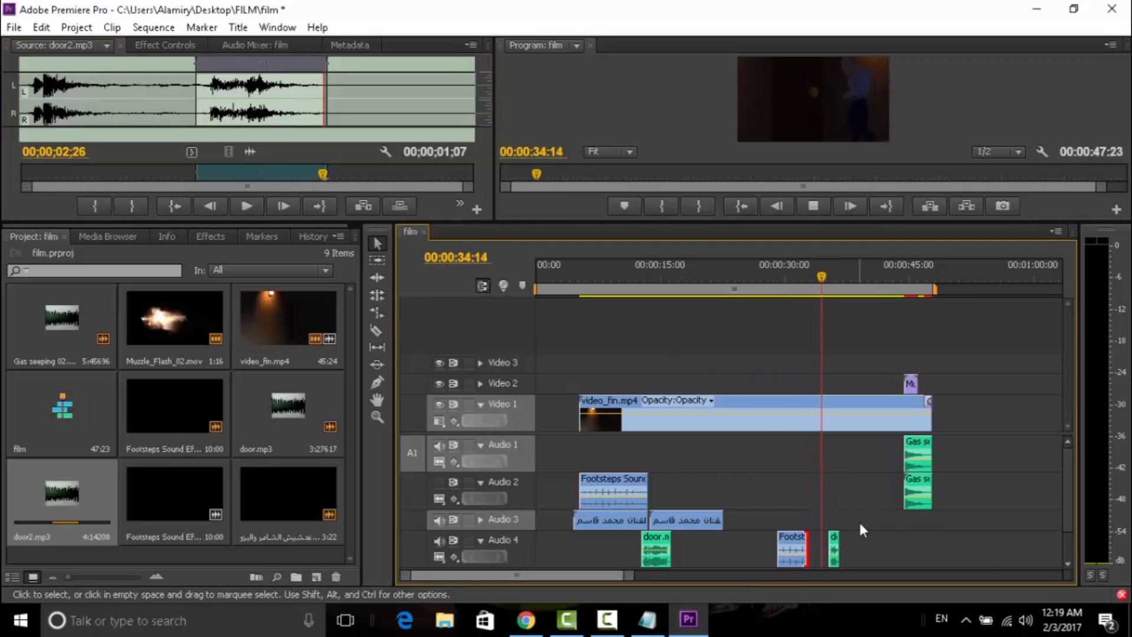
key("space")
left_click_drag(628, 577, 572, 576)
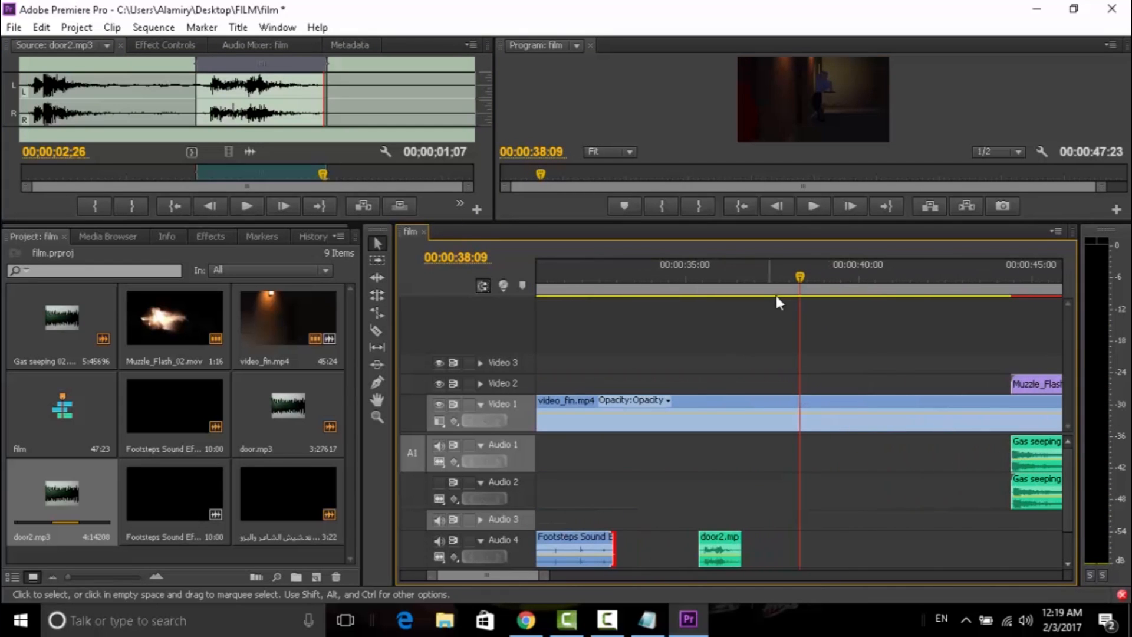
left_click_drag(787, 275, 785, 275)
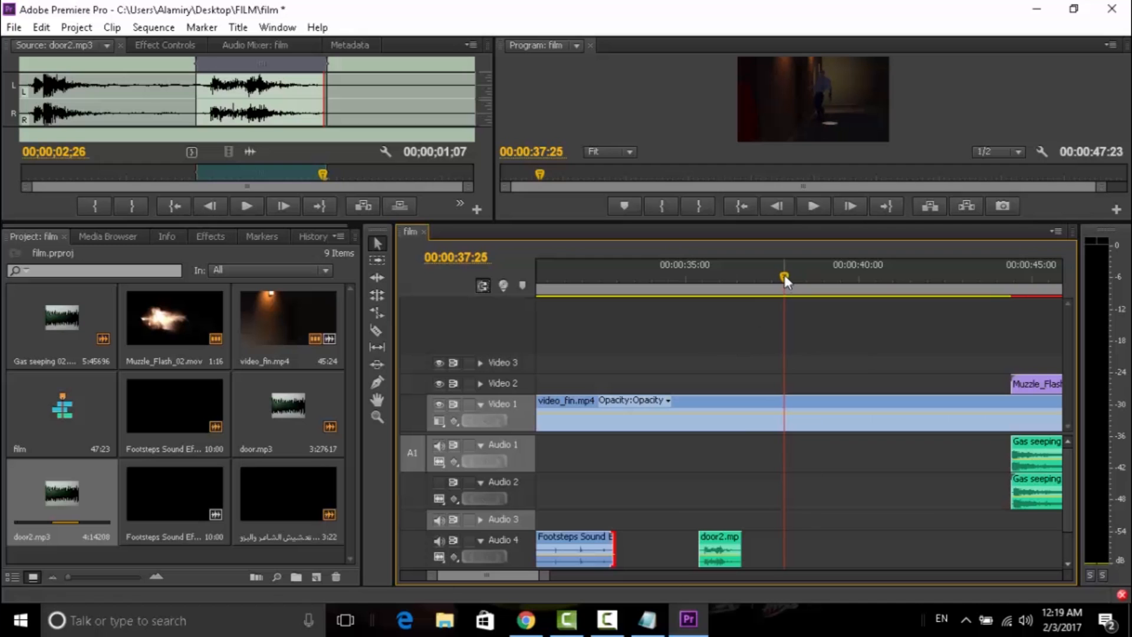
left_click_drag(714, 535, 799, 536)
left_click(756, 282)
key("space")
key("space")
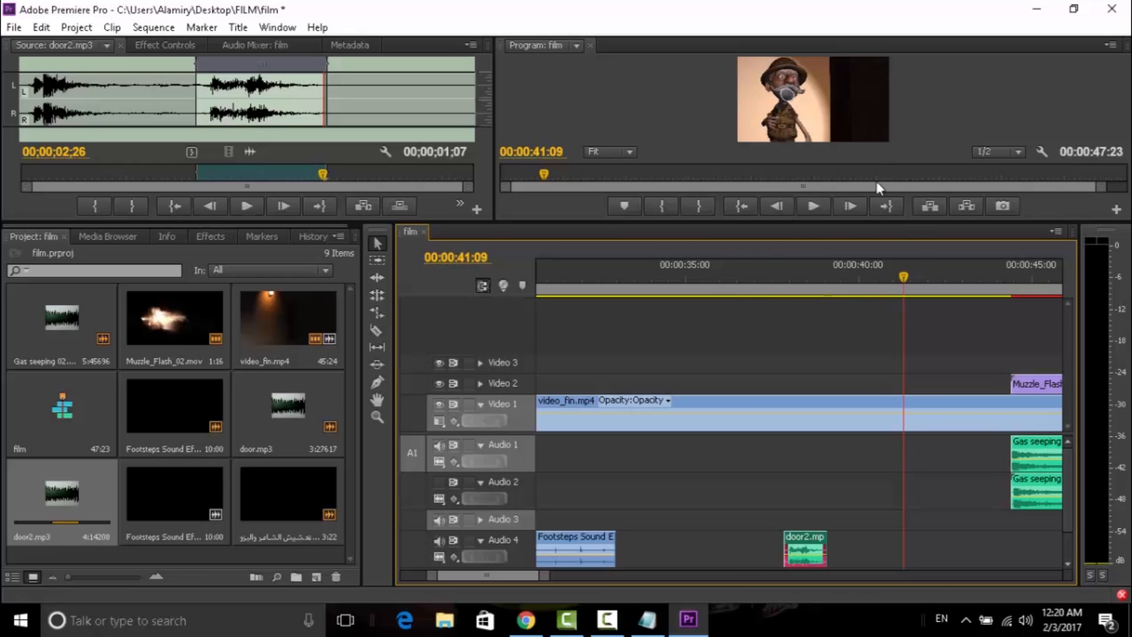
Step: Preview the last part of the Arabic cartoon YouTube clip and mark its In point at about 00:01:25
left_click_drag(544, 580, 684, 579)
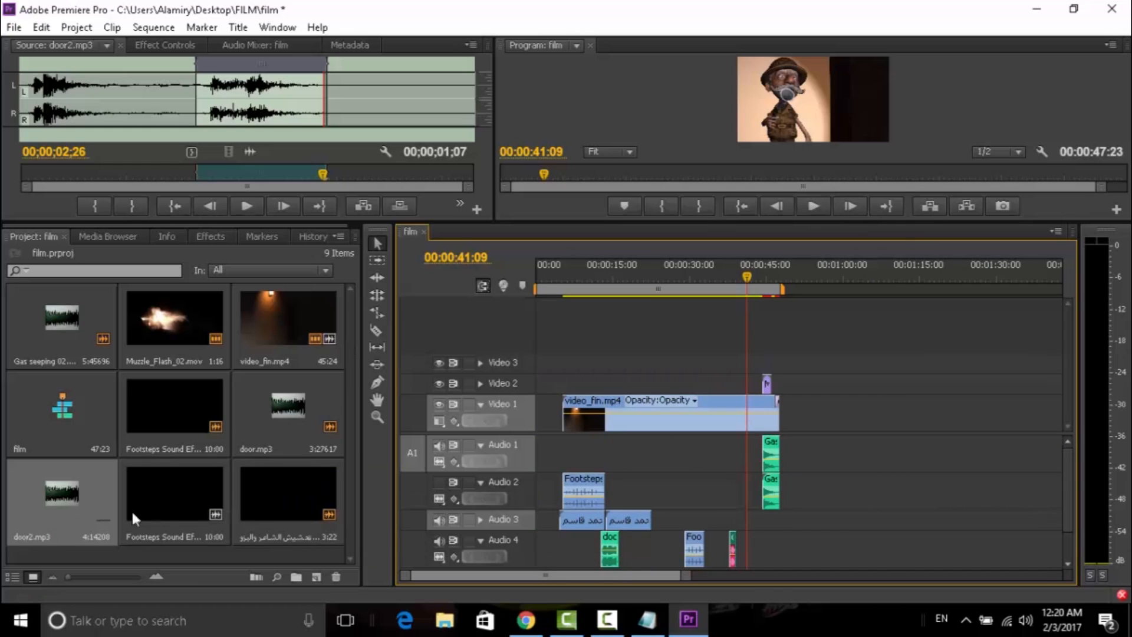
double_click(283, 514)
mouse_move(354, 177)
left_mouse_down()
mouse_move(359, 192)
mouse_move(384, 192)
mouse_move(367, 193)
left_mouse_up()
left_click(245, 206)
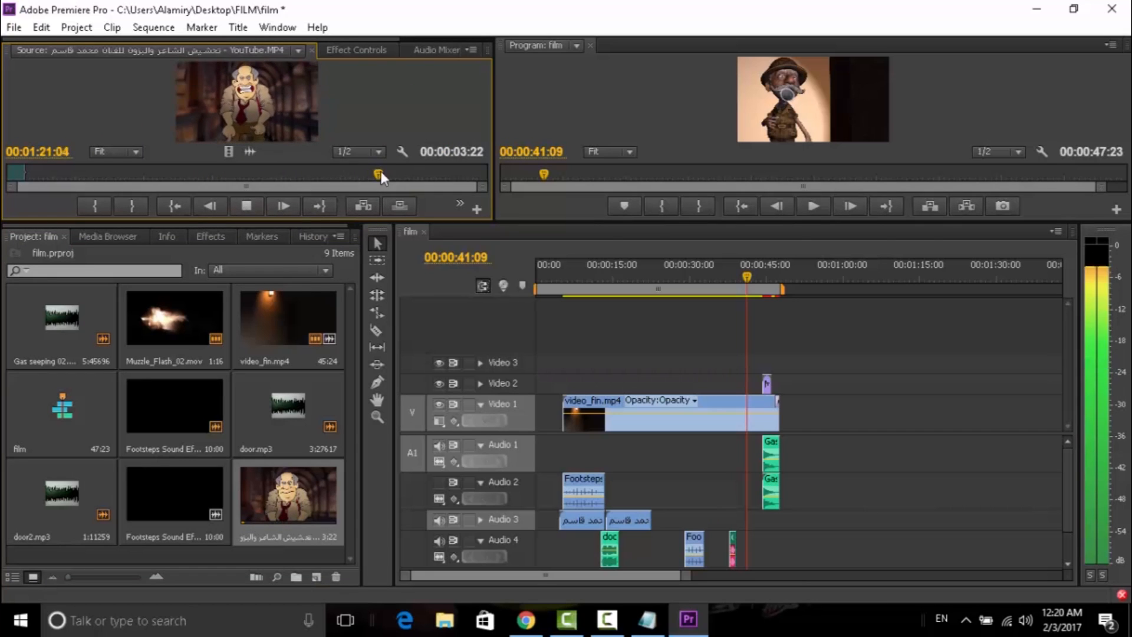
left_click(94, 206)
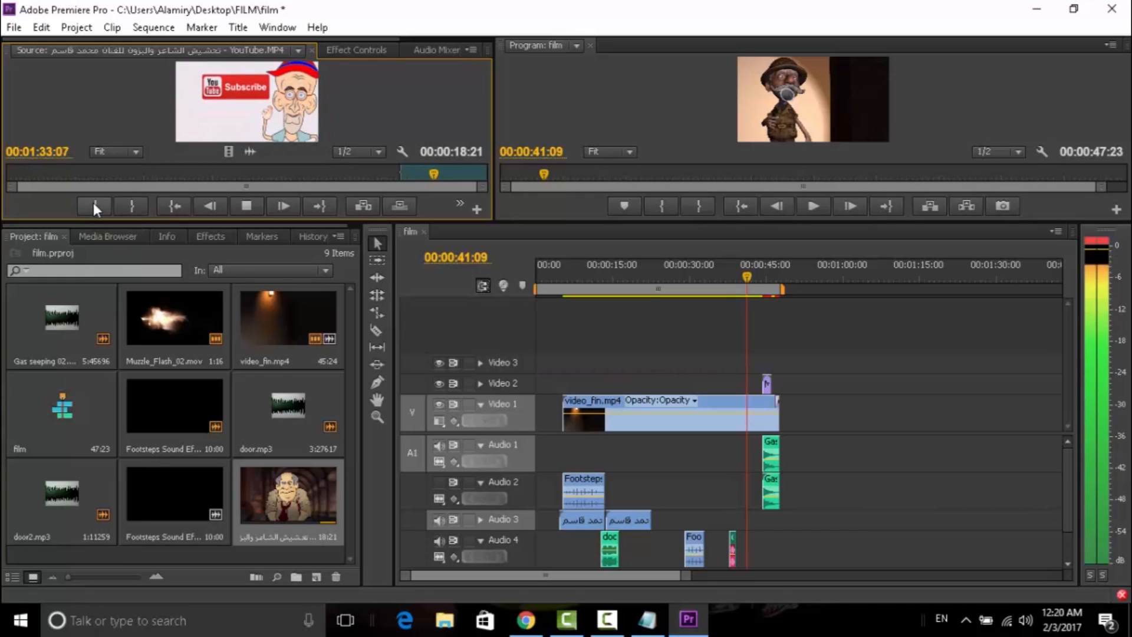
left_click(247, 206)
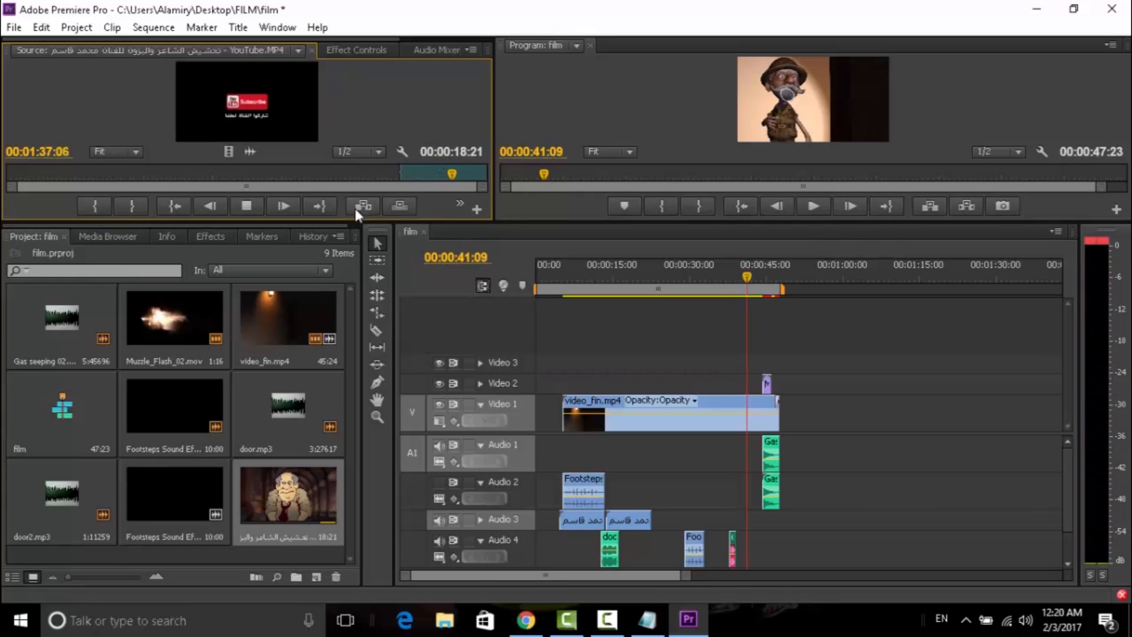
Step: Play the Arabic cartoon clip from its start and mark an Out point giving a 14:15 source range
left_click_drag(398, 174, 3, 189)
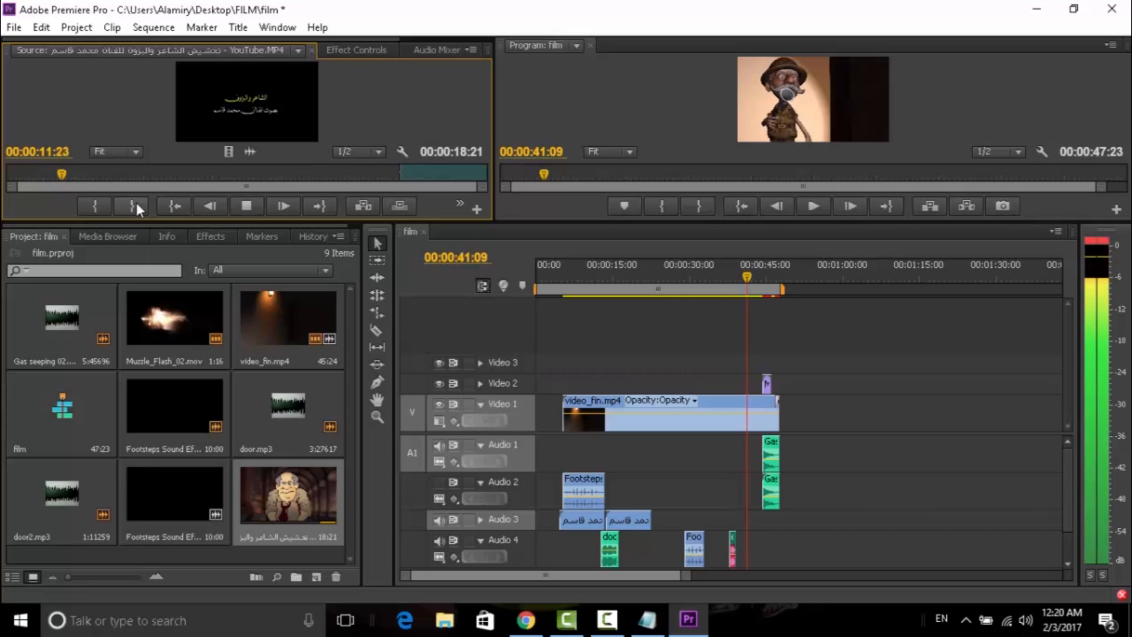
left_click(136, 203)
left_click(246, 206)
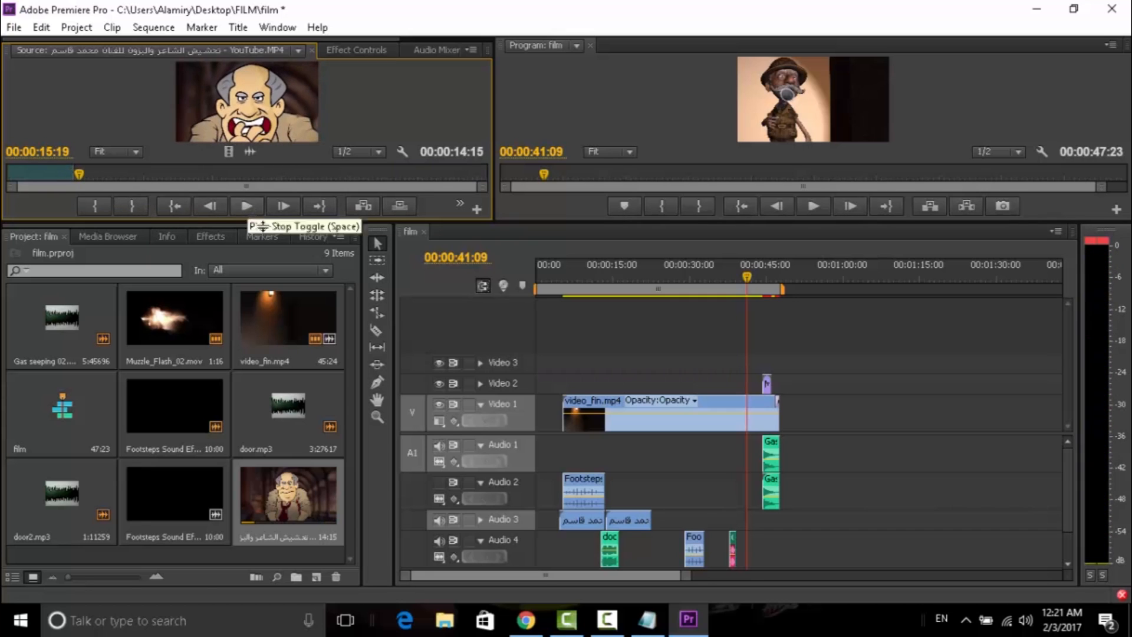
Step: Duplicate the second music clip of Audio 3 and place the copy on Audio 2 at about 00:00:24
left_click(615, 277)
left_click_drag(629, 520, 628, 519)
left_click(860, 275)
key("ctrl+v")
left_click_drag(874, 448, 672, 484)
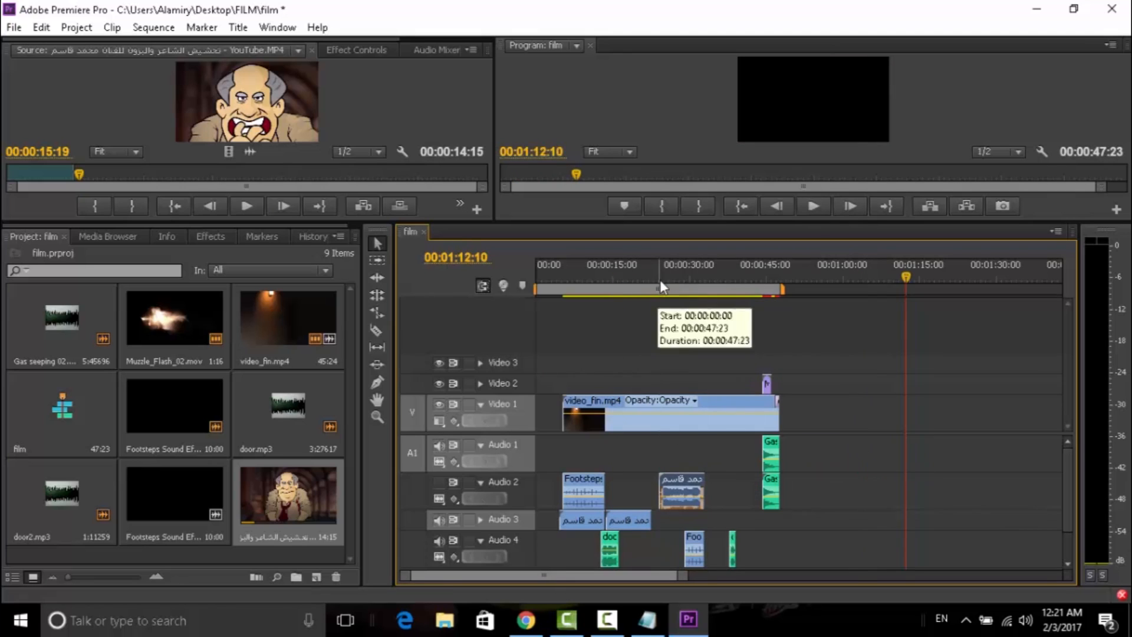
Step: Enlarge the monitor area, unmute Audio 2, and play the sequence from just before the video starts
left_click(659, 280)
key("space")
left_click_drag(660, 228, 656, 258)
left_click(438, 494)
key("space")
left_click_drag(607, 301, 560, 333)
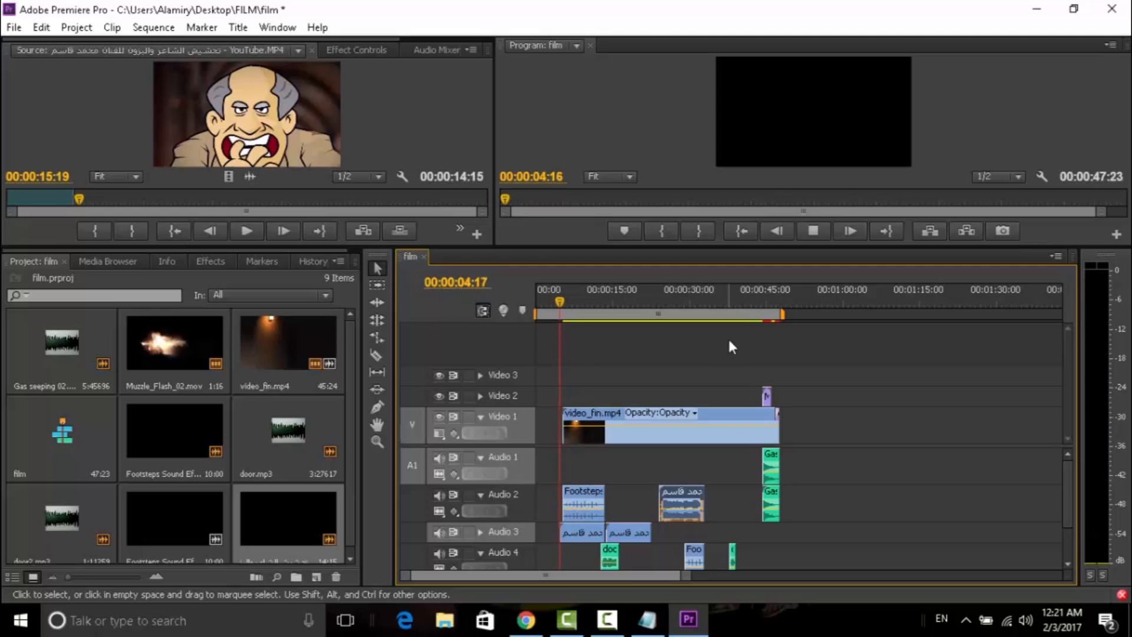
key("space")
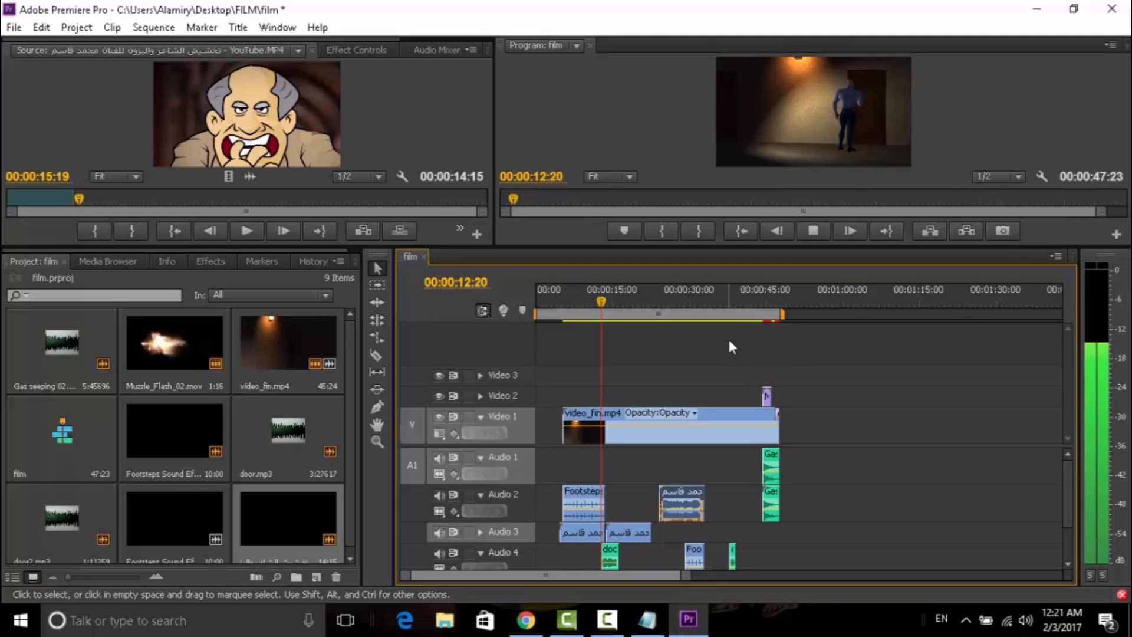
Step: Shift the two Audio 3 music clips earlier as a continuous pair, starting at about 00:00:01:24
key("space")
left_click_drag(615, 304, 602, 310)
left_click_drag(686, 576, 597, 589)
left_click_drag(881, 538, 874, 539)
left_click_drag(523, 576, 553, 577)
left_click_drag(677, 526, 600, 530)
left_click_drag(835, 534, 784, 535)
Step: Move the copied music clip from Audio 2 to Audio 3 directly after the second clip and play back the opening
left_click_drag(565, 581, 581, 581)
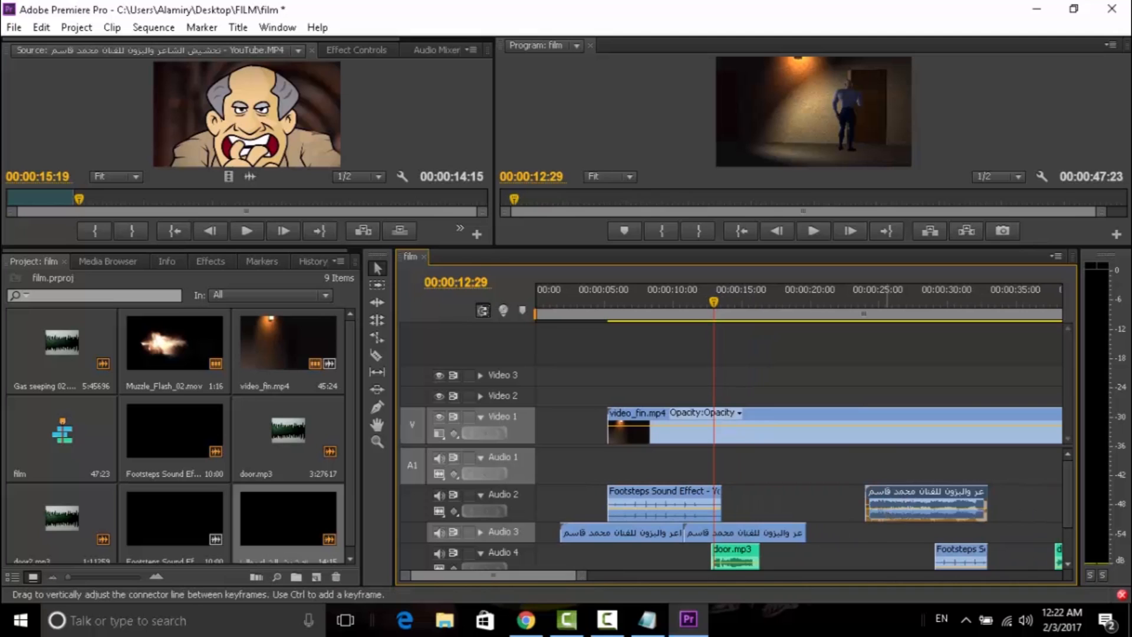
left_click_drag(907, 500, 829, 530)
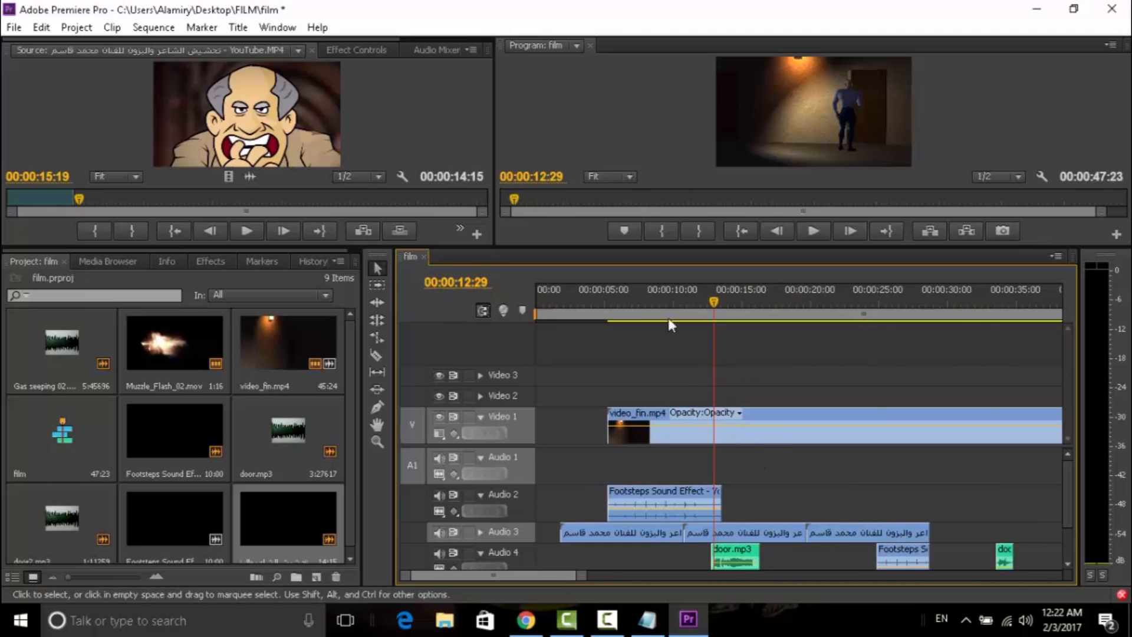
left_click(649, 308)
key("space")
left_click(555, 313)
key("space")
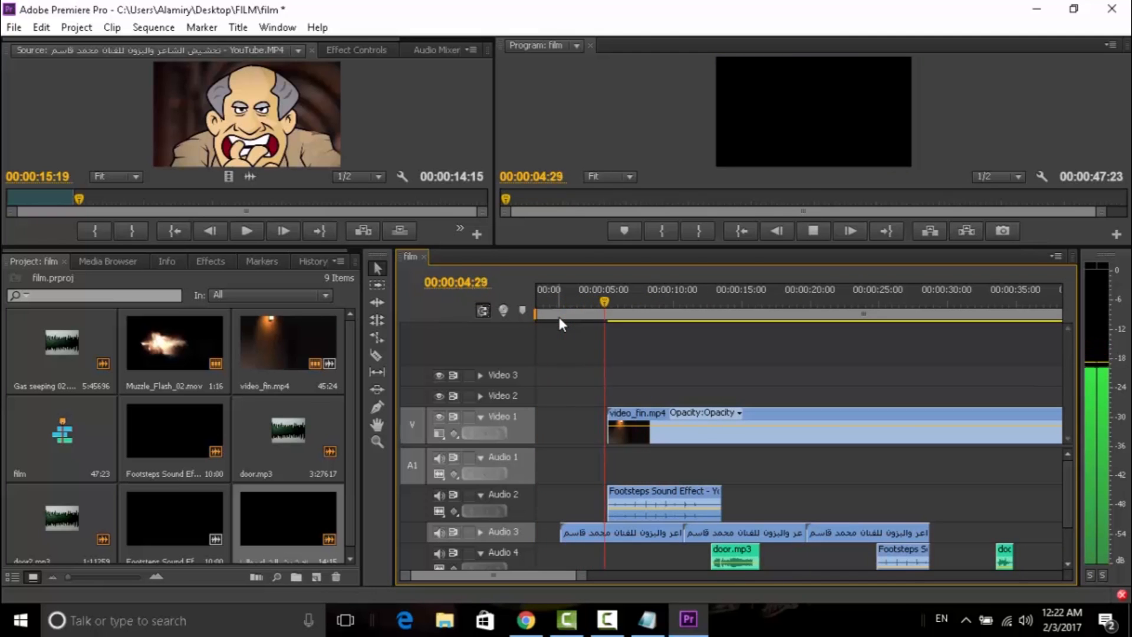
left_click_drag(562, 301, 600, 296)
key("space")
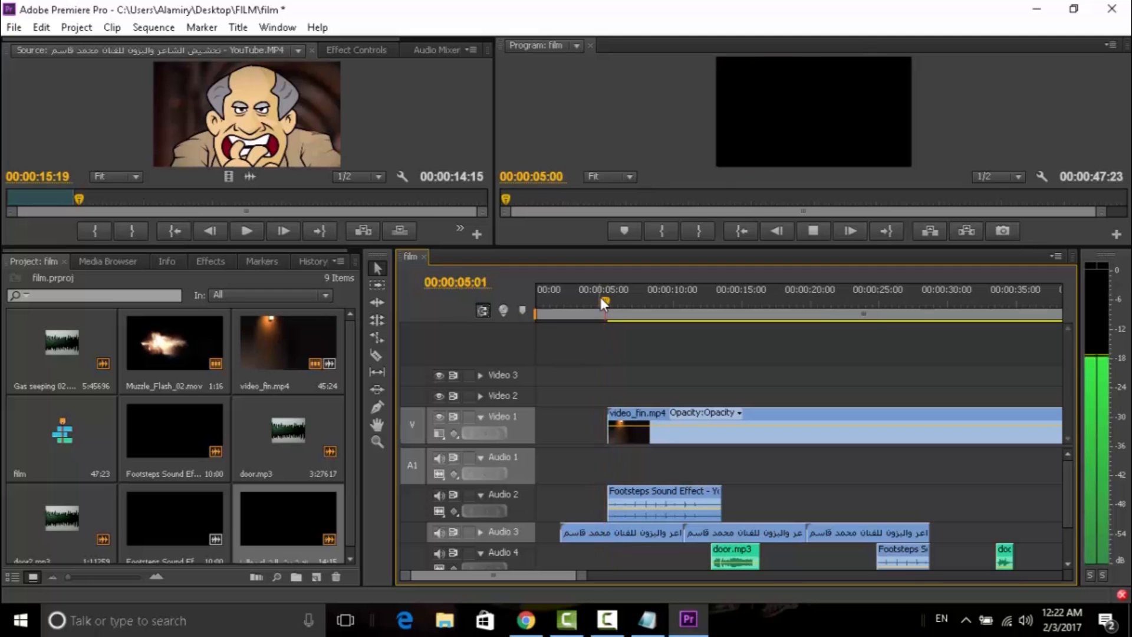
key("space")
Step: Cut video_fin.mp4 on Video 1 at 00:00:05:08, delete the short piece before the cut, and replay the start
left_click_drag(581, 581, 509, 545)
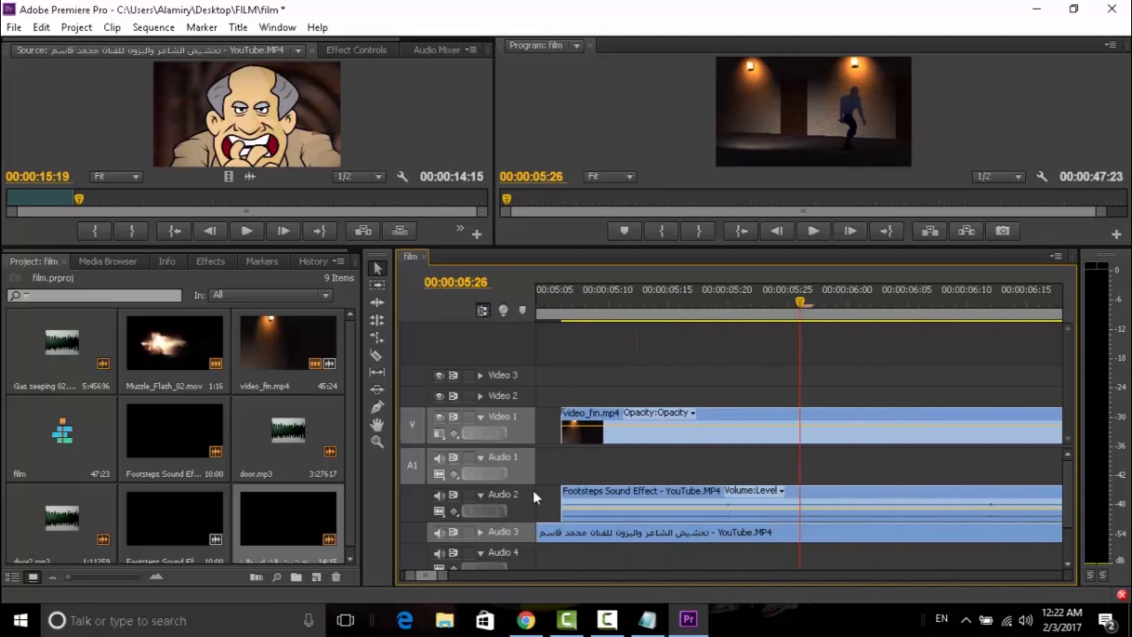
left_click(560, 312)
key("Right")
key("Right")
left_click(376, 355)
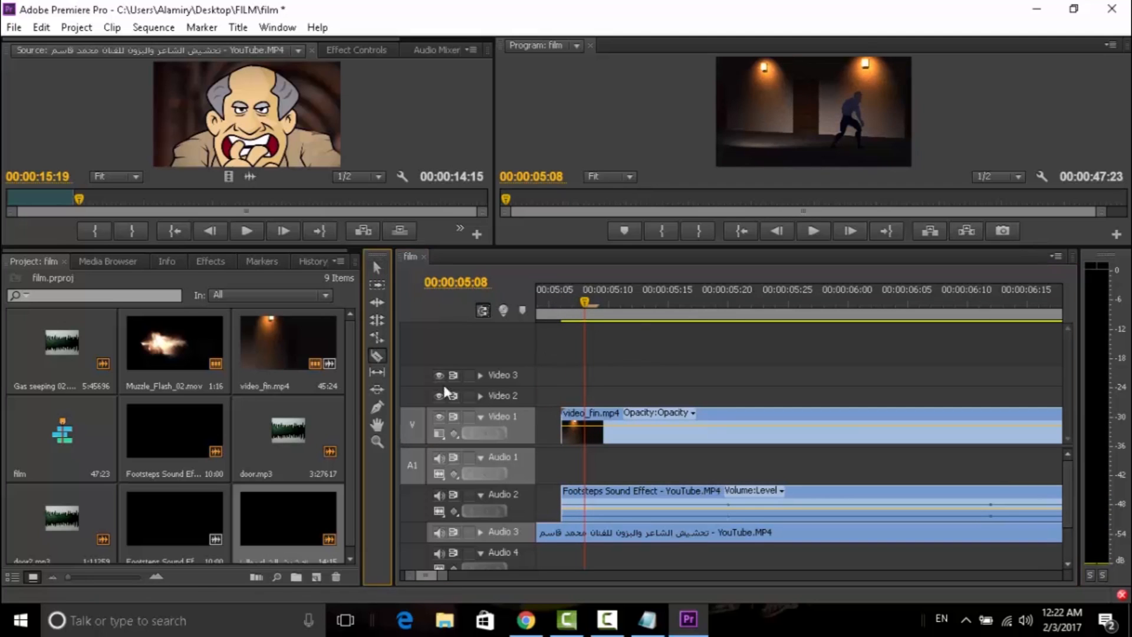
left_click(584, 414)
left_click(377, 269)
left_click(572, 416)
left_click(546, 299)
key("space")
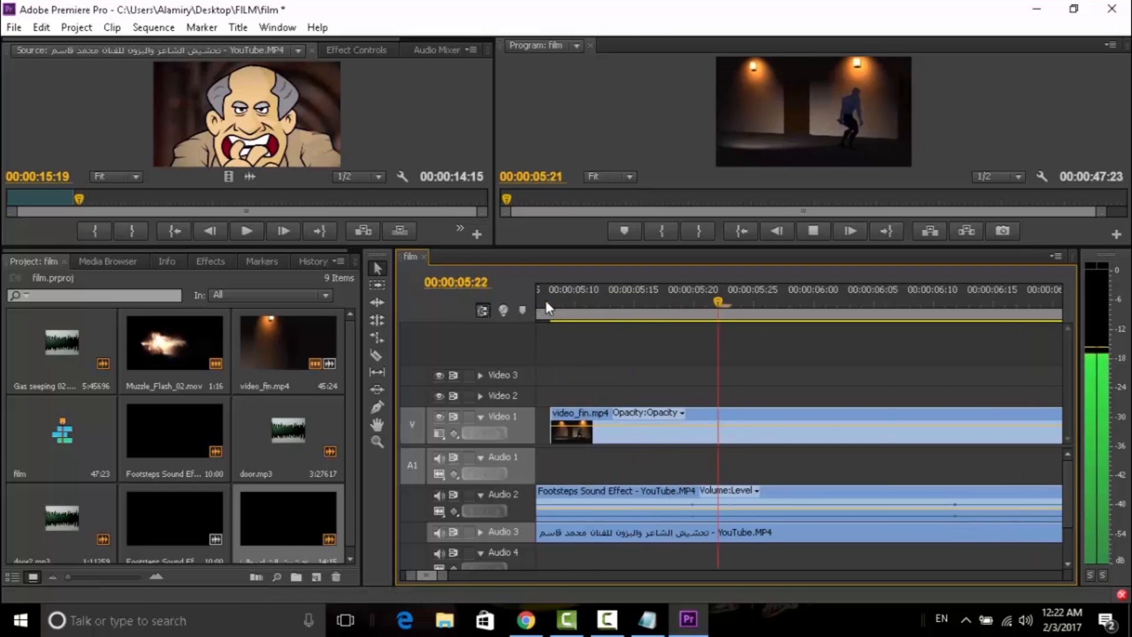
Step: Play the opening, trim the end of the Audio 2 footsteps clip to about 00:00:09:16, and replay it
left_click_drag(445, 575, 644, 574)
left_click_drag(579, 301, 535, 300)
key("space")
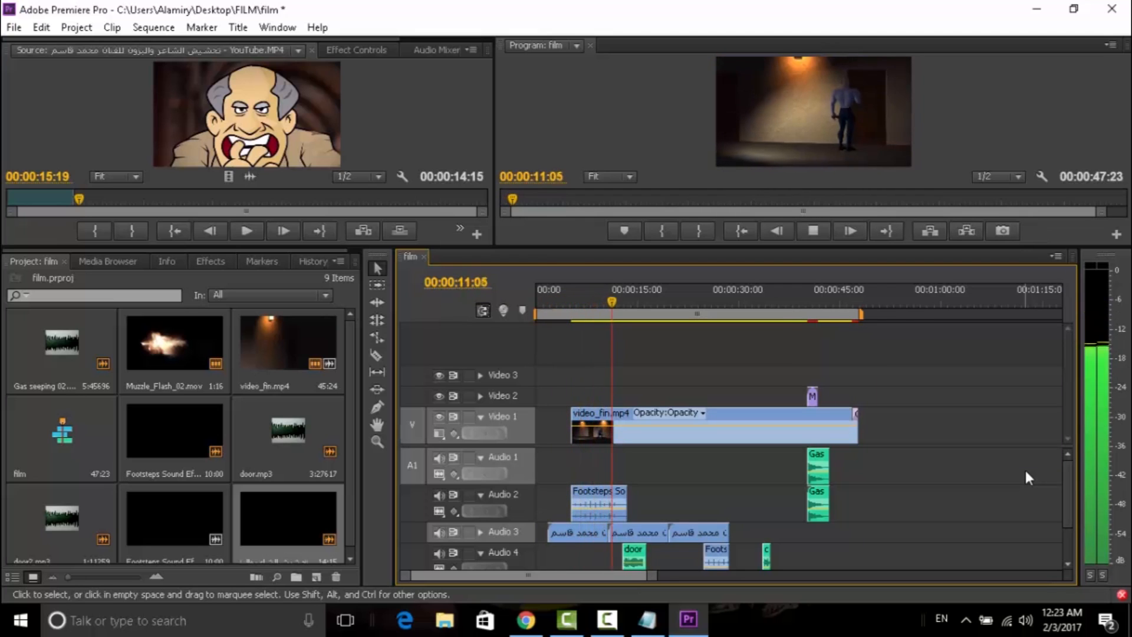
key("space")
left_click_drag(596, 298, 600, 294)
left_click_drag(625, 506, 598, 508)
left_click(552, 299)
key("space")
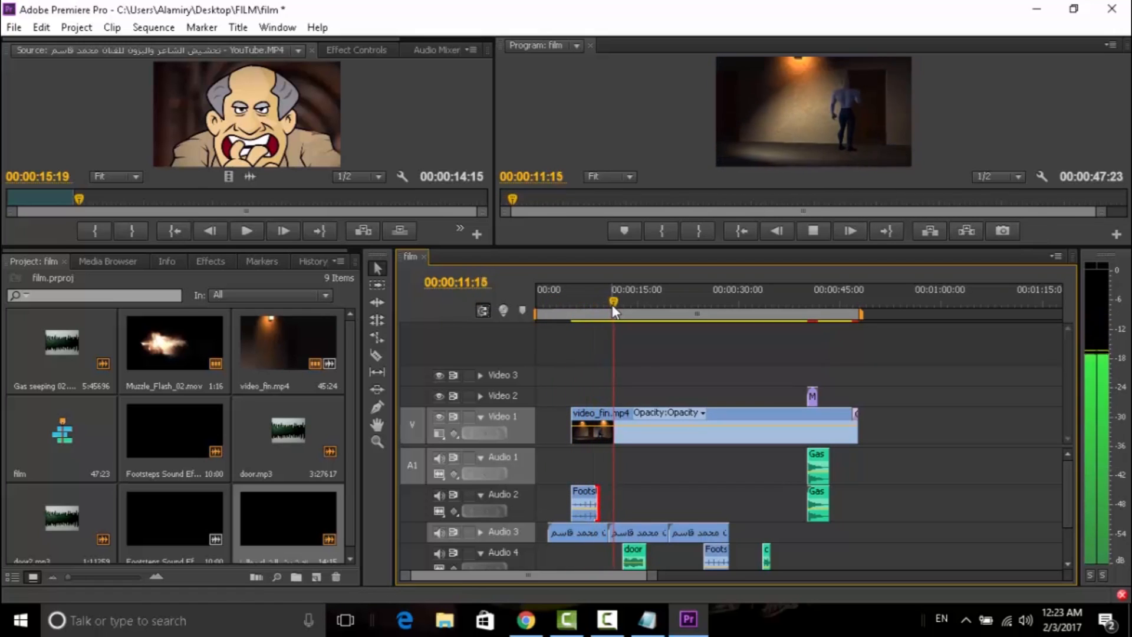
Step: Trim the end of the first Audio 3 music clip, join the second clip to it at about 00:00:10:02, and replay the join
key("space")
key("=")
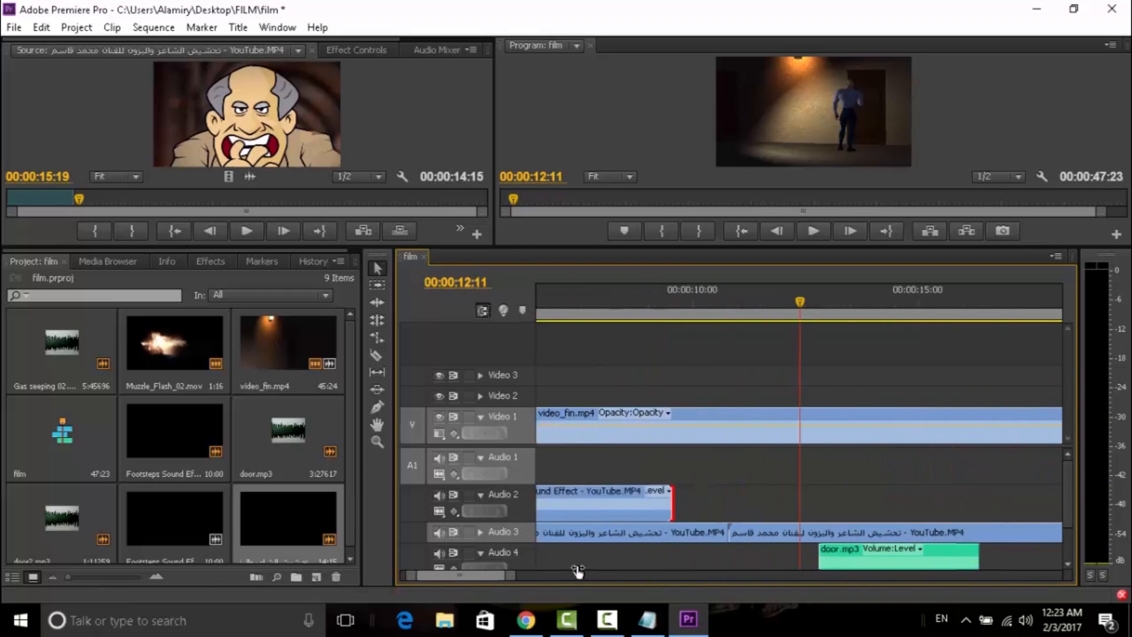
left_click(617, 302)
key("space")
key("space")
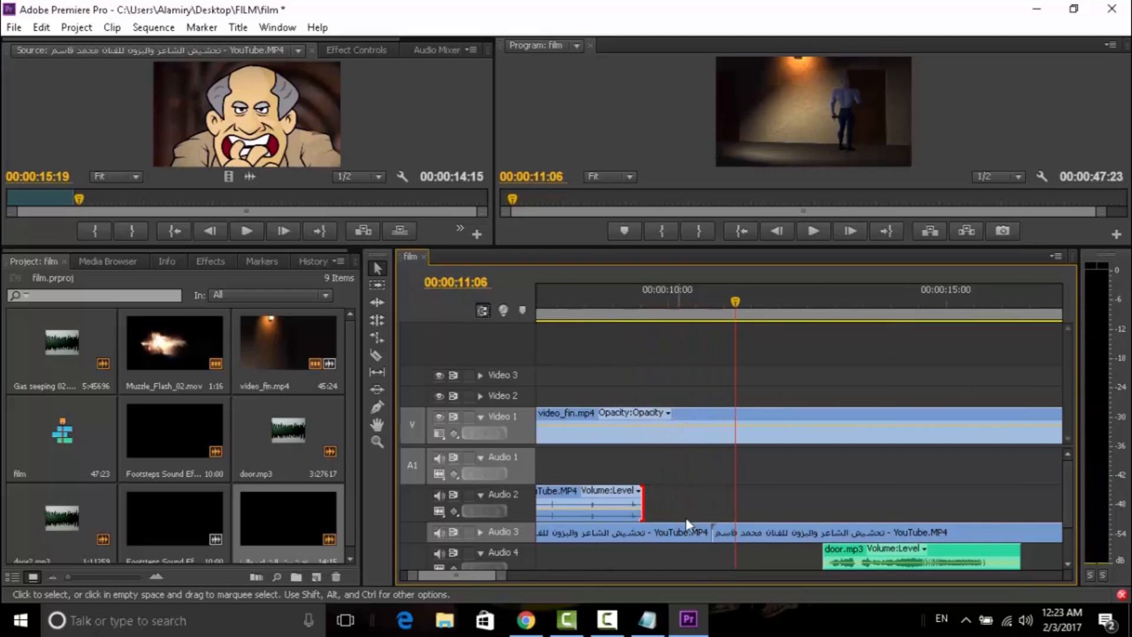
mouse_move(714, 532)
left_mouse_down()
mouse_move(738, 533)
mouse_move(693, 533)
left_mouse_up()
left_click_drag(775, 534, 697, 534)
left_click(652, 305)
key("space")
key("space")
left_click(629, 306)
key("space")
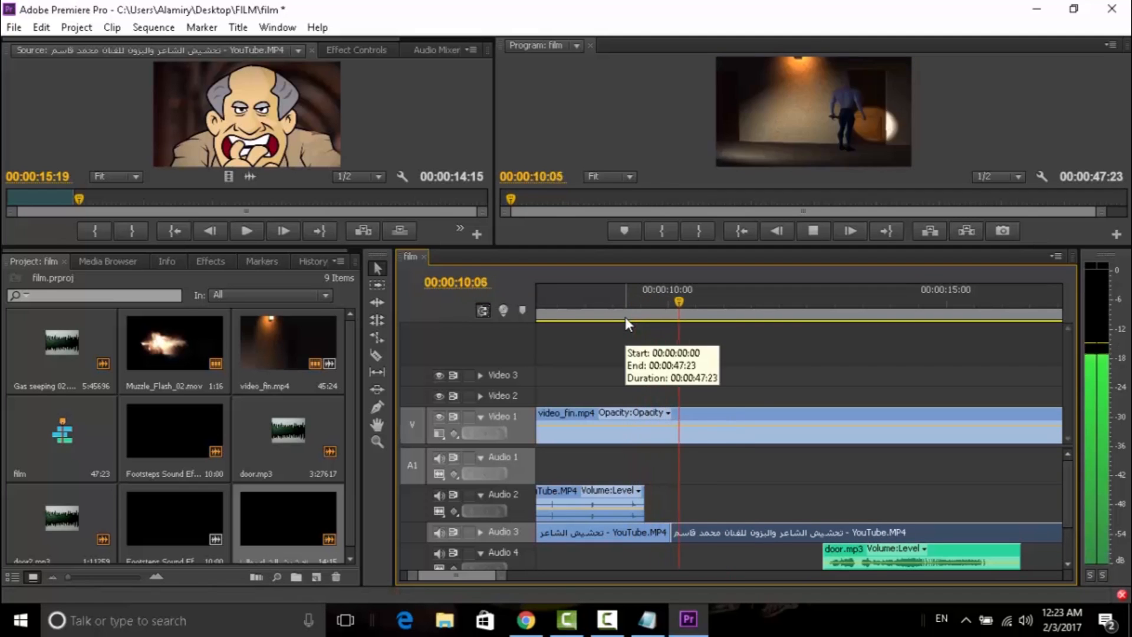
Step: Move the third Audio 3 music clip earlier to start at about 00:00:16:14 and replay the transition
left_click_drag(504, 575, 590, 578)
key("space")
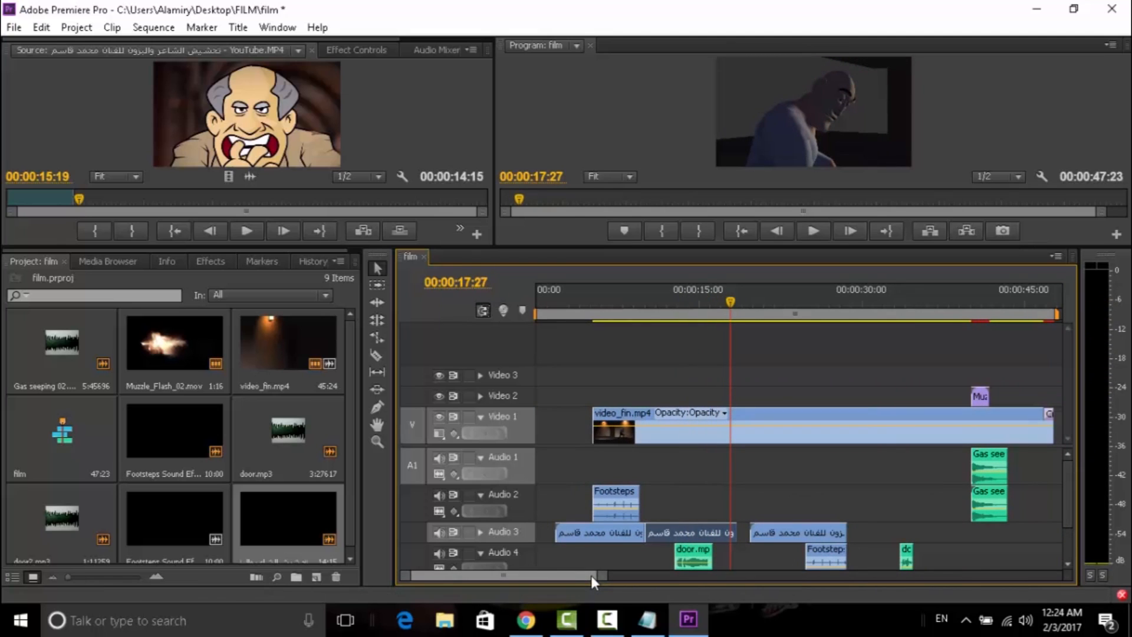
left_click(784, 530)
left_click_drag(785, 529, 748, 530)
left_click(684, 312)
key("space")
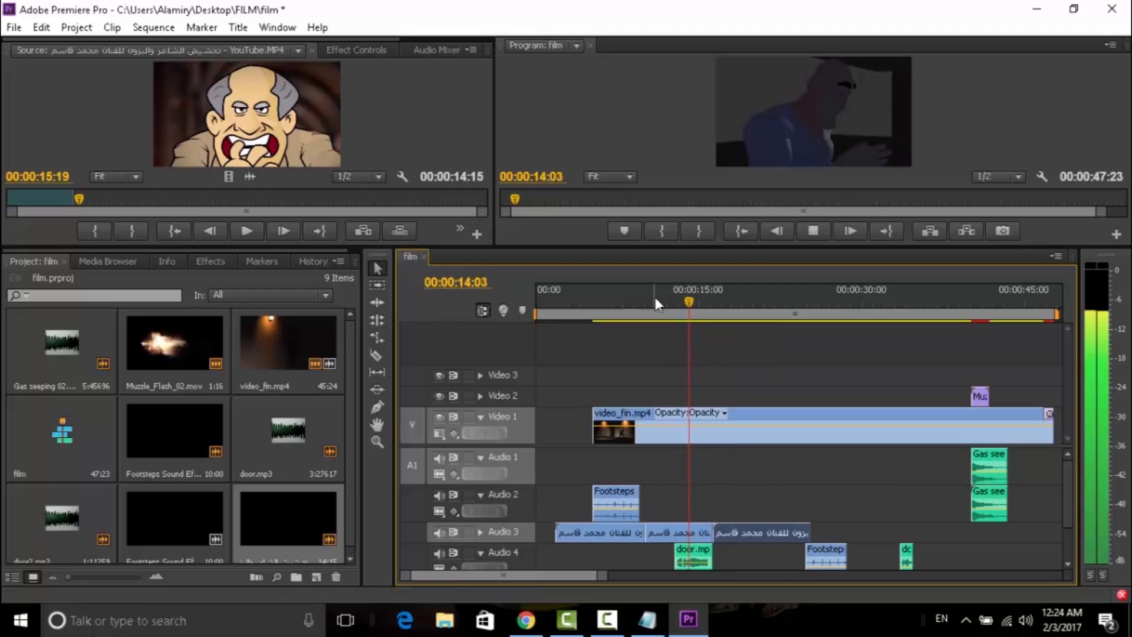
key("space")
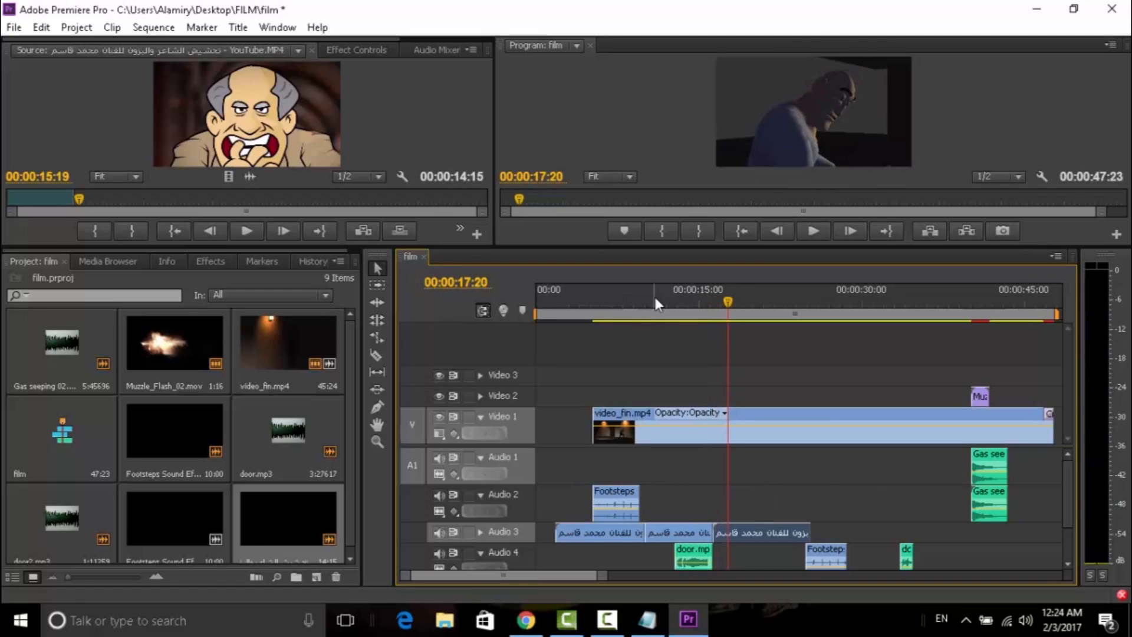
Step: Extend the second Audio 3 music clip and close the gap before the third, making it start at about 00:00:17:24
left_click_drag(603, 575, 564, 575)
key("space")
key("space")
left_click_drag(826, 533, 895, 532)
right_click(837, 538)
left_click(849, 539)
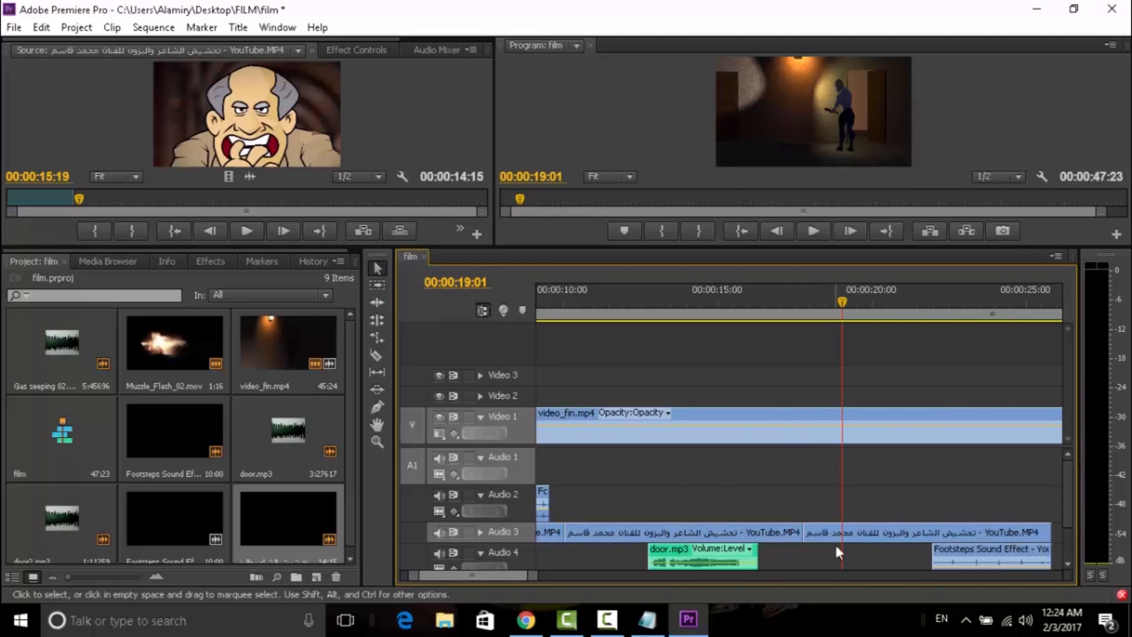
Step: Play through the walking shot, then on Audio 4 move door2.mp3 to about 00:00:36 and the second footsteps clip to 00:00:28:28
key("space")
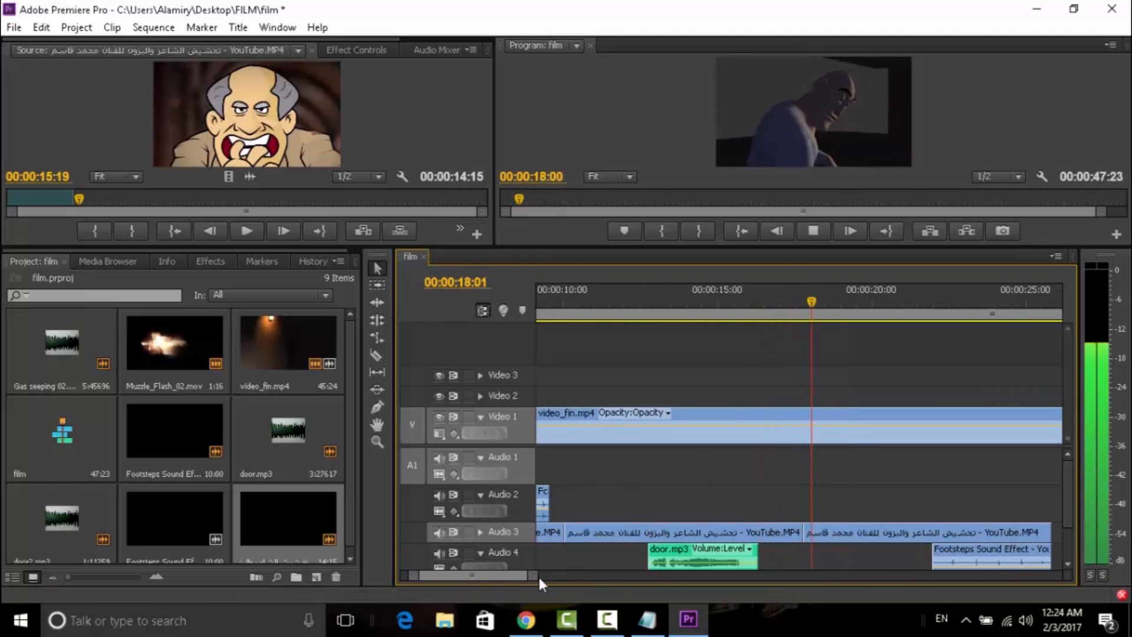
left_click_drag(533, 578, 578, 577)
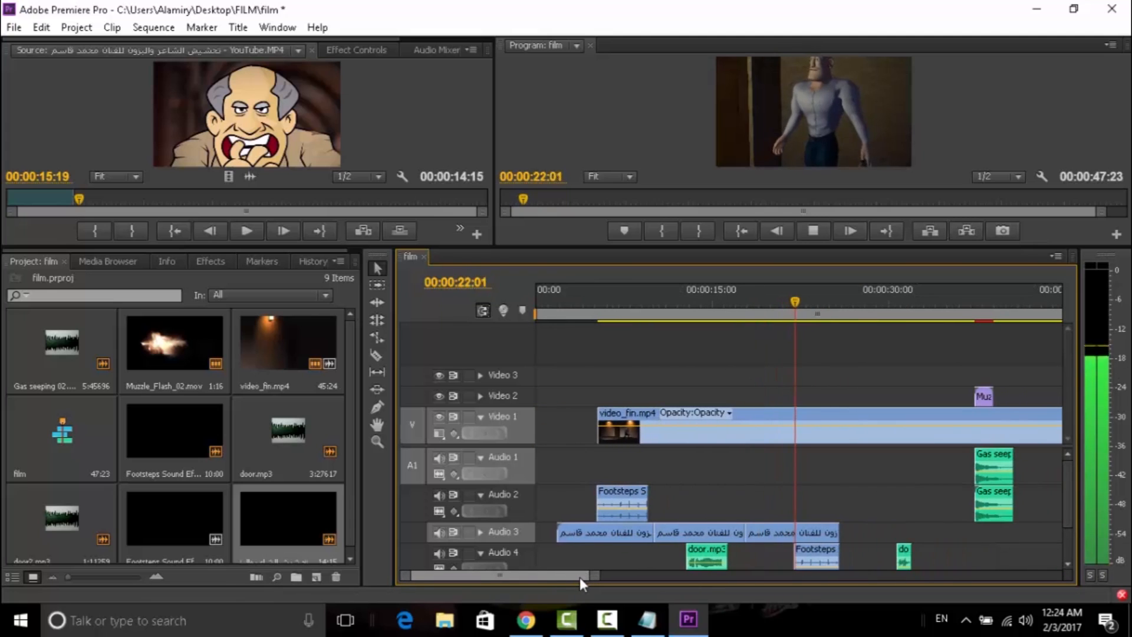
key("space")
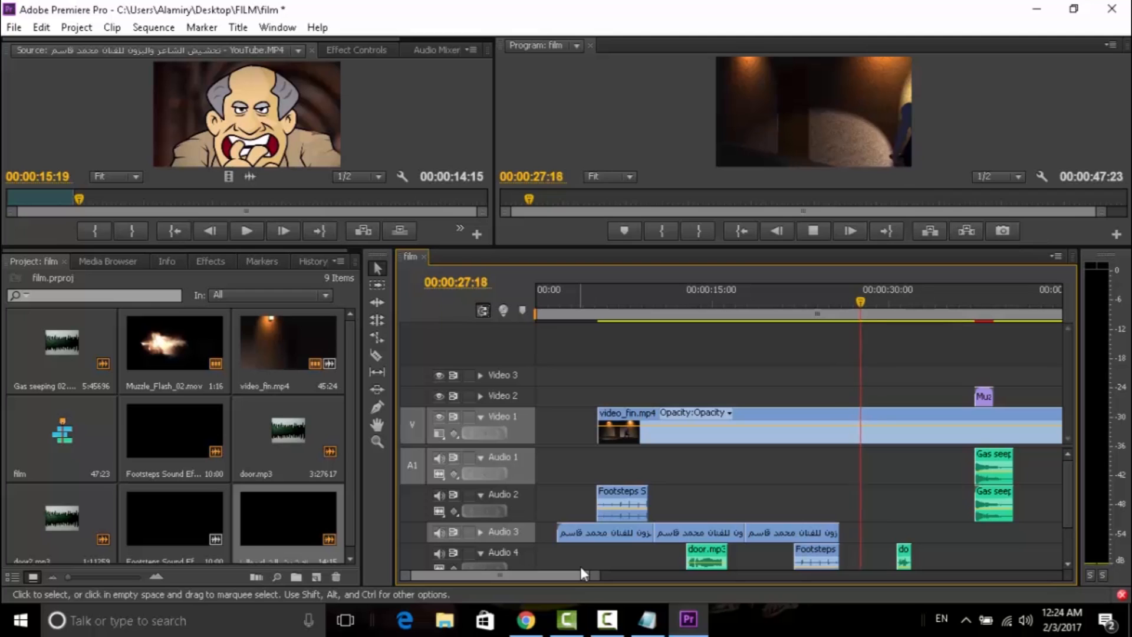
key("space")
left_click_drag(903, 554, 965, 554)
left_click_drag(817, 555, 899, 555)
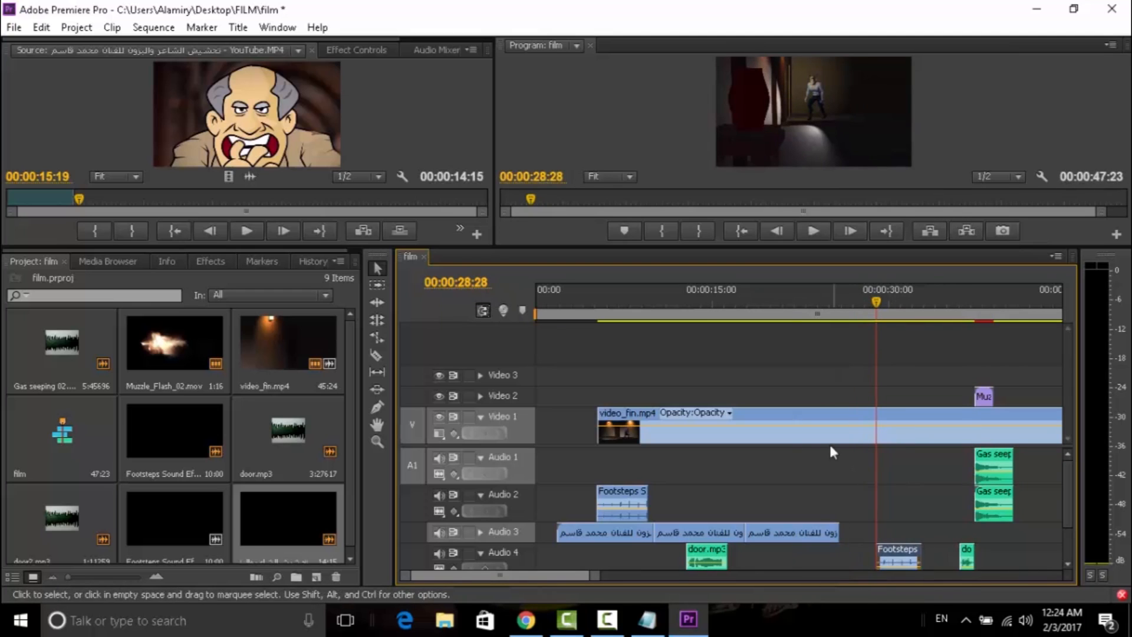
Step: Paste a fourth copy of the music clip, move it to Audio 3 starting at about 00:00:25, and play the join with the third clip
left_click(802, 533)
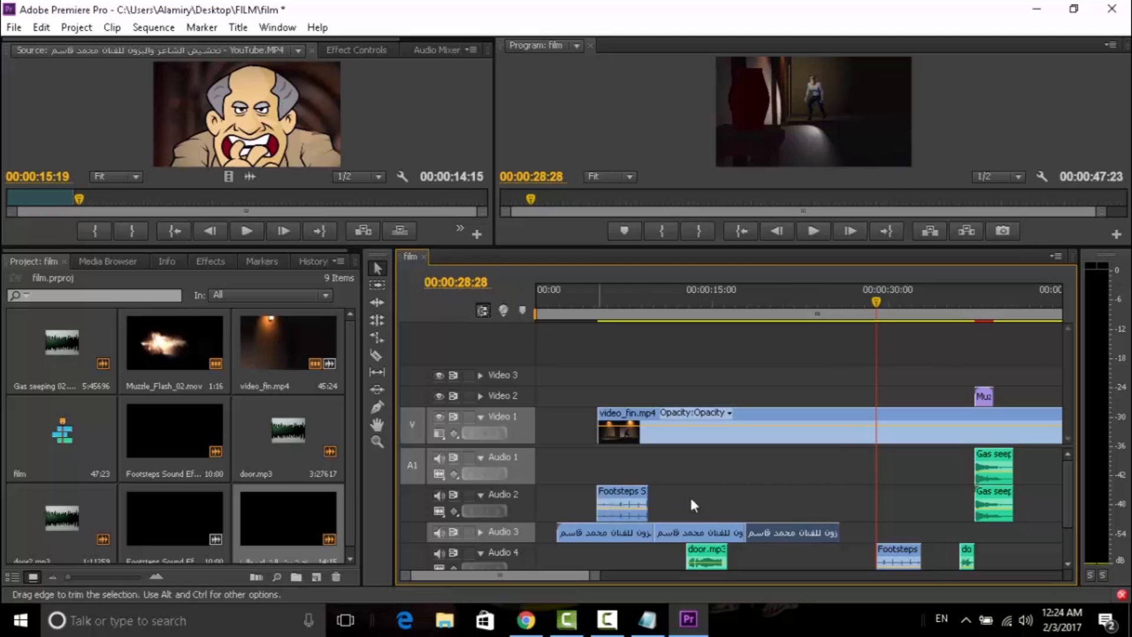
left_click_drag(876, 302, 842, 314)
key("ctrl+v")
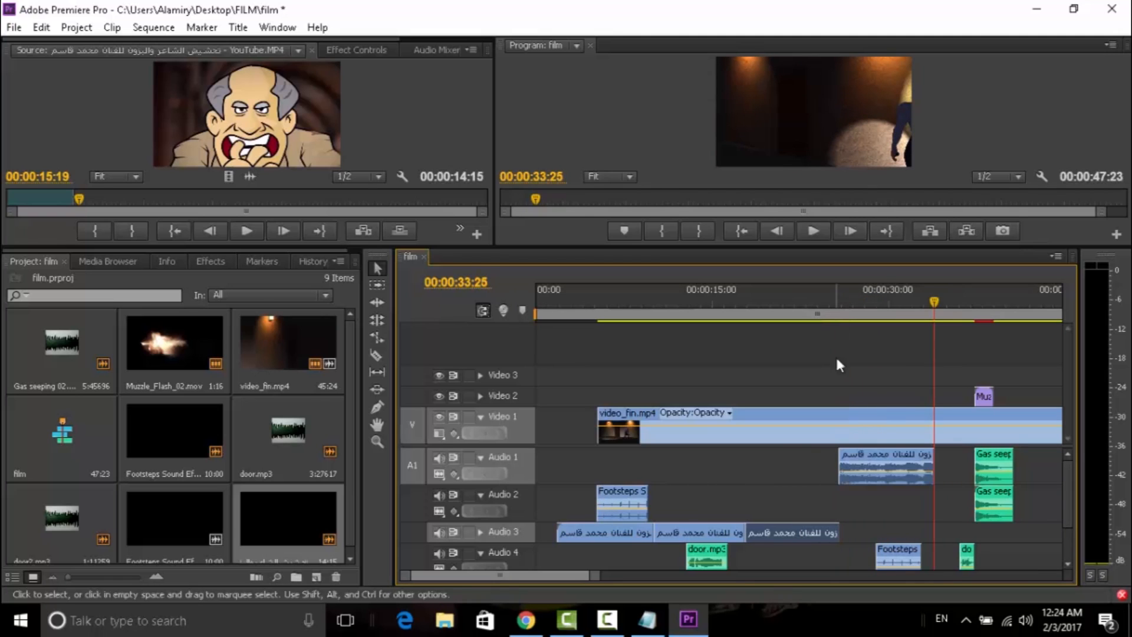
left_click_drag(882, 468, 849, 532)
left_click(804, 302)
key("space")
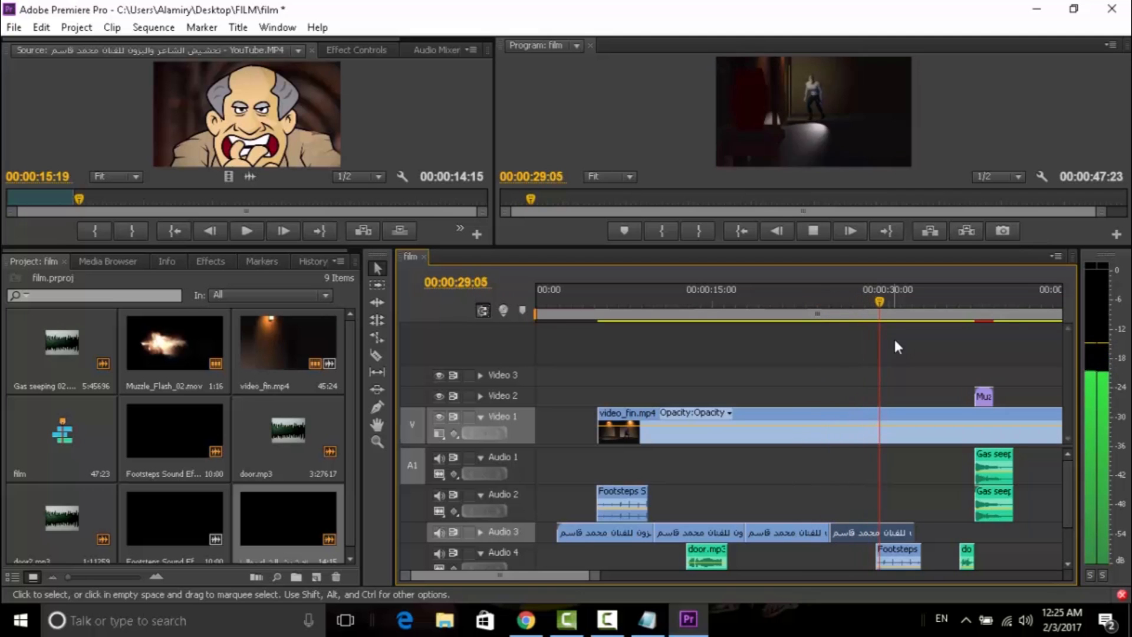
key("space")
Step: Paste a fifth copy of the music clip, join it to the fourth on Audio 3 at about 00:00:31, and play it up to the gunshot
left_click(924, 306)
left_click(915, 306)
key("ctrl+v")
mouse_move(925, 541)
left_mouse_down()
mouse_move(933, 533)
mouse_move(908, 528)
mouse_move(932, 532)
left_mouse_up()
left_click_drag(916, 529, 916, 529)
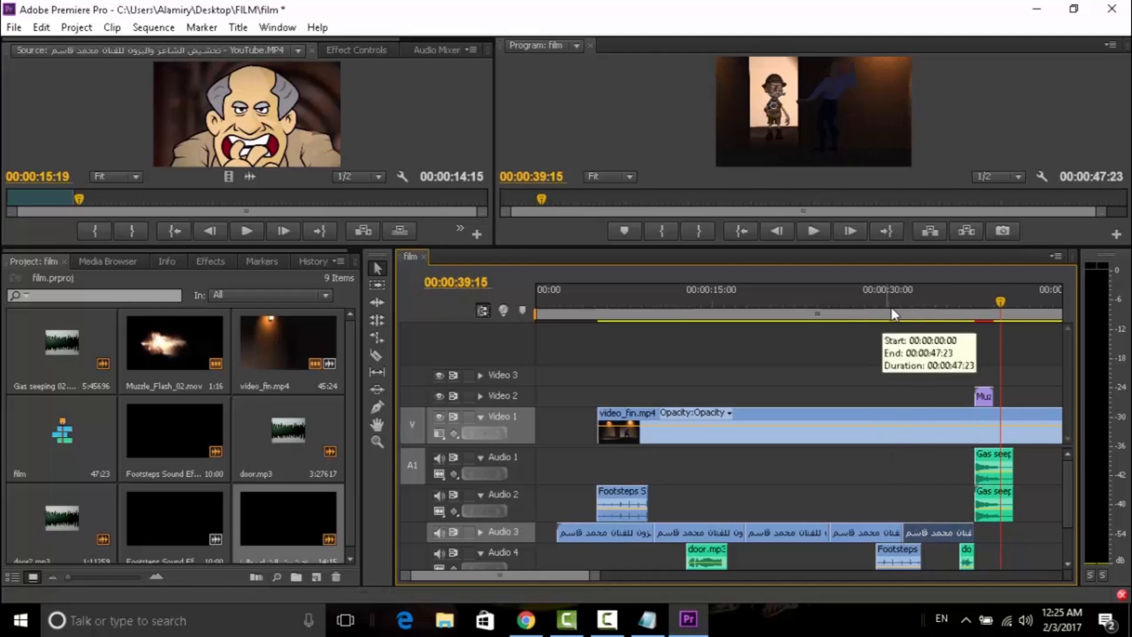
left_click(891, 299)
key("space")
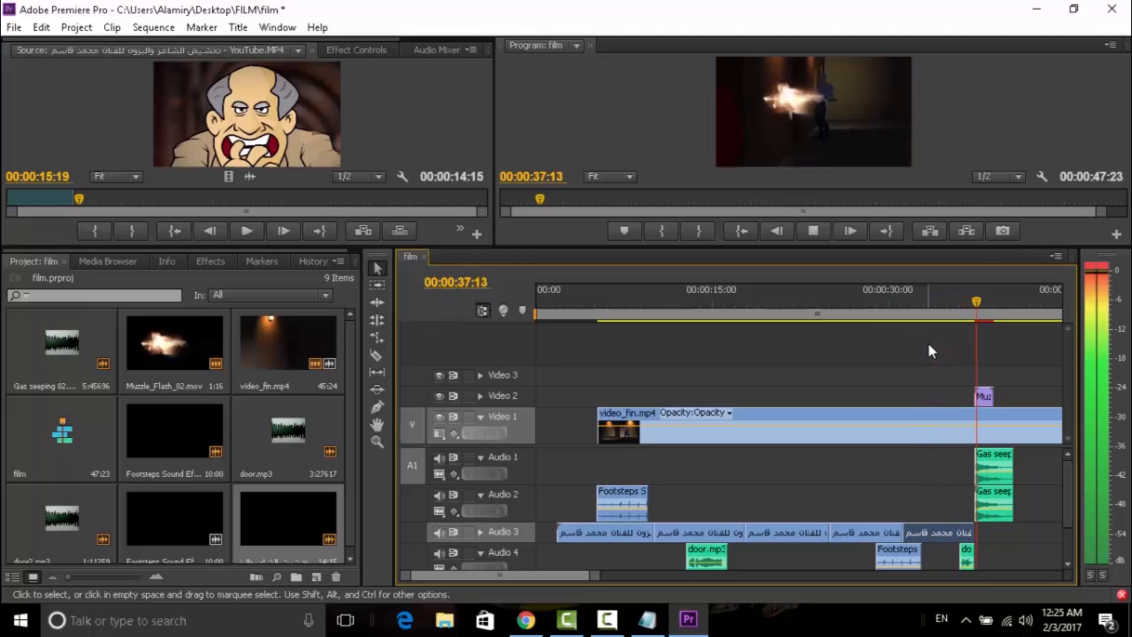
key("space")
Step: Play through the closing shot, then move the muzzle flash and both gas seeping sounds to about 00:00:43:11 and play them
left_click_drag(593, 577, 659, 574)
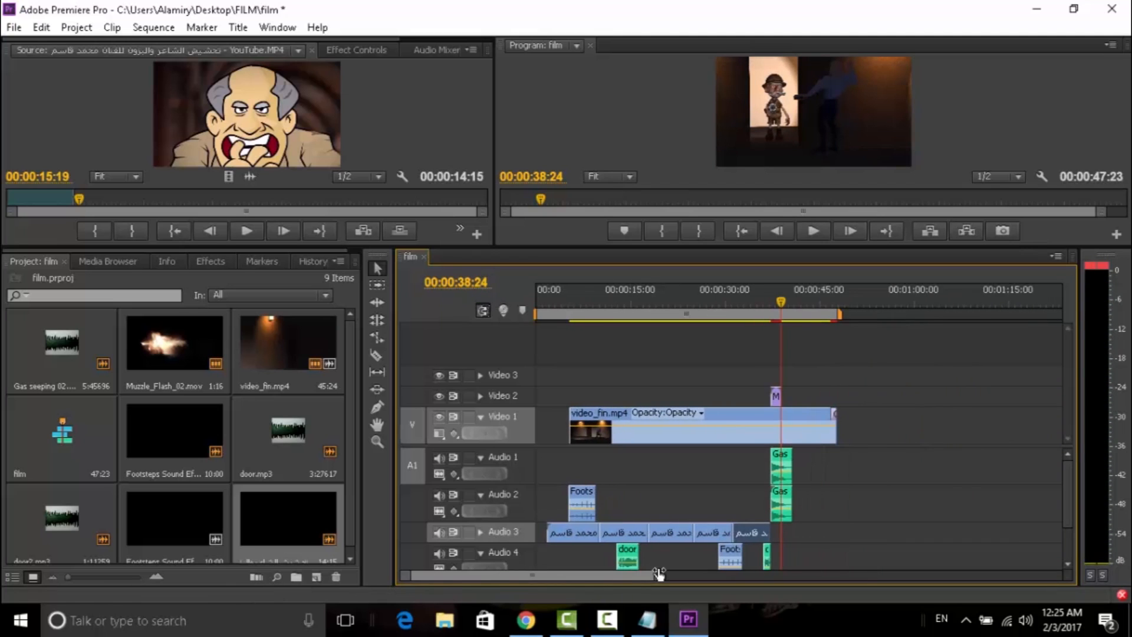
key("space")
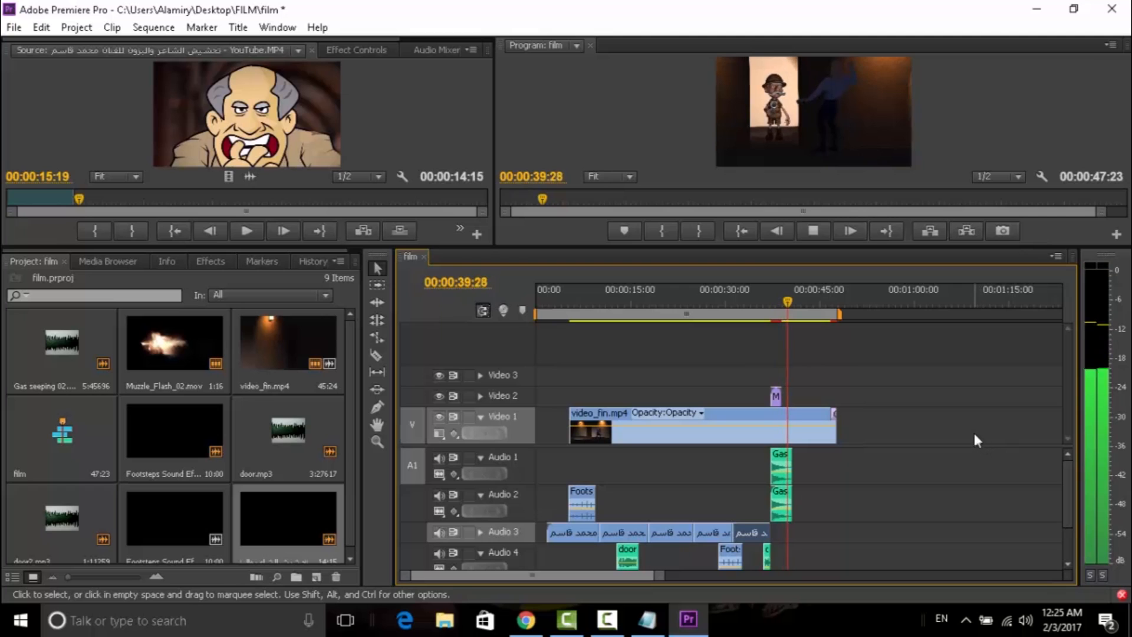
key("space")
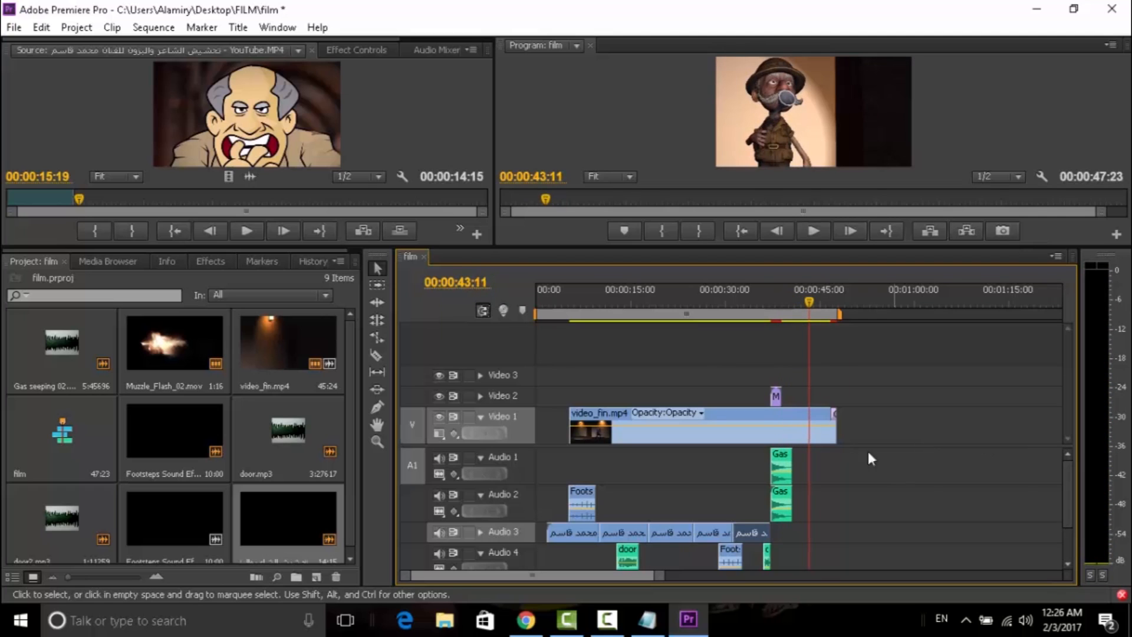
left_click_drag(776, 400, 815, 401)
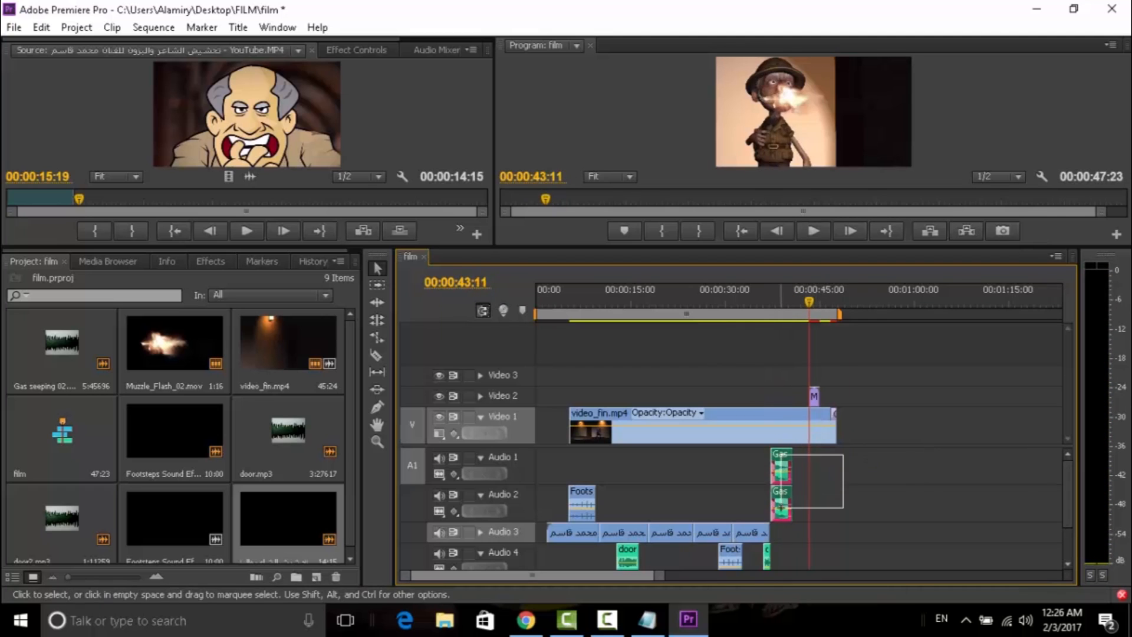
left_click_drag(784, 461, 823, 462)
key("space")
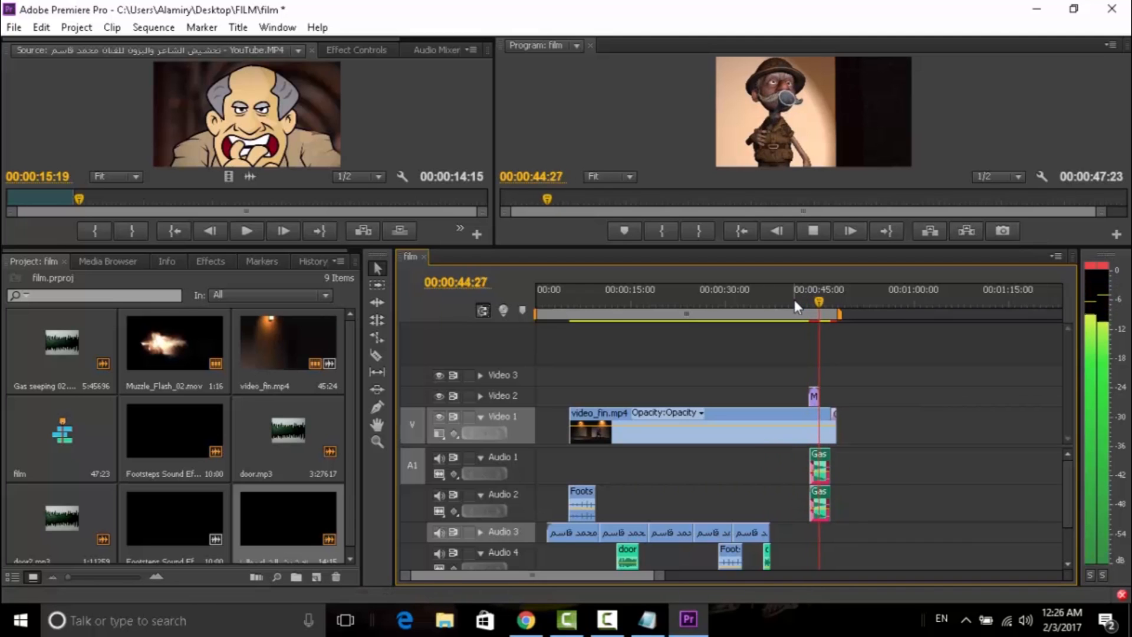
Step: Copy the fifth music clip on Audio 3, join the copy to its end at about 00:00:36, and play the scene through to 00:00:42:04
left_click_drag(773, 302, 745, 322)
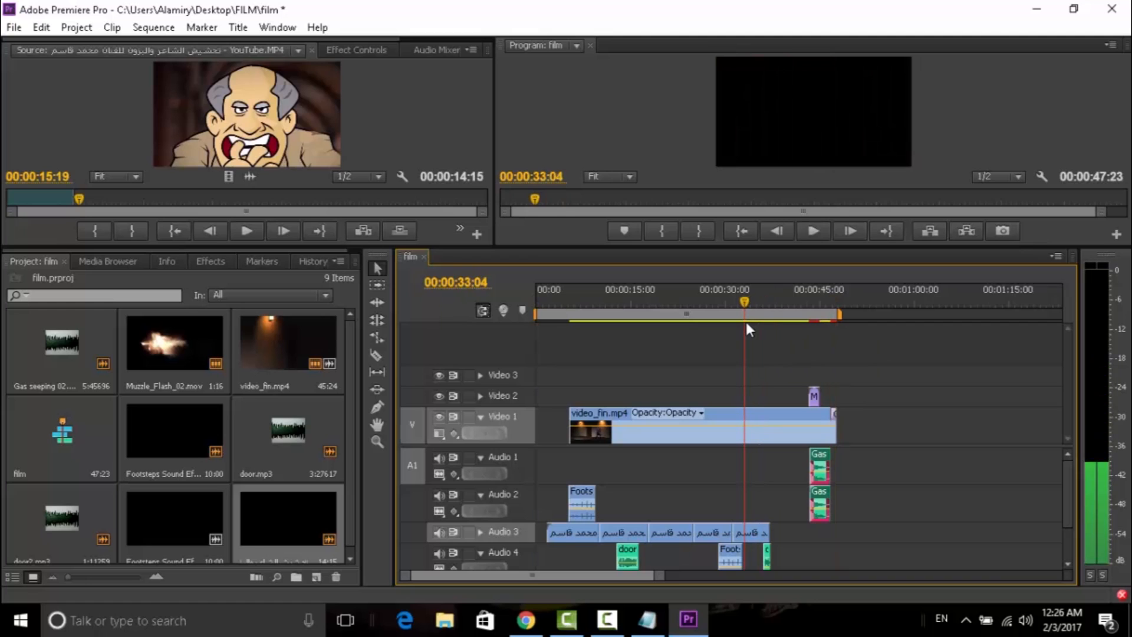
key("space")
key("space")
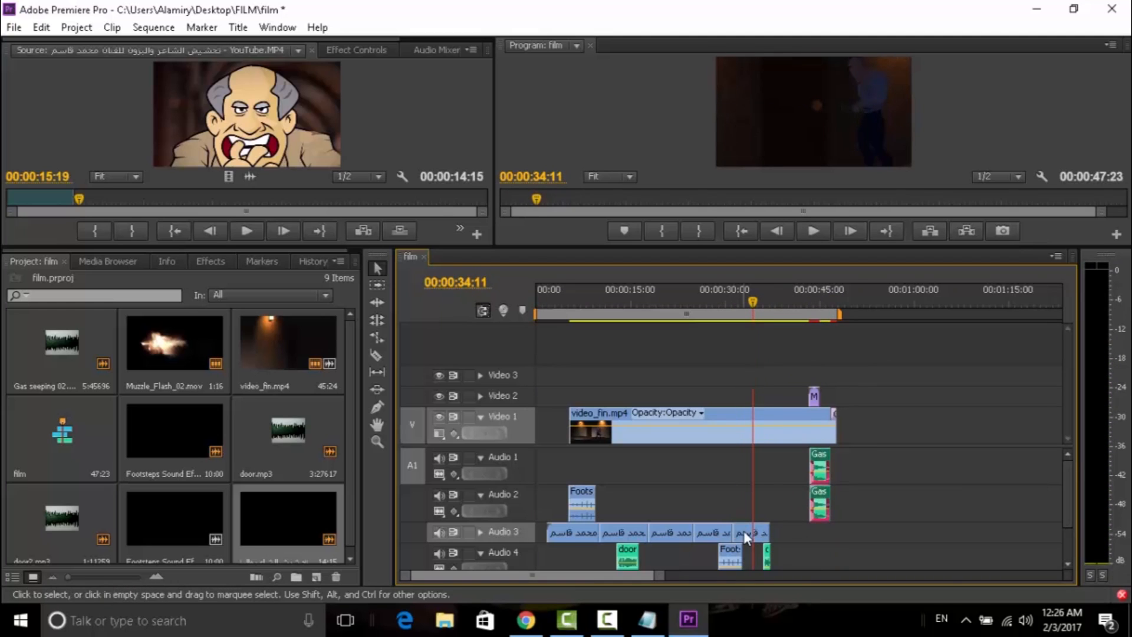
left_click(744, 530)
key("ctrl+c")
left_click(780, 300)
key("ctrl+v")
left_click_drag(788, 532, 773, 531)
left_click(765, 306)
left_click(755, 311)
key("space")
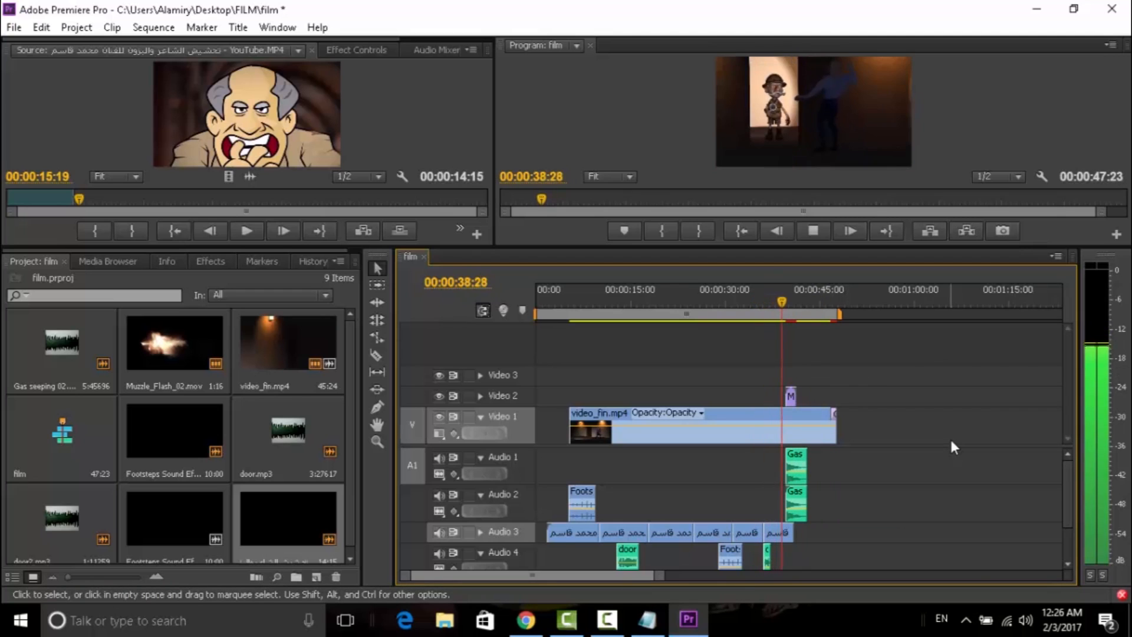
key("space")
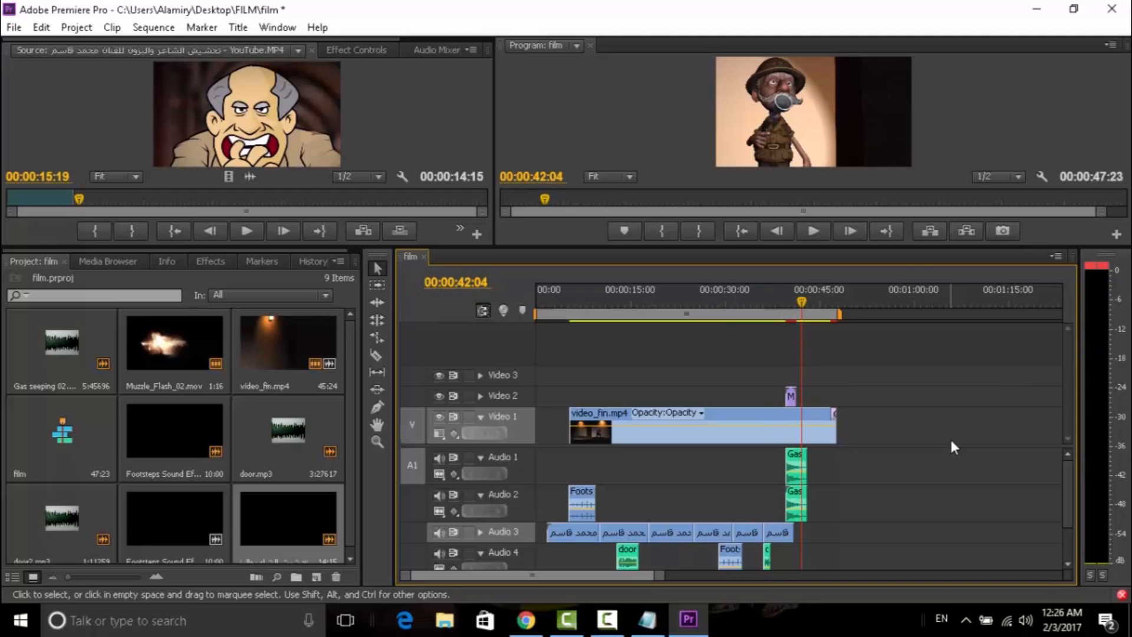
Step: Replay the door scene, then move the muzzle flash and both gas seeping sounds to the close-up at 00:00:43:20
left_click(777, 306)
key("space")
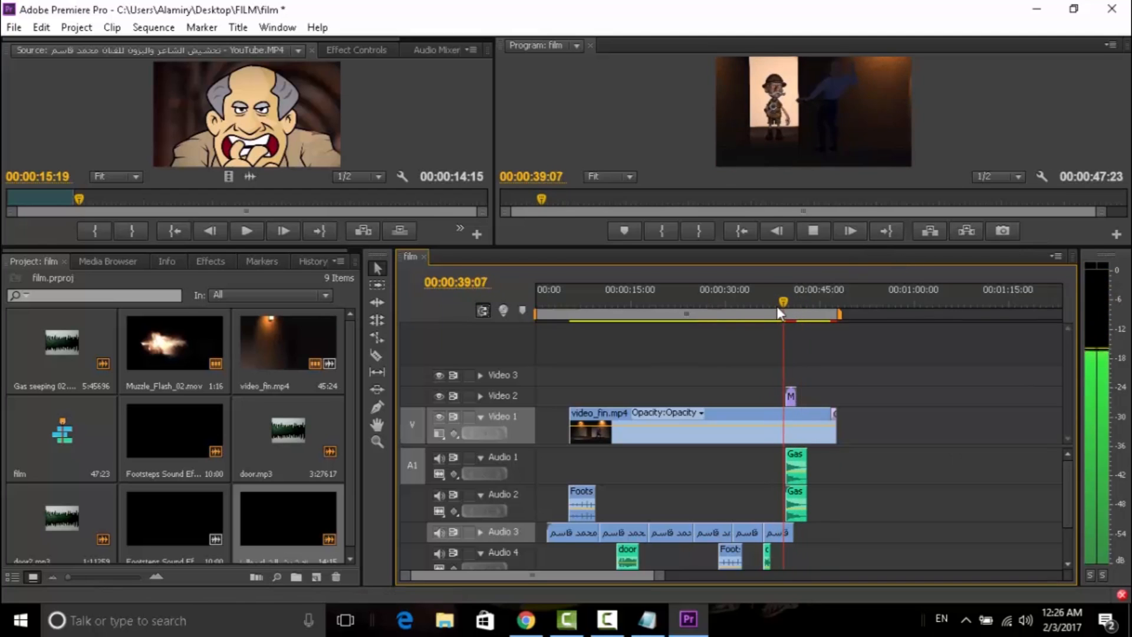
key("space")
left_click(812, 306)
left_click_drag(791, 395, 820, 399)
left_click_drag(828, 460, 800, 506)
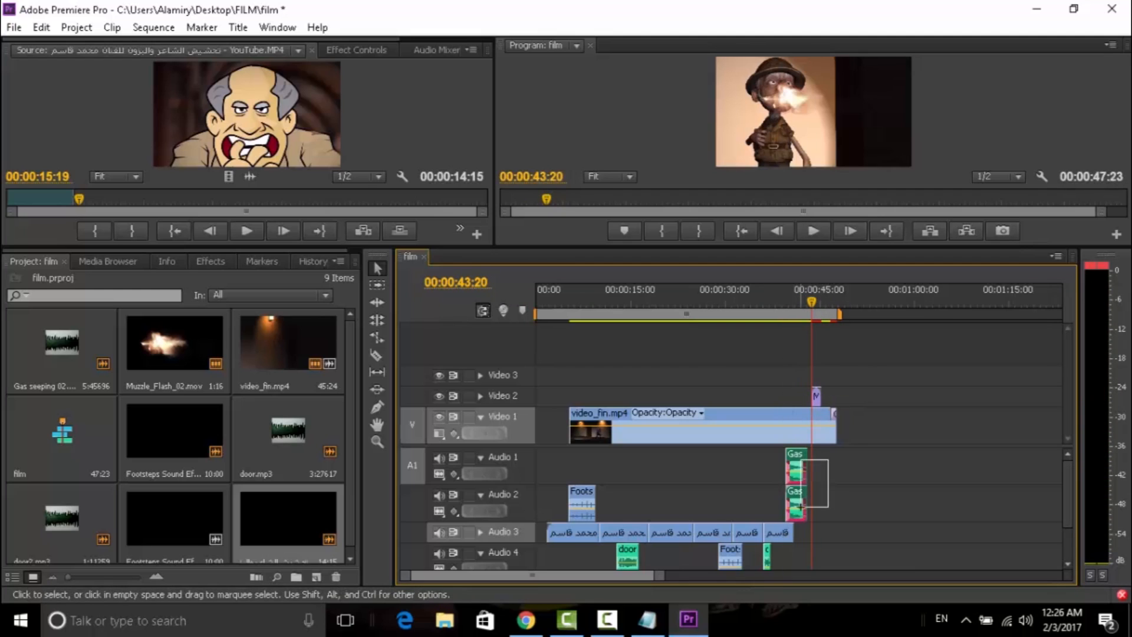
left_click_drag(799, 454, 825, 456)
Step: Paste a seventh copy of the music clip on Audio 3, join it to the end of the sixth, and play the join
left_click(798, 303)
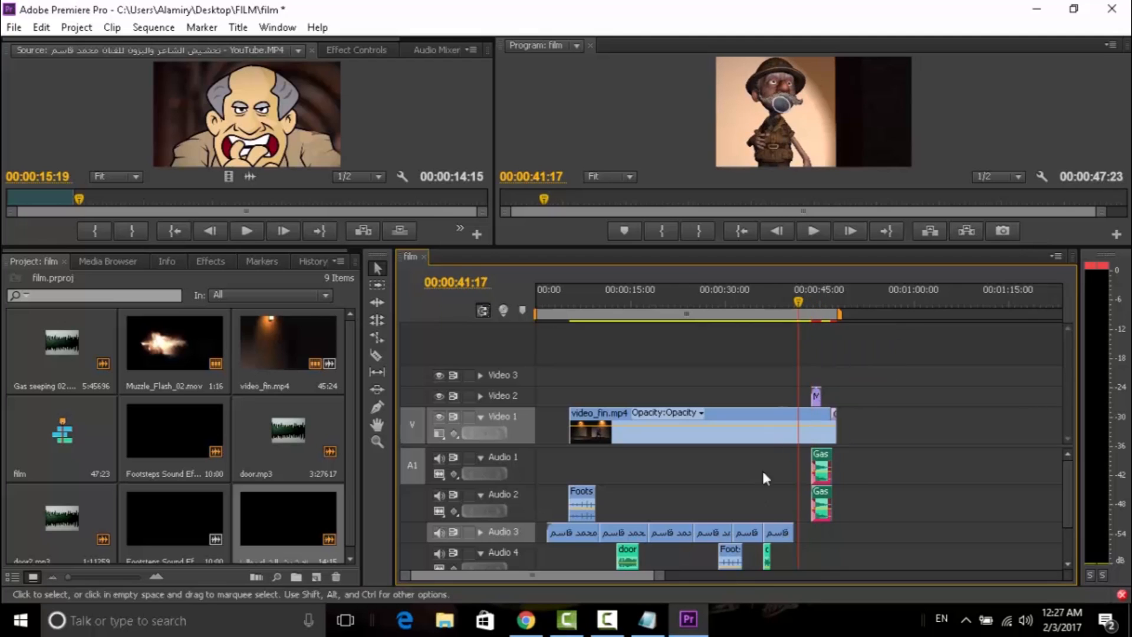
left_click(776, 530)
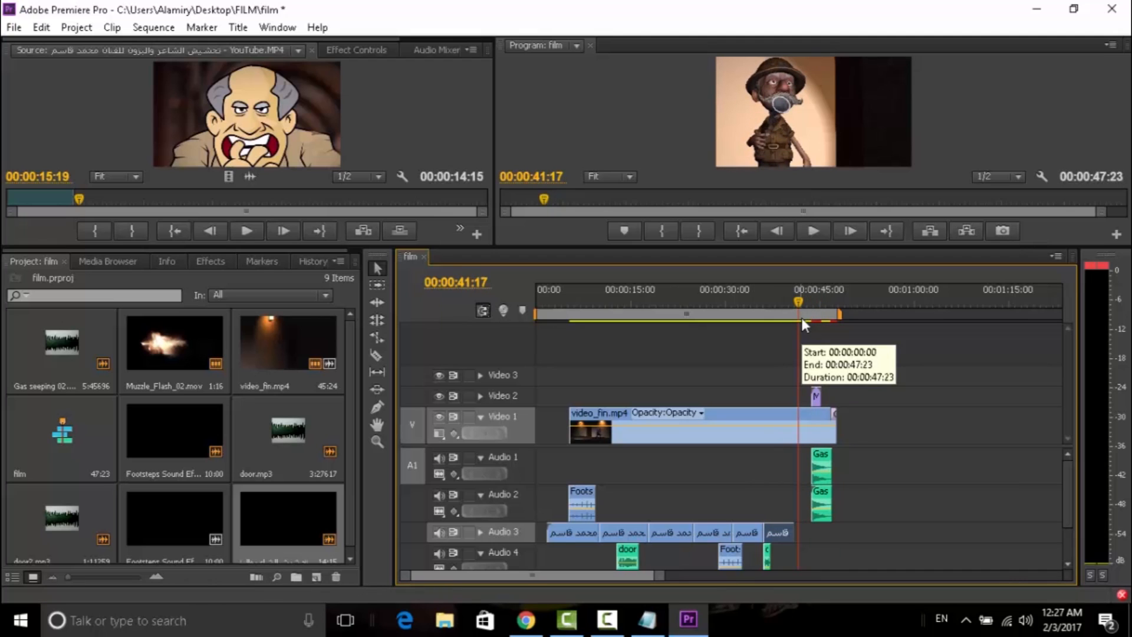
key("ctrl+v")
key("equal")
key("equal")
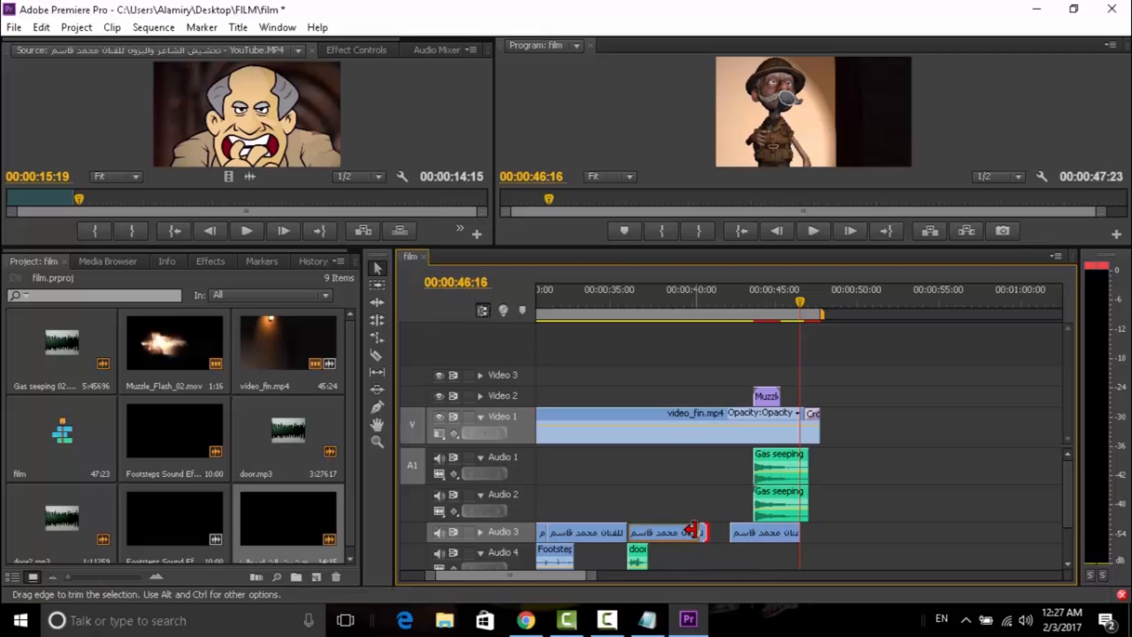
left_click(725, 542)
left_click(698, 301)
key("space")
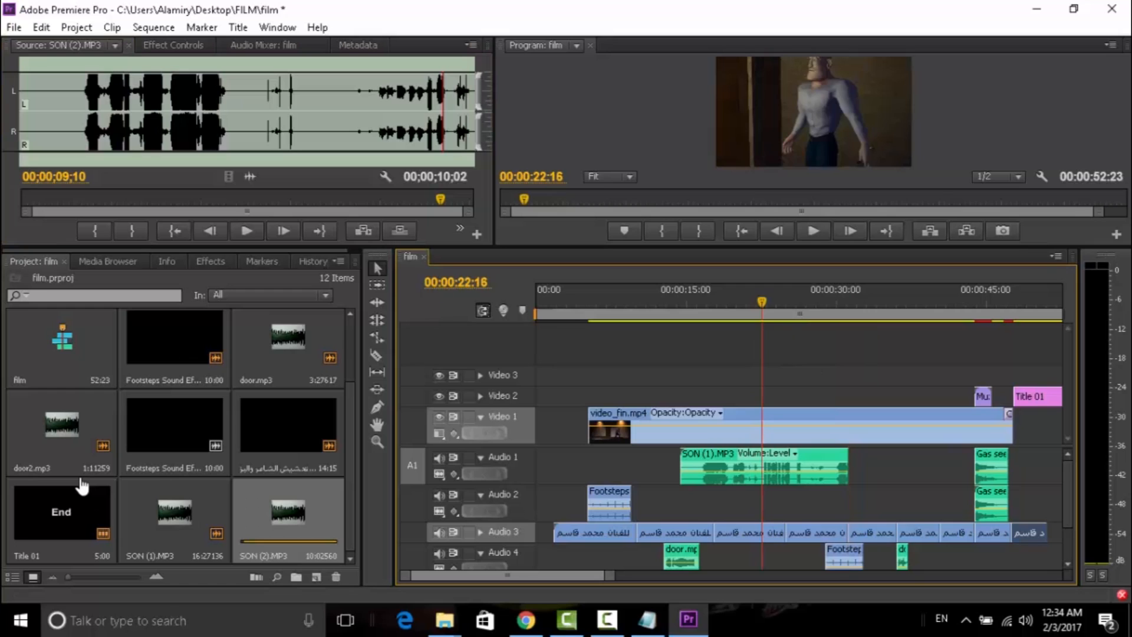
Step: Trim the start of SON (1).MP3 to about 00:00:22 and move the clip from Audio 1 down to Audio 5
key("space")
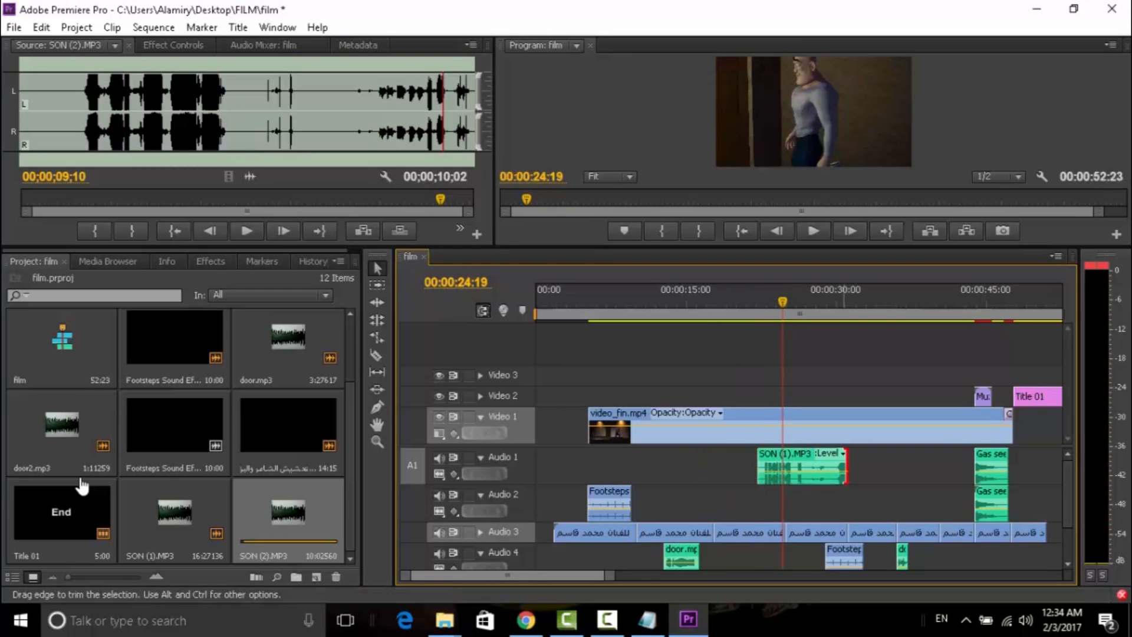
left_click_drag(1068, 493, 1068, 511)
left_click_drag(771, 451, 770, 533)
left_click_drag(1068, 510, 1068, 526)
left_click_drag(772, 510, 771, 555)
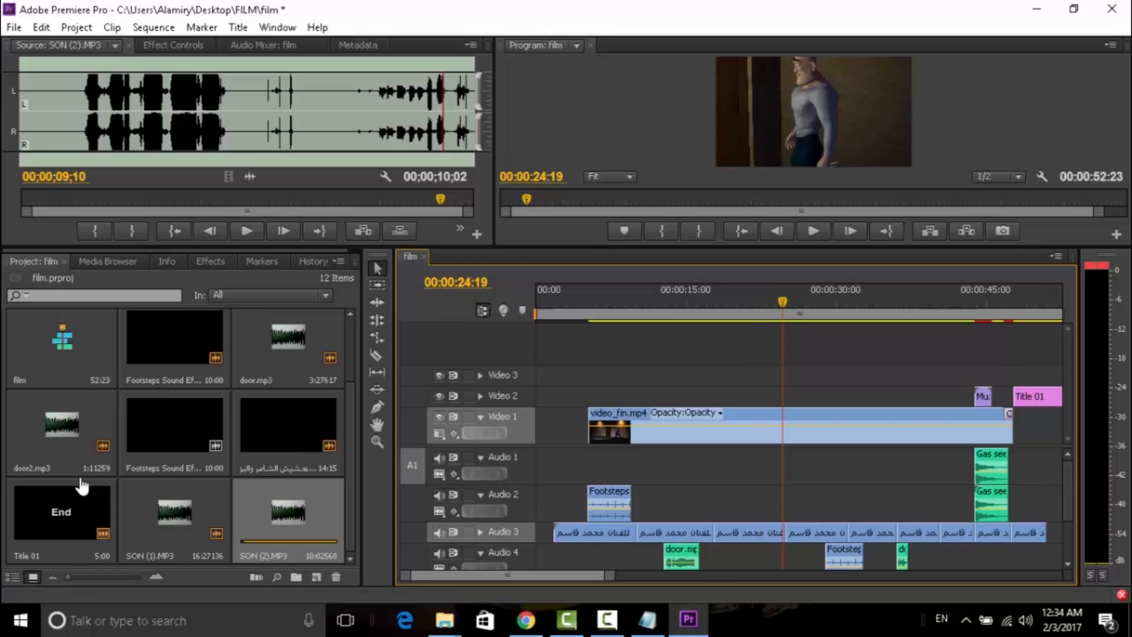
Step: Set the Audio 5 volume to -22.2 dB in the Audio Mixer while replaying the walking shot in an enlarged preview
left_click(264, 46)
key("space")
key("space")
left_click_drag(424, 248, 424, 366)
left_click(778, 420)
key("space")
left_click(767, 420)
key("space")
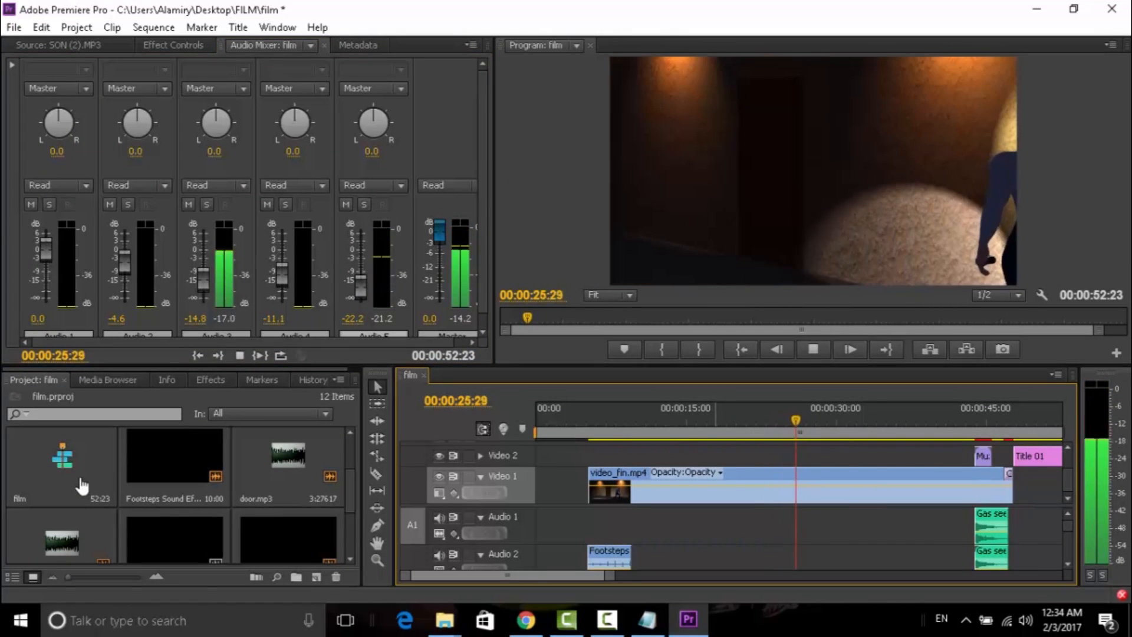
Step: Play the scene from about 00:00:15, move the SON (1) clip on Audio 5 earlier to start at 00:00:16:13, and replay it
key("space")
left_click_drag(739, 366, 740, 163)
key("space")
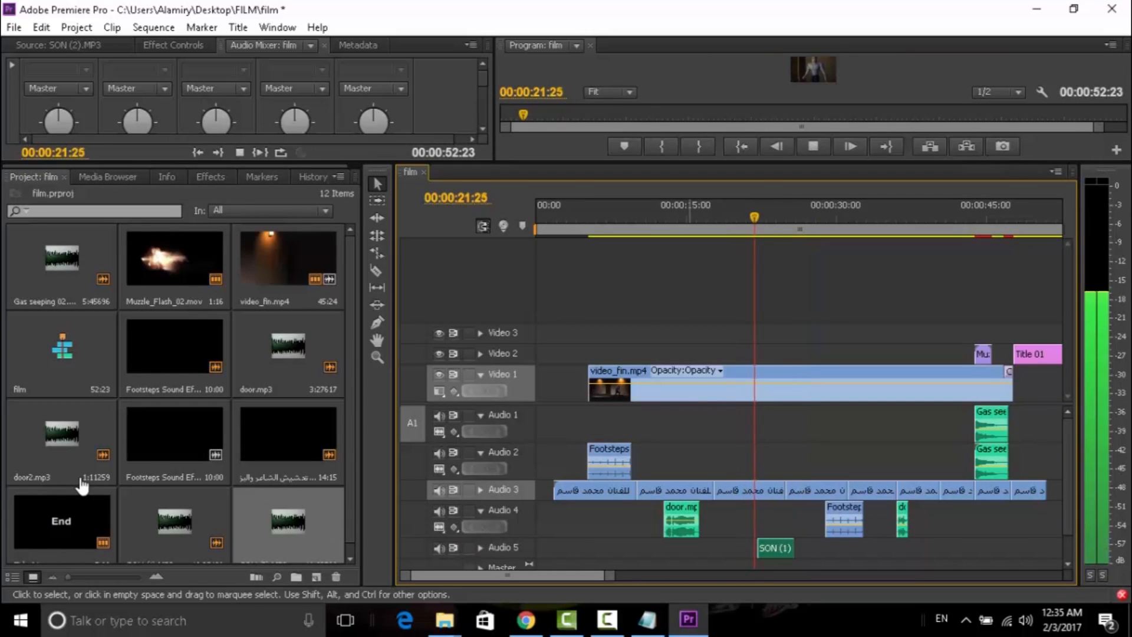
left_click(688, 217)
key("space")
key("space")
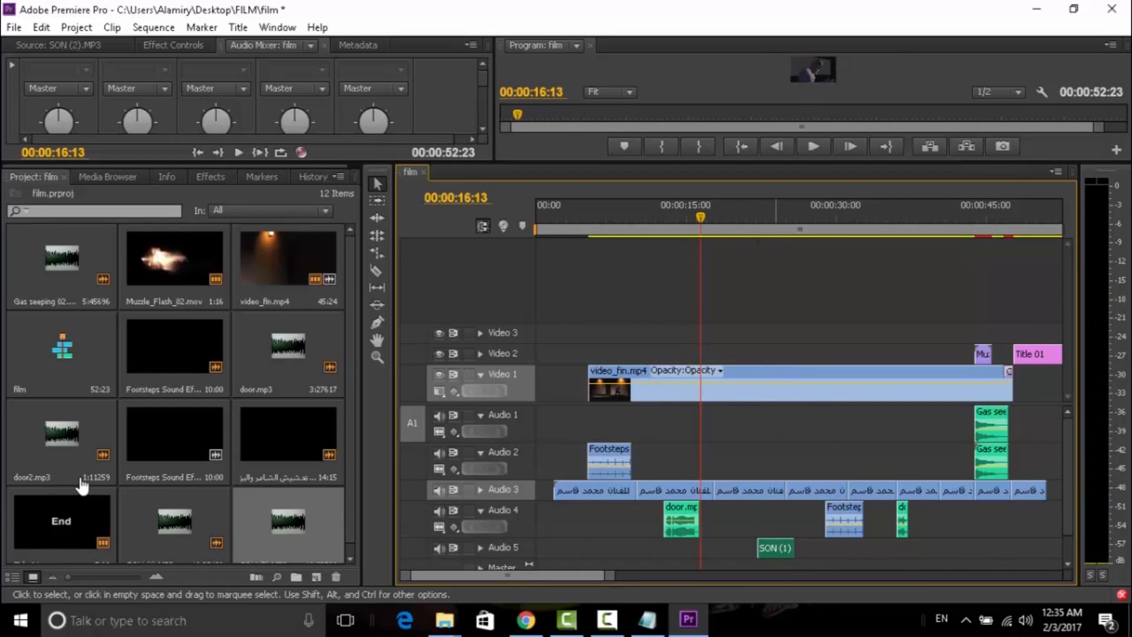
left_click_drag(775, 549, 718, 548)
key("space")
key("space")
left_click_drag(740, 164, 740, 392)
left_click(651, 445)
key("space")
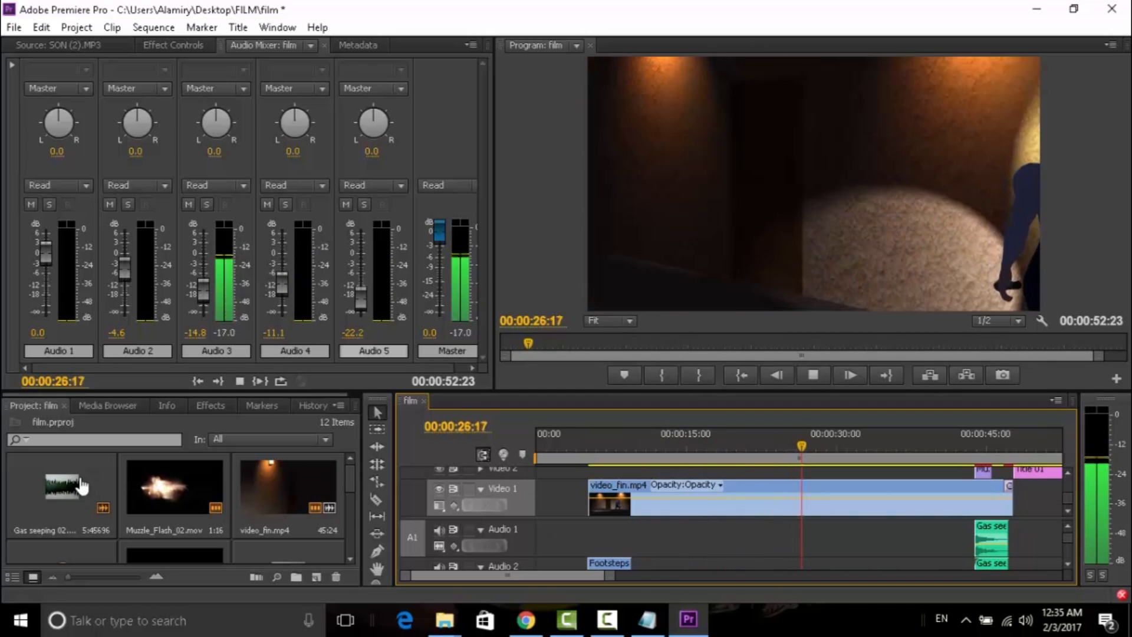
Step: Listen to SON (2).MP3 in the source monitor and mark a 00;00;03;06 section of it ending at 00;00;04;17
left_click(57, 45)
left_click(86, 343)
key("space")
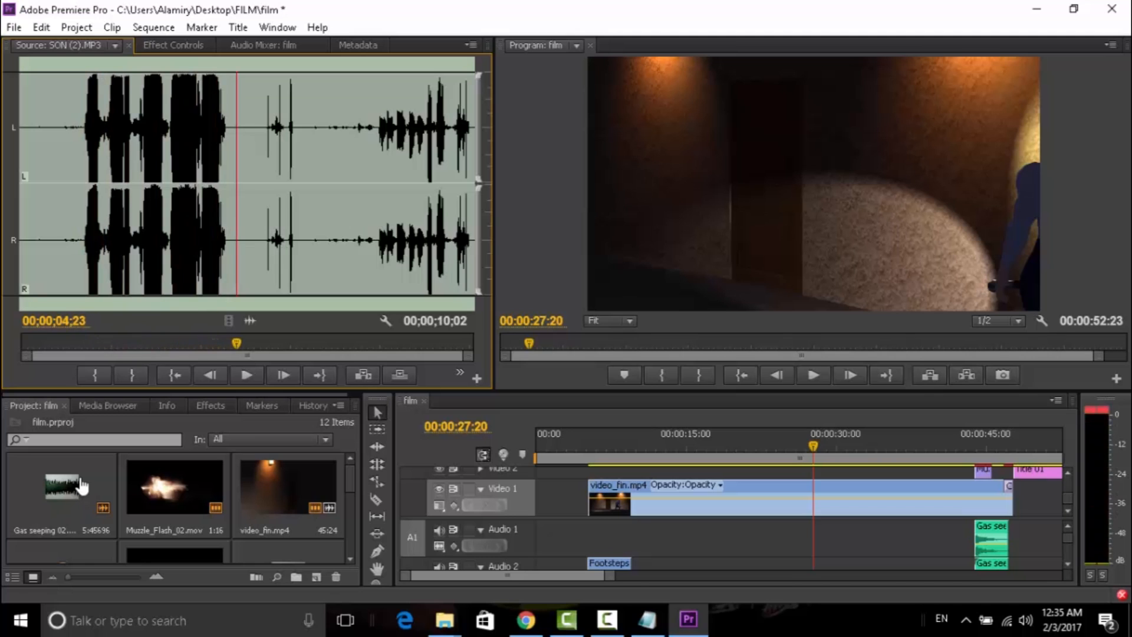
left_click(84, 343)
key("i")
key("o")
Step: Find the end of the door shot and place the marked SON (2).MP3 section on a new Audio 6 track at 00:00:40:06
left_click_drag(814, 447, 986, 446)
left_click_drag(610, 575, 699, 575)
left_click(679, 447)
key("space")
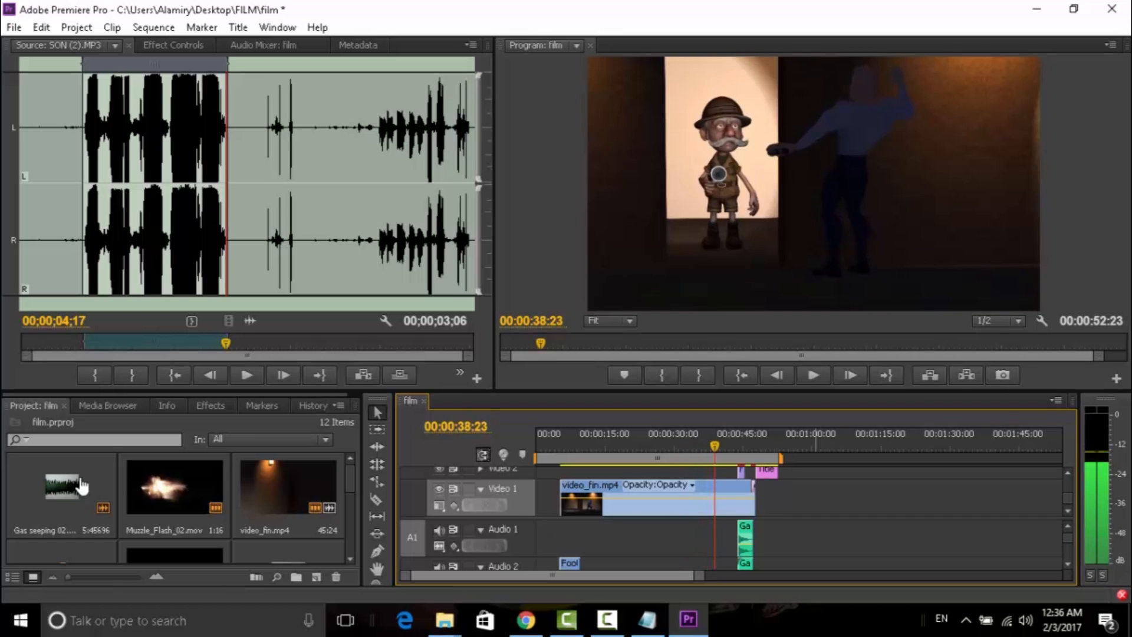
key("space")
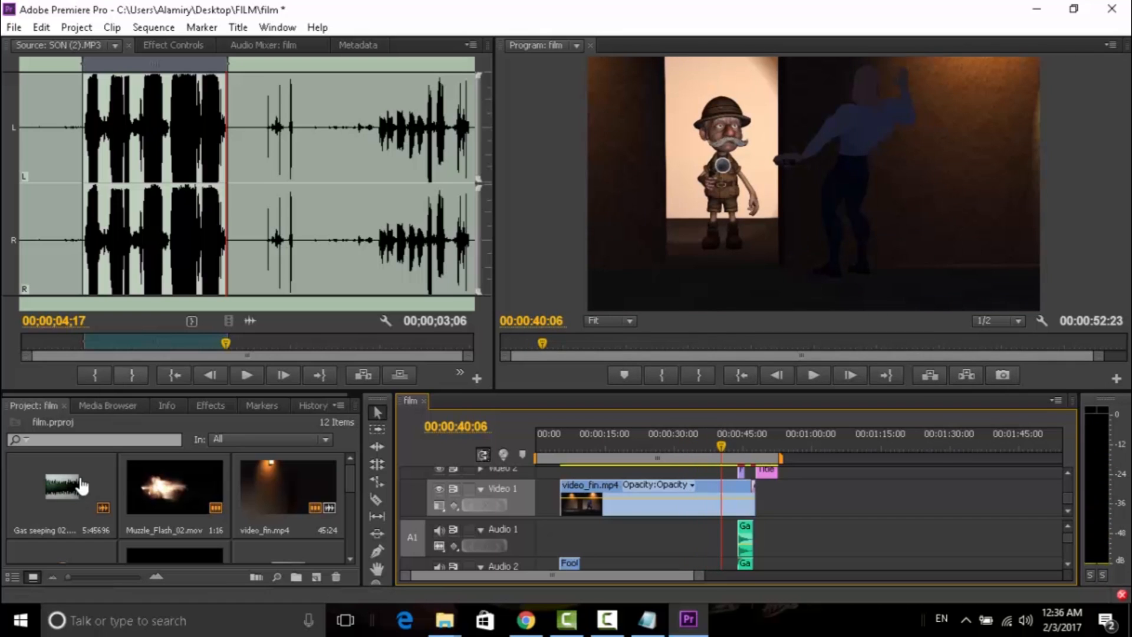
left_click_drag(1068, 538, 1068, 553)
left_click_drag(250, 320, 729, 525)
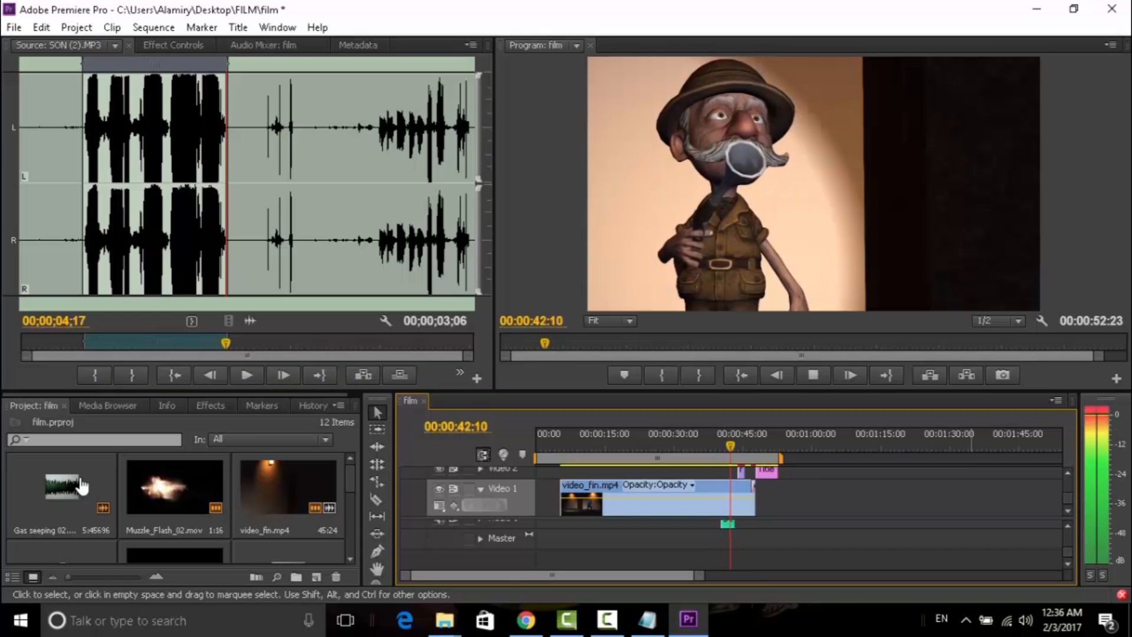
Step: While replaying the close-up, lower Audio 6 to -32.3 dB and Audio 3 to -∞, and raise Audio 5 to -5.3 dB in the Audio Mixer
key("space")
key("shift+6")
key("space")
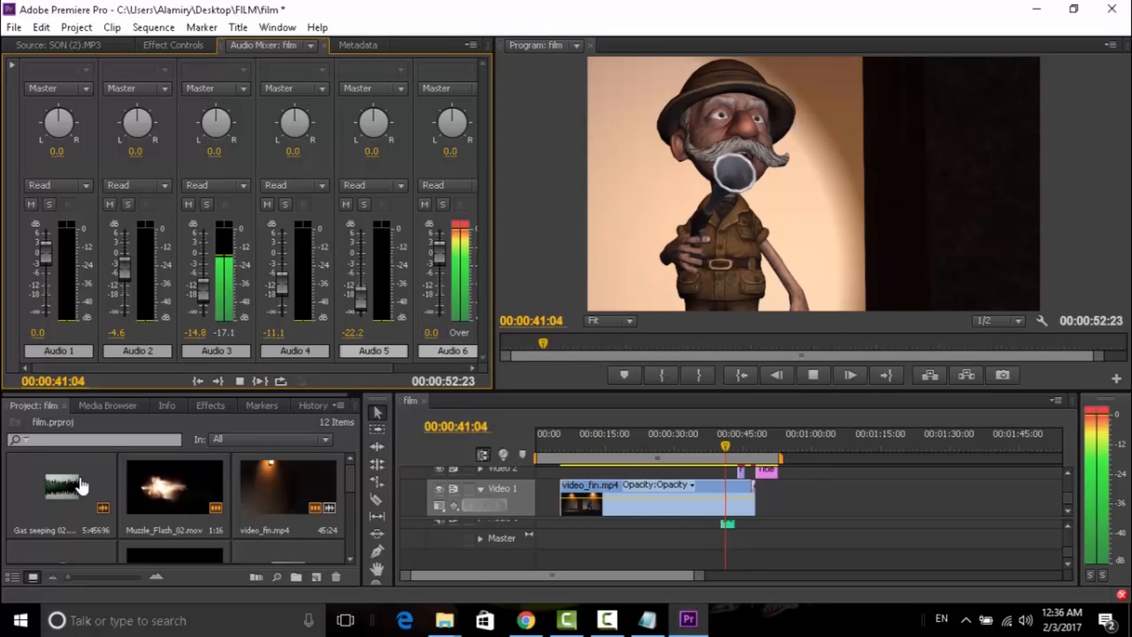
left_click_drag(439, 253, 440, 298)
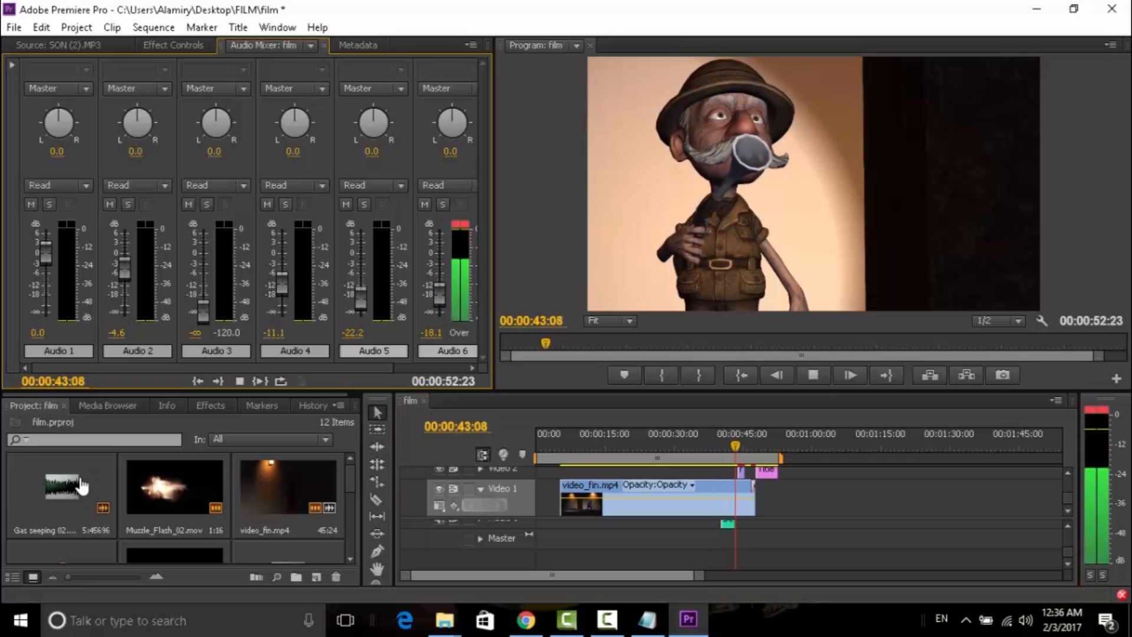
key("space")
left_click(718, 446)
key("space")
left_click(440, 299)
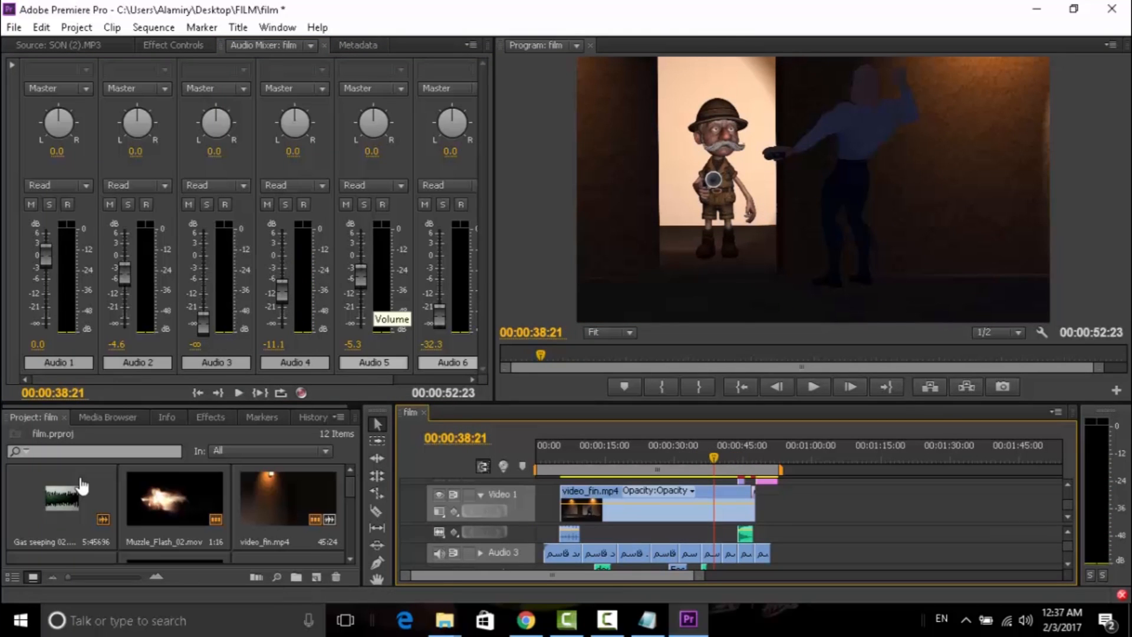
Step: Set Audio 6 to -23.2 dB and Audio 3 to -14.3 dB in the mixer, and play the whole film from the beginning
left_click_drag(439, 316, 439, 267)
key("space")
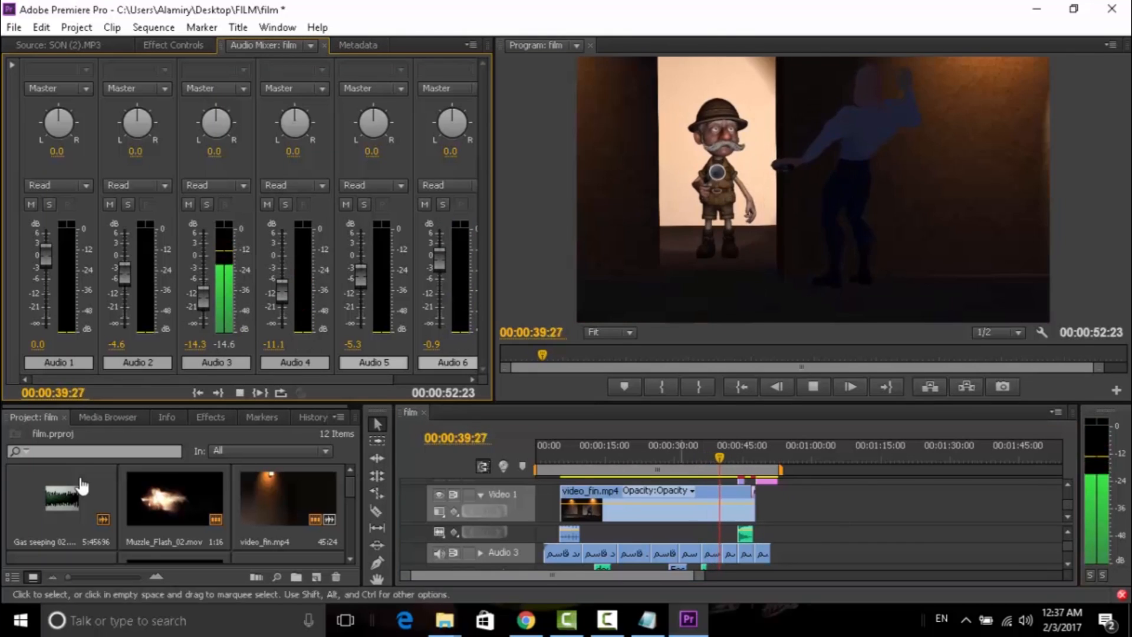
left_click_drag(439, 260, 439, 310)
key("space")
left_click_drag(743, 457, 536, 458)
key("space")
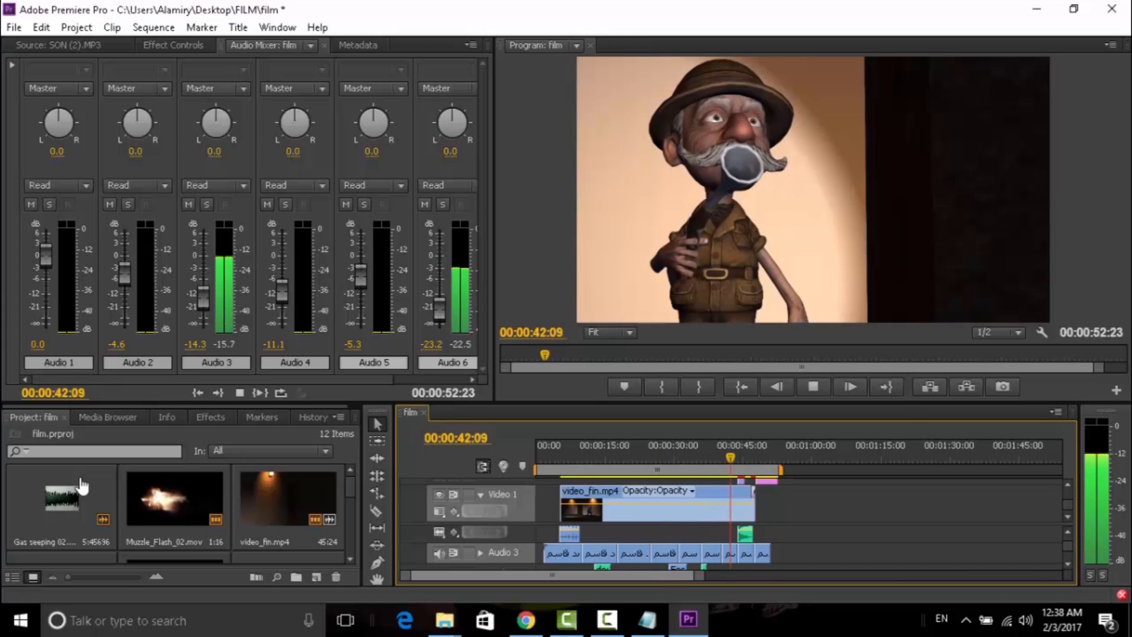
Step: Stop at the end of the film and review the close-up of the man with the gun in a magnified timeline
key("space")
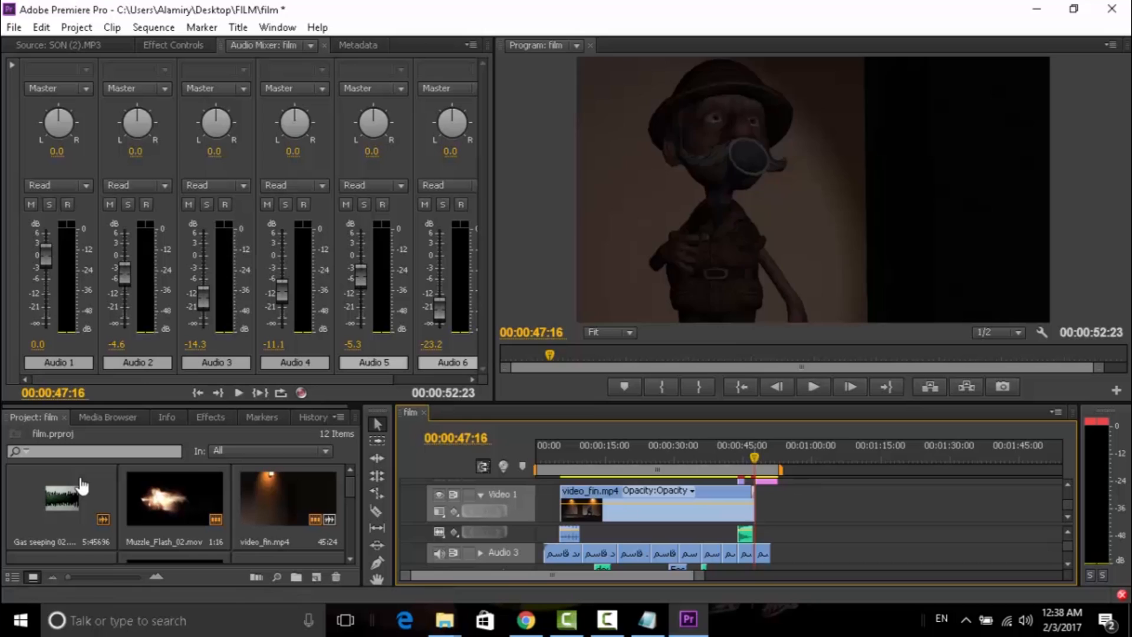
key("Left")
key("Left")
key("Left")
key("Left")
key("equal")
key("equal")
key("equal")
key("Left")
key("Left")
key("space")
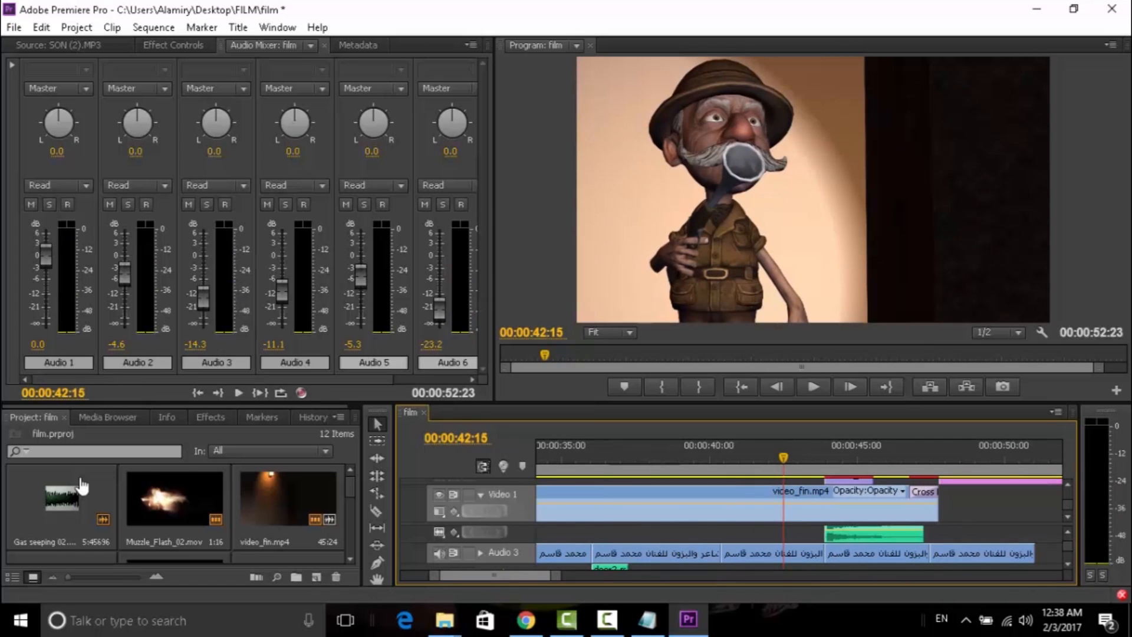
Step: Split video_fin.mp4 on Video 1 at the start of the close-up and at 00:00:43:13
key("space")
key("space")
key("c")
key("ctrl+k")
key("space")
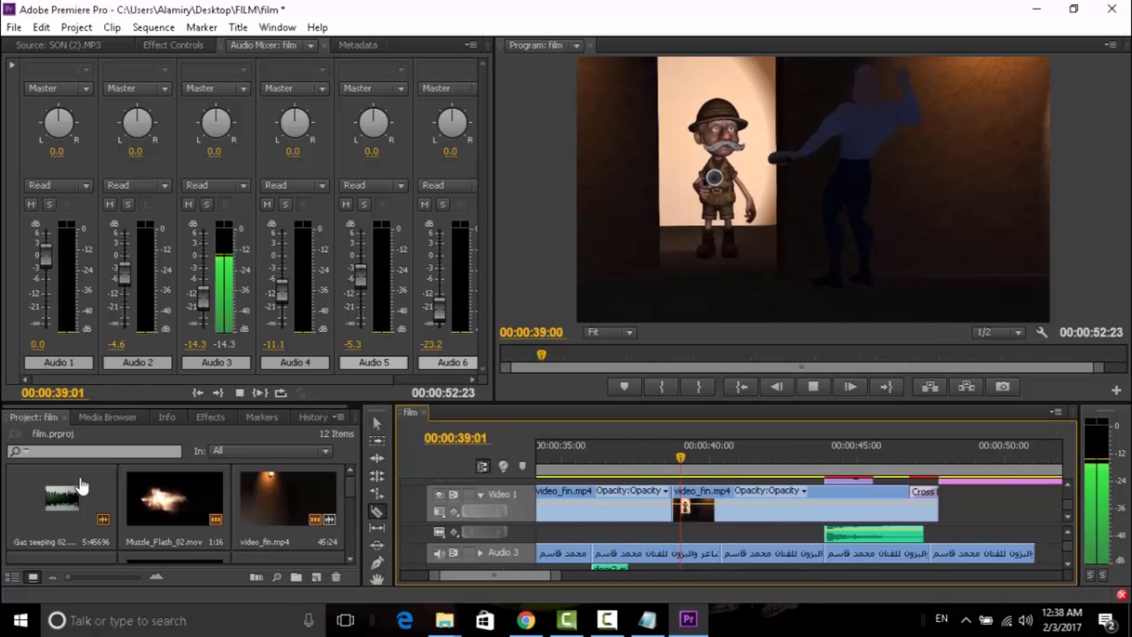
key("space")
left_click(809, 505)
left_click(378, 423)
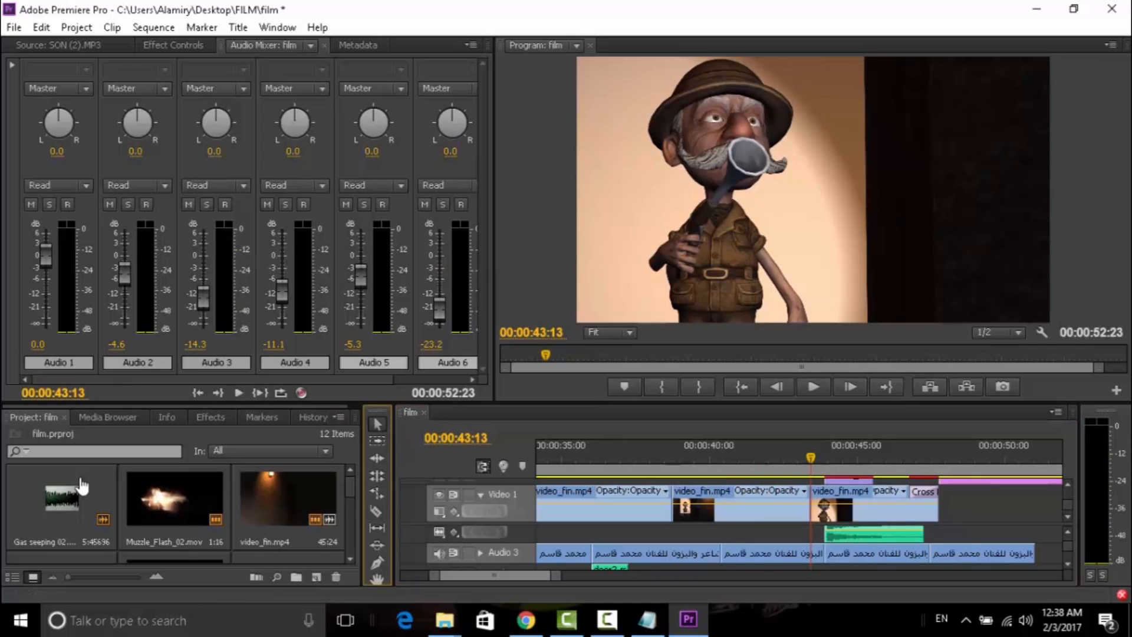
Step: Try slowing the middle close-up clip to 70% speed and play it
right_click(724, 505)
left_click(790, 338)
type("70")
key("Return")
key("space")
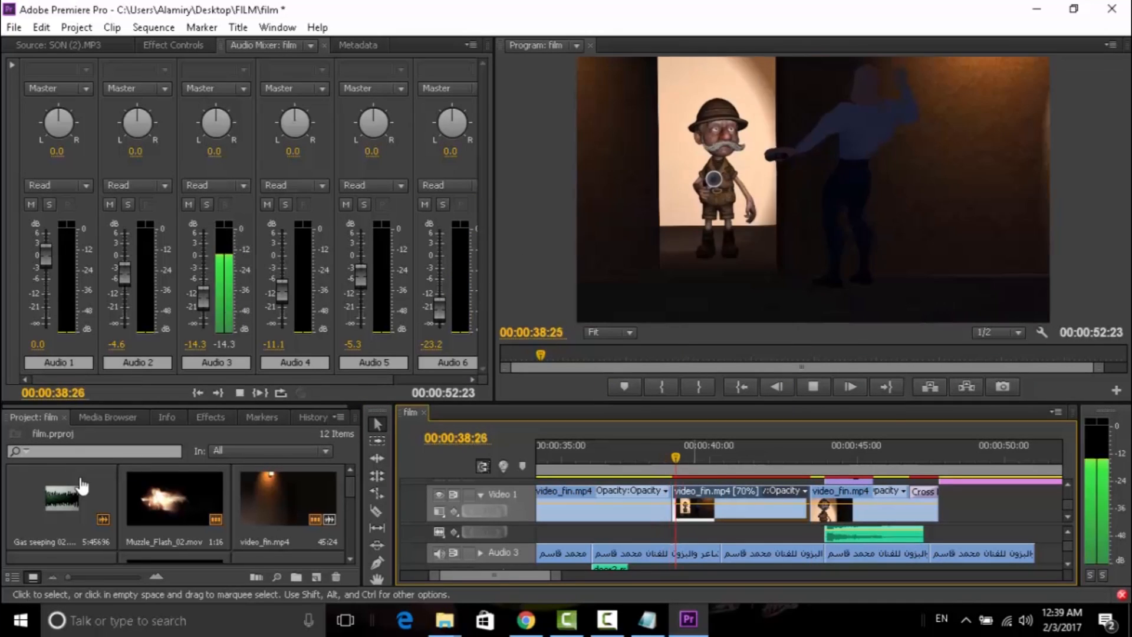
key("space")
Step: Try the middle close-up clip at 200% speed and replay it from just before the cut
right_click(722, 506)
left_click(787, 338)
type("200")
key("Return")
left_click(668, 459)
key("space")
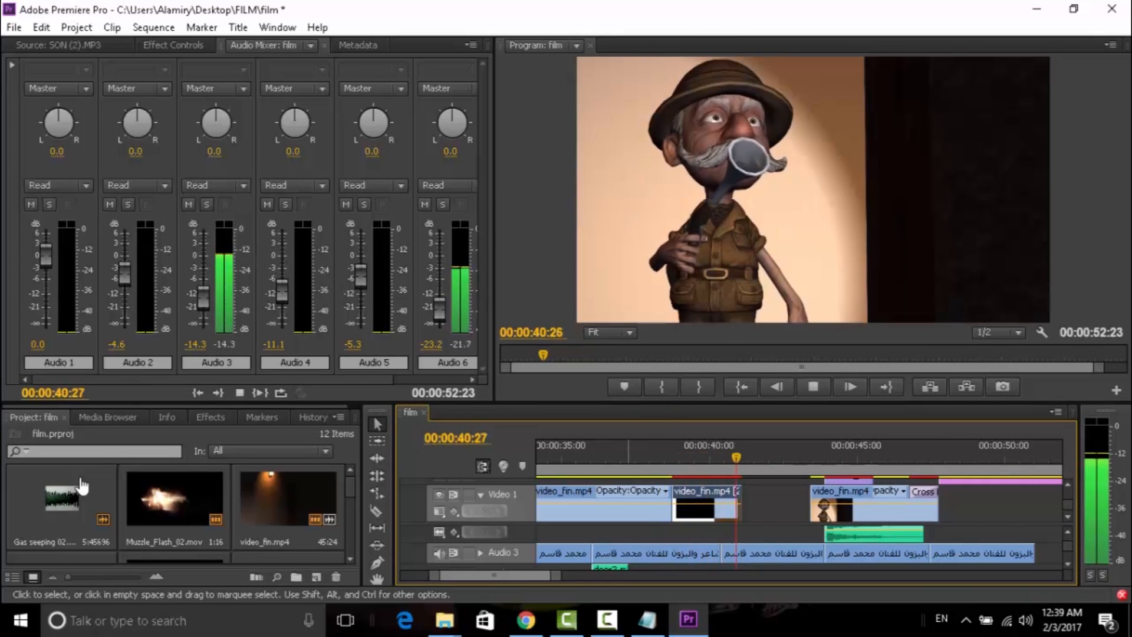
key("space")
Step: Undo the clip's speed change, try out an even faster speed on the close-up, and revert that too
right_click(701, 505)
left_click(663, 459)
key("ctrl+z")
right_click(724, 505)
left_click(786, 337)
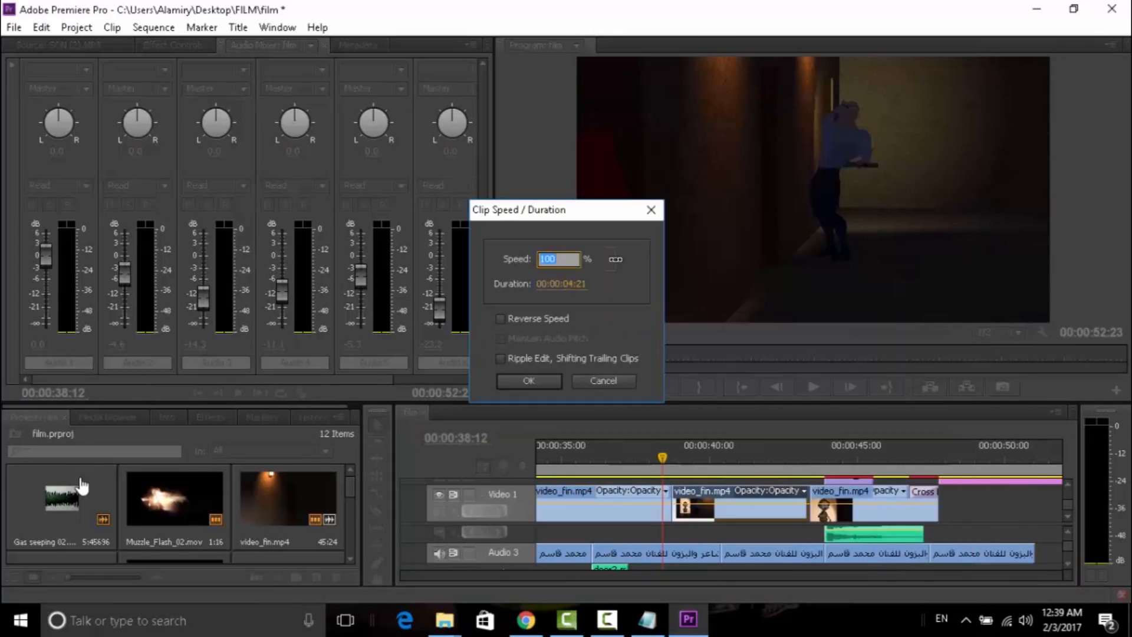
key("Return")
key("space")
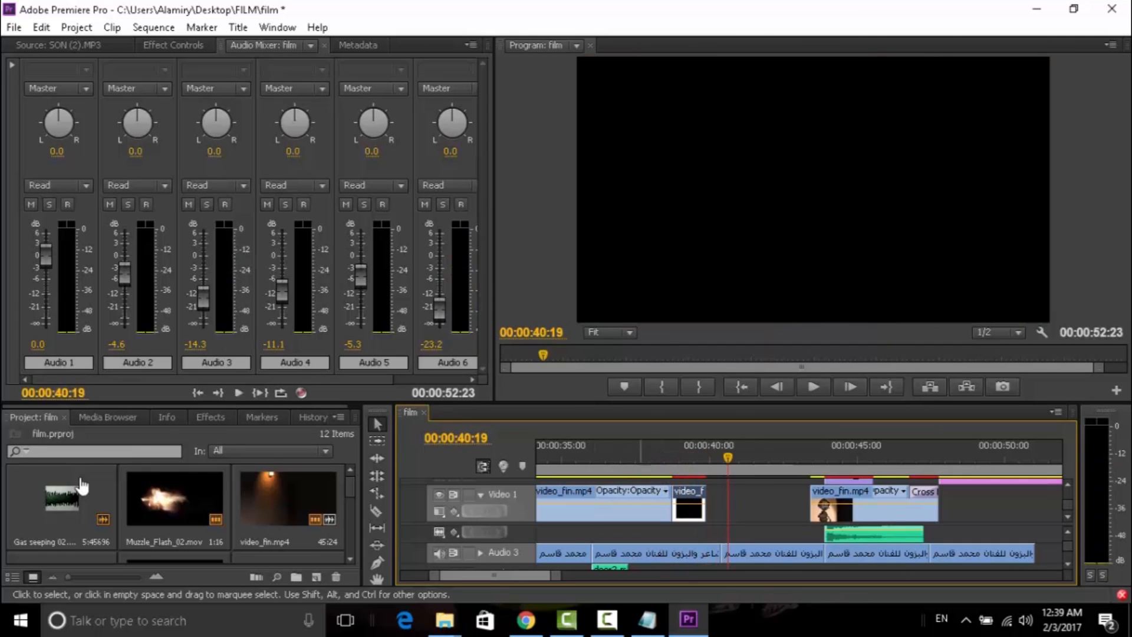
left_click(663, 459)
key("space")
key("space")
key("ctrl+z")
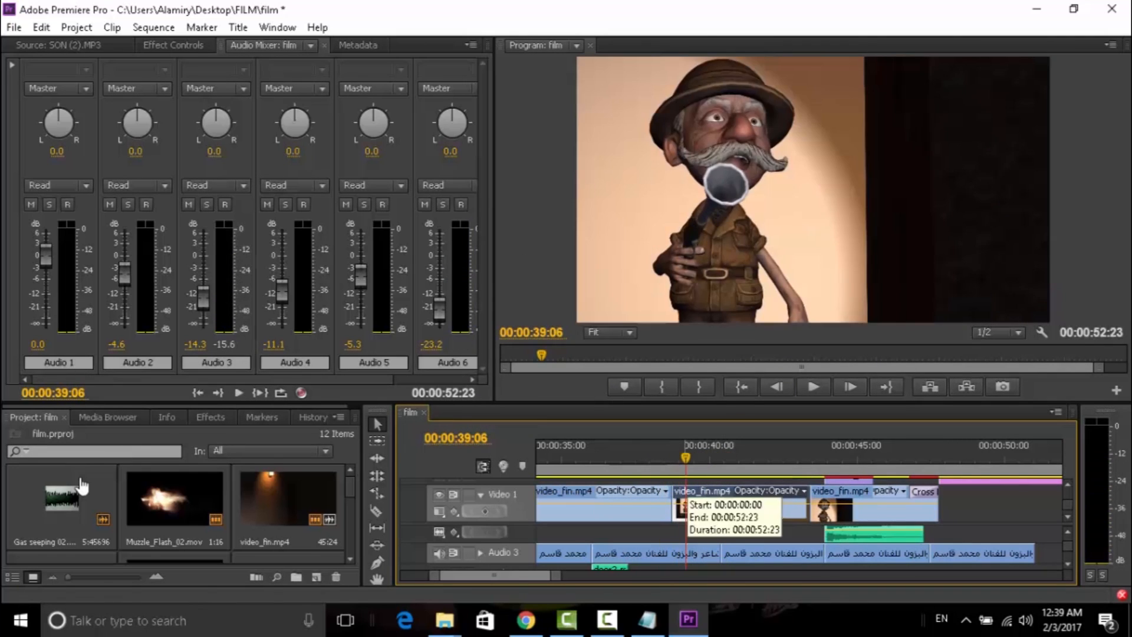
Step: Compare the close-up at normal speed, set its clip speed to 200% and play it from the cut
left_click(657, 459)
key("space")
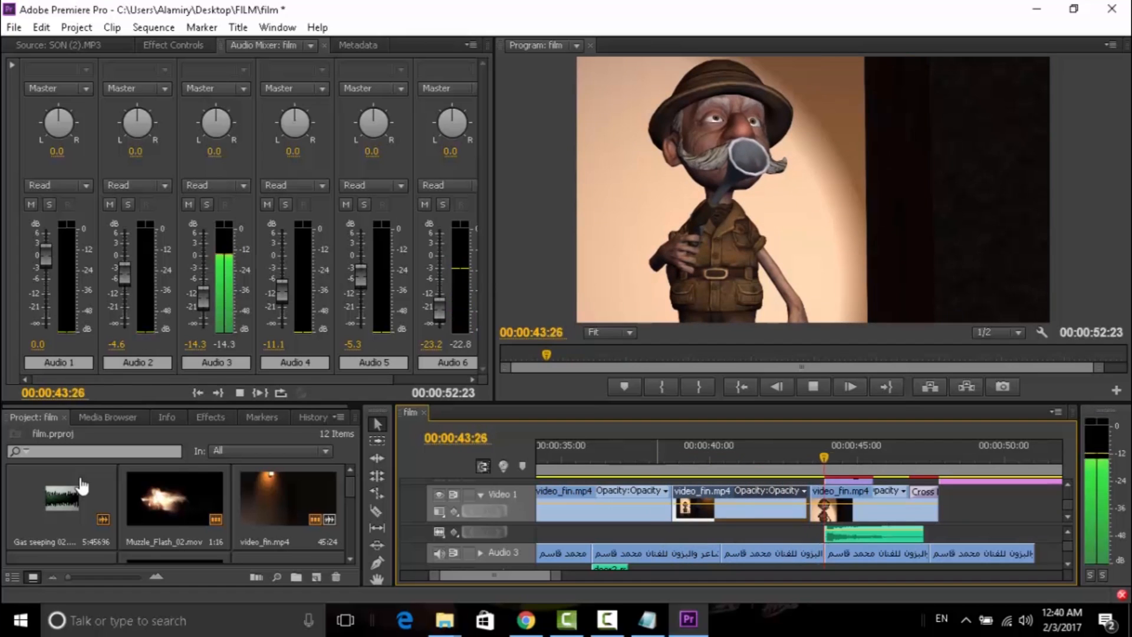
key("space")
right_click(736, 508)
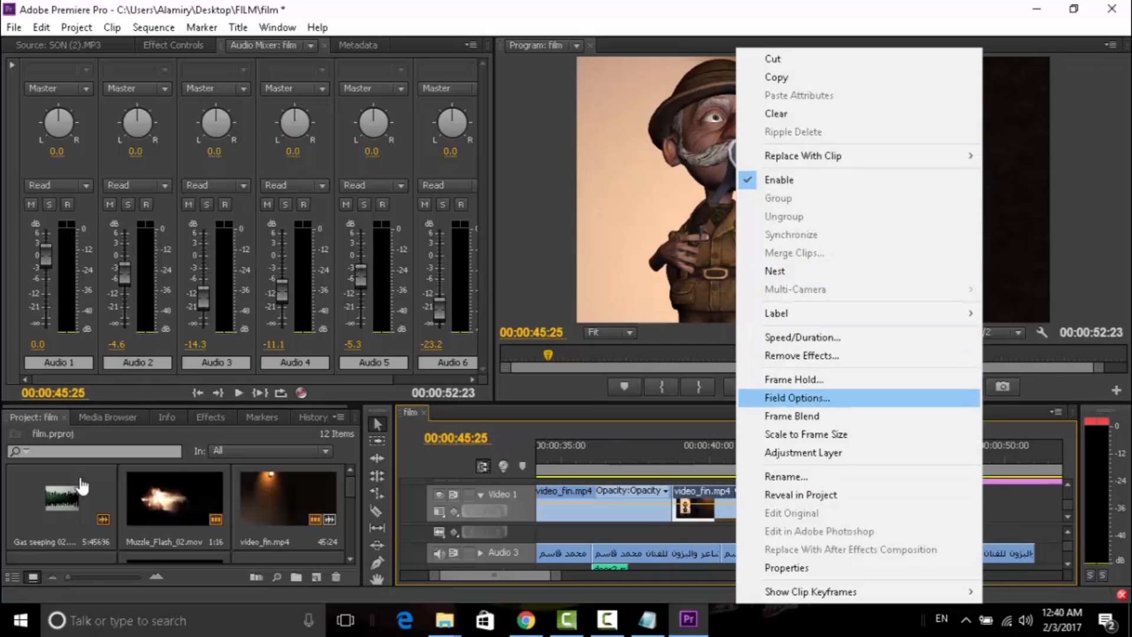
left_click(790, 338)
key("Return")
left_click(664, 459)
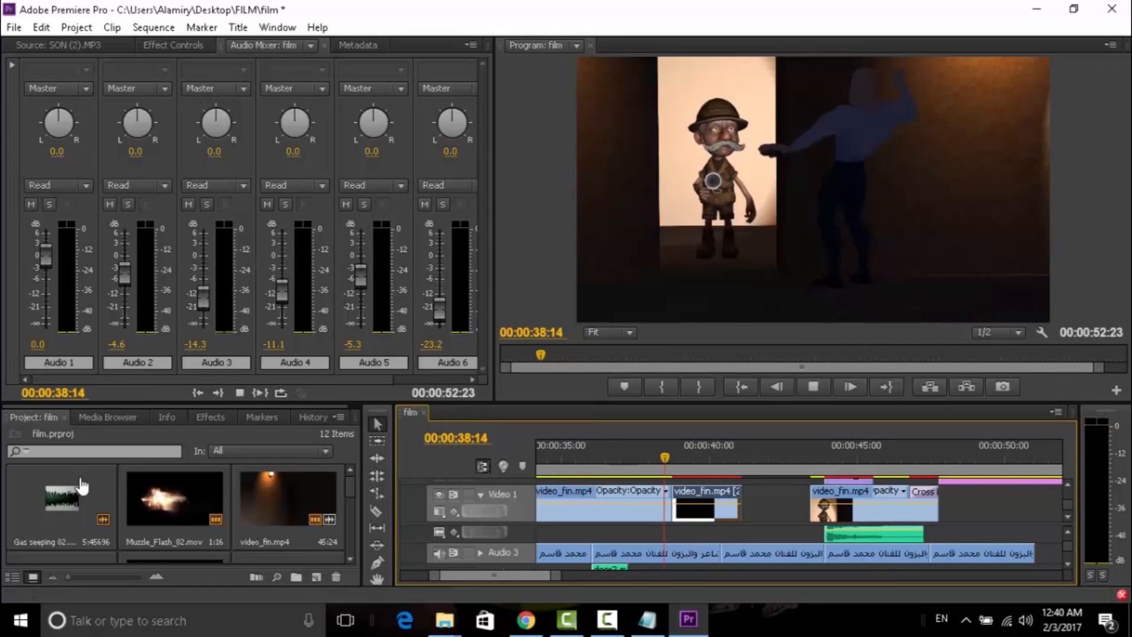
key("space")
key("space")
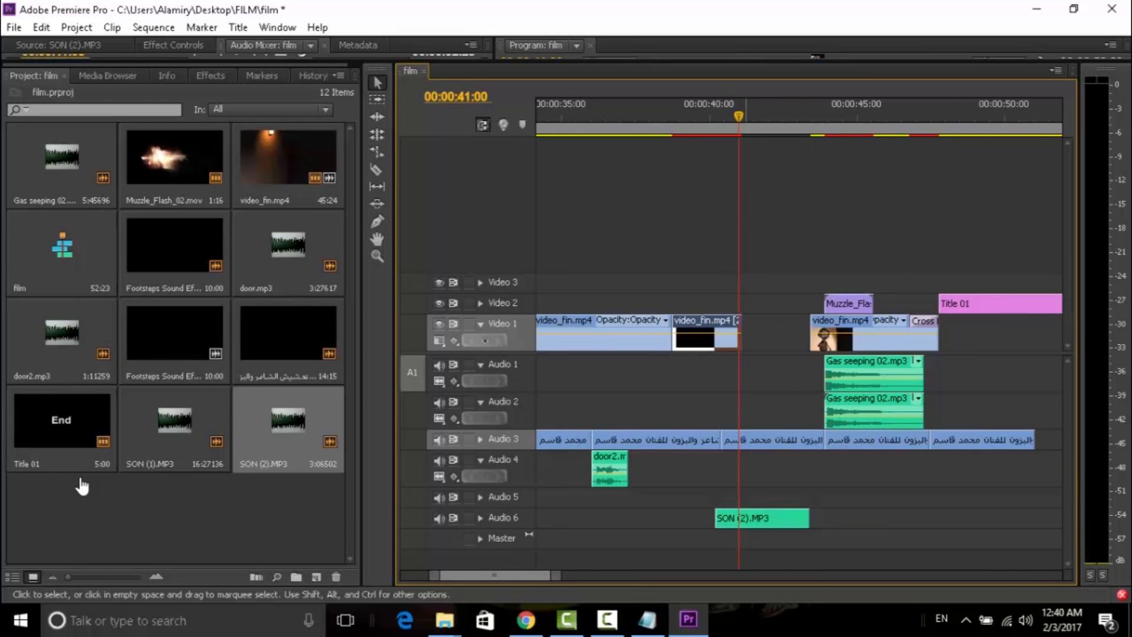
Step: Move the clips after the gap earlier so they directly follow the sped-up close-up
key("minus")
left_click_drag(809, 440, 973, 469)
left_click_drag(947, 434, 853, 234)
left_click_drag(819, 472, 818, 473)
left_click_drag(858, 335, 835, 334)
left_click_drag(782, 61, 779, 283)
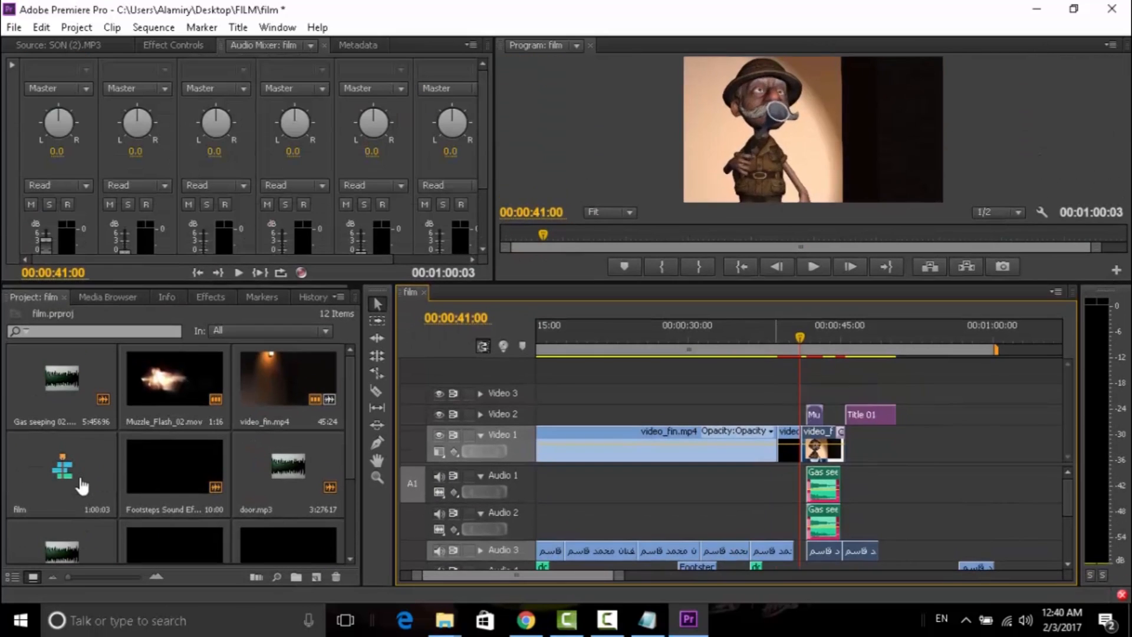
Step: Play the join, undo the last clip move and make the Audio 3 music continuous using the displaced music clip from Audio 4
key("space")
key("space")
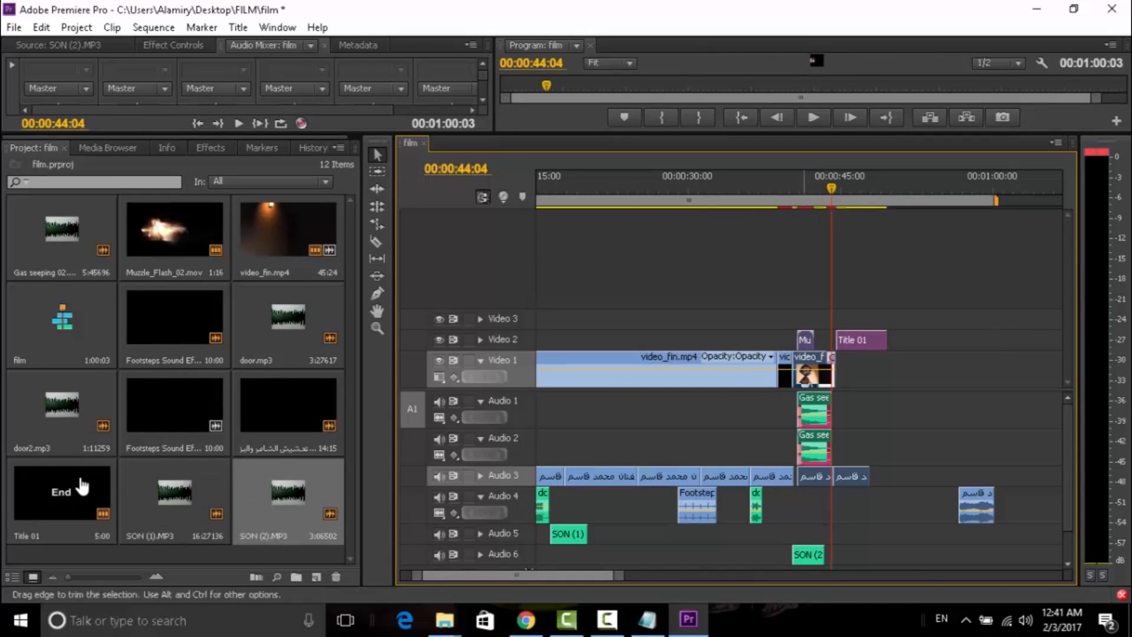
key("ctrl+z")
left_click_drag(815, 477, 851, 476)
left_click_drag(983, 502, 889, 477)
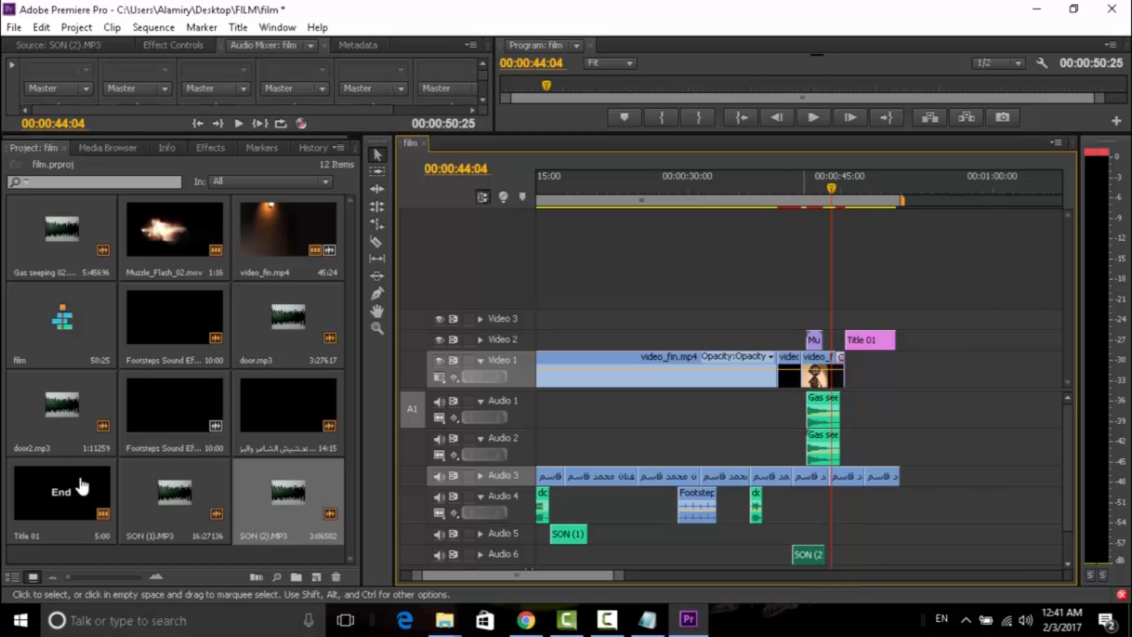
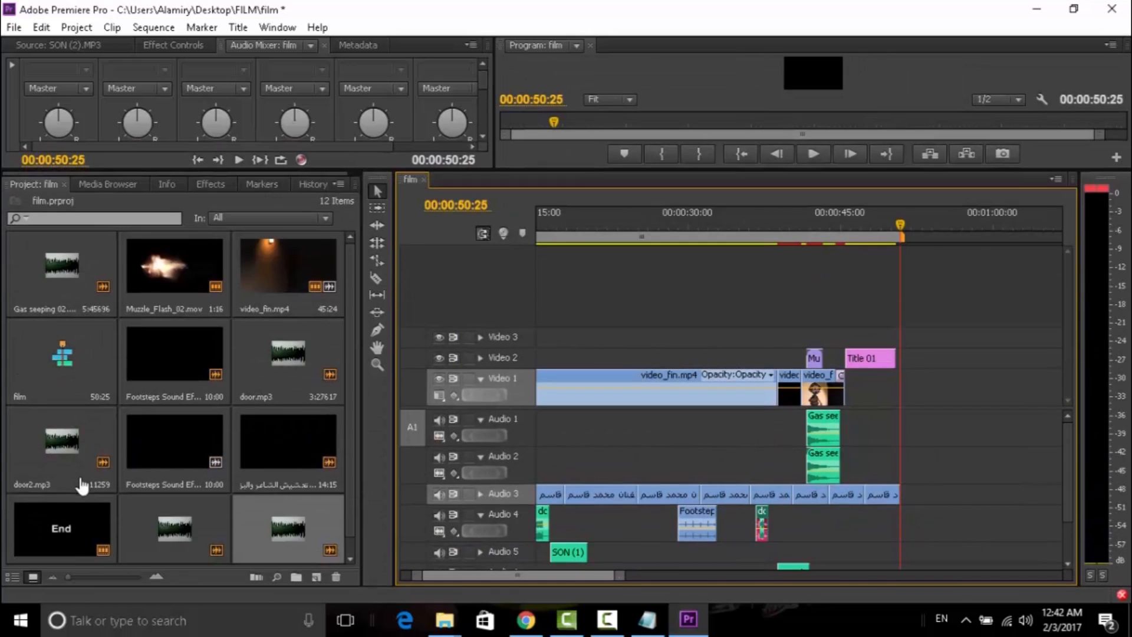
Step: Apply an Exponential Fade to the end of the Audio 3 music and place the imported 11111.jpg on Video 1 right after Title 01
key("shift+7")
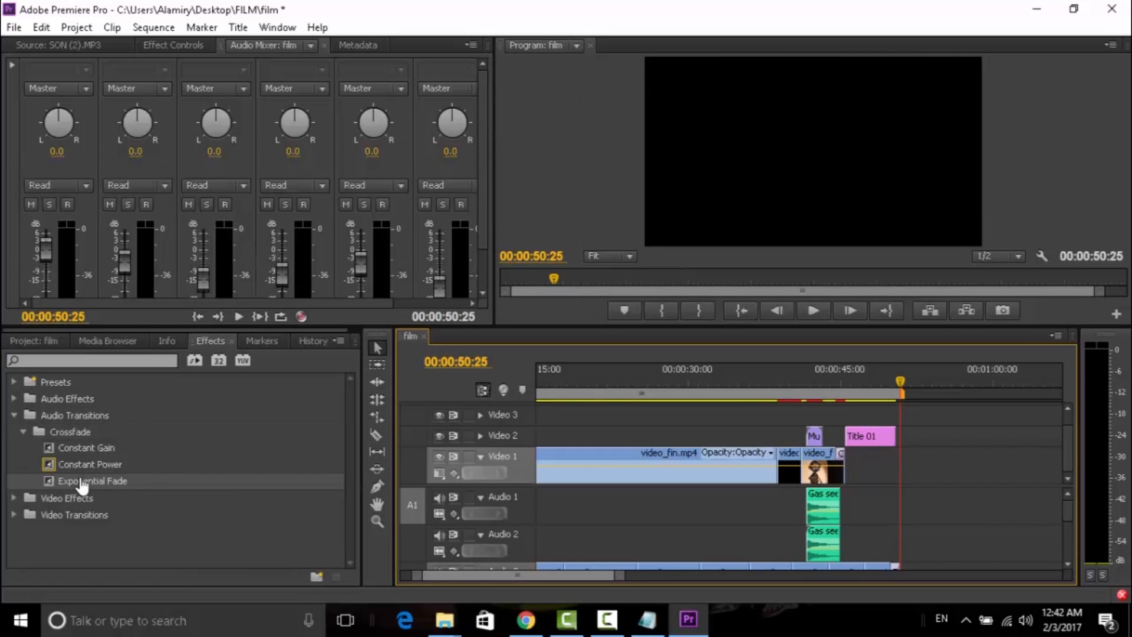
key("shift+1")
key("ctrl+i")
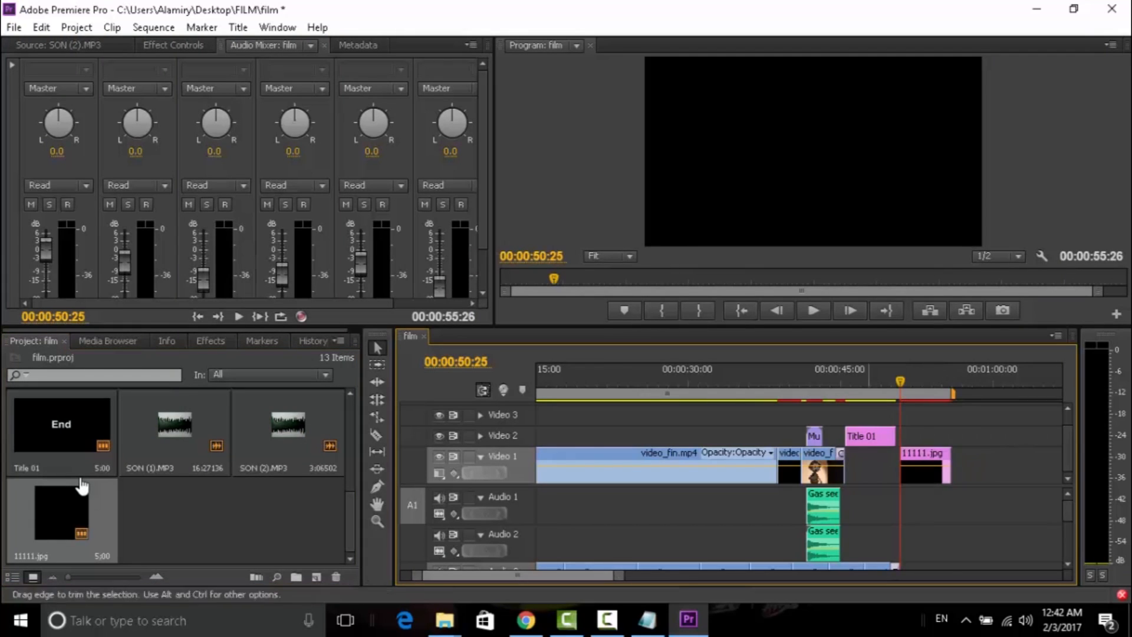
key("equal")
key("equal")
key("equal")
key("equal")
left_click(865, 453)
left_click_drag(939, 453, 924, 455)
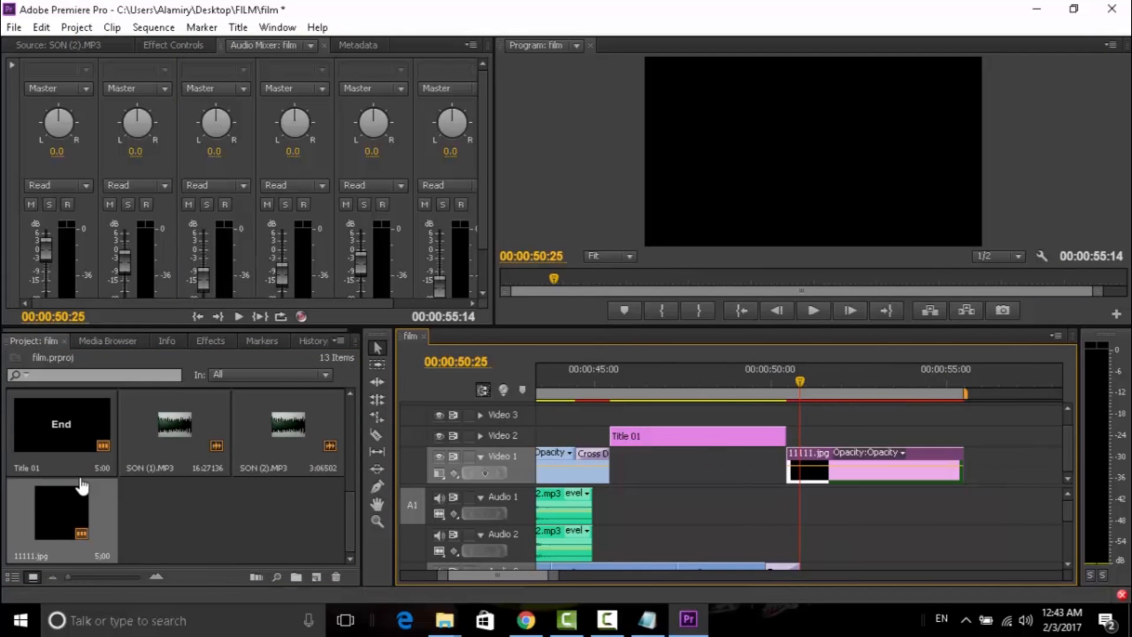
Step: Switch to Google Translate in Chrome, translate the Arabic word اخراج into English and copy the translation
key("alt+Tab")
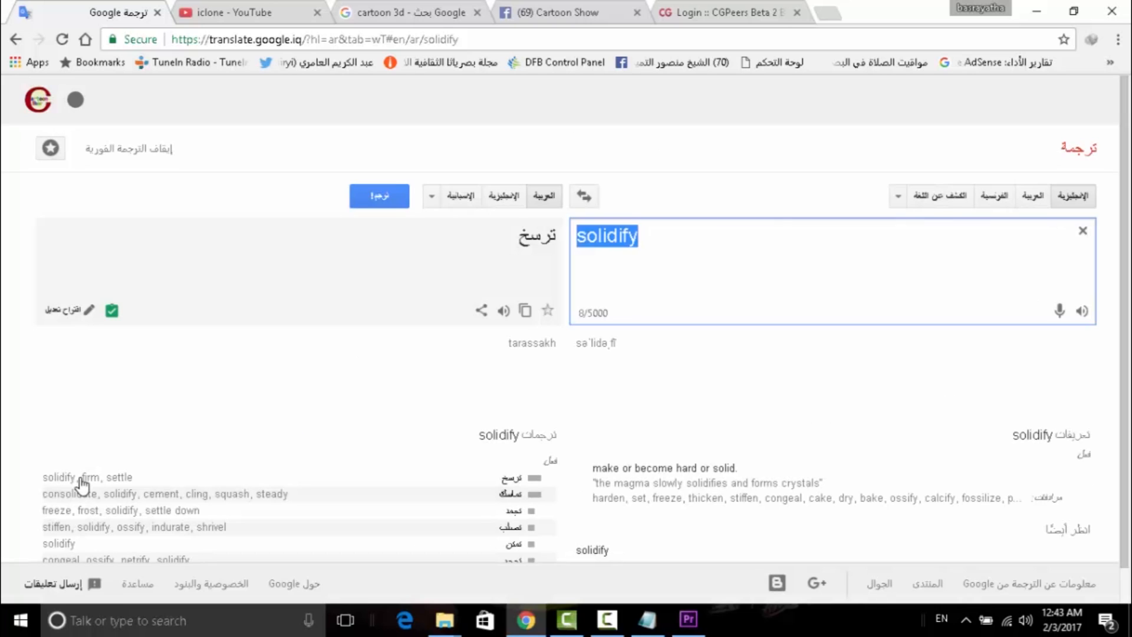
key("alt+shift")
type("اخراج")
left_click_drag(57, 236, 43, 236)
key("ctrl+c")
Step: Switch back to Premiere Pro, create a new 1920 × 1080 title at 30 fps and paste the copied text into it
left_click(688, 620)
left_click(238, 27)
left_click(490, 46)
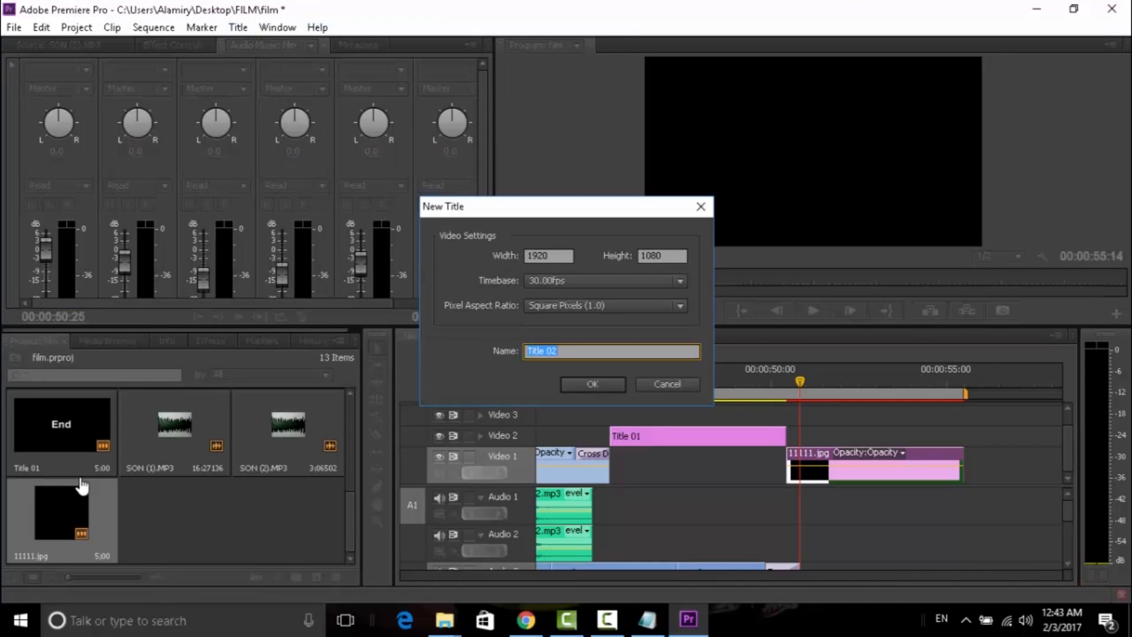
left_click(593, 384)
left_click(283, 303)
key("ctrl+v")
Step: Set the title font to PB6TTP-Bold, make the text read "Directed by Cartoon Sow" on three lines and centre-align it
key("ctrl+a")
left_click(216, 122)
mouse_move(361, 150)
left_mouse_down()
mouse_move(362, 276)
mouse_move(342, 303)
left_mouse_up()
left_click(224, 375)
left_click(58, 112)
left_click(58, 135)
left_click(389, 302)
key("Return")
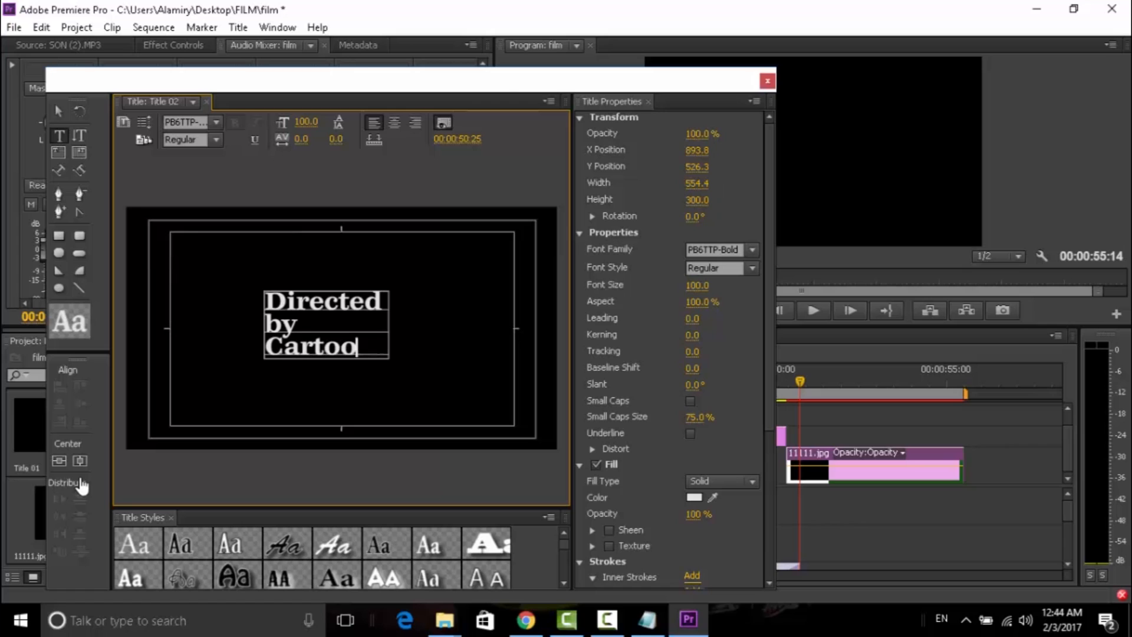
key("ctrl+shift+c")
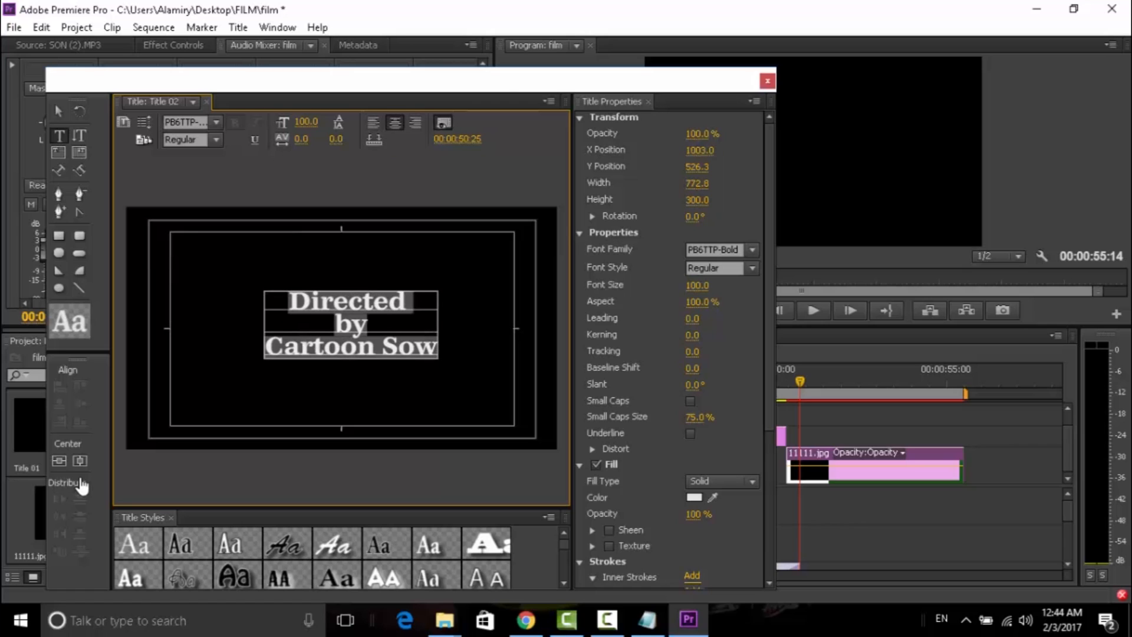
Step: Scale down the "Directed by Cartoon Sow" text and close the title editor
key("Escape")
left_click_drag(438, 292, 411, 305)
left_click(79, 135)
left_click(767, 81)
Step: Place Title 02 on Video 2 right after Title 01, shorten it, and extend 11111.jpg on Video 1 to 00:00:57:10
left_click_drag(176, 511, 803, 436)
key("space")
left_click_drag(976, 437, 930, 437)
left_click_drag(832, 436, 817, 437)
left_click_drag(963, 467, 1030, 467)
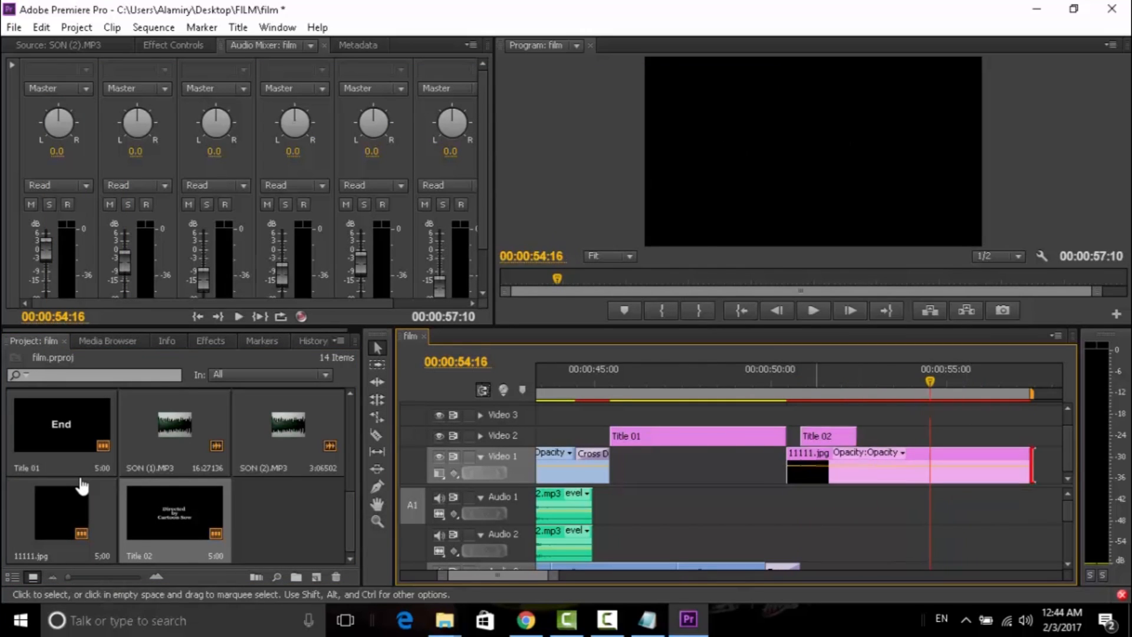
left_click_drag(857, 436, 843, 437)
Step: Play the end titles and add a Cross Dissolve between Title 01 and Title 02
left_click(695, 380)
key("space")
key("space")
left_click(211, 341)
left_click(13, 514)
scroll(177, 472, "down", 1)
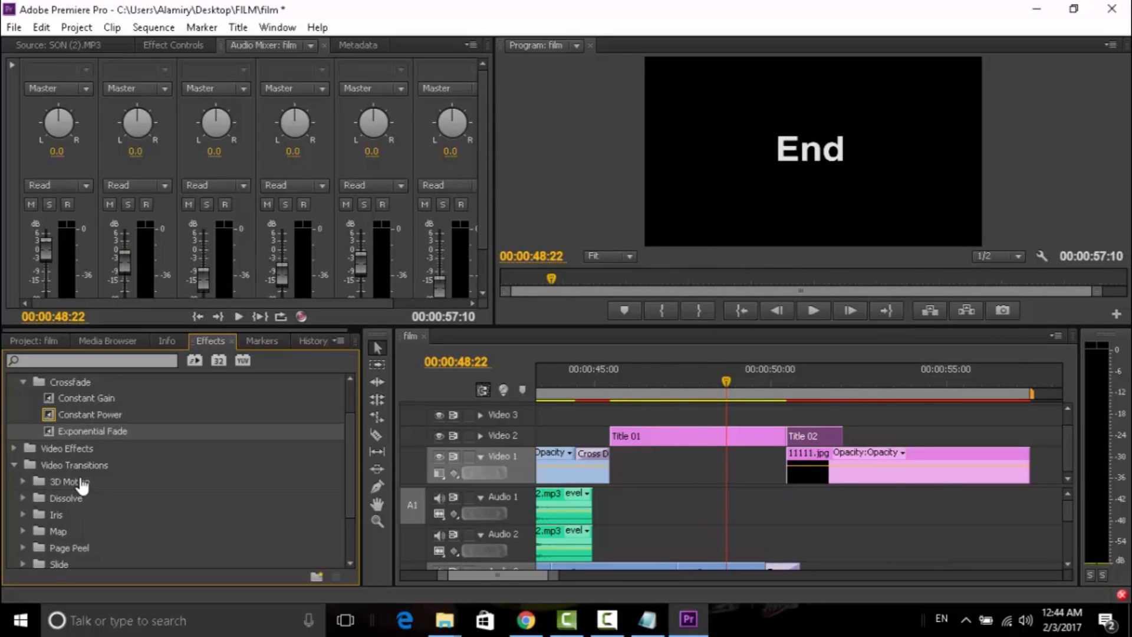
left_click(13, 465)
left_click(23, 548)
scroll(82, 481, "down", 2)
left_click_drag(87, 547, 838, 437)
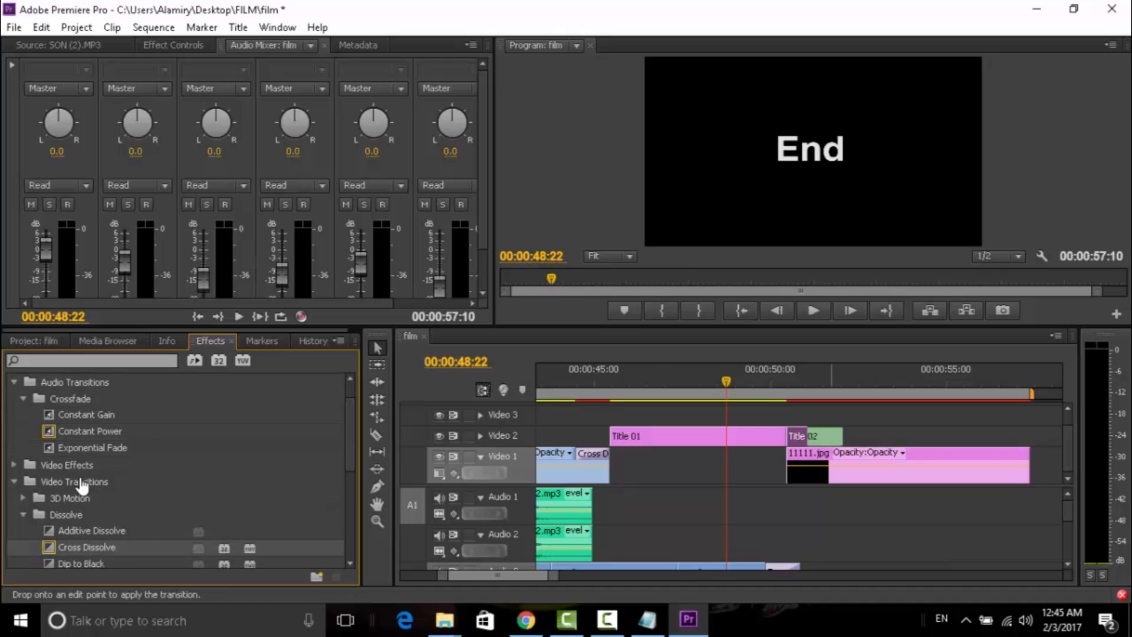
Step: Play the title dissolve and lengthen Title 02 to end at about 00:00:54:02
key("space")
key("space")
left_click_drag(893, 436, 915, 437)
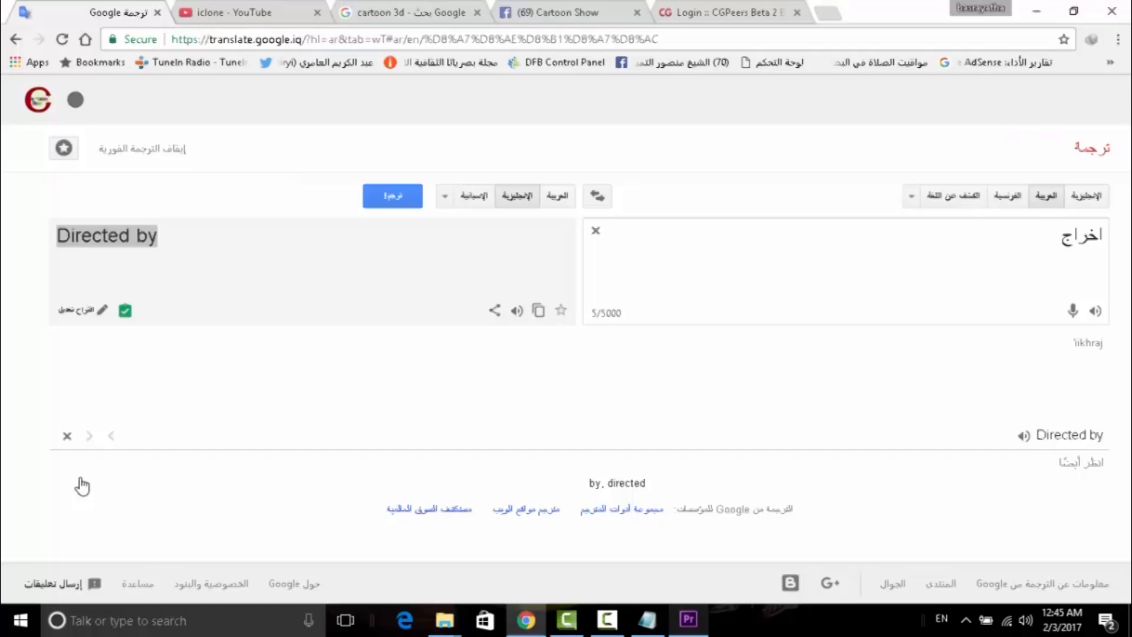
Step: Create another still title with the default settings and enter 2017 as its text
left_click(277, 27)
mouse_move(238, 28)
mouse_move(273, 46)
left_click(481, 46)
key("Return")
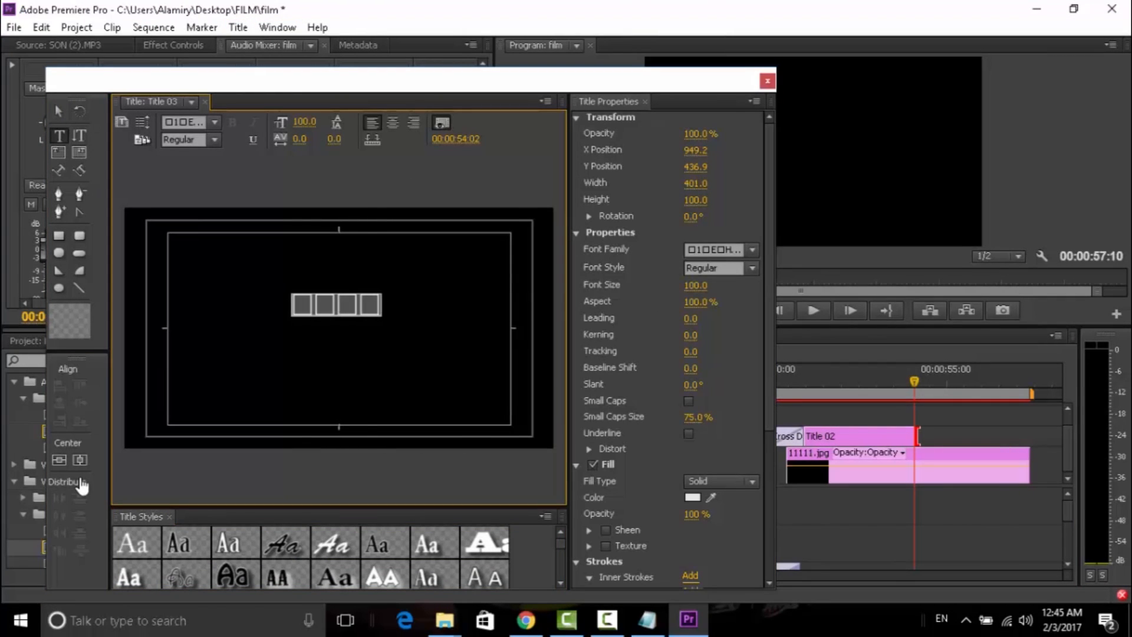
Step: Set the 2017 text to the TikiIsland font at size 85.2 with 148% aspect, move it to the frame's centre and close the title editor
left_click(215, 123)
left_click_drag(361, 147, 361, 333)
left_click(242, 371)
left_click(59, 112)
left_click_drag(337, 294, 351, 304)
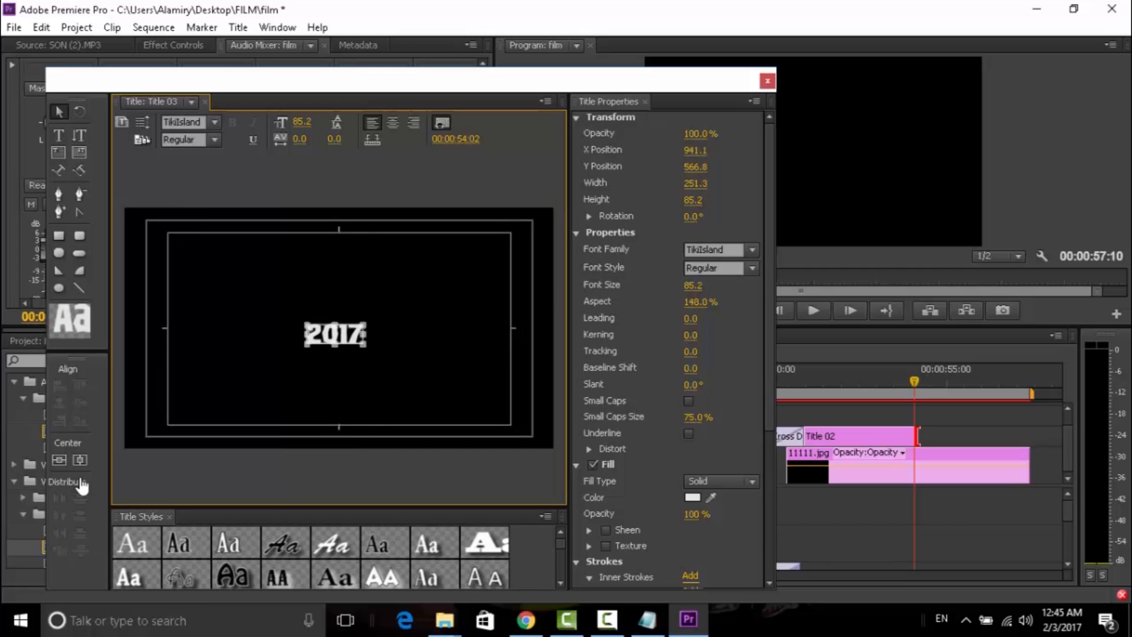
left_click(767, 81)
Step: Place Title 03 on Video 2 after Title 02 with a Cross Dissolve between them, and play the transition
left_click(34, 341)
mouse_move(284, 513)
left_mouse_down()
mouse_move(943, 416)
mouse_move(916, 436)
left_mouse_up()
left_click(210, 341)
left_click(882, 519)
key("space")
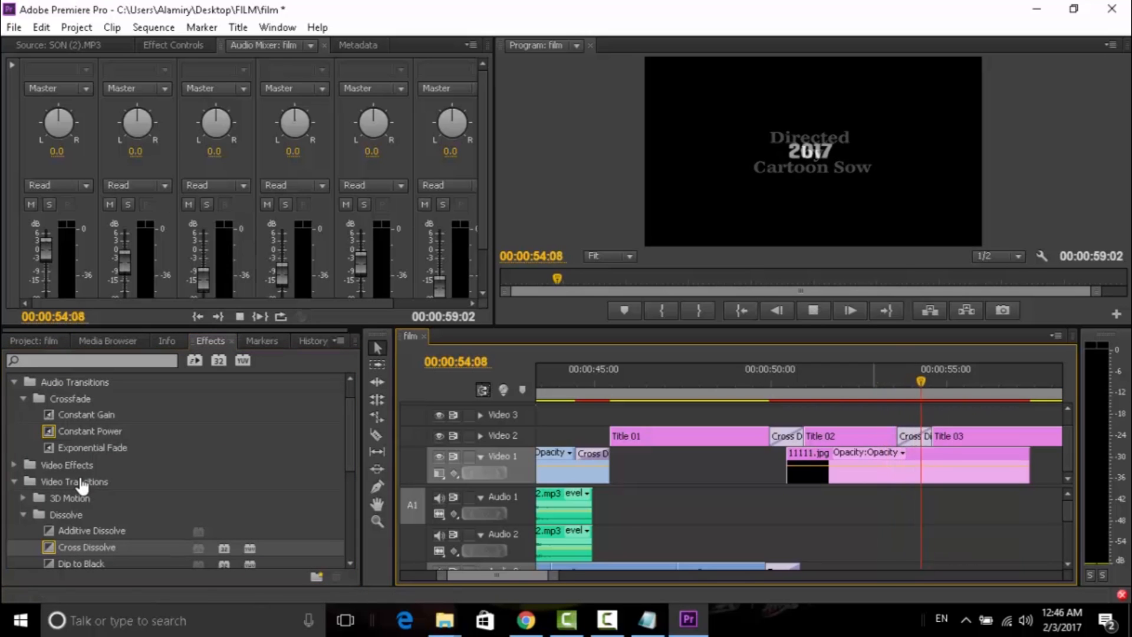
key("space")
Step: Trim the end of Title 03 to 00:00:57:10, level with the end of 11111.jpg
key("minus")
key("minus")
key("minus")
key("minus")
key("equal")
left_click(842, 437)
left_click_drag(843, 436, 816, 437)
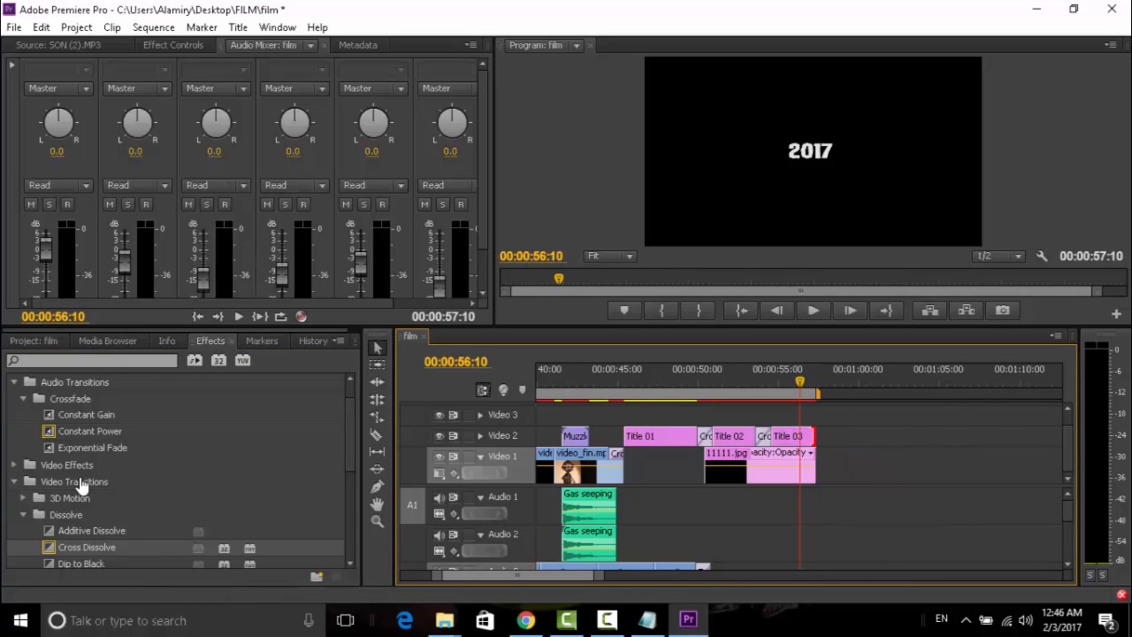
Step: Import prommmo.mov and place it on Video 1 directly after 11111.jpg
left_click(34, 341)
key("ctrl+i")
scroll(563, 401, "down", 3)
double_click(286, 278)
double_click(195, 463)
mouse_move(62, 513)
left_mouse_down()
mouse_move(898, 466)
mouse_move(818, 465)
left_mouse_up()
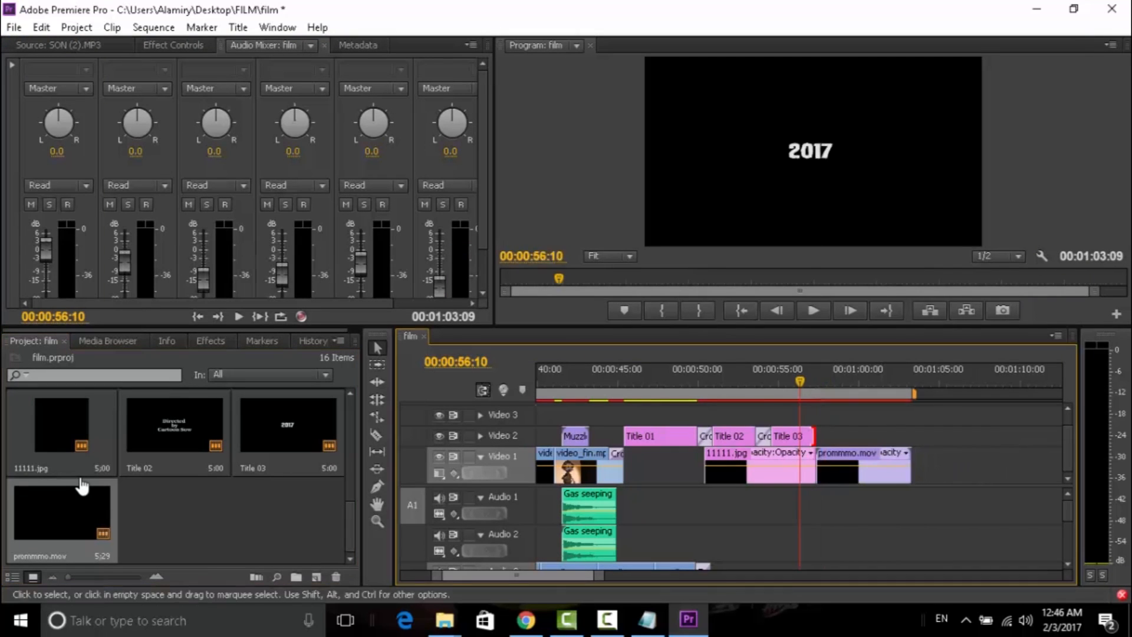
Step: Play the closing clip, add prommmo.mov at the start of Video 1 before video_fin.mp4 and play the film from the beginning
left_click(805, 379)
key("space")
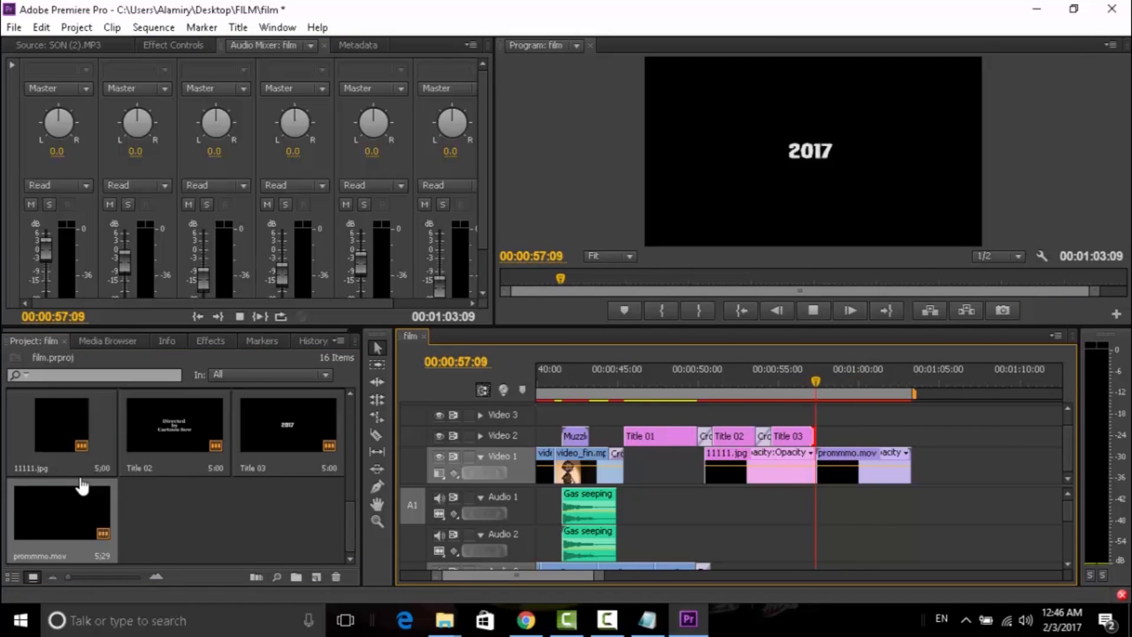
left_click_drag(599, 575, 802, 575)
left_click(537, 380)
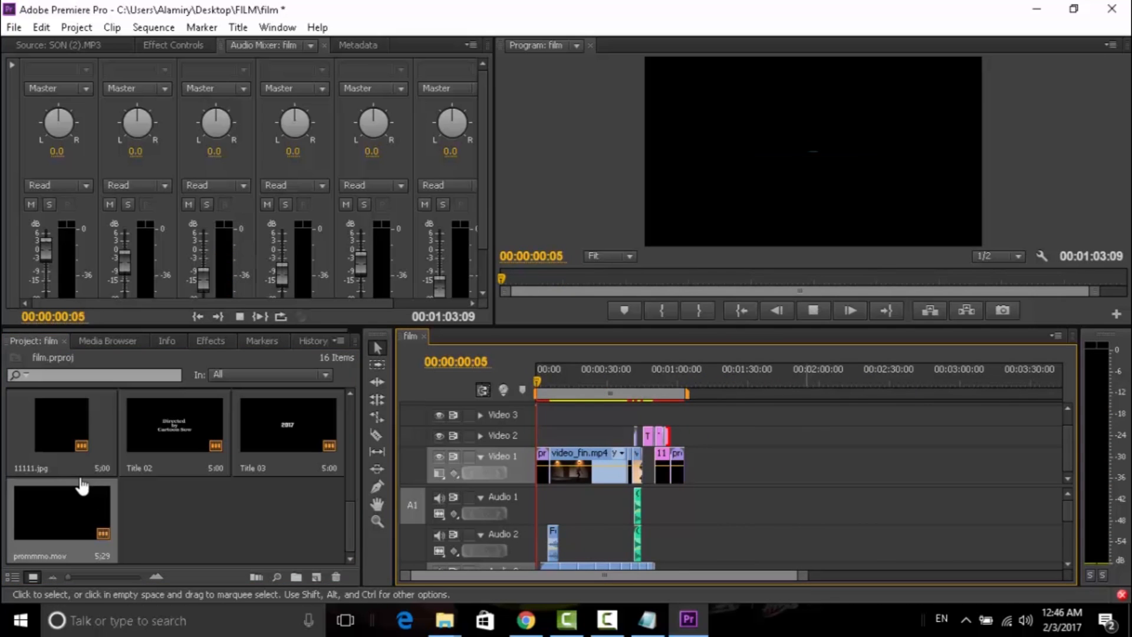
Step: Trim the end of prommmo.mov at the start of Video 1 to 00:00:03:10
key("space")
mouse_move(802, 576)
left_mouse_down()
mouse_move(516, 575)
mouse_move(525, 575)
left_mouse_up()
left_click(609, 381)
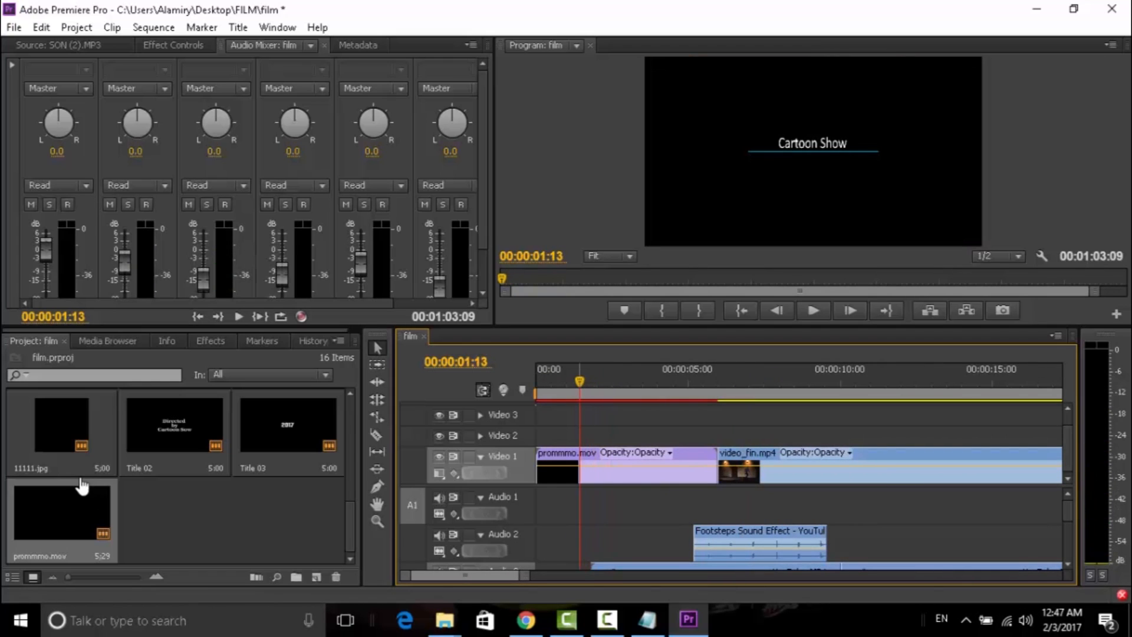
key("space")
key("space")
left_click_drag(716, 472, 637, 471)
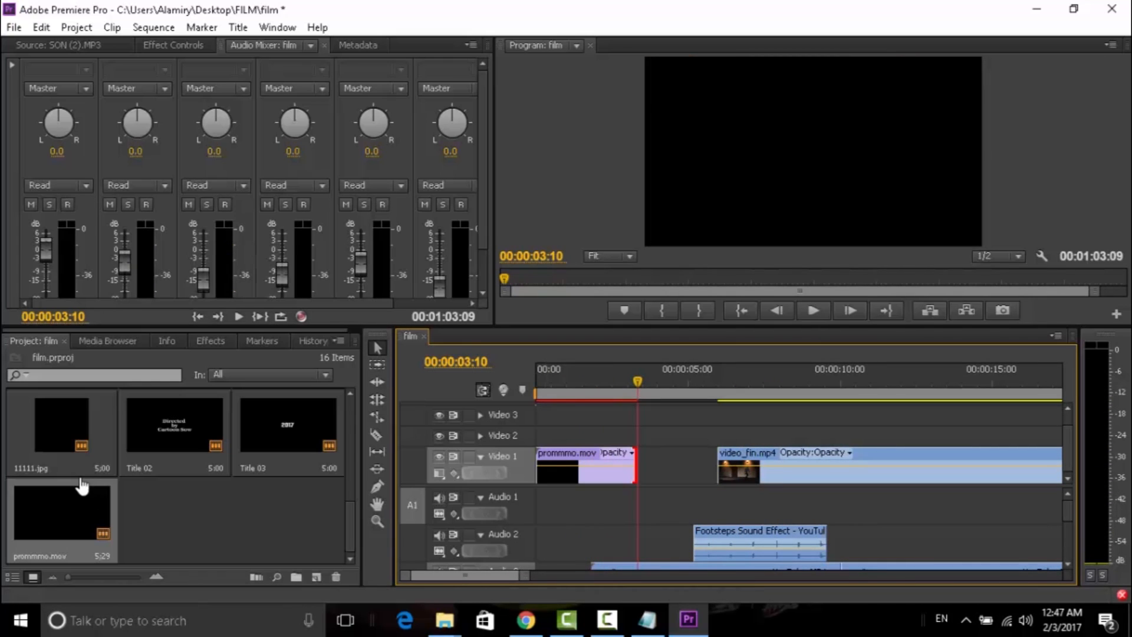
Step: Show the Effects list, play the film from the beginning and enlarge the Program monitor
left_click(211, 341)
left_click(538, 380)
key("space")
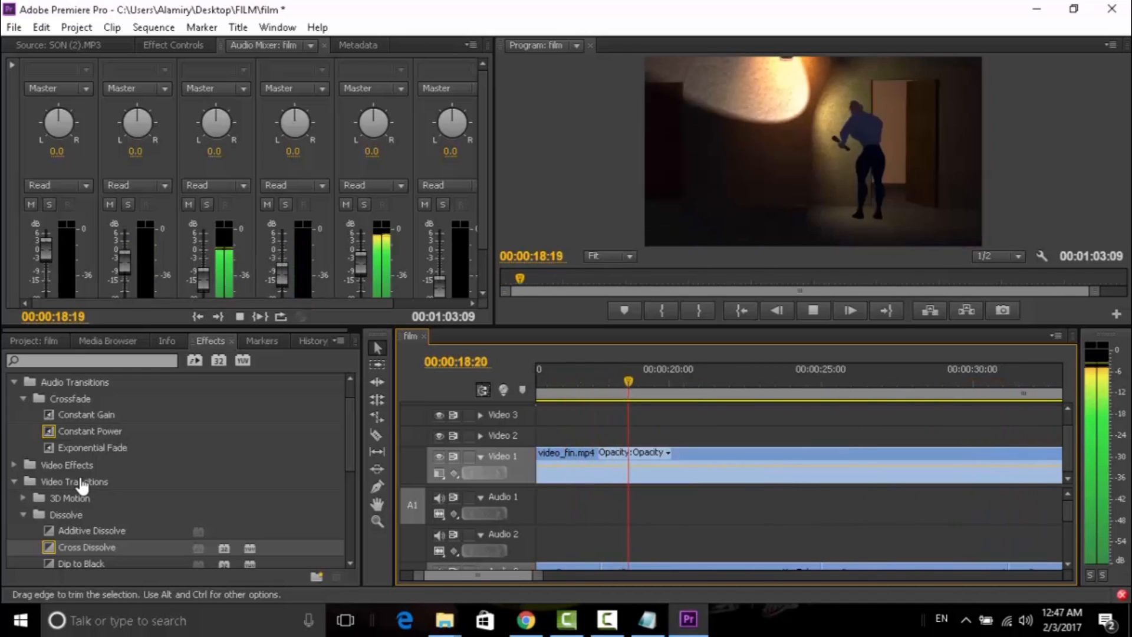
key("space")
left_click_drag(354, 327, 354, 426)
key("space")
key("space")
left_click_drag(361, 286, 361, 330)
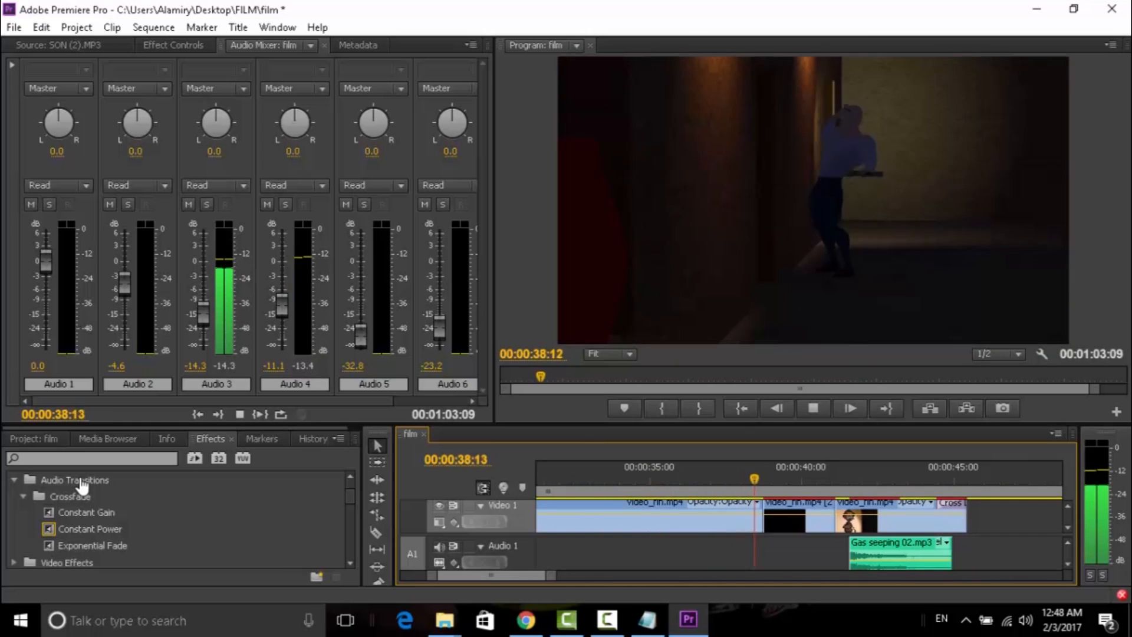
Step: Review the hallway scene up to 00:00:29:12 and save the project
key("space")
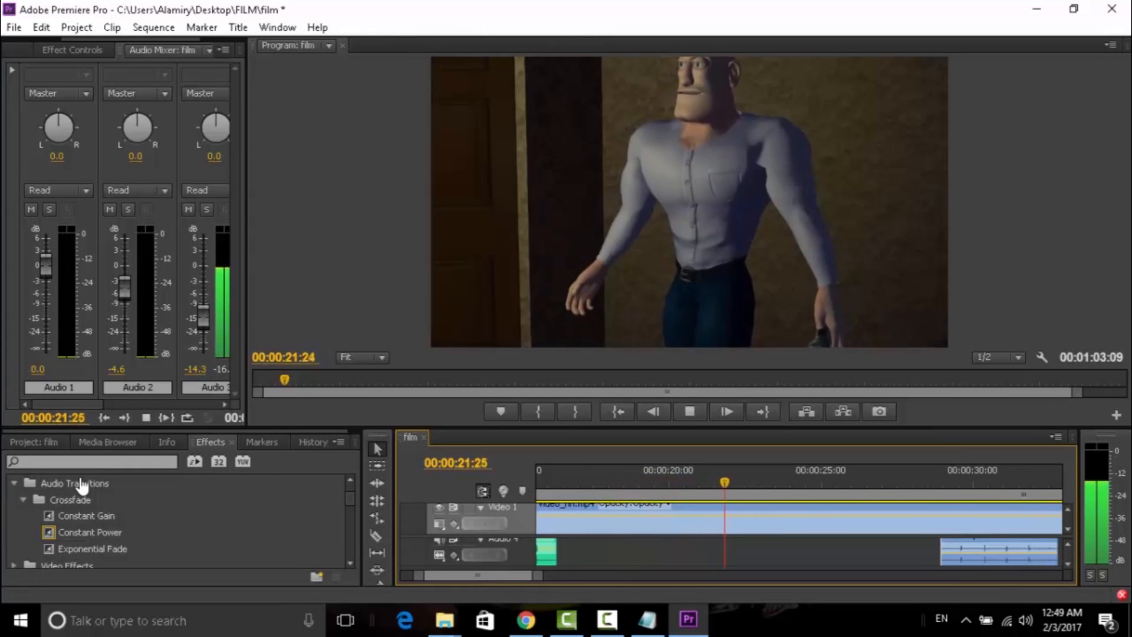
key("space")
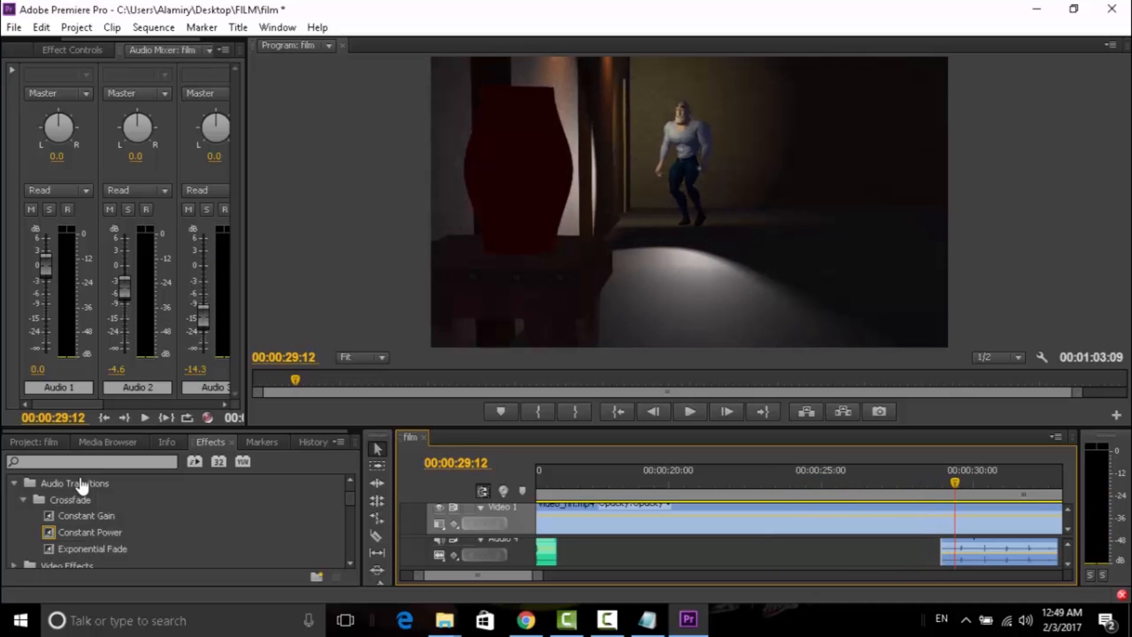
key("ctrl+s")
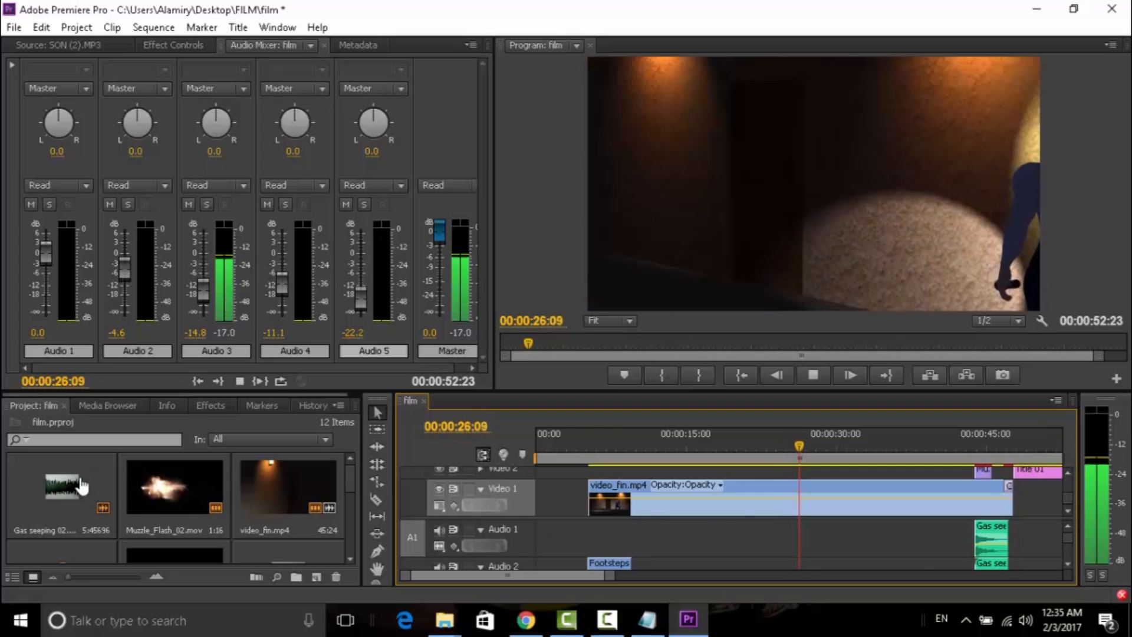
Step: Preview SON (2).MP3 as source audio and mark its In point at 00;00;01;12 and Out point at 00;00;04;17
double_click(81, 486)
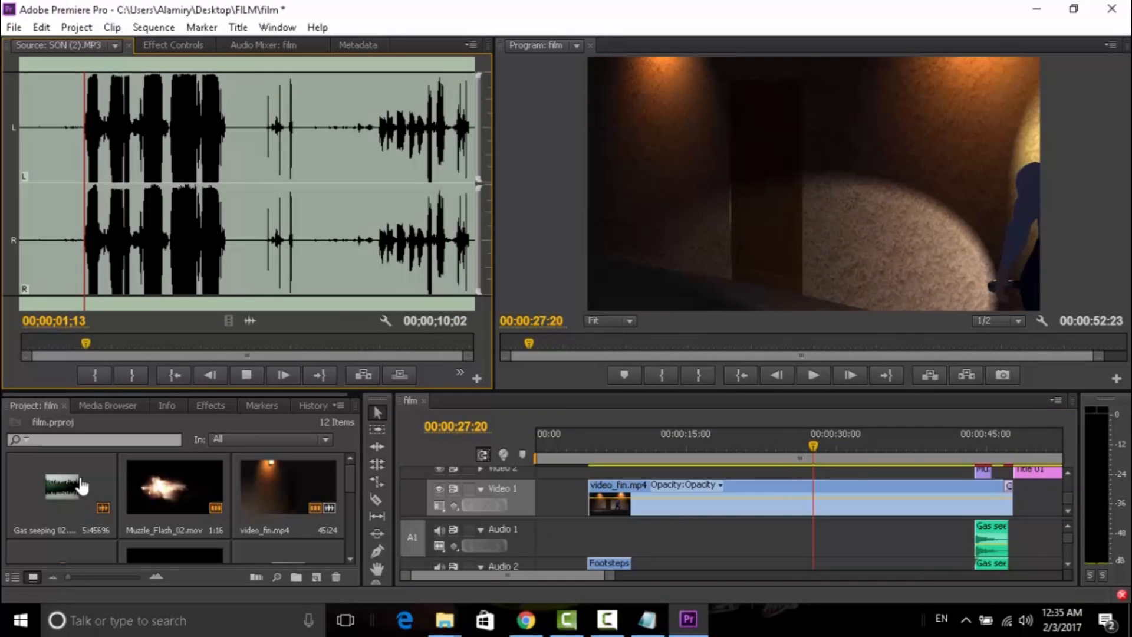
key("space")
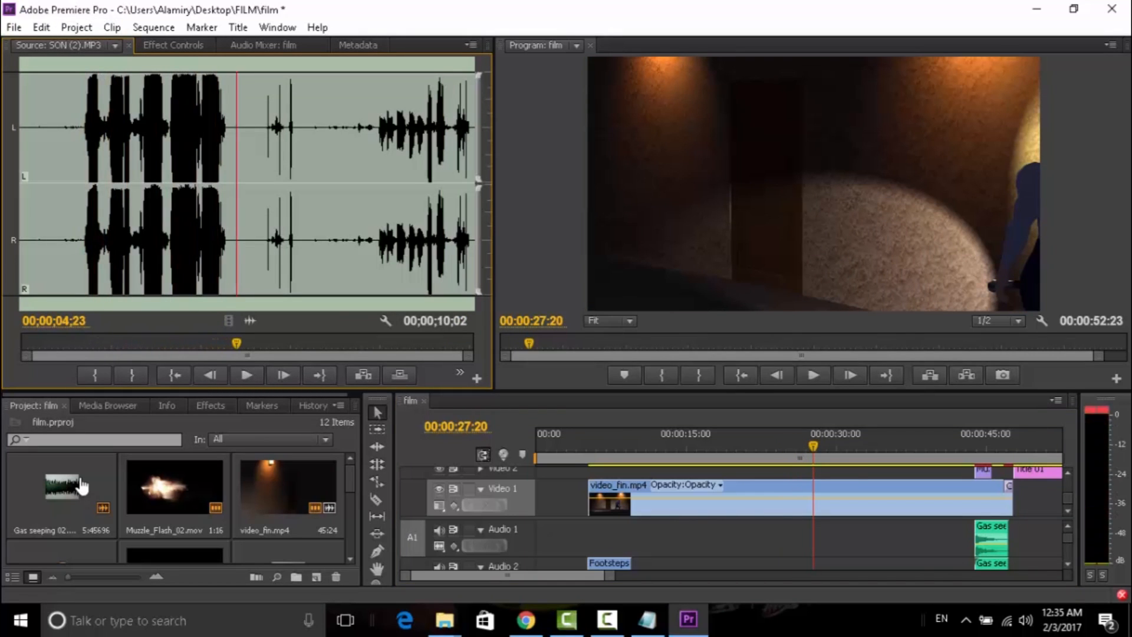
key("i")
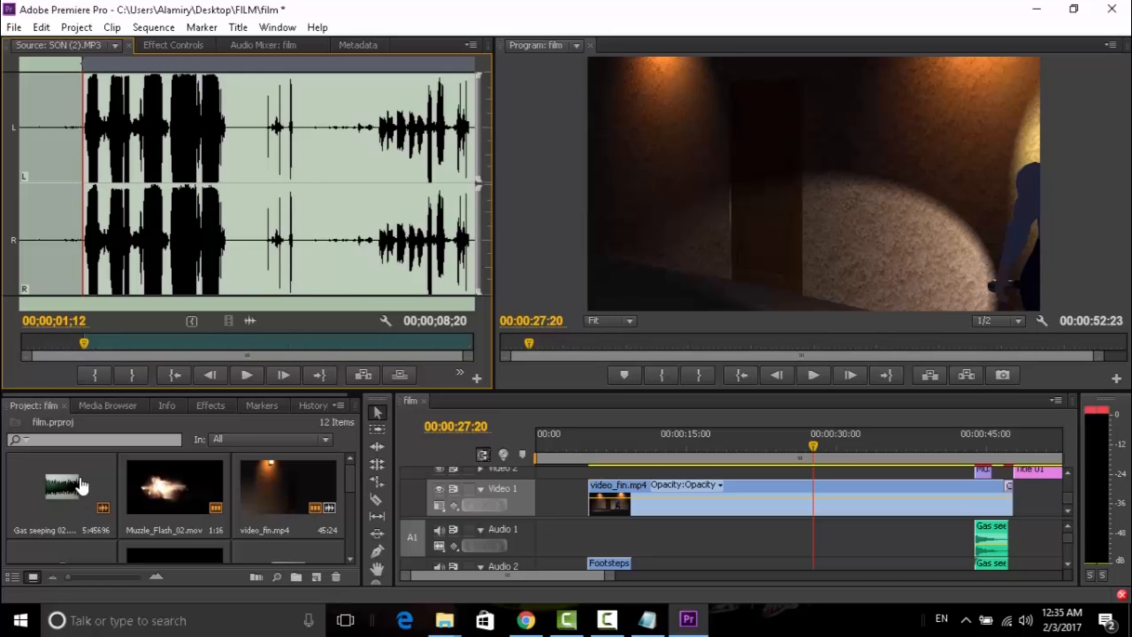
key("o")
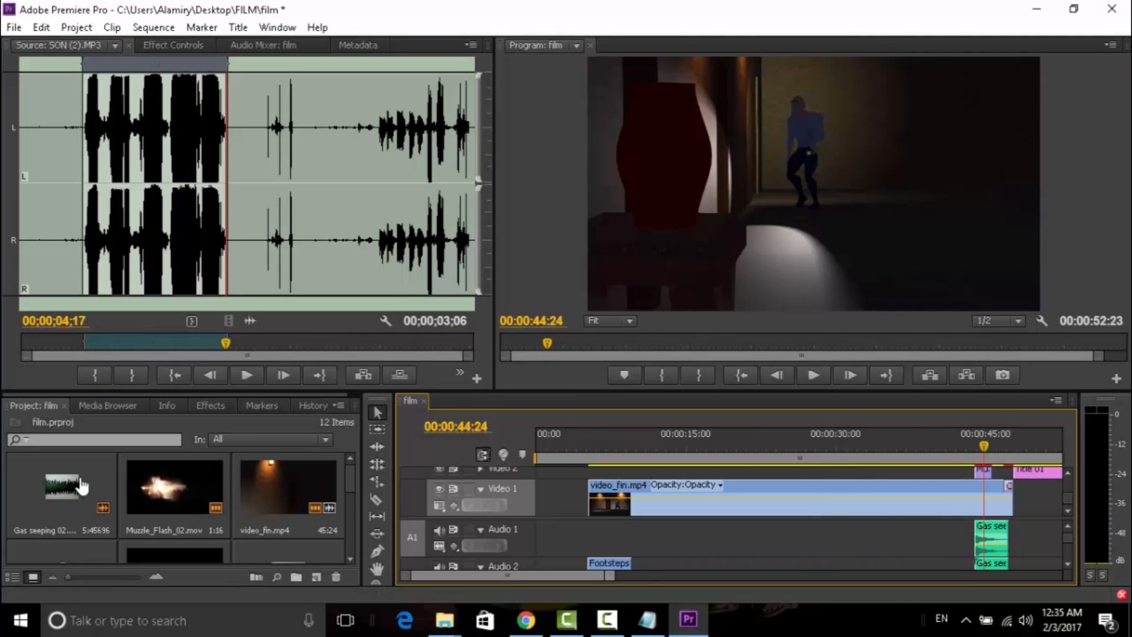
Step: Find 00:00:40:06 in the film and place the marked SON (2).MP3 excerpt there on a new audio track, Audio 6
key("backslash")
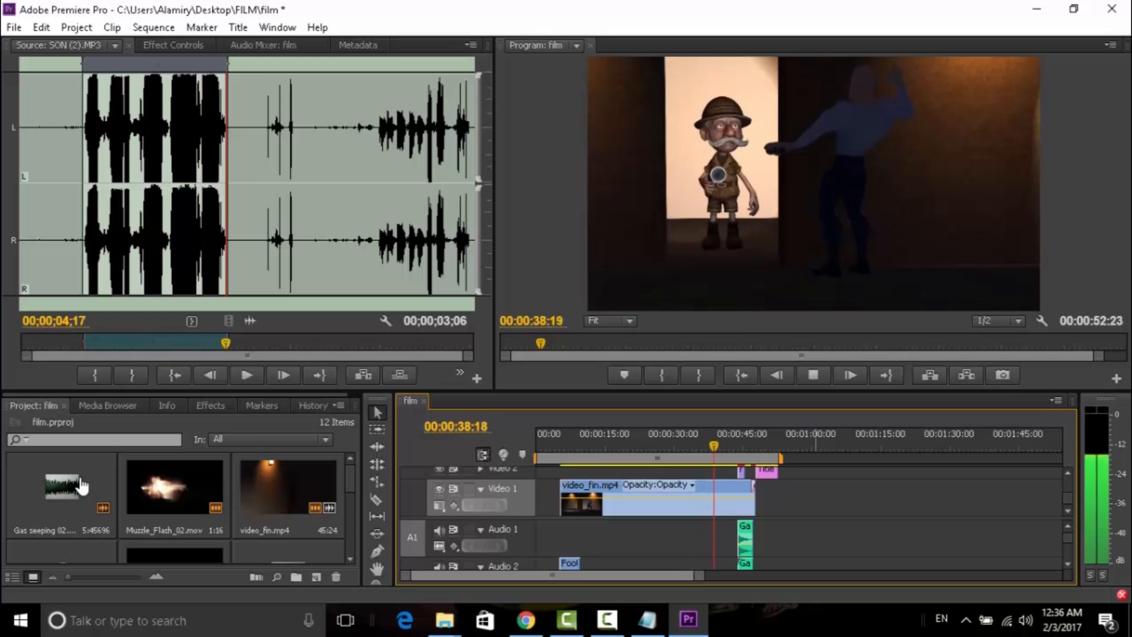
key("space")
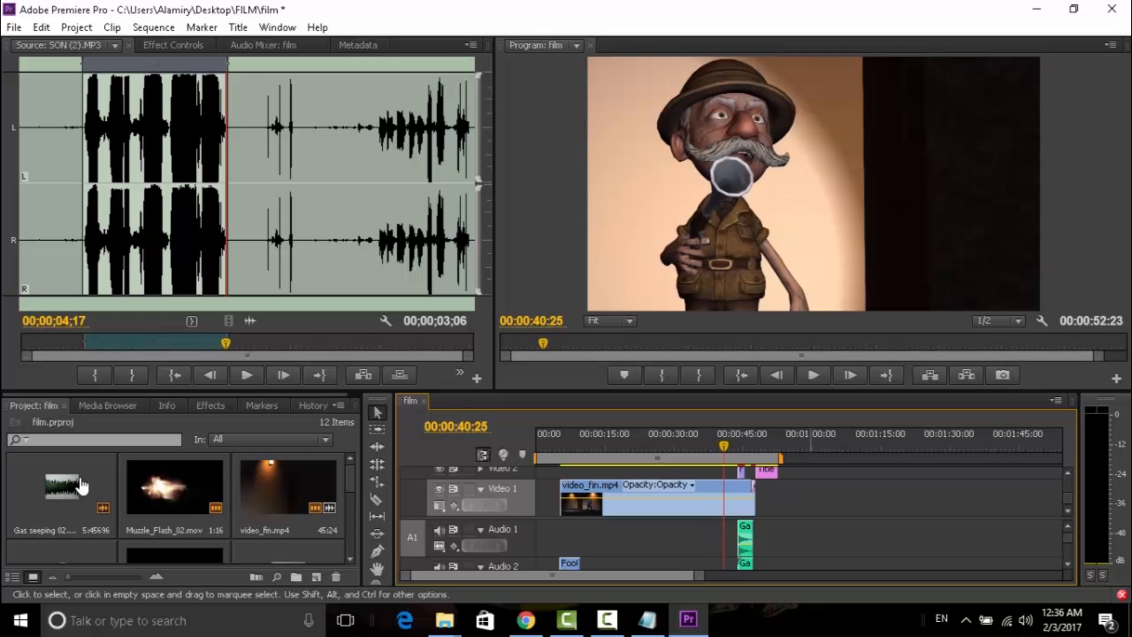
key("Left")
key("Left")
key("Left")
key("Left")
key("Left")
key("Left")
key("Left")
key("Left")
key("Left")
key("Left")
key("Left")
key("Left")
key("Left")
key("Left")
key("Left")
key("Left")
key("Left")
key("Left")
key("Left")
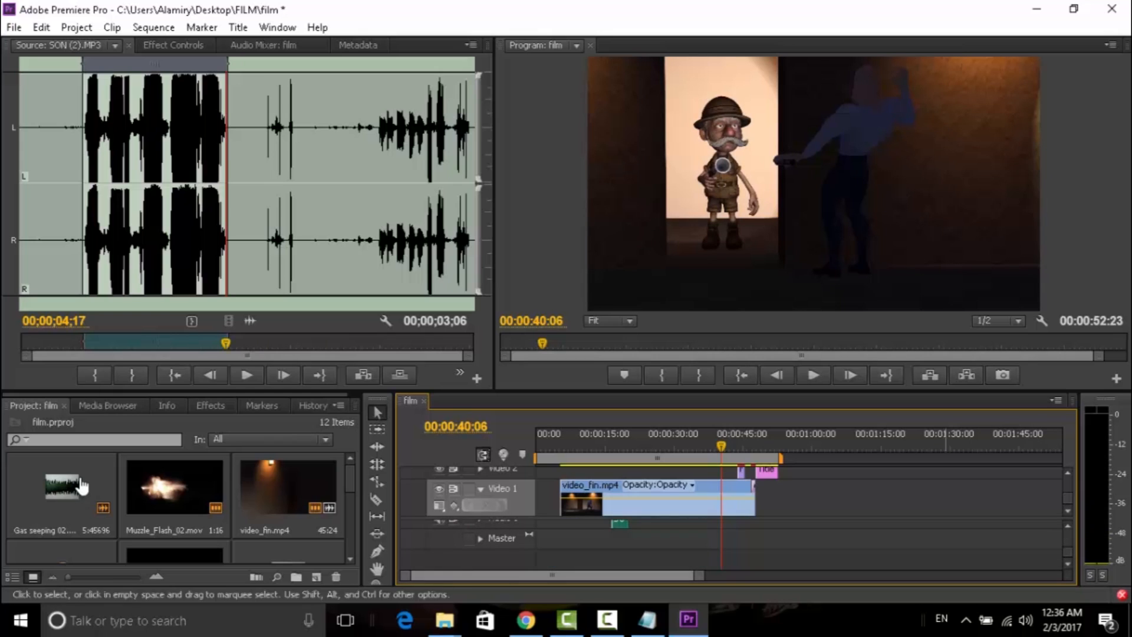
left_click_drag(250, 321, 731, 559)
scroll(81, 486, "down", 5)
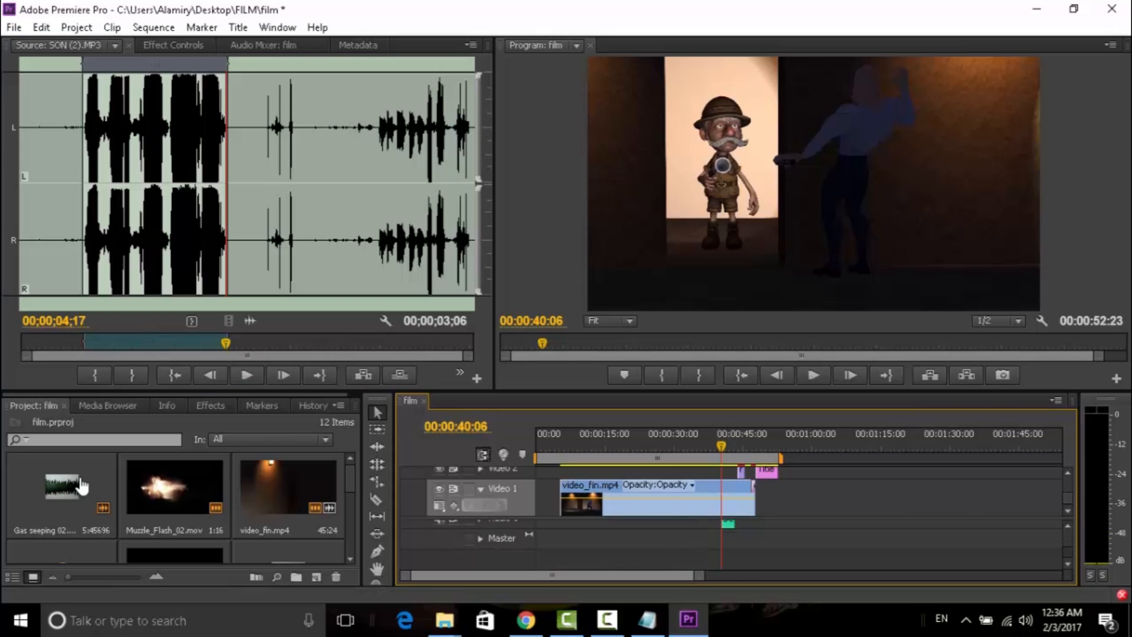
Step: Play the placed voice excerpt while lowering Audio 3 to -∞ and Audio 6 to -32.3 dB
key("space")
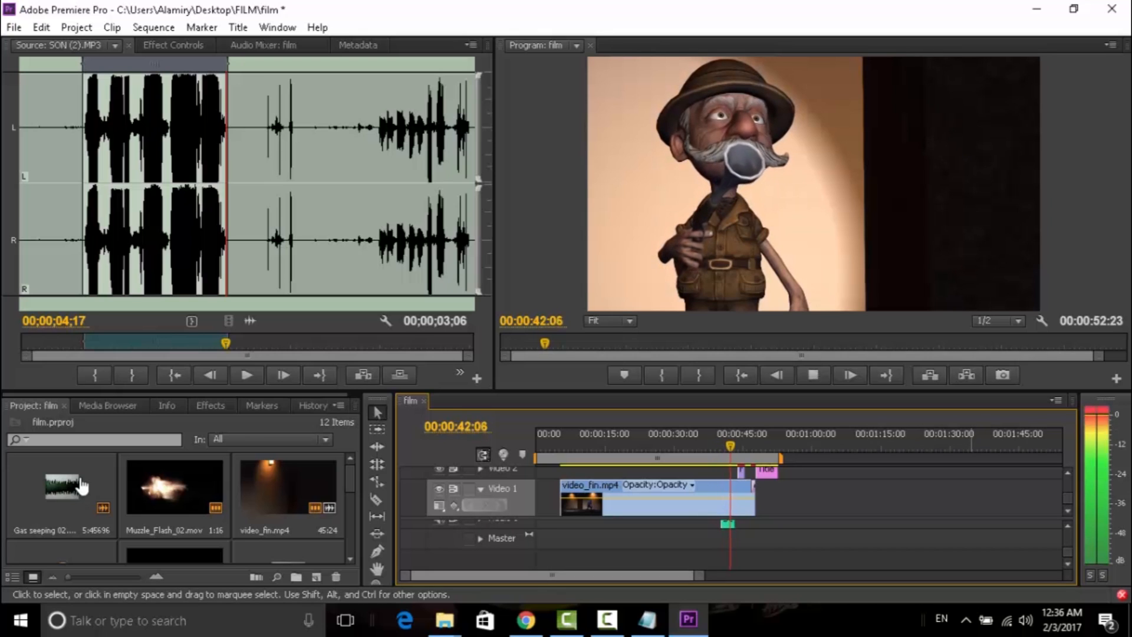
key("space")
key("Up")
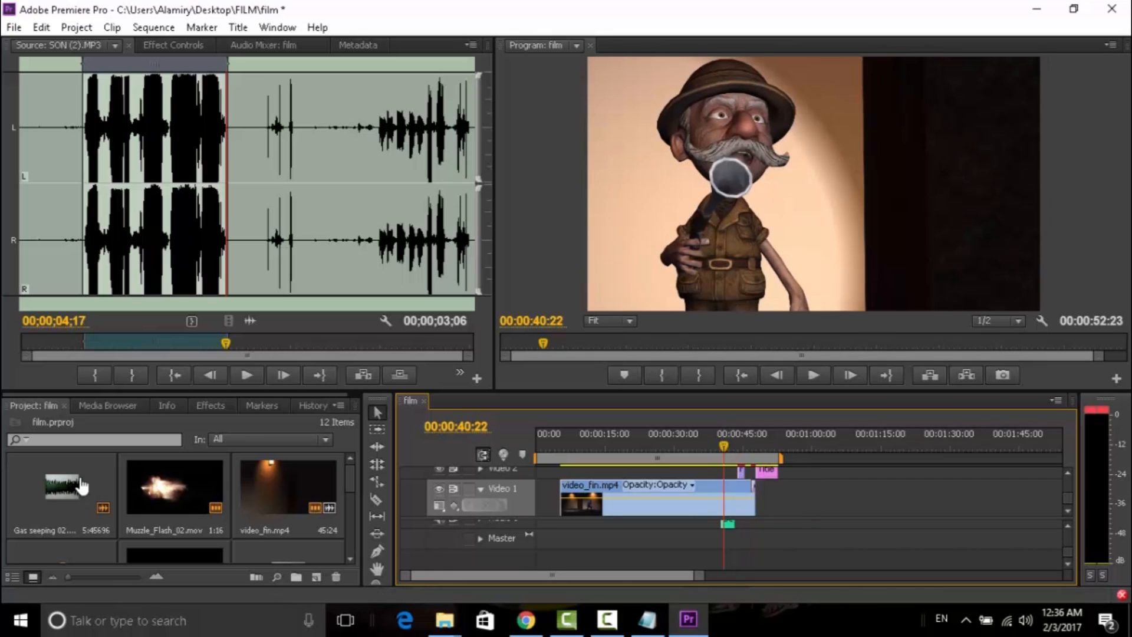
key("shift+6")
key("space")
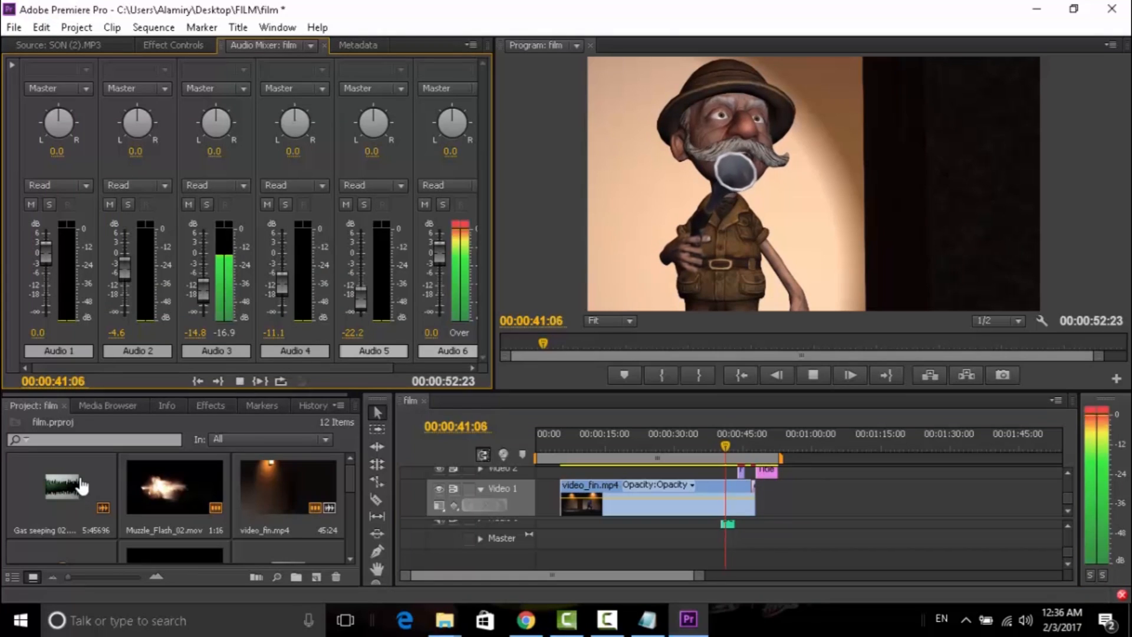
key("Up")
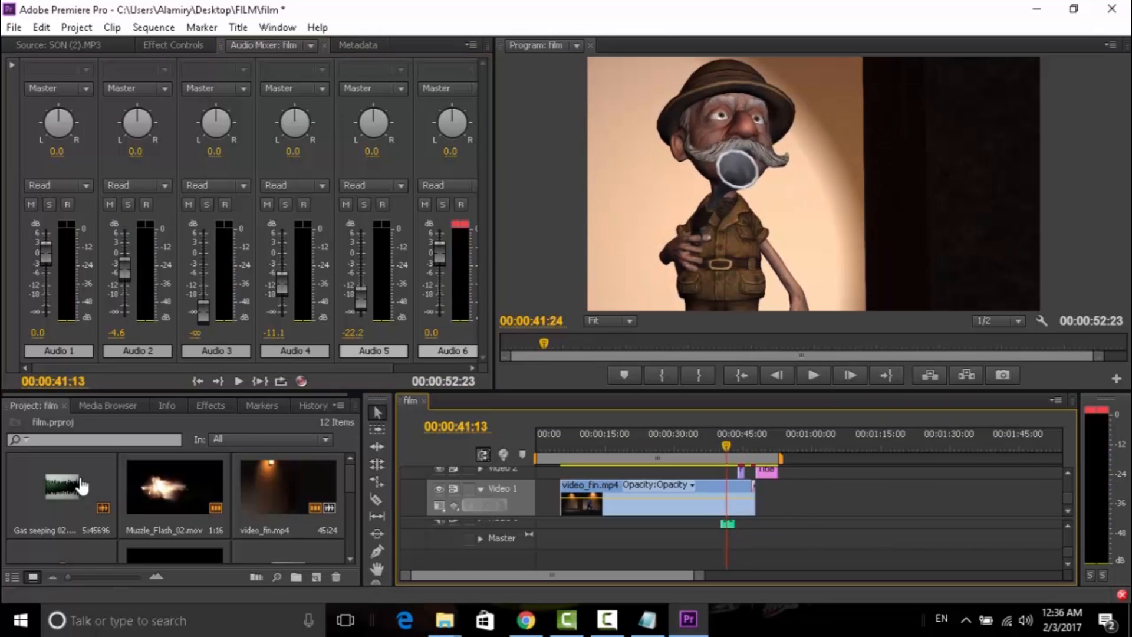
key("shift+6")
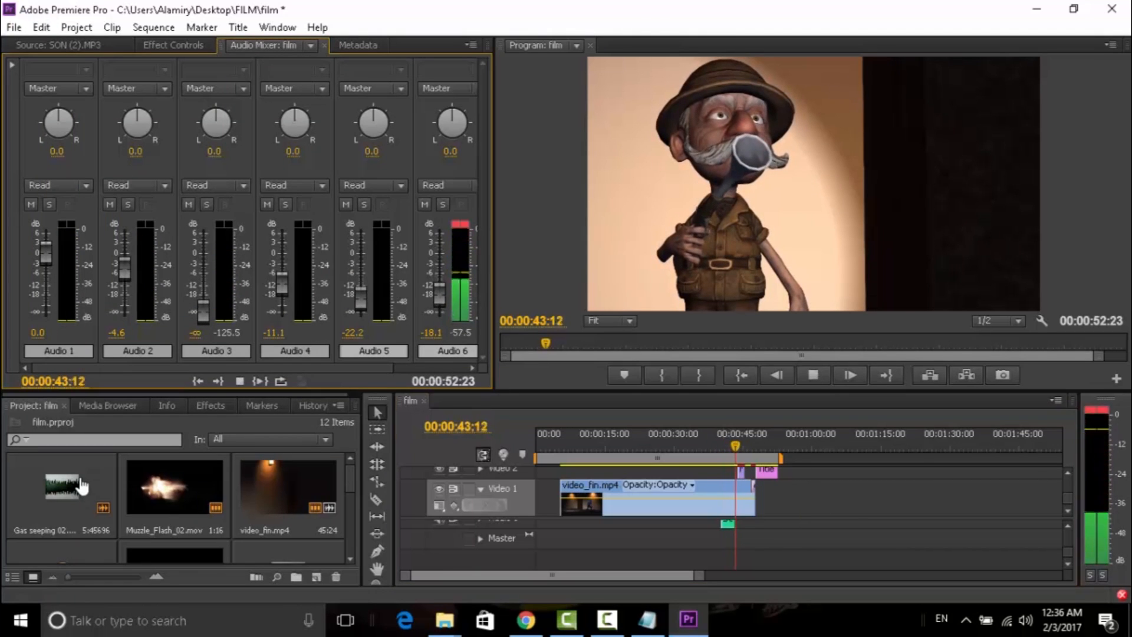
key("space")
key("Up")
key("space")
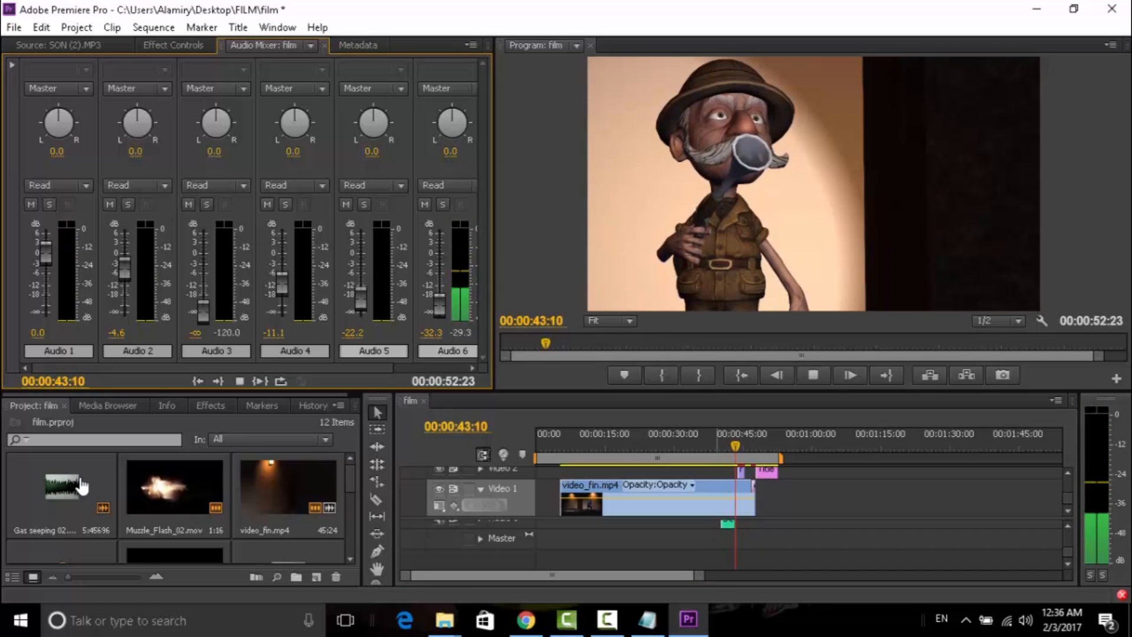
Step: Set the Audio 5 volume to -5.3 dB and the Audio 6 volume to -0.9 dB
mouse_move(81, 392)
left_mouse_down()
mouse_move(81, 291)
mouse_move(81, 403)
left_mouse_up()
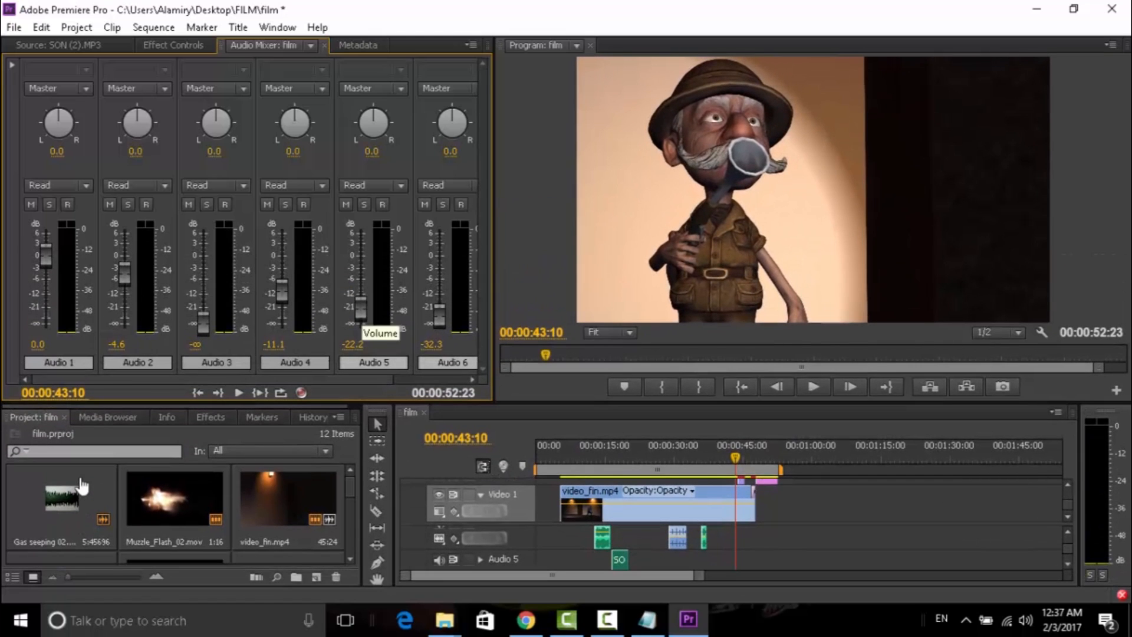
left_click(699, 457)
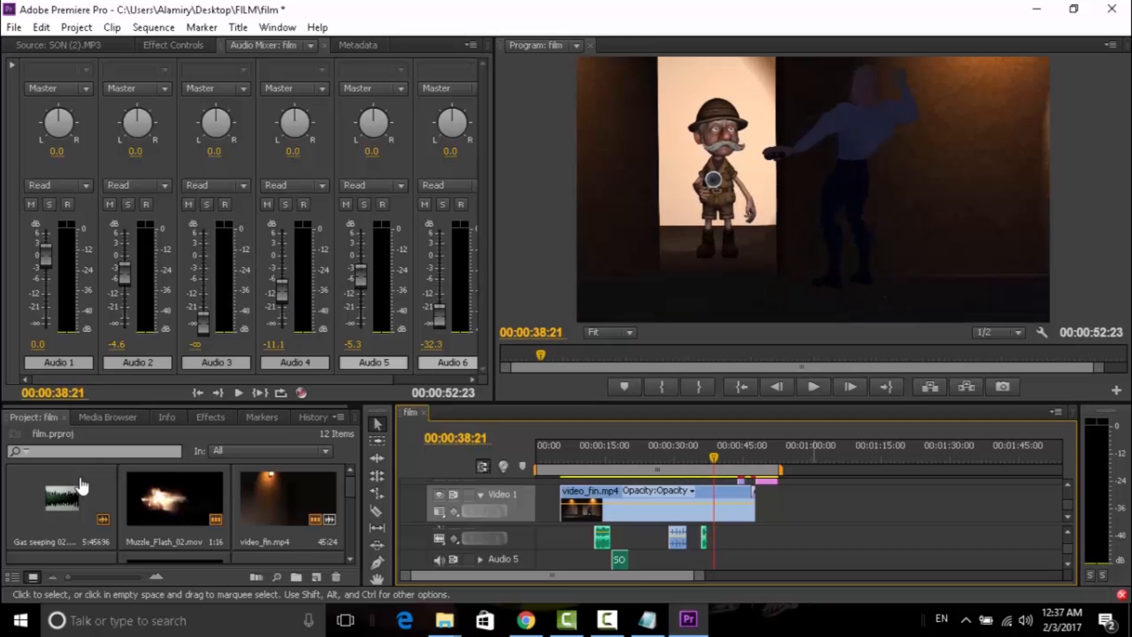
scroll(737, 549, "up", 3)
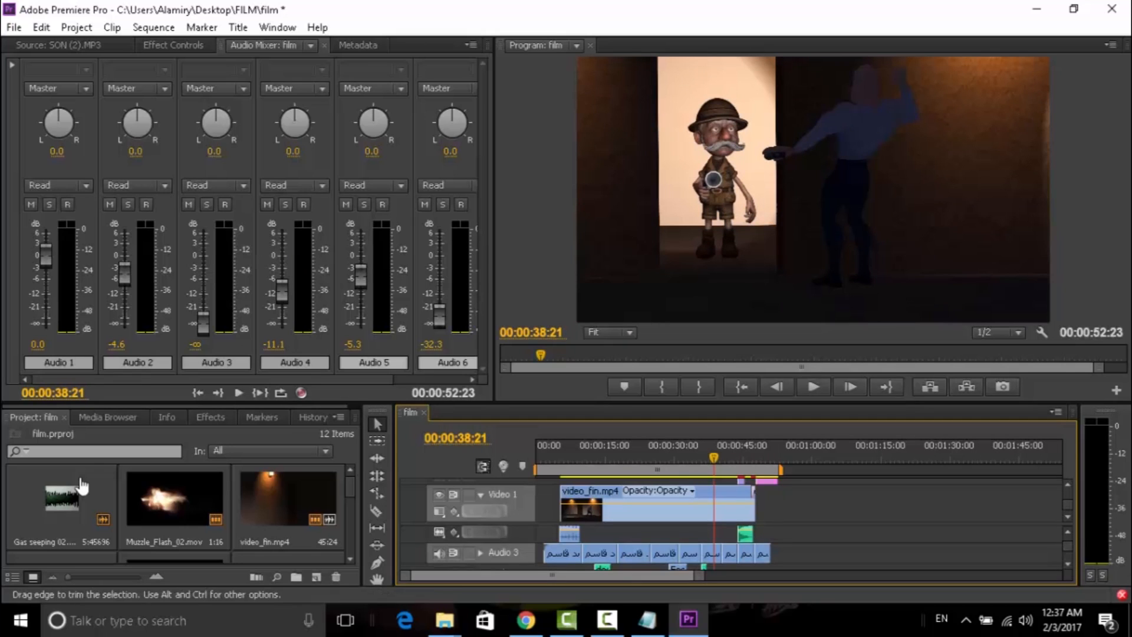
left_click(440, 316)
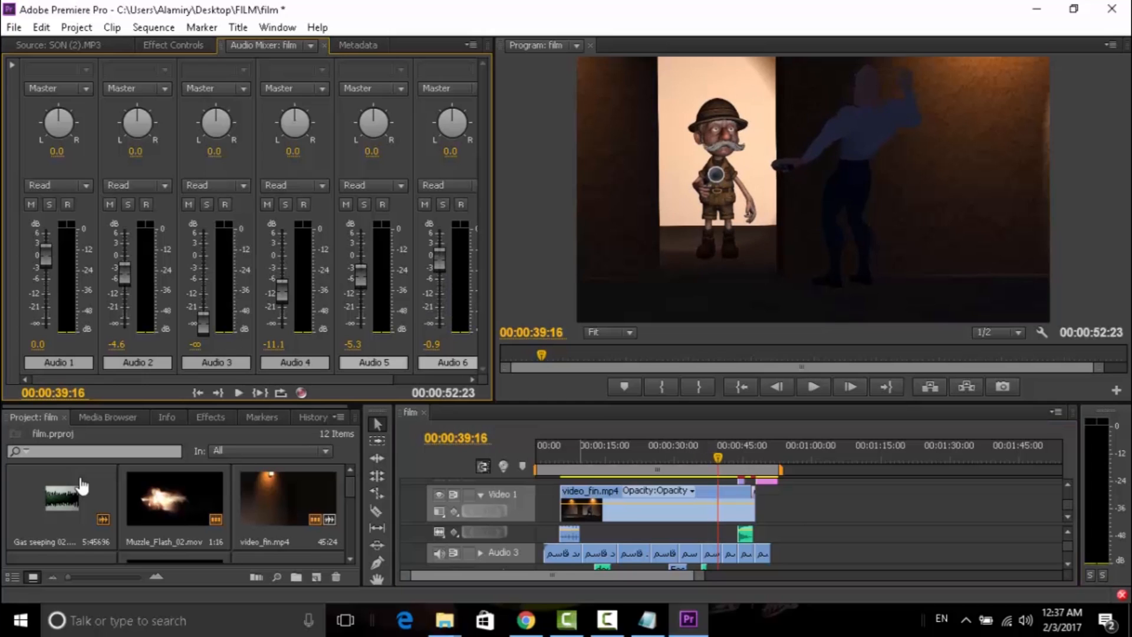
Step: Set Audio 3 to -14.3 dB and Audio 6 to -23.2 dB, and play the film from the beginning
key("space")
left_click_drag(724, 458, 706, 457)
key("space")
left_click_drag(203, 280, 203, 297)
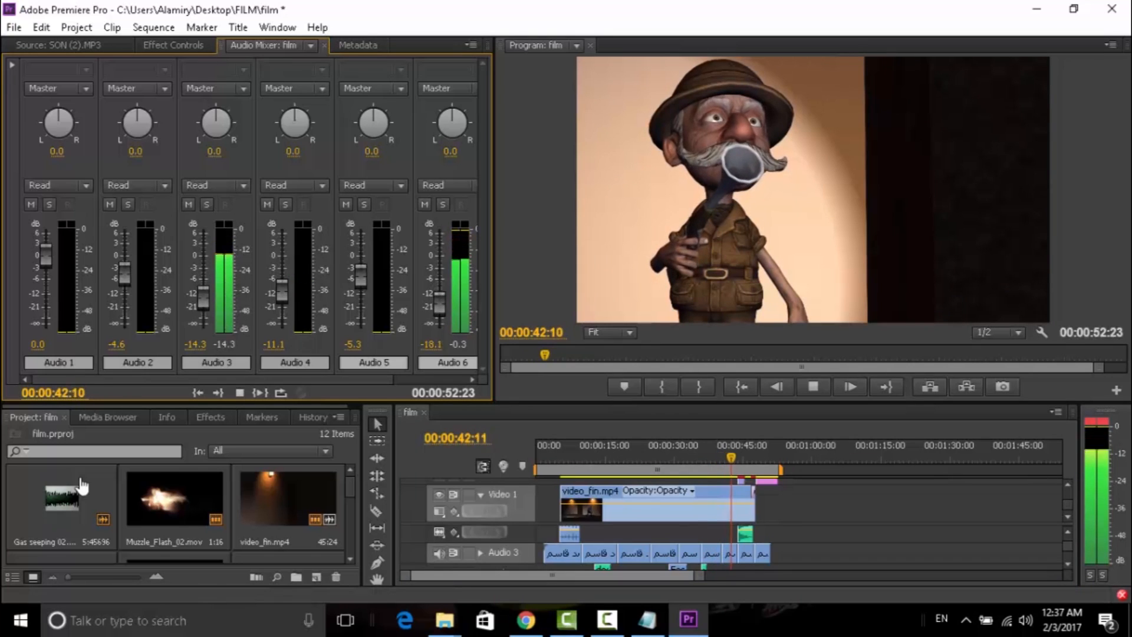
key("space")
left_click_drag(745, 457, 536, 457)
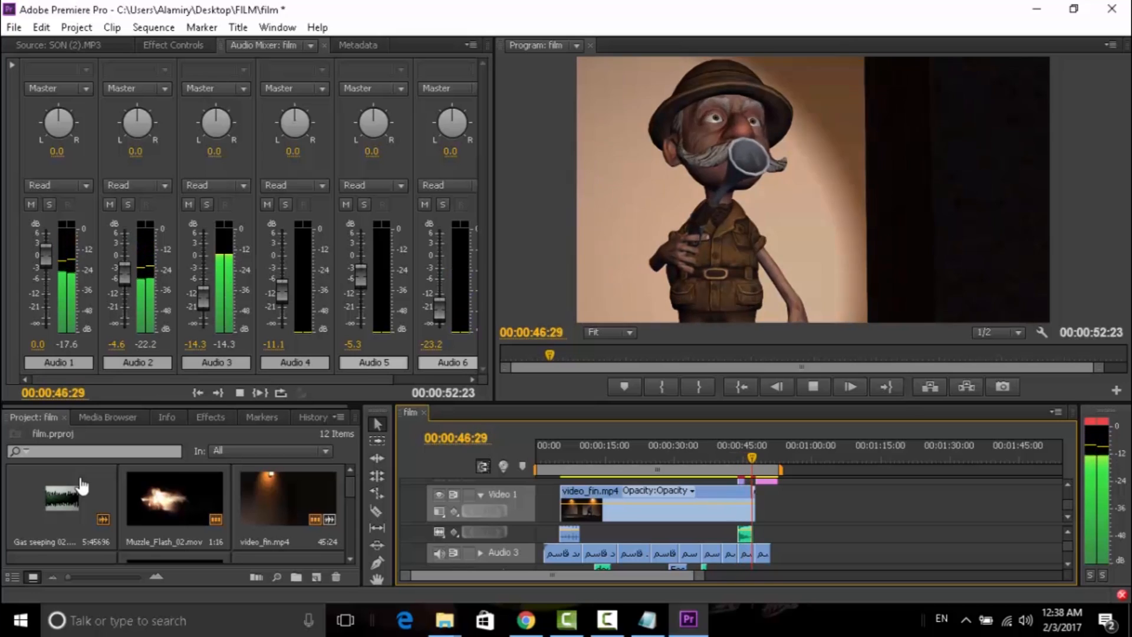
key("space")
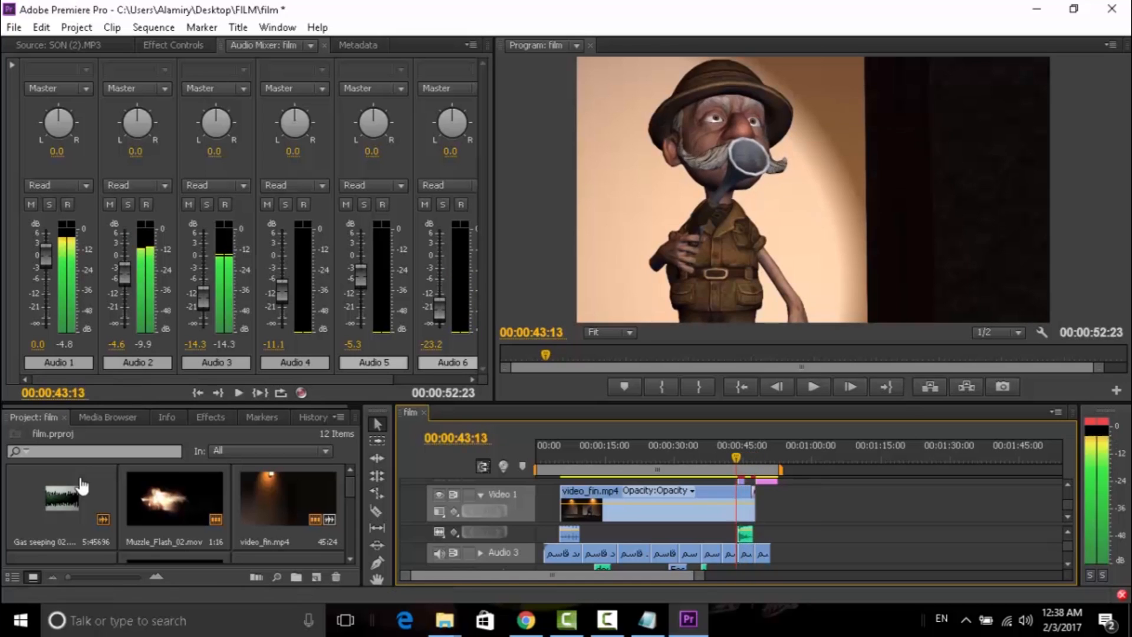
Step: Split video_fin.mp4 on Video 1 at about 00:00:38:22 and again at 00:00:43:13 with the Razor tool
key("space")
key("=")
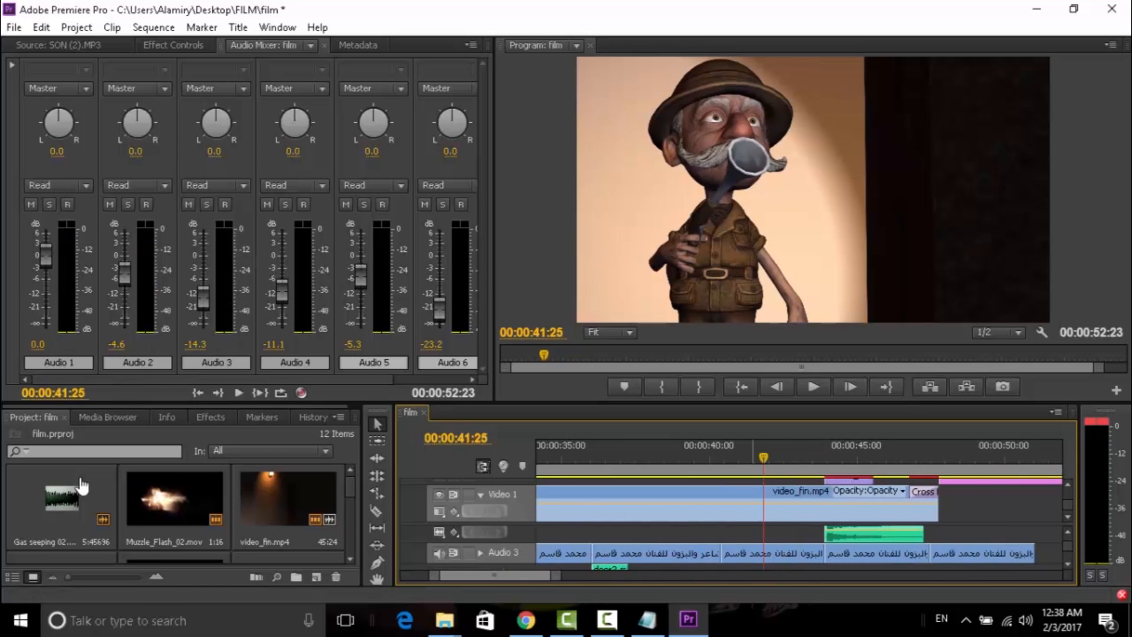
key("space")
key("space")
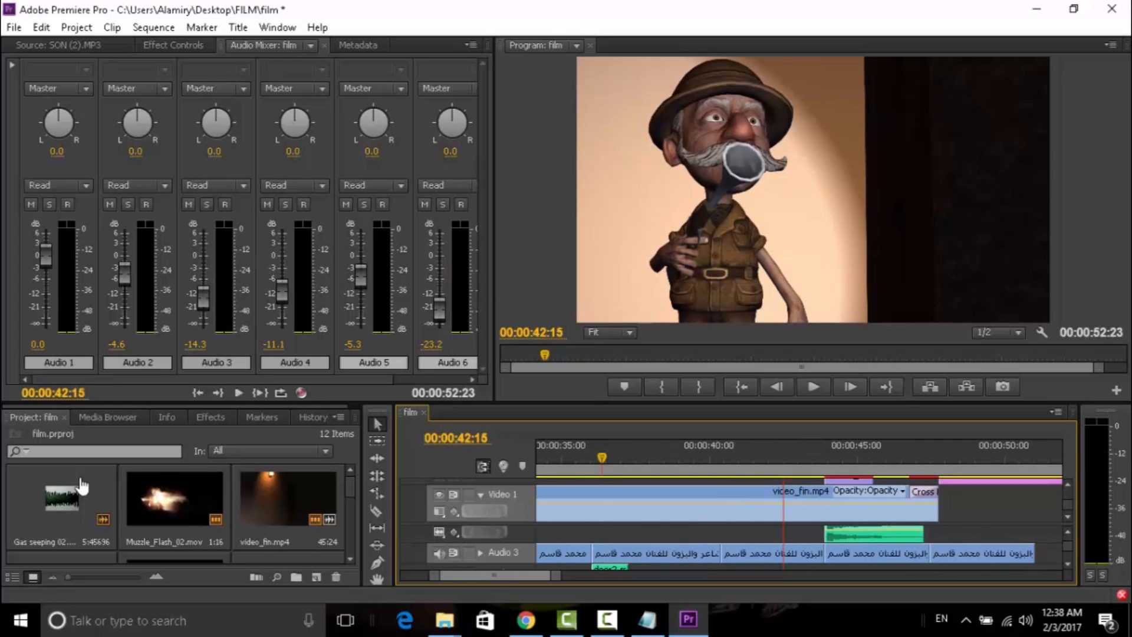
key("space")
key("space")
left_click(377, 511)
left_click(674, 502)
key("space")
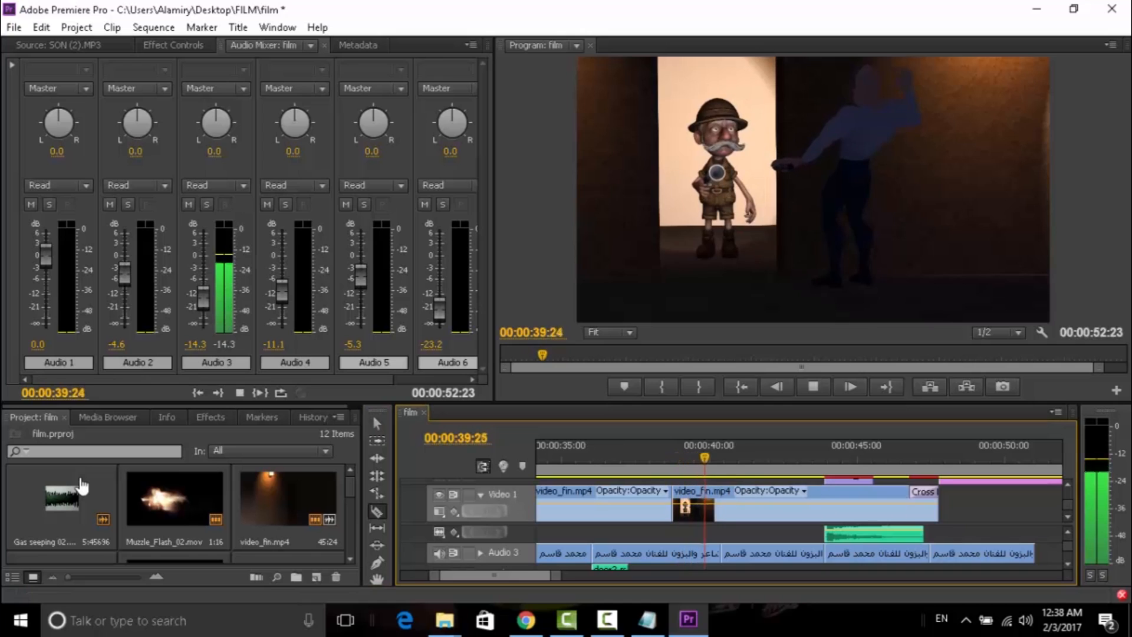
key("space")
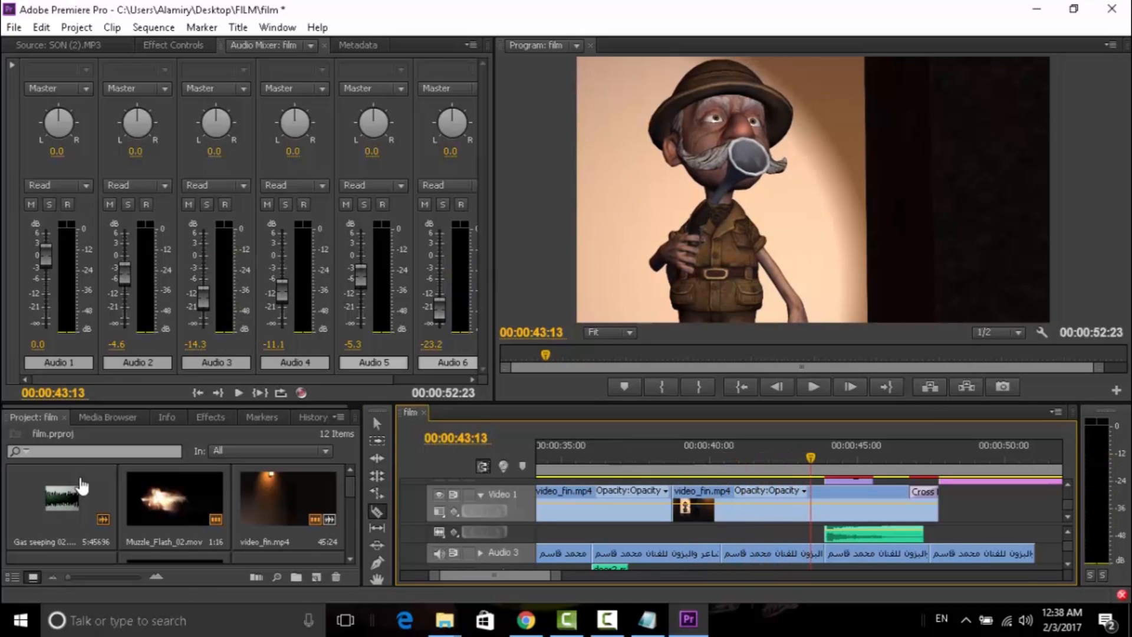
left_click(377, 424)
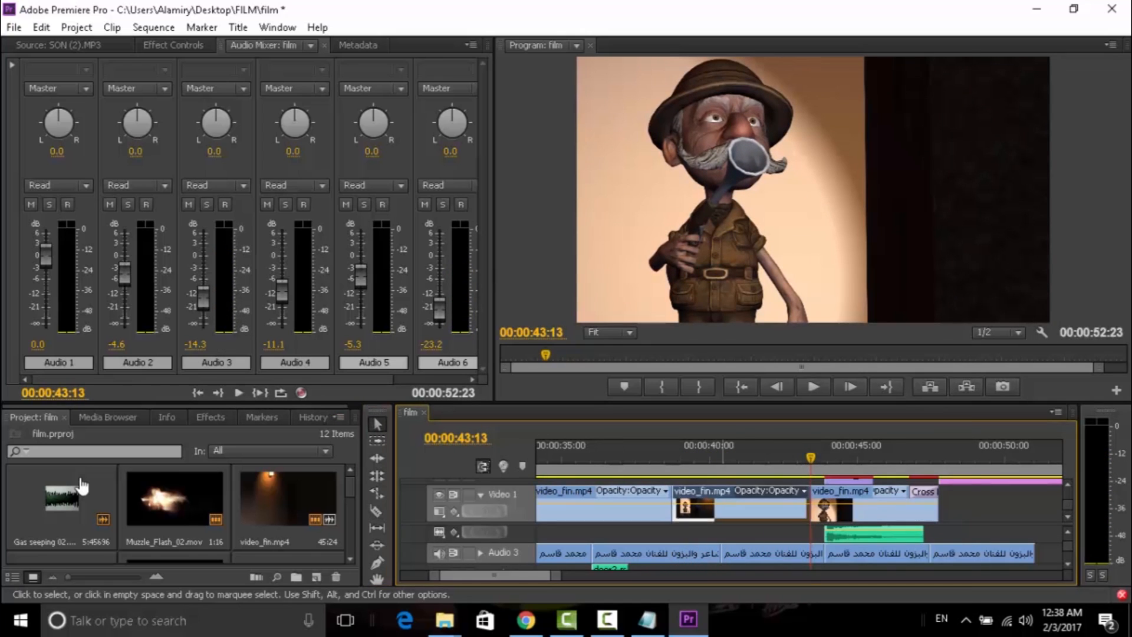
Step: Set the speed of the middle video_fin.mp4 piece on Video 1 to 70% and play it
right_click(724, 507)
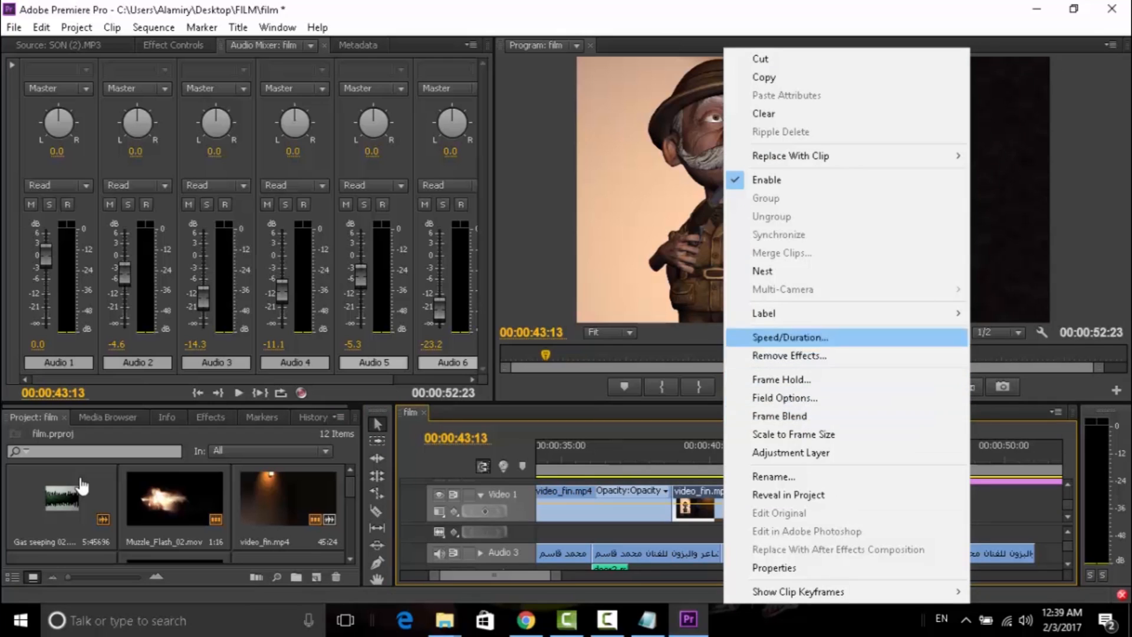
left_click(790, 337)
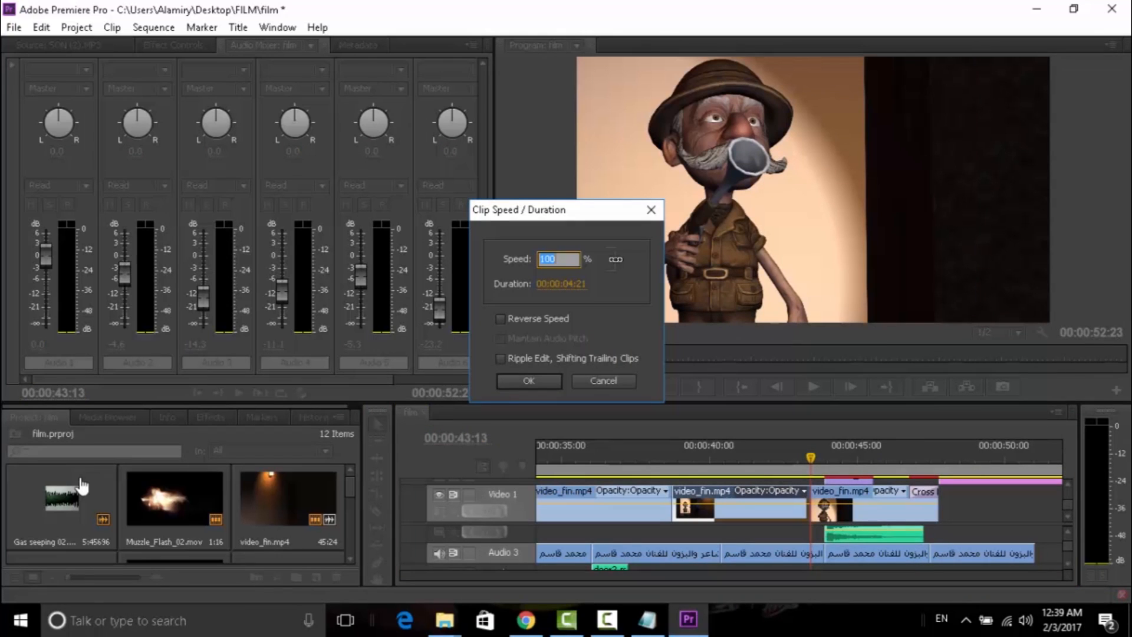
key("Return")
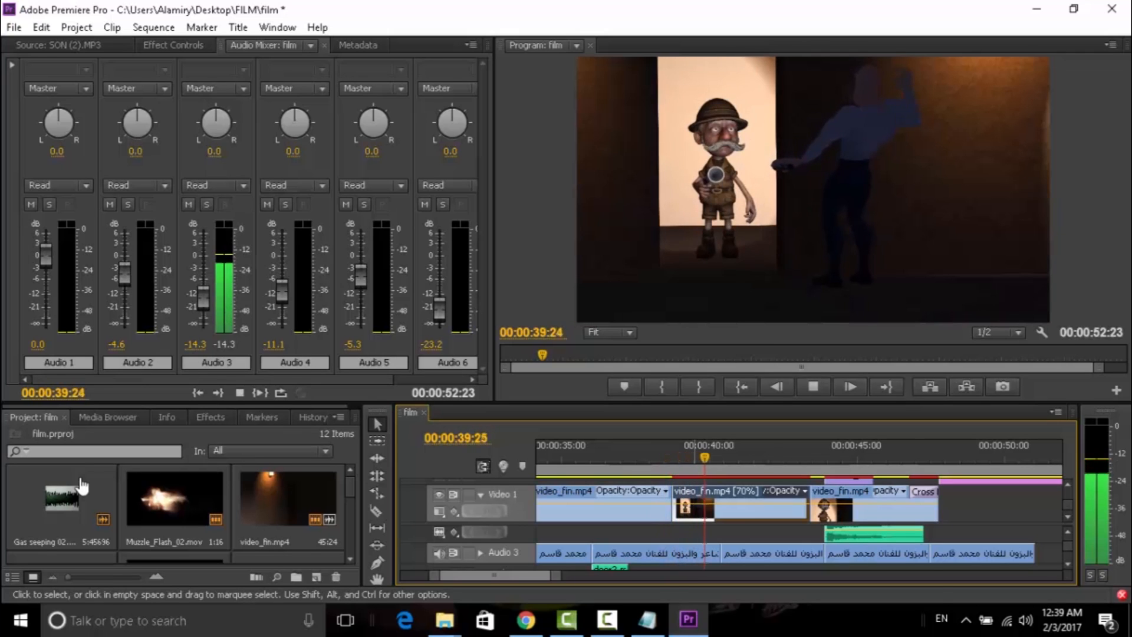
key("space")
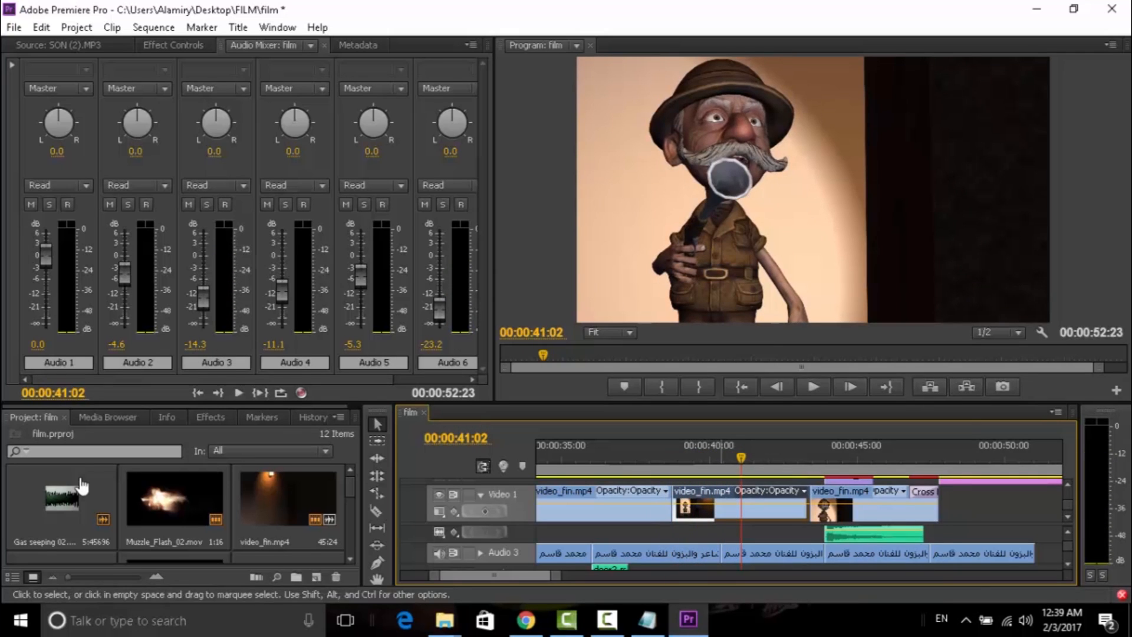
Step: Speed up the middle video_fin.mp4 piece so it ends at about 00:00:41:02, and play from about 00:00:38:08
right_click(721, 503)
left_click(787, 338)
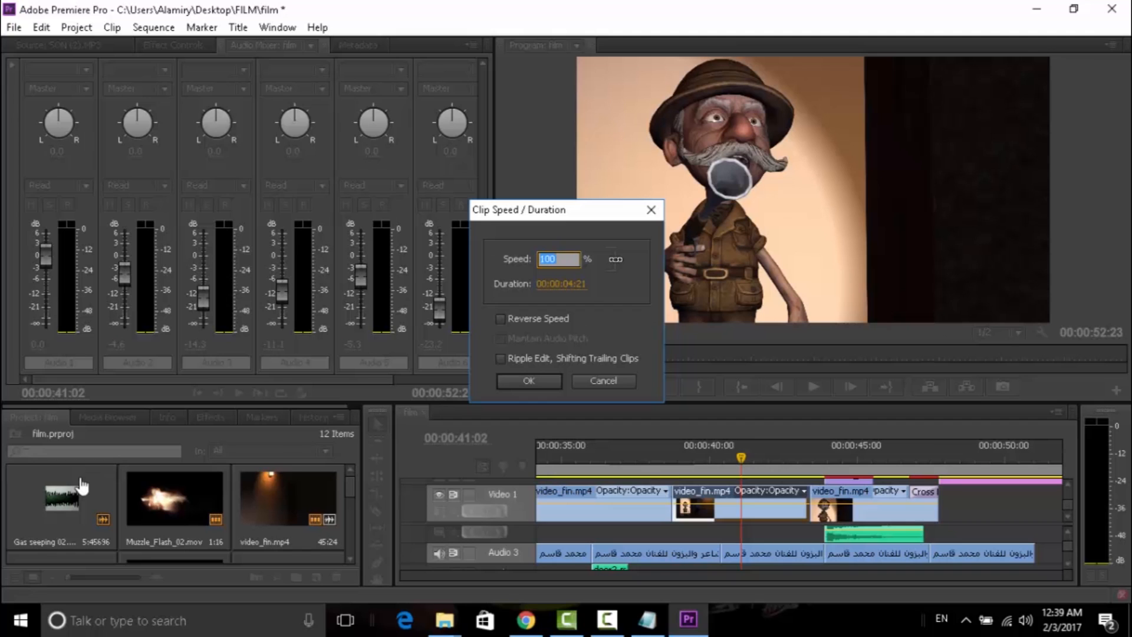
key("Return")
left_click(660, 457)
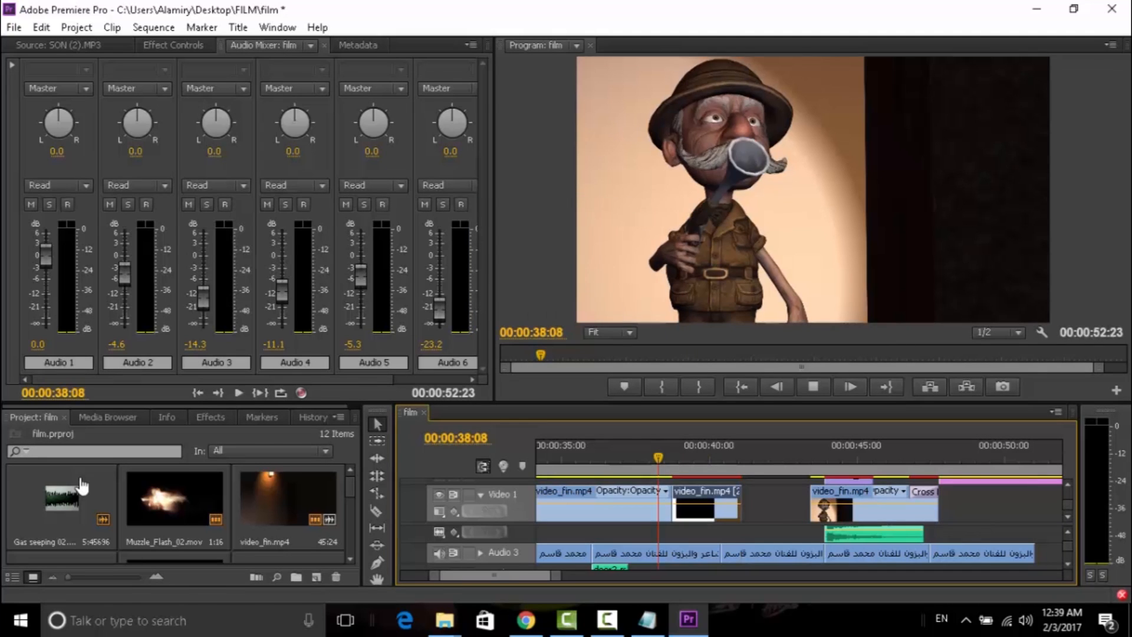
key("space")
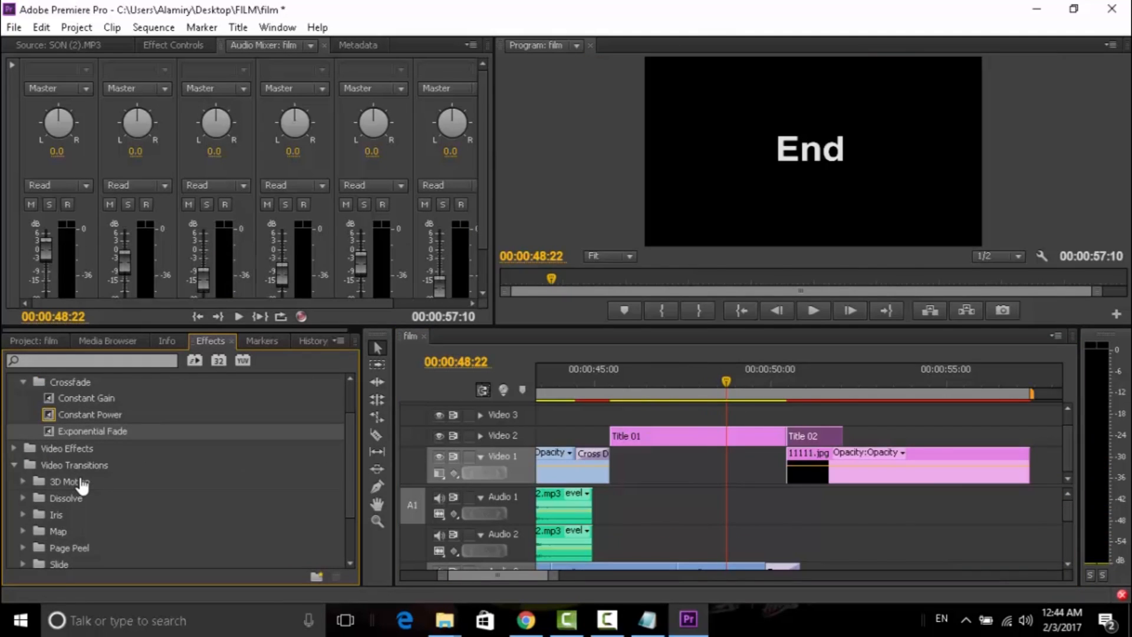
Step: Apply a Cross Dissolve between Title 01 and Title 02, extend Title 02 to 00:00:54:02 and play the transition
left_click(14, 515)
left_click(23, 548)
scroll(82, 530, "down", 1)
left_click_drag(87, 547, 787, 437)
left_click_drag(842, 436, 914, 436)
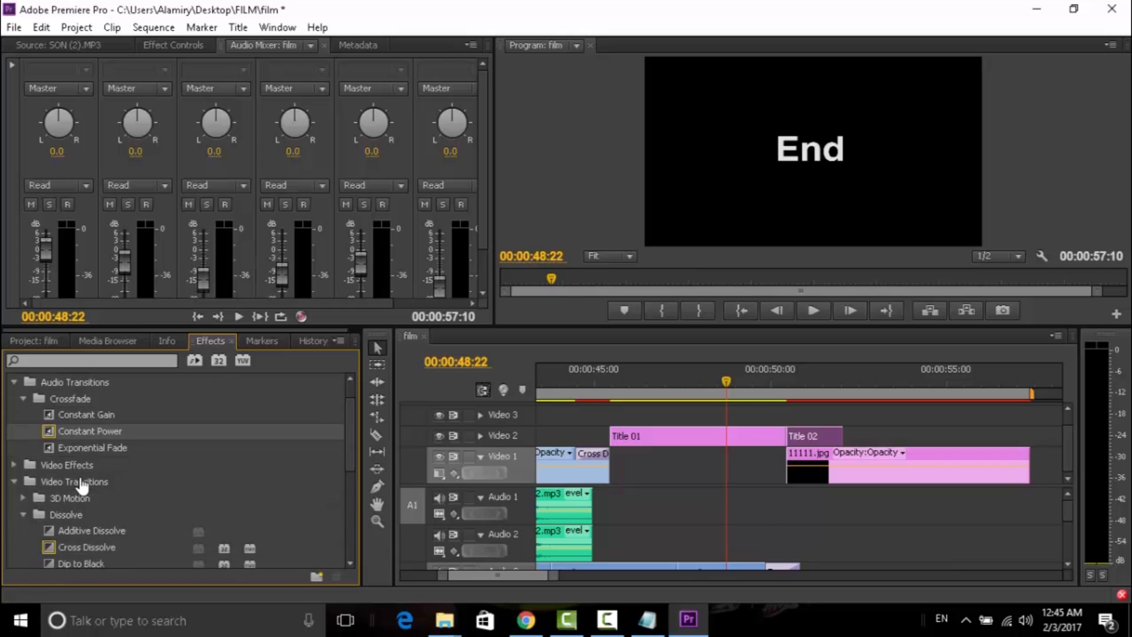
key("space")
key("space")
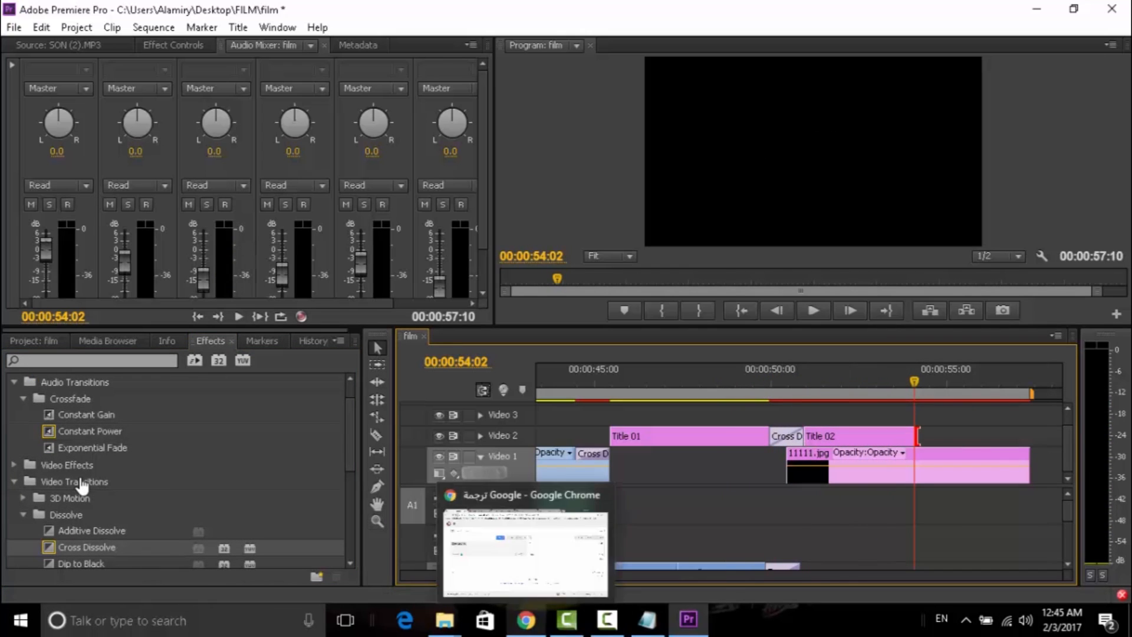
Step: Create a 1920 x 1080 still title named Title 03 and enter 2017 as its text
left_click(238, 27)
mouse_move(272, 47)
left_click(496, 64)
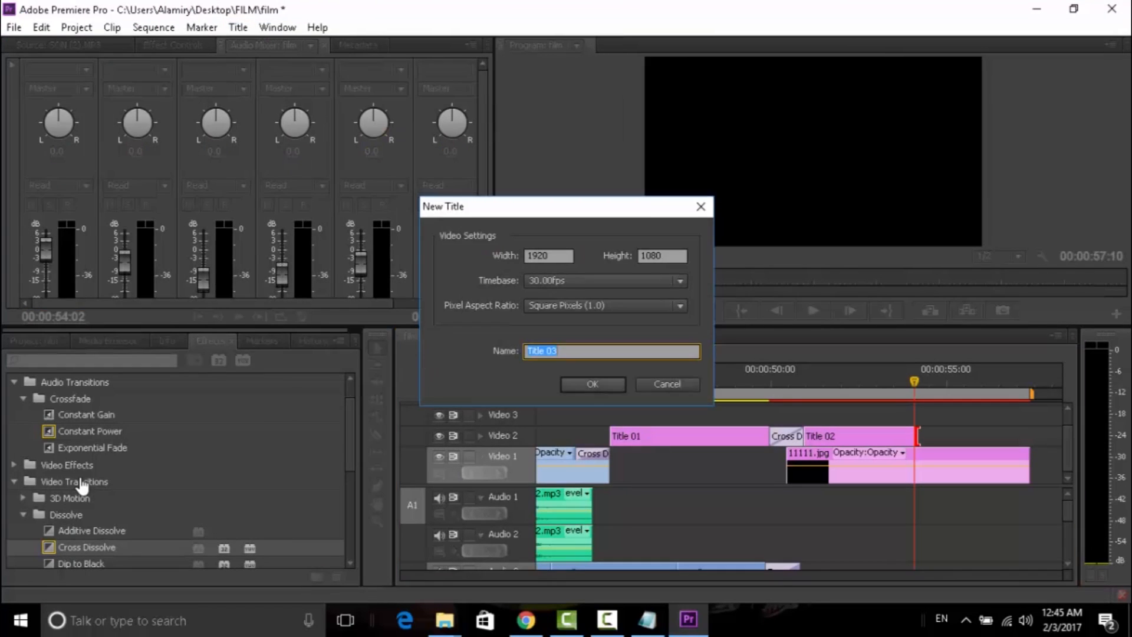
left_click(594, 384)
left_click(292, 308)
type("□□□□")
key("ctrl+a")
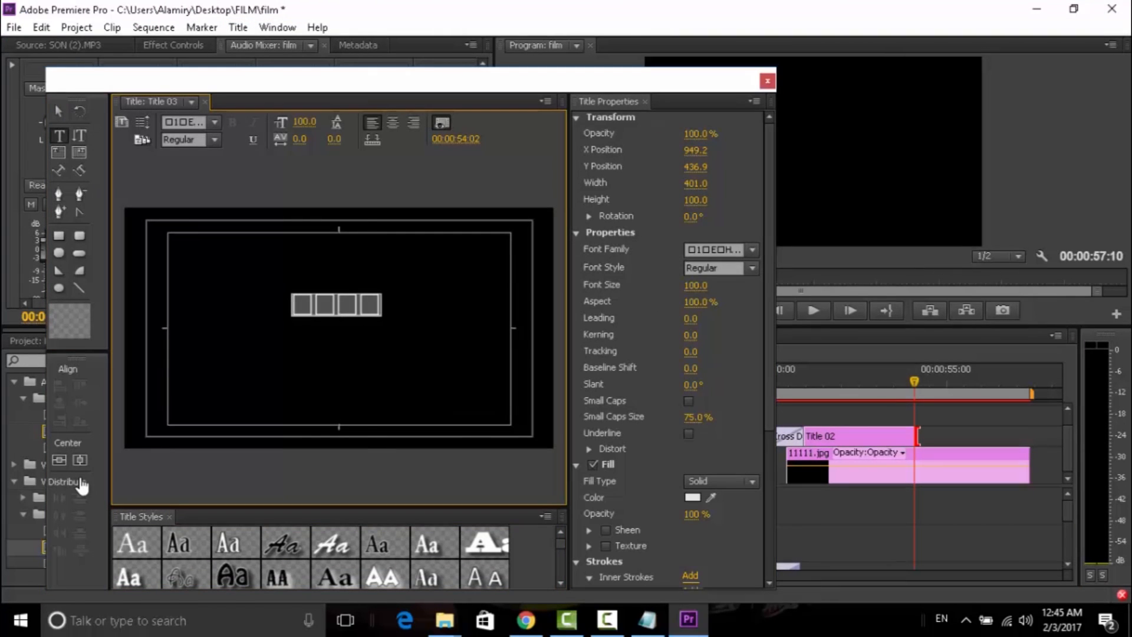
Step: Change the 2017 text to the TikiIsland font and move it to the middle of the title frame
left_click(215, 122)
scroll(236, 354, "down", 20)
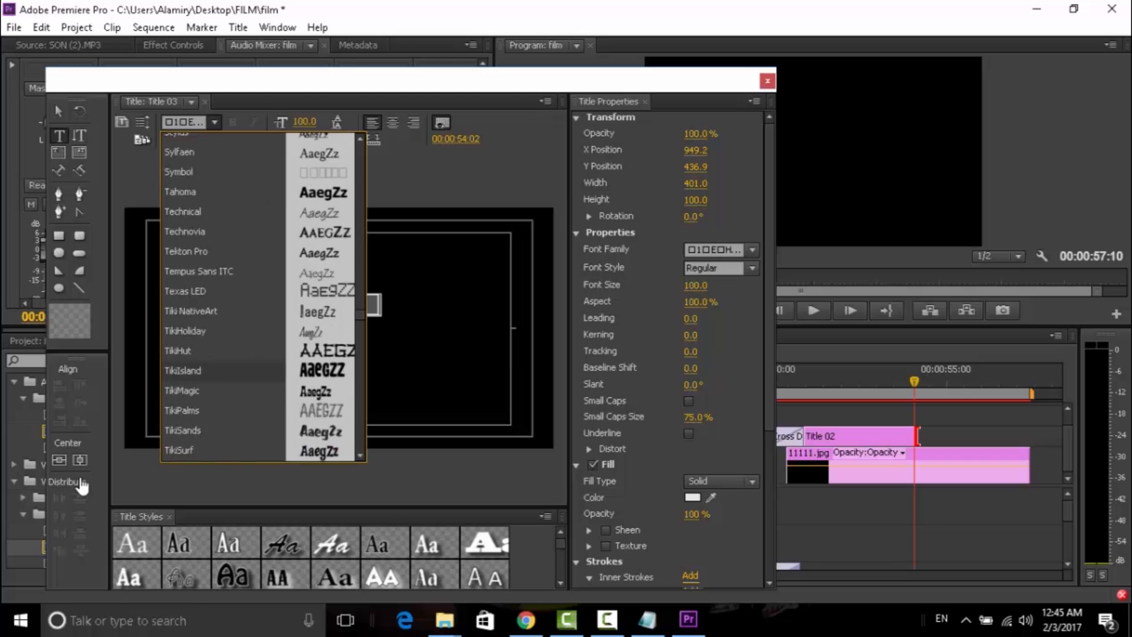
left_click(223, 371)
left_click(59, 111)
mouse_move(337, 294)
left_mouse_down()
mouse_move(353, 296)
mouse_move(336, 329)
left_mouse_up()
left_click(768, 81)
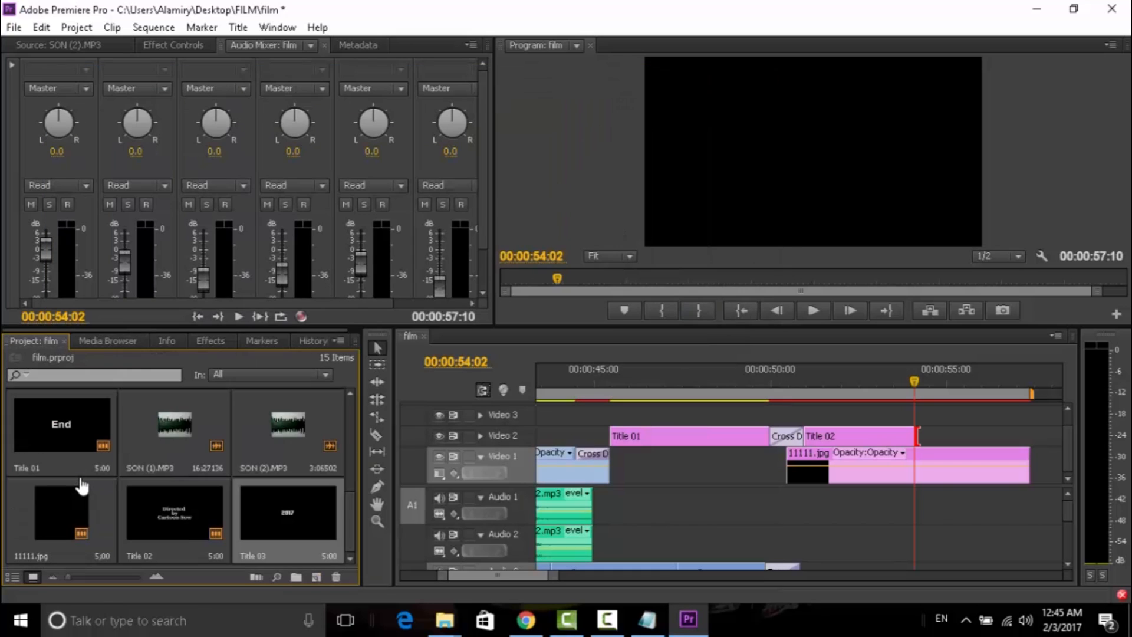
Step: Place Title 03 after Title 02 on Video 2 with a Cross Dissolve between them, and play the transition
left_click_drag(87, 547, 915, 437)
left_click(871, 382)
key("space")
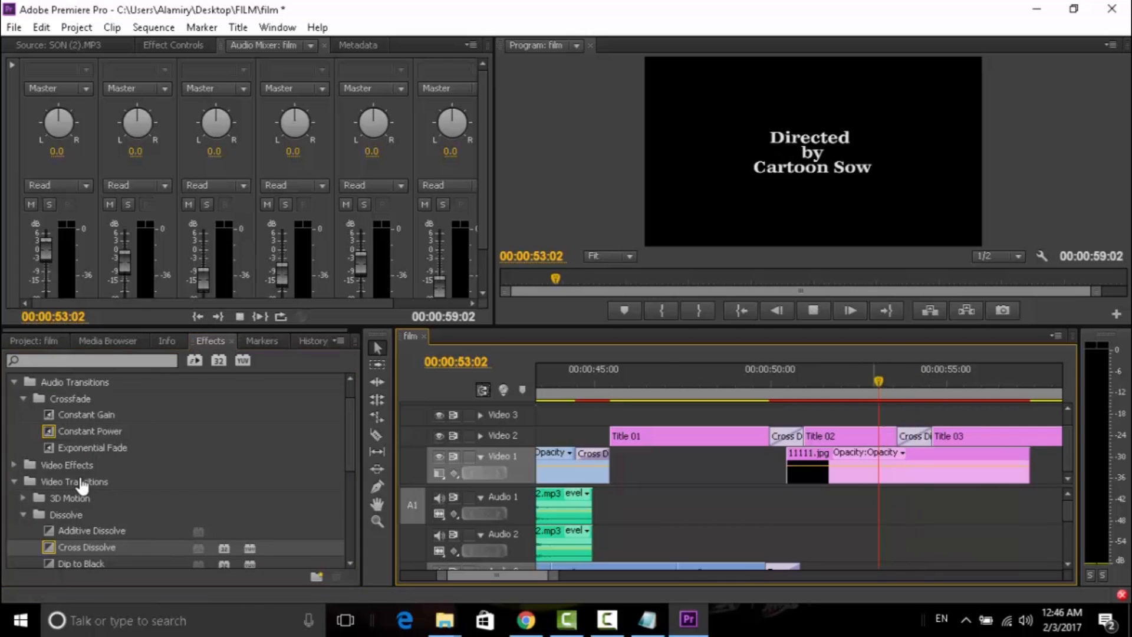
key("space")
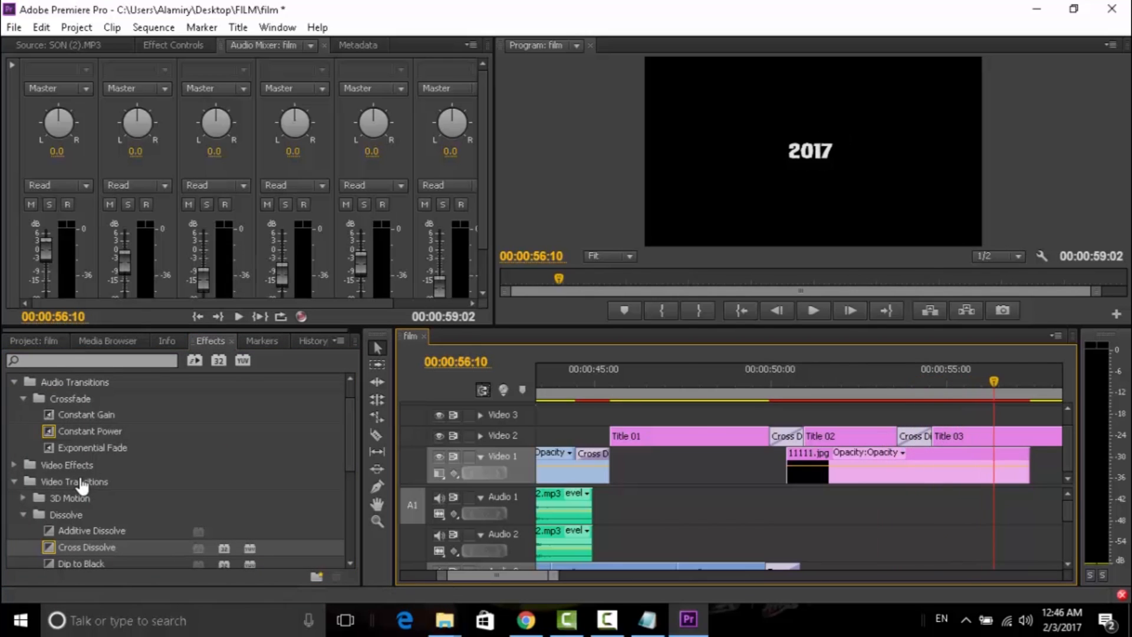
Step: Trim the end of Title 03 on Video 2 to line up with the end of 11111.jpg
key("minus")
key("minus")
left_click_drag(842, 436, 815, 436)
Step: Import prommmo.mov, place it directly after 11111.jpg on Video 1 and play it
left_click(33, 341)
double_click(81, 486)
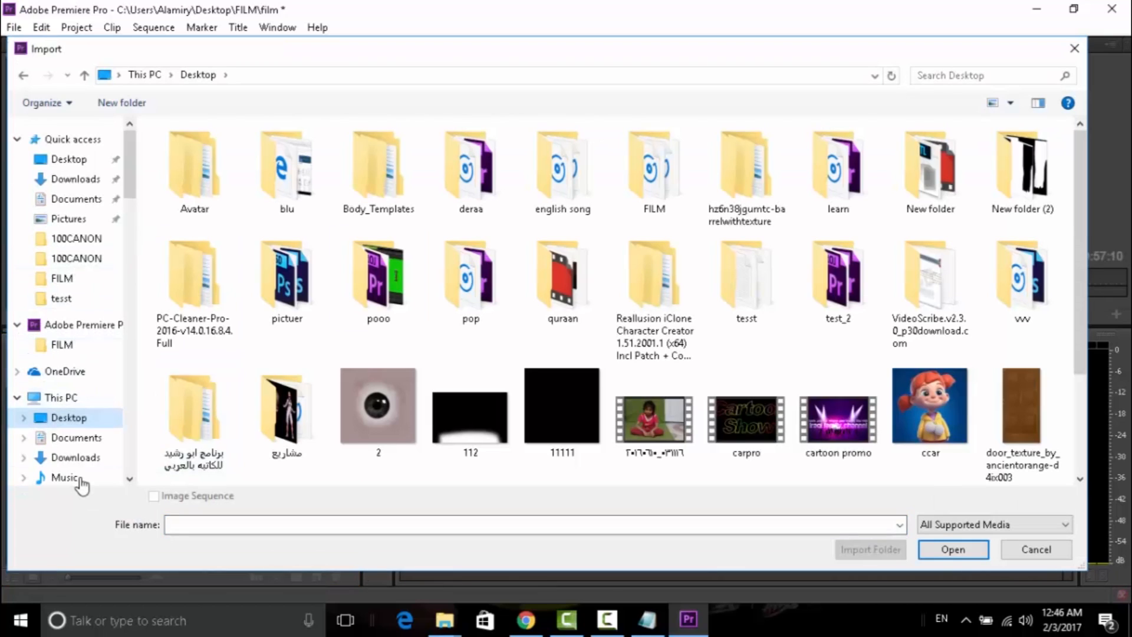
double_click(196, 464)
left_click_drag(62, 513, 818, 466)
left_click(834, 382)
left_click(805, 382)
key("space")
left_click(804, 383)
key("space")
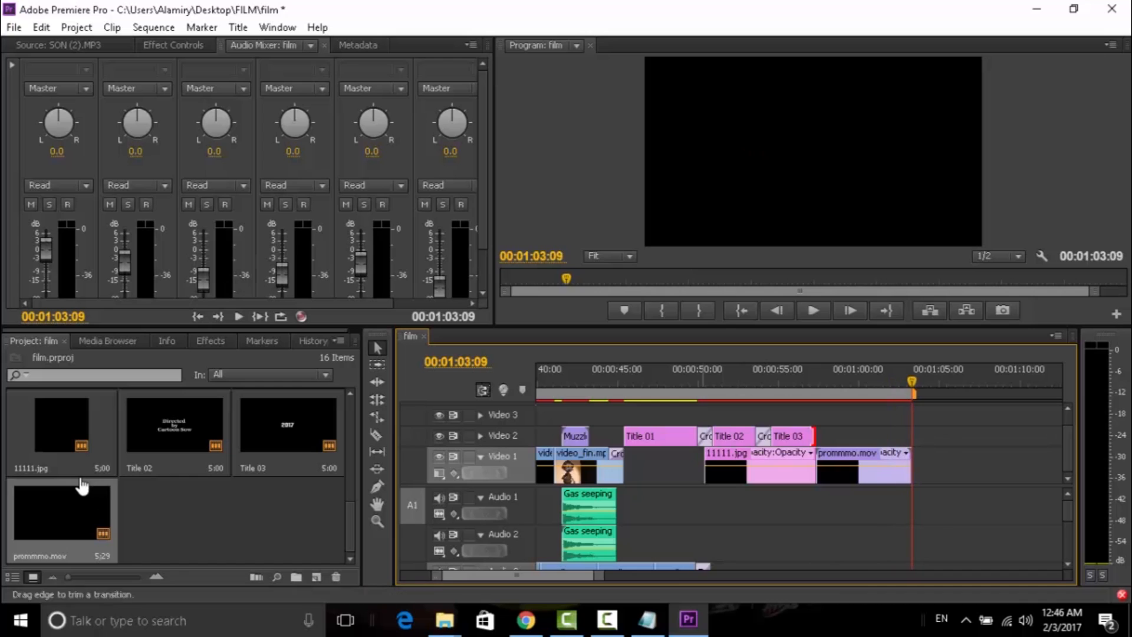
Step: Place a second copy of prommmo.mov at the very start of Video 1 and play it
left_click_drag(599, 575, 803, 575)
left_click_drag(685, 382, 536, 382)
left_click_drag(62, 513, 539, 466)
key("space")
key("space")
Step: Shorten the opening prommmo.mov clip to about 3 seconds, apply a Cross Dissolve at its end and play from the start
left_click_drag(802, 575, 524, 575)
mouse_move(743, 382)
left_mouse_down()
mouse_move(580, 382)
mouse_move(638, 382)
left_mouse_up()
left_click_drag(717, 466, 636, 466)
left_click(211, 341)
left_click_drag(86, 547, 629, 465)
left_click_drag(637, 382, 536, 382)
key("space")
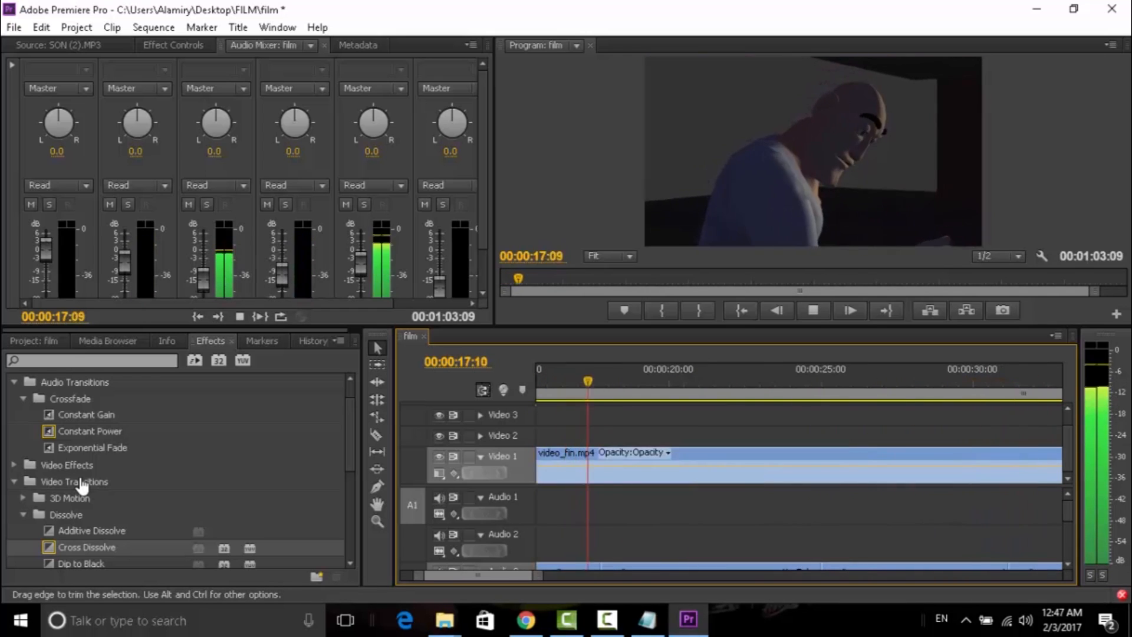
Step: Lower the Audio 5 volume while replaying the passage, and play the film again from the beginning
key("space")
left_click_drag(425, 327, 425, 426)
left_click(622, 480)
key("space")
key("space")
left_click_drag(361, 286, 361, 335)
left_click(646, 480)
key("space")
key("space")
left_click_drag(731, 479, 536, 479)
key("Home")
key("space")
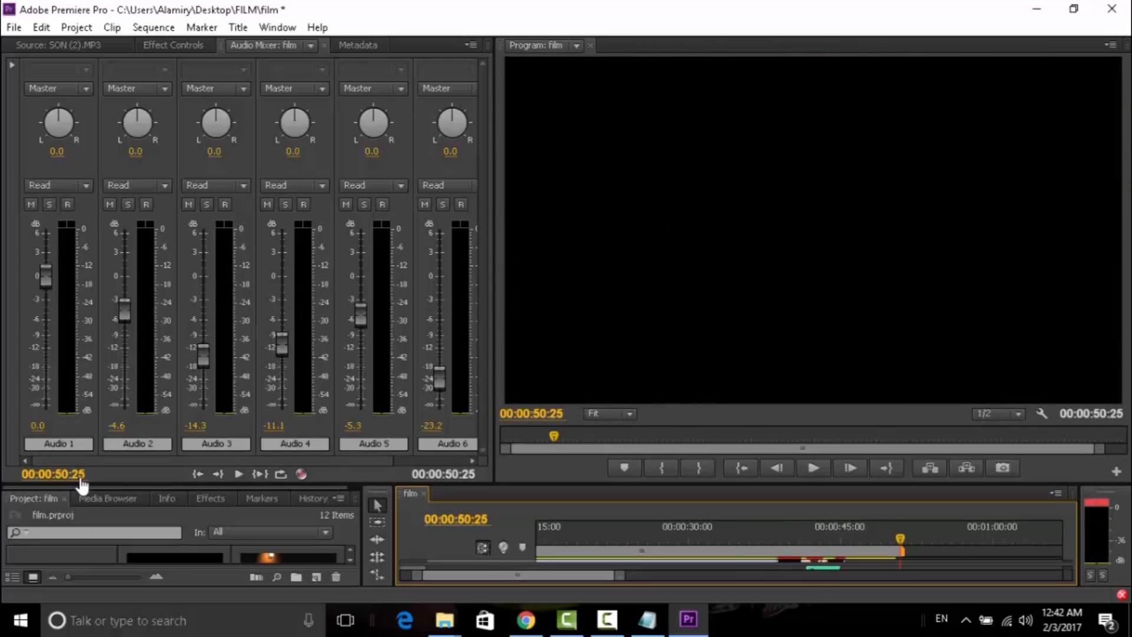
Step: Apply an Exponential Fade to the end of the last Audio 3 clip and play the ending
left_click_drag(82, 487, 82, 174)
left_click(211, 184)
left_click(15, 259)
left_click(24, 276)
left_click_drag(93, 324, 895, 495)
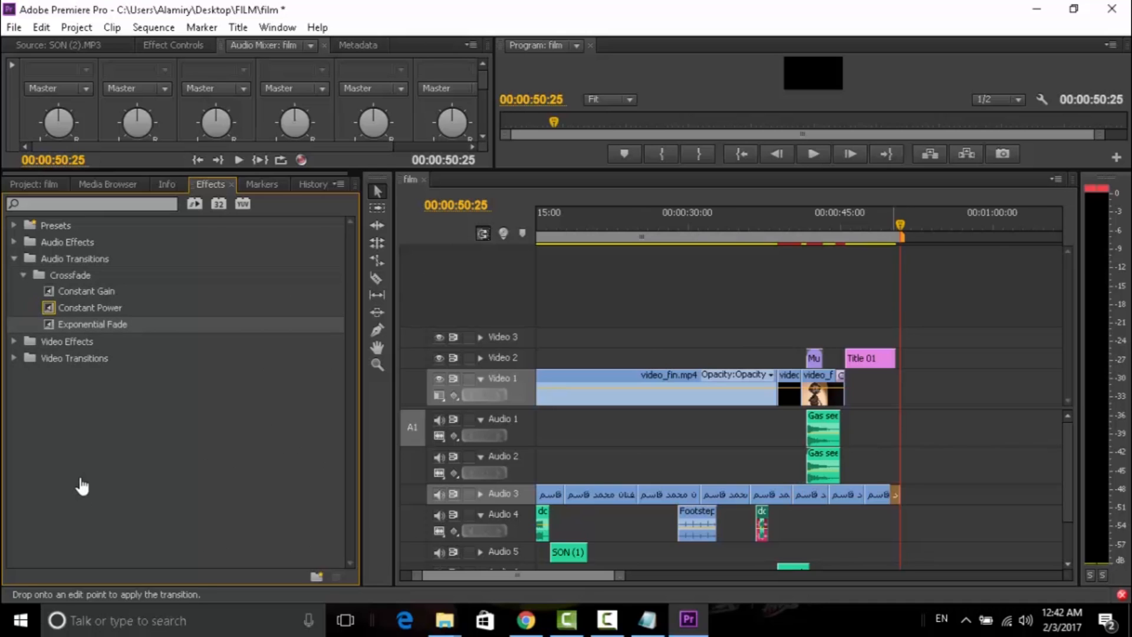
left_click(884, 213)
key("space")
left_click_drag(448, 173, 448, 329)
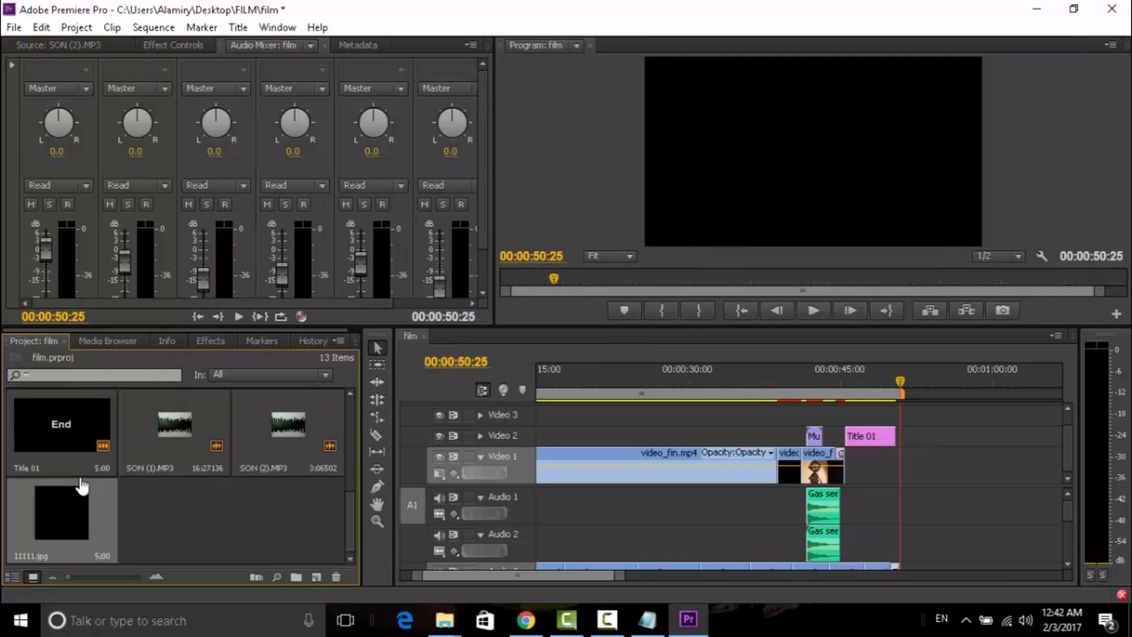
Step: Place 11111.jpg on Video 1 so that it starts exactly where Title 01 ends
left_click_drag(61, 514, 904, 466)
key("equal")
key("equal")
left_click(917, 453)
left_click(916, 453)
left_click_drag(908, 470, 895, 470)
Step: Create a 1920 x 1080 still title named Title 02 with the text "Directed by" in the PB6TTP-Bold font
left_click(238, 28)
mouse_move(273, 46)
left_click(494, 47)
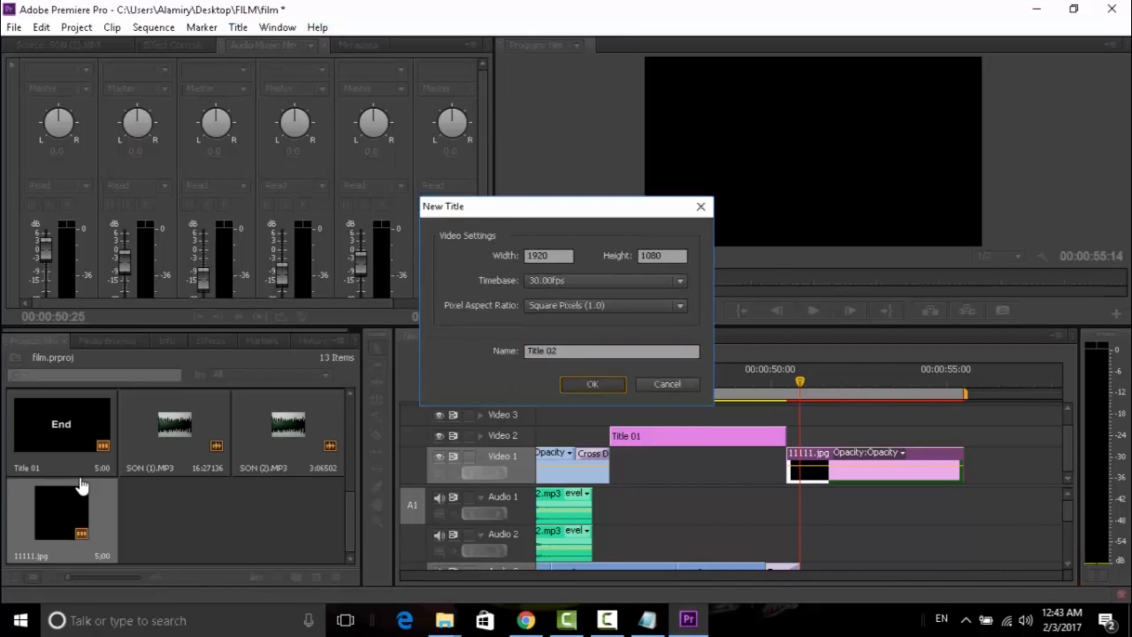
left_click(592, 385)
left_click(59, 136)
left_click(284, 302)
type("Directed by")
left_click(217, 122)
scroll(266, 295, "down", 15)
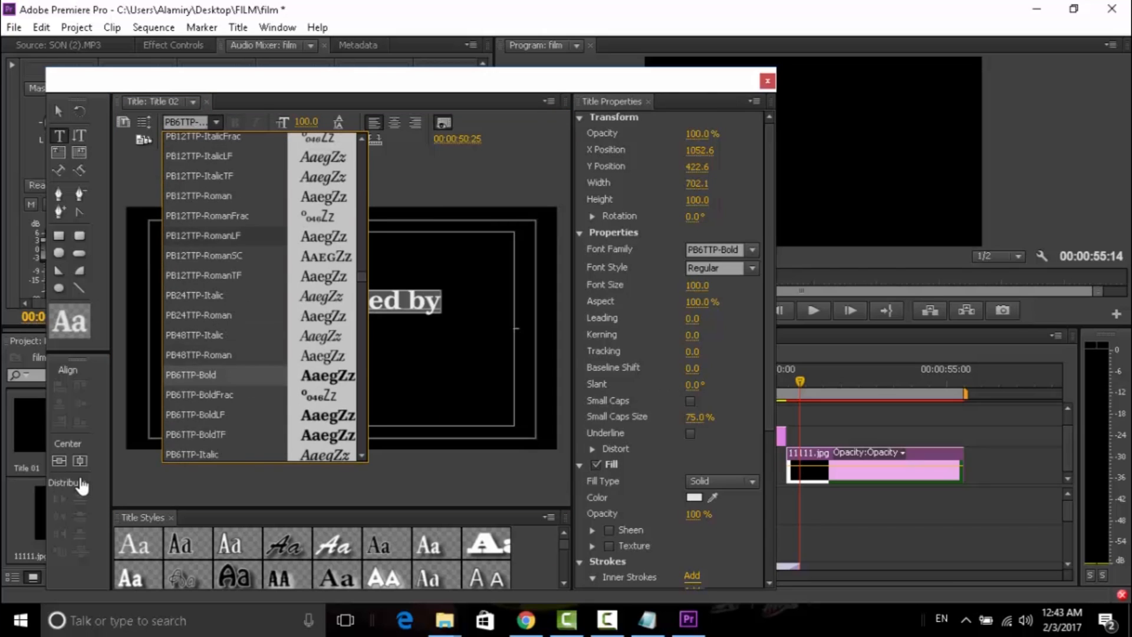
left_click(191, 375)
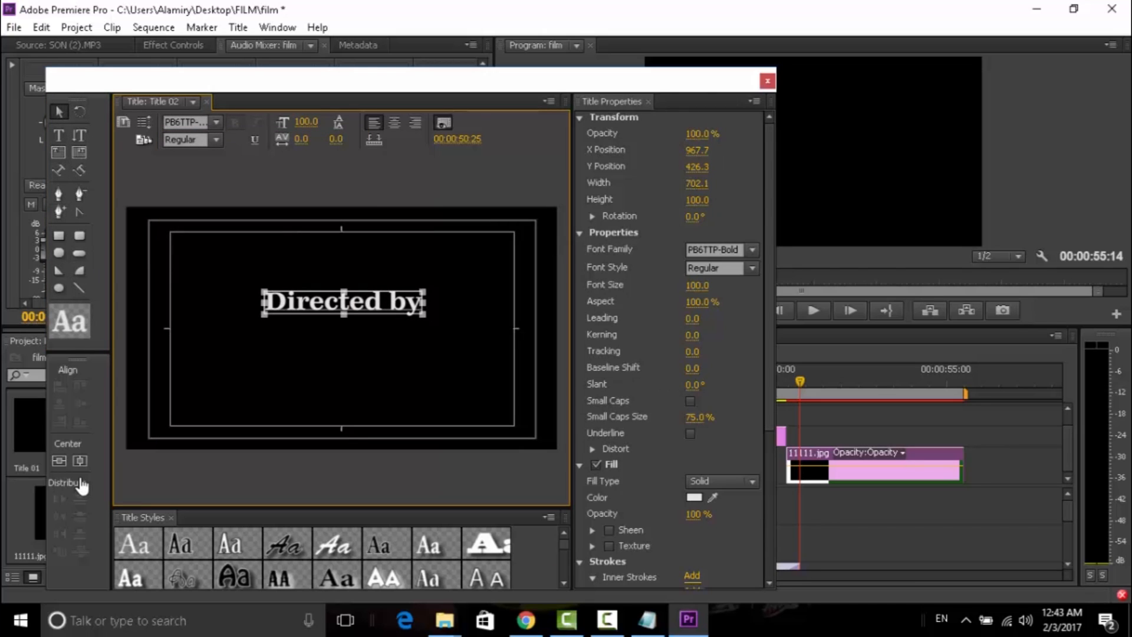
Step: Break the Title 02 text into three centred lines reading "Directed", "by" and "Cartoon Sow"
left_click(59, 136)
left_click(389, 302)
key("Return")
key("Return")
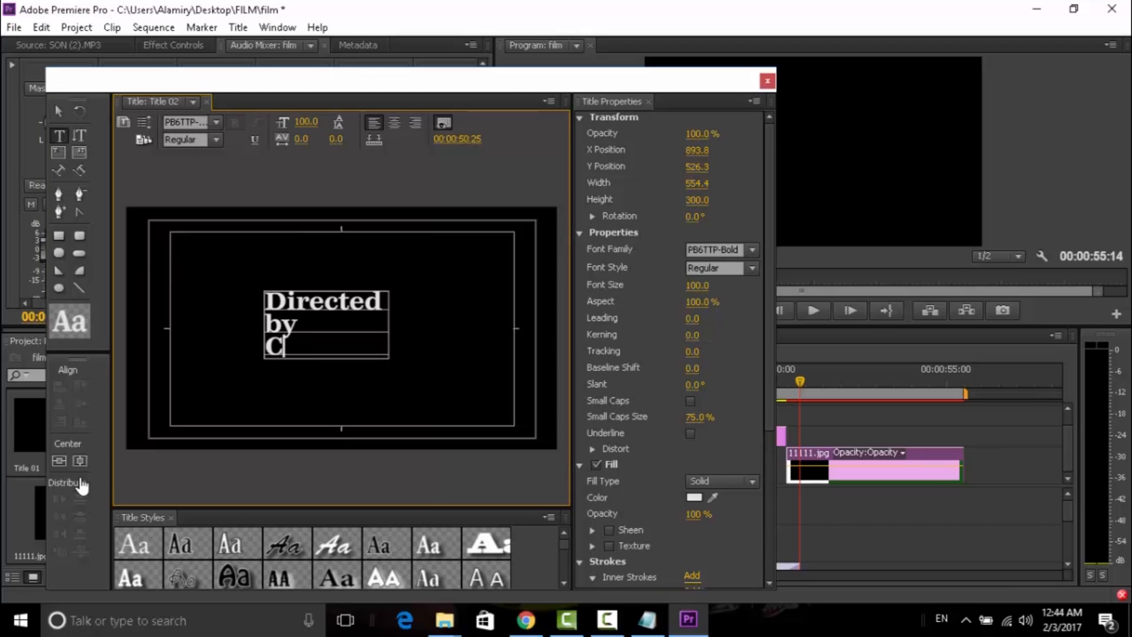
type("Cartoon Sow")
key("ctrl+shift+c")
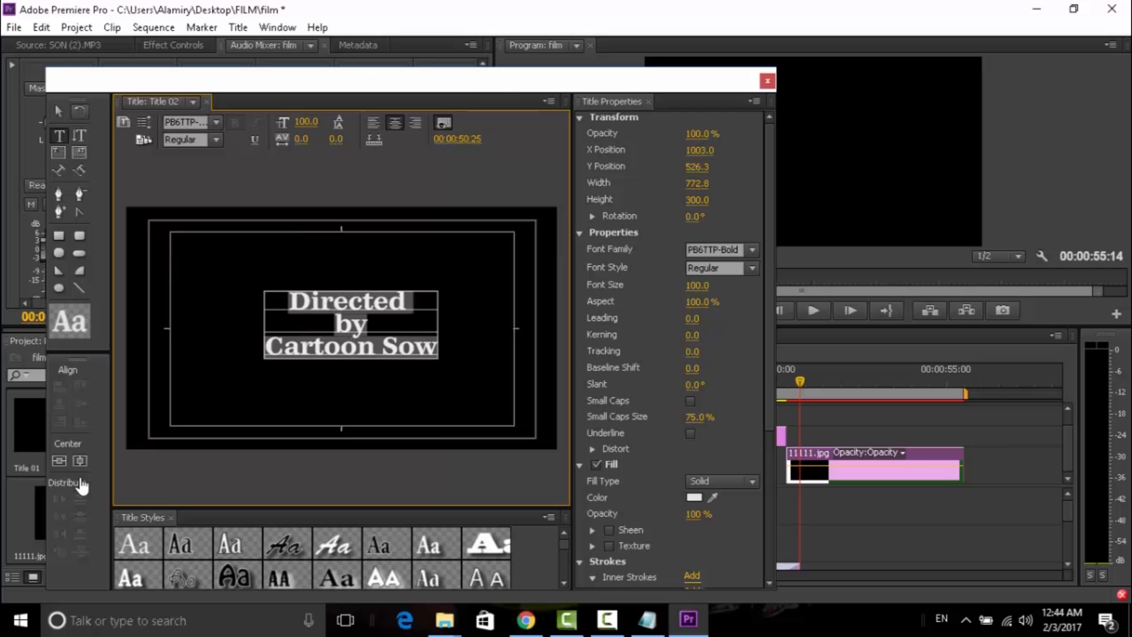
Step: Scale the three-line credit text down to font size 84, and play the dissolve between Title 01 and Title 02
key("Escape")
left_click_drag(438, 292, 417, 303)
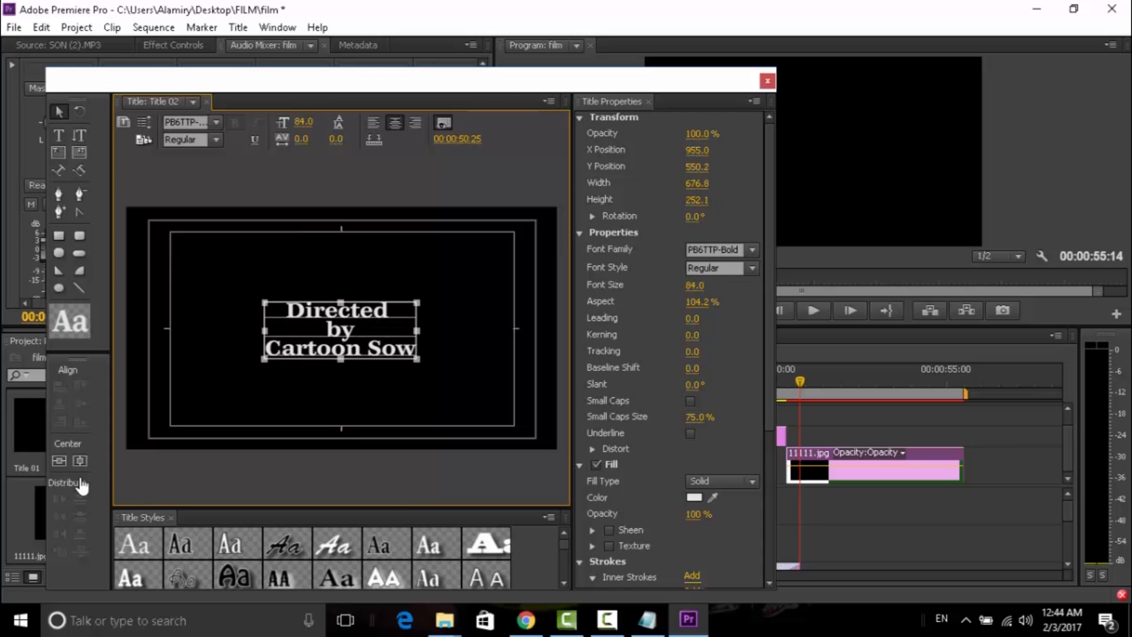
left_click(59, 112)
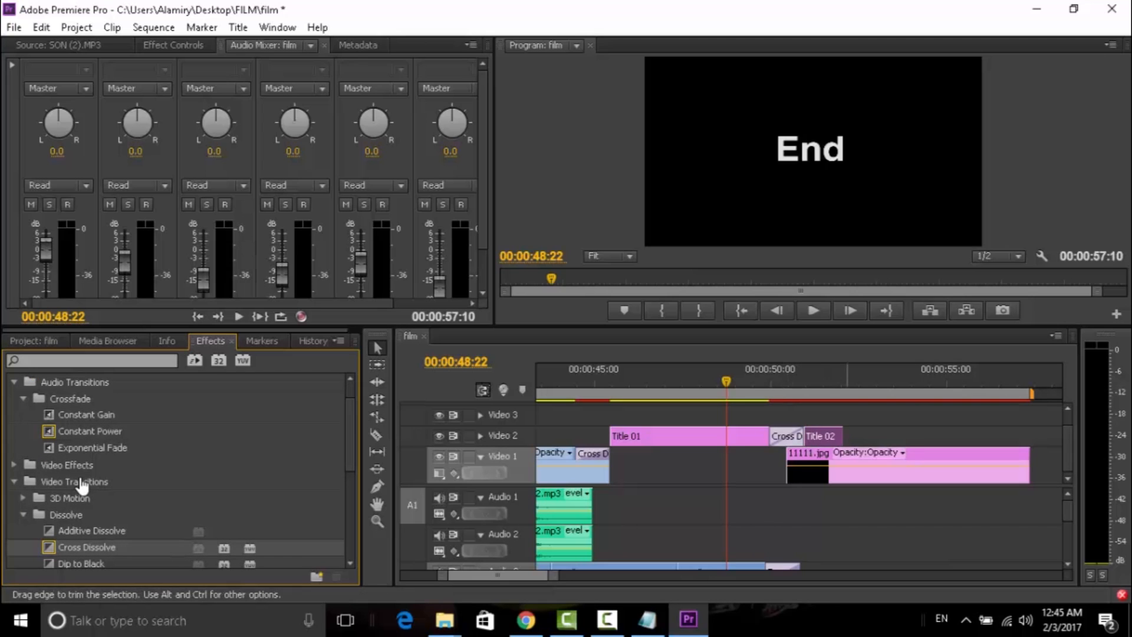
key("space")
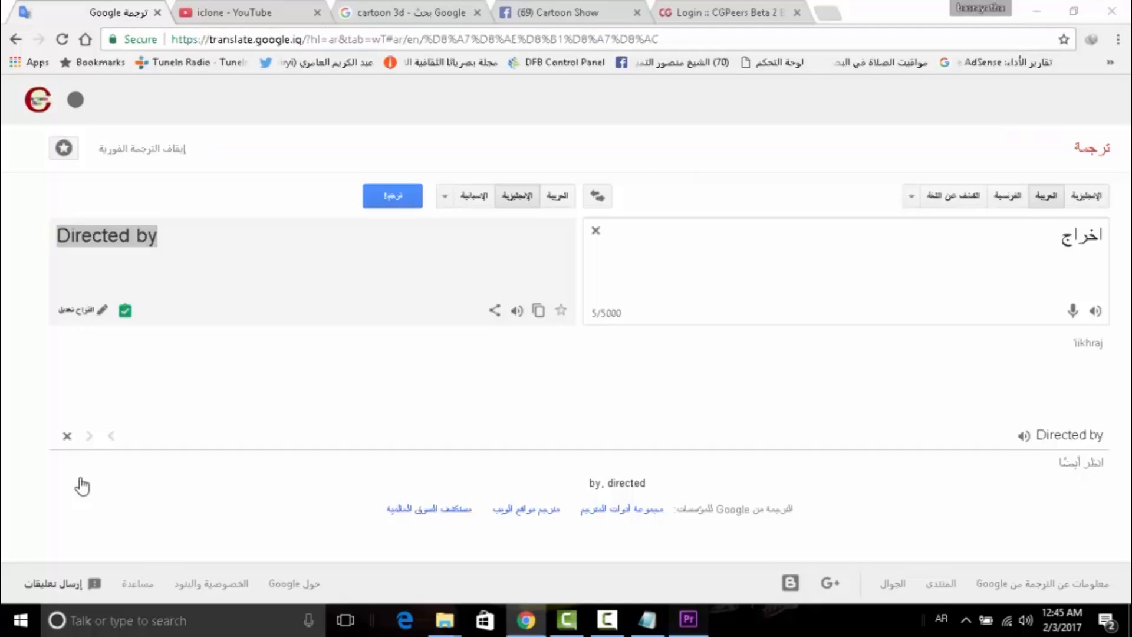
Step: Return to Premiere Pro, create a still title named Title 03 and add the text 2017
key("alt+Tab")
key("alt+t")
key("Right")
key("Return")
key("Return")
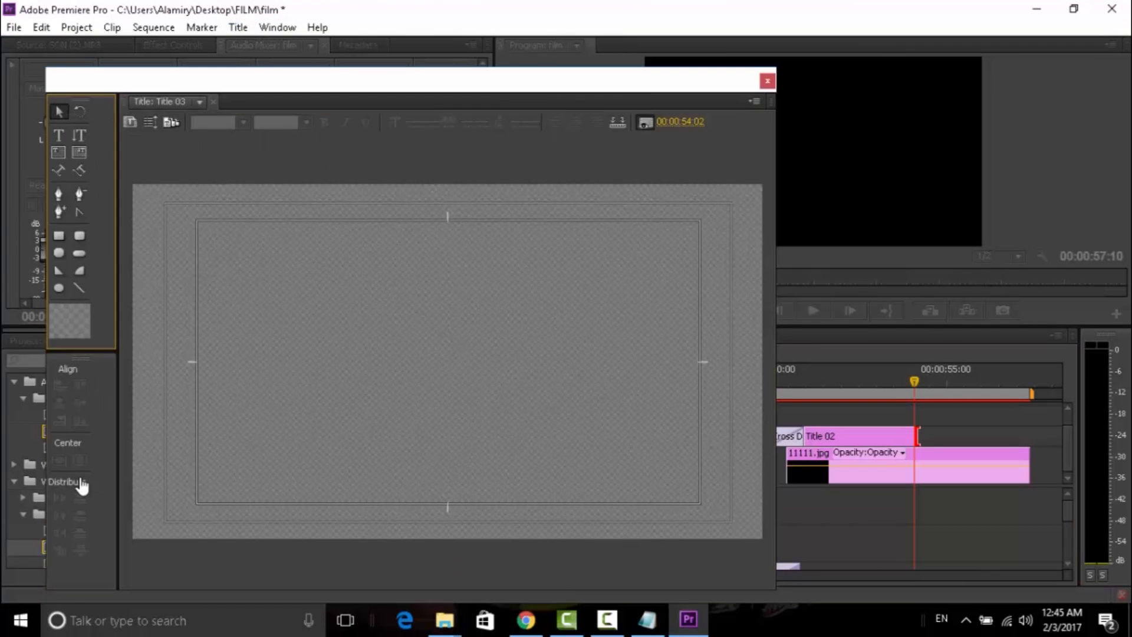
key("t")
left_click(291, 310)
type("□□□□")
key("ctrl+a")
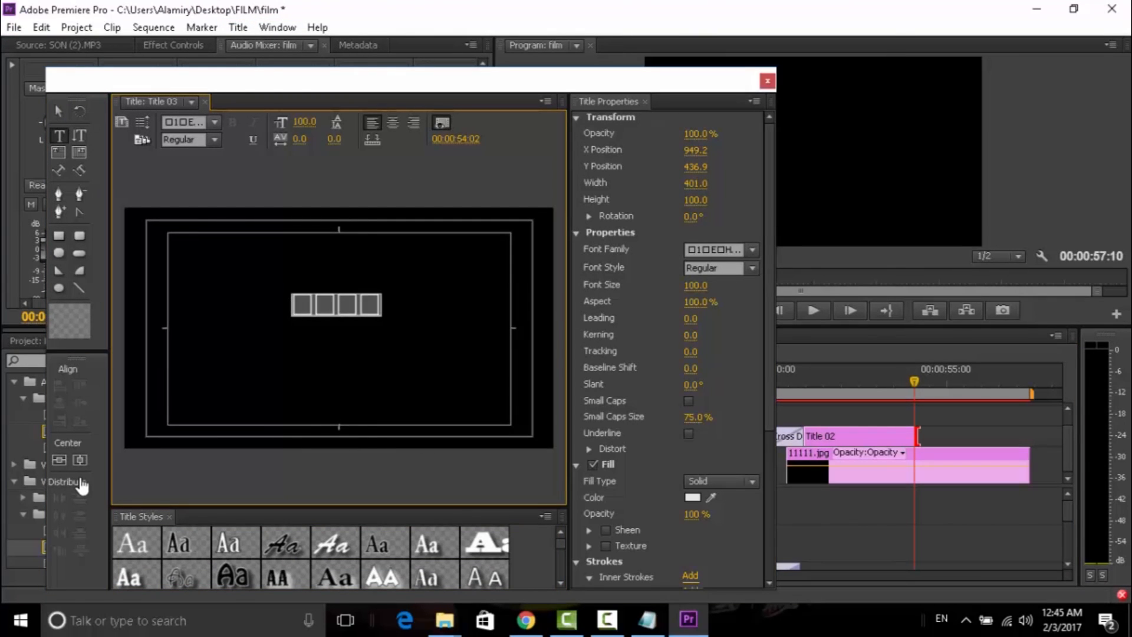
Step: Set the Title 03 text to the TikiIsland font, centre it in the frame and close the title
left_click(215, 123)
left_click_drag(359, 151, 360, 428)
left_click(224, 371)
left_click(59, 111)
left_click_drag(337, 294, 336, 329)
left_click(768, 81)
Step: Add Title 03 to Video 2 behind Title 02, apply a Cross Dissolve at their cut and play across it
left_click(33, 341)
left_click_drag(289, 513, 918, 436)
left_click(211, 341)
left_click_drag(86, 547, 915, 436)
left_click(879, 377)
key("space")
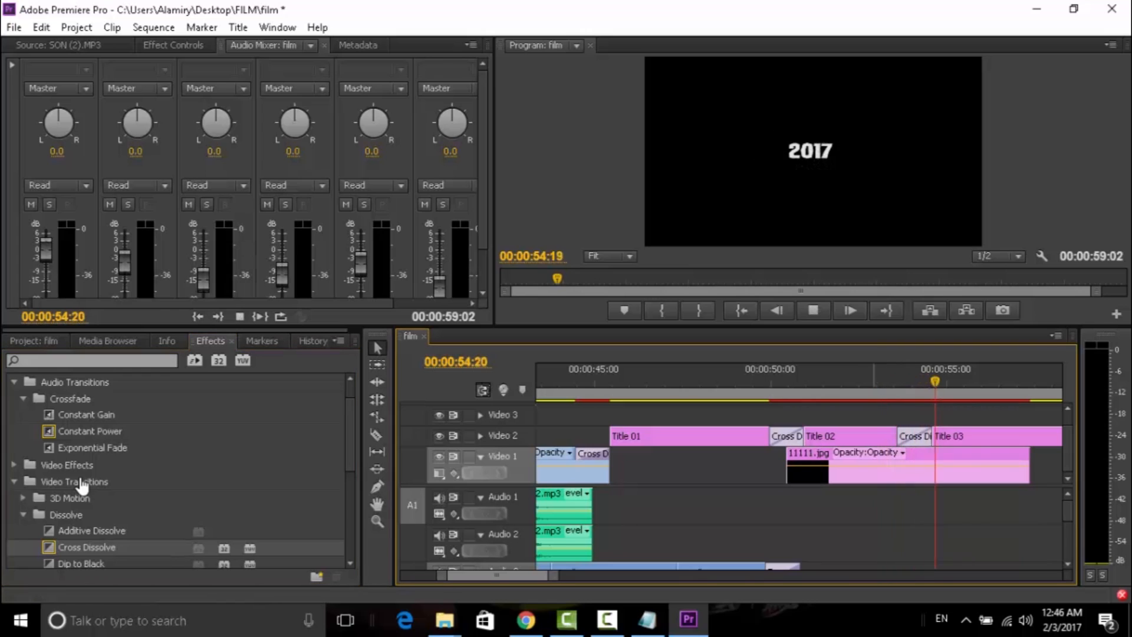
key("space")
Step: Trim Title 03 to end level with 11111.jpg, and import prommmo.mov onto Video 1 directly after that image
left_click_drag(554, 575, 599, 576)
left_click_drag(841, 436, 816, 436)
left_click(33, 341)
double_click(229, 472)
scroll(378, 406, "down", 3)
double_click(286, 277)
double_click(192, 462)
left_click_drag(62, 513, 818, 464)
left_click(825, 380)
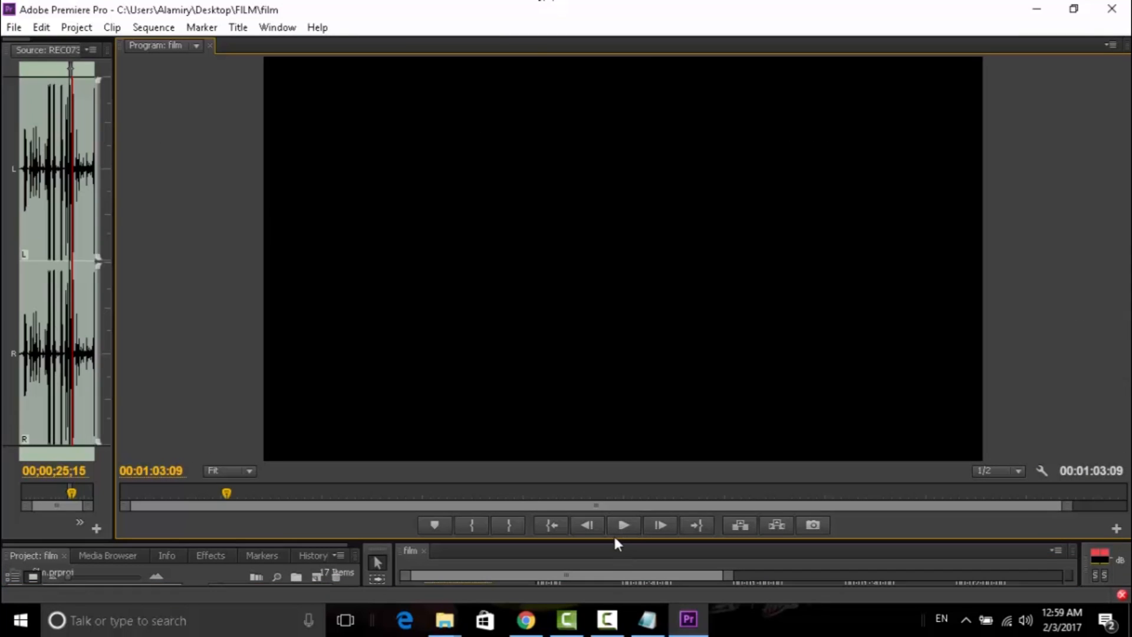
Step: Enlarge the timeline area under the Program monitor and move the playhead to 00:00:20:16
left_click_drag(615, 539, 619, 347)
left_click_drag(629, 402, 613, 402)
Step: Open the media export settings for the film sequence and choose the H.264 format with the HD 1080i 29.97 preset
left_click(13, 33)
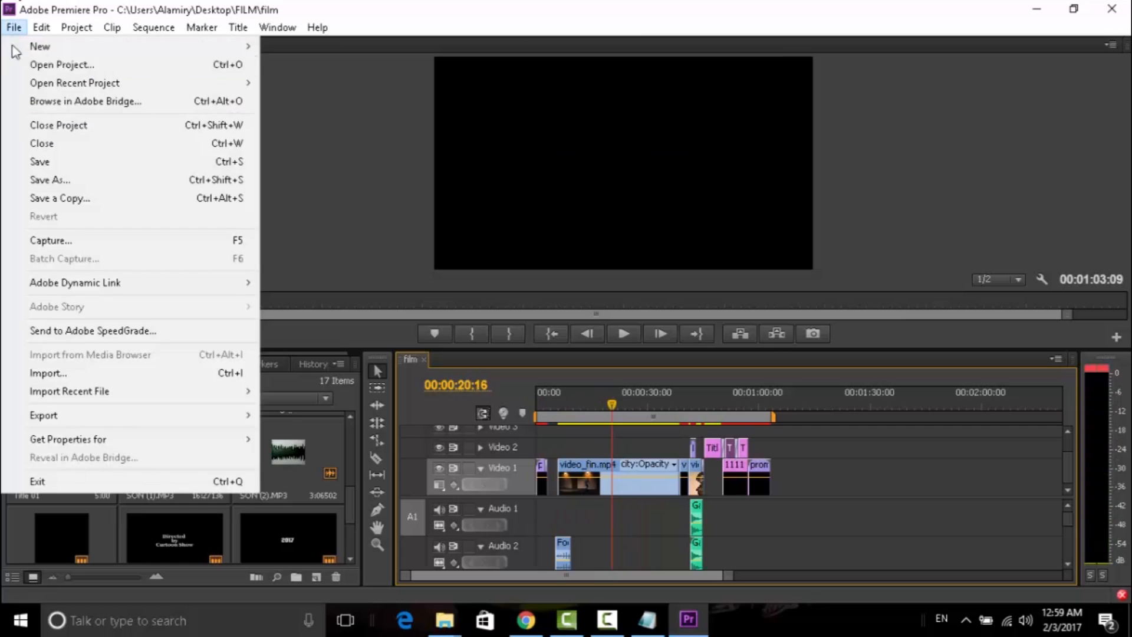
mouse_move(177, 415)
left_click(287, 417)
left_click(774, 142)
left_click(761, 119)
left_click(771, 289)
left_click(758, 143)
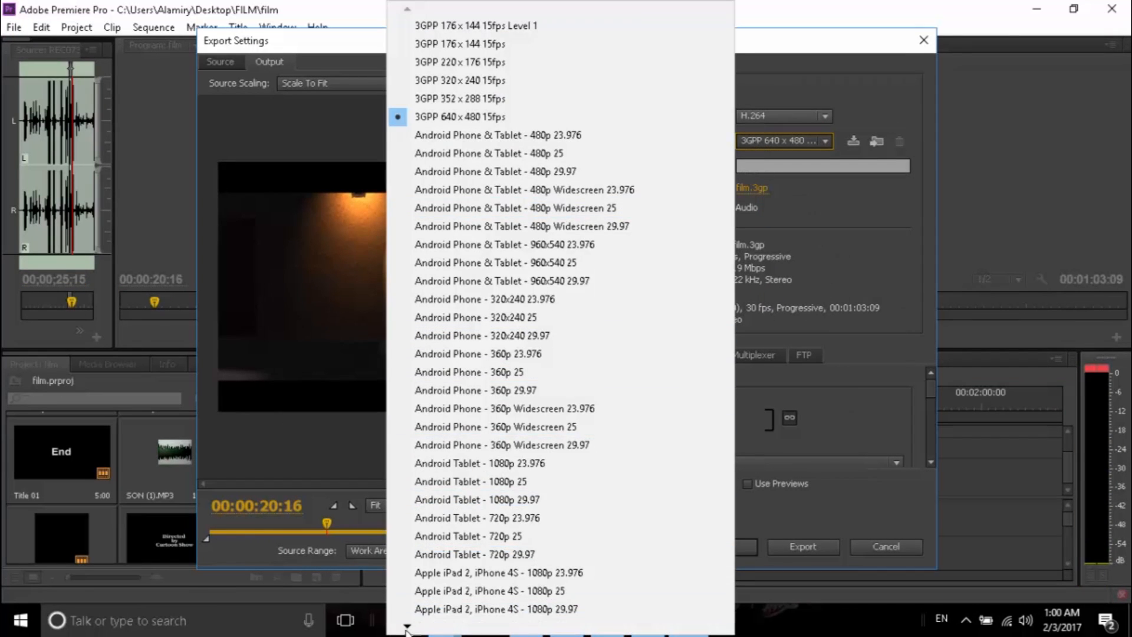
left_click(415, 572)
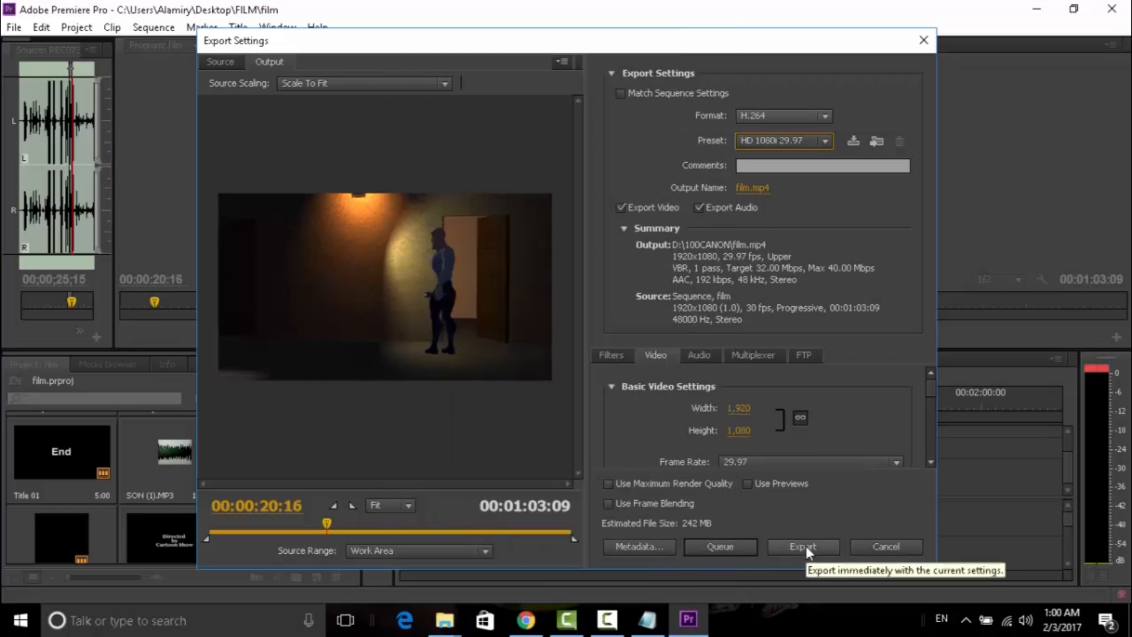
Step: Name the output file film fin, save it in the Desktop's FILM folder and export the sequence
left_click(753, 188)
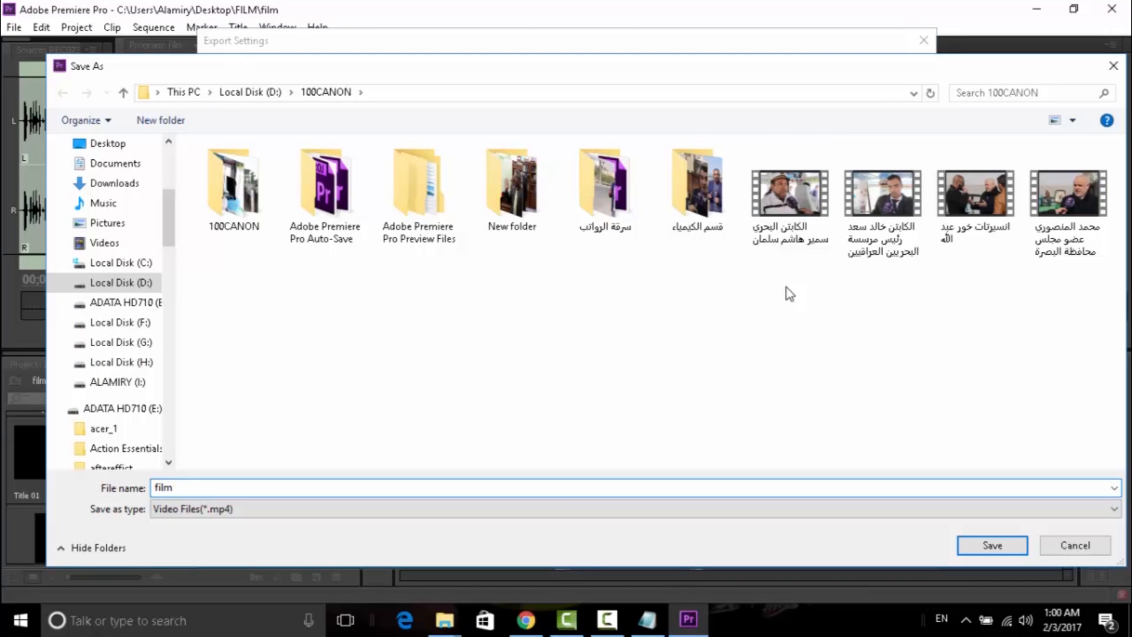
type("fin")
scroll(107, 259, "up", 5)
left_click(98, 260)
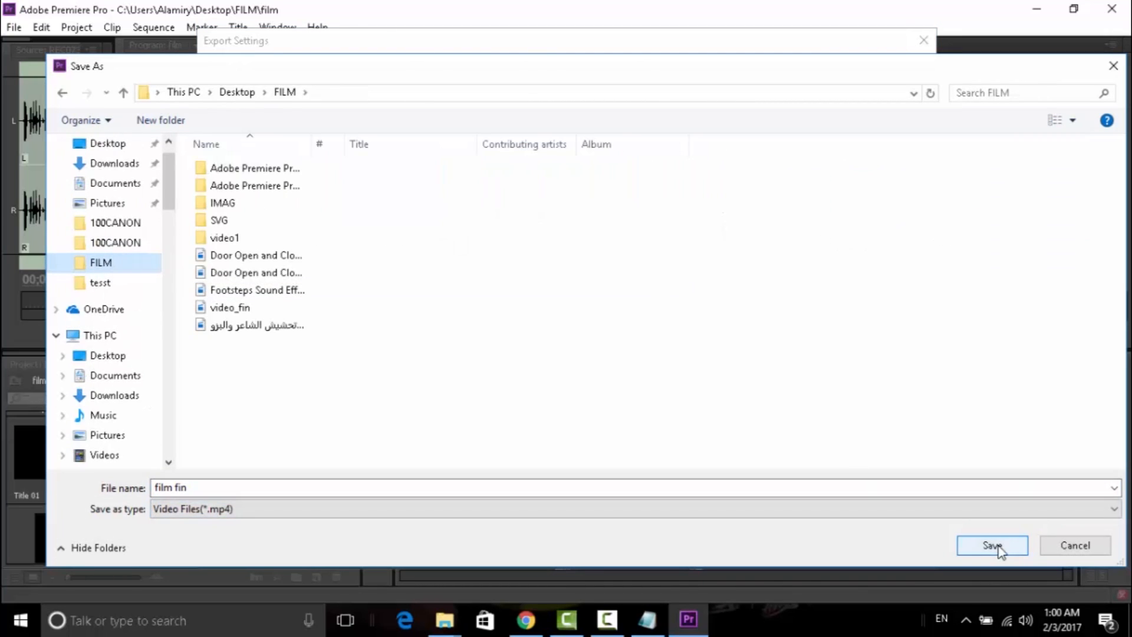
left_click(992, 546)
left_click(802, 546)
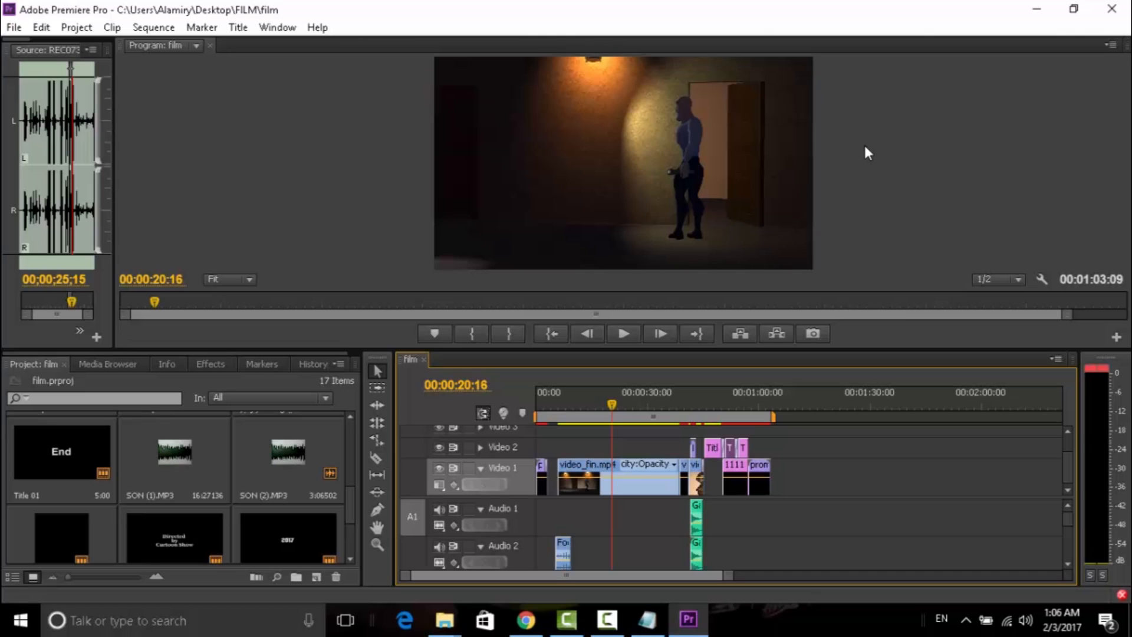
Step: Switch to File Explorer and view the FILM folder containing the exported video
mouse_move(444, 620)
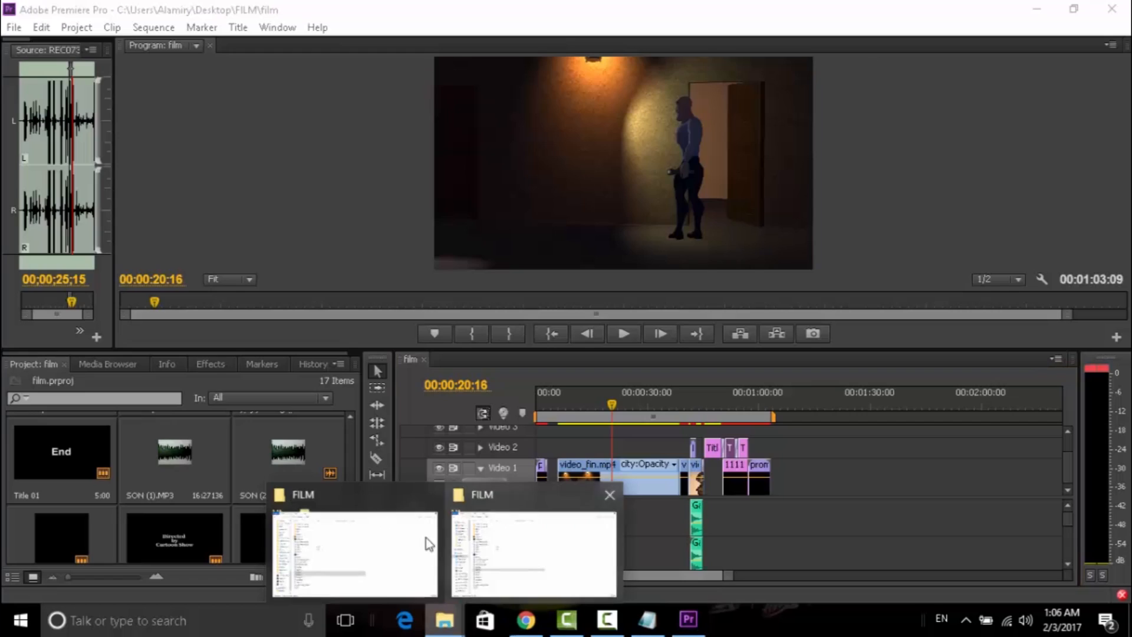
left_click(426, 538)
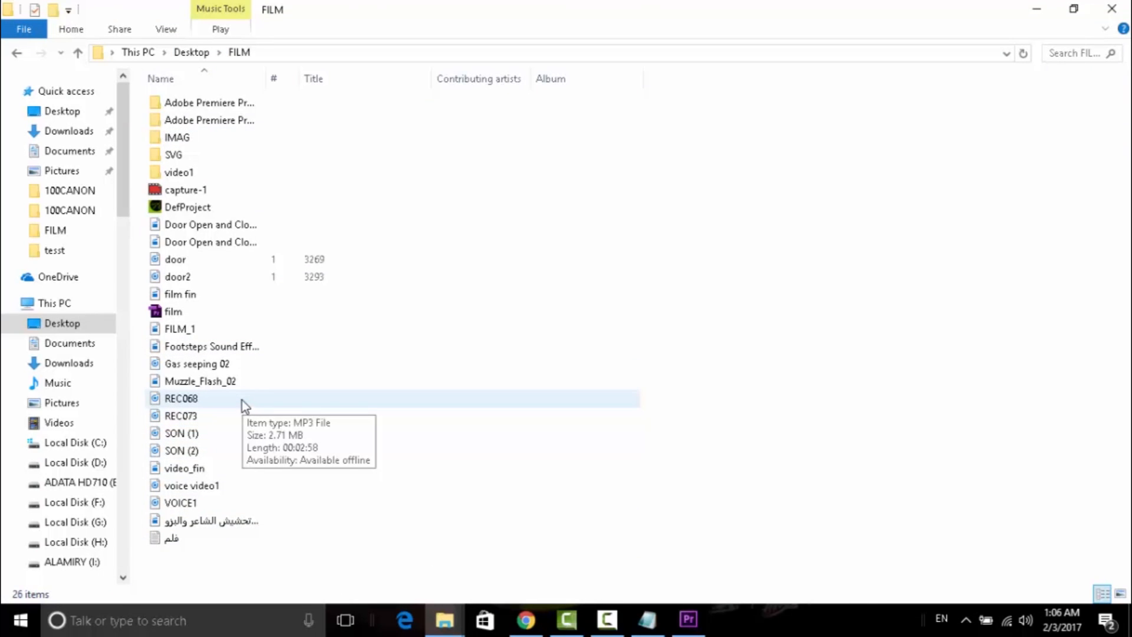